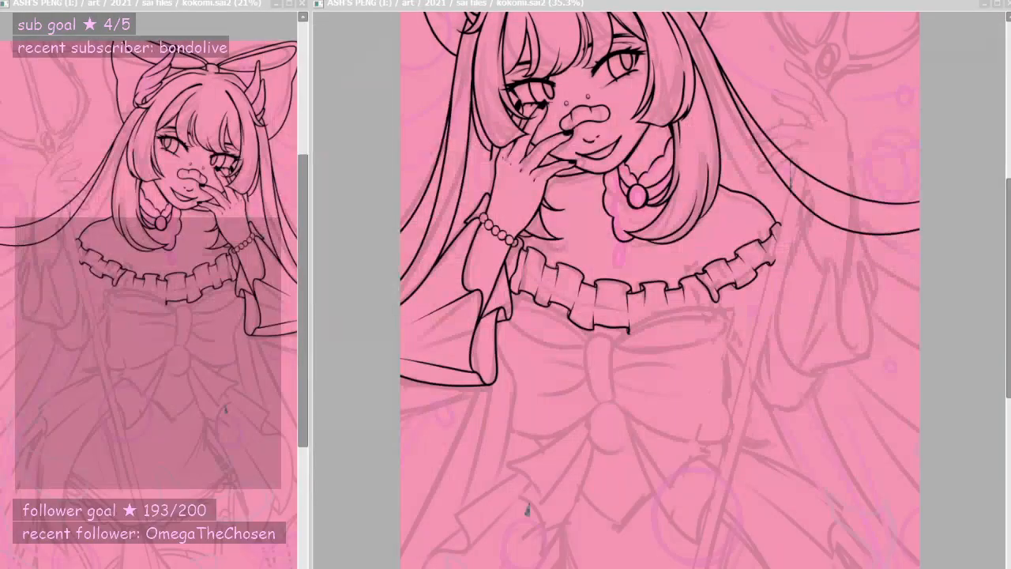
- Examine the inked line art and the remaining sketch over the whole character, from the head bow down to the skirt
{"action": "scroll", "coordinate": [467, 296], "scroll_direction": "down", "scroll_amount": 3}
{"action": "left_click_drag", "start_coordinate": [515, 115], "coordinate": [506, 152]}
{"action": "scroll", "coordinate": [506, 162], "scroll_direction": "up", "scroll_amount": 2}
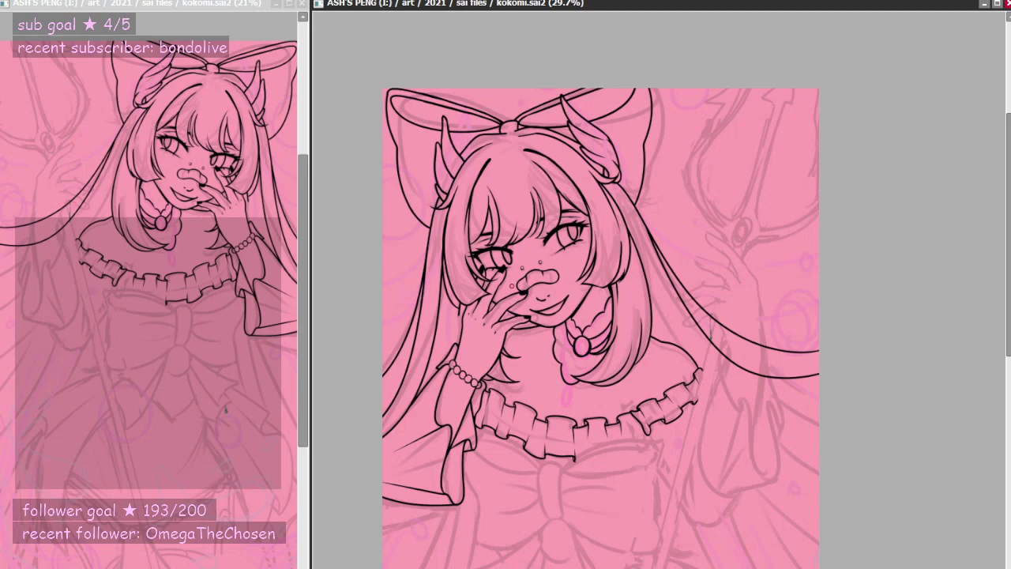
{"action": "scroll", "coordinate": [530, 355], "scroll_direction": "up", "scroll_amount": 1}
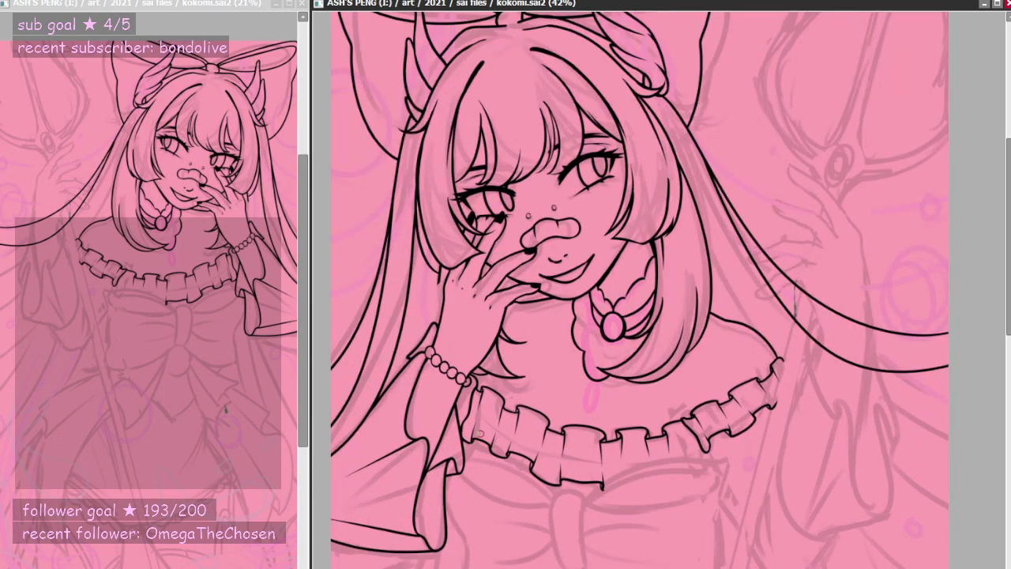
{"action": "scroll", "coordinate": [489, 402], "scroll_direction": "up", "scroll_amount": 1}
{"action": "scroll", "coordinate": [482, 422], "scroll_direction": "down", "scroll_amount": 1}
{"action": "scroll", "coordinate": [526, 277], "scroll_direction": "up", "scroll_amount": 3}
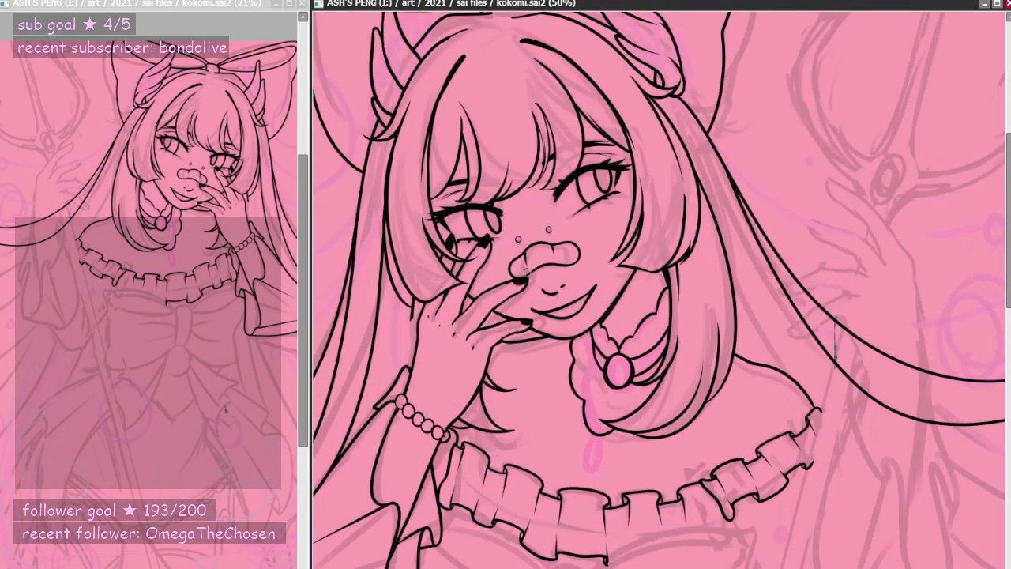
{"action": "scroll", "coordinate": [528, 273], "scroll_direction": "up", "scroll_amount": 2}
{"action": "scroll", "coordinate": [608, 293], "scroll_direction": "down", "scroll_amount": 4}
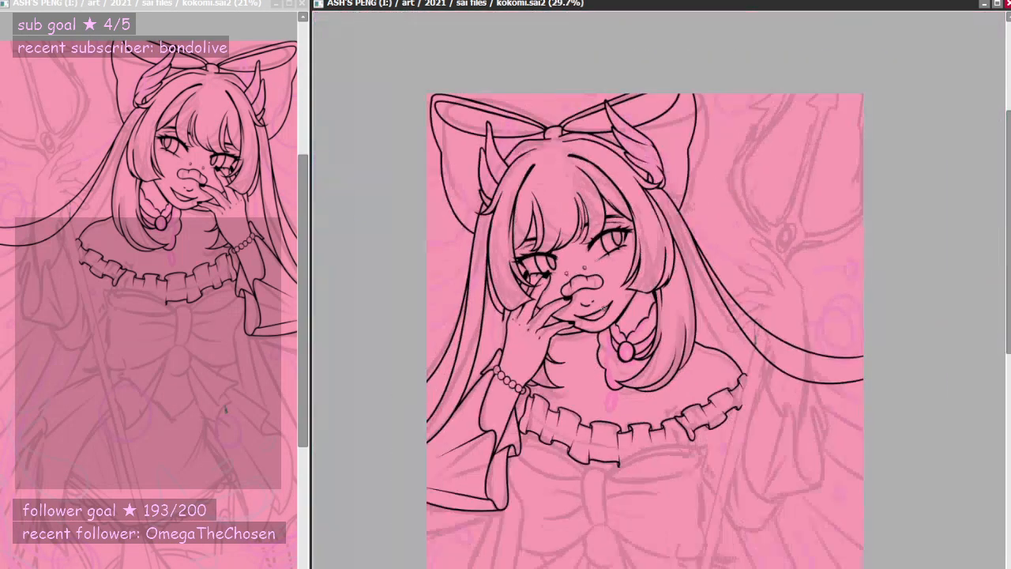
{"action": "scroll", "coordinate": [635, 333], "scroll_direction": "up", "scroll_amount": 2}
{"action": "scroll", "coordinate": [549, 245], "scroll_direction": "down", "scroll_amount": 1}
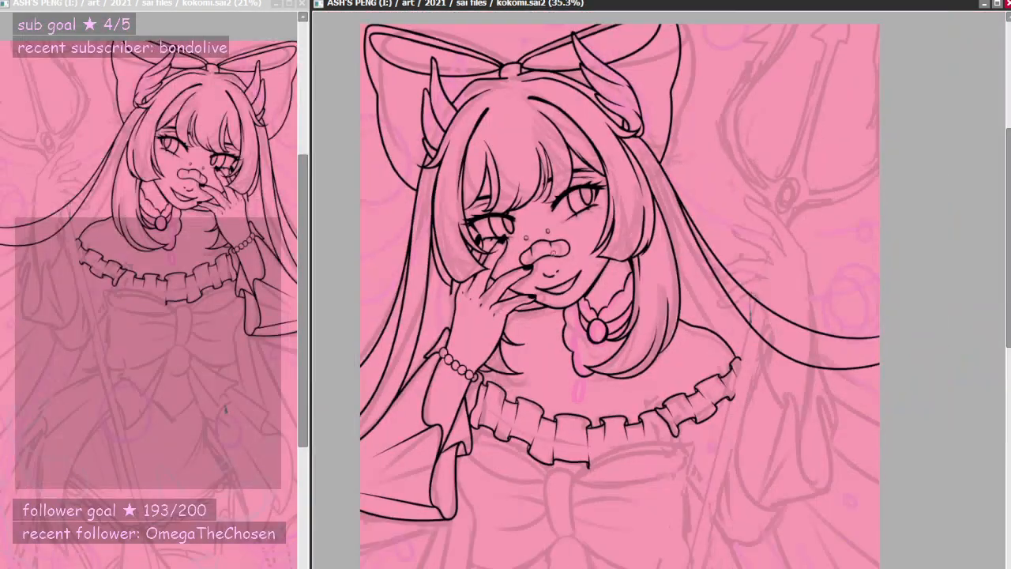
{"action": "left_click_drag", "start_coordinate": [534, 246], "coordinate": [535, 251]}
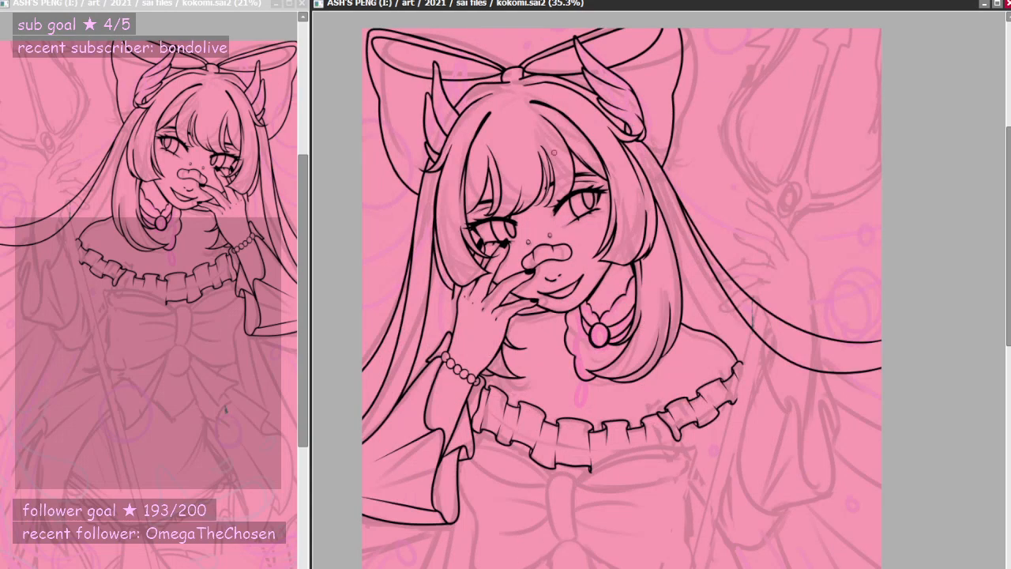
{"action": "scroll", "coordinate": [660, 303], "scroll_direction": "down", "scroll_amount": 3}
{"action": "scroll", "coordinate": [604, 361], "scroll_direction": "up", "scroll_amount": 4}
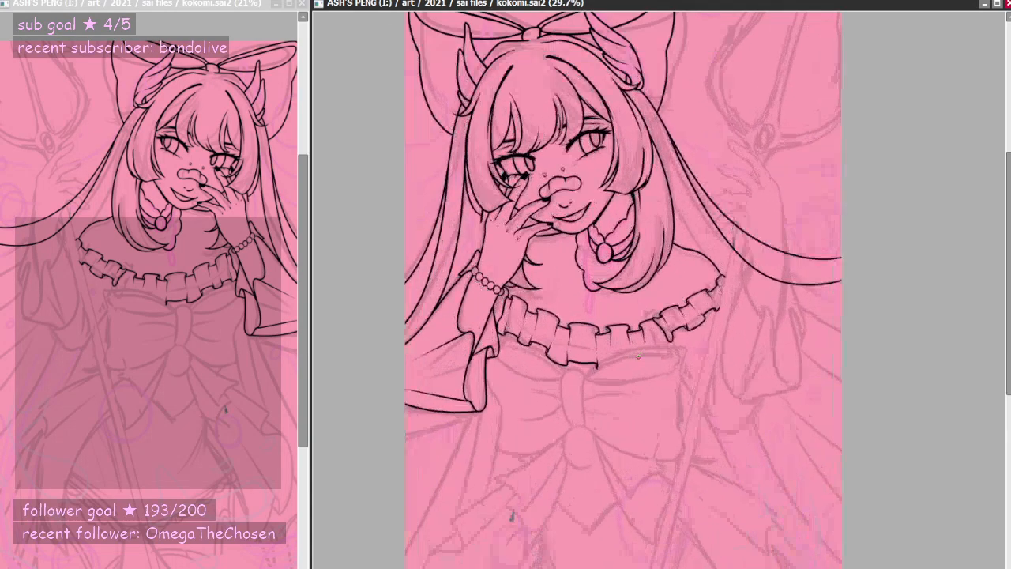
{"action": "scroll", "coordinate": [604, 360], "scroll_direction": "down", "scroll_amount": 2}
{"action": "scroll", "coordinate": [596, 365], "scroll_direction": "down", "scroll_amount": 1}
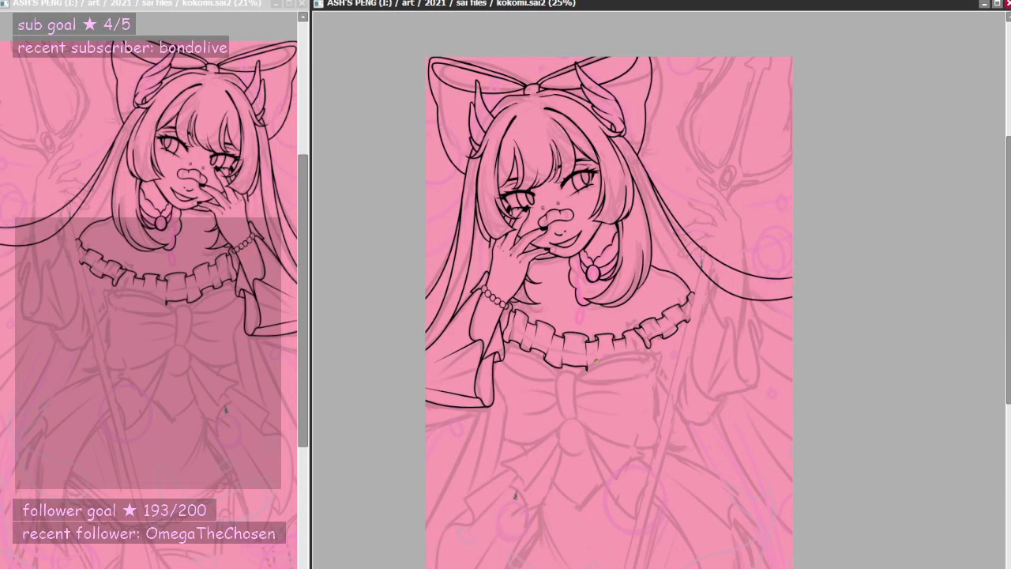
{"action": "scroll", "coordinate": [447, 226], "scroll_direction": "down", "scroll_amount": 1}
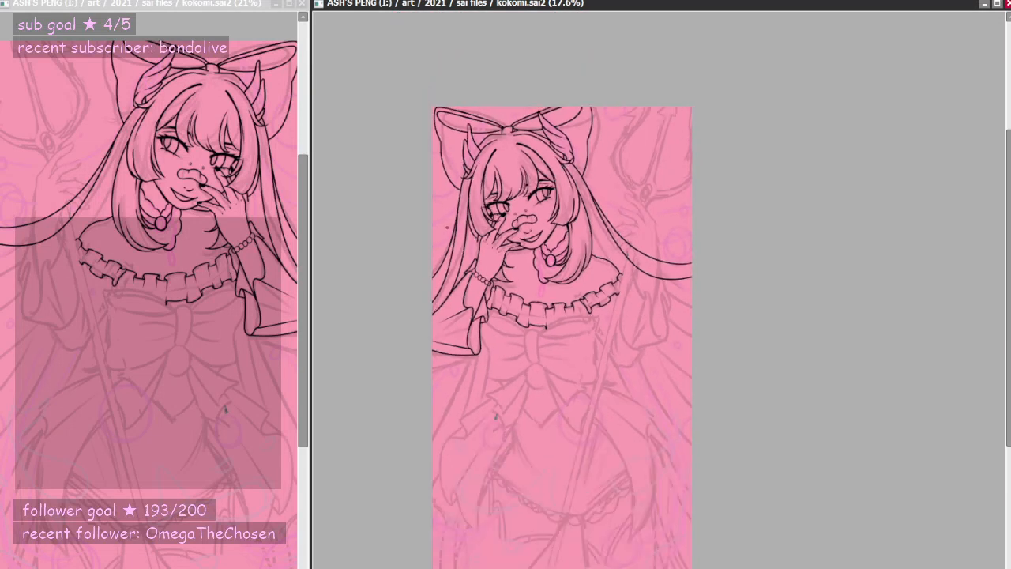
{"action": "scroll", "coordinate": [553, 400], "scroll_direction": "up", "scroll_amount": 3}
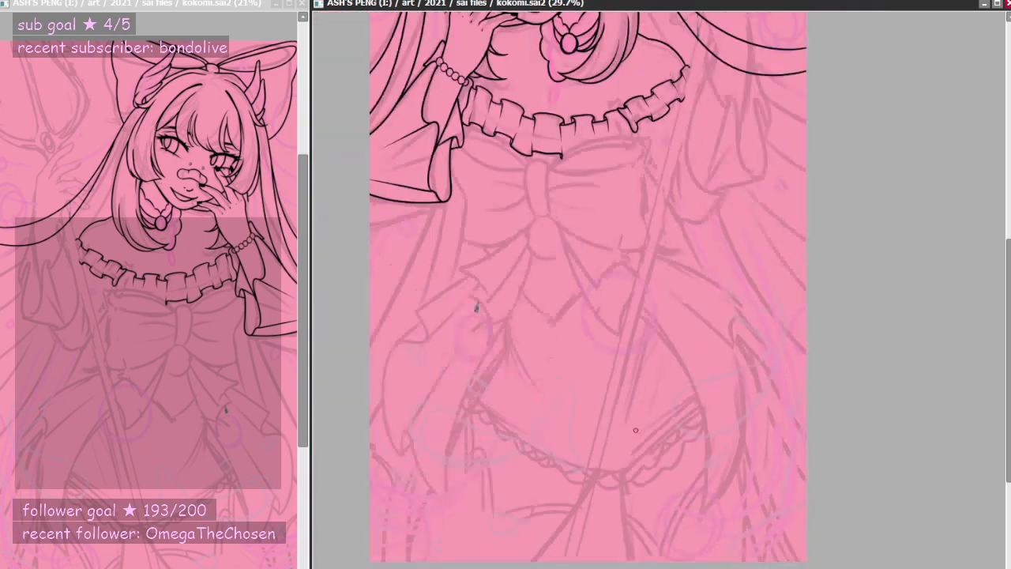
{"action": "scroll", "coordinate": [557, 531], "scroll_direction": "down", "scroll_amount": 3}
{"action": "scroll", "coordinate": [505, 400], "scroll_direction": "up", "scroll_amount": 3}
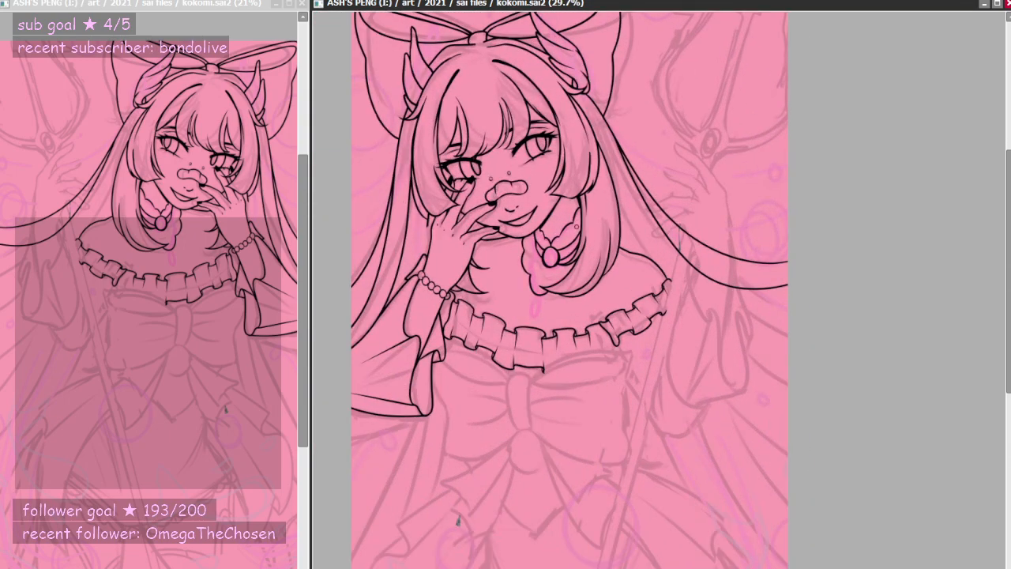
{"action": "scroll", "coordinate": [564, 237], "scroll_direction": "down", "scroll_amount": 2}
{"action": "scroll", "coordinate": [562, 209], "scroll_direction": "up", "scroll_amount": 2}
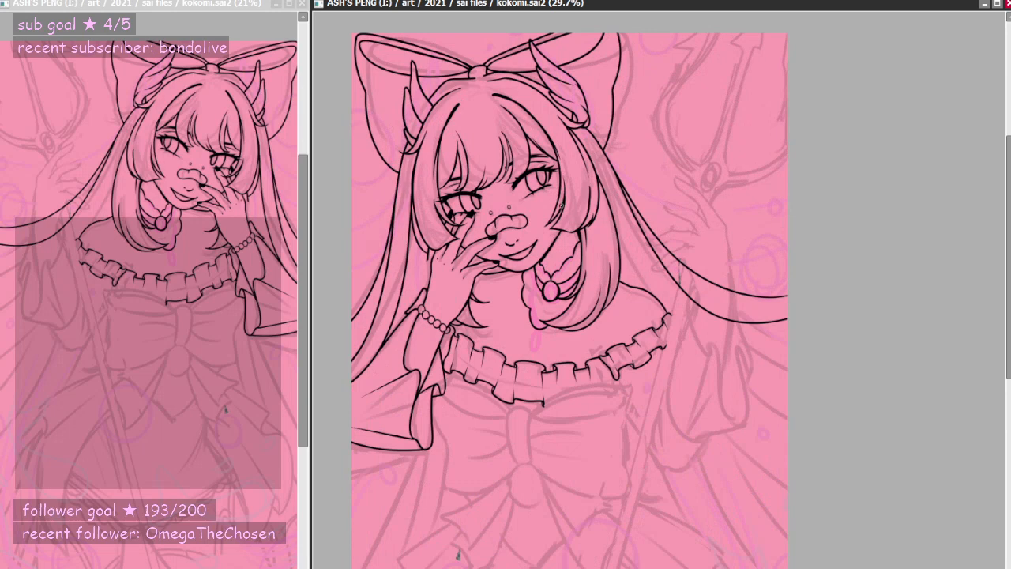
{"action": "scroll", "coordinate": [565, 300], "scroll_direction": "down", "scroll_amount": 1}
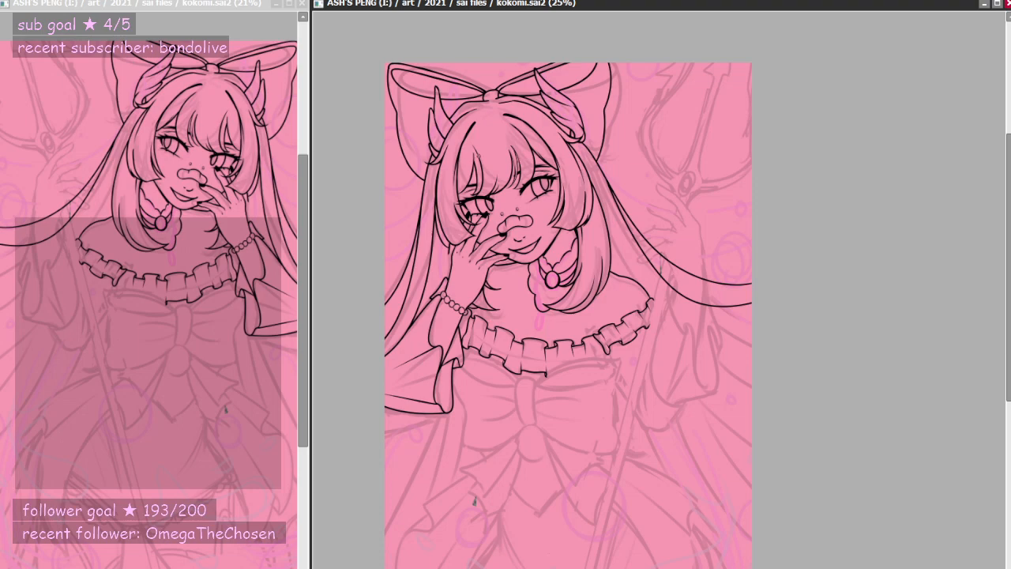
{"action": "scroll", "coordinate": [679, 111], "scroll_direction": "up", "scroll_amount": 5}
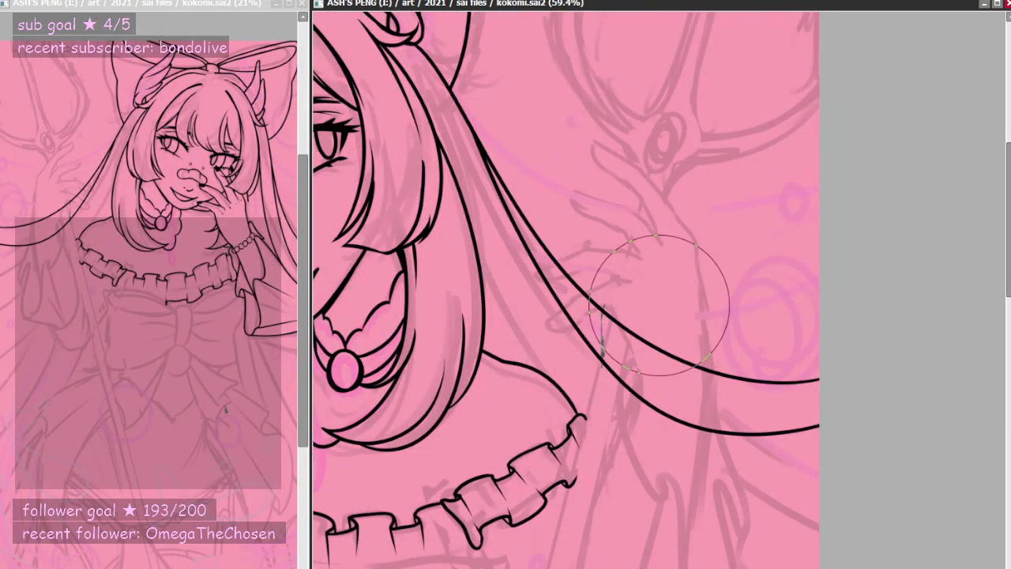
{"action": "scroll", "coordinate": [635, 166], "scroll_direction": "up", "scroll_amount": 1}
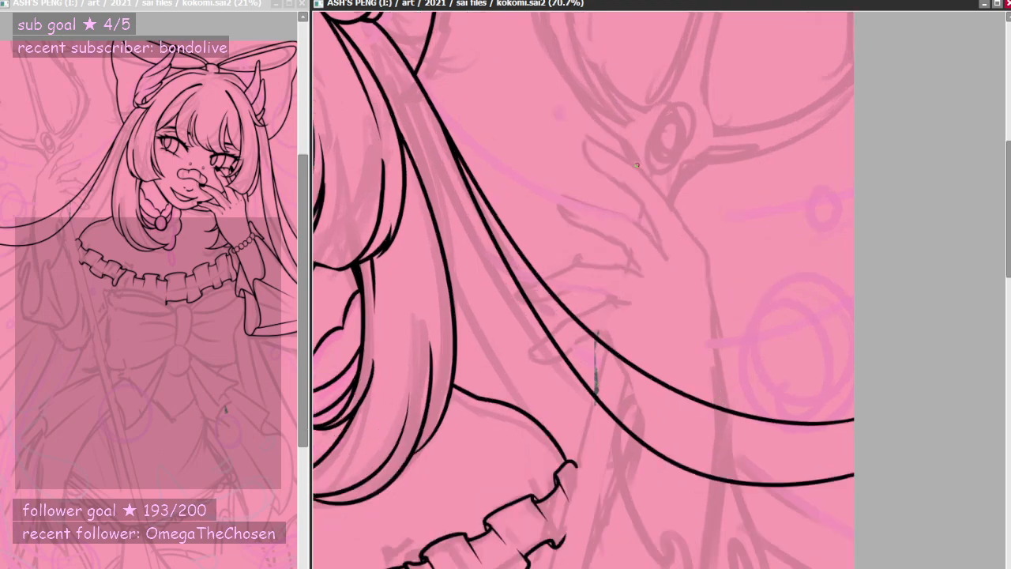
{"action": "scroll", "coordinate": [635, 166], "scroll_direction": "up", "scroll_amount": 3}
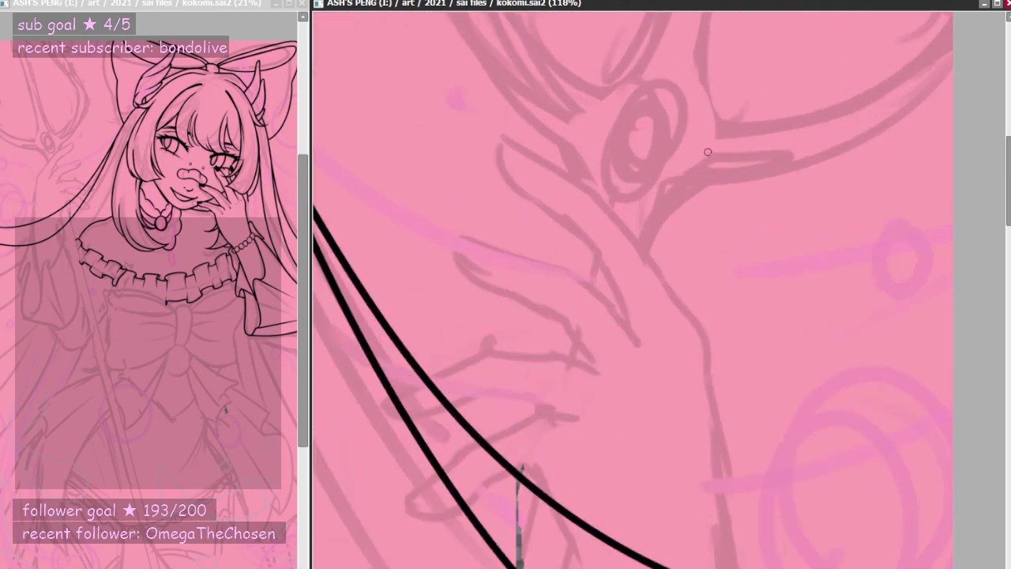
{"action": "left_click_drag", "start_coordinate": [512, 142], "coordinate": [531, 197]}
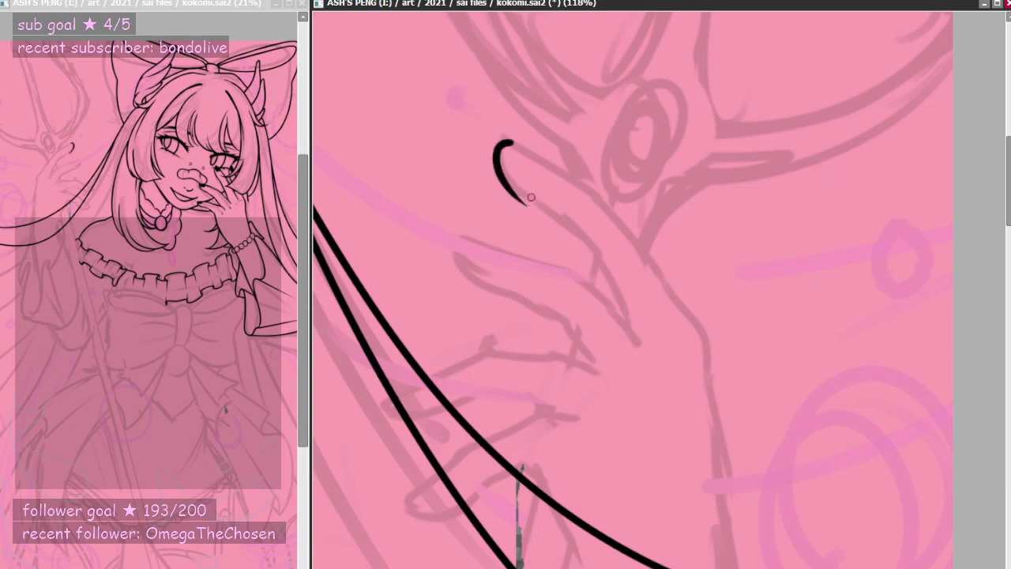
{"action": "key", "text": "ctrl+z"}
{"action": "left_click_drag", "start_coordinate": [507, 144], "coordinate": [548, 217]}
{"action": "key", "text": "ctrl+z"}
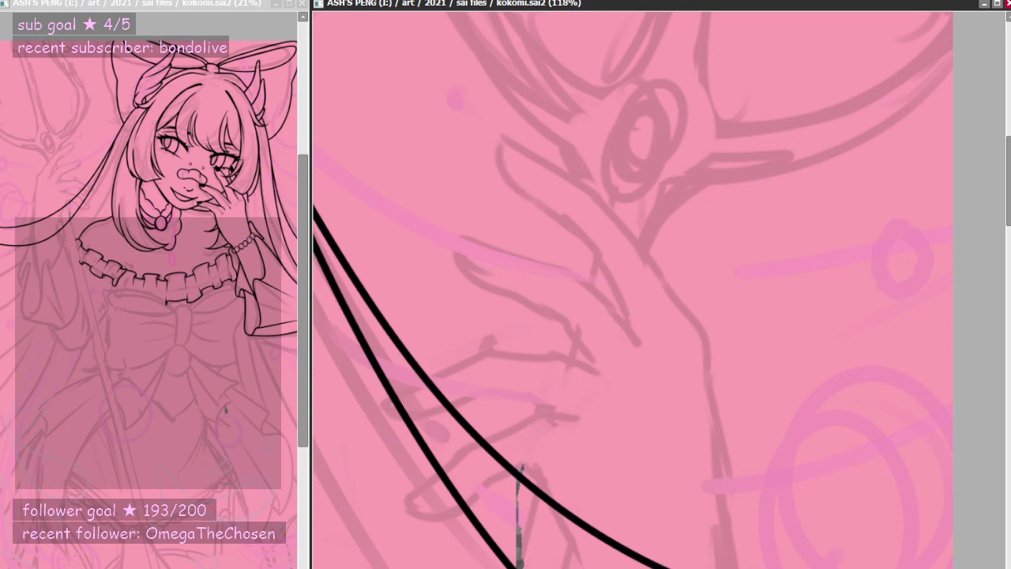
{"action": "scroll", "coordinate": [583, 260], "scroll_direction": "down", "scroll_amount": 9}
{"action": "scroll", "coordinate": [575, 269], "scroll_direction": "up", "scroll_amount": 8}
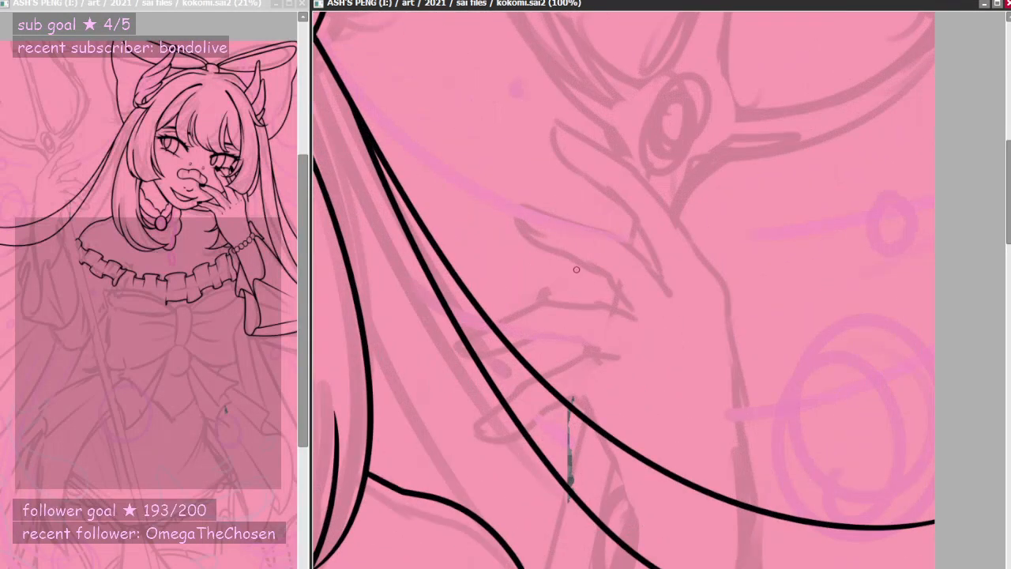
- Ink the rounded tip of the topmost finger on the raised hand beneath the trident, following the sketch
{"action": "left_click_drag", "start_coordinate": [556, 124], "coordinate": [577, 170]}
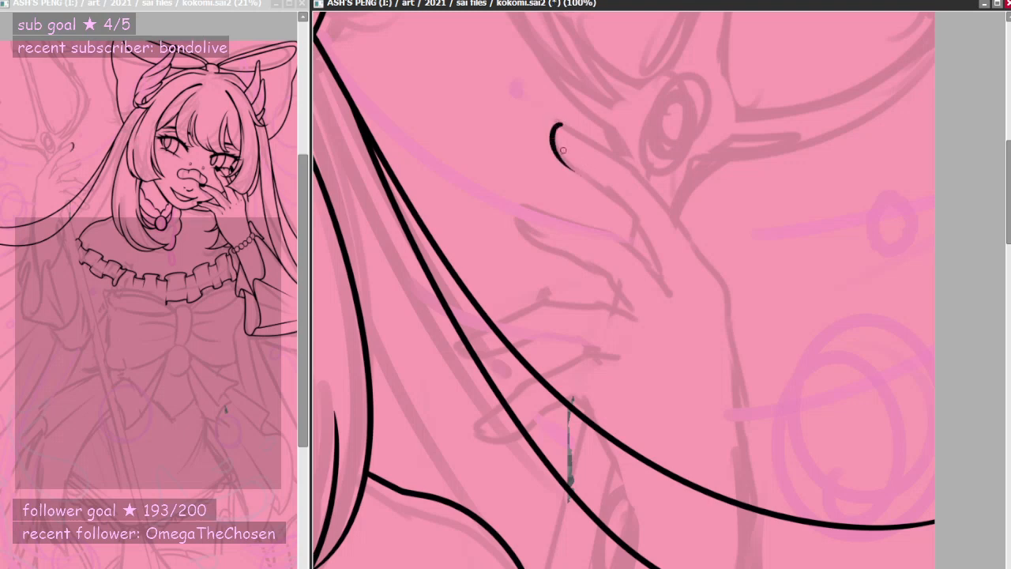
{"action": "key", "text": "ctrl+z"}
{"action": "mouse_move", "coordinate": [562, 126]}
{"action": "left_mouse_down"}
{"action": "mouse_move", "coordinate": [591, 183]}
{"action": "mouse_move", "coordinate": [562, 131]}
{"action": "mouse_move", "coordinate": [592, 179]}
{"action": "mouse_move", "coordinate": [552, 143]}
{"action": "mouse_move", "coordinate": [618, 207]}
{"action": "left_mouse_up"}
{"action": "key", "text": "ctrl+z"}
{"action": "key", "text": "ctrl+z"}
{"action": "key", "text": "ctrl+z"}
- Ink the underside of the raised hand's topmost finger from the fingertip down to the crease beside the second finger
{"action": "mouse_move", "coordinate": [585, 172]}
{"action": "left_mouse_down"}
{"action": "mouse_move", "coordinate": [637, 220]}
{"action": "mouse_move", "coordinate": [654, 268]}
{"action": "left_mouse_up"}
{"action": "key", "text": "ctrl+z"}
{"action": "key", "text": "ctrl+z"}
{"action": "key", "text": "ctrl+z"}
{"action": "key", "text": "ctrl+z"}
{"action": "left_click_drag", "start_coordinate": [581, 170], "coordinate": [638, 221]}
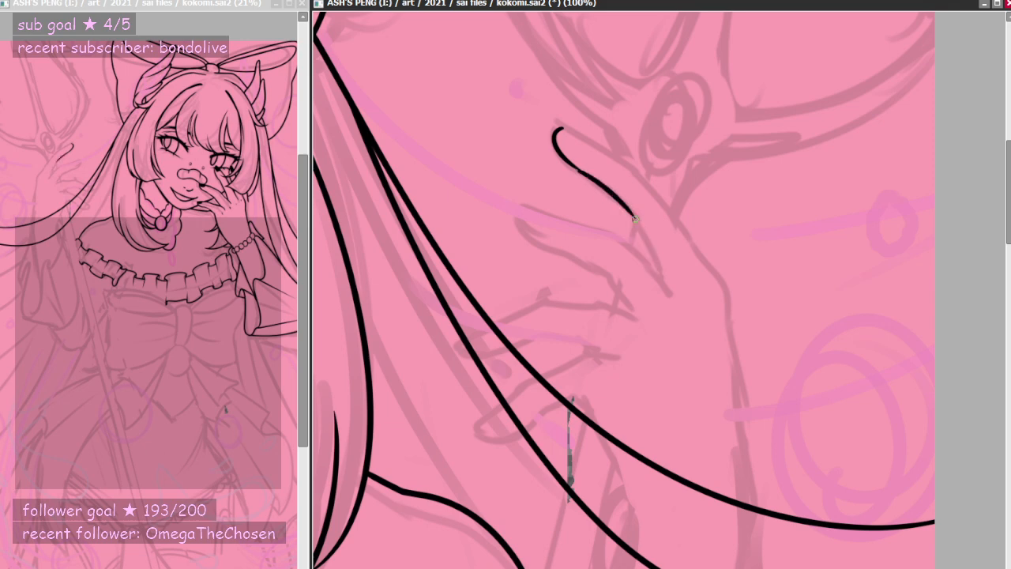
{"action": "key", "text": "ctrl+z"}
{"action": "mouse_move", "coordinate": [580, 169]}
{"action": "left_mouse_down"}
{"action": "mouse_move", "coordinate": [634, 218]}
{"action": "mouse_move", "coordinate": [593, 178]}
{"action": "mouse_move", "coordinate": [631, 215]}
{"action": "mouse_move", "coordinate": [656, 275]}
{"action": "left_mouse_up"}
{"action": "key", "text": "ctrl+z"}
{"action": "key", "text": "ctrl+z"}
{"action": "left_click_drag", "start_coordinate": [626, 207], "coordinate": [656, 274]}
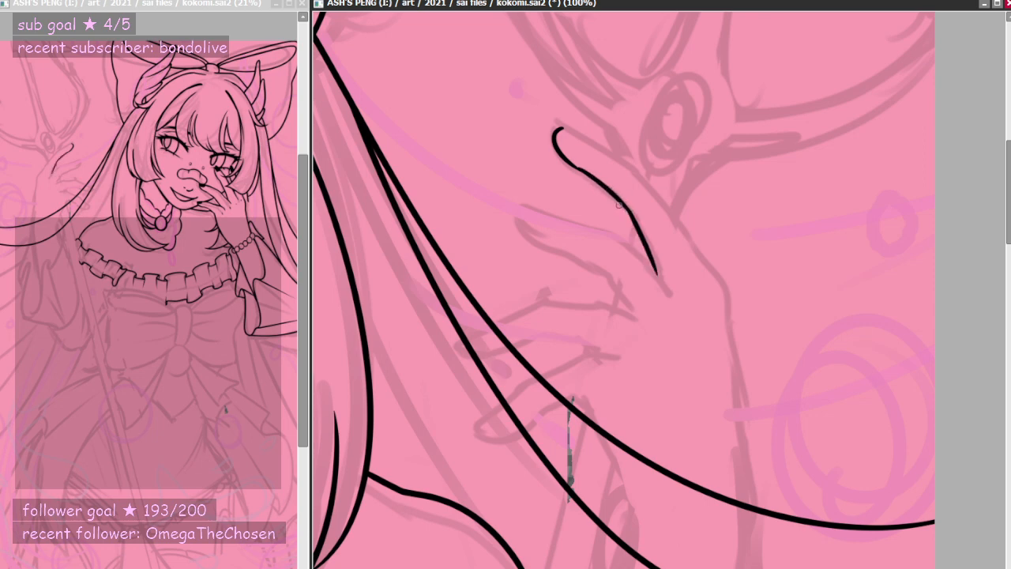
- Ink the upper edge of the topmost finger from its tip to the knuckle beneath the trident's gem
{"action": "left_click_drag", "start_coordinate": [560, 127], "coordinate": [642, 176]}
{"action": "key", "text": "ctrl+z"}
{"action": "left_click_drag", "start_coordinate": [559, 126], "coordinate": [643, 179]}
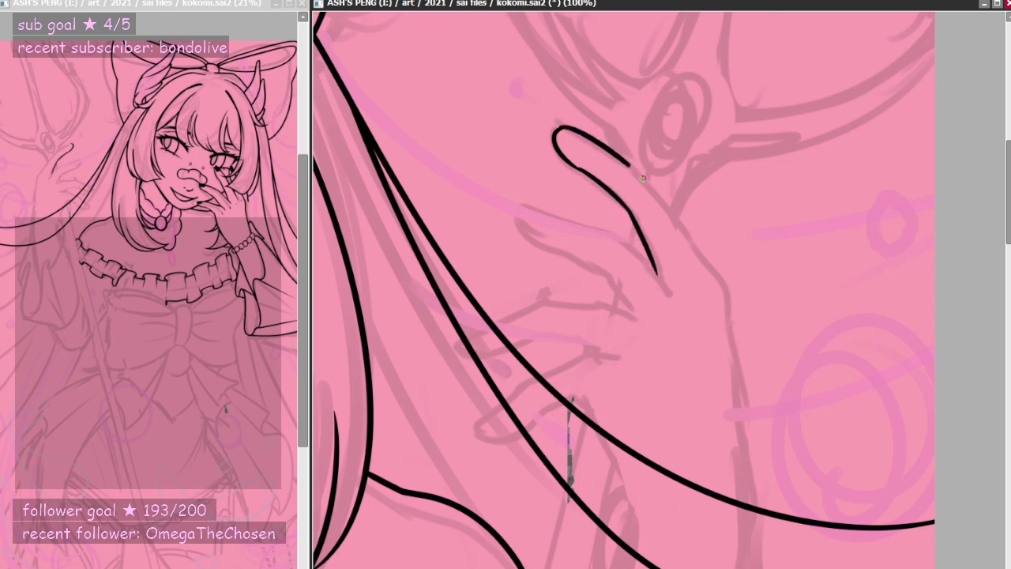
{"action": "key", "text": "ctrl+z"}
{"action": "mouse_move", "coordinate": [560, 126]}
{"action": "left_mouse_down"}
{"action": "mouse_move", "coordinate": [637, 167]}
{"action": "mouse_move", "coordinate": [630, 158]}
{"action": "mouse_move", "coordinate": [675, 229]}
{"action": "left_mouse_up"}
{"action": "key", "text": "ctrl+z"}
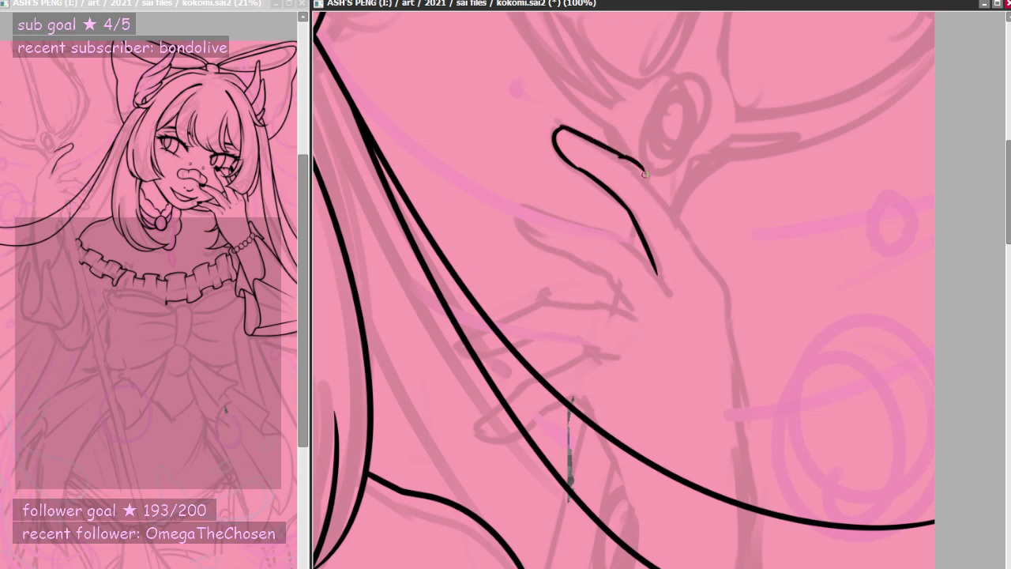
- Continue the topmost finger's upper edge along the back of the hand and down the wrist to the hair strand
{"action": "left_click_drag", "start_coordinate": [620, 156], "coordinate": [679, 220]}
{"action": "key", "text": "ctrl+z"}
{"action": "left_click_drag", "start_coordinate": [618, 153], "coordinate": [679, 222]}
{"action": "key", "text": "ctrl+z"}
{"action": "mouse_move", "coordinate": [618, 153]}
{"action": "left_mouse_down"}
{"action": "mouse_move", "coordinate": [642, 171]}
{"action": "mouse_move", "coordinate": [723, 280]}
{"action": "mouse_move", "coordinate": [709, 300]}
{"action": "mouse_move", "coordinate": [729, 305]}
{"action": "mouse_move", "coordinate": [755, 513]}
{"action": "left_mouse_up"}
{"action": "key", "text": "ctrl+z"}
{"action": "left_click_drag", "start_coordinate": [726, 300], "coordinate": [754, 511]}
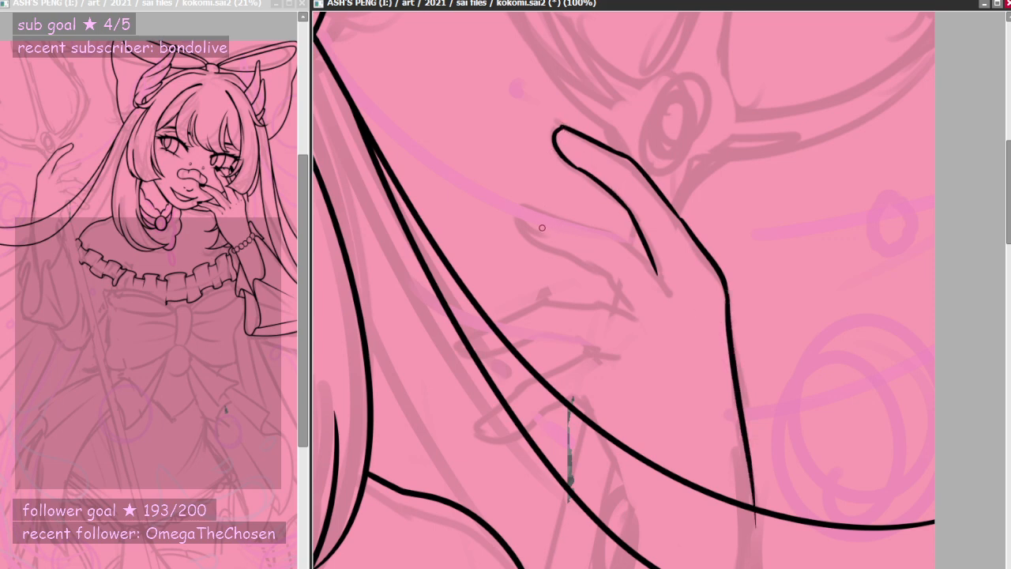
- Ink the tip and underside of the raised hand's second finger down to its base
{"action": "left_click_drag", "start_coordinate": [524, 206], "coordinate": [616, 237]}
{"action": "key", "text": "ctrl+z"}
{"action": "mouse_move", "coordinate": [519, 207]}
{"action": "left_mouse_down"}
{"action": "mouse_move", "coordinate": [523, 229]}
{"action": "mouse_move", "coordinate": [602, 271]}
{"action": "mouse_move", "coordinate": [633, 309]}
{"action": "left_mouse_up"}
{"action": "scroll", "coordinate": [585, 277], "scroll_direction": "down", "scroll_amount": 5}
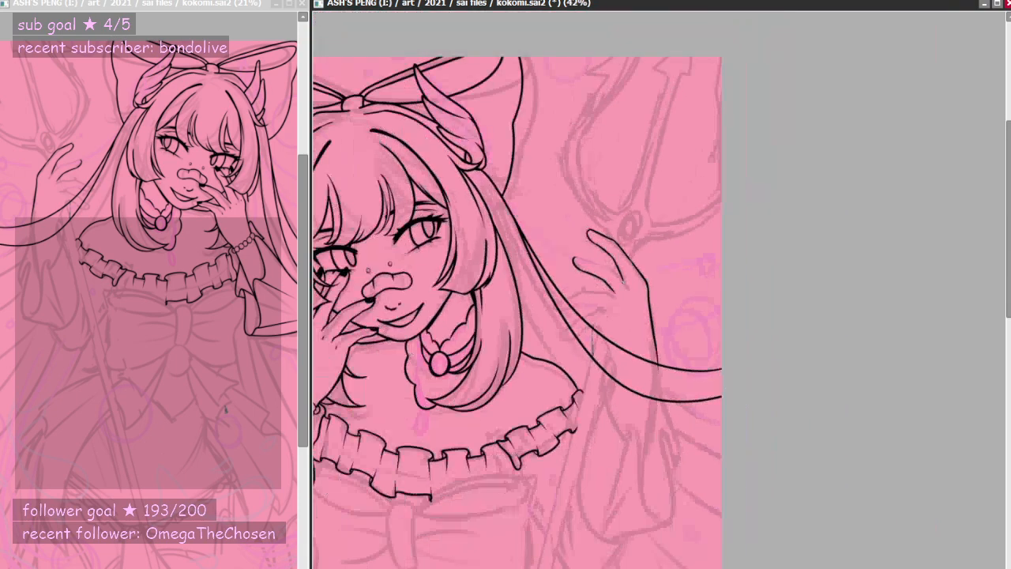
- Ink the outer part of the second finger's upper edge, starting at its rounded tip
{"action": "scroll", "coordinate": [593, 264], "scroll_direction": "up", "scroll_amount": 6}
{"action": "scroll", "coordinate": [623, 282], "scroll_direction": "up", "scroll_amount": 1}
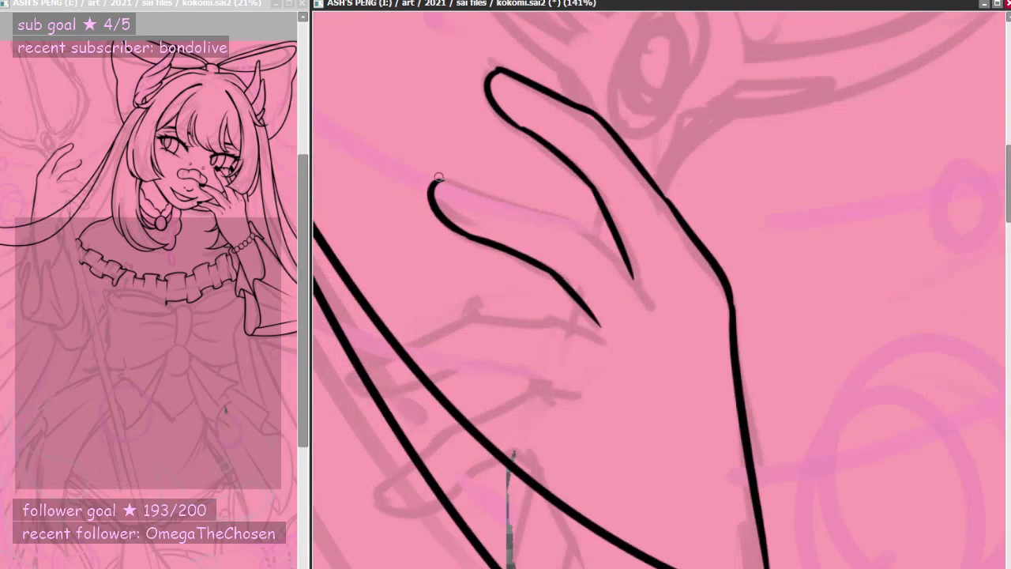
{"action": "left_click_drag", "start_coordinate": [437, 182], "coordinate": [558, 224]}
{"action": "key", "text": "ctrl+z"}
{"action": "left_click_drag", "start_coordinate": [440, 181], "coordinate": [574, 223]}
{"action": "key", "text": "ctrl+z"}
{"action": "mouse_move", "coordinate": [441, 181]}
{"action": "left_mouse_down"}
{"action": "mouse_move", "coordinate": [540, 211]}
{"action": "mouse_move", "coordinate": [601, 253]}
{"action": "left_mouse_up"}
{"action": "key", "text": "ctrl+z"}
- Extend the second finger's upper edge down to its base so it meets the topmost finger's underside line
{"action": "left_click_drag", "start_coordinate": [505, 203], "coordinate": [599, 236]}
{"action": "key", "text": "ctrl+z"}
{"action": "mouse_move", "coordinate": [510, 203]}
{"action": "left_mouse_down"}
{"action": "mouse_move", "coordinate": [595, 230]}
{"action": "mouse_move", "coordinate": [577, 223]}
{"action": "mouse_move", "coordinate": [645, 287]}
{"action": "left_mouse_up"}
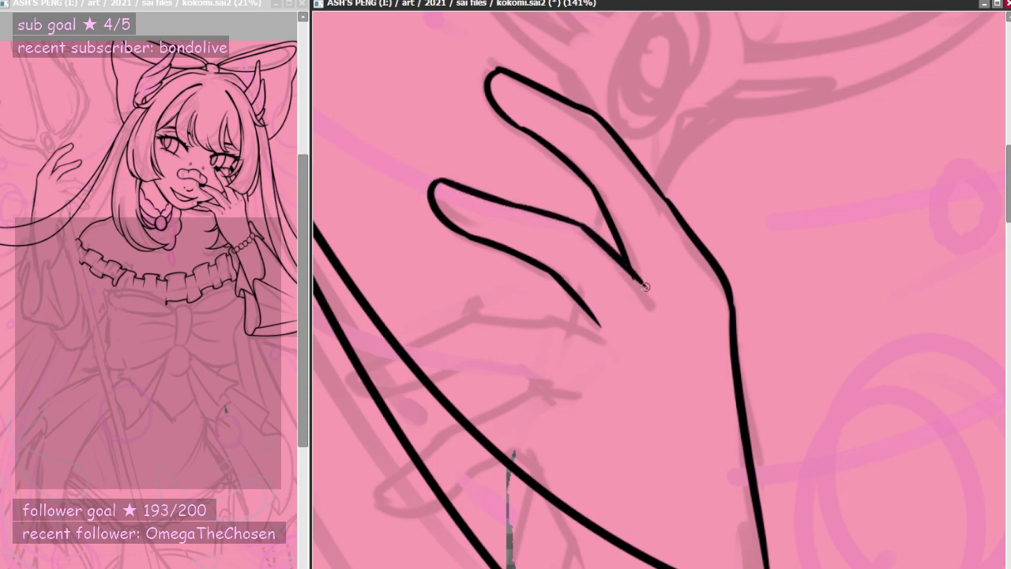
{"action": "key", "text": "ctrl+z"}
{"action": "left_click_drag", "start_coordinate": [577, 225], "coordinate": [647, 300]}
- Ink the third finger's tip across the hair strands, with its upper edge running toward the palm
{"action": "mouse_move", "coordinate": [349, 378]}
{"action": "left_mouse_down"}
{"action": "mouse_move", "coordinate": [423, 393]}
{"action": "mouse_move", "coordinate": [458, 374]}
{"action": "left_mouse_up"}
{"action": "key", "text": "ctrl+z"}
{"action": "mouse_move", "coordinate": [349, 379]}
{"action": "left_mouse_down"}
{"action": "mouse_move", "coordinate": [460, 374]}
{"action": "mouse_move", "coordinate": [350, 376]}
{"action": "mouse_move", "coordinate": [455, 320]}
{"action": "mouse_move", "coordinate": [542, 316]}
{"action": "mouse_move", "coordinate": [611, 342]}
{"action": "left_mouse_up"}
{"action": "key", "text": "ctrl+z"}
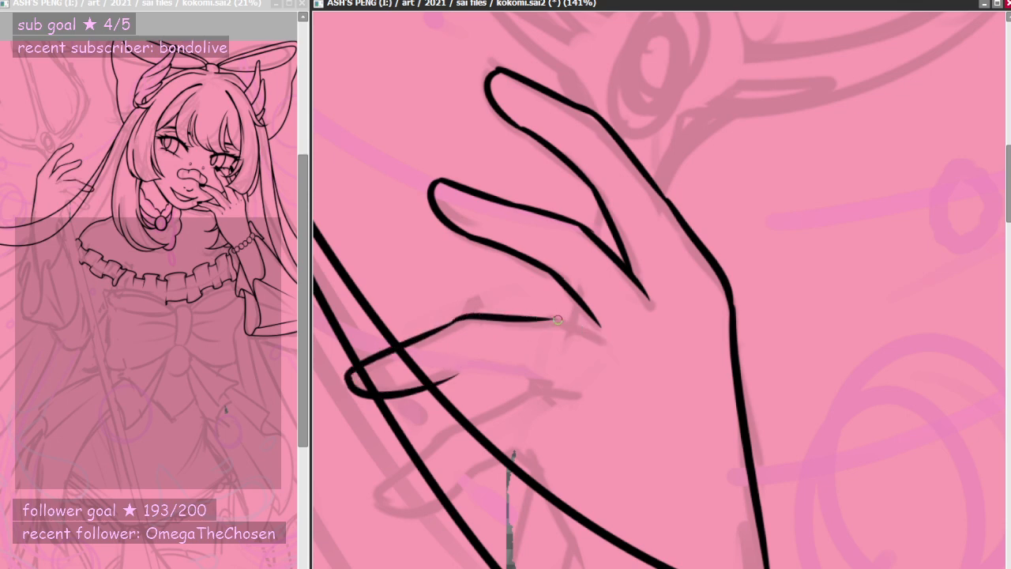
- Extend the third finger's upper edge into the crease beneath the second finger
{"action": "left_click_drag", "start_coordinate": [545, 317], "coordinate": [613, 346]}
{"action": "key", "text": "ctrl+z"}
{"action": "left_click_drag", "start_coordinate": [543, 318], "coordinate": [609, 344]}
{"action": "key", "text": "ctrl+z"}
{"action": "mouse_move", "coordinate": [538, 318]}
{"action": "left_mouse_down"}
{"action": "mouse_move", "coordinate": [597, 344]}
{"action": "mouse_move", "coordinate": [583, 337]}
{"action": "mouse_move", "coordinate": [597, 336]}
{"action": "mouse_move", "coordinate": [593, 317]}
{"action": "mouse_move", "coordinate": [595, 340]}
{"action": "left_mouse_up"}
{"action": "key", "text": "ctrl+z"}
{"action": "key", "text": "ctrl+z"}
{"action": "scroll", "coordinate": [614, 299], "scroll_direction": "down", "scroll_amount": 4}
{"action": "scroll", "coordinate": [612, 298], "scroll_direction": "up", "scroll_amount": 3}
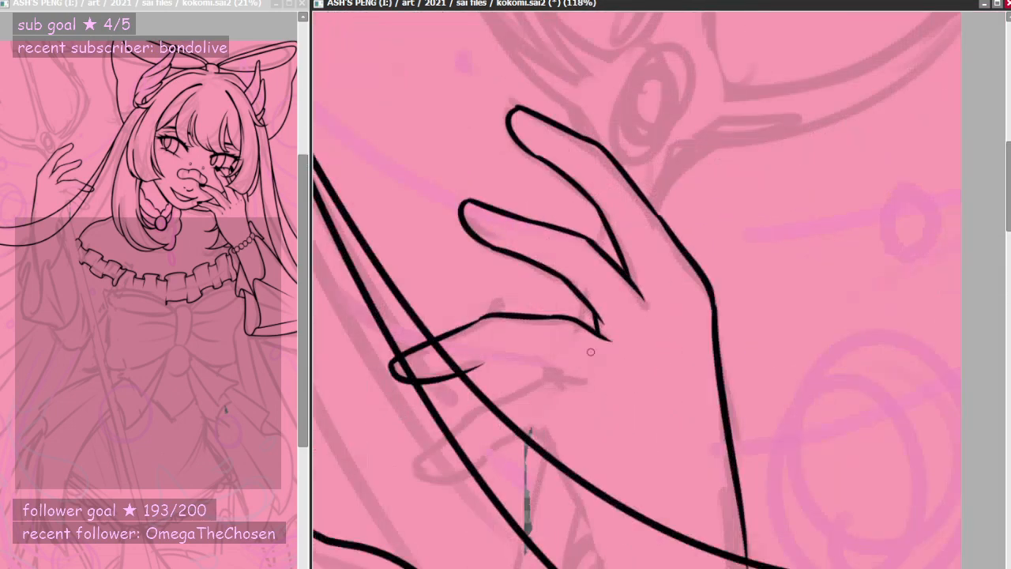
- Round off the junction where the second finger's underside meets the third finger's upper edge
{"action": "scroll", "coordinate": [590, 353], "scroll_direction": "up", "scroll_amount": 3}
{"action": "key", "text": "ctrl+z"}
{"action": "mouse_move", "coordinate": [585, 302]}
{"action": "left_mouse_down"}
{"action": "mouse_move", "coordinate": [599, 278]}
{"action": "mouse_move", "coordinate": [607, 309]}
{"action": "mouse_move", "coordinate": [601, 287]}
{"action": "left_mouse_up"}
{"action": "key", "text": "ctrl+z"}
{"action": "key", "text": "ctrl+z"}
{"action": "key", "text": "ctrl+z"}
{"action": "key", "text": "ctrl+z"}
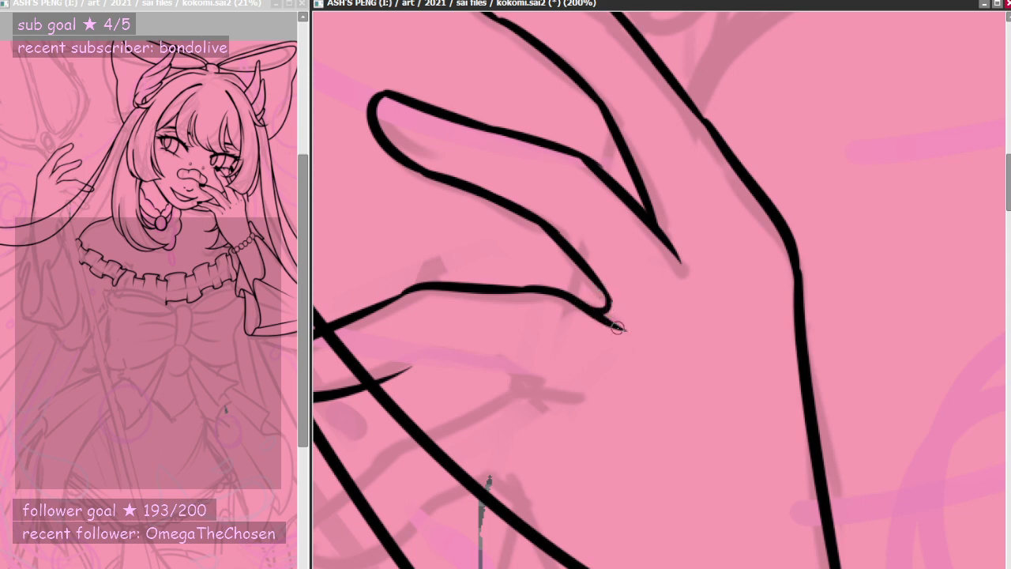
- Remove the line overshoot at the crease between the second and third fingers, leaving a clean rounded curve
{"action": "key", "text": "e"}
{"action": "mouse_move", "coordinate": [640, 321]}
{"action": "left_mouse_down"}
{"action": "mouse_move", "coordinate": [599, 332]}
{"action": "mouse_move", "coordinate": [659, 305]}
{"action": "mouse_move", "coordinate": [588, 318]}
{"action": "mouse_move", "coordinate": [616, 322]}
{"action": "mouse_move", "coordinate": [574, 316]}
{"action": "left_mouse_up"}
{"action": "key", "text": "ctrl+z"}
{"action": "key", "text": "n"}
{"action": "key", "text": "e"}
{"action": "key", "text": "ctrl+z"}
{"action": "left_click_drag", "start_coordinate": [549, 300], "coordinate": [617, 321]}
{"action": "key", "text": "ctrl+z"}
{"action": "left_click_drag", "start_coordinate": [550, 302], "coordinate": [632, 334]}
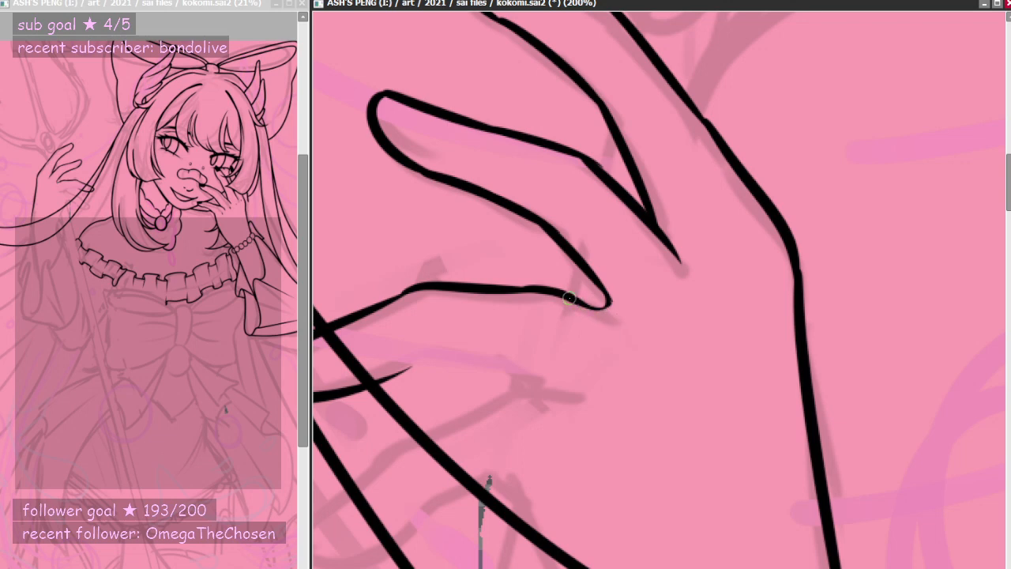
{"action": "scroll", "coordinate": [715, 305], "scroll_direction": "down", "scroll_amount": 1}
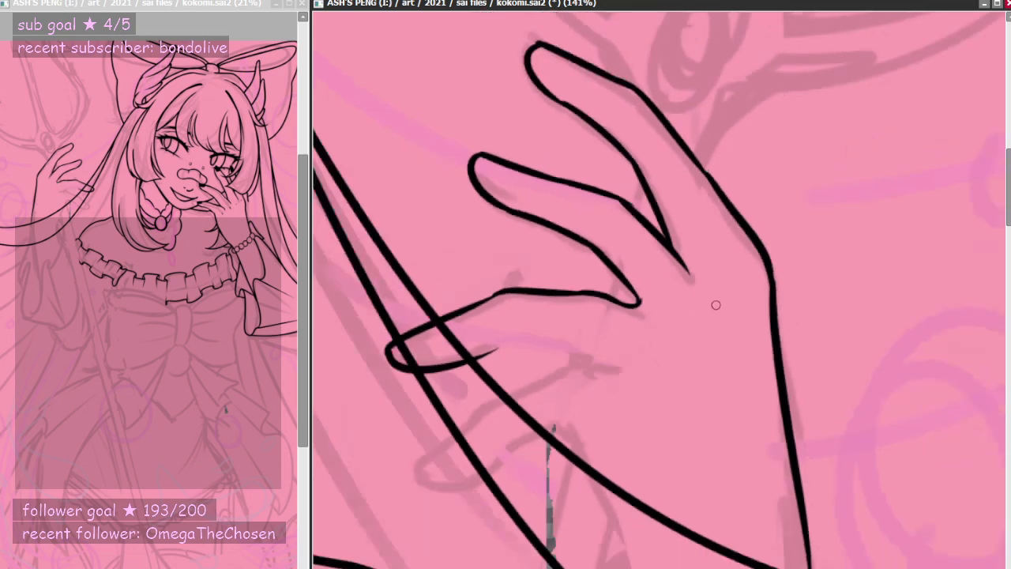
{"action": "scroll", "coordinate": [715, 305], "scroll_direction": "up", "scroll_amount": 1}
{"action": "left_click_drag", "start_coordinate": [513, 317], "coordinate": [617, 316]}
{"action": "key", "text": "ctrl+z"}
{"action": "left_click_drag", "start_coordinate": [517, 316], "coordinate": [616, 315]}
{"action": "key", "text": "ctrl+z"}
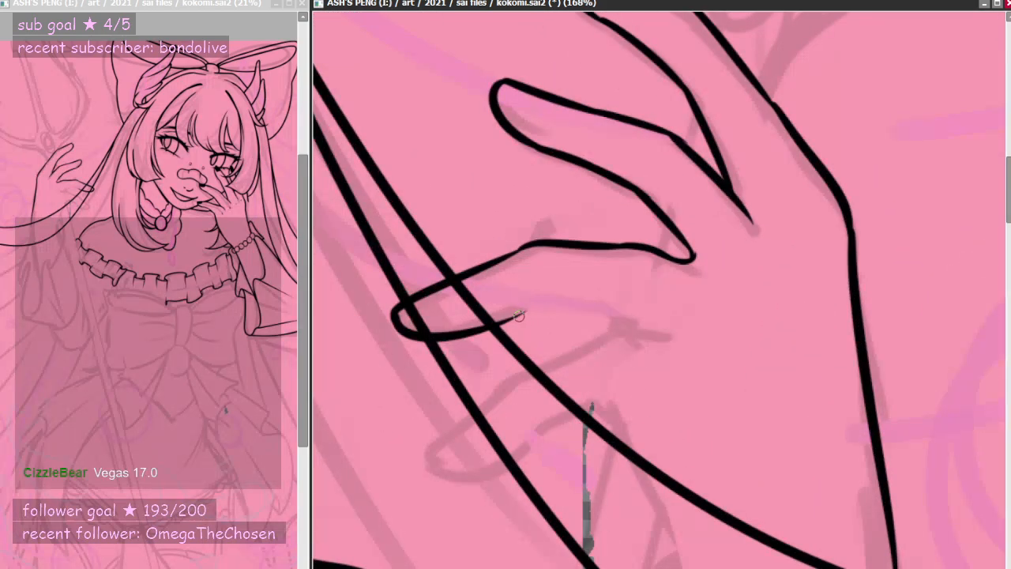
{"action": "left_click_drag", "start_coordinate": [515, 317], "coordinate": [581, 304]}
{"action": "key", "text": "ctrl+z"}
{"action": "mouse_move", "coordinate": [515, 315]}
{"action": "left_mouse_down"}
{"action": "mouse_move", "coordinate": [617, 313]}
{"action": "mouse_move", "coordinate": [510, 318]}
{"action": "mouse_move", "coordinate": [556, 304]}
{"action": "mouse_move", "coordinate": [496, 324]}
{"action": "mouse_move", "coordinate": [574, 300]}
{"action": "left_mouse_up"}
{"action": "key", "text": "ctrl+z"}
{"action": "key", "text": "ctrl+z"}
{"action": "key", "text": "ctrl+z"}
- Ink the underside of the third finger from the hair strand crossing it toward the palm
{"action": "left_click_drag", "start_coordinate": [486, 326], "coordinate": [545, 303]}
{"action": "key", "text": "ctrl+z"}
{"action": "mouse_move", "coordinate": [483, 327]}
{"action": "left_mouse_down"}
{"action": "mouse_move", "coordinate": [543, 297]}
{"action": "mouse_move", "coordinate": [626, 311]}
{"action": "left_mouse_up"}
{"action": "key", "text": "ctrl+z"}
{"action": "key", "text": "ctrl+z"}
{"action": "mouse_move", "coordinate": [518, 312]}
{"action": "left_mouse_down"}
{"action": "mouse_move", "coordinate": [637, 322]}
{"action": "mouse_move", "coordinate": [610, 309]}
{"action": "mouse_move", "coordinate": [601, 311]}
{"action": "mouse_move", "coordinate": [648, 323]}
{"action": "left_mouse_up"}
{"action": "key", "text": "ctrl+z"}
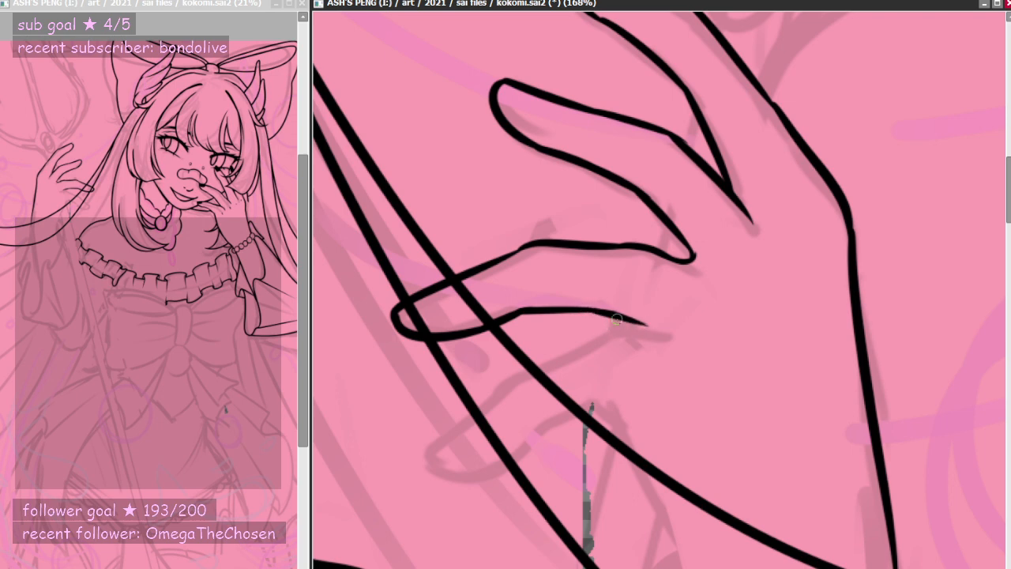
- Finish the underside of the third finger with a tapered line running into the palm
{"action": "left_click_drag", "start_coordinate": [591, 312], "coordinate": [645, 325]}
{"action": "key", "text": "ctrl+z"}
{"action": "left_click_drag", "start_coordinate": [587, 310], "coordinate": [648, 329]}
- Ink the fourth finger's rounded tip and underside, tapering the line toward the palm
{"action": "mouse_move", "coordinate": [432, 463]}
{"action": "left_mouse_down"}
{"action": "mouse_move", "coordinate": [529, 439]}
{"action": "mouse_move", "coordinate": [505, 457]}
{"action": "mouse_move", "coordinate": [541, 425]}
{"action": "left_mouse_up"}
{"action": "key", "text": "ctrl+z"}
{"action": "key", "text": "ctrl+z"}
{"action": "key", "text": "ctrl+z"}
{"action": "mouse_move", "coordinate": [432, 459]}
{"action": "left_mouse_down"}
{"action": "mouse_move", "coordinate": [523, 422]}
{"action": "mouse_move", "coordinate": [540, 428]}
{"action": "mouse_move", "coordinate": [613, 403]}
{"action": "left_mouse_up"}
{"action": "key", "text": "ctrl+z"}
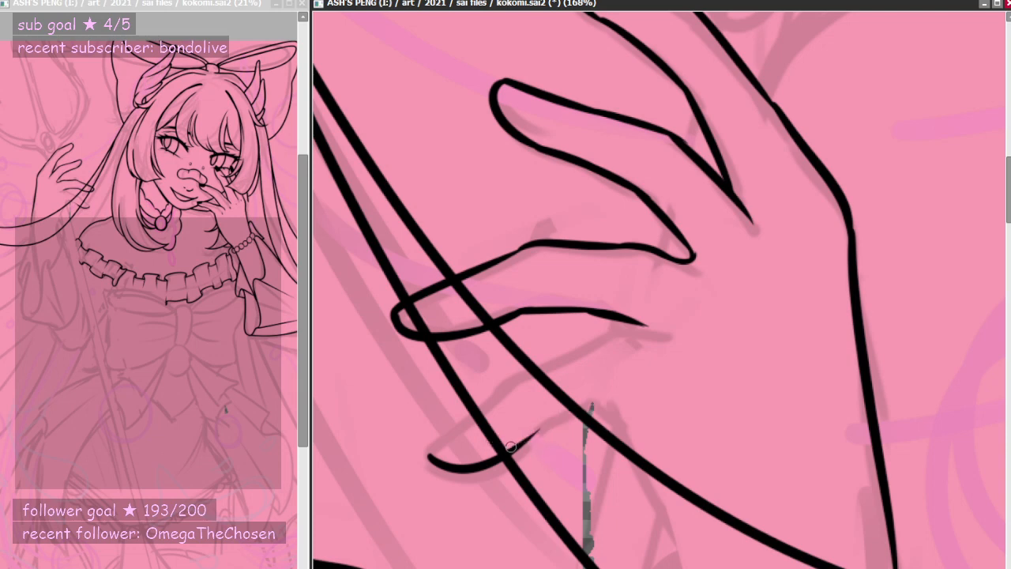
{"action": "left_click_drag", "start_coordinate": [513, 447], "coordinate": [616, 403]}
- Ink the fourth finger's upper edge from its tip to the crease beneath the third finger
{"action": "left_click_drag", "start_coordinate": [430, 449], "coordinate": [496, 390]}
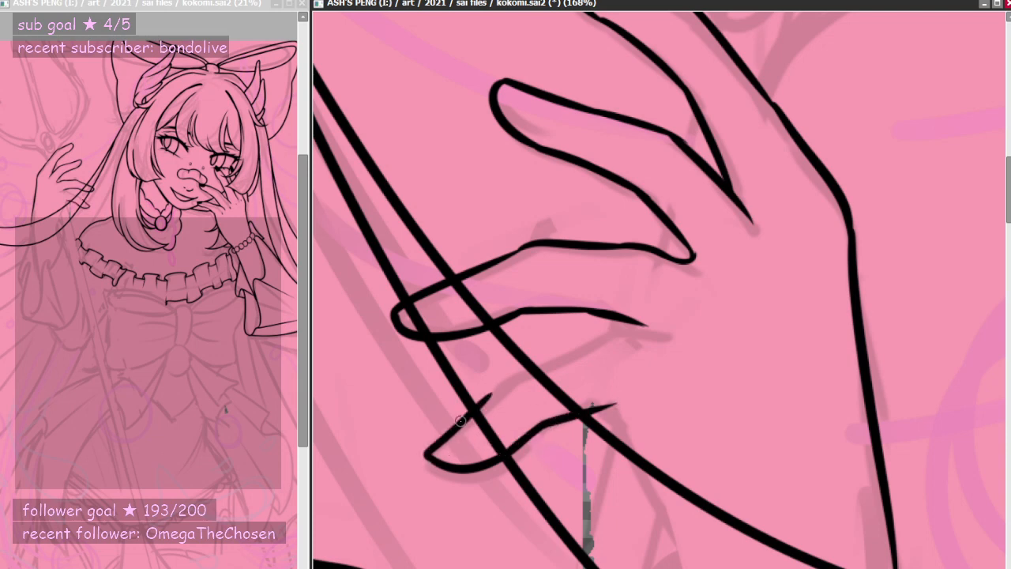
{"action": "key", "text": "ctrl+z"}
{"action": "mouse_move", "coordinate": [427, 452]}
{"action": "left_mouse_down"}
{"action": "mouse_move", "coordinate": [526, 375]}
{"action": "mouse_move", "coordinate": [632, 325]}
{"action": "left_mouse_up"}
{"action": "key", "text": "ctrl+z"}
{"action": "mouse_move", "coordinate": [524, 374]}
{"action": "left_mouse_down"}
{"action": "mouse_move", "coordinate": [628, 328]}
{"action": "mouse_move", "coordinate": [653, 329]}
{"action": "left_mouse_up"}
{"action": "scroll", "coordinate": [666, 375], "scroll_direction": "down", "scroll_amount": 7}
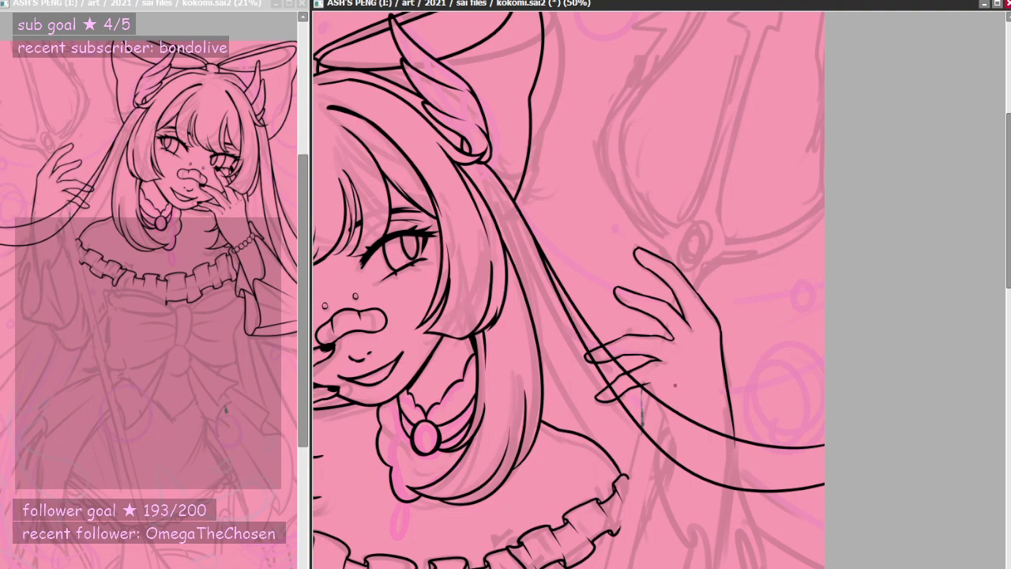
- Erase the two hair strand lines crossing the inside of the fourth finger
{"action": "scroll", "coordinate": [632, 371], "scroll_direction": "up", "scroll_amount": 6}
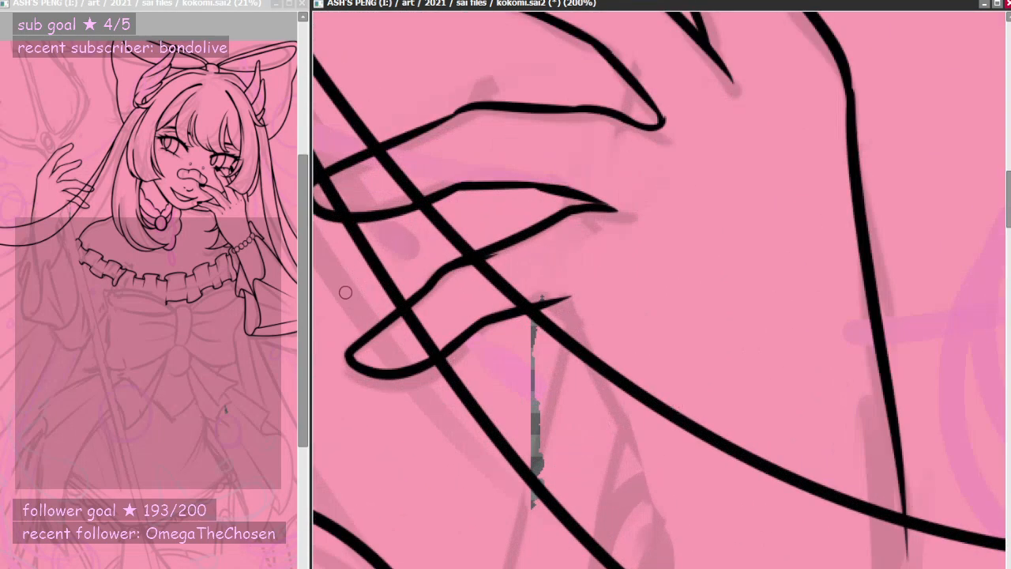
{"action": "mouse_move", "coordinate": [416, 301]}
{"action": "left_mouse_down"}
{"action": "mouse_move", "coordinate": [410, 318]}
{"action": "mouse_move", "coordinate": [425, 318]}
{"action": "left_mouse_up"}
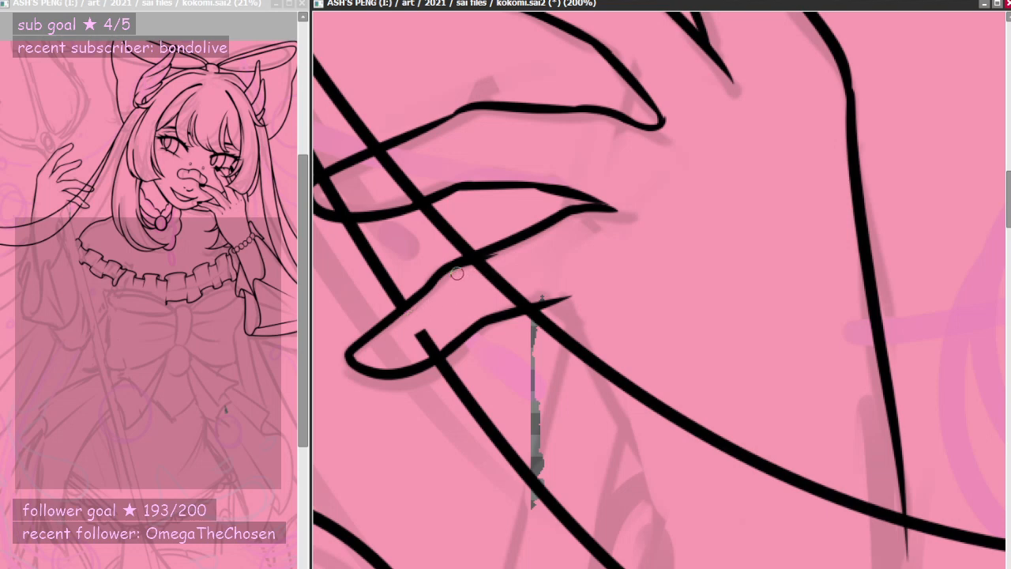
{"action": "mouse_move", "coordinate": [464, 278]}
{"action": "left_mouse_down"}
{"action": "mouse_move", "coordinate": [515, 251]}
{"action": "mouse_move", "coordinate": [465, 270]}
{"action": "mouse_move", "coordinate": [511, 252]}
{"action": "mouse_move", "coordinate": [503, 266]}
{"action": "mouse_move", "coordinate": [512, 271]}
{"action": "left_mouse_up"}
{"action": "key", "text": "ctrl+z"}
{"action": "key", "text": "ctrl+z"}
{"action": "key", "text": "ctrl+z"}
{"action": "mouse_move", "coordinate": [413, 335]}
{"action": "left_mouse_down"}
{"action": "mouse_move", "coordinate": [424, 351]}
{"action": "mouse_move", "coordinate": [440, 338]}
{"action": "mouse_move", "coordinate": [422, 356]}
{"action": "left_mouse_up"}
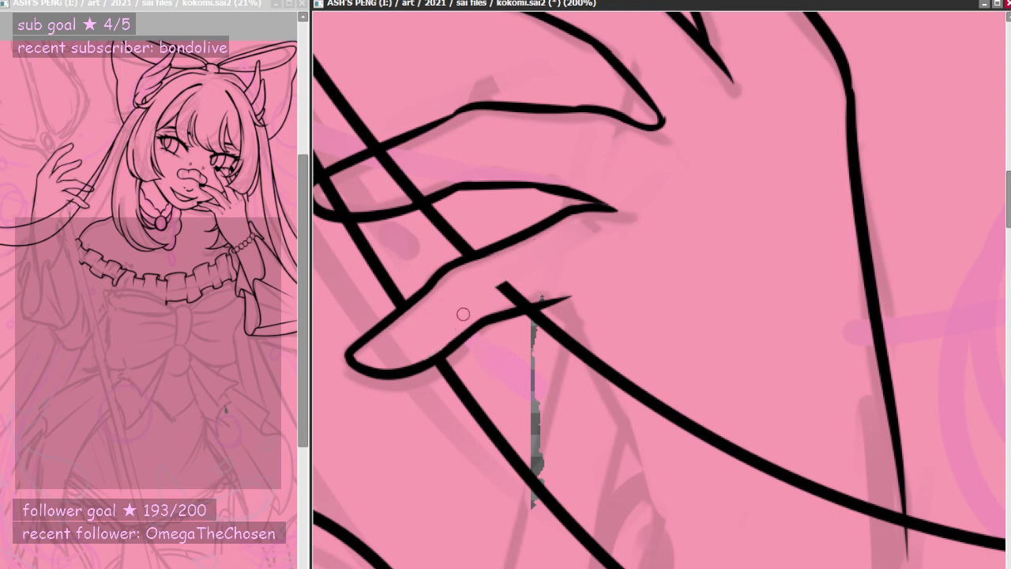
{"action": "mouse_move", "coordinate": [495, 283]}
{"action": "left_mouse_down"}
{"action": "mouse_move", "coordinate": [520, 282]}
{"action": "mouse_move", "coordinate": [525, 293]}
{"action": "left_mouse_up"}
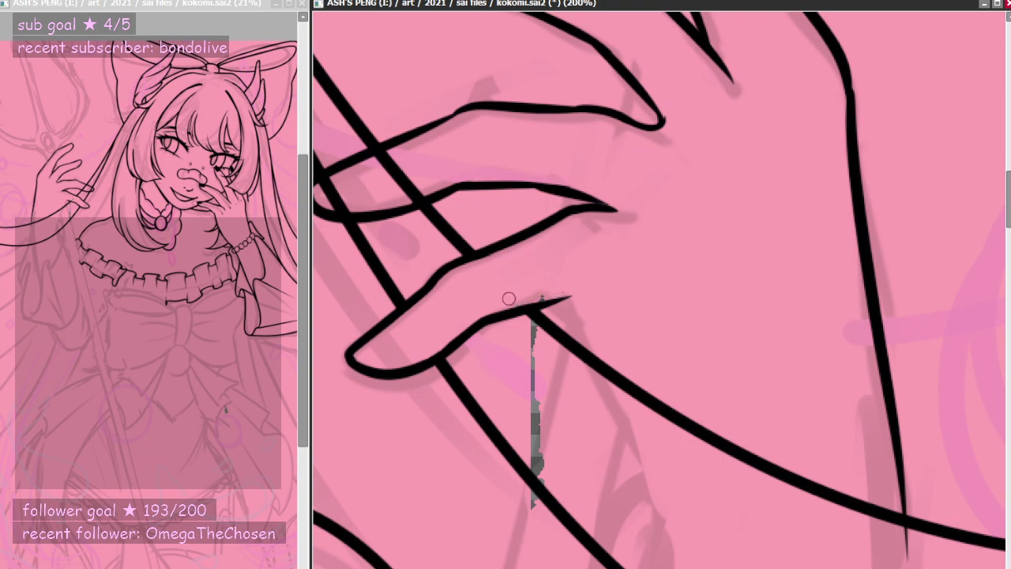
- Erase the hair strand lines crossing the inside of the third finger
{"action": "scroll", "coordinate": [593, 466], "scroll_direction": "down", "scroll_amount": 1}
{"action": "scroll", "coordinate": [593, 466], "scroll_direction": "down", "scroll_amount": 7}
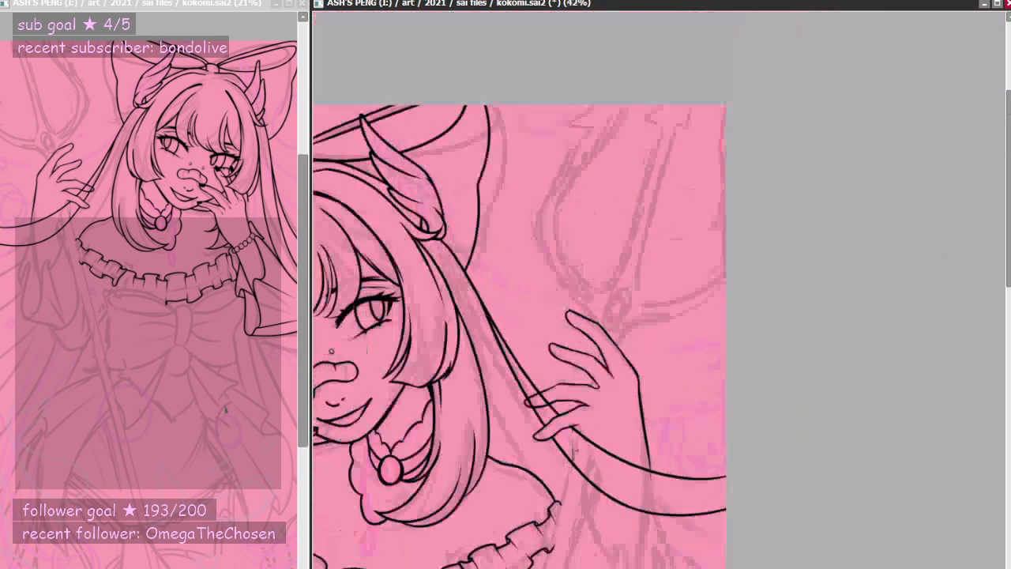
{"action": "scroll", "coordinate": [588, 457], "scroll_direction": "up", "scroll_amount": 8}
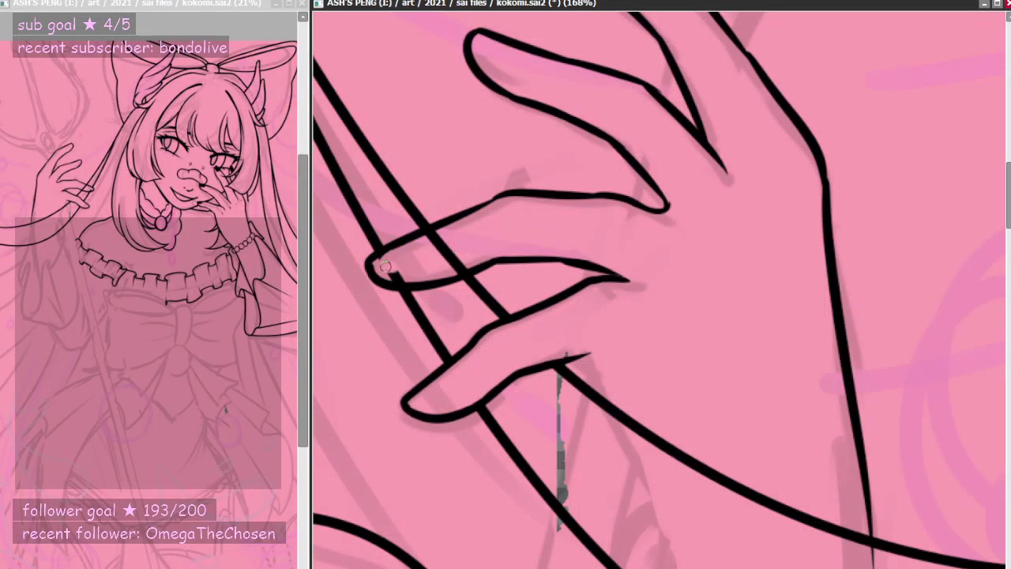
{"action": "left_click_drag", "start_coordinate": [387, 264], "coordinate": [464, 225]}
{"action": "left_click_drag", "start_coordinate": [390, 269], "coordinate": [470, 253]}
{"action": "mouse_move", "coordinate": [388, 273]}
{"action": "left_mouse_down"}
{"action": "mouse_move", "coordinate": [449, 268]}
{"action": "mouse_move", "coordinate": [468, 253]}
{"action": "mouse_move", "coordinate": [421, 267]}
{"action": "mouse_move", "coordinate": [423, 256]}
{"action": "mouse_move", "coordinate": [438, 241]}
{"action": "mouse_move", "coordinate": [472, 251]}
{"action": "left_mouse_up"}
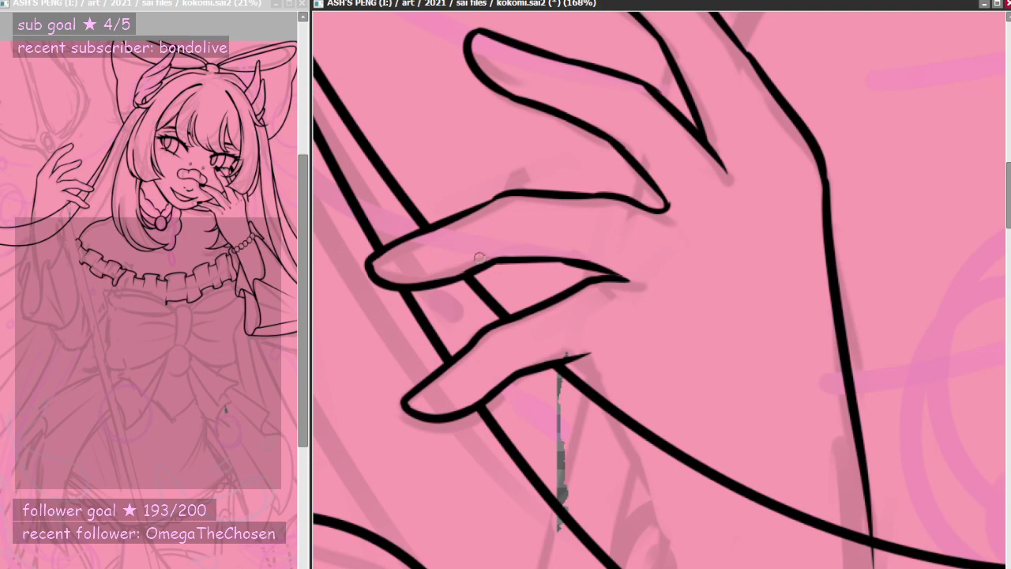
- Try to ink the palm's inner edge from the fourth finger's base down toward the wrist
{"action": "scroll", "coordinate": [481, 266], "scroll_direction": "down", "scroll_amount": 4}
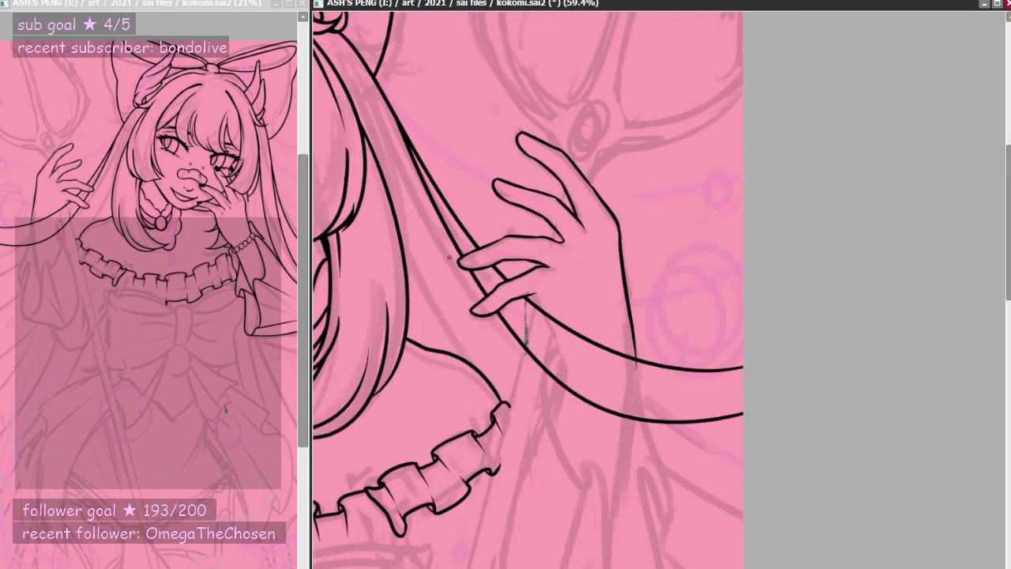
{"action": "scroll", "coordinate": [542, 321], "scroll_direction": "up", "scroll_amount": 4}
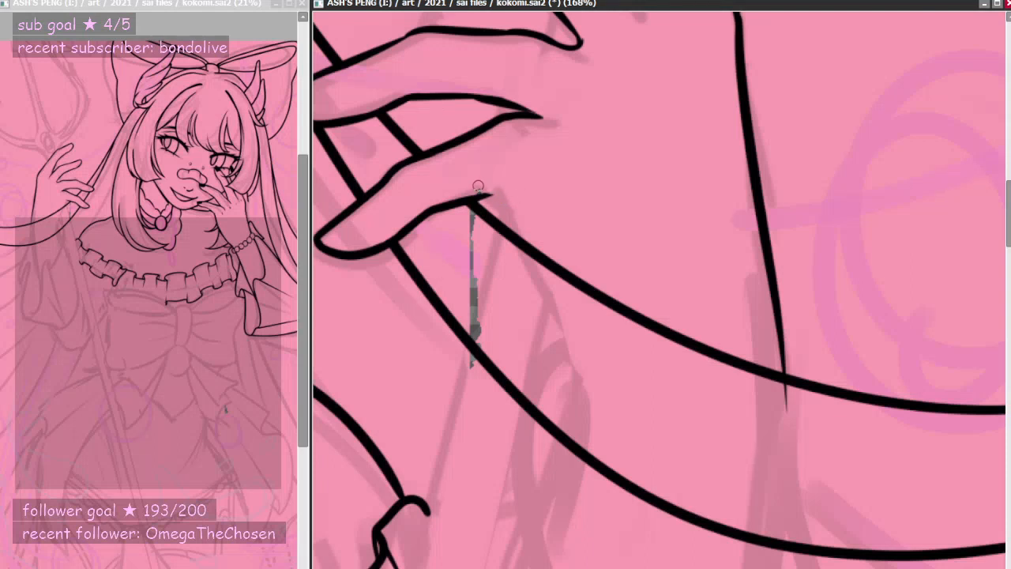
{"action": "mouse_move", "coordinate": [481, 204]}
{"action": "left_mouse_down"}
{"action": "mouse_move", "coordinate": [557, 322]}
{"action": "mouse_move", "coordinate": [561, 331]}
{"action": "mouse_move", "coordinate": [541, 319]}
{"action": "mouse_move", "coordinate": [572, 394]}
{"action": "left_mouse_up"}
{"action": "key", "text": "ctrl+z"}
{"action": "key", "text": "ctrl+z"}
{"action": "left_click_drag", "start_coordinate": [483, 195], "coordinate": [594, 376]}
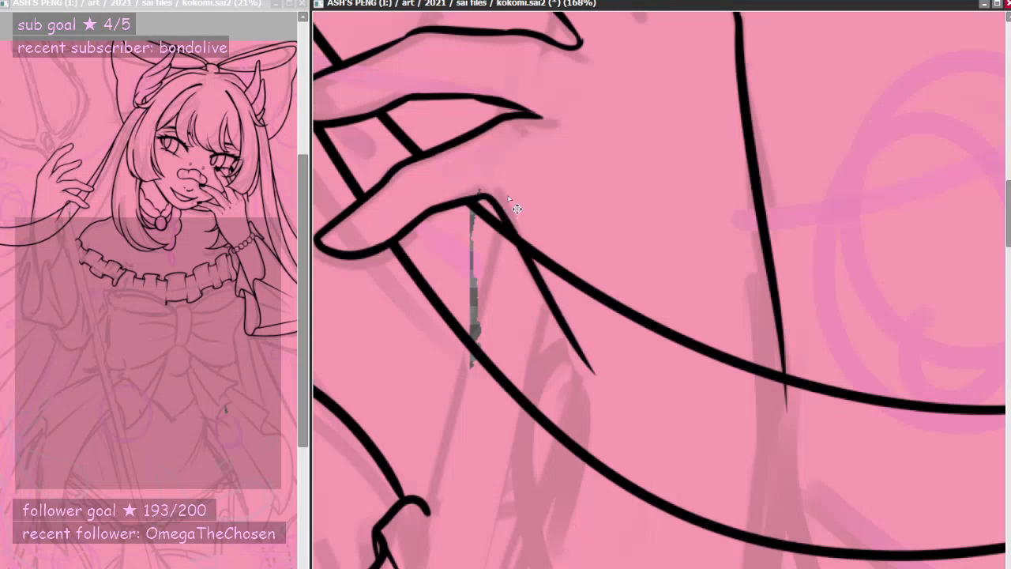
{"action": "key", "text": "ctrl+z"}
{"action": "left_click_drag", "start_coordinate": [483, 194], "coordinate": [575, 385]}
{"action": "key", "text": "ctrl+z"}
{"action": "left_click_drag", "start_coordinate": [483, 195], "coordinate": [588, 376]}
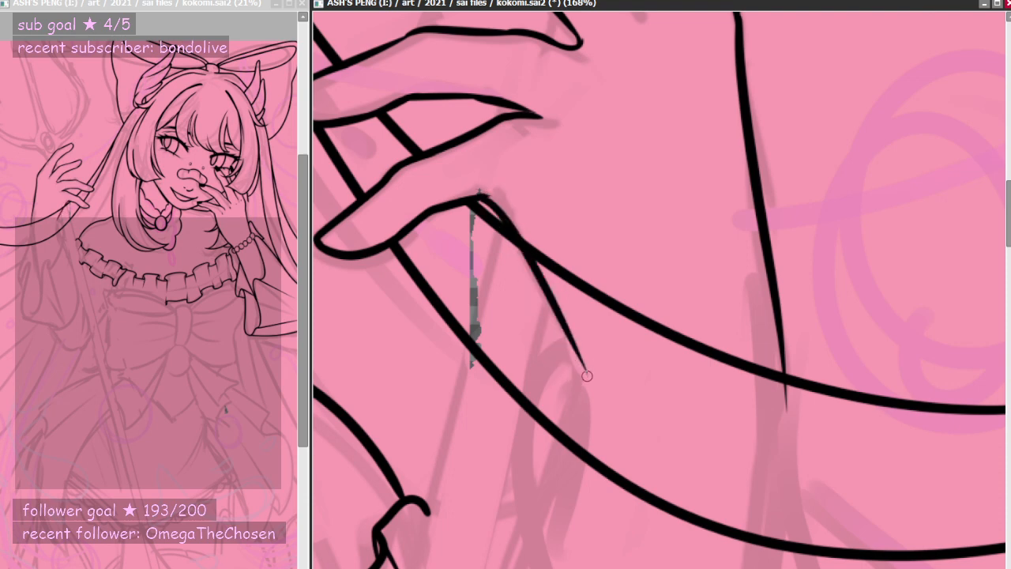
{"action": "key", "text": "ctrl+z"}
{"action": "left_click_drag", "start_coordinate": [482, 193], "coordinate": [565, 355]}
{"action": "key", "text": "ctrl+z"}
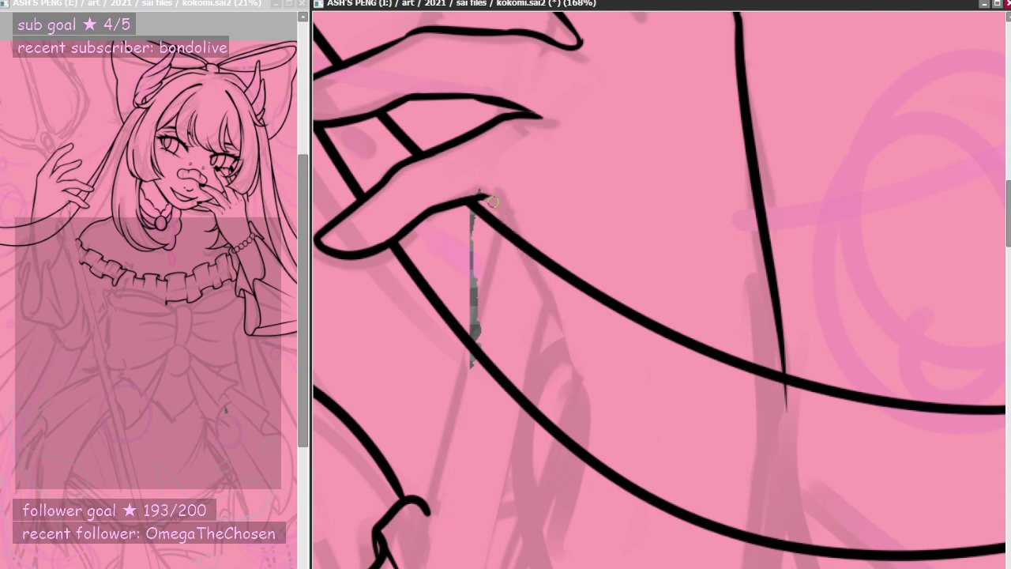
{"action": "left_click_drag", "start_coordinate": [482, 196], "coordinate": [588, 379]}
{"action": "scroll", "coordinate": [621, 275], "scroll_direction": "down", "scroll_amount": 6}
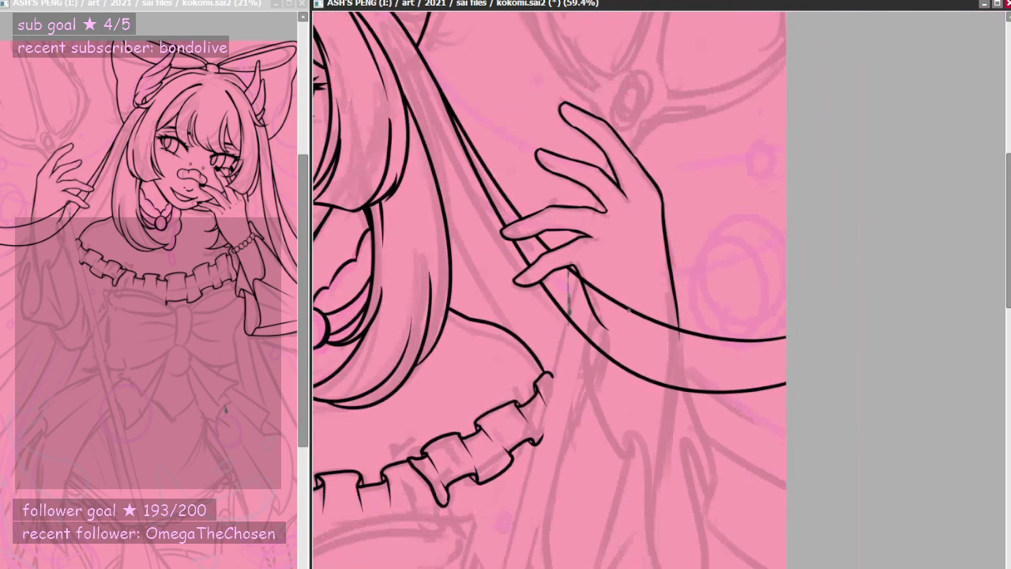
{"action": "scroll", "coordinate": [629, 278], "scroll_direction": "up", "scroll_amount": 5}
{"action": "key", "text": "ctrl+z"}
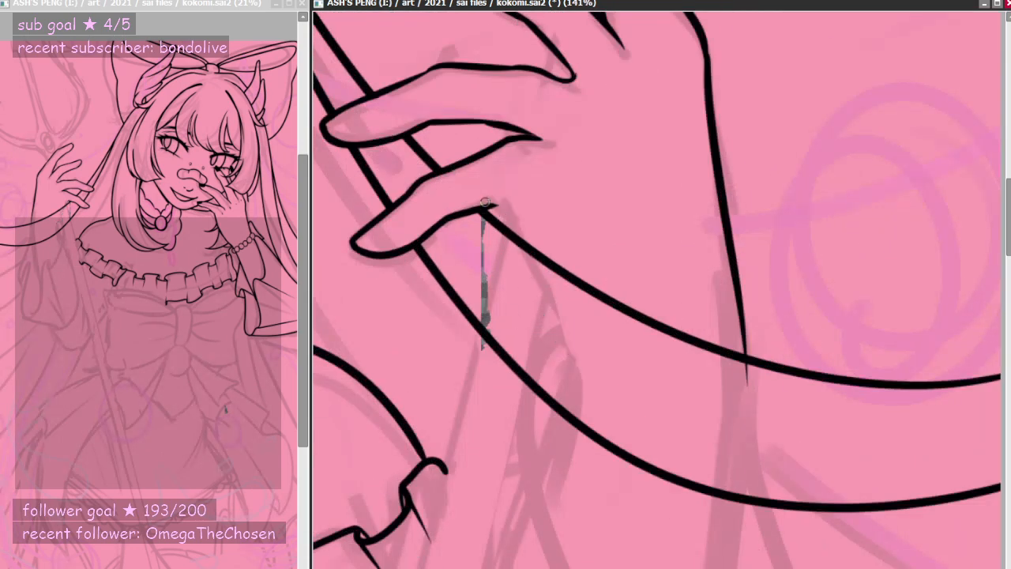
- Ink the palm's inner edge from the fourth finger's base to the wrist, with a short line angling back into the forearm
{"action": "mouse_move", "coordinate": [485, 202]}
{"action": "left_mouse_down"}
{"action": "mouse_move", "coordinate": [540, 266]}
{"action": "mouse_move", "coordinate": [584, 395]}
{"action": "left_mouse_up"}
{"action": "key", "text": "ctrl+z"}
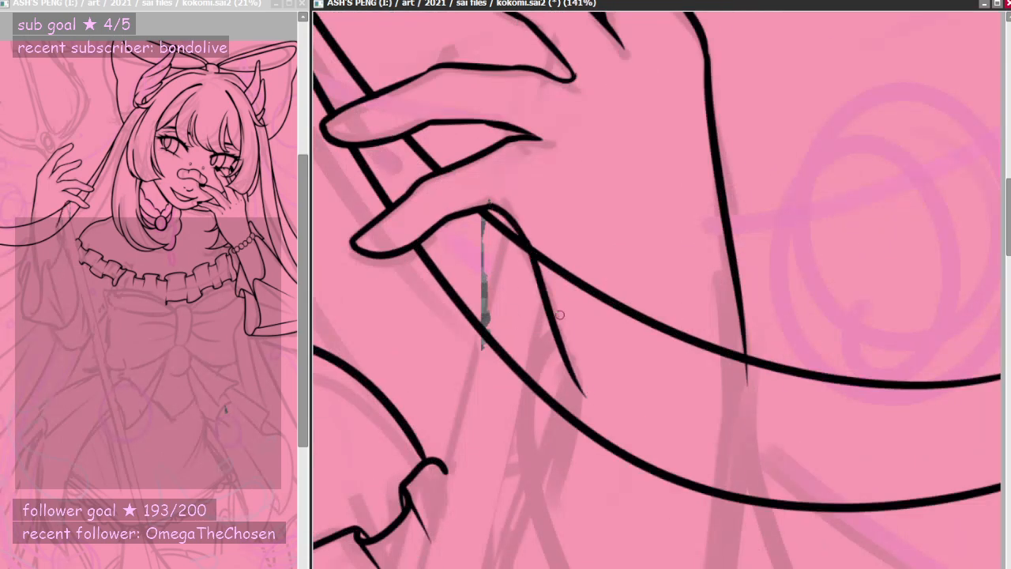
{"action": "key", "text": "ctrl+z"}
{"action": "left_click_drag", "start_coordinate": [488, 203], "coordinate": [584, 391]}
{"action": "key", "text": "ctrl+z"}
{"action": "mouse_move", "coordinate": [488, 203]}
{"action": "left_mouse_down"}
{"action": "mouse_move", "coordinate": [580, 377]}
{"action": "mouse_move", "coordinate": [545, 548]}
{"action": "left_mouse_up"}
{"action": "key", "text": "ctrl+z"}
{"action": "mouse_move", "coordinate": [575, 372]}
{"action": "left_mouse_down"}
{"action": "mouse_move", "coordinate": [544, 513]}
{"action": "mouse_move", "coordinate": [537, 494]}
{"action": "left_mouse_up"}
{"action": "key", "text": "ctrl+z"}
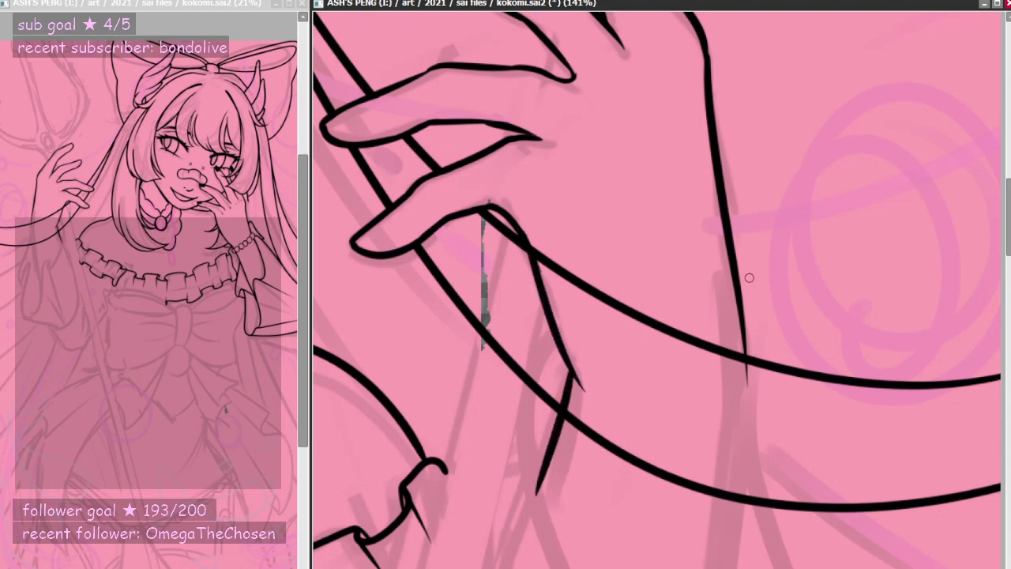
- Ink the outer forearm edge from the wrist down through both hair strand lines, tapering its end
{"action": "scroll", "coordinate": [749, 276], "scroll_direction": "down", "scroll_amount": 4}
{"action": "scroll", "coordinate": [777, 371], "scroll_direction": "up", "scroll_amount": 3}
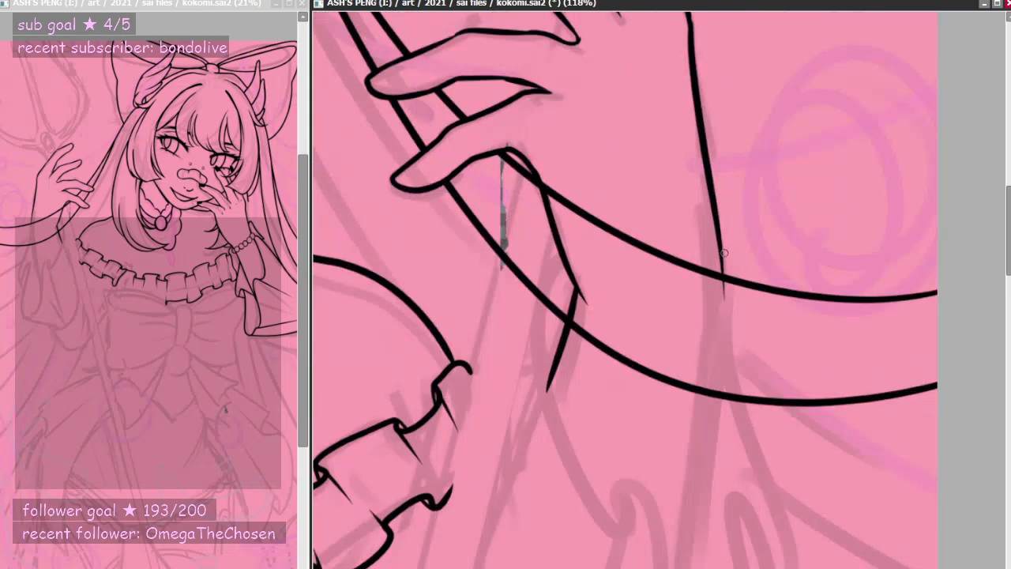
{"action": "left_click_drag", "start_coordinate": [722, 253], "coordinate": [667, 567]}
{"action": "scroll", "coordinate": [793, 184], "scroll_direction": "down", "scroll_amount": 5}
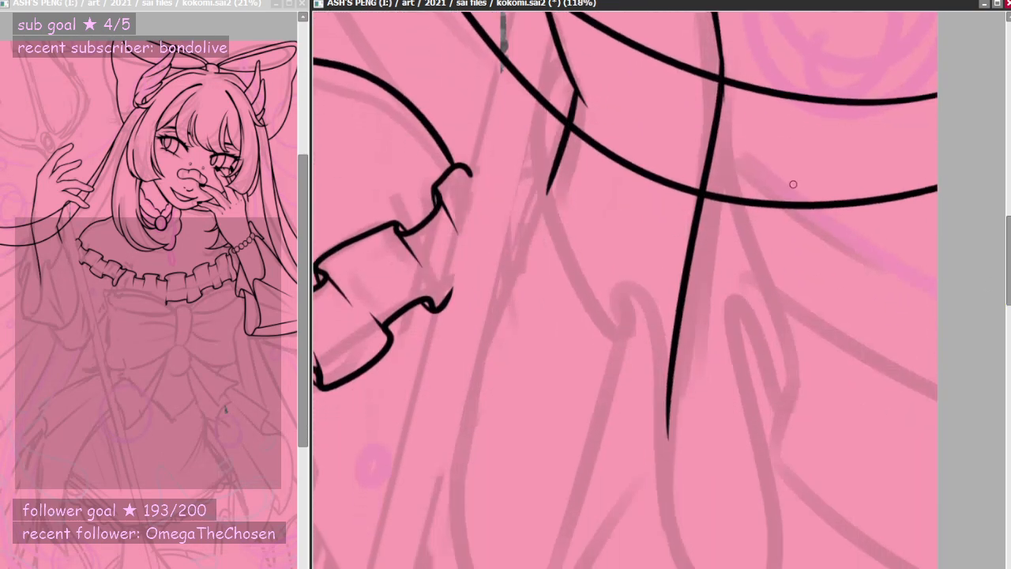
{"action": "key", "text": "ctrl+z"}
{"action": "left_click_drag", "start_coordinate": [719, 52], "coordinate": [719, 124]}
{"action": "key", "text": "ctrl+z"}
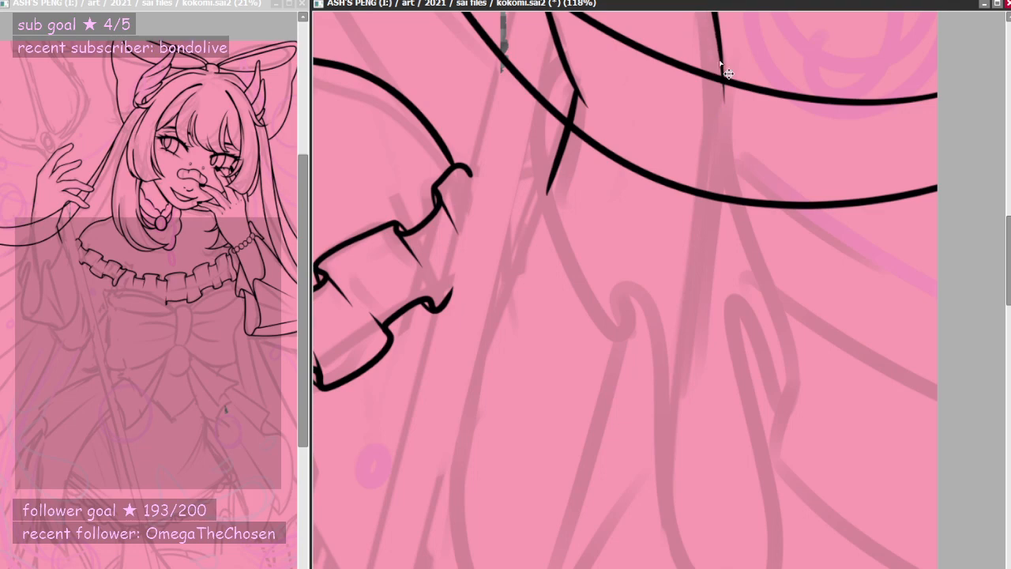
{"action": "left_click_drag", "start_coordinate": [719, 33], "coordinate": [720, 103]}
{"action": "key", "text": "ctrl+z"}
{"action": "left_click_drag", "start_coordinate": [717, 30], "coordinate": [664, 533]}
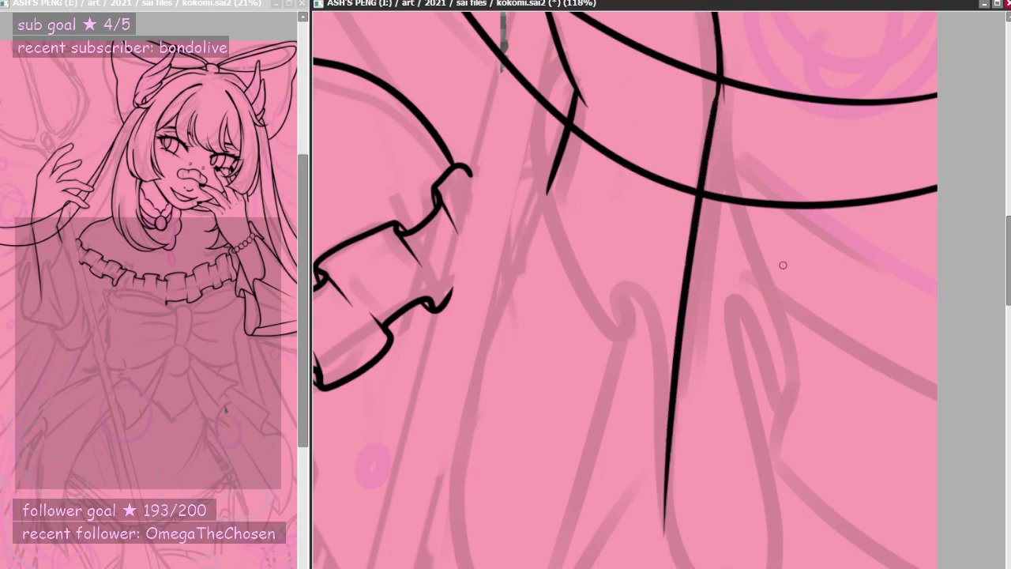
- Erase the two hair strand lines where they cross the palm and wrist, keeping them outside the arm
{"action": "scroll", "coordinate": [762, 308], "scroll_direction": "down", "scroll_amount": 7}
{"action": "scroll", "coordinate": [754, 225], "scroll_direction": "up", "scroll_amount": 6}
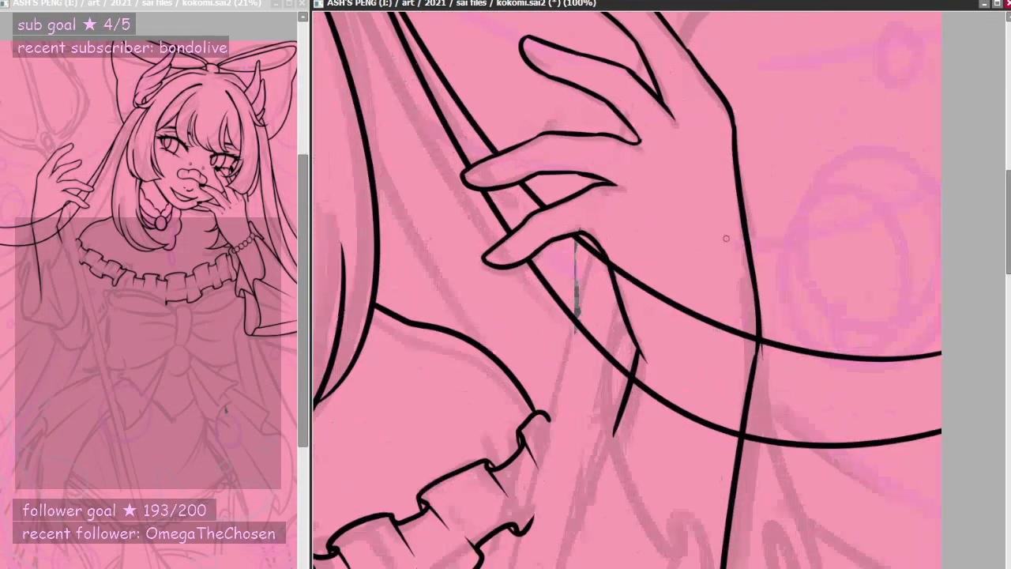
{"action": "scroll", "coordinate": [698, 254], "scroll_direction": "down", "scroll_amount": 5}
{"action": "scroll", "coordinate": [696, 254], "scroll_direction": "up", "scroll_amount": 1}
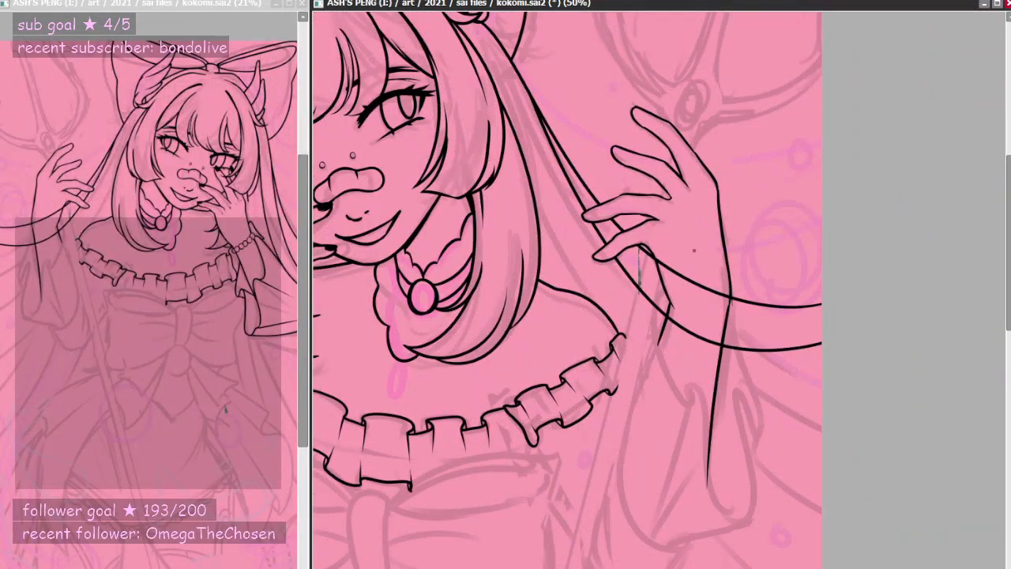
{"action": "scroll", "coordinate": [693, 251], "scroll_direction": "up", "scroll_amount": 6}
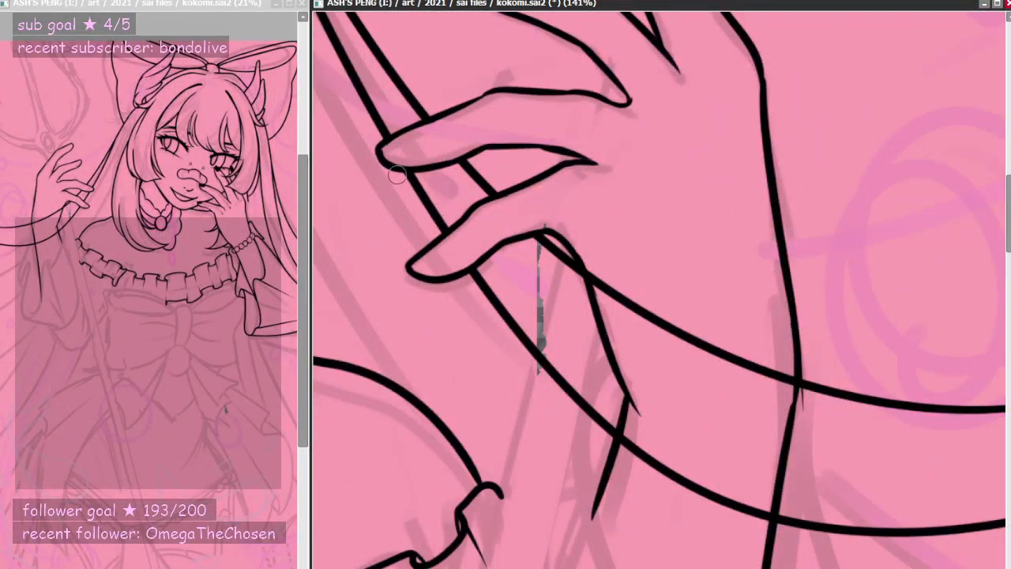
{"action": "key", "text": "ctrl+z"}
{"action": "left_click_drag", "start_coordinate": [591, 262], "coordinate": [621, 341]}
{"action": "key", "text": "ctrl+z"}
{"action": "mouse_move", "coordinate": [615, 294]}
{"action": "left_mouse_down"}
{"action": "mouse_move", "coordinate": [654, 350]}
{"action": "mouse_move", "coordinate": [653, 308]}
{"action": "mouse_move", "coordinate": [781, 384]}
{"action": "left_mouse_up"}
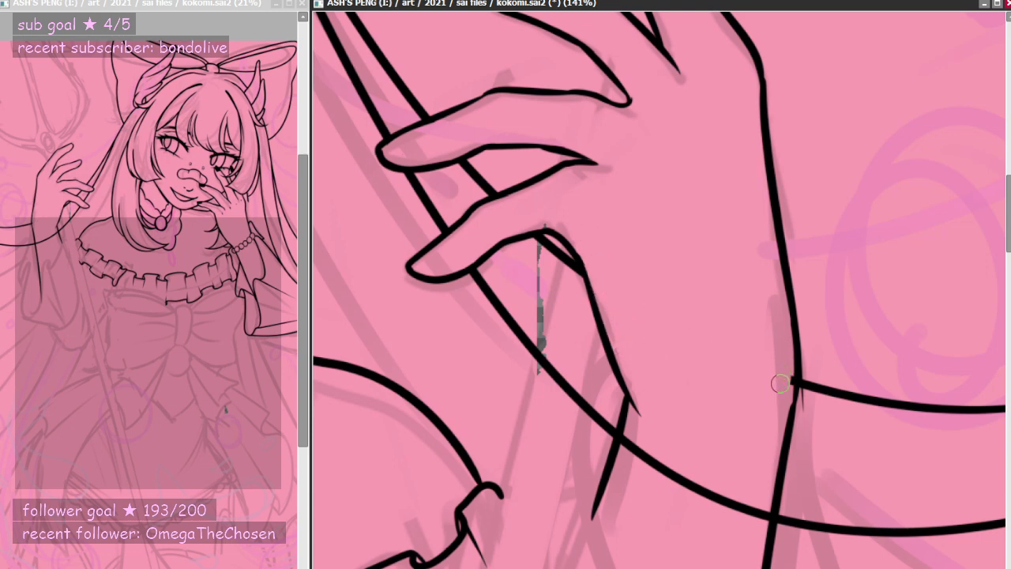
{"action": "mouse_move", "coordinate": [643, 442]}
{"action": "left_mouse_down"}
{"action": "mouse_move", "coordinate": [630, 446]}
{"action": "mouse_move", "coordinate": [710, 497]}
{"action": "mouse_move", "coordinate": [701, 492]}
{"action": "mouse_move", "coordinate": [738, 497]}
{"action": "mouse_move", "coordinate": [751, 524]}
{"action": "mouse_move", "coordinate": [759, 506]}
{"action": "mouse_move", "coordinate": [756, 528]}
{"action": "left_mouse_up"}
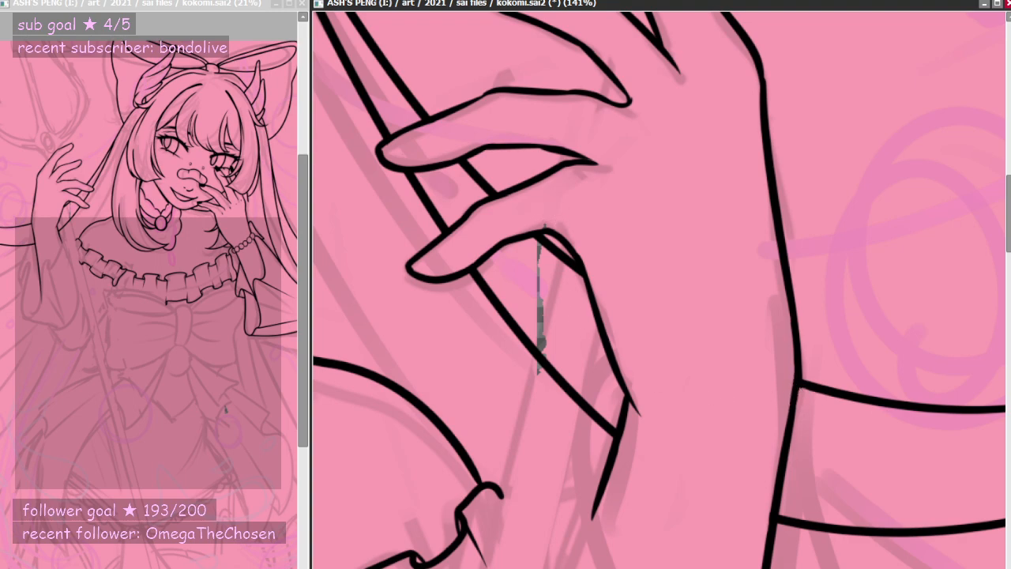
- Add four small knuckle marks on the back of the raised hand, one near the base of each finger
{"action": "scroll", "coordinate": [632, 314], "scroll_direction": "down", "scroll_amount": 8}
{"action": "scroll", "coordinate": [637, 329], "scroll_direction": "up", "scroll_amount": 3}
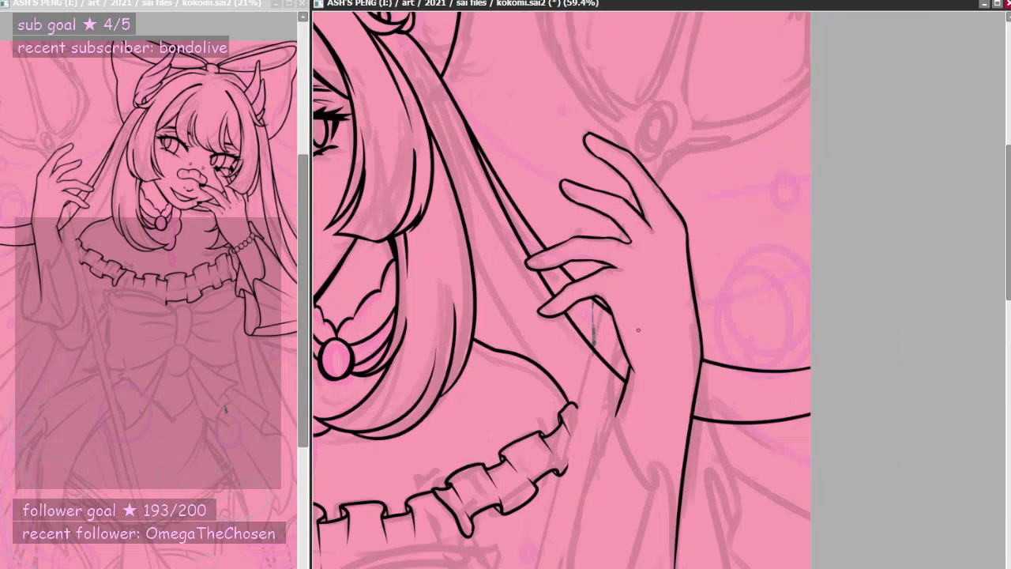
{"action": "scroll", "coordinate": [637, 328], "scroll_direction": "down", "scroll_amount": 4}
{"action": "scroll", "coordinate": [634, 326], "scroll_direction": "up", "scroll_amount": 6}
{"action": "scroll", "coordinate": [724, 331], "scroll_direction": "down", "scroll_amount": 4}
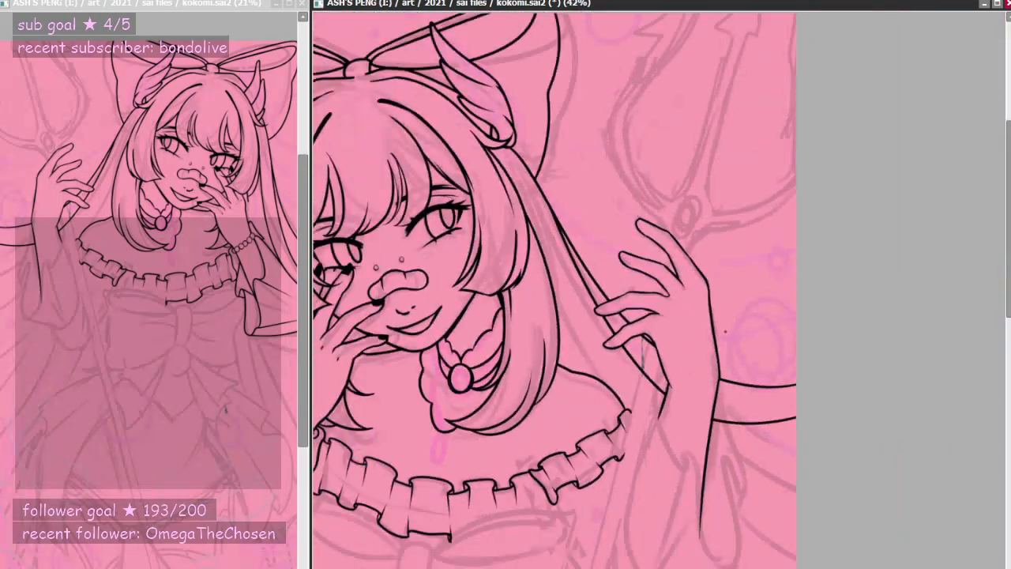
{"action": "scroll", "coordinate": [698, 332], "scroll_direction": "up", "scroll_amount": 4}
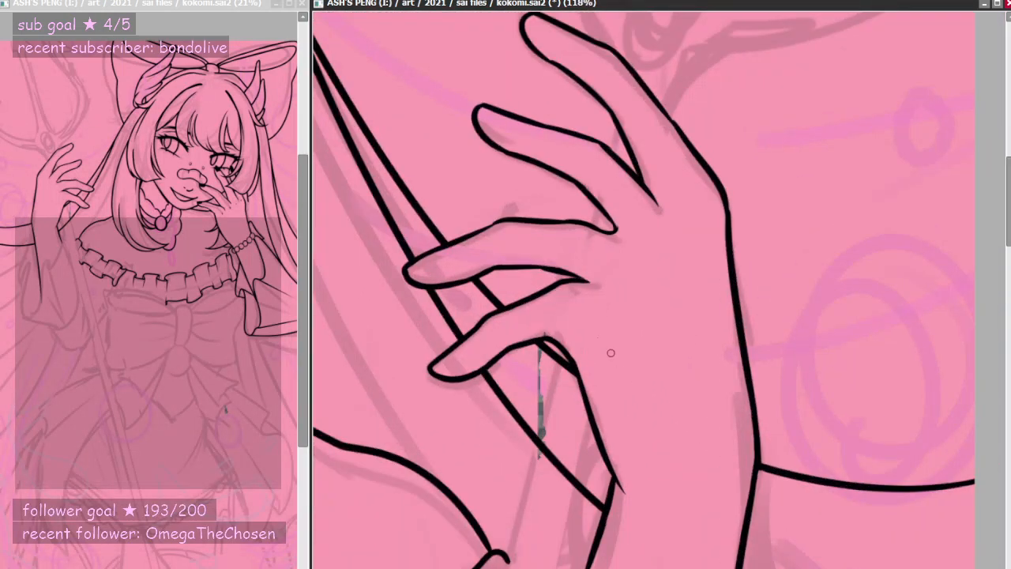
{"action": "key", "text": "ctrl+z"}
{"action": "left_click_drag", "start_coordinate": [571, 300], "coordinate": [587, 298]}
{"action": "key", "text": "ctrl+z"}
{"action": "scroll", "coordinate": [644, 290], "scroll_direction": "down", "scroll_amount": 7}
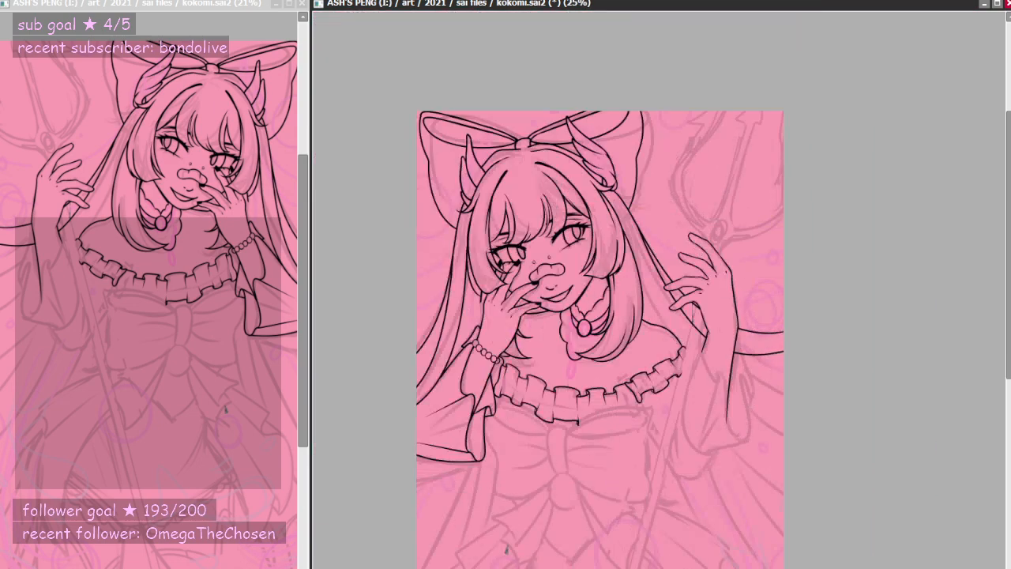
{"action": "scroll", "coordinate": [701, 303], "scroll_direction": "up", "scroll_amount": 6}
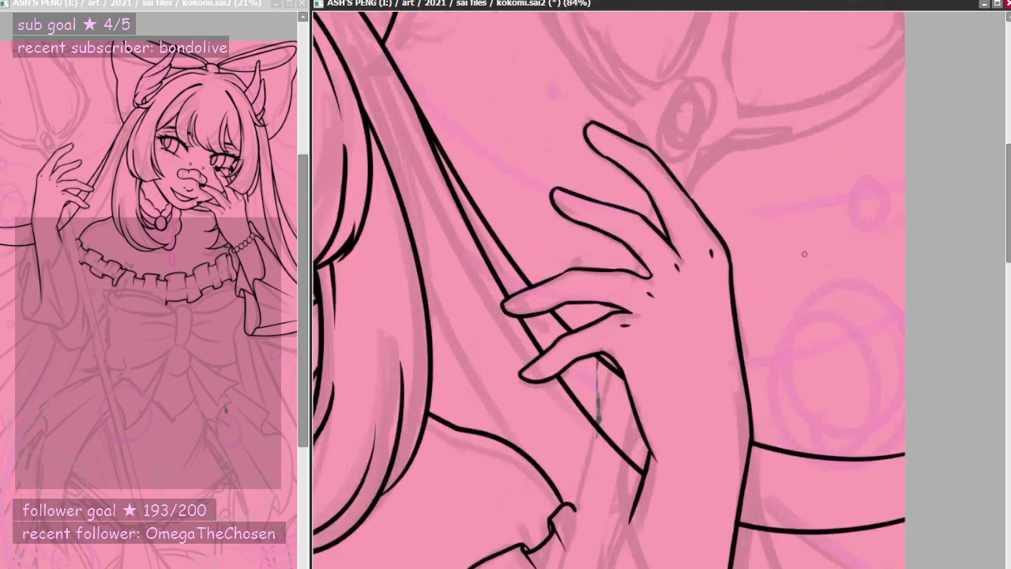
{"action": "scroll", "coordinate": [638, 296], "scroll_direction": "up", "scroll_amount": 3}
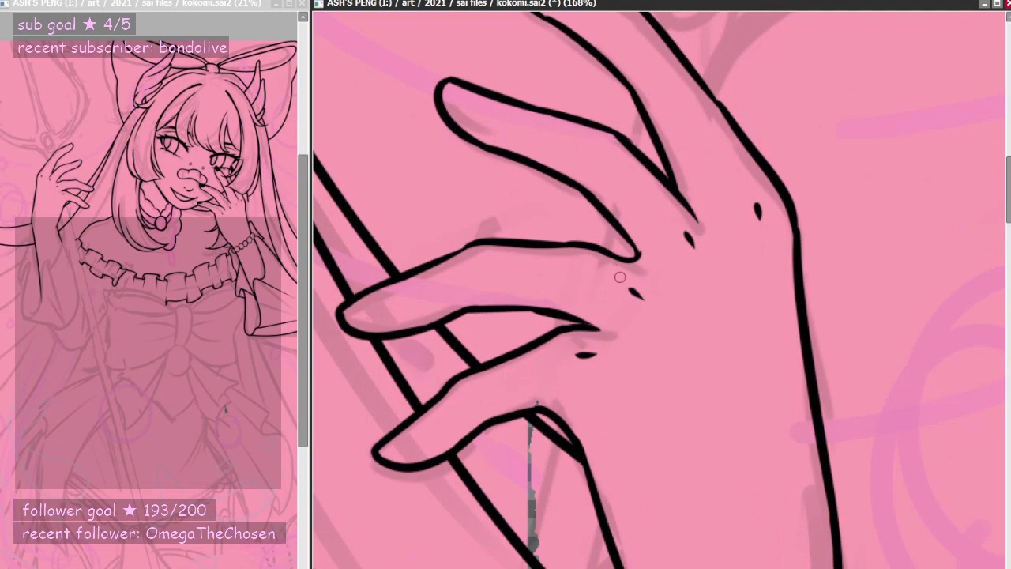
{"action": "scroll", "coordinate": [620, 277], "scroll_direction": "down", "scroll_amount": 7}
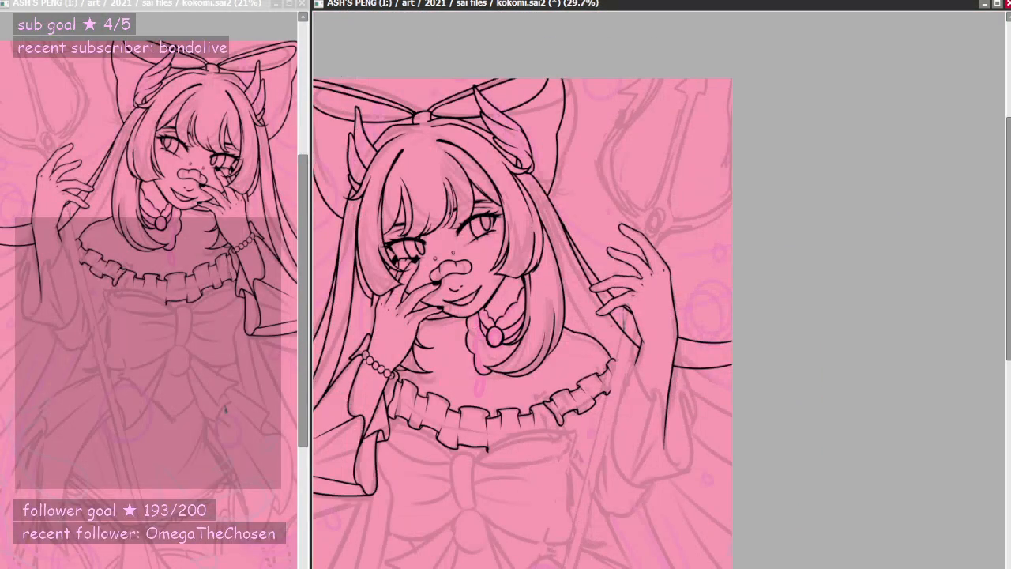
- Fill a solid black nail on the tip of the raised hand's lowest finger
{"action": "scroll", "coordinate": [640, 316], "scroll_direction": "up", "scroll_amount": 2}
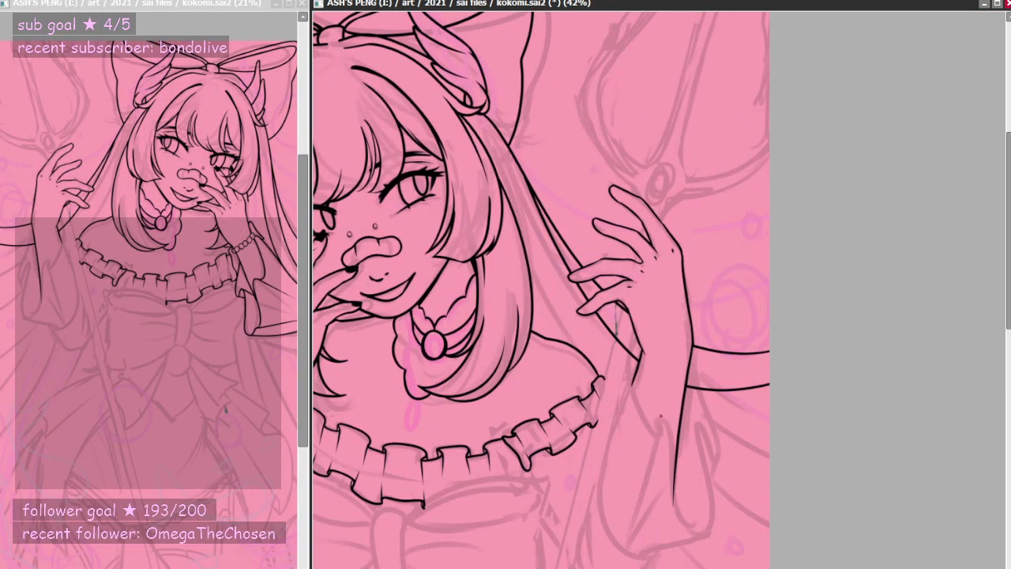
{"action": "scroll", "coordinate": [644, 351], "scroll_direction": "down", "scroll_amount": 1}
{"action": "scroll", "coordinate": [649, 323], "scroll_direction": "up", "scroll_amount": 3}
{"action": "scroll", "coordinate": [620, 312], "scroll_direction": "down", "scroll_amount": 4}
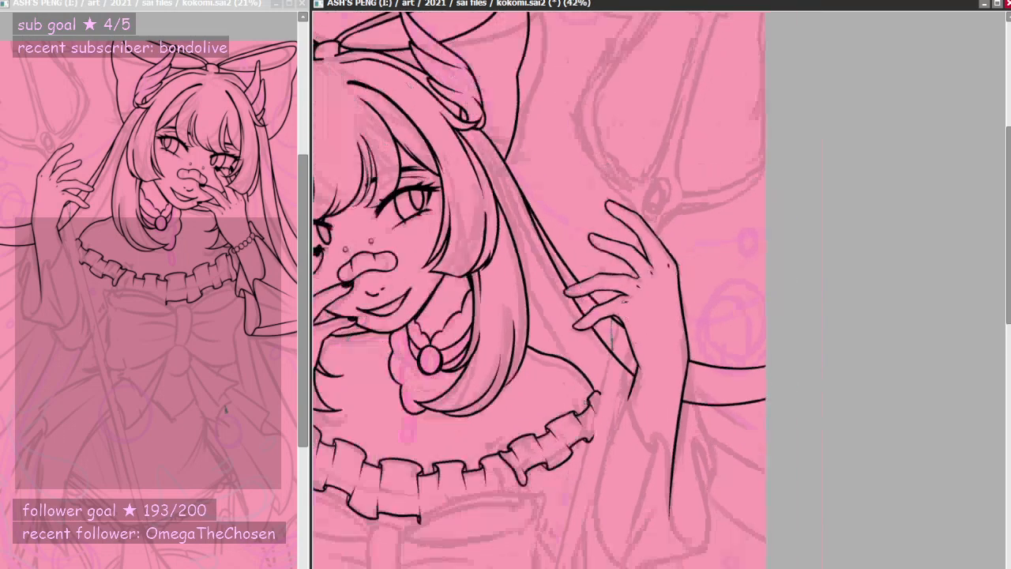
{"action": "scroll", "coordinate": [518, 325], "scroll_direction": "down", "scroll_amount": 1}
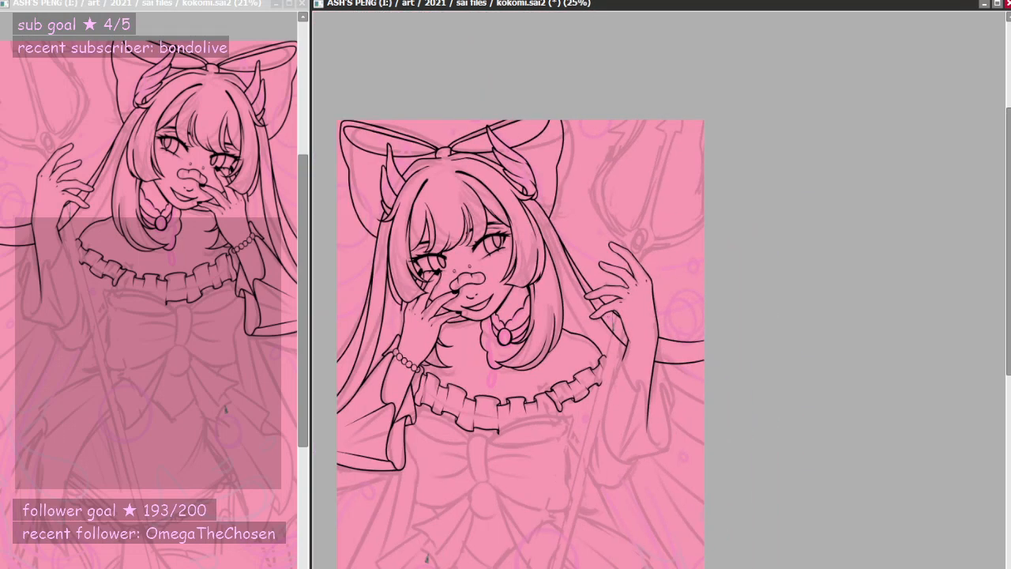
{"action": "scroll", "coordinate": [616, 276], "scroll_direction": "up", "scroll_amount": 12}
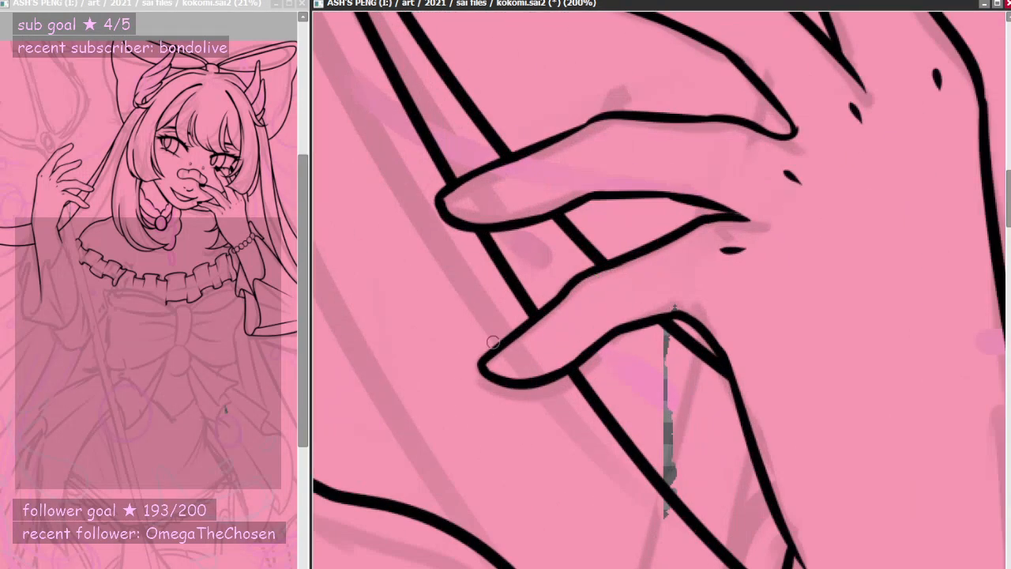
{"action": "mouse_move", "coordinate": [485, 361]}
{"action": "left_mouse_down"}
{"action": "mouse_move", "coordinate": [516, 336]}
{"action": "mouse_move", "coordinate": [529, 352]}
{"action": "mouse_move", "coordinate": [528, 341]}
{"action": "mouse_move", "coordinate": [490, 364]}
{"action": "mouse_move", "coordinate": [522, 341]}
{"action": "mouse_move", "coordinate": [490, 368]}
{"action": "mouse_move", "coordinate": [519, 350]}
{"action": "mouse_move", "coordinate": [502, 366]}
{"action": "mouse_move", "coordinate": [527, 345]}
{"action": "mouse_move", "coordinate": [485, 364]}
{"action": "mouse_move", "coordinate": [535, 338]}
{"action": "mouse_move", "coordinate": [476, 372]}
{"action": "left_mouse_up"}
{"action": "key", "text": "ctrl+z"}
{"action": "key", "text": "ctrl+z"}
{"action": "key", "text": "ctrl+z"}
{"action": "left_click_drag", "start_coordinate": [526, 348], "coordinate": [478, 374]}
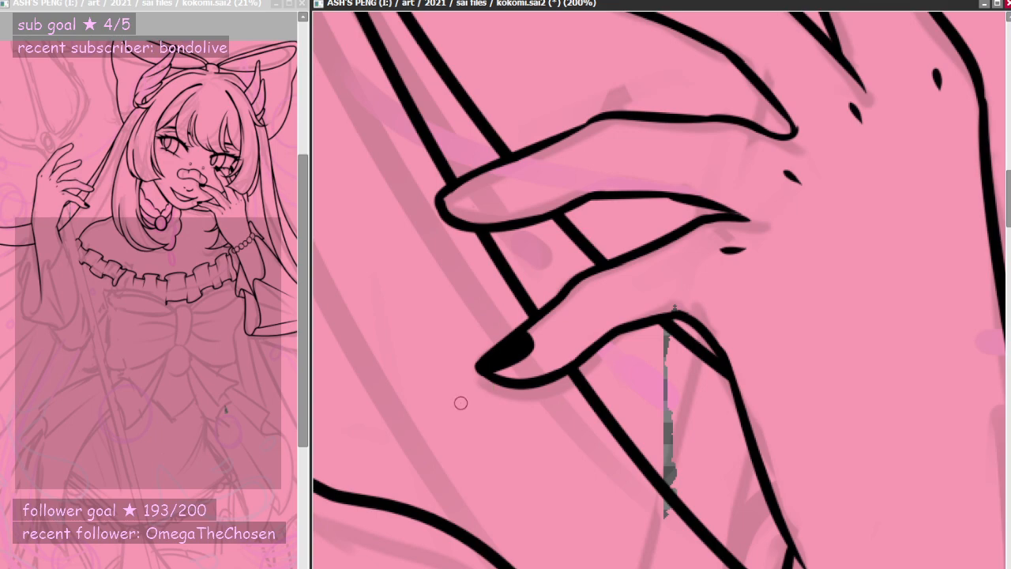
- Reshape the lowest finger's black nail, giving it a narrower form with a more angular inner edge
{"action": "scroll", "coordinate": [548, 446], "scroll_direction": "down", "scroll_amount": 4}
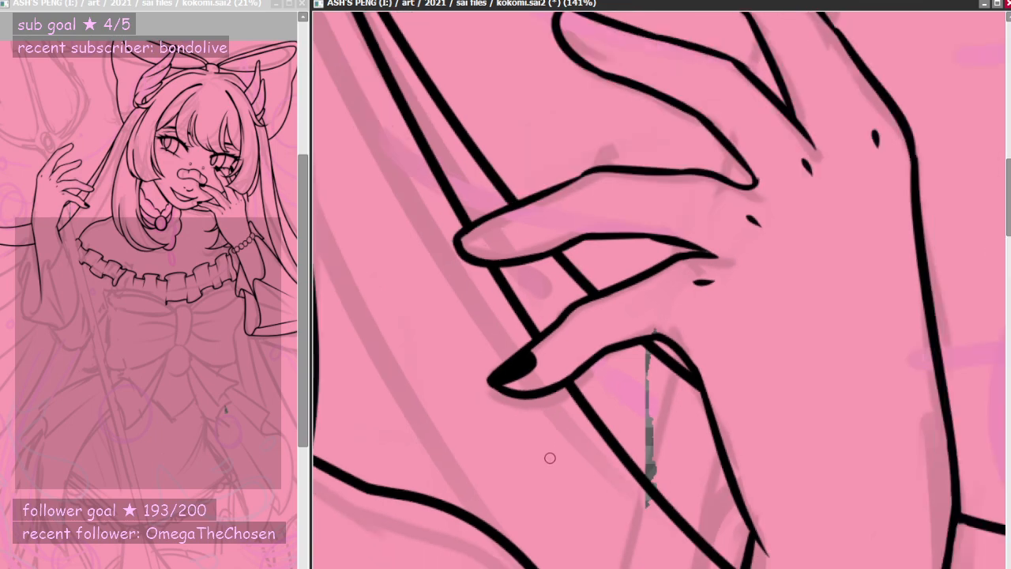
{"action": "scroll", "coordinate": [555, 408], "scroll_direction": "up", "scroll_amount": 3}
{"action": "scroll", "coordinate": [559, 504], "scroll_direction": "up", "scroll_amount": 3}
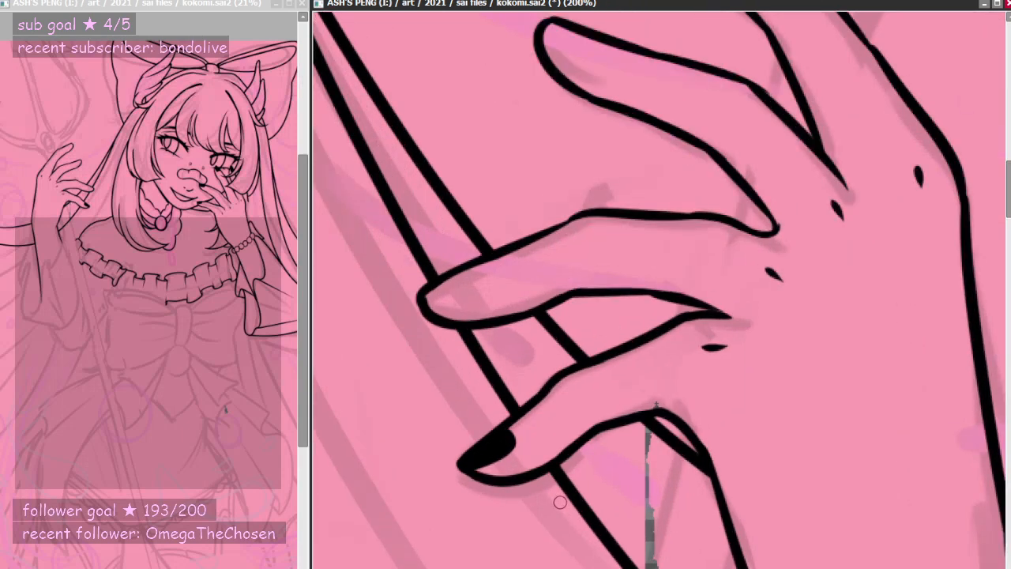
{"action": "key", "text": "ctrl+z"}
{"action": "left_click_drag", "start_coordinate": [530, 450], "coordinate": [501, 475]}
{"action": "key", "text": "ctrl+z"}
{"action": "key", "text": "ctrl+z"}
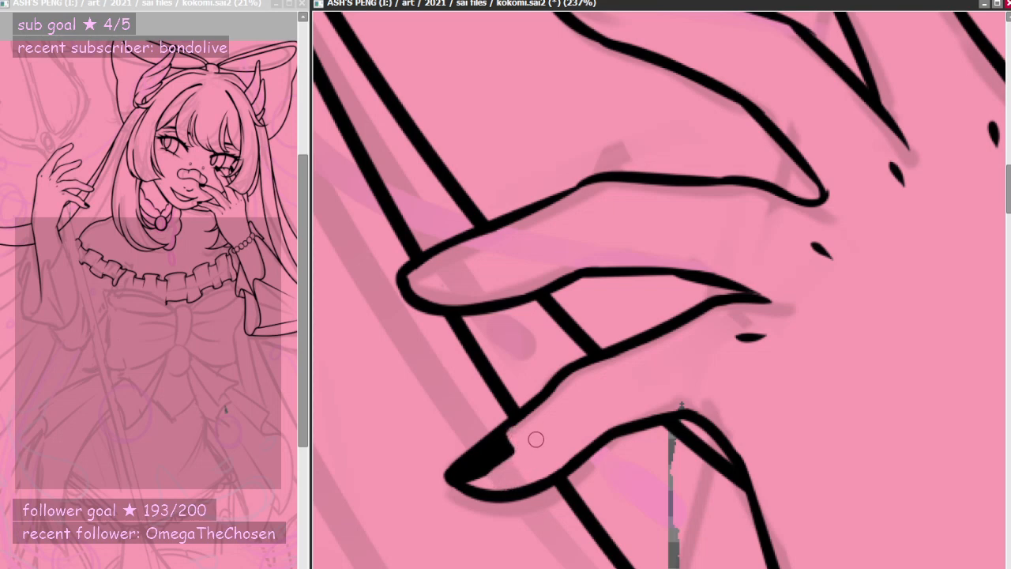
{"action": "mouse_move", "coordinate": [512, 453]}
{"action": "left_mouse_down"}
{"action": "mouse_move", "coordinate": [487, 481]}
{"action": "mouse_move", "coordinate": [530, 446]}
{"action": "left_mouse_up"}
{"action": "key", "text": "ctrl+z"}
{"action": "key", "text": "ctrl+z"}
{"action": "key", "text": "ctrl+z"}
{"action": "key", "text": "ctrl+z"}
{"action": "key", "text": "ctrl+z"}
{"action": "key", "text": "ctrl+z"}
{"action": "key", "text": "ctrl+z"}
- Fill a solid black nail along the upper edge of the third fingertip, where it crosses the hair strand
{"action": "scroll", "coordinate": [543, 419], "scroll_direction": "down", "scroll_amount": 3}
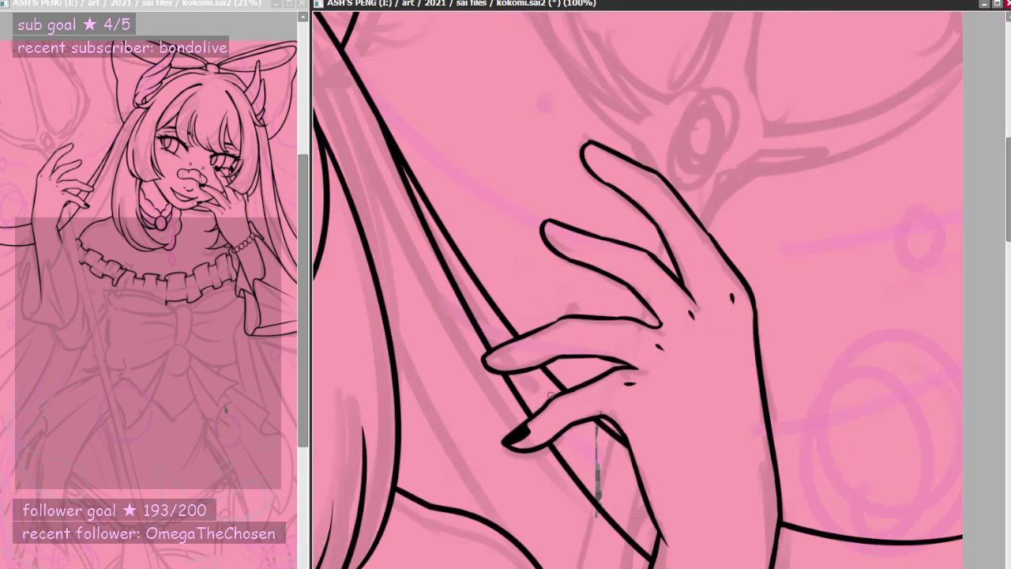
{"action": "scroll", "coordinate": [623, 260], "scroll_direction": "up", "scroll_amount": 2}
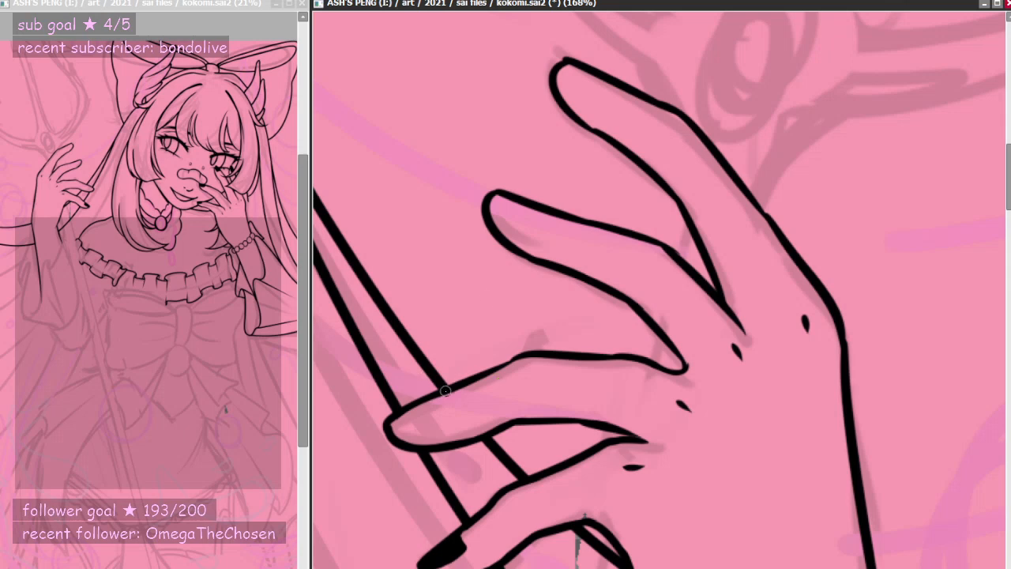
{"action": "mouse_move", "coordinate": [432, 397]}
{"action": "left_mouse_down"}
{"action": "mouse_move", "coordinate": [392, 416]}
{"action": "mouse_move", "coordinate": [422, 418]}
{"action": "mouse_move", "coordinate": [386, 427]}
{"action": "mouse_move", "coordinate": [423, 399]}
{"action": "mouse_move", "coordinate": [399, 418]}
{"action": "mouse_move", "coordinate": [421, 407]}
{"action": "mouse_move", "coordinate": [424, 422]}
{"action": "mouse_move", "coordinate": [386, 424]}
{"action": "mouse_move", "coordinate": [423, 399]}
{"action": "mouse_move", "coordinate": [385, 421]}
{"action": "left_mouse_up"}
{"action": "key", "text": "ctrl+z"}
{"action": "key", "text": "ctrl+z"}
{"action": "key", "text": "ctrl+z"}
- Fill a solid black nail with a curved base on the upper side of the second fingertip
{"action": "scroll", "coordinate": [516, 415], "scroll_direction": "down", "scroll_amount": 6}
{"action": "scroll", "coordinate": [543, 345], "scroll_direction": "up", "scroll_amount": 8}
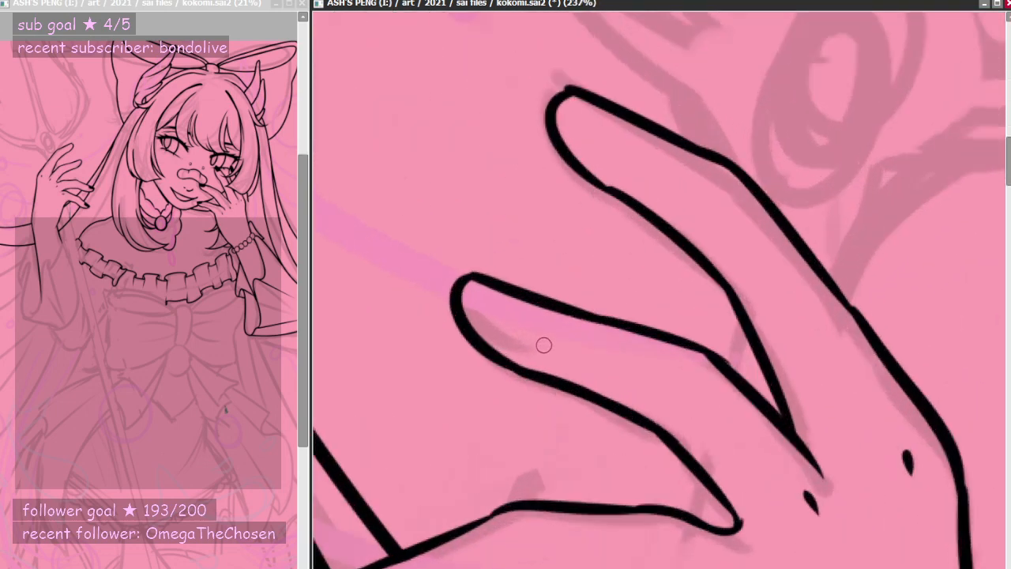
{"action": "mouse_move", "coordinate": [463, 284]}
{"action": "left_mouse_down"}
{"action": "mouse_move", "coordinate": [499, 323]}
{"action": "mouse_move", "coordinate": [507, 309]}
{"action": "left_mouse_up"}
{"action": "key", "text": "ctrl+z"}
{"action": "key", "text": "ctrl+z"}
{"action": "mouse_move", "coordinate": [464, 283]}
{"action": "left_mouse_down"}
{"action": "mouse_move", "coordinate": [501, 316]}
{"action": "mouse_move", "coordinate": [481, 291]}
{"action": "mouse_move", "coordinate": [511, 309]}
{"action": "left_mouse_up"}
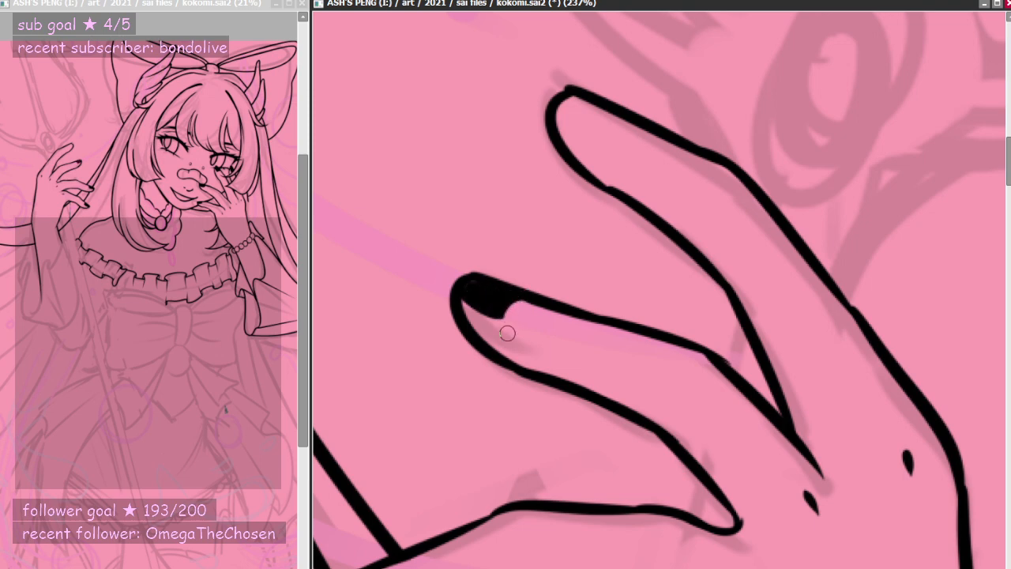
- Fill a matching black nail on the topmost fingertip and touch up the tip of the second finger's nail
{"action": "mouse_move", "coordinate": [567, 98]}
{"action": "left_mouse_down"}
{"action": "mouse_move", "coordinate": [591, 133]}
{"action": "mouse_move", "coordinate": [568, 105]}
{"action": "mouse_move", "coordinate": [585, 121]}
{"action": "mouse_move", "coordinate": [574, 96]}
{"action": "mouse_move", "coordinate": [615, 113]}
{"action": "mouse_move", "coordinate": [596, 133]}
{"action": "mouse_move", "coordinate": [557, 94]}
{"action": "mouse_move", "coordinate": [572, 90]}
{"action": "mouse_move", "coordinate": [599, 107]}
{"action": "mouse_move", "coordinate": [596, 97]}
{"action": "mouse_move", "coordinate": [595, 123]}
{"action": "left_mouse_up"}
{"action": "key", "text": "ctrl+z"}
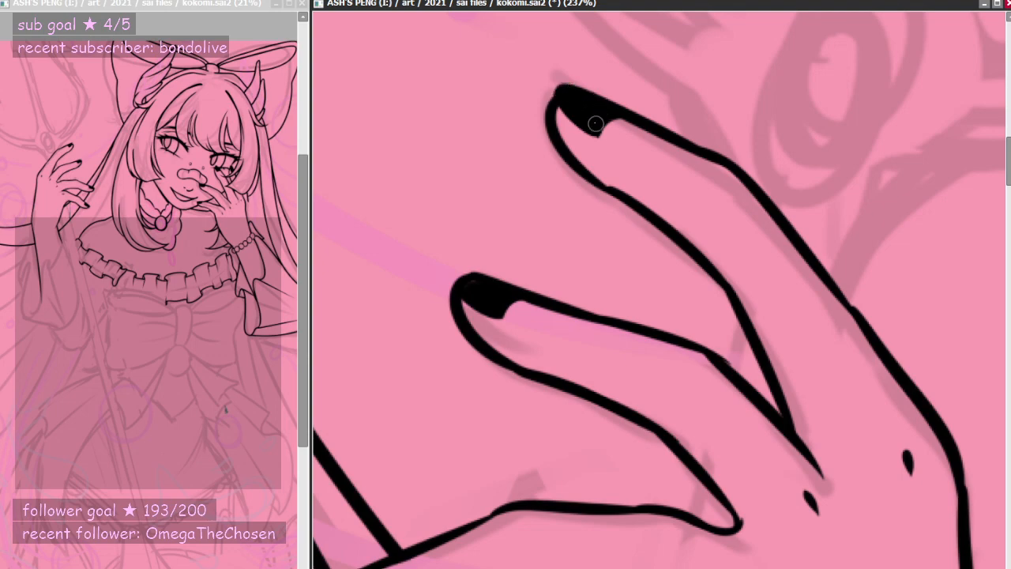
{"action": "scroll", "coordinate": [596, 116], "scroll_direction": "down", "scroll_amount": 6}
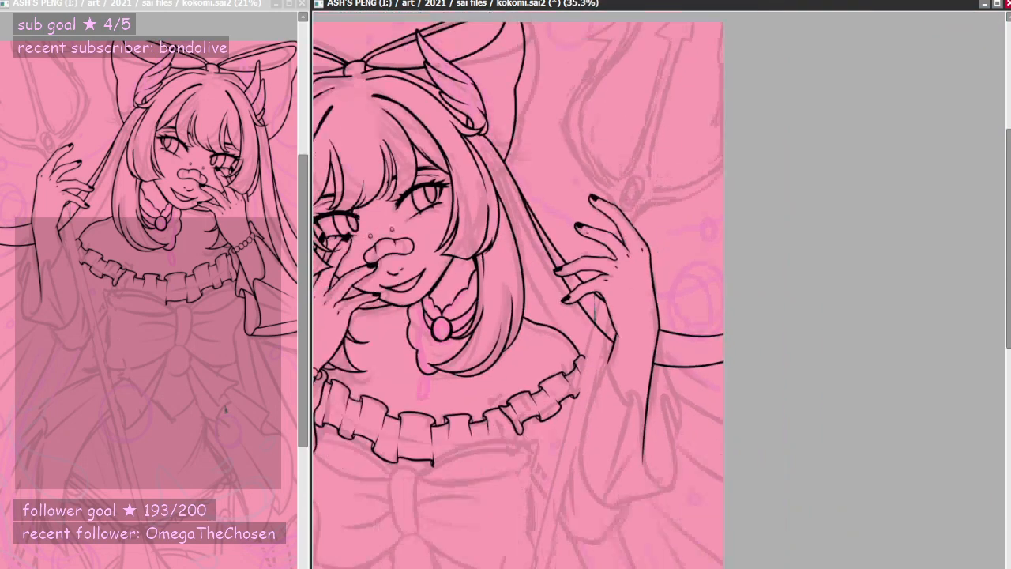
{"action": "scroll", "coordinate": [582, 214], "scroll_direction": "up", "scroll_amount": 5}
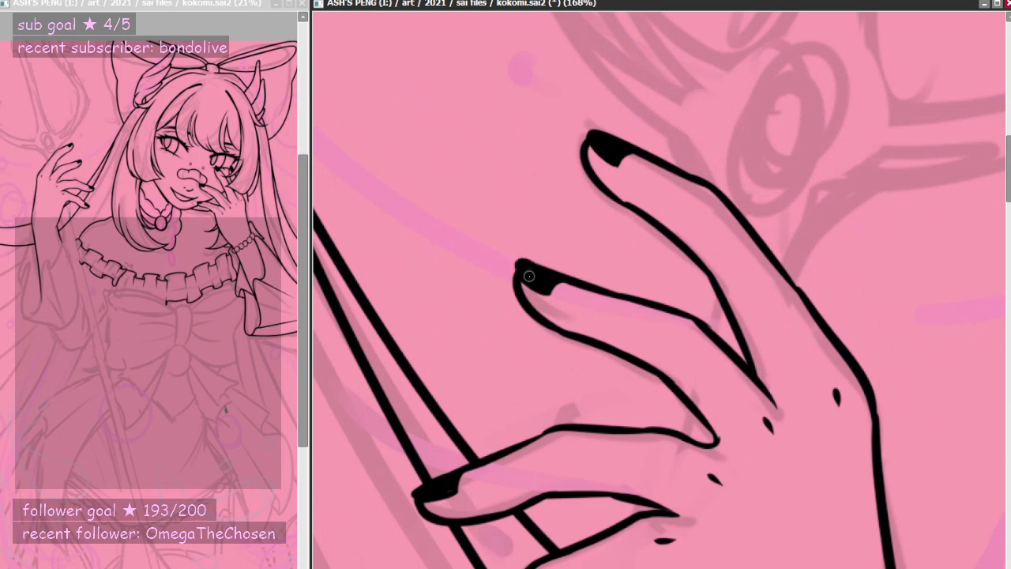
{"action": "left_click_drag", "start_coordinate": [531, 268], "coordinate": [518, 265]}
{"action": "key", "text": "ctrl+z"}
- Check the finished nails against the whole figure and save the drawing
{"action": "scroll", "coordinate": [473, 412], "scroll_direction": "down", "scroll_amount": 13}
{"action": "scroll", "coordinate": [592, 385], "scroll_direction": "up", "scroll_amount": 4}
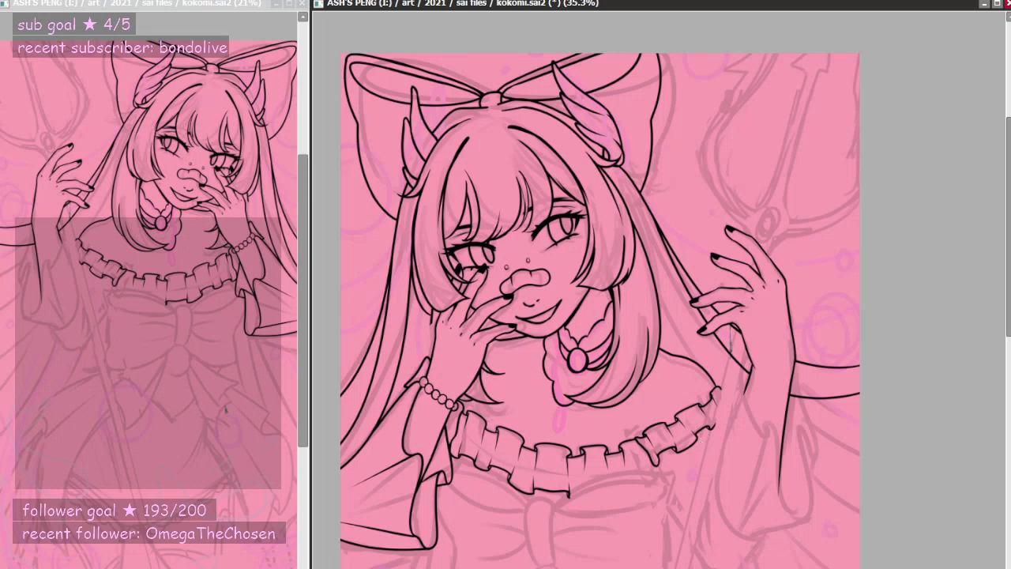
{"action": "key", "text": "ctrl+s"}
{"action": "scroll", "coordinate": [553, 297], "scroll_direction": "down", "scroll_amount": 2}
{"action": "scroll", "coordinate": [547, 346], "scroll_direction": "up", "scroll_amount": 3}
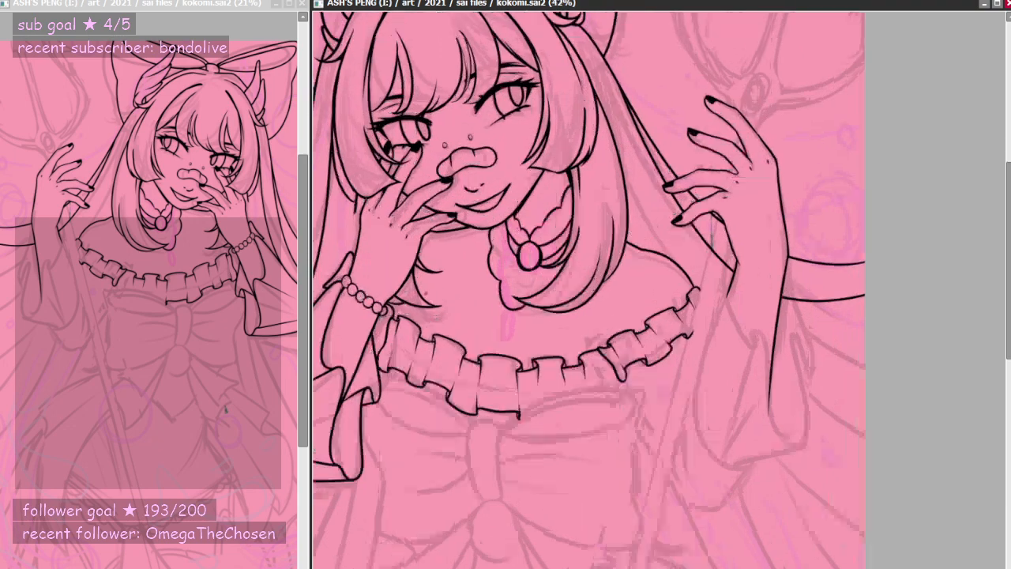
{"action": "scroll", "coordinate": [432, 269], "scroll_direction": "up", "scroll_amount": 1}
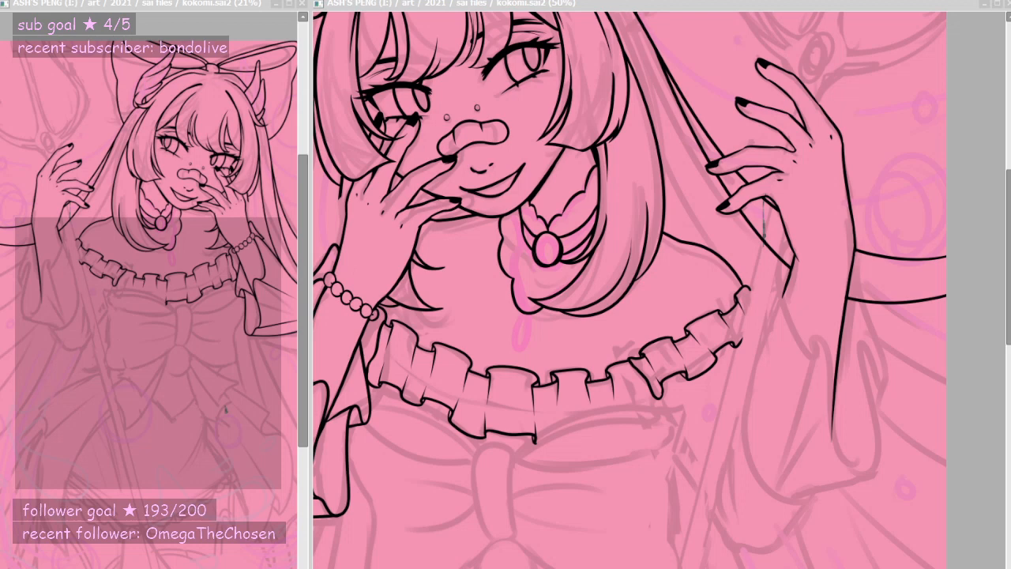
- Bring up the Genshin Impact reference image beside the drawing and enlarge the choker's gem and ribbon loops
{"action": "left_click", "coordinate": [459, 223]}
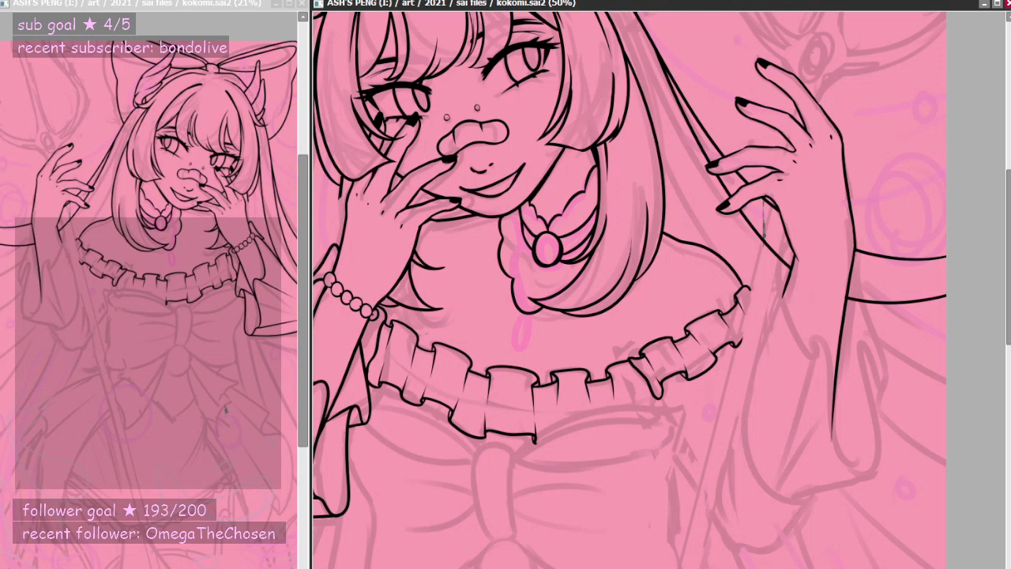
{"action": "key", "text": "alt+Tab"}
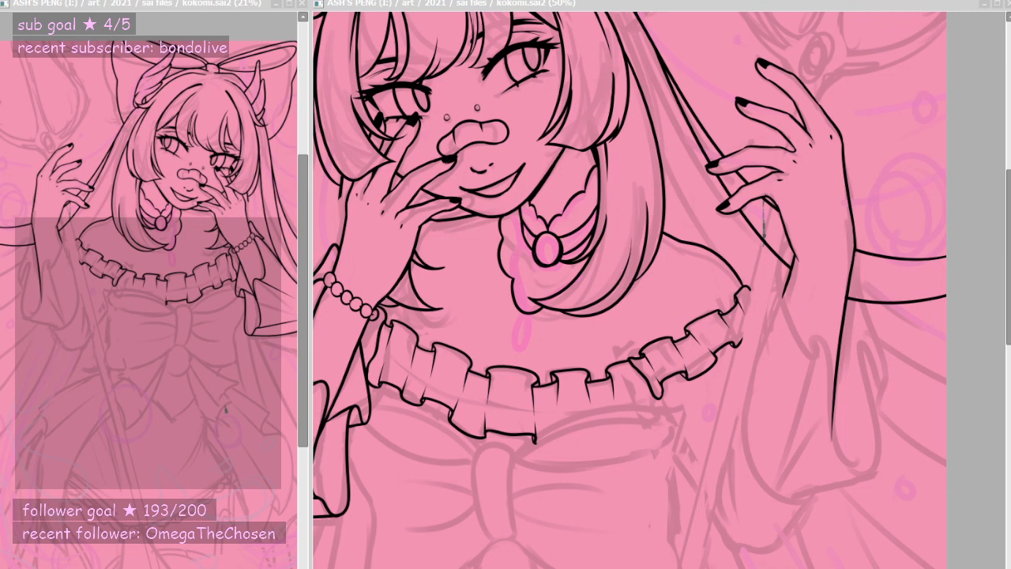
{"action": "key", "text": "alt+Tab"}
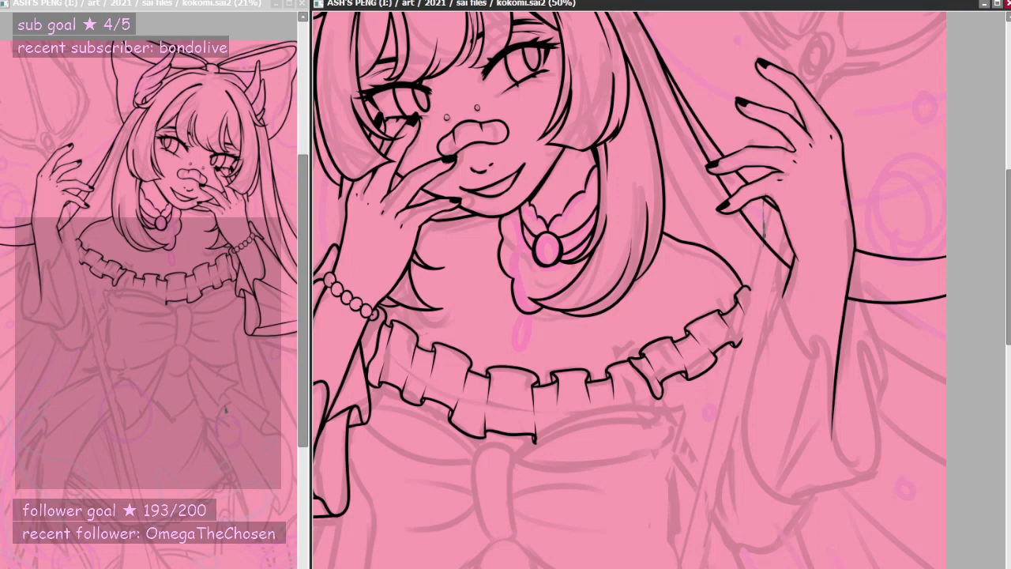
{"action": "key", "text": "alt+Tab"}
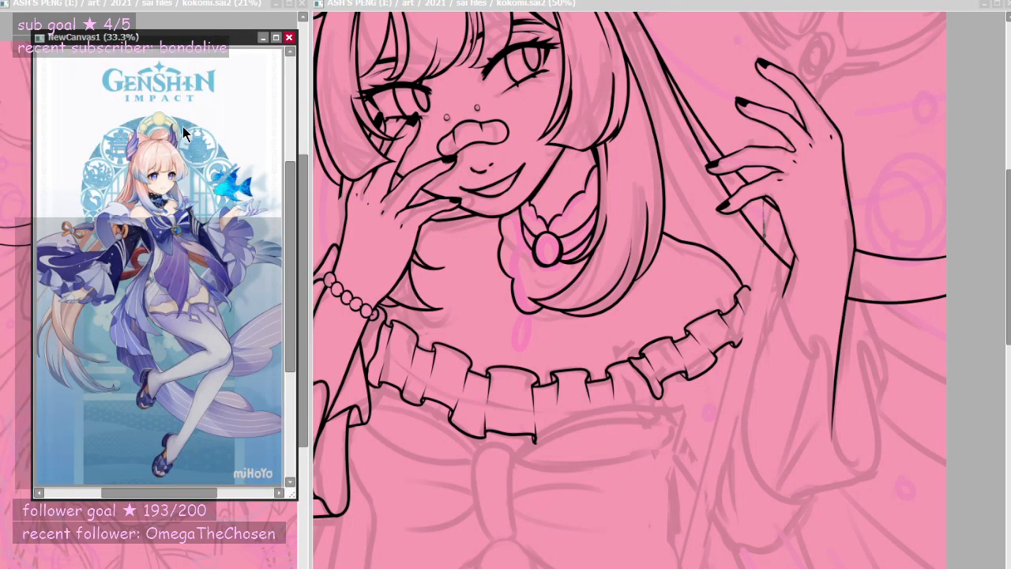
{"action": "left_click_drag", "start_coordinate": [202, 39], "coordinate": [203, 126]}
{"action": "scroll", "coordinate": [169, 257], "scroll_direction": "up", "scroll_amount": 5}
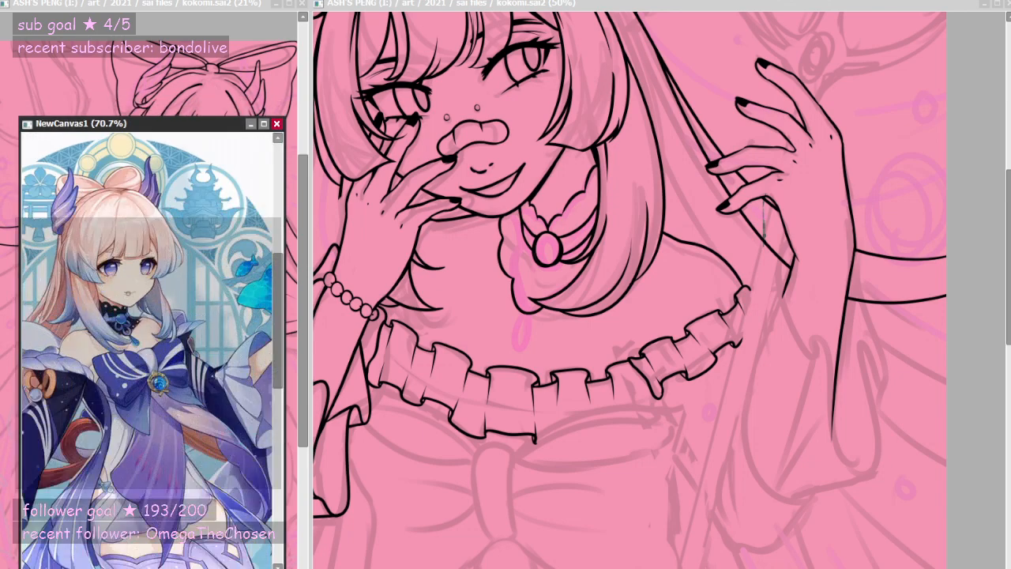
{"action": "scroll", "coordinate": [127, 294], "scroll_direction": "up", "scroll_amount": 4}
{"action": "scroll", "coordinate": [118, 316], "scroll_direction": "down", "scroll_amount": 1}
{"action": "scroll", "coordinate": [102, 318], "scroll_direction": "up", "scroll_amount": 1}
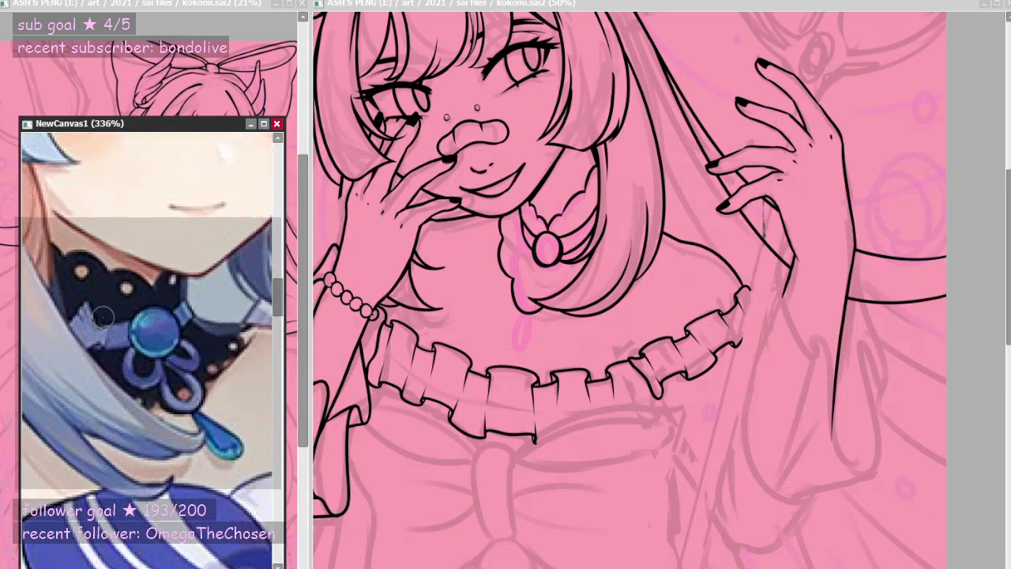
{"action": "scroll", "coordinate": [103, 318], "scroll_direction": "up", "scroll_amount": 1}
- Ink a long ribbon loop with outer and inner outlines hanging below the choker's gem
{"action": "left_click", "coordinate": [627, 201]}
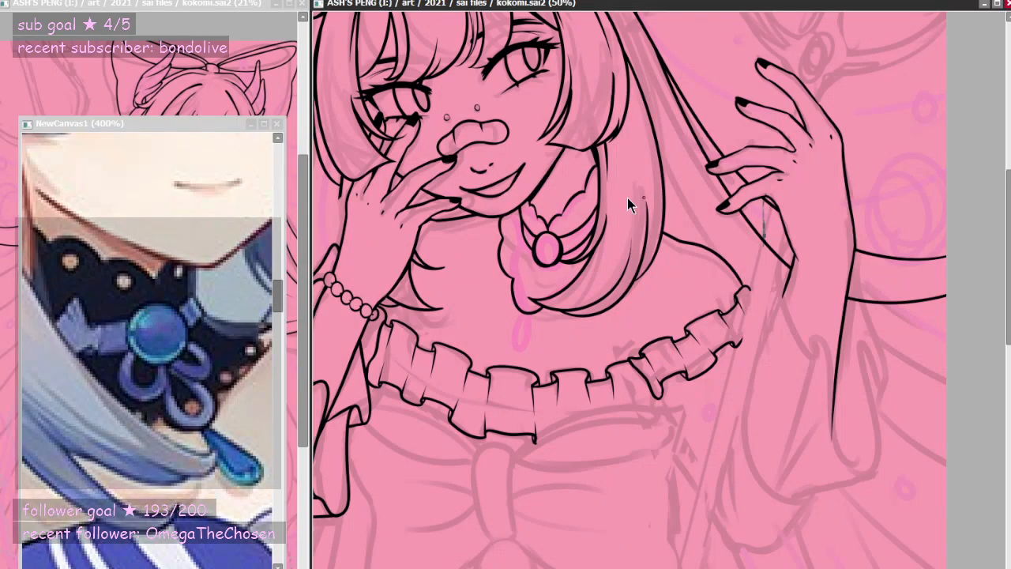
{"action": "scroll", "coordinate": [565, 248], "scroll_direction": "up", "scroll_amount": 4}
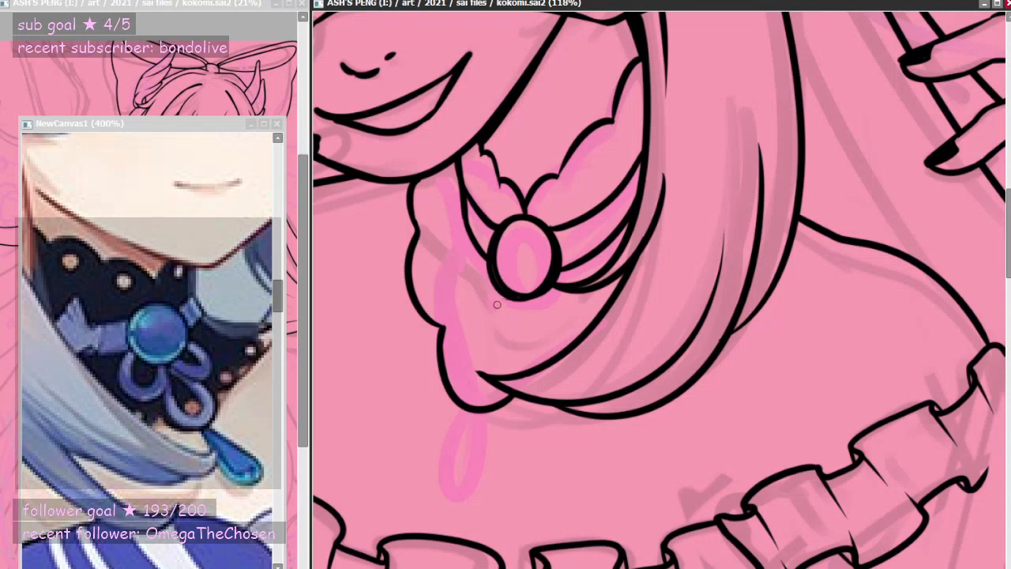
{"action": "left_click_drag", "start_coordinate": [495, 293], "coordinate": [505, 332]}
{"action": "key", "text": "ctrl+z"}
{"action": "mouse_move", "coordinate": [499, 285]}
{"action": "left_mouse_down"}
{"action": "mouse_move", "coordinate": [471, 387]}
{"action": "mouse_move", "coordinate": [520, 311]}
{"action": "mouse_move", "coordinate": [457, 369]}
{"action": "mouse_move", "coordinate": [527, 314]}
{"action": "mouse_move", "coordinate": [502, 291]}
{"action": "mouse_move", "coordinate": [461, 352]}
{"action": "mouse_move", "coordinate": [514, 354]}
{"action": "mouse_move", "coordinate": [518, 293]}
{"action": "mouse_move", "coordinate": [499, 302]}
{"action": "mouse_move", "coordinate": [482, 372]}
{"action": "left_mouse_up"}
{"action": "key", "text": "ctrl+z"}
{"action": "key", "text": "ctrl+z"}
{"action": "key", "text": "ctrl+z"}
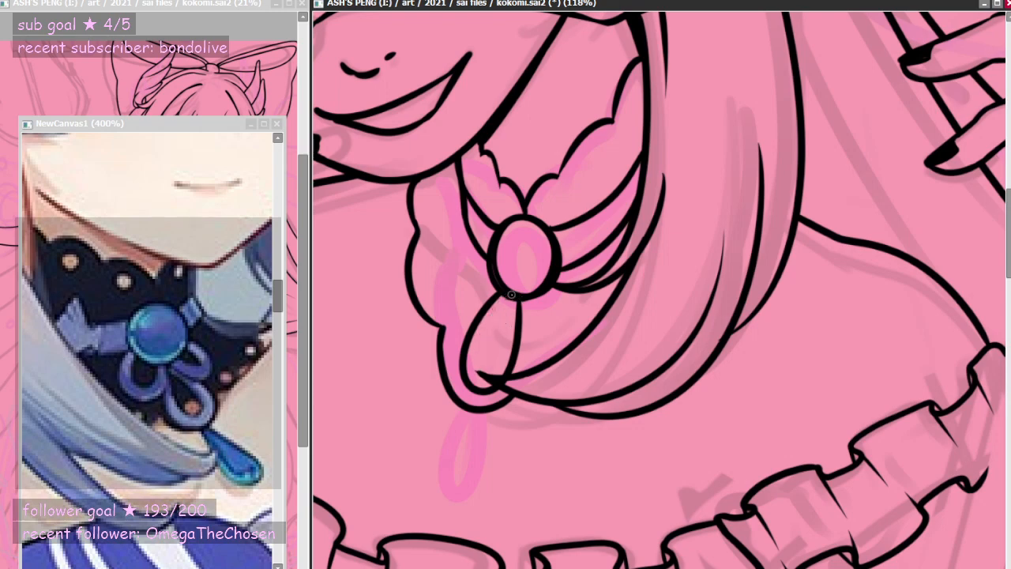
{"action": "mouse_move", "coordinate": [510, 295]}
{"action": "left_mouse_down"}
{"action": "mouse_move", "coordinate": [480, 344]}
{"action": "mouse_move", "coordinate": [489, 372]}
{"action": "mouse_move", "coordinate": [511, 296]}
{"action": "left_mouse_up"}
{"action": "scroll", "coordinate": [505, 321], "scroll_direction": "down", "scroll_amount": 8}
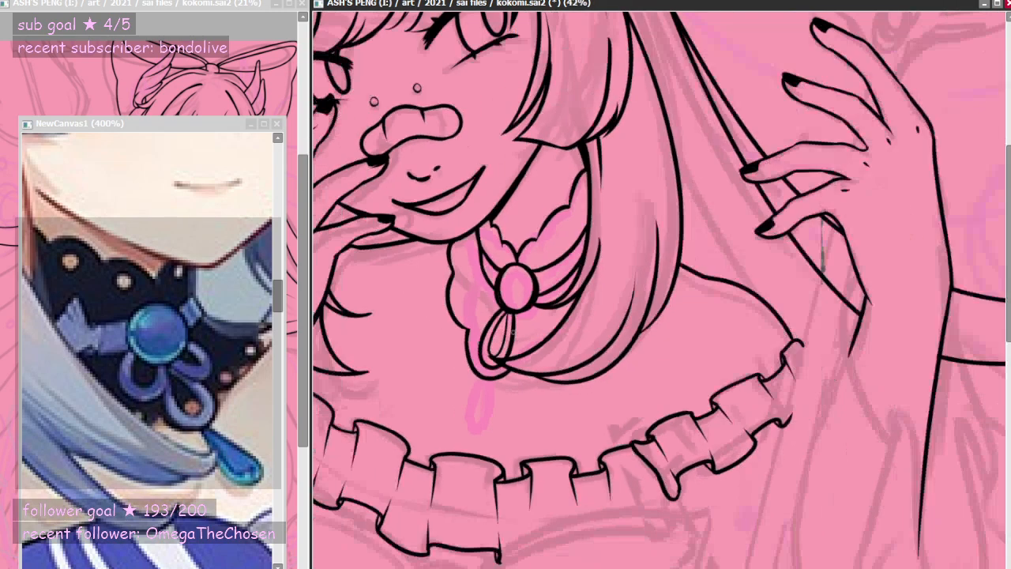
- Ink a second, shorter double-outlined loop below the gem, angled toward the hair lock and meeting its edge
{"action": "scroll", "coordinate": [503, 323], "scroll_direction": "up", "scroll_amount": 11}
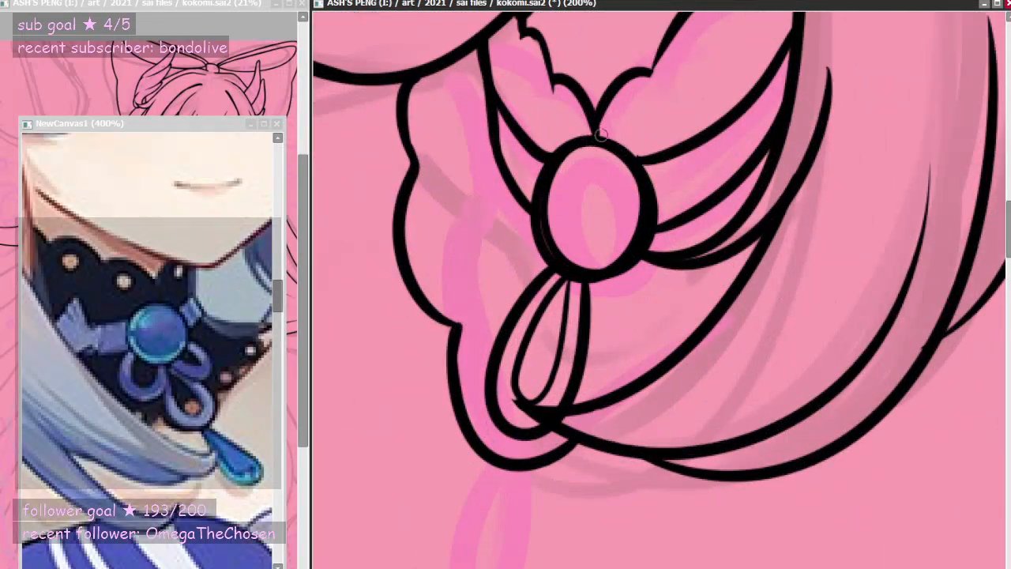
{"action": "mouse_move", "coordinate": [590, 280]}
{"action": "left_mouse_down"}
{"action": "mouse_move", "coordinate": [658, 383]}
{"action": "mouse_move", "coordinate": [653, 244]}
{"action": "left_mouse_up"}
{"action": "key", "text": "ctrl+z"}
{"action": "mouse_move", "coordinate": [590, 278]}
{"action": "left_mouse_down"}
{"action": "mouse_move", "coordinate": [690, 303]}
{"action": "mouse_move", "coordinate": [635, 249]}
{"action": "mouse_move", "coordinate": [684, 295]}
{"action": "mouse_move", "coordinate": [632, 260]}
{"action": "mouse_move", "coordinate": [664, 356]}
{"action": "mouse_move", "coordinate": [623, 262]}
{"action": "mouse_move", "coordinate": [653, 353]}
{"action": "mouse_move", "coordinate": [626, 263]}
{"action": "mouse_move", "coordinate": [664, 334]}
{"action": "mouse_move", "coordinate": [624, 261]}
{"action": "mouse_move", "coordinate": [622, 327]}
{"action": "mouse_move", "coordinate": [658, 300]}
{"action": "mouse_move", "coordinate": [635, 348]}
{"action": "mouse_move", "coordinate": [647, 266]}
{"action": "mouse_move", "coordinate": [629, 275]}
{"action": "mouse_move", "coordinate": [661, 305]}
{"action": "left_mouse_up"}
{"action": "key", "text": "ctrl+z"}
{"action": "key", "text": "ctrl+z"}
{"action": "key", "text": "ctrl+z"}
{"action": "key", "text": "ctrl+z"}
{"action": "key", "text": "ctrl+z"}
{"action": "key", "text": "ctrl+z"}
{"action": "left_click_drag", "start_coordinate": [635, 255], "coordinate": [661, 303]}
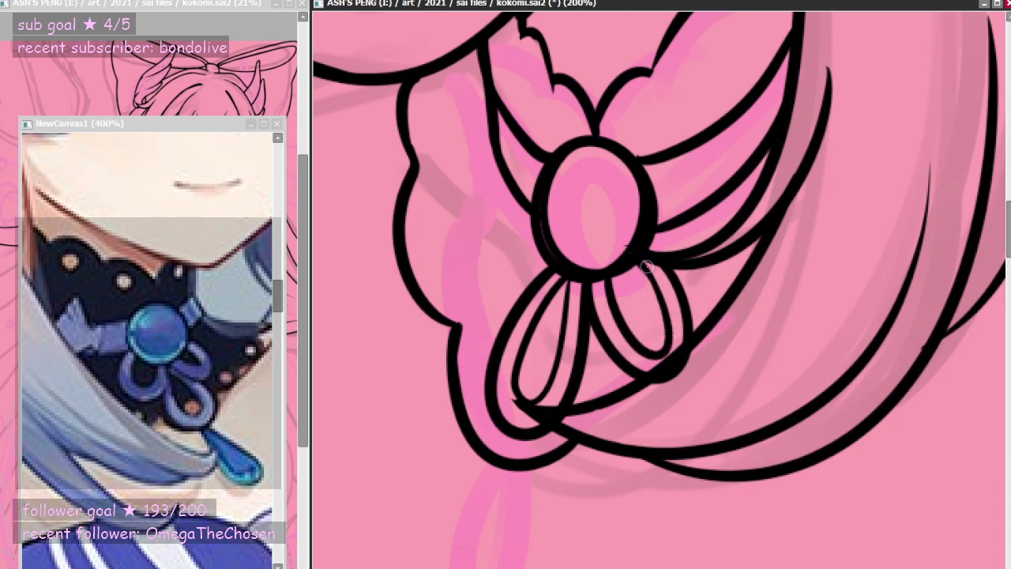
- Try to ink a third double-outlined loop extending sideways from the gem toward the choker's scalloped edge
{"action": "mouse_move", "coordinate": [547, 264]}
{"action": "left_mouse_down"}
{"action": "mouse_move", "coordinate": [461, 302]}
{"action": "mouse_move", "coordinate": [533, 224]}
{"action": "left_mouse_up"}
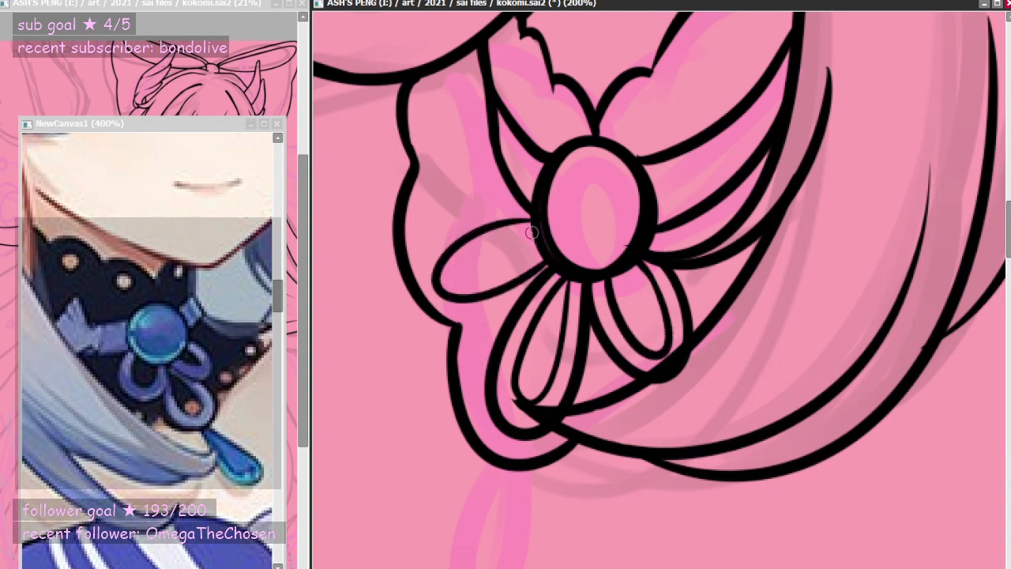
{"action": "key", "text": "ctrl+z"}
{"action": "key", "text": "ctrl+y"}
{"action": "key", "text": "ctrl+z"}
{"action": "mouse_move", "coordinate": [551, 259]}
{"action": "left_mouse_down"}
{"action": "mouse_move", "coordinate": [478, 297]}
{"action": "mouse_move", "coordinate": [499, 216]}
{"action": "mouse_move", "coordinate": [437, 287]}
{"action": "mouse_move", "coordinate": [509, 215]}
{"action": "mouse_move", "coordinate": [445, 248]}
{"action": "left_mouse_up"}
{"action": "key", "text": "ctrl+z"}
{"action": "key", "text": "ctrl+z"}
{"action": "left_click_drag", "start_coordinate": [539, 223], "coordinate": [439, 252]}
{"action": "key", "text": "ctrl+z"}
{"action": "left_click_drag", "start_coordinate": [533, 221], "coordinate": [433, 262]}
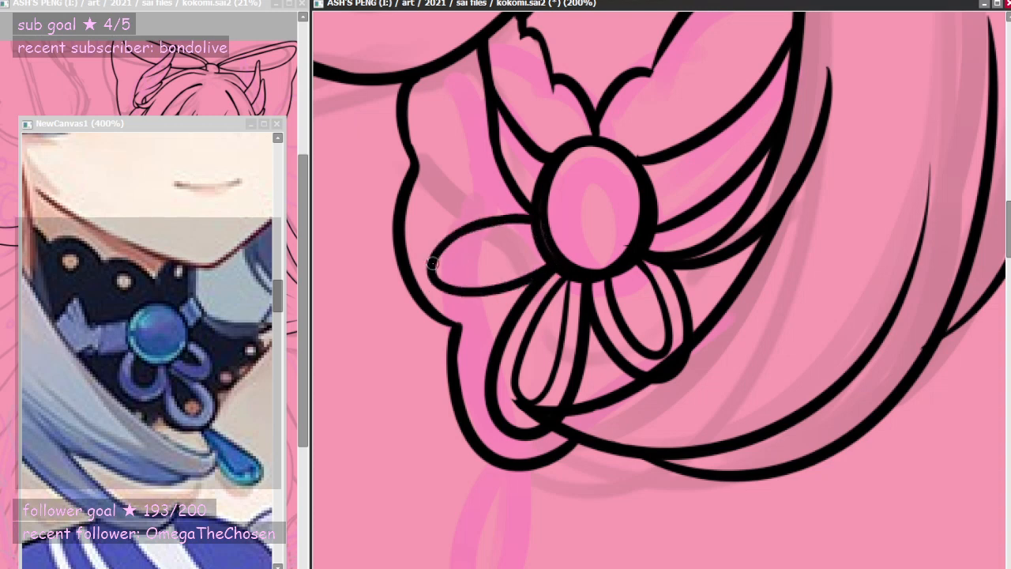
{"action": "mouse_move", "coordinate": [535, 231]}
{"action": "left_mouse_down"}
{"action": "mouse_move", "coordinate": [444, 251]}
{"action": "mouse_move", "coordinate": [548, 251]}
{"action": "left_mouse_up"}
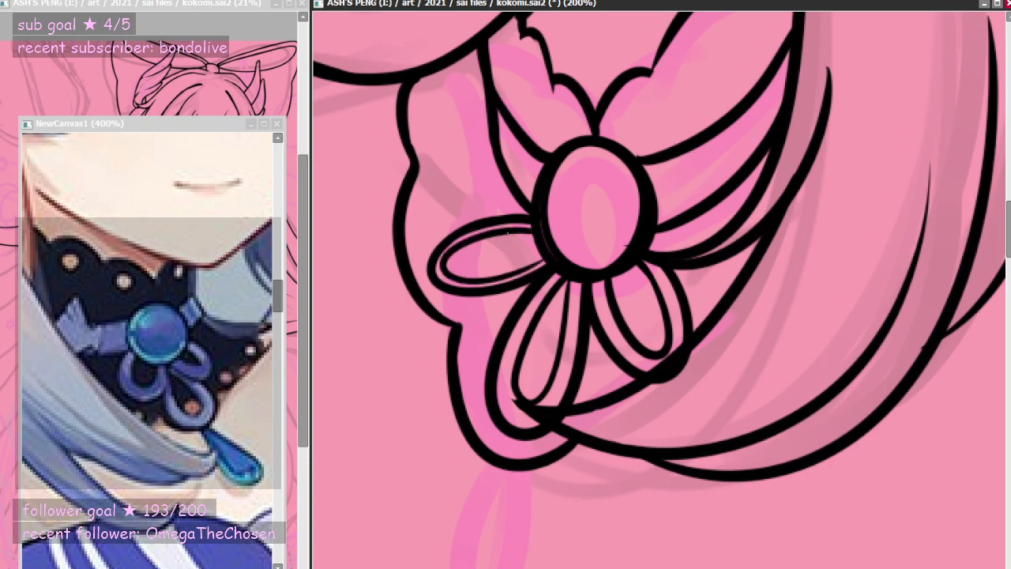
- Undo the sideways loop's inner outline, try it once more, and undo the whole loop
{"action": "scroll", "coordinate": [566, 228], "scroll_direction": "down", "scroll_amount": 1}
{"action": "scroll", "coordinate": [564, 226], "scroll_direction": "up", "scroll_amount": 4}
{"action": "key", "text": "ctrl+z"}
{"action": "key", "text": "ctrl+z"}
{"action": "key", "text": "ctrl+z"}
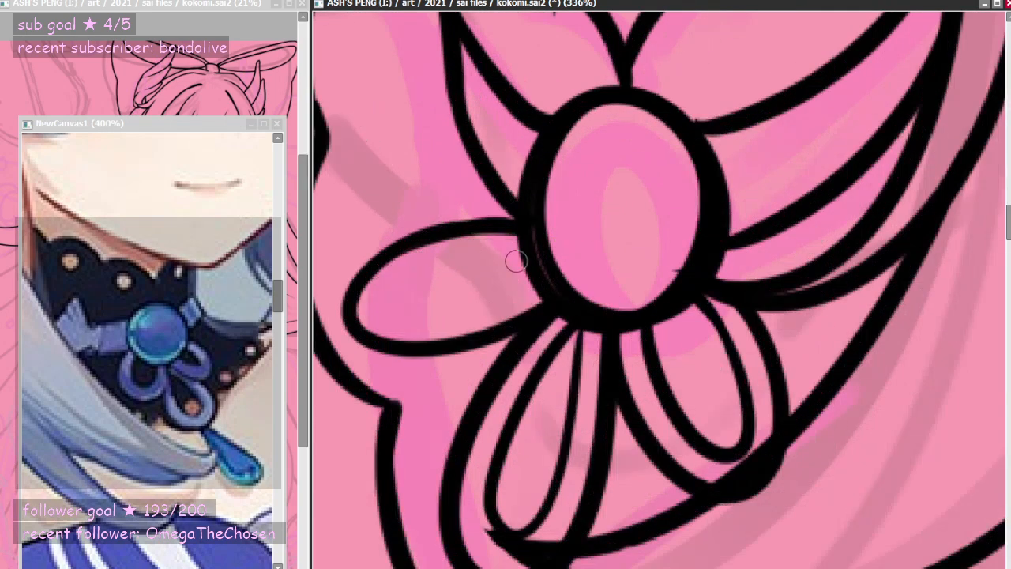
{"action": "mouse_move", "coordinate": [522, 221]}
{"action": "left_mouse_down"}
{"action": "mouse_move", "coordinate": [432, 230]}
{"action": "mouse_move", "coordinate": [473, 374]}
{"action": "mouse_move", "coordinate": [517, 258]}
{"action": "mouse_move", "coordinate": [440, 227]}
{"action": "mouse_move", "coordinate": [476, 360]}
{"action": "mouse_move", "coordinate": [539, 284]}
{"action": "left_mouse_up"}
{"action": "key", "text": "ctrl+z"}
{"action": "key", "text": "ctrl+z"}
{"action": "key", "text": "ctrl+z"}
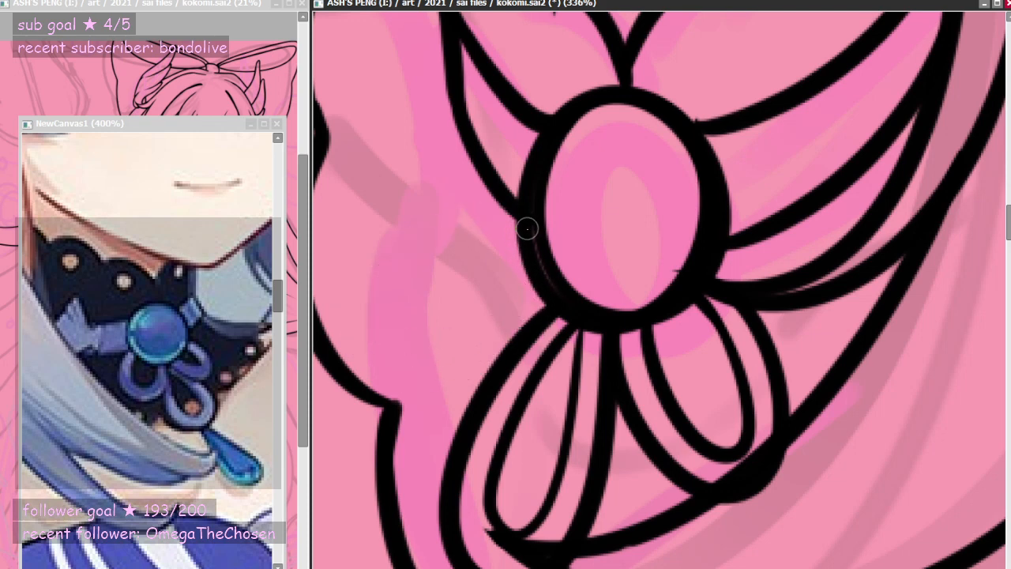
- Try several versions of a ribbon loop's outer outline extending sideways from the choker's gem, undoing each one
{"action": "mouse_move", "coordinate": [527, 225]}
{"action": "left_mouse_down"}
{"action": "mouse_move", "coordinate": [521, 311]}
{"action": "mouse_move", "coordinate": [537, 288]}
{"action": "mouse_move", "coordinate": [379, 351]}
{"action": "mouse_move", "coordinate": [452, 348]}
{"action": "left_mouse_up"}
{"action": "key", "text": "ctrl+z"}
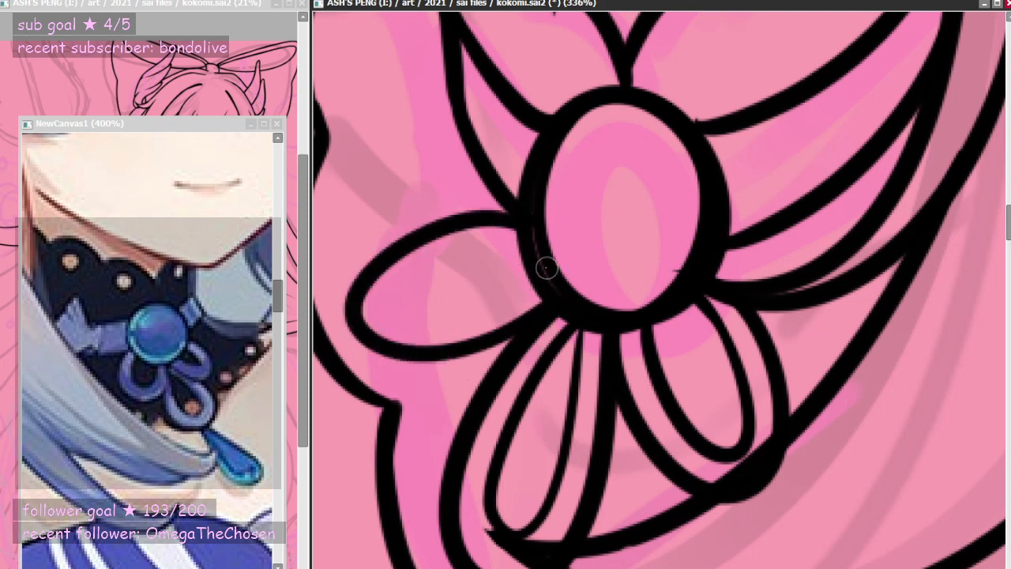
{"action": "key", "text": "ctrl+z"}
{"action": "mouse_move", "coordinate": [525, 232]}
{"action": "left_mouse_down"}
{"action": "mouse_move", "coordinate": [511, 316]}
{"action": "mouse_move", "coordinate": [535, 274]}
{"action": "mouse_move", "coordinate": [479, 218]}
{"action": "mouse_move", "coordinate": [390, 369]}
{"action": "mouse_move", "coordinate": [368, 291]}
{"action": "mouse_move", "coordinate": [506, 327]}
{"action": "mouse_move", "coordinate": [539, 259]}
{"action": "mouse_move", "coordinate": [382, 252]}
{"action": "mouse_move", "coordinate": [476, 341]}
{"action": "mouse_move", "coordinate": [541, 268]}
{"action": "mouse_move", "coordinate": [422, 238]}
{"action": "mouse_move", "coordinate": [555, 291]}
{"action": "left_mouse_up"}
{"action": "key", "text": "ctrl+z"}
{"action": "key", "text": "ctrl+z"}
{"action": "key", "text": "ctrl+z"}
{"action": "key", "text": "ctrl+z"}
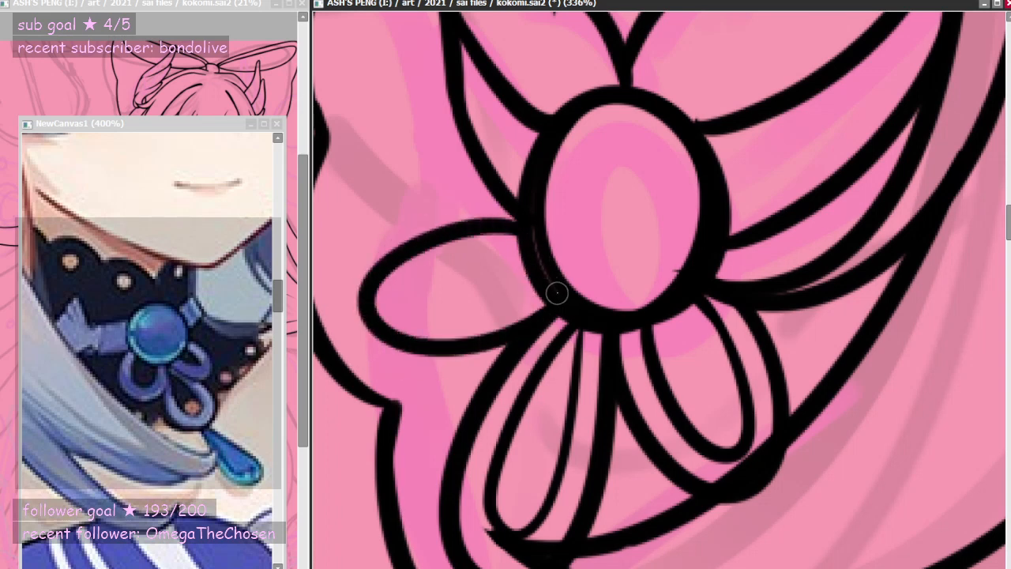
{"action": "key", "text": "ctrl+z"}
{"action": "mouse_move", "coordinate": [520, 225]}
{"action": "left_mouse_down"}
{"action": "mouse_move", "coordinate": [376, 356]}
{"action": "mouse_move", "coordinate": [548, 293]}
{"action": "left_mouse_up"}
{"action": "key", "text": "ctrl+z"}
{"action": "mouse_move", "coordinate": [522, 227]}
{"action": "left_mouse_down"}
{"action": "mouse_move", "coordinate": [362, 272]}
{"action": "mouse_move", "coordinate": [511, 322]}
{"action": "mouse_move", "coordinate": [433, 217]}
{"action": "mouse_move", "coordinate": [418, 365]}
{"action": "mouse_move", "coordinate": [556, 280]}
{"action": "left_mouse_up"}
{"action": "key", "text": "ctrl+z"}
{"action": "key", "text": "ctrl+z"}
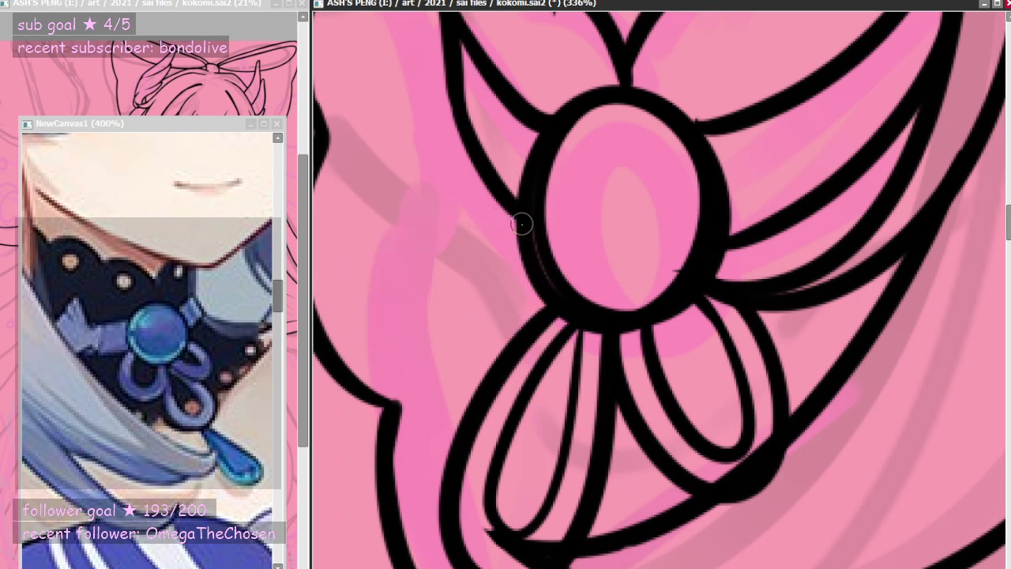
{"action": "mouse_move", "coordinate": [519, 220]}
{"action": "left_mouse_down"}
{"action": "mouse_move", "coordinate": [439, 354]}
{"action": "mouse_move", "coordinate": [553, 286]}
{"action": "left_mouse_up"}
{"action": "key", "text": "ctrl+z"}
{"action": "left_click_drag", "start_coordinate": [526, 224], "coordinate": [559, 296]}
{"action": "key", "text": "ctrl+z"}
{"action": "left_click_drag", "start_coordinate": [525, 224], "coordinate": [570, 298]}
{"action": "key", "text": "ctrl+z"}
- Ink a third double-outlined ribbon loop extending sideways from the gem, retrying its inner outline
{"action": "mouse_move", "coordinate": [525, 225]}
{"action": "left_mouse_down"}
{"action": "mouse_move", "coordinate": [381, 367]}
{"action": "mouse_move", "coordinate": [545, 285]}
{"action": "left_mouse_up"}
{"action": "mouse_move", "coordinate": [528, 240]}
{"action": "left_mouse_down"}
{"action": "mouse_move", "coordinate": [510, 293]}
{"action": "mouse_move", "coordinate": [540, 276]}
{"action": "mouse_move", "coordinate": [483, 311]}
{"action": "mouse_move", "coordinate": [538, 278]}
{"action": "mouse_move", "coordinate": [497, 304]}
{"action": "left_mouse_up"}
{"action": "key", "text": "ctrl+z"}
{"action": "key", "text": "ctrl+z"}
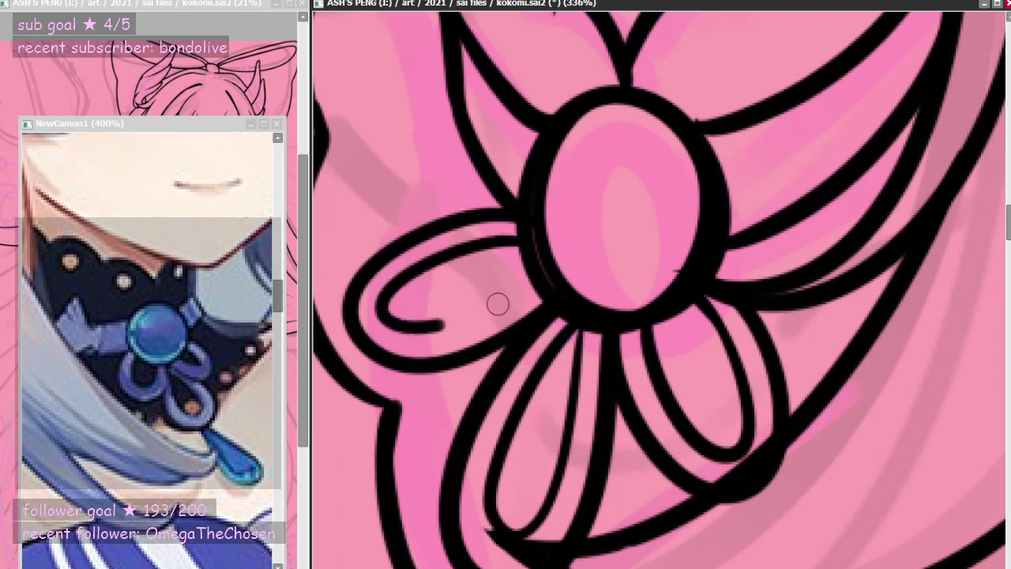
{"action": "key", "text": "ctrl+z"}
{"action": "mouse_move", "coordinate": [524, 240]}
{"action": "left_mouse_down"}
{"action": "mouse_move", "coordinate": [387, 294]}
{"action": "mouse_move", "coordinate": [490, 303]}
{"action": "mouse_move", "coordinate": [380, 292]}
{"action": "mouse_move", "coordinate": [476, 320]}
{"action": "mouse_move", "coordinate": [529, 261]}
{"action": "mouse_move", "coordinate": [357, 322]}
{"action": "mouse_move", "coordinate": [512, 294]}
{"action": "mouse_move", "coordinate": [442, 250]}
{"action": "mouse_move", "coordinate": [482, 313]}
{"action": "mouse_move", "coordinate": [535, 264]}
{"action": "mouse_move", "coordinate": [466, 239]}
{"action": "mouse_move", "coordinate": [477, 315]}
{"action": "mouse_move", "coordinate": [540, 260]}
{"action": "mouse_move", "coordinate": [403, 271]}
{"action": "mouse_move", "coordinate": [532, 275]}
{"action": "left_mouse_up"}
{"action": "key", "text": "ctrl+z"}
{"action": "key", "text": "ctrl+z"}
{"action": "key", "text": "ctrl+z"}
{"action": "key", "text": "ctrl+z"}
{"action": "key", "text": "ctrl+z"}
{"action": "key", "text": "ctrl+z"}
{"action": "mouse_move", "coordinate": [524, 240]}
{"action": "left_mouse_down"}
{"action": "mouse_move", "coordinate": [400, 271]}
{"action": "mouse_move", "coordinate": [539, 273]}
{"action": "left_mouse_up"}
- Ink a small circle inside the lower end of the long ribbon loop below the gem
{"action": "scroll", "coordinate": [538, 273], "scroll_direction": "down", "scroll_amount": 8}
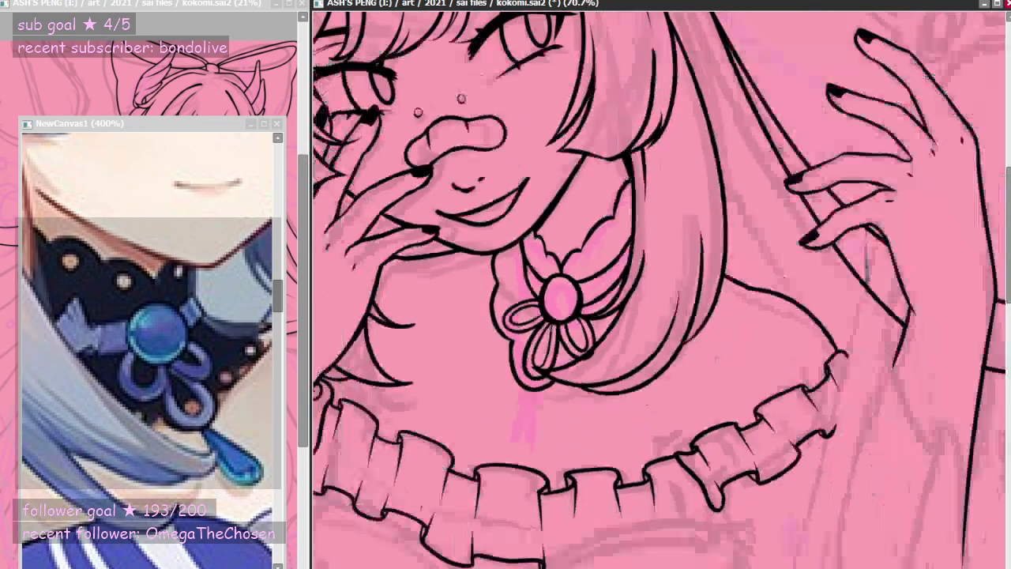
{"action": "scroll", "coordinate": [569, 399], "scroll_direction": "down", "scroll_amount": 2}
{"action": "scroll", "coordinate": [569, 399], "scroll_direction": "up", "scroll_amount": 5}
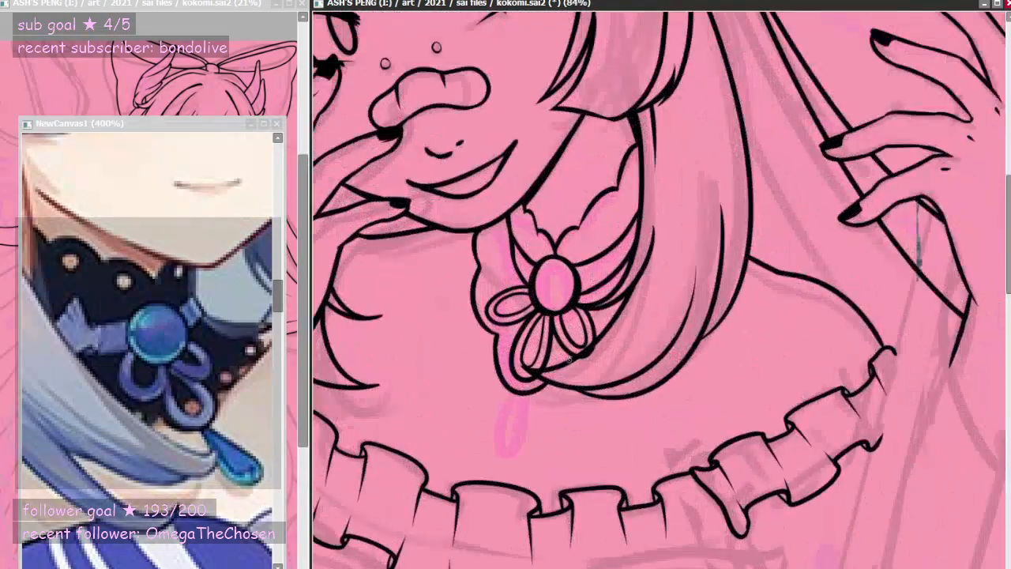
{"action": "scroll", "coordinate": [568, 399], "scroll_direction": "down", "scroll_amount": 2}
{"action": "scroll", "coordinate": [491, 452], "scroll_direction": "up", "scroll_amount": 3}
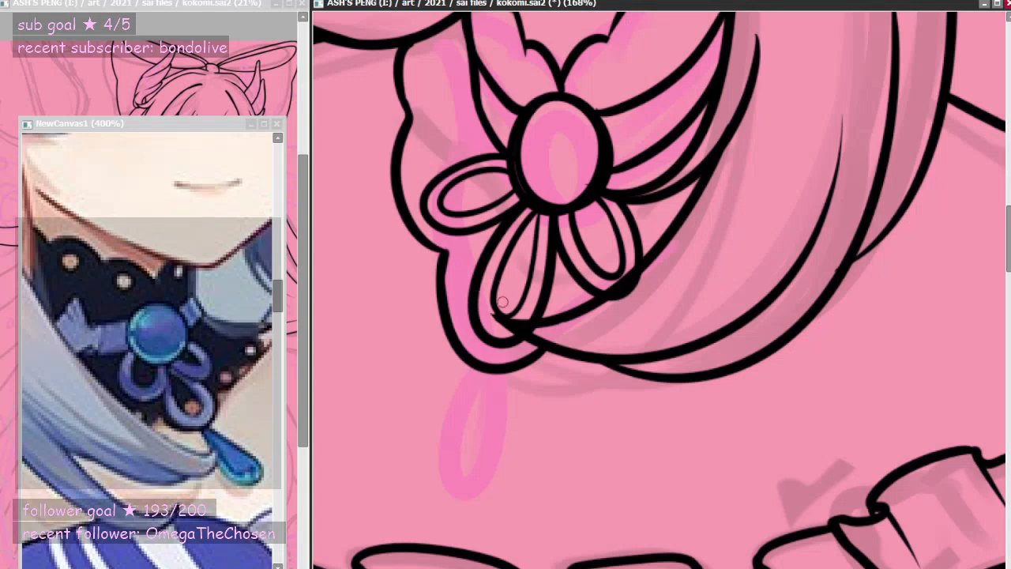
{"action": "mouse_move", "coordinate": [500, 307]}
{"action": "left_mouse_down"}
{"action": "mouse_move", "coordinate": [512, 286]}
{"action": "mouse_move", "coordinate": [513, 311]}
{"action": "mouse_move", "coordinate": [496, 307]}
{"action": "left_mouse_up"}
{"action": "key", "text": "ctrl+z"}
{"action": "key", "text": "ctrl+z"}
{"action": "key", "text": "ctrl+z"}
{"action": "key", "text": "ctrl+z"}
- Ink the teardrop pendant's outline hanging from the lower end of the long ribbon loop, over the choker's edge
{"action": "mouse_move", "coordinate": [479, 363]}
{"action": "left_mouse_down"}
{"action": "mouse_move", "coordinate": [456, 385]}
{"action": "mouse_move", "coordinate": [469, 469]}
{"action": "left_mouse_up"}
{"action": "key", "text": "ctrl+z"}
{"action": "mouse_move", "coordinate": [487, 340]}
{"action": "left_mouse_down"}
{"action": "mouse_move", "coordinate": [425, 459]}
{"action": "mouse_move", "coordinate": [505, 390]}
{"action": "mouse_move", "coordinate": [498, 341]}
{"action": "mouse_move", "coordinate": [491, 386]}
{"action": "left_mouse_up"}
{"action": "key", "text": "ctrl+z"}
{"action": "key", "text": "ctrl+z"}
{"action": "key", "text": "ctrl+z"}
{"action": "mouse_move", "coordinate": [486, 343]}
{"action": "left_mouse_down"}
{"action": "mouse_move", "coordinate": [466, 505]}
{"action": "mouse_move", "coordinate": [417, 474]}
{"action": "mouse_move", "coordinate": [508, 336]}
{"action": "mouse_move", "coordinate": [455, 513]}
{"action": "left_mouse_up"}
{"action": "key", "text": "ctrl+z"}
{"action": "key", "text": "ctrl+z"}
{"action": "mouse_move", "coordinate": [481, 344]}
{"action": "left_mouse_down"}
{"action": "mouse_move", "coordinate": [459, 504]}
{"action": "mouse_move", "coordinate": [504, 331]}
{"action": "left_mouse_up"}
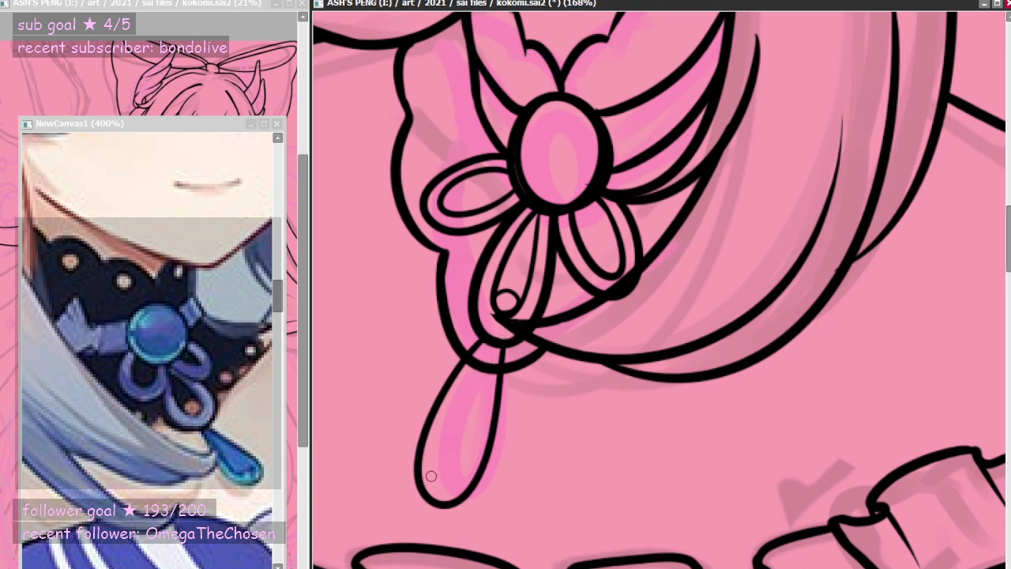
- Ink a thin broken inner contour with short ticks in the teardrop pendant and clear the choker edge crossing its tip
{"action": "mouse_move", "coordinate": [431, 466]}
{"action": "left_mouse_down"}
{"action": "mouse_move", "coordinate": [481, 422]}
{"action": "mouse_move", "coordinate": [475, 434]}
{"action": "mouse_move", "coordinate": [495, 343]}
{"action": "mouse_move", "coordinate": [475, 421]}
{"action": "left_mouse_up"}
{"action": "key", "text": "ctrl+z"}
{"action": "key", "text": "ctrl+z"}
{"action": "left_click_drag", "start_coordinate": [495, 344], "coordinate": [474, 435]}
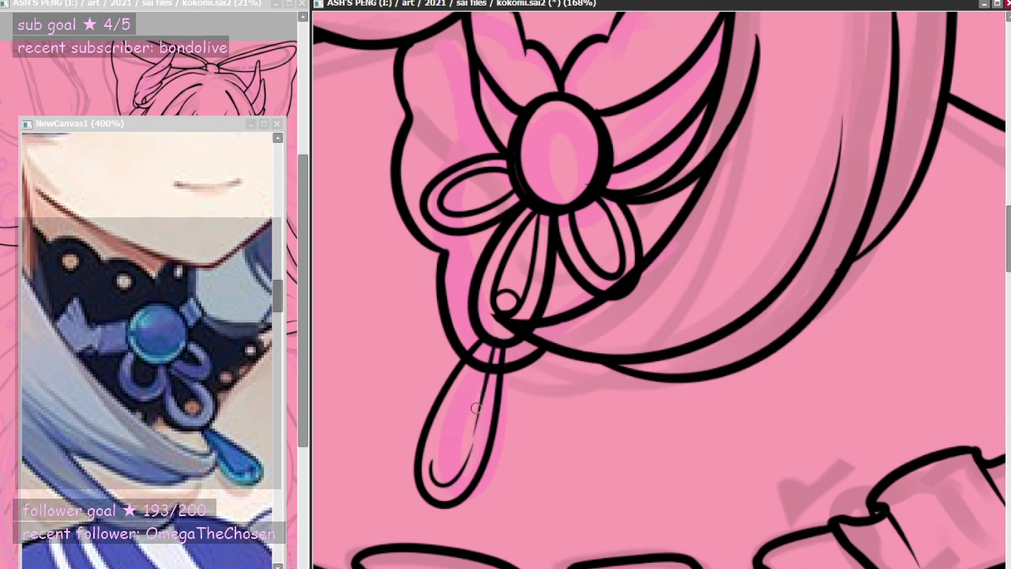
{"action": "key", "text": "ctrl+z"}
{"action": "left_click_drag", "start_coordinate": [495, 346], "coordinate": [476, 440]}
{"action": "key", "text": "ctrl+z"}
{"action": "mouse_move", "coordinate": [464, 387]}
{"action": "left_mouse_down"}
{"action": "mouse_move", "coordinate": [434, 444]}
{"action": "mouse_move", "coordinate": [480, 355]}
{"action": "left_mouse_up"}
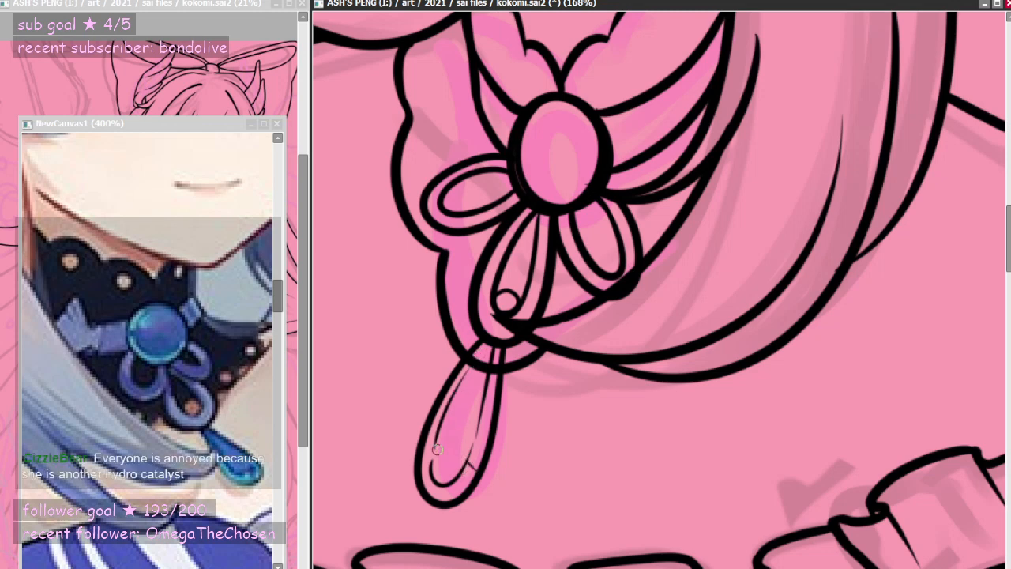
{"action": "left_click_drag", "start_coordinate": [436, 449], "coordinate": [414, 455]}
{"action": "scroll", "coordinate": [496, 407], "scroll_direction": "down", "scroll_amount": 4}
{"action": "scroll", "coordinate": [499, 412], "scroll_direction": "up", "scroll_amount": 2}
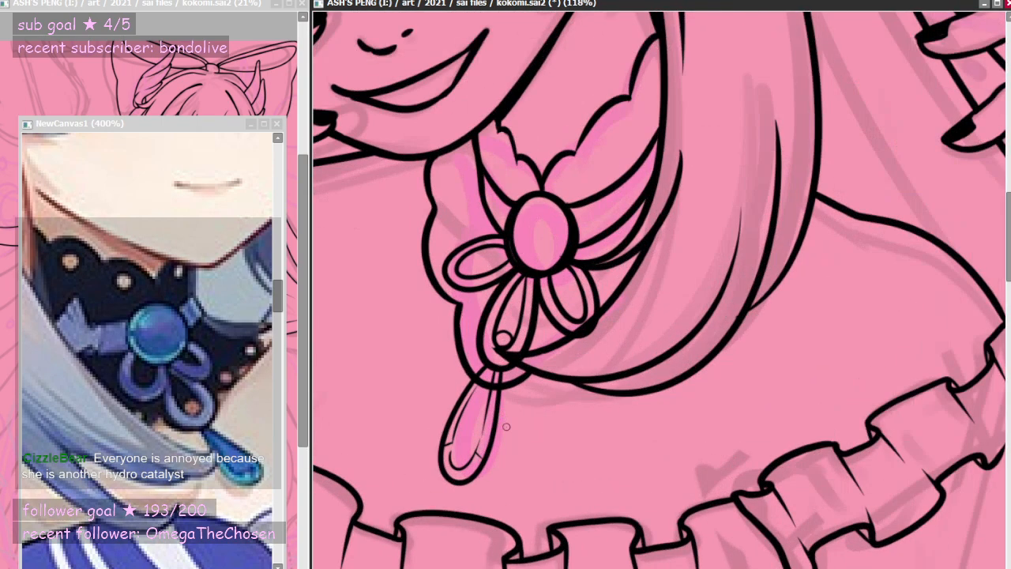
{"action": "scroll", "coordinate": [528, 431], "scroll_direction": "up", "scroll_amount": 1}
{"action": "scroll", "coordinate": [511, 472], "scroll_direction": "up", "scroll_amount": 1}
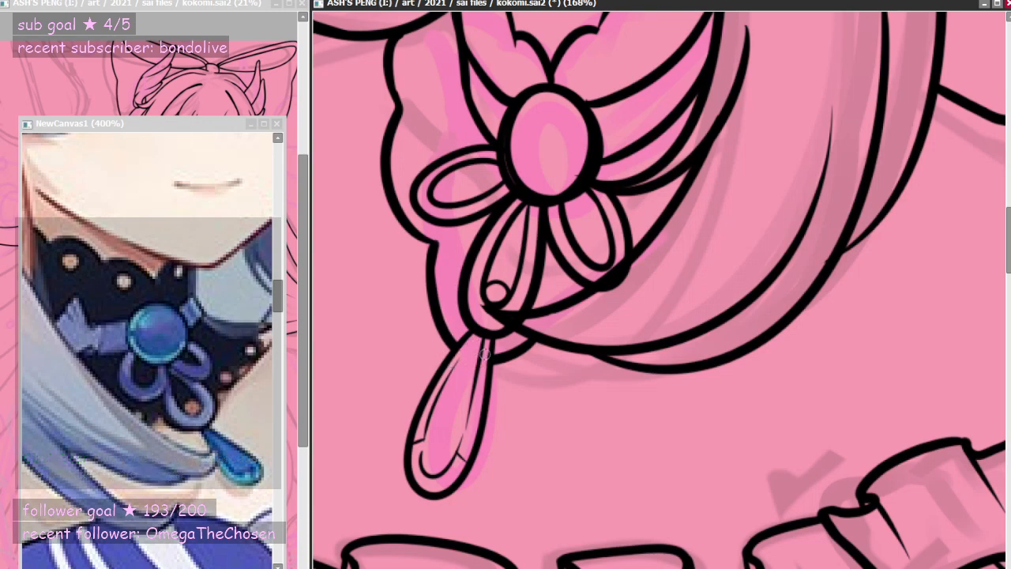
- Check the choker and pendant line art against the whole figure at several zoom levels
{"action": "scroll", "coordinate": [480, 362], "scroll_direction": "down", "scroll_amount": 8}
{"action": "scroll", "coordinate": [537, 372], "scroll_direction": "down", "scroll_amount": 2}
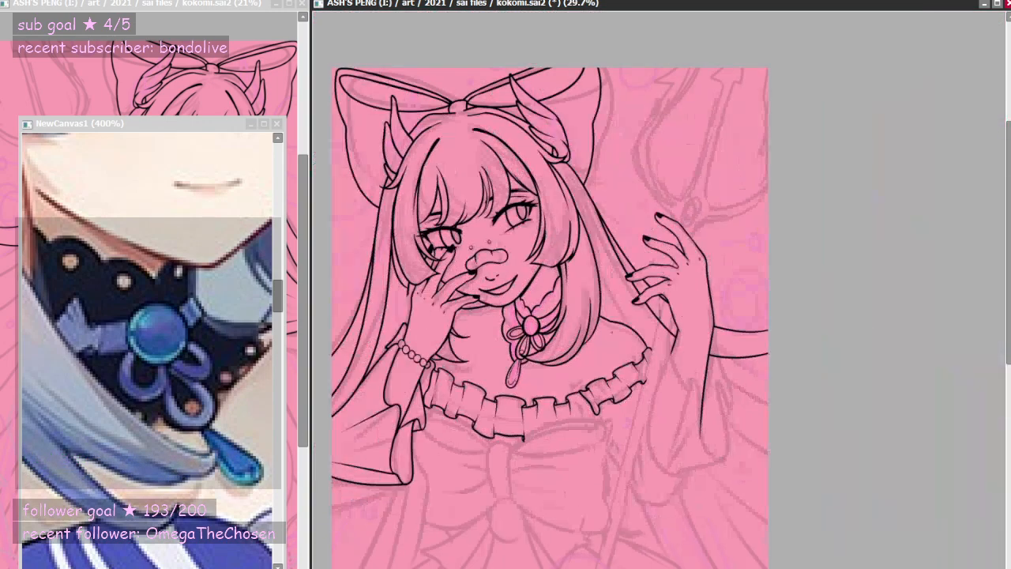
{"action": "scroll", "coordinate": [537, 371], "scroll_direction": "up", "scroll_amount": 4}
{"action": "scroll", "coordinate": [544, 434], "scroll_direction": "down", "scroll_amount": 6}
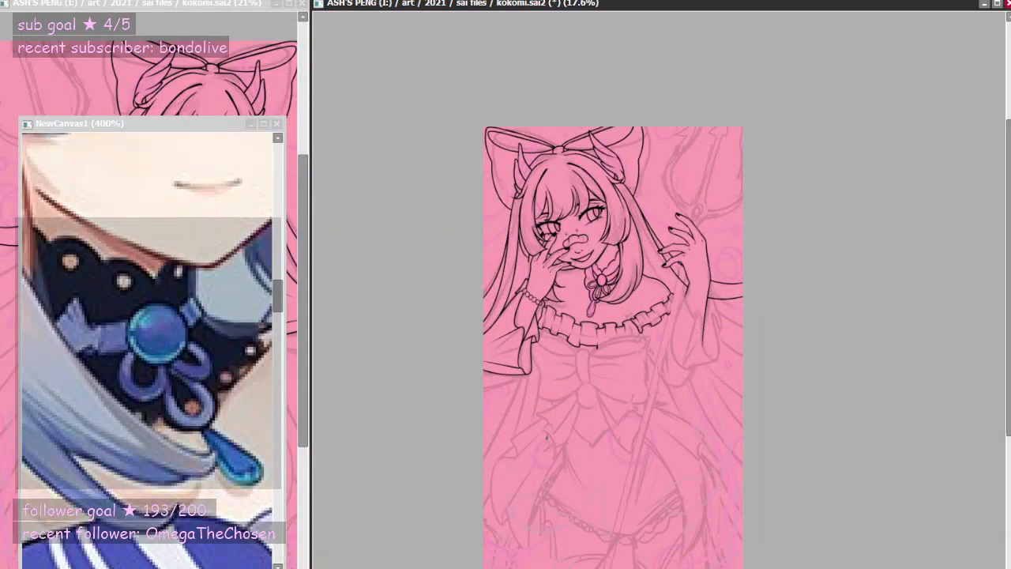
{"action": "scroll", "coordinate": [545, 434], "scroll_direction": "up", "scroll_amount": 6}
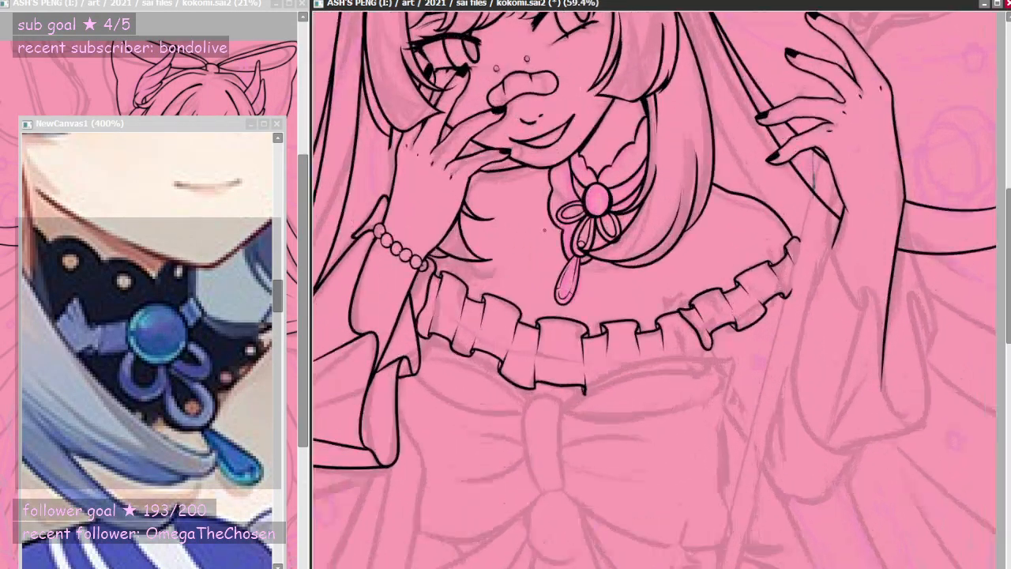
{"action": "scroll", "coordinate": [544, 231], "scroll_direction": "down", "scroll_amount": 3}
{"action": "scroll", "coordinate": [592, 227], "scroll_direction": "up", "scroll_amount": 4}
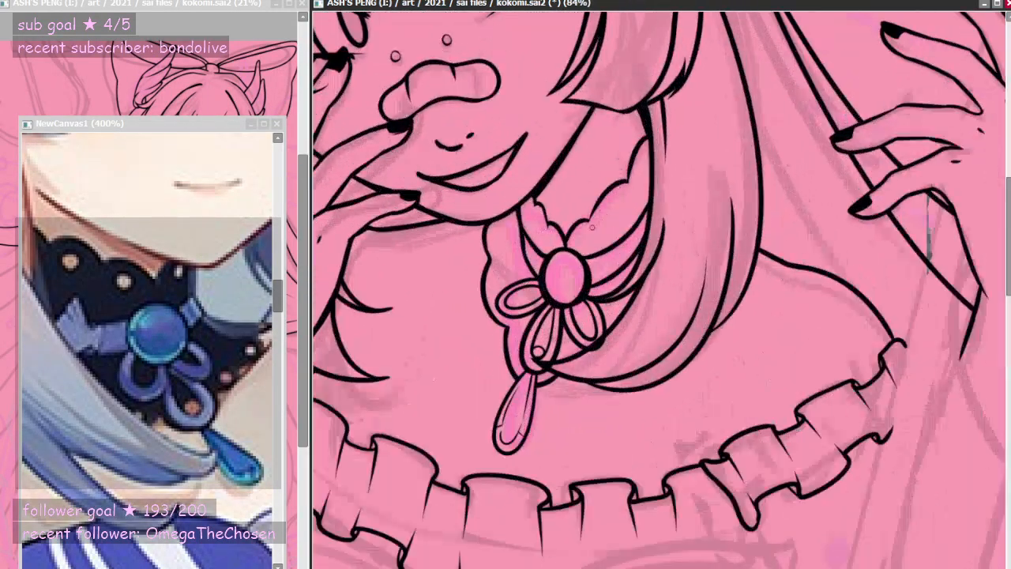
{"action": "scroll", "coordinate": [626, 186], "scroll_direction": "down", "scroll_amount": 3}
{"action": "scroll", "coordinate": [588, 282], "scroll_direction": "up", "scroll_amount": 4}
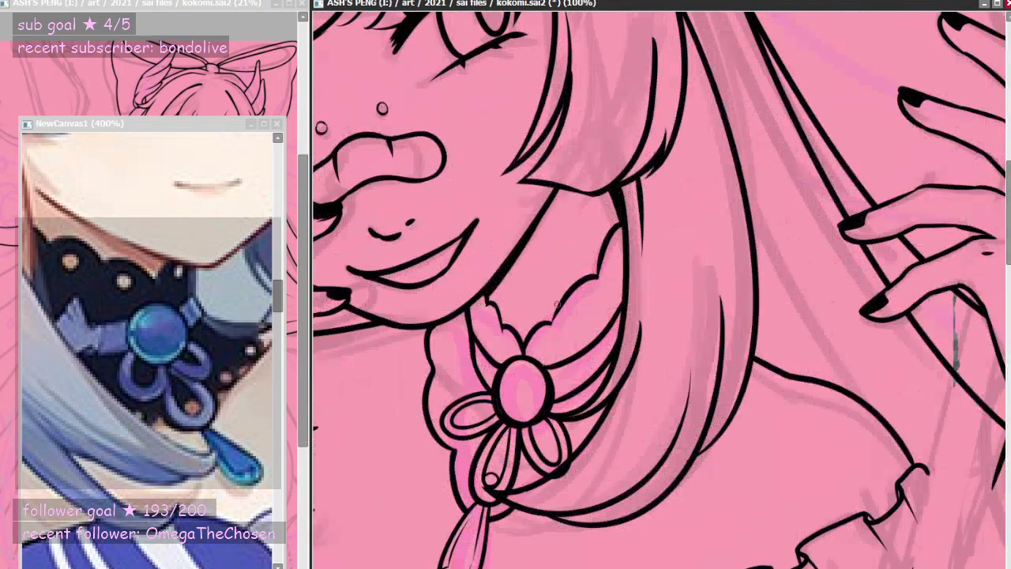
- Erase the end of the short ribbon loop where it overlaps the hair lock
{"action": "scroll", "coordinate": [540, 386], "scroll_direction": "up", "scroll_amount": 1}
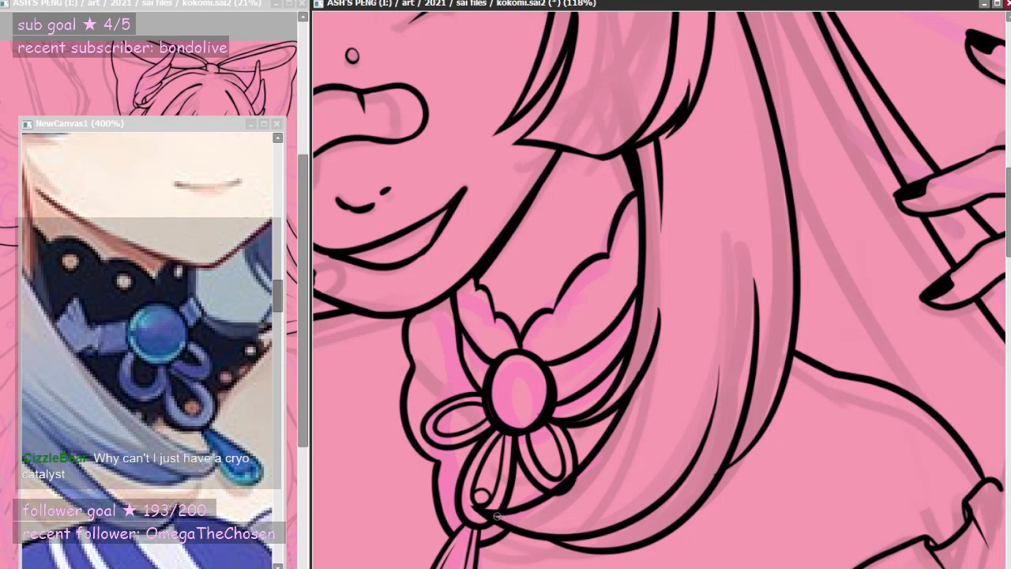
{"action": "left_click_drag", "start_coordinate": [554, 497], "coordinate": [587, 470]}
{"action": "scroll", "coordinate": [497, 370], "scroll_direction": "up", "scroll_amount": 1}
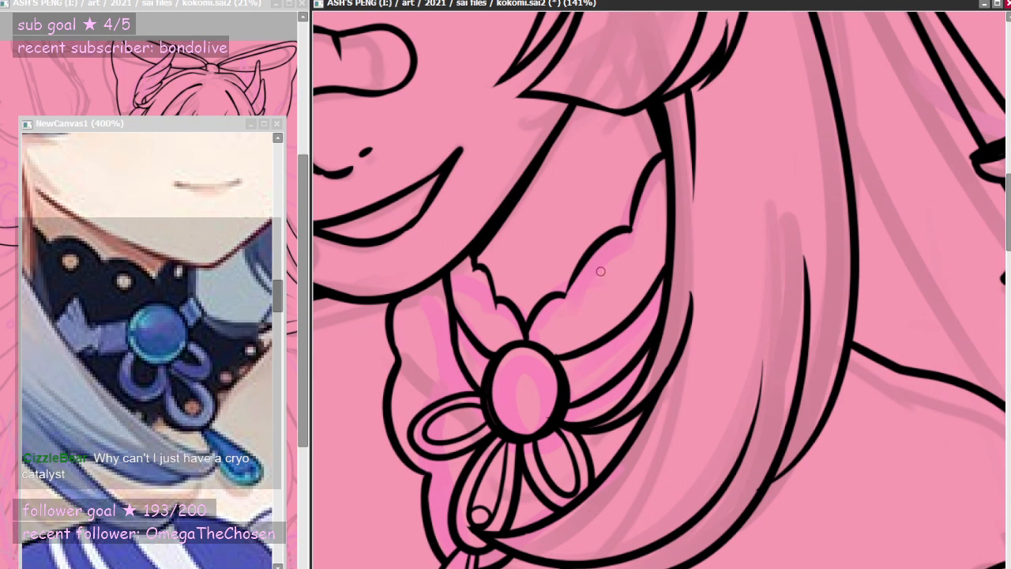
- Ink small circles inside the choker's scallops along its upper edge and its outer side
{"action": "mouse_move", "coordinate": [549, 315]}
{"action": "left_mouse_down"}
{"action": "mouse_move", "coordinate": [555, 326]}
{"action": "mouse_move", "coordinate": [552, 313]}
{"action": "left_mouse_up"}
{"action": "key", "text": "ctrl+z"}
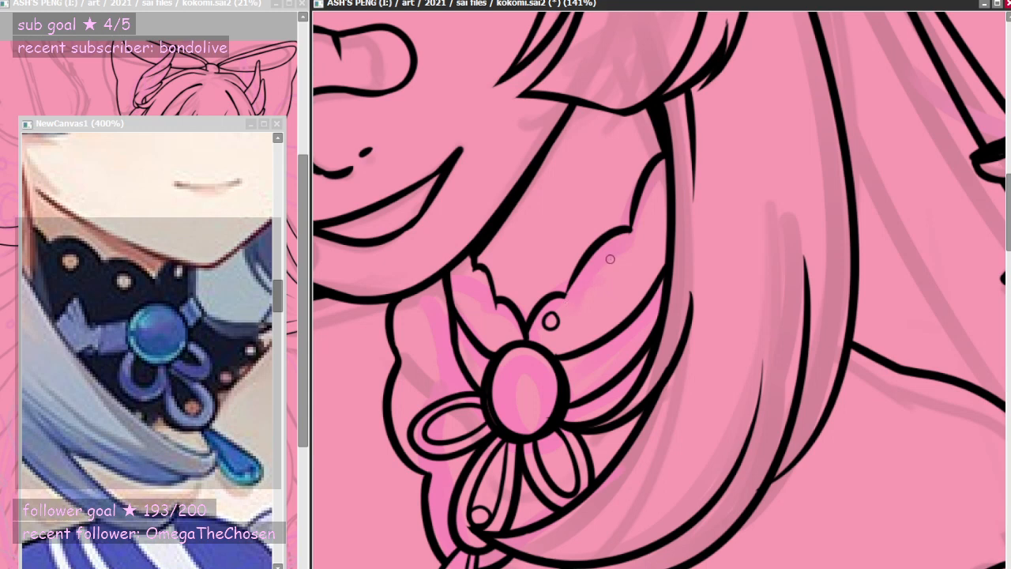
{"action": "left_click_drag", "start_coordinate": [609, 259], "coordinate": [609, 261]}
{"action": "left_click_drag", "start_coordinate": [660, 183], "coordinate": [661, 180]}
{"action": "left_click_drag", "start_coordinate": [504, 315], "coordinate": [503, 313]}
{"action": "mouse_move", "coordinate": [478, 279]}
{"action": "left_mouse_down"}
{"action": "mouse_move", "coordinate": [475, 289]}
{"action": "mouse_move", "coordinate": [477, 278]}
{"action": "left_mouse_up"}
{"action": "key", "text": "ctrl+z"}
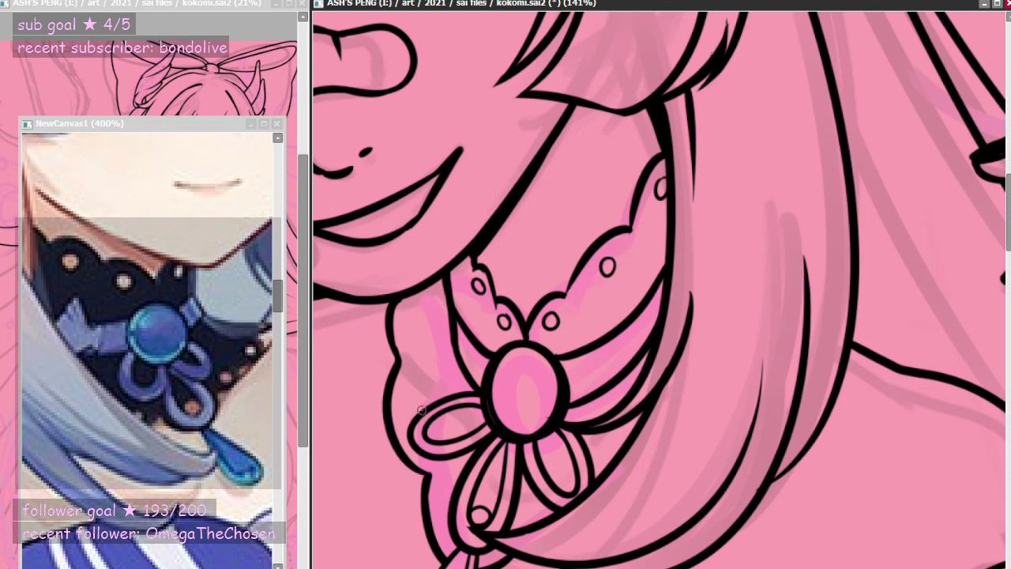
{"action": "left_click_drag", "start_coordinate": [418, 413], "coordinate": [415, 418]}
{"action": "left_click_drag", "start_coordinate": [409, 311], "coordinate": [409, 308]}
- Rework the choker gem's heavy outline into a thinner one with a fine broken rim line inside
{"action": "scroll", "coordinate": [596, 362], "scroll_direction": "down", "scroll_amount": 9}
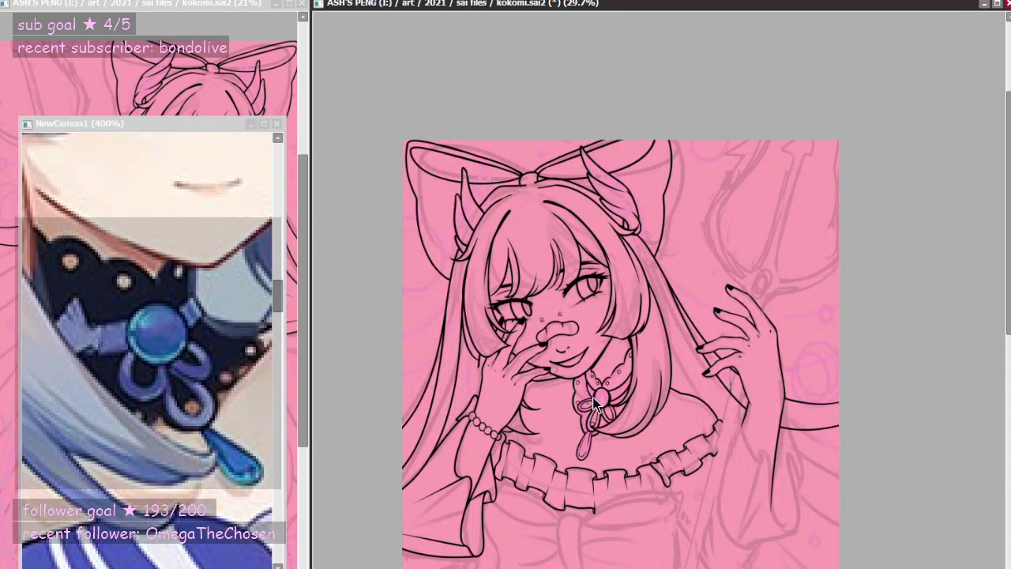
{"action": "scroll", "coordinate": [596, 402], "scroll_direction": "up", "scroll_amount": 5}
{"action": "scroll", "coordinate": [597, 399], "scroll_direction": "up", "scroll_amount": 2}
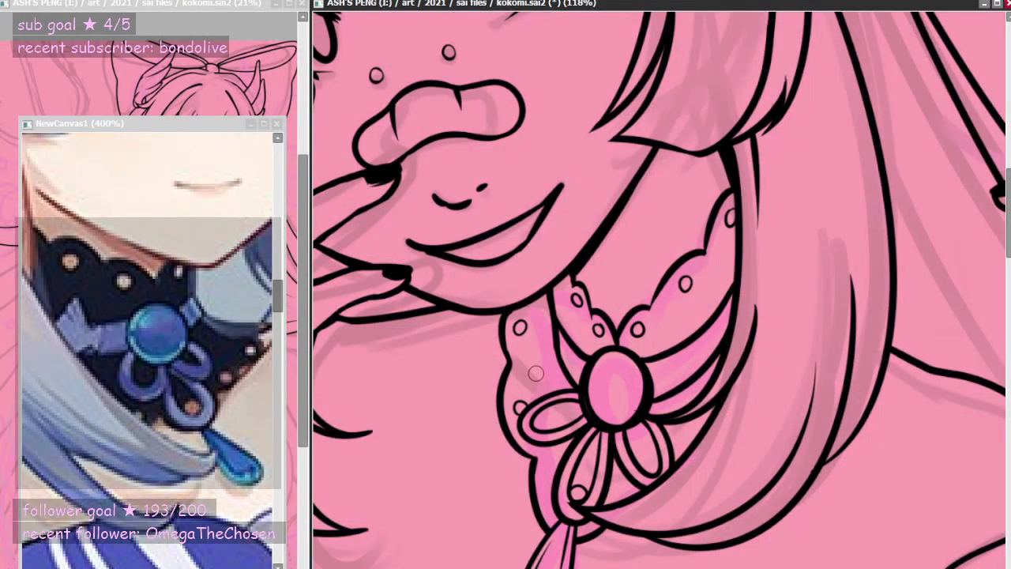
{"action": "left_click_drag", "start_coordinate": [595, 405], "coordinate": [605, 416]}
{"action": "mouse_move", "coordinate": [640, 376]}
{"action": "left_mouse_down"}
{"action": "mouse_move", "coordinate": [640, 406]}
{"action": "mouse_move", "coordinate": [600, 415]}
{"action": "left_mouse_up"}
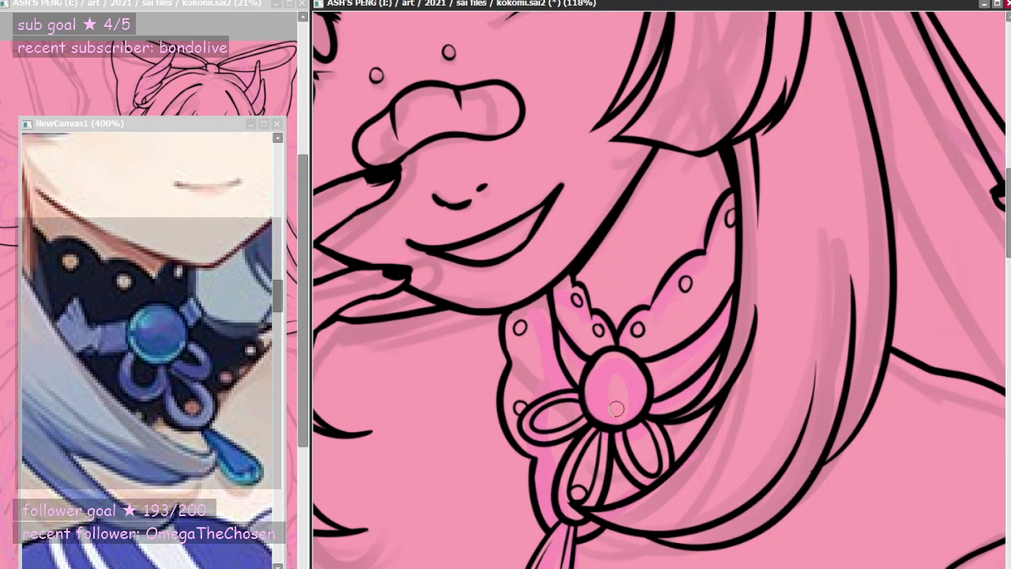
{"action": "left_click_drag", "start_coordinate": [593, 380], "coordinate": [620, 419]}
{"action": "mouse_move", "coordinate": [602, 363]}
{"action": "left_mouse_down"}
{"action": "mouse_move", "coordinate": [620, 417]}
{"action": "mouse_move", "coordinate": [630, 368]}
{"action": "mouse_move", "coordinate": [633, 390]}
{"action": "mouse_move", "coordinate": [594, 373]}
{"action": "mouse_move", "coordinate": [614, 420]}
{"action": "mouse_move", "coordinate": [628, 360]}
{"action": "mouse_move", "coordinate": [585, 385]}
{"action": "mouse_move", "coordinate": [635, 401]}
{"action": "mouse_move", "coordinate": [633, 382]}
{"action": "mouse_move", "coordinate": [596, 374]}
{"action": "mouse_move", "coordinate": [618, 389]}
{"action": "mouse_move", "coordinate": [596, 399]}
{"action": "mouse_move", "coordinate": [599, 364]}
{"action": "mouse_move", "coordinate": [623, 407]}
{"action": "mouse_move", "coordinate": [599, 359]}
{"action": "mouse_move", "coordinate": [594, 412]}
{"action": "mouse_move", "coordinate": [635, 409]}
{"action": "mouse_move", "coordinate": [640, 370]}
{"action": "mouse_move", "coordinate": [601, 375]}
{"action": "mouse_move", "coordinate": [593, 407]}
{"action": "mouse_move", "coordinate": [586, 393]}
{"action": "mouse_move", "coordinate": [630, 412]}
{"action": "left_mouse_up"}
{"action": "key", "text": "ctrl+z"}
{"action": "key", "text": "ctrl+z"}
{"action": "key", "text": "ctrl+z"}
{"action": "key", "text": "ctrl+z"}
{"action": "key", "text": "ctrl+z"}
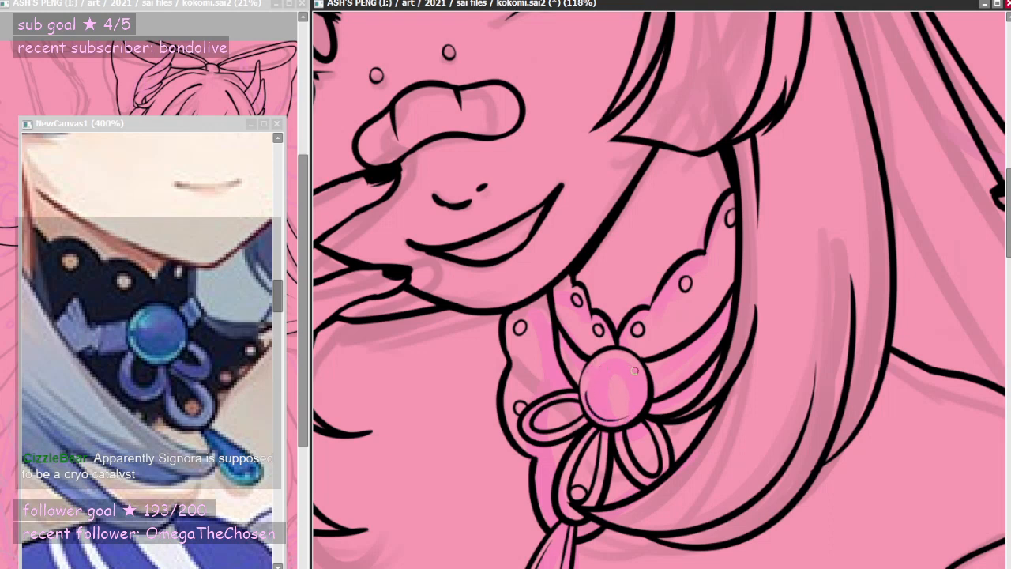
{"action": "left_click_drag", "start_coordinate": [635, 370], "coordinate": [625, 412]}
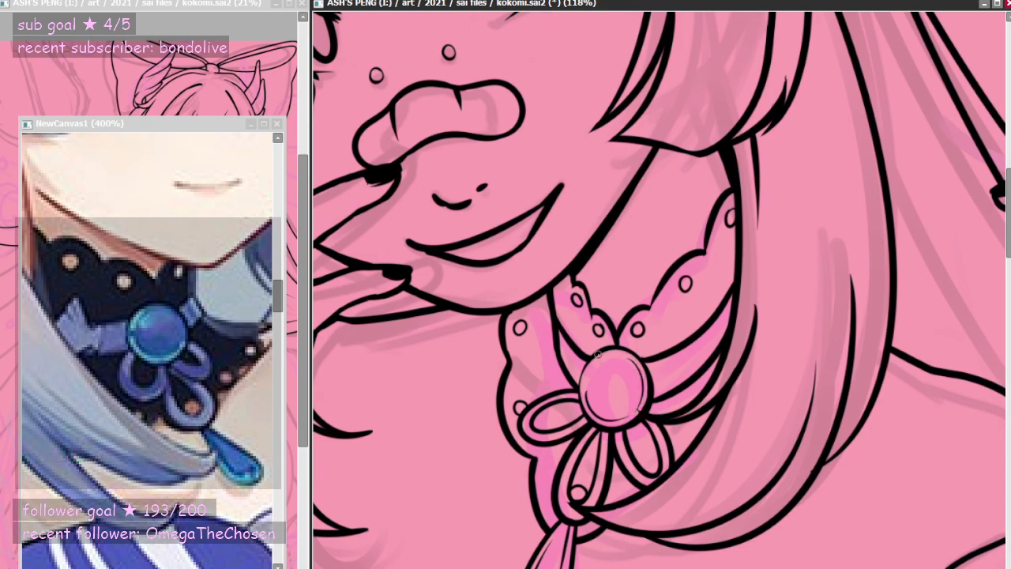
- Review the inked choker on the full figure and examine the outfit's bow and sleeves in the reference image
{"action": "scroll", "coordinate": [730, 386], "scroll_direction": "down", "scroll_amount": 4}
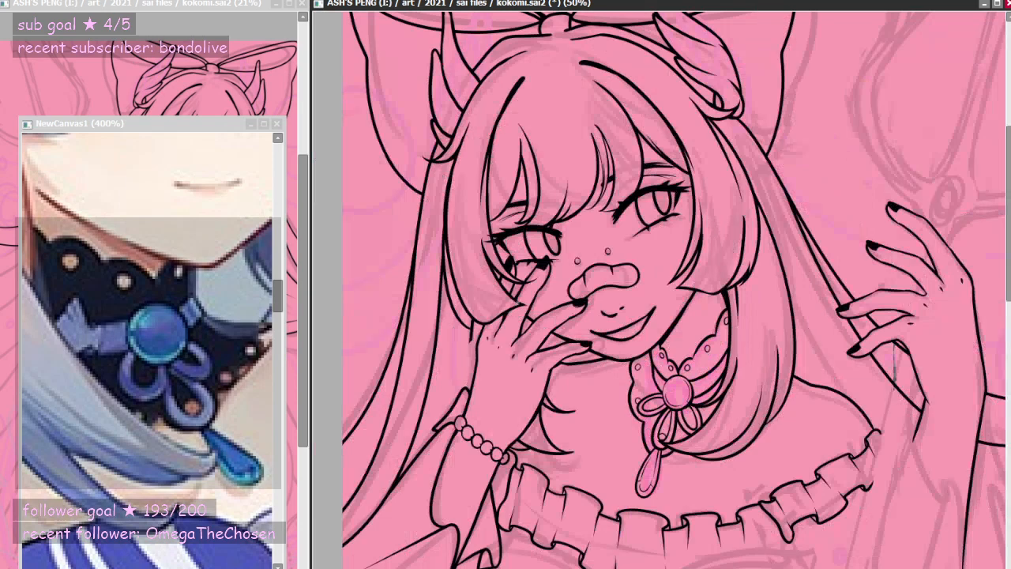
{"action": "scroll", "coordinate": [660, 289], "scroll_direction": "down", "scroll_amount": 2}
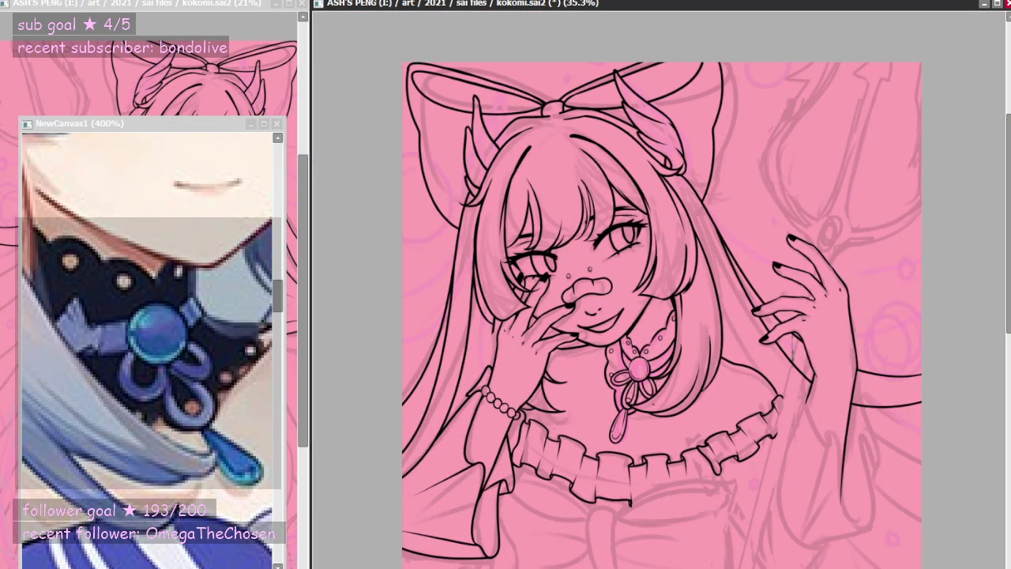
{"action": "scroll", "coordinate": [659, 289], "scroll_direction": "up", "scroll_amount": 3}
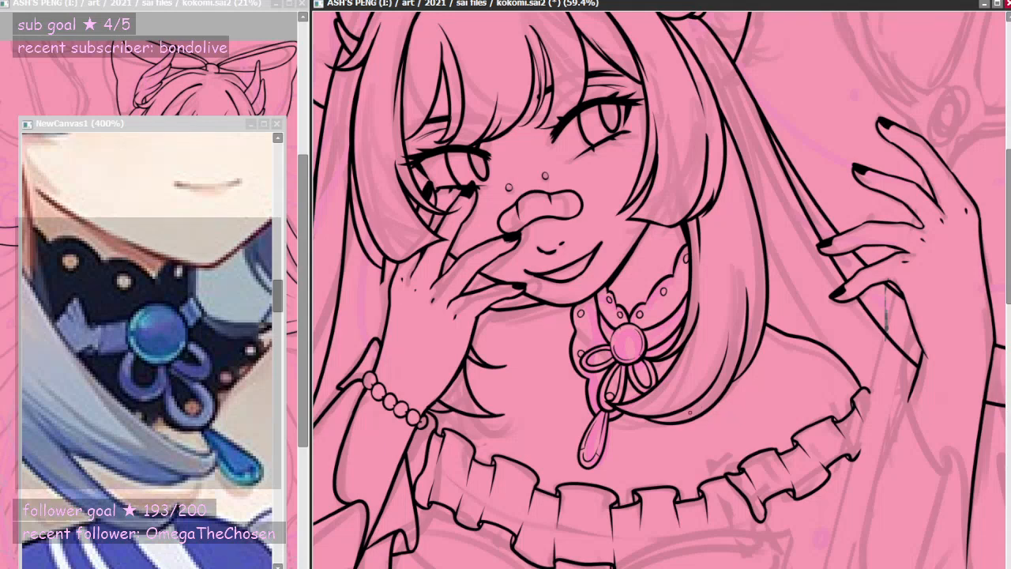
{"action": "scroll", "coordinate": [667, 423], "scroll_direction": "down", "scroll_amount": 1}
{"action": "scroll", "coordinate": [531, 373], "scroll_direction": "down", "scroll_amount": 3}
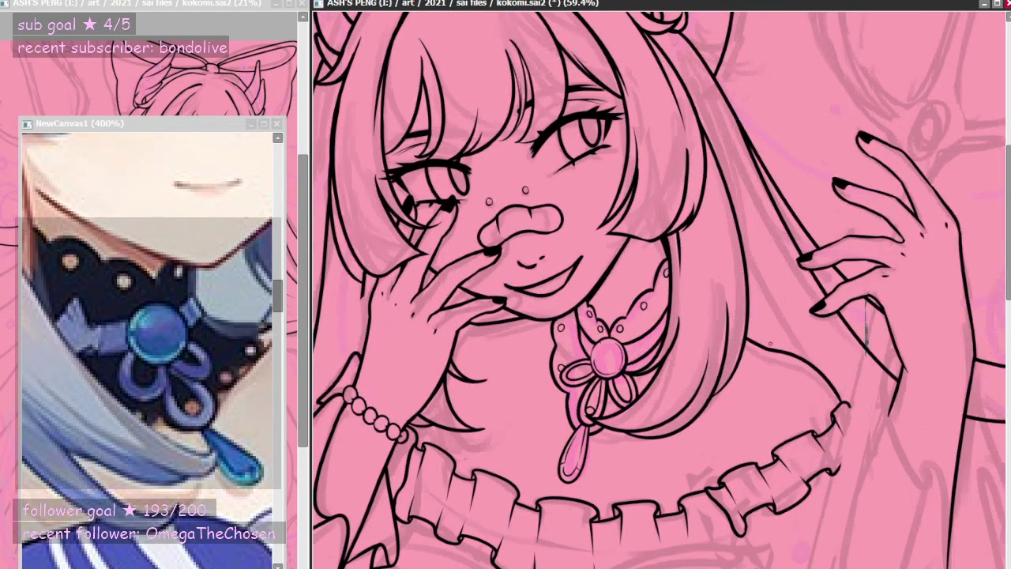
{"action": "scroll", "coordinate": [247, 397], "scroll_direction": "down", "scroll_amount": 6}
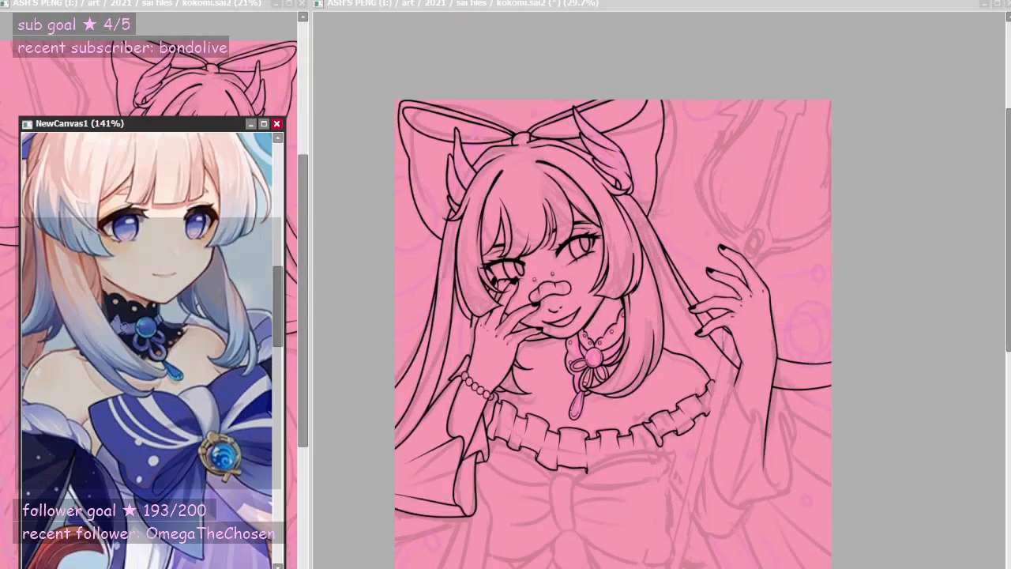
{"action": "scroll", "coordinate": [247, 397], "scroll_direction": "up", "scroll_amount": 3}
{"action": "scroll", "coordinate": [247, 397], "scroll_direction": "down", "scroll_amount": 1}
{"action": "scroll", "coordinate": [152, 351], "scroll_direction": "down", "scroll_amount": 2}
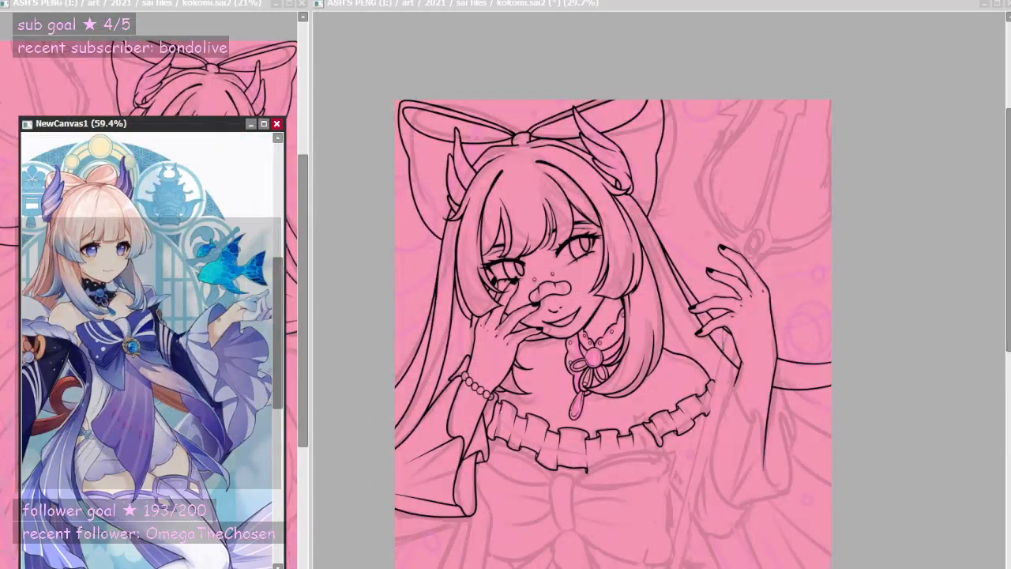
{"action": "scroll", "coordinate": [151, 351], "scroll_direction": "up", "scroll_amount": 2}
{"action": "scroll", "coordinate": [151, 350], "scroll_direction": "down", "scroll_amount": 2}
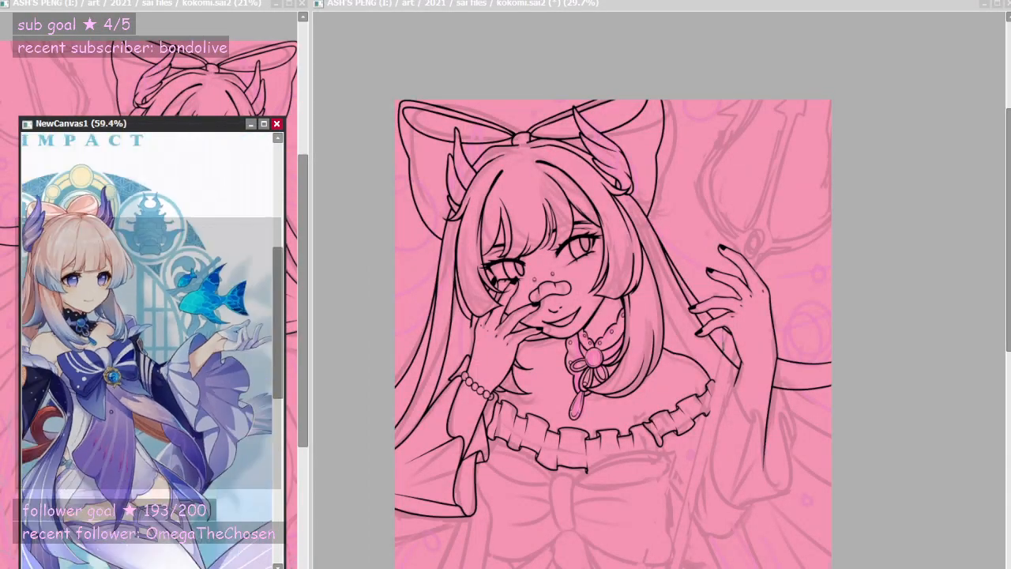
{"action": "scroll", "coordinate": [151, 350], "scroll_direction": "up", "scroll_amount": 2}
{"action": "scroll", "coordinate": [628, 442], "scroll_direction": "up", "scroll_amount": 5}
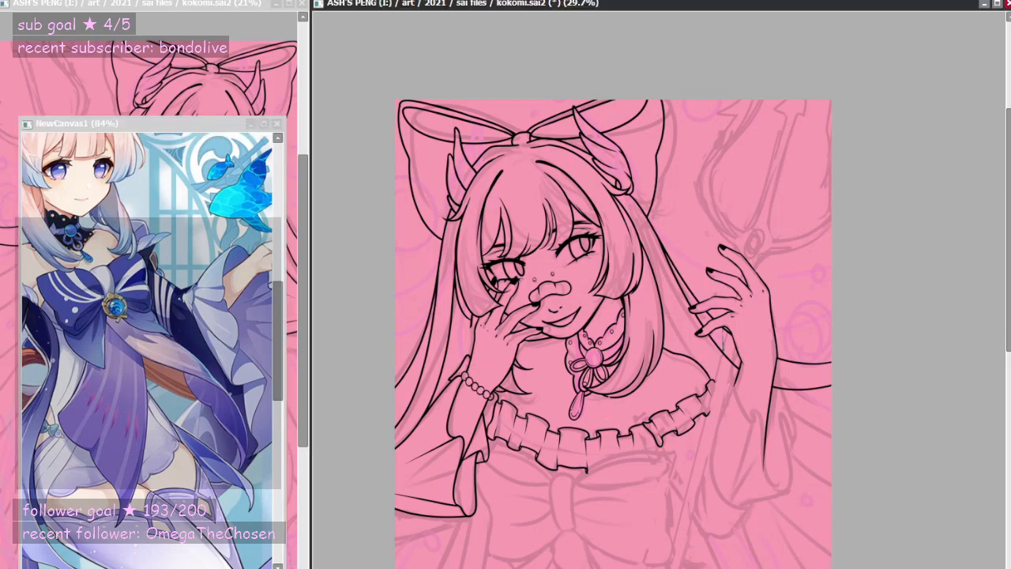
{"action": "scroll", "coordinate": [776, 483], "scroll_direction": "down", "scroll_amount": 5}
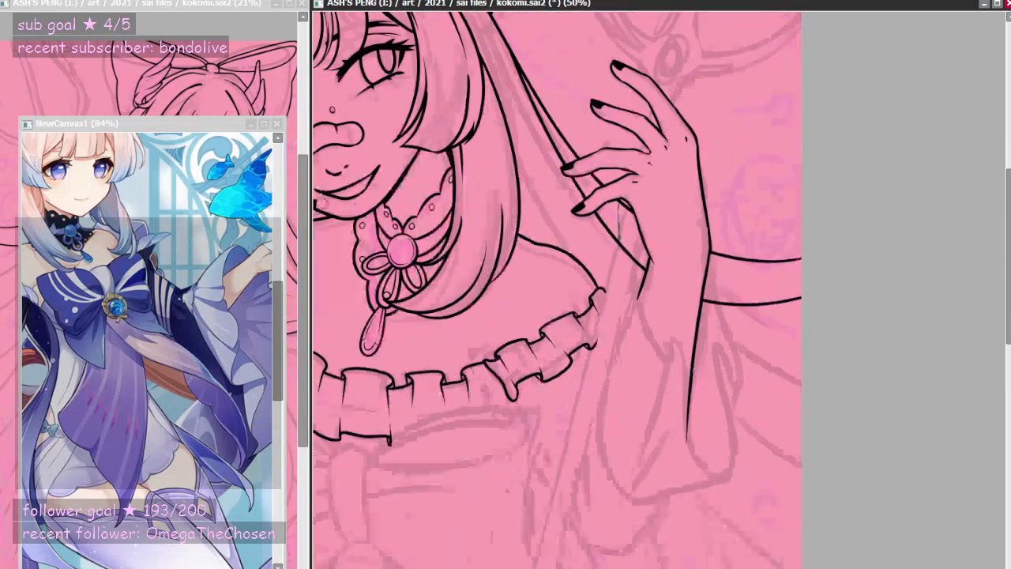
- Ink the open sleeve's edge from under the raised wrist down to a small curled fold beside the forearm
{"action": "scroll", "coordinate": [758, 478], "scroll_direction": "up", "scroll_amount": 5}
{"action": "scroll", "coordinate": [678, 226], "scroll_direction": "up", "scroll_amount": 1}
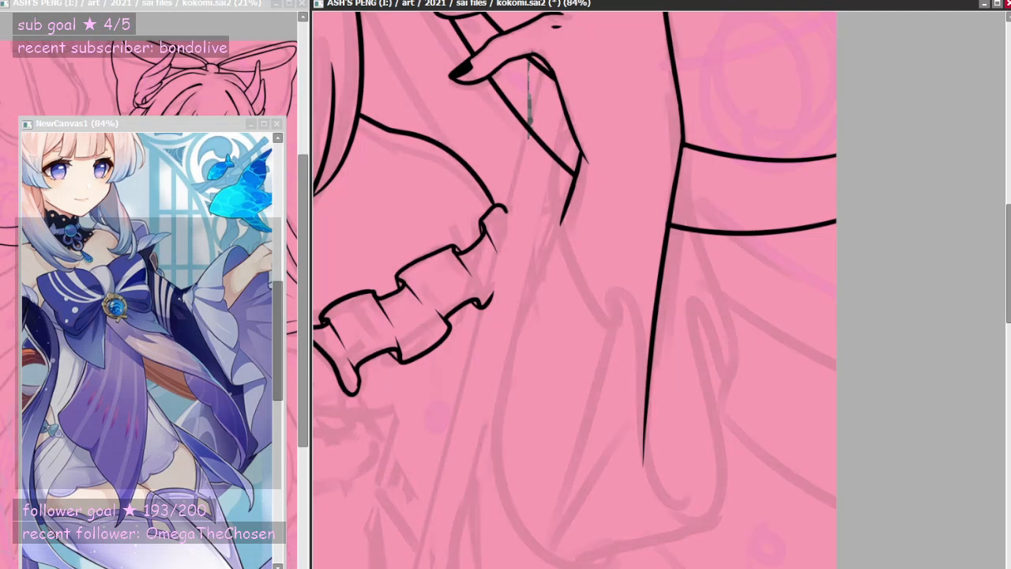
{"action": "scroll", "coordinate": [562, 319], "scroll_direction": "down", "scroll_amount": 1}
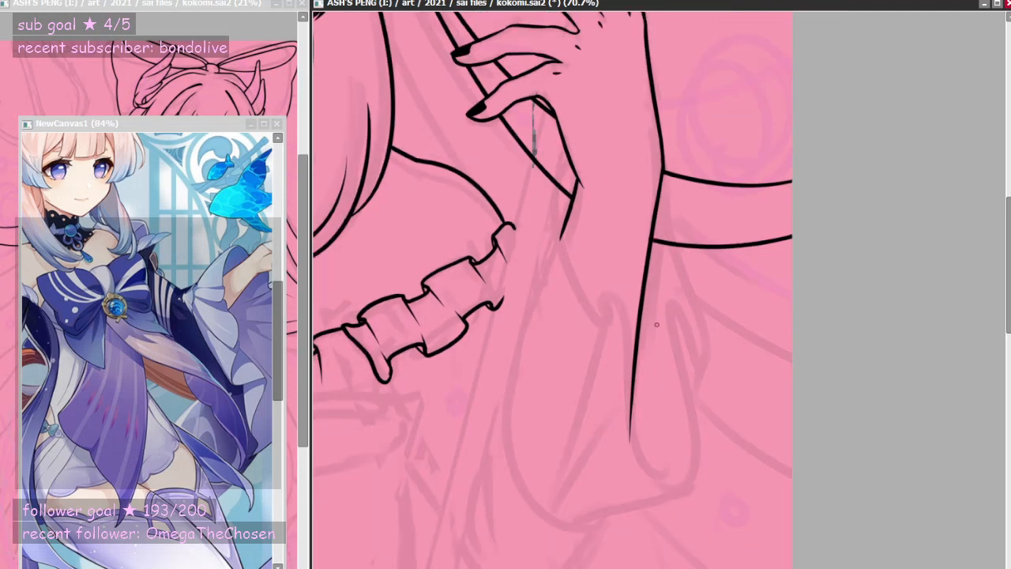
{"action": "scroll", "coordinate": [661, 324], "scroll_direction": "up", "scroll_amount": 1}
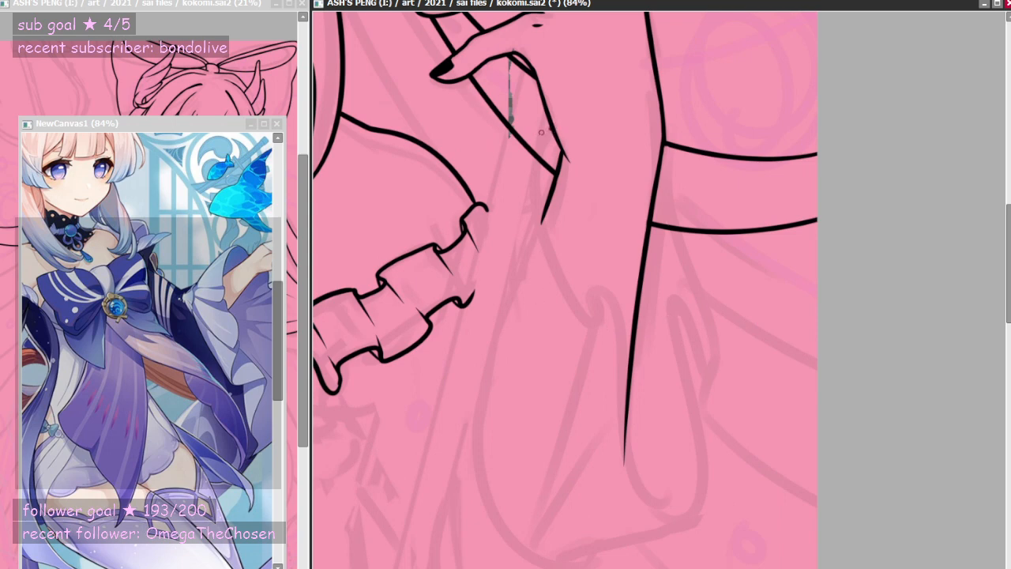
{"action": "left_click_drag", "start_coordinate": [541, 132], "coordinate": [598, 317]}
{"action": "key", "text": "ctrl+z"}
{"action": "mouse_move", "coordinate": [549, 131]}
{"action": "left_mouse_down"}
{"action": "mouse_move", "coordinate": [533, 158]}
{"action": "mouse_move", "coordinate": [598, 317]}
{"action": "left_mouse_up"}
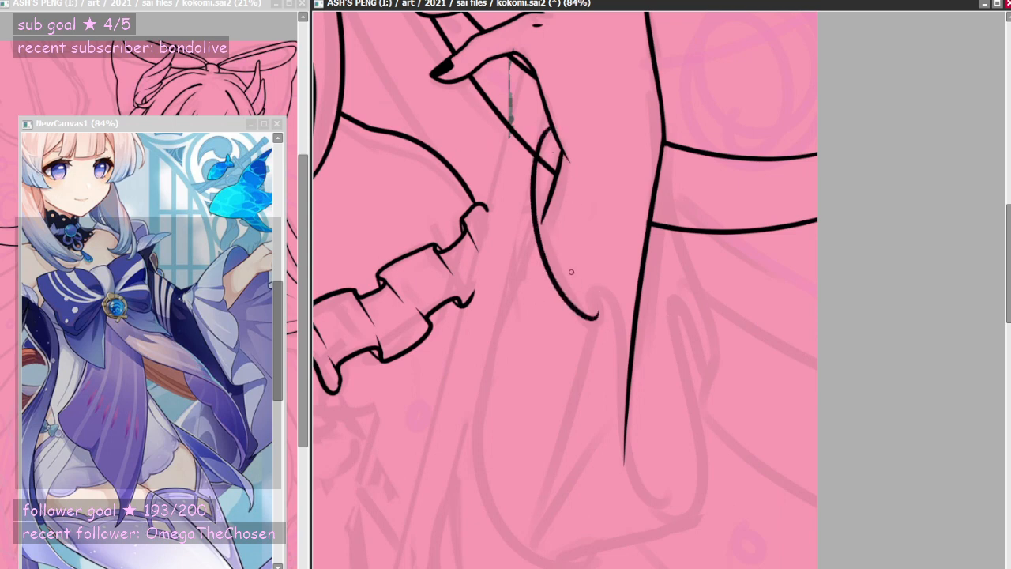
{"action": "key", "text": "ctrl+z"}
{"action": "mouse_move", "coordinate": [552, 125]}
{"action": "left_mouse_down"}
{"action": "mouse_move", "coordinate": [533, 219]}
{"action": "mouse_move", "coordinate": [605, 287]}
{"action": "mouse_move", "coordinate": [632, 413]}
{"action": "mouse_move", "coordinate": [685, 463]}
{"action": "left_mouse_up"}
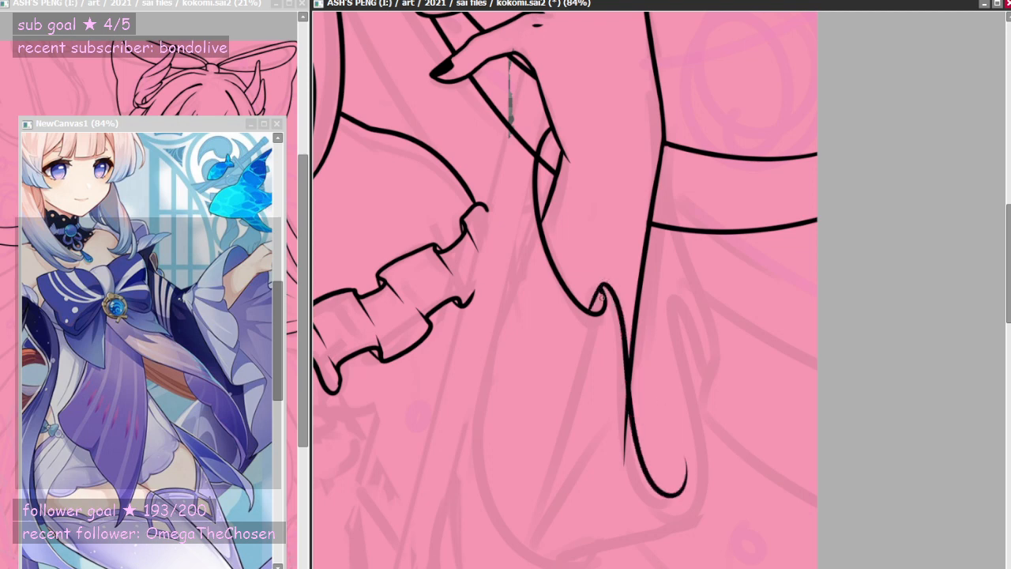
{"action": "mouse_move", "coordinate": [591, 308]}
{"action": "left_mouse_down"}
{"action": "mouse_move", "coordinate": [603, 287]}
{"action": "mouse_move", "coordinate": [592, 313]}
{"action": "left_mouse_up"}
{"action": "key", "text": "ctrl+z"}
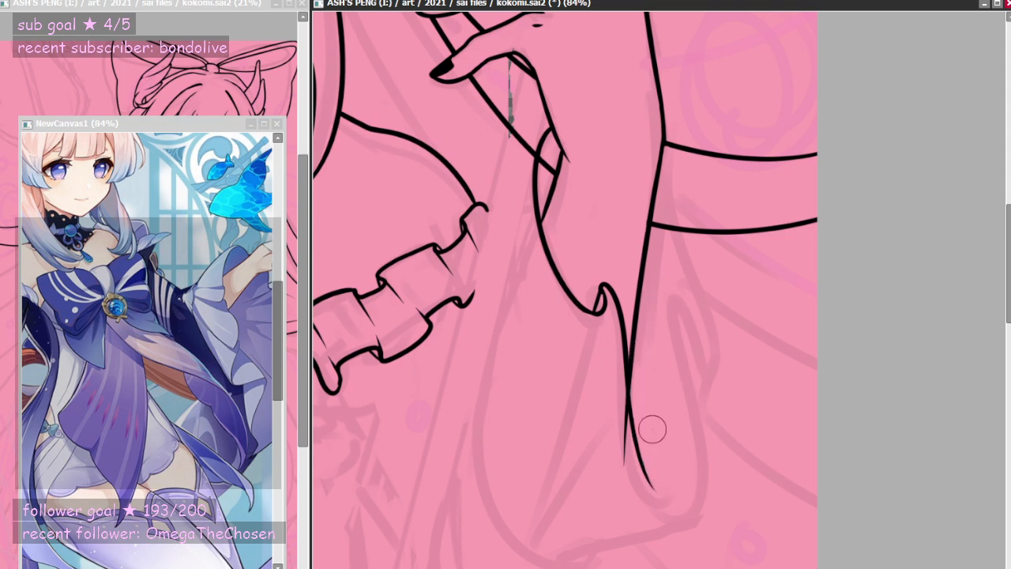
- Redraw the sleeve edge from the curled fold down past the forearm, ending in a small notch and pointed tip
{"action": "key", "text": "ctrl+z"}
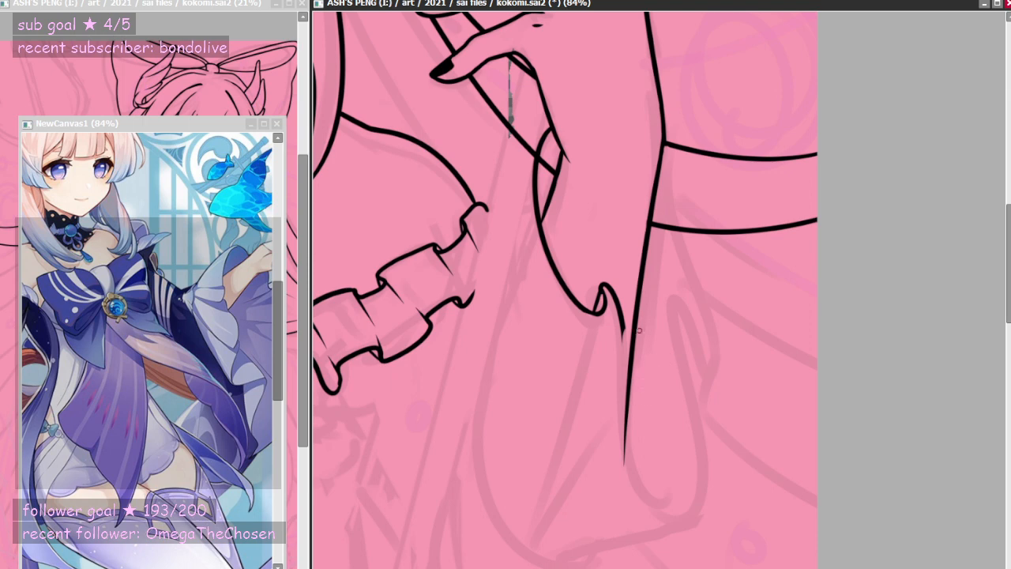
{"action": "left_click_drag", "start_coordinate": [623, 327], "coordinate": [671, 474]}
{"action": "key", "text": "ctrl+z"}
{"action": "left_click_drag", "start_coordinate": [622, 327], "coordinate": [689, 466]}
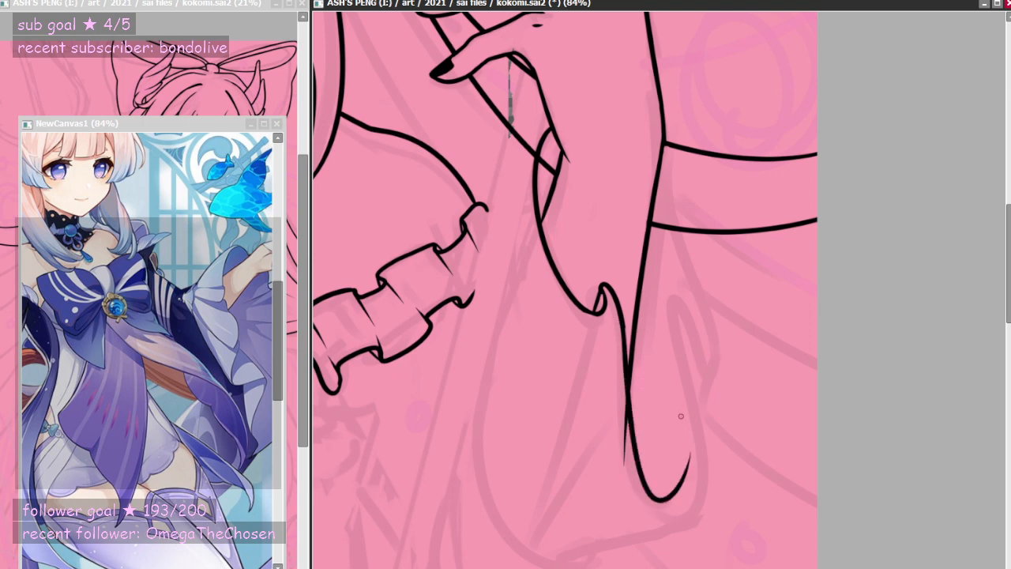
{"action": "key", "text": "ctrl+z"}
{"action": "left_click_drag", "start_coordinate": [622, 328], "coordinate": [709, 464]}
{"action": "key", "text": "ctrl+z"}
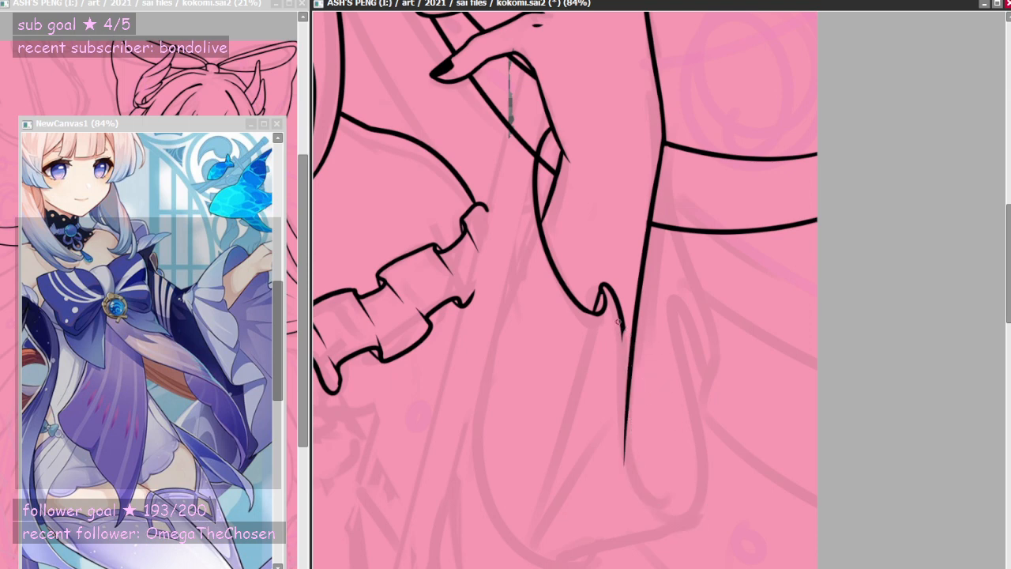
{"action": "mouse_move", "coordinate": [620, 324]}
{"action": "left_mouse_down"}
{"action": "mouse_move", "coordinate": [668, 499]}
{"action": "mouse_move", "coordinate": [705, 471]}
{"action": "mouse_move", "coordinate": [687, 422]}
{"action": "mouse_move", "coordinate": [679, 284]}
{"action": "left_mouse_up"}
{"action": "key", "text": "ctrl+z"}
{"action": "key", "text": "ctrl+z"}
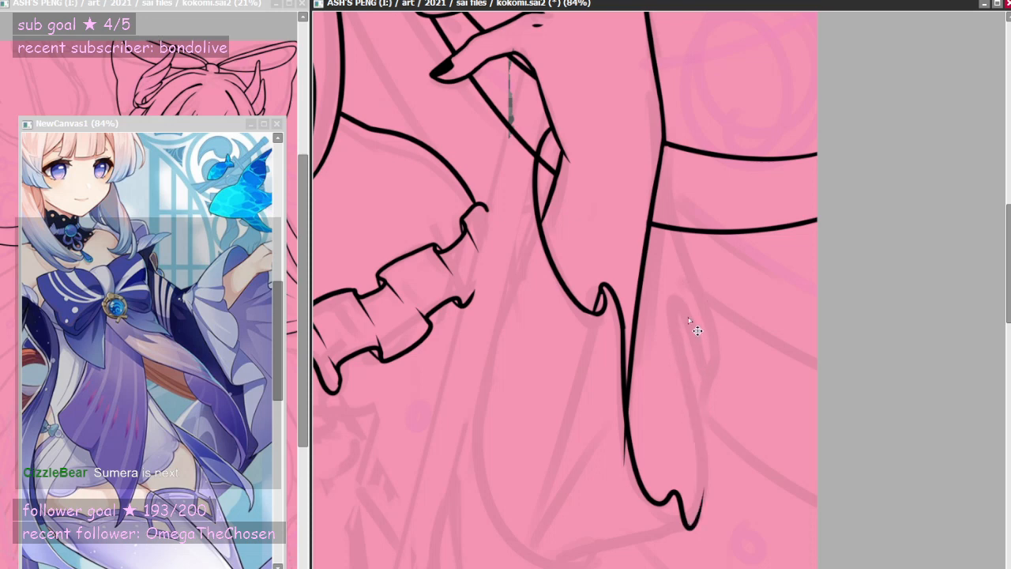
- Ink the hooked fold line running down to the sleeve's lower tip and clean up the line near the hem
{"action": "mouse_move", "coordinate": [685, 308]}
{"action": "left_mouse_down"}
{"action": "mouse_move", "coordinate": [670, 349]}
{"action": "mouse_move", "coordinate": [691, 513]}
{"action": "left_mouse_up"}
{"action": "key", "text": "ctrl+z"}
{"action": "left_click_drag", "start_coordinate": [684, 307], "coordinate": [683, 537]}
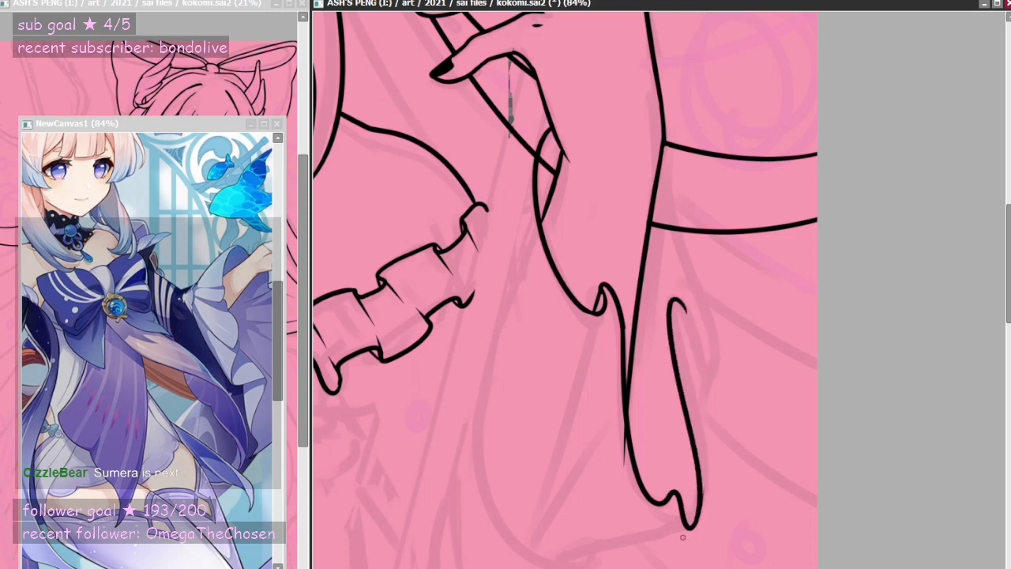
{"action": "key", "text": "ctrl+z"}
{"action": "mouse_move", "coordinate": [681, 307]}
{"action": "left_mouse_down"}
{"action": "mouse_move", "coordinate": [698, 481]}
{"action": "mouse_move", "coordinate": [688, 524]}
{"action": "left_mouse_up"}
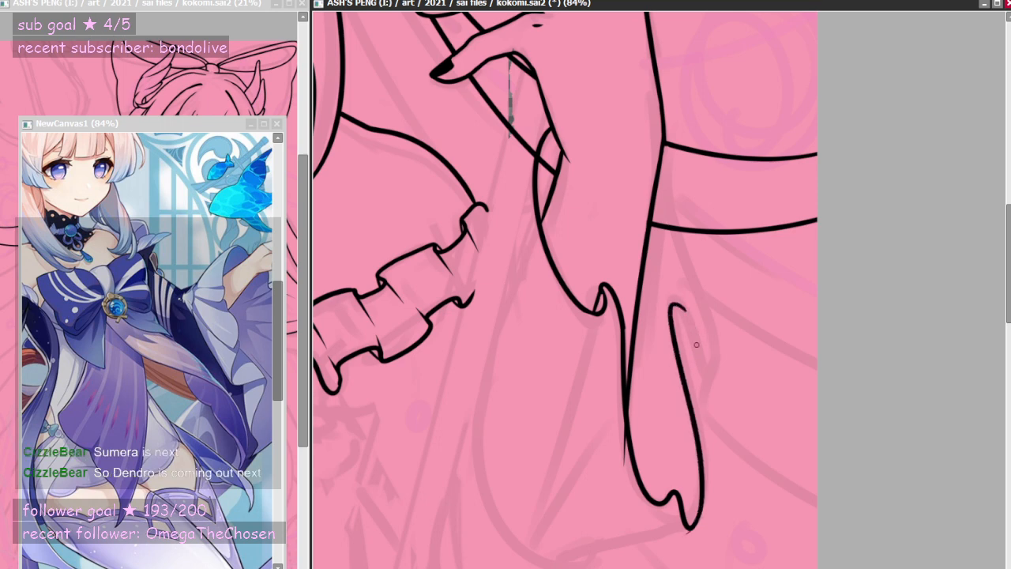
{"action": "key", "text": "ctrl+z"}
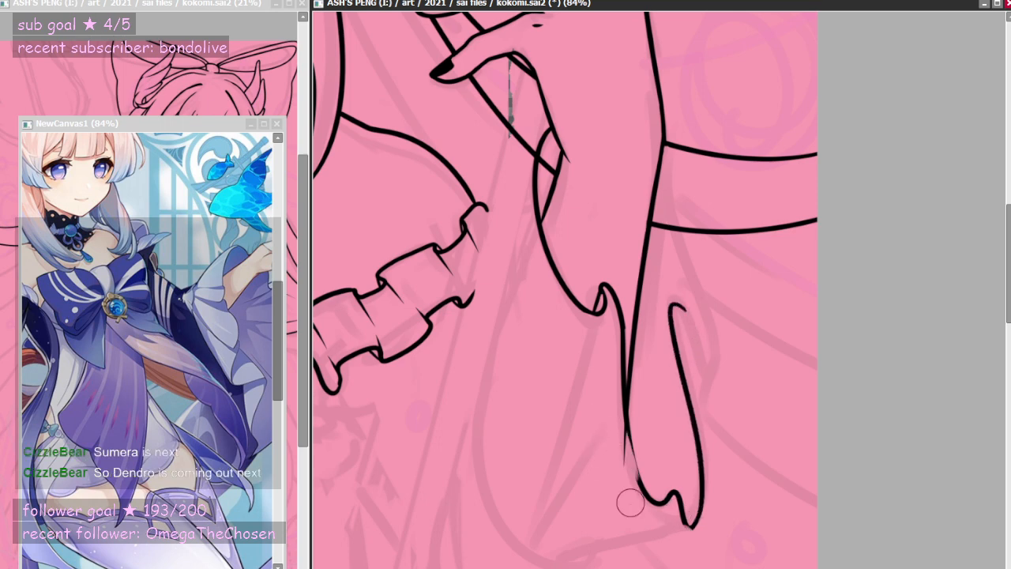
{"action": "key", "text": "ctrl+z"}
- Ink the sleeve's outer edge from the wrist down into a rounded fold that joins the hooked line
{"action": "left_click_drag", "start_coordinate": [684, 311], "coordinate": [672, 215]}
{"action": "key", "text": "ctrl+z"}
{"action": "mouse_move", "coordinate": [657, 173]}
{"action": "left_mouse_down"}
{"action": "mouse_move", "coordinate": [711, 322]}
{"action": "mouse_move", "coordinate": [700, 378]}
{"action": "mouse_move", "coordinate": [677, 237]}
{"action": "mouse_move", "coordinate": [713, 363]}
{"action": "mouse_move", "coordinate": [688, 344]}
{"action": "mouse_move", "coordinate": [676, 306]}
{"action": "mouse_move", "coordinate": [711, 345]}
{"action": "mouse_move", "coordinate": [659, 169]}
{"action": "left_mouse_up"}
{"action": "key", "text": "ctrl+z"}
{"action": "key", "text": "ctrl+z"}
{"action": "key", "text": "ctrl+z"}
{"action": "mouse_move", "coordinate": [671, 308]}
{"action": "left_mouse_down"}
{"action": "mouse_move", "coordinate": [684, 241]}
{"action": "mouse_move", "coordinate": [647, 142]}
{"action": "left_mouse_up"}
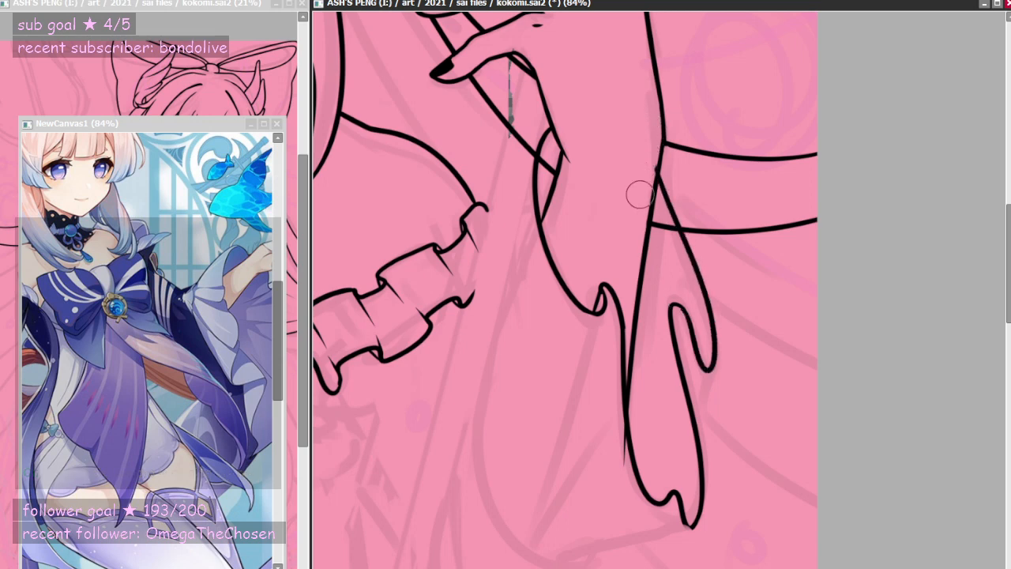
- Ink the slanted inner hem line running inward from the notch at the sleeve's lower end
{"action": "scroll", "coordinate": [660, 222], "scroll_direction": "down", "scroll_amount": 8}
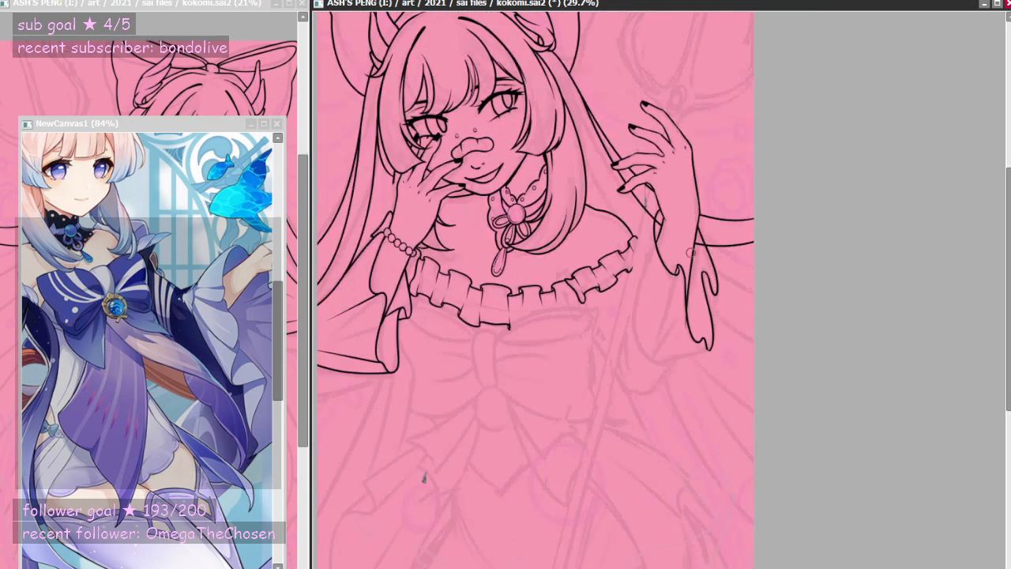
{"action": "scroll", "coordinate": [486, 419], "scroll_direction": "up", "scroll_amount": 2}
{"action": "scroll", "coordinate": [397, 284], "scroll_direction": "up", "scroll_amount": 5}
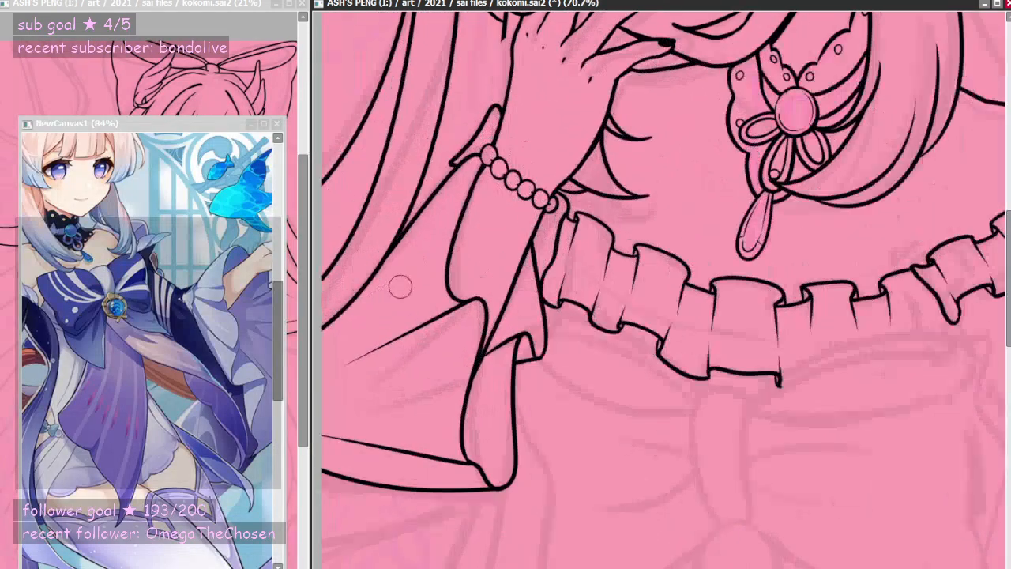
{"action": "scroll", "coordinate": [421, 370], "scroll_direction": "down", "scroll_amount": 4}
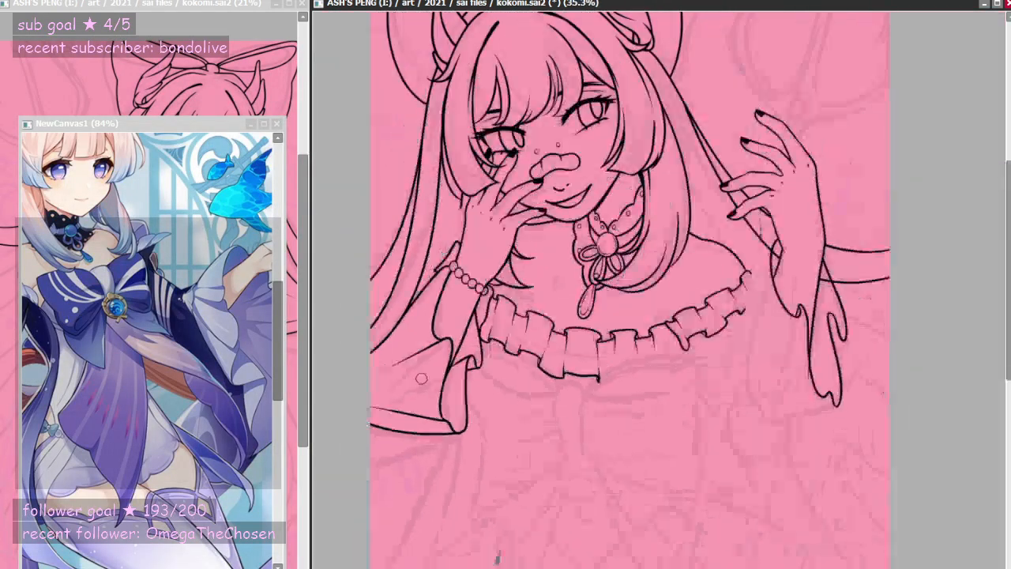
{"action": "scroll", "coordinate": [790, 327], "scroll_direction": "up", "scroll_amount": 3}
{"action": "scroll", "coordinate": [746, 327], "scroll_direction": "up", "scroll_amount": 2}
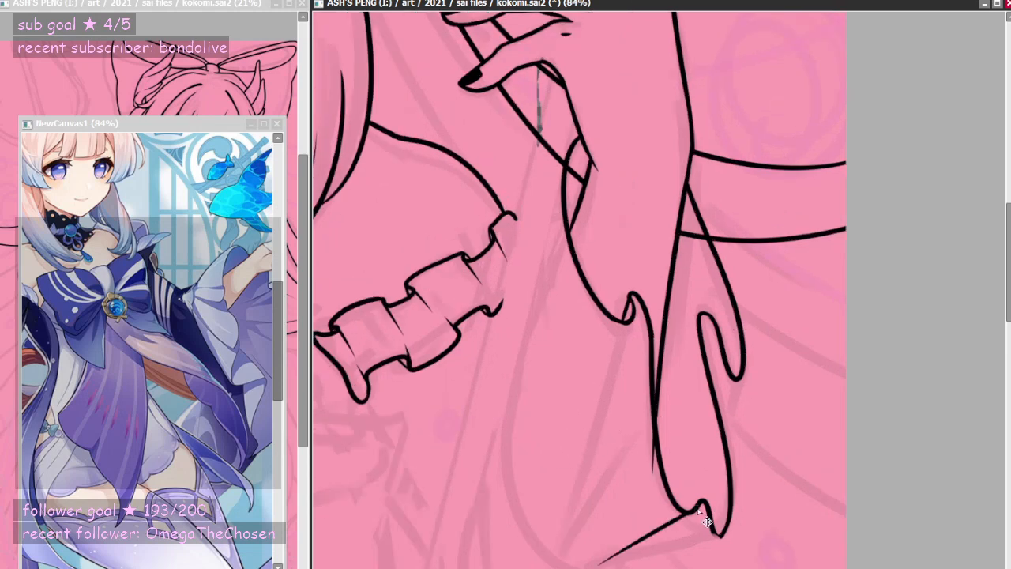
{"action": "left_click_drag", "start_coordinate": [688, 512], "coordinate": [589, 559]}
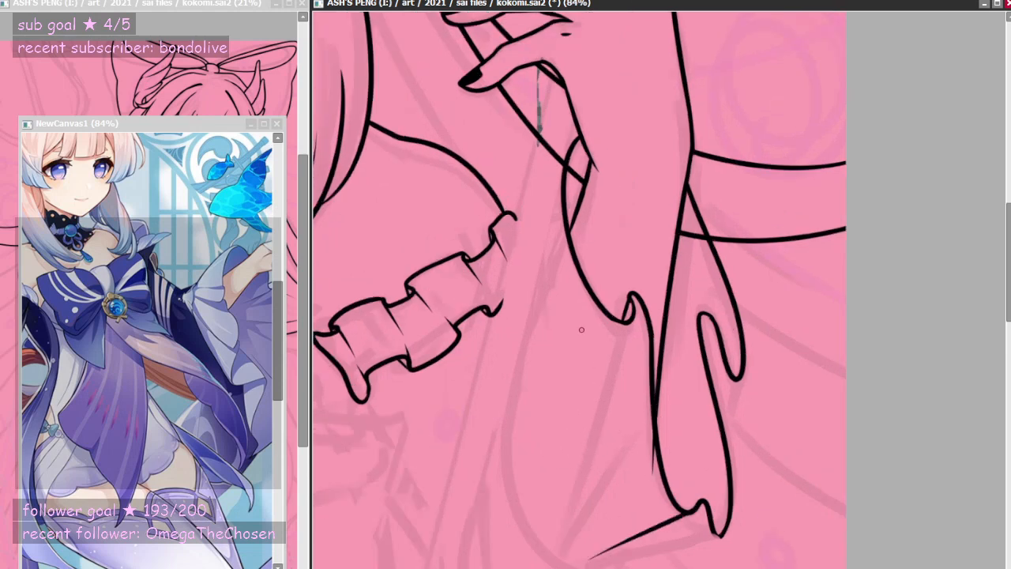
- Ink two long tapering sleeve lines, one falling from the curled fold and one from the wrist
{"action": "left_click_drag", "start_coordinate": [635, 311], "coordinate": [582, 491]}
{"action": "key", "text": "ctrl+z"}
{"action": "left_click_drag", "start_coordinate": [633, 309], "coordinate": [581, 500]}
{"action": "left_click_drag", "start_coordinate": [578, 135], "coordinate": [518, 447]}
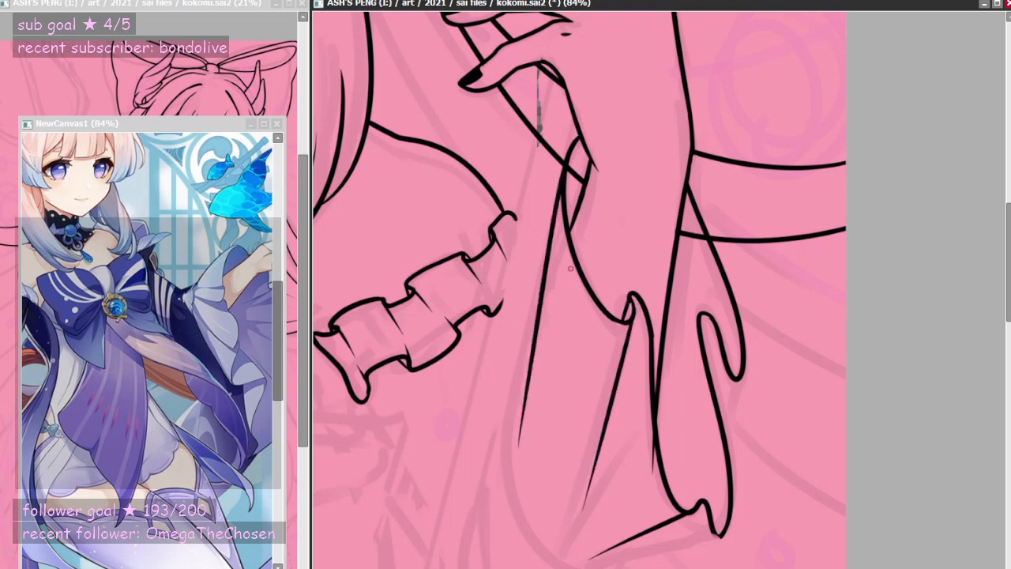
{"action": "key", "text": "ctrl+z"}
{"action": "mouse_move", "coordinate": [576, 142]}
{"action": "left_mouse_down"}
{"action": "mouse_move", "coordinate": [527, 289]}
{"action": "mouse_move", "coordinate": [491, 499]}
{"action": "left_mouse_up"}
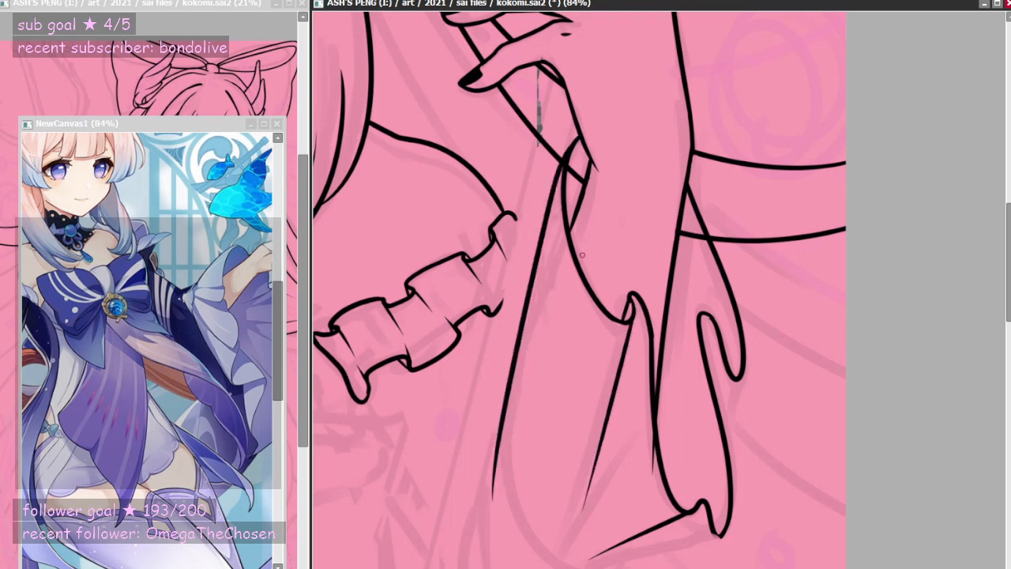
- Ink the sleeve's lower hem edge from its tip and close the outer rounded fold with a short line
{"action": "left_click_drag", "start_coordinate": [720, 538], "coordinate": [641, 567]}
{"action": "key", "text": "ctrl+z"}
{"action": "left_click_drag", "start_coordinate": [717, 540], "coordinate": [630, 568]}
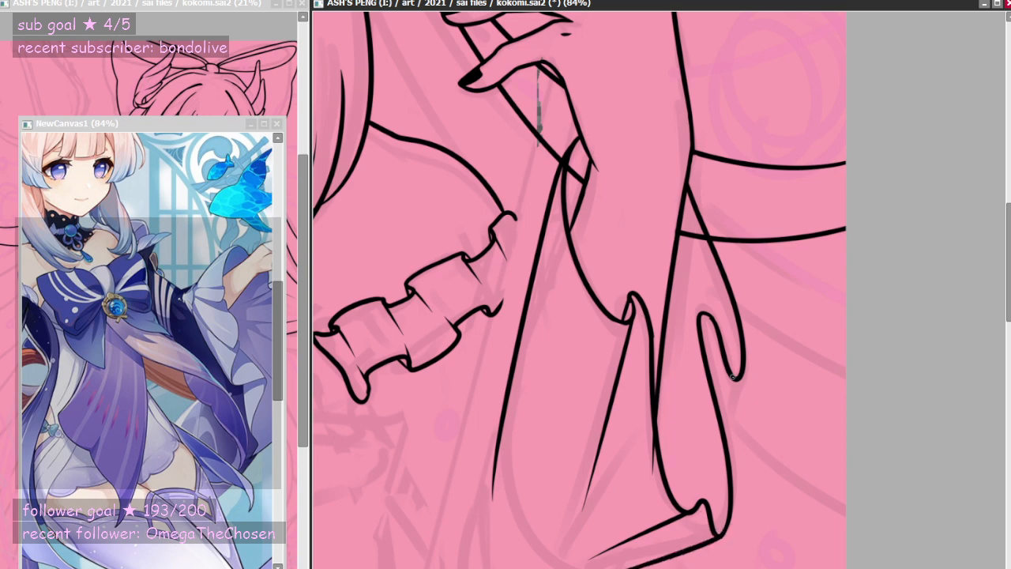
{"action": "left_click_drag", "start_coordinate": [742, 371], "coordinate": [707, 395]}
- Rework the short sleeve line that meets the pearl bracelet on the hand raised to the face
{"action": "scroll", "coordinate": [827, 331], "scroll_direction": "down", "scroll_amount": 4}
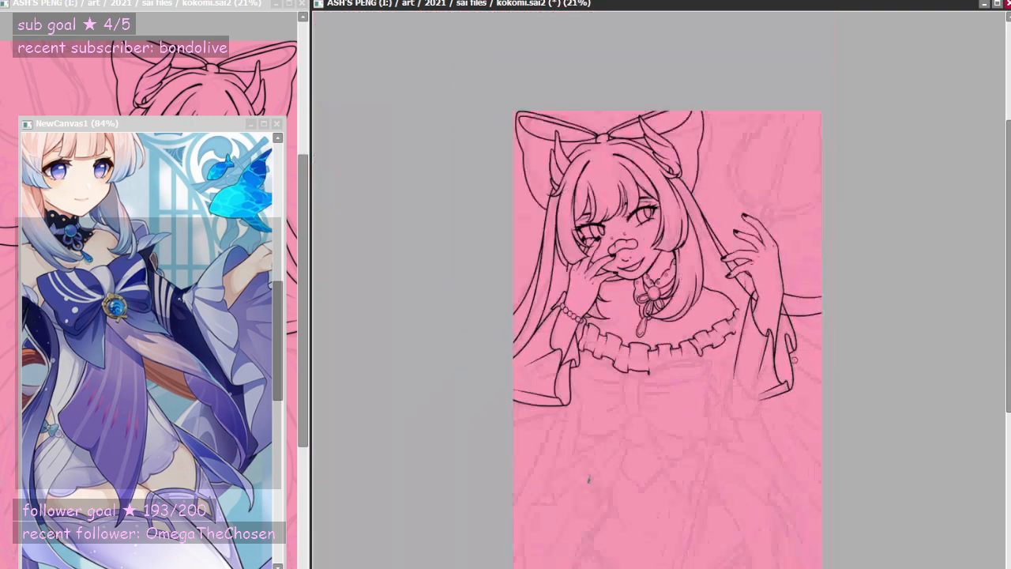
{"action": "scroll", "coordinate": [750, 347], "scroll_direction": "up", "scroll_amount": 1}
{"action": "scroll", "coordinate": [725, 367], "scroll_direction": "up", "scroll_amount": 1}
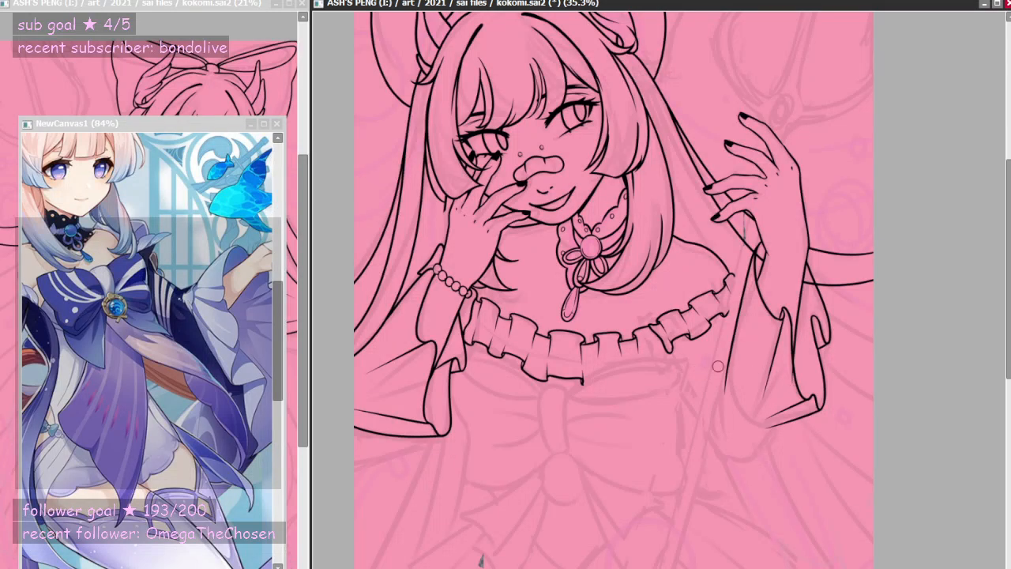
{"action": "scroll", "coordinate": [403, 312], "scroll_direction": "up", "scroll_amount": 3}
{"action": "scroll", "coordinate": [407, 289], "scroll_direction": "down", "scroll_amount": 3}
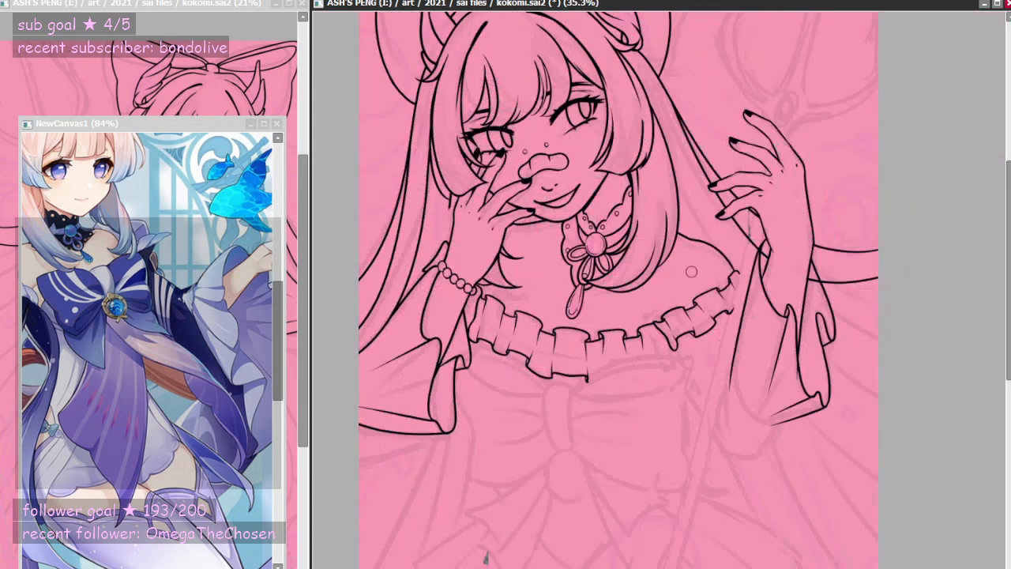
{"action": "scroll", "coordinate": [458, 259], "scroll_direction": "up", "scroll_amount": 3}
{"action": "scroll", "coordinate": [455, 257], "scroll_direction": "up", "scroll_amount": 4}
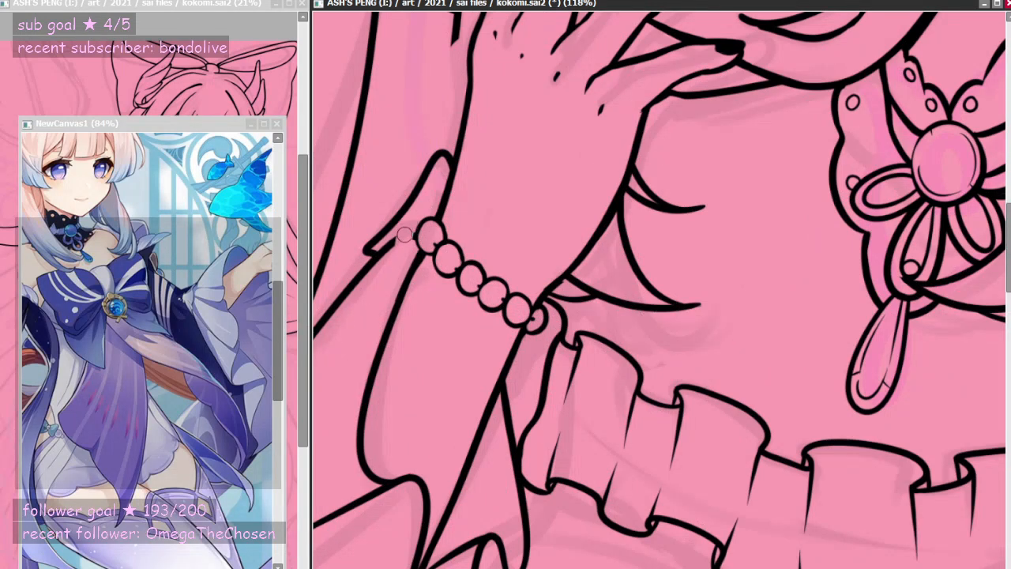
{"action": "key", "text": "ctrl+z"}
{"action": "mouse_move", "coordinate": [426, 223]}
{"action": "left_mouse_down"}
{"action": "mouse_move", "coordinate": [373, 264]}
{"action": "mouse_move", "coordinate": [379, 258]}
{"action": "left_mouse_up"}
{"action": "key", "text": "ctrl+z"}
{"action": "key", "text": "ctrl+z"}
{"action": "left_click_drag", "start_coordinate": [405, 255], "coordinate": [367, 385]}
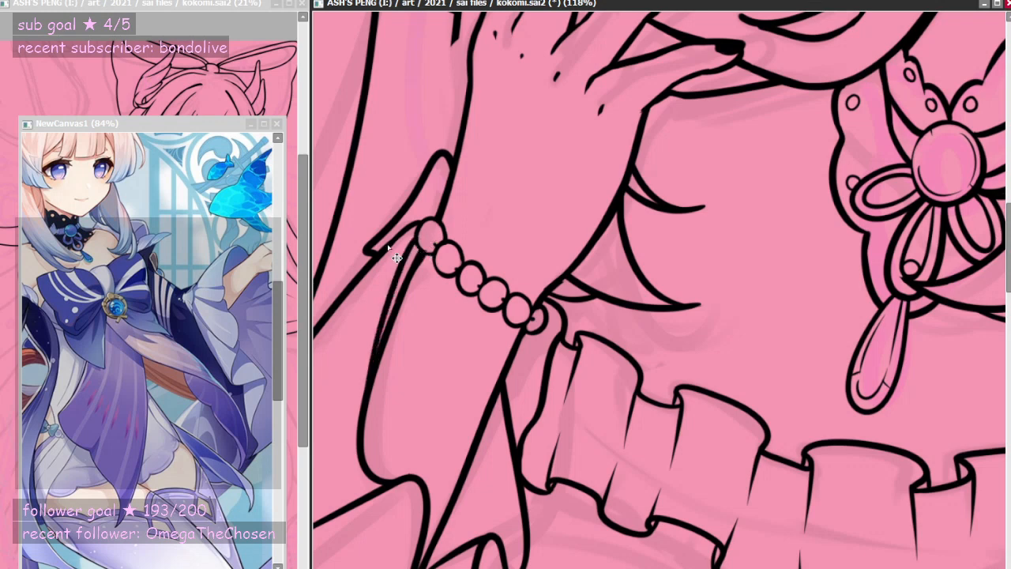
{"action": "key", "text": "ctrl+z"}
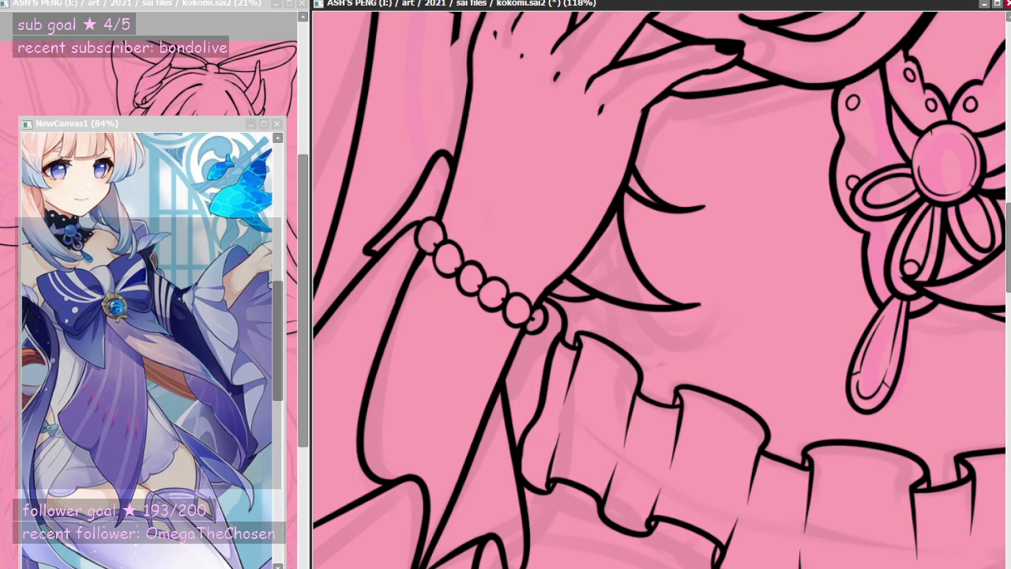
- Compare the newly inked sleeve with the one on the bracelet arm, up close and on the full figure
{"action": "scroll", "coordinate": [575, 282], "scroll_direction": "down", "scroll_amount": 9}
{"action": "scroll", "coordinate": [825, 282], "scroll_direction": "up", "scroll_amount": 3}
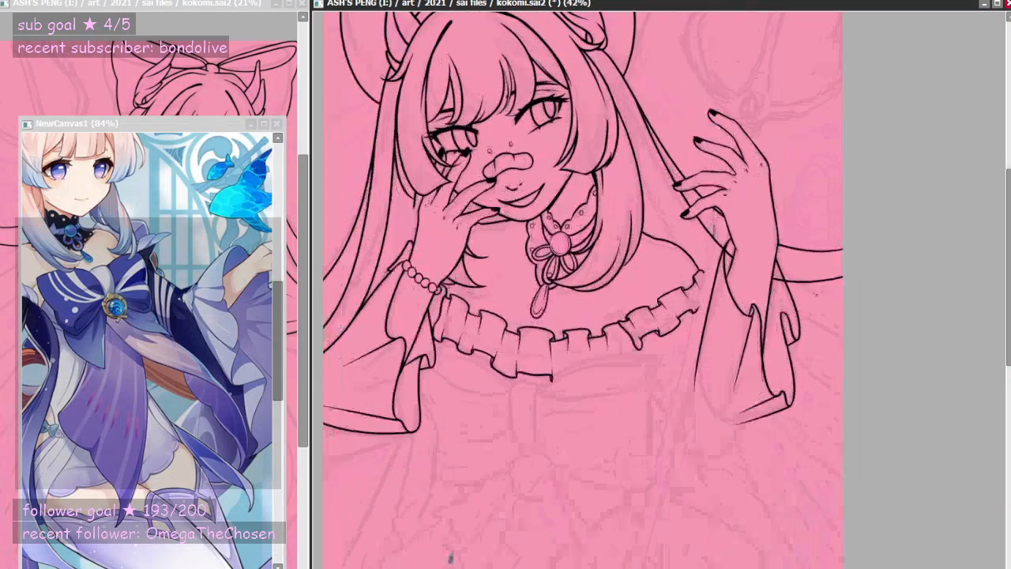
{"action": "scroll", "coordinate": [827, 380], "scroll_direction": "up", "scroll_amount": 3}
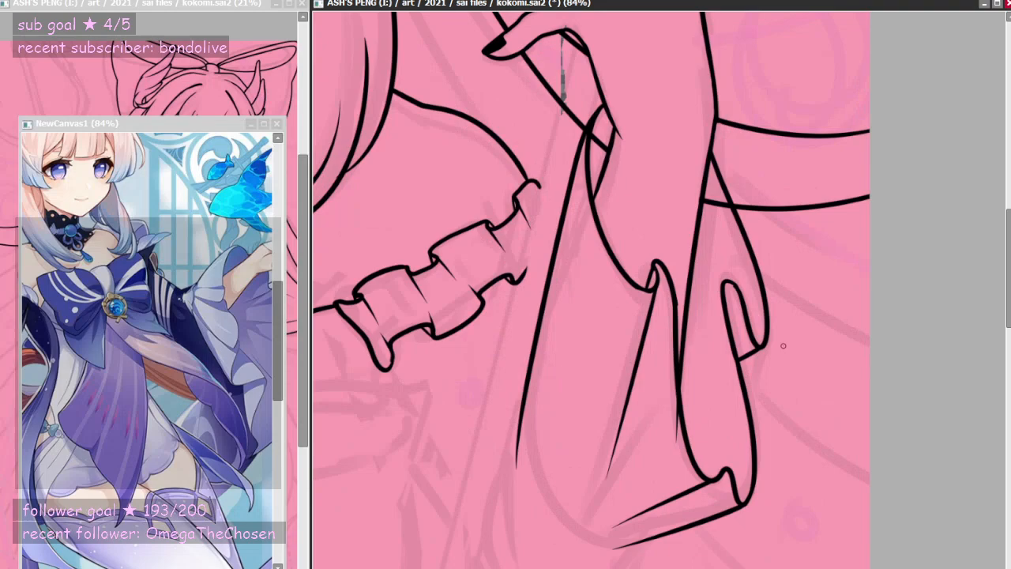
{"action": "scroll", "coordinate": [792, 349], "scroll_direction": "down", "scroll_amount": 2}
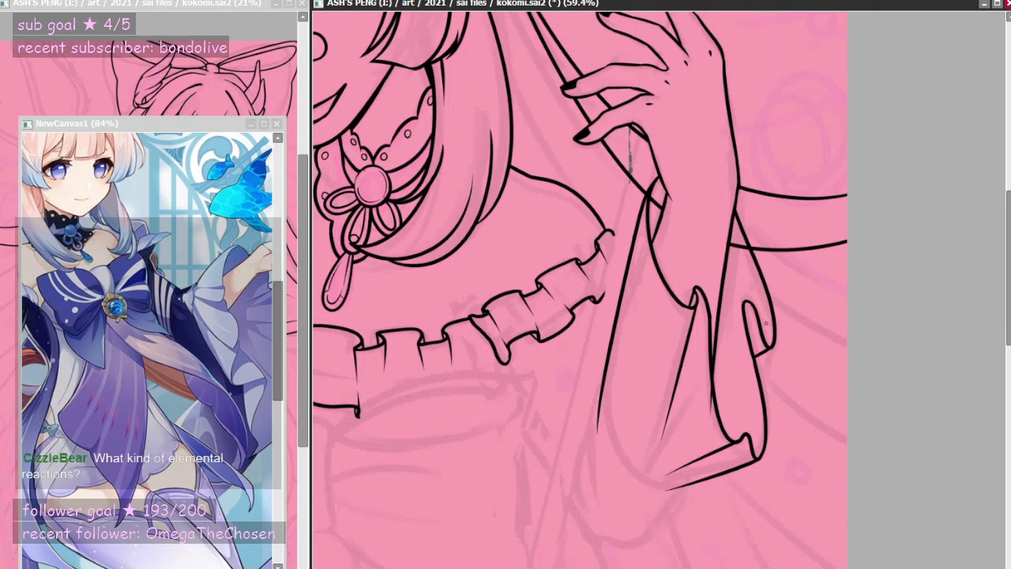
{"action": "scroll", "coordinate": [782, 332], "scroll_direction": "down", "scroll_amount": 6}
{"action": "scroll", "coordinate": [527, 284], "scroll_direction": "up", "scroll_amount": 6}
{"action": "scroll", "coordinate": [622, 289], "scroll_direction": "down", "scroll_amount": 3}
{"action": "scroll", "coordinate": [679, 366], "scroll_direction": "up", "scroll_amount": 4}
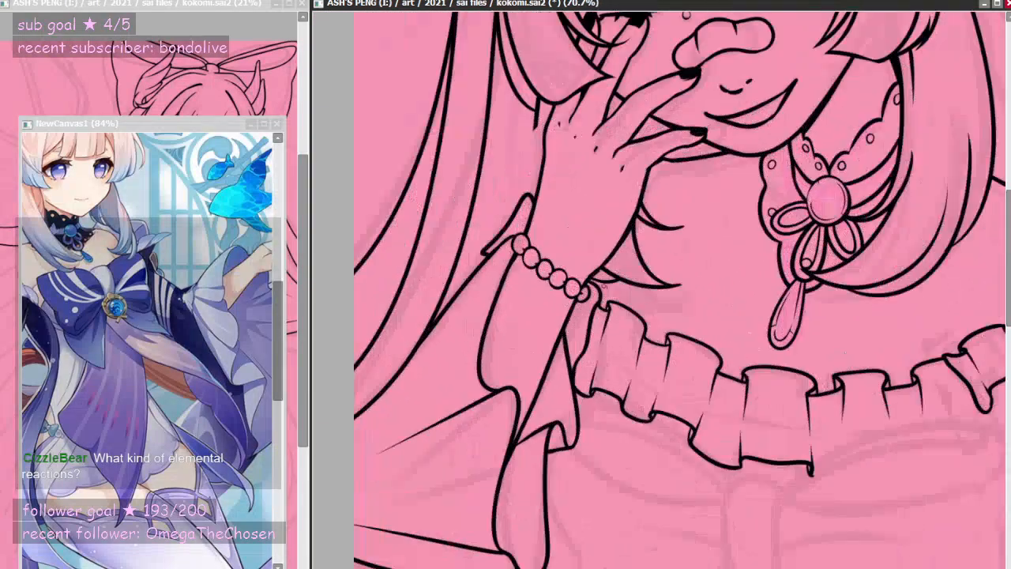
- Try to redraw the short cuff line between the sleeve's pointed corner and the first bracelet pearl
{"action": "scroll", "coordinate": [592, 293], "scroll_direction": "up", "scroll_amount": 1}
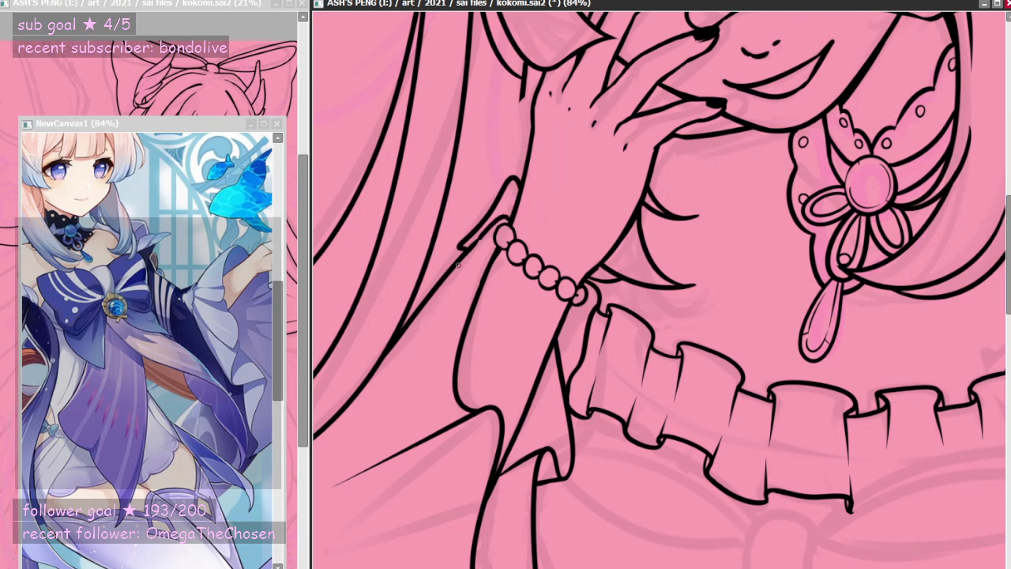
{"action": "left_click_drag", "start_coordinate": [458, 266], "coordinate": [456, 268]}
{"action": "key", "text": "ctrl+z"}
{"action": "left_click_drag", "start_coordinate": [509, 217], "coordinate": [461, 259]}
{"action": "key", "text": "ctrl+z"}
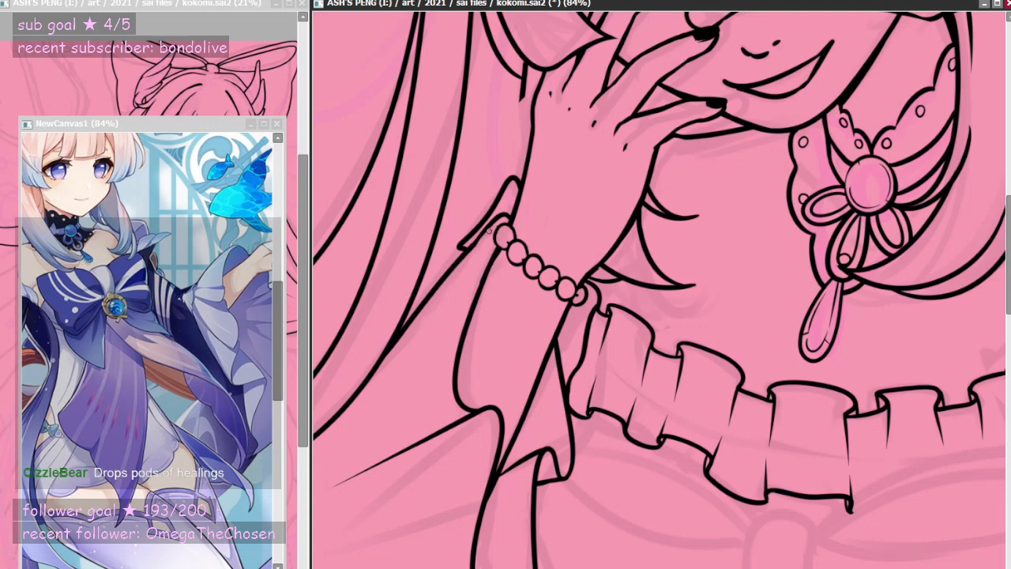
{"action": "left_click_drag", "start_coordinate": [464, 254], "coordinate": [505, 210]}
{"action": "key", "text": "ctrl+z"}
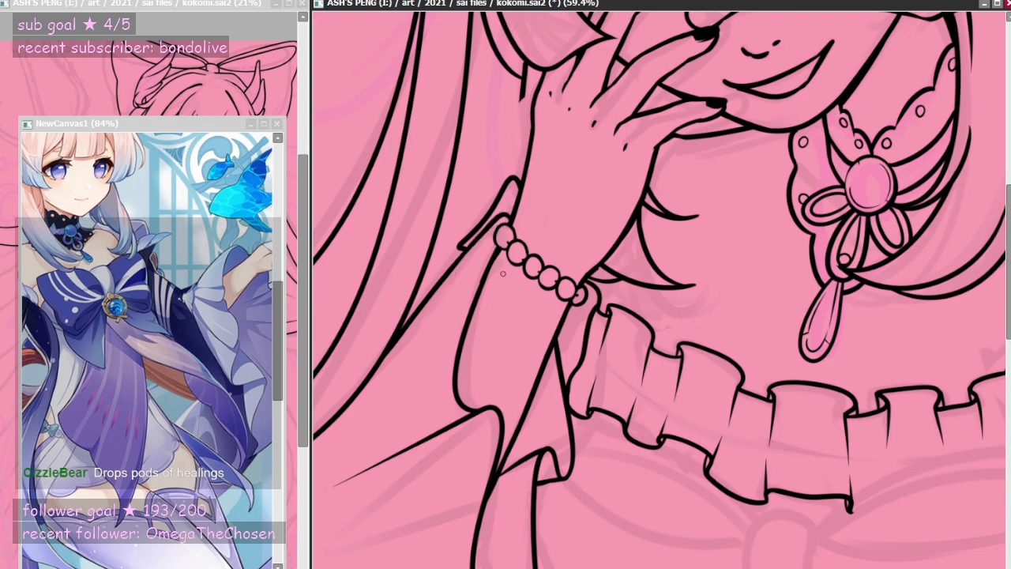
- Ink a tapered crease running down from the small outer fold of the open-hand sleeve
{"action": "scroll", "coordinate": [478, 260], "scroll_direction": "down", "scroll_amount": 5}
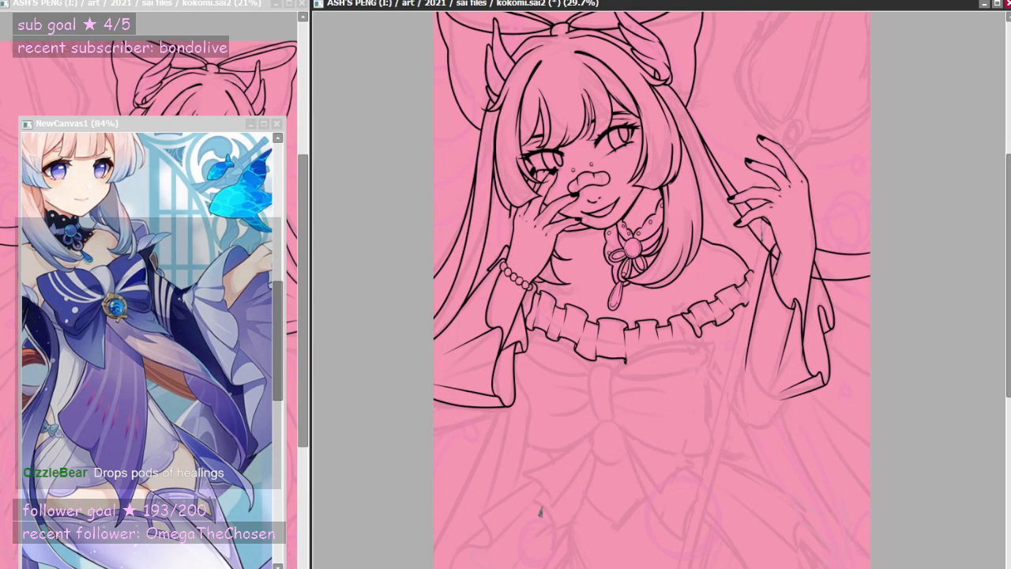
{"action": "scroll", "coordinate": [747, 345], "scroll_direction": "up", "scroll_amount": 5}
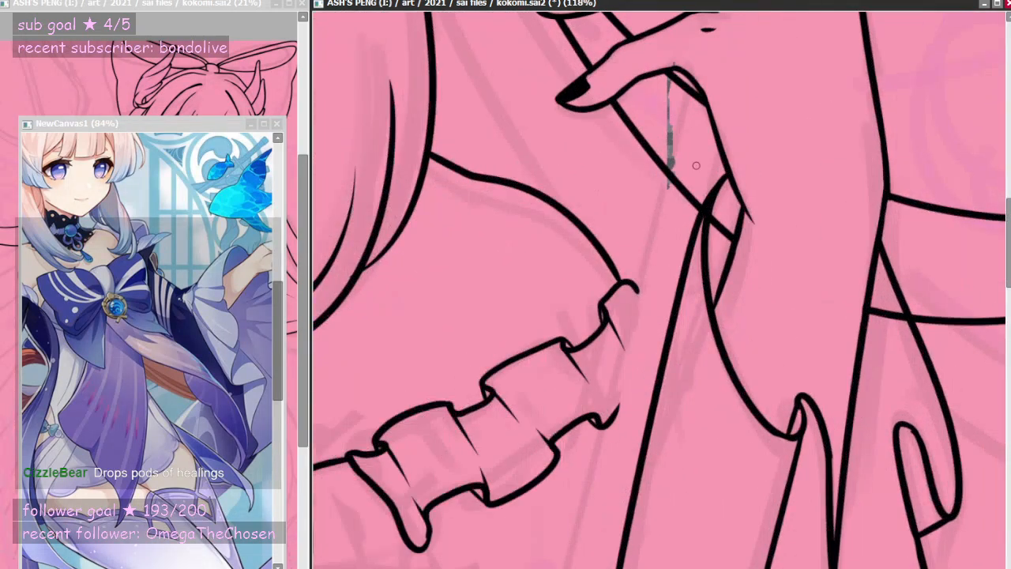
{"action": "scroll", "coordinate": [734, 145], "scroll_direction": "down", "scroll_amount": 5}
{"action": "scroll", "coordinate": [734, 144], "scroll_direction": "up", "scroll_amount": 2}
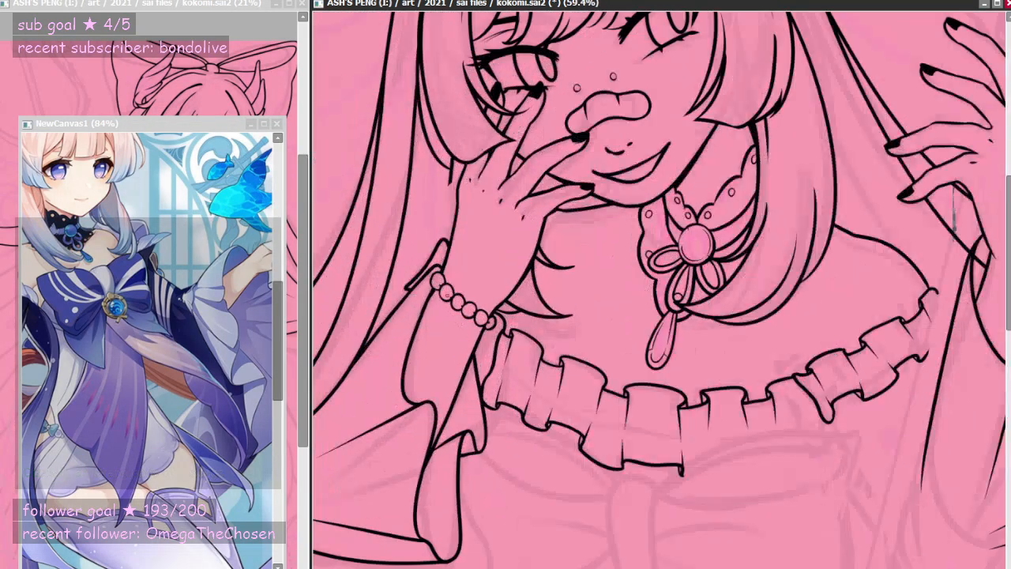
{"action": "scroll", "coordinate": [432, 323], "scroll_direction": "down", "scroll_amount": 2}
{"action": "scroll", "coordinate": [780, 325], "scroll_direction": "up", "scroll_amount": 4}
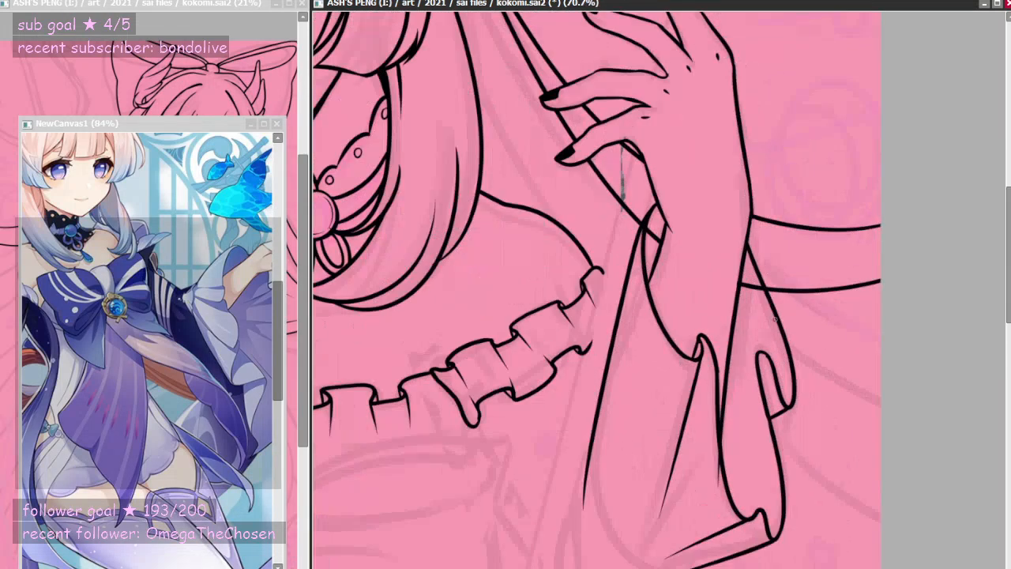
{"action": "left_click_drag", "start_coordinate": [742, 369], "coordinate": [691, 542]}
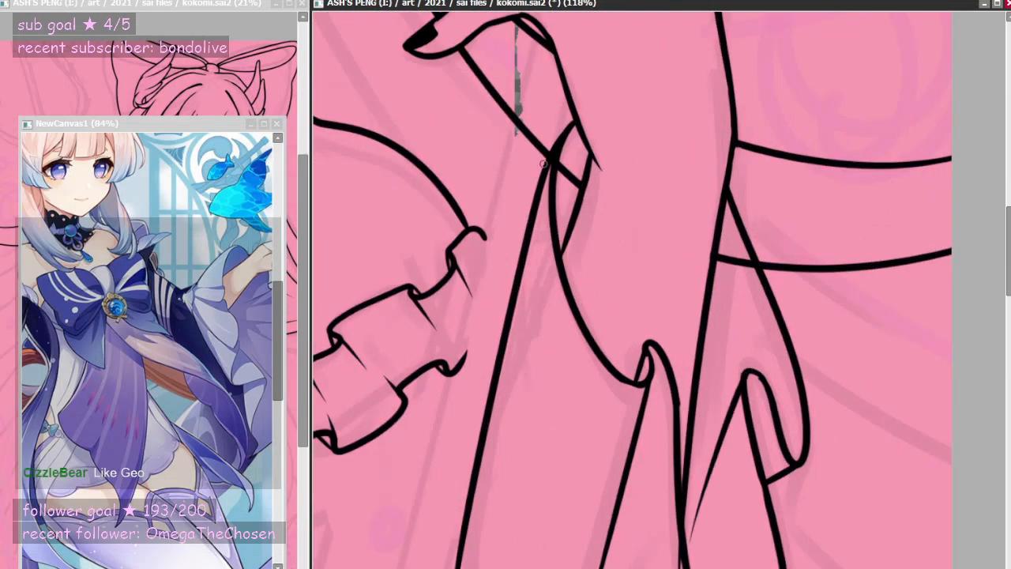
- Erase the upper stretch of the inner sleeve line where it crosses the cuff beside the wrist
{"action": "key", "text": "e"}
{"action": "left_click_drag", "start_coordinate": [568, 156], "coordinate": [563, 168]}
{"action": "key", "text": "ctrl+z"}
{"action": "mouse_move", "coordinate": [544, 225]}
{"action": "left_mouse_down"}
{"action": "mouse_move", "coordinate": [560, 156]}
{"action": "mouse_move", "coordinate": [583, 126]}
{"action": "mouse_move", "coordinate": [533, 233]}
{"action": "mouse_move", "coordinate": [533, 278]}
{"action": "left_mouse_up"}
{"action": "key", "text": "ctrl+z"}
{"action": "key", "text": "ctrl+z"}
{"action": "mouse_move", "coordinate": [555, 172]}
{"action": "left_mouse_down"}
{"action": "mouse_move", "coordinate": [552, 229]}
{"action": "mouse_move", "coordinate": [563, 169]}
{"action": "mouse_move", "coordinate": [585, 132]}
{"action": "mouse_move", "coordinate": [559, 280]}
{"action": "left_mouse_up"}
- Redraw the sleeve opening's inner edge as a slim curve from the wrist down into the existing line
{"action": "key", "text": "n"}
{"action": "key", "text": "ctrl+z"}
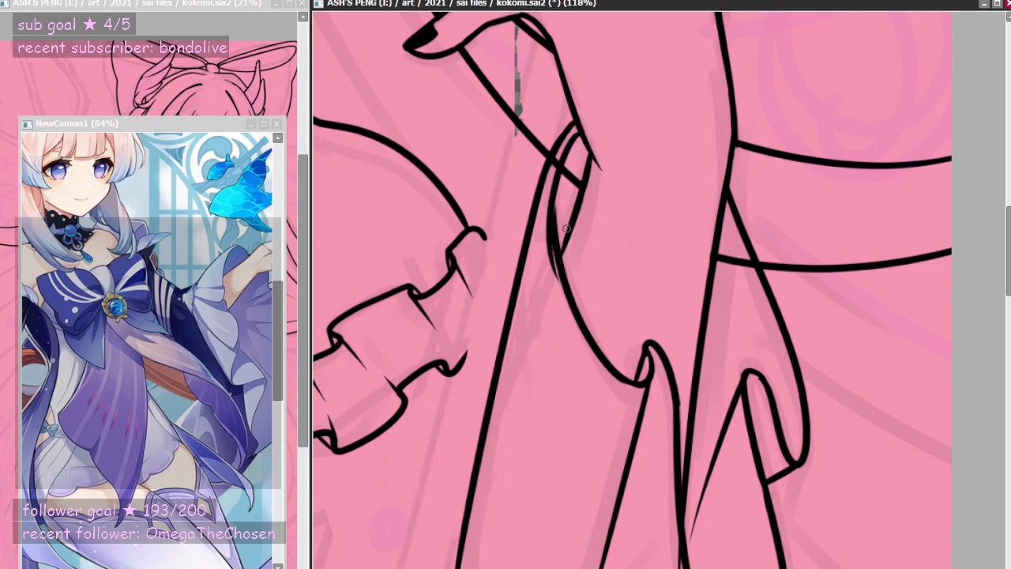
{"action": "key", "text": "ctrl+z"}
{"action": "mouse_move", "coordinate": [583, 131]}
{"action": "left_mouse_down"}
{"action": "mouse_move", "coordinate": [563, 158]}
{"action": "mouse_move", "coordinate": [574, 277]}
{"action": "left_mouse_up"}
{"action": "key", "text": "ctrl+z"}
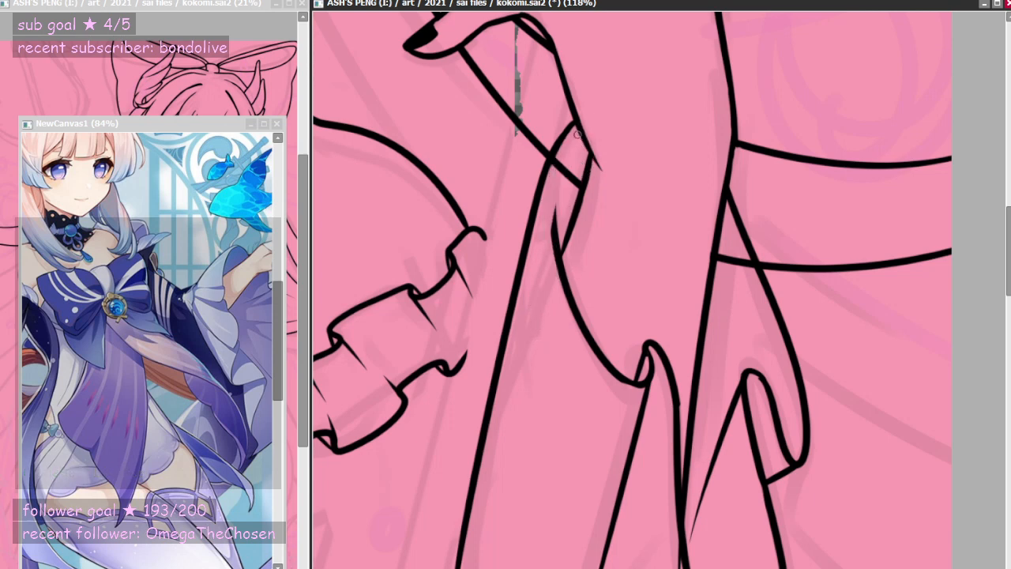
{"action": "left_click_drag", "start_coordinate": [582, 132], "coordinate": [557, 277]}
{"action": "key", "text": "ctrl+z"}
{"action": "left_click_drag", "start_coordinate": [578, 133], "coordinate": [563, 262]}
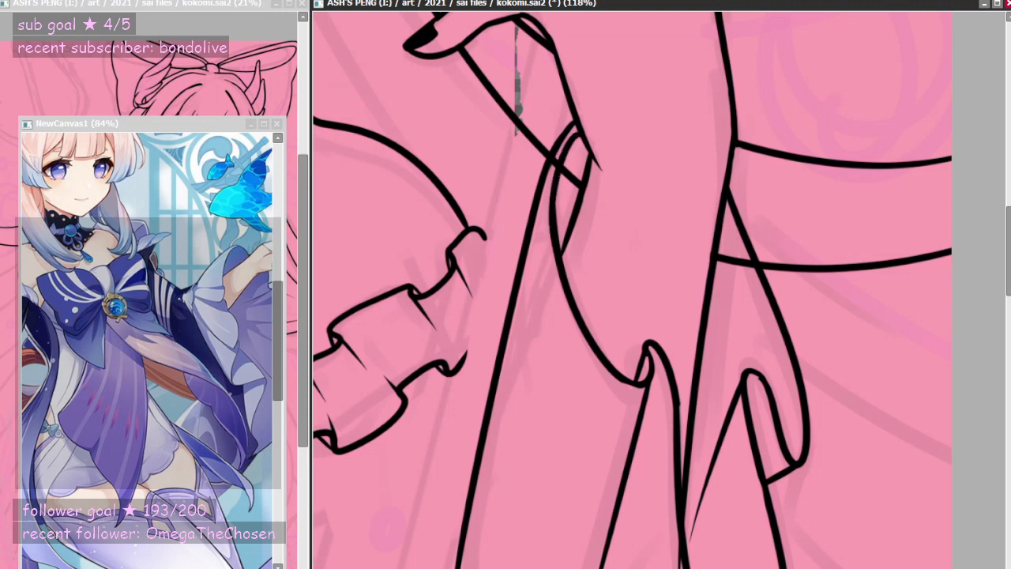
{"action": "key", "text": "ctrl+z"}
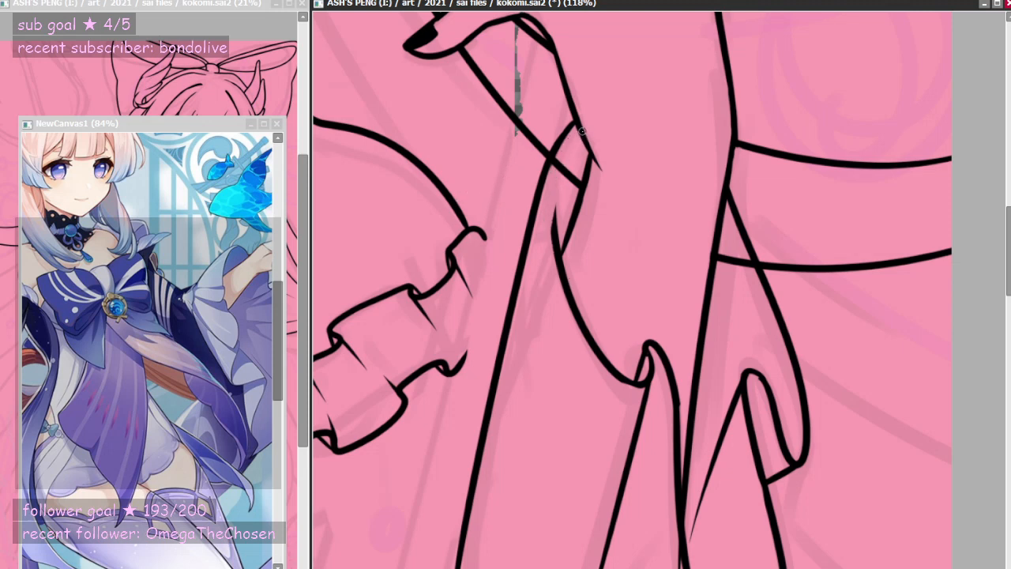
{"action": "left_click_drag", "start_coordinate": [581, 131], "coordinate": [557, 250]}
{"action": "key", "text": "ctrl+z"}
{"action": "left_click_drag", "start_coordinate": [584, 133], "coordinate": [556, 250]}
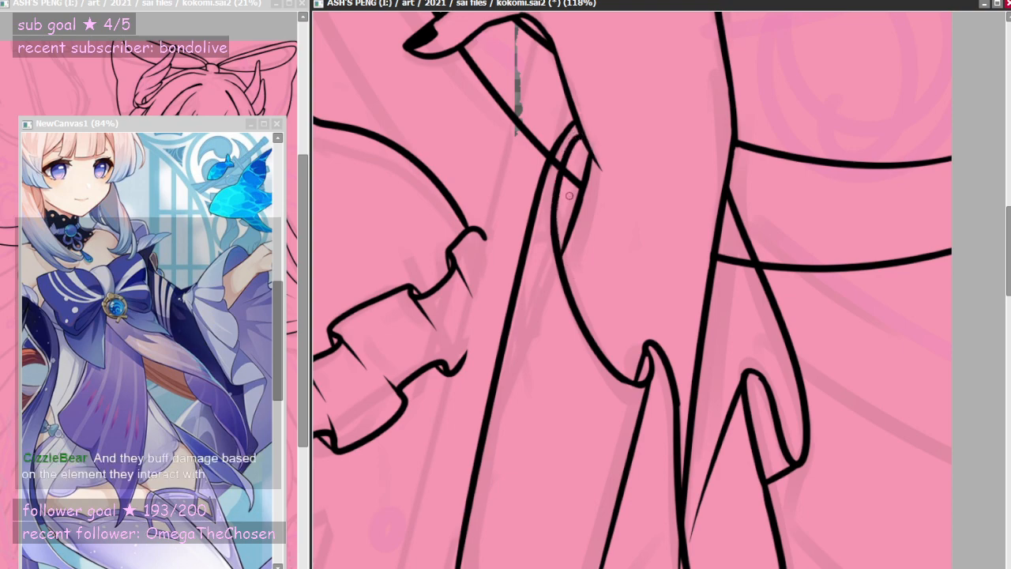
- Examine the open-hand sleeve and its wrist opening, up close and against the rest of the figure
{"action": "scroll", "coordinate": [615, 240], "scroll_direction": "down", "scroll_amount": 5}
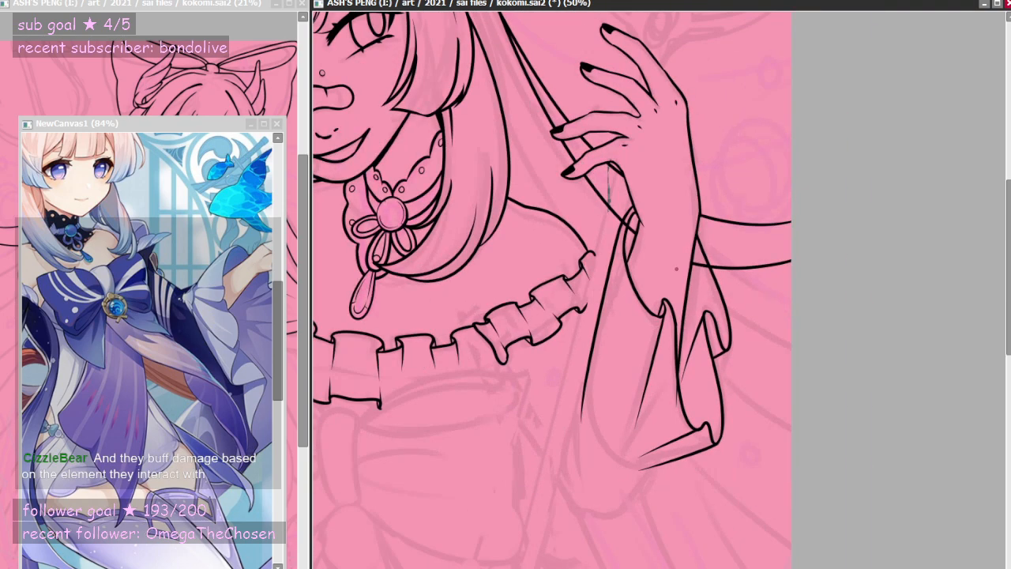
{"action": "scroll", "coordinate": [419, 501], "scroll_direction": "up", "scroll_amount": 2}
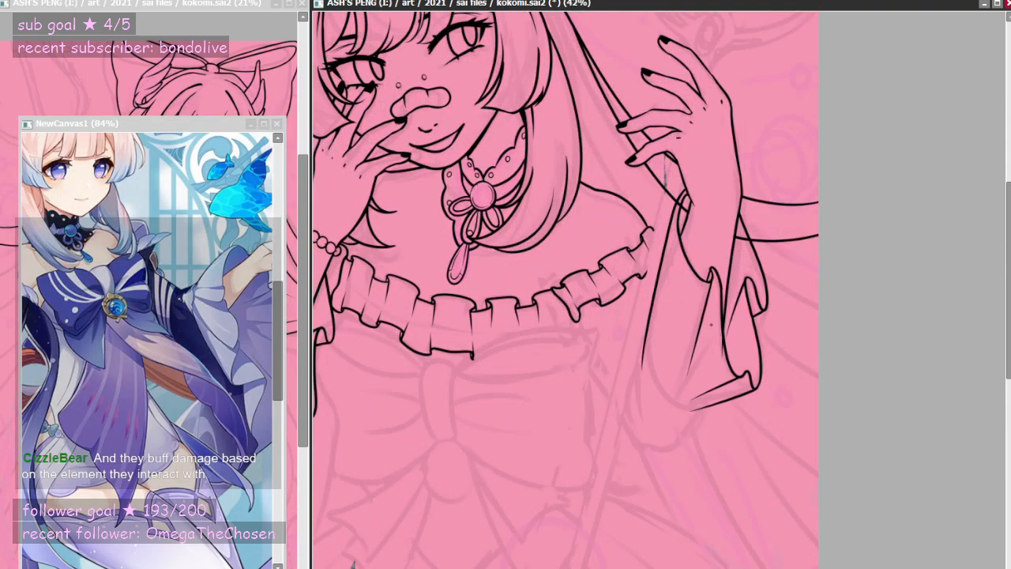
{"action": "scroll", "coordinate": [734, 358], "scroll_direction": "up", "scroll_amount": 2}
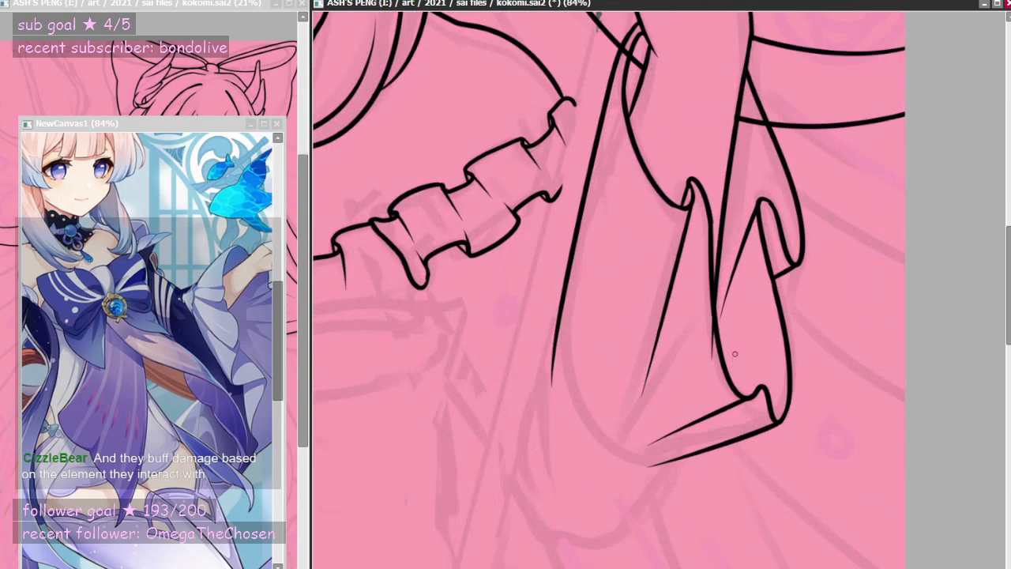
{"action": "scroll", "coordinate": [734, 354], "scroll_direction": "down", "scroll_amount": 2}
{"action": "scroll", "coordinate": [744, 260], "scroll_direction": "up", "scroll_amount": 1}
{"action": "scroll", "coordinate": [700, 220], "scroll_direction": "down", "scroll_amount": 1}
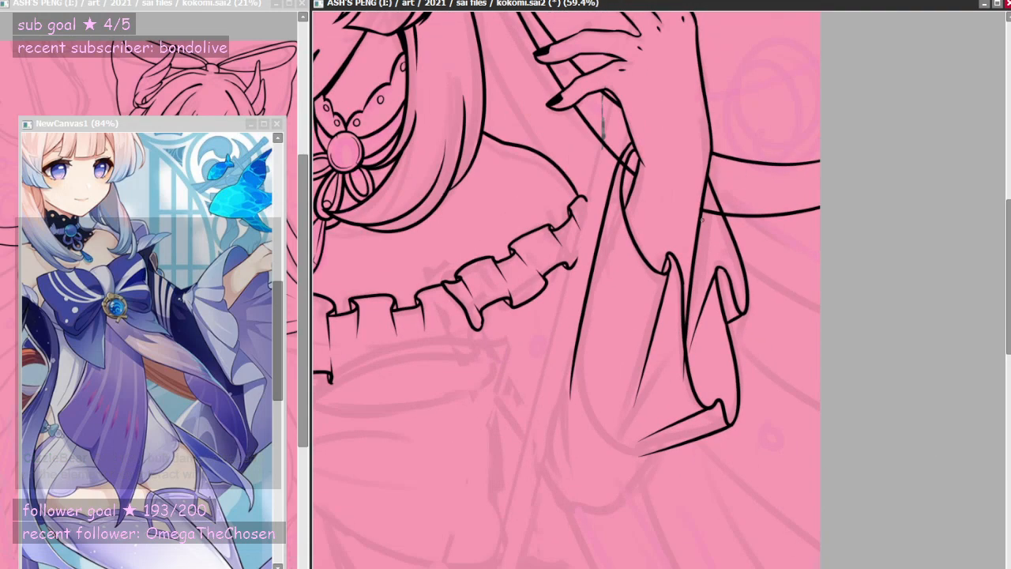
{"action": "scroll", "coordinate": [679, 352], "scroll_direction": "up", "scroll_amount": 2}
{"action": "scroll", "coordinate": [681, 398], "scroll_direction": "down", "scroll_amount": 2}
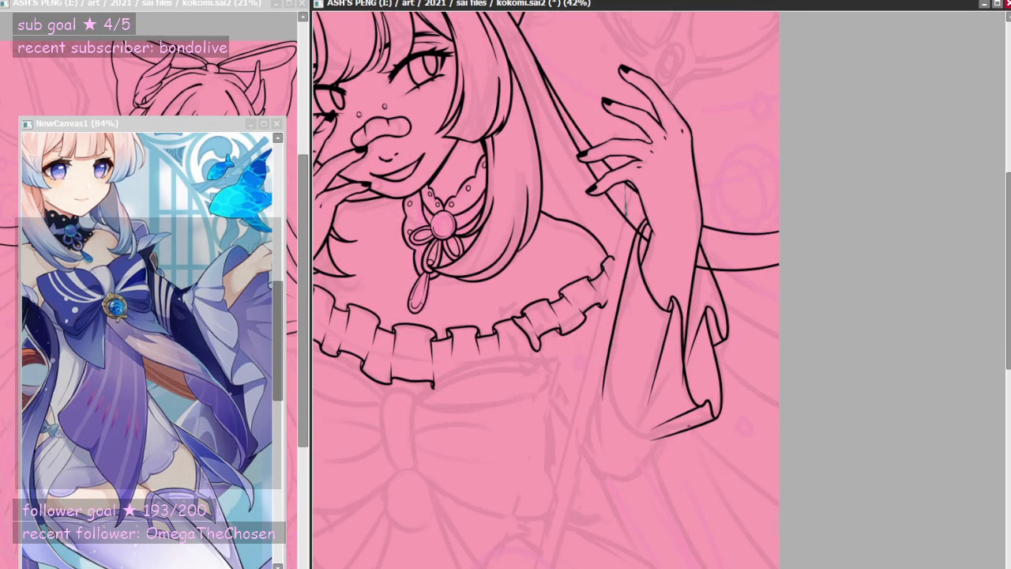
{"action": "scroll", "coordinate": [675, 425], "scroll_direction": "up", "scroll_amount": 3}
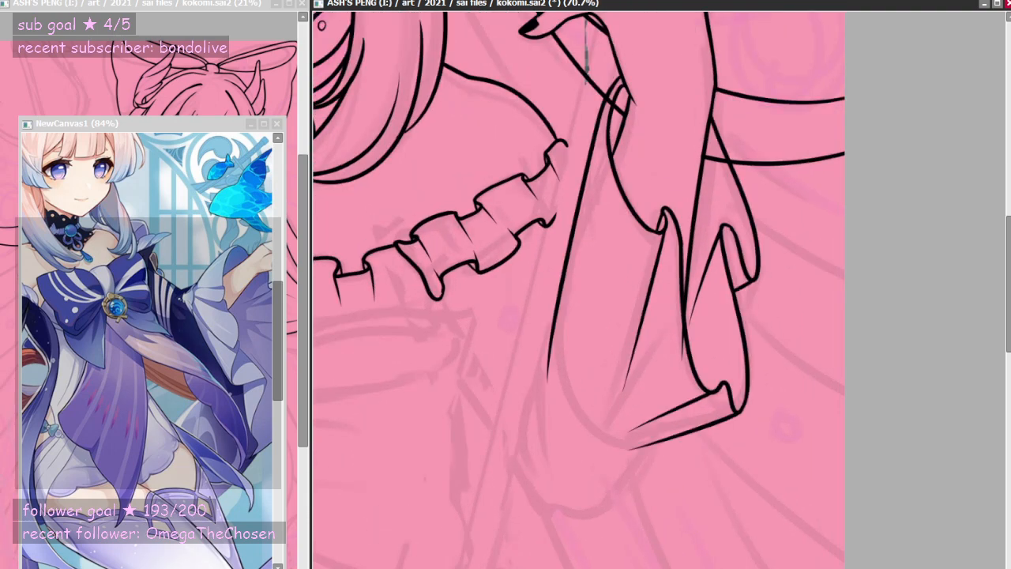
- Erase the long background lines where they overlap the sleeve on both sides of the wrist
{"action": "scroll", "coordinate": [666, 439], "scroll_direction": "down", "scroll_amount": 4}
{"action": "scroll", "coordinate": [710, 135], "scroll_direction": "up", "scroll_amount": 4}
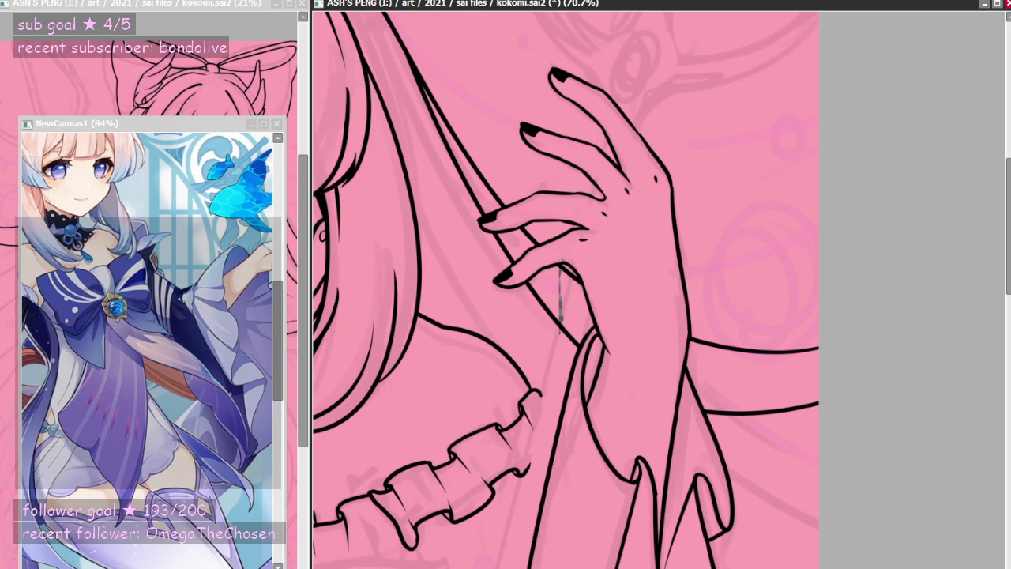
{"action": "scroll", "coordinate": [699, 422], "scroll_direction": "down", "scroll_amount": 1}
{"action": "scroll", "coordinate": [715, 494], "scroll_direction": "up", "scroll_amount": 3}
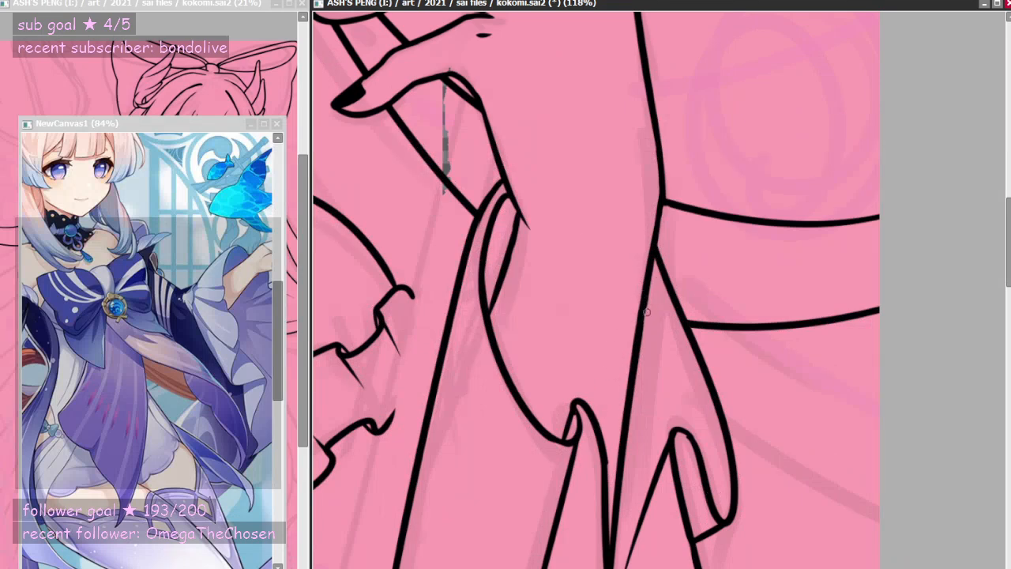
- Check the cleaned wrist and sleeve lines up close and on the full figure
{"action": "scroll", "coordinate": [730, 380], "scroll_direction": "down", "scroll_amount": 6}
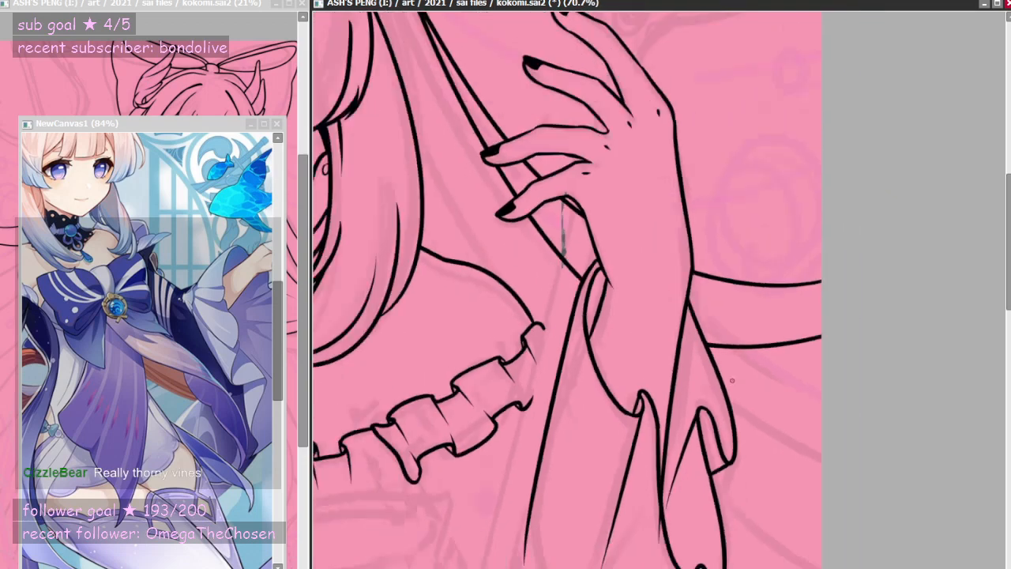
{"action": "scroll", "coordinate": [718, 481], "scroll_direction": "up", "scroll_amount": 5}
{"action": "scroll", "coordinate": [668, 473], "scroll_direction": "down", "scroll_amount": 2}
{"action": "scroll", "coordinate": [666, 475], "scroll_direction": "up", "scroll_amount": 1}
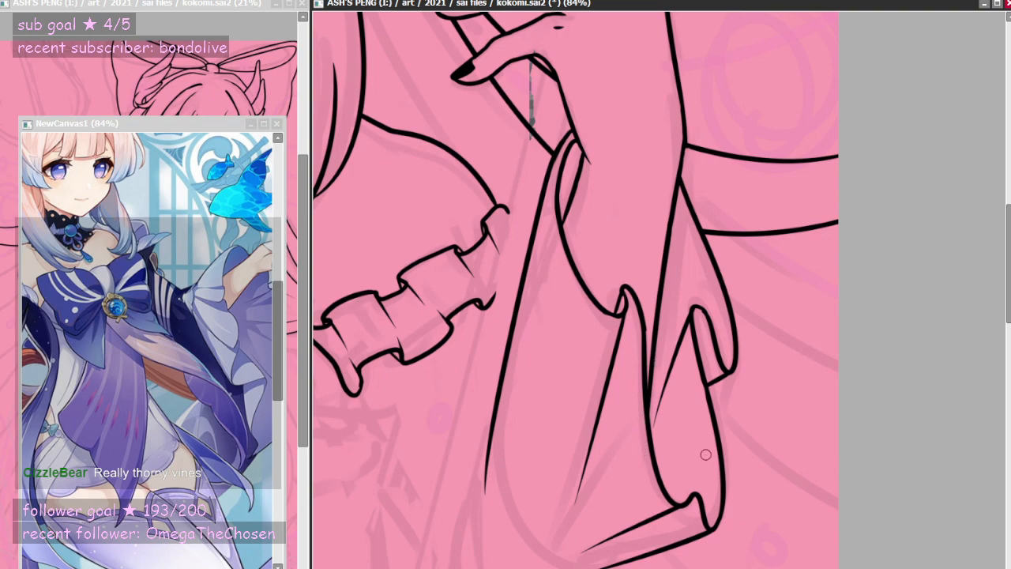
{"action": "scroll", "coordinate": [706, 451], "scroll_direction": "down", "scroll_amount": 5}
{"action": "scroll", "coordinate": [627, 500], "scroll_direction": "up", "scroll_amount": 1}
{"action": "scroll", "coordinate": [616, 499], "scroll_direction": "down", "scroll_amount": 3}
{"action": "scroll", "coordinate": [643, 543], "scroll_direction": "up", "scroll_amount": 5}
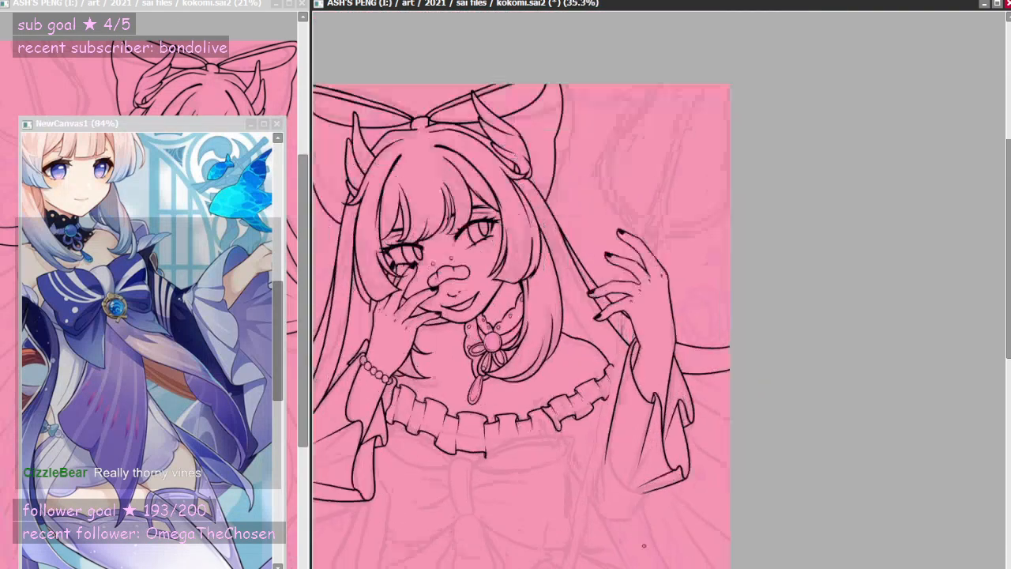
- Erase the lower end of the sleeve's body-side edge and ink an outward-bowing curve down from it
{"action": "scroll", "coordinate": [614, 506], "scroll_direction": "down", "scroll_amount": 2}
{"action": "scroll", "coordinate": [602, 493], "scroll_direction": "up", "scroll_amount": 3}
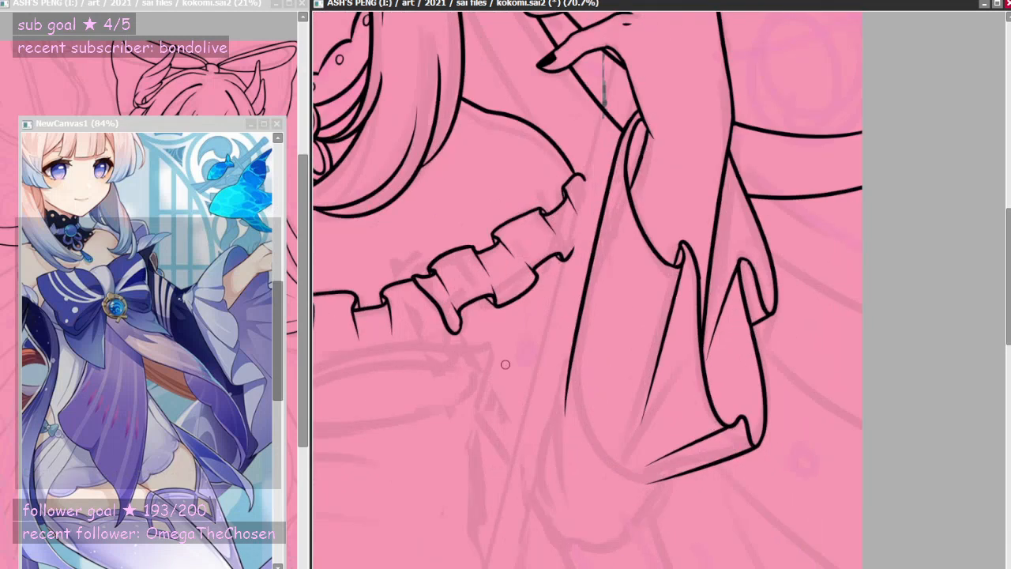
{"action": "mouse_move", "coordinate": [597, 312]}
{"action": "left_mouse_down"}
{"action": "mouse_move", "coordinate": [562, 429]}
{"action": "mouse_move", "coordinate": [557, 409]}
{"action": "mouse_move", "coordinate": [577, 368]}
{"action": "mouse_move", "coordinate": [559, 402]}
{"action": "left_mouse_up"}
{"action": "left_click_drag", "start_coordinate": [575, 337], "coordinate": [554, 483]}
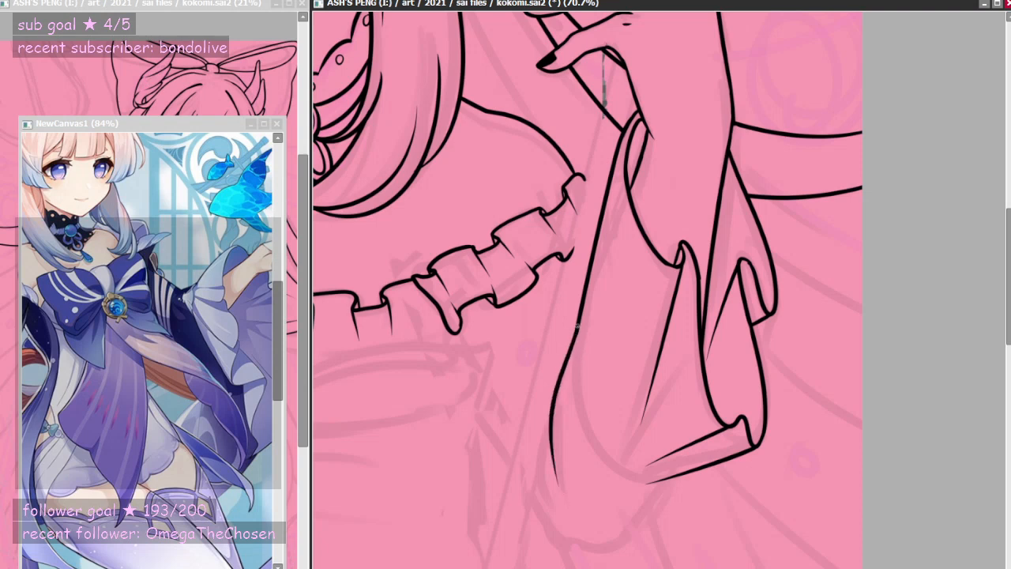
- Ink the inner sleeve curve from the body-side edge down toward the tip of the folded cuff
{"action": "left_click_drag", "start_coordinate": [577, 335], "coordinate": [619, 472]}
{"action": "key", "text": "ctrl+z"}
{"action": "left_click_drag", "start_coordinate": [576, 329], "coordinate": [625, 467]}
{"action": "key", "text": "ctrl+z"}
{"action": "left_click_drag", "start_coordinate": [573, 343], "coordinate": [621, 464]}
{"action": "key", "text": "ctrl+z"}
{"action": "mouse_move", "coordinate": [572, 344]}
{"action": "left_mouse_down"}
{"action": "mouse_move", "coordinate": [626, 482]}
{"action": "mouse_move", "coordinate": [652, 483]}
{"action": "left_mouse_up"}
{"action": "key", "text": "ctrl+z"}
- Ink the rounded bottom hem of the sleeve and refine its join with the folded cuff
{"action": "mouse_move", "coordinate": [527, 485]}
{"action": "left_mouse_down"}
{"action": "mouse_move", "coordinate": [555, 538]}
{"action": "mouse_move", "coordinate": [585, 544]}
{"action": "mouse_move", "coordinate": [638, 524]}
{"action": "mouse_move", "coordinate": [657, 484]}
{"action": "left_mouse_up"}
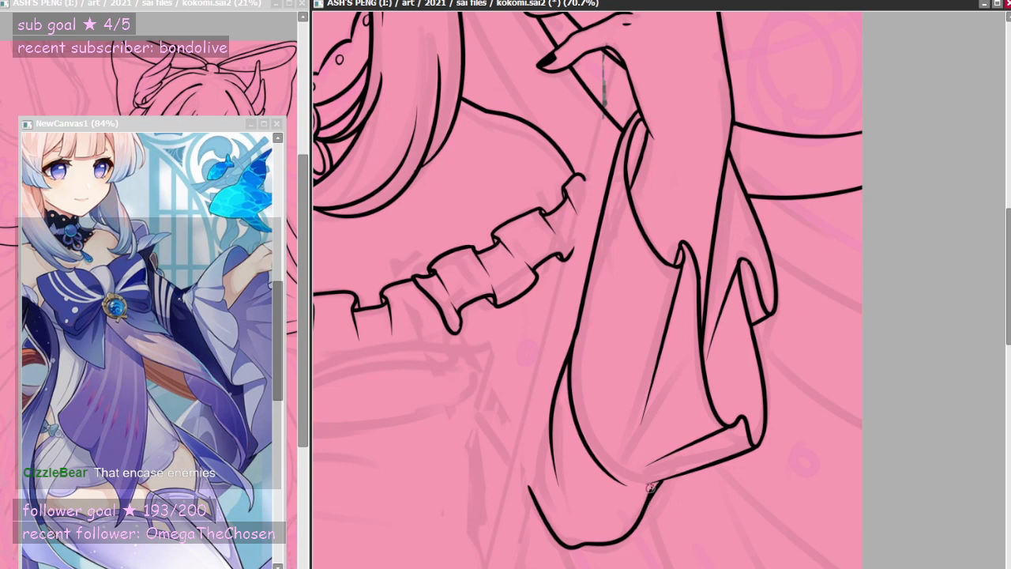
{"action": "left_click_drag", "start_coordinate": [660, 479], "coordinate": [618, 544]}
{"action": "mouse_move", "coordinate": [660, 478]}
{"action": "left_mouse_down"}
{"action": "mouse_move", "coordinate": [617, 543]}
{"action": "mouse_move", "coordinate": [632, 527]}
{"action": "left_mouse_up"}
{"action": "left_click_drag", "start_coordinate": [659, 480], "coordinate": [629, 529]}
{"action": "scroll", "coordinate": [658, 436], "scroll_direction": "down", "scroll_amount": 2}
{"action": "scroll", "coordinate": [648, 470], "scroll_direction": "up", "scroll_amount": 1}
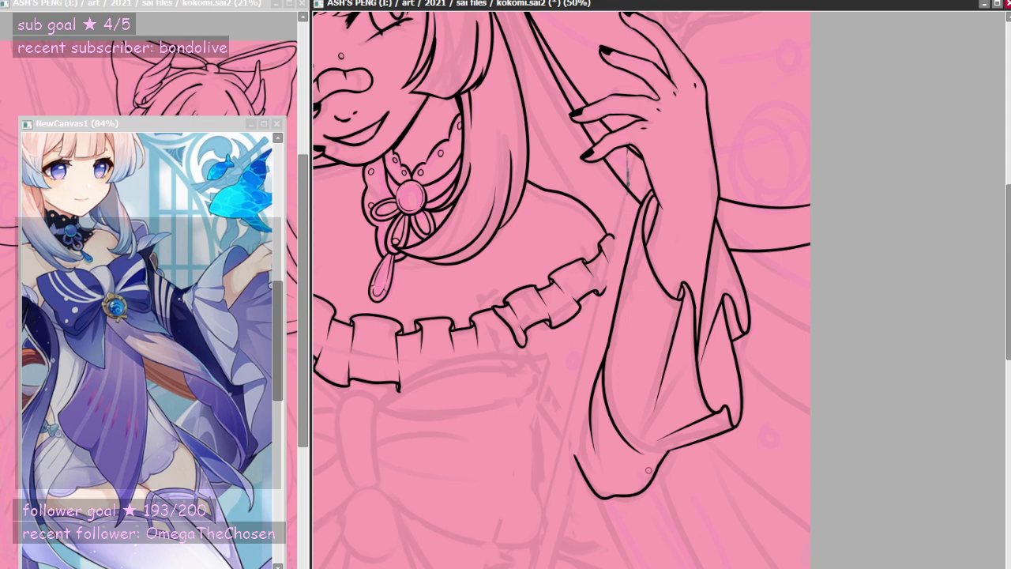
- Try to ink a small fold line beside the sleeve's outward-bowing curve, just above the bottom hem
{"action": "scroll", "coordinate": [647, 472], "scroll_direction": "up", "scroll_amount": 3}
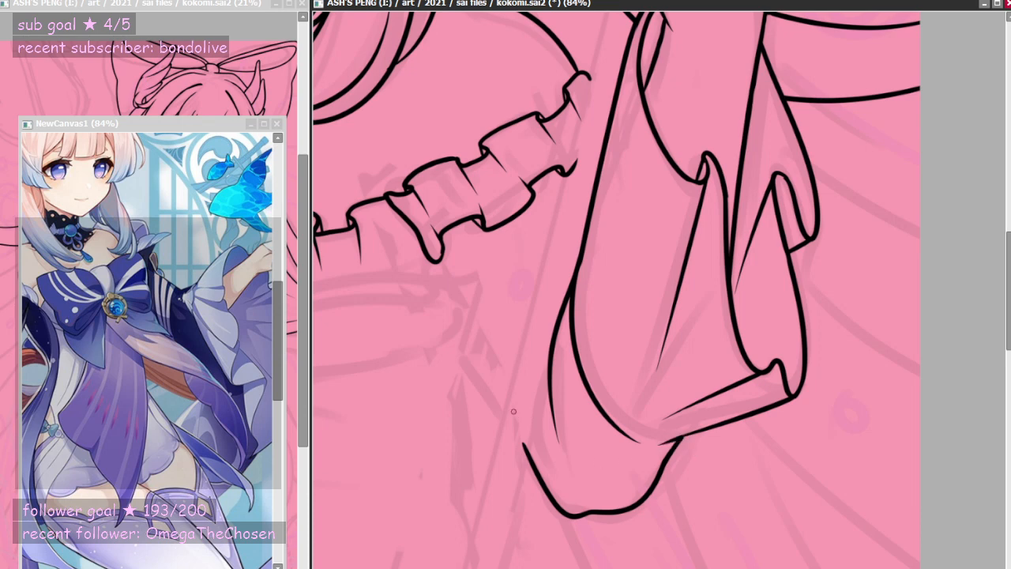
{"action": "left_click_drag", "start_coordinate": [549, 363], "coordinate": [546, 466]}
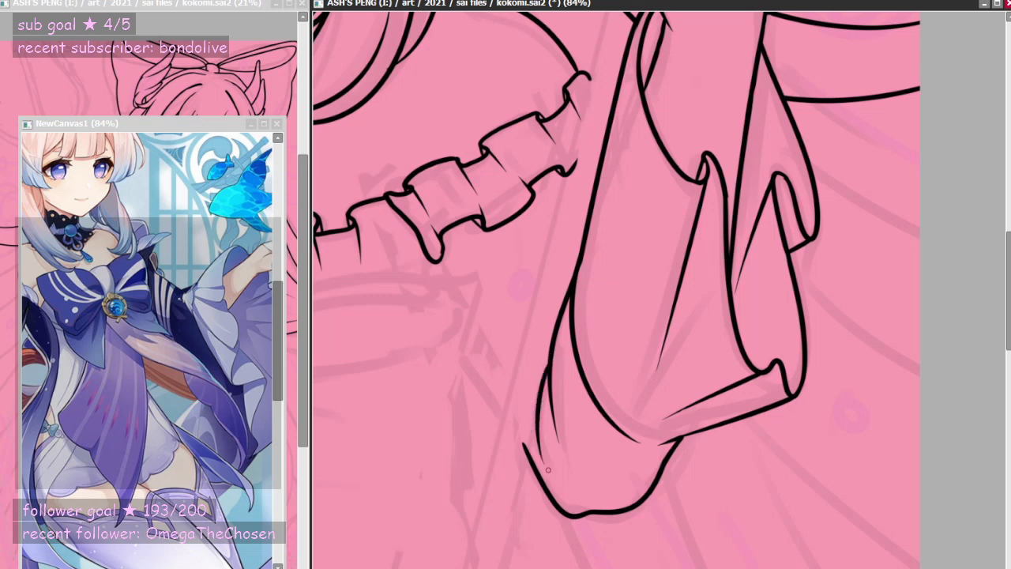
{"action": "key", "text": "ctrl+z"}
{"action": "left_click_drag", "start_coordinate": [550, 365], "coordinate": [545, 465]}
{"action": "key", "text": "ctrl+z"}
{"action": "mouse_move", "coordinate": [551, 364]}
{"action": "left_mouse_down"}
{"action": "mouse_move", "coordinate": [541, 439]}
{"action": "mouse_move", "coordinate": [540, 405]}
{"action": "mouse_move", "coordinate": [548, 444]}
{"action": "left_mouse_up"}
{"action": "key", "text": "ctrl+z"}
{"action": "key", "text": "ctrl+z"}
{"action": "left_click_drag", "start_coordinate": [550, 362], "coordinate": [542, 446]}
{"action": "key", "text": "ctrl+z"}
{"action": "left_click_drag", "start_coordinate": [551, 363], "coordinate": [542, 444]}
{"action": "key", "text": "ctrl+z"}
{"action": "left_click_drag", "start_coordinate": [551, 363], "coordinate": [551, 462]}
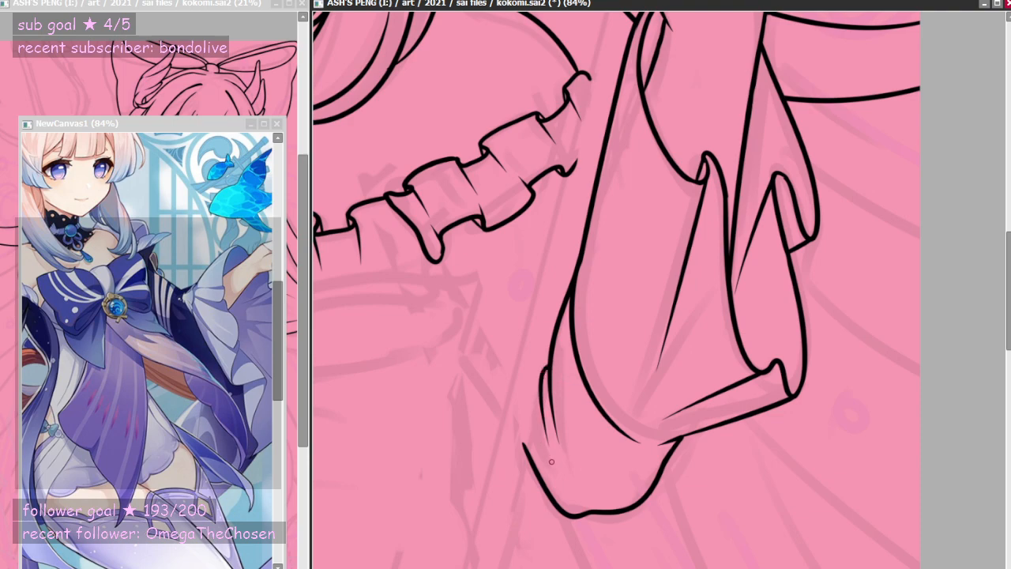
{"action": "key", "text": "ctrl+z"}
{"action": "left_click_drag", "start_coordinate": [551, 361], "coordinate": [540, 442]}
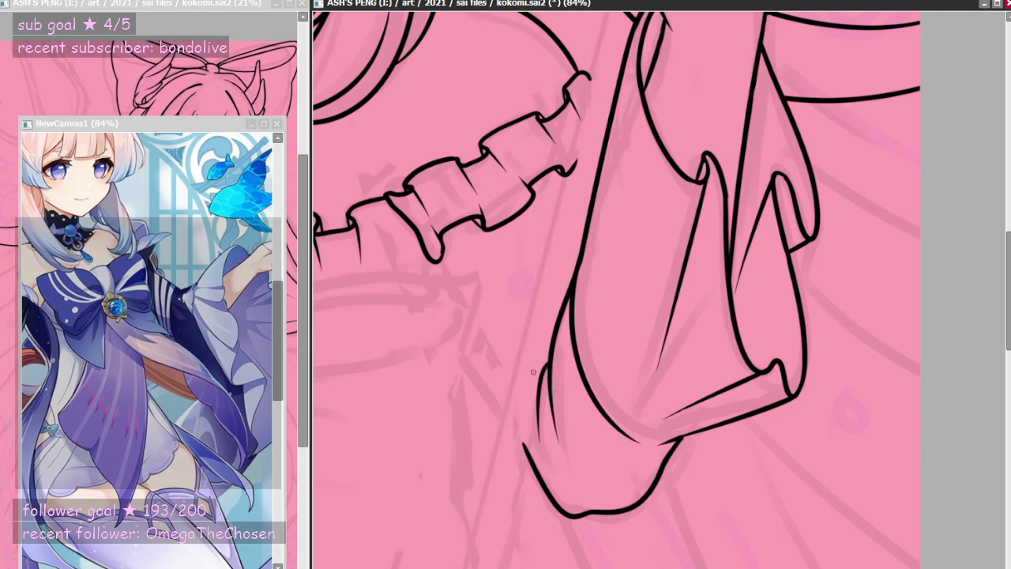
- Ink a short slanted line along the sketch between the chest bow and the lower sleeve
{"action": "scroll", "coordinate": [681, 419], "scroll_direction": "down", "scroll_amount": 5}
{"action": "scroll", "coordinate": [646, 407], "scroll_direction": "up", "scroll_amount": 5}
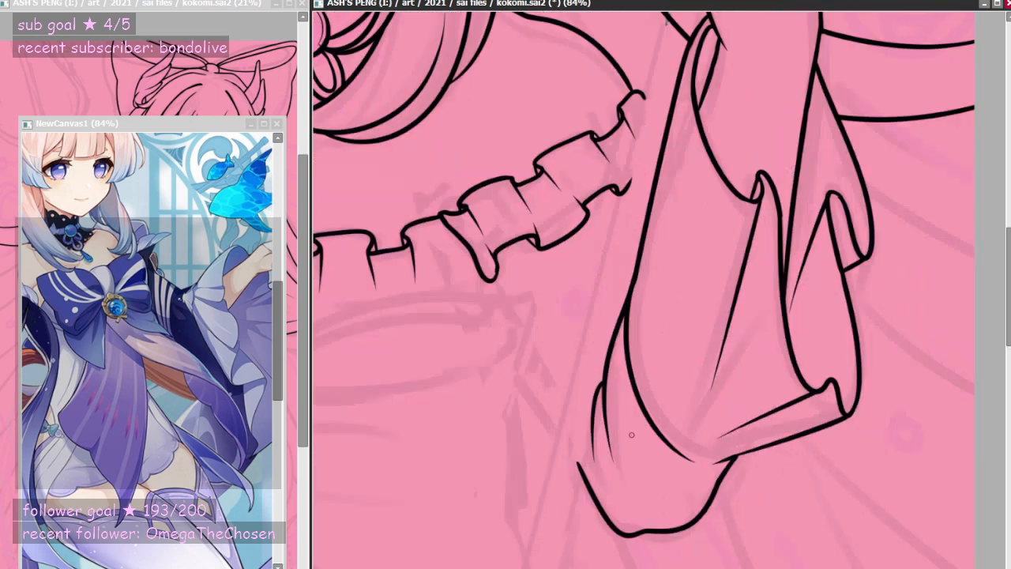
{"action": "mouse_move", "coordinate": [509, 364]}
{"action": "left_mouse_down"}
{"action": "mouse_move", "coordinate": [560, 450]}
{"action": "mouse_move", "coordinate": [556, 431]}
{"action": "left_mouse_up"}
{"action": "key", "text": "ctrl+z"}
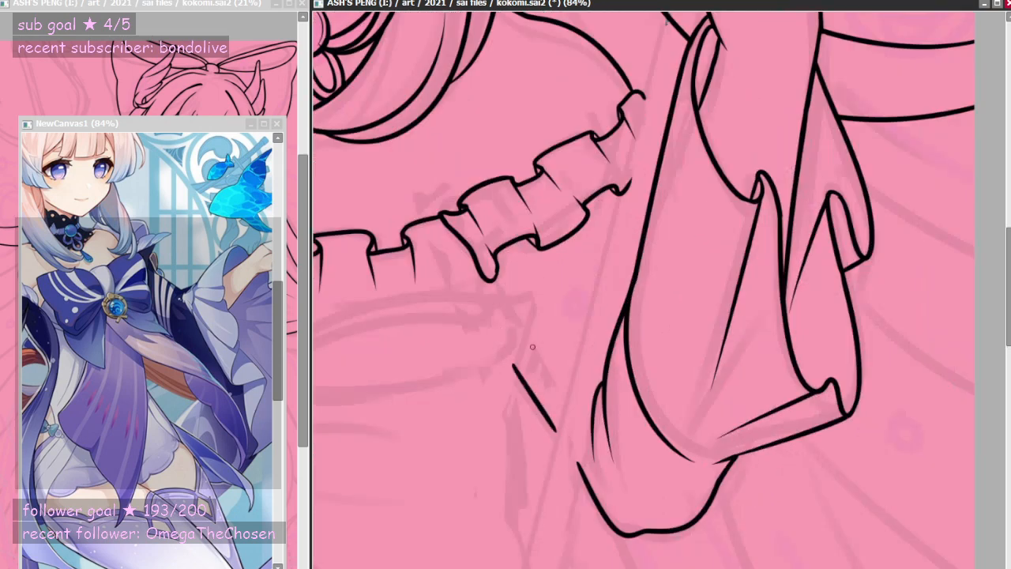
- Undo the outward-bowing side curve and the small fold line on the lower sleeve
{"action": "scroll", "coordinate": [632, 322], "scroll_direction": "down", "scroll_amount": 4}
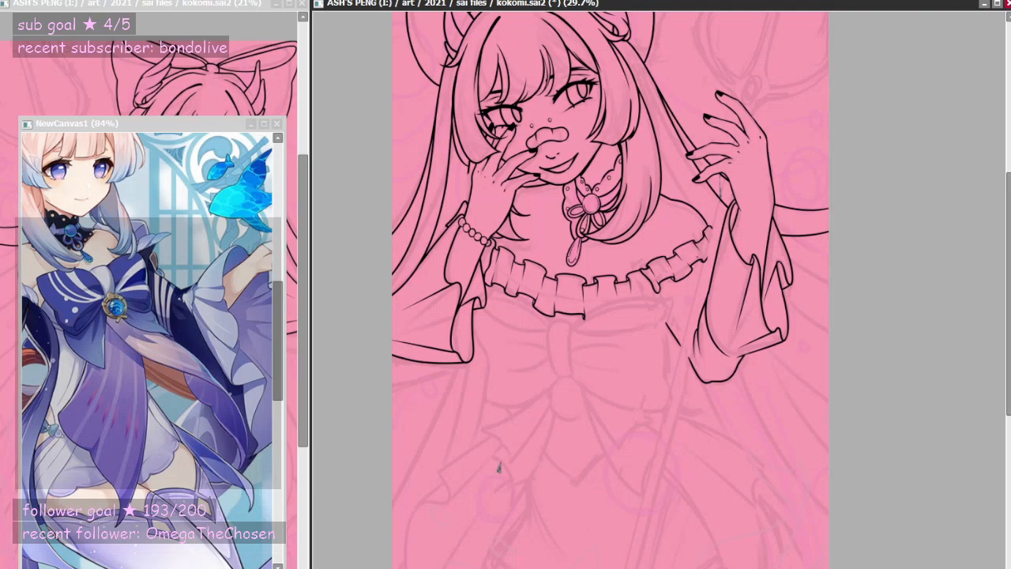
{"action": "scroll", "coordinate": [498, 467], "scroll_direction": "up", "scroll_amount": 5}
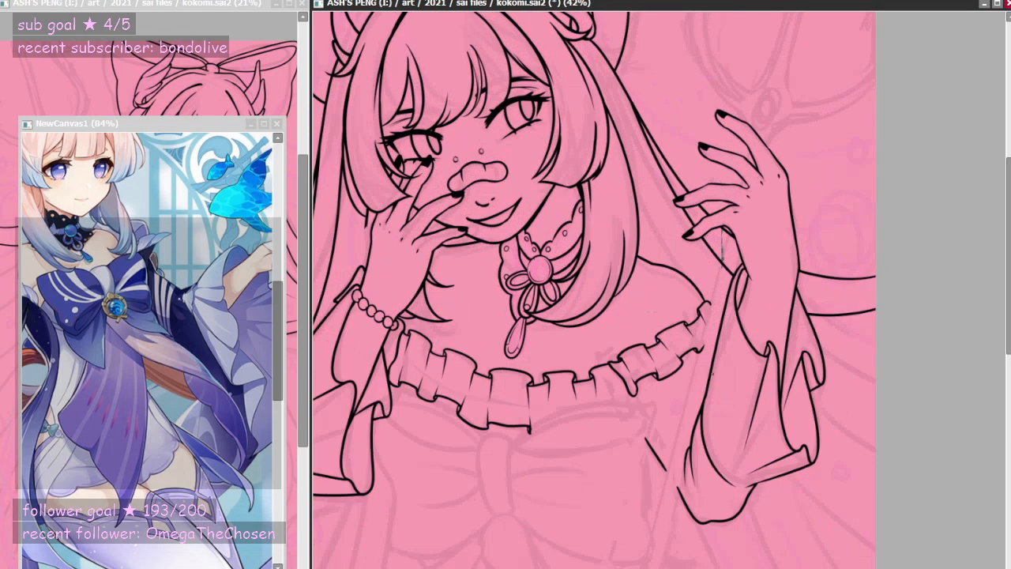
{"action": "scroll", "coordinate": [765, 493], "scroll_direction": "up", "scroll_amount": 2}
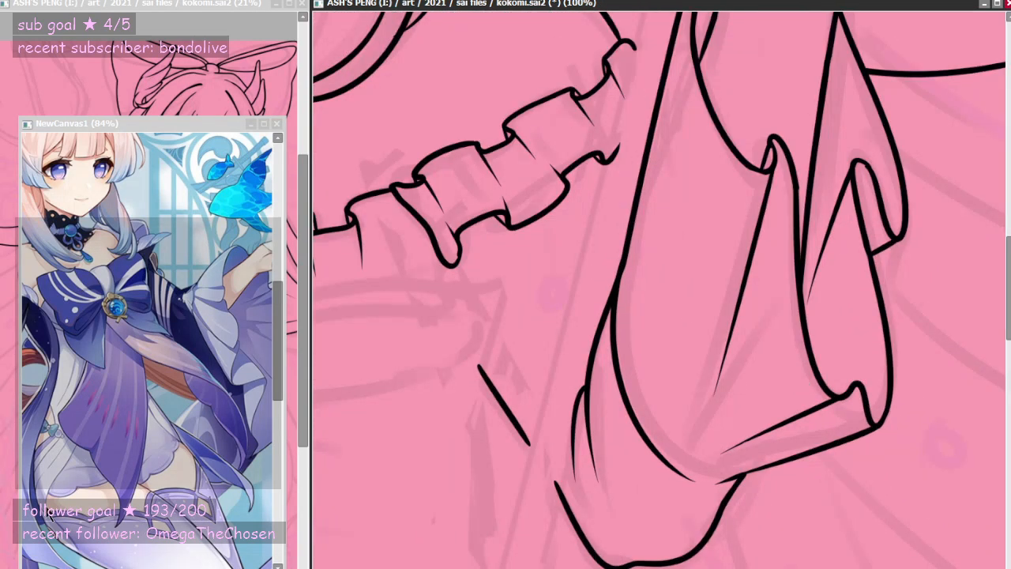
{"action": "key", "text": "ctrl+z"}
{"action": "key", "text": "ctrl+z"}
{"action": "key", "text": "ctrl+z"}
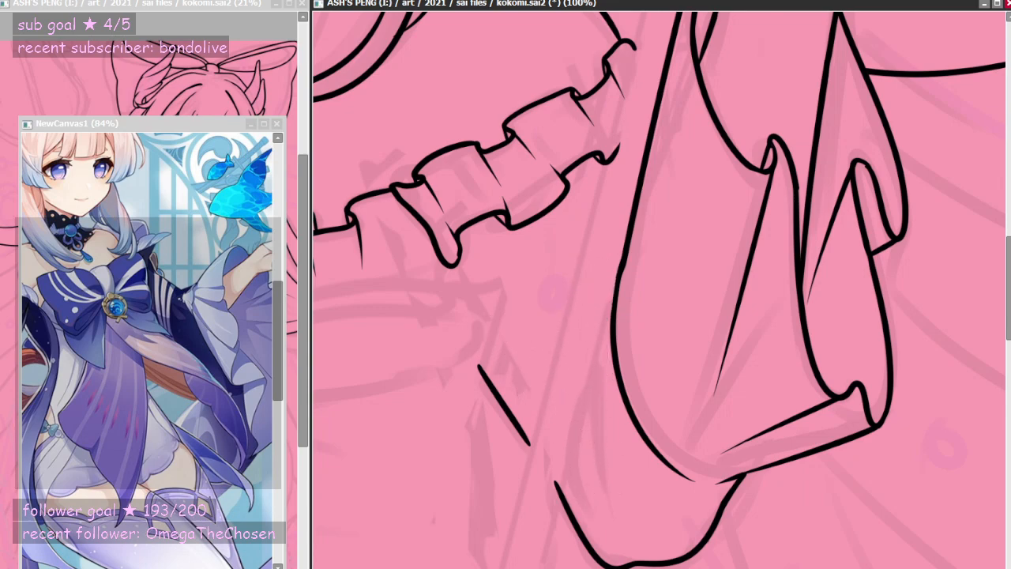
- Ink the lower sleeve's outward-bowing side curve down to the rounded hem and add a small fold line beside it
{"action": "scroll", "coordinate": [677, 376], "scroll_direction": "down", "scroll_amount": 1}
{"action": "scroll", "coordinate": [677, 375], "scroll_direction": "down", "scroll_amount": 2}
{"action": "scroll", "coordinate": [679, 379], "scroll_direction": "up", "scroll_amount": 1}
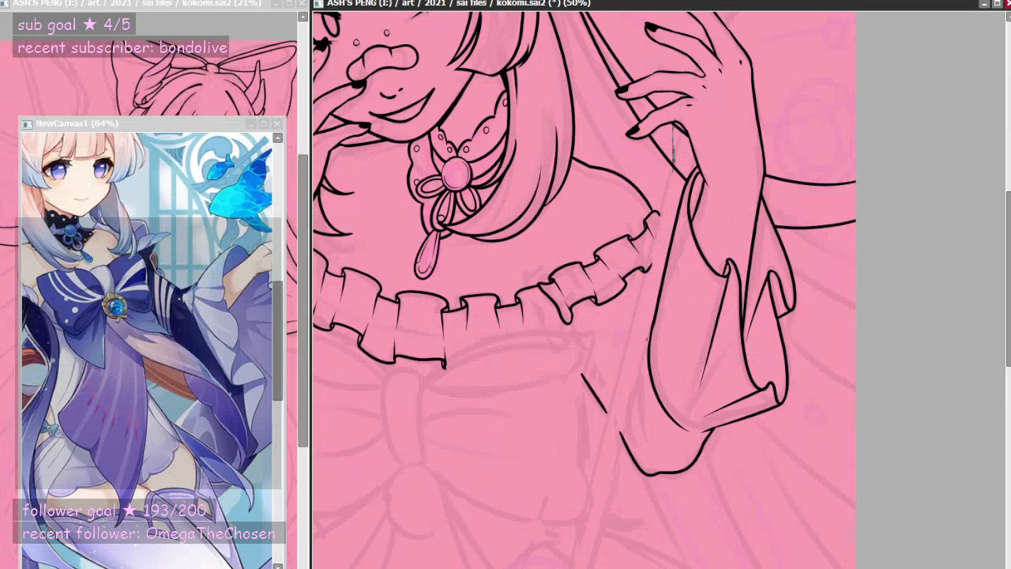
{"action": "left_click_drag", "start_coordinate": [646, 340], "coordinate": [620, 431]}
{"action": "left_click_drag", "start_coordinate": [622, 381], "coordinate": [618, 427]}
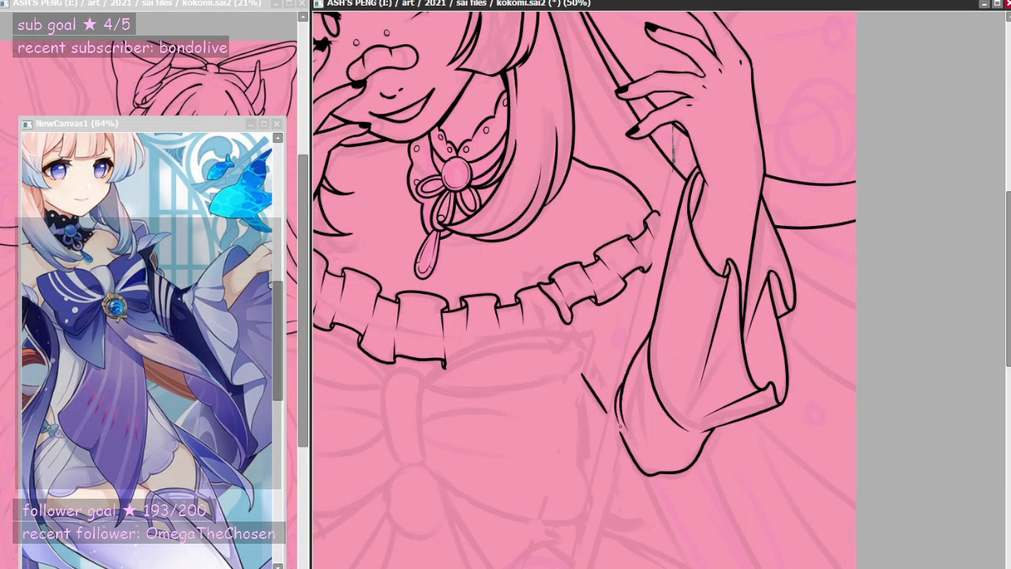
{"action": "key", "text": "ctrl+z"}
{"action": "left_click_drag", "start_coordinate": [622, 385], "coordinate": [620, 433]}
- Examine the inked sleeves and ruffled neckline in the context of the whole figure and up close
{"action": "scroll", "coordinate": [686, 382], "scroll_direction": "down", "scroll_amount": 5}
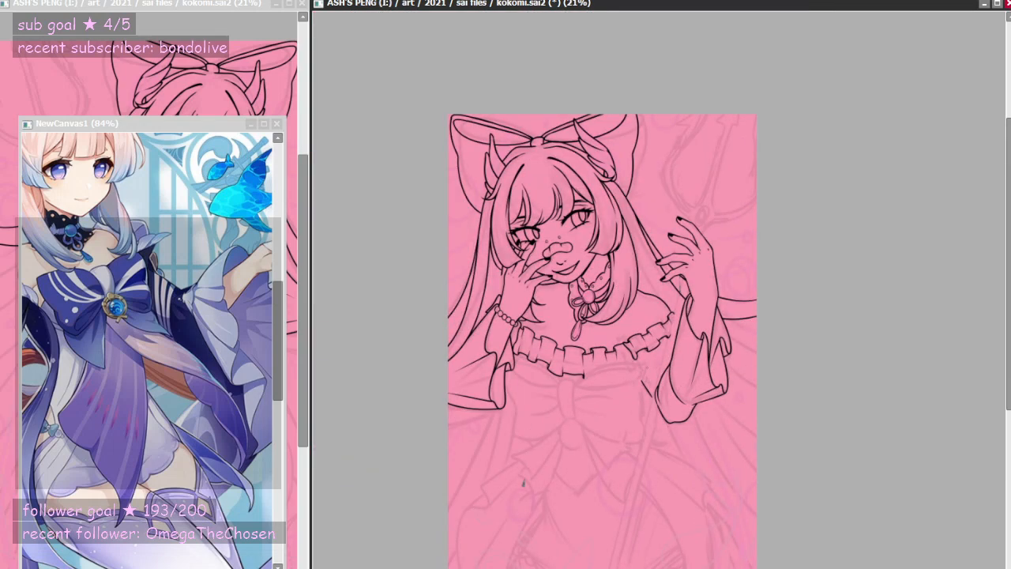
{"action": "scroll", "coordinate": [539, 339], "scroll_direction": "up", "scroll_amount": 3}
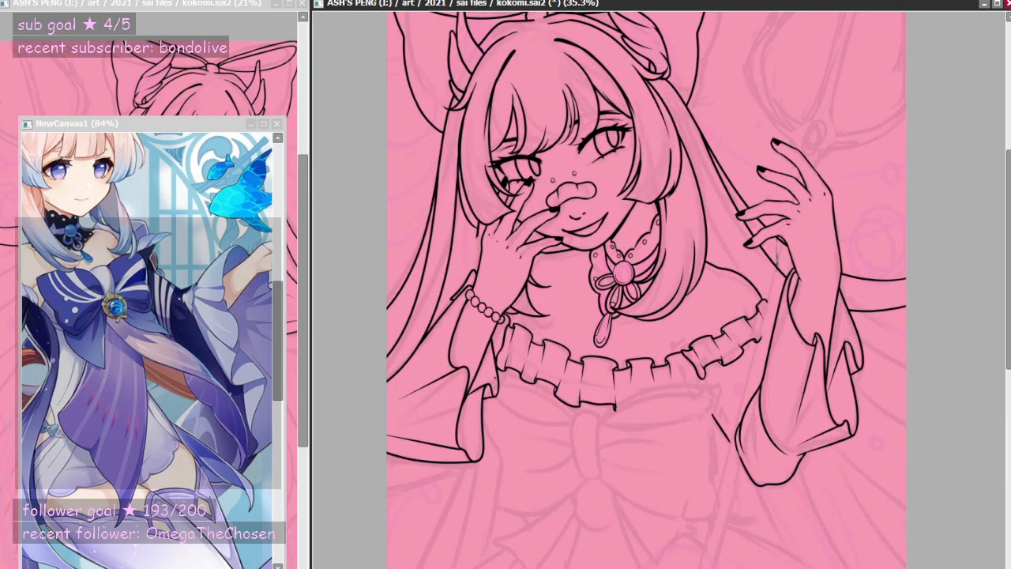
{"action": "scroll", "coordinate": [493, 375], "scroll_direction": "down", "scroll_amount": 2}
{"action": "scroll", "coordinate": [507, 525], "scroll_direction": "up", "scroll_amount": 2}
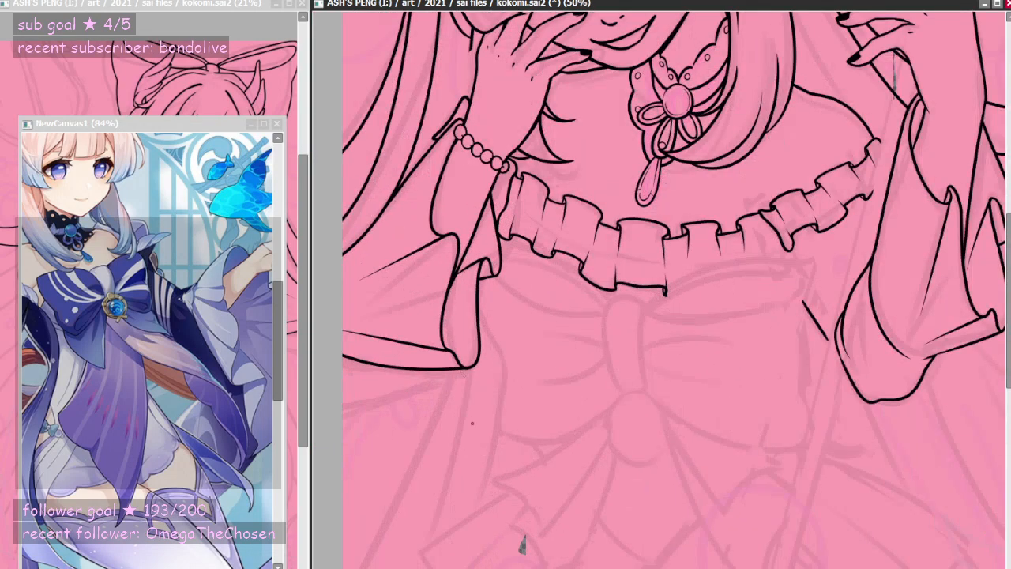
{"action": "scroll", "coordinate": [517, 542], "scroll_direction": "down", "scroll_amount": 2}
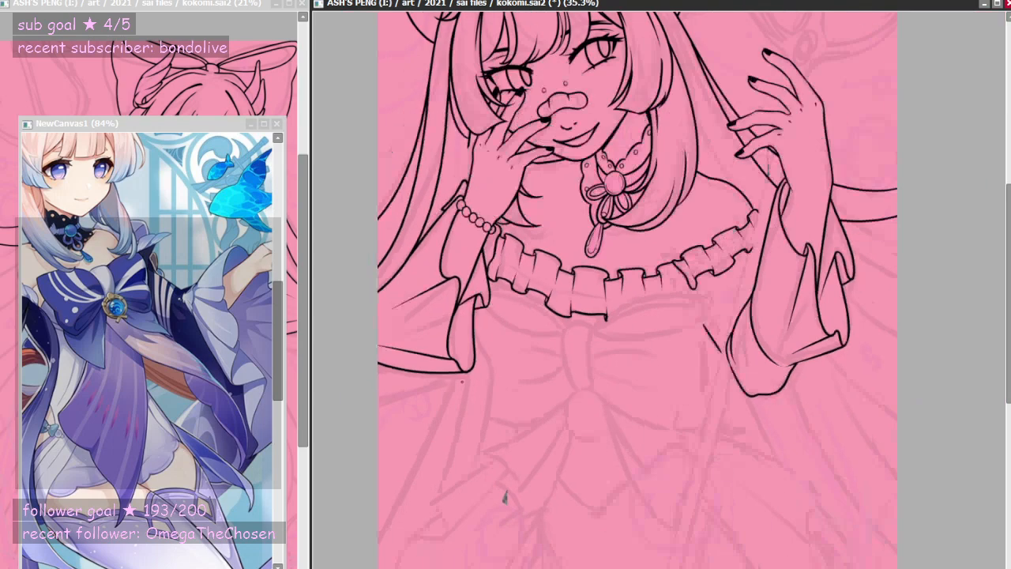
{"action": "scroll", "coordinate": [492, 463], "scroll_direction": "up", "scroll_amount": 1}
{"action": "scroll", "coordinate": [526, 446], "scroll_direction": "down", "scroll_amount": 2}
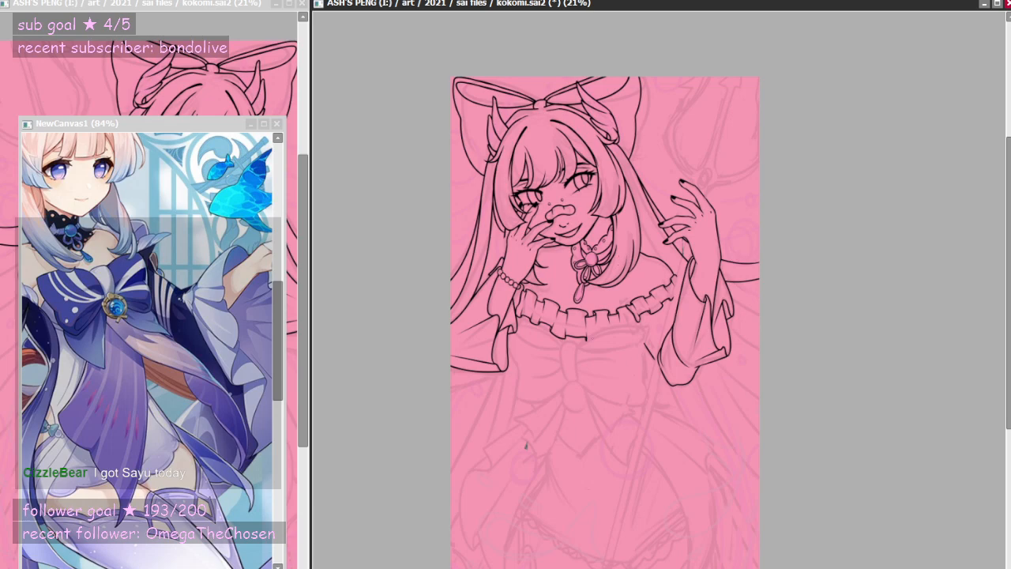
{"action": "scroll", "coordinate": [526, 446], "scroll_direction": "up", "scroll_amount": 2}
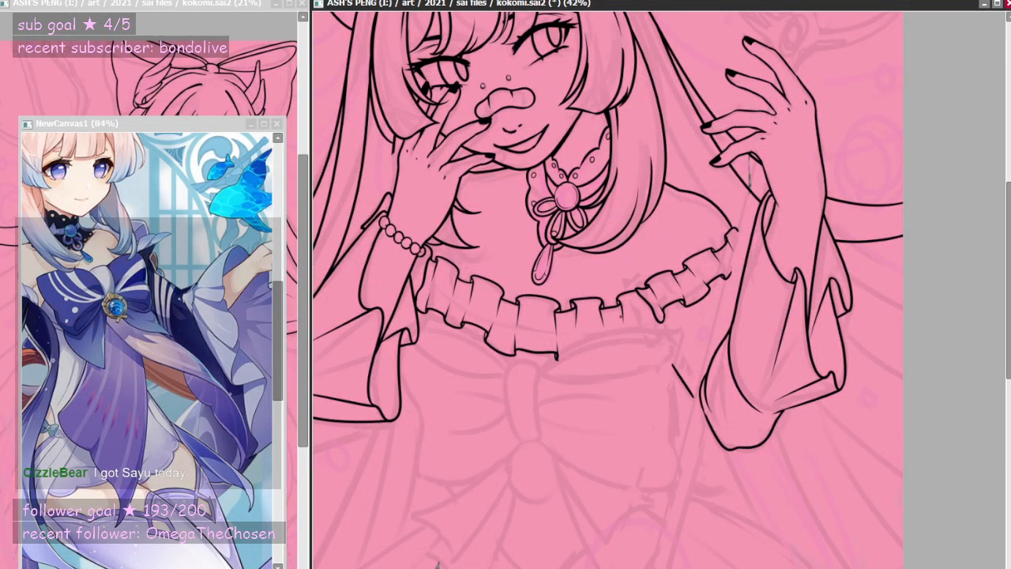
{"action": "scroll", "coordinate": [465, 529], "scroll_direction": "down", "scroll_amount": 1}
{"action": "scroll", "coordinate": [513, 379], "scroll_direction": "up", "scroll_amount": 3}
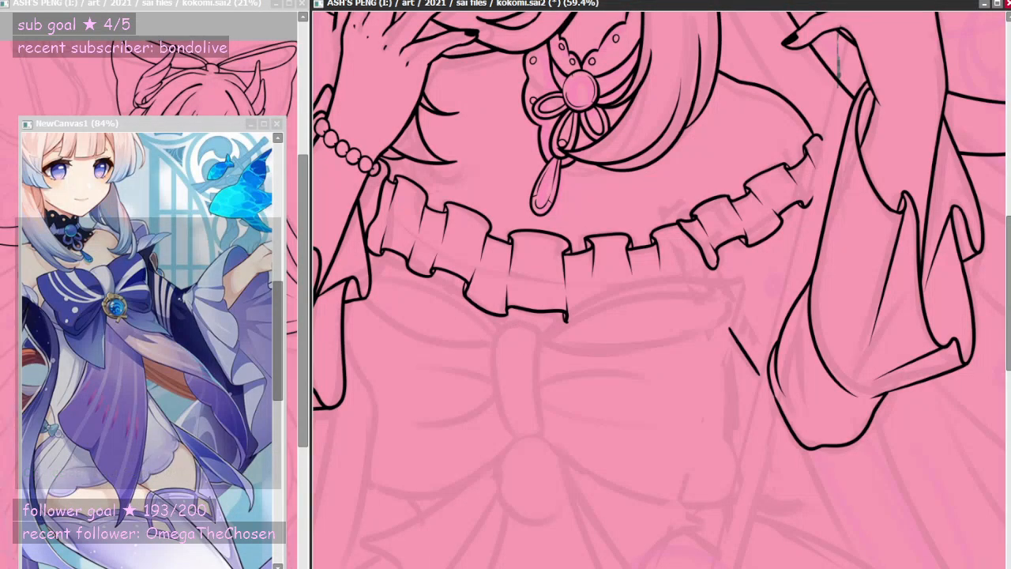
- Select the lower part of the sketched chest bow and adjust it with a transform
{"action": "mouse_move", "coordinate": [494, 431]}
{"action": "left_mouse_down"}
{"action": "mouse_move", "coordinate": [360, 469]}
{"action": "mouse_move", "coordinate": [623, 448]}
{"action": "left_mouse_up"}
{"action": "key", "text": "ctrl+t"}
{"action": "left_click_drag", "start_coordinate": [359, 502], "coordinate": [385, 505]}
{"action": "key", "text": "Return"}
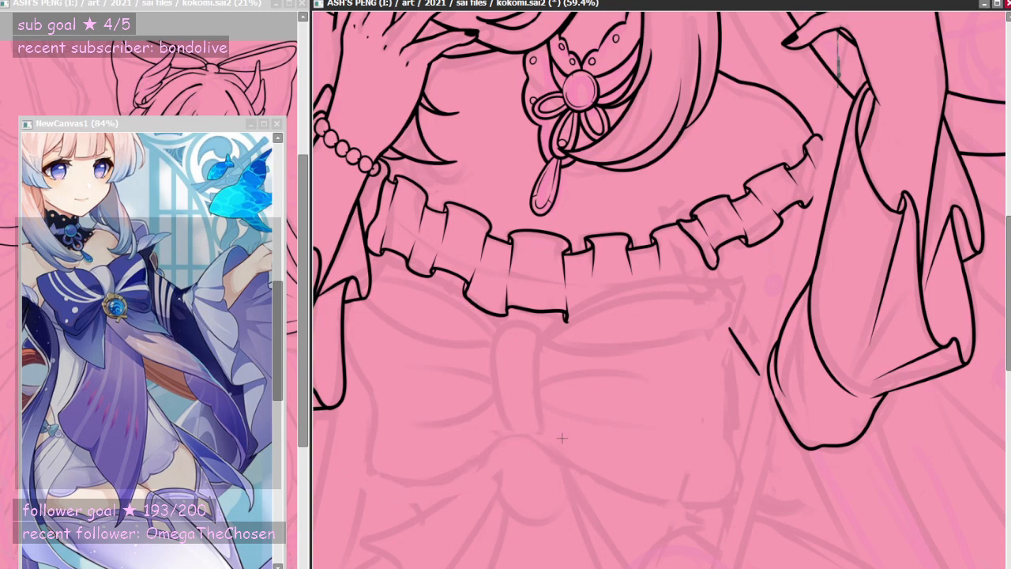
{"action": "scroll", "coordinate": [621, 365], "scroll_direction": "down", "scroll_amount": 5}
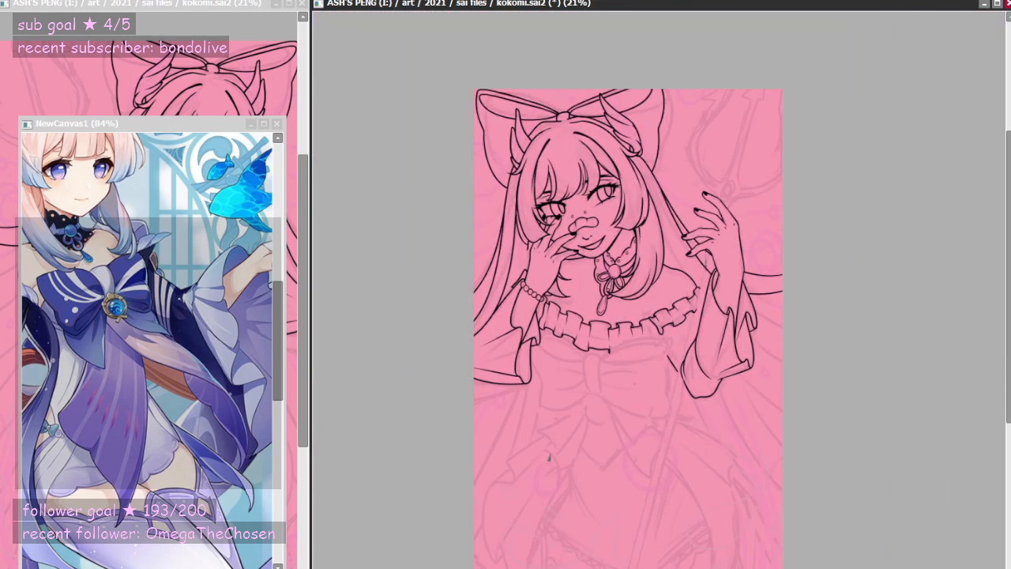
- Examine the chest bow's knot and loops up close in the character reference image
{"action": "scroll", "coordinate": [613, 369], "scroll_direction": "up", "scroll_amount": 5}
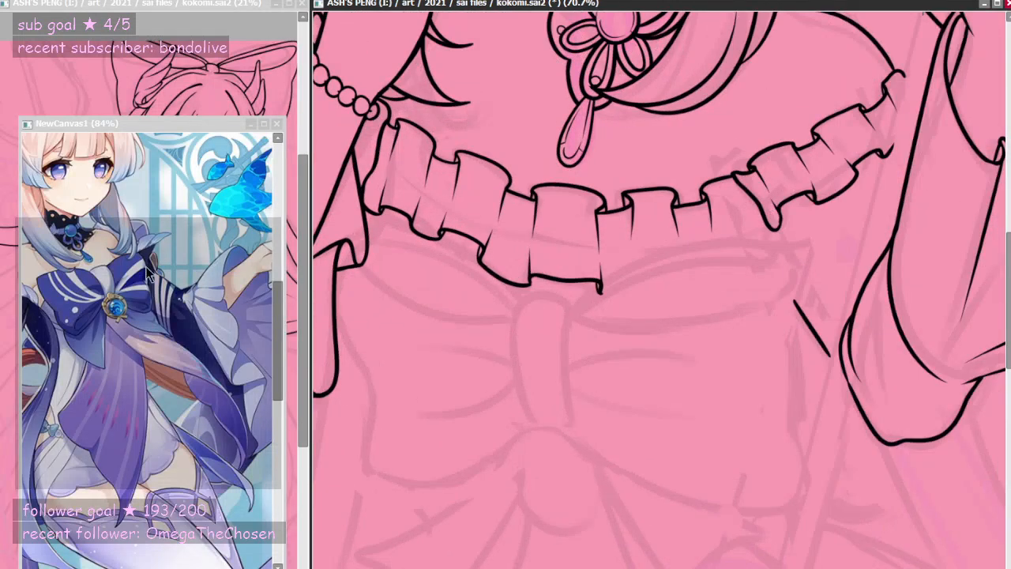
{"action": "left_click", "coordinate": [103, 272]}
{"action": "scroll", "coordinate": [103, 272], "scroll_direction": "up", "scroll_amount": 1}
{"action": "scroll", "coordinate": [103, 272], "scroll_direction": "down", "scroll_amount": 1}
{"action": "scroll", "coordinate": [103, 273], "scroll_direction": "up", "scroll_amount": 3}
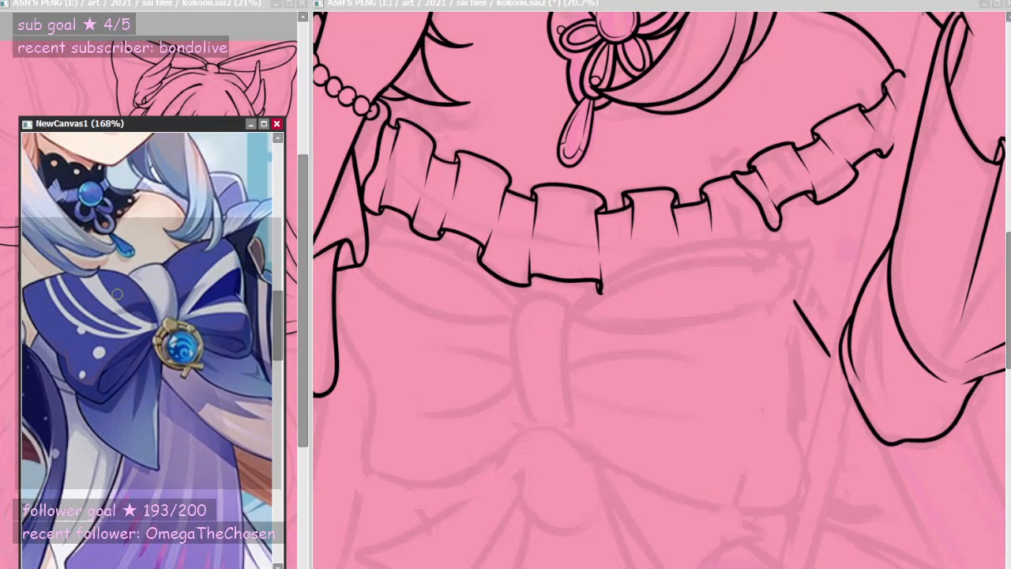
{"action": "scroll", "coordinate": [103, 273], "scroll_direction": "down", "scroll_amount": 2}
{"action": "scroll", "coordinate": [166, 307], "scroll_direction": "up", "scroll_amount": 2}
{"action": "scroll", "coordinate": [177, 312], "scroll_direction": "down", "scroll_amount": 1}
{"action": "scroll", "coordinate": [164, 283], "scroll_direction": "up", "scroll_amount": 1}
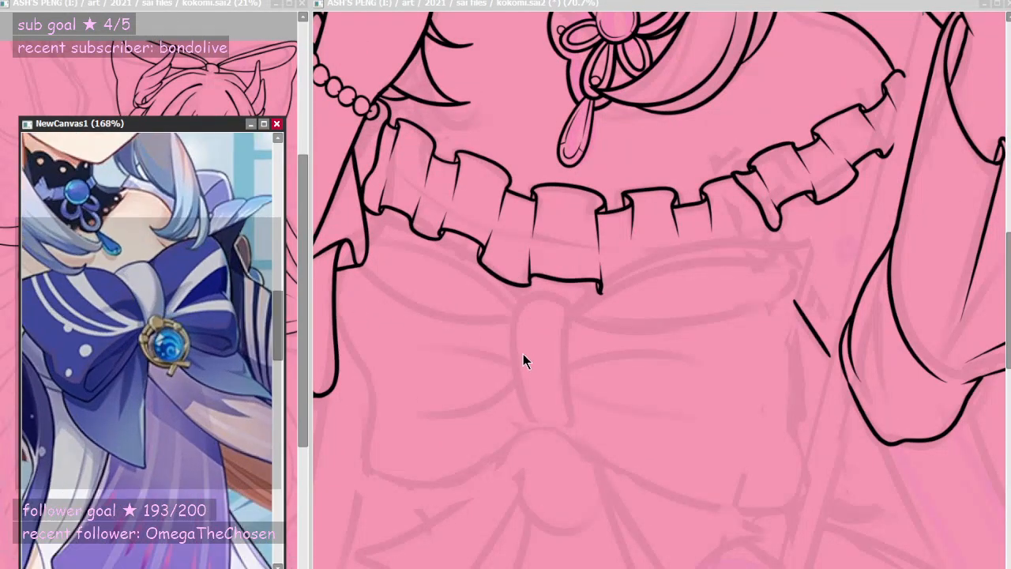
- Ink the rounded top and the curved left side of the chest bow's central knot
{"action": "left_click", "coordinate": [524, 356]}
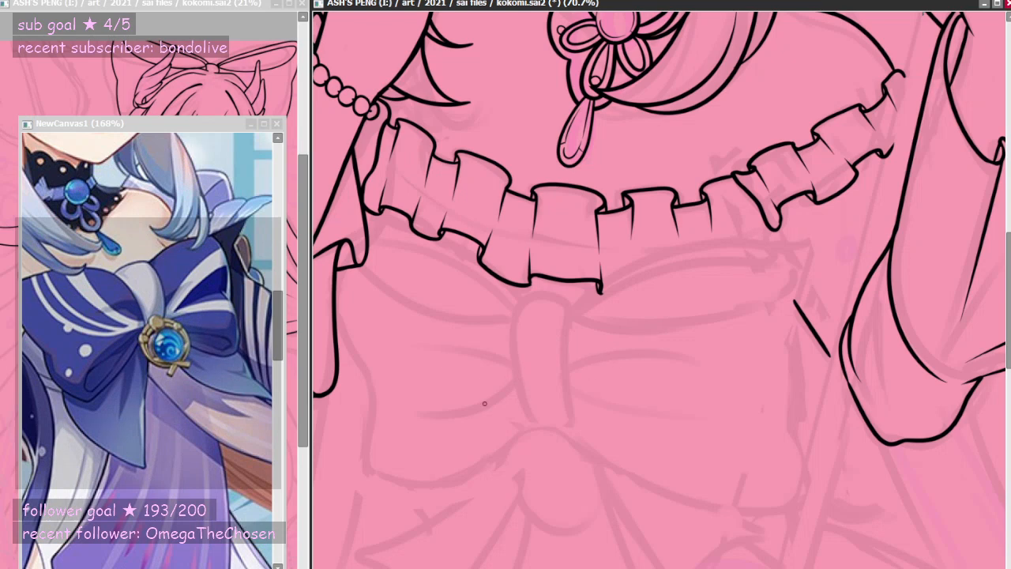
{"action": "scroll", "coordinate": [484, 404], "scroll_direction": "up", "scroll_amount": 1}
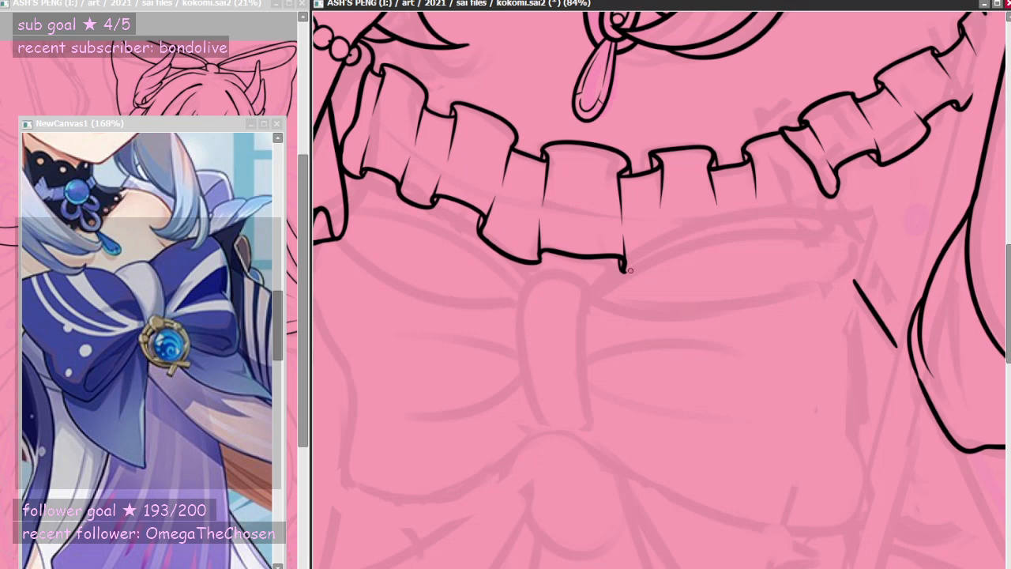
{"action": "left_click_drag", "start_coordinate": [589, 288], "coordinate": [507, 313]}
{"action": "key", "text": "ctrl+z"}
{"action": "mouse_move", "coordinate": [593, 294]}
{"action": "left_mouse_down"}
{"action": "mouse_move", "coordinate": [507, 296]}
{"action": "mouse_move", "coordinate": [538, 433]}
{"action": "left_mouse_up"}
{"action": "key", "text": "ctrl+z"}
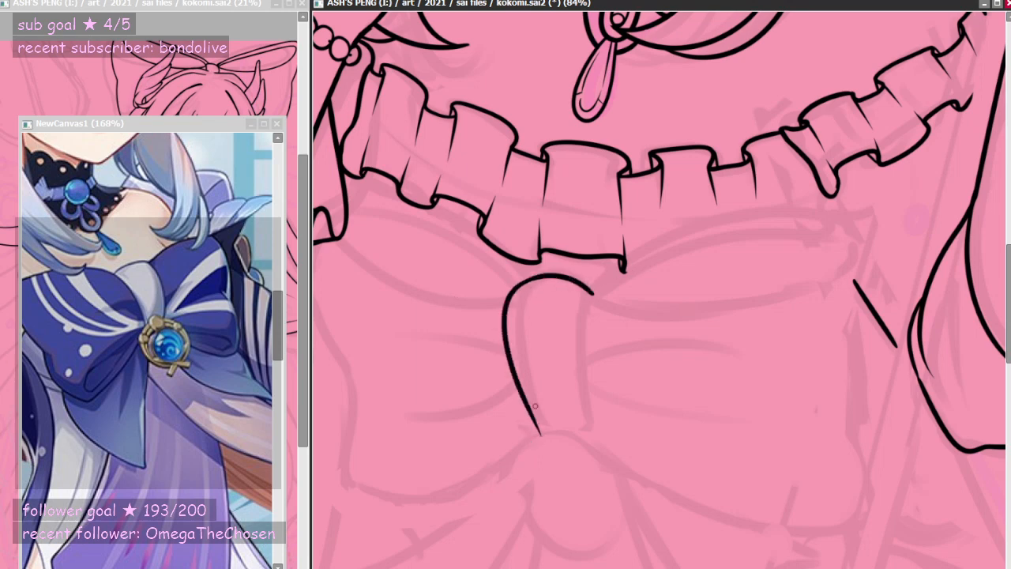
{"action": "key", "text": "ctrl+z"}
{"action": "mouse_move", "coordinate": [522, 281]}
{"action": "left_mouse_down"}
{"action": "mouse_move", "coordinate": [497, 324]}
{"action": "mouse_move", "coordinate": [538, 428]}
{"action": "left_mouse_up"}
{"action": "key", "text": "ctrl+z"}
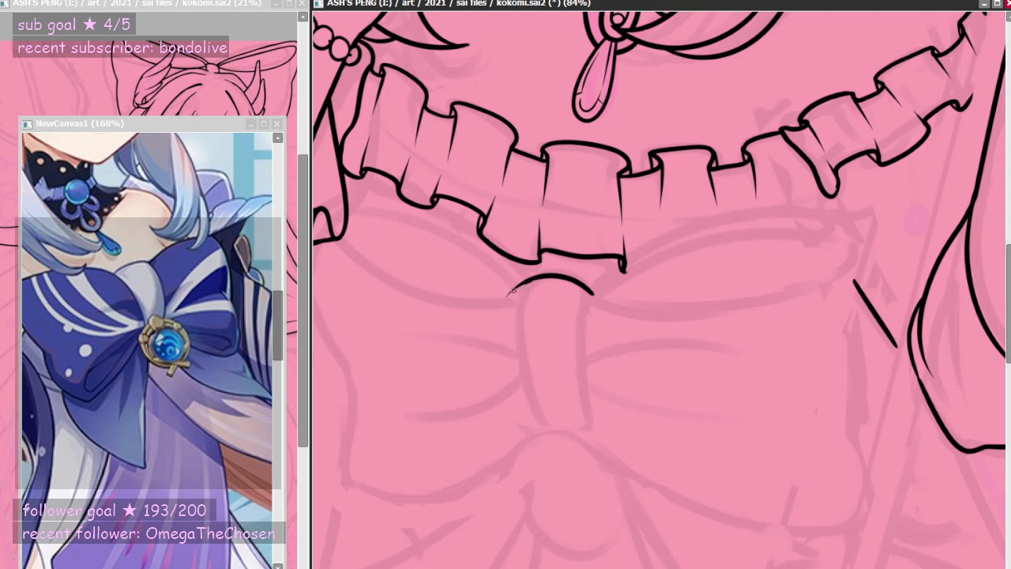
{"action": "left_click_drag", "start_coordinate": [529, 282], "coordinate": [548, 459]}
{"action": "key", "text": "ctrl+z"}
{"action": "left_click_drag", "start_coordinate": [523, 283], "coordinate": [540, 440]}
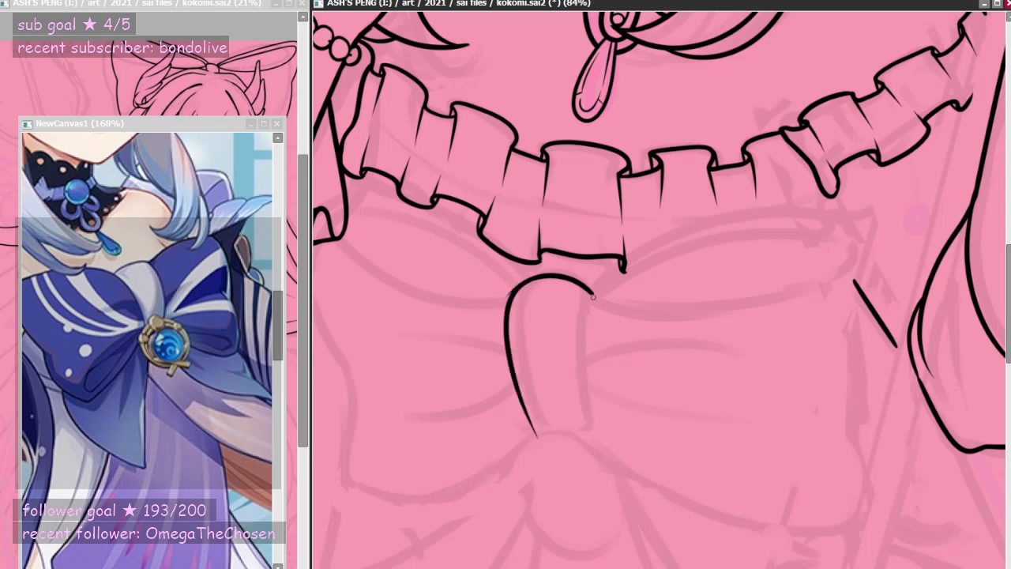
- Ink the right side of the bow's central knot and erase the overshoot at its lower end
{"action": "mouse_move", "coordinate": [592, 296]}
{"action": "left_mouse_down"}
{"action": "mouse_move", "coordinate": [583, 371]}
{"action": "mouse_move", "coordinate": [582, 462]}
{"action": "left_mouse_up"}
{"action": "key", "text": "ctrl+z"}
{"action": "left_click_drag", "start_coordinate": [591, 290], "coordinate": [582, 462]}
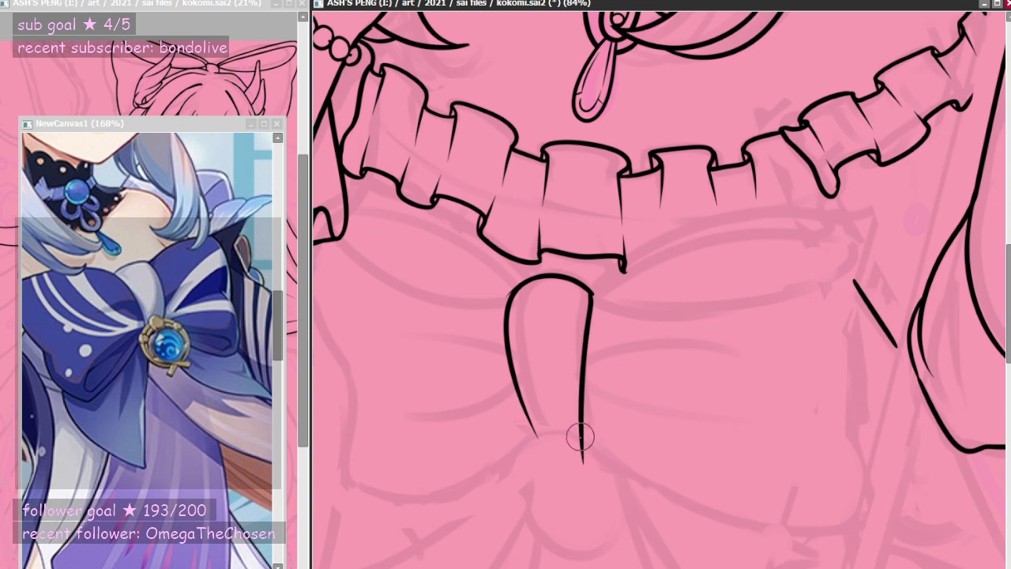
{"action": "left_click_drag", "start_coordinate": [599, 474], "coordinate": [584, 452]}
{"action": "key", "text": "n"}
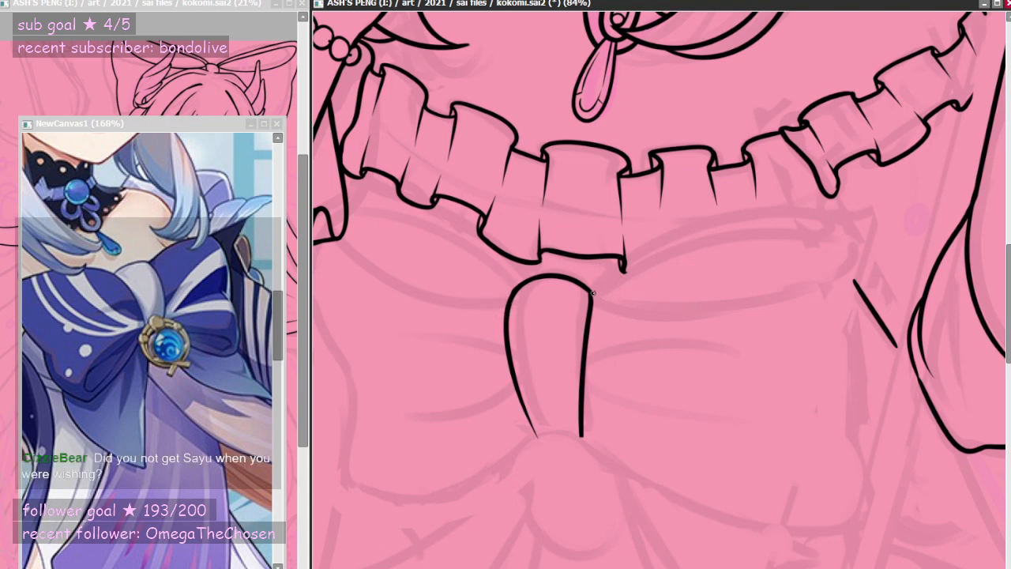
- Try to ink the lower and upper edges of the top fold on the bow's right loop
{"action": "left_click_drag", "start_coordinate": [592, 293], "coordinate": [777, 296]}
{"action": "key", "text": "ctrl+z"}
{"action": "mouse_move", "coordinate": [592, 293]}
{"action": "left_mouse_down"}
{"action": "mouse_move", "coordinate": [759, 297]}
{"action": "mouse_move", "coordinate": [754, 315]}
{"action": "mouse_move", "coordinate": [796, 286]}
{"action": "left_mouse_up"}
{"action": "key", "text": "ctrl+z"}
{"action": "key", "text": "ctrl+z"}
{"action": "left_click_drag", "start_coordinate": [592, 294], "coordinate": [814, 290]}
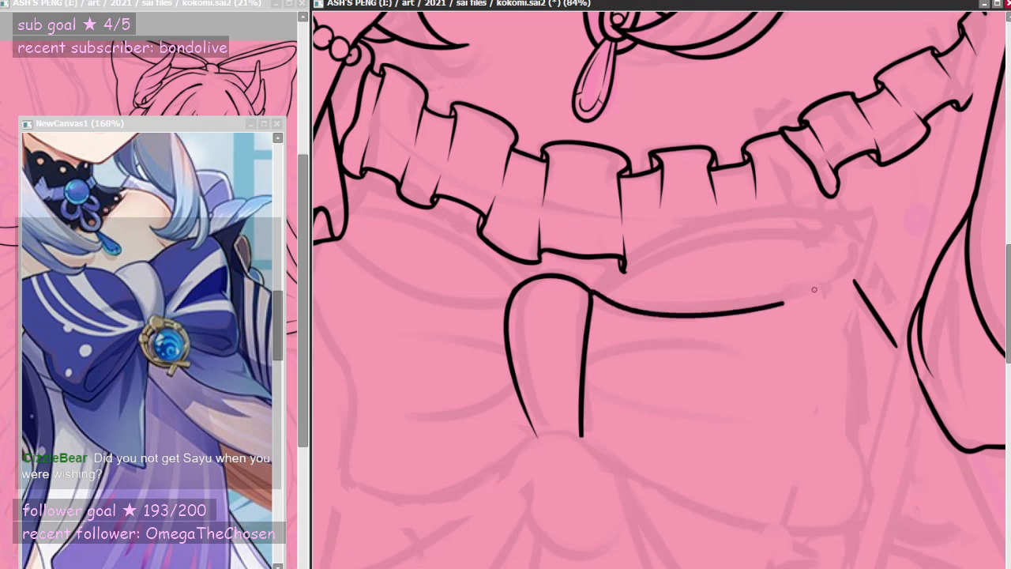
{"action": "key", "text": "ctrl+z"}
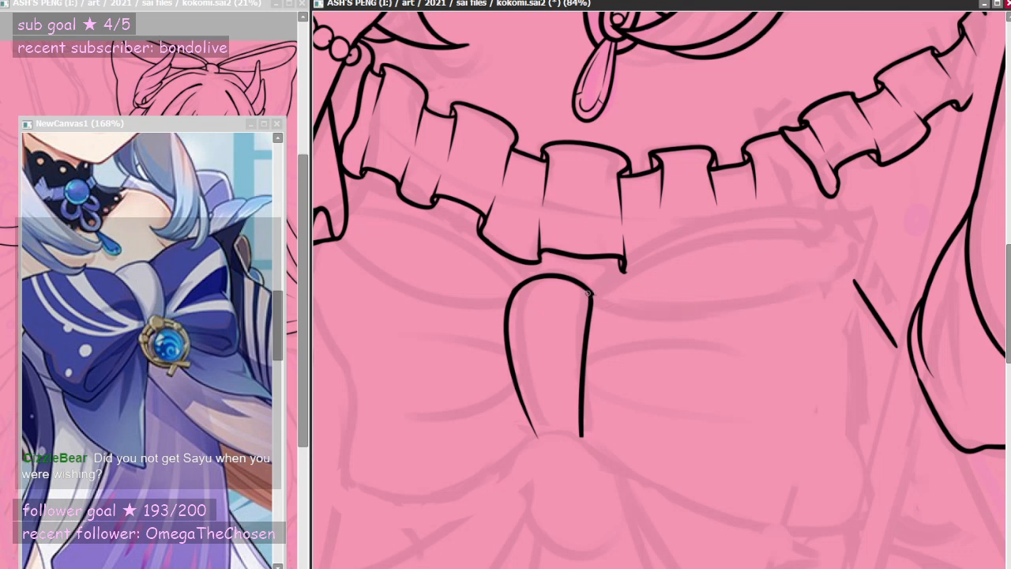
{"action": "mouse_move", "coordinate": [590, 293]}
{"action": "left_mouse_down"}
{"action": "mouse_move", "coordinate": [801, 297]}
{"action": "mouse_move", "coordinate": [817, 270]}
{"action": "left_mouse_up"}
{"action": "left_click_drag", "start_coordinate": [687, 244], "coordinate": [815, 241]}
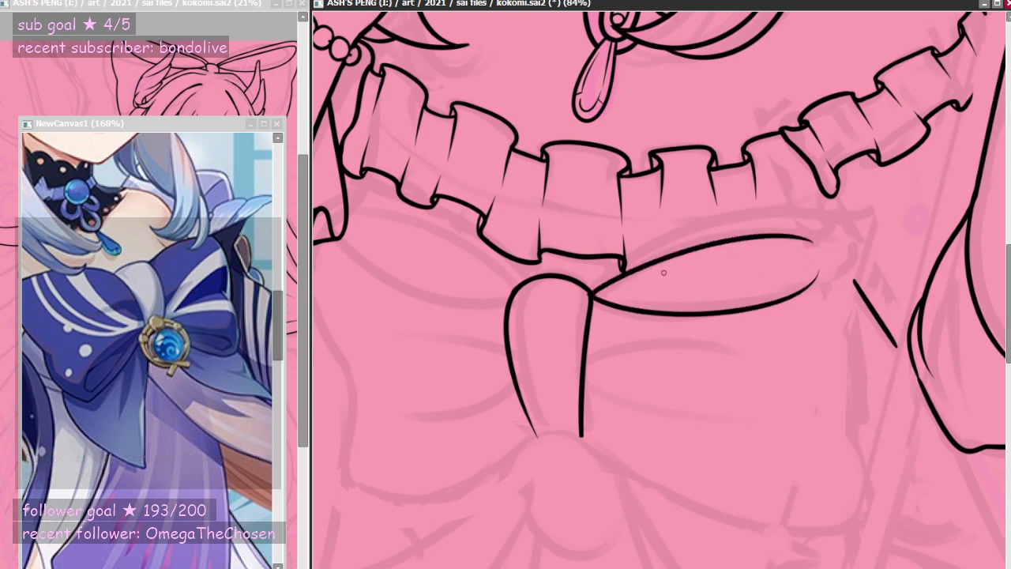
{"action": "key", "text": "ctrl+z"}
{"action": "key", "text": "ctrl+z"}
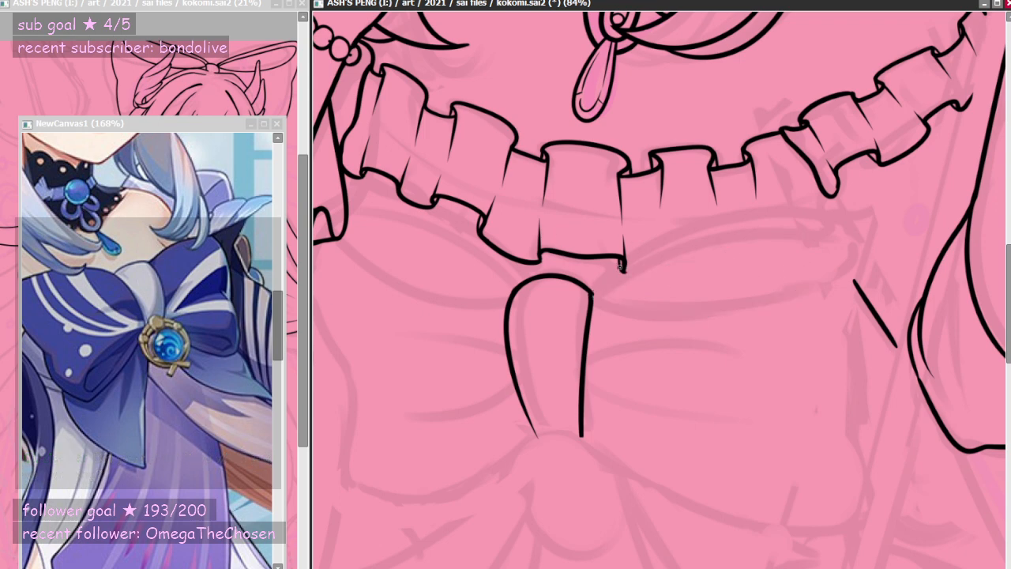
- Ink the arched upper edge of the right loop's top fold from the knot and angle its outer tip back inward
{"action": "left_click_drag", "start_coordinate": [608, 286], "coordinate": [788, 258]}
{"action": "key", "text": "ctrl+z"}
{"action": "mouse_move", "coordinate": [608, 284]}
{"action": "left_mouse_down"}
{"action": "mouse_move", "coordinate": [653, 253]}
{"action": "mouse_move", "coordinate": [824, 237]}
{"action": "left_mouse_up"}
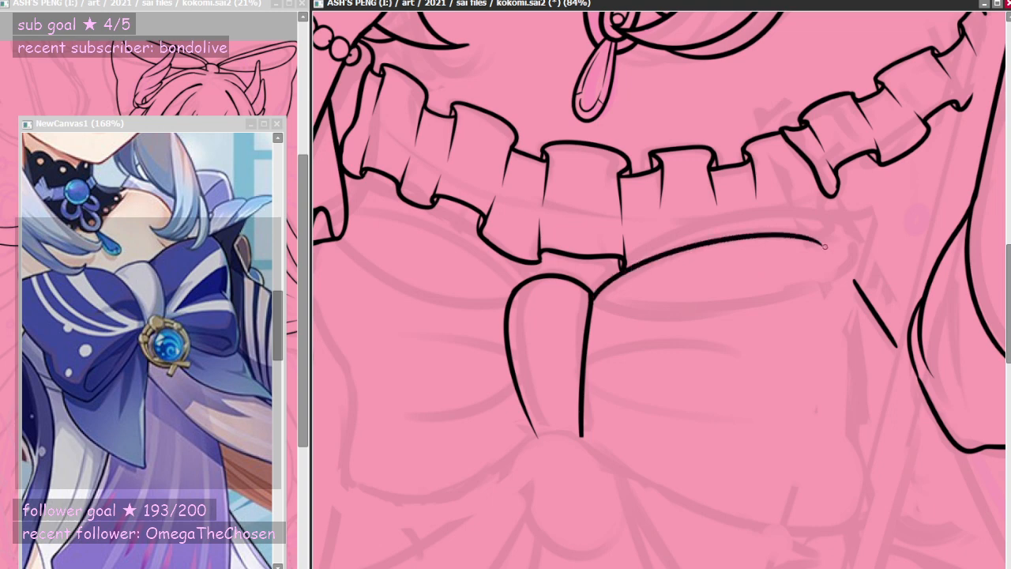
{"action": "key", "text": "ctrl+z"}
{"action": "left_click_drag", "start_coordinate": [595, 291], "coordinate": [829, 254]}
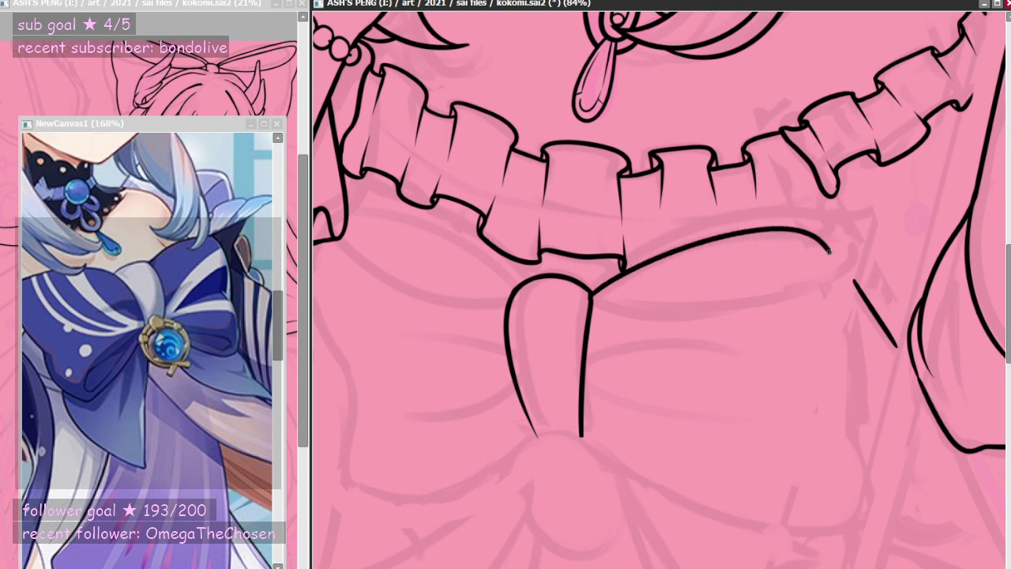
{"action": "left_click_drag", "start_coordinate": [828, 252], "coordinate": [806, 291]}
- Try to ink the lower edge of the right loop's top fold from the knot to the outer tip
{"action": "left_click_drag", "start_coordinate": [594, 295], "coordinate": [809, 289]}
{"action": "key", "text": "ctrl+z"}
{"action": "mouse_move", "coordinate": [593, 295]}
{"action": "left_mouse_down"}
{"action": "mouse_move", "coordinate": [716, 307]}
{"action": "mouse_move", "coordinate": [796, 284]}
{"action": "left_mouse_up"}
{"action": "key", "text": "ctrl+z"}
{"action": "key", "text": "ctrl+y"}
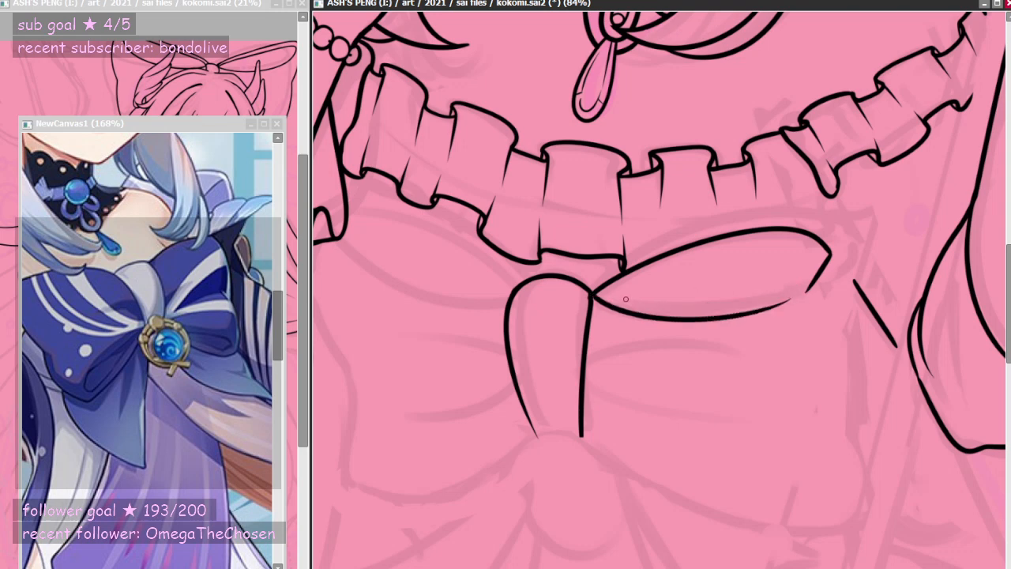
{"action": "key", "text": "ctrl+z"}
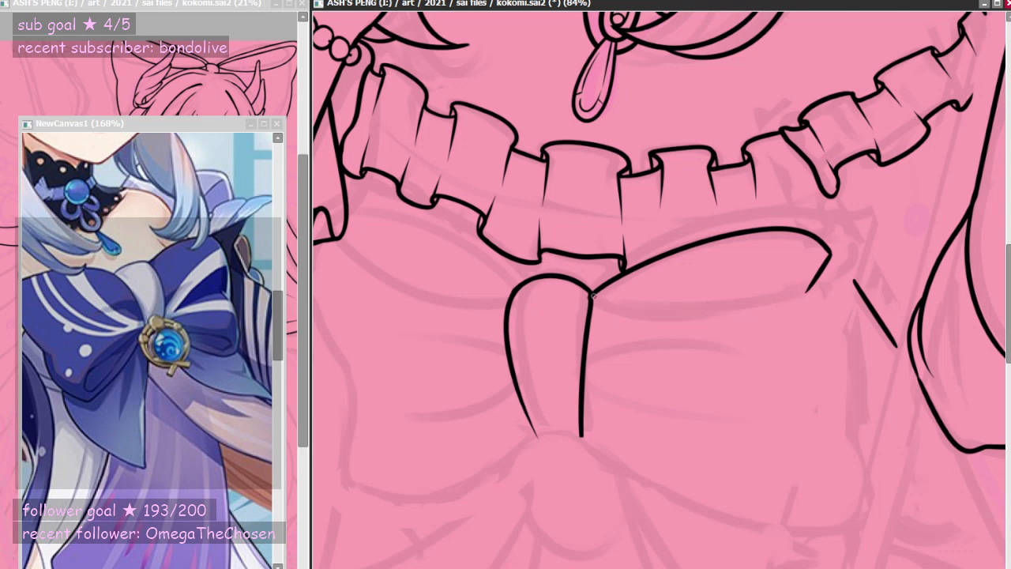
{"action": "mouse_move", "coordinate": [593, 296]}
{"action": "left_mouse_down"}
{"action": "mouse_move", "coordinate": [626, 308]}
{"action": "mouse_move", "coordinate": [807, 286]}
{"action": "left_mouse_up"}
{"action": "key", "text": "ctrl+z"}
{"action": "mouse_move", "coordinate": [599, 290]}
{"action": "left_mouse_down"}
{"action": "mouse_move", "coordinate": [679, 311]}
{"action": "mouse_move", "coordinate": [799, 277]}
{"action": "left_mouse_up"}
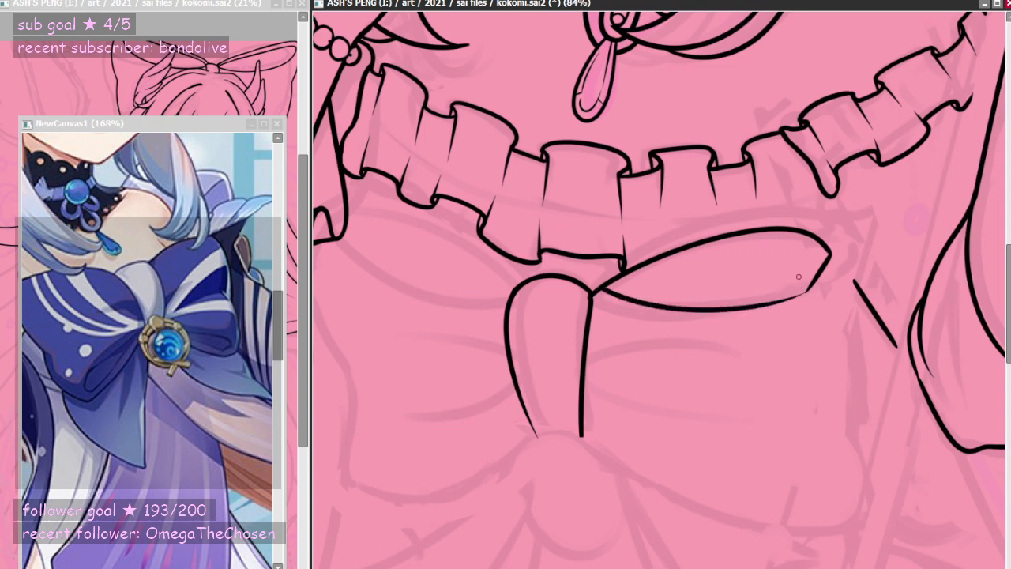
{"action": "key", "text": "ctrl+z"}
- Ink the lower edge of the right loop's top fold and clean up its join with the outer tip
{"action": "left_click_drag", "start_coordinate": [600, 289], "coordinate": [785, 297]}
{"action": "key", "text": "ctrl+z"}
{"action": "mouse_move", "coordinate": [585, 293]}
{"action": "left_mouse_down"}
{"action": "mouse_move", "coordinate": [817, 290]}
{"action": "mouse_move", "coordinate": [821, 282]}
{"action": "mouse_move", "coordinate": [785, 301]}
{"action": "mouse_move", "coordinate": [792, 316]}
{"action": "left_mouse_up"}
{"action": "key", "text": "ctrl+z"}
{"action": "key", "text": "e"}
{"action": "key", "text": "ctrl+z"}
{"action": "left_click_drag", "start_coordinate": [838, 287], "coordinate": [757, 341]}
{"action": "key", "text": "n"}
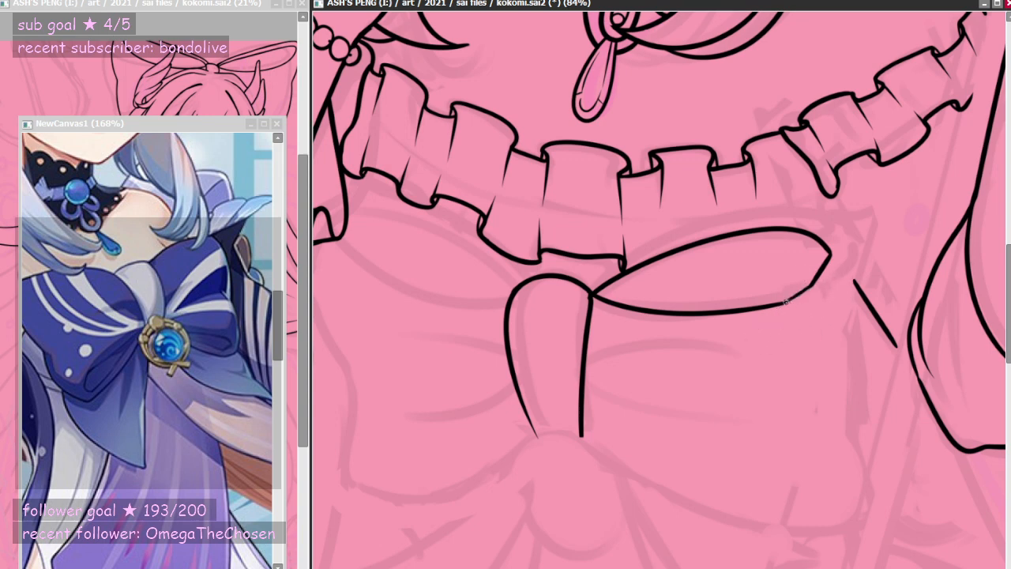
{"action": "mouse_move", "coordinate": [784, 302]}
{"action": "left_mouse_down"}
{"action": "mouse_move", "coordinate": [824, 276]}
{"action": "mouse_move", "coordinate": [787, 300]}
{"action": "left_mouse_up"}
{"action": "key", "text": "ctrl+z"}
{"action": "key", "text": "ctrl+z"}
{"action": "key", "text": "ctrl+z"}
- Ink the arched upper edge of the left loop's top fold from the knot toward the sleeve
{"action": "scroll", "coordinate": [677, 407], "scroll_direction": "down", "scroll_amount": 3}
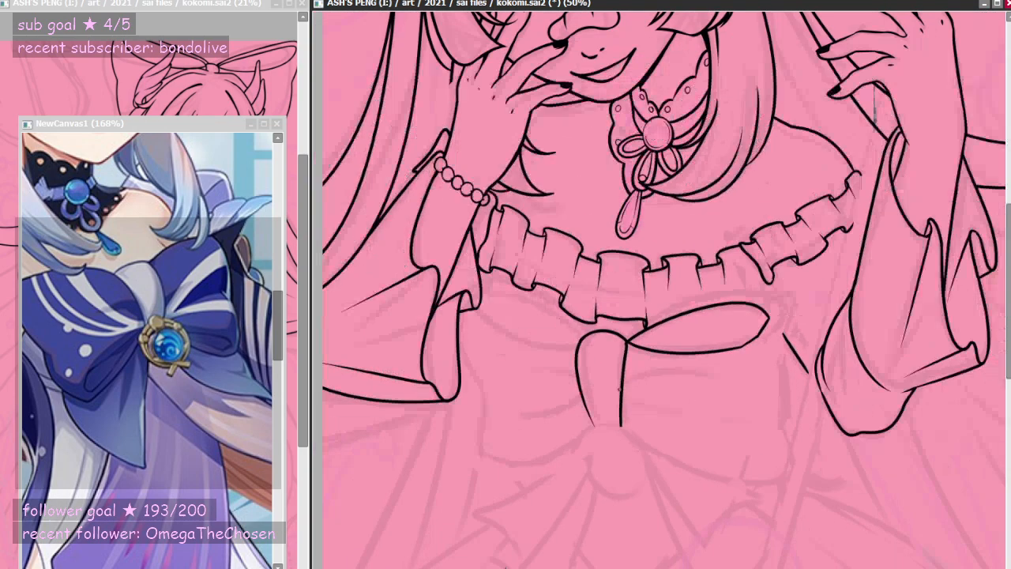
{"action": "scroll", "coordinate": [711, 408], "scroll_direction": "up", "scroll_amount": 2}
{"action": "scroll", "coordinate": [433, 344], "scroll_direction": "up", "scroll_amount": 1}
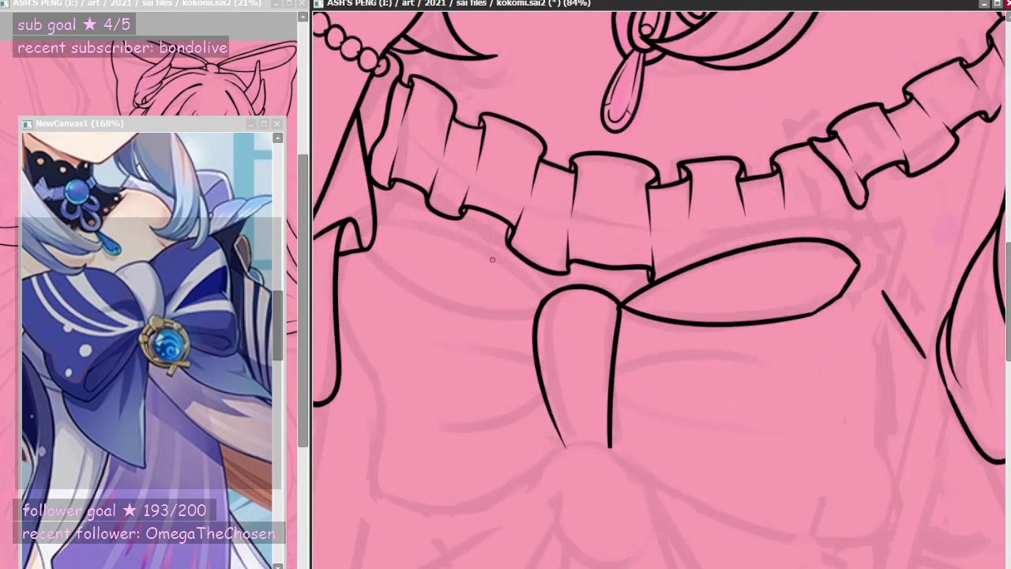
{"action": "mouse_move", "coordinate": [539, 298]}
{"action": "left_mouse_down"}
{"action": "mouse_move", "coordinate": [341, 243]}
{"action": "mouse_move", "coordinate": [392, 288]}
{"action": "mouse_move", "coordinate": [443, 298]}
{"action": "left_mouse_up"}
{"action": "key", "text": "ctrl+z"}
{"action": "mouse_move", "coordinate": [348, 249]}
{"action": "left_mouse_down"}
{"action": "mouse_move", "coordinate": [414, 295]}
{"action": "mouse_move", "coordinate": [355, 260]}
{"action": "mouse_move", "coordinate": [510, 305]}
{"action": "left_mouse_up"}
{"action": "key", "text": "ctrl+z"}
{"action": "key", "text": "ctrl+z"}
- Ink the curved lower edge of the left loop's top fold back to the knot
{"action": "left_click_drag", "start_coordinate": [368, 270], "coordinate": [537, 309]}
{"action": "key", "text": "ctrl+z"}
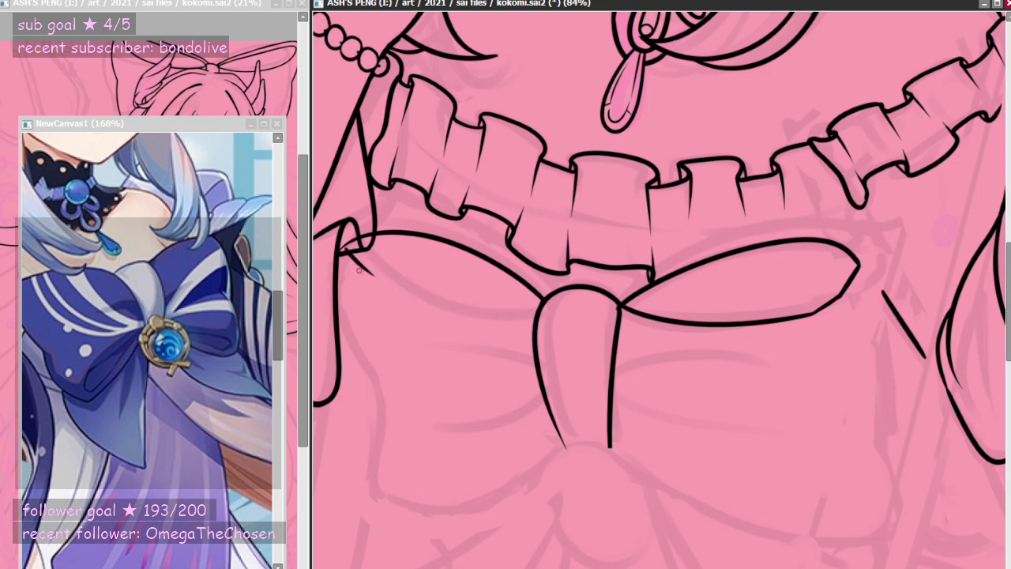
{"action": "mouse_move", "coordinate": [367, 269]}
{"action": "left_mouse_down"}
{"action": "mouse_move", "coordinate": [438, 315]}
{"action": "mouse_move", "coordinate": [556, 304]}
{"action": "left_mouse_up"}
{"action": "key", "text": "ctrl+z"}
{"action": "mouse_move", "coordinate": [367, 270]}
{"action": "left_mouse_down"}
{"action": "mouse_move", "coordinate": [472, 311]}
{"action": "mouse_move", "coordinate": [546, 305]}
{"action": "left_mouse_up"}
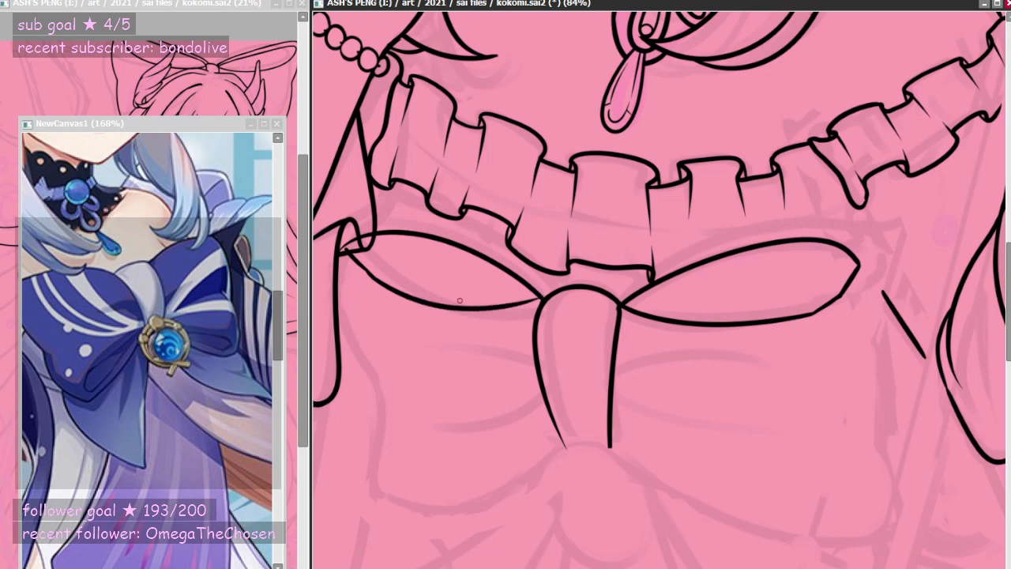
- Redo the curved lower edge of the left loop's top fold and erase its overlap with the sleeve
{"action": "key", "text": "ctrl+z"}
{"action": "left_click_drag", "start_coordinate": [366, 270], "coordinate": [558, 306]}
{"action": "key", "text": "ctrl+z"}
{"action": "left_click_drag", "start_coordinate": [361, 269], "coordinate": [553, 304]}
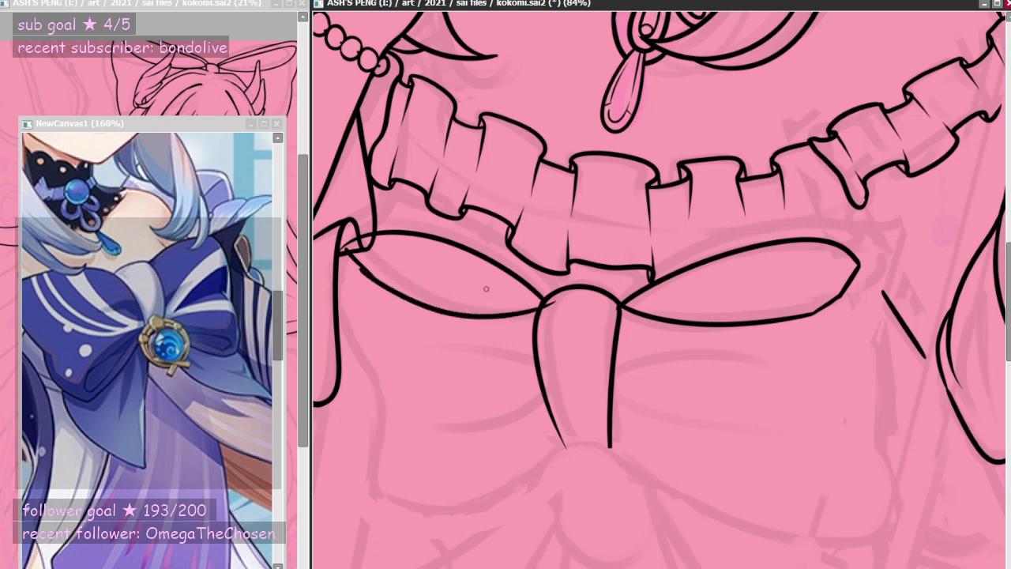
{"action": "key", "text": "ctrl+z"}
{"action": "left_click_drag", "start_coordinate": [365, 269], "coordinate": [555, 301]}
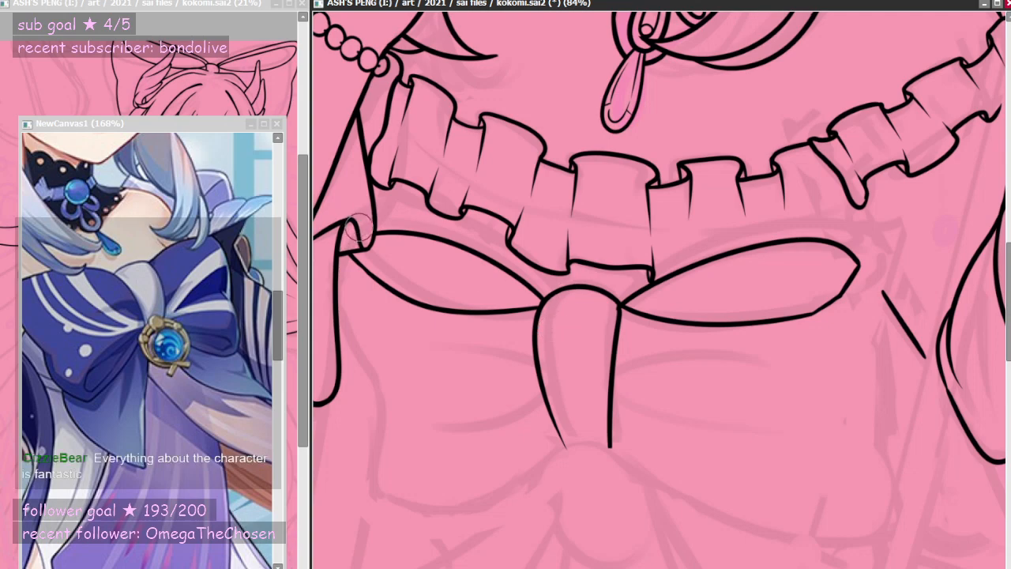
{"action": "scroll", "coordinate": [606, 347], "scroll_direction": "down", "scroll_amount": 3}
{"action": "scroll", "coordinate": [606, 347], "scroll_direction": "up", "scroll_amount": 2}
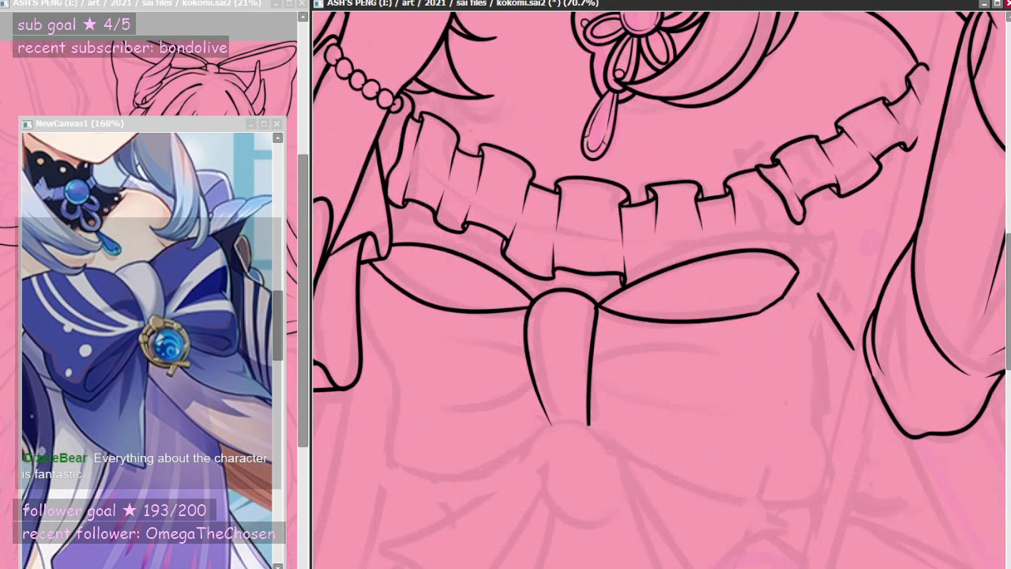
- Transform the bow's two top folds together, tilting them slightly clockwise around the knot, and apply the change
{"action": "key", "text": "ctrl+t"}
{"action": "left_click_drag", "start_coordinate": [621, 175], "coordinate": [619, 172]}
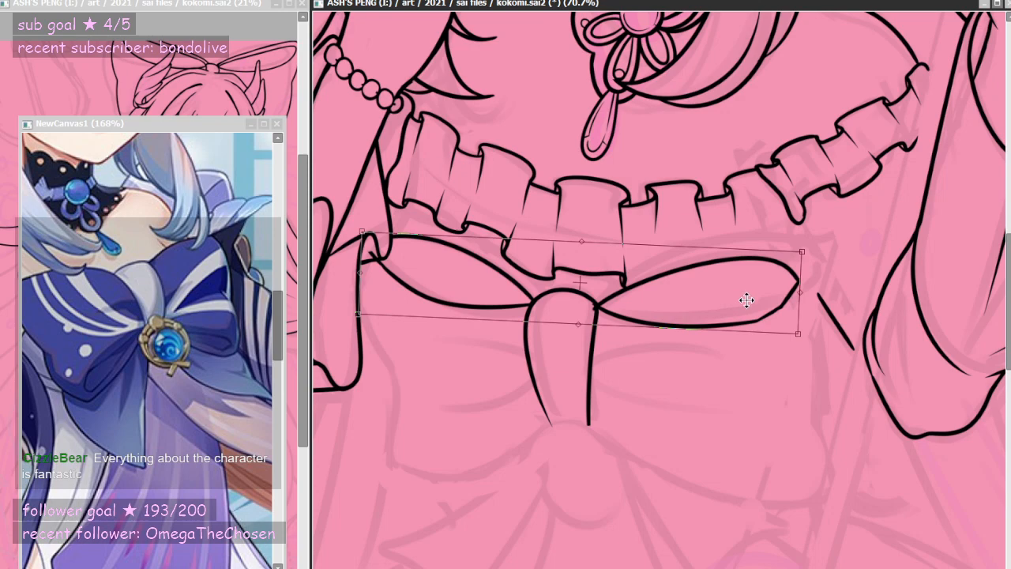
{"action": "scroll", "coordinate": [829, 206], "scroll_direction": "down", "scroll_amount": 5}
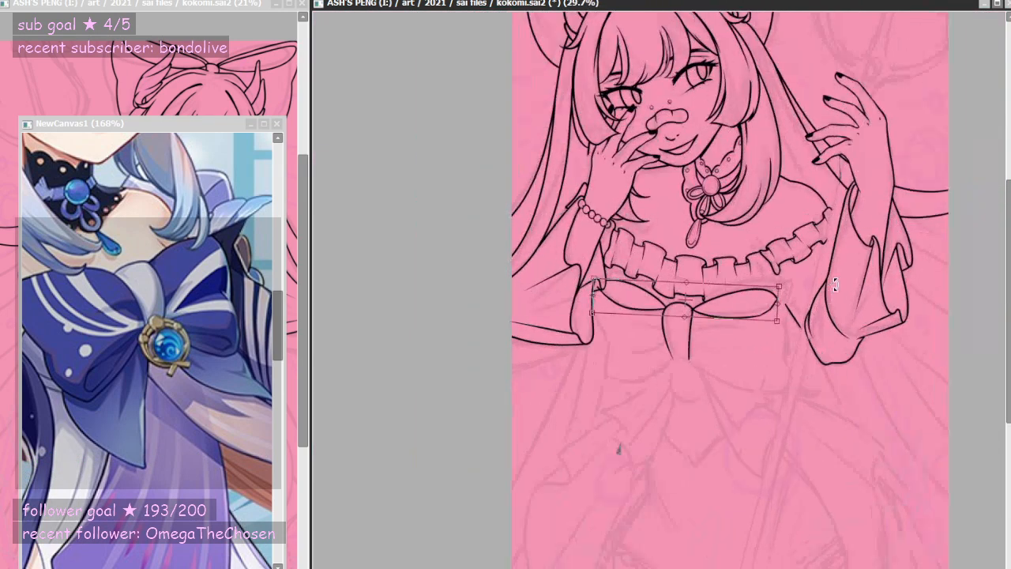
{"action": "scroll", "coordinate": [835, 285], "scroll_direction": "up", "scroll_amount": 3}
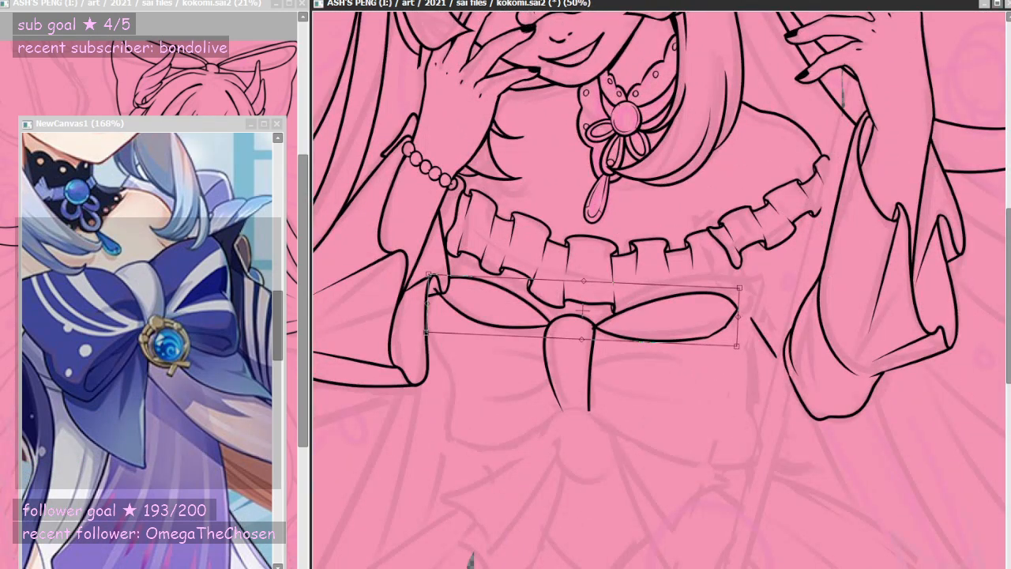
{"action": "key", "text": "Return"}
{"action": "scroll", "coordinate": [499, 312], "scroll_direction": "up", "scroll_amount": 2}
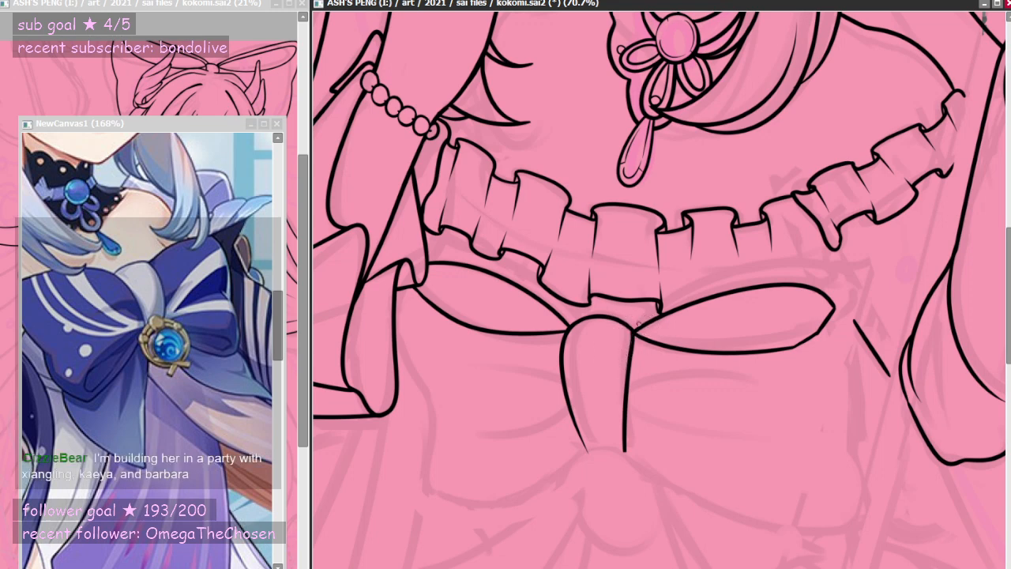
- Try to ink the right loop's outer upper edge as an arch above its top fold
{"action": "mouse_move", "coordinate": [633, 326]}
{"action": "left_mouse_down"}
{"action": "mouse_move", "coordinate": [739, 278]}
{"action": "mouse_move", "coordinate": [824, 279]}
{"action": "left_mouse_up"}
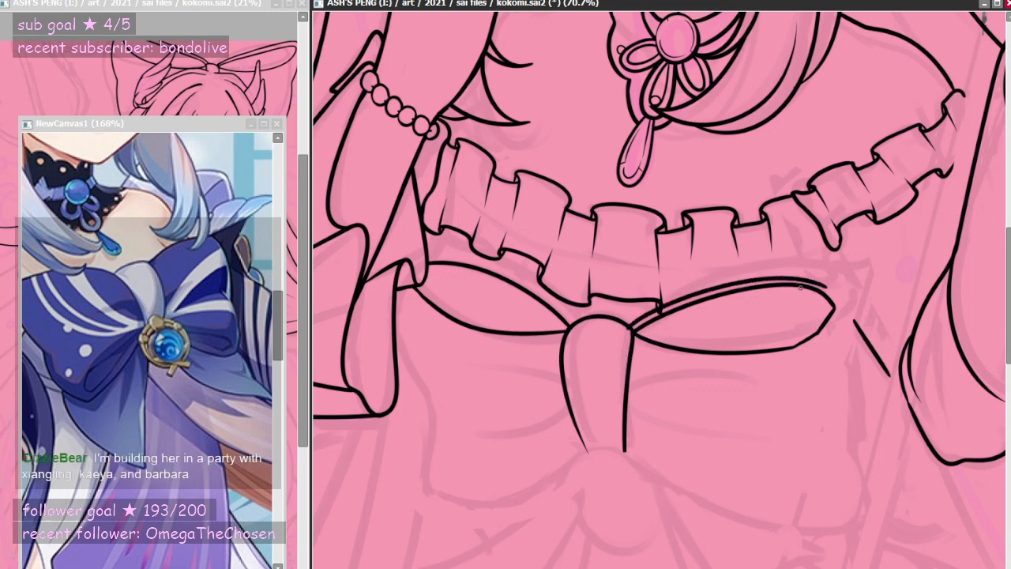
{"action": "key", "text": "ctrl+z"}
{"action": "mouse_move", "coordinate": [632, 326]}
{"action": "left_mouse_down"}
{"action": "mouse_move", "coordinate": [670, 302]}
{"action": "mouse_move", "coordinate": [862, 285]}
{"action": "mouse_move", "coordinate": [855, 341]}
{"action": "left_mouse_up"}
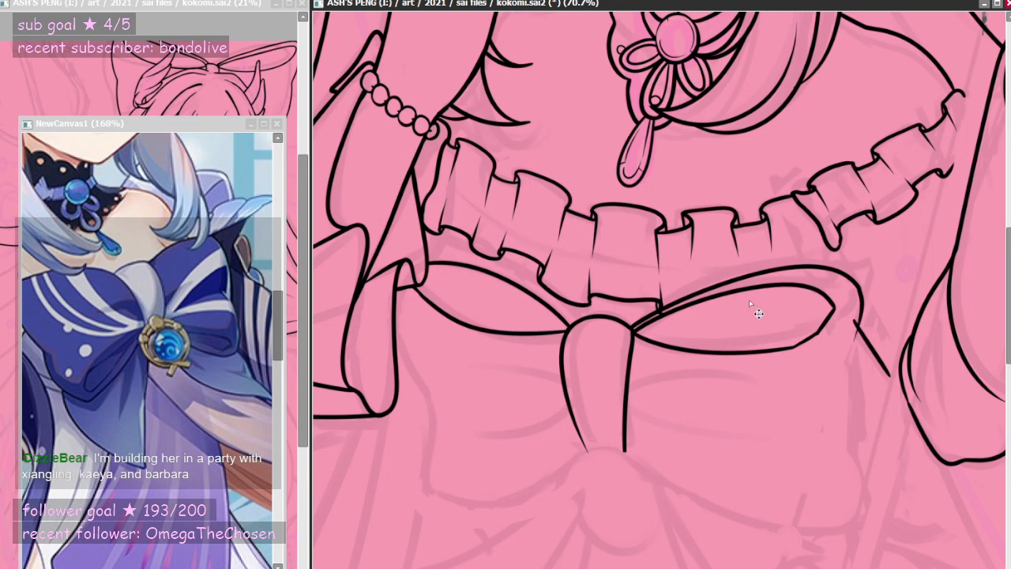
{"action": "key", "text": "ctrl+z"}
{"action": "left_click_drag", "start_coordinate": [634, 324], "coordinate": [858, 289]}
{"action": "key", "text": "ctrl+z"}
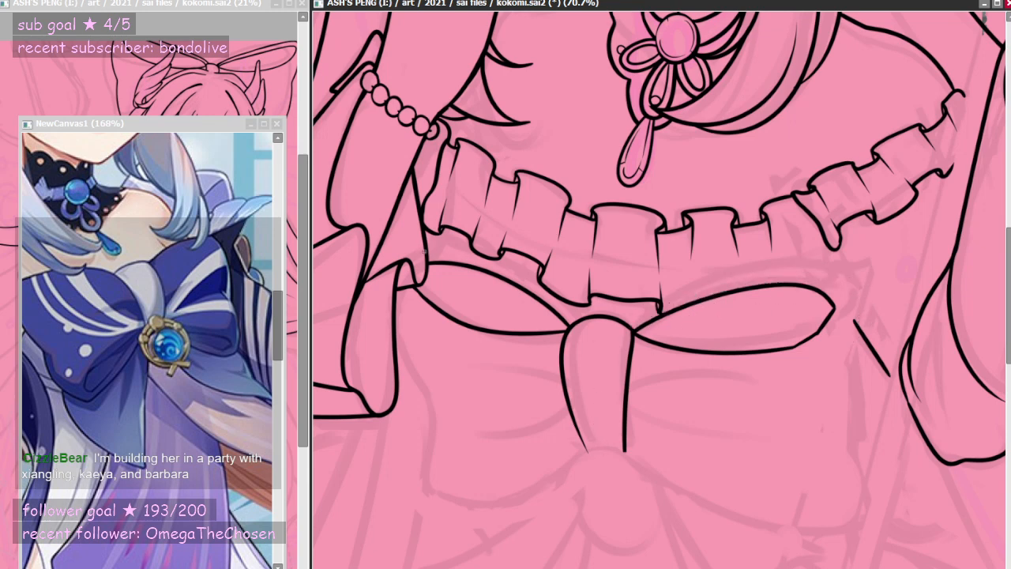
- Ink a second upper edge just above the left loop's top fold and erase its overlap with the sleeve
{"action": "key", "text": "ctrl+z"}
{"action": "mouse_move", "coordinate": [423, 252]}
{"action": "left_mouse_down"}
{"action": "mouse_move", "coordinate": [588, 303]}
{"action": "mouse_move", "coordinate": [558, 289]}
{"action": "mouse_move", "coordinate": [589, 316]}
{"action": "left_mouse_up"}
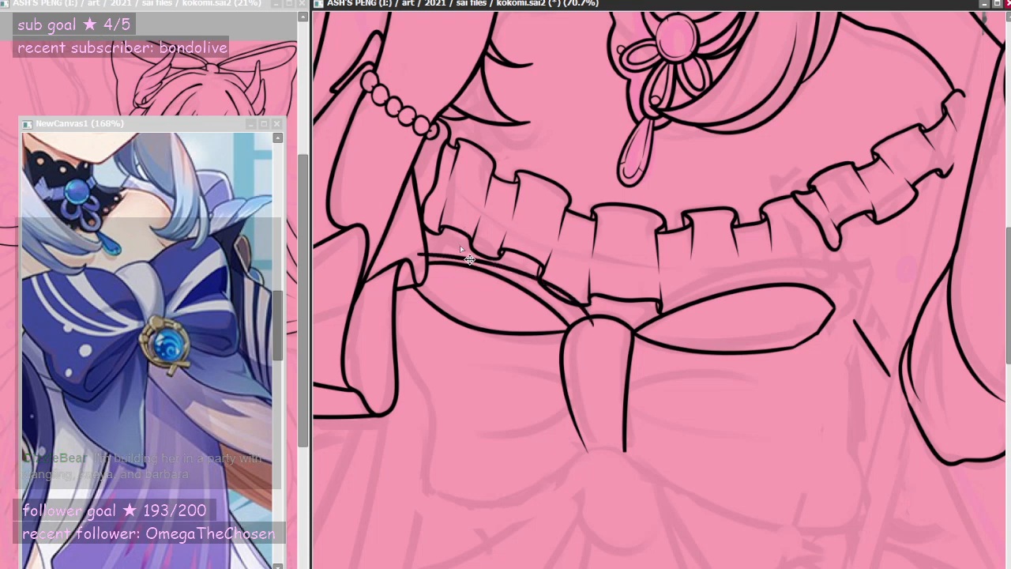
{"action": "key", "text": "ctrl+z"}
{"action": "key", "text": "ctrl+z"}
{"action": "mouse_move", "coordinate": [418, 256]}
{"action": "left_mouse_down"}
{"action": "mouse_move", "coordinate": [552, 291]}
{"action": "mouse_move", "coordinate": [588, 342]}
{"action": "mouse_move", "coordinate": [545, 298]}
{"action": "mouse_move", "coordinate": [588, 330]}
{"action": "left_mouse_up"}
{"action": "key", "text": "ctrl+z"}
{"action": "key", "text": "e"}
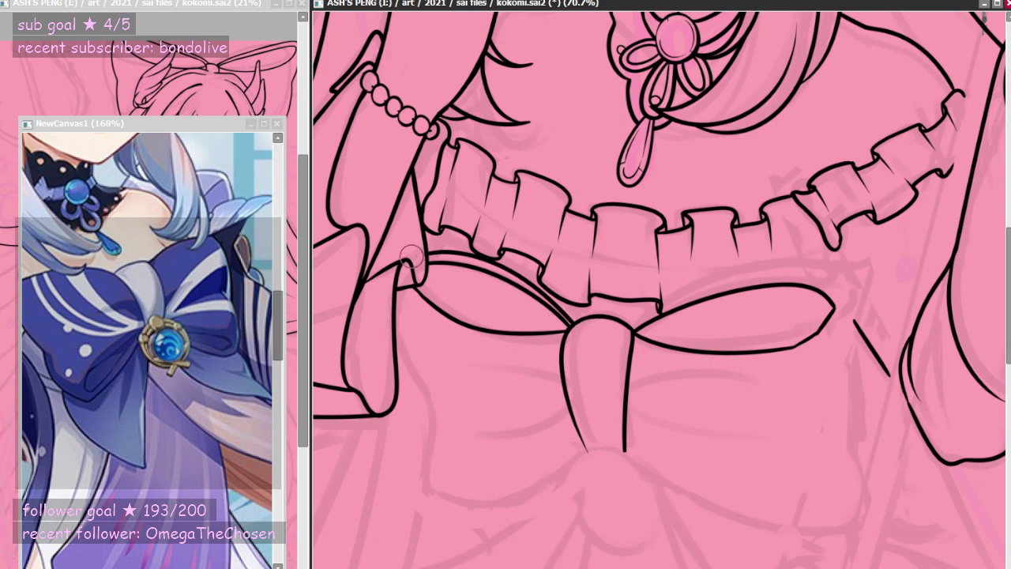
{"action": "left_click_drag", "start_coordinate": [412, 256], "coordinate": [412, 261]}
- Ink the right loop's outer upper edge from the knot to the outer corner and try out its side edge
{"action": "scroll", "coordinate": [659, 290], "scroll_direction": "right", "scroll_amount": 1}
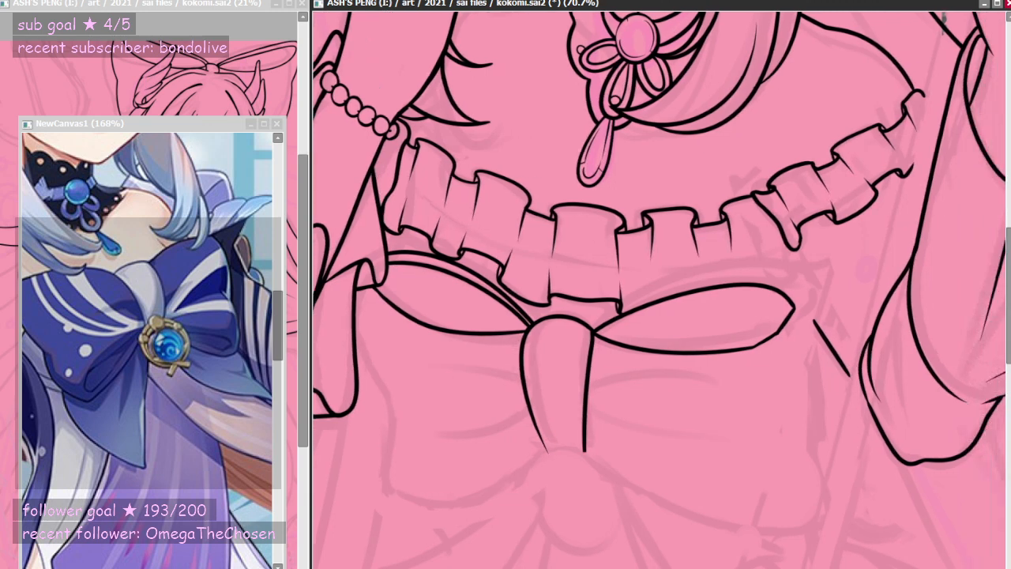
{"action": "mouse_move", "coordinate": [620, 308]}
{"action": "left_mouse_down"}
{"action": "mouse_move", "coordinate": [807, 278]}
{"action": "mouse_move", "coordinate": [809, 410]}
{"action": "left_mouse_up"}
{"action": "key", "text": "ctrl+z"}
{"action": "left_click_drag", "start_coordinate": [807, 280], "coordinate": [810, 413]}
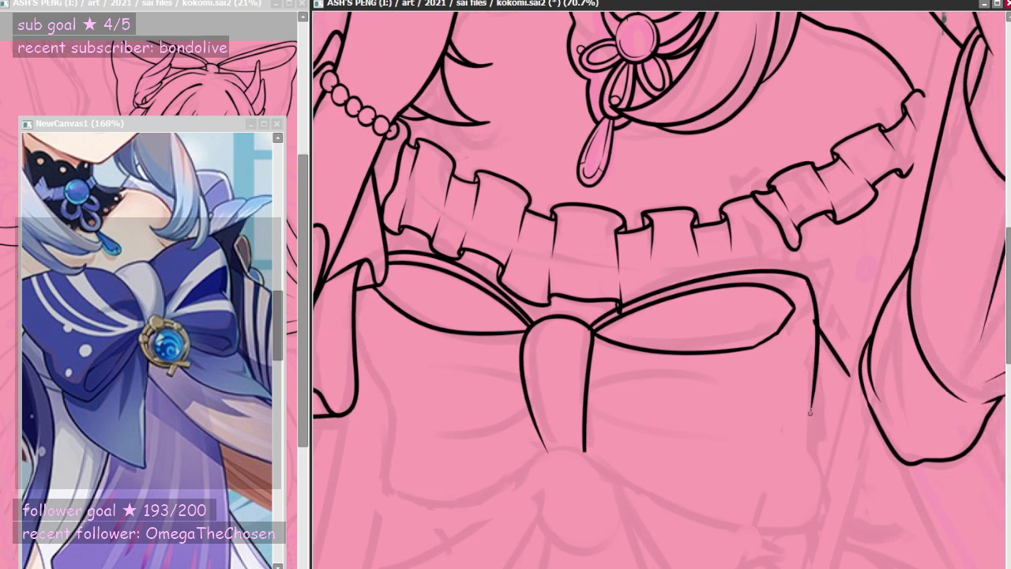
{"action": "key", "text": "ctrl+z"}
{"action": "mouse_move", "coordinate": [807, 278]}
{"action": "left_mouse_down"}
{"action": "mouse_move", "coordinate": [818, 341]}
{"action": "mouse_move", "coordinate": [801, 434]}
{"action": "left_mouse_up"}
{"action": "key", "text": "ctrl+z"}
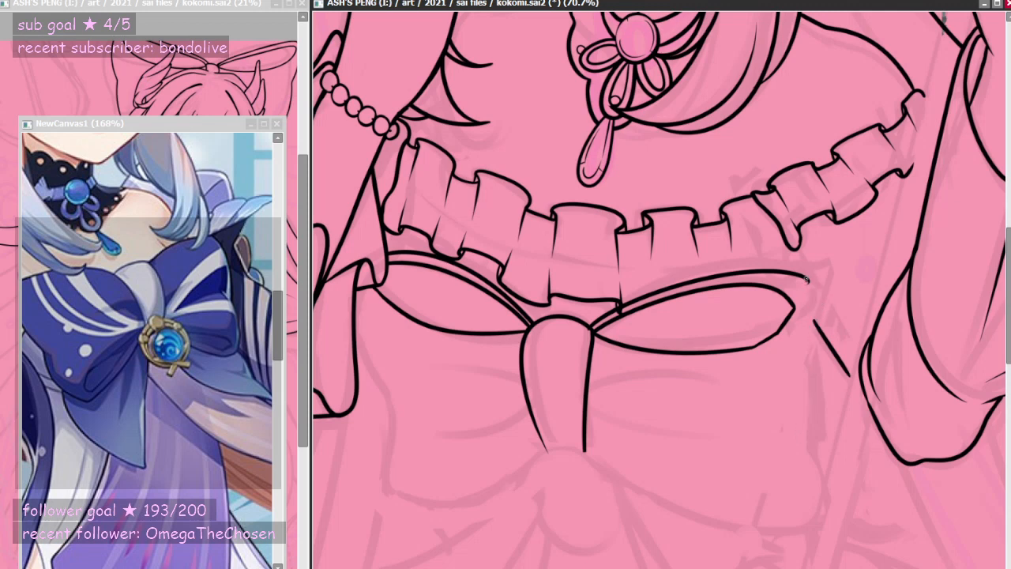
- Ink the right loop's outer side edge downward from its upper corner
{"action": "left_click_drag", "start_coordinate": [805, 277], "coordinate": [801, 431]}
{"action": "key", "text": "ctrl+z"}
{"action": "left_click_drag", "start_coordinate": [805, 277], "coordinate": [799, 430]}
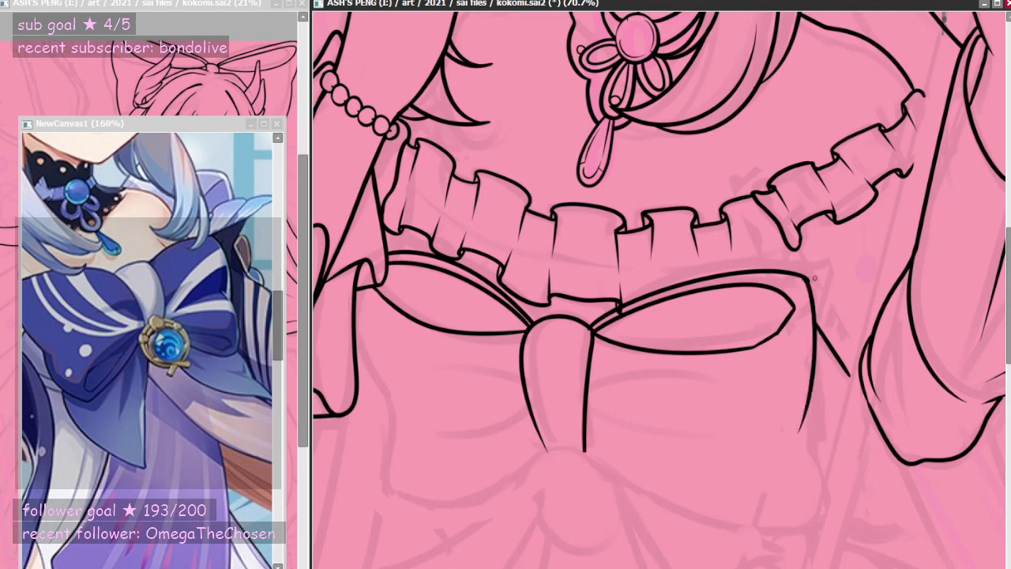
{"action": "key", "text": "ctrl+z"}
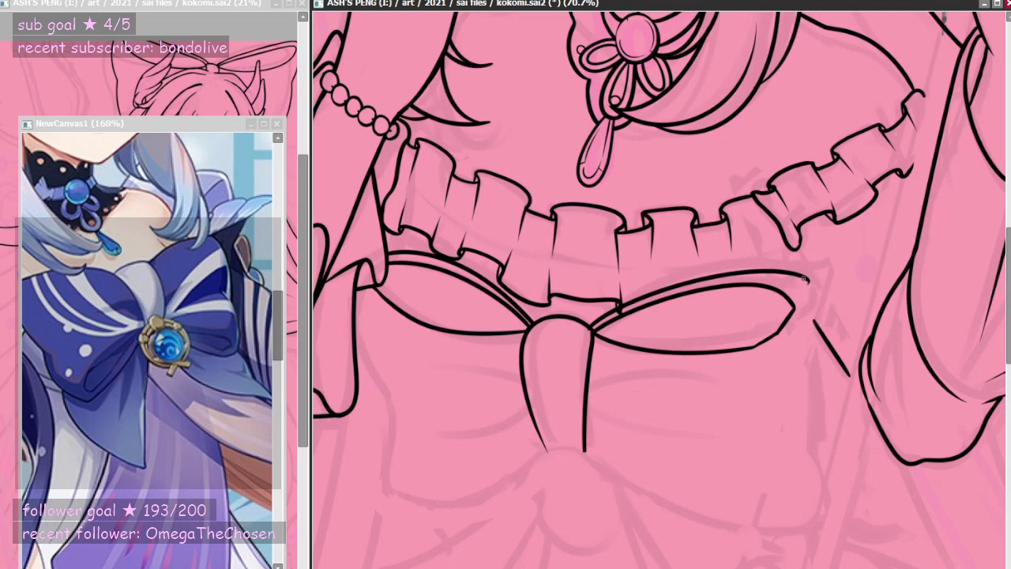
{"action": "left_click_drag", "start_coordinate": [806, 278], "coordinate": [799, 446]}
{"action": "key", "text": "ctrl+z"}
{"action": "left_click_drag", "start_coordinate": [806, 276], "coordinate": [805, 447]}
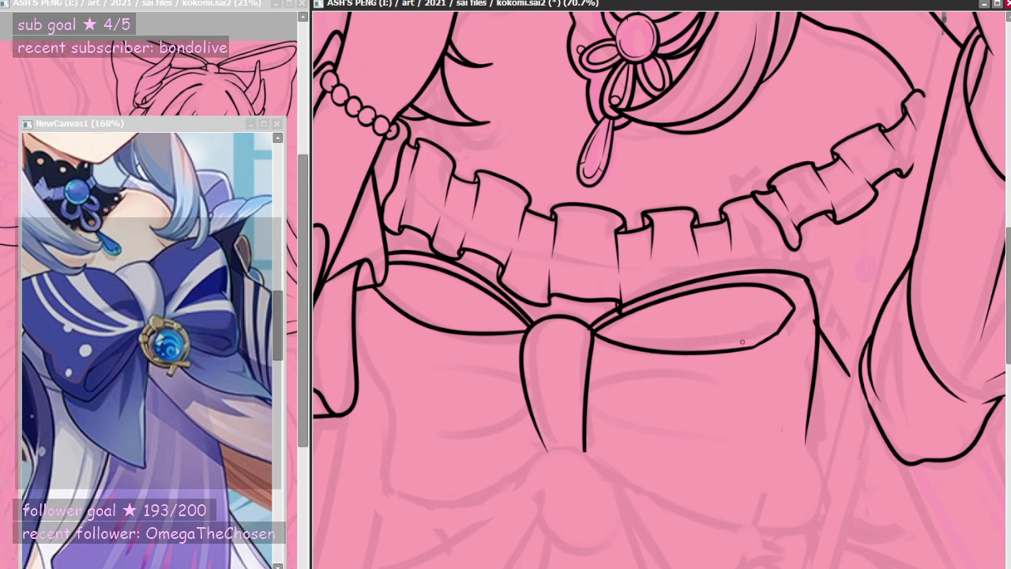
- Ink the left loop's outer side as two curves meeting in a small notch, down to the lower corner
{"action": "scroll", "coordinate": [740, 344], "scroll_direction": "down", "scroll_amount": 2}
{"action": "scroll", "coordinate": [713, 387], "scroll_direction": "up", "scroll_amount": 2}
{"action": "scroll", "coordinate": [588, 372], "scroll_direction": "down", "scroll_amount": 2}
{"action": "scroll", "coordinate": [545, 352], "scroll_direction": "up", "scroll_amount": 2}
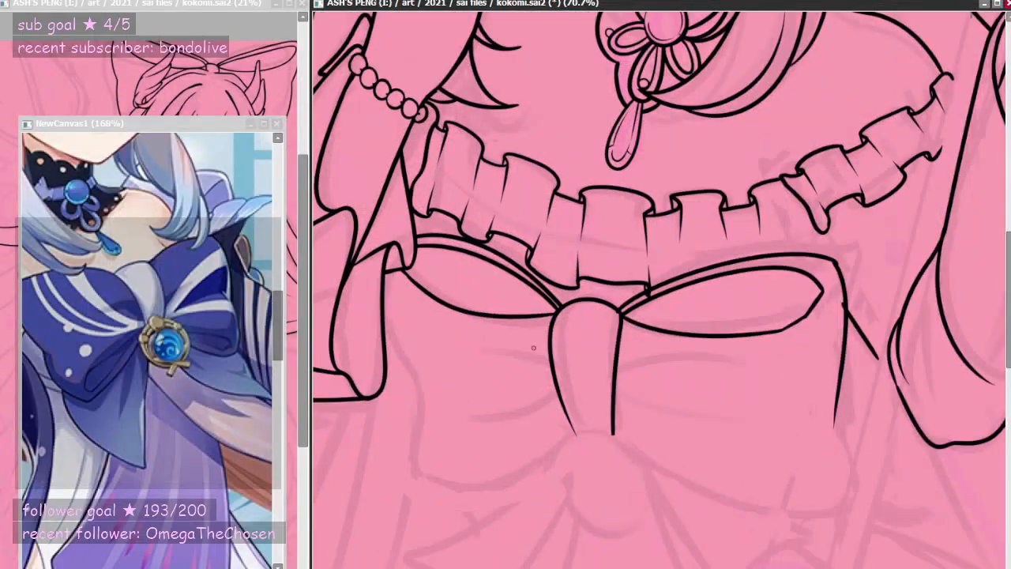
{"action": "mouse_move", "coordinate": [377, 284]}
{"action": "left_mouse_down"}
{"action": "mouse_move", "coordinate": [395, 361]}
{"action": "mouse_move", "coordinate": [423, 397]}
{"action": "mouse_move", "coordinate": [404, 422]}
{"action": "mouse_move", "coordinate": [406, 473]}
{"action": "mouse_move", "coordinate": [564, 451]}
{"action": "left_mouse_up"}
{"action": "key", "text": "ctrl+z"}
{"action": "key", "text": "ctrl+z"}
{"action": "key", "text": "ctrl+z"}
{"action": "key", "text": "ctrl+z"}
- Ink the left loop's lower edge as a smooth curve from the outer corner to the knot's base
{"action": "left_click_drag", "start_coordinate": [406, 480], "coordinate": [594, 431]}
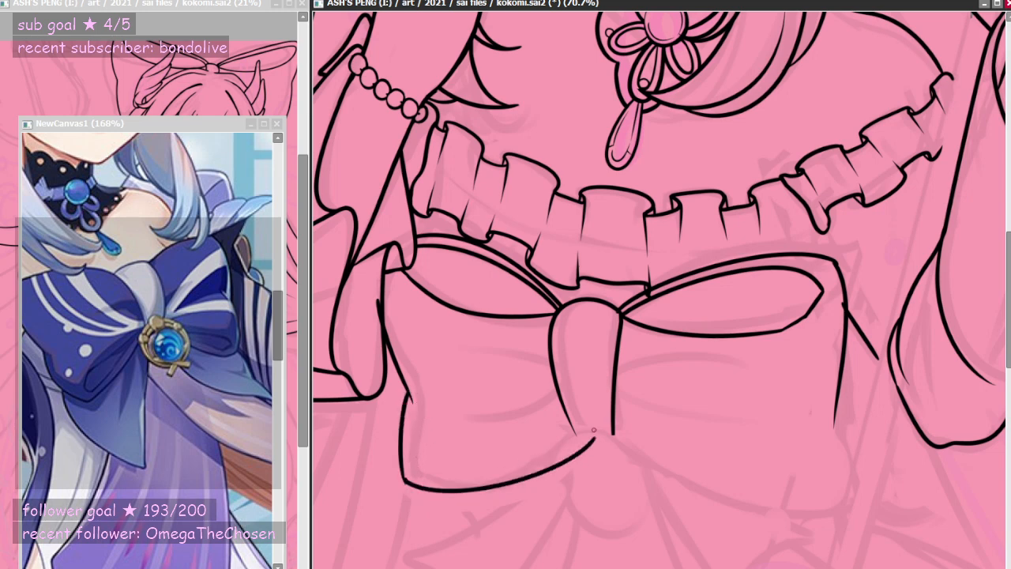
{"action": "key", "text": "ctrl+z"}
{"action": "left_click_drag", "start_coordinate": [401, 482], "coordinate": [571, 439]}
{"action": "key", "text": "ctrl+z"}
{"action": "mouse_move", "coordinate": [401, 483]}
{"action": "left_mouse_down"}
{"action": "mouse_move", "coordinate": [549, 456]}
{"action": "mouse_move", "coordinate": [573, 434]}
{"action": "mouse_move", "coordinate": [818, 499]}
{"action": "left_mouse_up"}
{"action": "key", "text": "ctrl+z"}
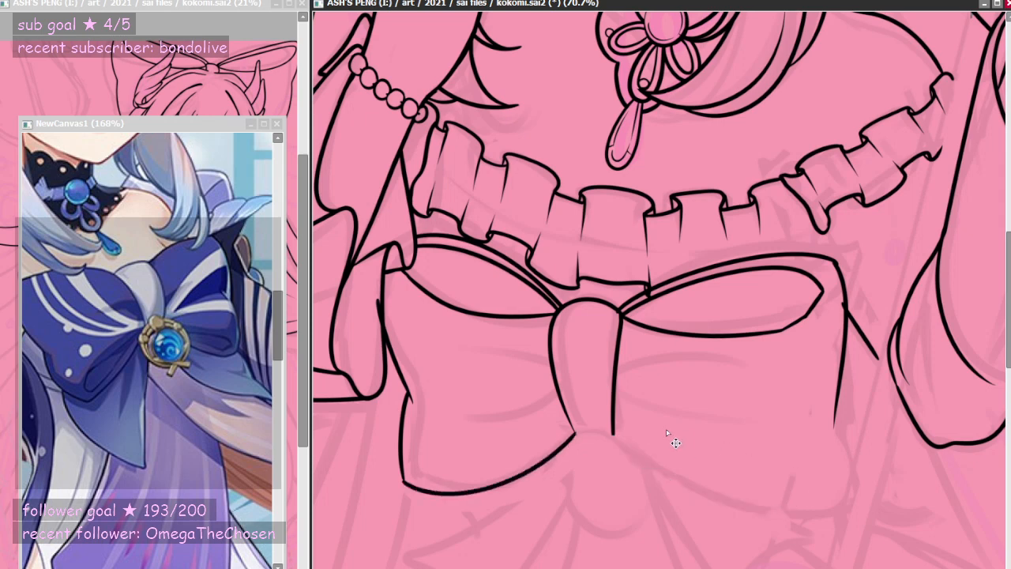
- Try to ink the right loop's lower edge as a curve from the knot's base to the outer corner
{"action": "mouse_move", "coordinate": [614, 432]}
{"action": "left_mouse_down"}
{"action": "mouse_move", "coordinate": [740, 518]}
{"action": "mouse_move", "coordinate": [824, 486]}
{"action": "left_mouse_up"}
{"action": "key", "text": "ctrl+z"}
{"action": "mouse_move", "coordinate": [616, 432]}
{"action": "left_mouse_down"}
{"action": "mouse_move", "coordinate": [789, 505]}
{"action": "mouse_move", "coordinate": [830, 450]}
{"action": "mouse_move", "coordinate": [844, 387]}
{"action": "left_mouse_up"}
{"action": "key", "text": "ctrl+z"}
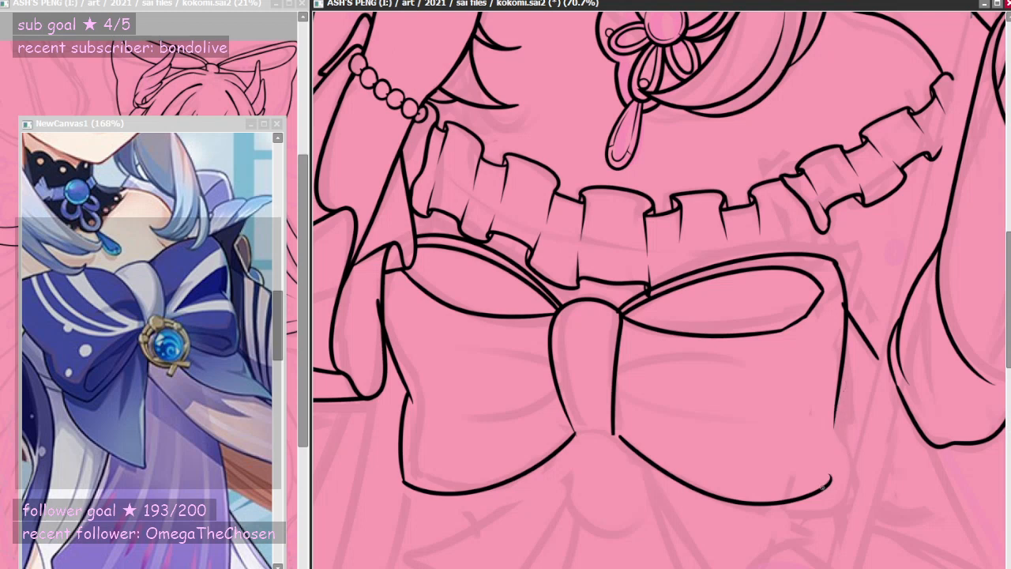
- Try to ink the right loop's lower side edge to meet its lower outer corner
{"action": "mouse_move", "coordinate": [826, 483]}
{"action": "left_mouse_down"}
{"action": "mouse_move", "coordinate": [839, 390]}
{"action": "mouse_move", "coordinate": [834, 496]}
{"action": "left_mouse_up"}
{"action": "key", "text": "ctrl+z"}
{"action": "key", "text": "ctrl+z"}
{"action": "left_click_drag", "start_coordinate": [837, 407], "coordinate": [828, 494]}
{"action": "key", "text": "ctrl+z"}
{"action": "left_click_drag", "start_coordinate": [836, 404], "coordinate": [829, 491]}
{"action": "key", "text": "ctrl+z"}
{"action": "left_click_drag", "start_coordinate": [836, 400], "coordinate": [827, 489]}
{"action": "scroll", "coordinate": [814, 349], "scroll_direction": "down", "scroll_amount": 3}
{"action": "scroll", "coordinate": [864, 436], "scroll_direction": "up", "scroll_amount": 2}
{"action": "key", "text": "ctrl+z"}
{"action": "key", "text": "ctrl+z"}
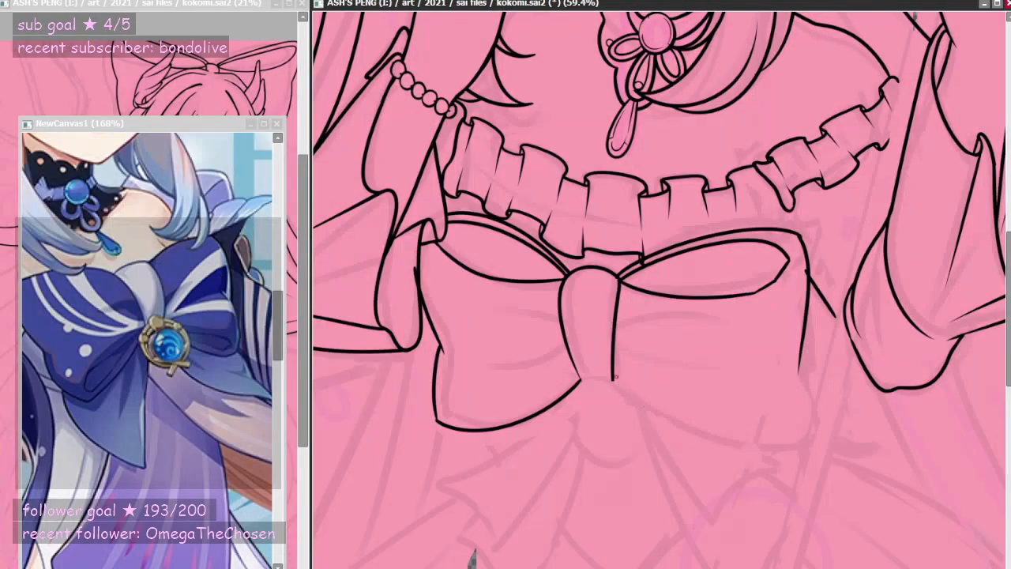
- Ink the right loop's lower edge from the knot's base toward the outer corner
{"action": "mouse_move", "coordinate": [615, 377]}
{"action": "left_mouse_down"}
{"action": "mouse_move", "coordinate": [785, 446]}
{"action": "mouse_move", "coordinate": [698, 435]}
{"action": "mouse_move", "coordinate": [787, 447]}
{"action": "left_mouse_up"}
{"action": "key", "text": "ctrl+z"}
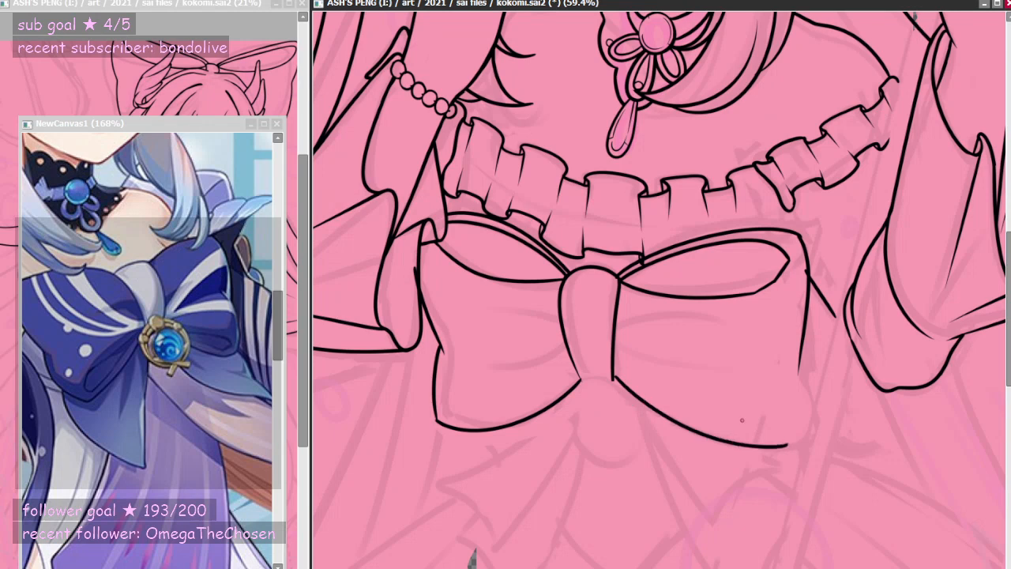
{"action": "key", "text": "ctrl+z"}
{"action": "mouse_move", "coordinate": [614, 377]}
{"action": "left_mouse_down"}
{"action": "mouse_move", "coordinate": [781, 443]}
{"action": "mouse_move", "coordinate": [798, 408]}
{"action": "mouse_move", "coordinate": [799, 367]}
{"action": "mouse_move", "coordinate": [790, 444]}
{"action": "mouse_move", "coordinate": [798, 330]}
{"action": "left_mouse_up"}
{"action": "key", "text": "ctrl+z"}
{"action": "key", "text": "ctrl+z"}
{"action": "key", "text": "ctrl+z"}
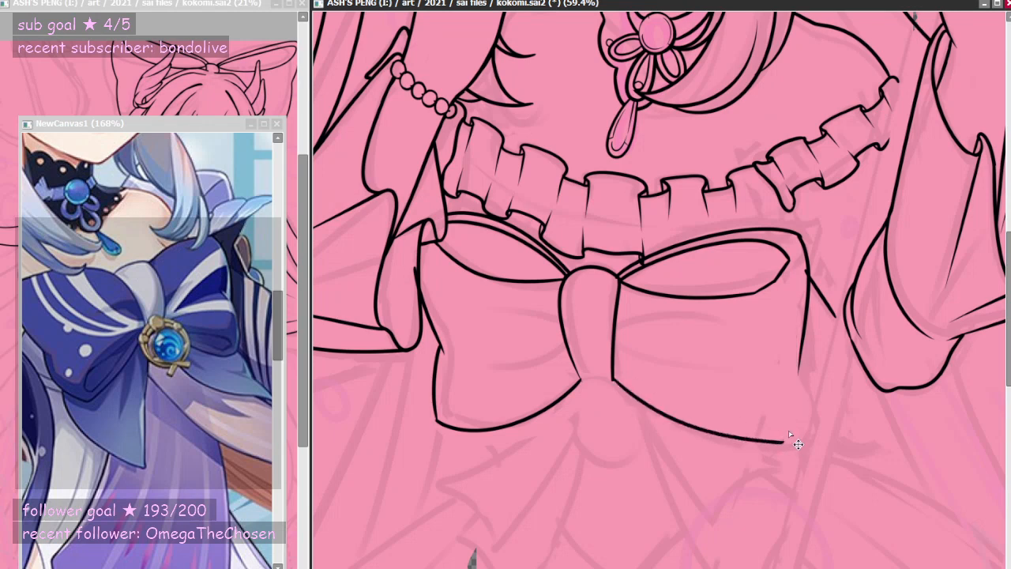
- Try to close the right loop's lower outer corner with a stroke rising from the lower edge
{"action": "mouse_move", "coordinate": [775, 441]}
{"action": "left_mouse_down"}
{"action": "mouse_move", "coordinate": [810, 431]}
{"action": "mouse_move", "coordinate": [793, 442]}
{"action": "mouse_move", "coordinate": [806, 439]}
{"action": "mouse_move", "coordinate": [800, 336]}
{"action": "left_mouse_up"}
{"action": "key", "text": "ctrl+z"}
{"action": "key", "text": "ctrl+z"}
{"action": "mouse_move", "coordinate": [793, 441]}
{"action": "left_mouse_down"}
{"action": "mouse_move", "coordinate": [799, 350]}
{"action": "mouse_move", "coordinate": [809, 386]}
{"action": "mouse_move", "coordinate": [803, 374]}
{"action": "mouse_move", "coordinate": [790, 398]}
{"action": "left_mouse_up"}
{"action": "key", "text": "ctrl+z"}
{"action": "key", "text": "ctrl+z"}
- Try to redraw the bottom part of the right loop's upper side edge above the notch
{"action": "left_click_drag", "start_coordinate": [808, 301], "coordinate": [795, 393]}
{"action": "key", "text": "ctrl+z"}
{"action": "key", "text": "ctrl+z"}
{"action": "left_click_drag", "start_coordinate": [802, 332], "coordinate": [794, 385]}
{"action": "key", "text": "ctrl+z"}
{"action": "key", "text": "ctrl+z"}
{"action": "key", "text": "ctrl+z"}
{"action": "left_click_drag", "start_coordinate": [802, 336], "coordinate": [793, 384]}
{"action": "key", "text": "ctrl+z"}
- Ink the right loop's lower side edge from the notch down to the lower outer corner
{"action": "left_click_drag", "start_coordinate": [802, 344], "coordinate": [802, 440]}
{"action": "key", "text": "ctrl+z"}
{"action": "key", "text": "ctrl+z"}
{"action": "left_click_drag", "start_coordinate": [797, 360], "coordinate": [796, 444]}
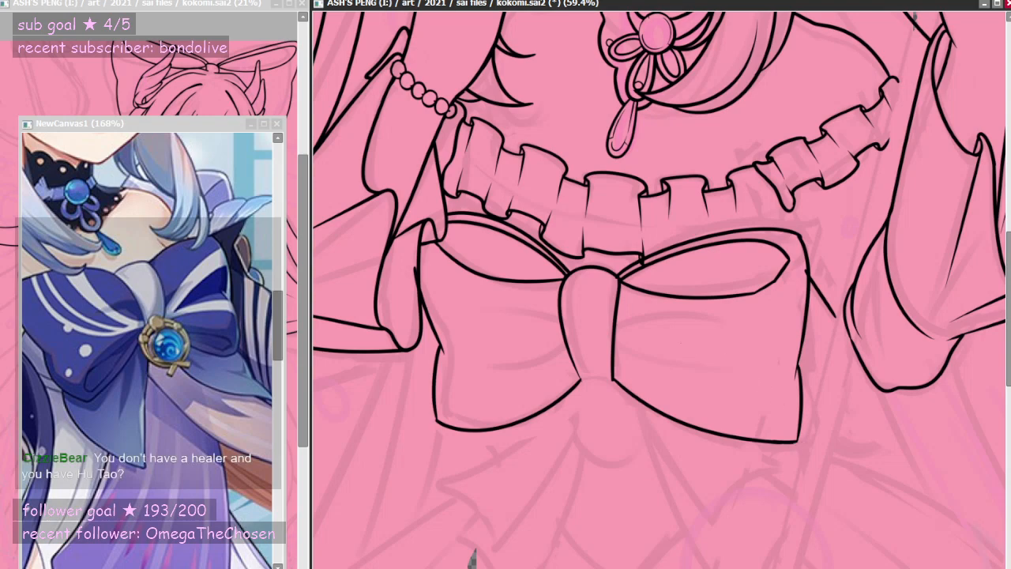
- Remove the pointed lower outer corner of the right loop, leaving a gap between the side and lower edges
{"action": "scroll", "coordinate": [668, 388], "scroll_direction": "down", "scroll_amount": 3}
{"action": "scroll", "coordinate": [779, 426], "scroll_direction": "up", "scroll_amount": 5}
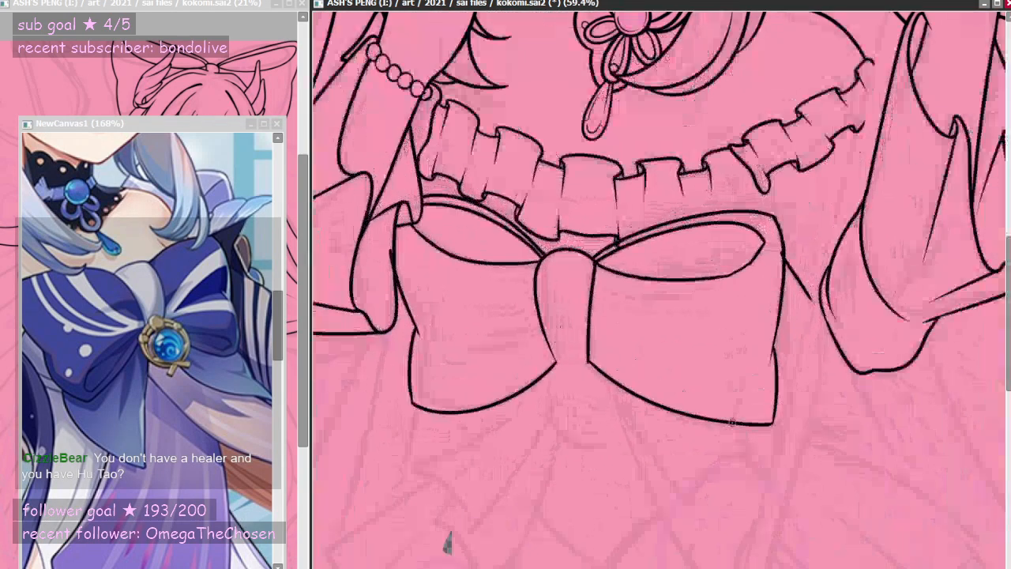
{"action": "mouse_move", "coordinate": [778, 411]}
{"action": "left_mouse_down"}
{"action": "mouse_move", "coordinate": [710, 435]}
{"action": "mouse_move", "coordinate": [780, 417]}
{"action": "mouse_move", "coordinate": [748, 428]}
{"action": "mouse_move", "coordinate": [759, 405]}
{"action": "mouse_move", "coordinate": [713, 421]}
{"action": "mouse_move", "coordinate": [760, 417]}
{"action": "mouse_move", "coordinate": [772, 387]}
{"action": "mouse_move", "coordinate": [744, 410]}
{"action": "mouse_move", "coordinate": [767, 402]}
{"action": "left_mouse_up"}
{"action": "key", "text": "ctrl+z"}
{"action": "key", "text": "ctrl+z"}
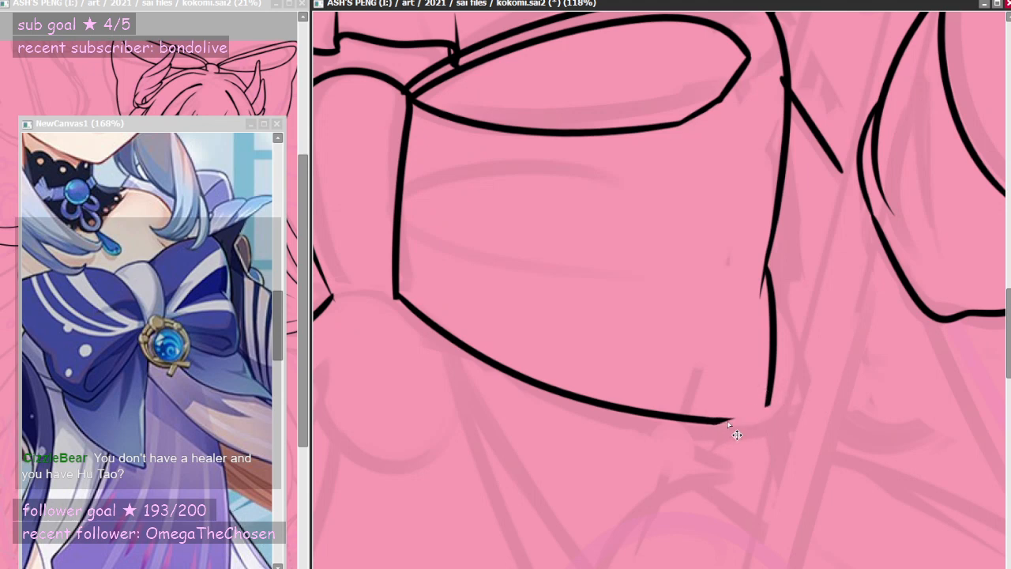
- Ink a rounded lower outer corner joining the right loop's lower edge to its side edge
{"action": "mouse_move", "coordinate": [708, 422]}
{"action": "left_mouse_down"}
{"action": "mouse_move", "coordinate": [779, 392]}
{"action": "mouse_move", "coordinate": [778, 404]}
{"action": "mouse_move", "coordinate": [755, 400]}
{"action": "mouse_move", "coordinate": [775, 389]}
{"action": "left_mouse_up"}
{"action": "key", "text": "ctrl+z"}
{"action": "key", "text": "ctrl+z"}
{"action": "key", "text": "ctrl+z"}
{"action": "key", "text": "ctrl+z"}
{"action": "mouse_move", "coordinate": [711, 423]}
{"action": "left_mouse_down"}
{"action": "mouse_move", "coordinate": [763, 413]}
{"action": "mouse_move", "coordinate": [772, 391]}
{"action": "left_mouse_up"}
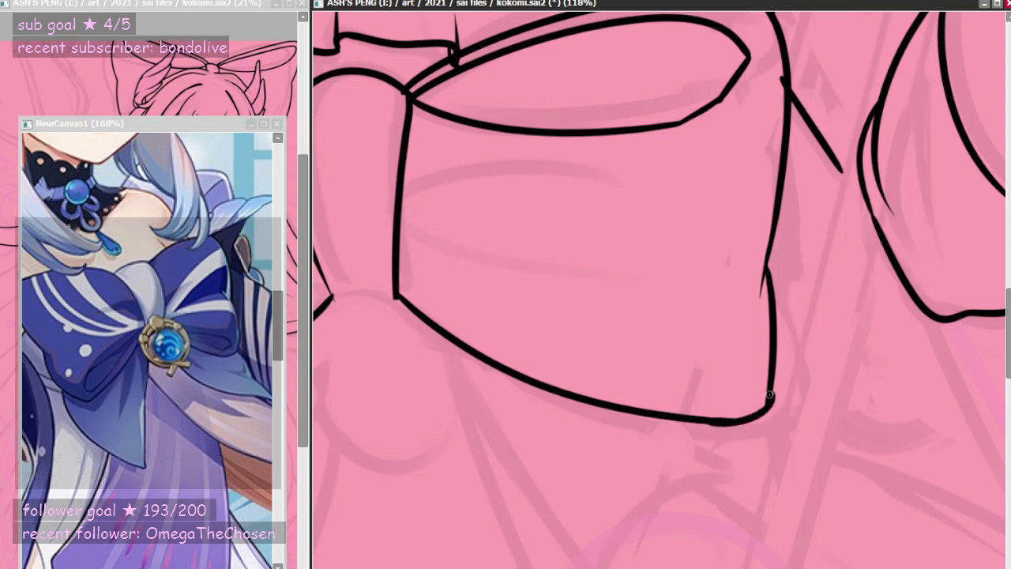
{"action": "key", "text": "ctrl+z"}
{"action": "left_click_drag", "start_coordinate": [711, 424], "coordinate": [773, 394]}
{"action": "scroll", "coordinate": [751, 374], "scroll_direction": "down", "scroll_amount": 4}
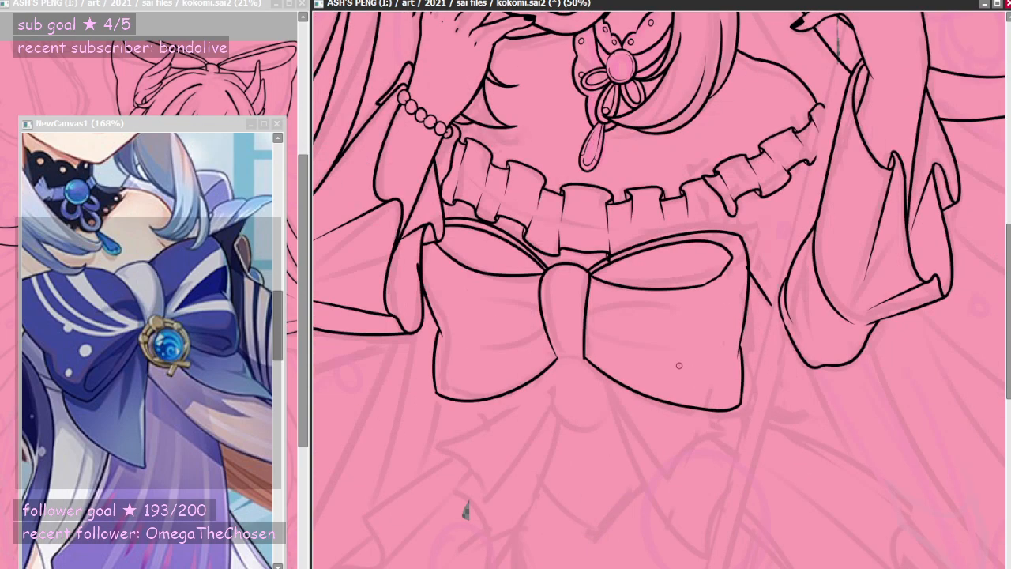
{"action": "scroll", "coordinate": [513, 269], "scroll_direction": "up", "scroll_amount": 2}
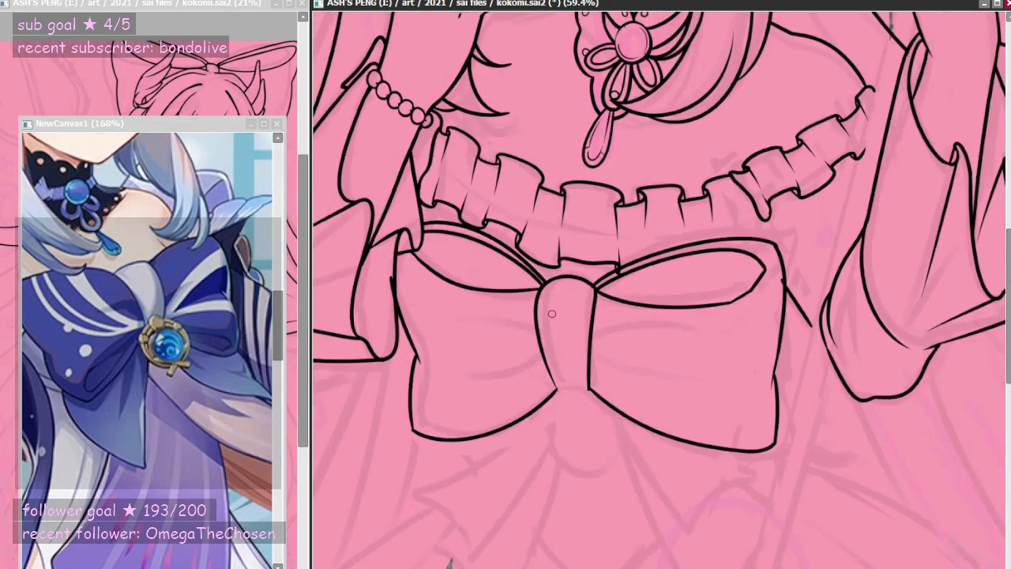
{"action": "scroll", "coordinate": [591, 382], "scroll_direction": "up", "scroll_amount": 1}
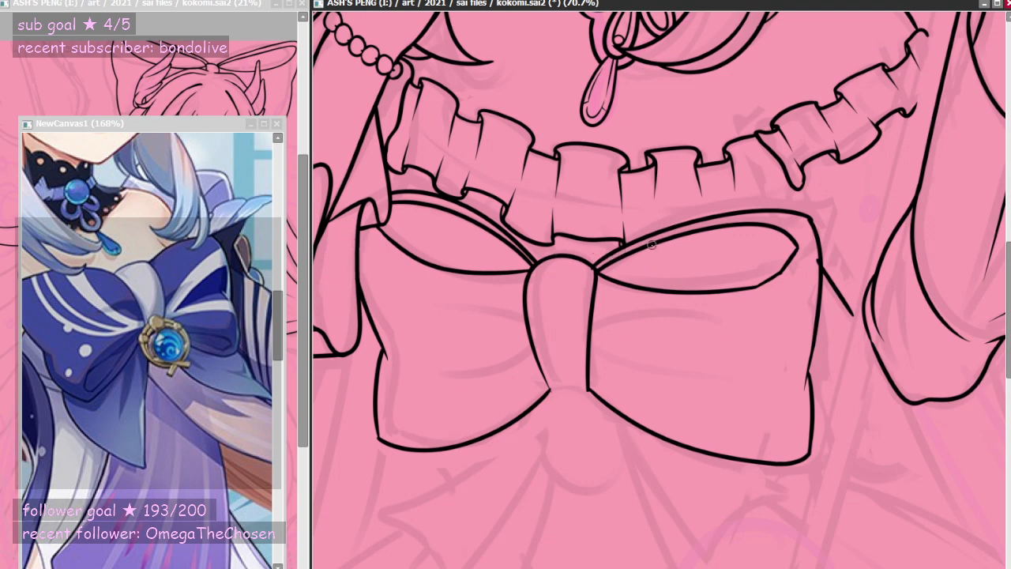
{"action": "scroll", "coordinate": [631, 251], "scroll_direction": "down", "scroll_amount": 7}
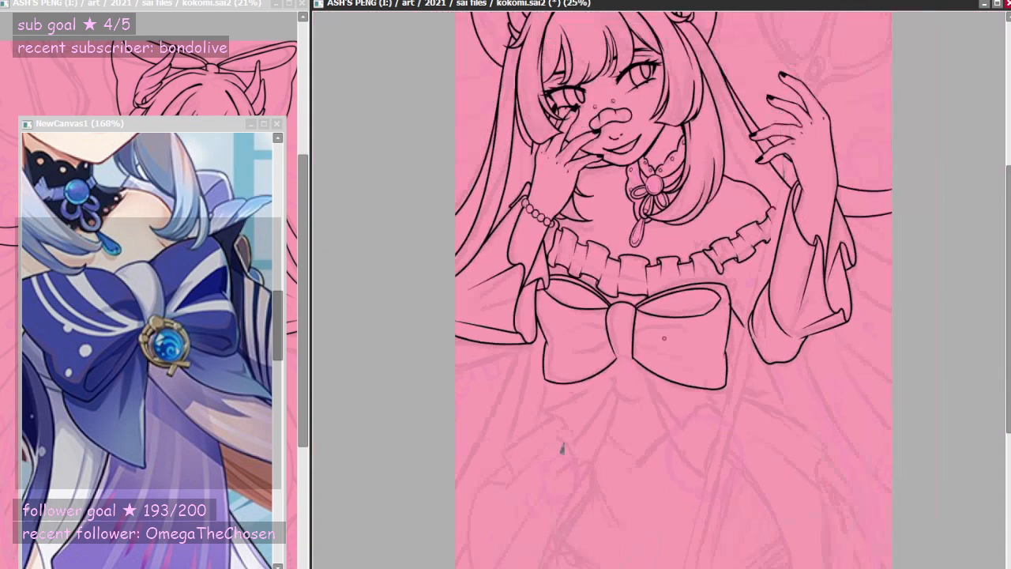
{"action": "scroll", "coordinate": [590, 416], "scroll_direction": "up", "scroll_amount": 3}
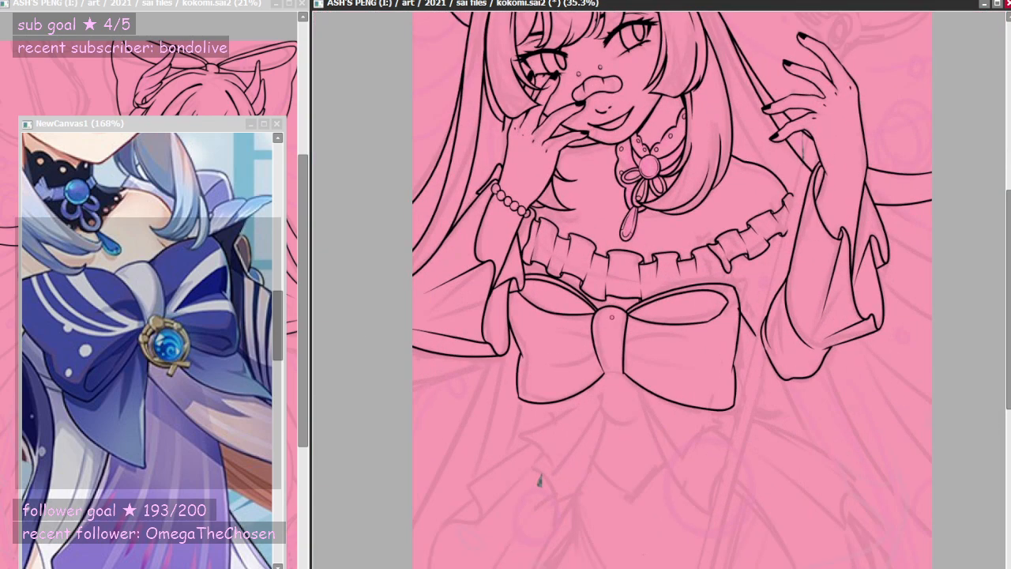
{"action": "scroll", "coordinate": [658, 365], "scroll_direction": "up", "scroll_amount": 2}
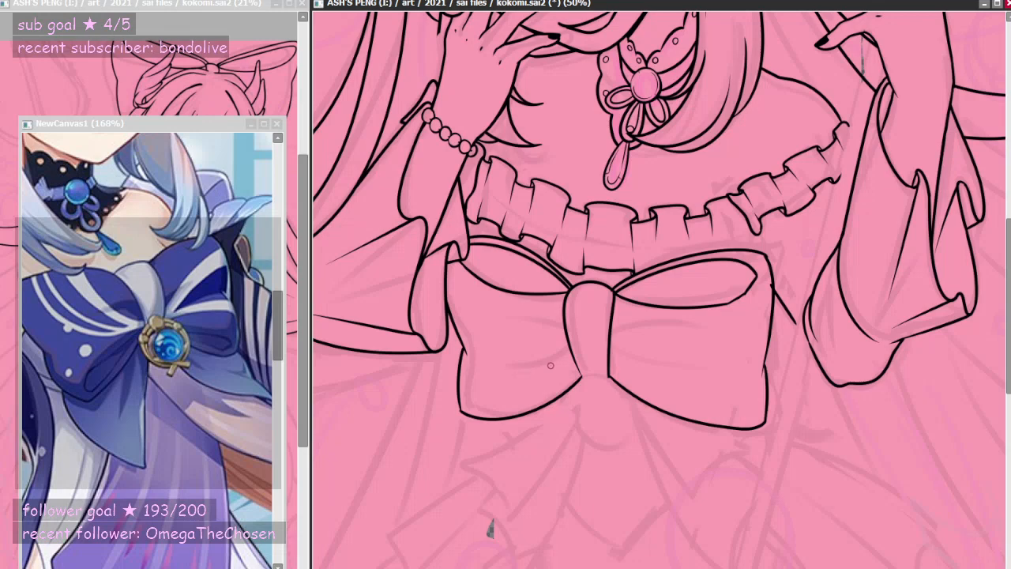
- Compare the chest area with and without the inked bow loops, ending with the loops restored
{"action": "scroll", "coordinate": [641, 447], "scroll_direction": "down", "scroll_amount": 3}
{"action": "scroll", "coordinate": [602, 450], "scroll_direction": "up", "scroll_amount": 3}
{"action": "scroll", "coordinate": [553, 414], "scroll_direction": "down", "scroll_amount": 3}
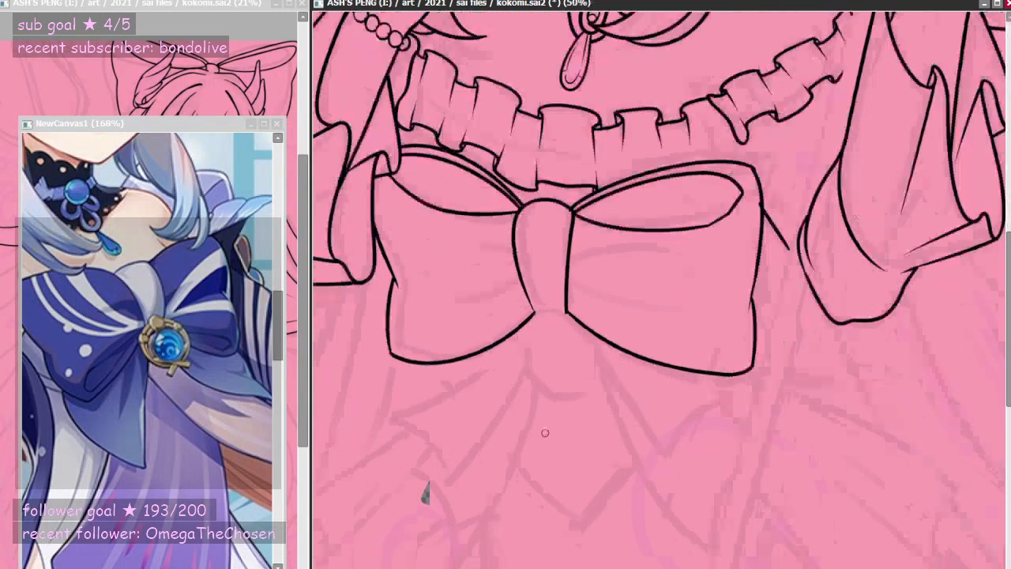
{"action": "scroll", "coordinate": [460, 476], "scroll_direction": "up", "scroll_amount": 2}
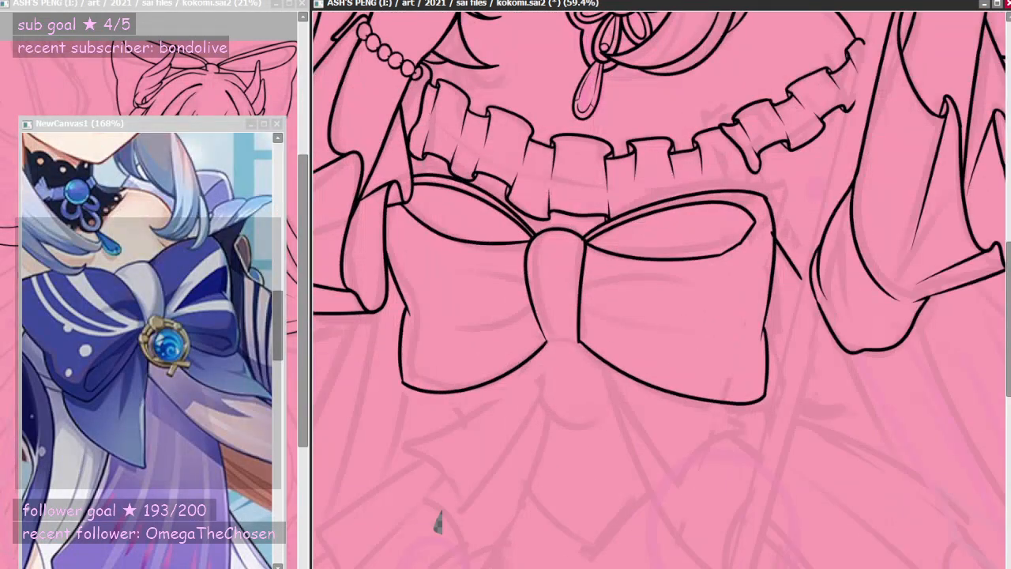
{"action": "key", "text": "ctrl+z"}
{"action": "key", "text": "ctrl+y"}
{"action": "key", "text": "ctrl+z"}
{"action": "key", "text": "ctrl+y"}
{"action": "key", "text": "ctrl+z"}
{"action": "key", "text": "ctrl+y"}
{"action": "key", "text": "ctrl+z"}
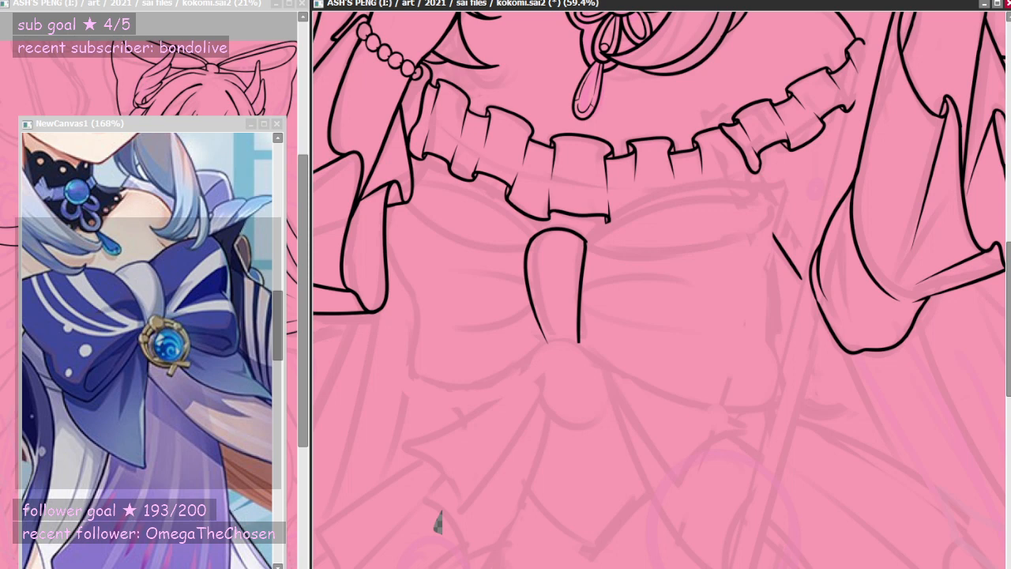
{"action": "key", "text": "ctrl+y"}
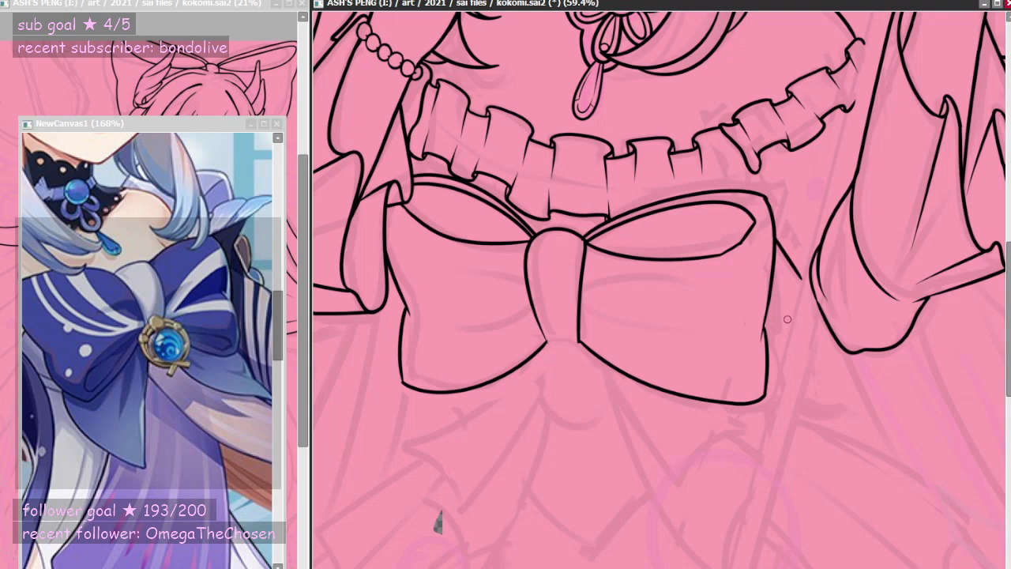
- Ink the right tail's inner edge from below the knot to a pointed tip and its curved bottom edge
{"action": "scroll", "coordinate": [634, 341], "scroll_direction": "down", "scroll_amount": 2}
{"action": "scroll", "coordinate": [615, 435], "scroll_direction": "up", "scroll_amount": 1}
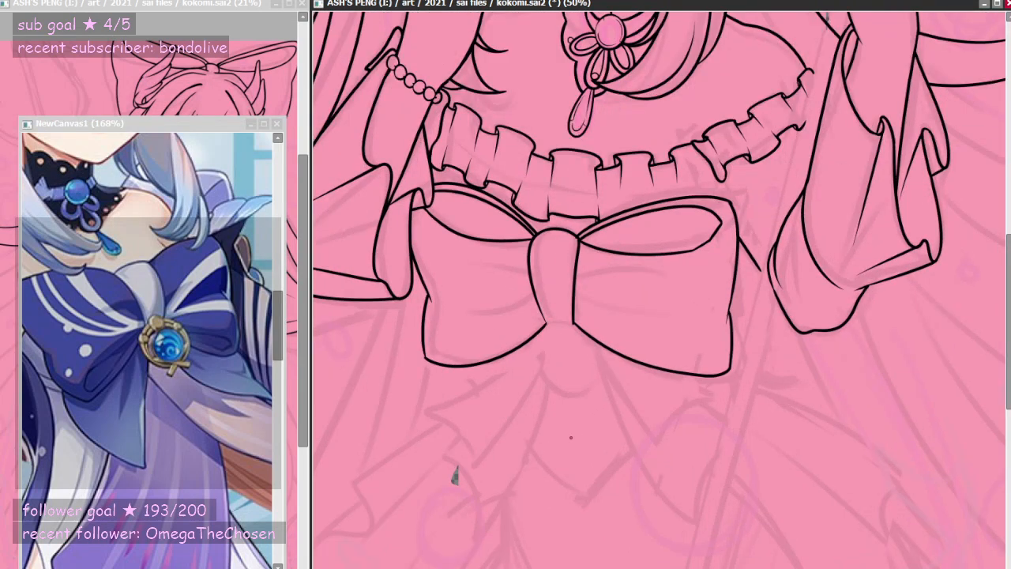
{"action": "scroll", "coordinate": [570, 437], "scroll_direction": "down", "scroll_amount": 1}
{"action": "scroll", "coordinate": [486, 417], "scroll_direction": "up", "scroll_amount": 2}
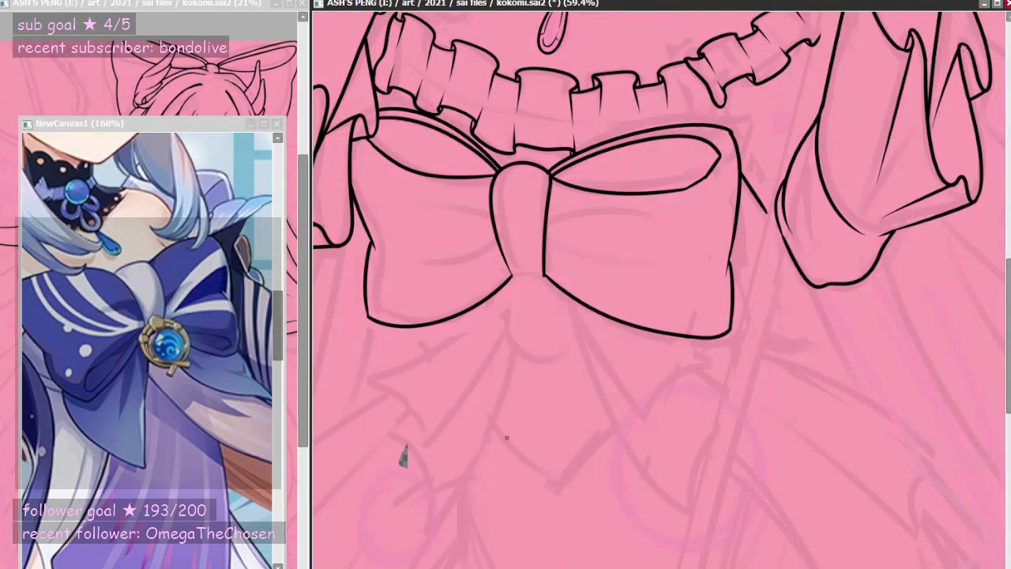
{"action": "scroll", "coordinate": [610, 387], "scroll_direction": "down", "scroll_amount": 1}
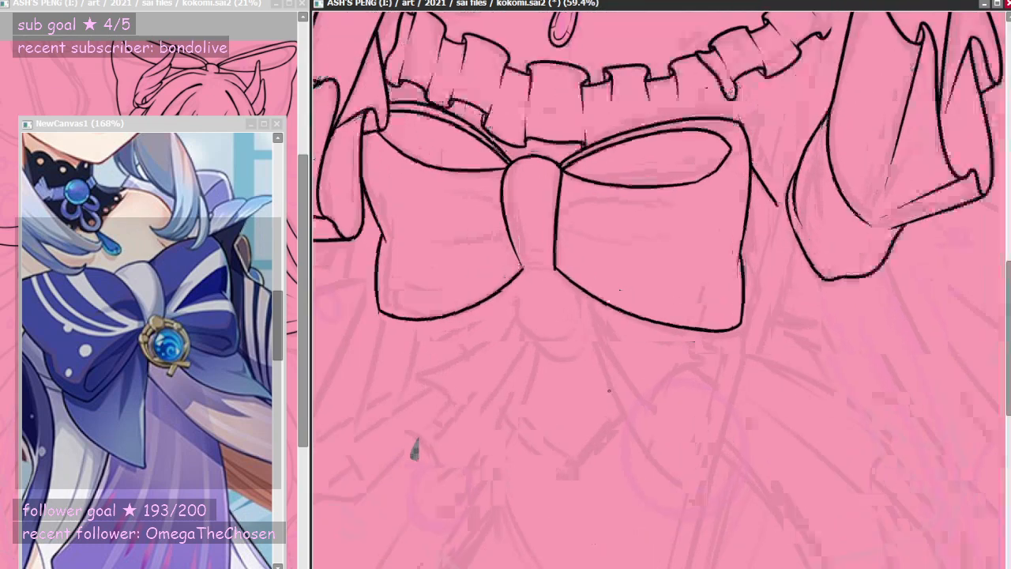
{"action": "scroll", "coordinate": [523, 360], "scroll_direction": "up", "scroll_amount": 2}
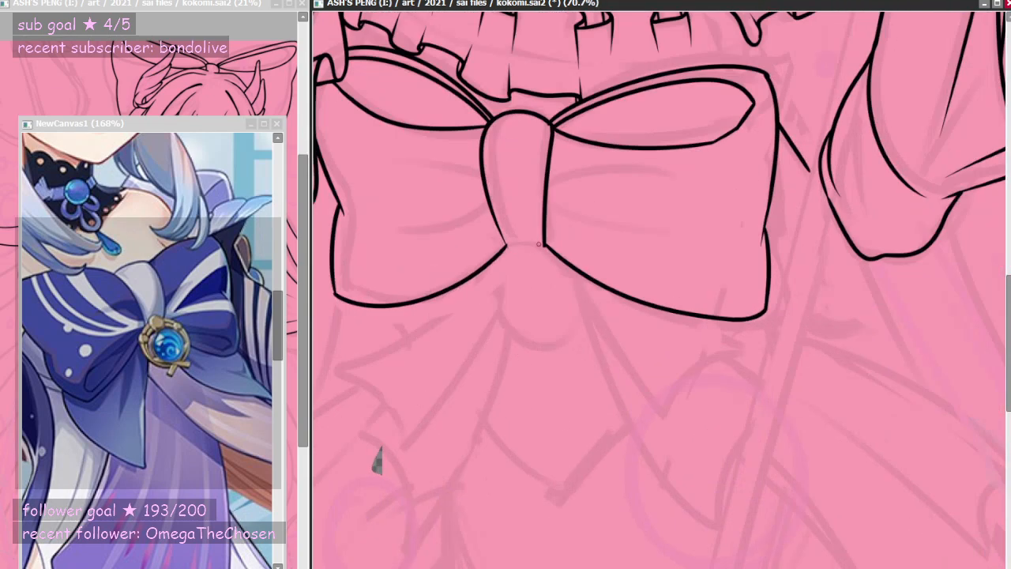
{"action": "left_click_drag", "start_coordinate": [553, 254], "coordinate": [685, 408]}
{"action": "key", "text": "ctrl+z"}
{"action": "left_click_drag", "start_coordinate": [553, 255], "coordinate": [667, 407]}
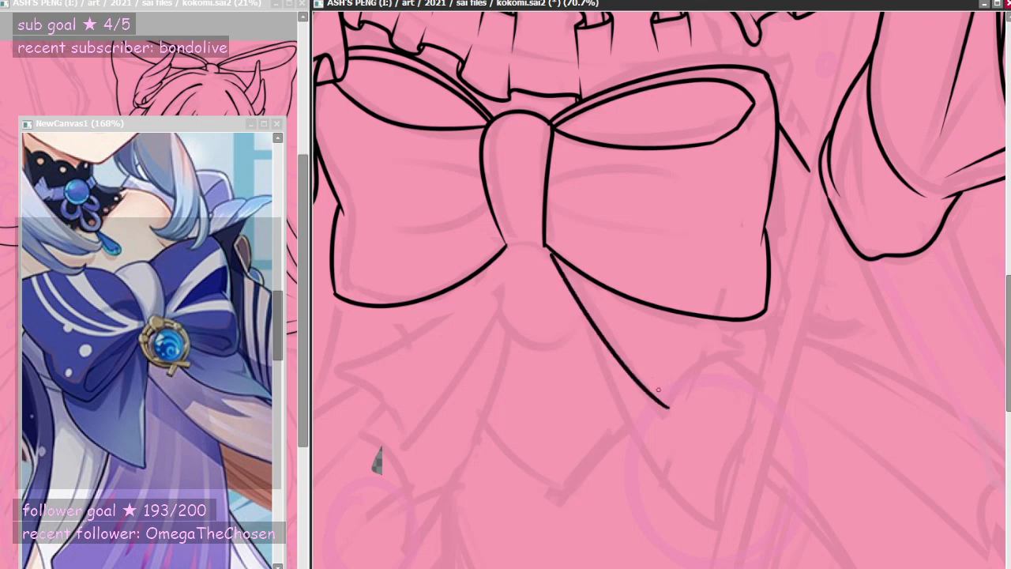
{"action": "key", "text": "ctrl+z"}
{"action": "left_click_drag", "start_coordinate": [555, 254], "coordinate": [681, 432]}
{"action": "key", "text": "ctrl+z"}
{"action": "mouse_move", "coordinate": [555, 255]}
{"action": "left_mouse_down"}
{"action": "mouse_move", "coordinate": [624, 370]}
{"action": "mouse_move", "coordinate": [661, 405]}
{"action": "mouse_move", "coordinate": [657, 413]}
{"action": "mouse_move", "coordinate": [755, 354]}
{"action": "left_mouse_up"}
- Ink the short outer edge that closes the right tail beneath the right loop
{"action": "left_click_drag", "start_coordinate": [715, 314], "coordinate": [755, 355]}
{"action": "key", "text": "ctrl+z"}
{"action": "key", "text": "ctrl+z"}
{"action": "left_click_drag", "start_coordinate": [717, 315], "coordinate": [756, 360]}
{"action": "key", "text": "ctrl+z"}
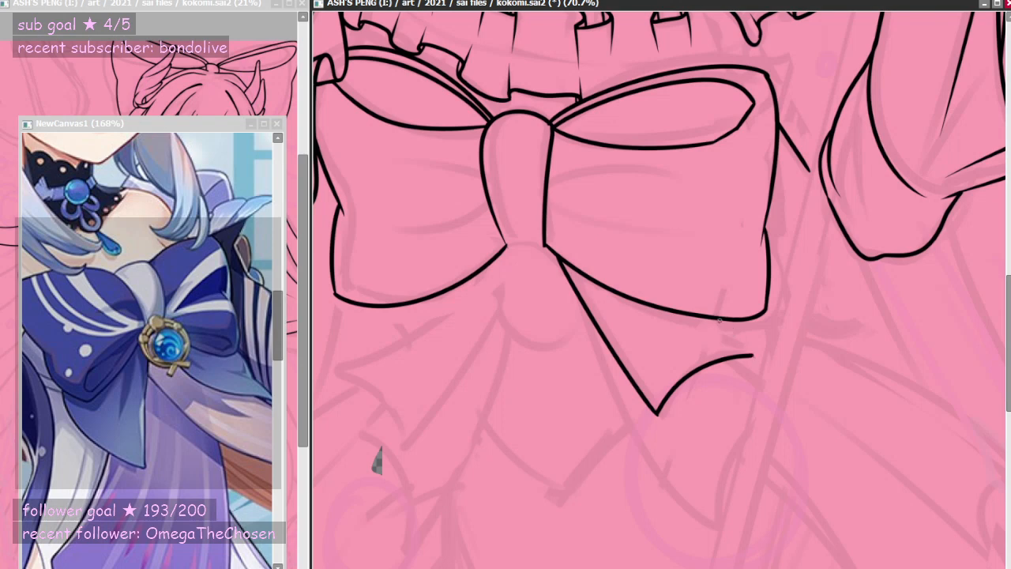
{"action": "left_click_drag", "start_coordinate": [719, 318], "coordinate": [755, 357]}
{"action": "key", "text": "ctrl+z"}
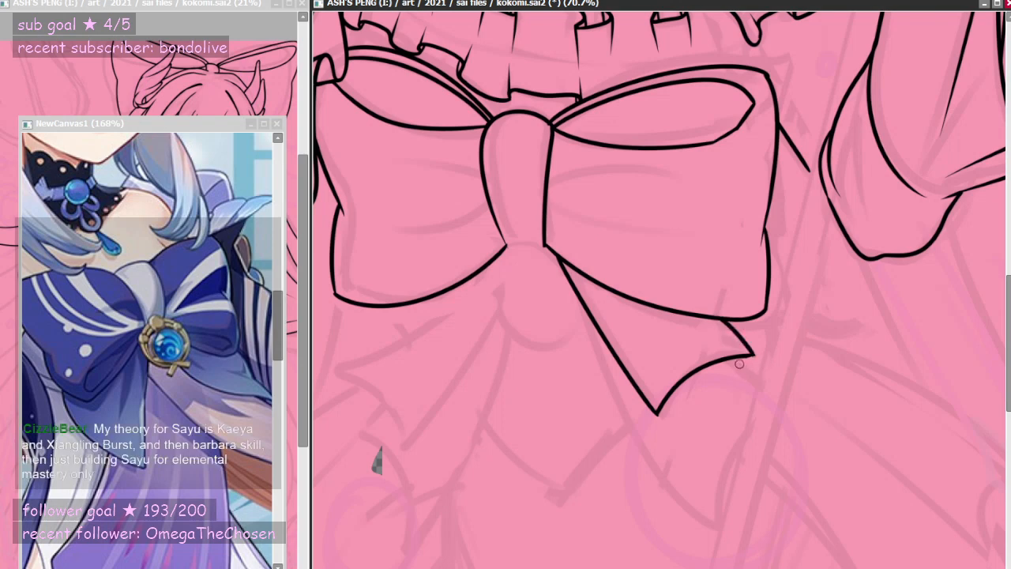
- Ink the left tail's inner edge from the knot down to a pointed tip, along with its curved bottom edge
{"action": "mouse_move", "coordinate": [498, 254]}
{"action": "left_mouse_down"}
{"action": "mouse_move", "coordinate": [408, 406]}
{"action": "mouse_move", "coordinate": [390, 414]}
{"action": "mouse_move", "coordinate": [409, 381]}
{"action": "left_mouse_up"}
{"action": "key", "text": "ctrl+z"}
{"action": "key", "text": "ctrl+z"}
{"action": "mouse_move", "coordinate": [498, 255]}
{"action": "left_mouse_down"}
{"action": "mouse_move", "coordinate": [461, 321]}
{"action": "mouse_move", "coordinate": [377, 397]}
{"action": "left_mouse_up"}
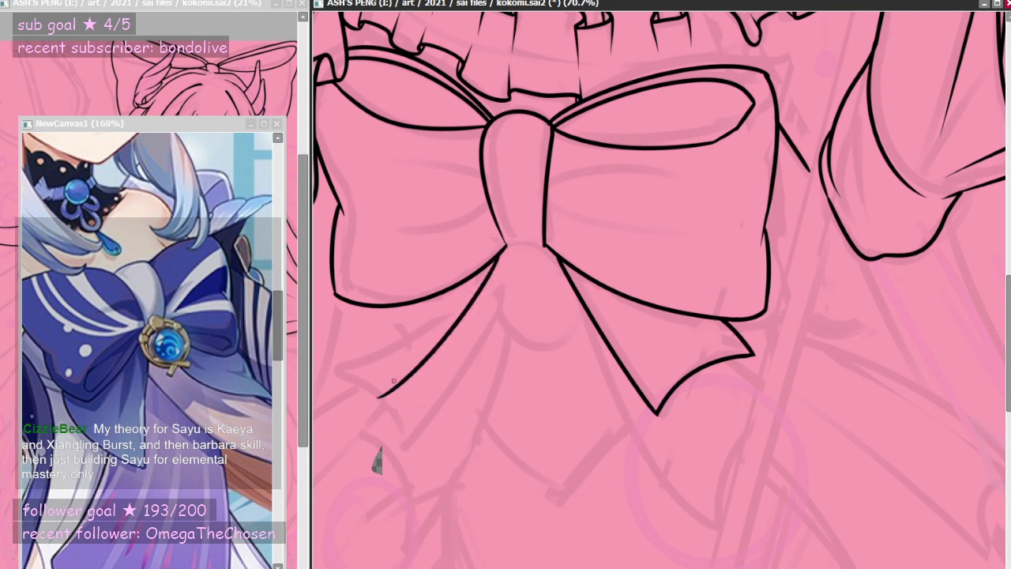
{"action": "key", "text": "ctrl+z"}
{"action": "mouse_move", "coordinate": [498, 254]}
{"action": "left_mouse_down"}
{"action": "mouse_move", "coordinate": [396, 396]}
{"action": "mouse_move", "coordinate": [366, 406]}
{"action": "left_mouse_up"}
{"action": "key", "text": "ctrl+z"}
{"action": "key", "text": "ctrl+z"}
{"action": "mouse_move", "coordinate": [497, 255]}
{"action": "left_mouse_down"}
{"action": "mouse_move", "coordinate": [481, 292]}
{"action": "mouse_move", "coordinate": [373, 418]}
{"action": "left_mouse_up"}
{"action": "key", "text": "ctrl+z"}
{"action": "mouse_move", "coordinate": [503, 252]}
{"action": "left_mouse_down"}
{"action": "mouse_move", "coordinate": [391, 397]}
{"action": "mouse_move", "coordinate": [341, 345]}
{"action": "mouse_move", "coordinate": [424, 300]}
{"action": "left_mouse_up"}
{"action": "key", "text": "ctrl+z"}
- Ink the short outer edge closing the left tail under the left loop and erase the overshoot at its corner
{"action": "mouse_move", "coordinate": [323, 337]}
{"action": "left_mouse_down"}
{"action": "mouse_move", "coordinate": [375, 364]}
{"action": "mouse_move", "coordinate": [346, 346]}
{"action": "mouse_move", "coordinate": [361, 354]}
{"action": "mouse_move", "coordinate": [390, 301]}
{"action": "left_mouse_up"}
{"action": "key", "text": "ctrl+z"}
{"action": "key", "text": "ctrl+z"}
{"action": "key", "text": "ctrl+z"}
{"action": "key", "text": "ctrl+z"}
{"action": "left_click_drag", "start_coordinate": [321, 337], "coordinate": [393, 293]}
{"action": "key", "text": "ctrl+z"}
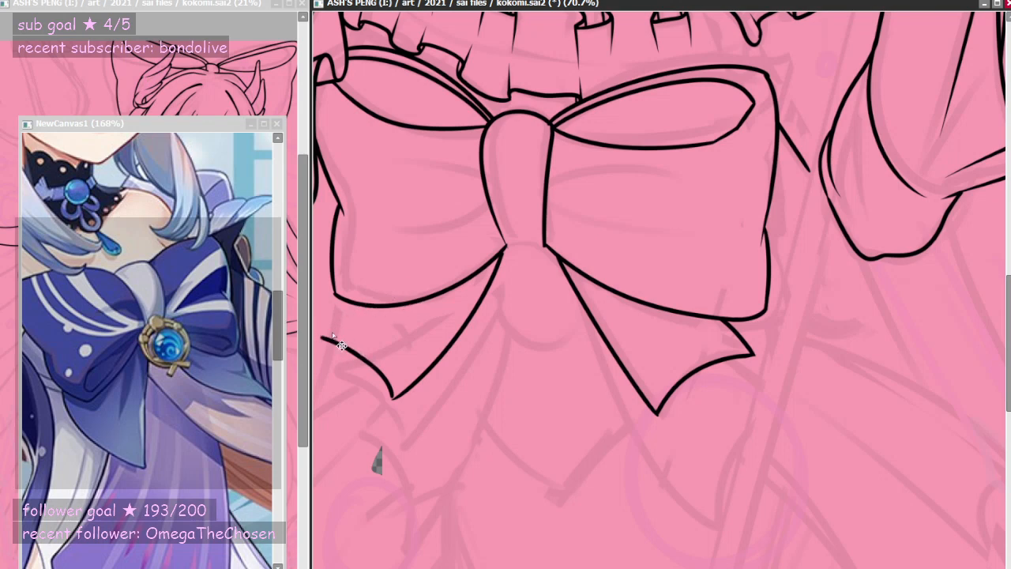
{"action": "left_click_drag", "start_coordinate": [317, 338], "coordinate": [414, 286]}
{"action": "key", "text": "ctrl+z"}
{"action": "mouse_move", "coordinate": [320, 337]}
{"action": "left_mouse_down"}
{"action": "mouse_move", "coordinate": [396, 281]}
{"action": "mouse_move", "coordinate": [358, 300]}
{"action": "left_mouse_up"}
{"action": "key", "text": "e"}
{"action": "mouse_move", "coordinate": [314, 341]}
{"action": "left_mouse_down"}
{"action": "mouse_move", "coordinate": [316, 351]}
{"action": "mouse_move", "coordinate": [308, 345]}
{"action": "left_mouse_up"}
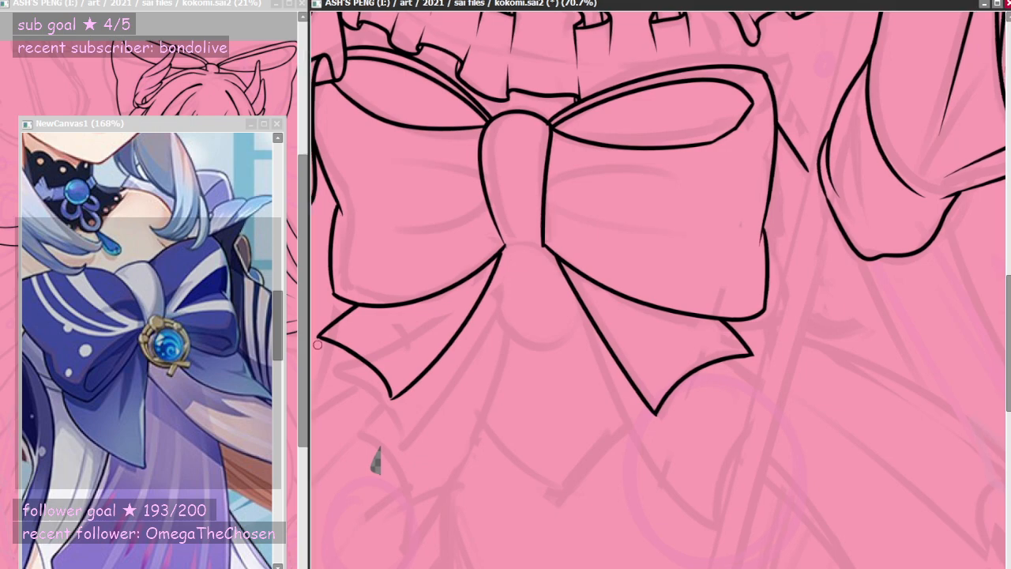
- Examine the bow's loops and tails up close and against the whole figure
{"action": "scroll", "coordinate": [598, 366], "scroll_direction": "down", "scroll_amount": 5}
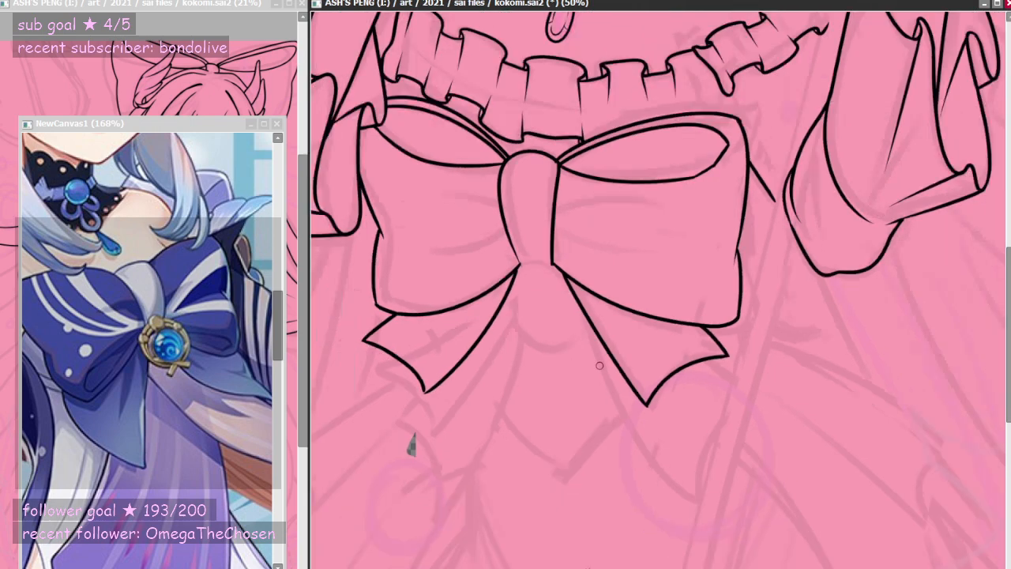
{"action": "scroll", "coordinate": [581, 371], "scroll_direction": "up", "scroll_amount": 4}
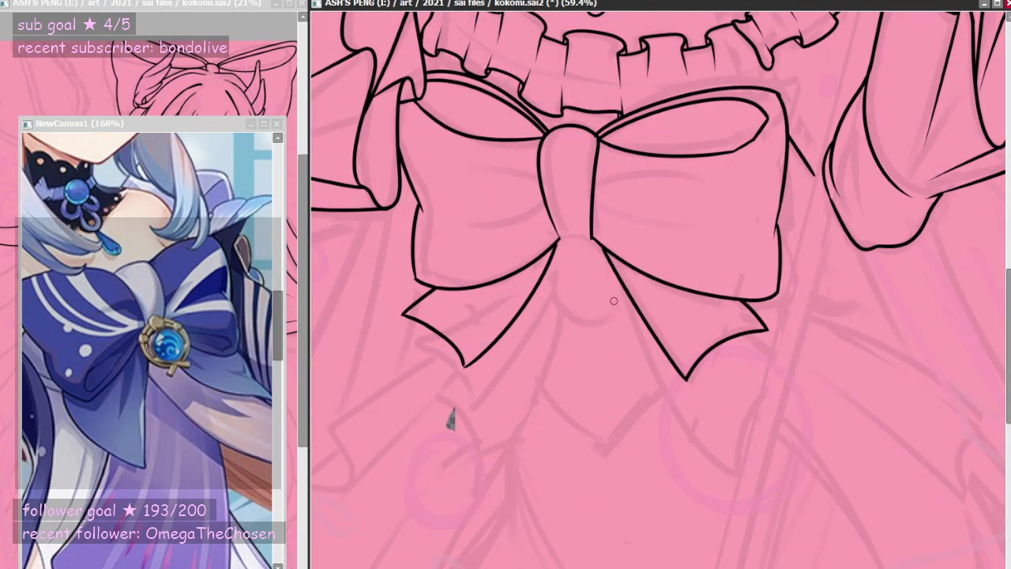
{"action": "scroll", "coordinate": [613, 301], "scroll_direction": "up", "scroll_amount": 1}
{"action": "scroll", "coordinate": [589, 298], "scroll_direction": "down", "scroll_amount": 5}
{"action": "scroll", "coordinate": [573, 275], "scroll_direction": "up", "scroll_amount": 2}
{"action": "scroll", "coordinate": [565, 328], "scroll_direction": "down", "scroll_amount": 1}
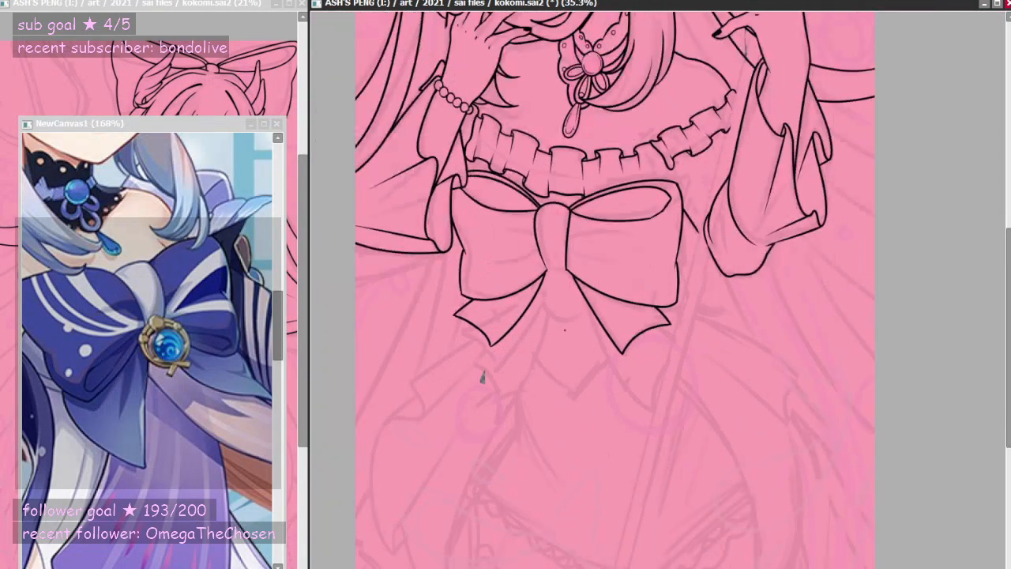
{"action": "scroll", "coordinate": [482, 378], "scroll_direction": "up", "scroll_amount": 2}
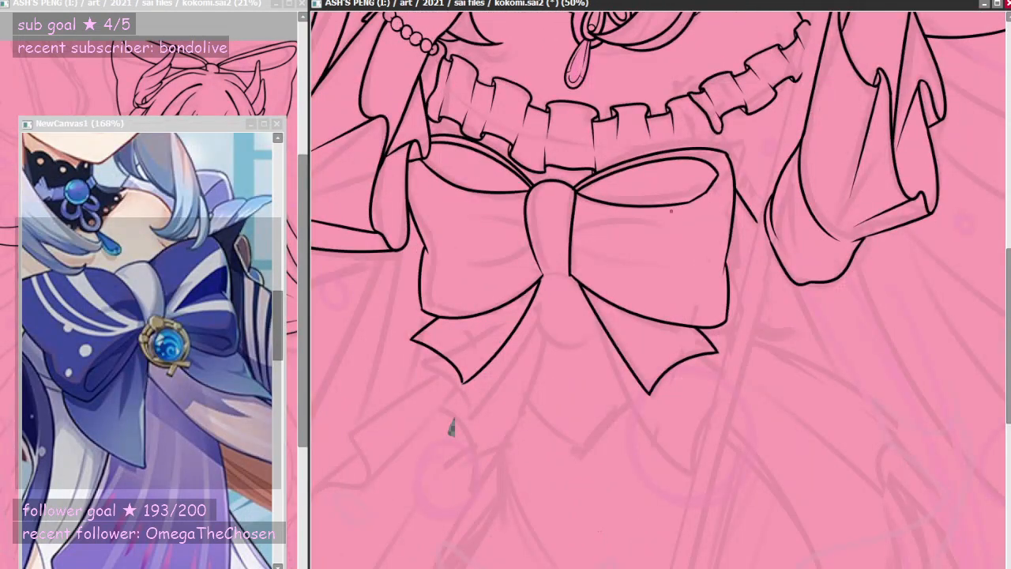
- Try inking two tapered fold lines fanning out from the knot across the right loop
{"action": "scroll", "coordinate": [610, 221], "scroll_direction": "up", "scroll_amount": 4}
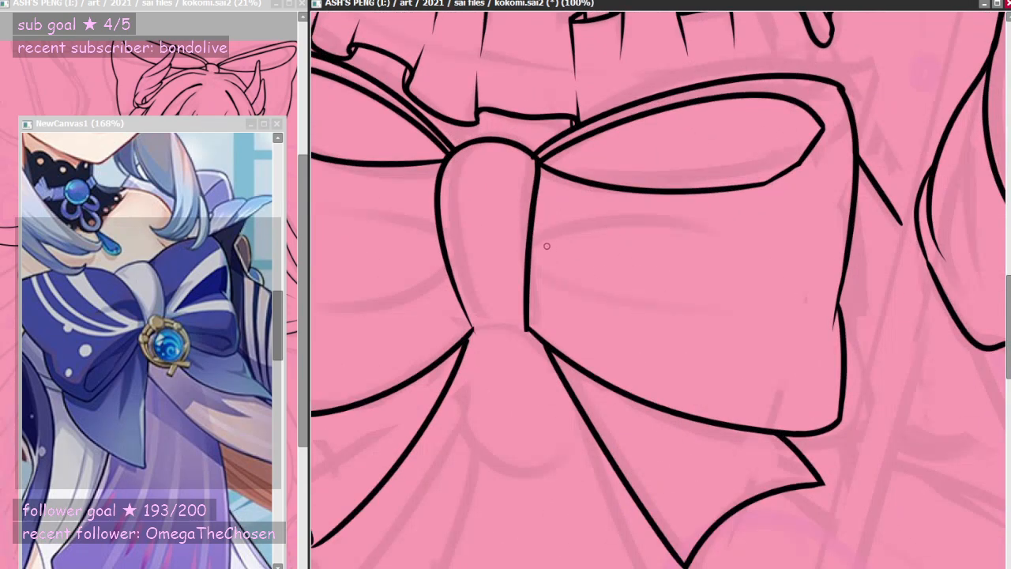
{"action": "left_click_drag", "start_coordinate": [563, 252], "coordinate": [672, 252]}
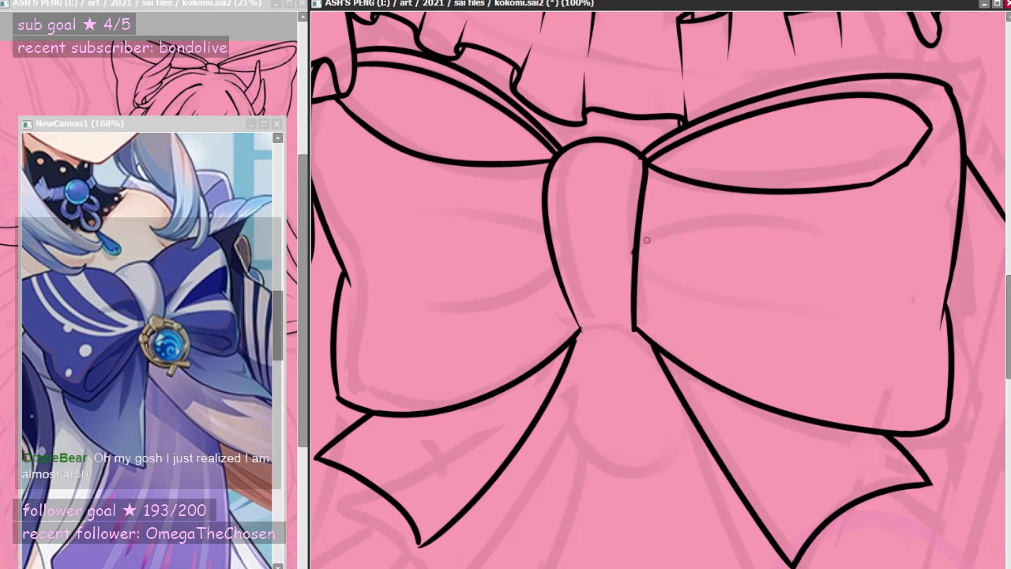
{"action": "mouse_move", "coordinate": [647, 240]}
{"action": "left_mouse_down"}
{"action": "mouse_move", "coordinate": [755, 243]}
{"action": "mouse_move", "coordinate": [738, 242]}
{"action": "left_mouse_up"}
{"action": "key", "text": "ctrl+z"}
{"action": "key", "text": "ctrl+z"}
{"action": "left_click_drag", "start_coordinate": [637, 251], "coordinate": [766, 238]}
{"action": "key", "text": "ctrl+z"}
{"action": "left_click_drag", "start_coordinate": [636, 252], "coordinate": [774, 240]}
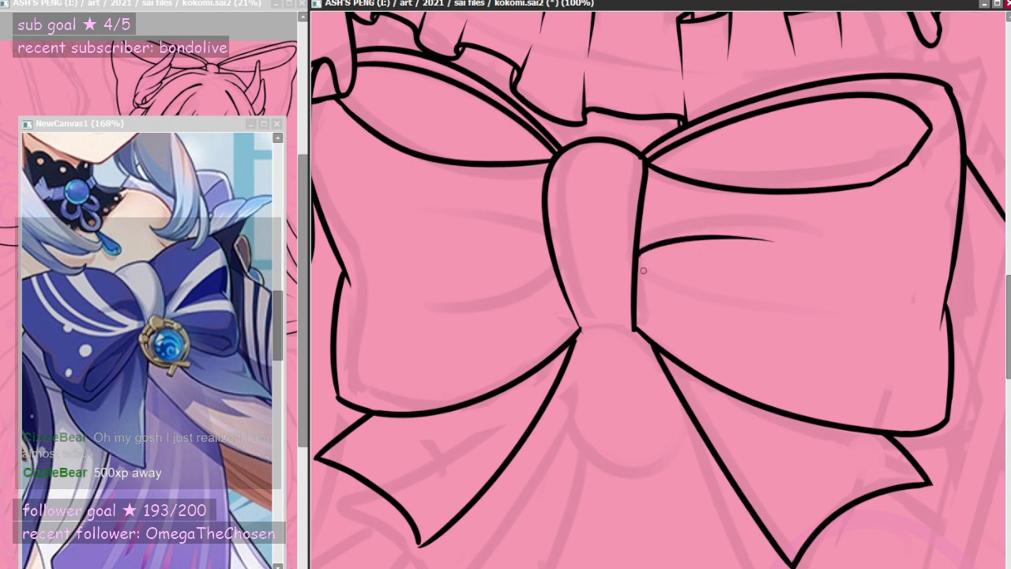
{"action": "key", "text": "ctrl+z"}
{"action": "left_click_drag", "start_coordinate": [639, 256], "coordinate": [731, 303]}
{"action": "key", "text": "ctrl+z"}
{"action": "left_click_drag", "start_coordinate": [638, 262], "coordinate": [723, 301]}
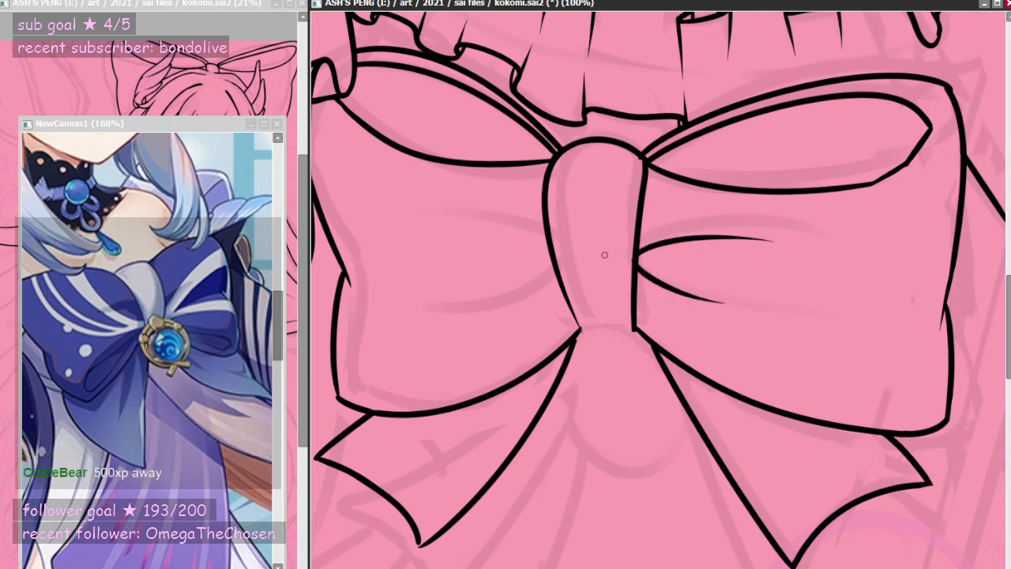
- Try inking a tapered upper fold line running from the knot into the left loop
{"action": "left_click_drag", "start_coordinate": [550, 255], "coordinate": [479, 248]}
{"action": "key", "text": "ctrl+z"}
{"action": "left_click_drag", "start_coordinate": [551, 259], "coordinate": [430, 259]}
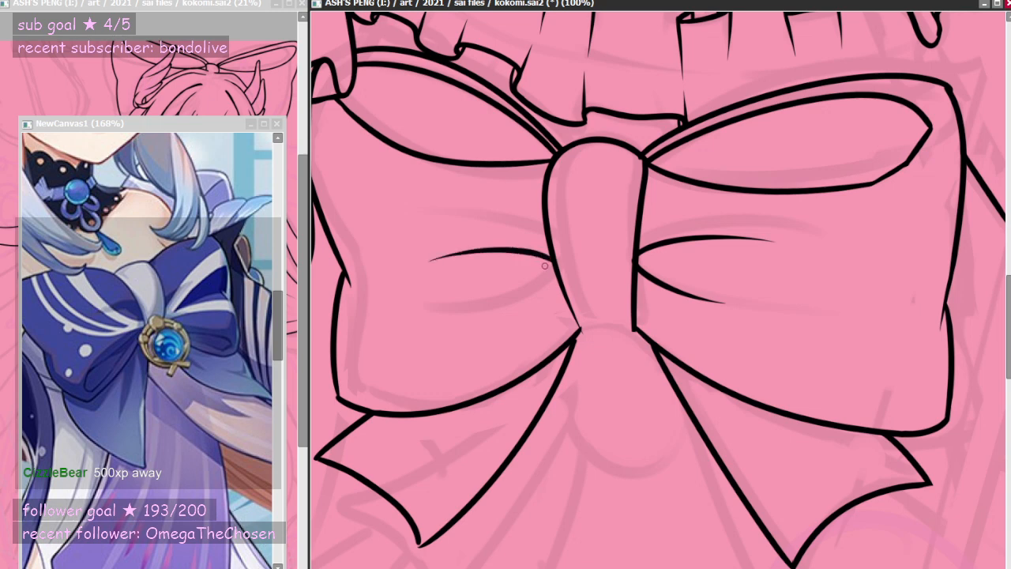
{"action": "key", "text": "ctrl+z"}
{"action": "left_click_drag", "start_coordinate": [547, 248], "coordinate": [444, 255]}
{"action": "left_click_drag", "start_coordinate": [555, 266], "coordinate": [492, 309]}
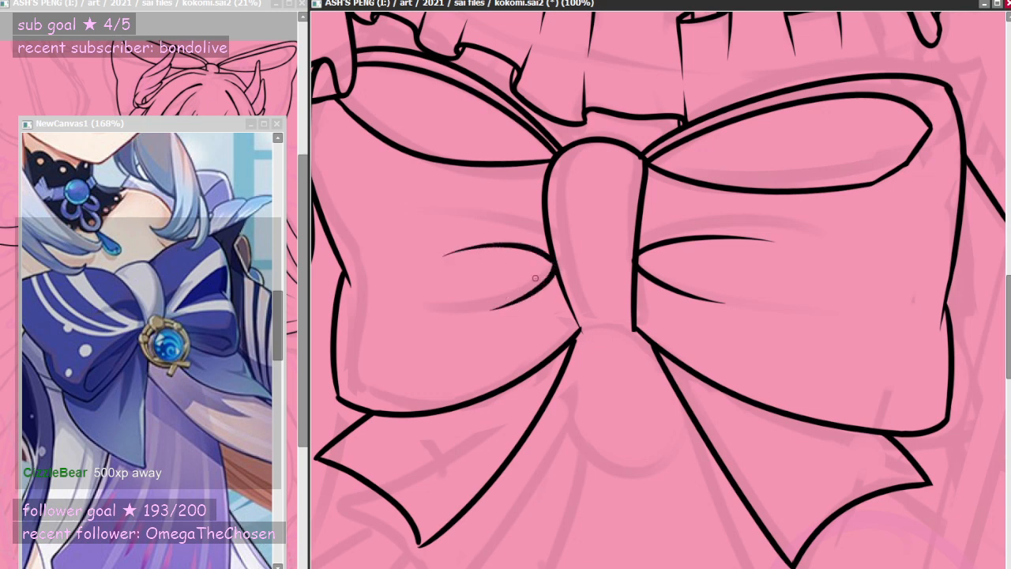
{"action": "key", "text": "ctrl+z"}
{"action": "key", "text": "ctrl+z"}
{"action": "left_click_drag", "start_coordinate": [554, 259], "coordinate": [450, 244]}
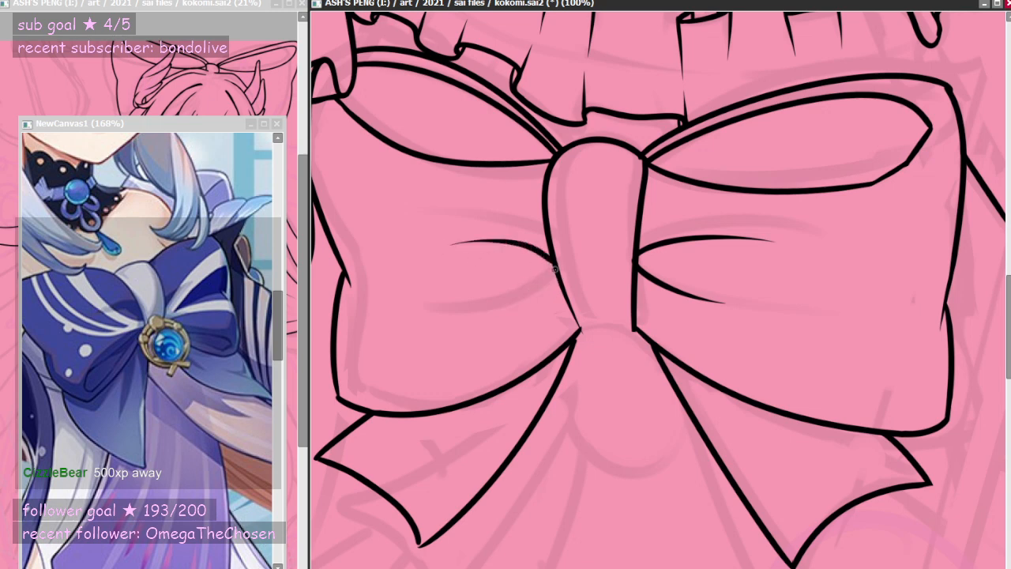
- Try inking a tapered lower fold line curving from the knot down into the left loop
{"action": "key", "text": "ctrl+z"}
{"action": "left_click_drag", "start_coordinate": [556, 278], "coordinate": [471, 302]}
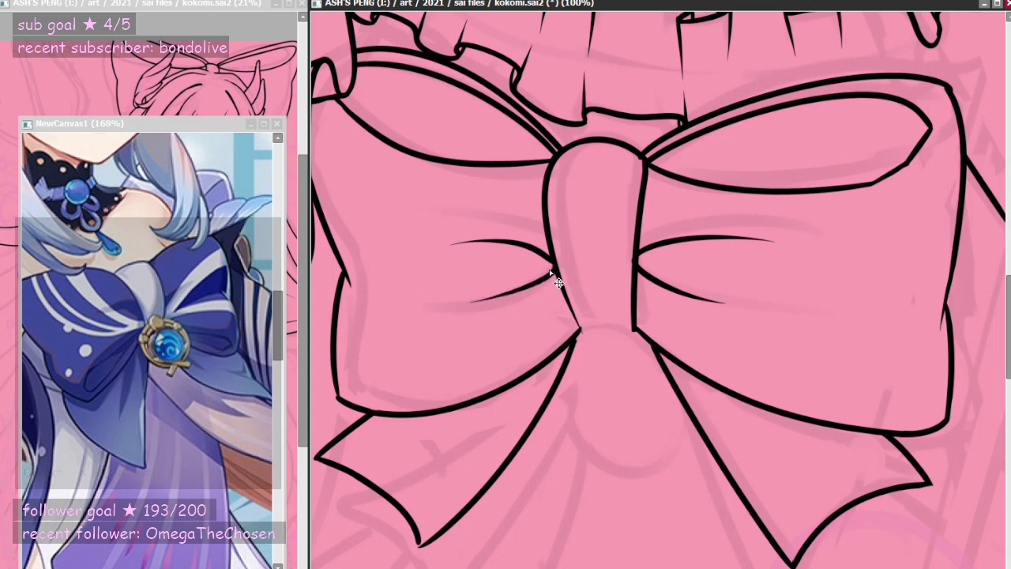
{"action": "key", "text": "ctrl+z"}
{"action": "mouse_move", "coordinate": [558, 275]}
{"action": "left_mouse_down"}
{"action": "mouse_move", "coordinate": [483, 316]}
{"action": "mouse_move", "coordinate": [462, 291]}
{"action": "left_mouse_up"}
{"action": "key", "text": "ctrl+z"}
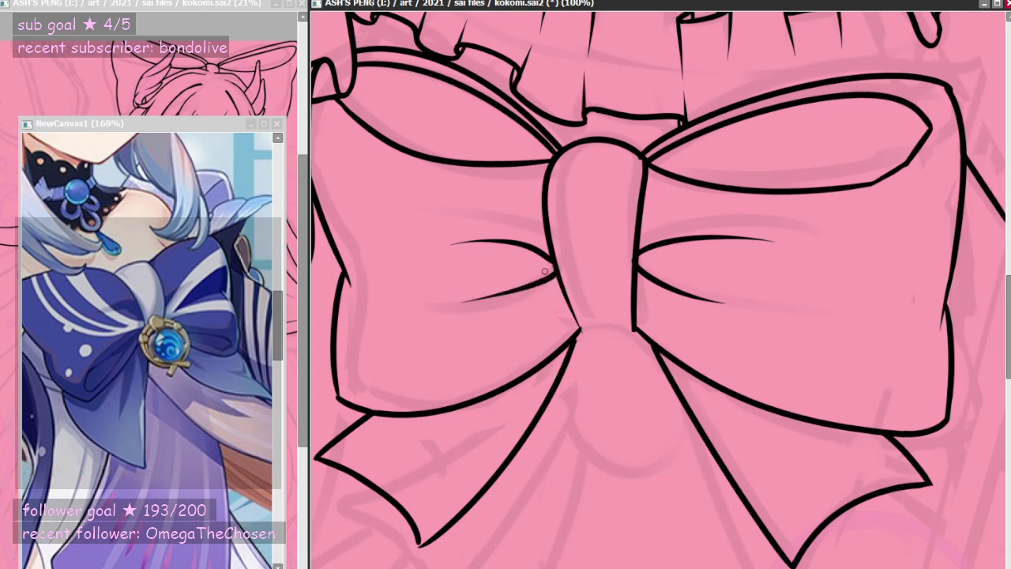
{"action": "key", "text": "ctrl+z"}
{"action": "left_click_drag", "start_coordinate": [556, 271], "coordinate": [467, 312]}
{"action": "key", "text": "ctrl+z"}
{"action": "left_click_drag", "start_coordinate": [557, 268], "coordinate": [473, 299]}
{"action": "key", "text": "ctrl+z"}
{"action": "left_click_drag", "start_coordinate": [554, 272], "coordinate": [474, 306]}
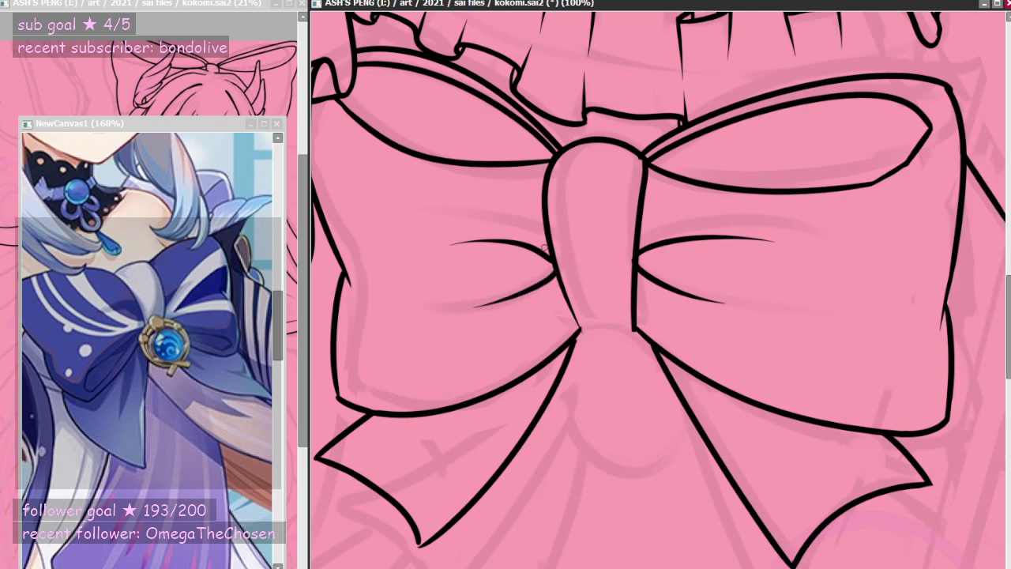
- Undo the fold lines on both bow loops
{"action": "scroll", "coordinate": [541, 337], "scroll_direction": "down", "scroll_amount": 10}
{"action": "scroll", "coordinate": [569, 337], "scroll_direction": "up", "scroll_amount": 5}
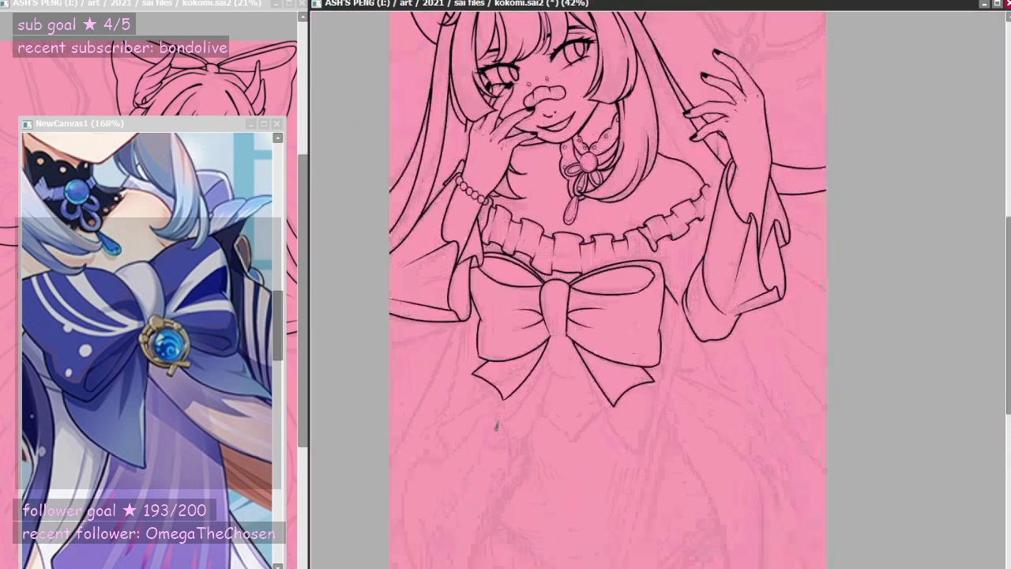
{"action": "scroll", "coordinate": [474, 442], "scroll_direction": "up", "scroll_amount": 1}
{"action": "scroll", "coordinate": [518, 330], "scroll_direction": "up", "scroll_amount": 3}
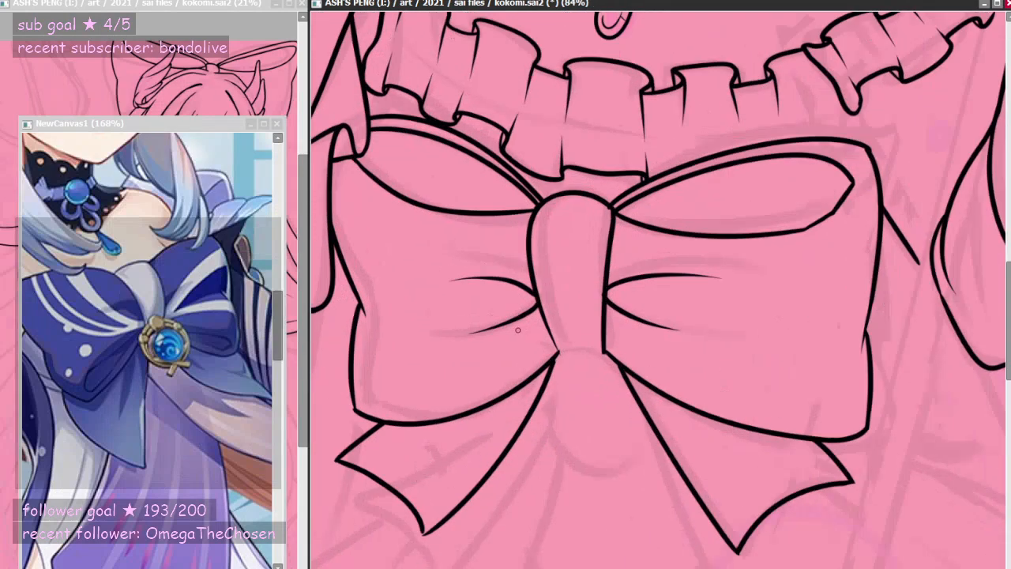
{"action": "key", "text": "ctrl+z"}
{"action": "key", "text": "ctrl+z"}
{"action": "key", "text": "ctrl+z"}
{"action": "key", "text": "ctrl+z"}
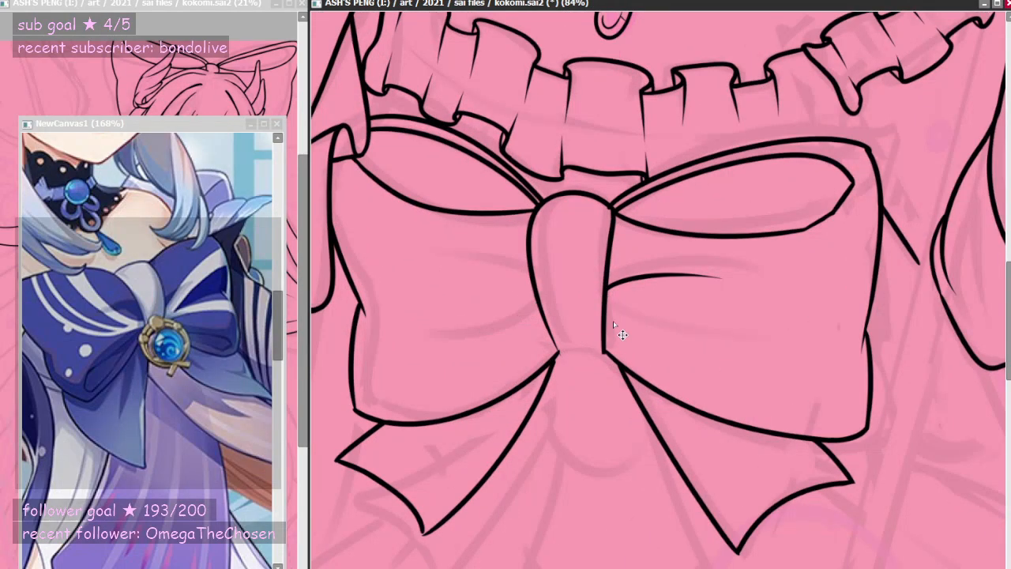
{"action": "scroll", "coordinate": [622, 333], "scroll_direction": "down", "scroll_amount": 6}
{"action": "scroll", "coordinate": [764, 319], "scroll_direction": "up", "scroll_amount": 4}
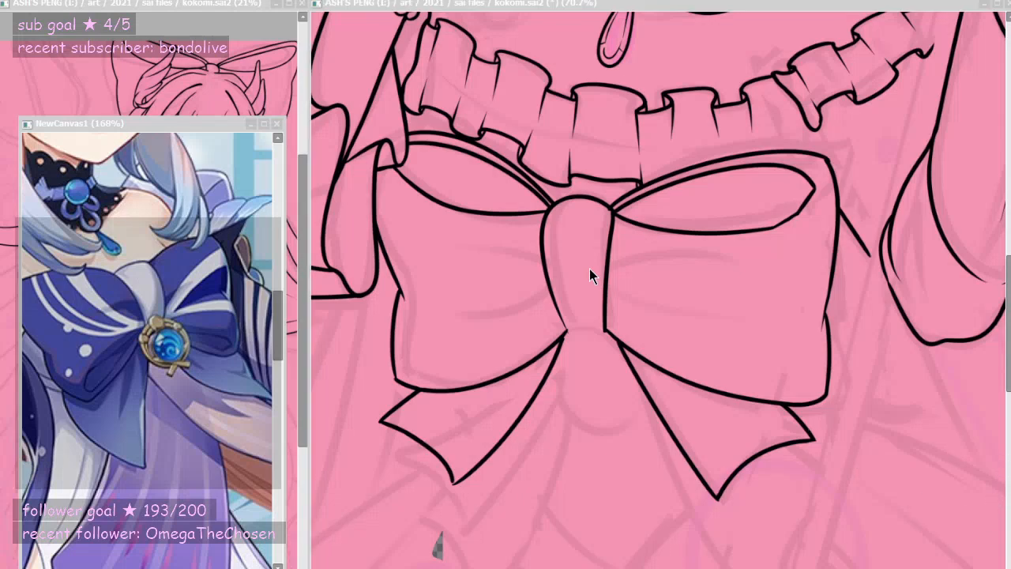
- Ink the inner edge of a longer second right tail, curving from beneath the knot to a lower point
{"action": "scroll", "coordinate": [571, 324], "scroll_direction": "down", "scroll_amount": 3}
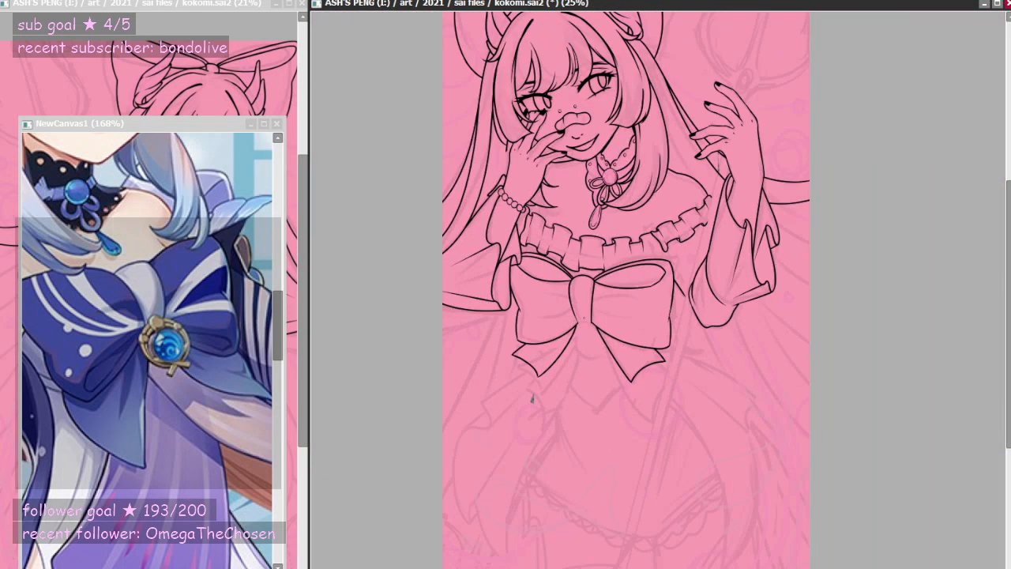
{"action": "scroll", "coordinate": [532, 399], "scroll_direction": "up", "scroll_amount": 4}
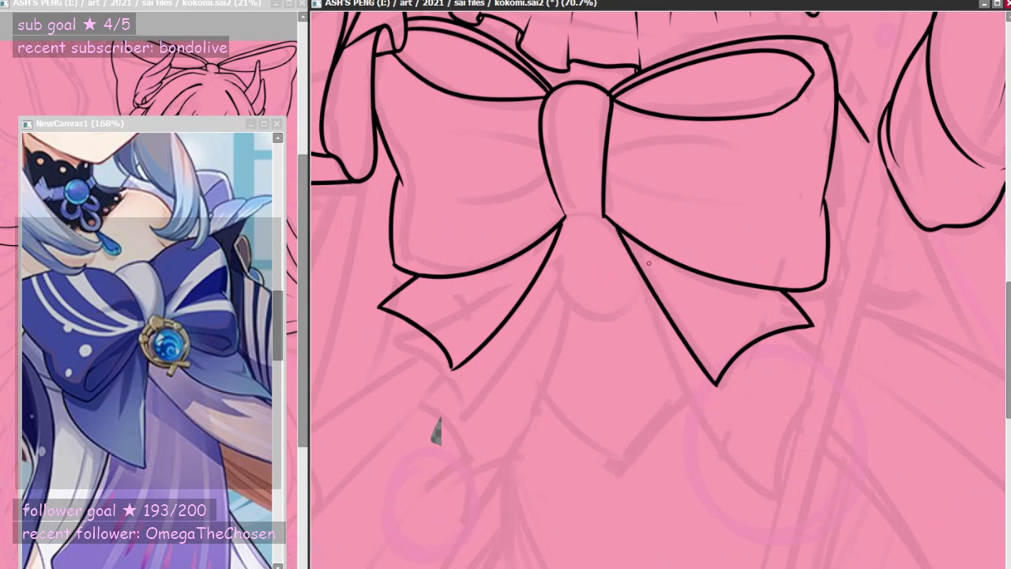
{"action": "left_click_drag", "start_coordinate": [632, 266], "coordinate": [809, 528]}
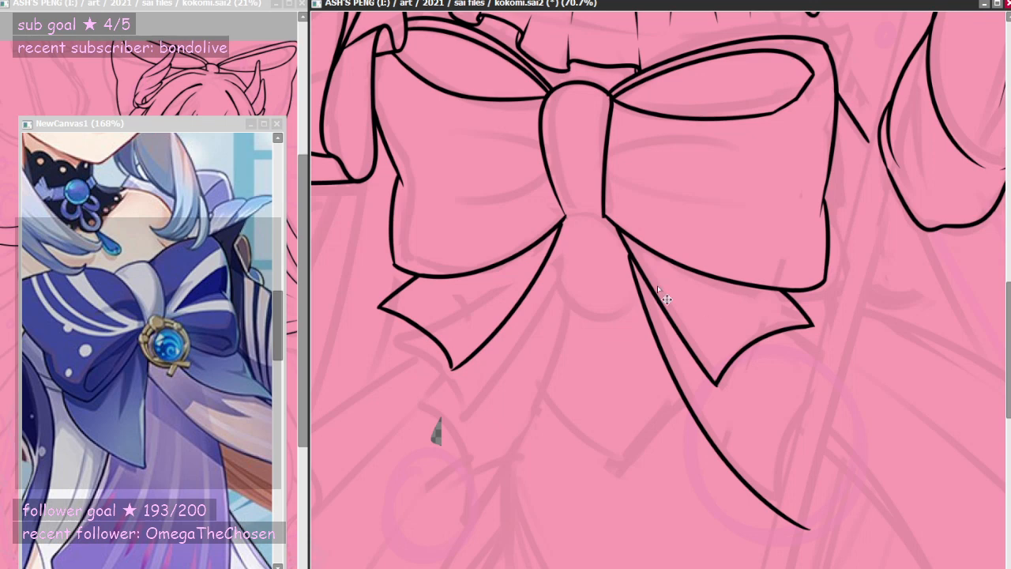
{"action": "key", "text": "ctrl+z"}
{"action": "mouse_move", "coordinate": [632, 256]}
{"action": "left_mouse_down"}
{"action": "mouse_move", "coordinate": [764, 482]}
{"action": "mouse_move", "coordinate": [858, 371]}
{"action": "left_mouse_up"}
{"action": "key", "text": "ctrl+z"}
{"action": "left_click_drag", "start_coordinate": [766, 485], "coordinate": [850, 366]}
{"action": "key", "text": "ctrl+z"}
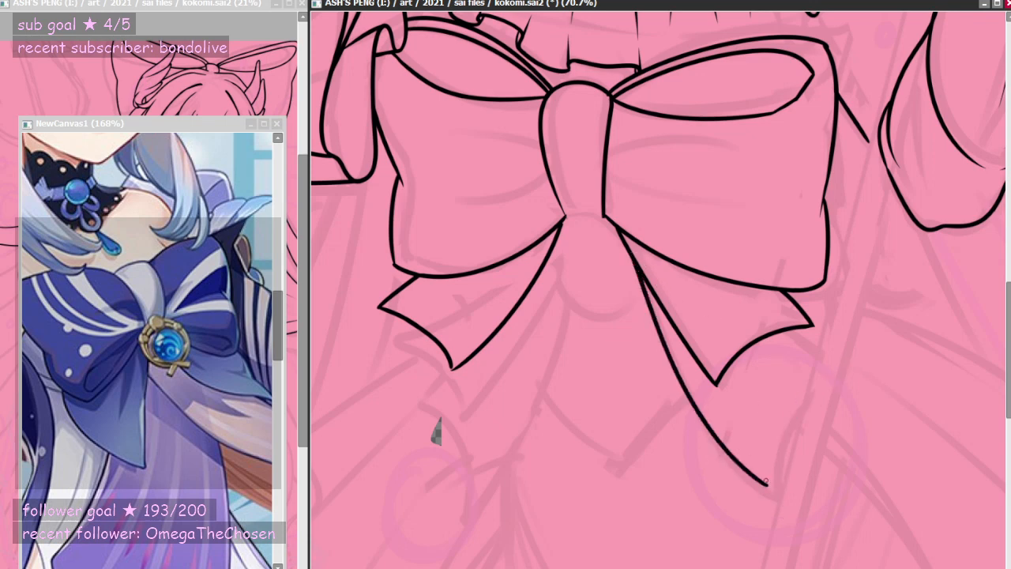
- Ink the curved end of the second right tail, rising from its lower point to the outer corner
{"action": "mouse_move", "coordinate": [767, 484]}
{"action": "left_mouse_down"}
{"action": "mouse_move", "coordinate": [858, 372]}
{"action": "mouse_move", "coordinate": [831, 364]}
{"action": "mouse_move", "coordinate": [853, 370]}
{"action": "left_mouse_up"}
{"action": "key", "text": "ctrl+z"}
{"action": "key", "text": "ctrl+z"}
{"action": "left_click_drag", "start_coordinate": [799, 327], "coordinate": [849, 372]}
{"action": "key", "text": "ctrl+z"}
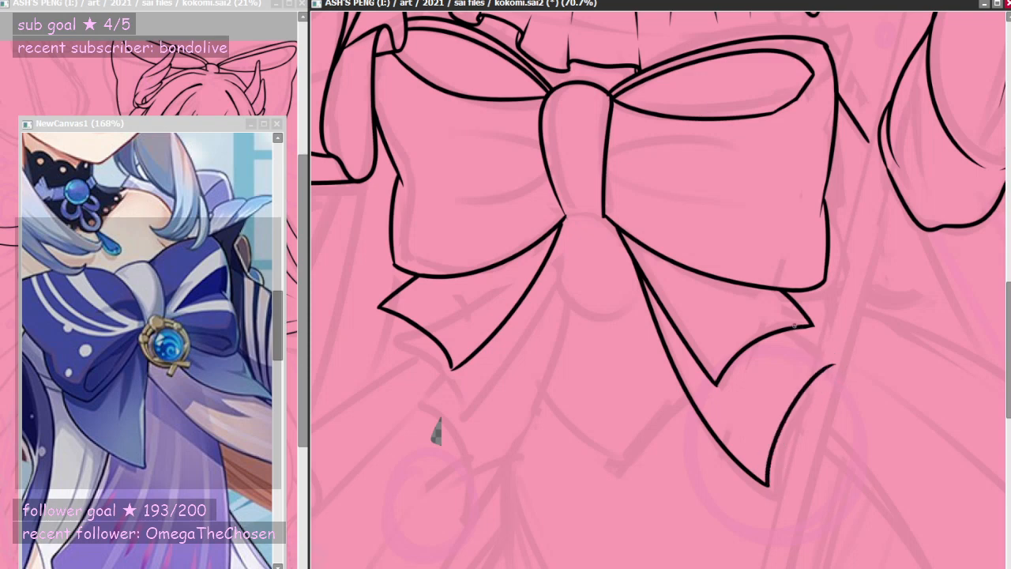
{"action": "left_click_drag", "start_coordinate": [796, 327], "coordinate": [840, 363]}
{"action": "key", "text": "ctrl+z"}
{"action": "key", "text": "ctrl+z"}
- Close the second right tail with a short upper edge joining its outer corner to the first tail
{"action": "left_click_drag", "start_coordinate": [795, 329], "coordinate": [840, 370]}
{"action": "key", "text": "ctrl+z"}
{"action": "key", "text": "ctrl+z"}
{"action": "mouse_move", "coordinate": [796, 327]}
{"action": "left_mouse_down"}
{"action": "mouse_move", "coordinate": [842, 365]}
{"action": "mouse_move", "coordinate": [810, 381]}
{"action": "mouse_move", "coordinate": [847, 376]}
{"action": "mouse_move", "coordinate": [830, 368]}
{"action": "left_mouse_up"}
{"action": "left_click_drag", "start_coordinate": [836, 364], "coordinate": [813, 379]}
{"action": "key", "text": "ctrl+z"}
{"action": "left_click_drag", "start_coordinate": [837, 363], "coordinate": [815, 378]}
- Try inking the inner edge of a longer second tail beneath the bow's left tail
{"action": "mouse_move", "coordinate": [622, 376]}
{"action": "left_mouse_down"}
{"action": "mouse_move", "coordinate": [725, 376]}
{"action": "mouse_move", "coordinate": [687, 376]}
{"action": "left_mouse_up"}
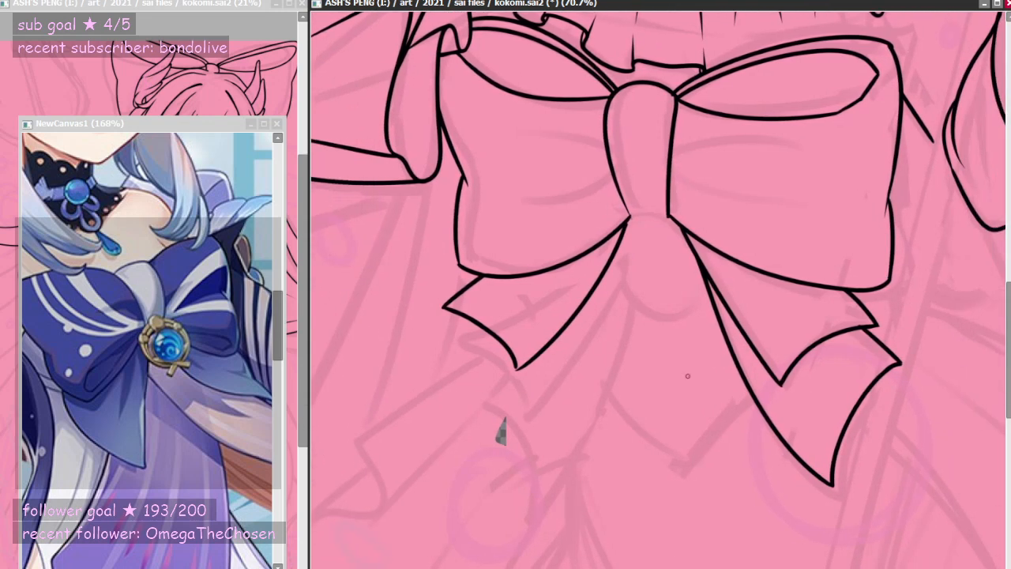
{"action": "mouse_move", "coordinate": [618, 249]}
{"action": "left_mouse_down"}
{"action": "mouse_move", "coordinate": [561, 361]}
{"action": "mouse_move", "coordinate": [470, 463]}
{"action": "left_mouse_up"}
{"action": "key", "text": "ctrl+z"}
{"action": "mouse_move", "coordinate": [615, 247]}
{"action": "left_mouse_down"}
{"action": "mouse_move", "coordinate": [570, 332]}
{"action": "mouse_move", "coordinate": [480, 448]}
{"action": "mouse_move", "coordinate": [551, 373]}
{"action": "mouse_move", "coordinate": [491, 442]}
{"action": "left_mouse_up"}
{"action": "key", "text": "ctrl+z"}
{"action": "key", "text": "ctrl+z"}
{"action": "left_click_drag", "start_coordinate": [619, 247], "coordinate": [472, 458]}
{"action": "key", "text": "ctrl+z"}
{"action": "left_click_drag", "start_coordinate": [623, 239], "coordinate": [512, 436]}
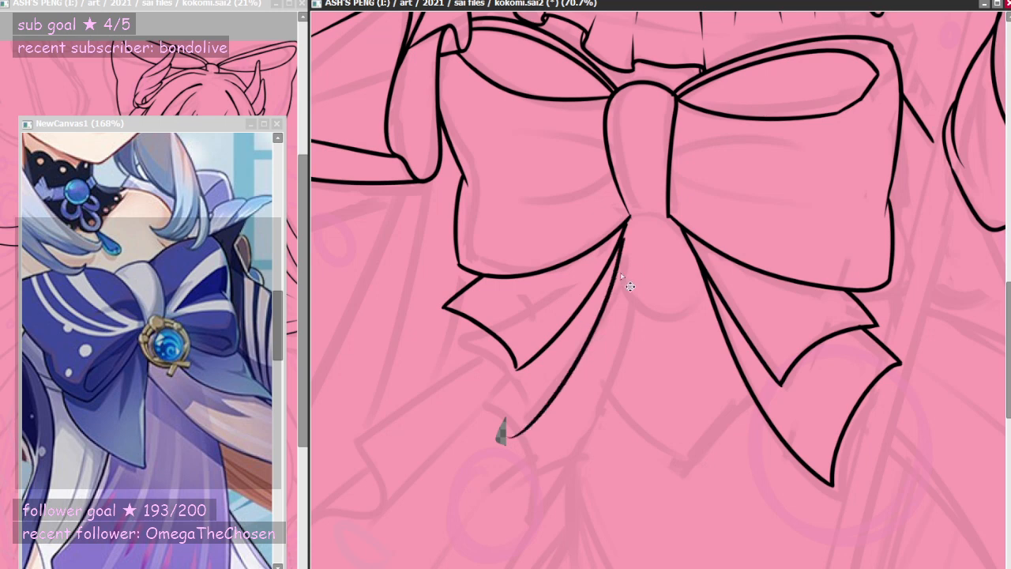
{"action": "key", "text": "ctrl+z"}
{"action": "left_click_drag", "start_coordinate": [622, 234], "coordinate": [506, 436]}
{"action": "key", "text": "ctrl+z"}
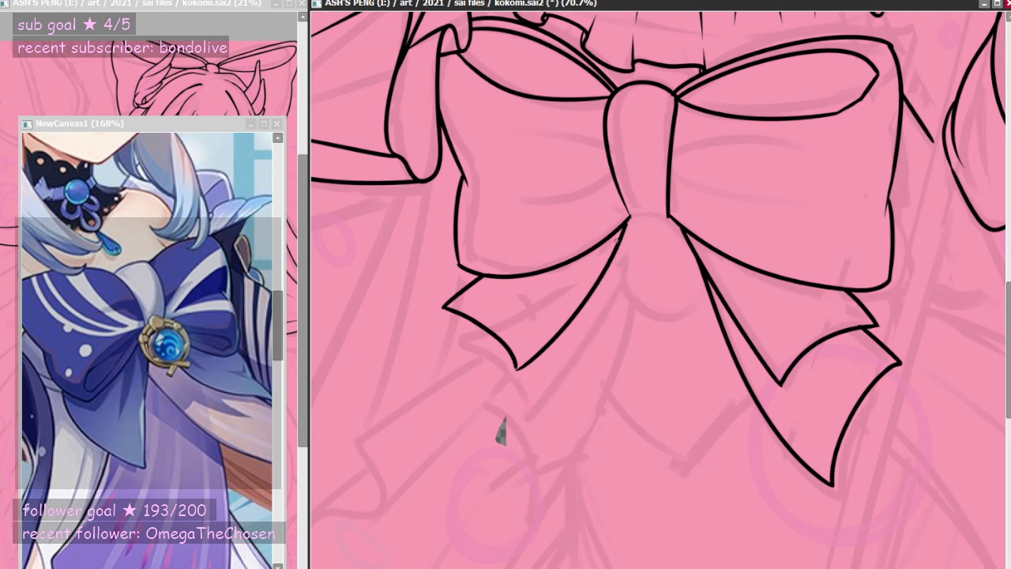
- Ink the second left tail's inner edge and the curved end running up from its lower point
{"action": "mouse_move", "coordinate": [619, 241]}
{"action": "left_mouse_down"}
{"action": "mouse_move", "coordinate": [469, 462]}
{"action": "mouse_move", "coordinate": [472, 447]}
{"action": "mouse_move", "coordinate": [421, 357]}
{"action": "mouse_move", "coordinate": [477, 325]}
{"action": "left_mouse_up"}
{"action": "key", "text": "ctrl+z"}
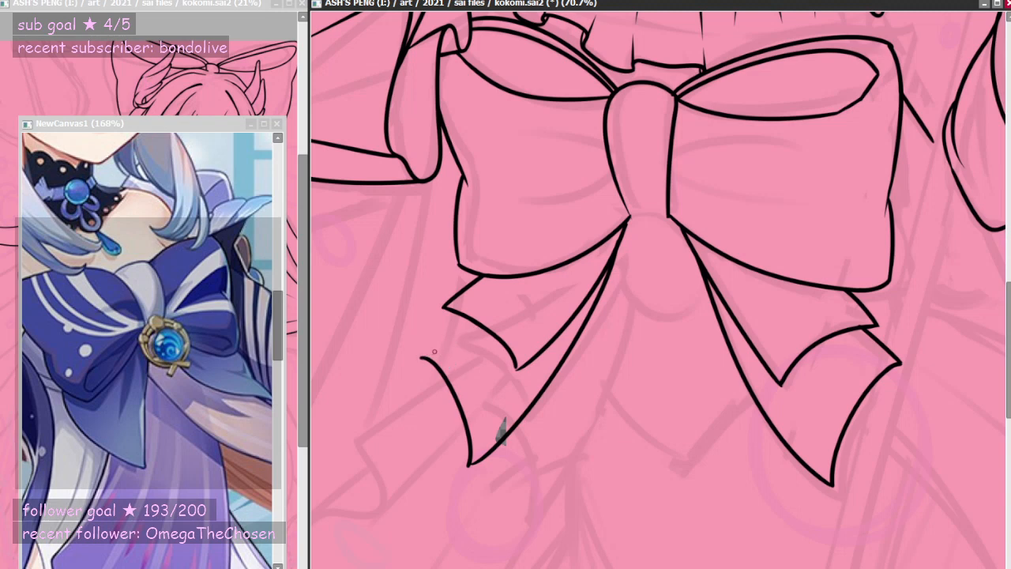
{"action": "left_click_drag", "start_coordinate": [424, 359], "coordinate": [473, 322]}
{"action": "key", "text": "ctrl+z"}
{"action": "key", "text": "ctrl+z"}
{"action": "left_click_drag", "start_coordinate": [420, 357], "coordinate": [472, 320]}
{"action": "key", "text": "ctrl+z"}
{"action": "mouse_move", "coordinate": [412, 356]}
{"action": "left_mouse_down"}
{"action": "mouse_move", "coordinate": [443, 369]}
{"action": "mouse_move", "coordinate": [483, 313]}
{"action": "left_mouse_up"}
{"action": "key", "text": "ctrl+z"}
- Close the second left tail with a straight upper edge that stops at the first tail's outline
{"action": "key", "text": "ctrl+z"}
{"action": "key", "text": "ctrl+z"}
{"action": "key", "text": "ctrl+z"}
{"action": "key", "text": "ctrl+z"}
{"action": "left_click_drag", "start_coordinate": [407, 357], "coordinate": [488, 307]}
{"action": "key", "text": "ctrl+z"}
{"action": "left_click_drag", "start_coordinate": [406, 357], "coordinate": [488, 306]}
{"action": "key", "text": "ctrl+z"}
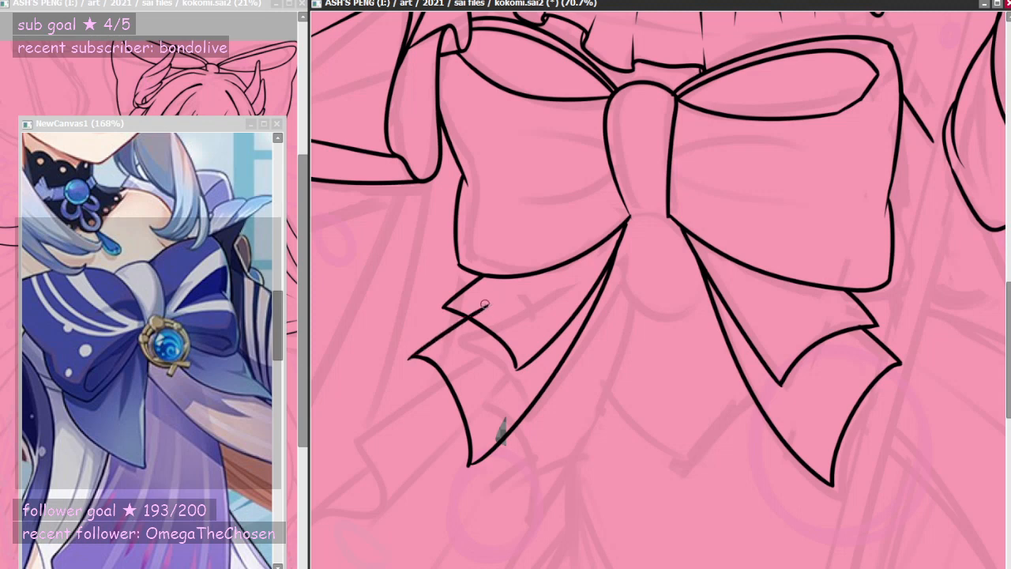
{"action": "key", "text": "ctrl+z"}
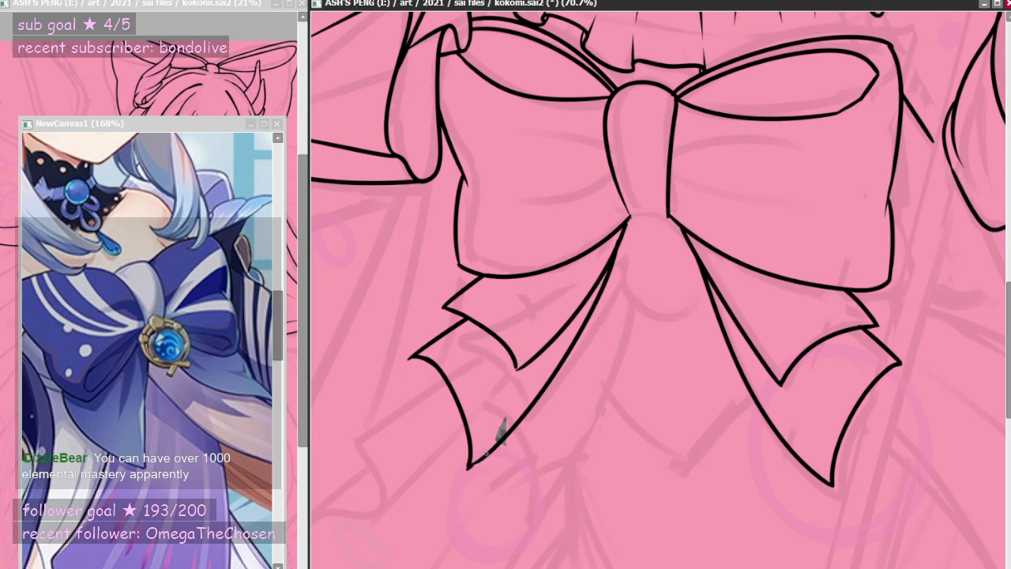
- Refine the pointed tip where the second left tail's inner edge meets its curved end
{"action": "left_click_drag", "start_coordinate": [487, 453], "coordinate": [508, 438]}
{"action": "key", "text": "ctrl+z"}
{"action": "mouse_move", "coordinate": [465, 468]}
{"action": "left_mouse_down"}
{"action": "mouse_move", "coordinate": [516, 431]}
{"action": "mouse_move", "coordinate": [503, 433]}
{"action": "left_mouse_up"}
{"action": "key", "text": "ctrl+z"}
{"action": "key", "text": "ctrl+z"}
{"action": "key", "text": "ctrl+z"}
{"action": "left_click_drag", "start_coordinate": [464, 471], "coordinate": [510, 432]}
{"action": "key", "text": "ctrl+z"}
{"action": "key", "text": "ctrl+z"}
{"action": "key", "text": "ctrl+z"}
{"action": "left_click_drag", "start_coordinate": [466, 468], "coordinate": [515, 434]}
{"action": "key", "text": "ctrl+z"}
{"action": "mouse_move", "coordinate": [466, 470]}
{"action": "left_mouse_down"}
{"action": "mouse_move", "coordinate": [511, 435]}
{"action": "mouse_move", "coordinate": [468, 466]}
{"action": "mouse_move", "coordinate": [503, 431]}
{"action": "left_mouse_up"}
{"action": "key", "text": "ctrl+z"}
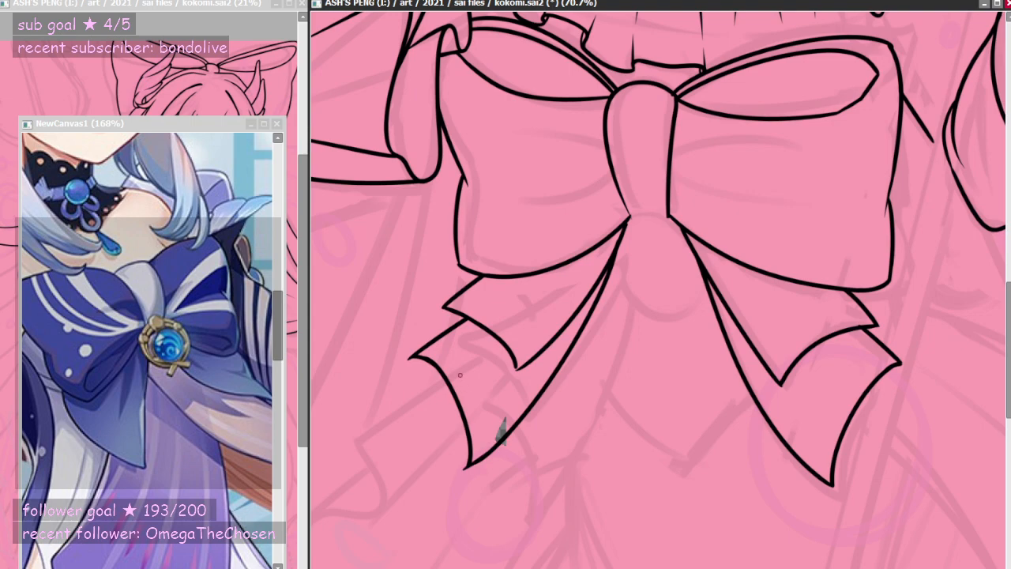
- Try touching up the pointed tip of the first left tail
{"action": "scroll", "coordinate": [503, 330], "scroll_direction": "down", "scroll_amount": 5}
{"action": "scroll", "coordinate": [501, 335], "scroll_direction": "up", "scroll_amount": 9}
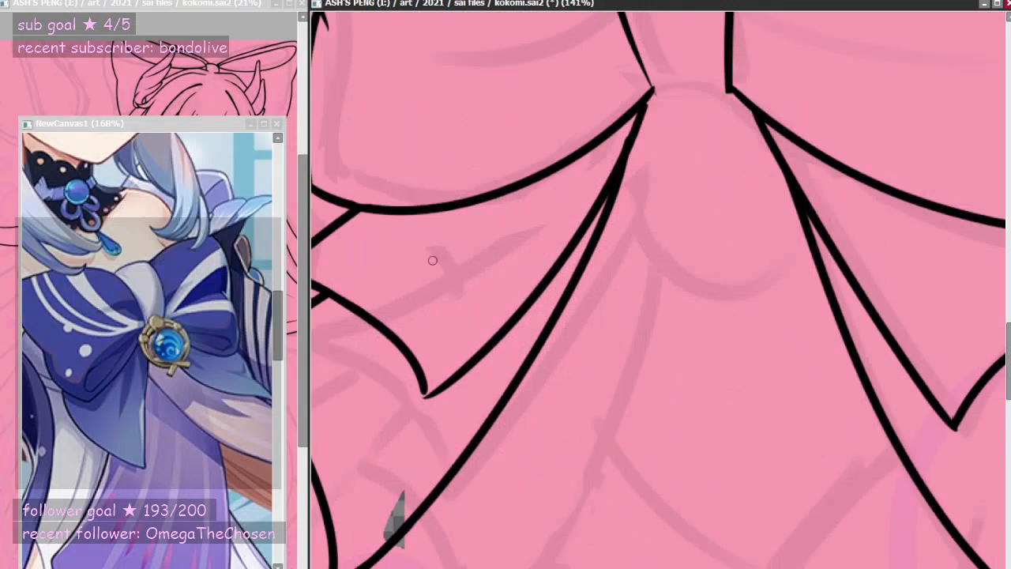
{"action": "key", "text": "ctrl+z"}
{"action": "mouse_move", "coordinate": [422, 400]}
{"action": "left_mouse_down"}
{"action": "mouse_move", "coordinate": [420, 376]}
{"action": "mouse_move", "coordinate": [424, 387]}
{"action": "mouse_move", "coordinate": [458, 371]}
{"action": "left_mouse_up"}
{"action": "key", "text": "ctrl+z"}
{"action": "key", "text": "ctrl+z"}
{"action": "key", "text": "ctrl+z"}
{"action": "key", "text": "ctrl+z"}
{"action": "key", "text": "ctrl+z"}
{"action": "scroll", "coordinate": [561, 377], "scroll_direction": "down", "scroll_amount": 9}
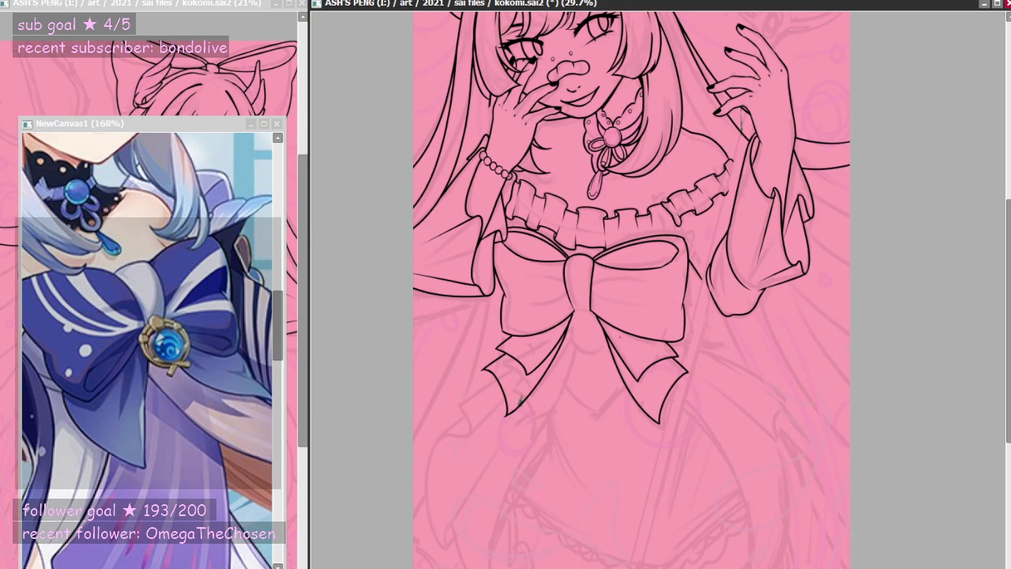
- Zoom the character reference out to 70.7% and compare the outfit with the overall line art
{"action": "scroll", "coordinate": [627, 326], "scroll_direction": "up", "scroll_amount": 6}
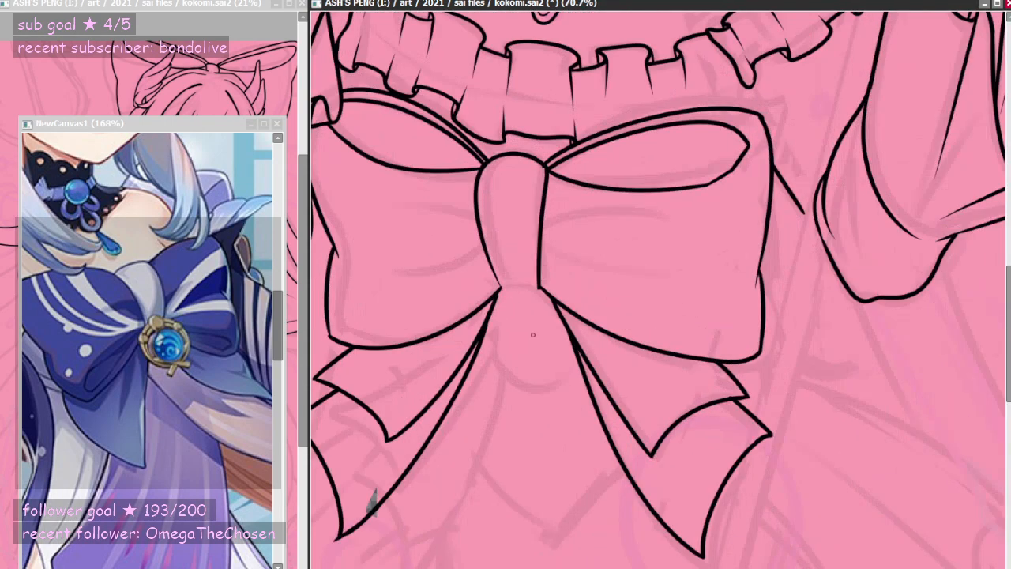
{"action": "scroll", "coordinate": [532, 334], "scroll_direction": "down", "scroll_amount": 5}
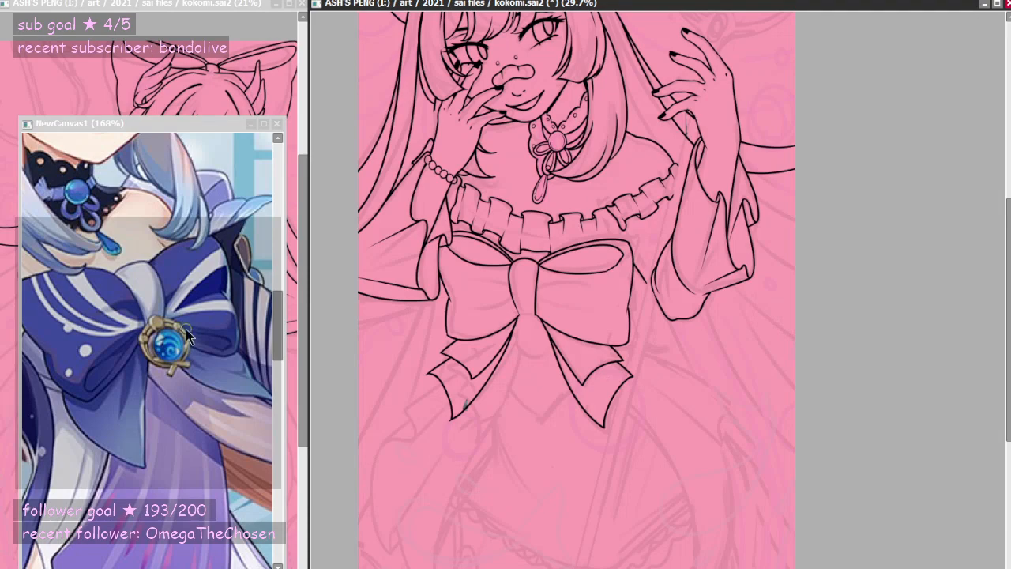
{"action": "scroll", "coordinate": [188, 334], "scroll_direction": "down", "scroll_amount": 5}
{"action": "left_click", "coordinate": [505, 352]}
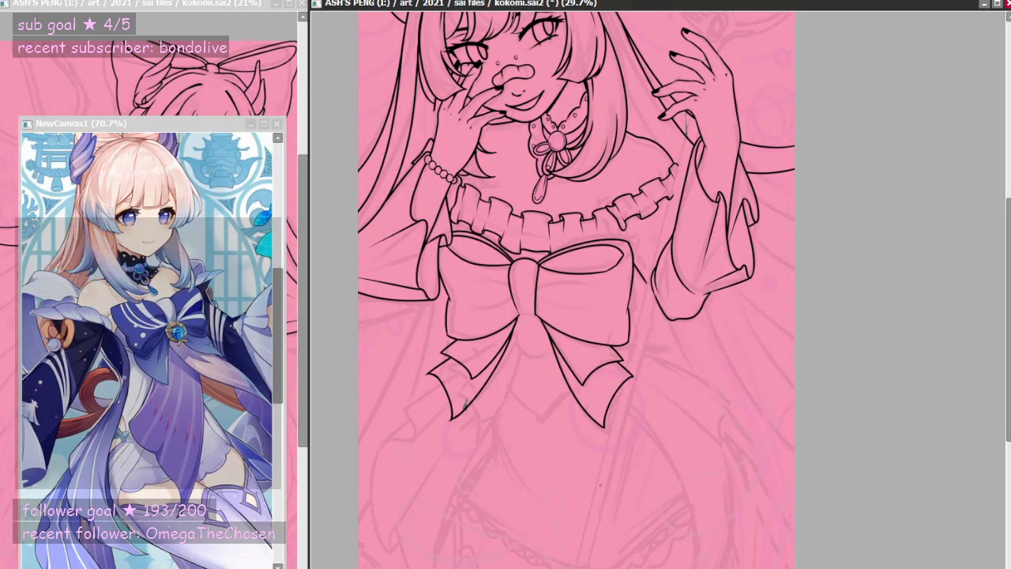
{"action": "scroll", "coordinate": [639, 301], "scroll_direction": "down", "scroll_amount": 4}
{"action": "scroll", "coordinate": [678, 228], "scroll_direction": "up", "scroll_amount": 2}
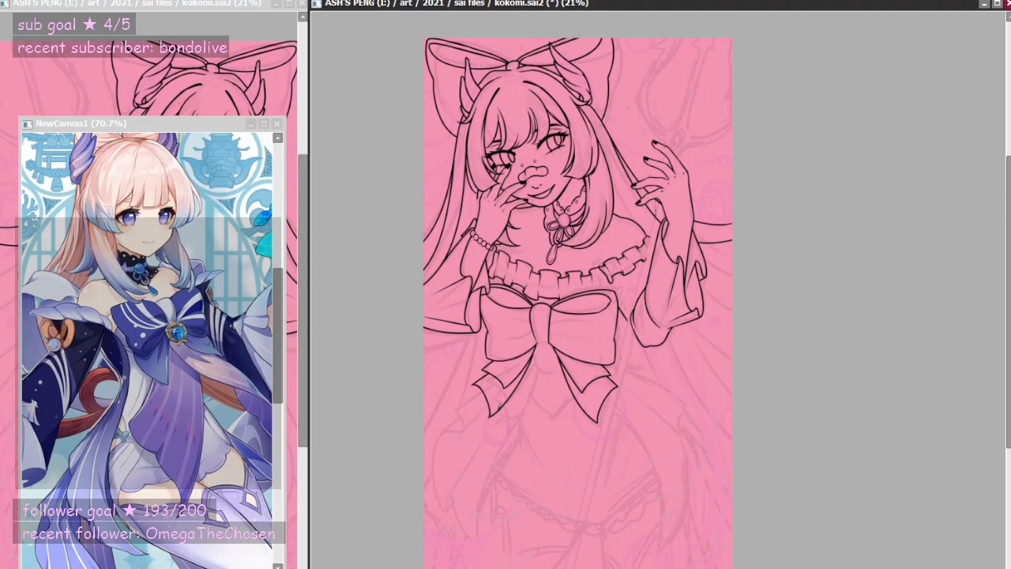
- Ink the trident shaft's first edge as a straight diagonal line from below the arrowhead to the canvas's lower edge
{"action": "scroll", "coordinate": [671, 268], "scroll_direction": "down", "scroll_amount": 1}
{"action": "scroll", "coordinate": [669, 109], "scroll_direction": "up", "scroll_amount": 6}
{"action": "scroll", "coordinate": [673, 228], "scroll_direction": "down", "scroll_amount": 2}
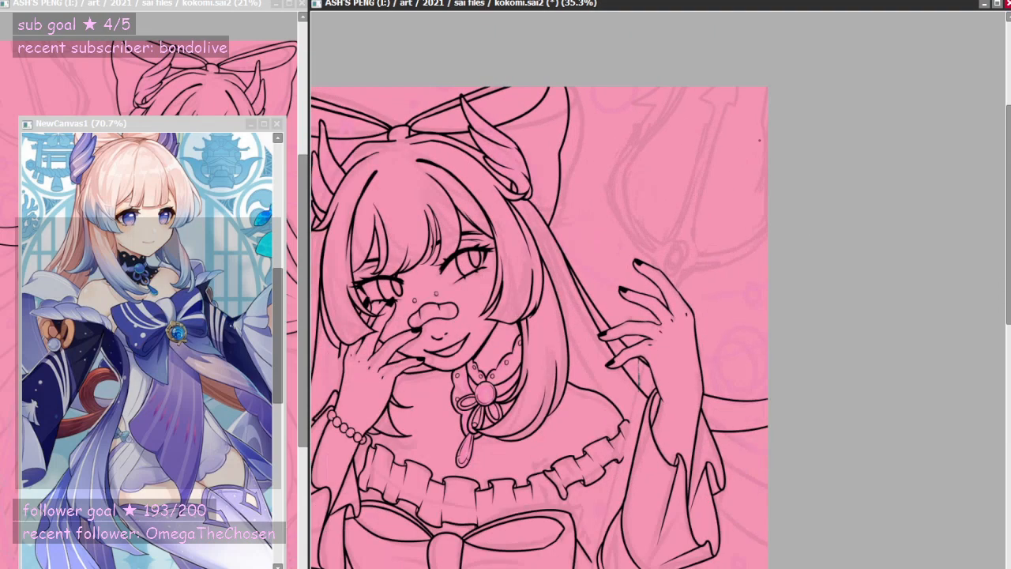
{"action": "scroll", "coordinate": [711, 150], "scroll_direction": "up", "scroll_amount": 1}
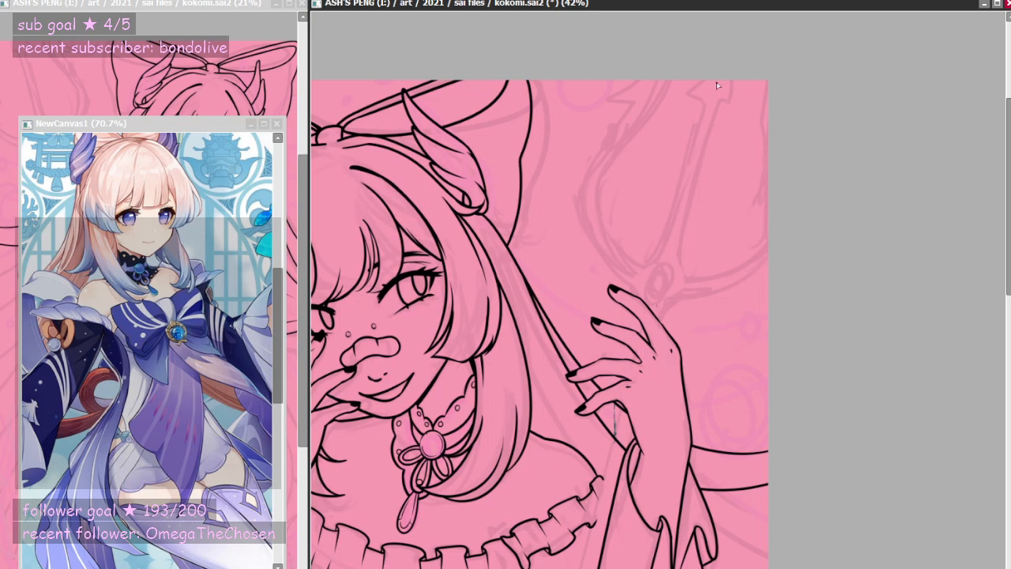
{"action": "left_click", "coordinate": [698, 102]}
{"action": "scroll", "coordinate": [670, 290], "scroll_direction": "down", "scroll_amount": 10}
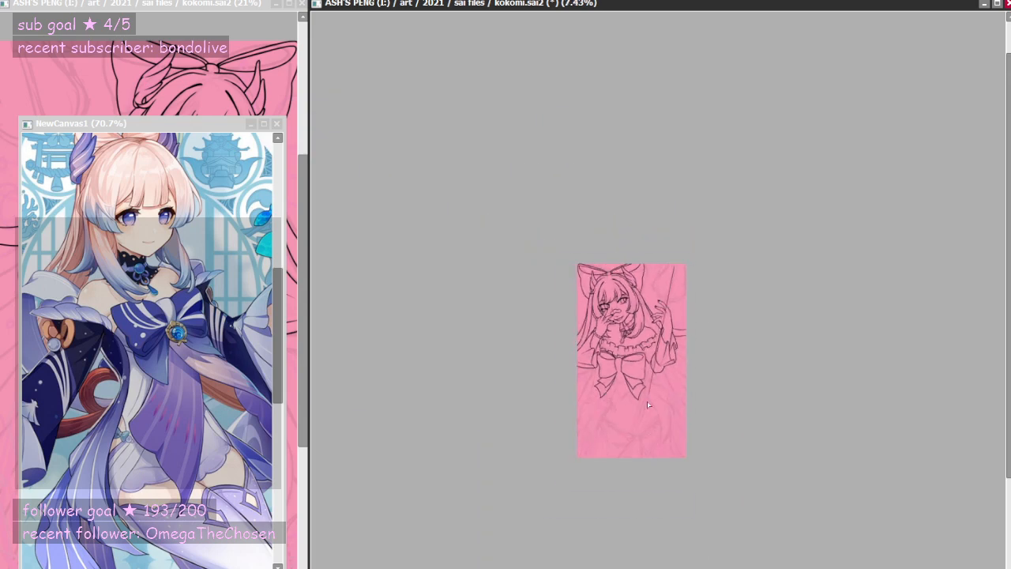
{"action": "scroll", "coordinate": [616, 458], "scroll_direction": "up", "scroll_amount": 5}
{"action": "scroll", "coordinate": [652, 424], "scroll_direction": "up", "scroll_amount": 5}
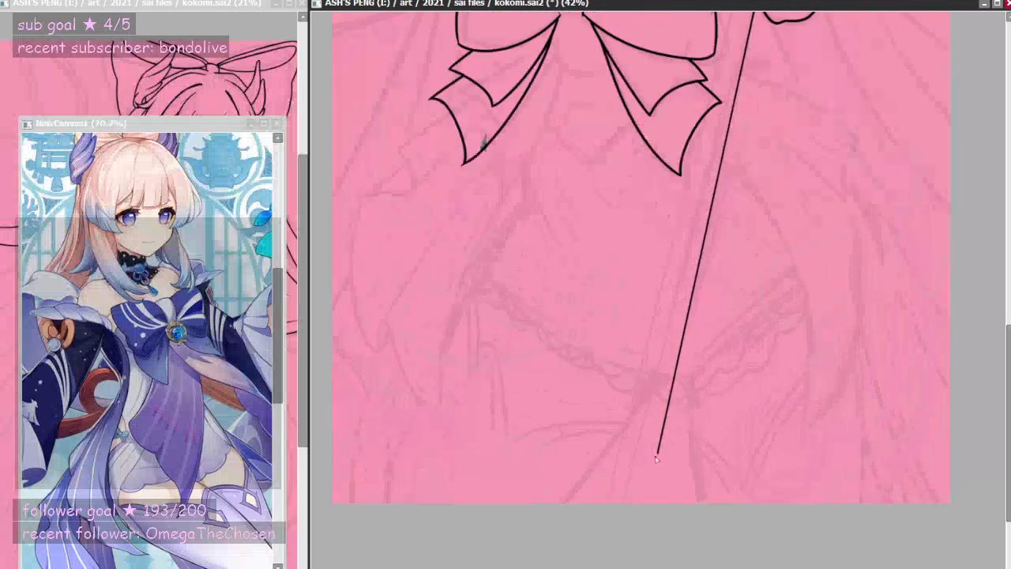
{"action": "left_click", "coordinate": [607, 512], "text": "shift"}
{"action": "scroll", "coordinate": [619, 460], "scroll_direction": "down", "scroll_amount": 7}
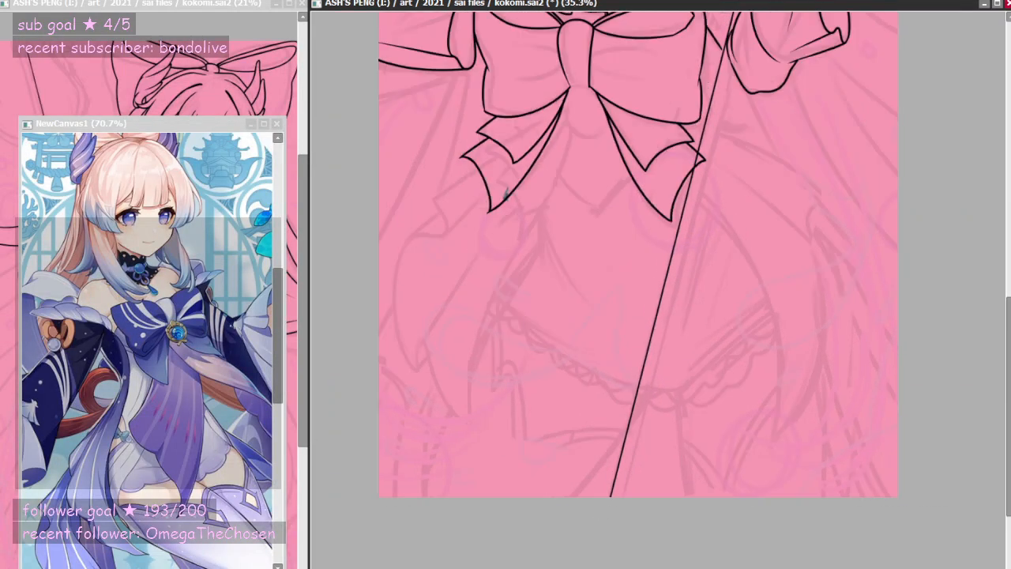
- Ink the shaft's second edge as a straight line parallel to the first, down to the canvas's lower edge
{"action": "scroll", "coordinate": [703, 177], "scroll_direction": "up", "scroll_amount": 10}
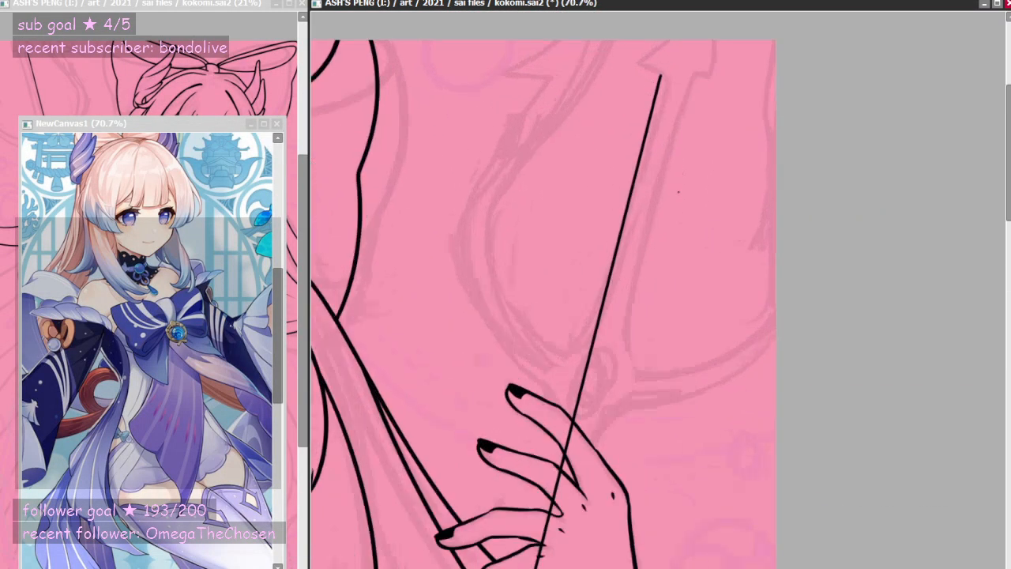
{"action": "left_click", "coordinate": [689, 63]}
{"action": "scroll", "coordinate": [680, 202], "scroll_direction": "down", "scroll_amount": 13}
{"action": "scroll", "coordinate": [647, 390], "scroll_direction": "up", "scroll_amount": 13}
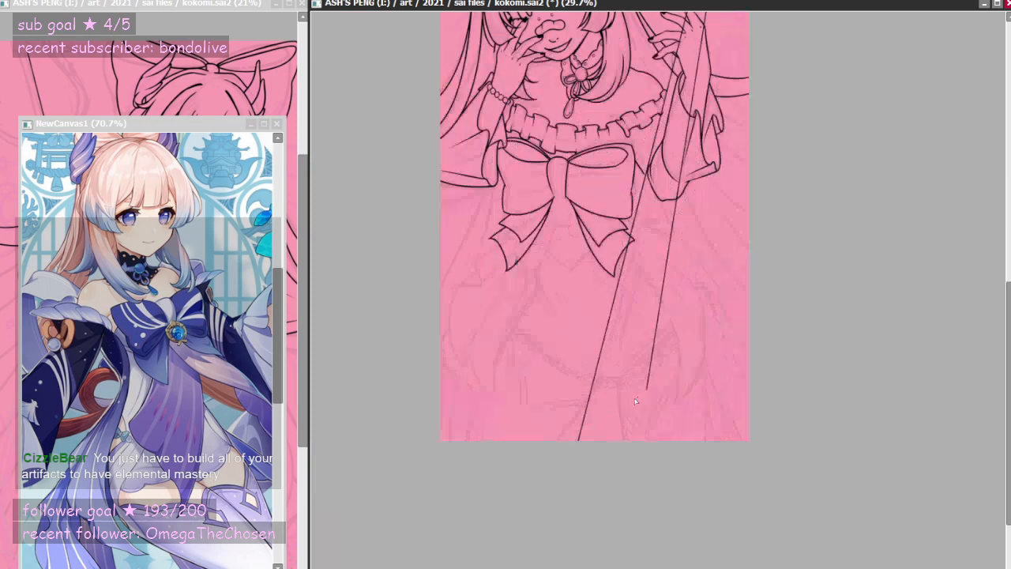
{"action": "left_click", "coordinate": [478, 540]}
{"action": "key", "text": "Escape"}
- Narrow the trident shaft by moving its second edge closer to the first
{"action": "scroll", "coordinate": [532, 456], "scroll_direction": "down", "scroll_amount": 11}
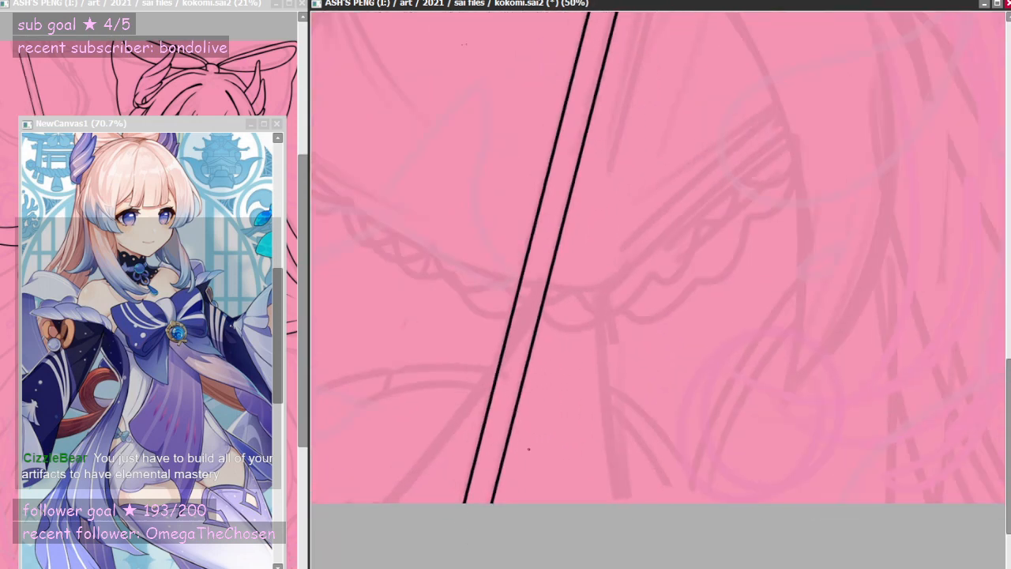
{"action": "scroll", "coordinate": [612, 154], "scroll_direction": "up", "scroll_amount": 11}
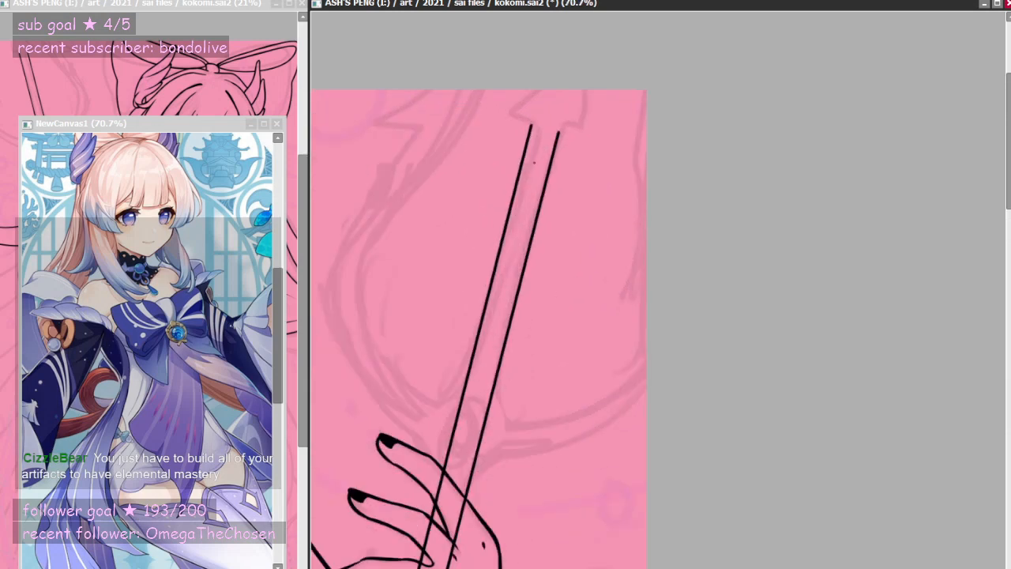
{"action": "left_click_drag", "start_coordinate": [561, 131], "coordinate": [537, 122]}
{"action": "scroll", "coordinate": [536, 118], "scroll_direction": "down", "scroll_amount": 8}
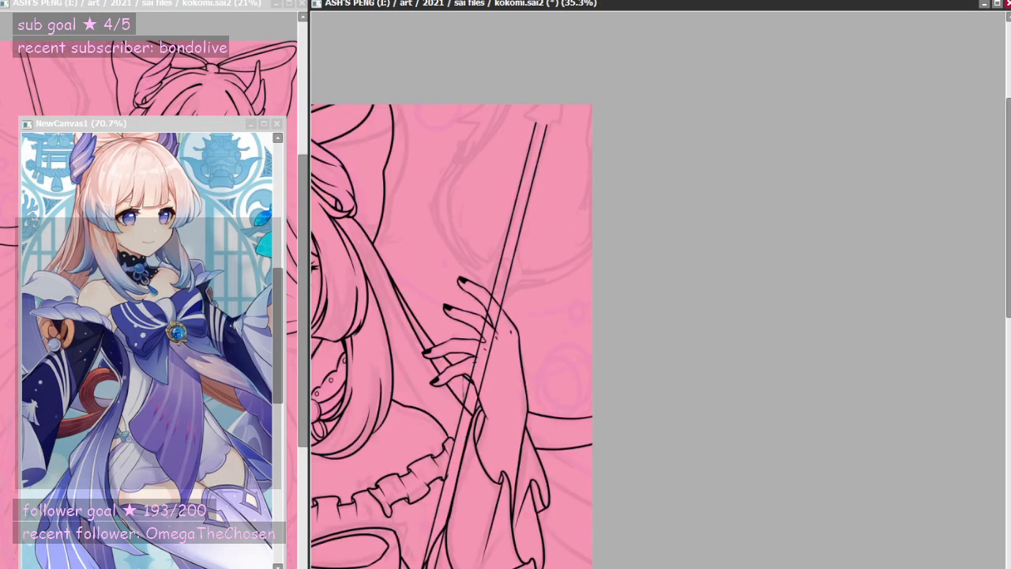
{"action": "scroll", "coordinate": [511, 159], "scroll_direction": "up", "scroll_amount": 7}
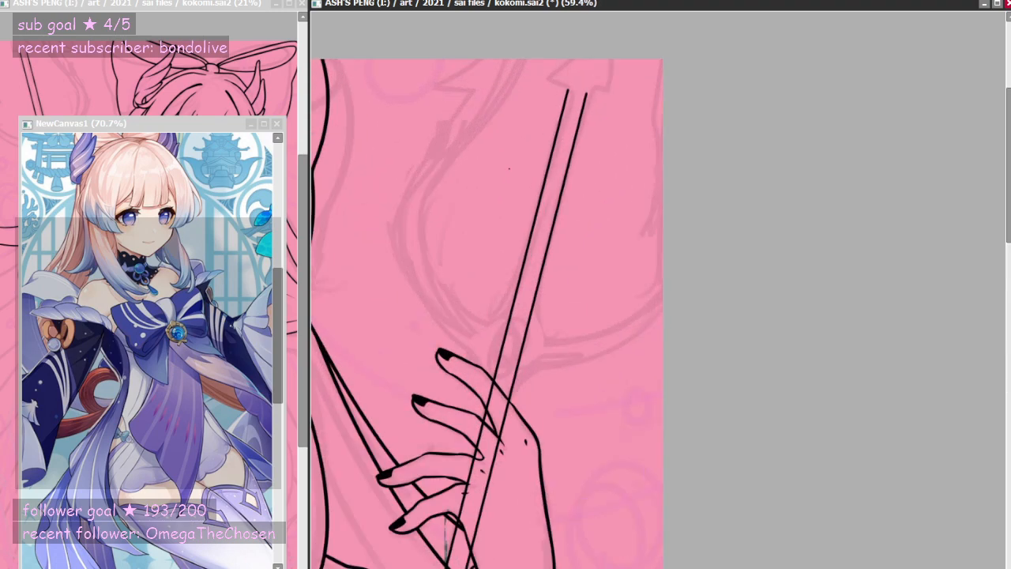
- Draw the trident's inner prong curve from the canvas's upper edge, rounding beneath the sketched arrowhead and across the shaft to the canvas's side
{"action": "scroll", "coordinate": [511, 159], "scroll_direction": "down", "scroll_amount": 3}
{"action": "scroll", "coordinate": [510, 157], "scroll_direction": "up", "scroll_amount": 4}
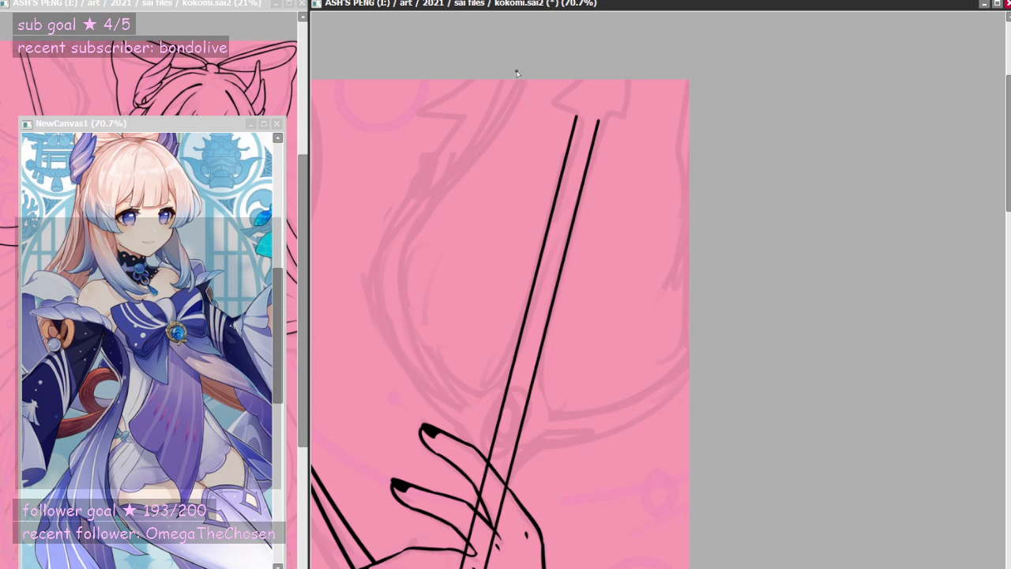
{"action": "left_click_drag", "start_coordinate": [518, 74], "coordinate": [706, 99]}
{"action": "left_click_drag", "start_coordinate": [704, 95], "coordinate": [355, 149]}
{"action": "key", "text": "ctrl+z"}
{"action": "mouse_move", "coordinate": [597, 82]}
{"action": "left_mouse_down"}
{"action": "mouse_move", "coordinate": [380, 278]}
{"action": "mouse_move", "coordinate": [509, 119]}
{"action": "left_mouse_up"}
{"action": "left_click_drag", "start_coordinate": [484, 395], "coordinate": [512, 415]}
{"action": "left_click_drag", "start_coordinate": [608, 293], "coordinate": [672, 361]}
{"action": "left_click_drag", "start_coordinate": [478, 291], "coordinate": [402, 293]}
{"action": "left_click_drag", "start_coordinate": [465, 129], "coordinate": [512, 98]}
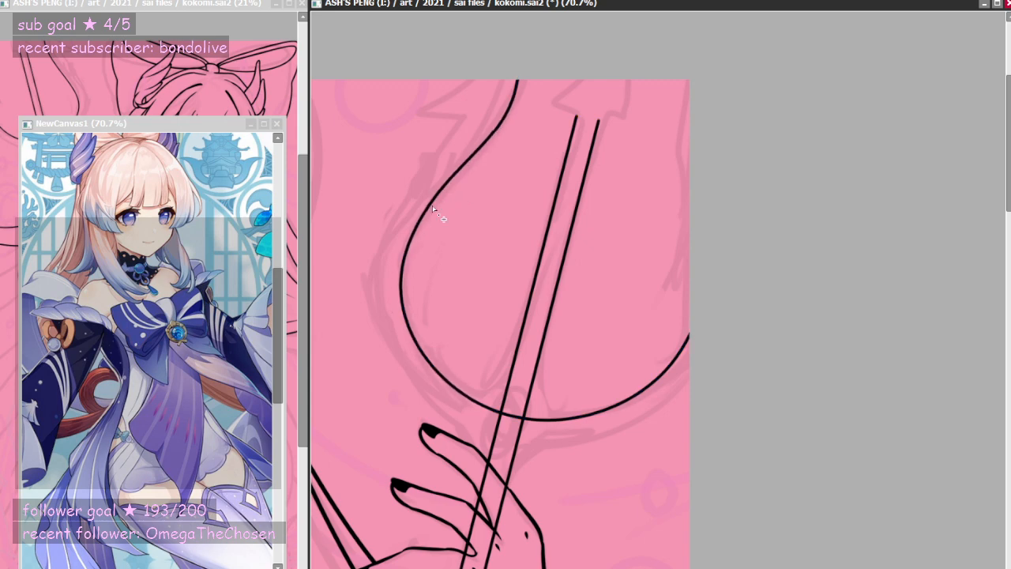
- Reshape the prong curve by adjusting its anchor points so the far side rises vertically and the base sits lower
{"action": "left_click_drag", "start_coordinate": [715, 174], "coordinate": [690, 155]}
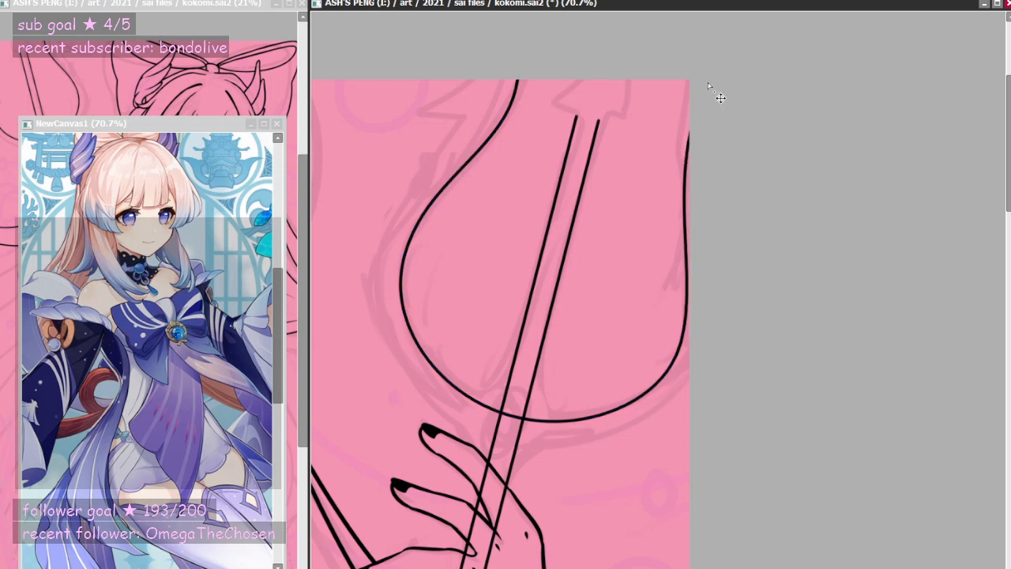
{"action": "left_click_drag", "start_coordinate": [673, 364], "coordinate": [680, 364]}
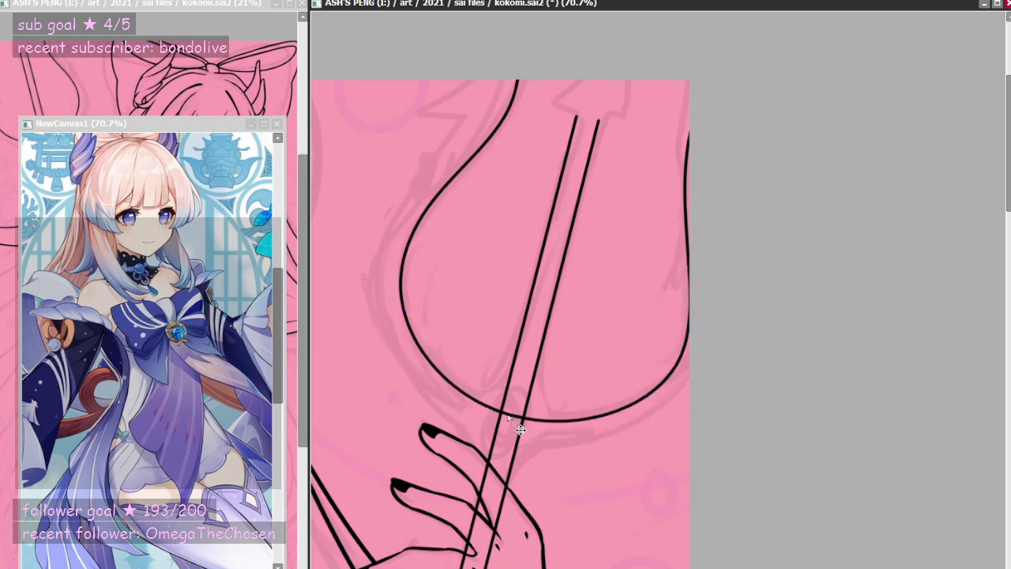
{"action": "left_click_drag", "start_coordinate": [508, 416], "coordinate": [507, 419]}
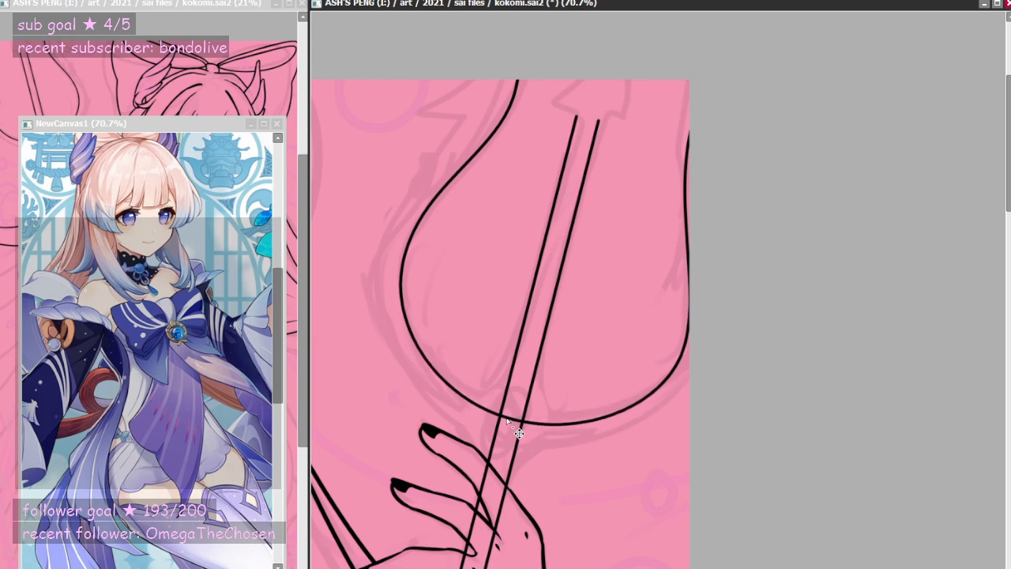
{"action": "left_click_drag", "start_coordinate": [403, 301], "coordinate": [406, 300]}
{"action": "left_click_drag", "start_coordinate": [419, 218], "coordinate": [424, 221]}
{"action": "left_click_drag", "start_coordinate": [680, 362], "coordinate": [678, 360]}
{"action": "scroll", "coordinate": [499, 252], "scroll_direction": "down", "scroll_amount": 3}
{"action": "scroll", "coordinate": [548, 174], "scroll_direction": "up", "scroll_amount": 3}
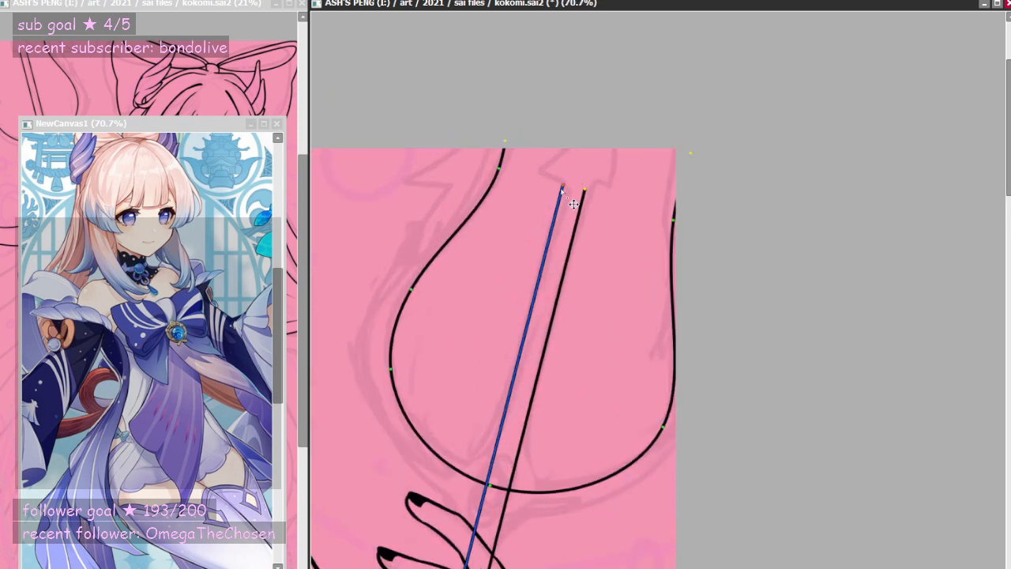
- Narrow the trident shaft's upper end by moving the ends of its two edges closer together
{"action": "left_click_drag", "start_coordinate": [563, 186], "coordinate": [568, 188]}
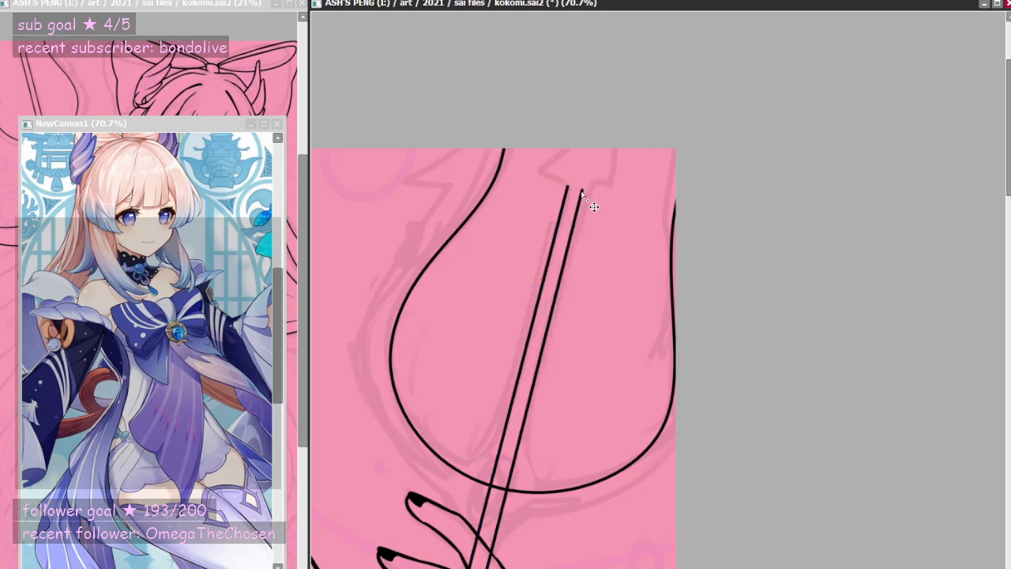
{"action": "scroll", "coordinate": [582, 190], "scroll_direction": "down", "scroll_amount": 7}
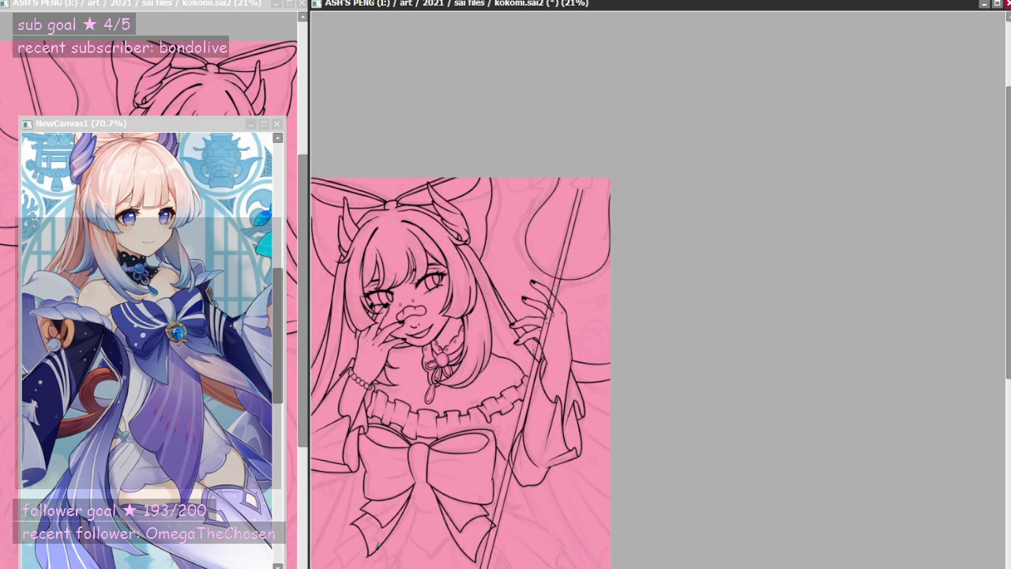
{"action": "scroll", "coordinate": [551, 331], "scroll_direction": "down", "scroll_amount": 3}
{"action": "scroll", "coordinate": [551, 331], "scroll_direction": "up", "scroll_amount": 7}
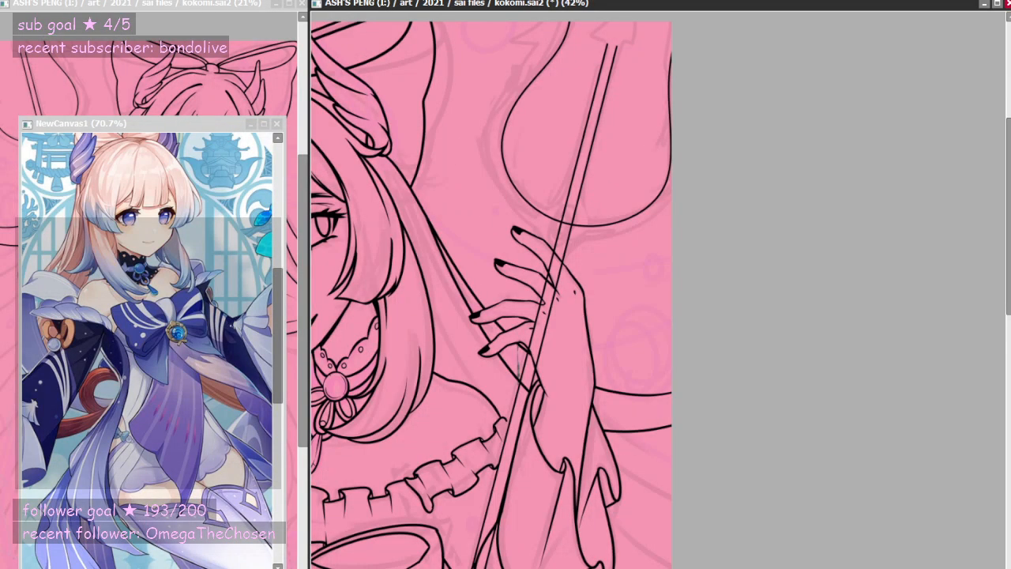
{"action": "scroll", "coordinate": [510, 158], "scroll_direction": "down", "scroll_amount": 2}
{"action": "scroll", "coordinate": [511, 158], "scroll_direction": "up", "scroll_amount": 4}
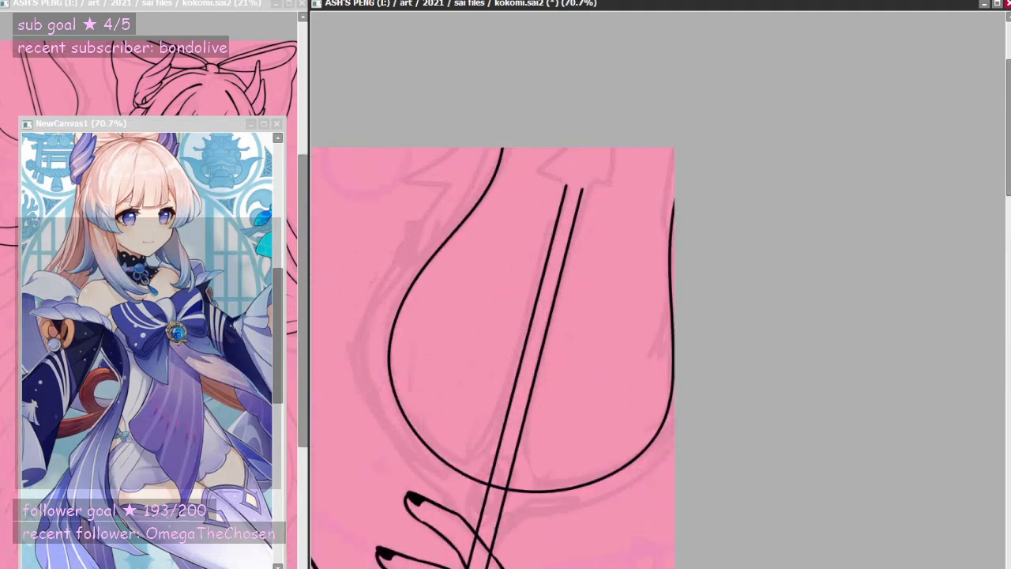
- Start the outer prong line at the canvas's upper edge, forming the sketched barb and extending across to the opposite canvas side
{"action": "left_click", "coordinate": [487, 135]}
{"action": "left_click", "coordinate": [432, 170]}
{"action": "left_click", "coordinate": [699, 241]}
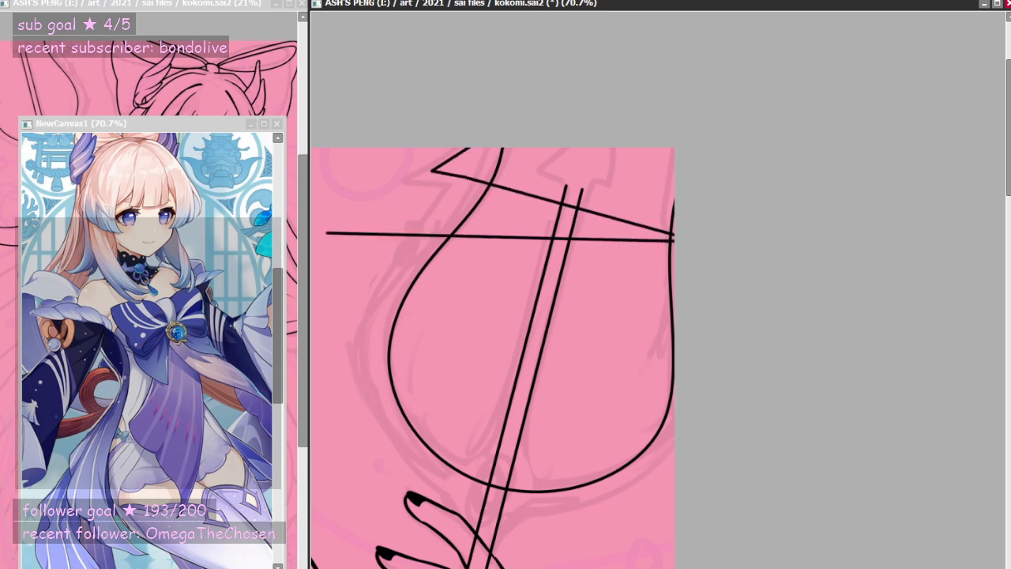
- Bend the outer prong line around the inner curve, dipping to a point at the shaft and running roughly parallel on both sides
{"action": "left_click_drag", "start_coordinate": [618, 221], "coordinate": [526, 513]}
{"action": "left_click_drag", "start_coordinate": [576, 438], "coordinate": [573, 513]}
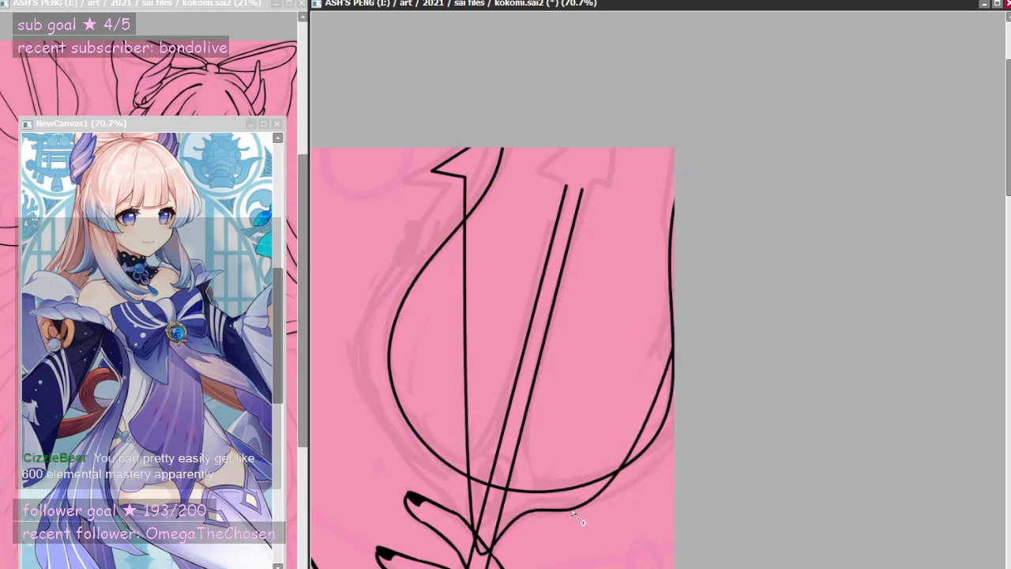
{"action": "left_click_drag", "start_coordinate": [682, 320], "coordinate": [682, 432]}
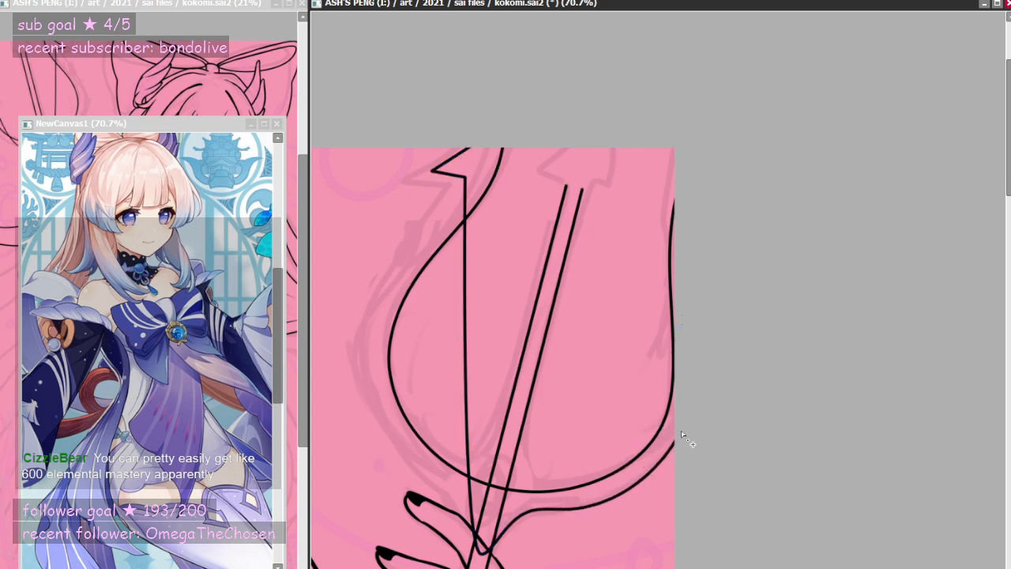
{"action": "left_click_drag", "start_coordinate": [471, 500], "coordinate": [415, 458]}
{"action": "left_click_drag", "start_coordinate": [408, 323], "coordinate": [373, 322]}
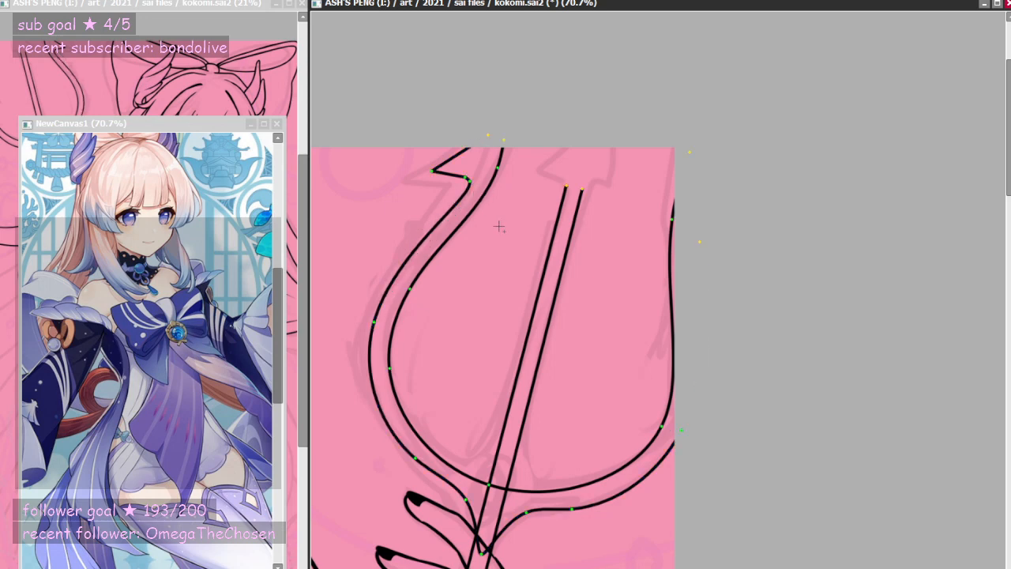
- Adjust the prong curves' anchor points near the base, lowering the inner curve slightly where it crosses the shaft
{"action": "scroll", "coordinate": [483, 355], "scroll_direction": "down", "scroll_amount": 1}
{"action": "scroll", "coordinate": [501, 481], "scroll_direction": "up", "scroll_amount": 2}
{"action": "mouse_move", "coordinate": [441, 431]}
{"action": "left_mouse_down"}
{"action": "mouse_move", "coordinate": [433, 460]}
{"action": "mouse_move", "coordinate": [439, 431]}
{"action": "mouse_move", "coordinate": [451, 501]}
{"action": "mouse_move", "coordinate": [433, 438]}
{"action": "left_mouse_up"}
{"action": "left_click_drag", "start_coordinate": [491, 482], "coordinate": [495, 492]}
{"action": "left_click_drag", "start_coordinate": [525, 454], "coordinate": [532, 458]}
{"action": "scroll", "coordinate": [536, 466], "scroll_direction": "down", "scroll_amount": 4}
{"action": "scroll", "coordinate": [527, 428], "scroll_direction": "up", "scroll_amount": 1}
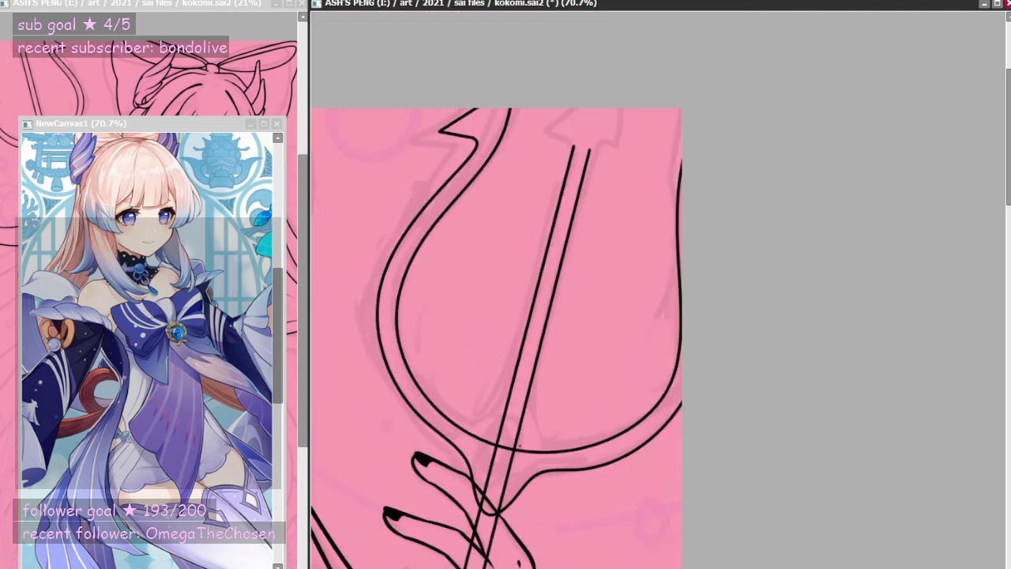
{"action": "left_click_drag", "start_coordinate": [500, 446], "coordinate": [469, 464]}
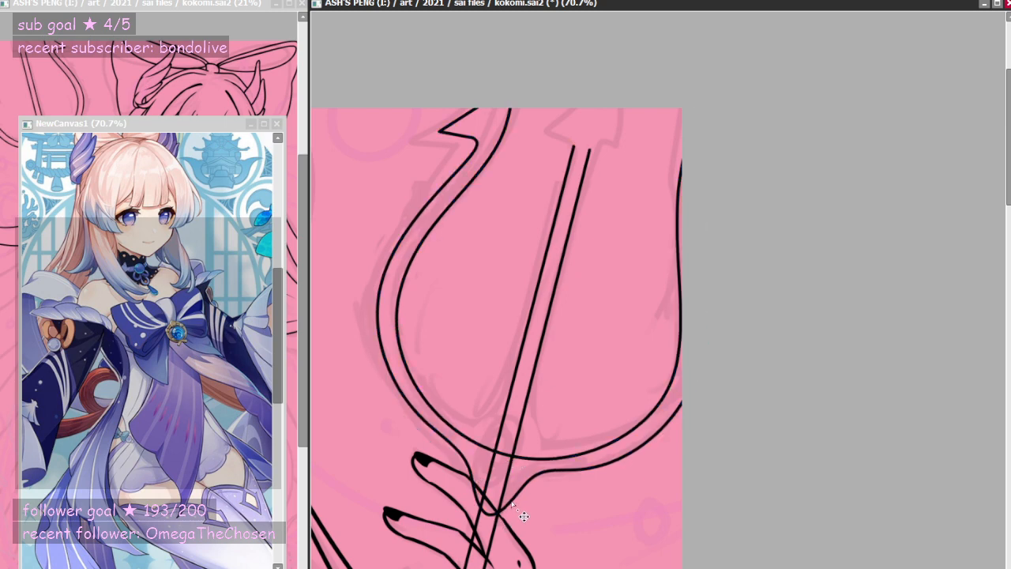
- Reshape the outer curve's dip around the shaft into a small cup with defined shoulders on both sides
{"action": "left_click_drag", "start_coordinate": [510, 500], "coordinate": [489, 512]}
{"action": "scroll", "coordinate": [488, 508], "scroll_direction": "up", "scroll_amount": 5}
{"action": "left_click_drag", "start_coordinate": [535, 485], "coordinate": [538, 482]}
{"action": "left_click_drag", "start_coordinate": [582, 427], "coordinate": [571, 427]}
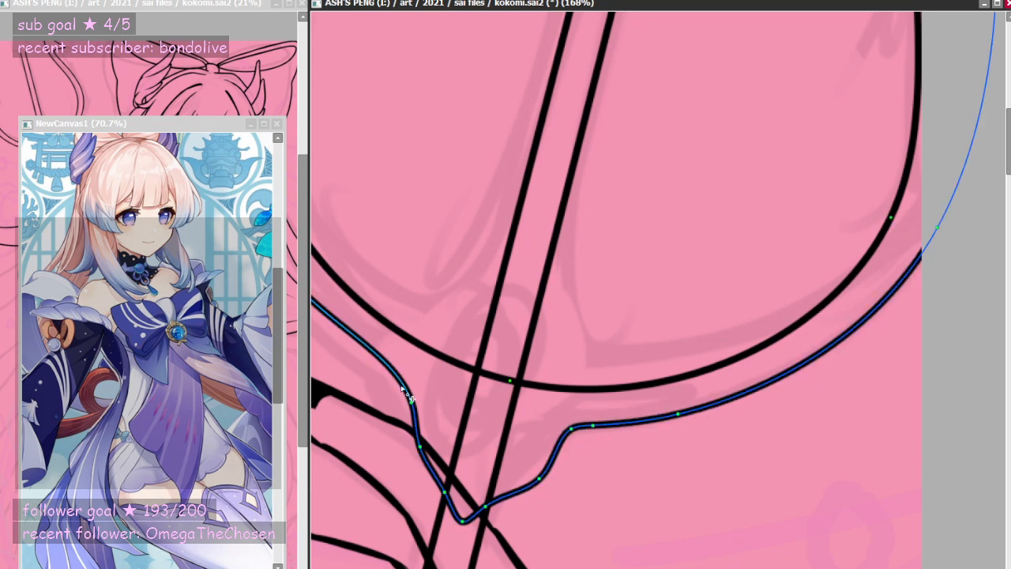
{"action": "left_click_drag", "start_coordinate": [401, 384], "coordinate": [391, 379]}
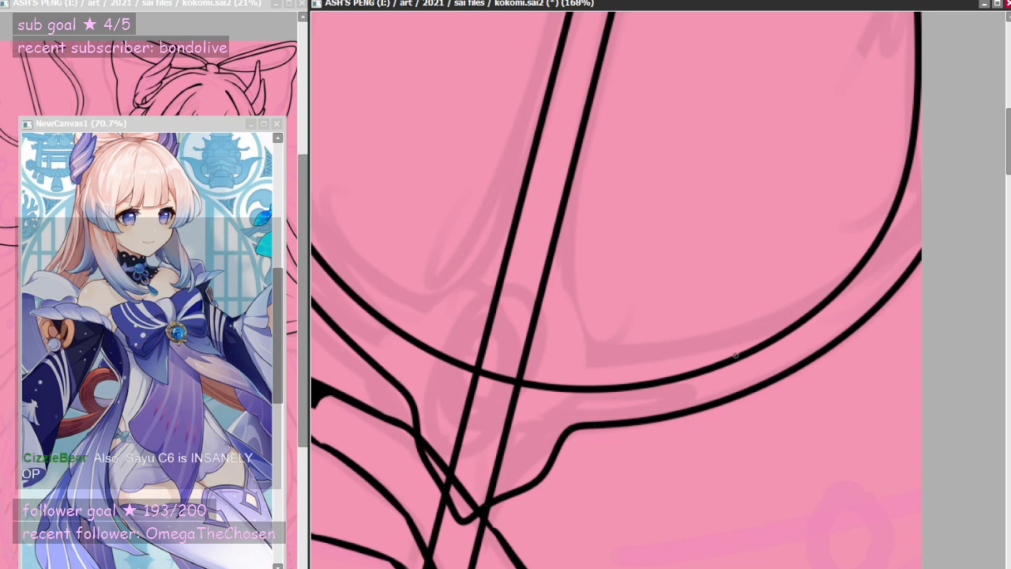
- Refine the cup's shoulder beside the fingertip and bring the outer prong curve's fully visible side closer to the inner curve
{"action": "scroll", "coordinate": [652, 419], "scroll_direction": "down", "scroll_amount": 4}
{"action": "scroll", "coordinate": [557, 428], "scroll_direction": "up", "scroll_amount": 3}
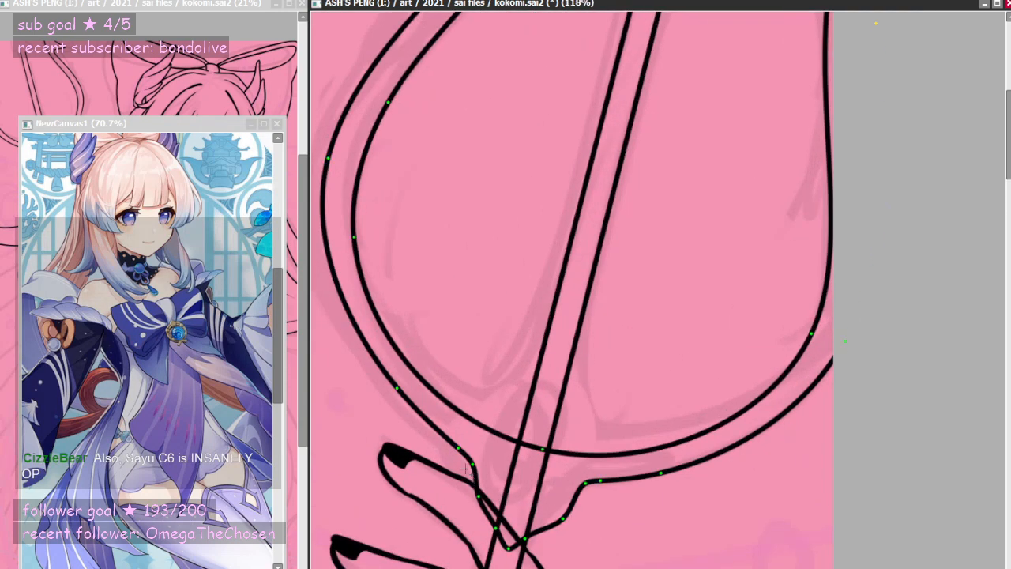
{"action": "left_click_drag", "start_coordinate": [472, 465], "coordinate": [477, 466]}
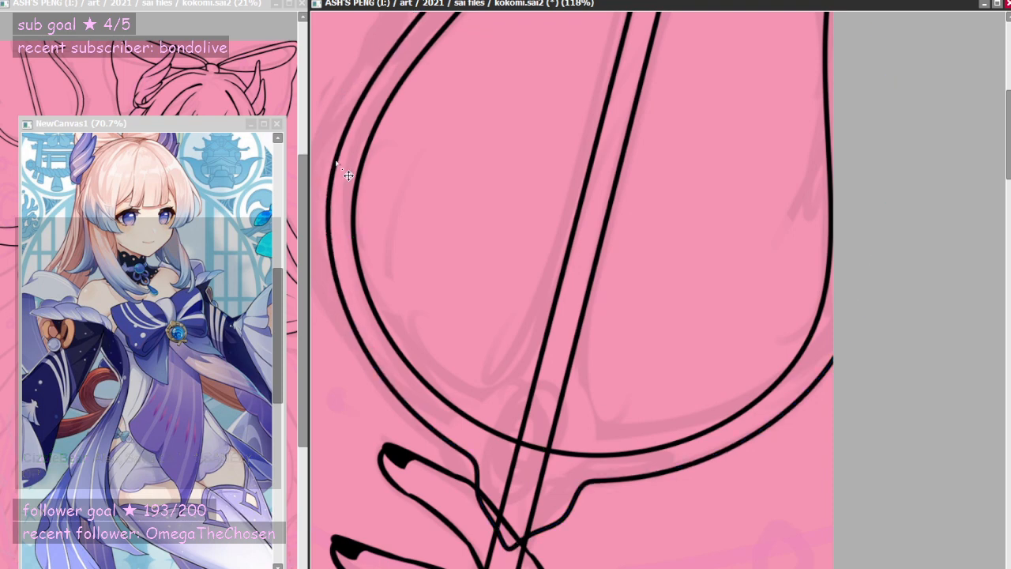
- Adjust control points on the inner and outer curves of the trident's crescent to even out the width of the band
{"action": "scroll", "coordinate": [505, 418], "scroll_direction": "down", "scroll_amount": 6}
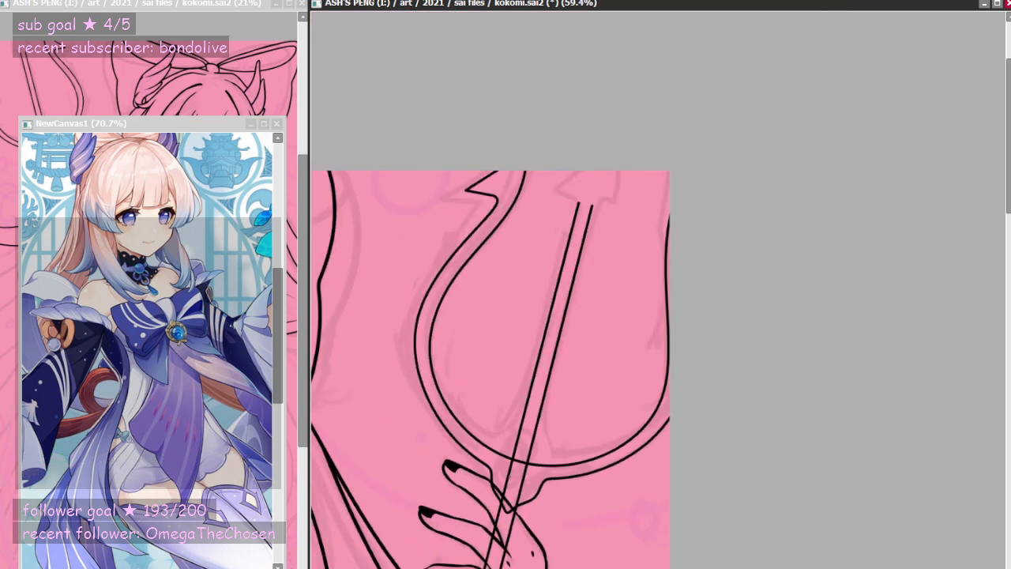
{"action": "scroll", "coordinate": [585, 445], "scroll_direction": "up", "scroll_amount": 3}
{"action": "scroll", "coordinate": [419, 292], "scroll_direction": "up", "scroll_amount": 2}
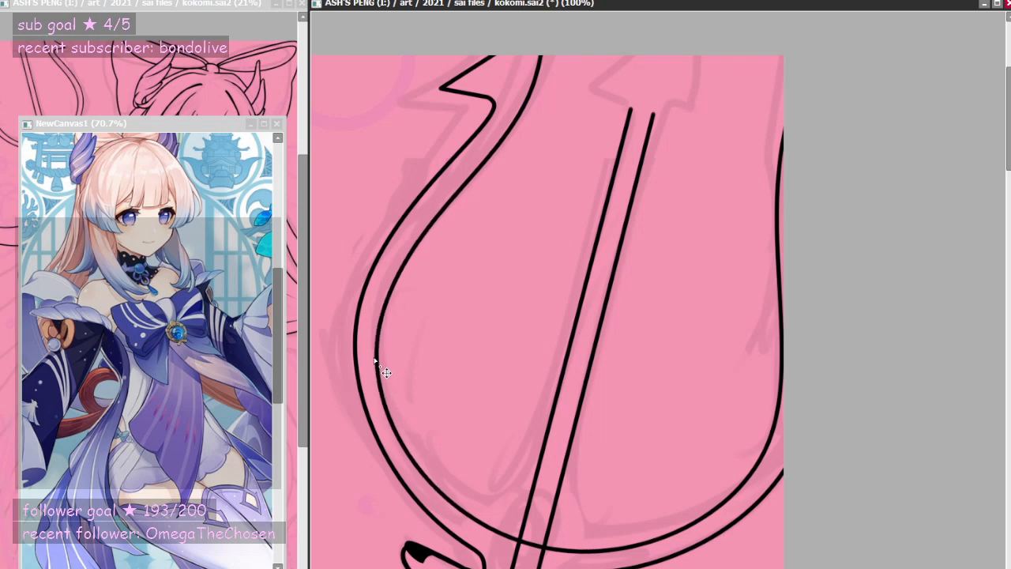
{"action": "left_click_drag", "start_coordinate": [375, 361], "coordinate": [378, 357]}
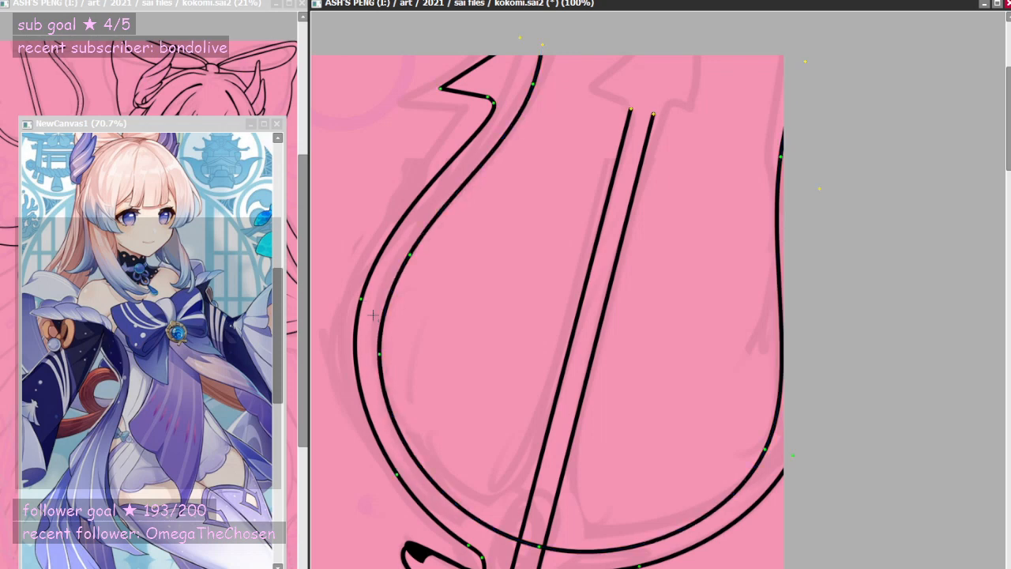
{"action": "left_click_drag", "start_coordinate": [361, 299], "coordinate": [367, 300]}
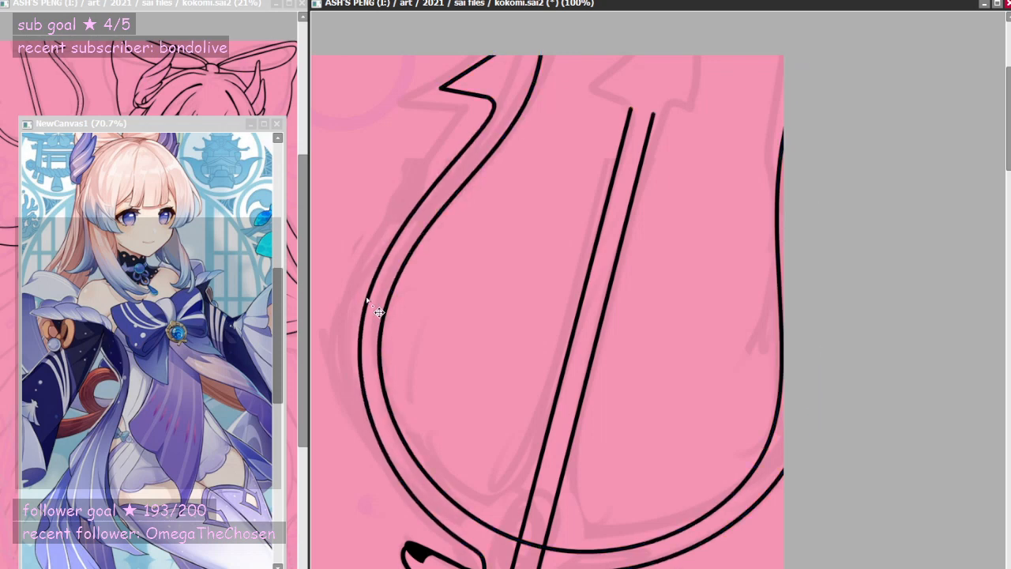
{"action": "left_click_drag", "start_coordinate": [795, 460], "coordinate": [782, 453]}
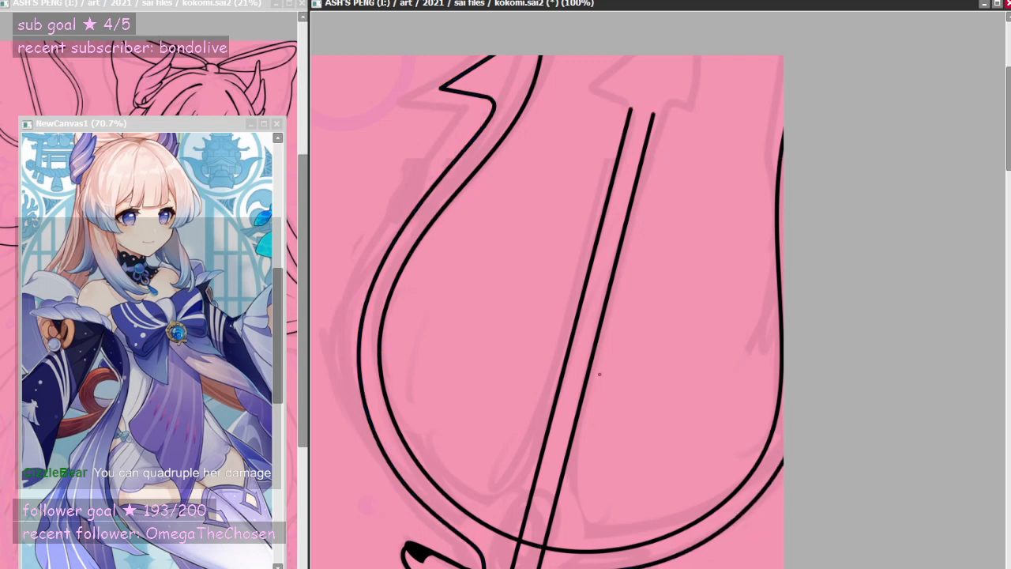
- Draw a line from the crescent's inner edge up to the shaft's left edge and bend it into a concave curve
{"action": "scroll", "coordinate": [600, 373], "scroll_direction": "down", "scroll_amount": 10}
{"action": "scroll", "coordinate": [446, 315], "scroll_direction": "up", "scroll_amount": 10}
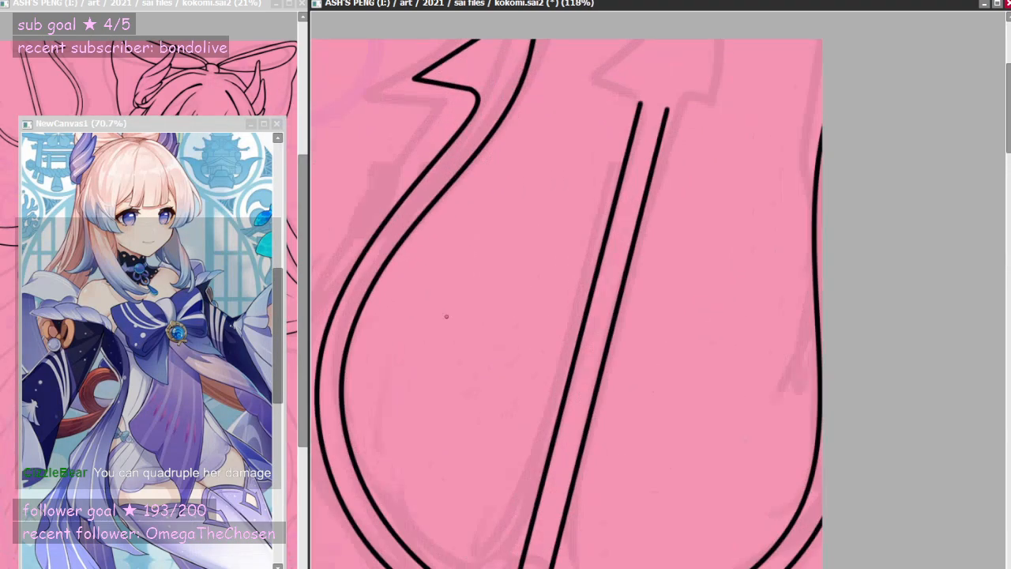
{"action": "scroll", "coordinate": [405, 278], "scroll_direction": "down", "scroll_amount": 5}
{"action": "scroll", "coordinate": [458, 360], "scroll_direction": "up", "scroll_amount": 5}
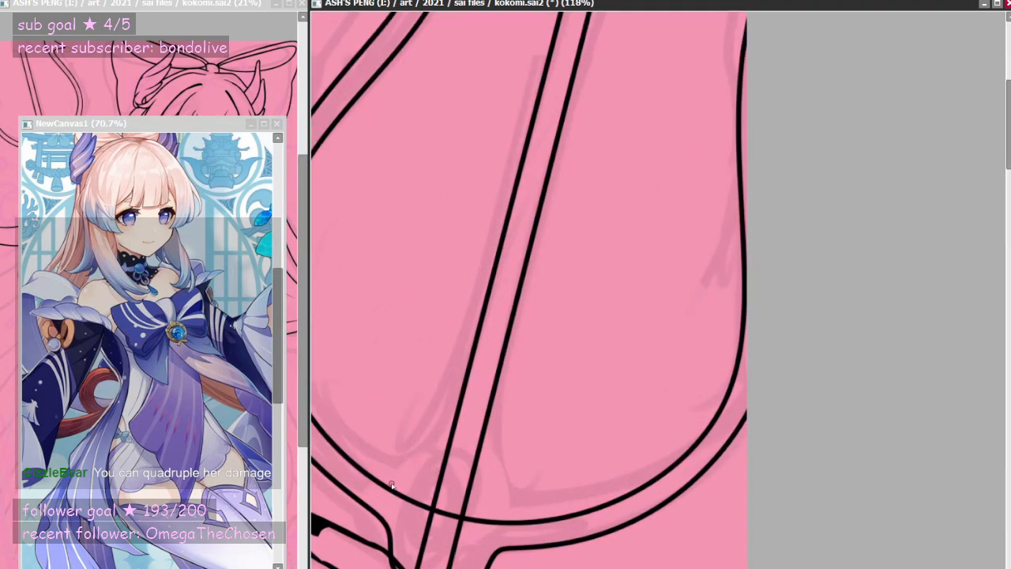
{"action": "mouse_move", "coordinate": [386, 487]}
{"action": "left_mouse_down"}
{"action": "mouse_move", "coordinate": [468, 370]}
{"action": "mouse_move", "coordinate": [311, 368]}
{"action": "left_mouse_up"}
{"action": "key", "text": "Escape"}
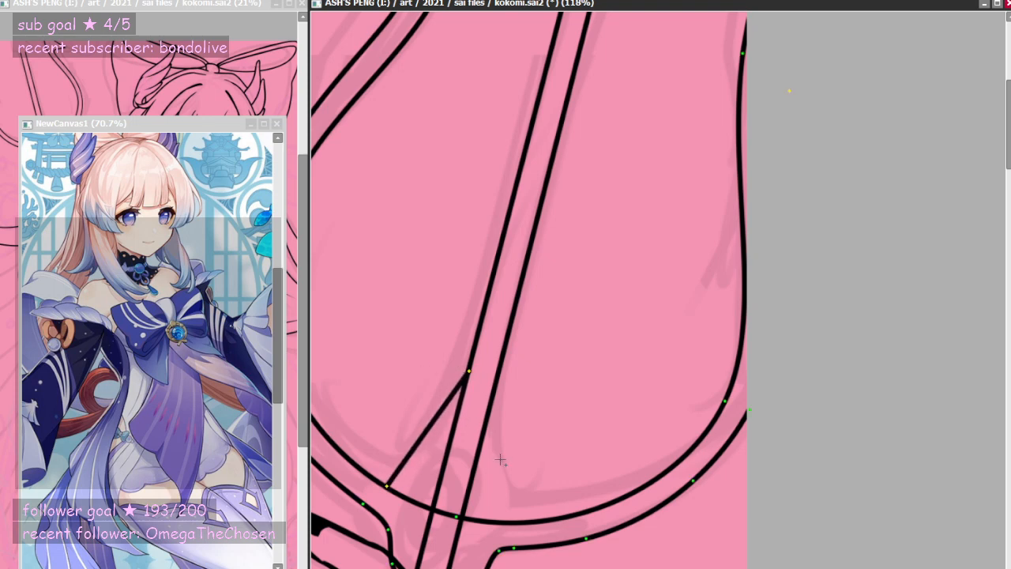
{"action": "mouse_move", "coordinate": [422, 435]}
{"action": "left_mouse_down"}
{"action": "mouse_move", "coordinate": [415, 477]}
{"action": "mouse_move", "coordinate": [394, 486]}
{"action": "left_mouse_up"}
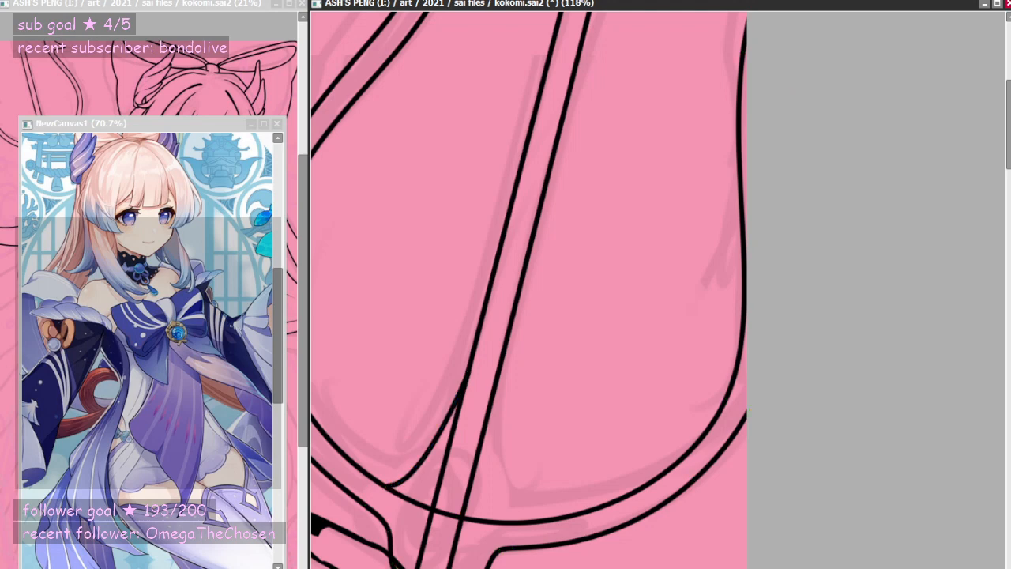
- Draw a matching line from the shaft's right edge down to the crescent's inner edge and curve it inward
{"action": "left_click", "coordinate": [496, 384]}
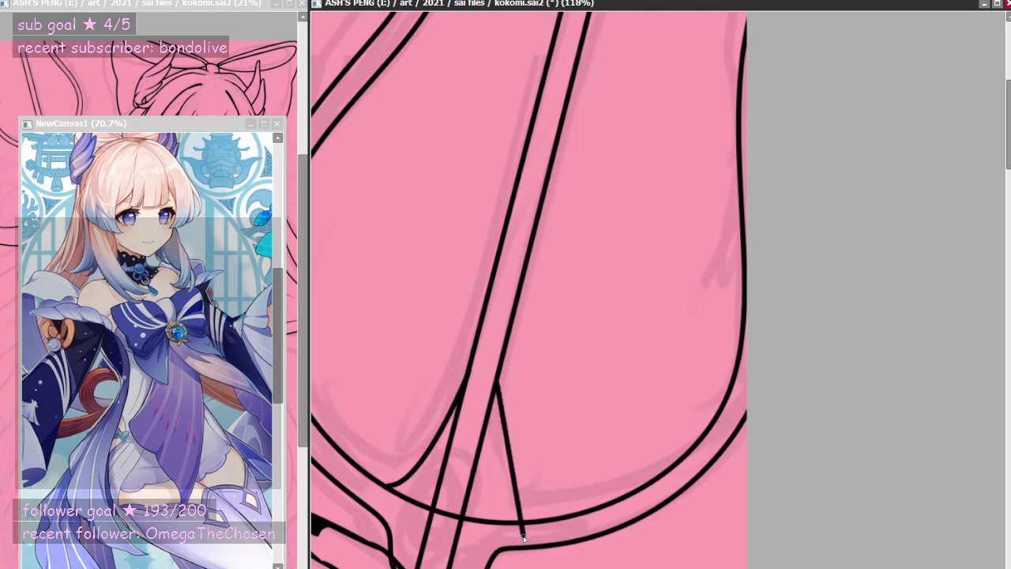
{"action": "left_click", "coordinate": [503, 521]}
{"action": "key", "text": "Escape"}
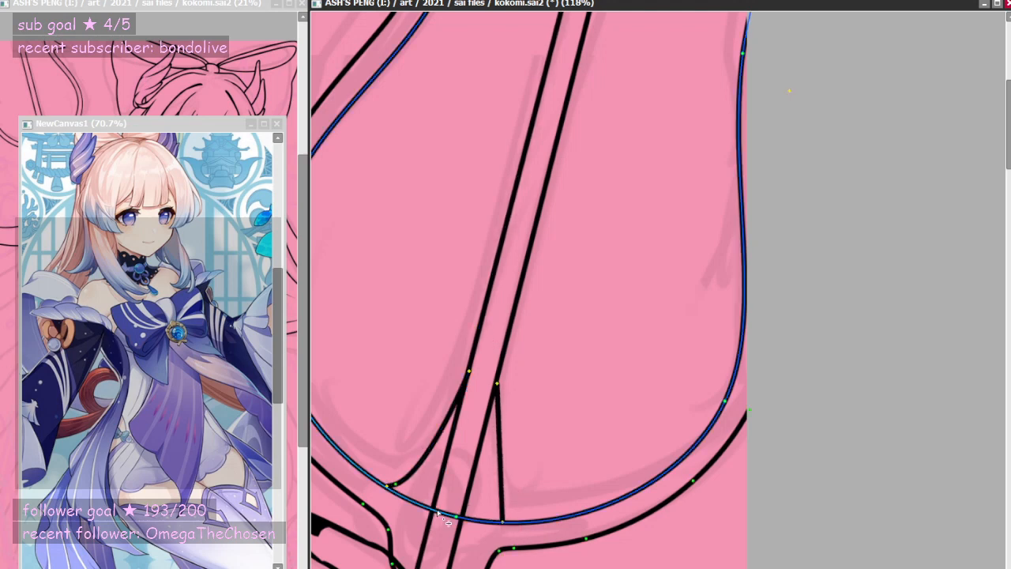
{"action": "mouse_move", "coordinate": [502, 521]}
{"action": "left_mouse_down"}
{"action": "mouse_move", "coordinate": [514, 521]}
{"action": "mouse_move", "coordinate": [507, 506]}
{"action": "mouse_move", "coordinate": [504, 515]}
{"action": "left_mouse_up"}
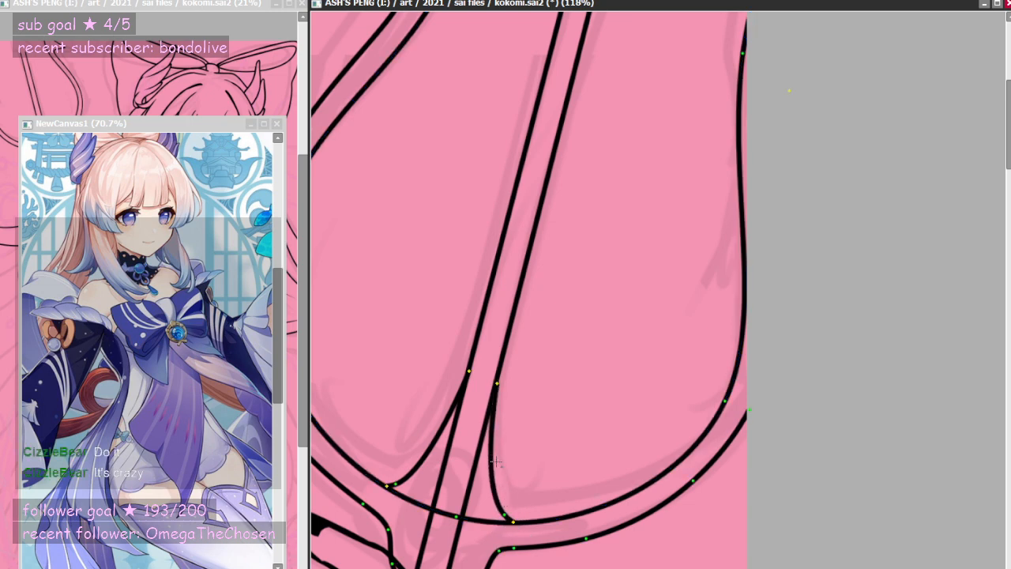
{"action": "left_click_drag", "start_coordinate": [494, 450], "coordinate": [494, 448]}
{"action": "key", "text": "alt+Tab"}
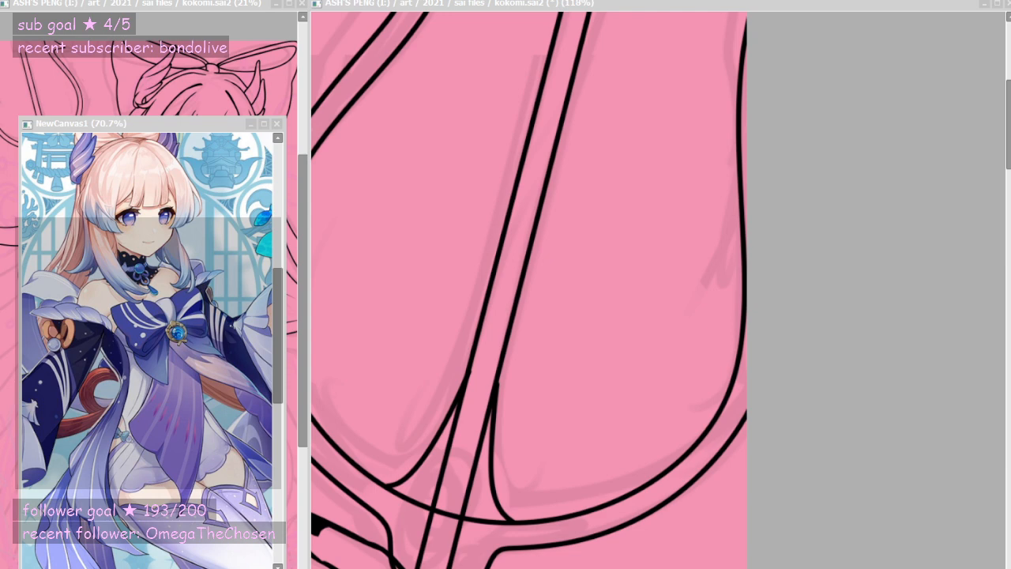
{"action": "left_click", "coordinate": [289, 468]}
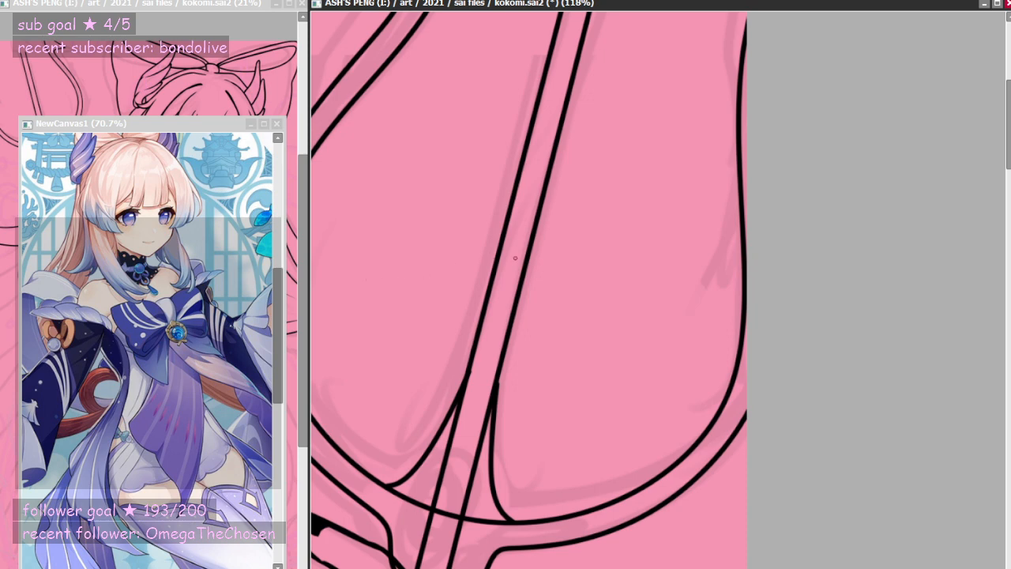
- Bend the left side curve further and extend both side curves upward so they meet in a point between the shaft lines
{"action": "scroll", "coordinate": [515, 257], "scroll_direction": "down", "scroll_amount": 3}
{"action": "scroll", "coordinate": [494, 355], "scroll_direction": "up", "scroll_amount": 5}
{"action": "left_click_drag", "start_coordinate": [528, 276], "coordinate": [526, 278]}
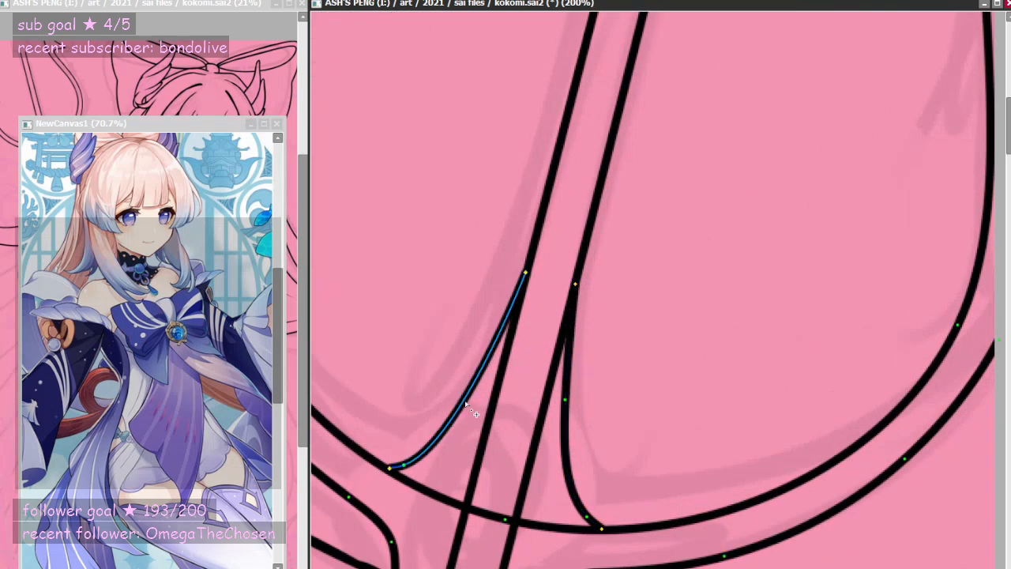
{"action": "mouse_move", "coordinate": [465, 399]}
{"action": "left_mouse_down"}
{"action": "mouse_move", "coordinate": [477, 404]}
{"action": "mouse_move", "coordinate": [478, 386]}
{"action": "left_mouse_up"}
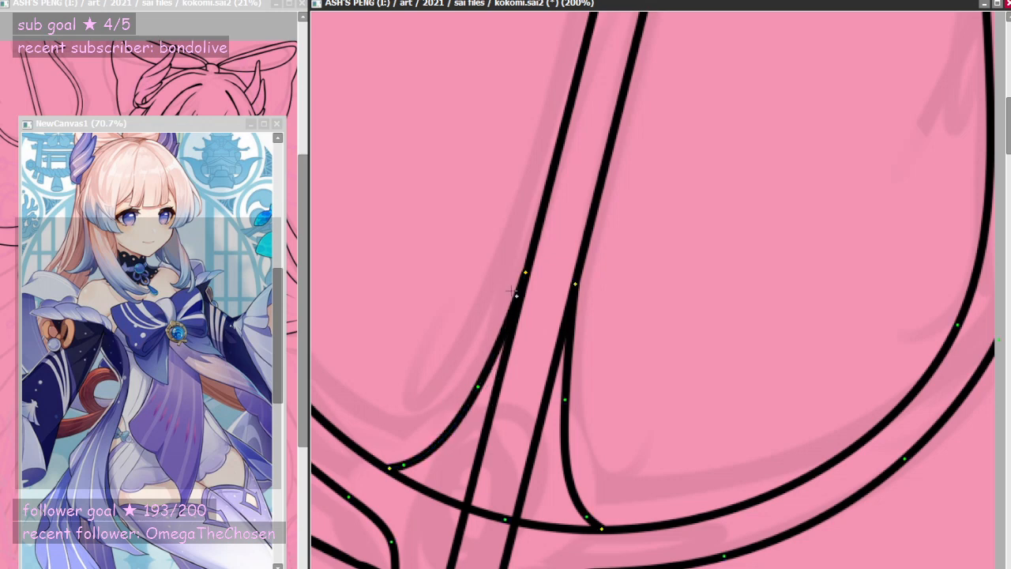
{"action": "left_click_drag", "start_coordinate": [525, 273], "coordinate": [566, 214]}
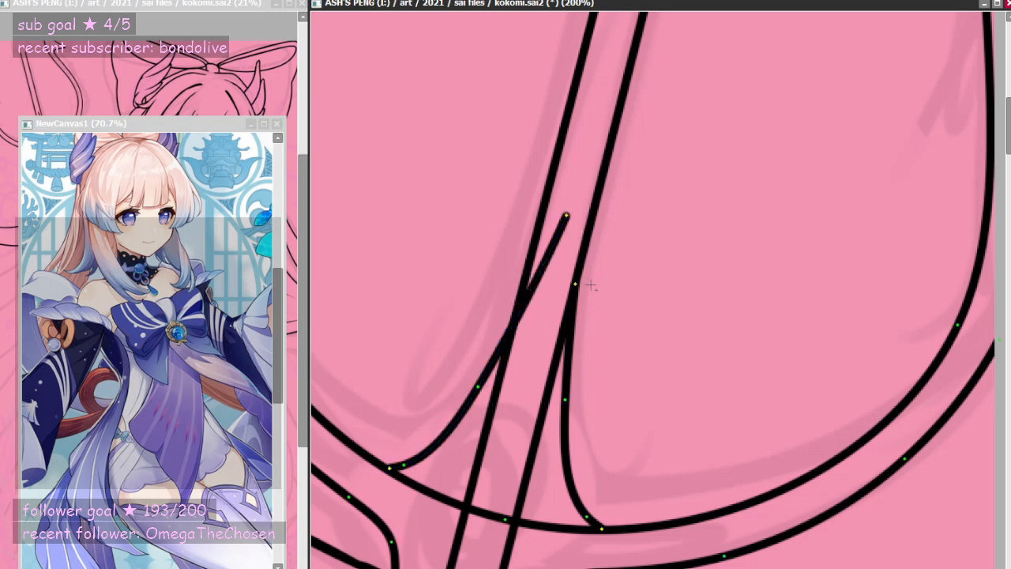
{"action": "left_click_drag", "start_coordinate": [589, 295], "coordinate": [585, 226]}
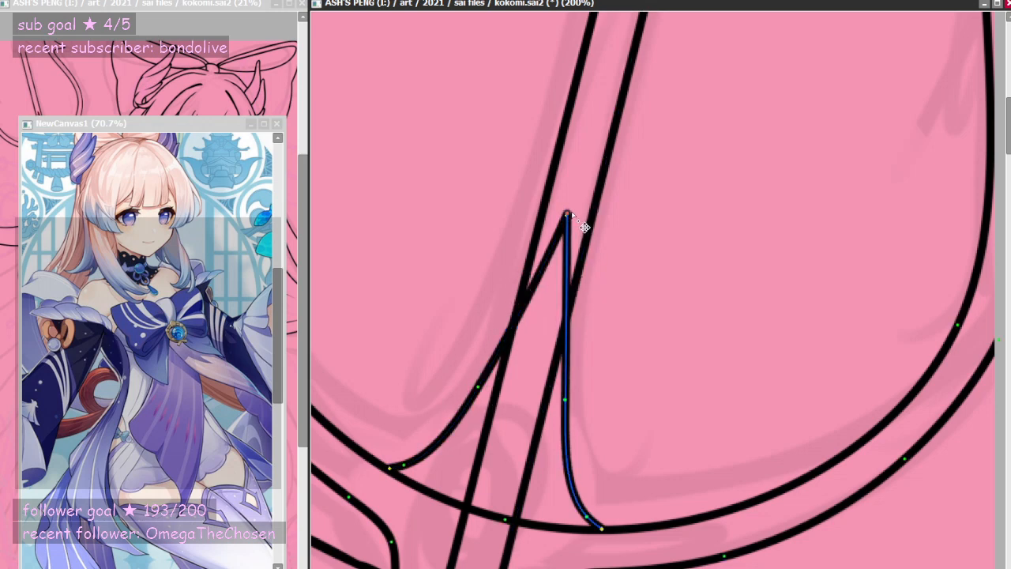
- Round off the pointed tip where the two side curves meet on the shaft
{"action": "scroll", "coordinate": [529, 359], "scroll_direction": "down", "scroll_amount": 3}
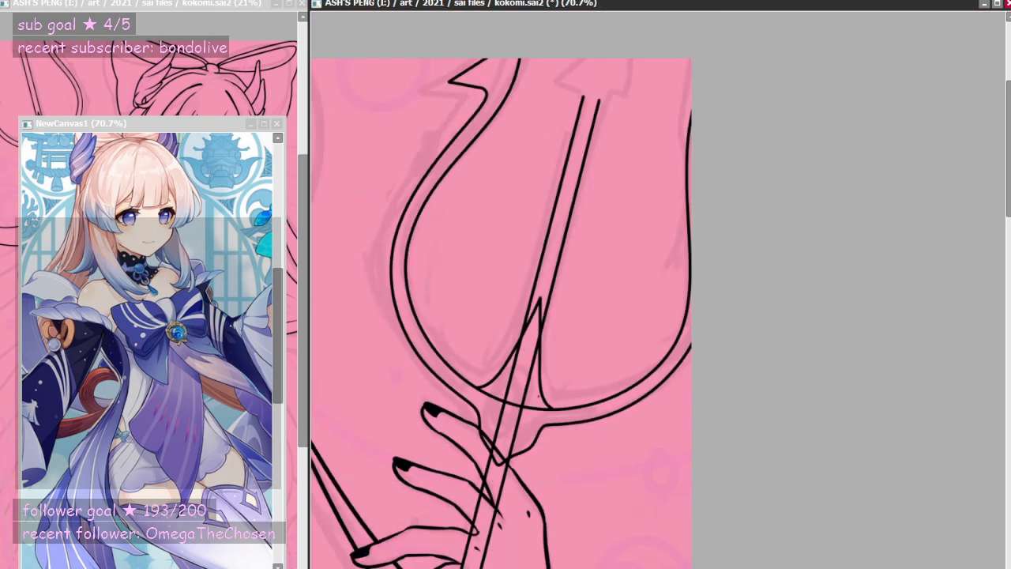
{"action": "scroll", "coordinate": [582, 332], "scroll_direction": "up", "scroll_amount": 4}
{"action": "scroll", "coordinate": [563, 315], "scroll_direction": "up", "scroll_amount": 3}
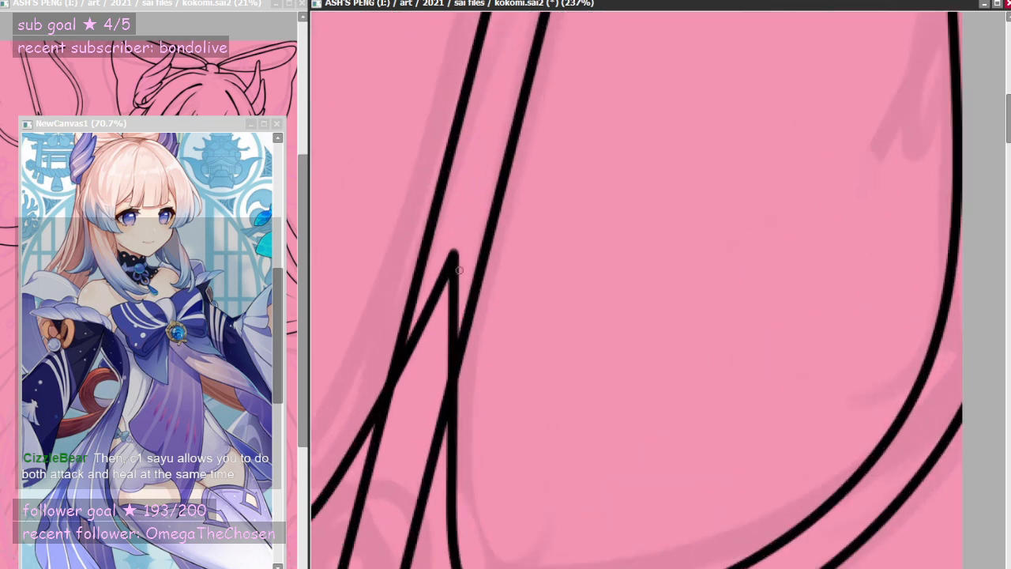
{"action": "mouse_move", "coordinate": [447, 279]}
{"action": "left_mouse_down"}
{"action": "mouse_move", "coordinate": [452, 254]}
{"action": "mouse_move", "coordinate": [463, 329]}
{"action": "mouse_move", "coordinate": [456, 255]}
{"action": "left_mouse_up"}
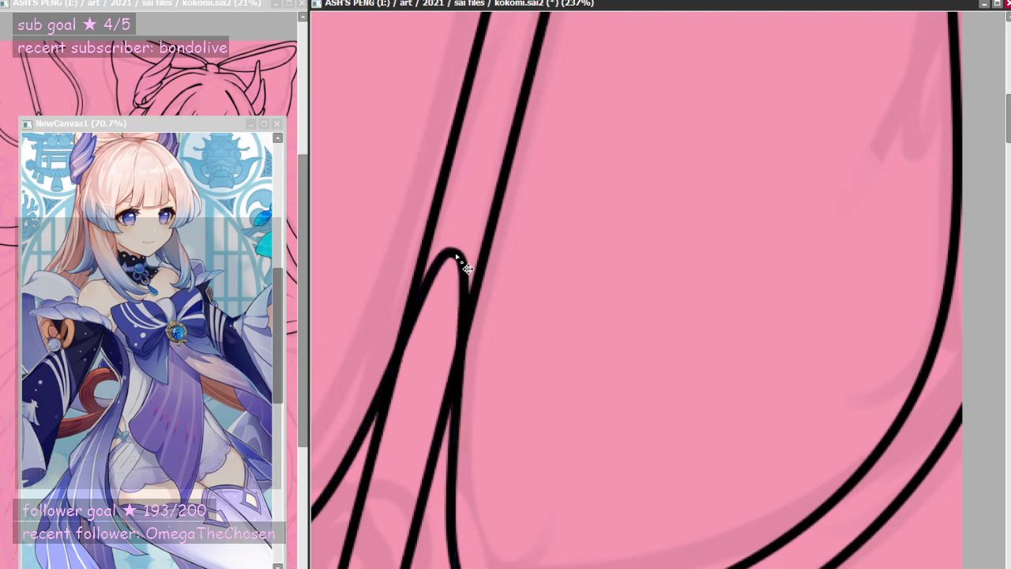
- Move the upper end of the shaft's left line toward the right line so the shaft tapers at the top
{"action": "scroll", "coordinate": [467, 268], "scroll_direction": "down", "scroll_amount": 5}
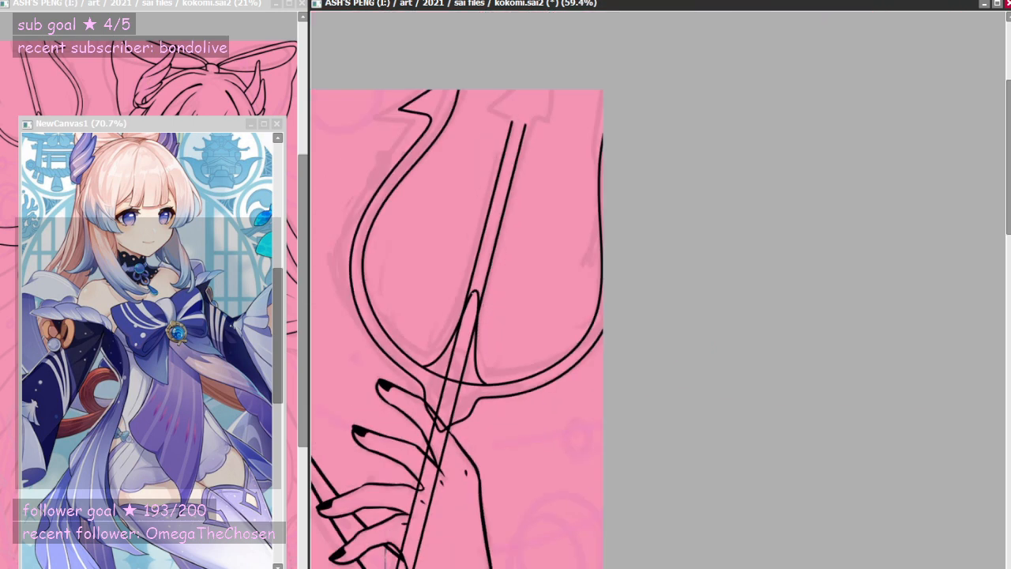
{"action": "scroll", "coordinate": [449, 299], "scroll_direction": "up", "scroll_amount": 2}
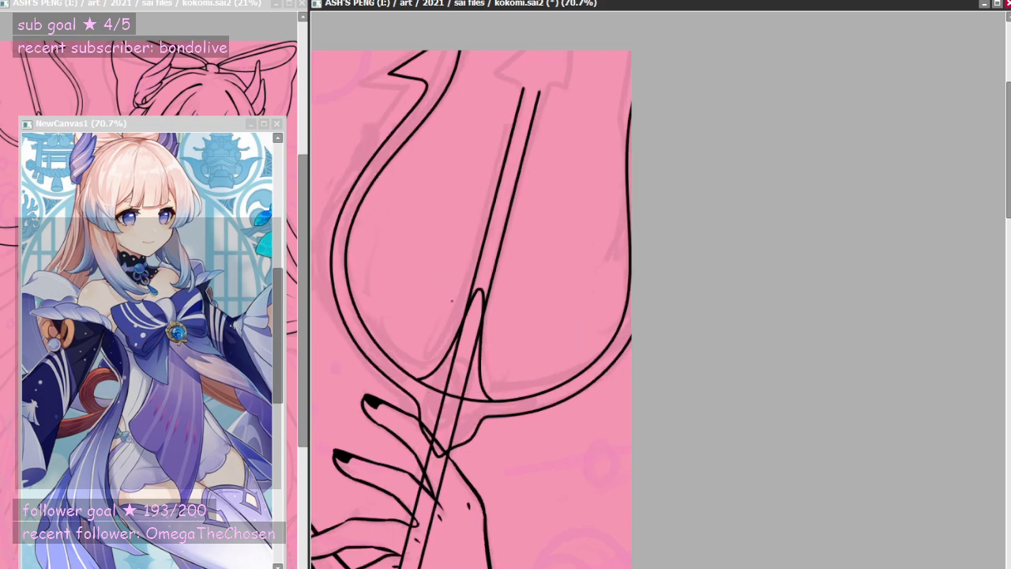
{"action": "scroll", "coordinate": [497, 387], "scroll_direction": "down", "scroll_amount": 1}
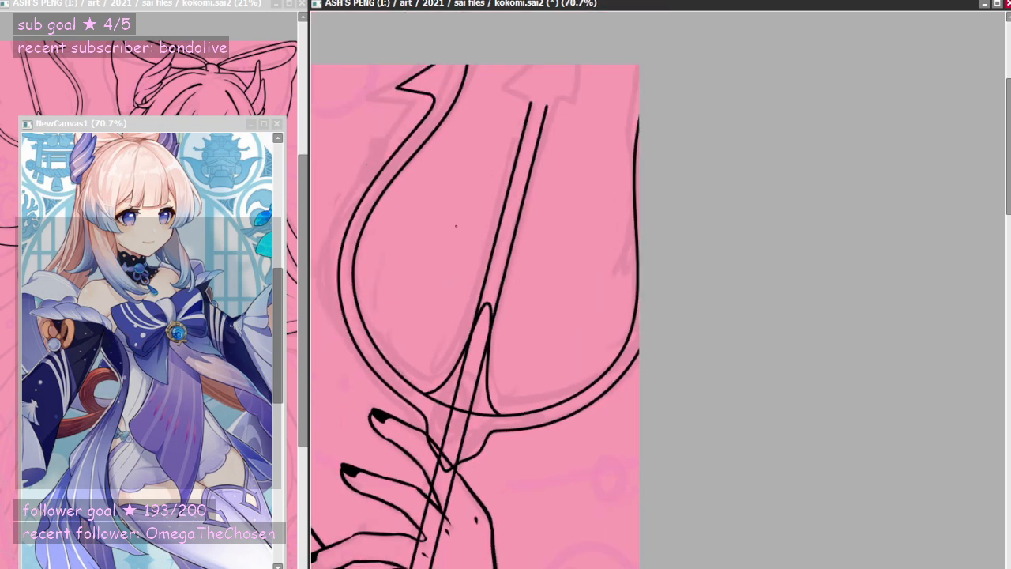
{"action": "scroll", "coordinate": [506, 205], "scroll_direction": "up", "scroll_amount": 3}
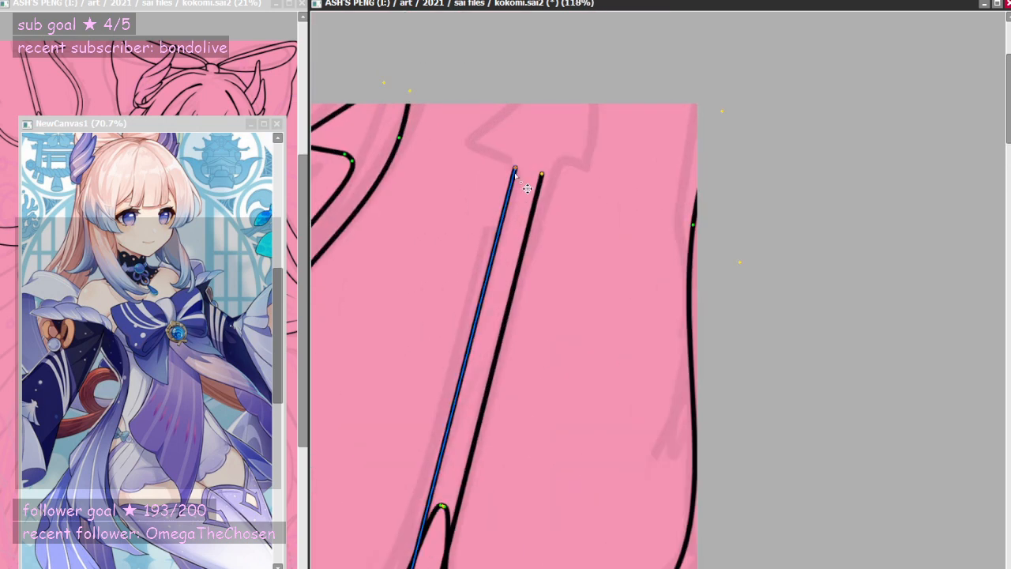
{"action": "left_click_drag", "start_coordinate": [518, 173], "coordinate": [532, 179]}
- Draw a straight-sided arrowhead outline on top of the shaft, with barbs on both sides and its peak above the canvas edge
{"action": "scroll", "coordinate": [543, 192], "scroll_direction": "down", "scroll_amount": 5}
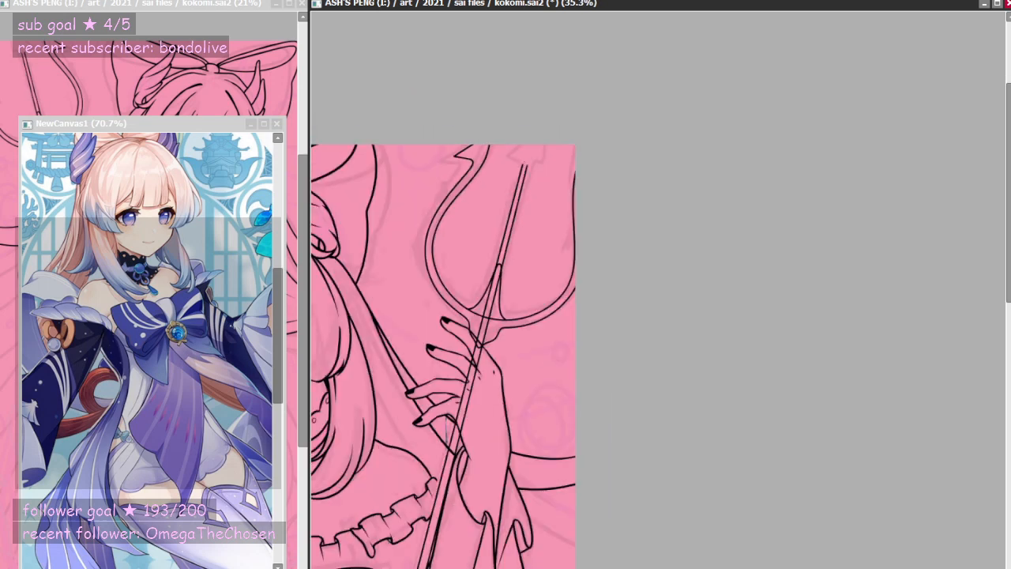
{"action": "scroll", "coordinate": [525, 154], "scroll_direction": "up", "scroll_amount": 3}
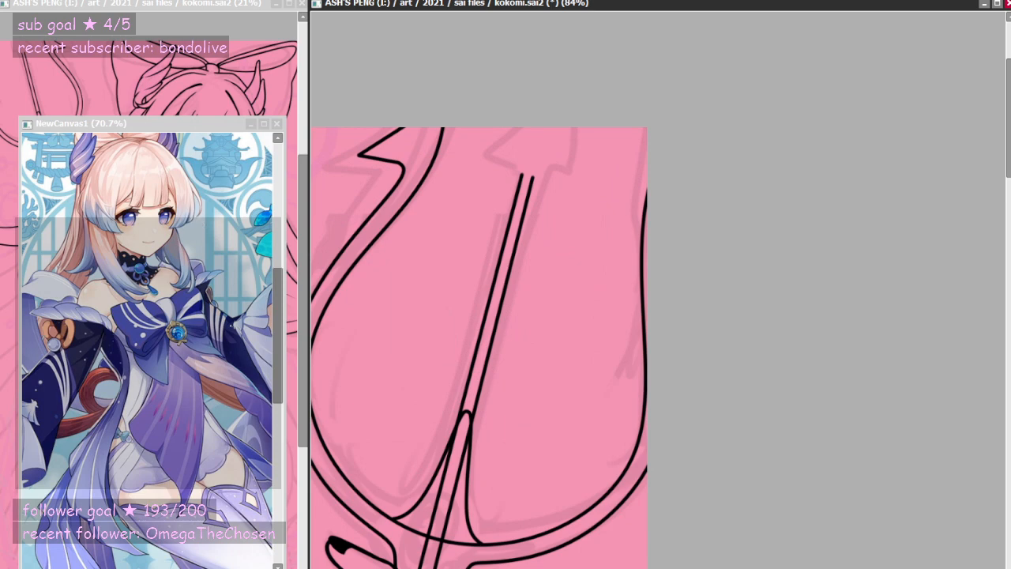
{"action": "scroll", "coordinate": [412, 150], "scroll_direction": "up", "scroll_amount": 1}
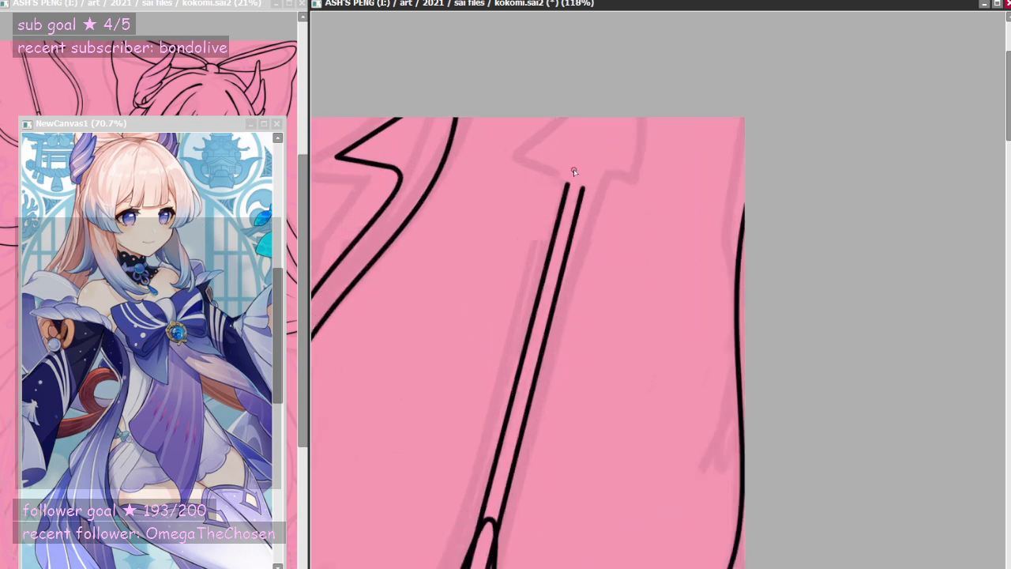
{"action": "left_click_drag", "start_coordinate": [568, 183], "coordinate": [542, 171]}
{"action": "left_click", "coordinate": [540, 171]}
{"action": "left_click", "coordinate": [614, 34]}
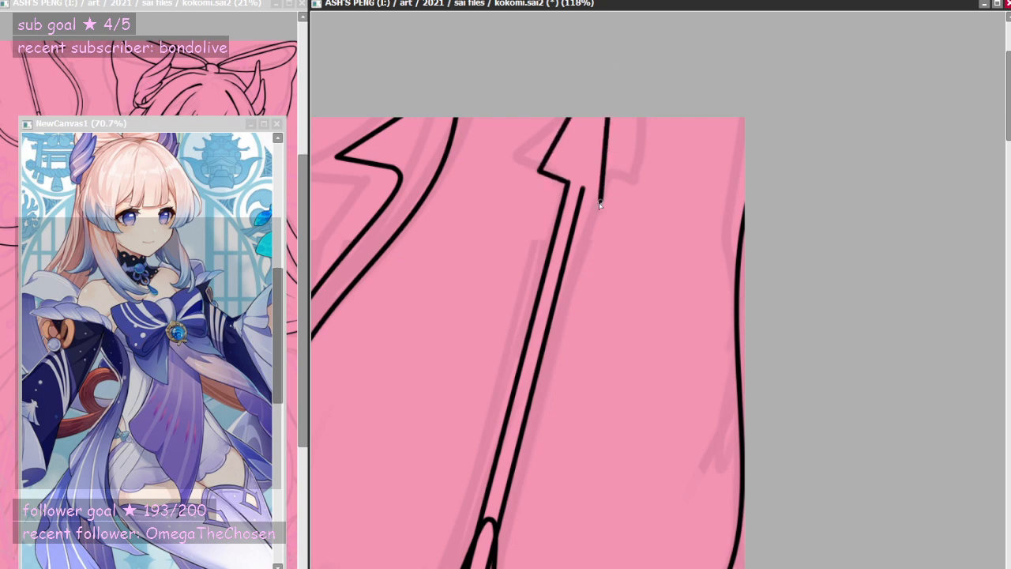
{"action": "left_click", "coordinate": [617, 193]}
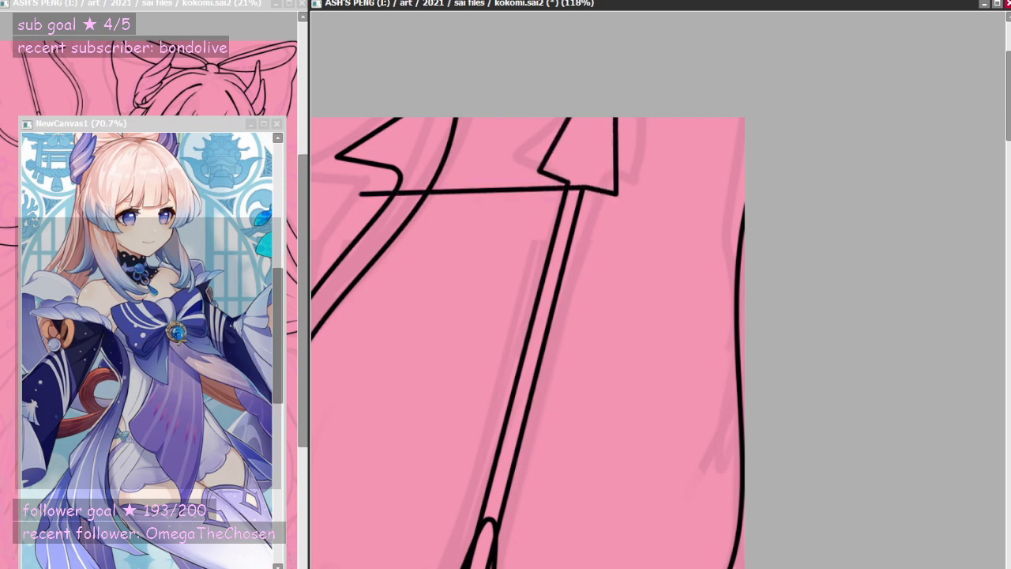
- Join the arrowhead's right end to the shaft line and raise both barb corners so their lower edges slant up and outward
{"action": "scroll", "coordinate": [587, 190], "scroll_direction": "up", "scroll_amount": 5}
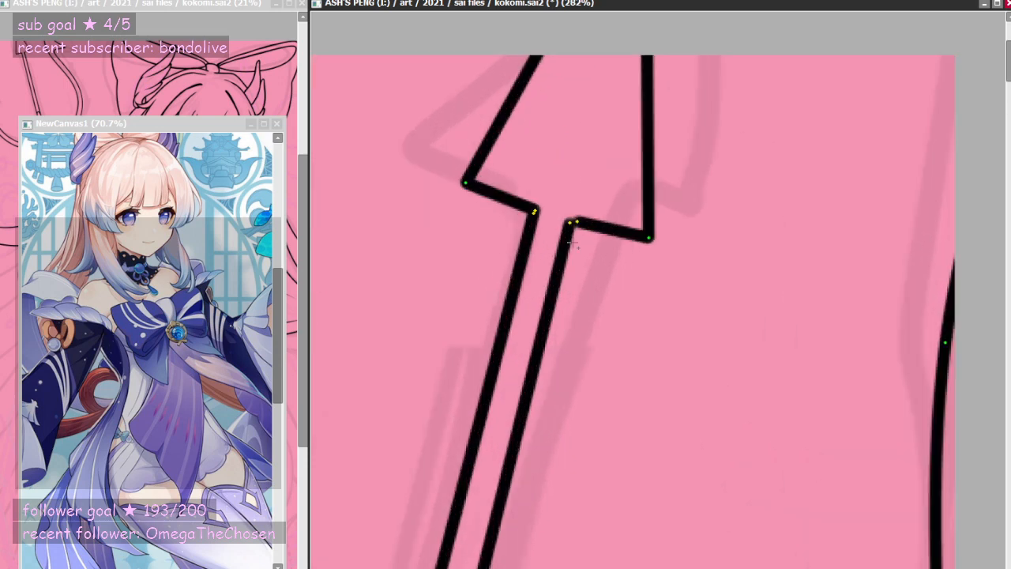
{"action": "left_click_drag", "start_coordinate": [577, 223], "coordinate": [570, 223]}
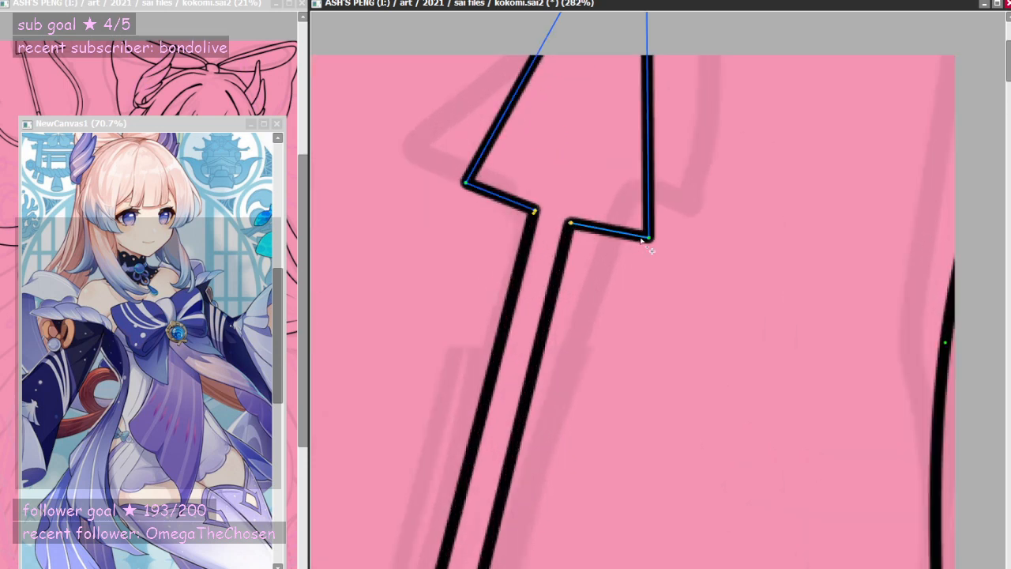
{"action": "left_click_drag", "start_coordinate": [649, 238], "coordinate": [666, 213]}
{"action": "left_click_drag", "start_coordinate": [464, 183], "coordinate": [478, 156]}
{"action": "scroll", "coordinate": [580, 342], "scroll_direction": "down", "scroll_amount": 7}
{"action": "scroll", "coordinate": [579, 284], "scroll_direction": "up", "scroll_amount": 6}
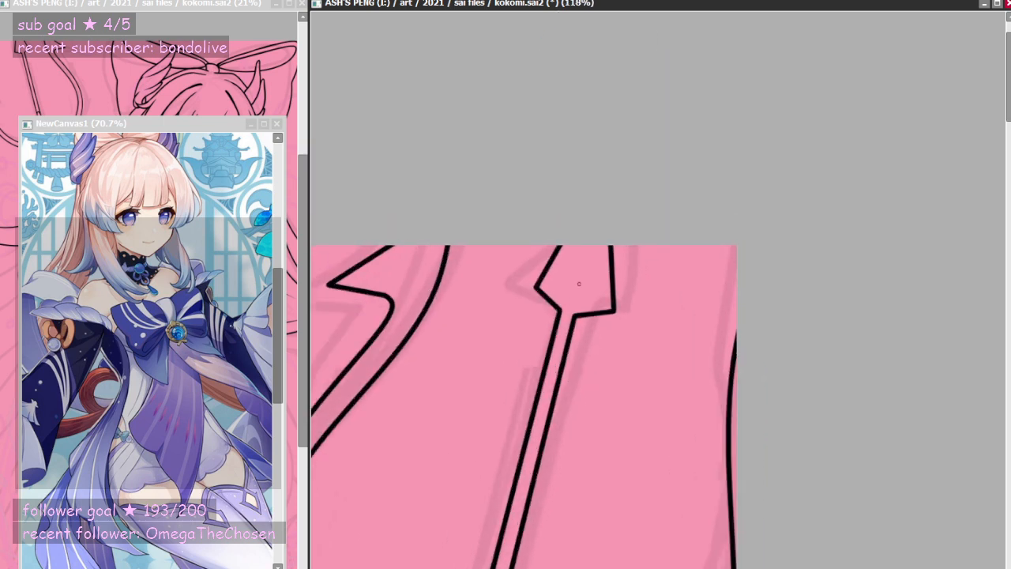
{"action": "left_click_drag", "start_coordinate": [491, 292], "coordinate": [491, 292]}
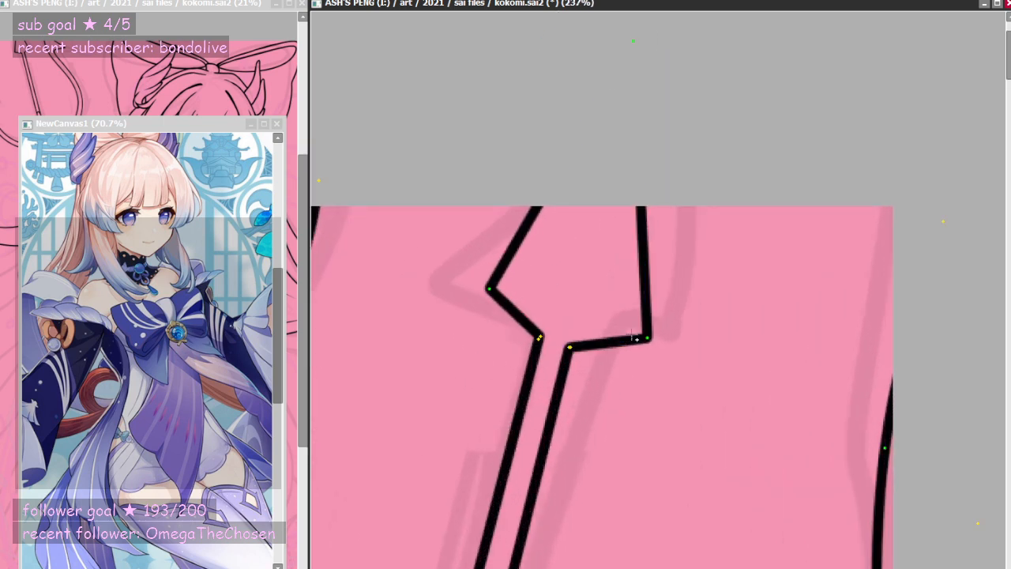
{"action": "left_click_drag", "start_coordinate": [649, 339], "coordinate": [648, 326]}
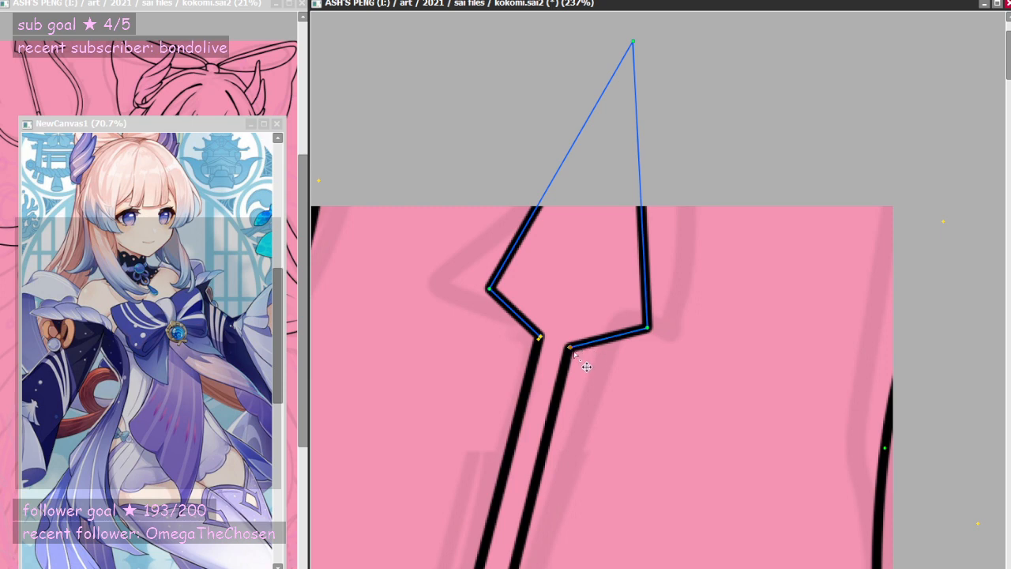
- Adjust the arrowhead outline by meeting the right shaft line more exactly, raising its peak and moving the left barb slightly outward
{"action": "left_click_drag", "start_coordinate": [568, 350], "coordinate": [573, 347]}
{"action": "left_click_drag", "start_coordinate": [634, 46], "coordinate": [638, 22]}
{"action": "scroll", "coordinate": [524, 289], "scroll_direction": "down", "scroll_amount": 3}
{"action": "scroll", "coordinate": [523, 289], "scroll_direction": "up", "scroll_amount": 1}
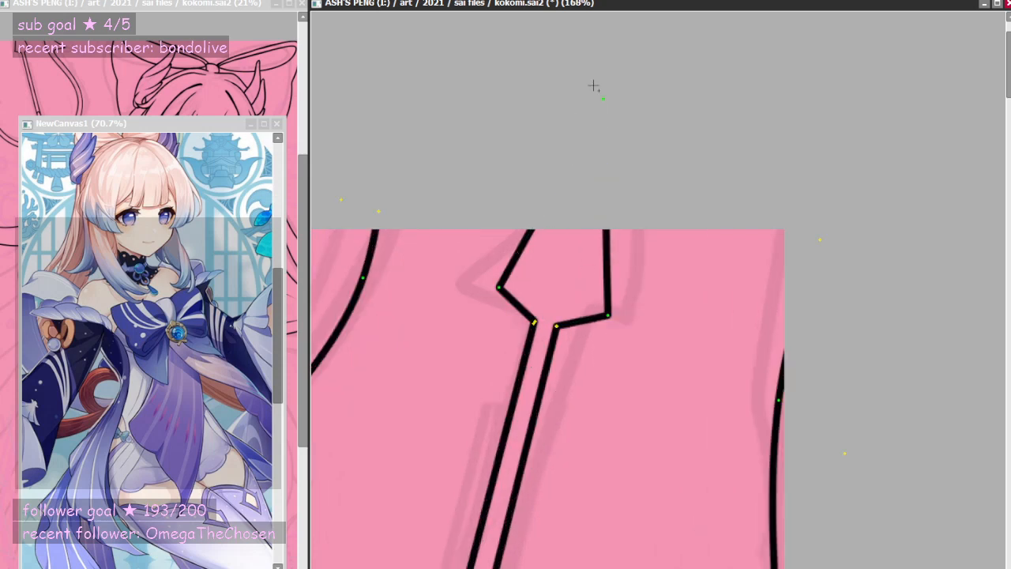
{"action": "scroll", "coordinate": [519, 250], "scroll_direction": "down", "scroll_amount": 9}
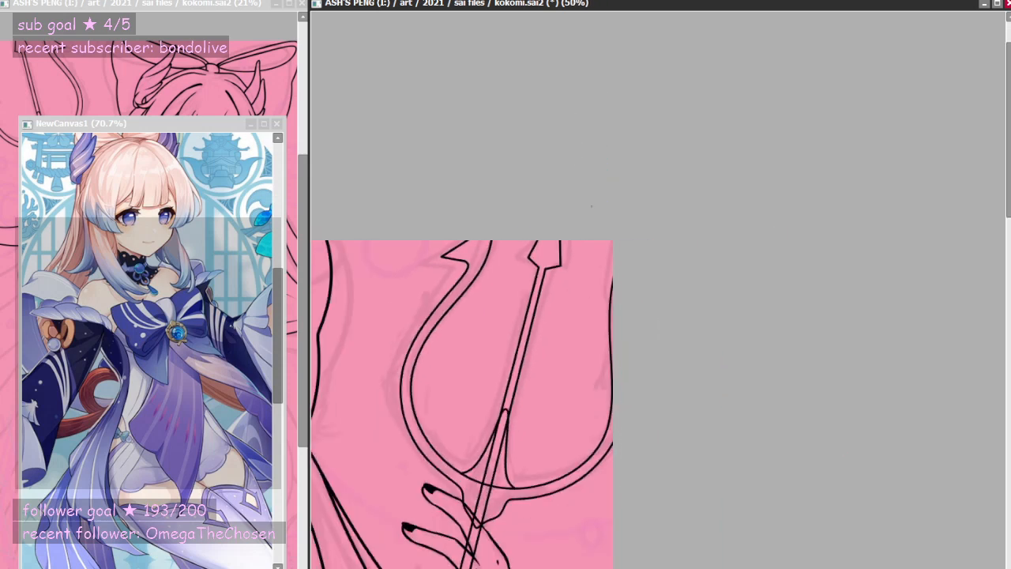
{"action": "scroll", "coordinate": [495, 271], "scroll_direction": "up", "scroll_amount": 9}
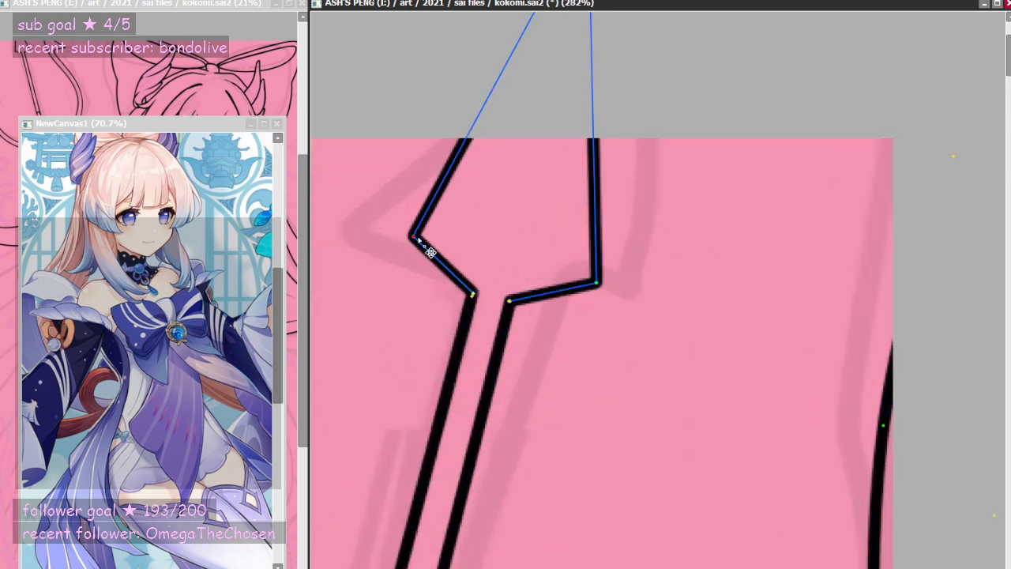
{"action": "left_click_drag", "start_coordinate": [411, 236], "coordinate": [408, 239]}
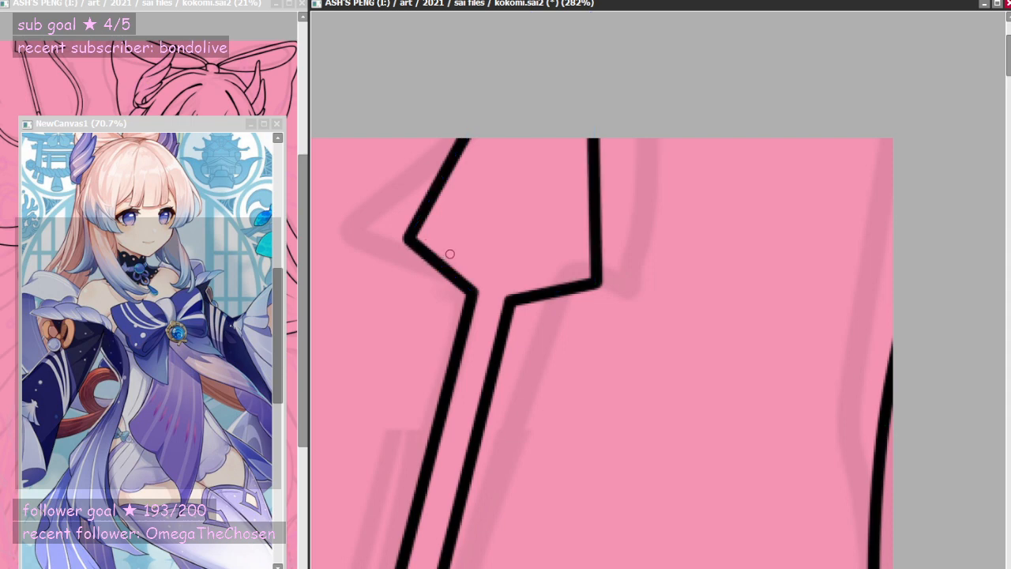
- Fine-tune the arrowhead by nudging the right barb and peak up, the right end onto the shaft line, and the left barb inward
{"action": "scroll", "coordinate": [595, 254], "scroll_direction": "down", "scroll_amount": 6}
{"action": "scroll", "coordinate": [623, 257], "scroll_direction": "down", "scroll_amount": 1}
{"action": "scroll", "coordinate": [622, 258], "scroll_direction": "up", "scroll_amount": 3}
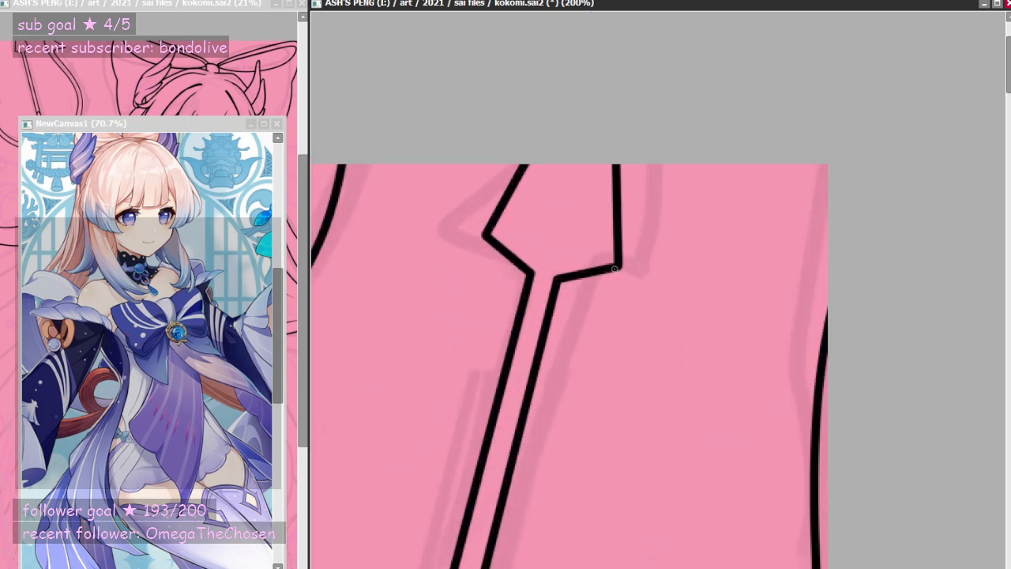
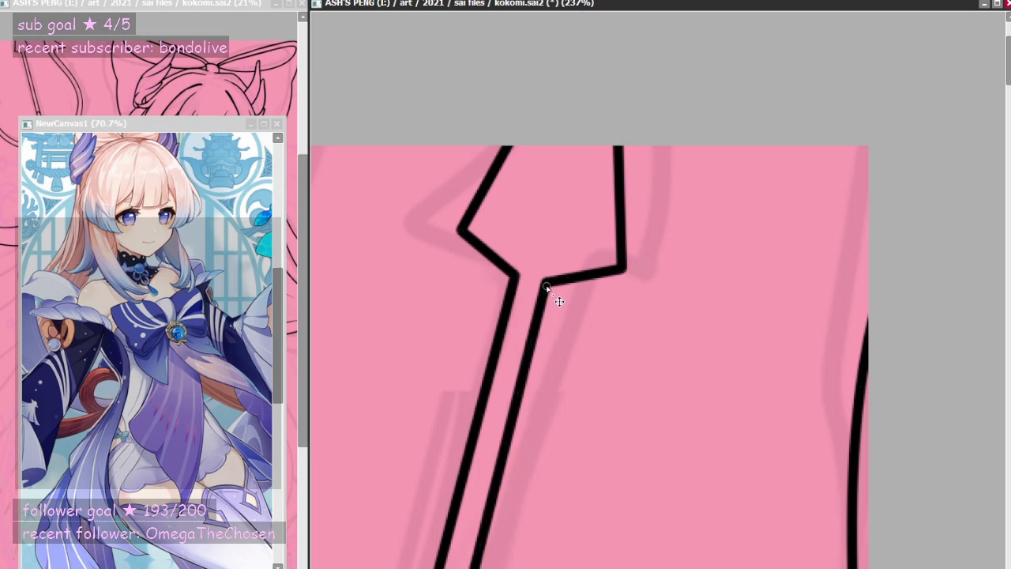
{"action": "scroll", "coordinate": [549, 288], "scroll_direction": "down", "scroll_amount": 1}
{"action": "scroll", "coordinate": [572, 269], "scroll_direction": "down", "scroll_amount": 1}
{"action": "scroll", "coordinate": [572, 269], "scroll_direction": "up", "scroll_amount": 6}
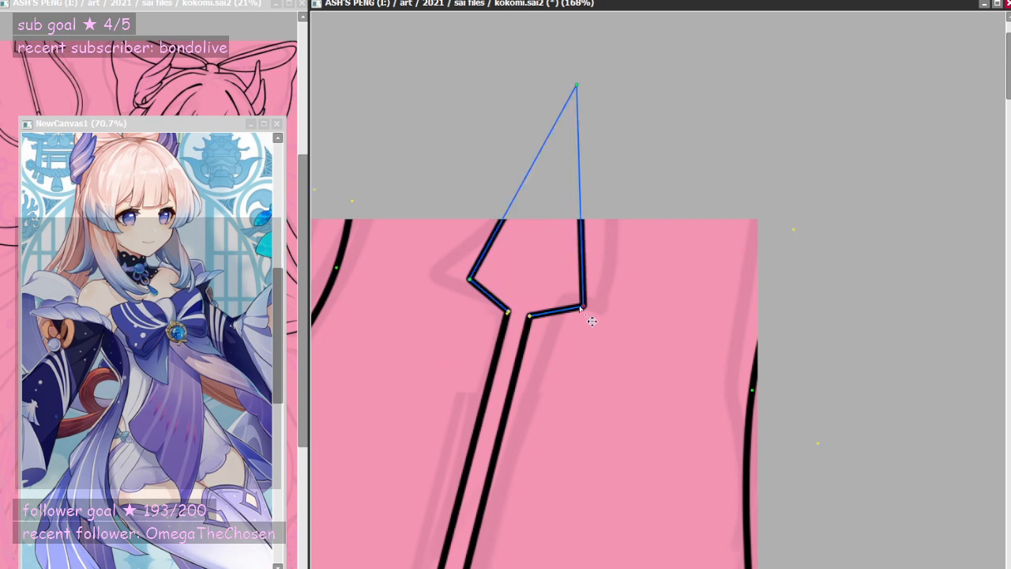
{"action": "left_click_drag", "start_coordinate": [584, 307], "coordinate": [585, 304]}
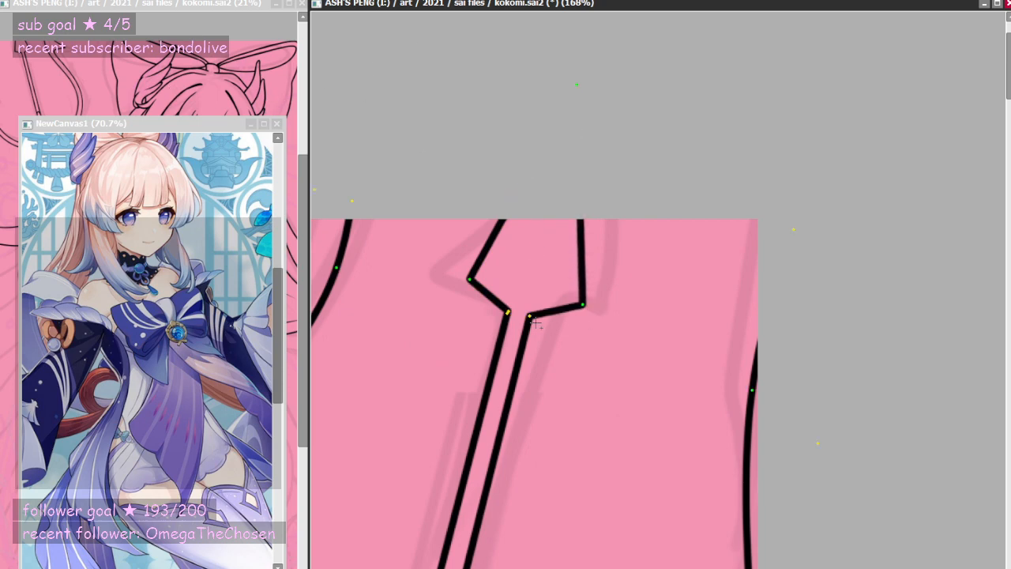
{"action": "left_click_drag", "start_coordinate": [530, 321], "coordinate": [532, 318]}
{"action": "left_click_drag", "start_coordinate": [578, 87], "coordinate": [577, 83]}
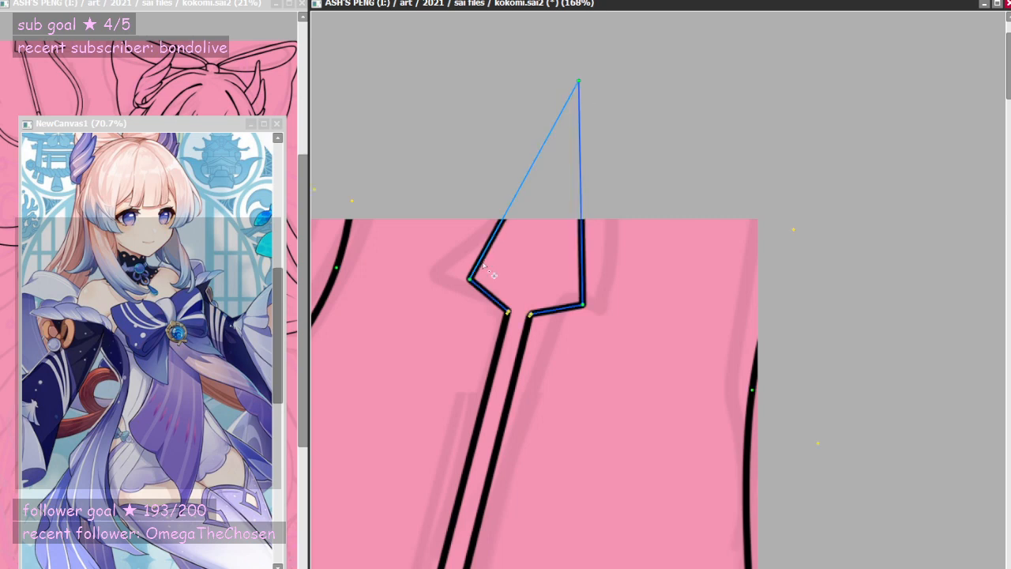
{"action": "left_click_drag", "start_coordinate": [472, 279], "coordinate": [473, 279]}
- Move the rounded corner below the left prong's barb closer to the prong's inner curve
{"action": "scroll", "coordinate": [611, 199], "scroll_direction": "down", "scroll_amount": 5}
{"action": "scroll", "coordinate": [609, 199], "scroll_direction": "down", "scroll_amount": 2}
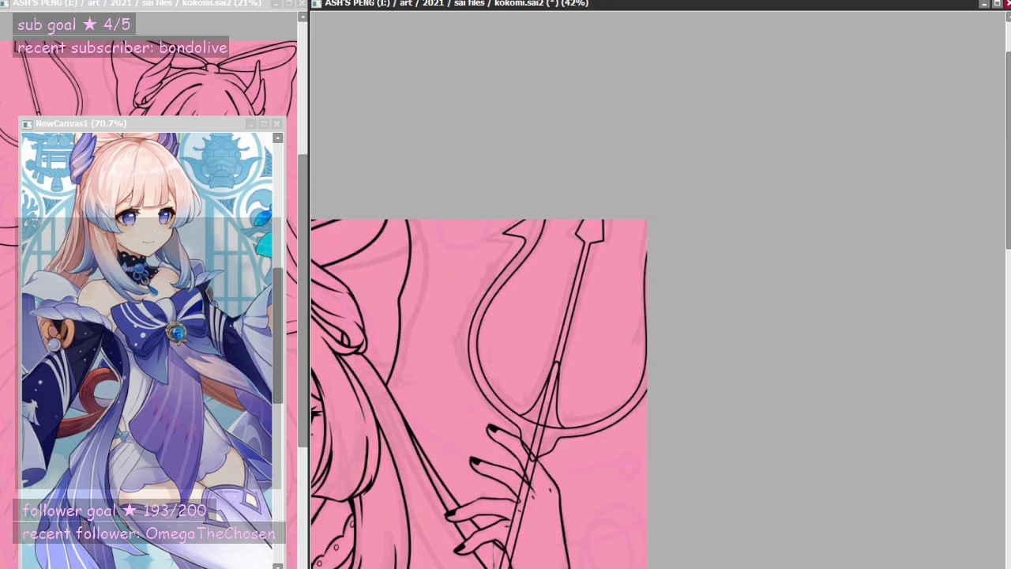
{"action": "scroll", "coordinate": [545, 225], "scroll_direction": "up", "scroll_amount": 9}
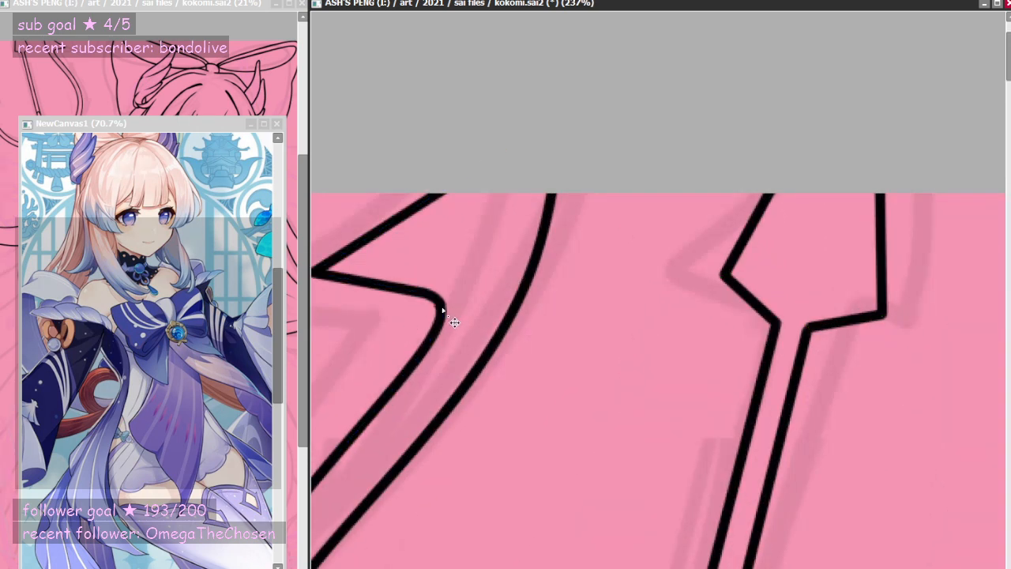
{"action": "left_click_drag", "start_coordinate": [442, 310], "coordinate": [450, 305]}
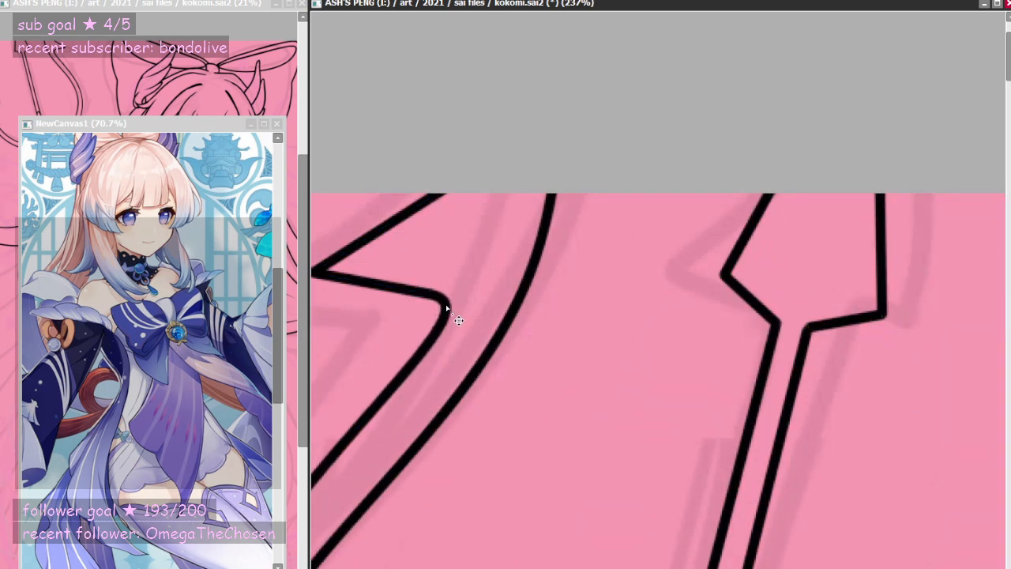
{"action": "scroll", "coordinate": [510, 192], "scroll_direction": "down", "scroll_amount": 5}
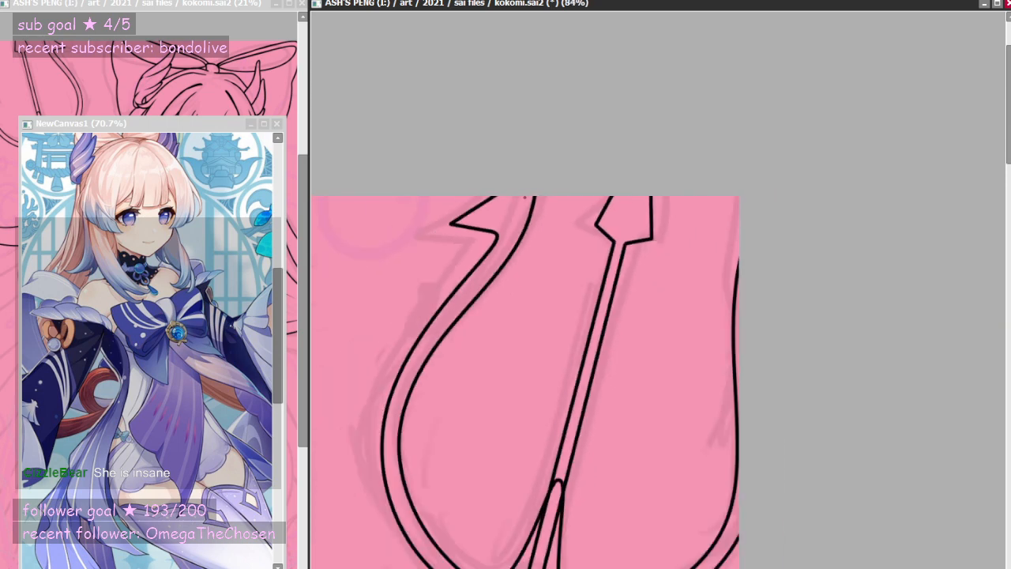
{"action": "scroll", "coordinate": [477, 246], "scroll_direction": "up", "scroll_amount": 5}
{"action": "mouse_move", "coordinate": [530, 225]}
{"action": "left_mouse_down"}
{"action": "mouse_move", "coordinate": [554, 240]}
{"action": "mouse_move", "coordinate": [510, 216]}
{"action": "left_mouse_up"}
{"action": "scroll", "coordinate": [522, 140], "scroll_direction": "down", "scroll_amount": 3}
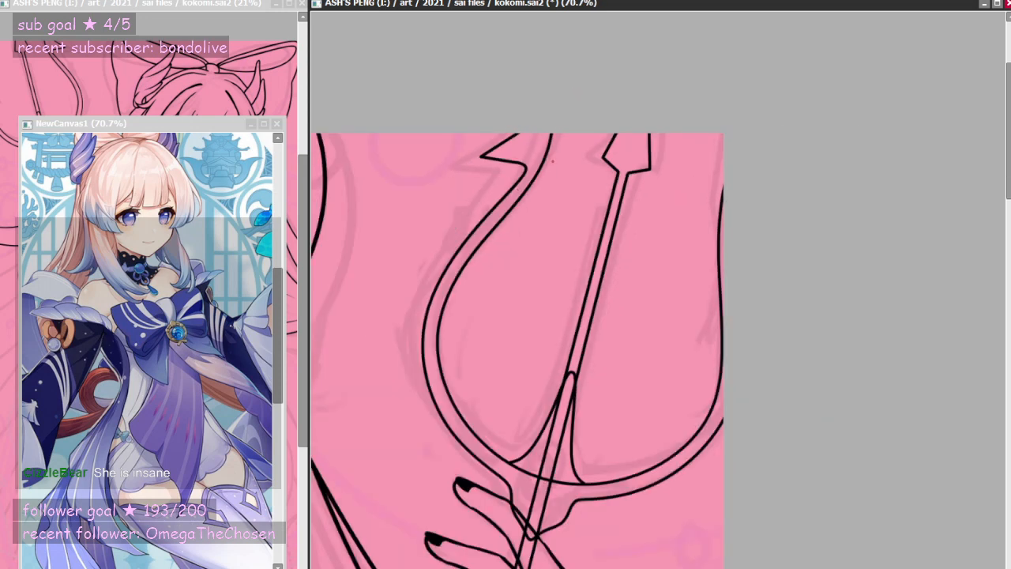
- Pull the left prong's barb tip inward so the barb is shorter
{"action": "scroll", "coordinate": [552, 161], "scroll_direction": "up", "scroll_amount": 4}
{"action": "scroll", "coordinate": [519, 108], "scroll_direction": "down", "scroll_amount": 5}
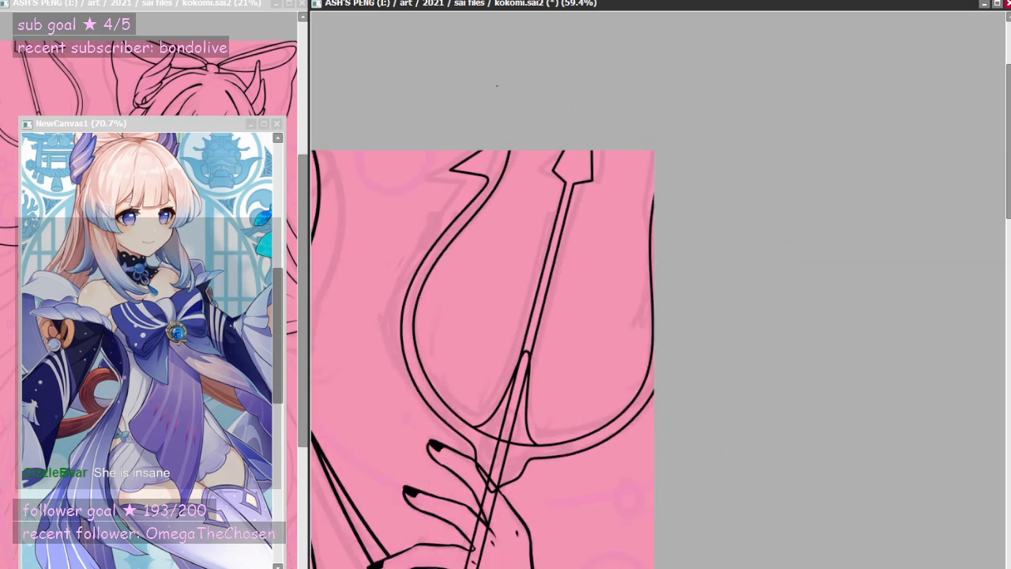
{"action": "scroll", "coordinate": [496, 85], "scroll_direction": "up", "scroll_amount": 3}
{"action": "scroll", "coordinate": [458, 204], "scroll_direction": "down", "scroll_amount": 4}
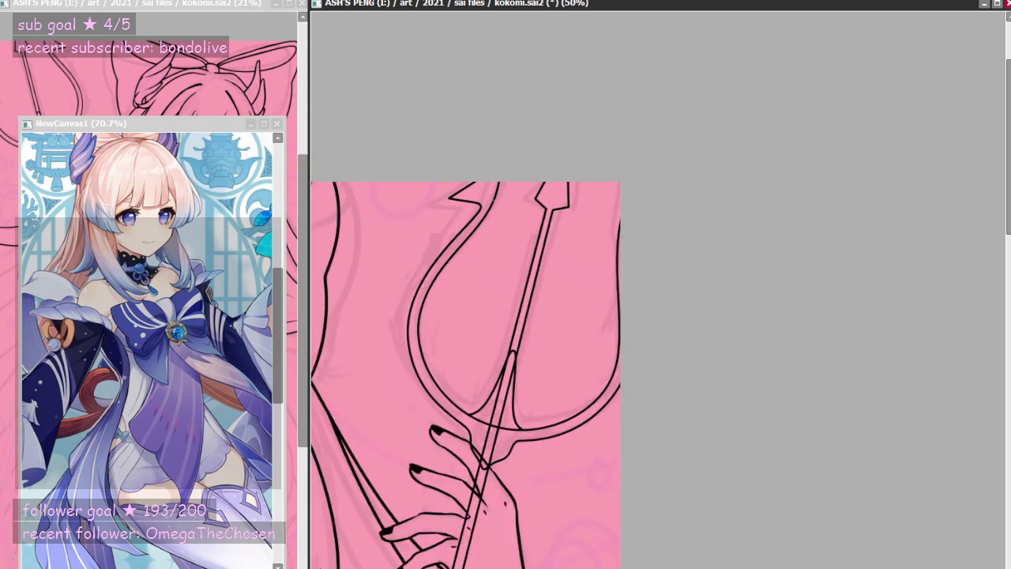
{"action": "scroll", "coordinate": [404, 196], "scroll_direction": "up", "scroll_amount": 5}
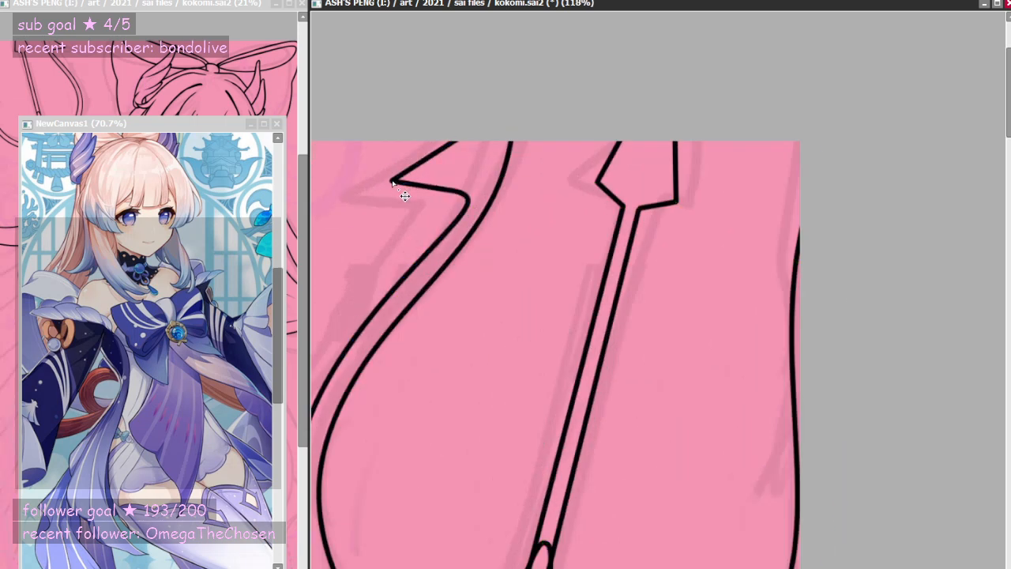
{"action": "left_click_drag", "start_coordinate": [404, 195], "coordinate": [424, 181]}
- Examine the trident's line art up close and against the whole figure to check its shape and proportions
{"action": "scroll", "coordinate": [425, 182], "scroll_direction": "down", "scroll_amount": 3}
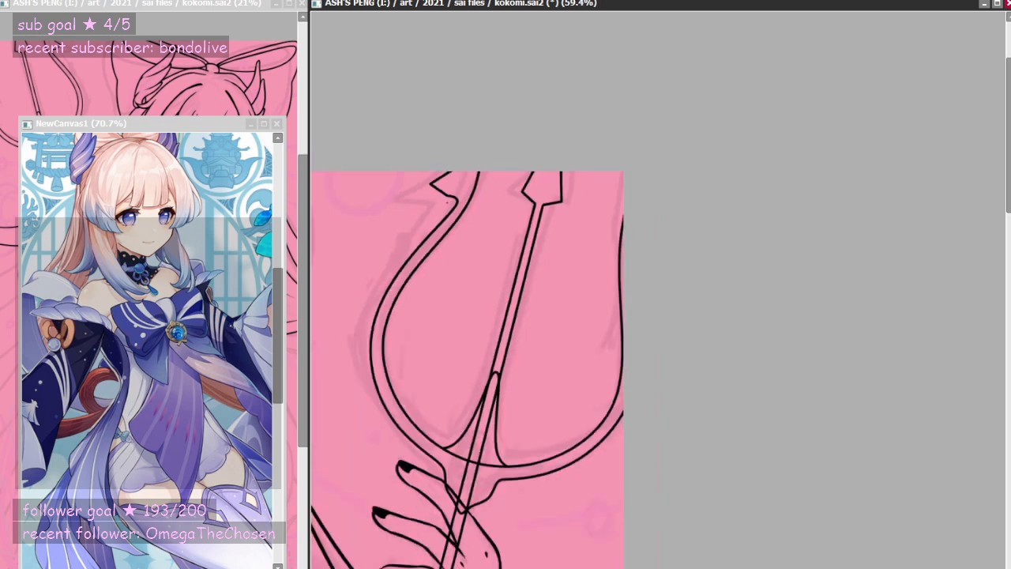
{"action": "scroll", "coordinate": [521, 245], "scroll_direction": "down", "scroll_amount": 3}
{"action": "scroll", "coordinate": [520, 213], "scroll_direction": "up", "scroll_amount": 3}
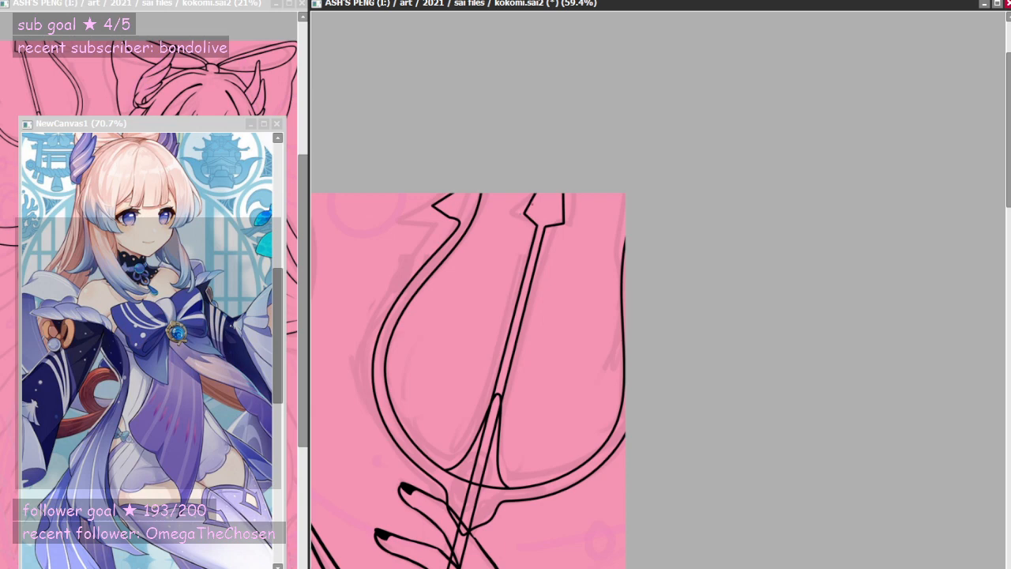
{"action": "scroll", "coordinate": [487, 470], "scroll_direction": "up", "scroll_amount": 5}
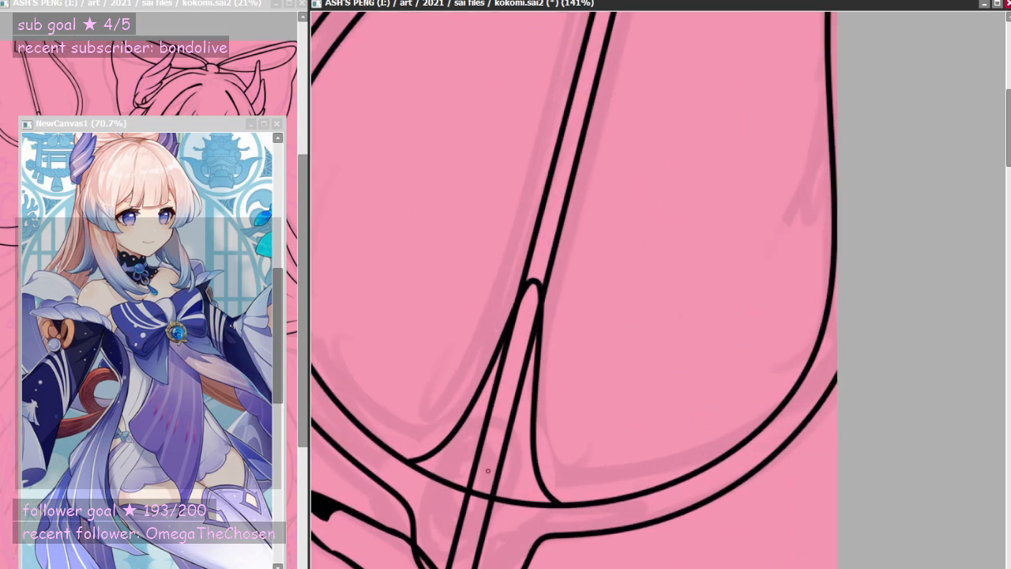
{"action": "scroll", "coordinate": [531, 405], "scroll_direction": "down", "scroll_amount": 5}
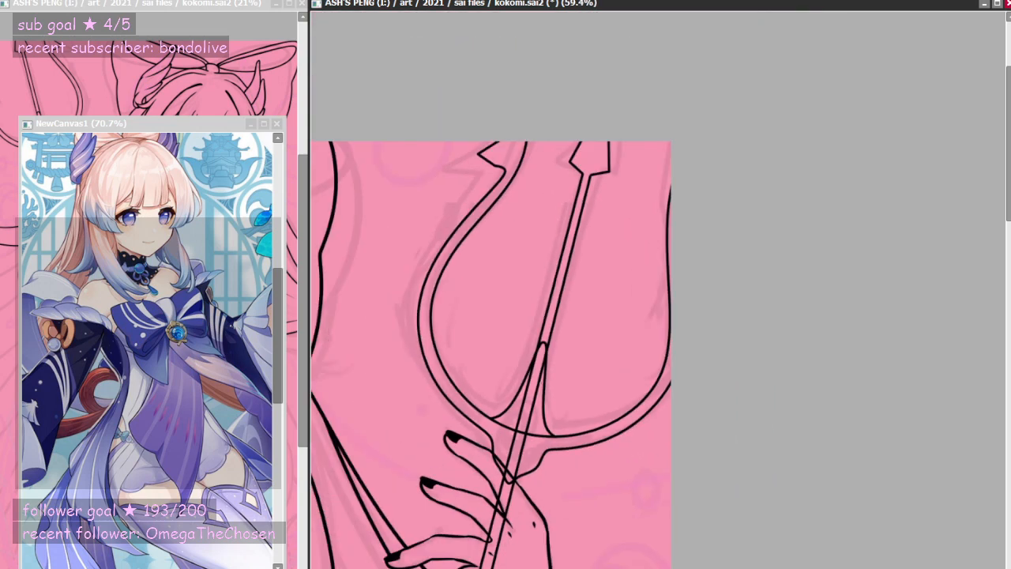
{"action": "scroll", "coordinate": [544, 357], "scroll_direction": "up", "scroll_amount": 5}
{"action": "scroll", "coordinate": [651, 295], "scroll_direction": "down", "scroll_amount": 5}
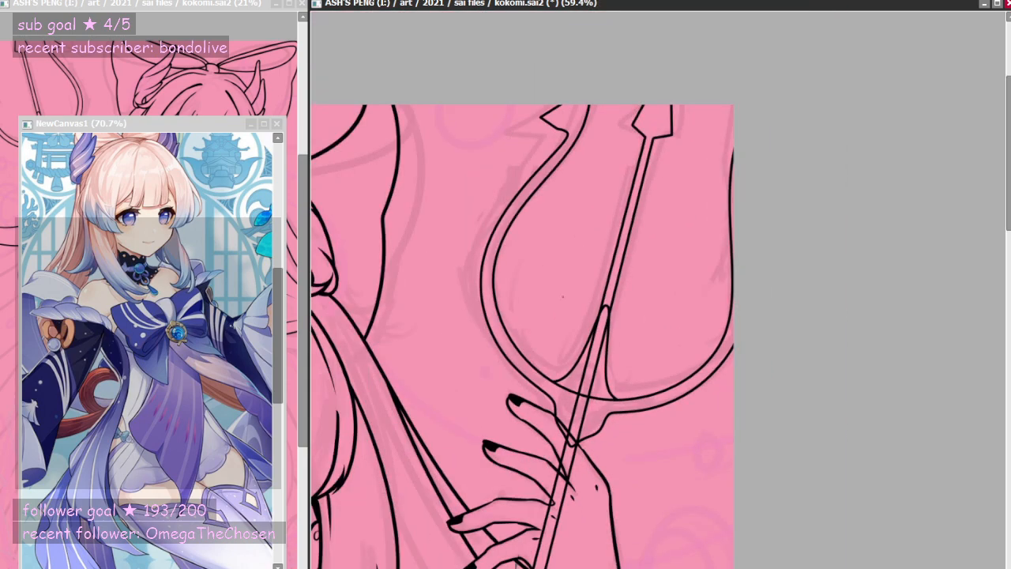
{"action": "scroll", "coordinate": [563, 296], "scroll_direction": "down", "scroll_amount": 8}
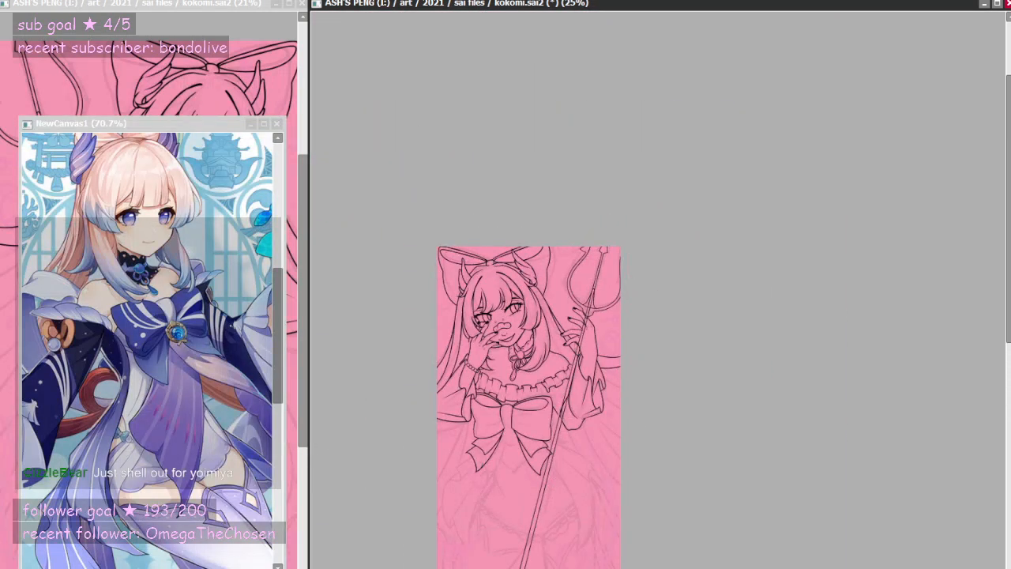
{"action": "scroll", "coordinate": [616, 301], "scroll_direction": "up", "scroll_amount": 4}
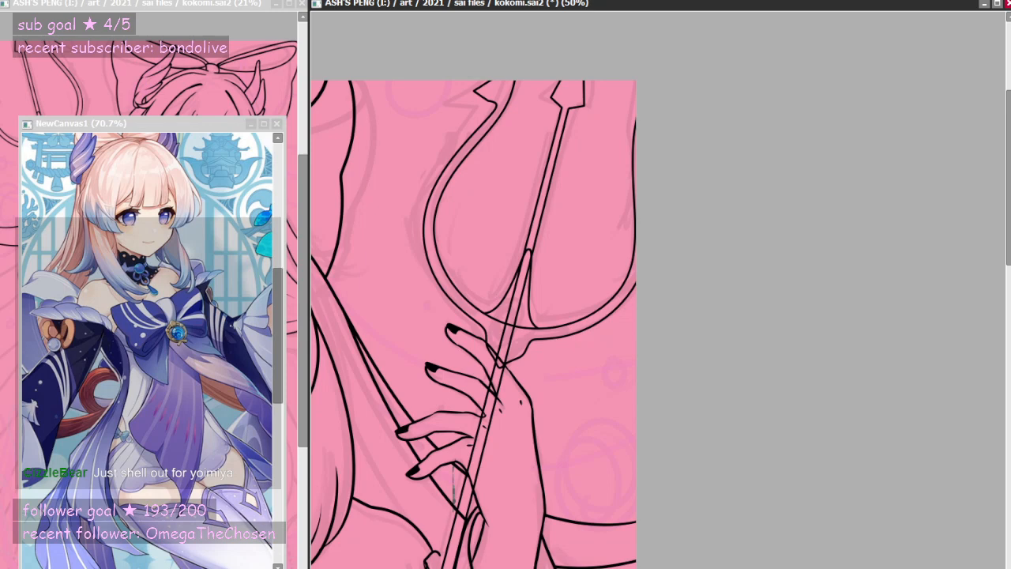
{"action": "scroll", "coordinate": [483, 282], "scroll_direction": "down", "scroll_amount": 4}
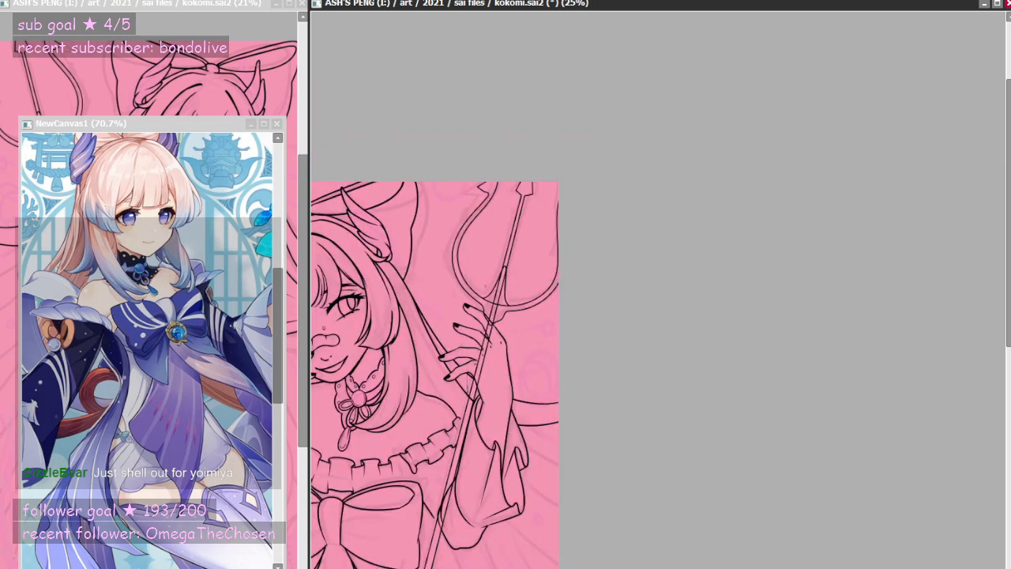
- Erase the shaft and crescent base lines where they cross over the hand and fingers
{"action": "scroll", "coordinate": [492, 293], "scroll_direction": "up", "scroll_amount": 5}
{"action": "scroll", "coordinate": [503, 503], "scroll_direction": "up", "scroll_amount": 1}
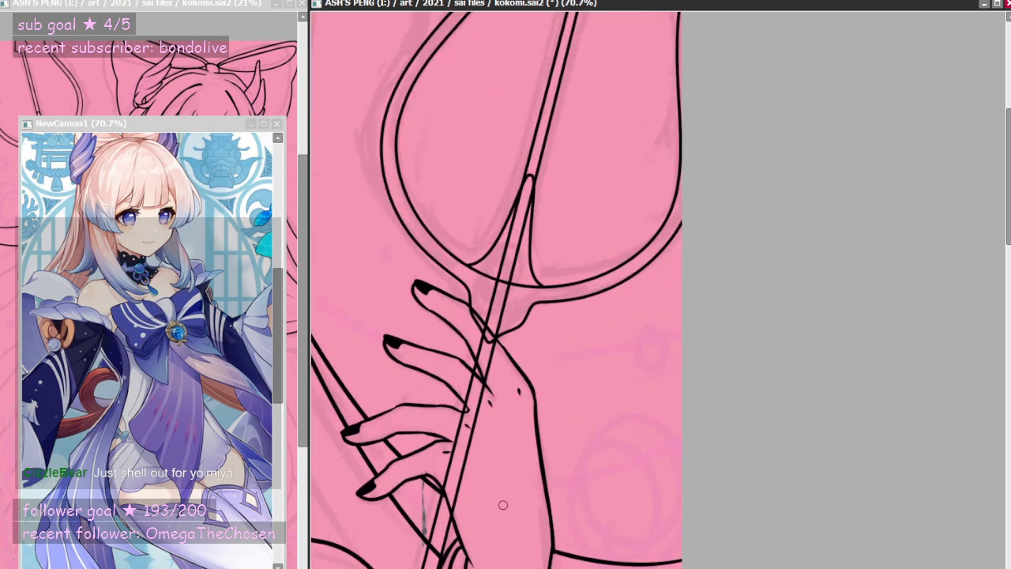
{"action": "left_click_drag", "start_coordinate": [453, 455], "coordinate": [462, 514]}
{"action": "left_click_drag", "start_coordinate": [456, 421], "coordinate": [464, 458]}
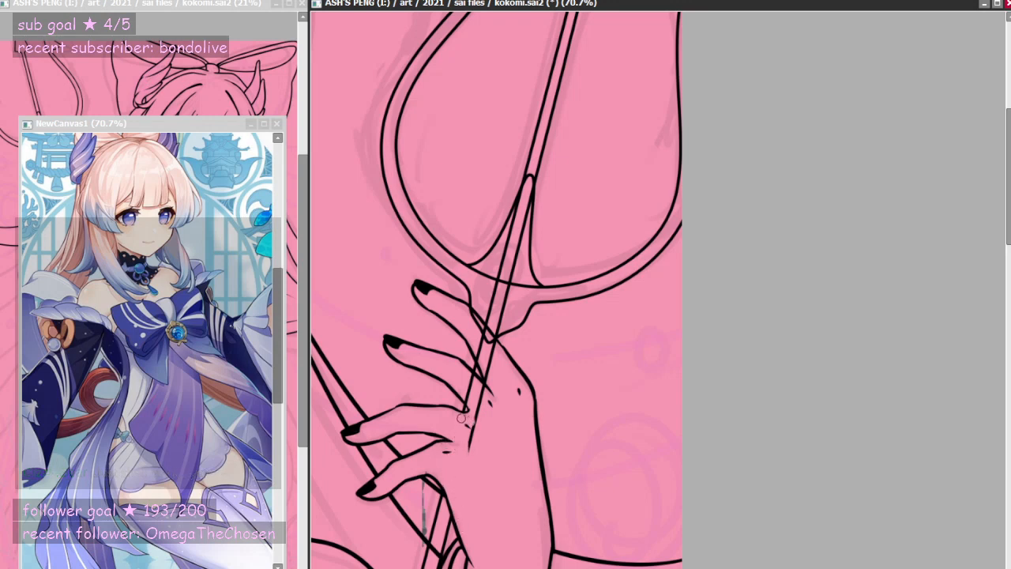
{"action": "left_click_drag", "start_coordinate": [460, 418], "coordinate": [466, 456]}
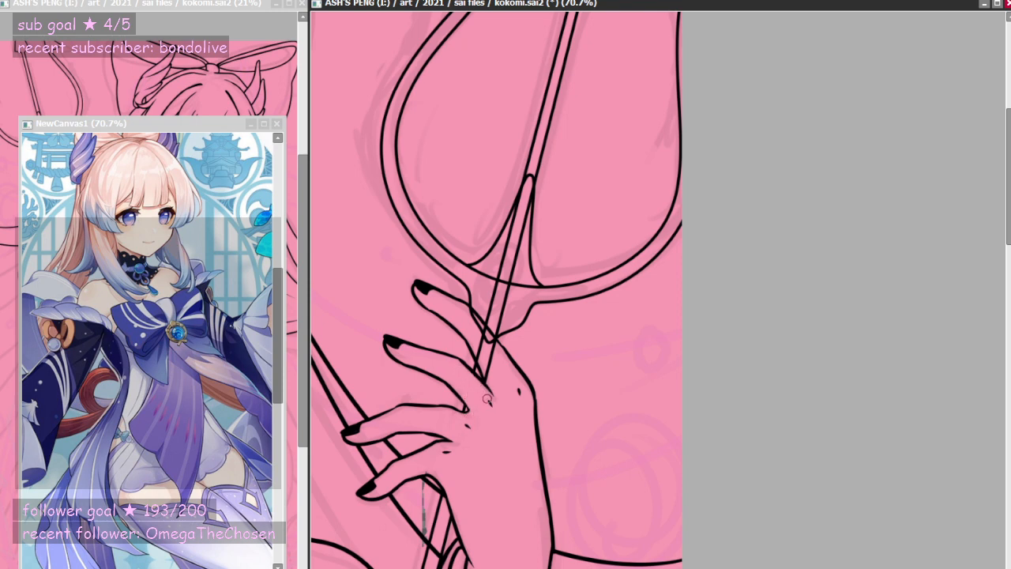
{"action": "mouse_move", "coordinate": [465, 319]}
{"action": "left_mouse_down"}
{"action": "mouse_move", "coordinate": [500, 357]}
{"action": "mouse_move", "coordinate": [474, 320]}
{"action": "left_mouse_up"}
{"action": "scroll", "coordinate": [518, 264], "scroll_direction": "up", "scroll_amount": 3}
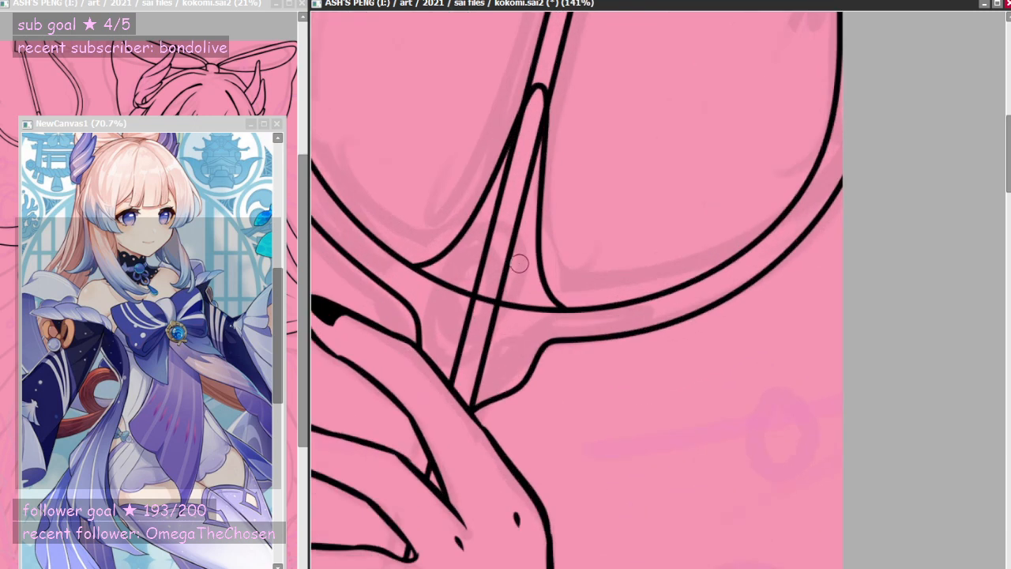
{"action": "left_click_drag", "start_coordinate": [540, 61], "coordinate": [467, 299]}
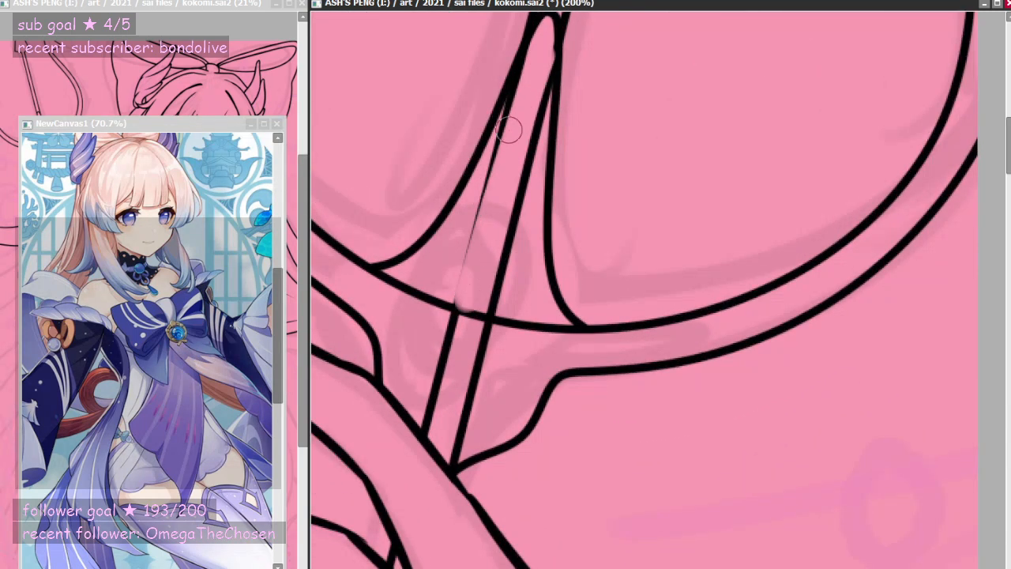
{"action": "key", "text": "ctrl+z"}
{"action": "left_click_drag", "start_coordinate": [537, 49], "coordinate": [462, 285]}
{"action": "key", "text": "ctrl+z"}
{"action": "key", "text": "ctrl+z"}
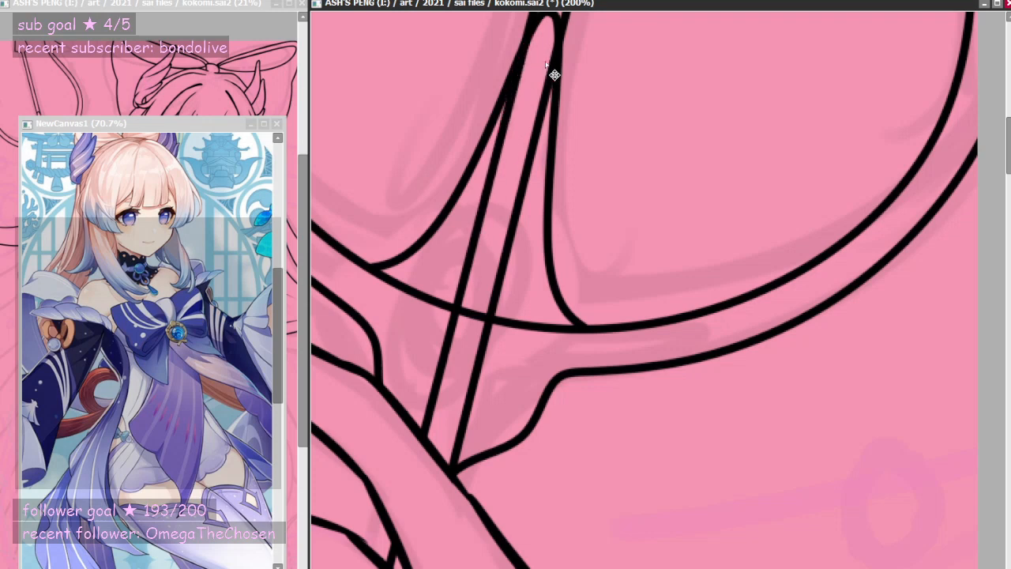
- Erase the shaft lines and the crossing crescent line inside the trident's base, from the rounded tip down to the finger
{"action": "left_click_drag", "start_coordinate": [531, 60], "coordinate": [462, 288]}
{"action": "mouse_move", "coordinate": [542, 77]}
{"action": "left_mouse_down"}
{"action": "mouse_move", "coordinate": [501, 326]}
{"action": "mouse_move", "coordinate": [538, 100]}
{"action": "left_mouse_up"}
{"action": "mouse_move", "coordinate": [537, 314]}
{"action": "left_mouse_down"}
{"action": "mouse_move", "coordinate": [570, 349]}
{"action": "mouse_move", "coordinate": [557, 331]}
{"action": "mouse_move", "coordinate": [577, 344]}
{"action": "mouse_move", "coordinate": [502, 287]}
{"action": "mouse_move", "coordinate": [448, 457]}
{"action": "left_mouse_up"}
{"action": "left_click_drag", "start_coordinate": [484, 359], "coordinate": [469, 404]}
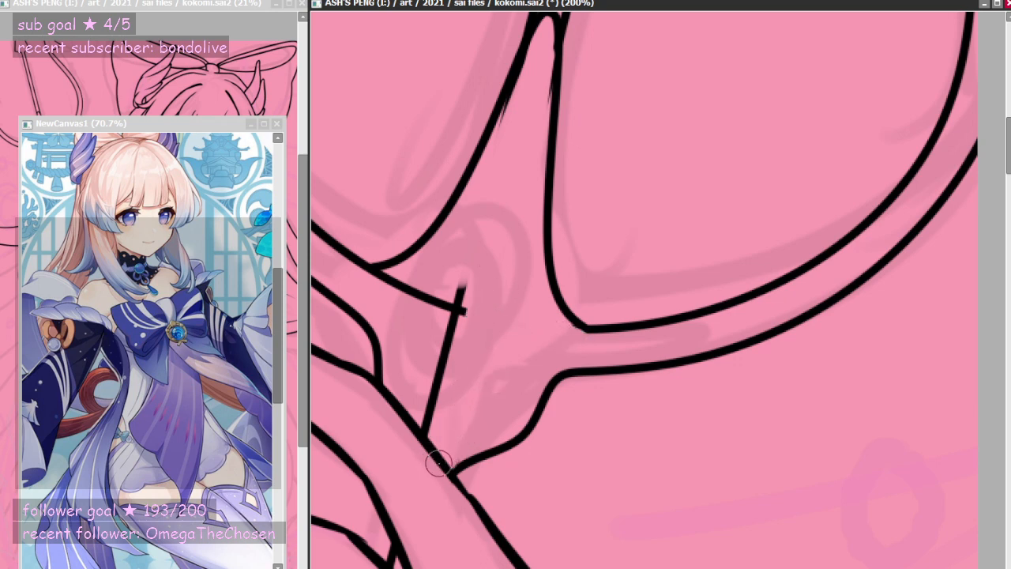
{"action": "mouse_move", "coordinate": [433, 456]}
{"action": "left_mouse_down"}
{"action": "mouse_move", "coordinate": [458, 279]}
{"action": "mouse_move", "coordinate": [432, 340]}
{"action": "mouse_move", "coordinate": [446, 271]}
{"action": "mouse_move", "coordinate": [357, 279]}
{"action": "mouse_move", "coordinate": [426, 282]}
{"action": "mouse_move", "coordinate": [458, 310]}
{"action": "mouse_move", "coordinate": [418, 288]}
{"action": "left_mouse_up"}
- Clean up the leftover shaft line fragments along the inside of the base's left side curve
{"action": "scroll", "coordinate": [470, 395], "scroll_direction": "down", "scroll_amount": 1}
{"action": "scroll", "coordinate": [470, 394], "scroll_direction": "down", "scroll_amount": 4}
{"action": "scroll", "coordinate": [512, 287], "scroll_direction": "up", "scroll_amount": 5}
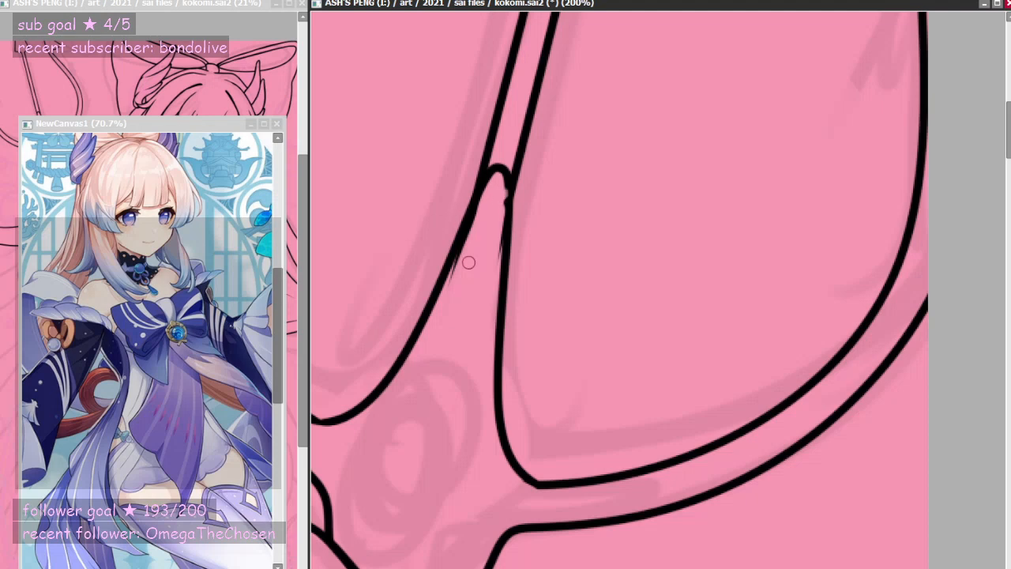
{"action": "left_click_drag", "start_coordinate": [491, 193], "coordinate": [434, 326]}
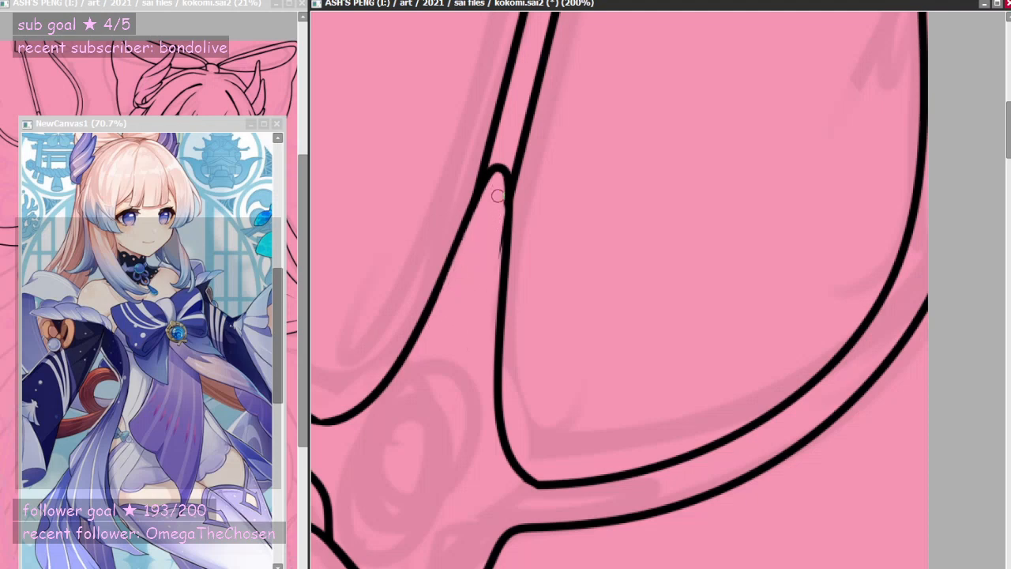
{"action": "left_click_drag", "start_coordinate": [496, 195], "coordinate": [480, 338]}
- Erase the rounded tip between the shaft lines and its leftover stubs where the trident's base meets the shaft
{"action": "left_click_drag", "start_coordinate": [510, 187], "coordinate": [499, 299]}
{"action": "key", "text": "ctrl+z"}
{"action": "mouse_move", "coordinate": [506, 174]}
{"action": "left_mouse_down"}
{"action": "mouse_move", "coordinate": [499, 335]}
{"action": "mouse_move", "coordinate": [505, 178]}
{"action": "mouse_move", "coordinate": [502, 295]}
{"action": "left_mouse_up"}
{"action": "key", "text": "ctrl+z"}
{"action": "key", "text": "ctrl+z"}
{"action": "key", "text": "ctrl+z"}
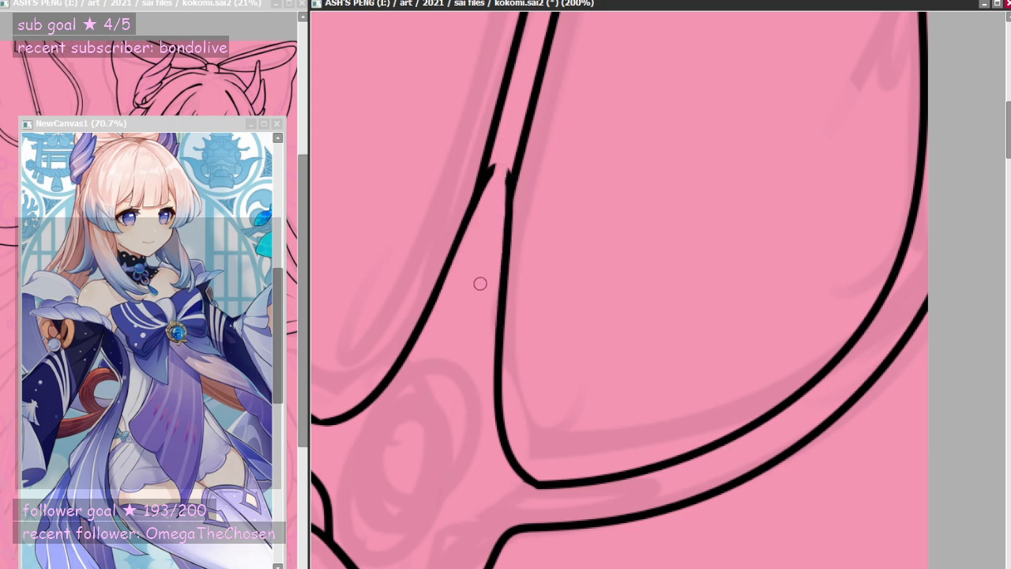
{"action": "mouse_move", "coordinate": [492, 172]}
{"action": "left_mouse_down"}
{"action": "mouse_move", "coordinate": [509, 182]}
{"action": "mouse_move", "coordinate": [482, 243]}
{"action": "left_mouse_up"}
{"action": "key", "text": "ctrl+z"}
{"action": "left_click_drag", "start_coordinate": [502, 162], "coordinate": [480, 235]}
{"action": "left_click_drag", "start_coordinate": [488, 164], "coordinate": [478, 228]}
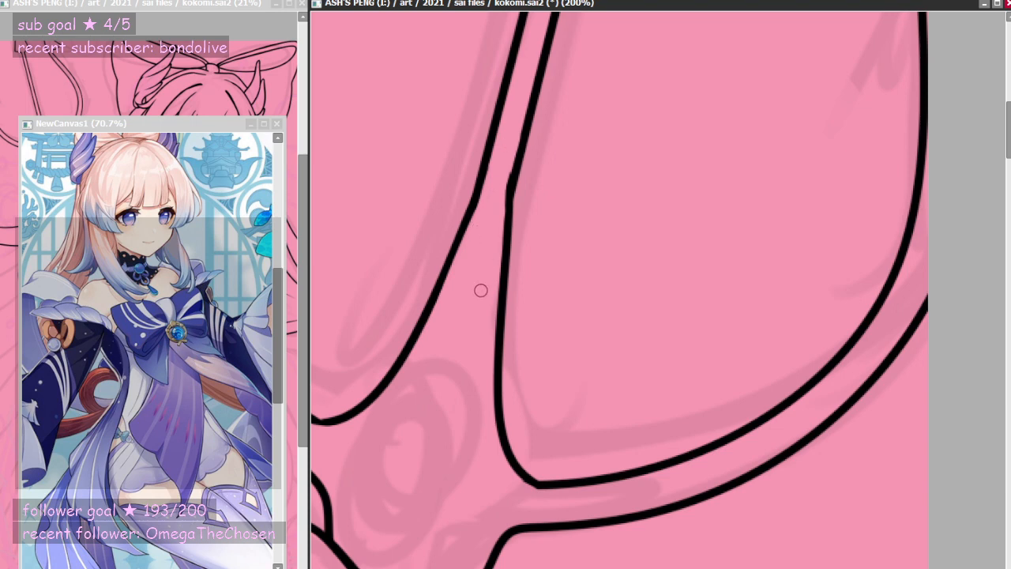
- Clean the inner edges of the lines where both sides of the base join the shaft
{"action": "left_click_drag", "start_coordinate": [506, 160], "coordinate": [486, 276]}
{"action": "left_click_drag", "start_coordinate": [514, 164], "coordinate": [500, 259]}
{"action": "key", "text": "ctrl+z"}
{"action": "left_click_drag", "start_coordinate": [513, 168], "coordinate": [504, 235]}
{"action": "scroll", "coordinate": [527, 316], "scroll_direction": "down", "scroll_amount": 5}
{"action": "scroll", "coordinate": [533, 308], "scroll_direction": "up", "scroll_amount": 4}
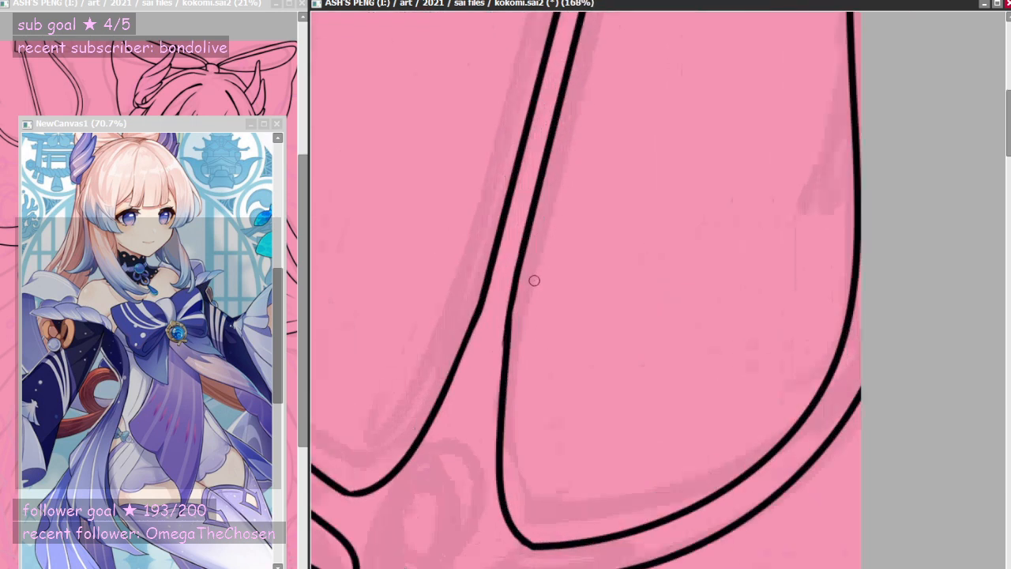
- Smooth the bend where the base's right side line runs into the shaft
{"action": "mouse_move", "coordinate": [518, 278]}
{"action": "left_mouse_down"}
{"action": "mouse_move", "coordinate": [512, 308]}
{"action": "mouse_move", "coordinate": [532, 220]}
{"action": "left_mouse_up"}
{"action": "key", "text": "ctrl+z"}
{"action": "left_click_drag", "start_coordinate": [510, 316], "coordinate": [532, 226]}
{"action": "key", "text": "ctrl+z"}
{"action": "key", "text": "ctrl+z"}
{"action": "left_click_drag", "start_coordinate": [506, 312], "coordinate": [536, 215]}
{"action": "scroll", "coordinate": [547, 251], "scroll_direction": "down", "scroll_amount": 12}
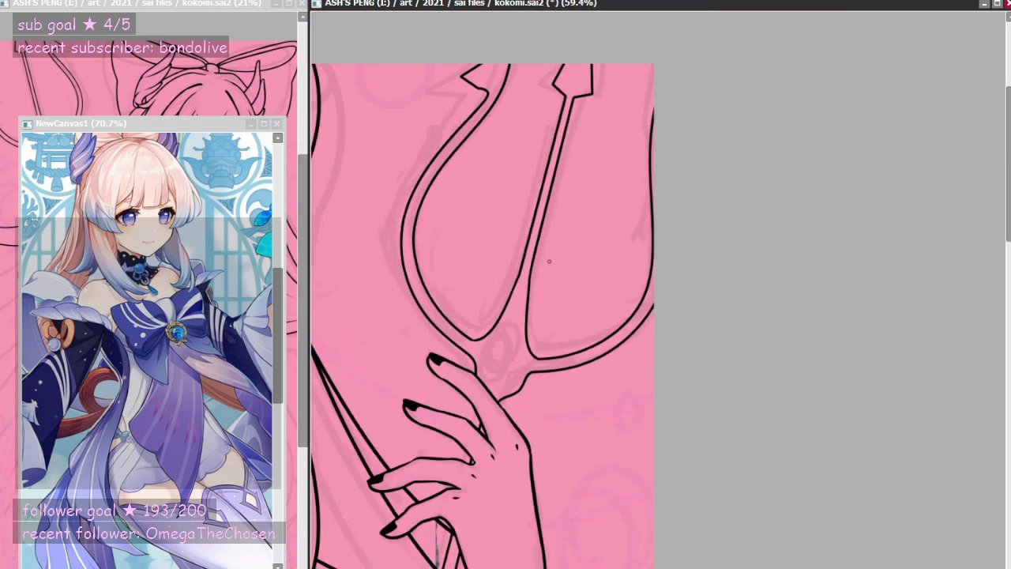
{"action": "scroll", "coordinate": [497, 402], "scroll_direction": "up", "scroll_amount": 10}
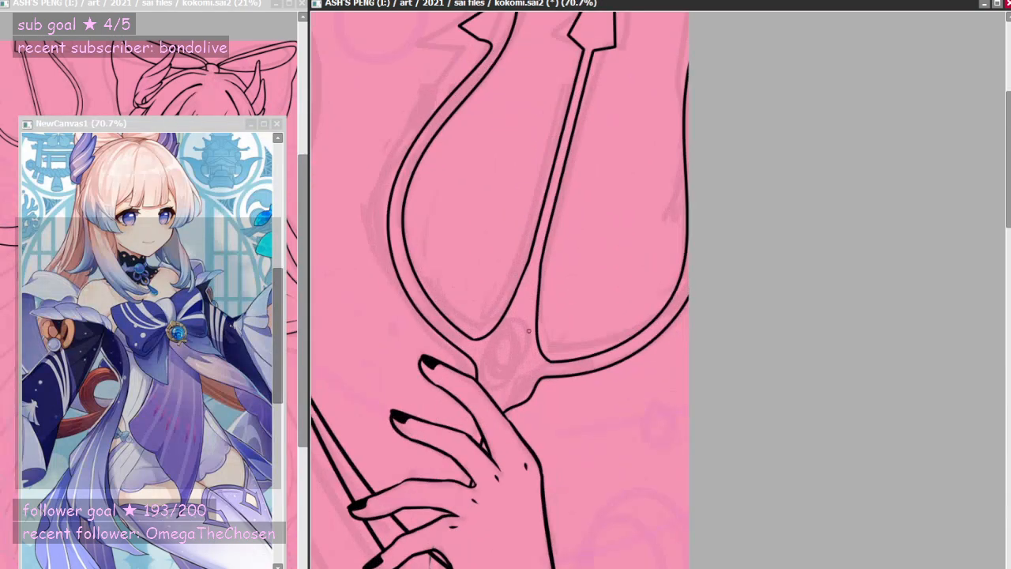
{"action": "scroll", "coordinate": [497, 402], "scroll_direction": "up", "scroll_amount": 2}
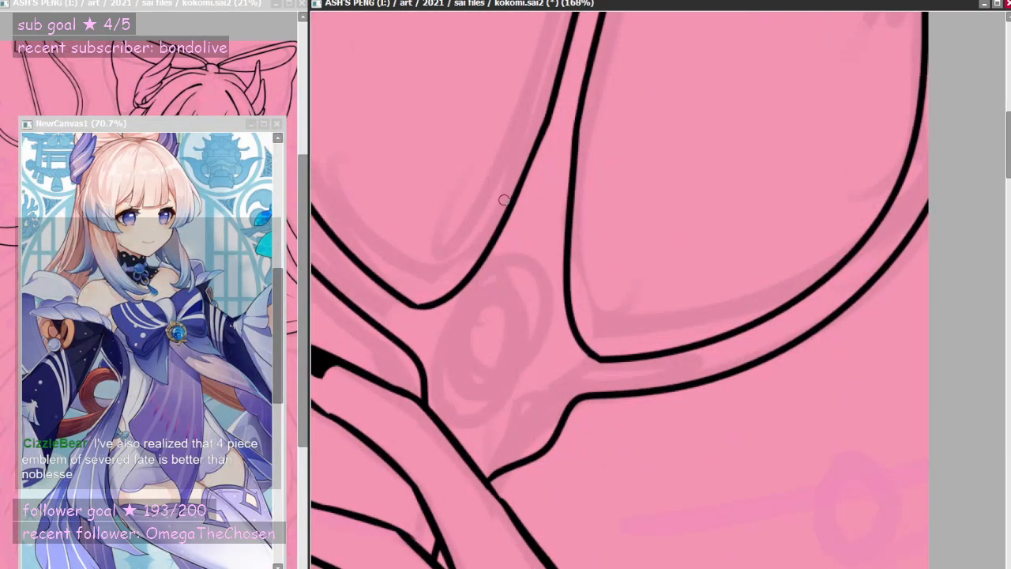
{"action": "mouse_move", "coordinate": [539, 297]}
{"action": "left_mouse_down"}
{"action": "mouse_move", "coordinate": [559, 338]}
{"action": "mouse_move", "coordinate": [543, 286]}
{"action": "left_mouse_up"}
{"action": "key", "text": "ctrl+z"}
{"action": "mouse_move", "coordinate": [543, 322]}
{"action": "left_mouse_down"}
{"action": "mouse_move", "coordinate": [519, 417]}
{"action": "mouse_move", "coordinate": [541, 335]}
{"action": "left_mouse_up"}
{"action": "key", "text": "ctrl+z"}
- Show the ellipse ruler at the trident's base and rotate the canvas so the trident's base stands more upright
{"action": "key", "text": "ctrl+r"}
{"action": "left_click_drag", "start_coordinate": [695, 309], "coordinate": [551, 318]}
{"action": "mouse_move", "coordinate": [645, 325]}
{"action": "left_mouse_down"}
{"action": "mouse_move", "coordinate": [556, 343]}
{"action": "mouse_move", "coordinate": [572, 370]}
{"action": "mouse_move", "coordinate": [586, 343]}
{"action": "mouse_move", "coordinate": [600, 413]}
{"action": "mouse_move", "coordinate": [558, 484]}
{"action": "mouse_move", "coordinate": [580, 468]}
{"action": "mouse_move", "coordinate": [556, 483]}
{"action": "left_mouse_up"}
{"action": "key", "text": "Delete"}
{"action": "key", "text": "Delete"}
{"action": "key", "text": "Delete"}
{"action": "key", "text": "End"}
{"action": "key", "text": "ctrl+z"}
- Fit the ellipse ruler to the gem sketch at the trident's base and ink the oval outline along it
{"action": "left_click_drag", "start_coordinate": [478, 231], "coordinate": [522, 308]}
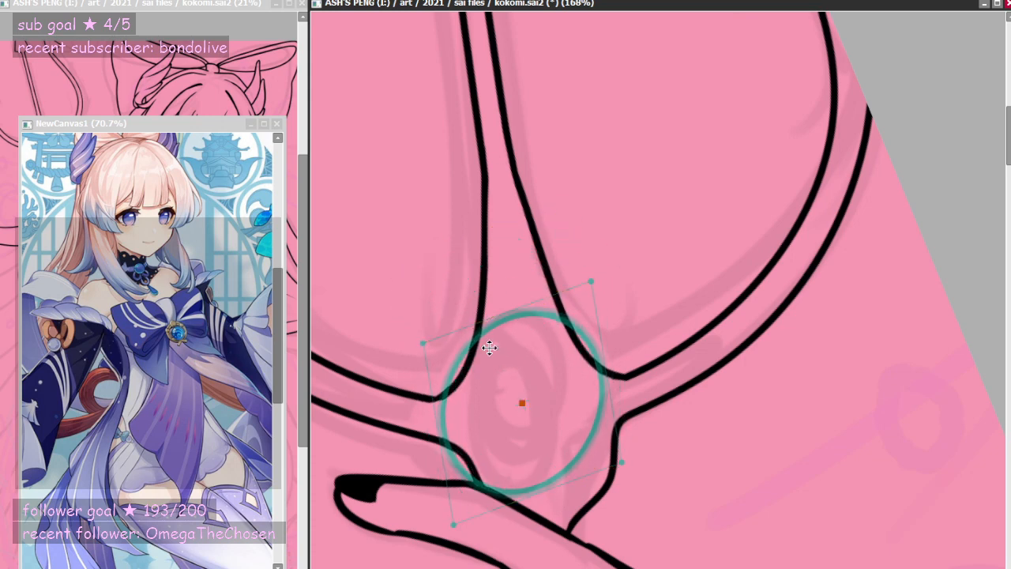
{"action": "left_click_drag", "start_coordinate": [433, 403], "coordinate": [490, 366]}
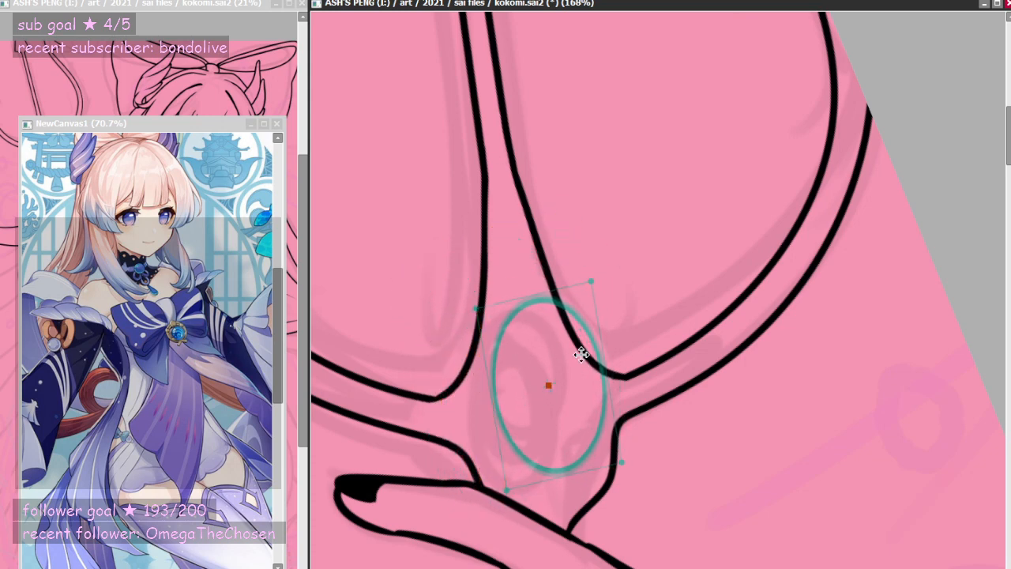
{"action": "left_click_drag", "start_coordinate": [607, 376], "coordinate": [564, 413]}
{"action": "left_click_drag", "start_coordinate": [537, 316], "coordinate": [539, 326]}
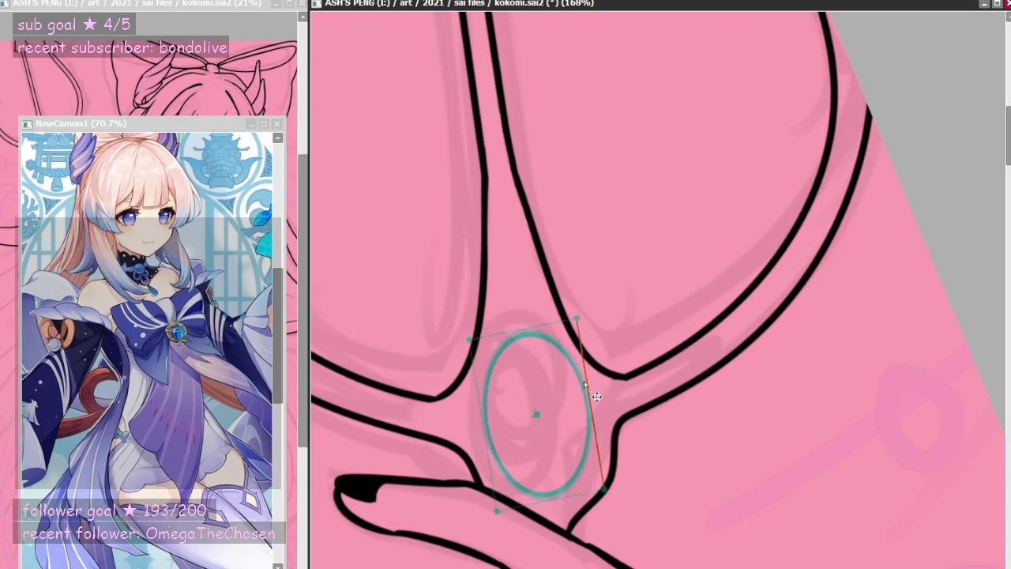
{"action": "left_click_drag", "start_coordinate": [586, 383], "coordinate": [552, 381]}
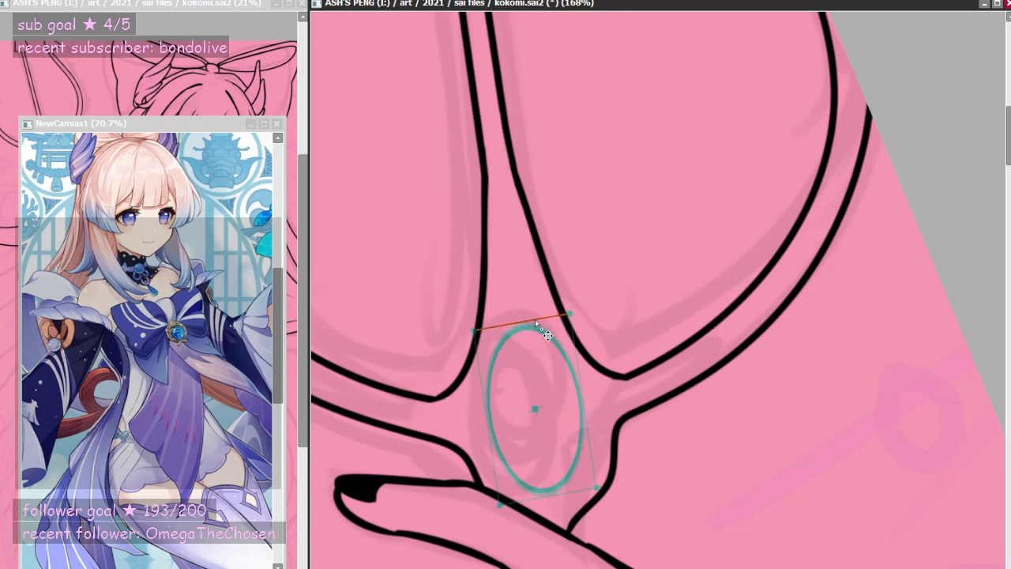
{"action": "mouse_move", "coordinate": [584, 418]}
{"action": "left_mouse_down"}
{"action": "mouse_move", "coordinate": [560, 341]}
{"action": "mouse_move", "coordinate": [537, 495]}
{"action": "mouse_move", "coordinate": [509, 325]}
{"action": "mouse_move", "coordinate": [755, 216]}
{"action": "mouse_move", "coordinate": [671, 224]}
{"action": "left_mouse_up"}
{"action": "scroll", "coordinate": [638, 260], "scroll_direction": "down", "scroll_amount": 10}
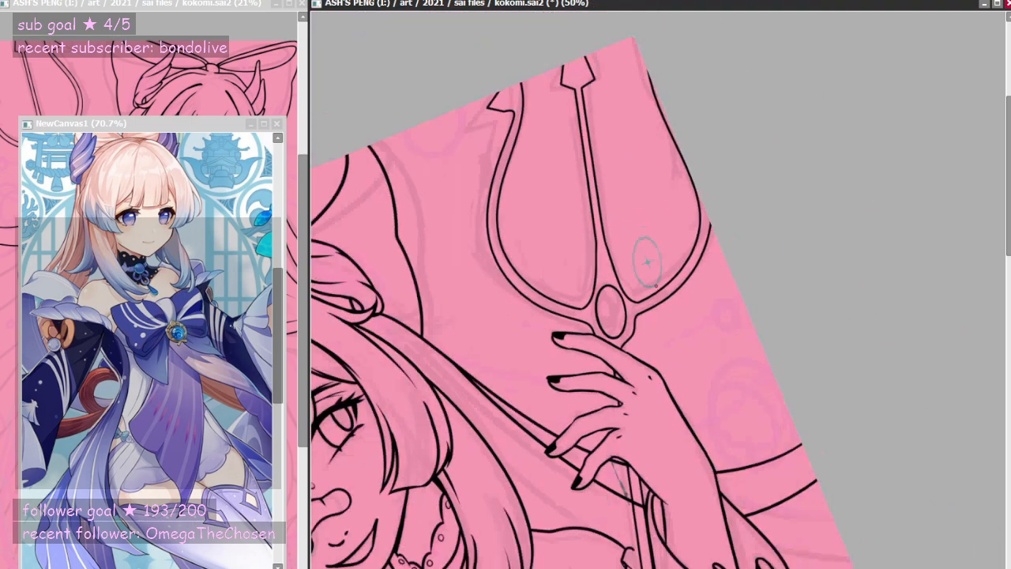
{"action": "scroll", "coordinate": [653, 276], "scroll_direction": "up", "scroll_amount": 6}
{"action": "scroll", "coordinate": [652, 281], "scroll_direction": "up", "scroll_amount": 2}
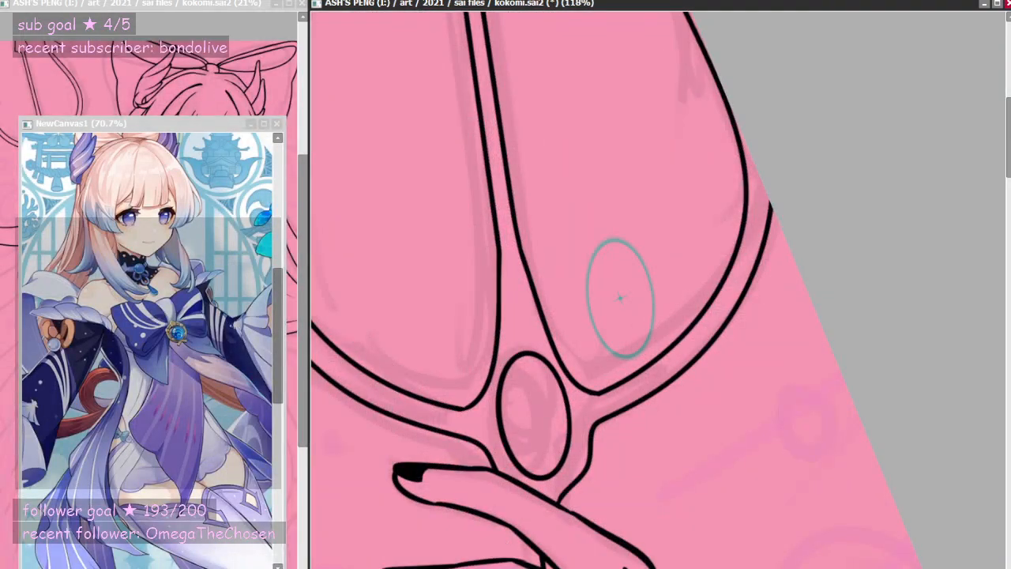
{"action": "scroll", "coordinate": [620, 297], "scroll_direction": "down", "scroll_amount": 2}
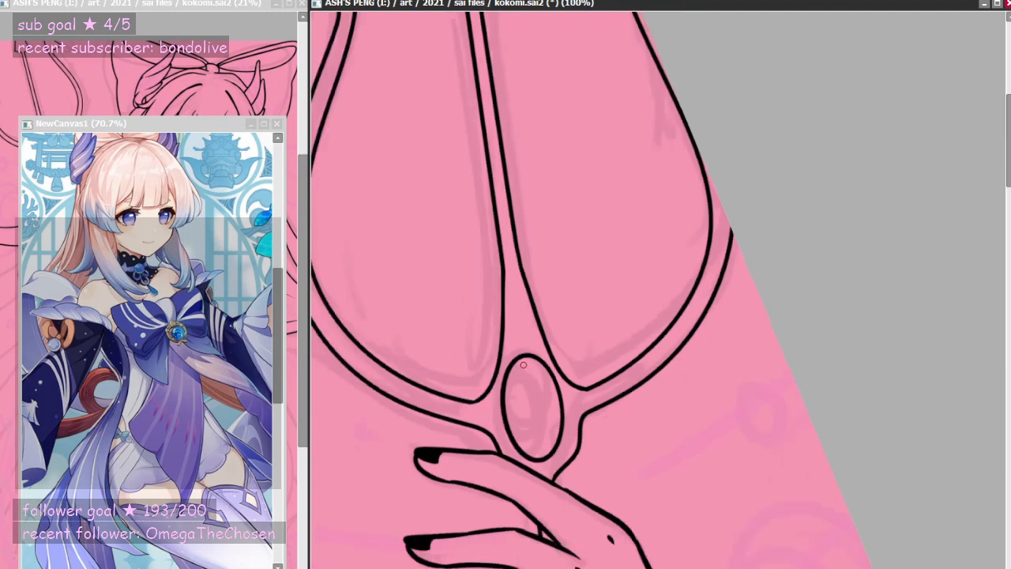
- Try to ink a thin inner contour freehand along the left side of the gem's oval
{"action": "scroll", "coordinate": [531, 410], "scroll_direction": "up", "scroll_amount": 5}
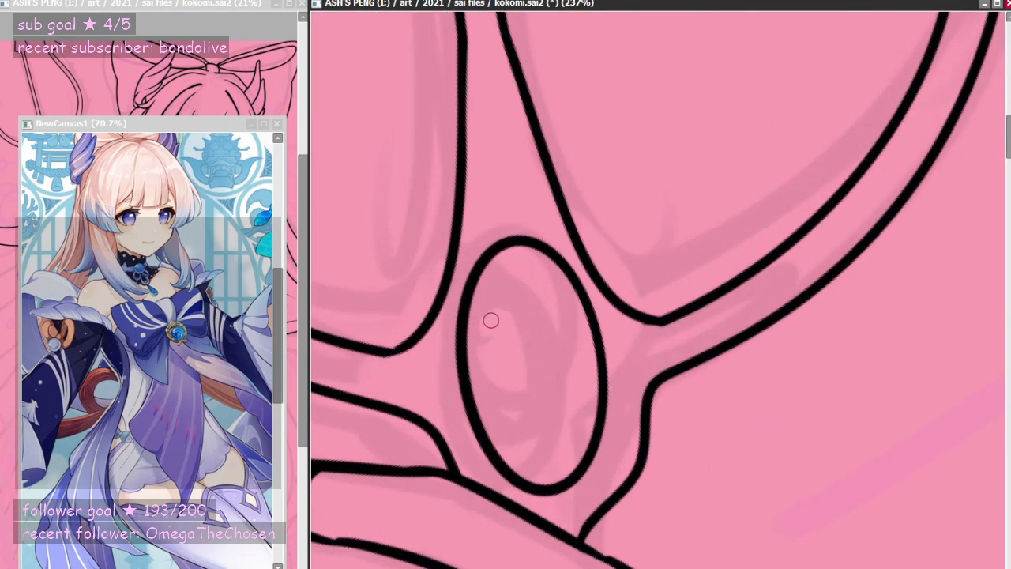
{"action": "left_click_drag", "start_coordinate": [487, 434], "coordinate": [568, 462]}
{"action": "key", "text": "ctrl+z"}
{"action": "left_click_drag", "start_coordinate": [509, 268], "coordinate": [513, 456]}
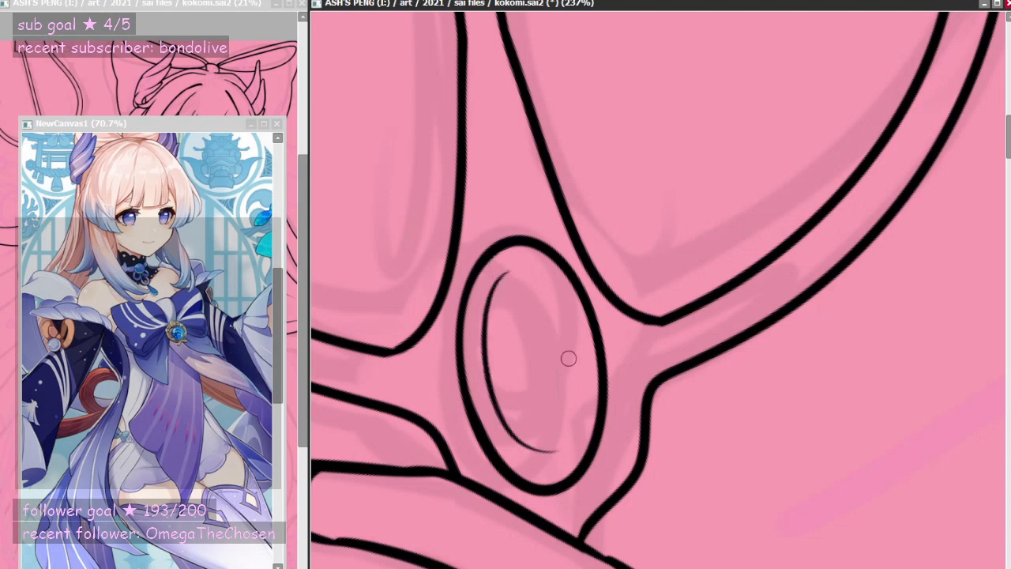
{"action": "key", "text": "ctrl+z"}
{"action": "left_click_drag", "start_coordinate": [501, 260], "coordinate": [514, 465]}
{"action": "key", "text": "ctrl+z"}
{"action": "left_click_drag", "start_coordinate": [508, 260], "coordinate": [537, 448]}
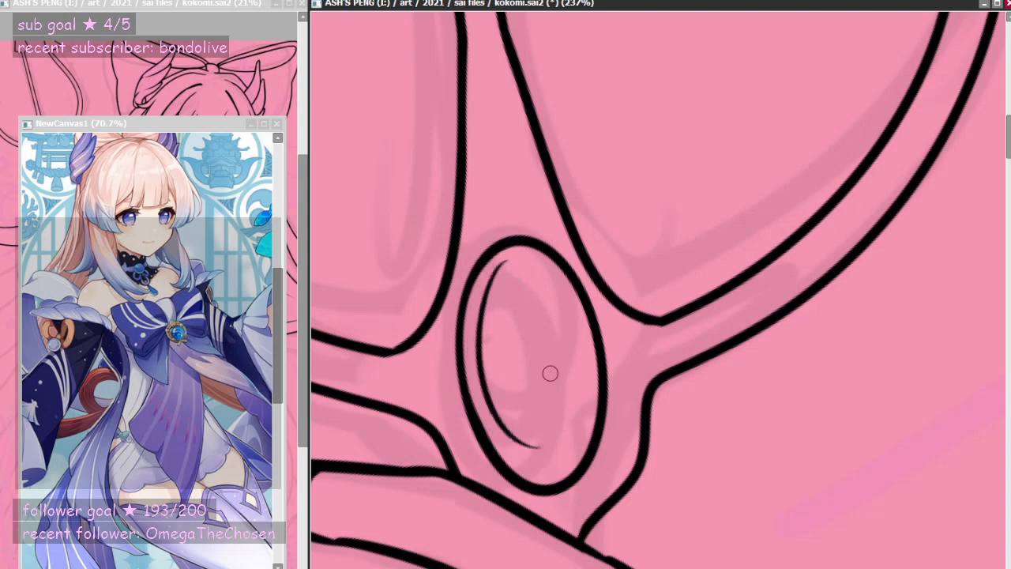
{"action": "key", "text": "ctrl+z"}
{"action": "left_click_drag", "start_coordinate": [510, 260], "coordinate": [540, 460]}
{"action": "key", "text": "ctrl+z"}
{"action": "left_click_drag", "start_coordinate": [514, 256], "coordinate": [510, 449]}
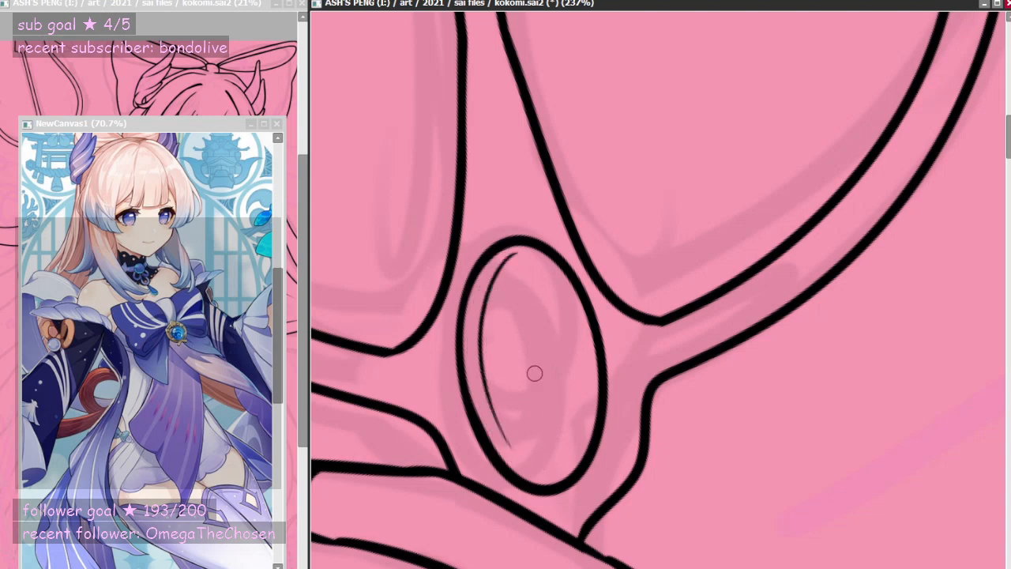
{"action": "key", "text": "ctrl+z"}
{"action": "left_click_drag", "start_coordinate": [514, 255], "coordinate": [512, 446]}
{"action": "key", "text": "ctrl+z"}
{"action": "left_click_drag", "start_coordinate": [524, 261], "coordinate": [512, 452]}
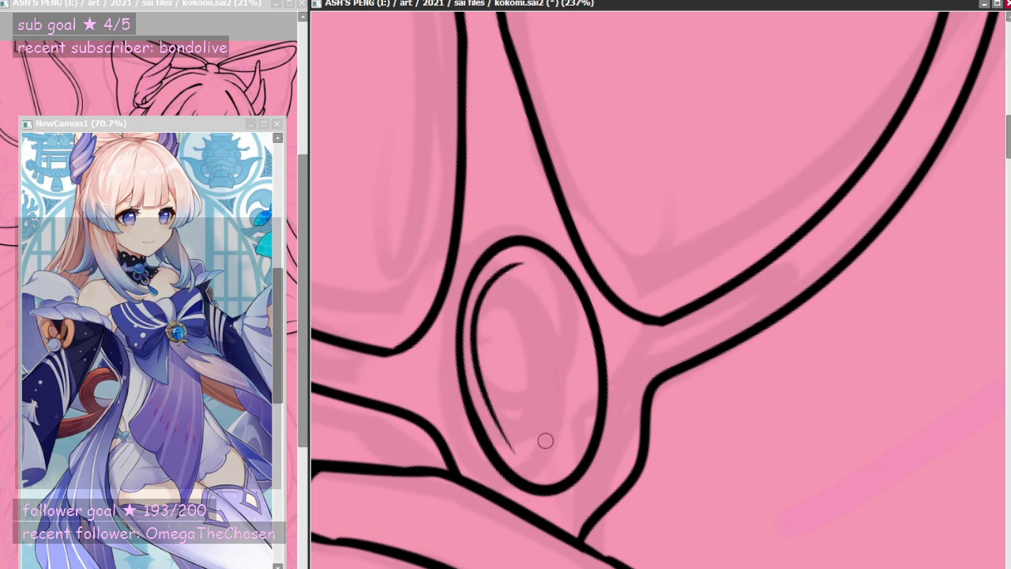
{"action": "key", "text": "ctrl+z"}
{"action": "left_click_drag", "start_coordinate": [526, 260], "coordinate": [527, 477]}
{"action": "key", "text": "ctrl+z"}
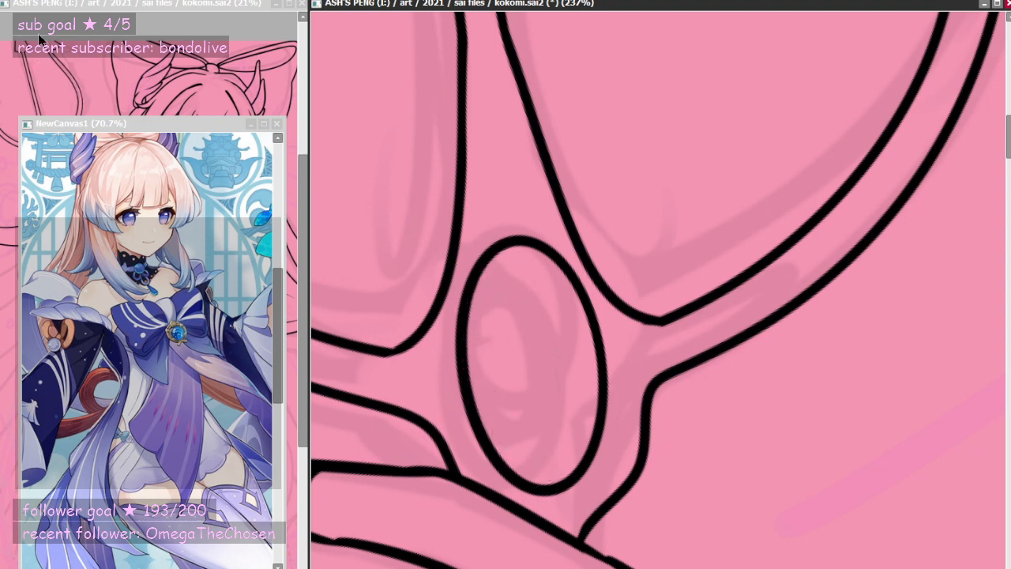
- Fit the ellipse ruler just inside the gem's outline, ink a thinner inner oval along it, and hide the ruler
{"action": "key", "text": "ctrl+r"}
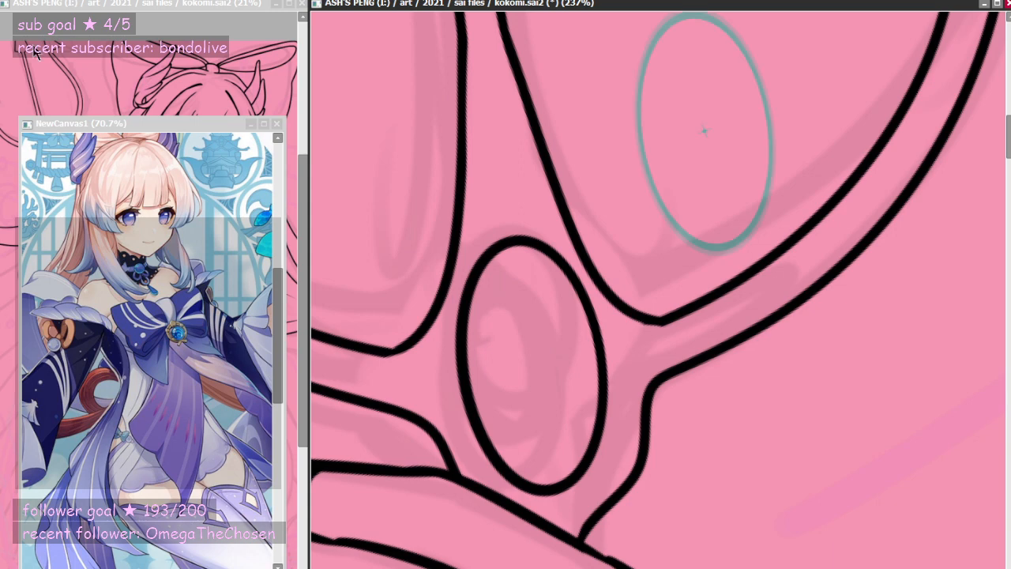
{"action": "left_click_drag", "start_coordinate": [720, 138], "coordinate": [598, 358]}
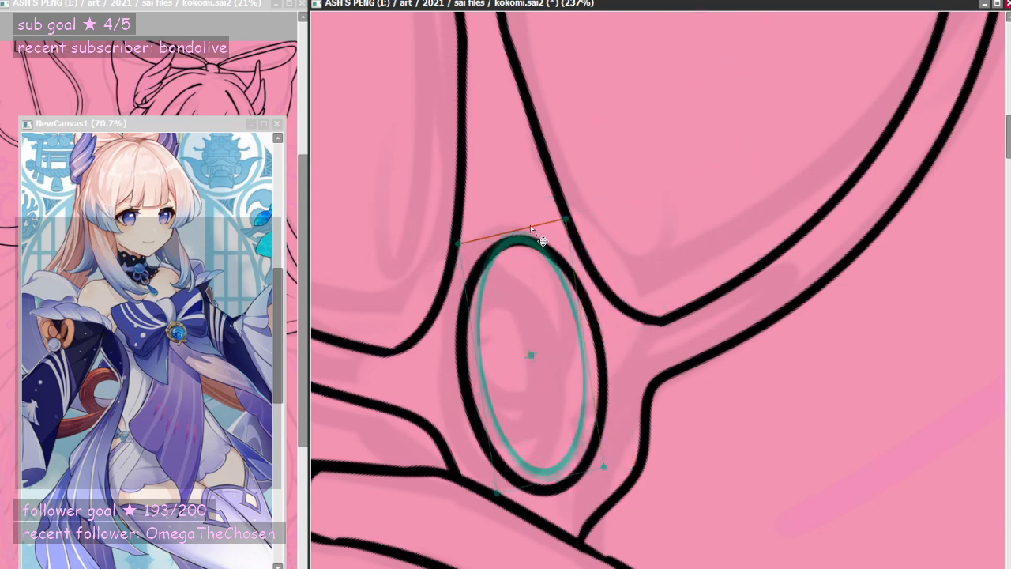
{"action": "left_click_drag", "start_coordinate": [528, 230], "coordinate": [521, 253]}
{"action": "left_click_drag", "start_coordinate": [552, 483], "coordinate": [551, 476]}
{"action": "left_click_drag", "start_coordinate": [589, 383], "coordinate": [501, 262]}
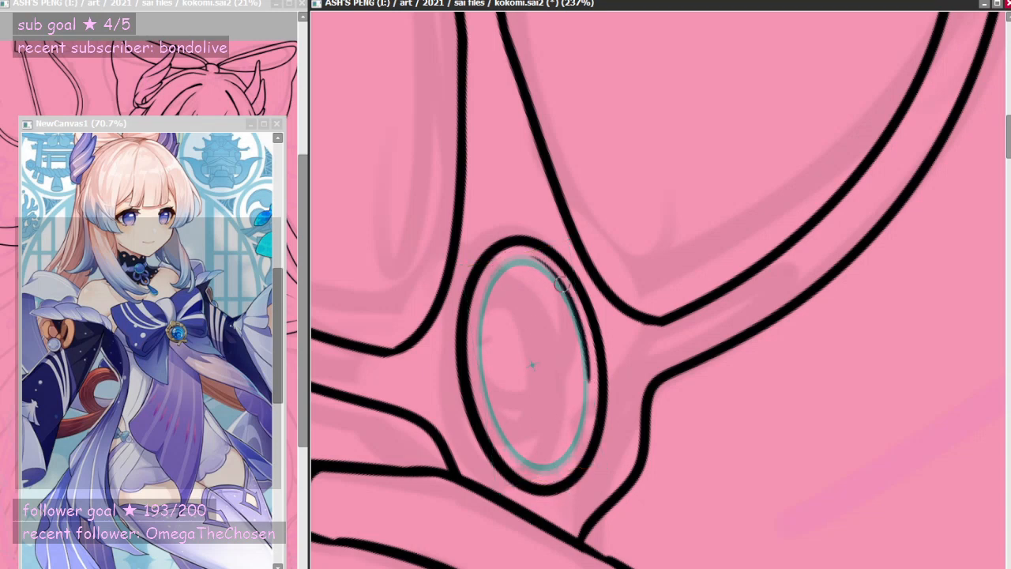
{"action": "key", "text": "ctrl+z"}
{"action": "mouse_move", "coordinate": [589, 374]}
{"action": "left_mouse_down"}
{"action": "mouse_move", "coordinate": [581, 326]}
{"action": "mouse_move", "coordinate": [478, 316]}
{"action": "mouse_move", "coordinate": [508, 453]}
{"action": "mouse_move", "coordinate": [589, 368]}
{"action": "left_mouse_up"}
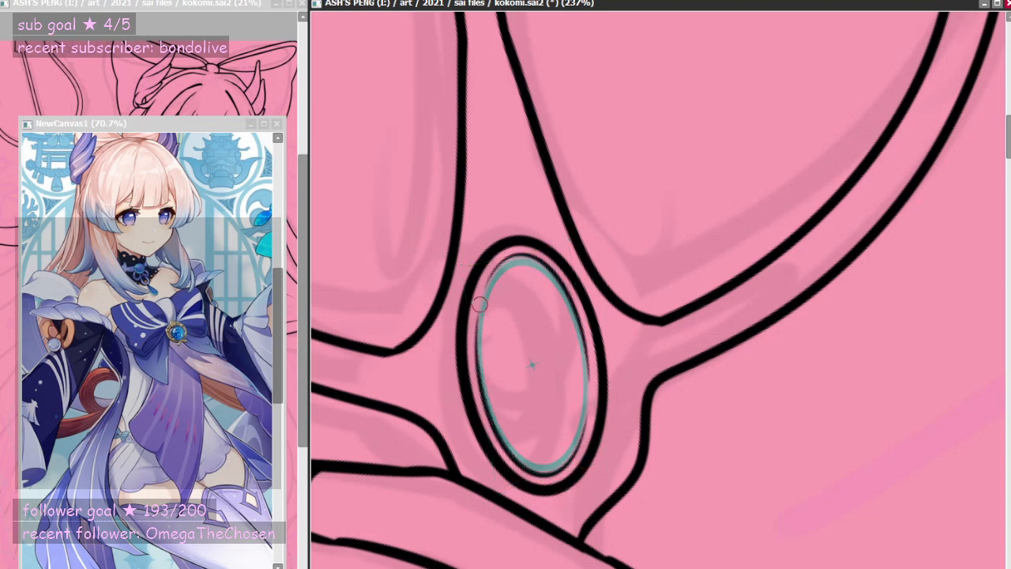
{"action": "key", "text": "ctrl+r"}
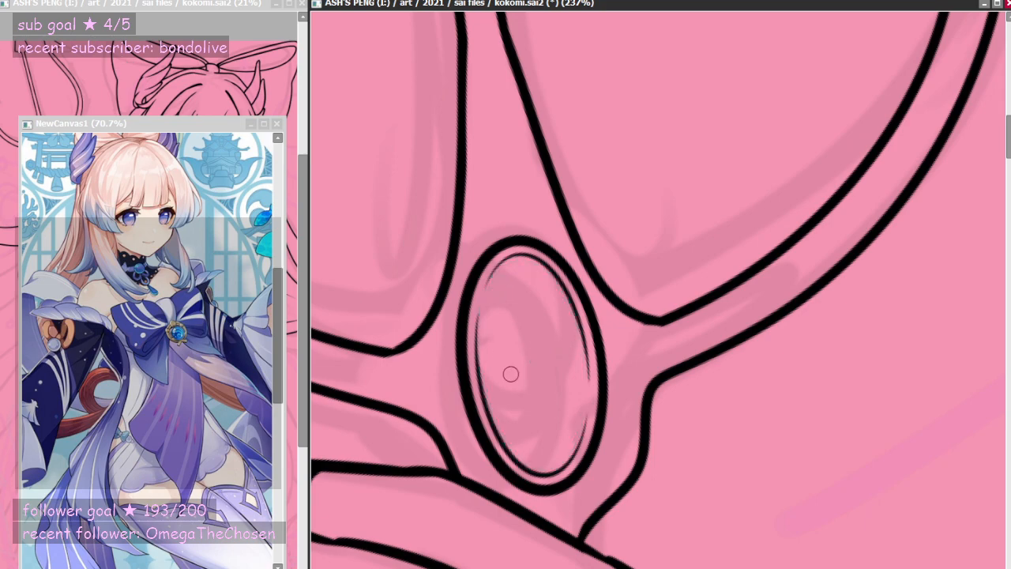
- Rotate the canvas back upright and examine the trident and its gem against the figure
{"action": "scroll", "coordinate": [509, 326], "scroll_direction": "down", "scroll_amount": 6}
{"action": "scroll", "coordinate": [563, 365], "scroll_direction": "down", "scroll_amount": 5}
{"action": "scroll", "coordinate": [553, 361], "scroll_direction": "up", "scroll_amount": 5}
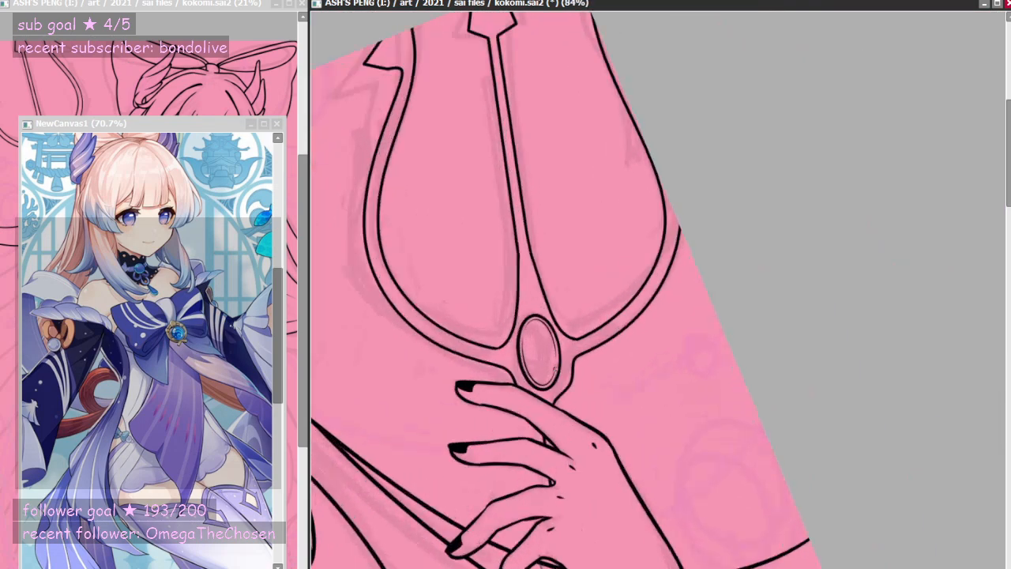
{"action": "scroll", "coordinate": [549, 360], "scroll_direction": "up", "scroll_amount": 4}
{"action": "scroll", "coordinate": [551, 361], "scroll_direction": "down", "scroll_amount": 5}
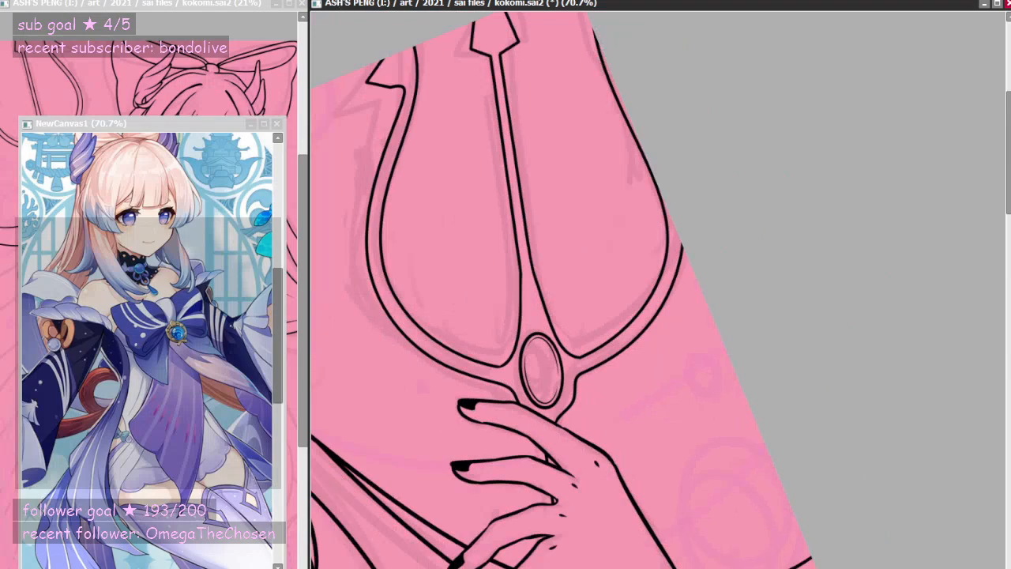
{"action": "key", "text": "End"}
{"action": "key", "text": "End"}
{"action": "key", "text": "End"}
{"action": "key", "text": "End"}
{"action": "key", "text": "End"}
{"action": "scroll", "coordinate": [606, 359], "scroll_direction": "down", "scroll_amount": 6}
{"action": "scroll", "coordinate": [554, 230], "scroll_direction": "up", "scroll_amount": 4}
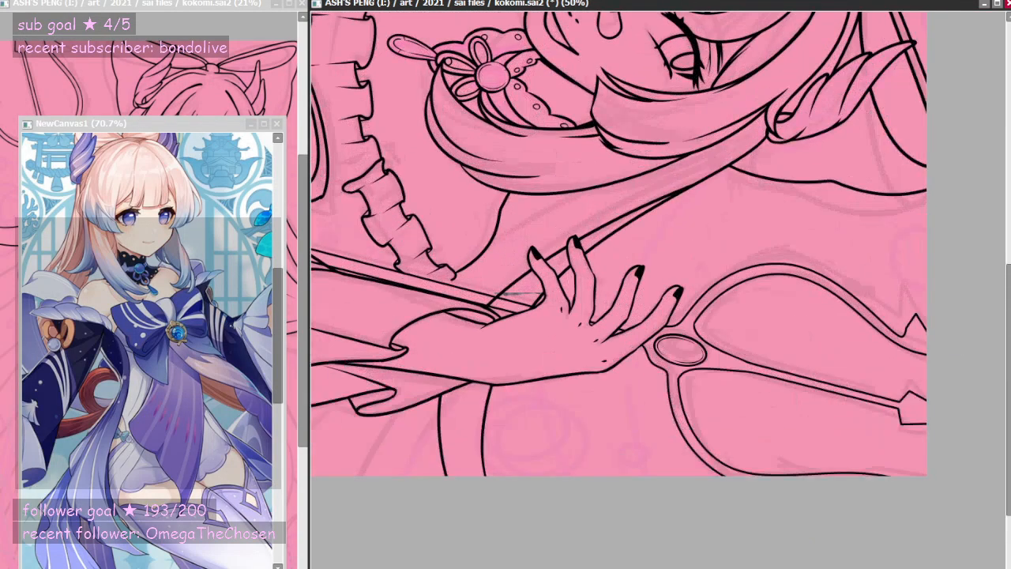
{"action": "key", "text": "Delete"}
{"action": "key", "text": "Delete"}
{"action": "key", "text": "Delete"}
{"action": "key", "text": "Delete"}
{"action": "key", "text": "Delete"}
{"action": "key", "text": "Delete"}
{"action": "key", "text": "Delete"}
{"action": "key", "text": "Delete"}
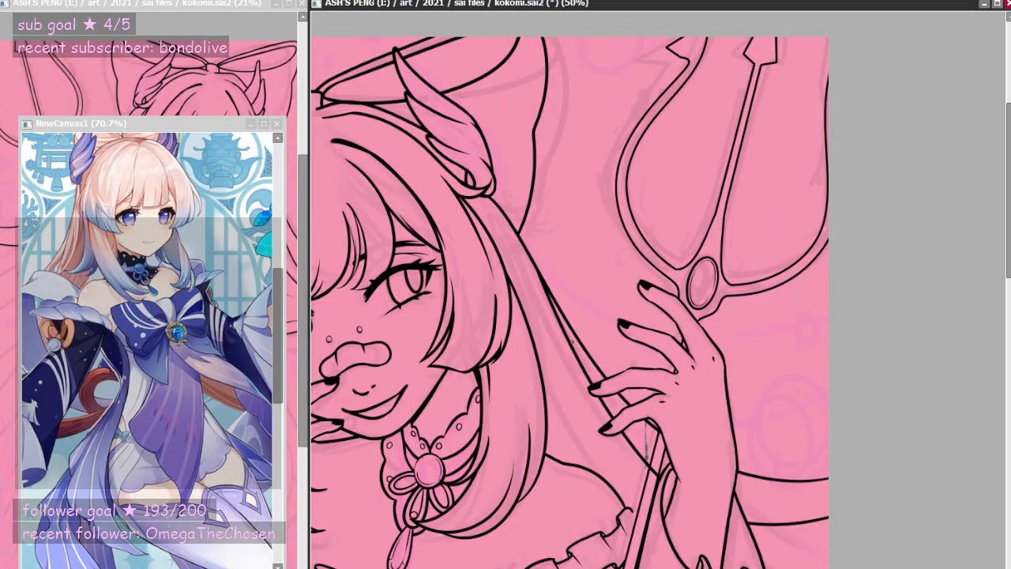
{"action": "scroll", "coordinate": [784, 321], "scroll_direction": "down", "scroll_amount": 3}
{"action": "scroll", "coordinate": [785, 321], "scroll_direction": "up", "scroll_amount": 4}
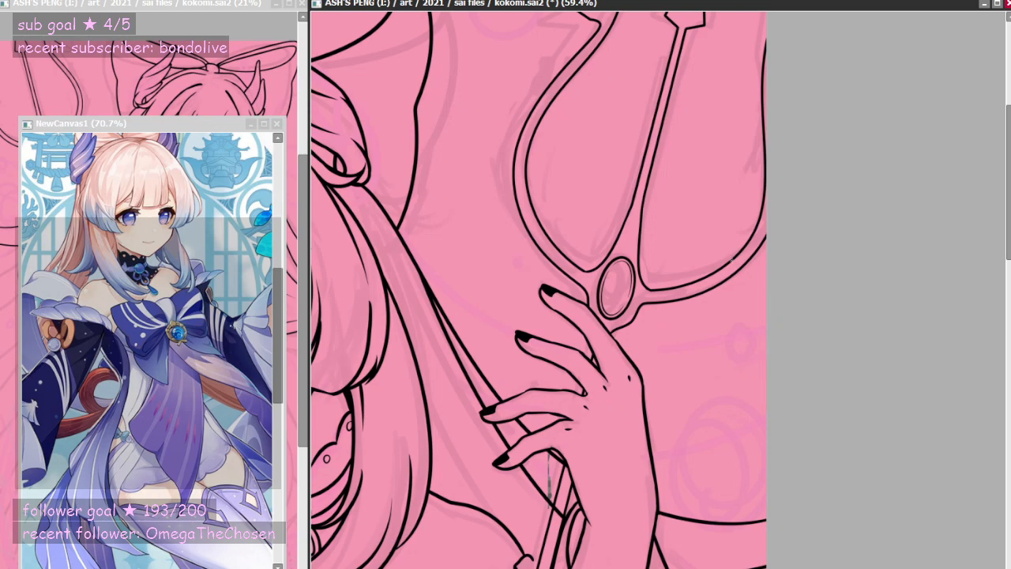
{"action": "scroll", "coordinate": [622, 352], "scroll_direction": "down", "scroll_amount": 2}
{"action": "scroll", "coordinate": [660, 202], "scroll_direction": "up", "scroll_amount": 3}
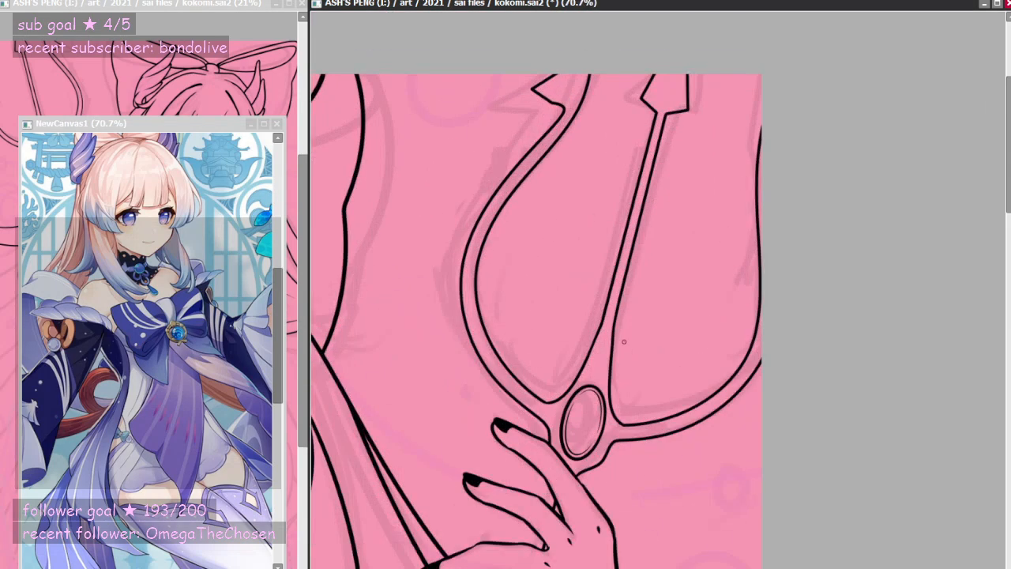
{"action": "scroll", "coordinate": [660, 404], "scroll_direction": "down", "scroll_amount": 2}
- Ink thin facet lines on the left prong's barb and from the corners and upper edge of the middle arrowhead
{"action": "scroll", "coordinate": [649, 172], "scroll_direction": "up", "scroll_amount": 5}
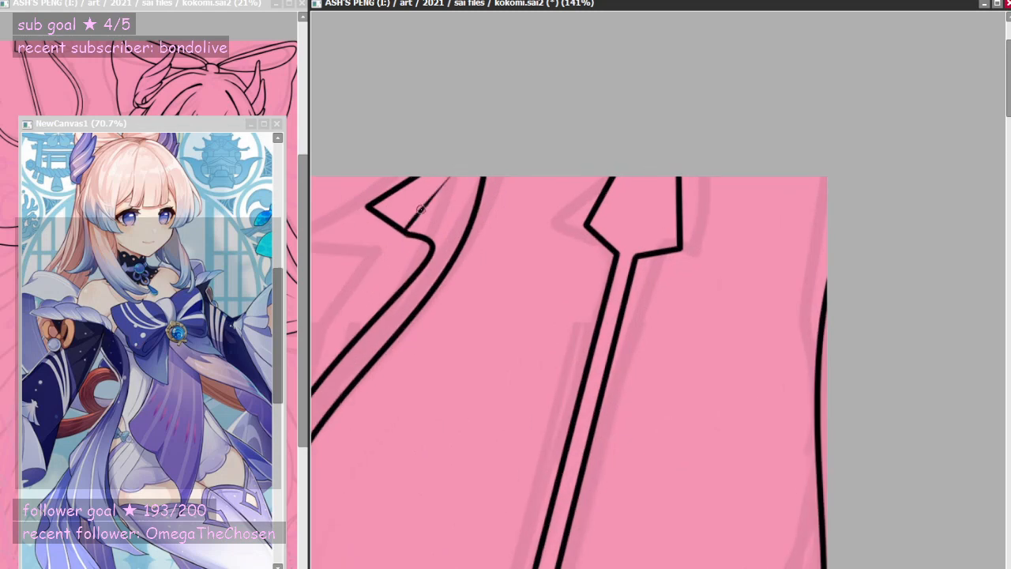
{"action": "left_click_drag", "start_coordinate": [408, 235], "coordinate": [440, 178]}
{"action": "left_click_drag", "start_coordinate": [588, 226], "coordinate": [630, 197]}
{"action": "left_click_drag", "start_coordinate": [589, 225], "coordinate": [626, 209]}
{"action": "key", "text": "ctrl+z"}
{"action": "mouse_move", "coordinate": [682, 251]}
{"action": "left_mouse_down"}
{"action": "mouse_move", "coordinate": [649, 224]}
{"action": "mouse_move", "coordinate": [651, 212]}
{"action": "left_mouse_up"}
{"action": "key", "text": "ctrl+z"}
{"action": "left_click_drag", "start_coordinate": [645, 177], "coordinate": [639, 203]}
{"action": "scroll", "coordinate": [645, 230], "scroll_direction": "down", "scroll_amount": 6}
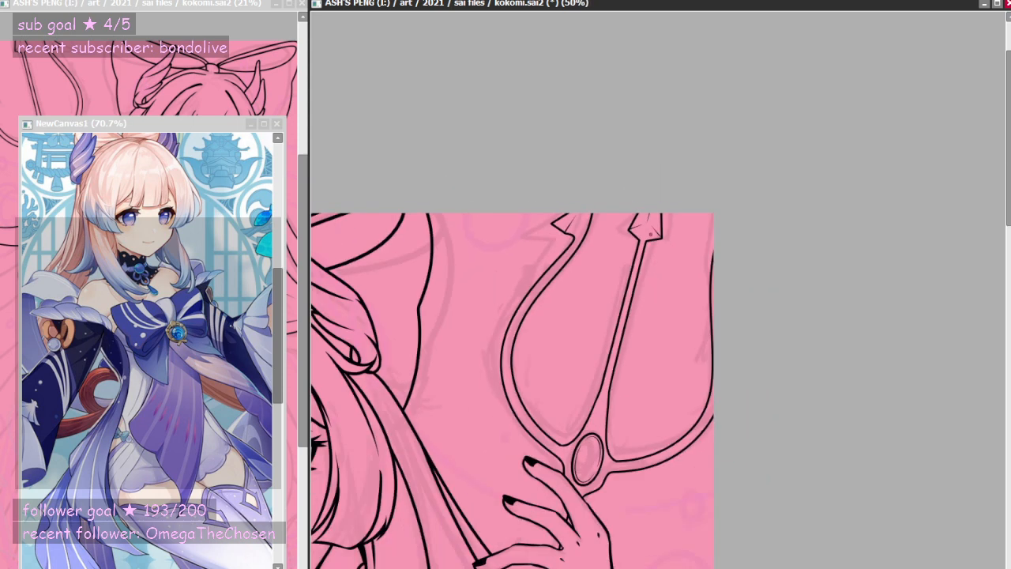
- Work out short thin lines extending the shaft's edges up into the middle arrowhead
{"action": "scroll", "coordinate": [650, 233], "scroll_direction": "up", "scroll_amount": 7}
{"action": "mouse_move", "coordinate": [610, 266]}
{"action": "left_mouse_down"}
{"action": "mouse_move", "coordinate": [622, 222]}
{"action": "mouse_move", "coordinate": [619, 235]}
{"action": "mouse_move", "coordinate": [639, 234]}
{"action": "mouse_move", "coordinate": [640, 221]}
{"action": "left_mouse_up"}
{"action": "key", "text": "ctrl+z"}
{"action": "key", "text": "ctrl+z"}
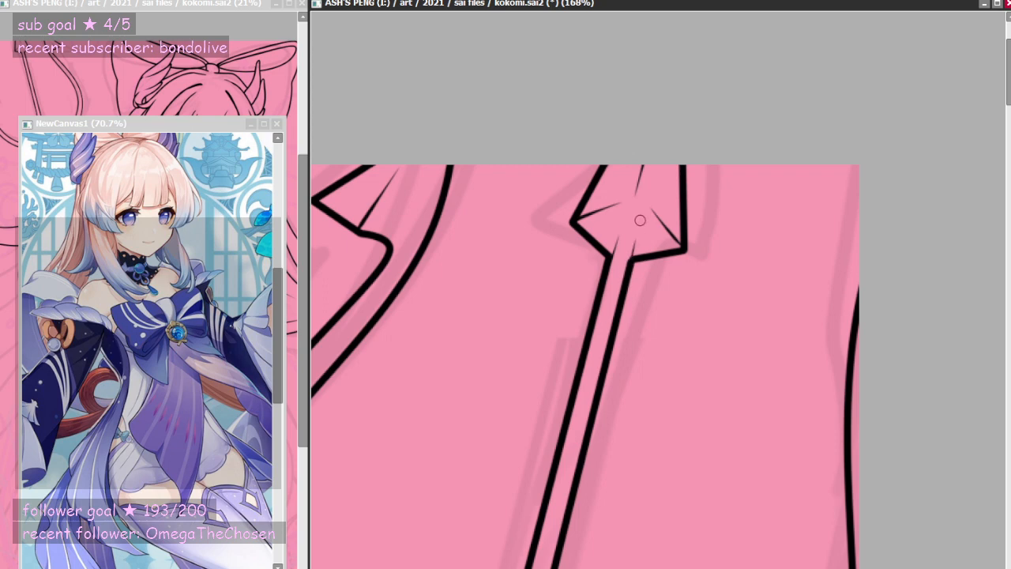
{"action": "key", "text": "ctrl+z"}
{"action": "left_click_drag", "start_coordinate": [630, 268], "coordinate": [640, 227]}
{"action": "key", "text": "ctrl+z"}
{"action": "key", "text": "ctrl+z"}
{"action": "key", "text": "ctrl+z"}
- Refine the arrowhead's center with faint small curves around the point where the facet lines converge
{"action": "mouse_move", "coordinate": [611, 262]}
{"action": "left_mouse_down"}
{"action": "mouse_move", "coordinate": [622, 226]}
{"action": "mouse_move", "coordinate": [636, 224]}
{"action": "left_mouse_up"}
{"action": "key", "text": "ctrl+z"}
{"action": "left_click_drag", "start_coordinate": [627, 277], "coordinate": [630, 202]}
{"action": "key", "text": "ctrl+z"}
{"action": "key", "text": "ctrl+z"}
{"action": "key", "text": "ctrl+z"}
{"action": "left_click_drag", "start_coordinate": [648, 178], "coordinate": [834, 181]}
{"action": "scroll", "coordinate": [750, 214], "scroll_direction": "down", "scroll_amount": 8}
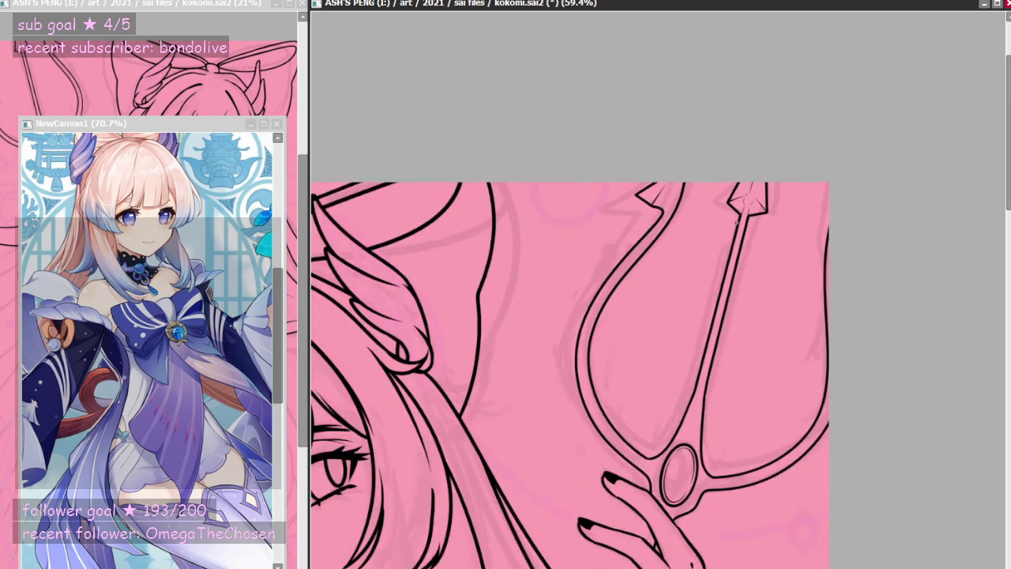
{"action": "scroll", "coordinate": [751, 213], "scroll_direction": "up", "scroll_amount": 3}
{"action": "scroll", "coordinate": [727, 170], "scroll_direction": "up", "scroll_amount": 6}
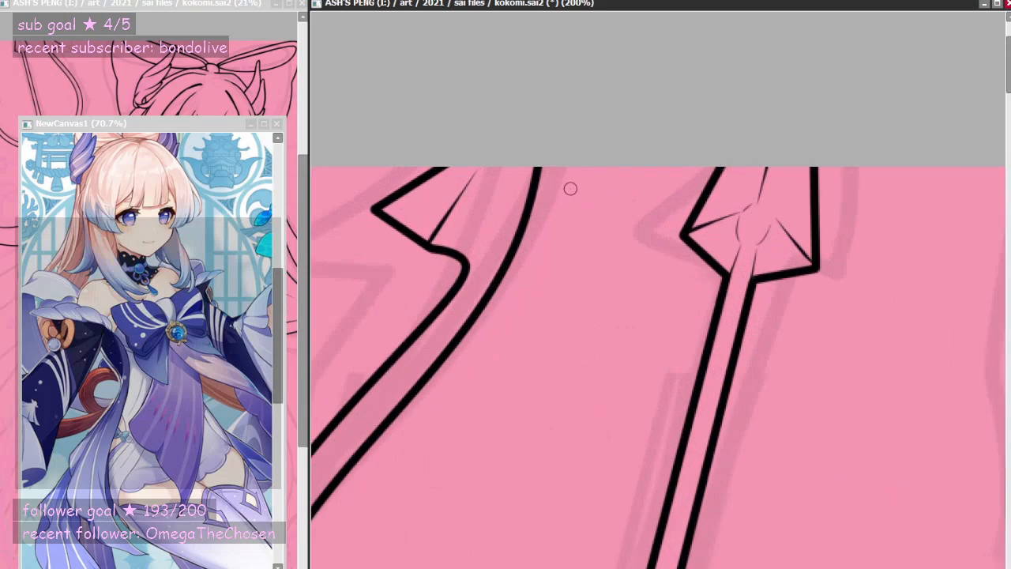
- Ink a short tapering crease where the left prong meets the trident's base beside the oval gem, redoing the first attempt
{"action": "scroll", "coordinate": [571, 188], "scroll_direction": "down", "scroll_amount": 11}
{"action": "scroll", "coordinate": [589, 320], "scroll_direction": "up", "scroll_amount": 8}
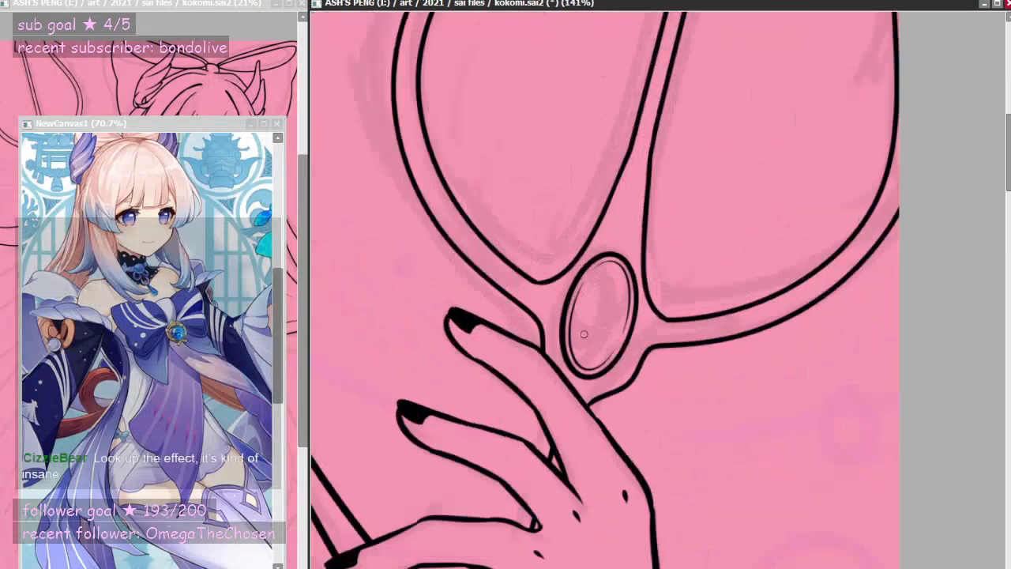
{"action": "left_click_drag", "start_coordinate": [529, 309], "coordinate": [517, 281]}
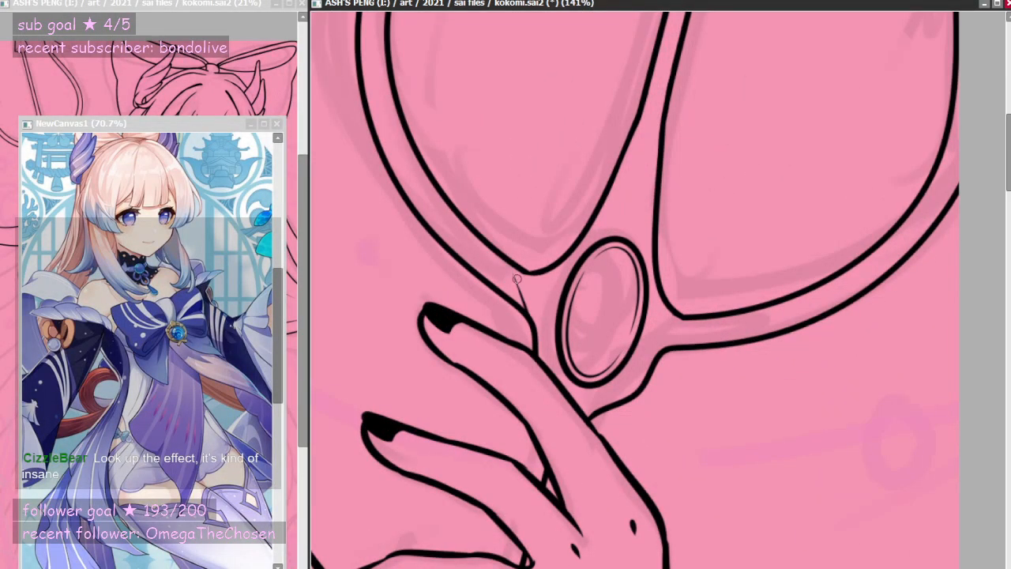
{"action": "key", "text": "ctrl+z"}
{"action": "left_click_drag", "start_coordinate": [532, 320], "coordinate": [527, 295]}
{"action": "scroll", "coordinate": [638, 339], "scroll_direction": "down", "scroll_amount": 5}
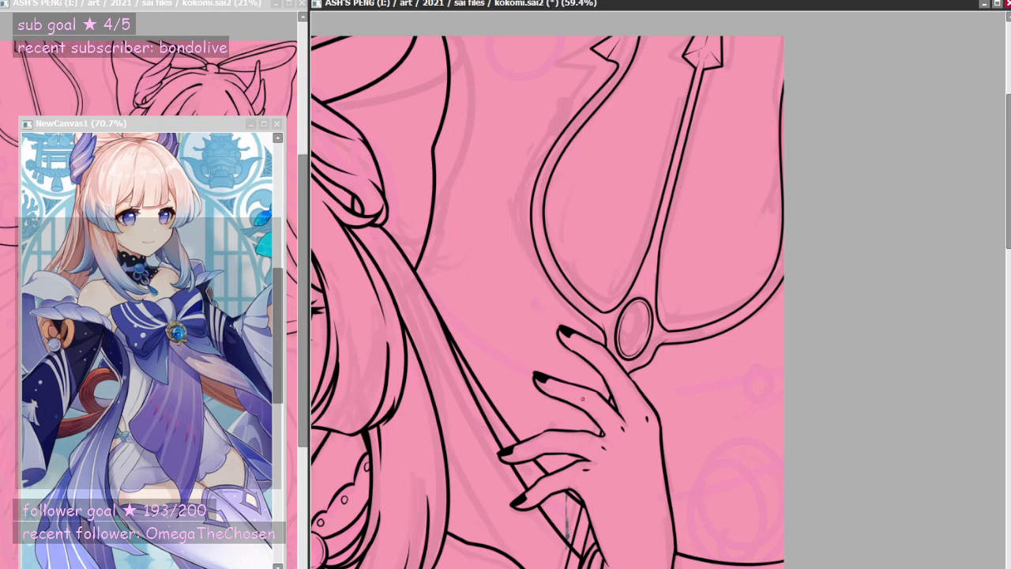
- Examine the full figure, then the sleeve, raised hand and trident shaft where their lines overlap
{"action": "scroll", "coordinate": [642, 366], "scroll_direction": "down", "scroll_amount": 4}
{"action": "key", "text": "alt+Tab"}
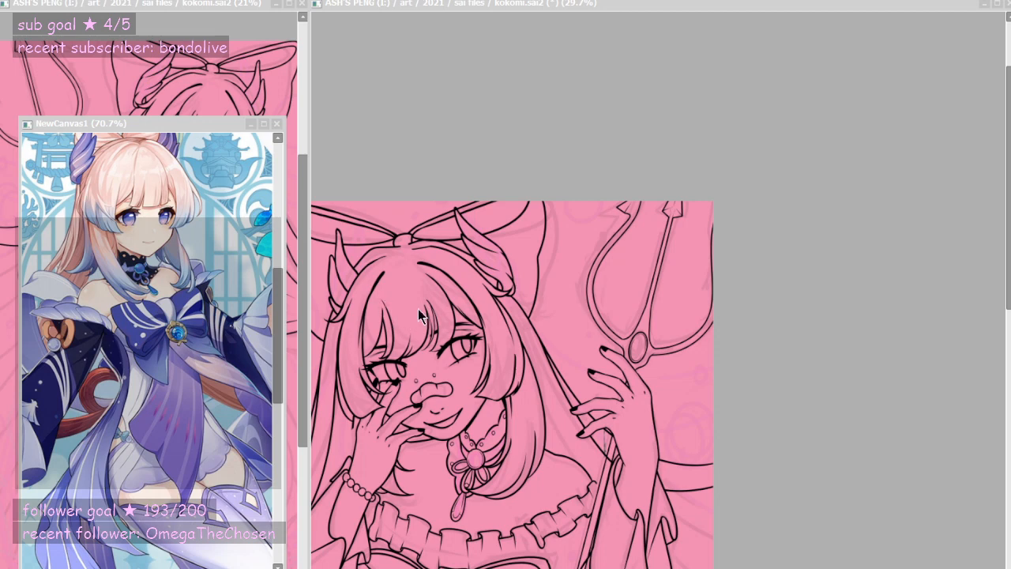
{"action": "scroll", "coordinate": [834, 170], "scroll_direction": "down", "scroll_amount": 3}
{"action": "scroll", "coordinate": [711, 271], "scroll_direction": "up", "scroll_amount": 2}
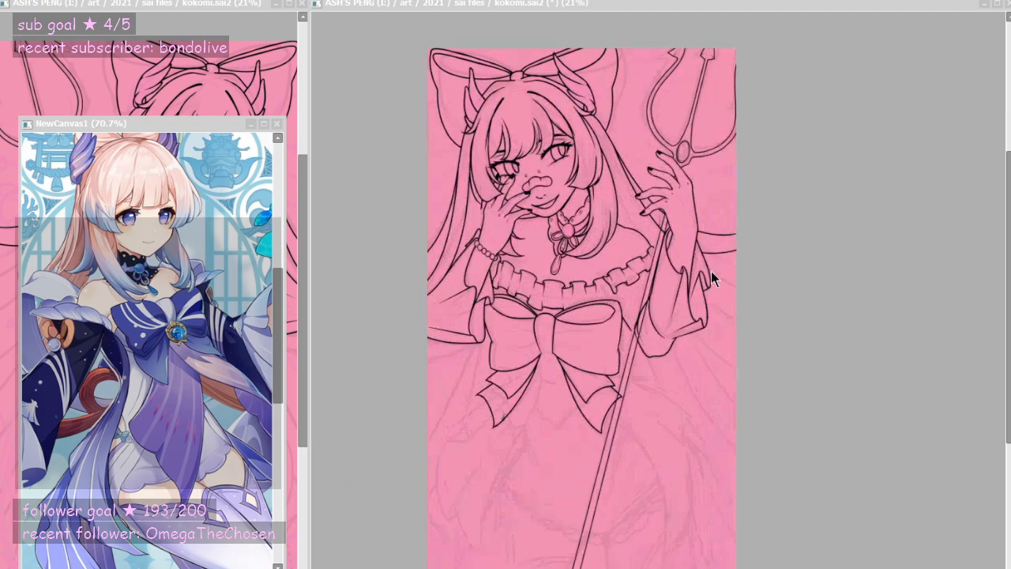
{"action": "scroll", "coordinate": [551, 204], "scroll_direction": "up", "scroll_amount": 2}
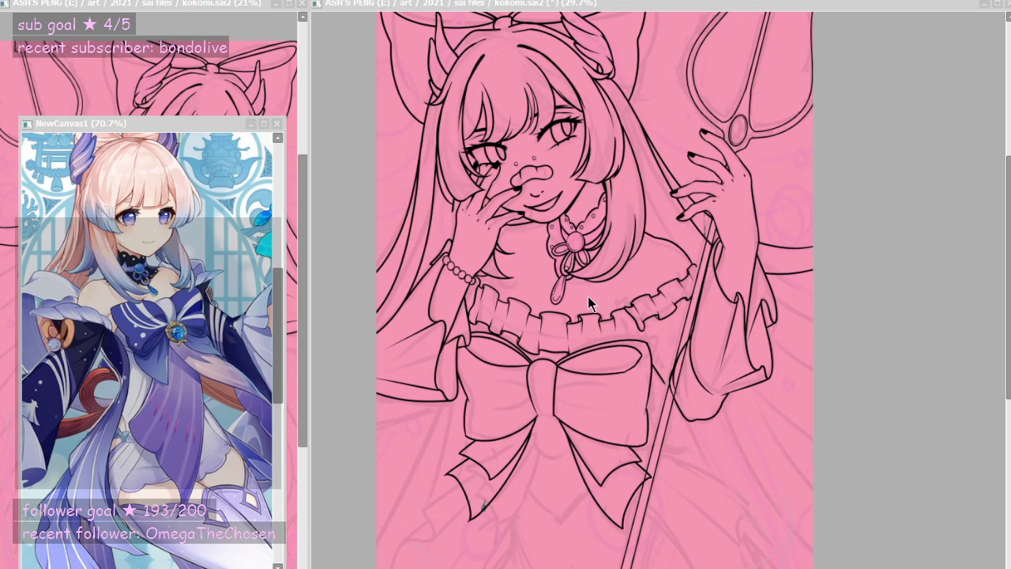
{"action": "scroll", "coordinate": [624, 280], "scroll_direction": "down", "scroll_amount": 2}
{"action": "scroll", "coordinate": [754, 202], "scroll_direction": "up", "scroll_amount": 8}
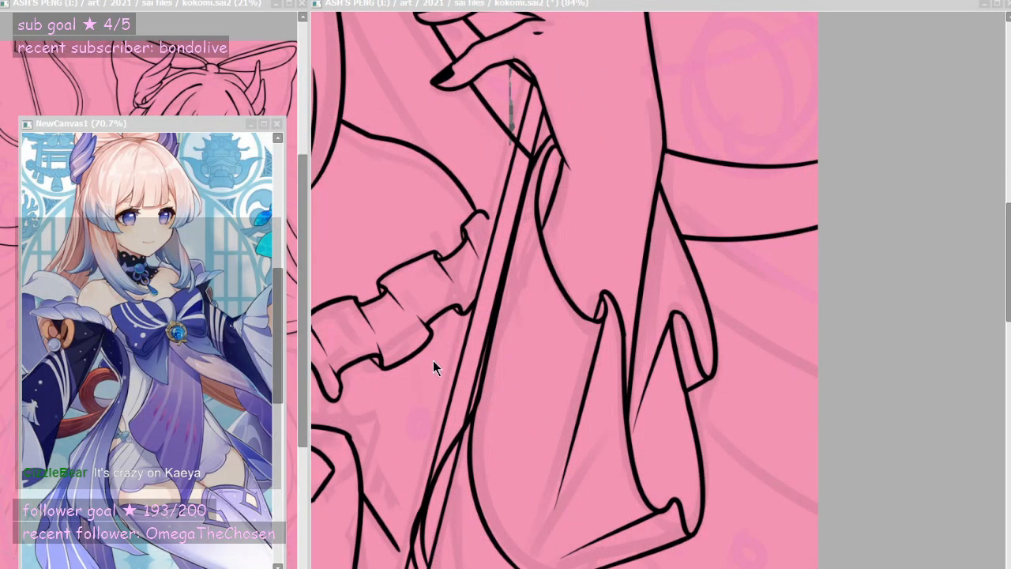
{"action": "scroll", "coordinate": [433, 360], "scroll_direction": "down", "scroll_amount": 4}
{"action": "scroll", "coordinate": [527, 239], "scroll_direction": "up", "scroll_amount": 4}
{"action": "scroll", "coordinate": [528, 238], "scroll_direction": "up", "scroll_amount": 1}
{"action": "scroll", "coordinate": [619, 227], "scroll_direction": "down", "scroll_amount": 4}
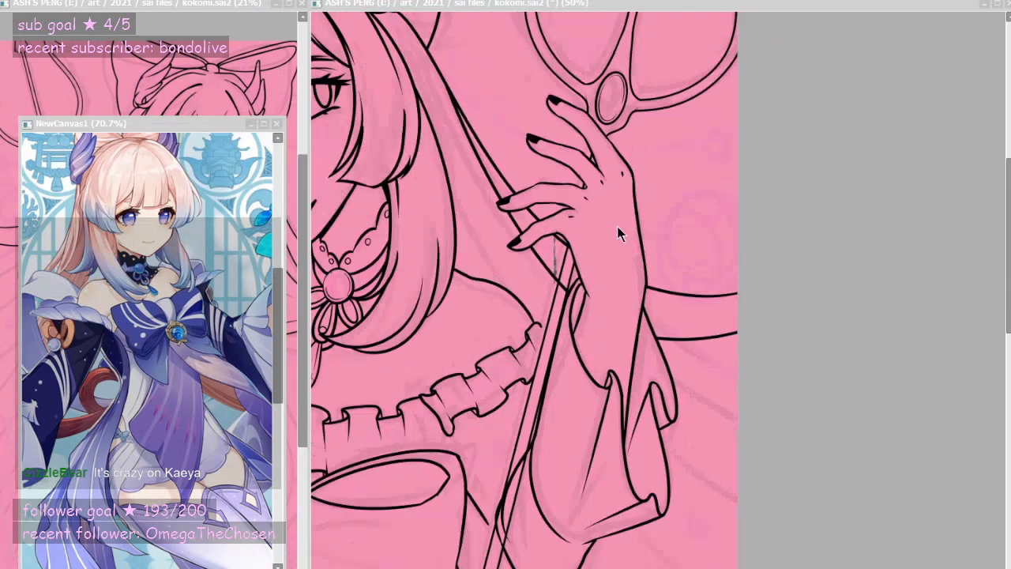
- Erase the end of the hair strand line overlapping the trident shaft just below the raised hand
{"action": "scroll", "coordinate": [629, 164], "scroll_direction": "up", "scroll_amount": 4}
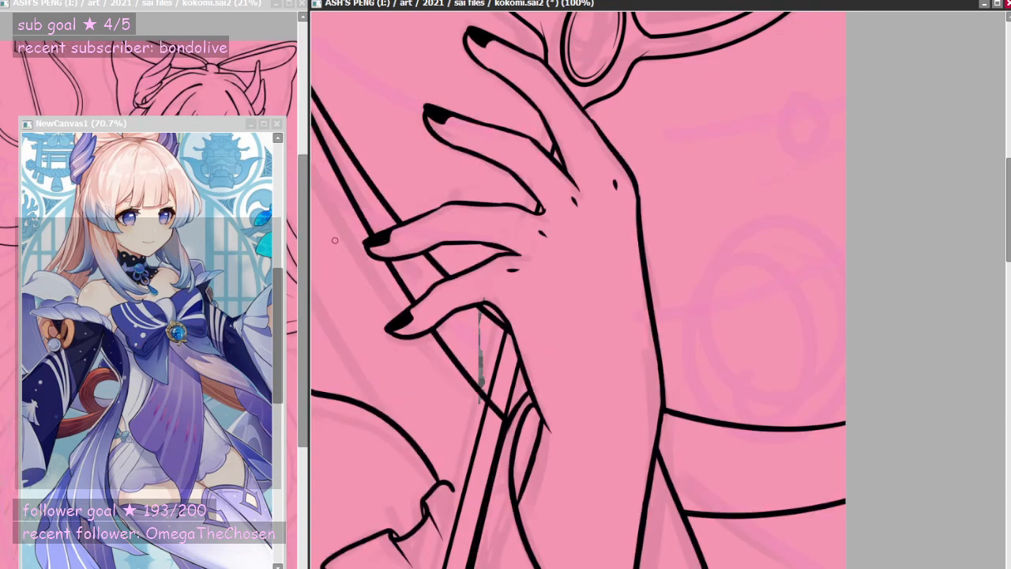
{"action": "scroll", "coordinate": [577, 210], "scroll_direction": "down", "scroll_amount": 2}
{"action": "scroll", "coordinate": [578, 265], "scroll_direction": "up", "scroll_amount": 4}
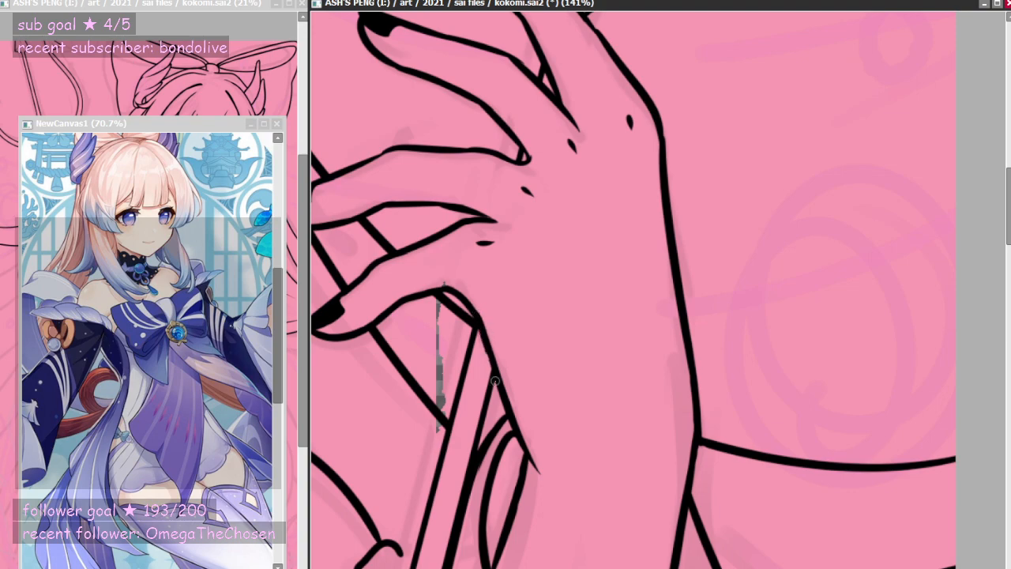
{"action": "scroll", "coordinate": [495, 264], "scroll_direction": "down", "scroll_amount": 9}
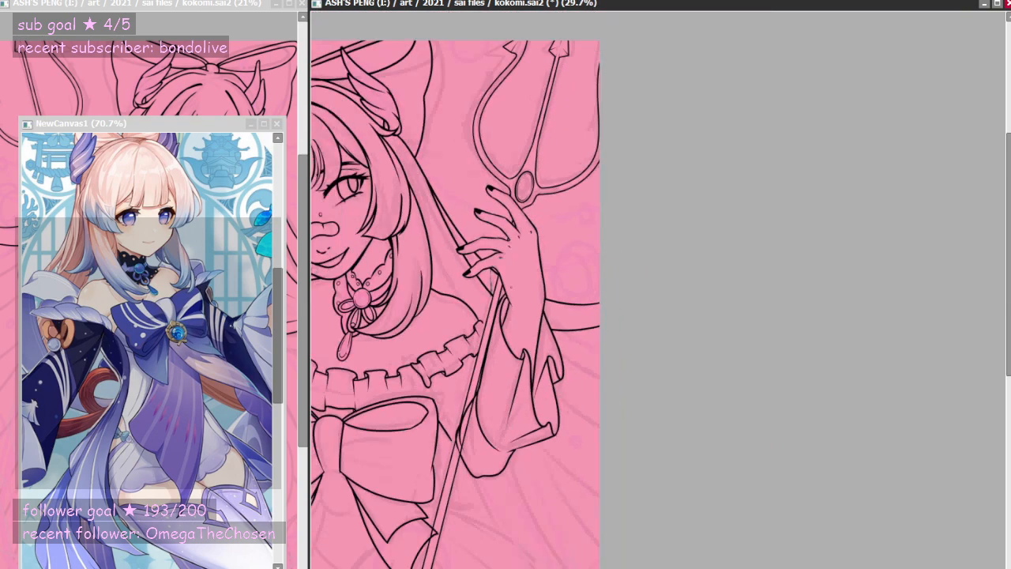
- Erase the sleeve lines that cross the trident shaft beside the large bow
{"action": "scroll", "coordinate": [458, 465], "scroll_direction": "up", "scroll_amount": 5}
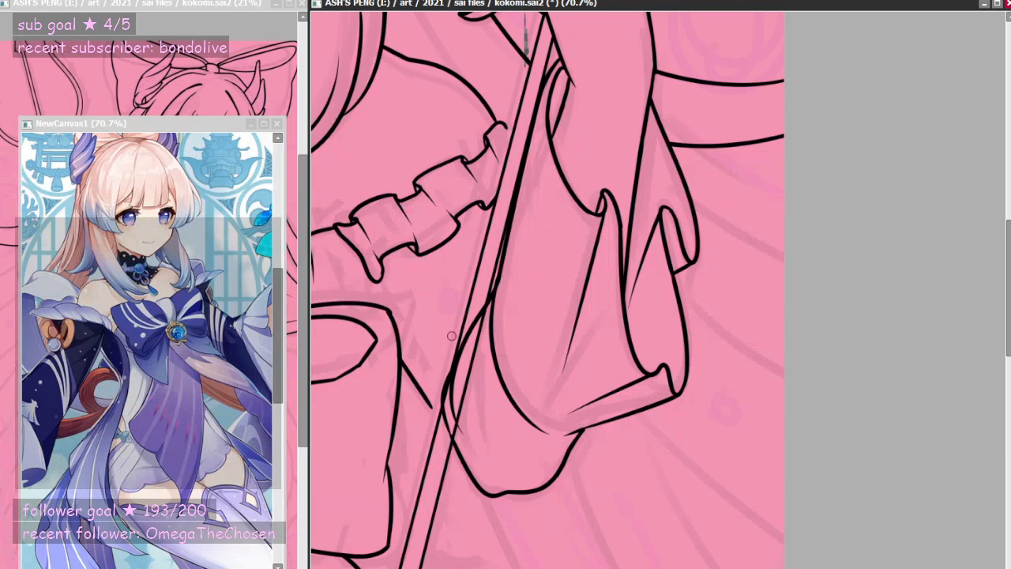
{"action": "mouse_move", "coordinate": [474, 315]}
{"action": "left_mouse_down"}
{"action": "mouse_move", "coordinate": [436, 452]}
{"action": "mouse_move", "coordinate": [465, 314]}
{"action": "mouse_move", "coordinate": [436, 453]}
{"action": "mouse_move", "coordinate": [472, 319]}
{"action": "mouse_move", "coordinate": [444, 437]}
{"action": "left_mouse_up"}
{"action": "key", "text": "ctrl+z"}
{"action": "key", "text": "ctrl+z"}
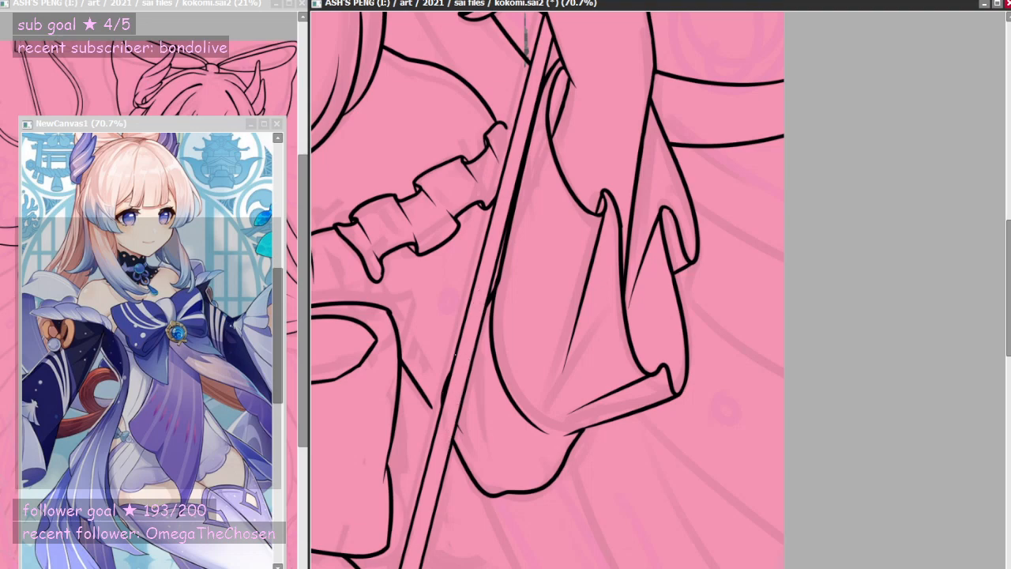
{"action": "scroll", "coordinate": [570, 358], "scroll_direction": "down", "scroll_amount": 1}
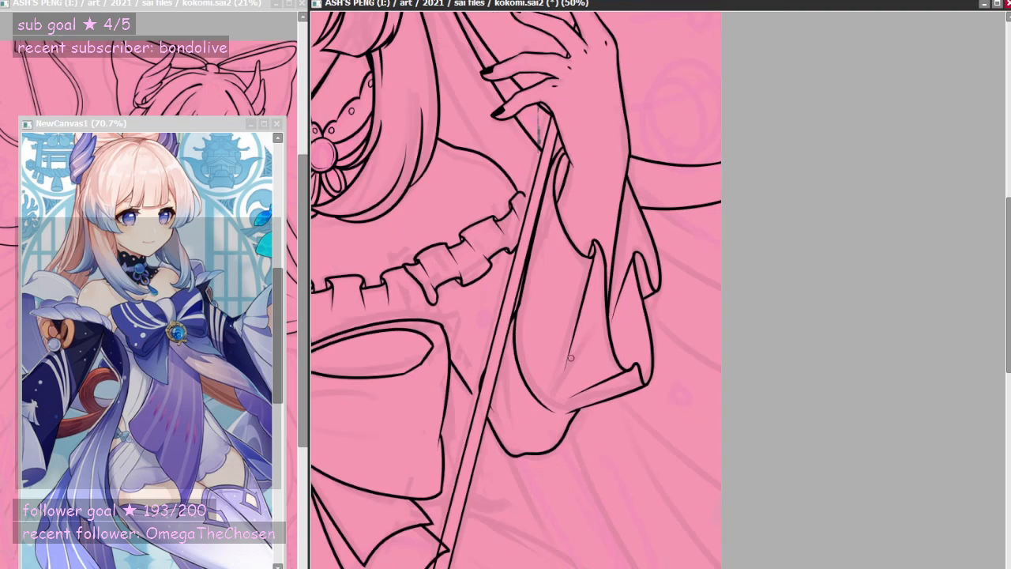
- Erase the tip of the bow's ribbon tail where it overlaps the trident shaft
{"action": "scroll", "coordinate": [570, 358], "scroll_direction": "down", "scroll_amount": 3}
{"action": "scroll", "coordinate": [580, 374], "scroll_direction": "up", "scroll_amount": 4}
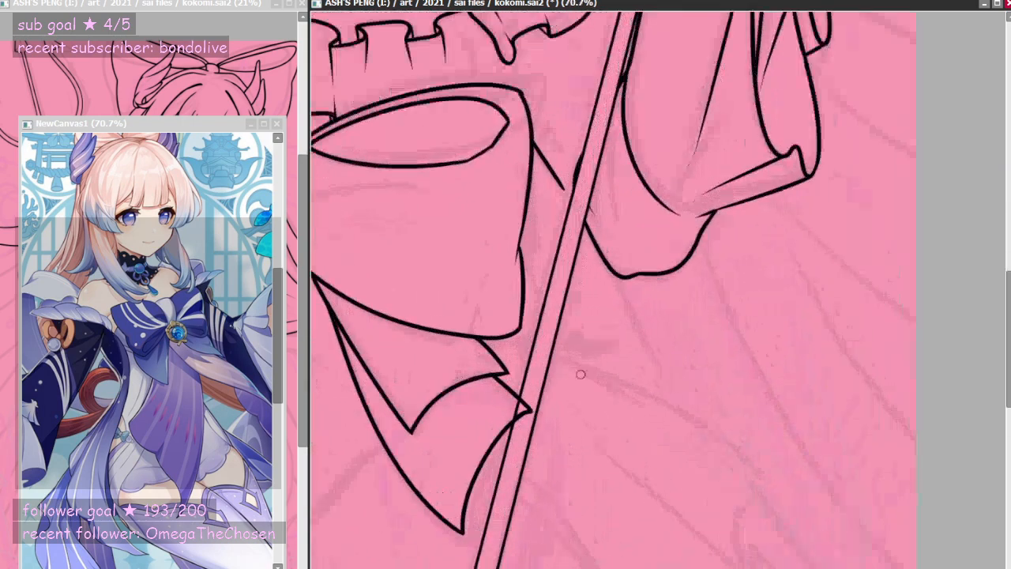
{"action": "scroll", "coordinate": [579, 371], "scroll_direction": "up", "scroll_amount": 2}
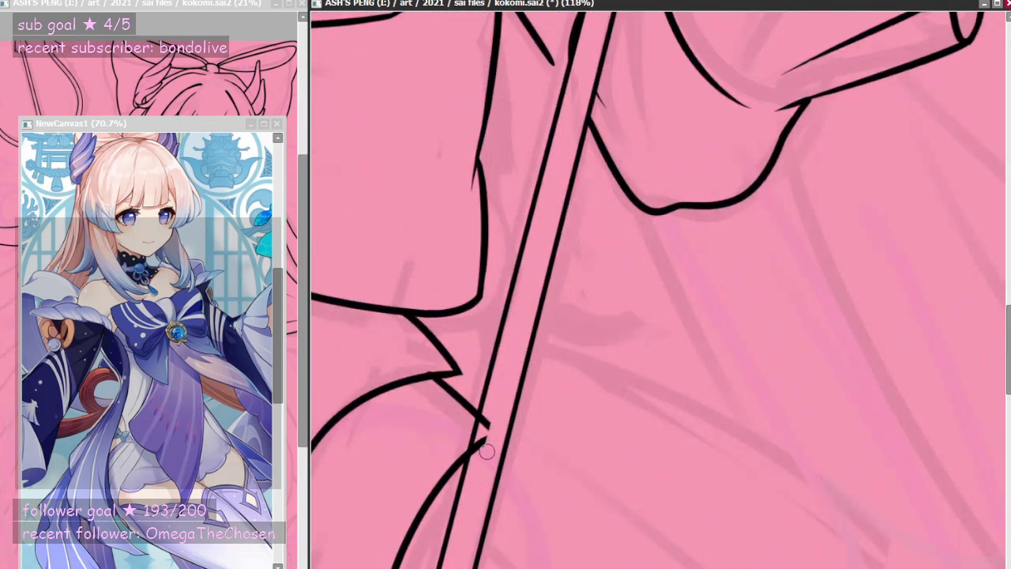
{"action": "left_click_drag", "start_coordinate": [485, 450], "coordinate": [496, 397]}
{"action": "scroll", "coordinate": [545, 438], "scroll_direction": "down", "scroll_amount": 8}
- Redraw the line from the bow's outer edge so it reaches the trident shaft, and erase the excess inside the shaft
{"action": "scroll", "coordinate": [554, 345], "scroll_direction": "up", "scroll_amount": 6}
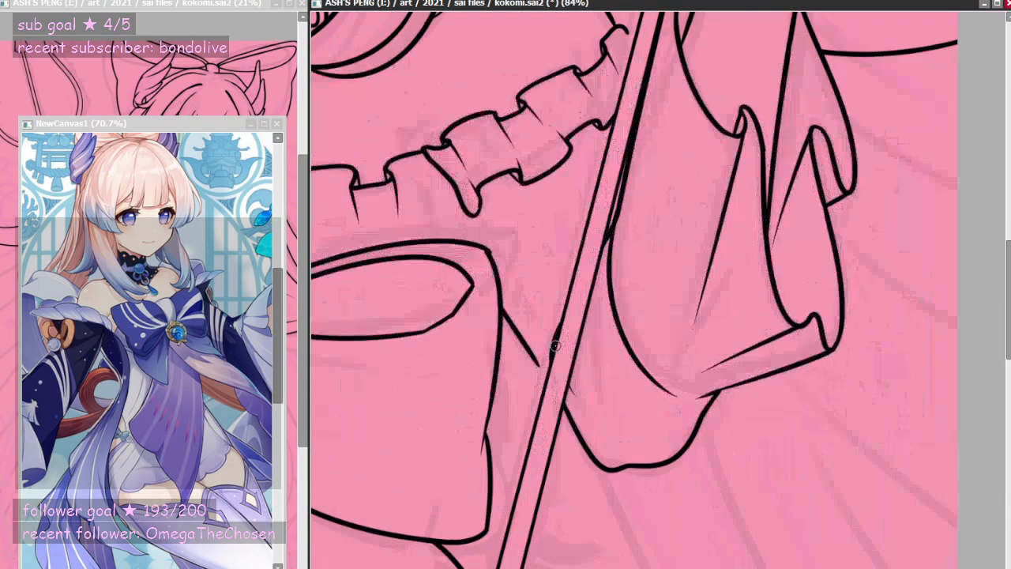
{"action": "scroll", "coordinate": [555, 345], "scroll_direction": "up", "scroll_amount": 3}
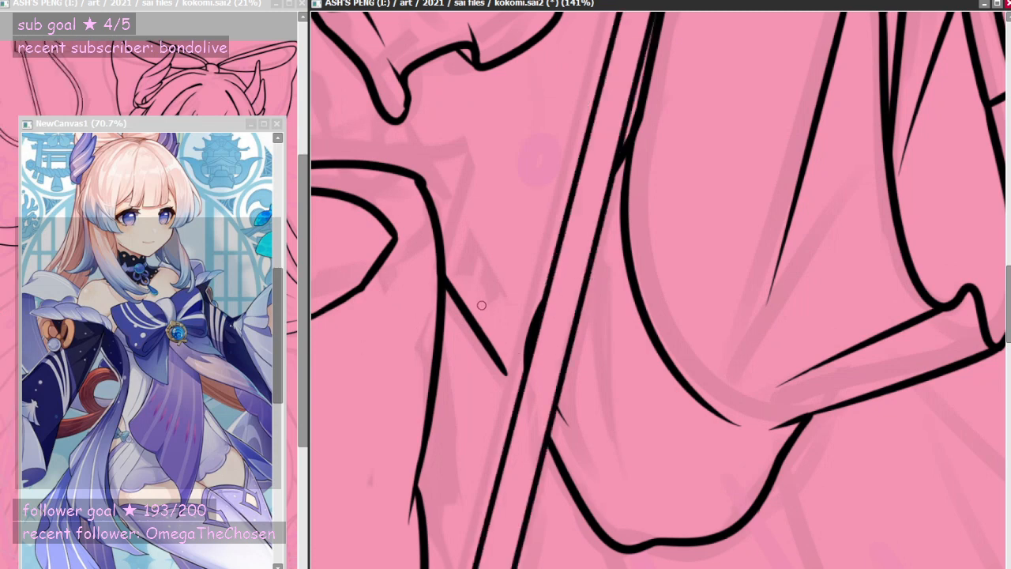
{"action": "mouse_move", "coordinate": [458, 284]}
{"action": "left_mouse_down"}
{"action": "mouse_move", "coordinate": [494, 353]}
{"action": "mouse_move", "coordinate": [503, 349]}
{"action": "mouse_move", "coordinate": [507, 373]}
{"action": "left_mouse_up"}
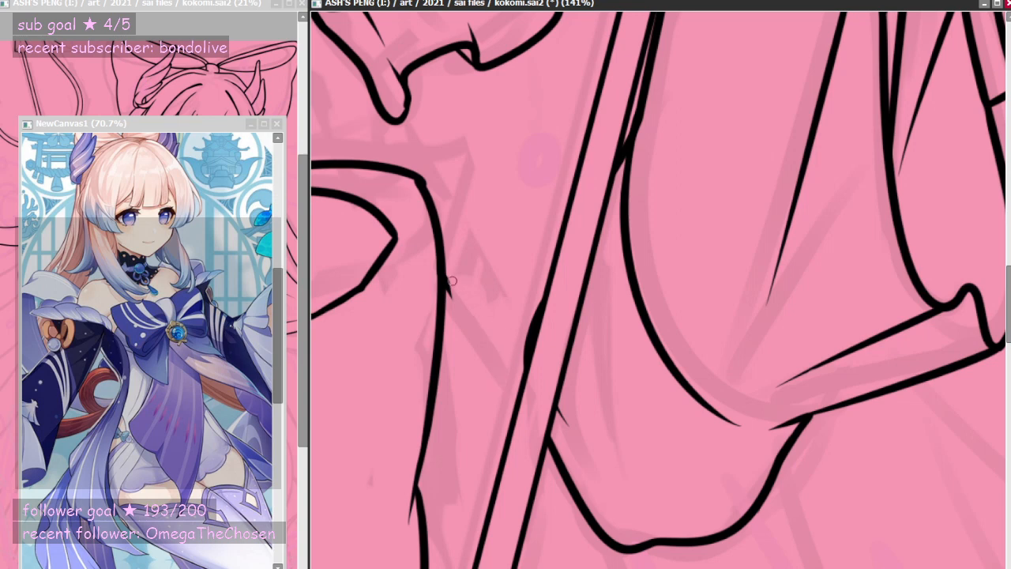
{"action": "left_click_drag", "start_coordinate": [442, 271], "coordinate": [523, 408]}
{"action": "key", "text": "ctrl+z"}
{"action": "key", "text": "e"}
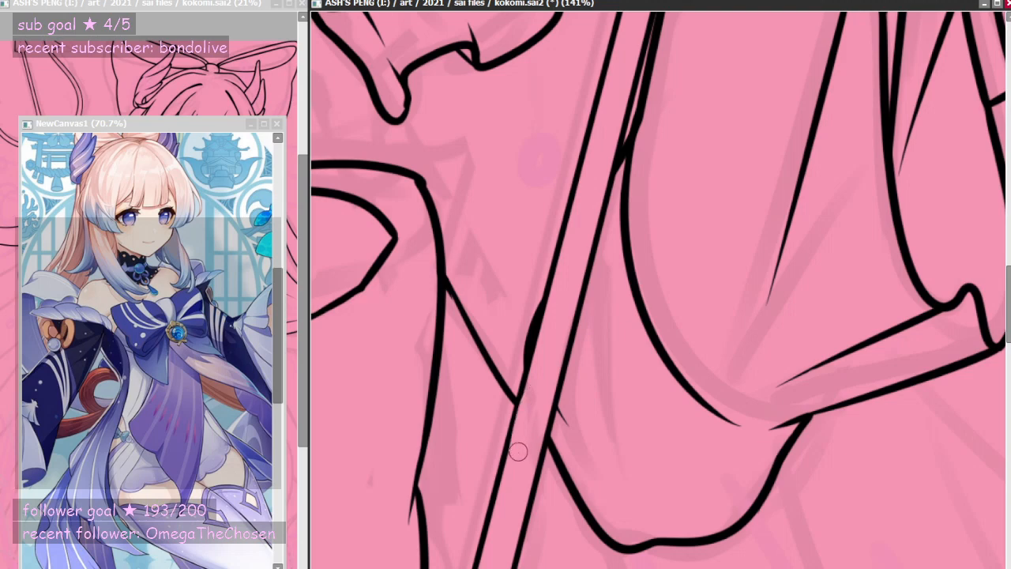
{"action": "left_click_drag", "start_coordinate": [534, 399], "coordinate": [524, 445]}
{"action": "scroll", "coordinate": [529, 429], "scroll_direction": "down", "scroll_amount": 2}
{"action": "scroll", "coordinate": [602, 418], "scroll_direction": "down", "scroll_amount": 5}
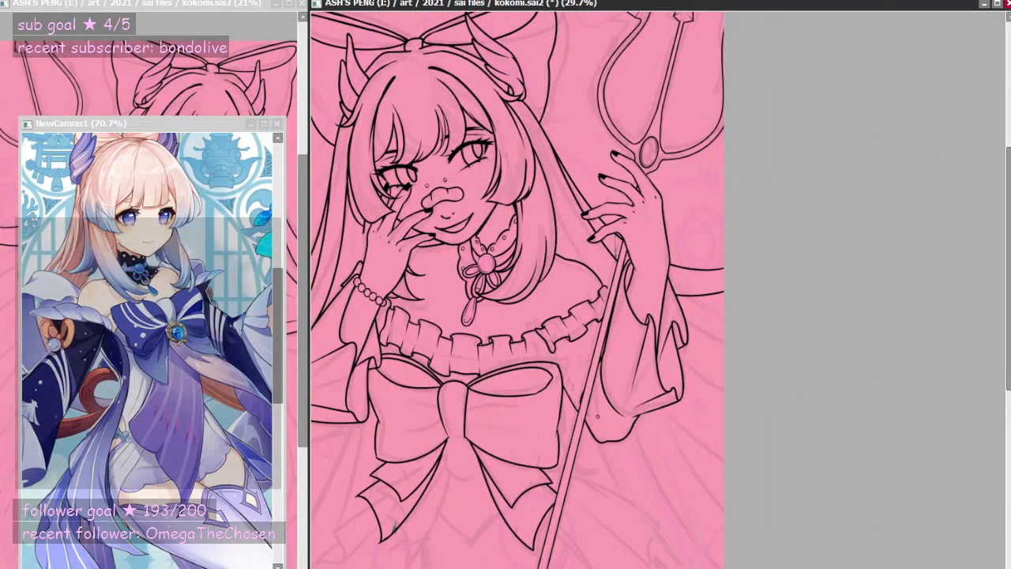
- Ink the missing side and lower edge of the collar ruffle between its drooping fold and the bow's upper loop
{"action": "scroll", "coordinate": [550, 359], "scroll_direction": "up", "scroll_amount": 2}
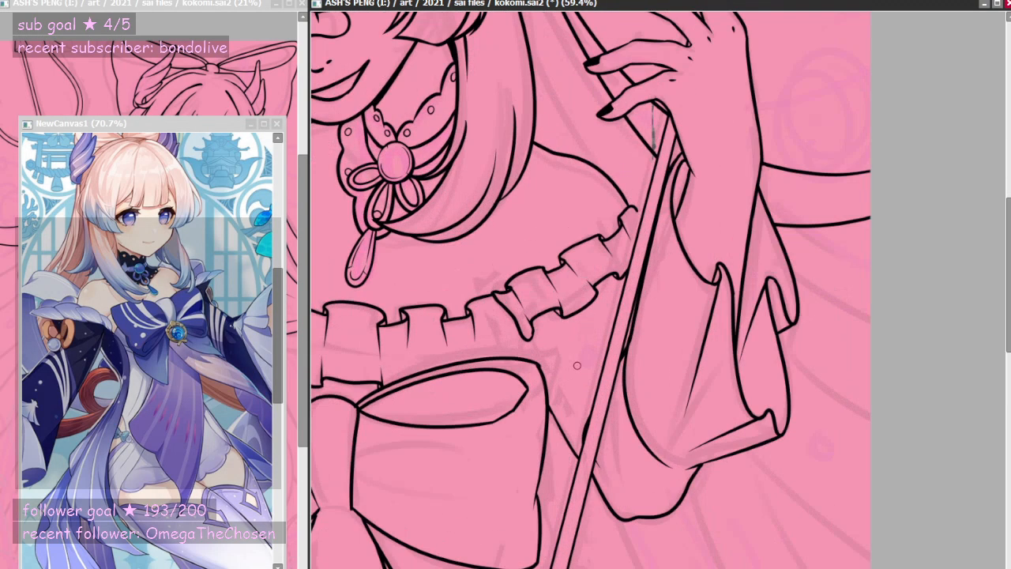
{"action": "scroll", "coordinate": [482, 342], "scroll_direction": "up", "scroll_amount": 3}
{"action": "key", "text": "n"}
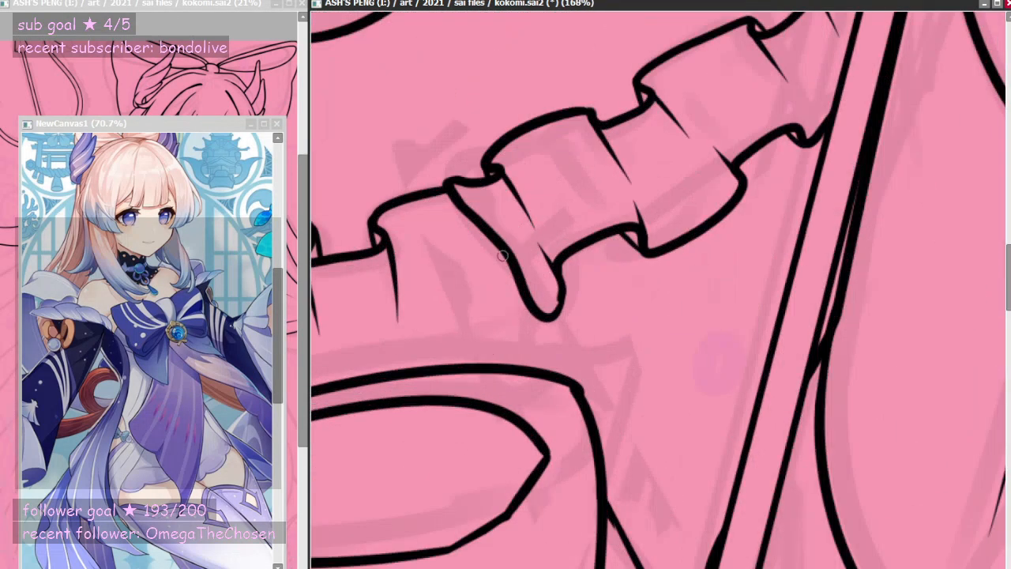
{"action": "left_click_drag", "start_coordinate": [492, 242], "coordinate": [512, 363]}
{"action": "key", "text": "ctrl+z"}
{"action": "scroll", "coordinate": [493, 243], "scroll_direction": "down", "scroll_amount": 5}
{"action": "scroll", "coordinate": [664, 279], "scroll_direction": "down", "scroll_amount": 1}
{"action": "scroll", "coordinate": [664, 279], "scroll_direction": "down", "scroll_amount": 3}
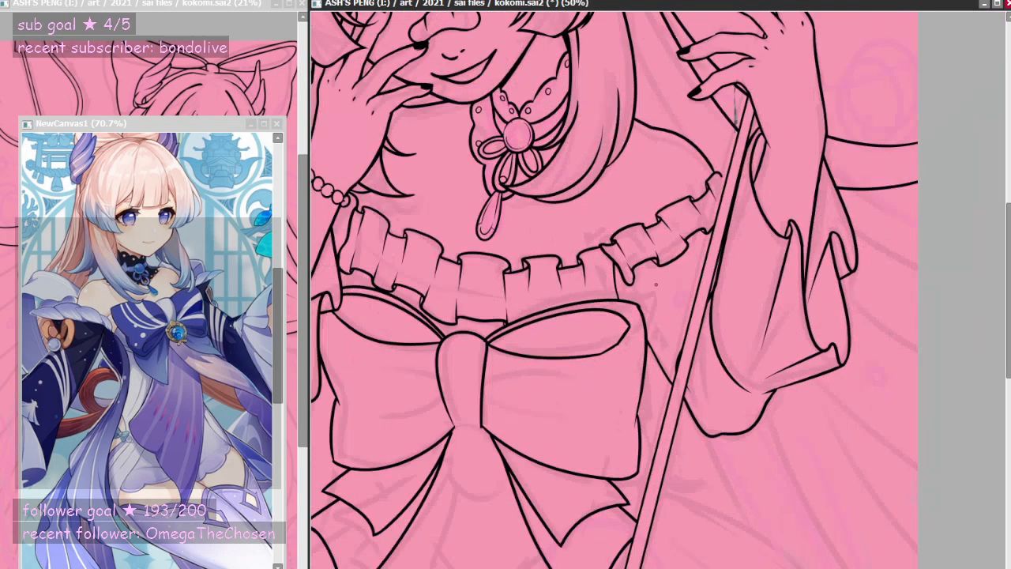
{"action": "scroll", "coordinate": [655, 272], "scroll_direction": "up", "scroll_amount": 3}
{"action": "scroll", "coordinate": [648, 268], "scroll_direction": "down", "scroll_amount": 1}
{"action": "scroll", "coordinate": [629, 304], "scroll_direction": "up", "scroll_amount": 5}
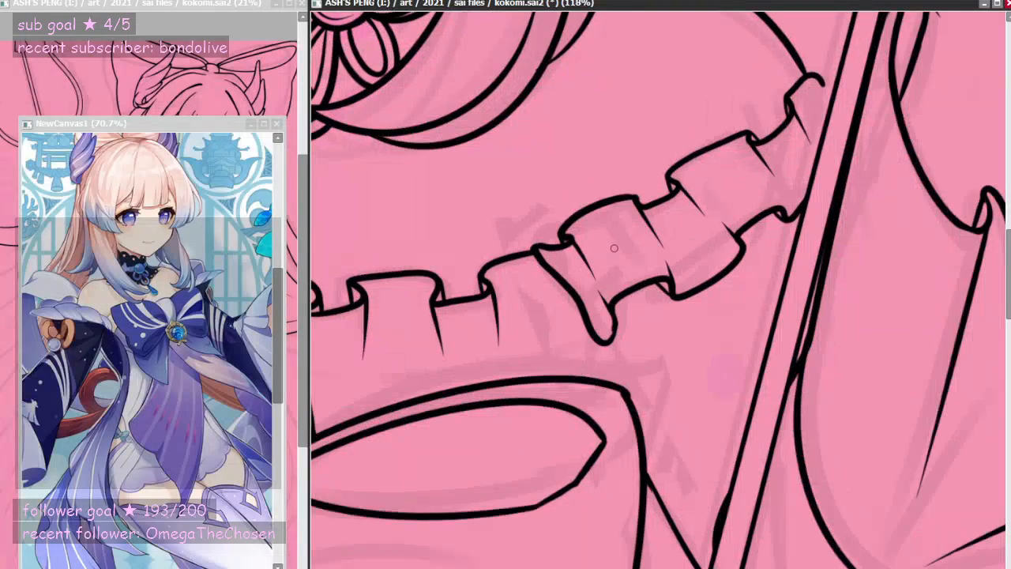
{"action": "mouse_move", "coordinate": [552, 377]}
{"action": "left_mouse_down"}
{"action": "mouse_move", "coordinate": [579, 367]}
{"action": "mouse_move", "coordinate": [592, 384]}
{"action": "mouse_move", "coordinate": [595, 376]}
{"action": "mouse_move", "coordinate": [560, 372]}
{"action": "mouse_move", "coordinate": [588, 384]}
{"action": "mouse_move", "coordinate": [587, 366]}
{"action": "mouse_move", "coordinate": [598, 384]}
{"action": "mouse_move", "coordinate": [592, 327]}
{"action": "mouse_move", "coordinate": [599, 384]}
{"action": "left_mouse_up"}
{"action": "key", "text": "ctrl+z"}
{"action": "key", "text": "ctrl+z"}
{"action": "key", "text": "ctrl+z"}
{"action": "key", "text": "ctrl+z"}
{"action": "key", "text": "ctrl+z"}
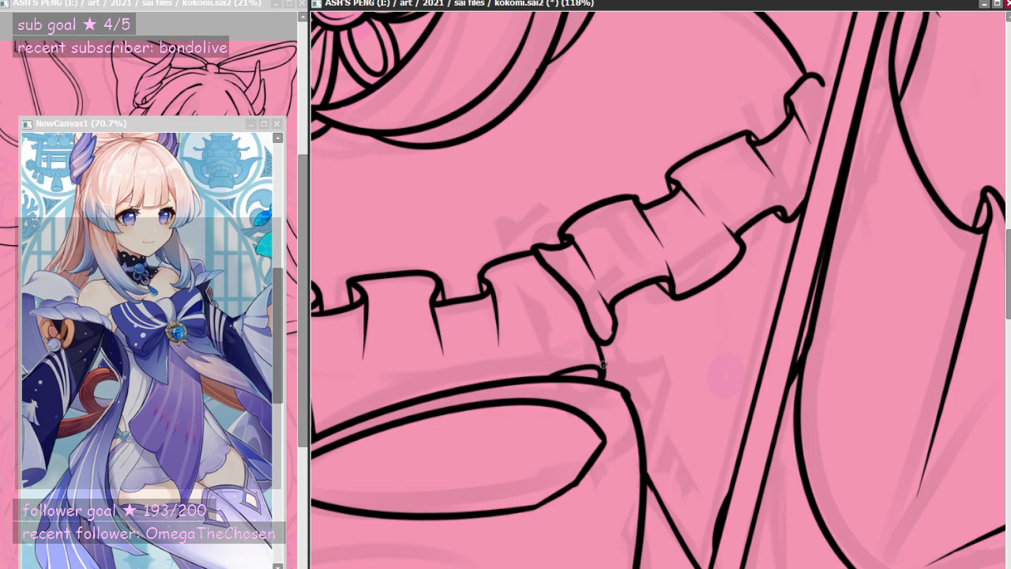
{"action": "scroll", "coordinate": [630, 344], "scroll_direction": "down", "scroll_amount": 7}
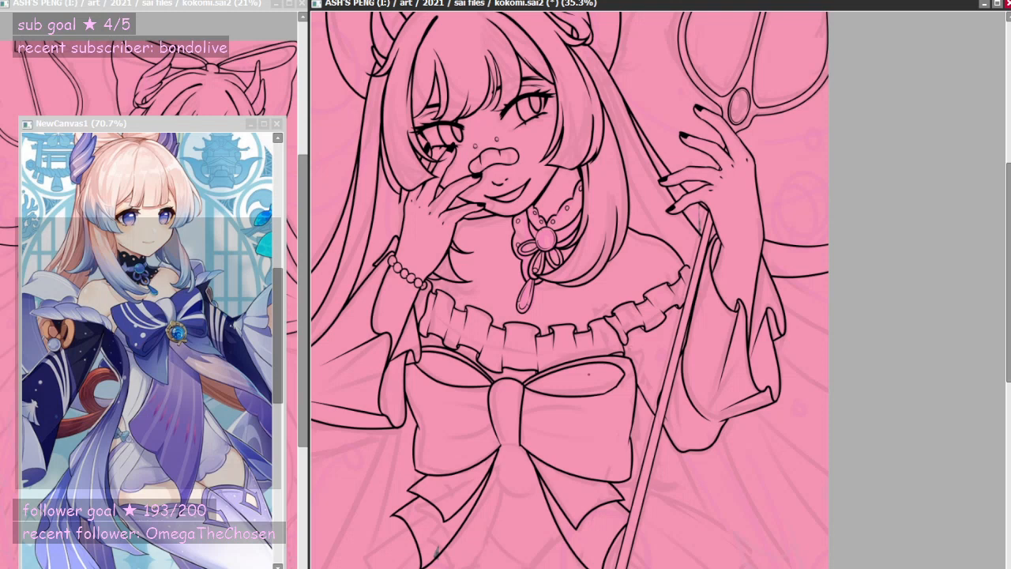
- Examine the ruffle, the bow and the whole figure with the trident for remaining gaps or overlaps in the line art
{"action": "scroll", "coordinate": [588, 374], "scroll_direction": "down", "scroll_amount": 3}
{"action": "scroll", "coordinate": [526, 469], "scroll_direction": "up", "scroll_amount": 4}
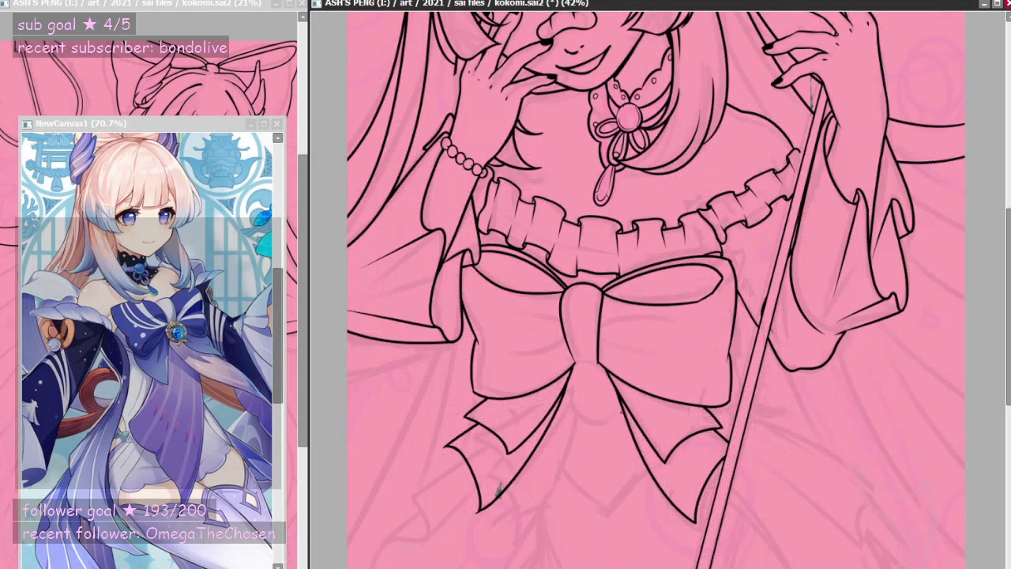
{"action": "scroll", "coordinate": [560, 289], "scroll_direction": "up", "scroll_amount": 4}
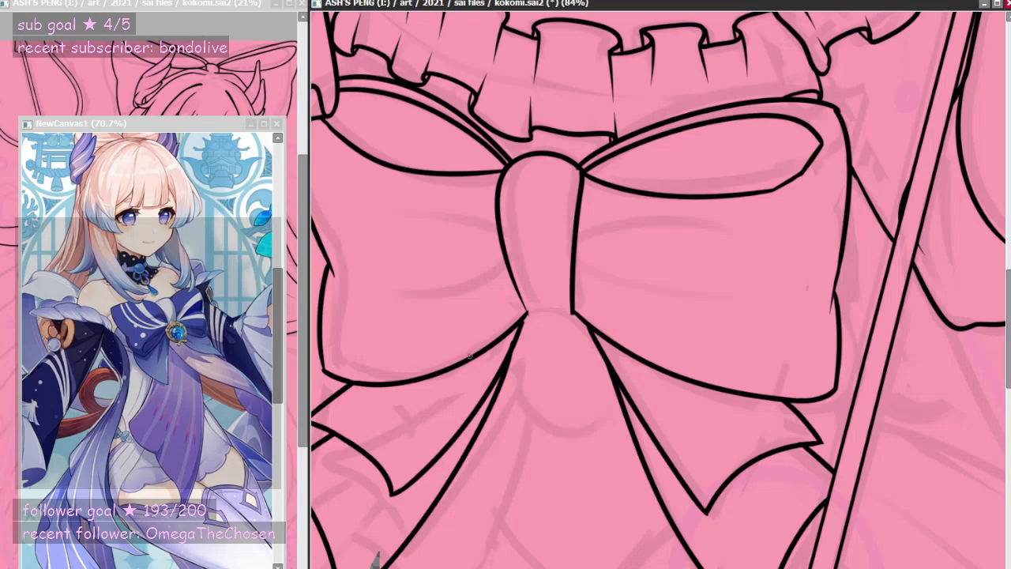
{"action": "scroll", "coordinate": [471, 357], "scroll_direction": "down", "scroll_amount": 5}
{"action": "scroll", "coordinate": [518, 437], "scroll_direction": "up", "scroll_amount": 2}
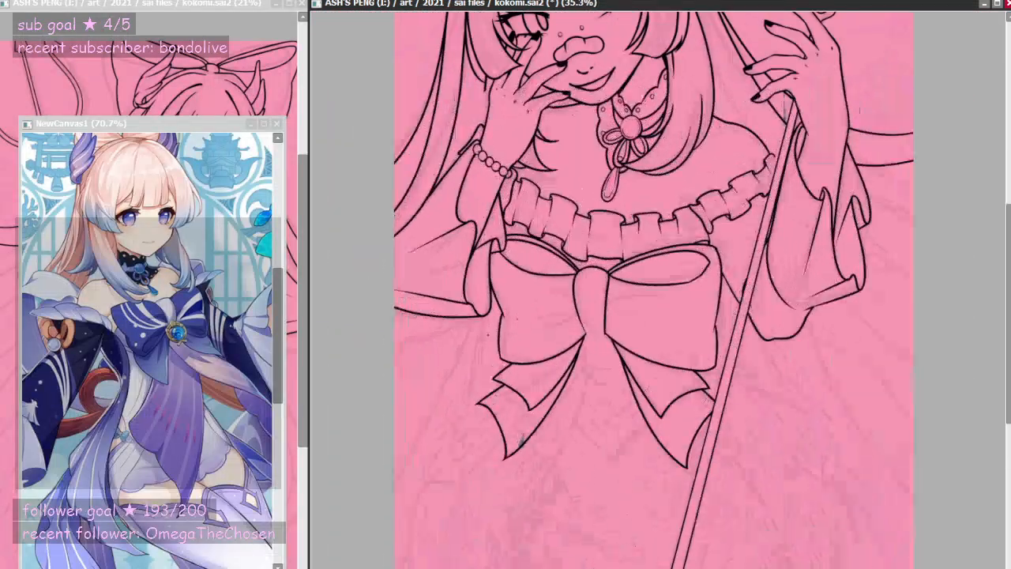
{"action": "scroll", "coordinate": [553, 316], "scroll_direction": "down", "scroll_amount": 3}
{"action": "scroll", "coordinate": [553, 316], "scroll_direction": "up", "scroll_amount": 4}
{"action": "scroll", "coordinate": [553, 316], "scroll_direction": "down", "scroll_amount": 3}
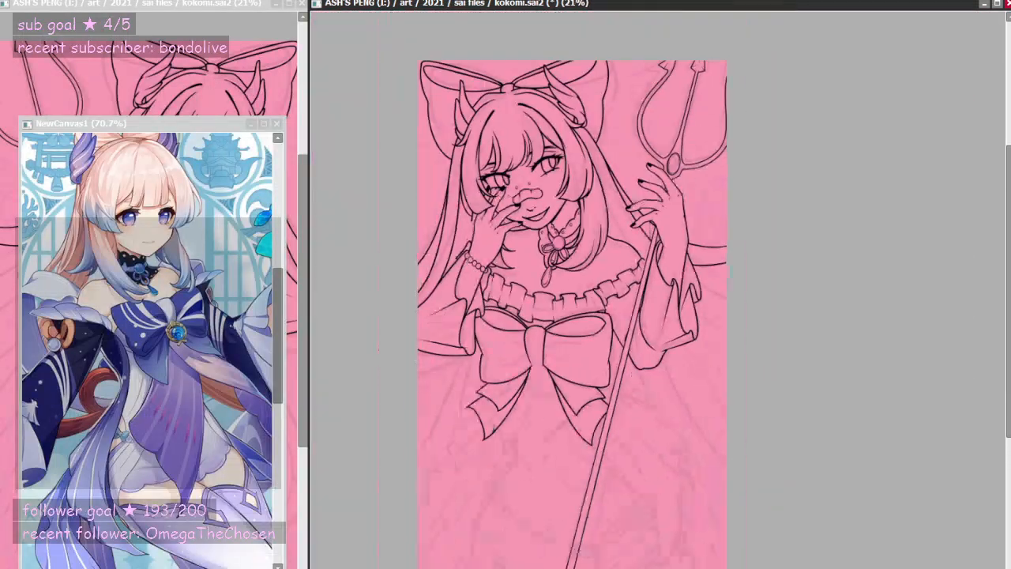
{"action": "scroll", "coordinate": [552, 315], "scroll_direction": "up", "scroll_amount": 2}
{"action": "scroll", "coordinate": [553, 316], "scroll_direction": "down", "scroll_amount": 1}
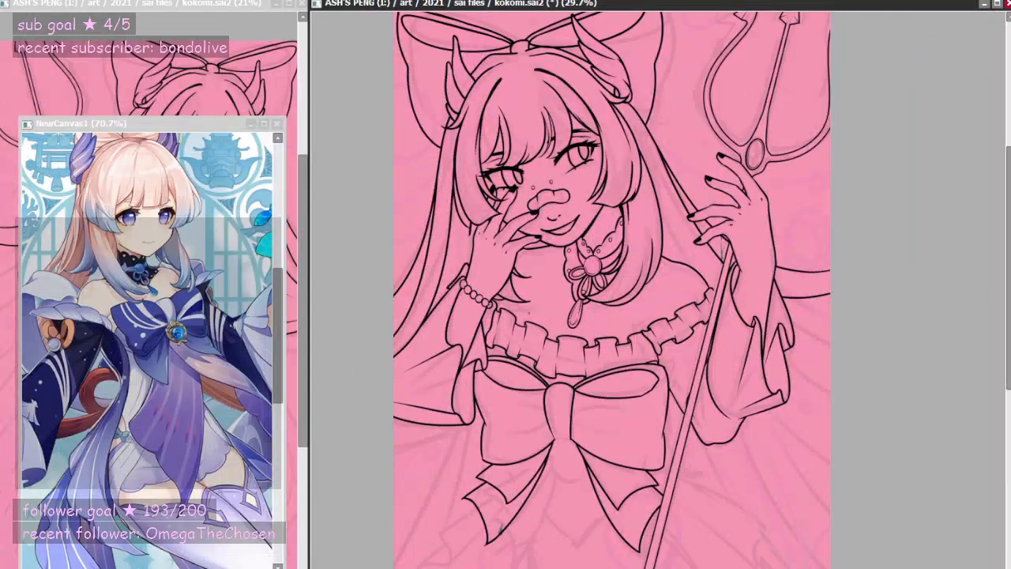
{"action": "scroll", "coordinate": [553, 316], "scroll_direction": "down", "scroll_amount": 3}
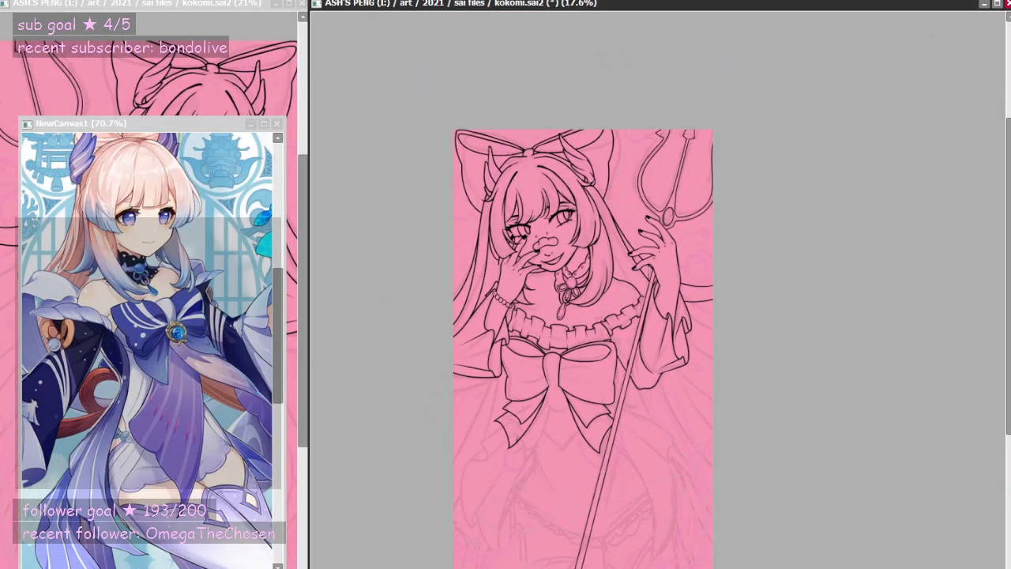
{"action": "scroll", "coordinate": [553, 316], "scroll_direction": "up", "scroll_amount": 1}
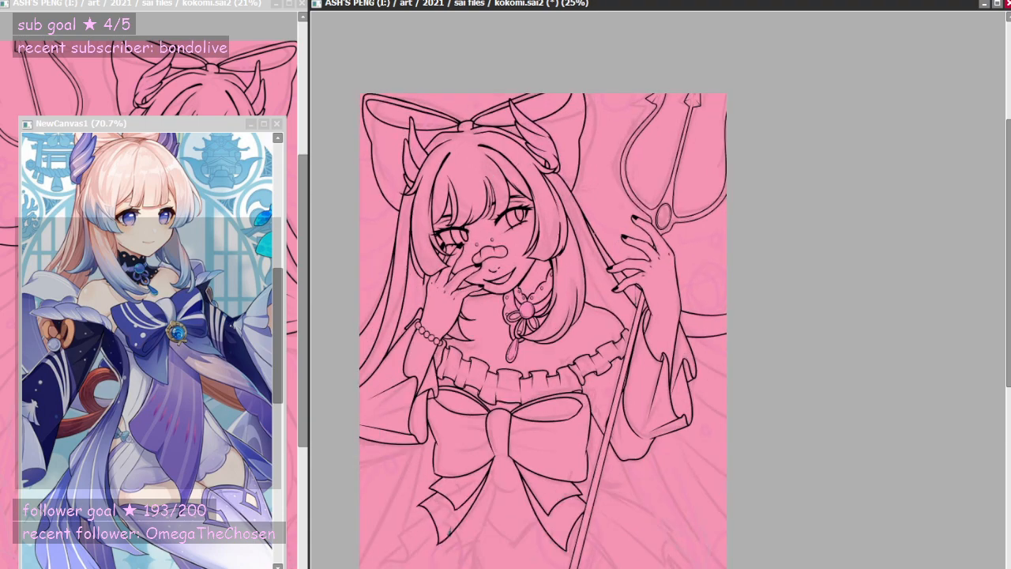
{"action": "scroll", "coordinate": [596, 251], "scroll_direction": "down", "scroll_amount": 2}
{"action": "scroll", "coordinate": [596, 250], "scroll_direction": "up", "scroll_amount": 3}
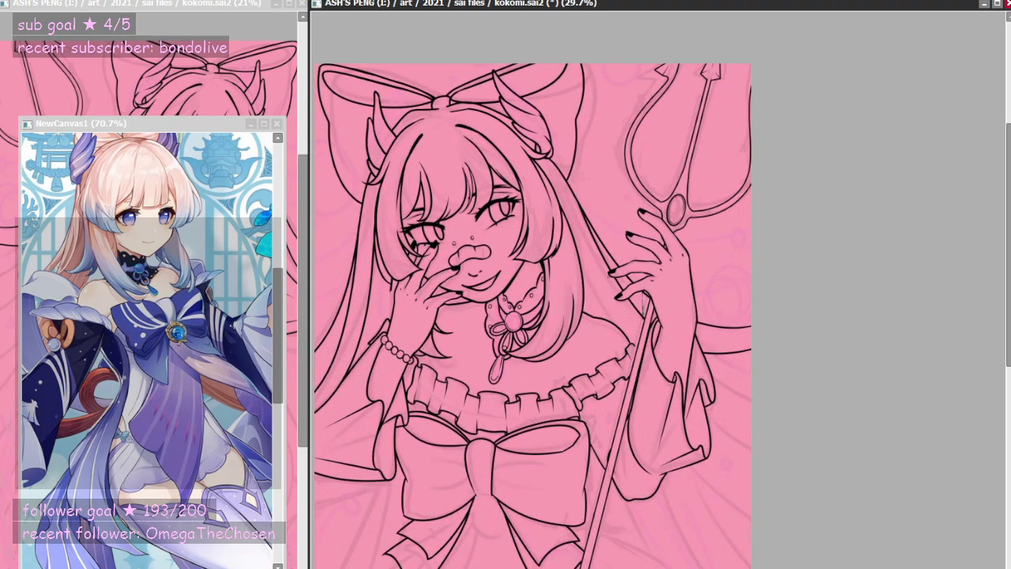
- Examine the trident, the figure and the unfinished lower dress sketch for the parts that still need inking
{"action": "scroll", "coordinate": [596, 251], "scroll_direction": "down", "scroll_amount": 1}
{"action": "left_click_drag", "start_coordinate": [728, 129], "coordinate": [696, 174]}
{"action": "scroll", "coordinate": [696, 173], "scroll_direction": "up", "scroll_amount": 5}
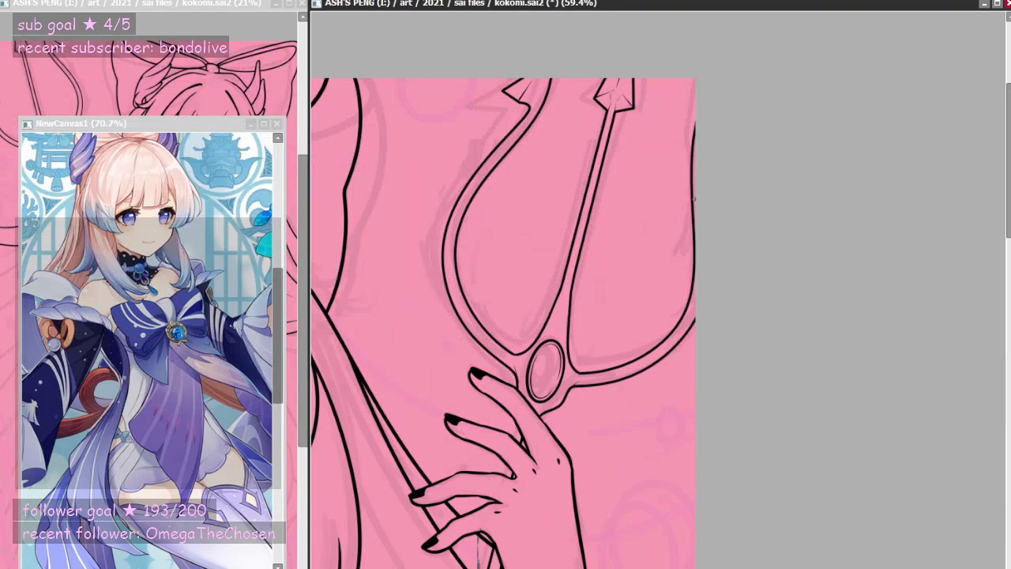
{"action": "scroll", "coordinate": [502, 340], "scroll_direction": "down", "scroll_amount": 4}
{"action": "scroll", "coordinate": [579, 225], "scroll_direction": "down", "scroll_amount": 2}
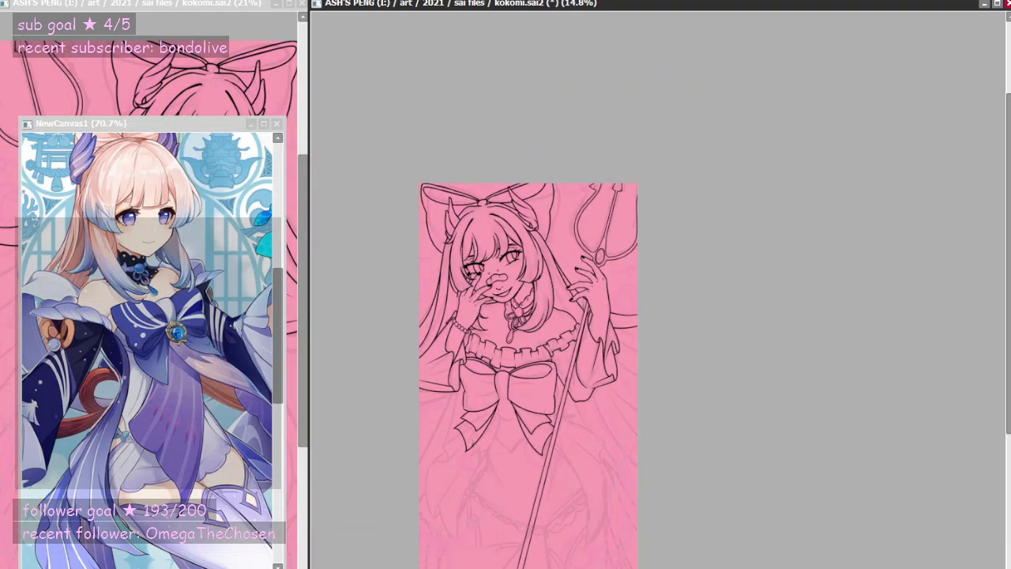
{"action": "scroll", "coordinate": [527, 355], "scroll_direction": "up", "scroll_amount": 3}
{"action": "scroll", "coordinate": [528, 355], "scroll_direction": "down", "scroll_amount": 3}
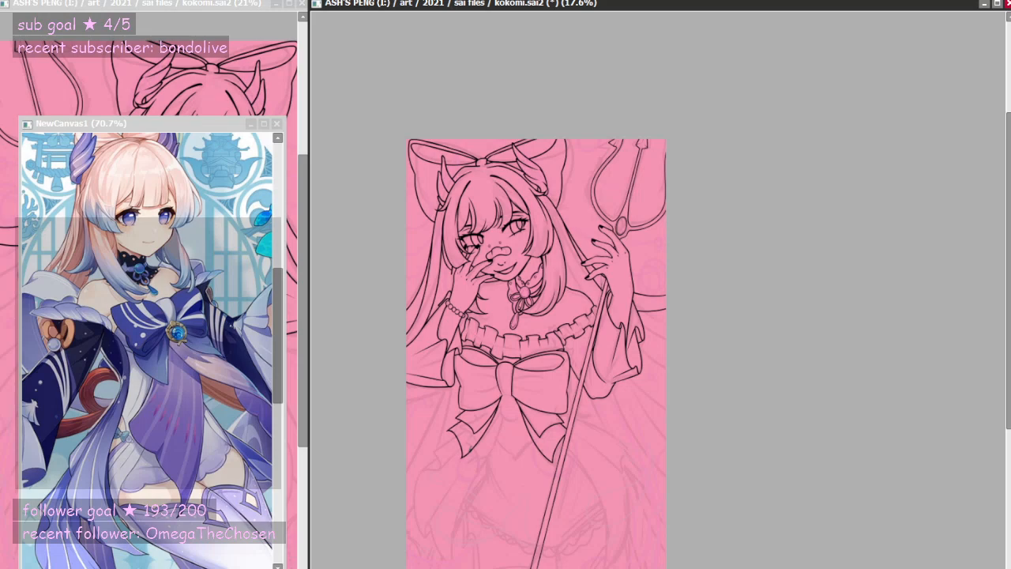
{"action": "scroll", "coordinate": [575, 199], "scroll_direction": "up", "scroll_amount": 2}
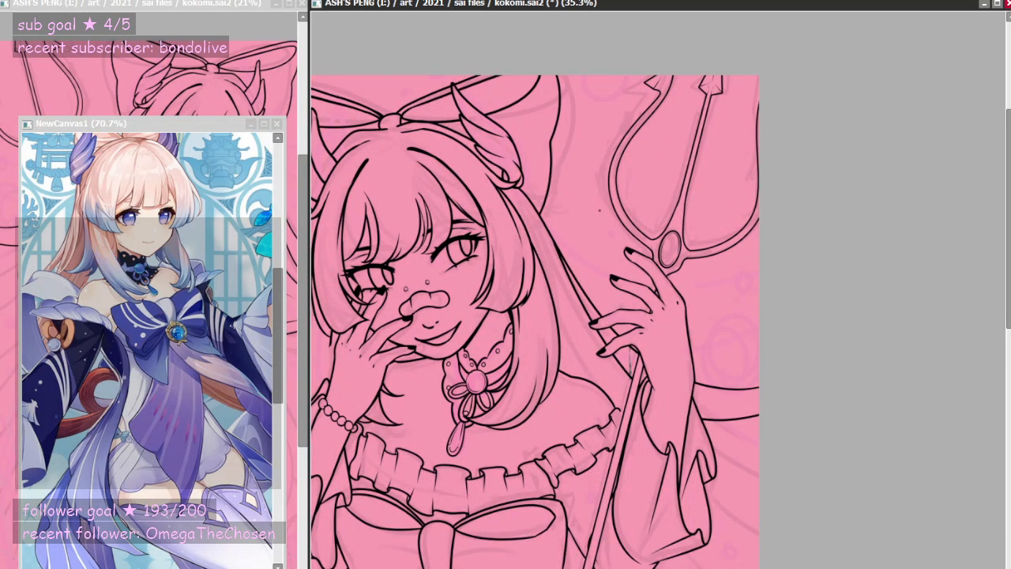
{"action": "scroll", "coordinate": [579, 234], "scroll_direction": "down", "scroll_amount": 3}
{"action": "scroll", "coordinate": [603, 368], "scroll_direction": "up", "scroll_amount": 3}
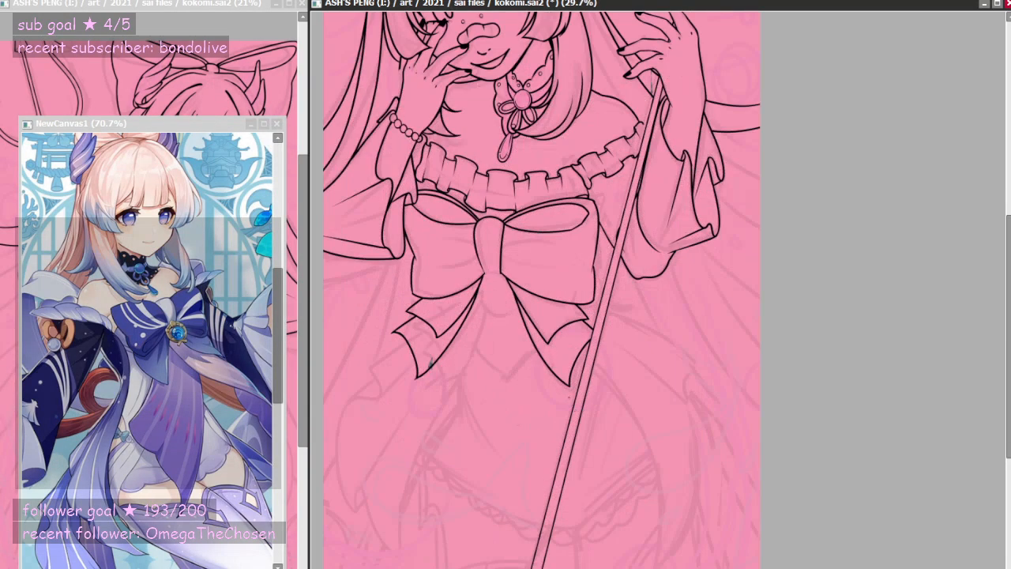
{"action": "scroll", "coordinate": [589, 394], "scroll_direction": "down", "scroll_amount": 1}
{"action": "scroll", "coordinate": [514, 537], "scroll_direction": "up", "scroll_amount": 4}
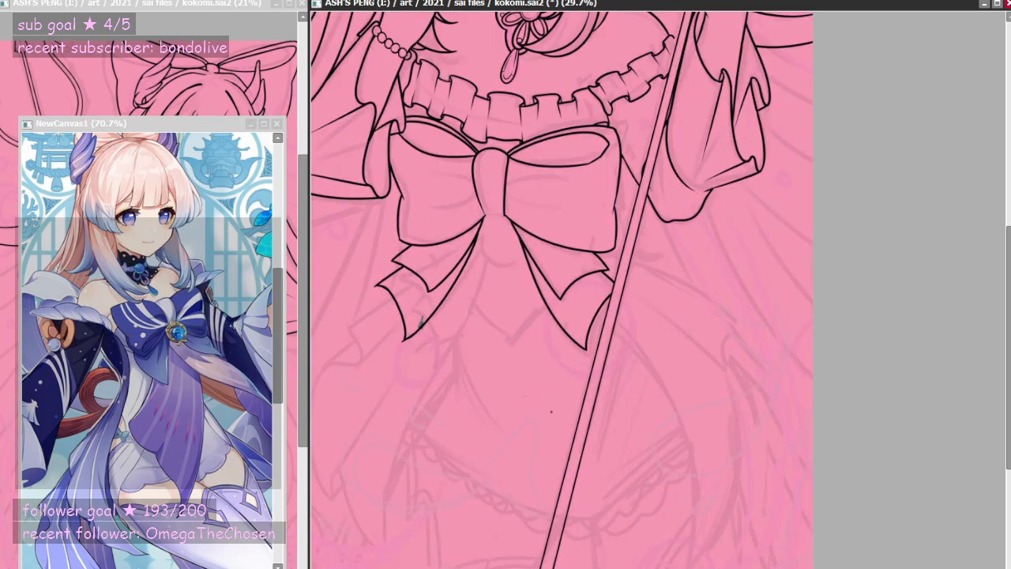
{"action": "scroll", "coordinate": [450, 484], "scroll_direction": "down", "scroll_amount": 2}
{"action": "scroll", "coordinate": [402, 411], "scroll_direction": "up", "scroll_amount": 2}
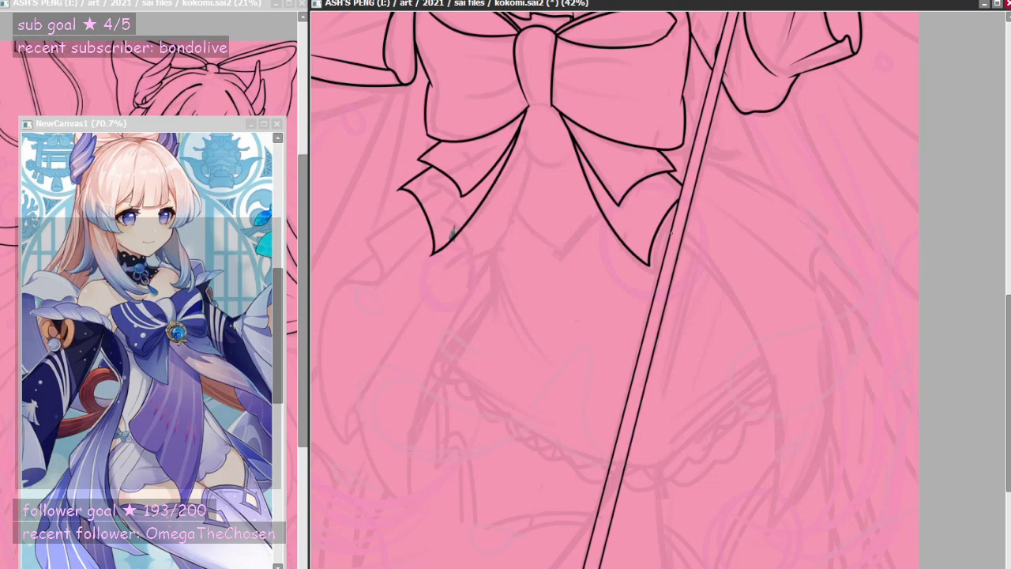
{"action": "scroll", "coordinate": [648, 399], "scroll_direction": "down", "scroll_amount": 3}
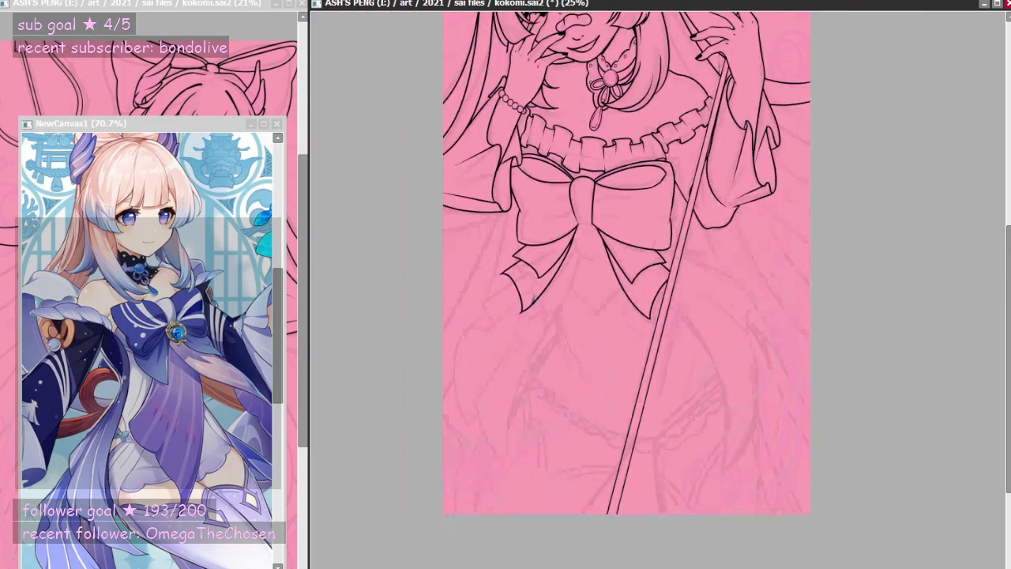
- Ink the V-shaped pointed edge of the bodice between the two bow tails
{"action": "scroll", "coordinate": [605, 247], "scroll_direction": "up", "scroll_amount": 4}
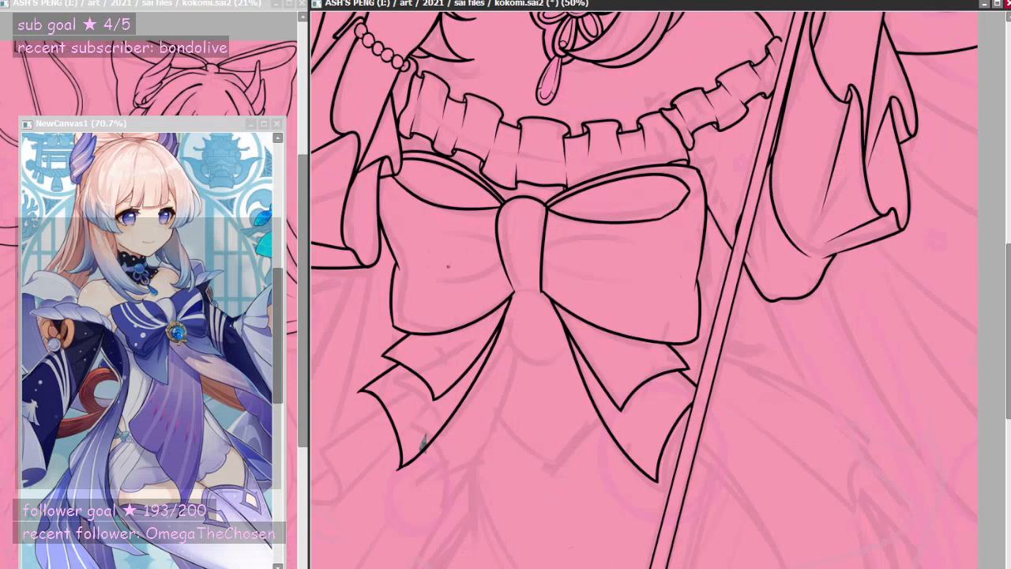
{"action": "mouse_move", "coordinate": [472, 383]}
{"action": "left_mouse_down"}
{"action": "mouse_move", "coordinate": [550, 463]}
{"action": "mouse_move", "coordinate": [607, 410]}
{"action": "left_mouse_up"}
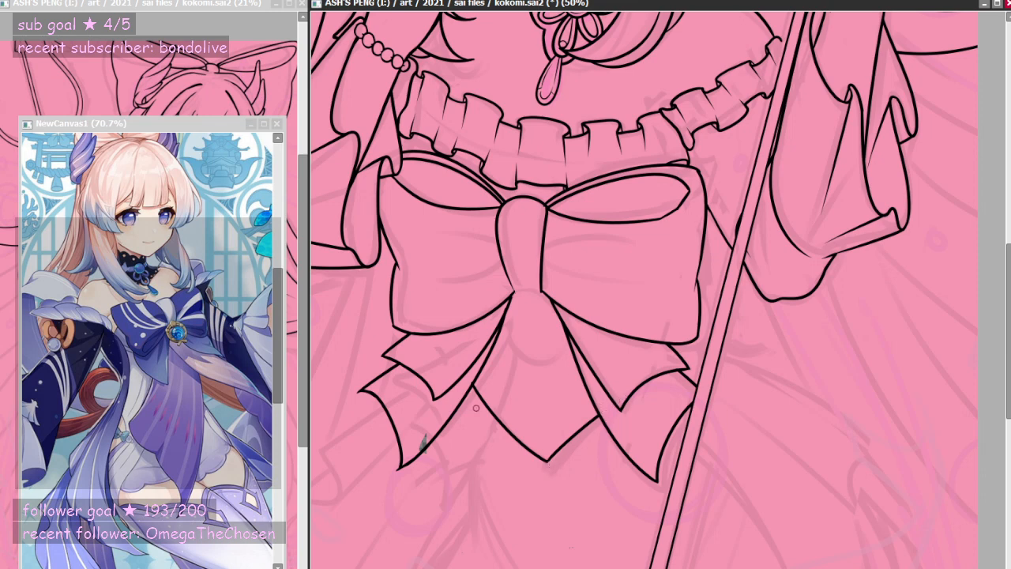
{"action": "left_click_drag", "start_coordinate": [456, 395], "coordinate": [476, 521]}
{"action": "key", "text": "ctrl+z"}
{"action": "left_click_drag", "start_coordinate": [454, 387], "coordinate": [511, 567]}
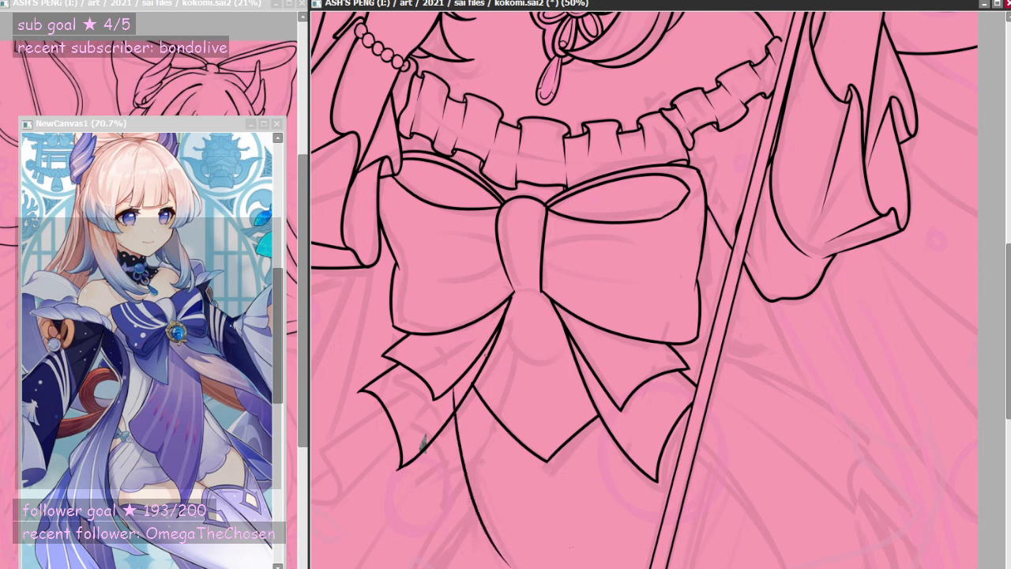
{"action": "scroll", "coordinate": [601, 188], "scroll_direction": "down", "scroll_amount": 6}
{"action": "scroll", "coordinate": [632, 206], "scroll_direction": "up", "scroll_amount": 4}
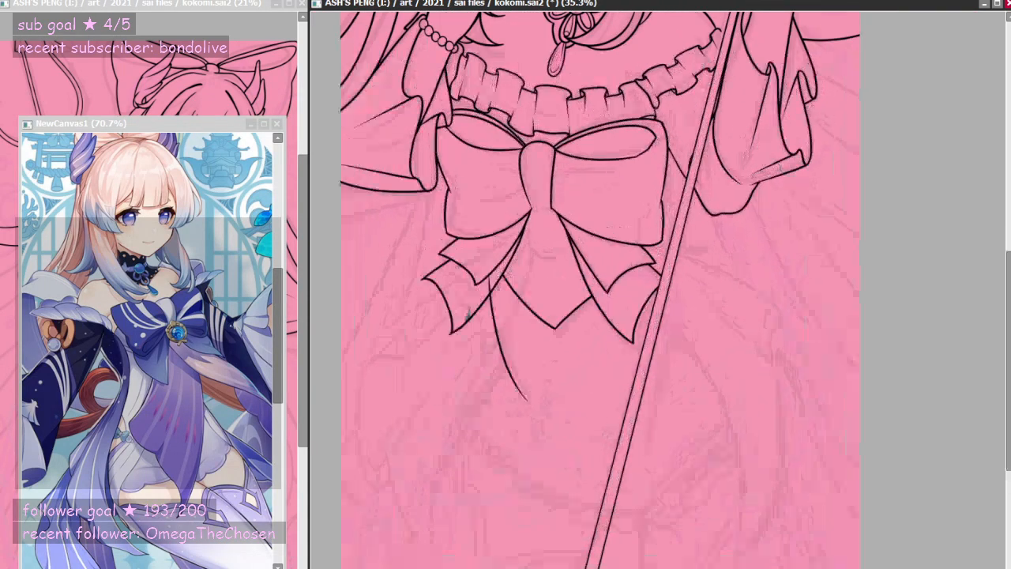
{"action": "scroll", "coordinate": [602, 237], "scroll_direction": "down", "scroll_amount": 2}
- Ink the waist line running down from the bow tail, with short tapering fold creases beside it
{"action": "scroll", "coordinate": [588, 311], "scroll_direction": "up", "scroll_amount": 3}
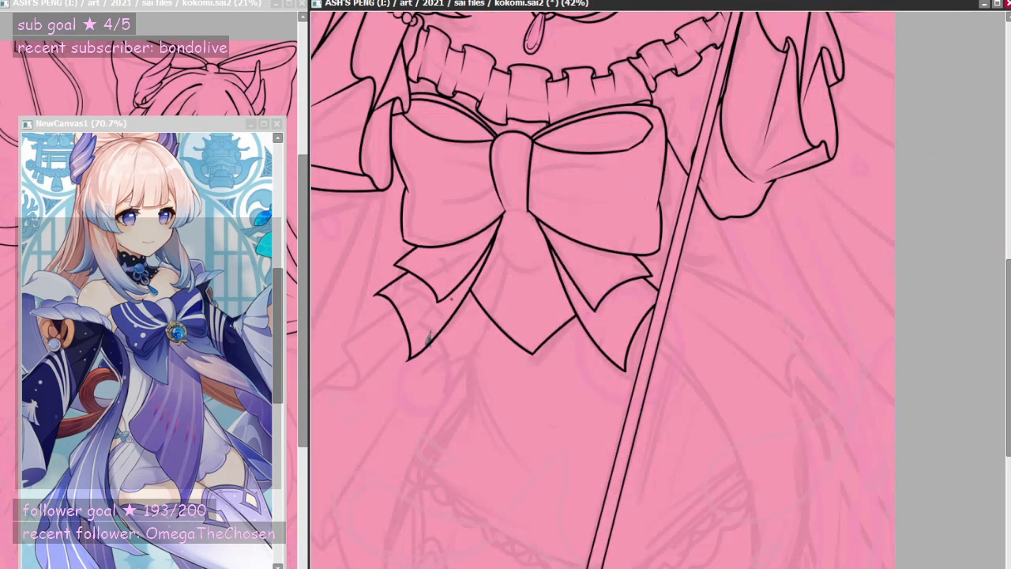
{"action": "left_click_drag", "start_coordinate": [451, 299], "coordinate": [515, 454]}
{"action": "left_click_drag", "start_coordinate": [465, 357], "coordinate": [497, 444]}
- Ink the short side edge of the skirt, flaring outward from the waist creases to the hem corner
{"action": "mouse_move", "coordinate": [466, 363]}
{"action": "left_mouse_down"}
{"action": "mouse_move", "coordinate": [474, 414]}
{"action": "mouse_move", "coordinate": [409, 467]}
{"action": "left_mouse_up"}
{"action": "key", "text": "ctrl+z"}
{"action": "left_click_drag", "start_coordinate": [470, 381], "coordinate": [417, 450]}
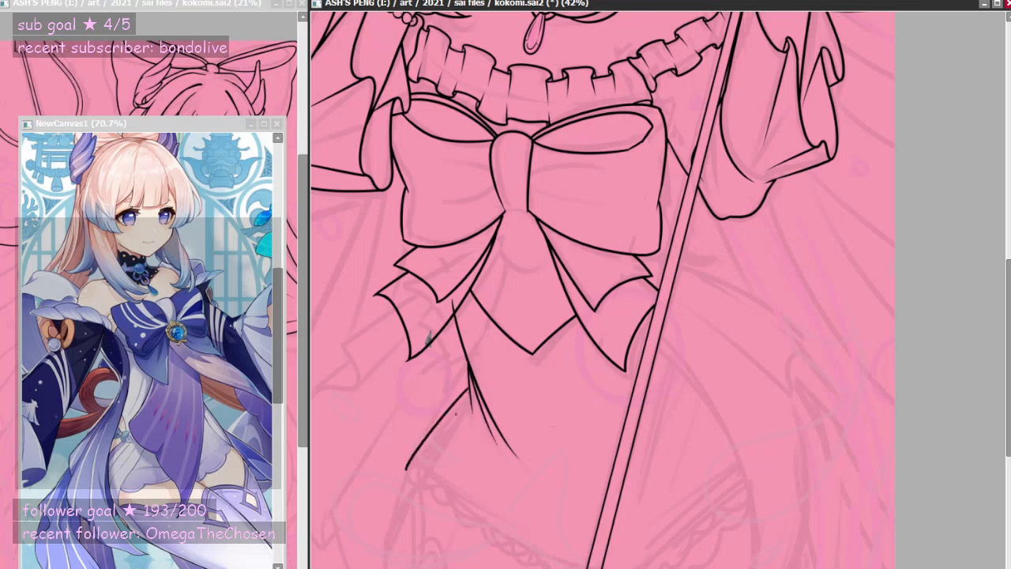
{"action": "key", "text": "ctrl+z"}
{"action": "left_click_drag", "start_coordinate": [472, 385], "coordinate": [405, 471]}
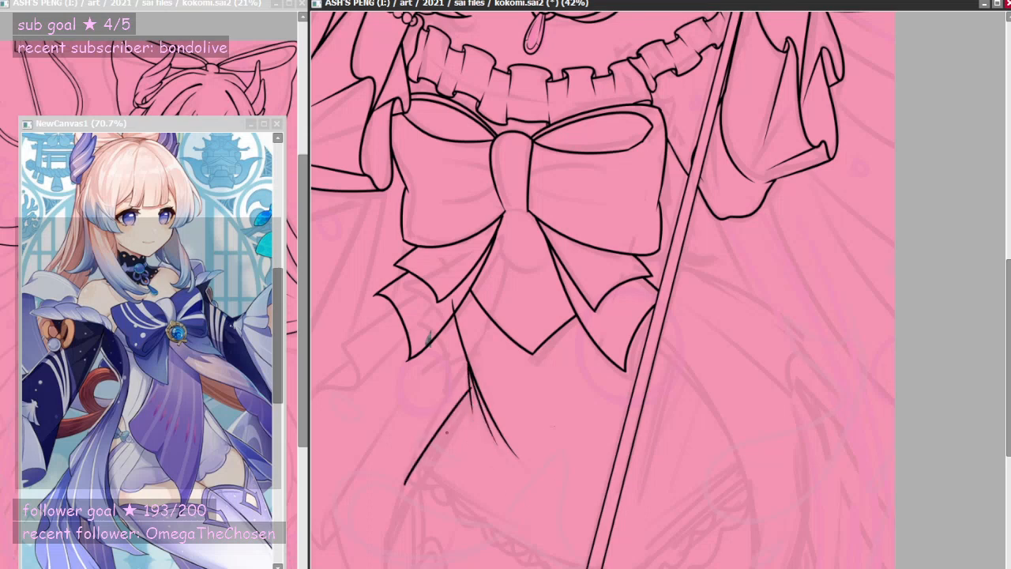
{"action": "key", "text": "ctrl+z"}
{"action": "left_click_drag", "start_coordinate": [469, 387], "coordinate": [425, 477]}
{"action": "key", "text": "ctrl+z"}
{"action": "mouse_move", "coordinate": [468, 390]}
{"action": "left_mouse_down"}
{"action": "mouse_move", "coordinate": [424, 467]}
{"action": "mouse_move", "coordinate": [503, 543]}
{"action": "mouse_move", "coordinate": [654, 556]}
{"action": "left_mouse_up"}
{"action": "key", "text": "ctrl+z"}
- Ink the skirt's curved hem from the side edge's corner, under the trident shaft and up to the opposite hip
{"action": "left_click_drag", "start_coordinate": [426, 474], "coordinate": [653, 545]}
{"action": "key", "text": "ctrl+z"}
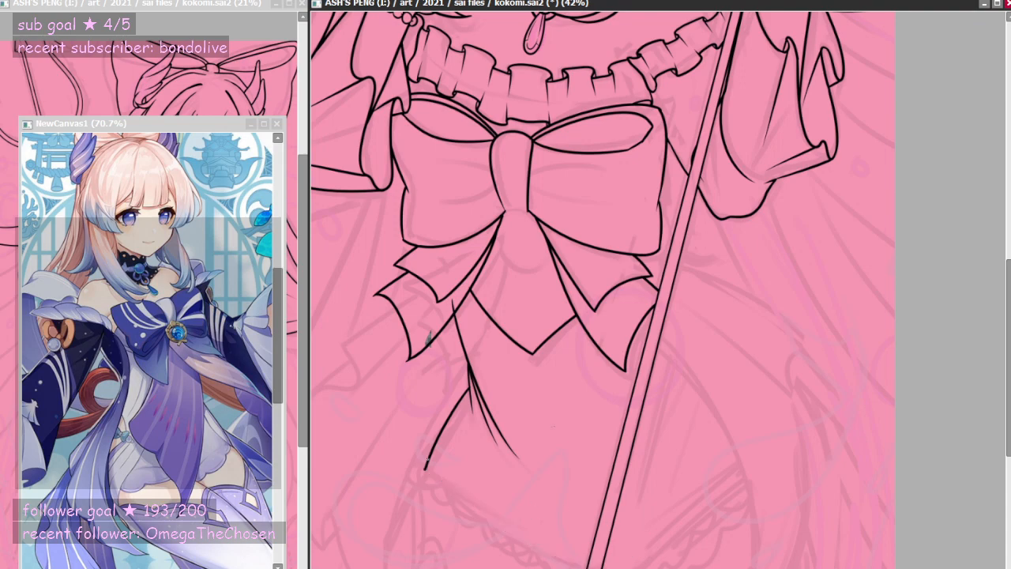
{"action": "mouse_move", "coordinate": [425, 473]}
{"action": "left_mouse_down"}
{"action": "mouse_move", "coordinate": [653, 551]}
{"action": "mouse_move", "coordinate": [666, 526]}
{"action": "mouse_move", "coordinate": [674, 544]}
{"action": "mouse_move", "coordinate": [665, 540]}
{"action": "mouse_move", "coordinate": [750, 475]}
{"action": "left_mouse_up"}
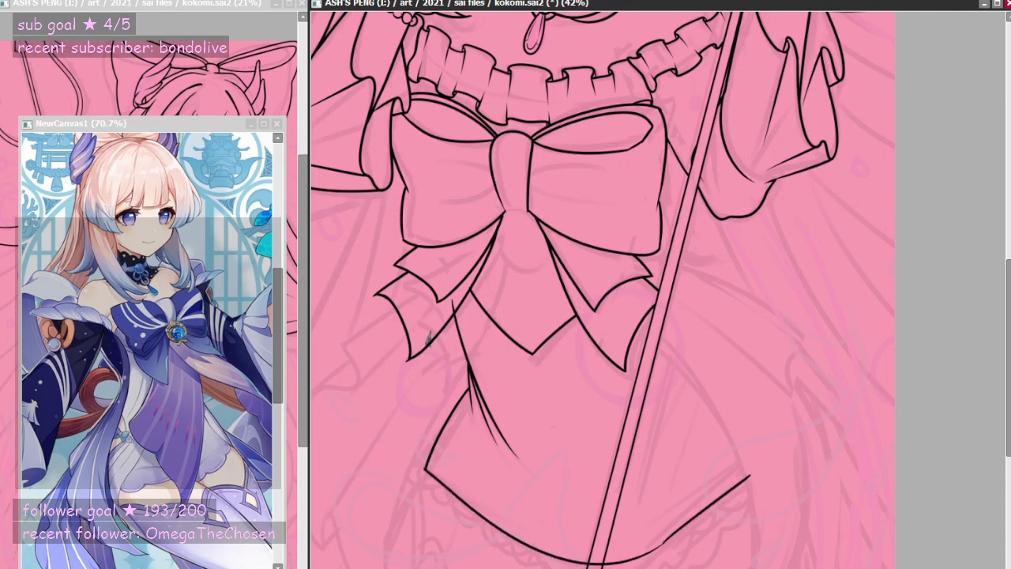
- Examine the inked skirt's shape against the bow, the trident and the whole figure
{"action": "scroll", "coordinate": [758, 462], "scroll_direction": "down", "scroll_amount": 4}
{"action": "scroll", "coordinate": [758, 462], "scroll_direction": "up", "scroll_amount": 3}
{"action": "scroll", "coordinate": [645, 422], "scroll_direction": "down", "scroll_amount": 3}
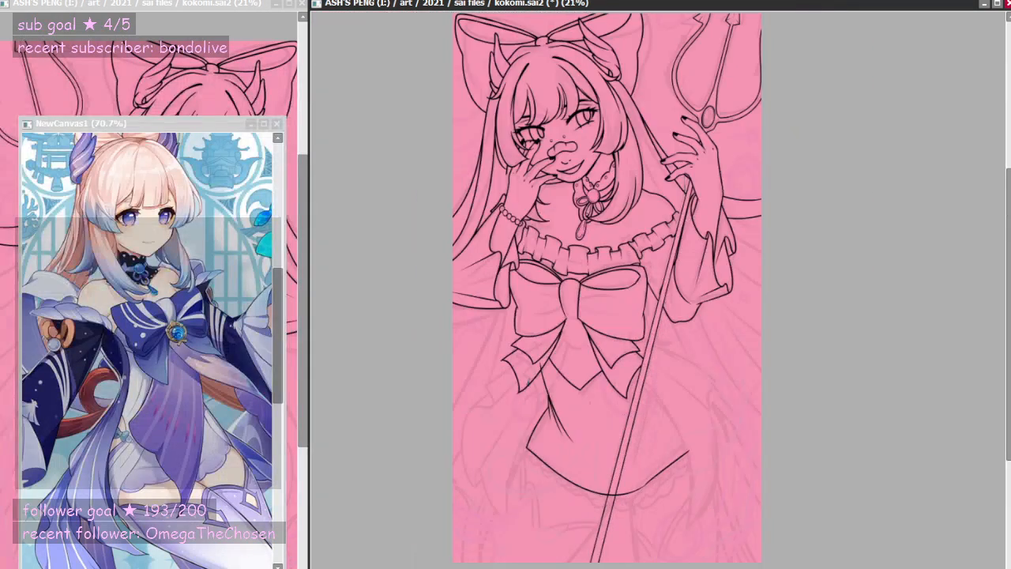
{"action": "scroll", "coordinate": [557, 393], "scroll_direction": "up", "scroll_amount": 4}
{"action": "scroll", "coordinate": [509, 384], "scroll_direction": "down", "scroll_amount": 4}
{"action": "scroll", "coordinate": [699, 413], "scroll_direction": "up", "scroll_amount": 4}
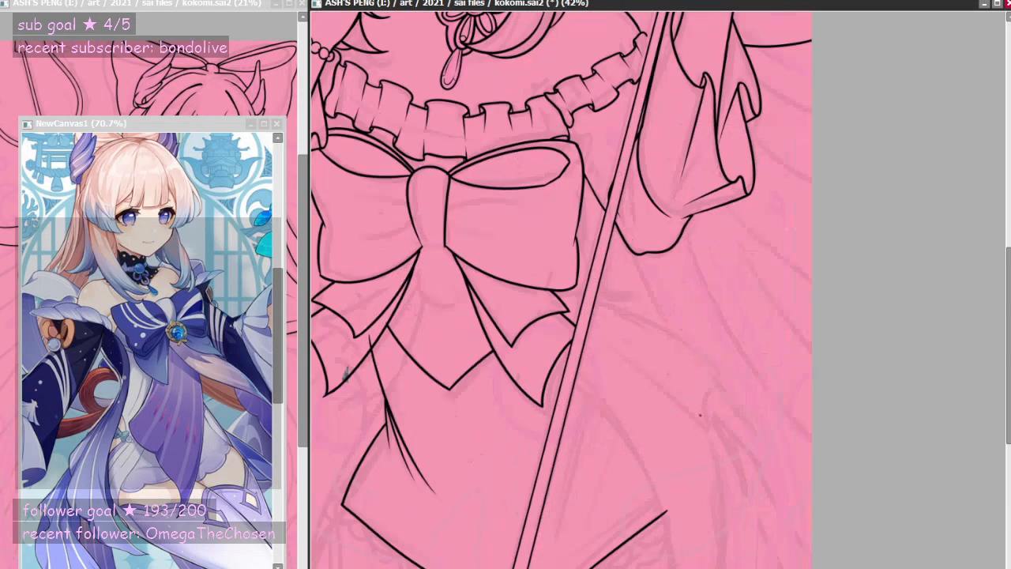
{"action": "scroll", "coordinate": [566, 260], "scroll_direction": "down", "scroll_amount": 3}
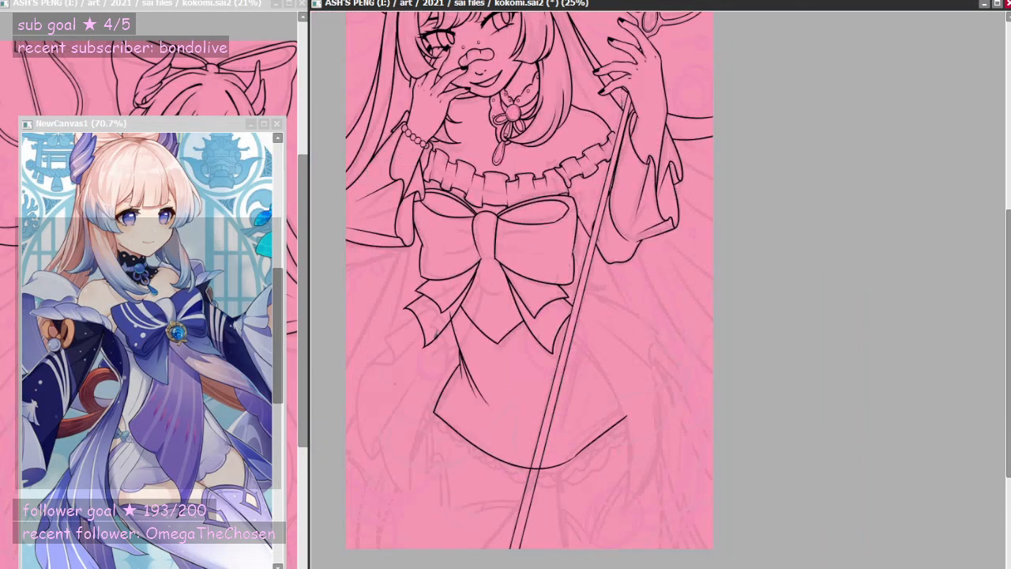
{"action": "scroll", "coordinate": [389, 367], "scroll_direction": "up", "scroll_amount": 4}
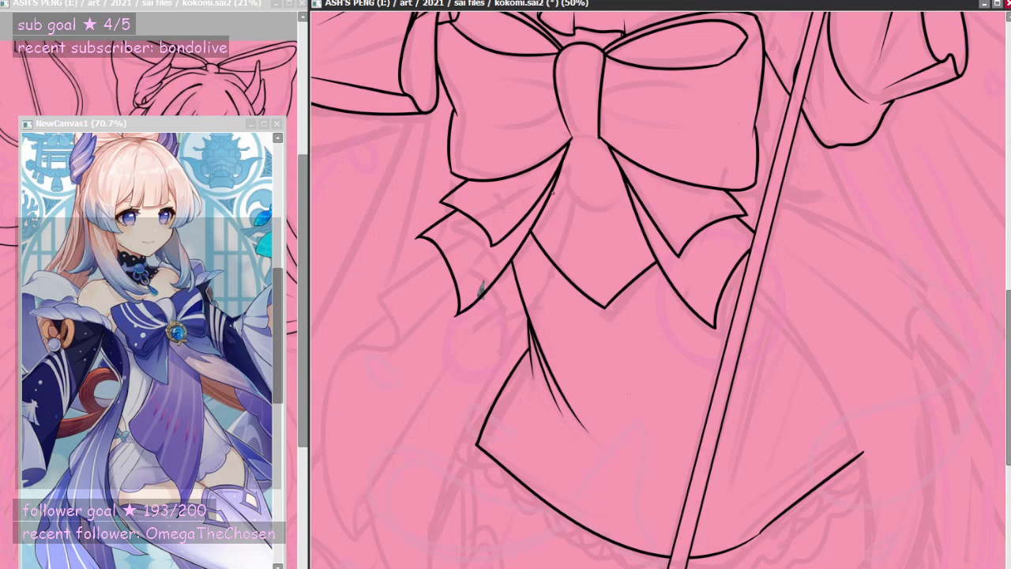
{"action": "mouse_move", "coordinate": [555, 186]}
{"action": "left_mouse_down"}
{"action": "mouse_move", "coordinate": [448, 439]}
{"action": "mouse_move", "coordinate": [411, 568]}
{"action": "left_mouse_up"}
{"action": "scroll", "coordinate": [558, 325], "scroll_direction": "down", "scroll_amount": 2}
{"action": "scroll", "coordinate": [558, 324], "scroll_direction": "up", "scroll_amount": 1}
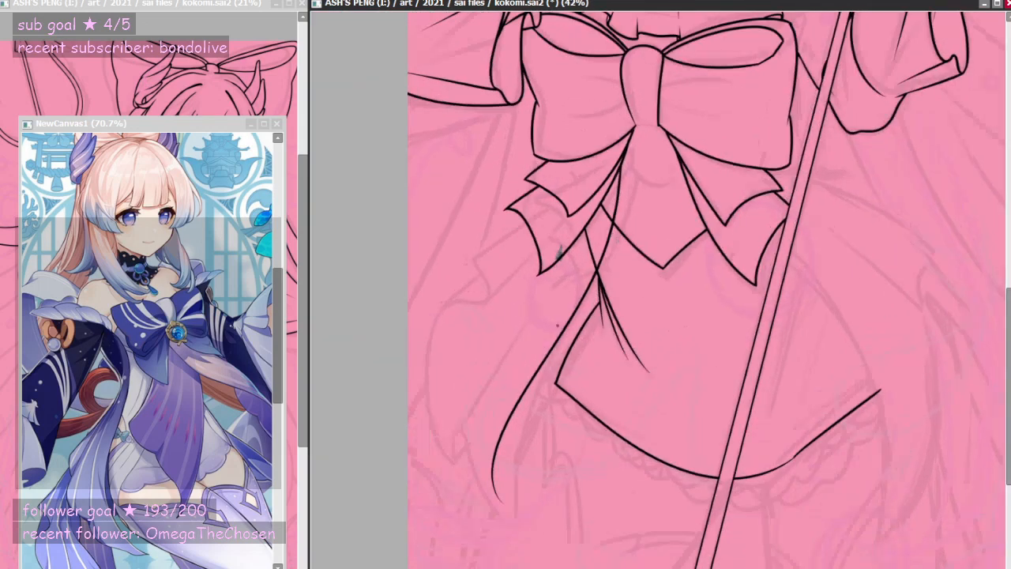
{"action": "scroll", "coordinate": [551, 346], "scroll_direction": "up", "scroll_amount": 1}
{"action": "scroll", "coordinate": [560, 349], "scroll_direction": "down", "scroll_amount": 1}
{"action": "scroll", "coordinate": [573, 352], "scroll_direction": "up", "scroll_amount": 1}
{"action": "key", "text": "ctrl+z"}
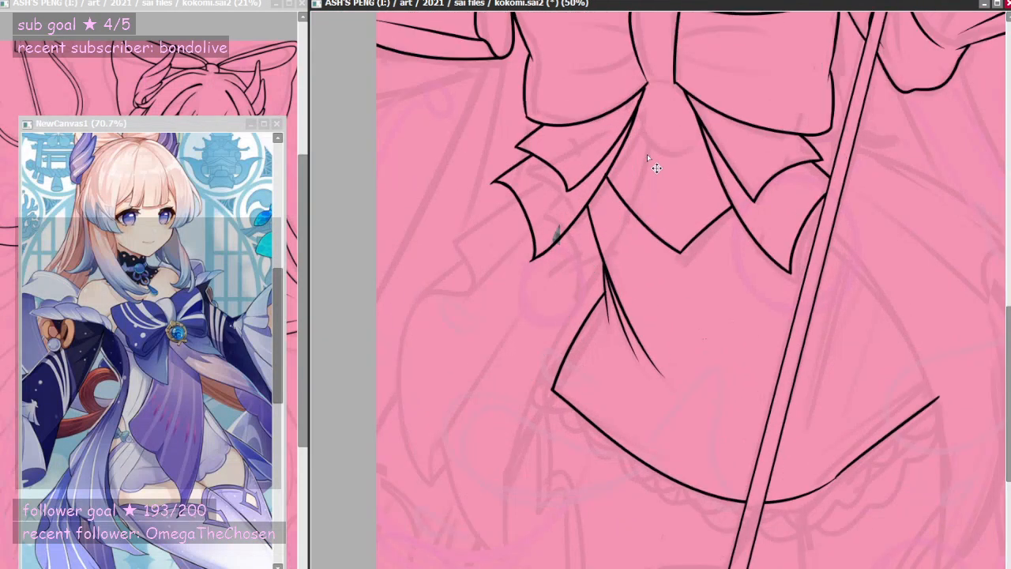
- Ink the long inner edge of the draped panel, curving from beneath the bow knot past the waist and skirt corner
{"action": "left_click_drag", "start_coordinate": [629, 131], "coordinate": [502, 557]}
{"action": "key", "text": "ctrl+z"}
{"action": "mouse_move", "coordinate": [629, 131]}
{"action": "left_mouse_down"}
{"action": "mouse_move", "coordinate": [625, 205]}
{"action": "mouse_move", "coordinate": [505, 527]}
{"action": "left_mouse_up"}
{"action": "key", "text": "ctrl+z"}
{"action": "mouse_move", "coordinate": [629, 131]}
{"action": "left_mouse_down"}
{"action": "mouse_move", "coordinate": [501, 465]}
{"action": "mouse_move", "coordinate": [490, 566]}
{"action": "mouse_move", "coordinate": [638, 218]}
{"action": "mouse_move", "coordinate": [615, 233]}
{"action": "mouse_move", "coordinate": [505, 567]}
{"action": "left_mouse_up"}
{"action": "key", "text": "ctrl+z"}
{"action": "key", "text": "ctrl+z"}
{"action": "key", "text": "ctrl+z"}
{"action": "mouse_move", "coordinate": [636, 120]}
{"action": "left_mouse_down"}
{"action": "mouse_move", "coordinate": [505, 420]}
{"action": "mouse_move", "coordinate": [486, 562]}
{"action": "left_mouse_up"}
{"action": "key", "text": "ctrl+z"}
{"action": "mouse_move", "coordinate": [636, 115]}
{"action": "left_mouse_down"}
{"action": "mouse_move", "coordinate": [503, 501]}
{"action": "mouse_move", "coordinate": [503, 547]}
{"action": "left_mouse_up"}
- Ink the draped panel's lower edge with a curled ripple, ending in a sharp point at the inner edge
{"action": "left_click_drag", "start_coordinate": [430, 477], "coordinate": [502, 544]}
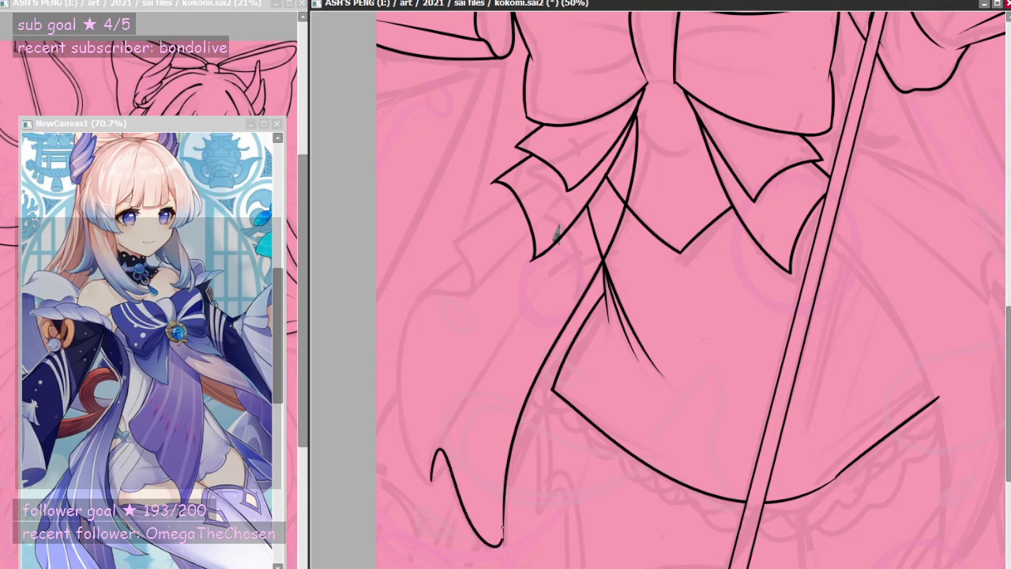
{"action": "key", "text": "ctrl+z"}
{"action": "mouse_move", "coordinate": [430, 478]}
{"action": "left_mouse_down"}
{"action": "mouse_move", "coordinate": [451, 452]}
{"action": "mouse_move", "coordinate": [506, 563]}
{"action": "mouse_move", "coordinate": [504, 502]}
{"action": "left_mouse_up"}
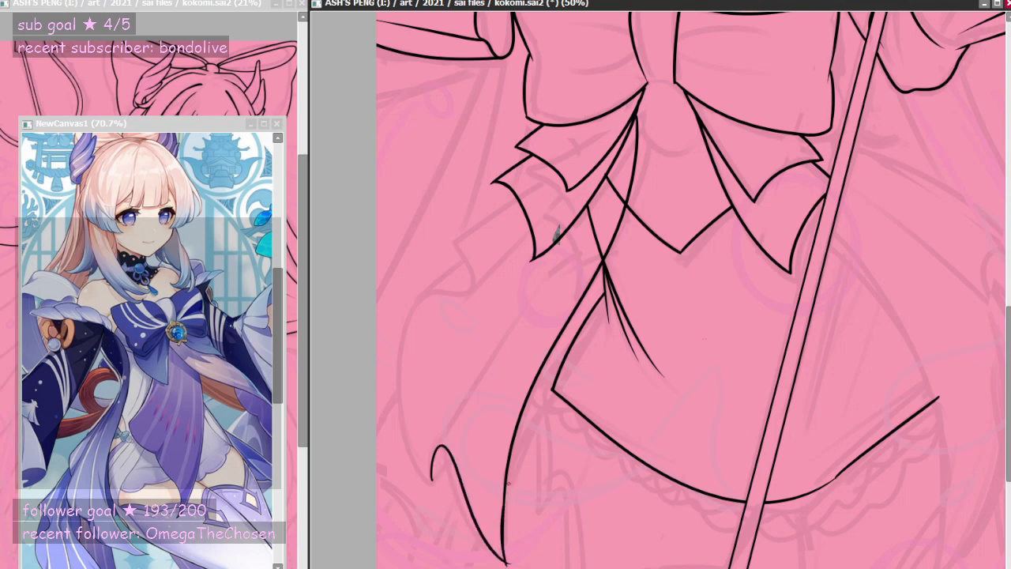
{"action": "key", "text": "ctrl+z"}
{"action": "left_click_drag", "start_coordinate": [506, 561], "coordinate": [504, 497]}
{"action": "scroll", "coordinate": [556, 244], "scroll_direction": "down", "scroll_amount": 1}
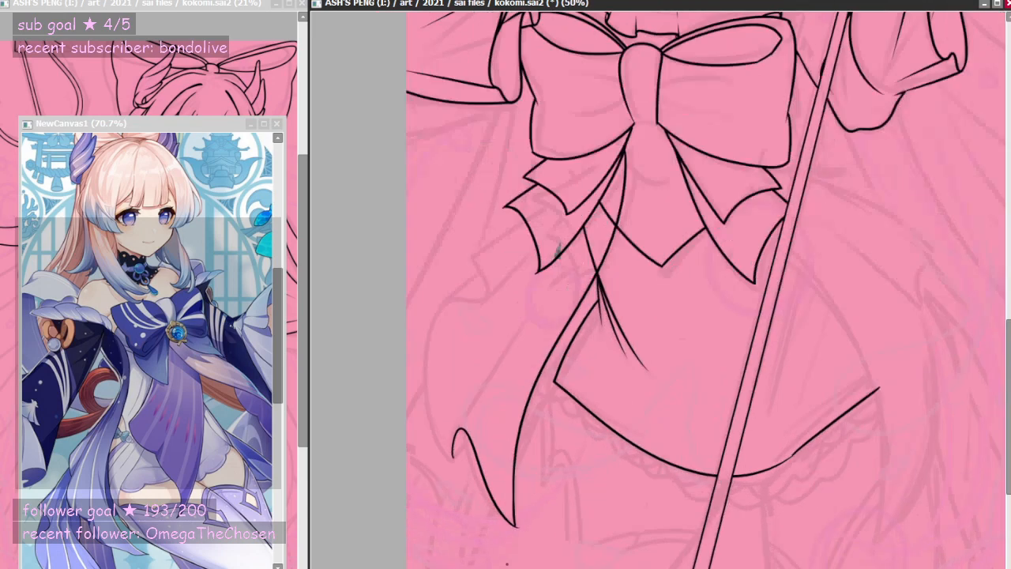
{"action": "scroll", "coordinate": [508, 558], "scroll_direction": "up", "scroll_amount": 6}
{"action": "key", "text": "e"}
{"action": "left_click_drag", "start_coordinate": [535, 455], "coordinate": [529, 466]}
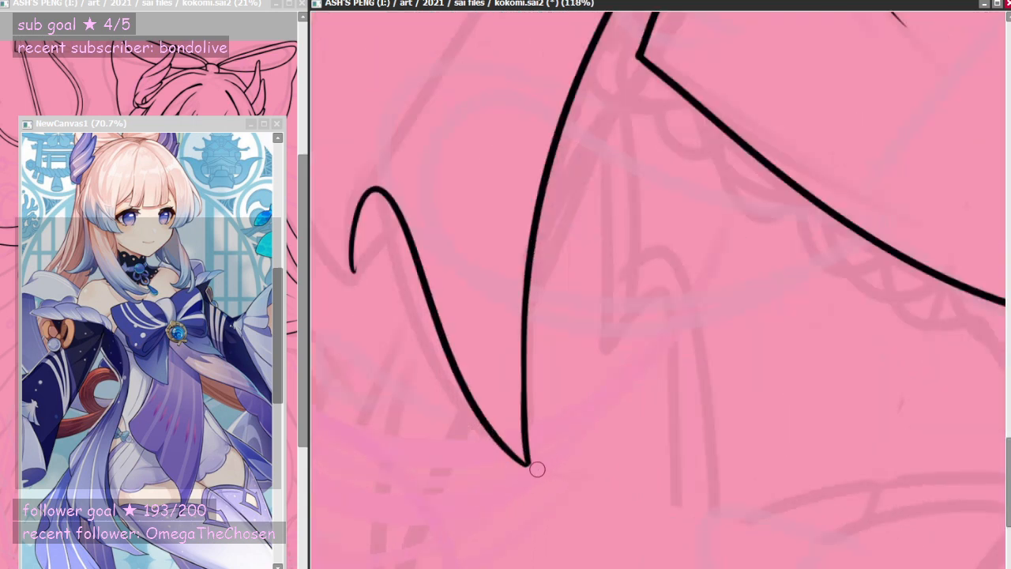
{"action": "key", "text": "ctrl+z"}
{"action": "key", "text": "ctrl+z"}
{"action": "left_click_drag", "start_coordinate": [515, 456], "coordinate": [529, 465]}
{"action": "key", "text": "ctrl+z"}
{"action": "scroll", "coordinate": [562, 474], "scroll_direction": "down", "scroll_amount": 6}
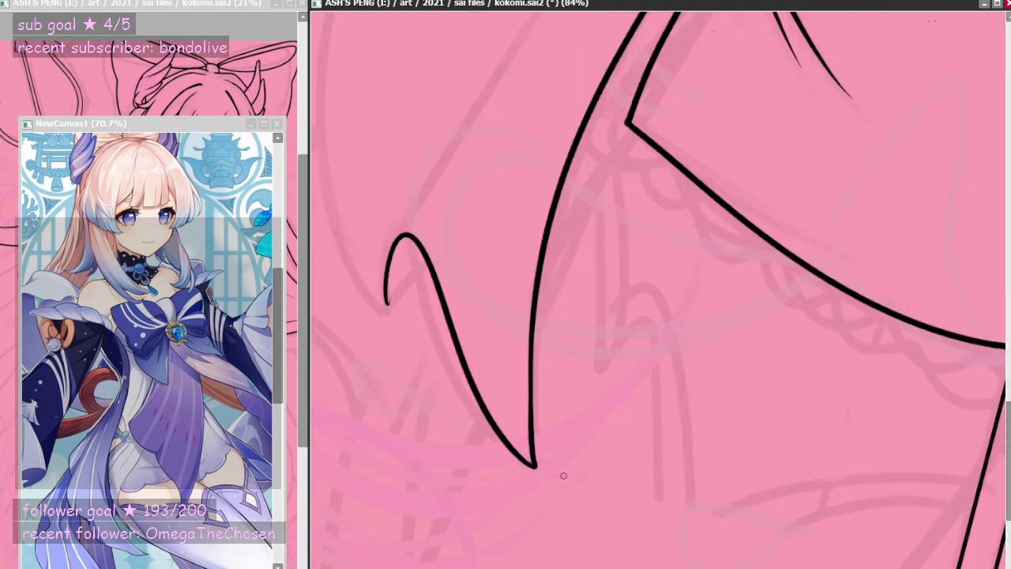
- Ink the draped panel's wavy outer edge from the bow tail to the curled hem, and add a fold line across the curl
{"action": "scroll", "coordinate": [543, 235], "scroll_direction": "up", "scroll_amount": 4}
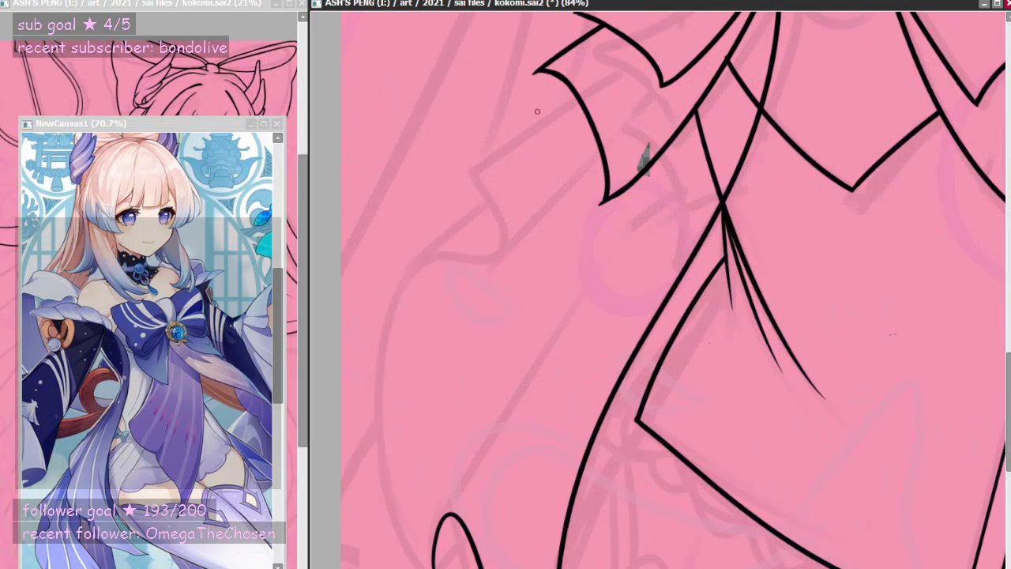
{"action": "mouse_move", "coordinate": [577, 97]}
{"action": "left_mouse_down"}
{"action": "mouse_move", "coordinate": [465, 168]}
{"action": "mouse_move", "coordinate": [402, 284]}
{"action": "mouse_move", "coordinate": [422, 565]}
{"action": "left_mouse_up"}
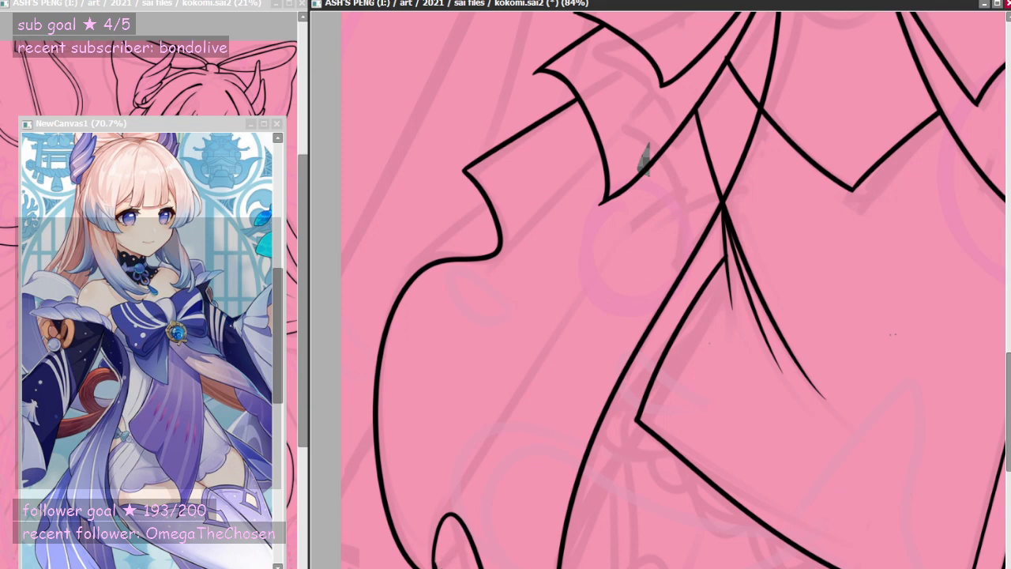
{"action": "left_click_drag", "start_coordinate": [436, 562], "coordinate": [473, 533]}
{"action": "scroll", "coordinate": [533, 378], "scroll_direction": "down", "scroll_amount": 3}
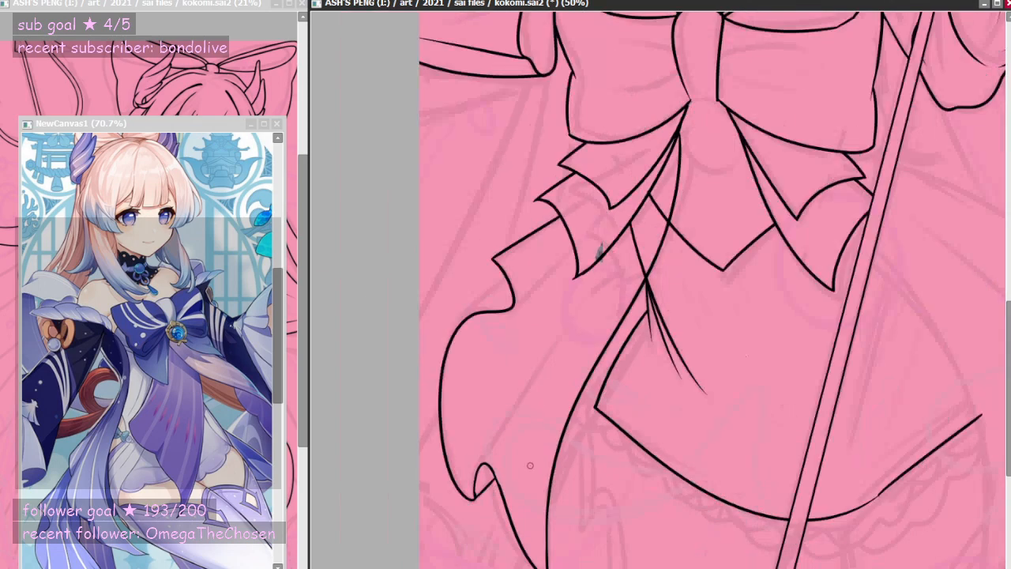
- Trim the fold line's overshoot at the panel's curled hem and clean up the curl's inner side
{"action": "scroll", "coordinate": [516, 483], "scroll_direction": "up", "scroll_amount": 7}
{"action": "left_click_drag", "start_coordinate": [447, 439], "coordinate": [460, 469]}
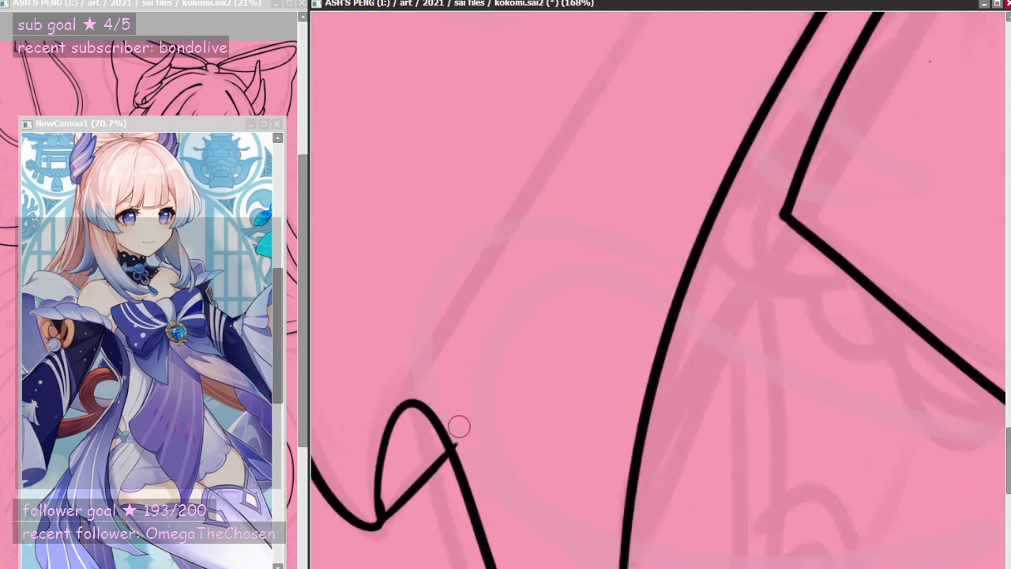
{"action": "key", "text": "ctrl+z"}
{"action": "left_click_drag", "start_coordinate": [384, 508], "coordinate": [381, 501]}
{"action": "left_click_drag", "start_coordinate": [374, 488], "coordinate": [393, 433]}
{"action": "key", "text": "ctrl+z"}
{"action": "left_click_drag", "start_coordinate": [382, 517], "coordinate": [397, 404]}
{"action": "key", "text": "ctrl+z"}
{"action": "left_click_drag", "start_coordinate": [380, 519], "coordinate": [386, 434]}
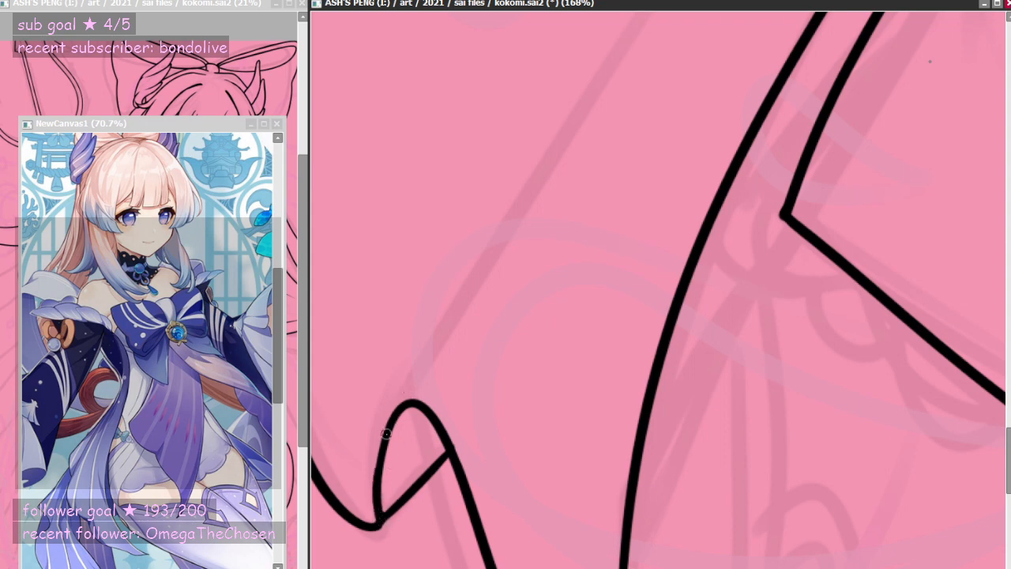
{"action": "key", "text": "ctrl+z"}
{"action": "left_click_drag", "start_coordinate": [383, 519], "coordinate": [386, 420]}
{"action": "key", "text": "ctrl+z"}
{"action": "left_click_drag", "start_coordinate": [379, 523], "coordinate": [396, 419]}
{"action": "scroll", "coordinate": [485, 458], "scroll_direction": "down", "scroll_amount": 10}
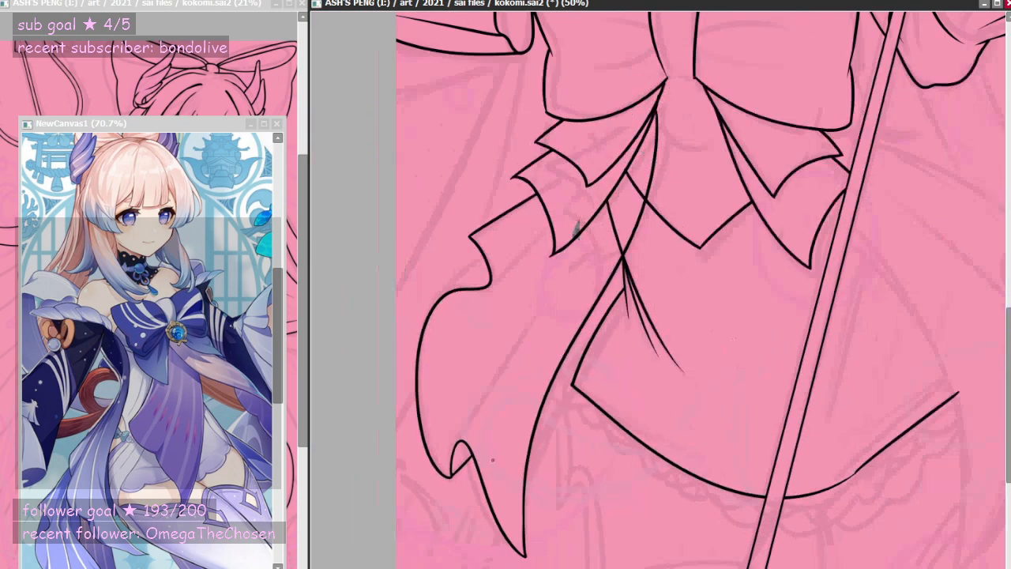
{"action": "scroll", "coordinate": [490, 451], "scroll_direction": "up", "scroll_amount": 10}
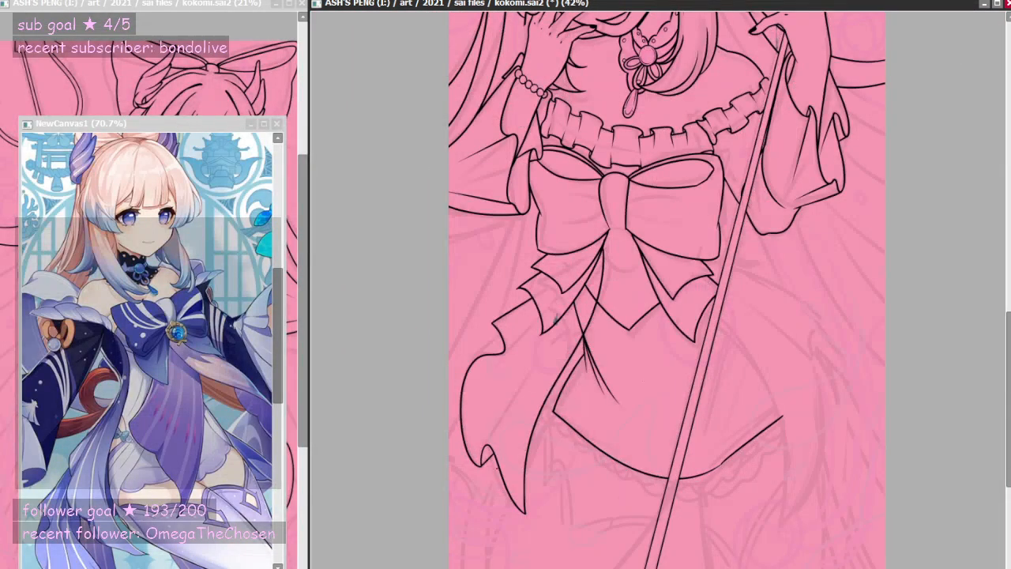
- Clean up the hem curl of the draped panel and redraw the short fold line across its opening
{"action": "mouse_move", "coordinate": [430, 367]}
{"action": "left_mouse_down"}
{"action": "mouse_move", "coordinate": [413, 379]}
{"action": "mouse_move", "coordinate": [400, 442]}
{"action": "mouse_move", "coordinate": [391, 422]}
{"action": "left_mouse_up"}
{"action": "mouse_move", "coordinate": [447, 409]}
{"action": "left_mouse_down"}
{"action": "mouse_move", "coordinate": [462, 362]}
{"action": "mouse_move", "coordinate": [451, 316]}
{"action": "left_mouse_up"}
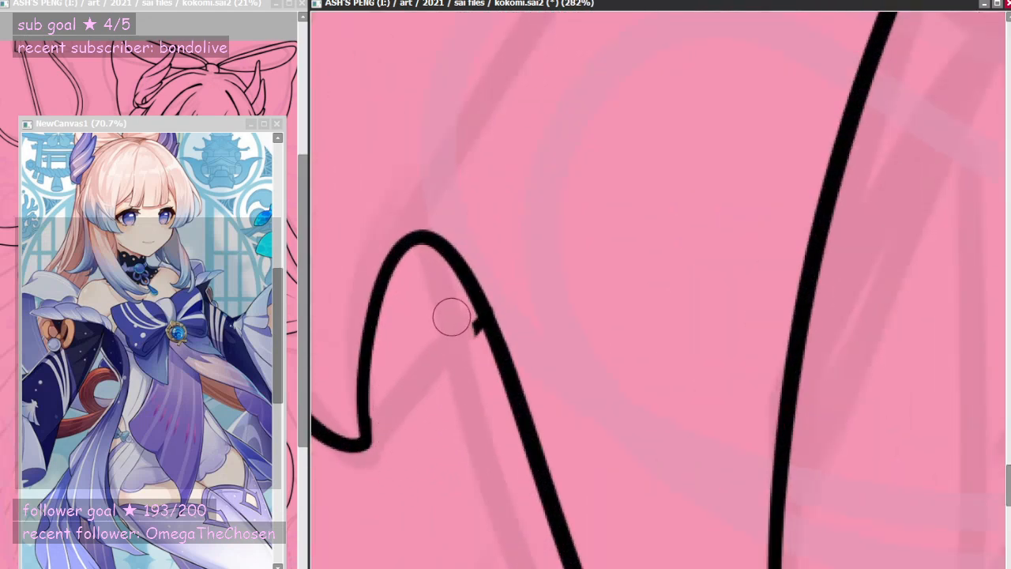
{"action": "left_click_drag", "start_coordinate": [367, 439], "coordinate": [497, 341]}
{"action": "scroll", "coordinate": [503, 399], "scroll_direction": "down", "scroll_amount": 9}
{"action": "scroll", "coordinate": [504, 461], "scroll_direction": "down", "scroll_amount": 5}
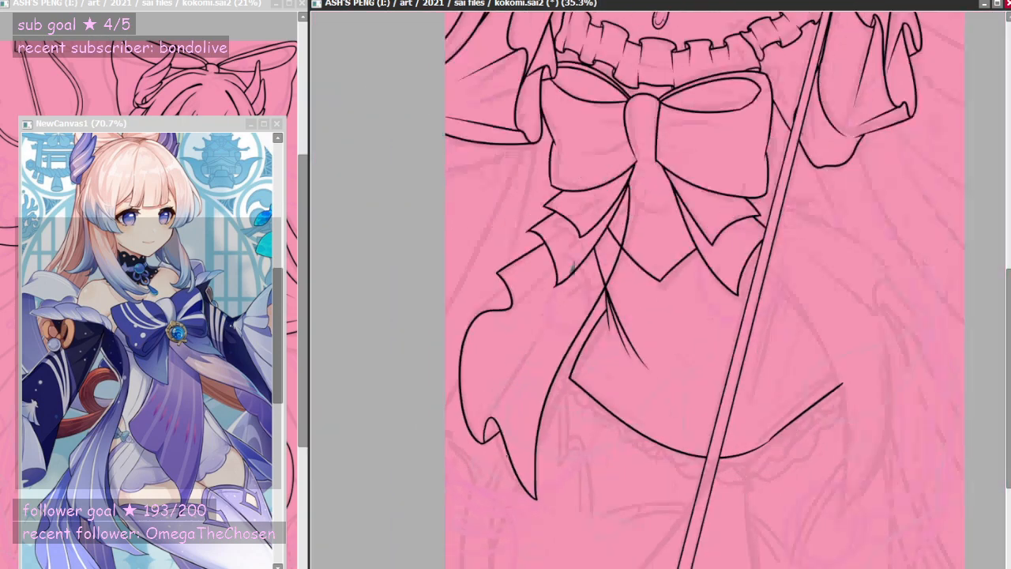
- Ink a straight fold line across the upper ripple on the draped panel's outer edge
{"action": "scroll", "coordinate": [518, 256], "scroll_direction": "up", "scroll_amount": 10}
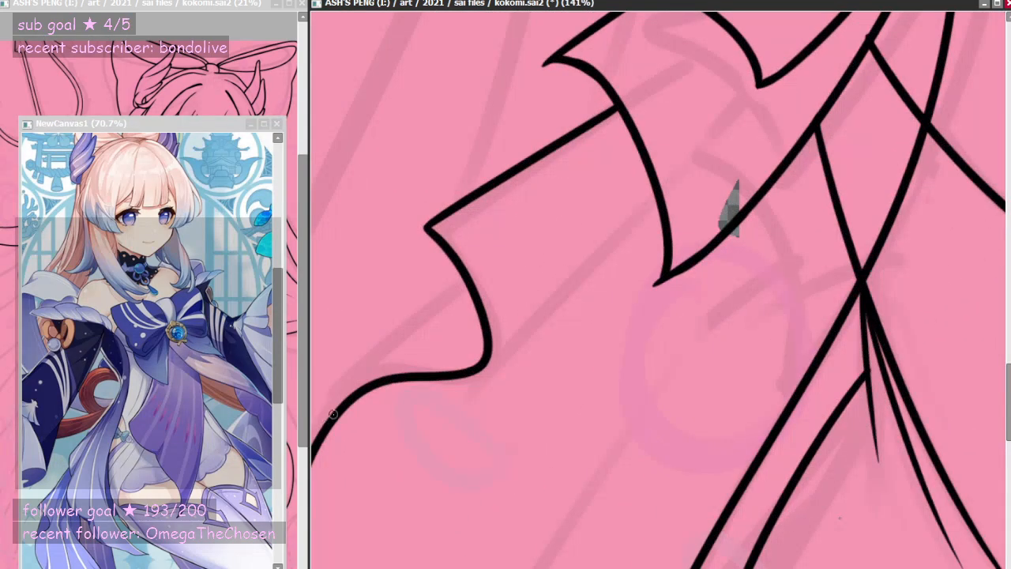
{"action": "mouse_move", "coordinate": [340, 404]}
{"action": "left_mouse_down"}
{"action": "mouse_move", "coordinate": [481, 273]}
{"action": "mouse_move", "coordinate": [488, 289]}
{"action": "mouse_move", "coordinate": [491, 266]}
{"action": "left_mouse_up"}
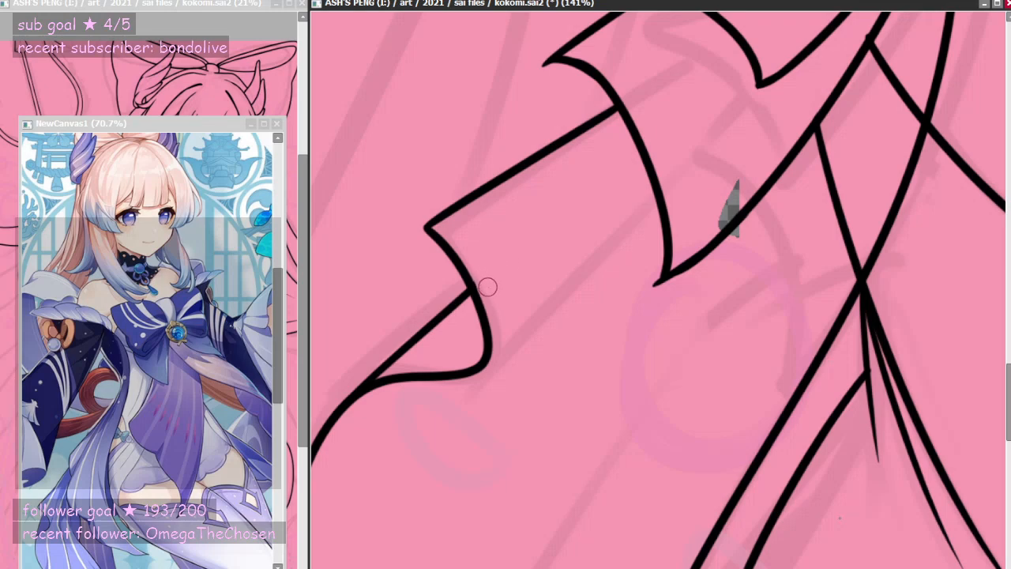
{"action": "scroll", "coordinate": [499, 283], "scroll_direction": "down", "scroll_amount": 1}
{"action": "scroll", "coordinate": [499, 283], "scroll_direction": "down", "scroll_amount": 3}
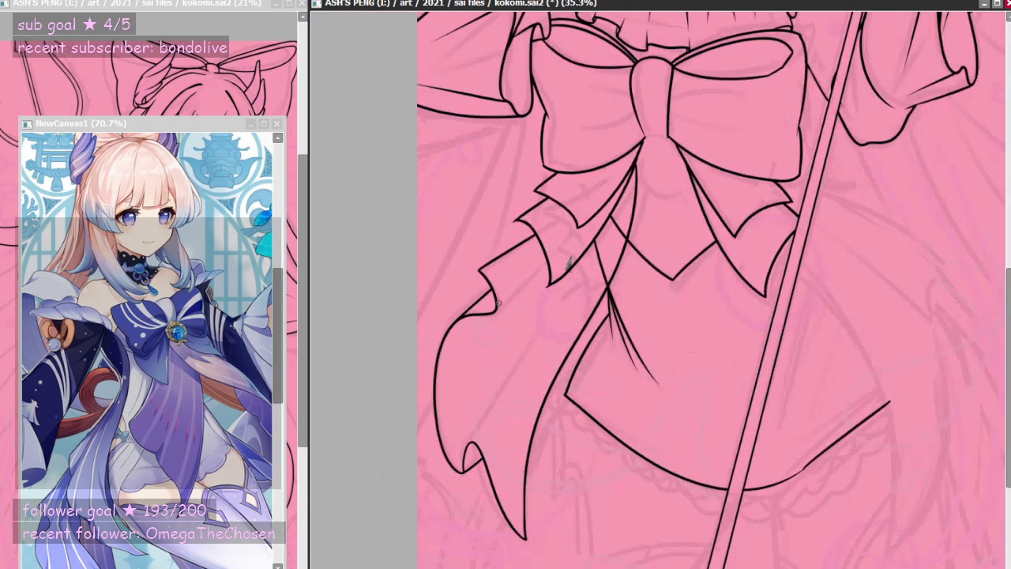
- Ink a long tapering crease inside the draped panel, rising from the hem curl toward the waist
{"action": "scroll", "coordinate": [552, 196], "scroll_direction": "up", "scroll_amount": 1}
{"action": "scroll", "coordinate": [553, 197], "scroll_direction": "down", "scroll_amount": 4}
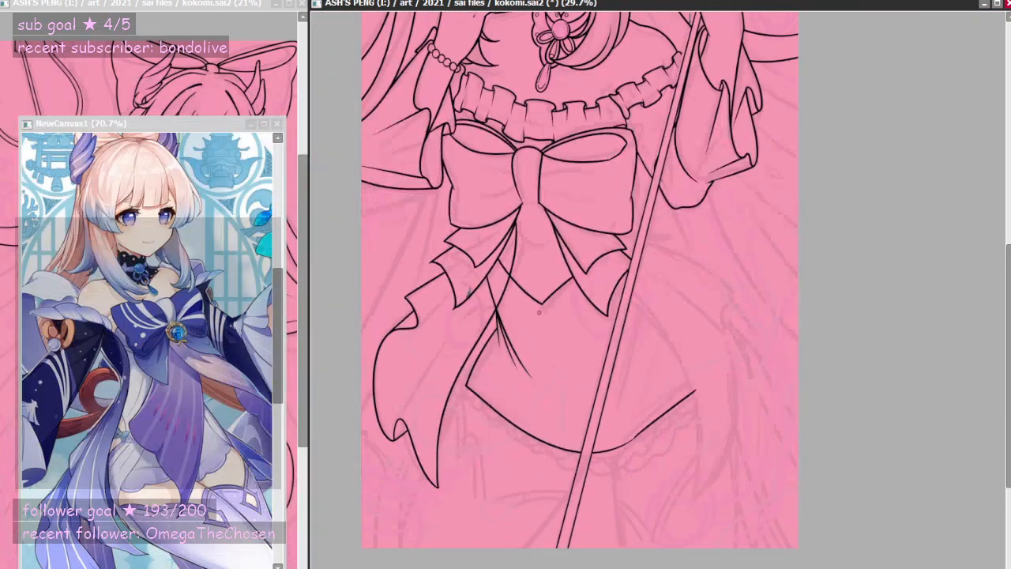
{"action": "scroll", "coordinate": [595, 369], "scroll_direction": "up", "scroll_amount": 2}
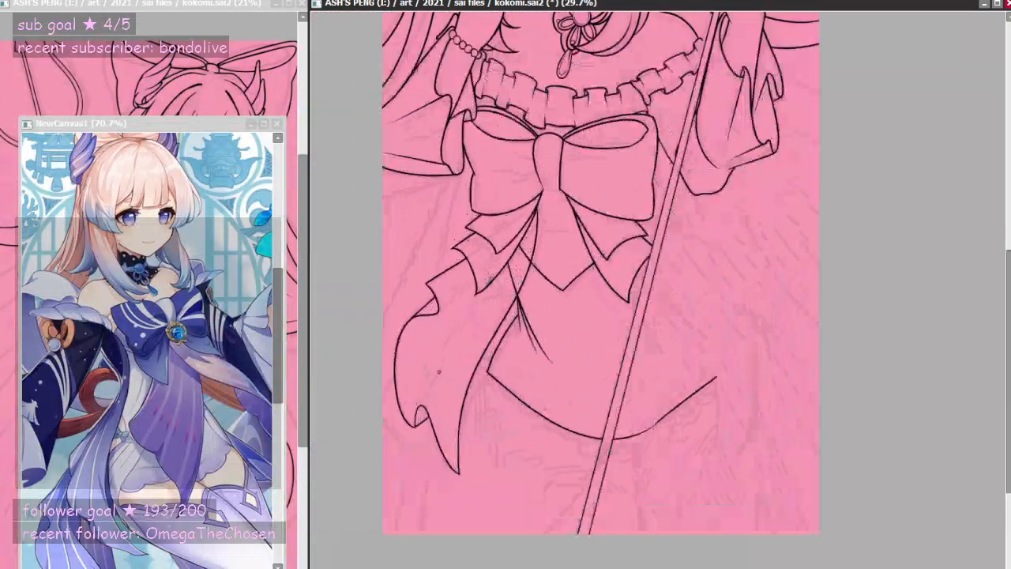
{"action": "scroll", "coordinate": [595, 370], "scroll_direction": "down", "scroll_amount": 2}
{"action": "scroll", "coordinate": [552, 355], "scroll_direction": "up", "scroll_amount": 5}
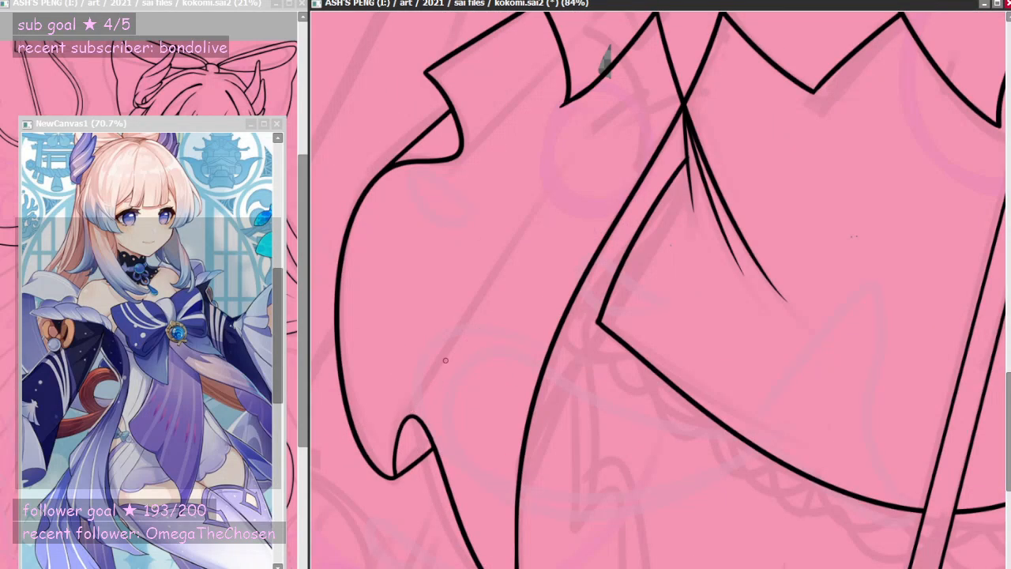
{"action": "left_click_drag", "start_coordinate": [410, 412], "coordinate": [570, 206]}
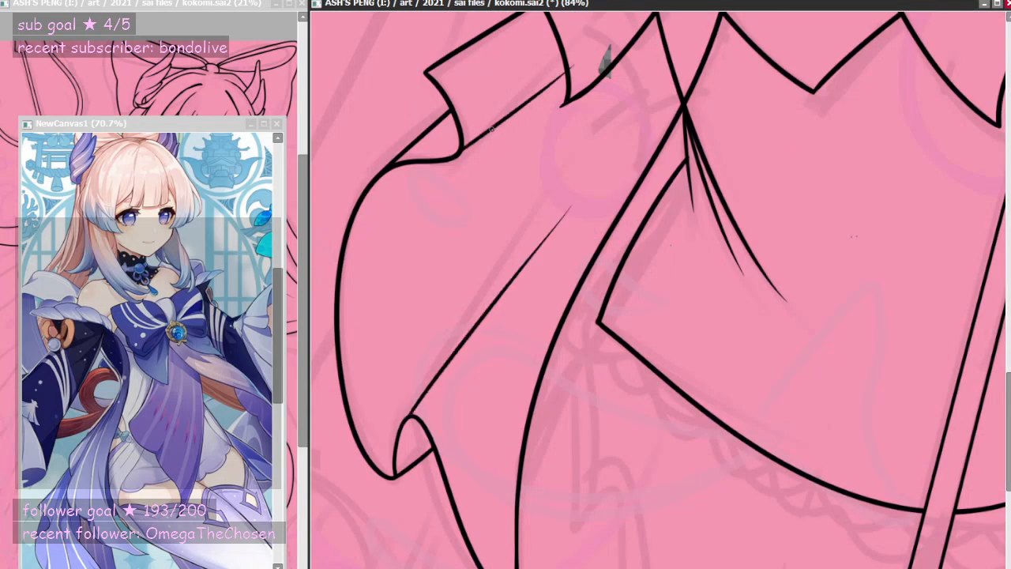
- Ink the fold line from the corner of the panel's upper ripple up to the edge of the bow tail
{"action": "left_click_drag", "start_coordinate": [464, 148], "coordinate": [550, 84]}
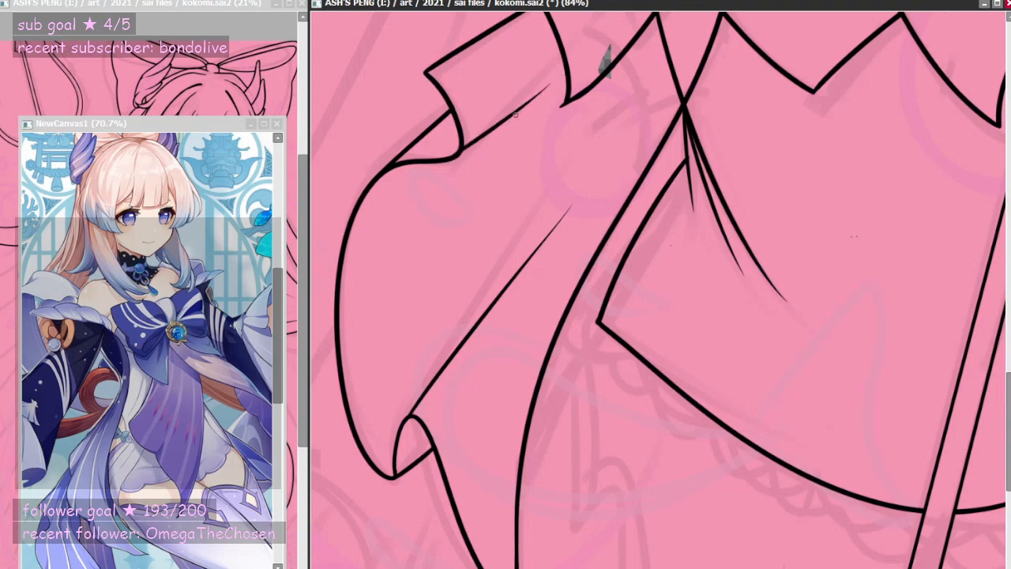
{"action": "scroll", "coordinate": [519, 393], "scroll_direction": "down", "scroll_amount": 7}
{"action": "scroll", "coordinate": [583, 283], "scroll_direction": "up", "scroll_amount": 7}
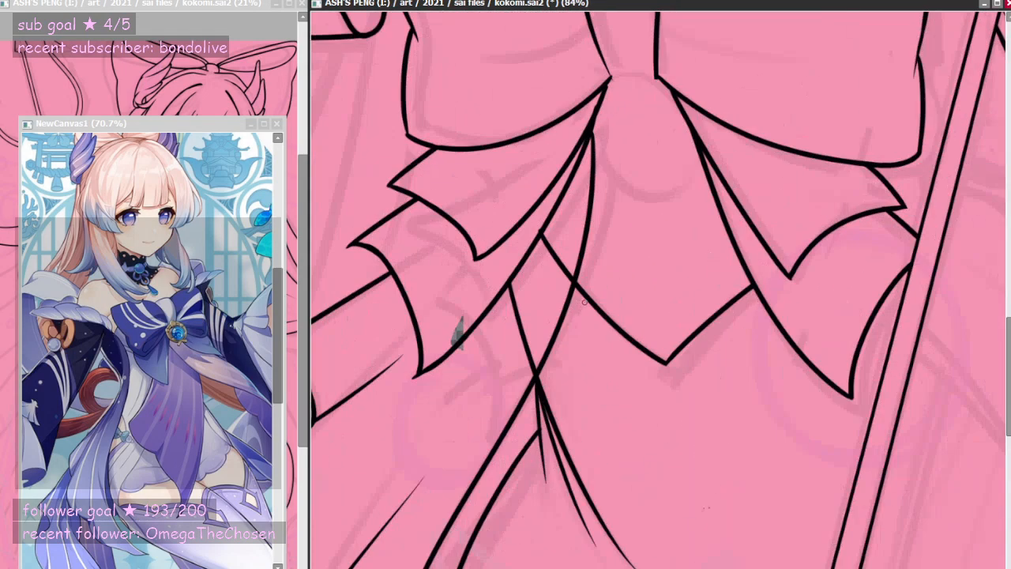
{"action": "left_click_drag", "start_coordinate": [379, 409], "coordinate": [453, 409]}
{"action": "key", "text": "ctrl+z"}
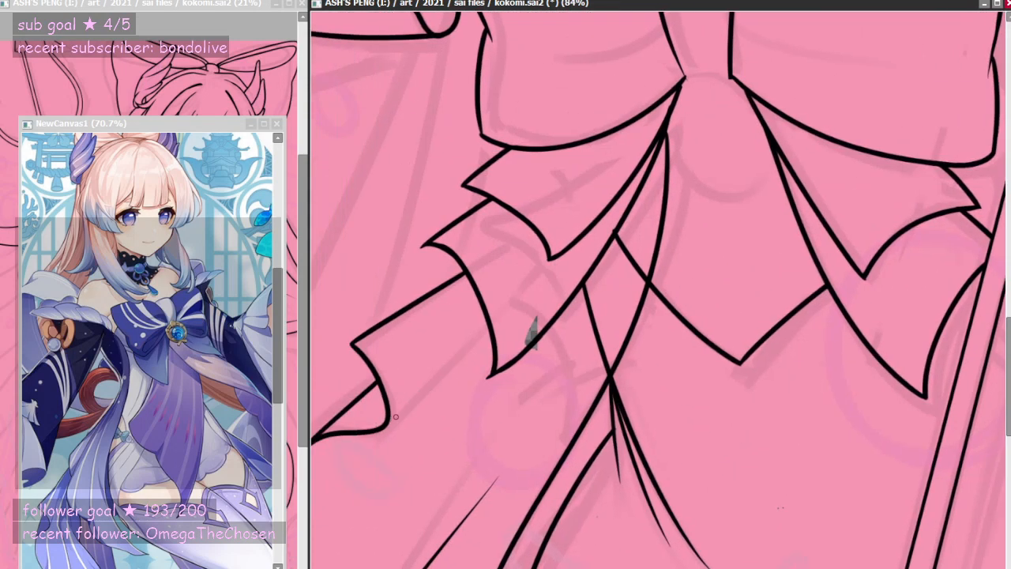
{"action": "left_click_drag", "start_coordinate": [390, 423], "coordinate": [505, 326]}
{"action": "key", "text": "ctrl+z"}
{"action": "left_click_drag", "start_coordinate": [381, 427], "coordinate": [495, 337]}
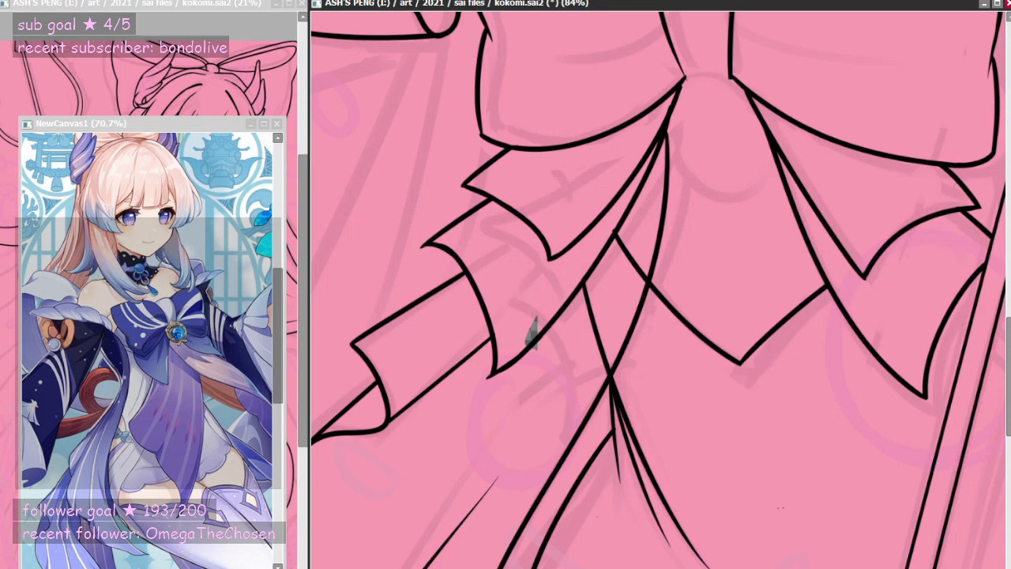
- Ink the inner edge of the opposite draped panel, curving from the bow tail across the staff and past the skirt's corner
{"action": "scroll", "coordinate": [531, 332], "scroll_direction": "down", "scroll_amount": 6}
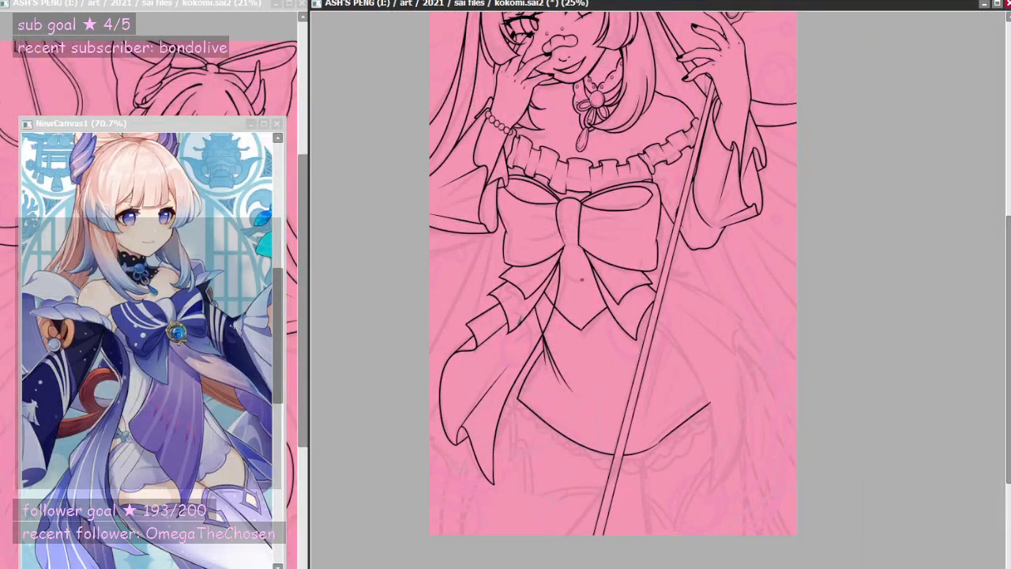
{"action": "scroll", "coordinate": [581, 279], "scroll_direction": "down", "scroll_amount": 1}
{"action": "scroll", "coordinate": [412, 434], "scroll_direction": "up", "scroll_amount": 2}
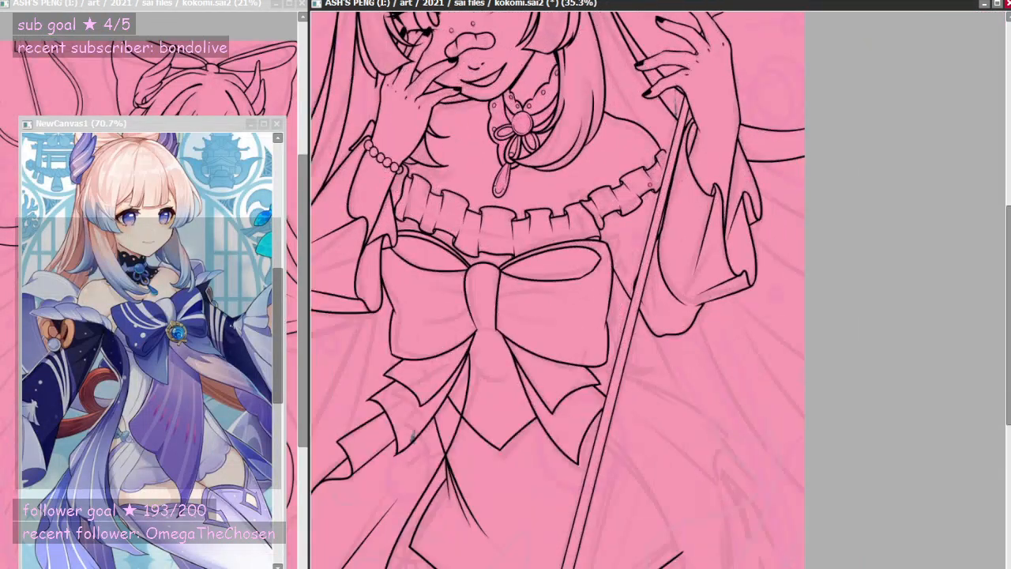
{"action": "scroll", "coordinate": [412, 434], "scroll_direction": "down", "scroll_amount": 1}
{"action": "scroll", "coordinate": [674, 510], "scroll_direction": "up", "scroll_amount": 4}
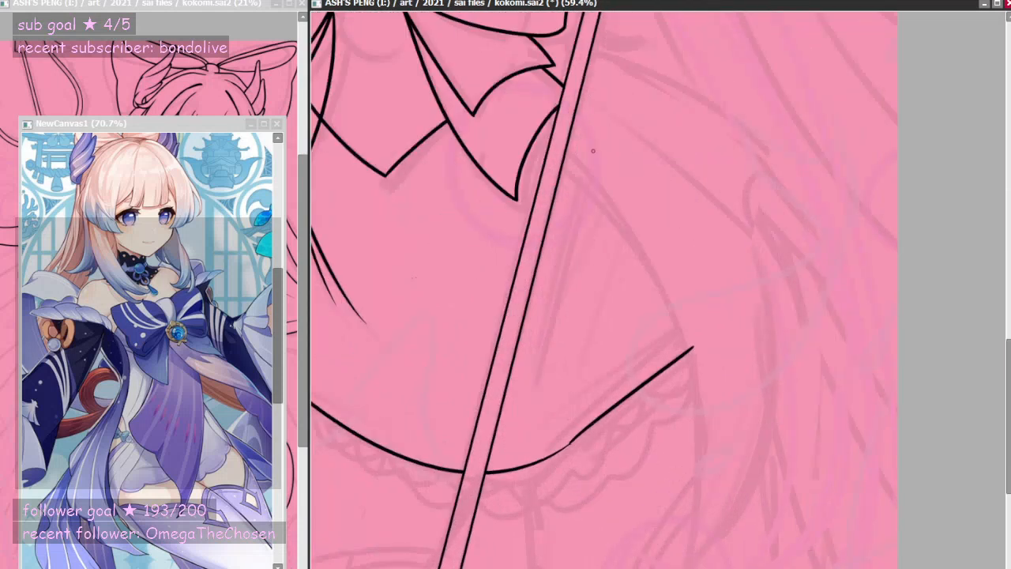
{"action": "mouse_move", "coordinate": [530, 132]}
{"action": "left_mouse_down"}
{"action": "mouse_move", "coordinate": [676, 513]}
{"action": "mouse_move", "coordinate": [668, 566]}
{"action": "left_mouse_up"}
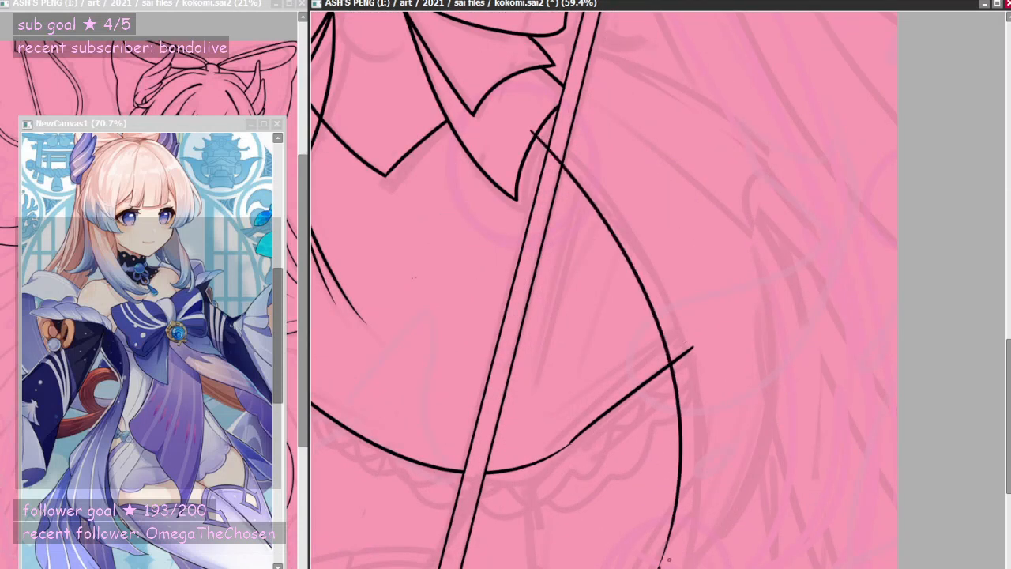
- Ink the staff-side panel's outer edge, with a hooked curl and small notch above a long curve ending at the lower tip
{"action": "mouse_move", "coordinate": [668, 559]}
{"action": "left_mouse_down"}
{"action": "mouse_move", "coordinate": [756, 194]}
{"action": "mouse_move", "coordinate": [752, 174]}
{"action": "mouse_move", "coordinate": [764, 400]}
{"action": "mouse_move", "coordinate": [657, 557]}
{"action": "left_mouse_up"}
{"action": "key", "text": "ctrl+z"}
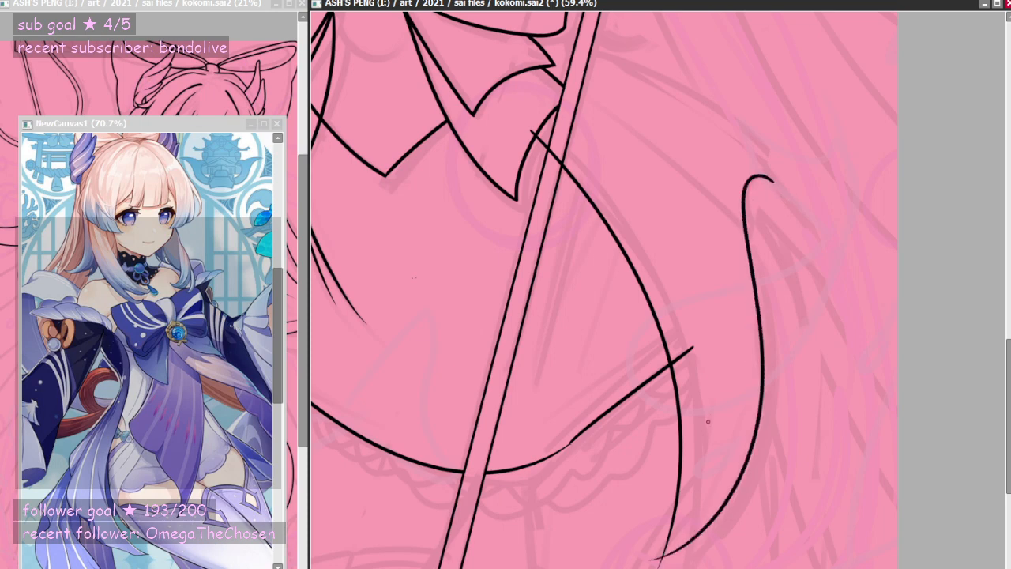
{"action": "key", "text": "ctrl+z"}
{"action": "mouse_move", "coordinate": [789, 207]}
{"action": "left_mouse_down"}
{"action": "mouse_move", "coordinate": [747, 207]}
{"action": "mouse_move", "coordinate": [766, 251]}
{"action": "mouse_move", "coordinate": [660, 567]}
{"action": "left_mouse_up"}
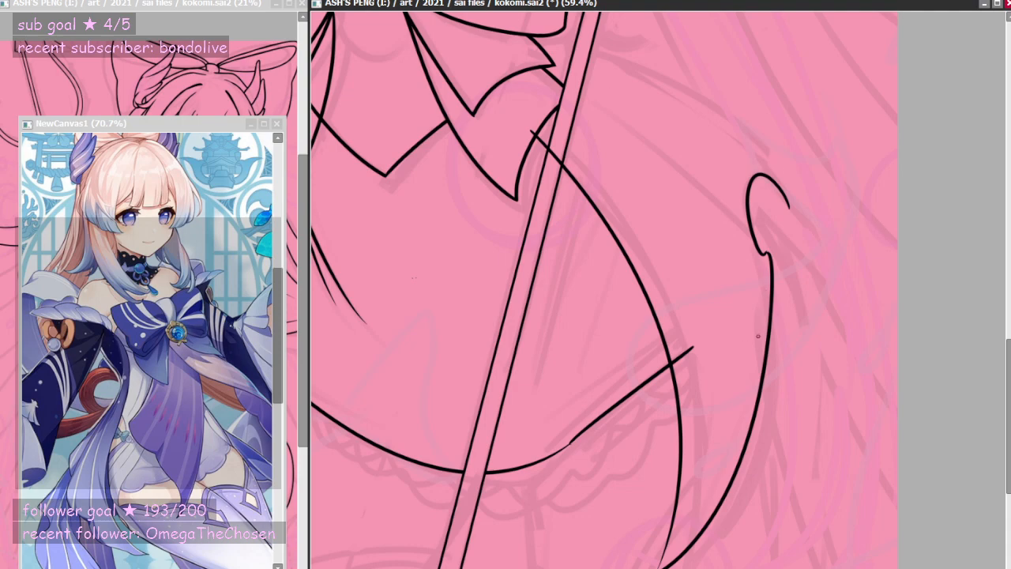
- Examine the bow and skirt drapery in the reference illustration, reframed to show more of the figure
{"action": "scroll", "coordinate": [685, 403], "scroll_direction": "down", "scroll_amount": 5}
{"action": "scroll", "coordinate": [631, 212], "scroll_direction": "up", "scroll_amount": 2}
{"action": "scroll", "coordinate": [539, 200], "scroll_direction": "up", "scroll_amount": 1}
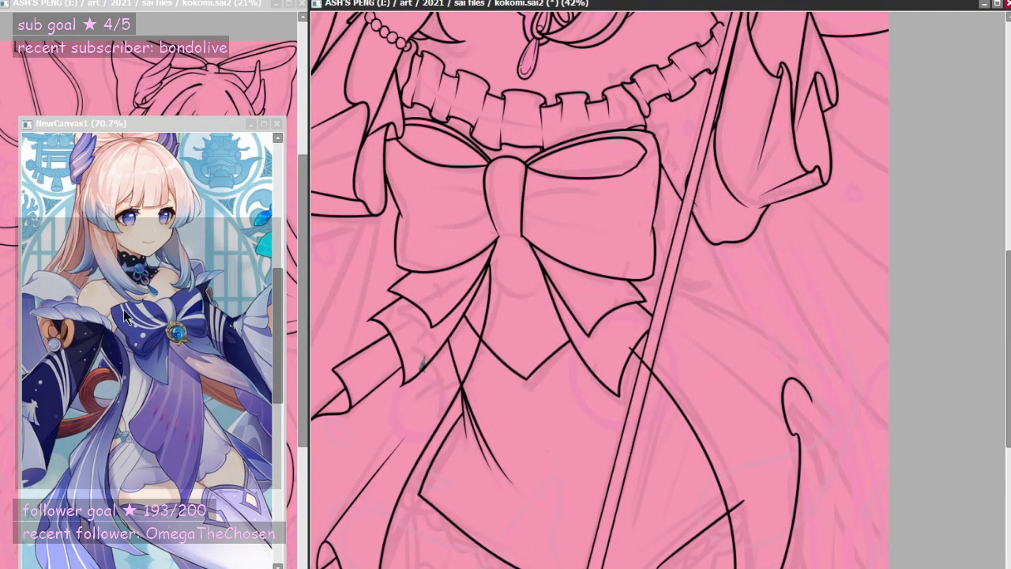
{"action": "left_click", "coordinate": [125, 316]}
{"action": "scroll", "coordinate": [131, 312], "scroll_direction": "up", "scroll_amount": 1}
{"action": "scroll", "coordinate": [150, 312], "scroll_direction": "down", "scroll_amount": 1}
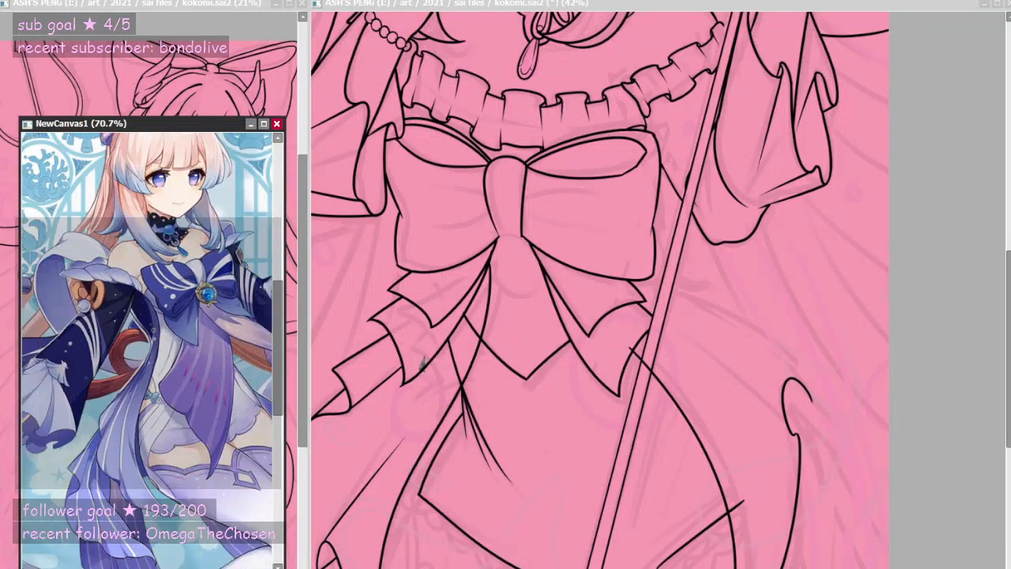
{"action": "scroll", "coordinate": [150, 347], "scroll_direction": "down", "scroll_amount": 2}
{"action": "scroll", "coordinate": [150, 347], "scroll_direction": "up", "scroll_amount": 1}
{"action": "left_click", "coordinate": [732, 324]}
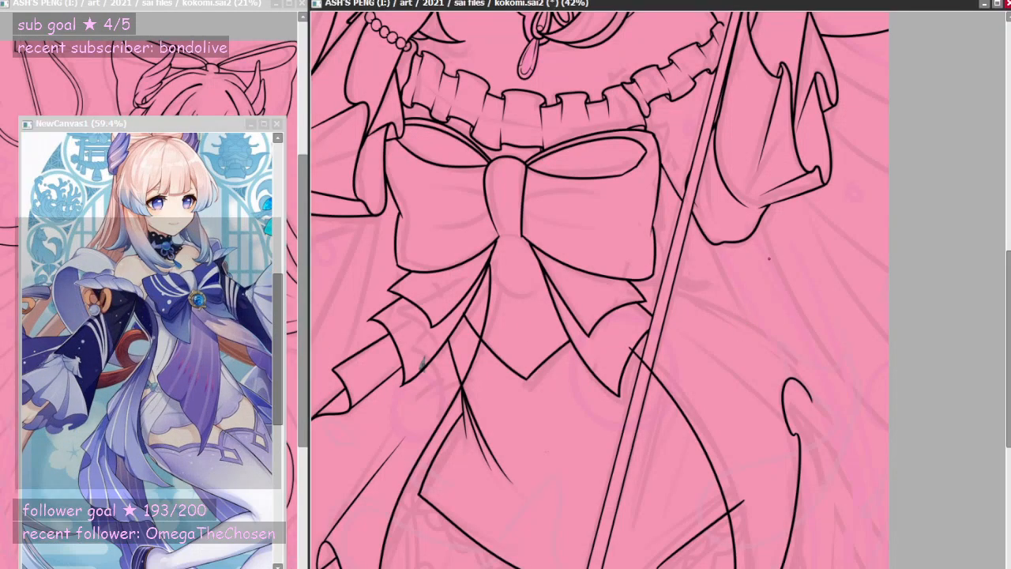
{"action": "scroll", "coordinate": [768, 257], "scroll_direction": "up", "scroll_amount": 2}
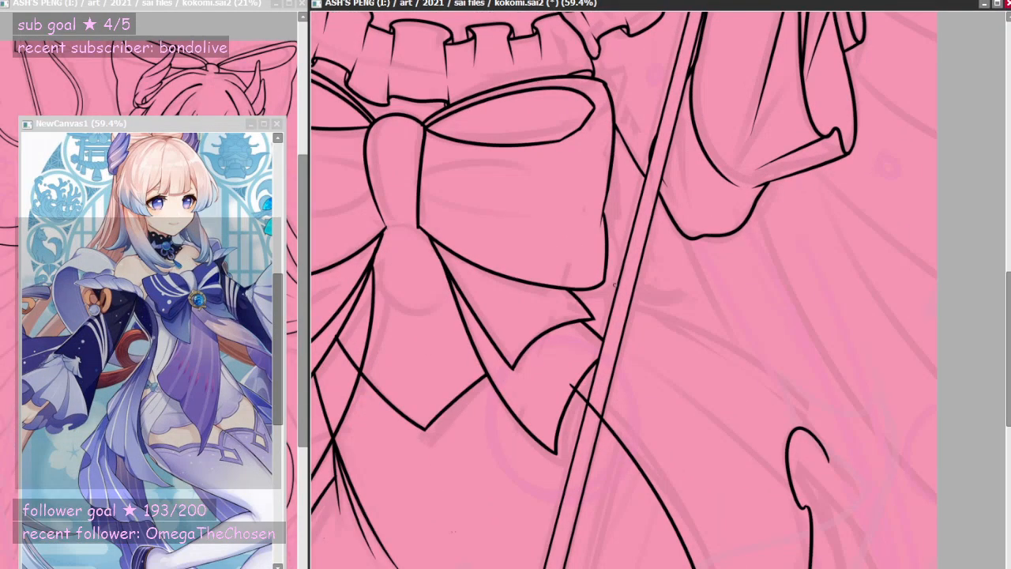
{"action": "left_click_drag", "start_coordinate": [609, 276], "coordinate": [833, 474]}
{"action": "key", "text": "ctrl+z"}
{"action": "mouse_move", "coordinate": [591, 251]}
{"action": "left_mouse_down"}
{"action": "mouse_move", "coordinate": [622, 308]}
{"action": "mouse_move", "coordinate": [842, 473]}
{"action": "left_mouse_up"}
{"action": "key", "text": "ctrl+z"}
{"action": "left_click_drag", "start_coordinate": [601, 289], "coordinate": [831, 477]}
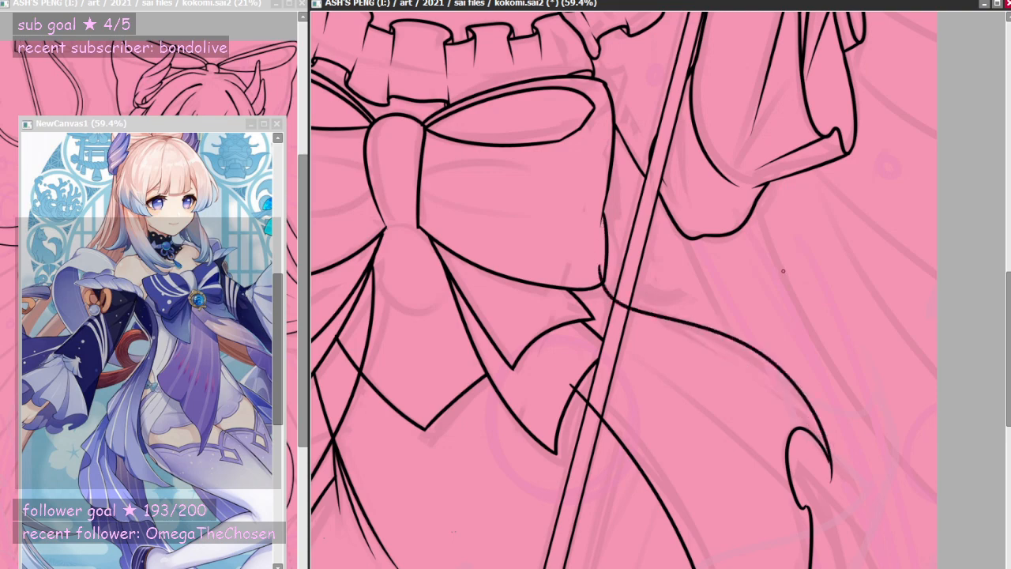
{"action": "scroll", "coordinate": [782, 271], "scroll_direction": "down", "scroll_amount": 3}
{"action": "scroll", "coordinate": [649, 252], "scroll_direction": "up", "scroll_amount": 3}
{"action": "key", "text": "ctrl+z"}
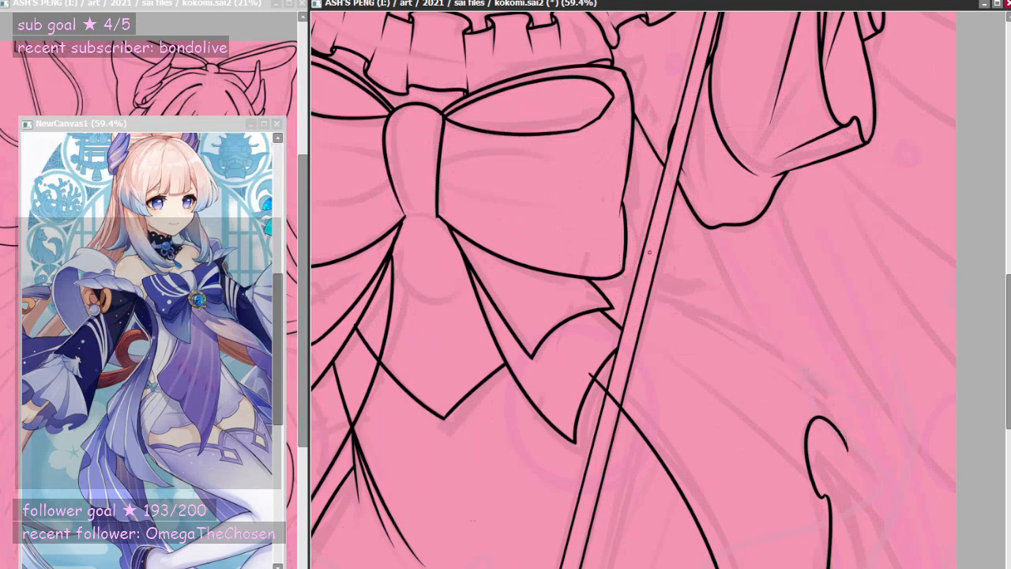
- Ink the staff-side panel's upper edge, sweeping from the bow's lower corner across the staff and around the hooked curl
{"action": "left_click_drag", "start_coordinate": [612, 270], "coordinate": [808, 377]}
{"action": "key", "text": "ctrl+z"}
{"action": "mouse_move", "coordinate": [605, 272]}
{"action": "left_mouse_down"}
{"action": "mouse_move", "coordinate": [805, 367]}
{"action": "mouse_move", "coordinate": [865, 508]}
{"action": "left_mouse_up"}
{"action": "key", "text": "ctrl+z"}
{"action": "left_click_drag", "start_coordinate": [835, 405], "coordinate": [845, 475]}
{"action": "key", "text": "ctrl+z"}
{"action": "left_click_drag", "start_coordinate": [842, 422], "coordinate": [846, 469]}
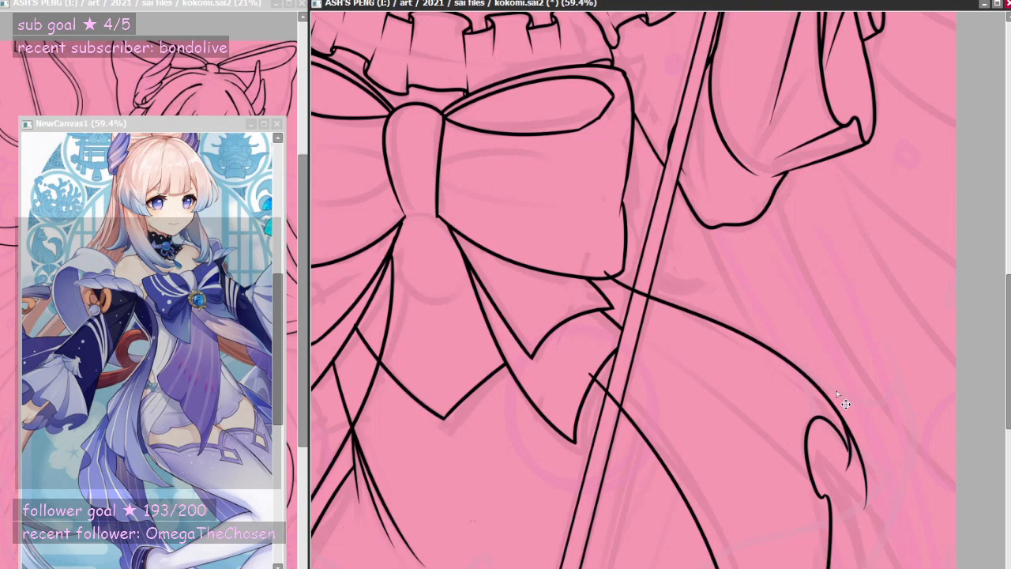
{"action": "key", "text": "ctrl+z"}
- Rework the end of the panel's upper edge so it meets the curl's tip, erasing the overshoot and doubled line
{"action": "scroll", "coordinate": [552, 333], "scroll_direction": "down", "scroll_amount": 6}
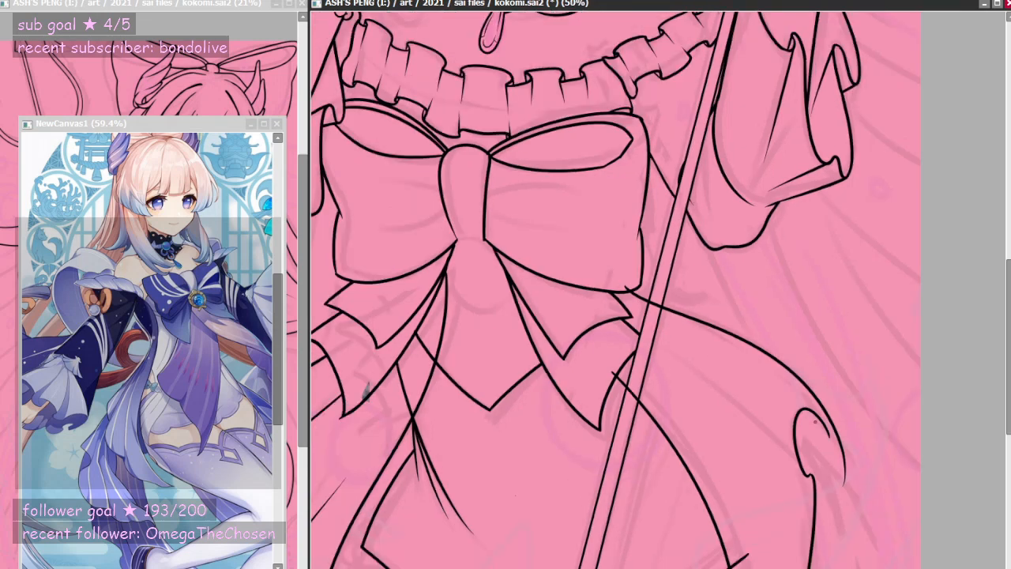
{"action": "scroll", "coordinate": [827, 433], "scroll_direction": "up", "scroll_amount": 6}
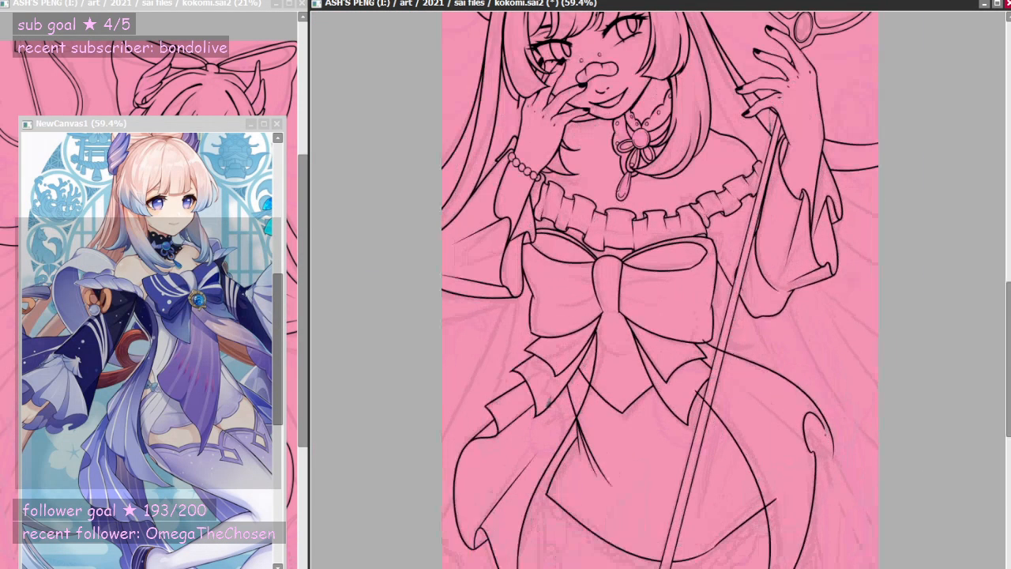
{"action": "mouse_move", "coordinate": [818, 426]}
{"action": "left_mouse_down"}
{"action": "mouse_move", "coordinate": [761, 278]}
{"action": "mouse_move", "coordinate": [852, 445]}
{"action": "mouse_move", "coordinate": [856, 524]}
{"action": "left_mouse_up"}
{"action": "key", "text": "e"}
{"action": "key", "text": "ctrl+z"}
{"action": "mouse_move", "coordinate": [751, 263]}
{"action": "left_mouse_down"}
{"action": "mouse_move", "coordinate": [810, 345]}
{"action": "mouse_move", "coordinate": [839, 431]}
{"action": "left_mouse_up"}
{"action": "key", "text": "ctrl+z"}
{"action": "left_click_drag", "start_coordinate": [767, 277], "coordinate": [837, 443]}
{"action": "mouse_move", "coordinate": [826, 371]}
{"action": "left_mouse_down"}
{"action": "mouse_move", "coordinate": [849, 410]}
{"action": "mouse_move", "coordinate": [856, 536]}
{"action": "left_mouse_up"}
{"action": "key", "text": "ctrl+z"}
{"action": "left_click_drag", "start_coordinate": [836, 397], "coordinate": [854, 530]}
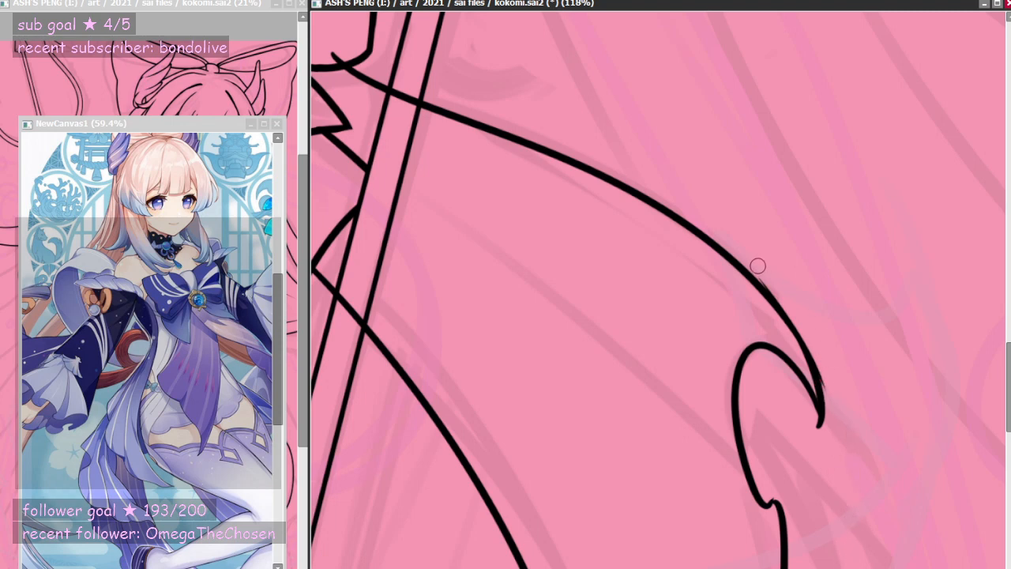
{"action": "mouse_move", "coordinate": [834, 416]}
{"action": "left_mouse_down"}
{"action": "mouse_move", "coordinate": [782, 297]}
{"action": "mouse_move", "coordinate": [750, 256]}
{"action": "left_mouse_up"}
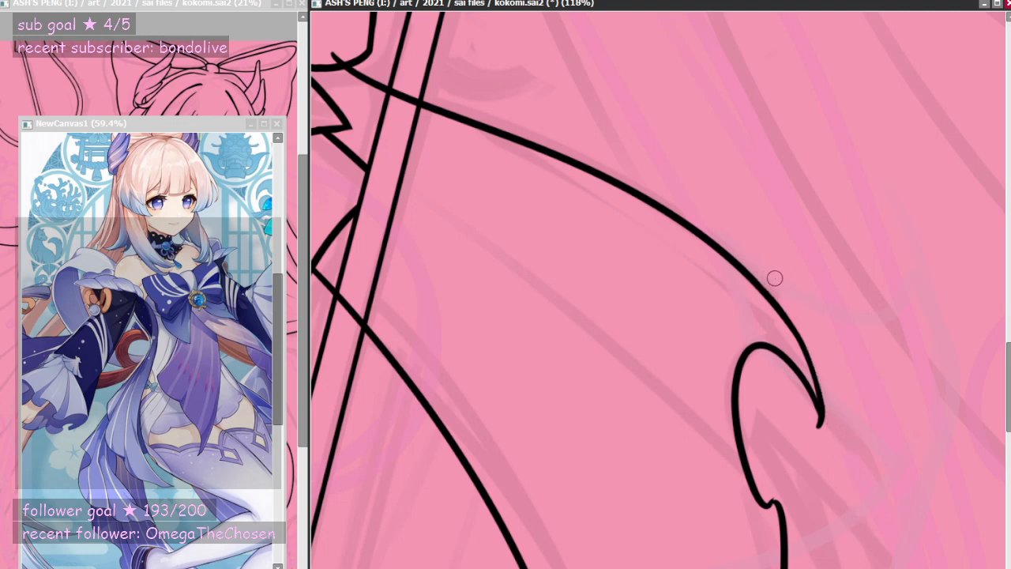
- Thicken and smooth the panel's outer contour from the curl's tip upward along the upper edge
{"action": "key", "text": "n"}
{"action": "left_click_drag", "start_coordinate": [822, 410], "coordinate": [770, 290]}
{"action": "key", "text": "ctrl+z"}
{"action": "left_click_drag", "start_coordinate": [821, 419], "coordinate": [785, 310]}
{"action": "key", "text": "ctrl+z"}
{"action": "mouse_move", "coordinate": [819, 417]}
{"action": "left_mouse_down"}
{"action": "mouse_move", "coordinate": [815, 371]}
{"action": "mouse_move", "coordinate": [766, 303]}
{"action": "left_mouse_up"}
{"action": "key", "text": "ctrl+z"}
{"action": "mouse_move", "coordinate": [822, 415]}
{"action": "left_mouse_down"}
{"action": "mouse_move", "coordinate": [819, 379]}
{"action": "mouse_move", "coordinate": [759, 298]}
{"action": "left_mouse_up"}
- Ink a fold line inside the curl, running from its rounded tip back to the hook's inner side
{"action": "mouse_move", "coordinate": [743, 368]}
{"action": "left_mouse_down"}
{"action": "mouse_move", "coordinate": [821, 422]}
{"action": "mouse_move", "coordinate": [720, 363]}
{"action": "left_mouse_up"}
{"action": "key", "text": "ctrl+z"}
{"action": "key", "text": "ctrl+z"}
{"action": "left_click_drag", "start_coordinate": [817, 422], "coordinate": [725, 367]}
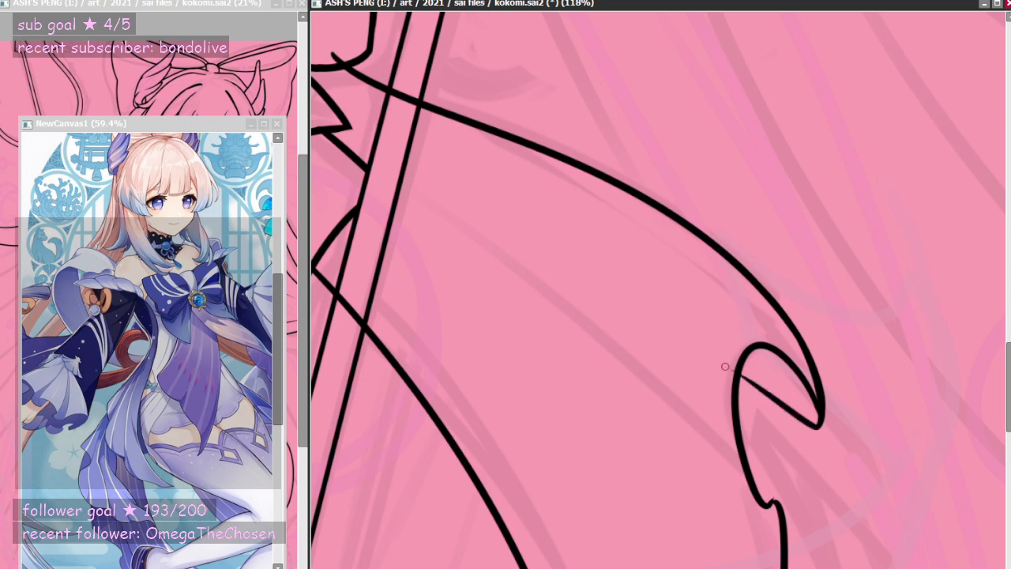
{"action": "scroll", "coordinate": [746, 326], "scroll_direction": "down", "scroll_amount": 6}
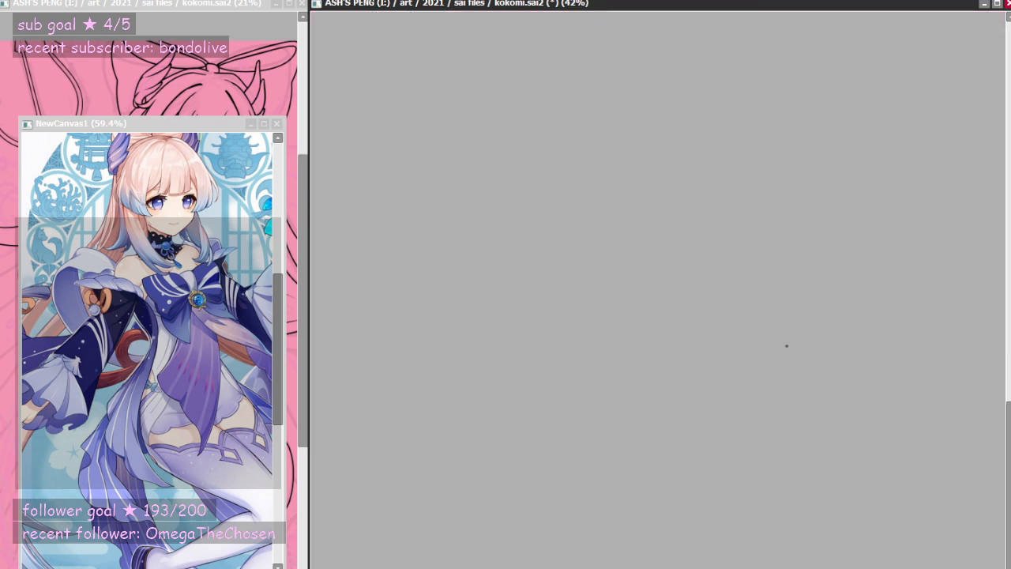
{"action": "scroll", "coordinate": [787, 345], "scroll_direction": "down", "scroll_amount": 4}
{"action": "left_click_drag", "start_coordinate": [635, 173], "coordinate": [751, 158]}
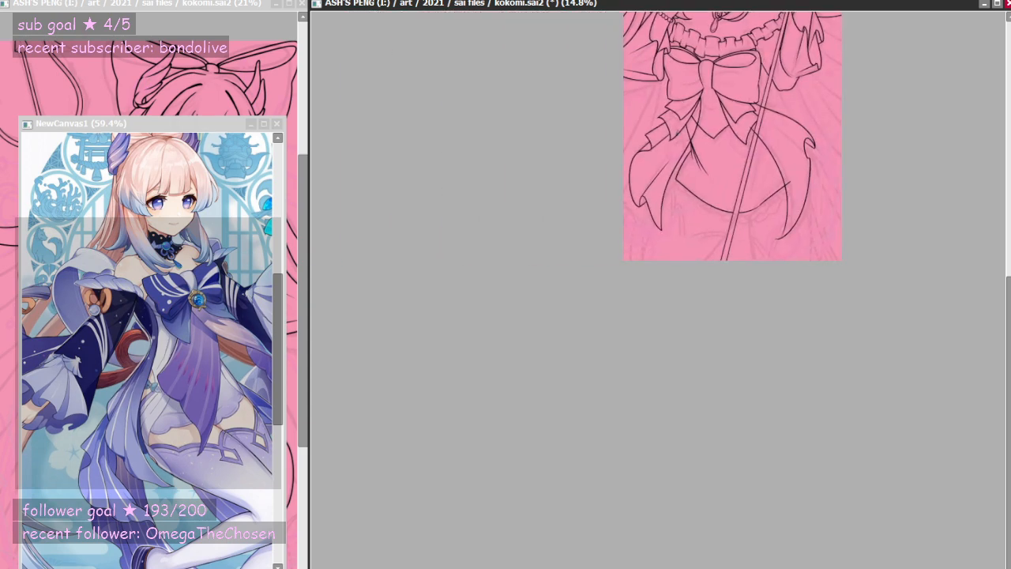
{"action": "scroll", "coordinate": [749, 157], "scroll_direction": "down", "scroll_amount": 2}
{"action": "scroll", "coordinate": [761, 152], "scroll_direction": "up", "scroll_amount": 7}
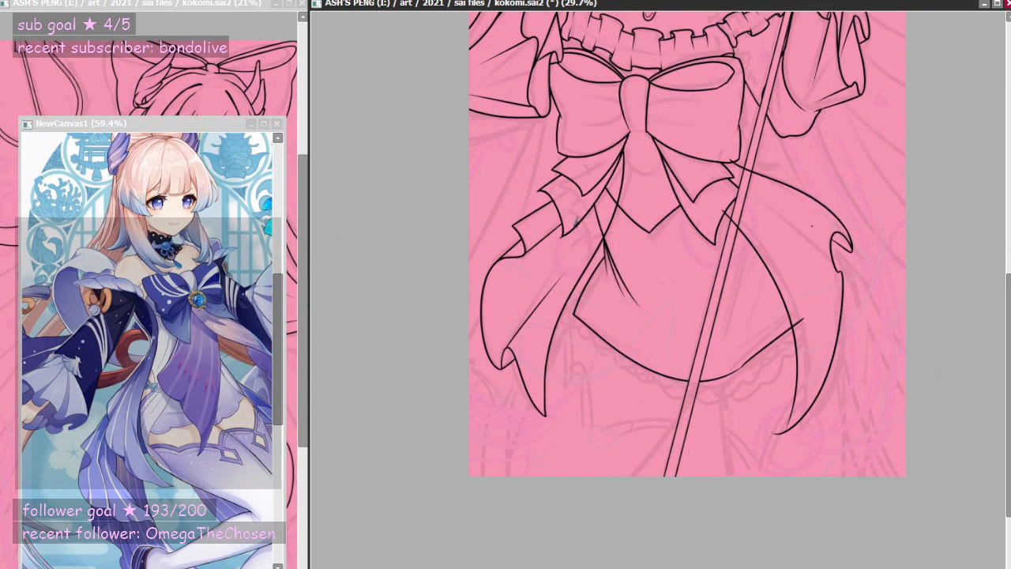
{"action": "scroll", "coordinate": [746, 213], "scroll_direction": "up", "scroll_amount": 5}
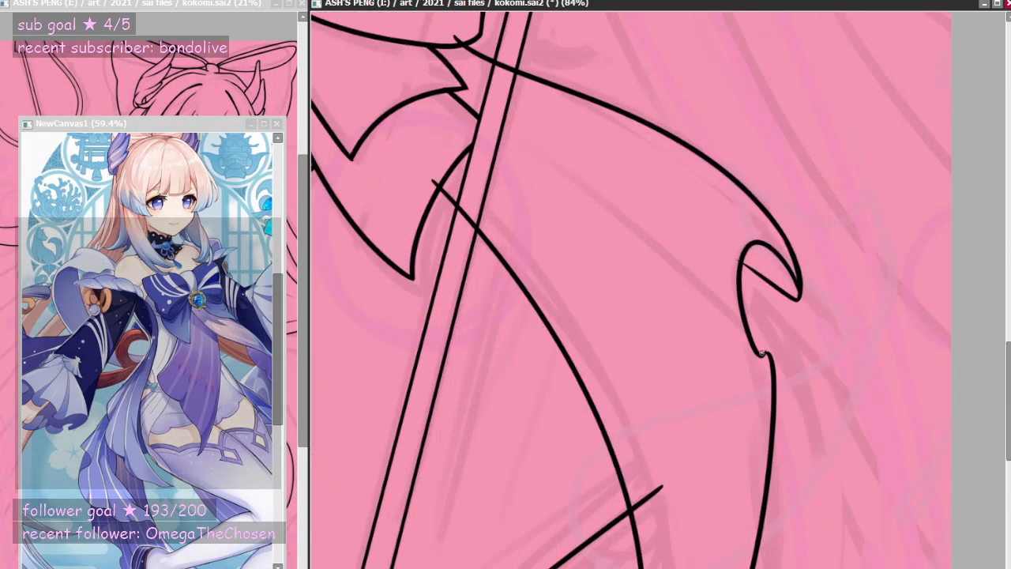
- Ink a long fold line from the panel's notch up toward the bow, and redraw the curl's rounded arch and pointed tip
{"action": "left_click_drag", "start_coordinate": [762, 353], "coordinate": [544, 149]}
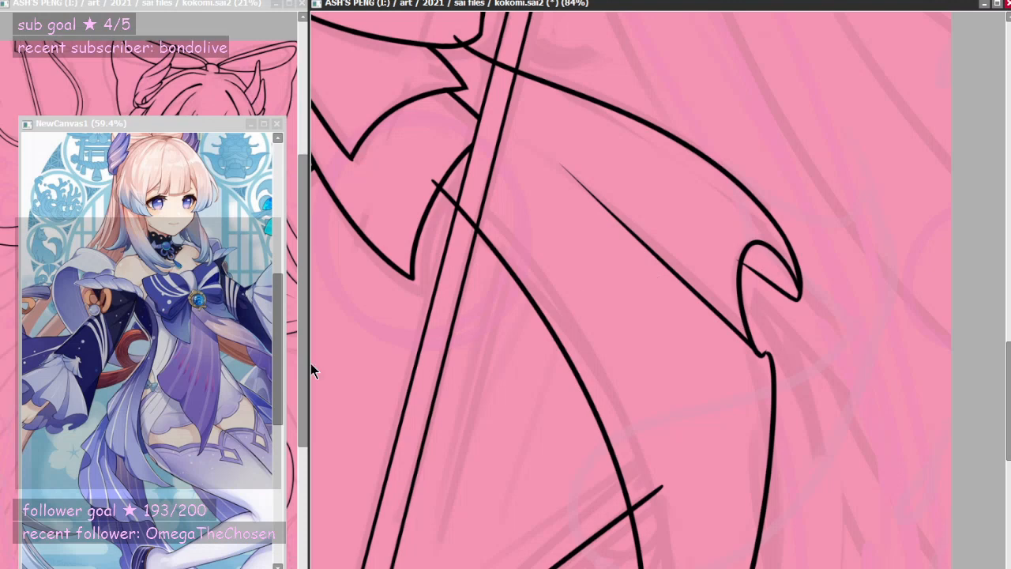
{"action": "mouse_move", "coordinate": [730, 289]}
{"action": "left_mouse_down"}
{"action": "mouse_move", "coordinate": [770, 322]}
{"action": "mouse_move", "coordinate": [773, 255]}
{"action": "mouse_move", "coordinate": [767, 268]}
{"action": "mouse_move", "coordinate": [787, 308]}
{"action": "left_mouse_up"}
{"action": "mouse_move", "coordinate": [749, 337]}
{"action": "left_mouse_down"}
{"action": "mouse_move", "coordinate": [738, 250]}
{"action": "mouse_move", "coordinate": [802, 287]}
{"action": "left_mouse_up"}
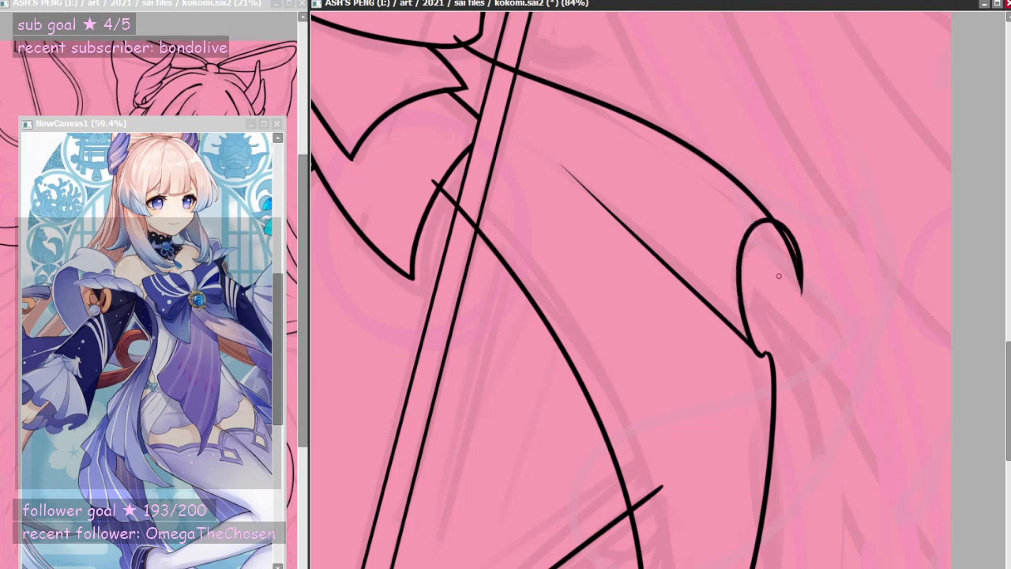
{"action": "key", "text": "ctrl+z"}
{"action": "mouse_move", "coordinate": [742, 318]}
{"action": "left_mouse_down"}
{"action": "mouse_move", "coordinate": [751, 250]}
{"action": "mouse_move", "coordinate": [799, 297]}
{"action": "left_mouse_up"}
{"action": "scroll", "coordinate": [793, 255], "scroll_direction": "down", "scroll_amount": 5}
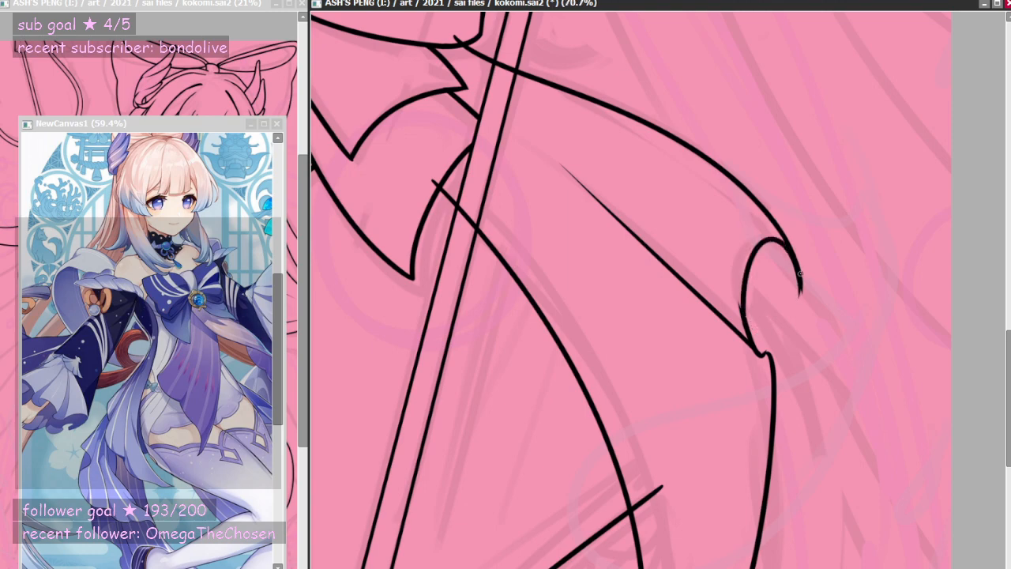
{"action": "scroll", "coordinate": [799, 271], "scroll_direction": "up", "scroll_amount": 6}
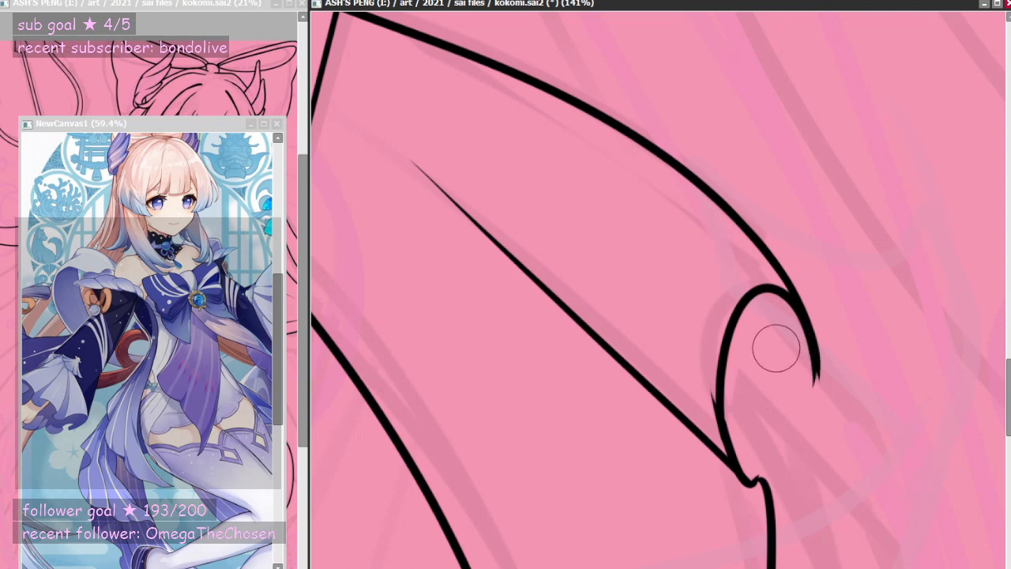
{"action": "key", "text": "n"}
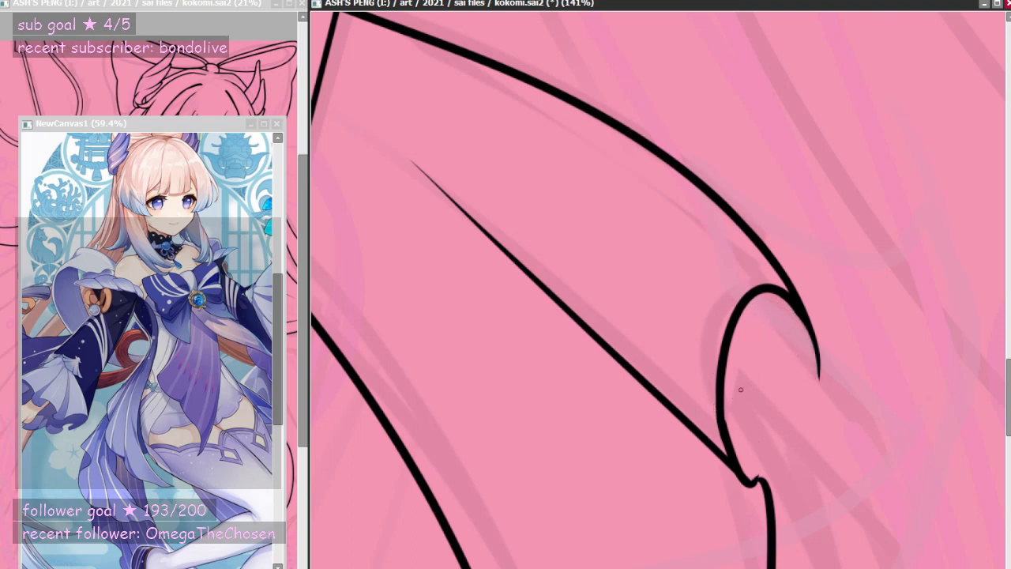
- Ink a straight fold line inside the redrawn curl, from the arch's inner side to the pointed tip
{"action": "left_click_drag", "start_coordinate": [736, 321], "coordinate": [802, 377]}
{"action": "key", "text": "ctrl+z"}
{"action": "mouse_move", "coordinate": [746, 307]}
{"action": "left_mouse_down"}
{"action": "mouse_move", "coordinate": [813, 380]}
{"action": "mouse_move", "coordinate": [702, 279]}
{"action": "mouse_move", "coordinate": [732, 294]}
{"action": "mouse_move", "coordinate": [712, 279]}
{"action": "mouse_move", "coordinate": [724, 289]}
{"action": "mouse_move", "coordinate": [709, 311]}
{"action": "mouse_move", "coordinate": [729, 295]}
{"action": "left_mouse_up"}
{"action": "key", "text": "ctrl+z"}
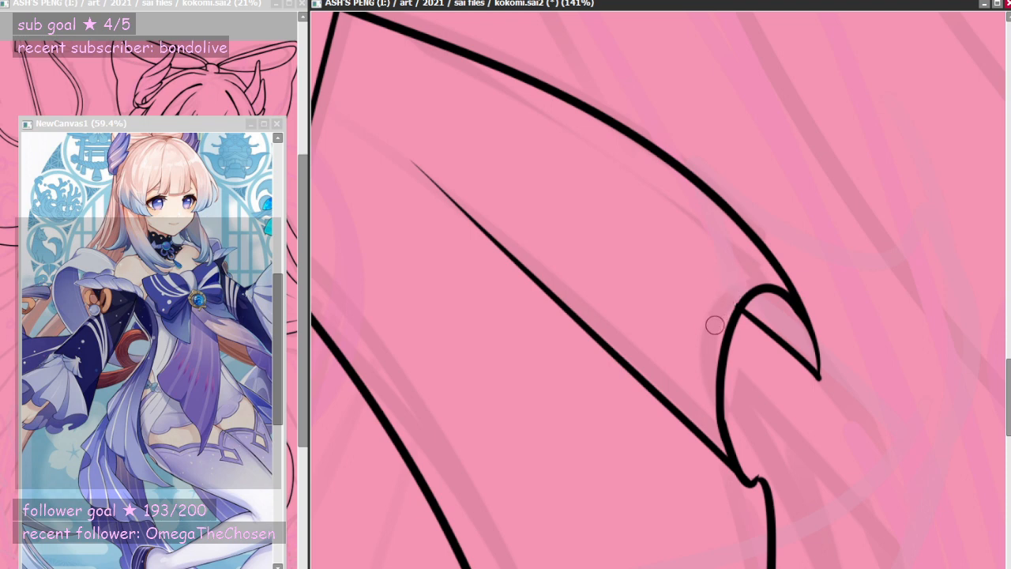
- Ink a short slanted line across the notch at the base of the curl, joining the arch to the outer edge
{"action": "key", "text": "n"}
{"action": "left_click_drag", "start_coordinate": [722, 426], "coordinate": [773, 489]}
{"action": "key", "text": "ctrl+z"}
{"action": "key", "text": "ctrl+z"}
{"action": "key", "text": "ctrl+z"}
{"action": "key", "text": "ctrl+z"}
{"action": "left_click_drag", "start_coordinate": [722, 426], "coordinate": [767, 488]}
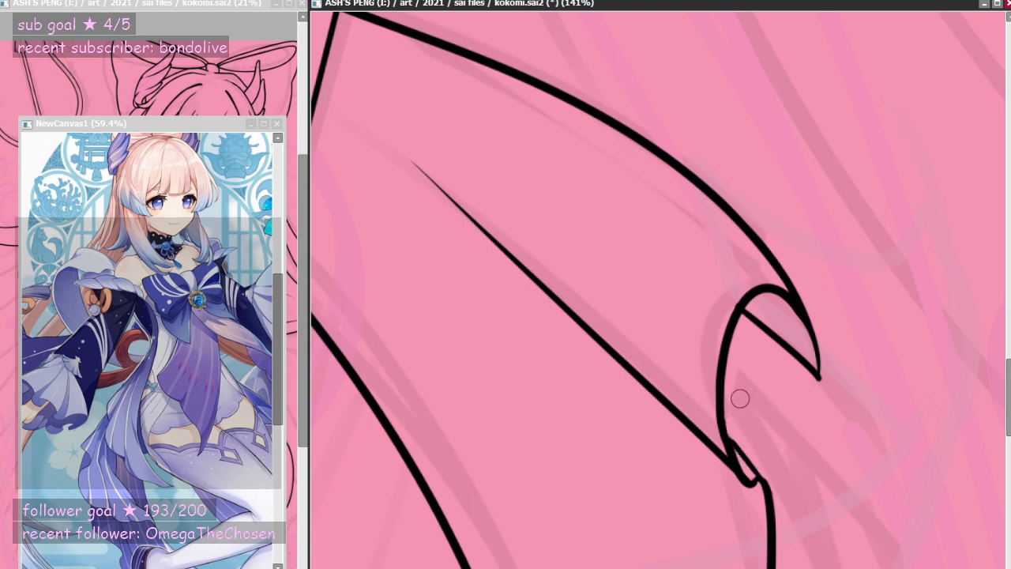
{"action": "scroll", "coordinate": [731, 409], "scroll_direction": "down", "scroll_amount": 5}
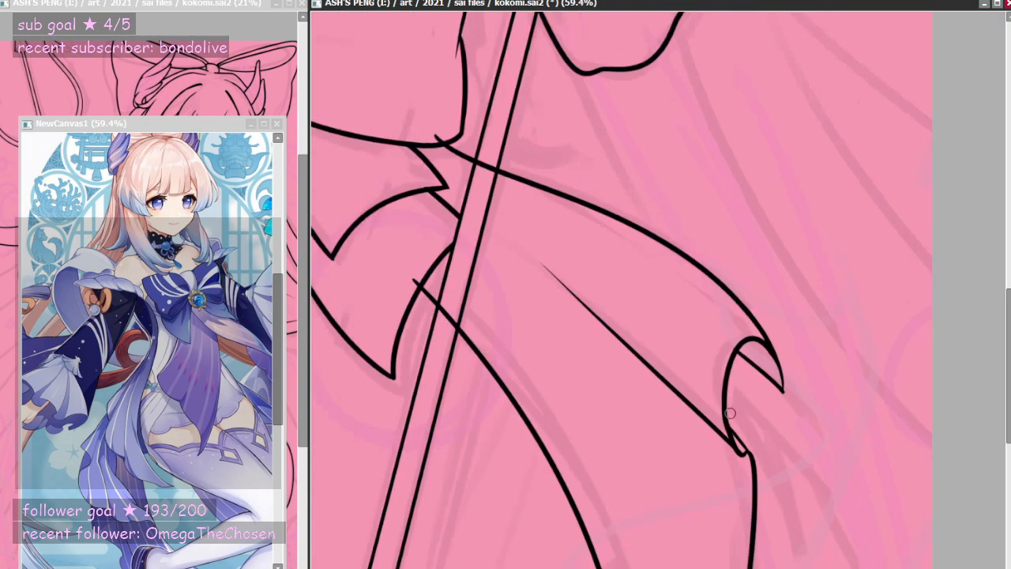
{"action": "scroll", "coordinate": [730, 412], "scroll_direction": "down", "scroll_amount": 3}
{"action": "scroll", "coordinate": [713, 311], "scroll_direction": "up", "scroll_amount": 3}
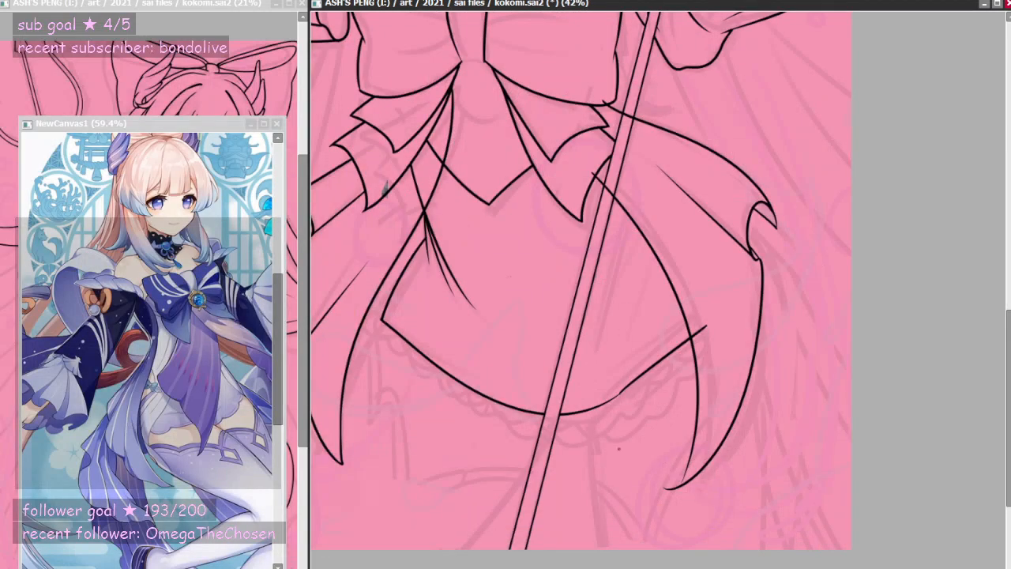
{"action": "mouse_move", "coordinate": [387, 472]}
{"action": "left_mouse_down"}
{"action": "mouse_move", "coordinate": [376, 512]}
{"action": "mouse_move", "coordinate": [488, 499]}
{"action": "mouse_move", "coordinate": [464, 533]}
{"action": "mouse_move", "coordinate": [521, 465]}
{"action": "left_mouse_up"}
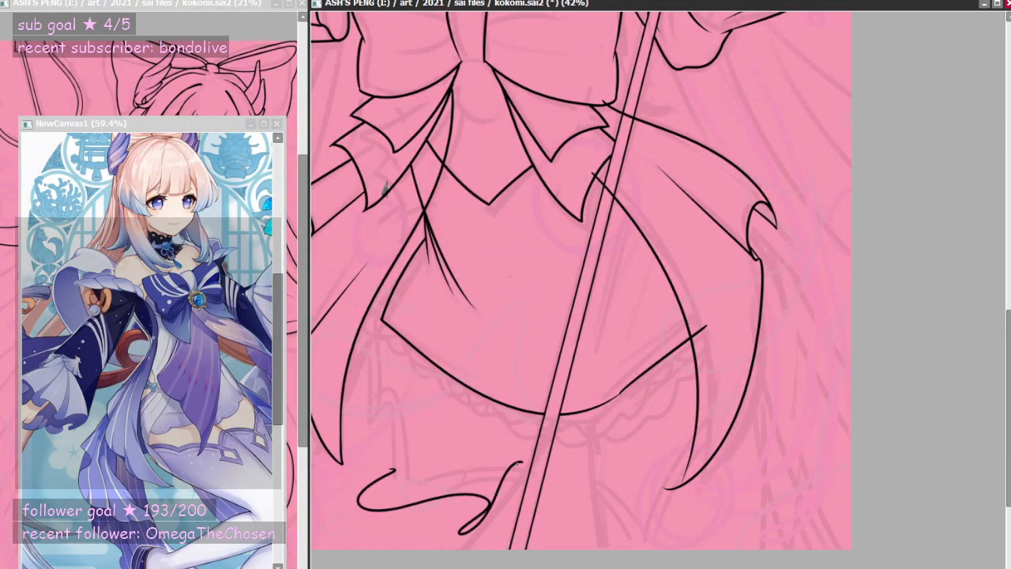
{"action": "key", "text": "ctrl+z"}
{"action": "mouse_move", "coordinate": [382, 474]}
{"action": "left_mouse_down"}
{"action": "mouse_move", "coordinate": [467, 498]}
{"action": "mouse_move", "coordinate": [495, 491]}
{"action": "mouse_move", "coordinate": [493, 445]}
{"action": "left_mouse_up"}
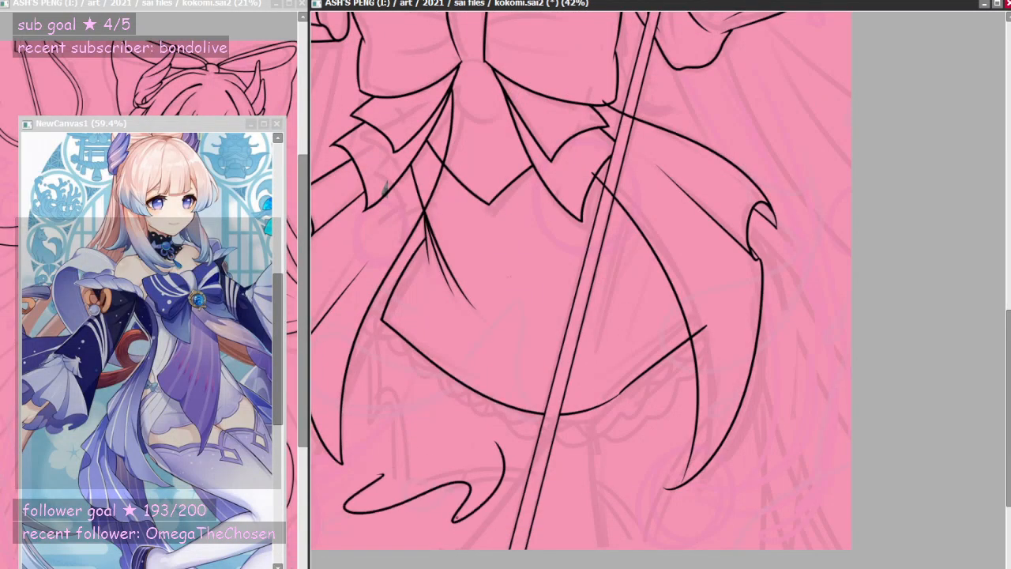
{"action": "left_click_drag", "start_coordinate": [440, 495], "coordinate": [454, 521]}
{"action": "left_click_drag", "start_coordinate": [469, 486], "coordinate": [423, 411]}
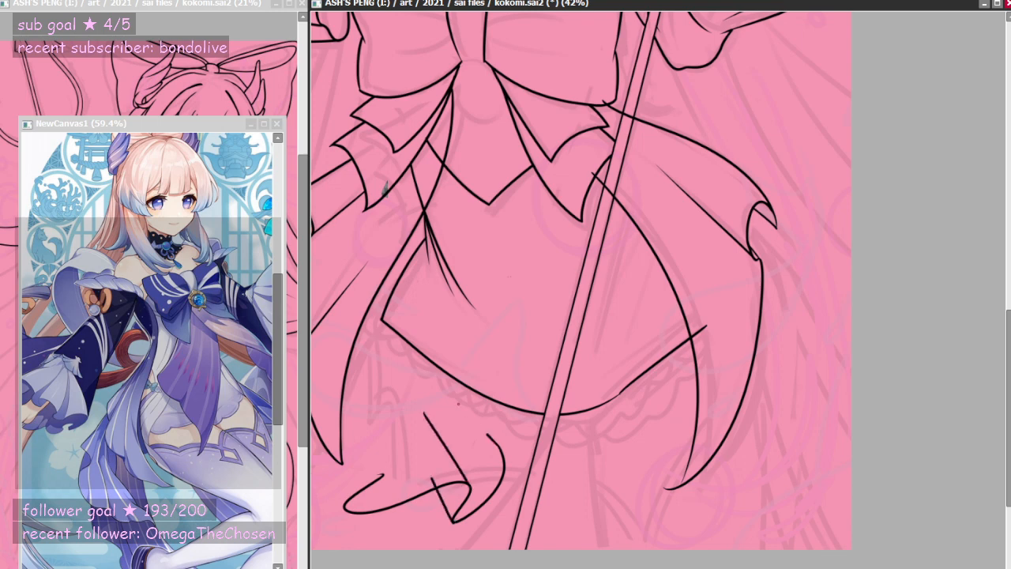
{"action": "left_click_drag", "start_coordinate": [488, 436], "coordinate": [435, 386]}
{"action": "left_click_drag", "start_coordinate": [375, 478], "coordinate": [343, 413]}
{"action": "key", "text": "ctrl+z"}
{"action": "left_click_drag", "start_coordinate": [383, 473], "coordinate": [355, 412]}
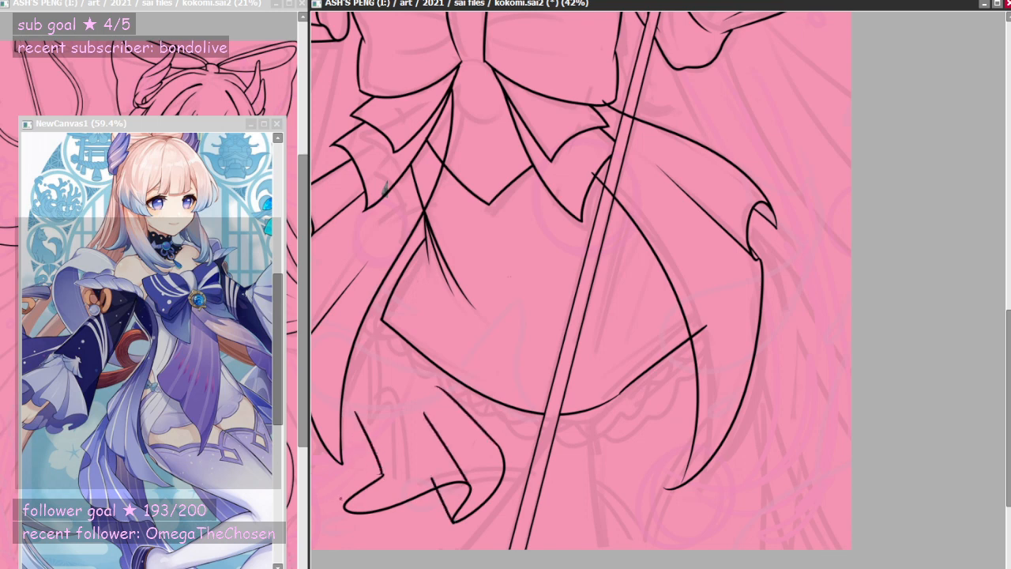
{"action": "left_click_drag", "start_coordinate": [344, 505], "coordinate": [332, 459]}
{"action": "key", "text": "ctrl+z"}
{"action": "key", "text": "ctrl+z"}
{"action": "key", "text": "ctrl+z"}
{"action": "key", "text": "ctrl+z"}
{"action": "key", "text": "ctrl+z"}
{"action": "key", "text": "ctrl+z"}
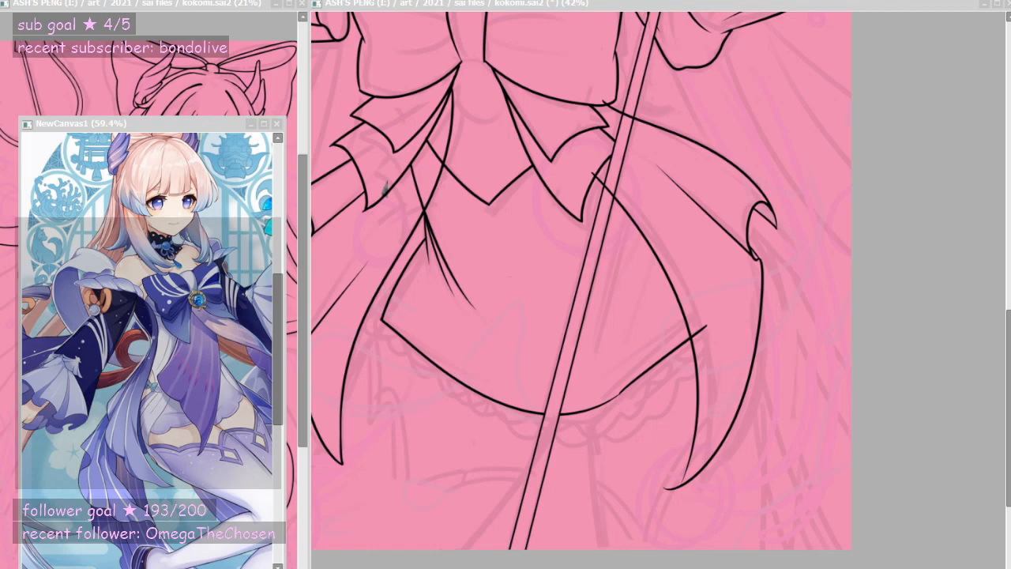
- Erase the overshooting ends of the staff-side panel's edges at the bow's lower corner and over the bow's tail
{"action": "scroll", "coordinate": [591, 463], "scroll_direction": "down", "scroll_amount": 2}
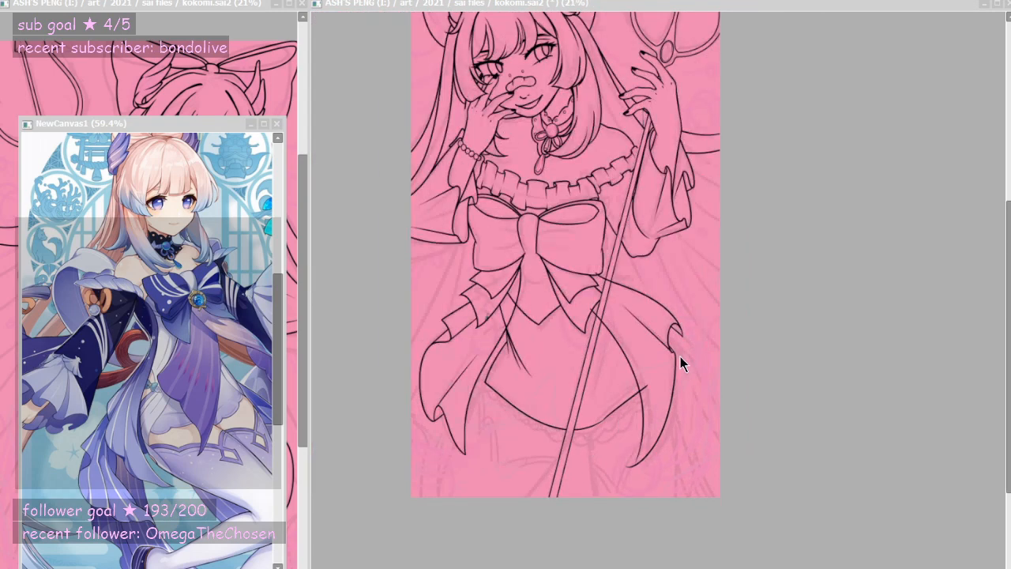
{"action": "scroll", "coordinate": [659, 347], "scroll_direction": "up", "scroll_amount": 2}
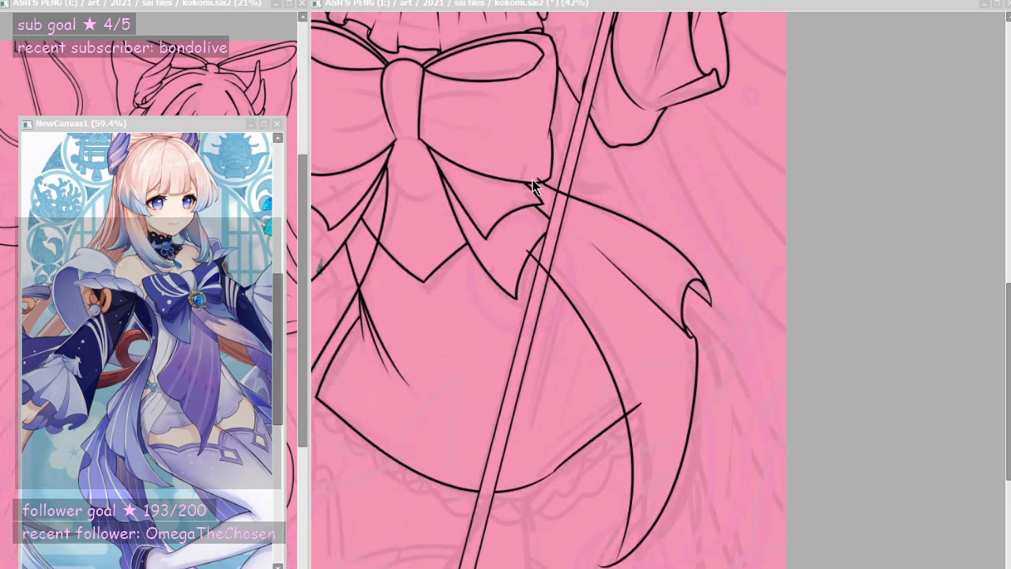
{"action": "scroll", "coordinate": [532, 180], "scroll_direction": "up", "scroll_amount": 3}
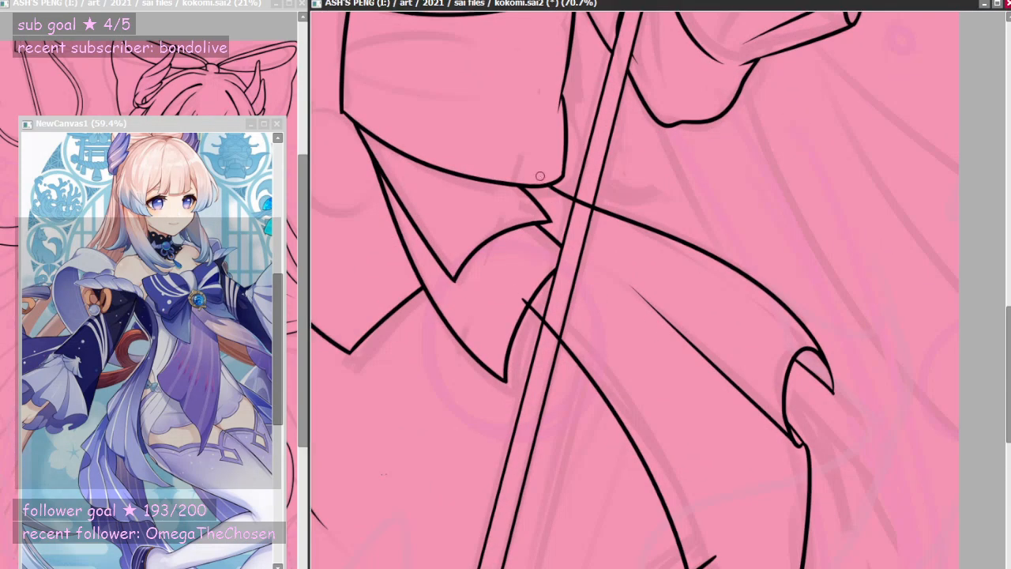
{"action": "left_click_drag", "start_coordinate": [551, 322], "coordinate": [551, 346]}
{"action": "scroll", "coordinate": [572, 334], "scroll_direction": "down", "scroll_amount": 3}
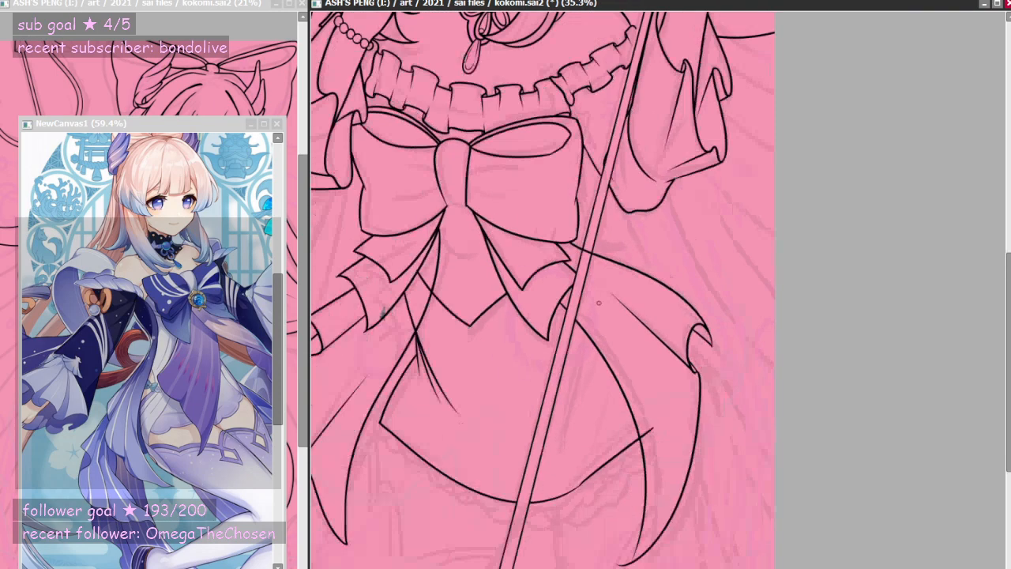
{"action": "scroll", "coordinate": [584, 488], "scroll_direction": "up", "scroll_amount": 3}
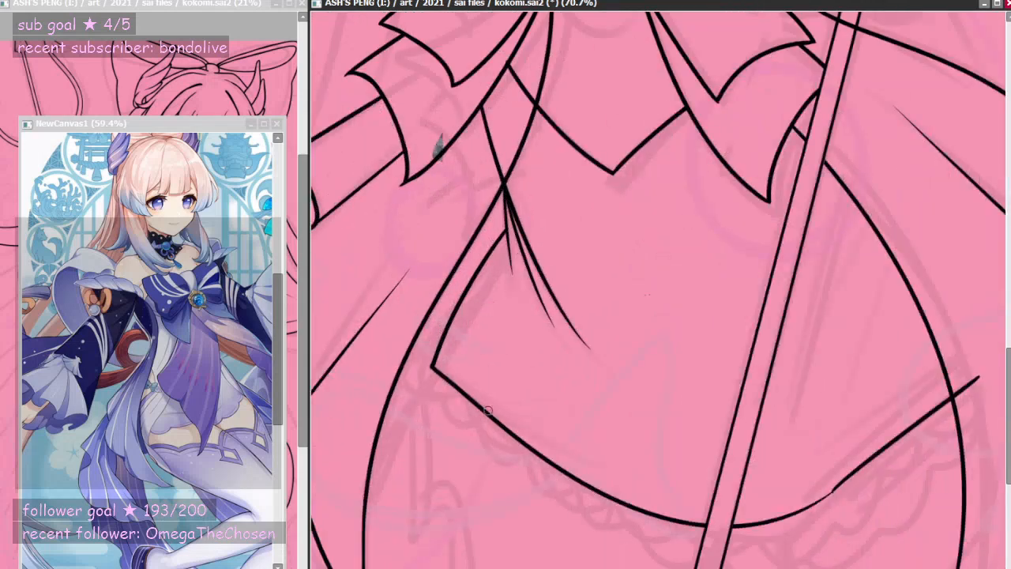
{"action": "scroll", "coordinate": [487, 411], "scroll_direction": "down", "scroll_amount": 4}
{"action": "scroll", "coordinate": [477, 461], "scroll_direction": "up", "scroll_amount": 1}
{"action": "scroll", "coordinate": [478, 461], "scroll_direction": "down", "scroll_amount": 1}
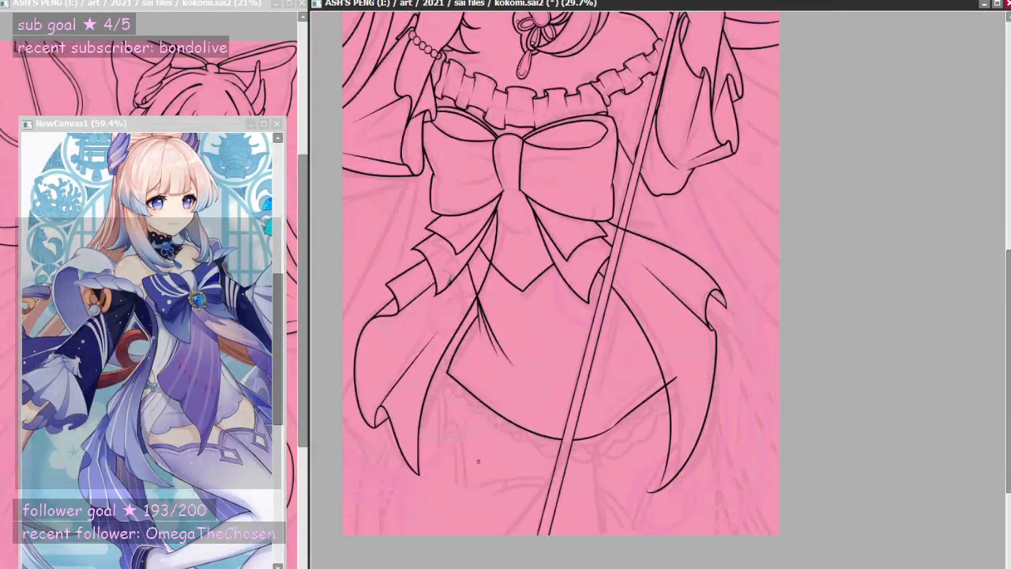
{"action": "scroll", "coordinate": [420, 372], "scroll_direction": "up", "scroll_amount": 4}
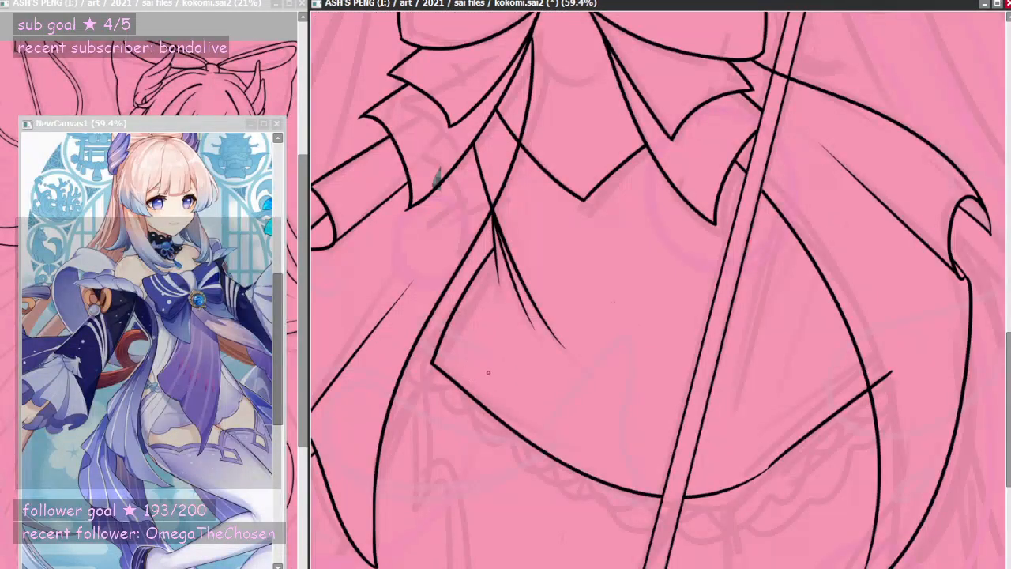
{"action": "mouse_move", "coordinate": [434, 364]}
{"action": "left_mouse_down"}
{"action": "mouse_move", "coordinate": [474, 425]}
{"action": "mouse_move", "coordinate": [531, 432]}
{"action": "left_mouse_up"}
{"action": "key", "text": "ctrl+z"}
{"action": "scroll", "coordinate": [558, 446], "scroll_direction": "down", "scroll_amount": 4}
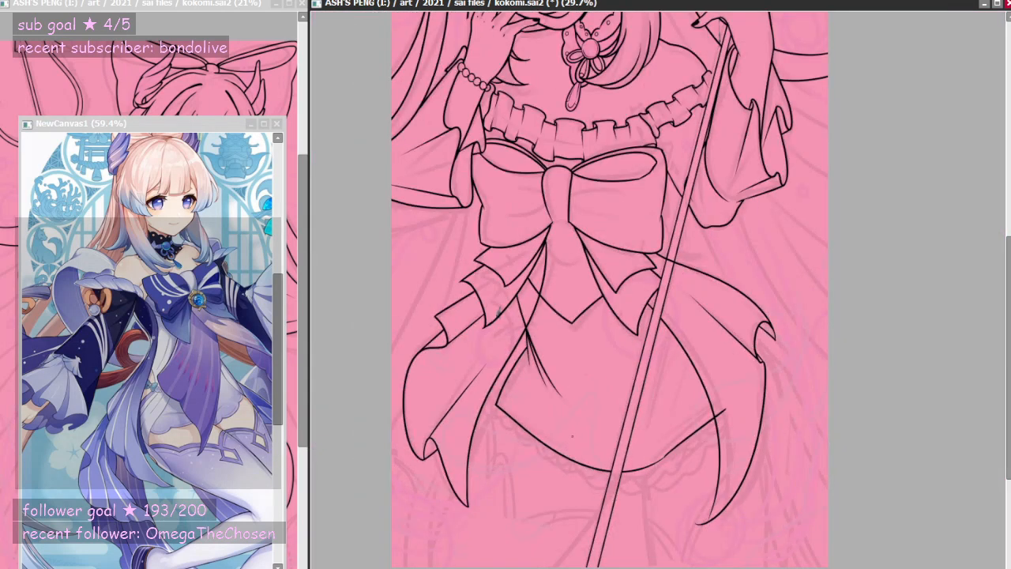
- Erase the waist line running down from the bow's knot, together with the old side line and fold strokes below the left tail
{"action": "scroll", "coordinate": [577, 433], "scroll_direction": "down", "scroll_amount": 2}
{"action": "scroll", "coordinate": [680, 471], "scroll_direction": "up", "scroll_amount": 3}
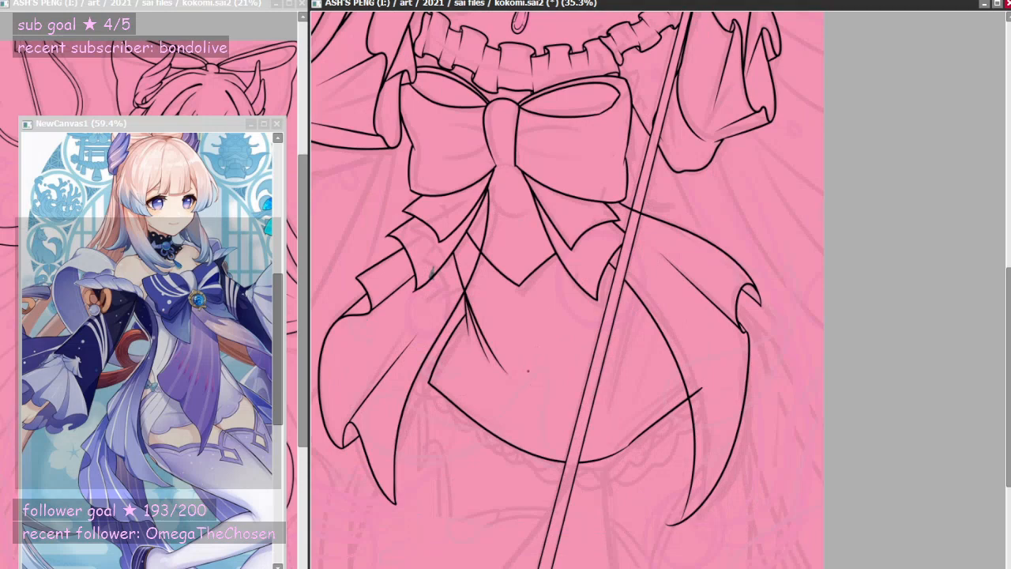
{"action": "scroll", "coordinate": [474, 233], "scroll_direction": "up", "scroll_amount": 2}
{"action": "scroll", "coordinate": [474, 229], "scroll_direction": "down", "scroll_amount": 2}
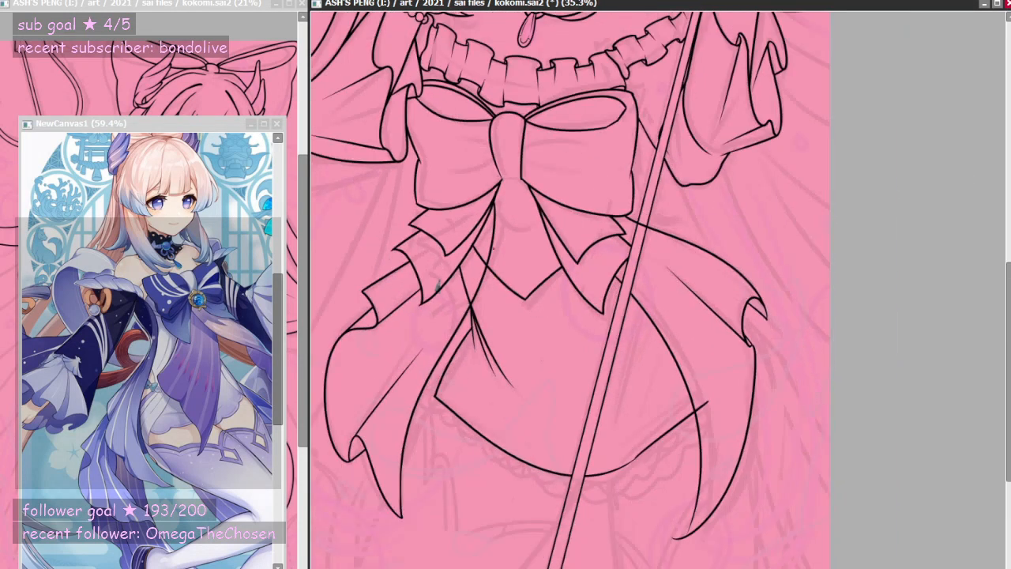
{"action": "scroll", "coordinate": [491, 232], "scroll_direction": "up", "scroll_amount": 2}
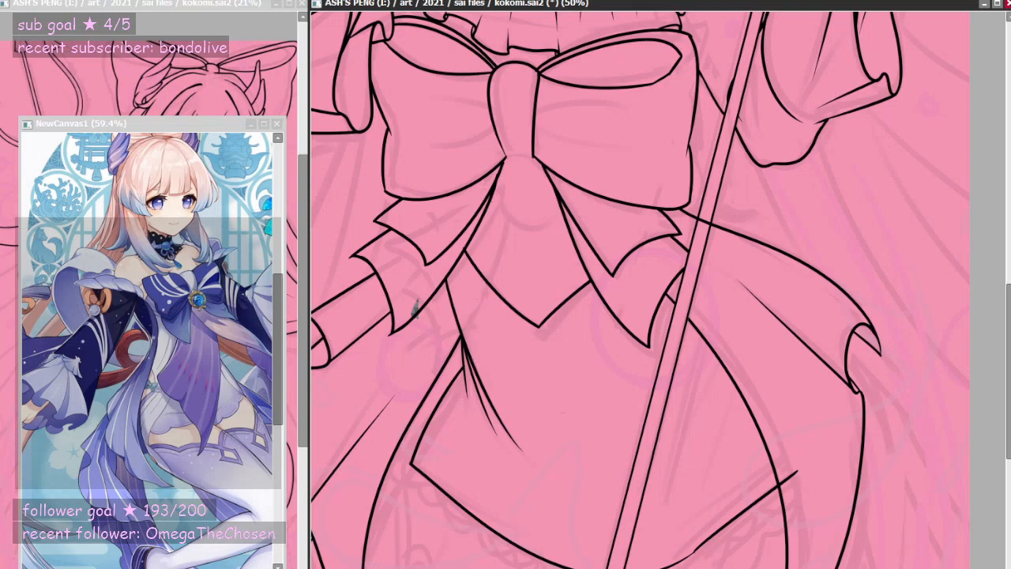
{"action": "scroll", "coordinate": [486, 244], "scroll_direction": "down", "scroll_amount": 4}
{"action": "scroll", "coordinate": [483, 340], "scroll_direction": "up", "scroll_amount": 4}
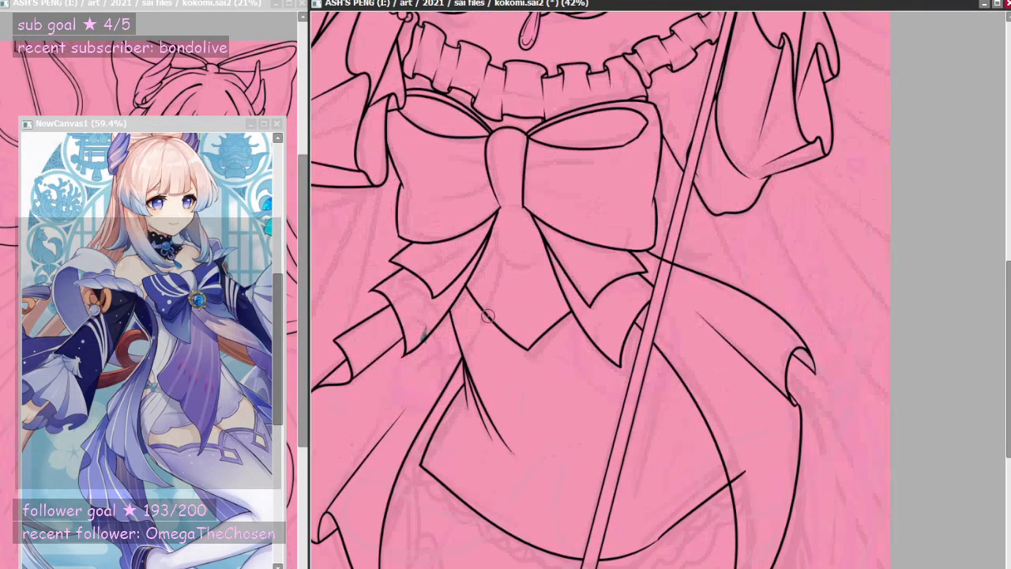
{"action": "scroll", "coordinate": [486, 320], "scroll_direction": "down", "scroll_amount": 3}
{"action": "scroll", "coordinate": [490, 316], "scroll_direction": "up", "scroll_amount": 4}
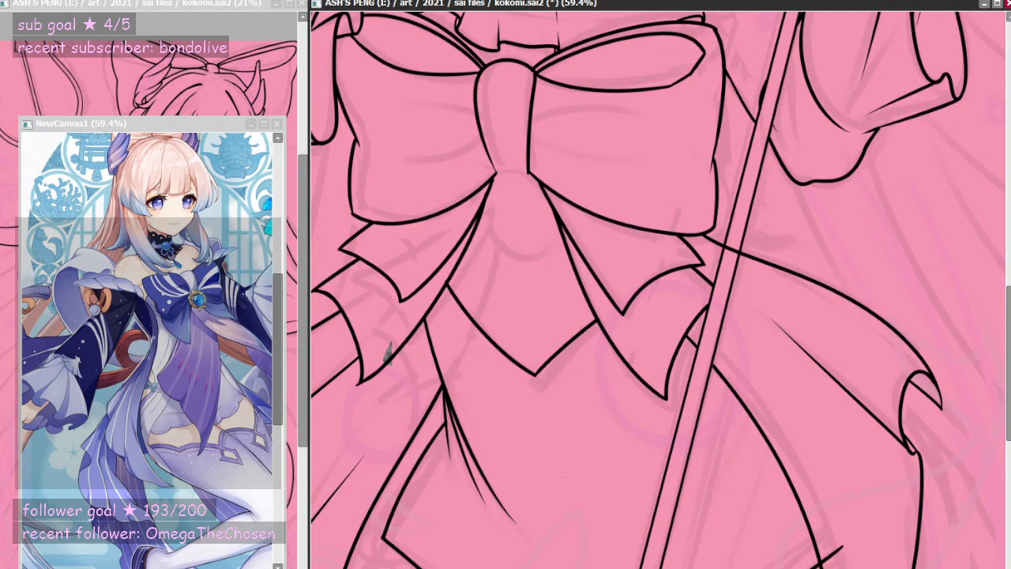
{"action": "mouse_move", "coordinate": [445, 343]}
{"action": "left_mouse_down"}
{"action": "mouse_move", "coordinate": [443, 379]}
{"action": "mouse_move", "coordinate": [518, 528]}
{"action": "mouse_move", "coordinate": [458, 381]}
{"action": "mouse_move", "coordinate": [497, 527]}
{"action": "mouse_move", "coordinate": [454, 383]}
{"action": "mouse_move", "coordinate": [464, 476]}
{"action": "mouse_move", "coordinate": [450, 387]}
{"action": "mouse_move", "coordinate": [459, 468]}
{"action": "left_mouse_up"}
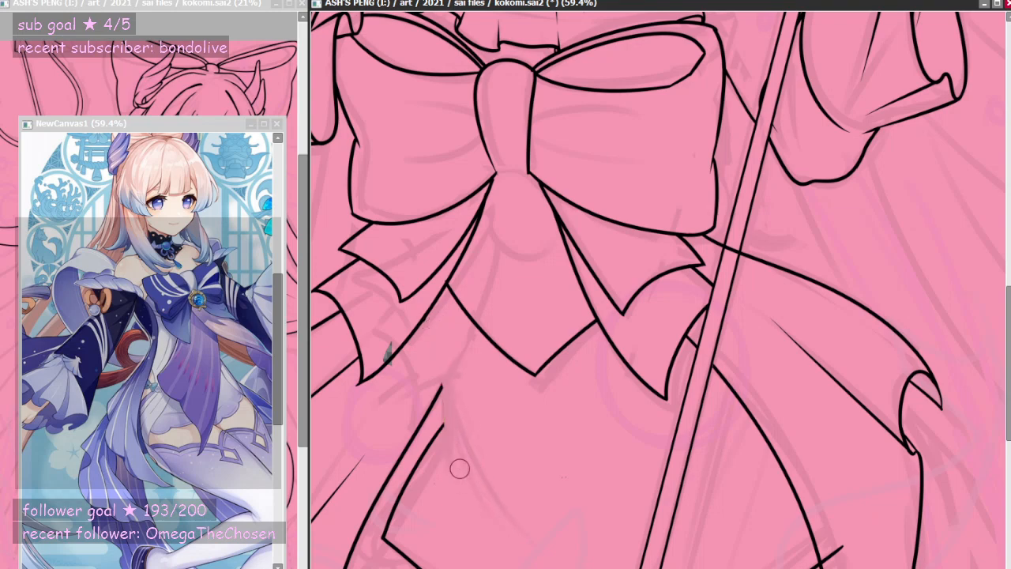
- Ink a new curved side line from the left bow tail into the skirt front, with tapering fold lines at its lower end
{"action": "scroll", "coordinate": [491, 405], "scroll_direction": "down", "scroll_amount": 5}
{"action": "scroll", "coordinate": [477, 332], "scroll_direction": "up", "scroll_amount": 3}
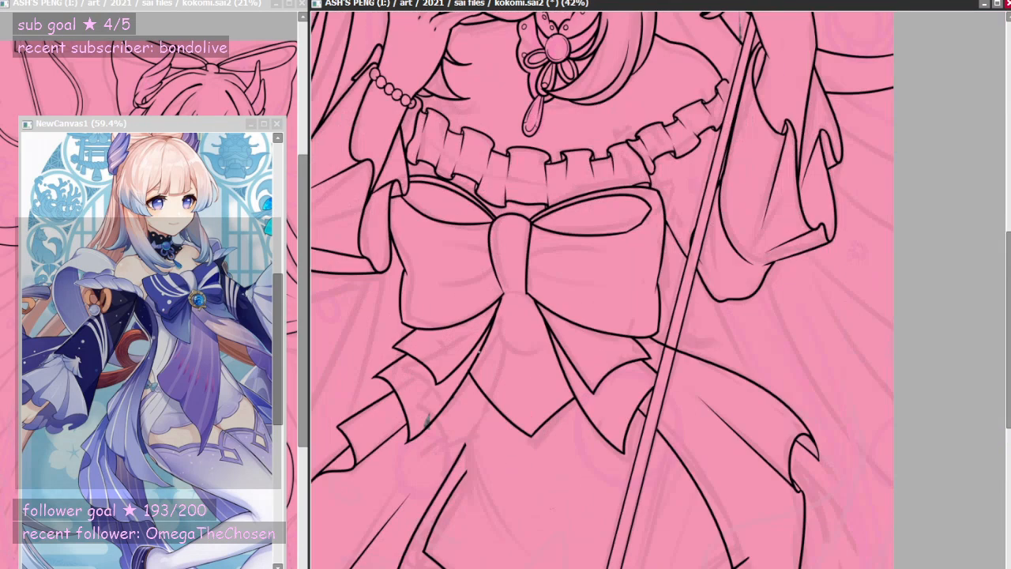
{"action": "left_click_drag", "start_coordinate": [457, 373], "coordinate": [485, 474]}
{"action": "key", "text": "ctrl+z"}
{"action": "left_click_drag", "start_coordinate": [456, 376], "coordinate": [496, 466]}
{"action": "key", "text": "ctrl+z"}
{"action": "left_click_drag", "start_coordinate": [458, 371], "coordinate": [516, 527]}
{"action": "key", "text": "ctrl+z"}
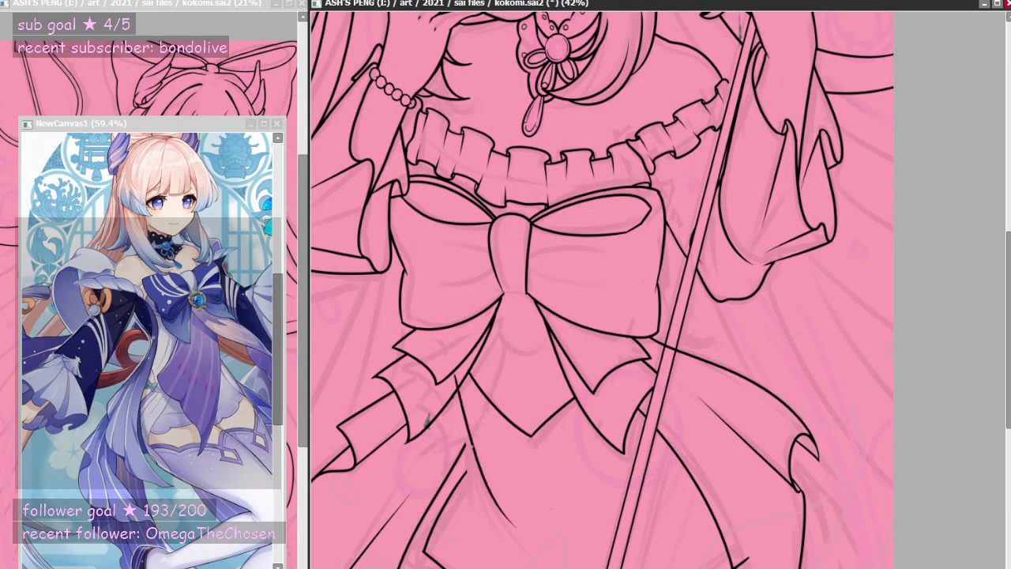
{"action": "left_click_drag", "start_coordinate": [480, 486], "coordinate": [499, 526]}
{"action": "key", "text": "ctrl+z"}
- Ink two short slanted fold lines on the skirt between the staff and the staff-side panel's inner edge
{"action": "scroll", "coordinate": [564, 400], "scroll_direction": "down", "scroll_amount": 4}
{"action": "scroll", "coordinate": [586, 436], "scroll_direction": "up", "scroll_amount": 4}
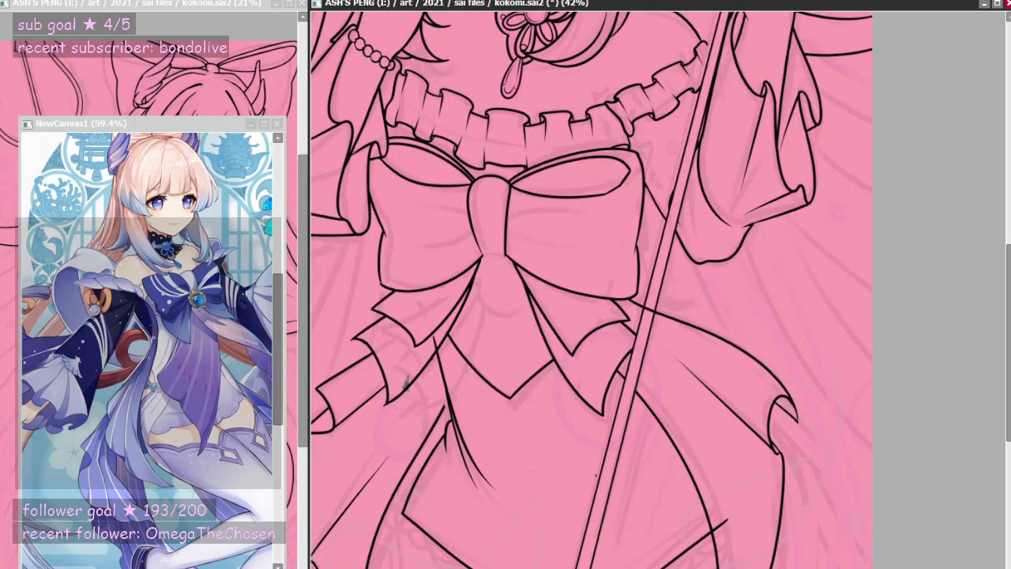
{"action": "left_click_drag", "start_coordinate": [586, 485], "coordinate": [656, 429]}
{"action": "key", "text": "ctrl+z"}
{"action": "key", "text": "ctrl+z"}
{"action": "left_click_drag", "start_coordinate": [610, 465], "coordinate": [660, 424]}
{"action": "left_click_drag", "start_coordinate": [545, 568], "coordinate": [503, 534]}
{"action": "key", "text": "ctrl+z"}
{"action": "left_click_drag", "start_coordinate": [578, 552], "coordinate": [503, 528]}
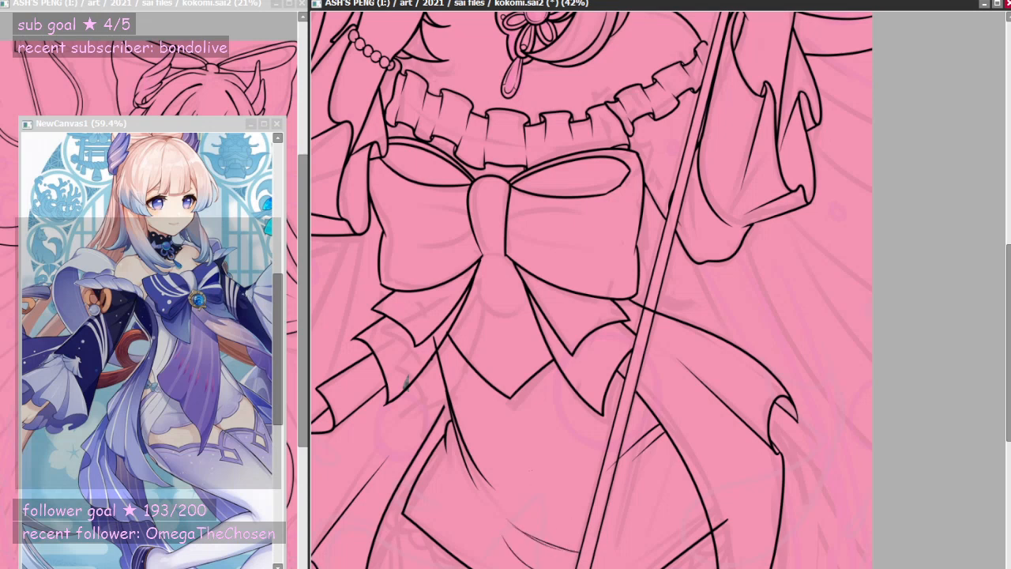
{"action": "scroll", "coordinate": [563, 540], "scroll_direction": "down", "scroll_amount": 5}
{"action": "scroll", "coordinate": [571, 554], "scroll_direction": "up", "scroll_amount": 5}
{"action": "key", "text": "ctrl+z"}
{"action": "key", "text": "ctrl+z"}
{"action": "key", "text": "ctrl+z"}
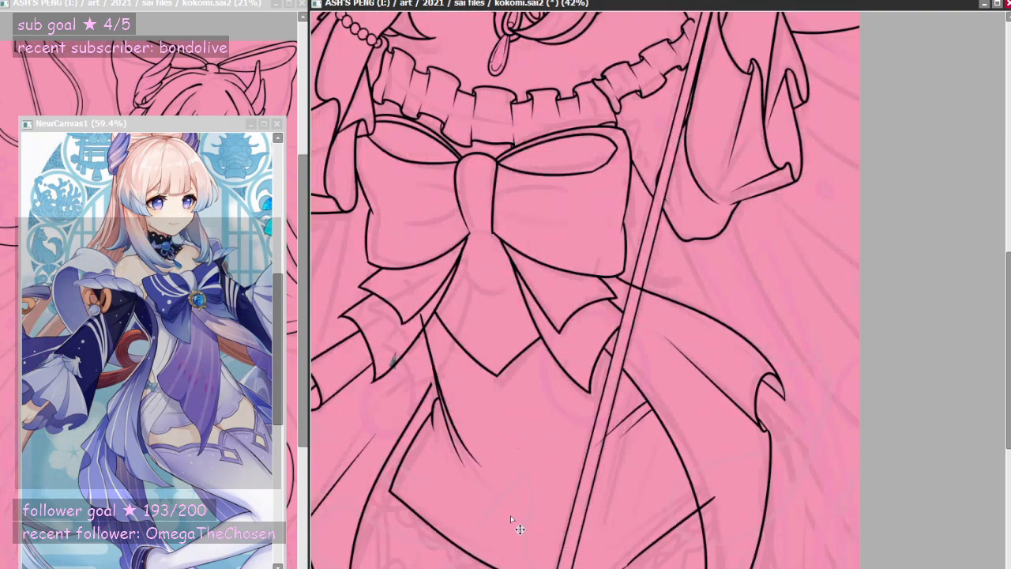
- Ink shallow curved folds across the lower skirt front beside the staff, and a second V-shaped line under the bodice's pointed edge
{"action": "left_click_drag", "start_coordinate": [485, 507], "coordinate": [579, 541]}
{"action": "left_click_drag", "start_coordinate": [507, 513], "coordinate": [556, 524]}
{"action": "mouse_move", "coordinate": [500, 494]}
{"action": "left_mouse_down"}
{"action": "mouse_move", "coordinate": [573, 509]}
{"action": "mouse_move", "coordinate": [503, 494]}
{"action": "left_mouse_up"}
{"action": "key", "text": "ctrl+z"}
{"action": "scroll", "coordinate": [535, 485], "scroll_direction": "down", "scroll_amount": 5}
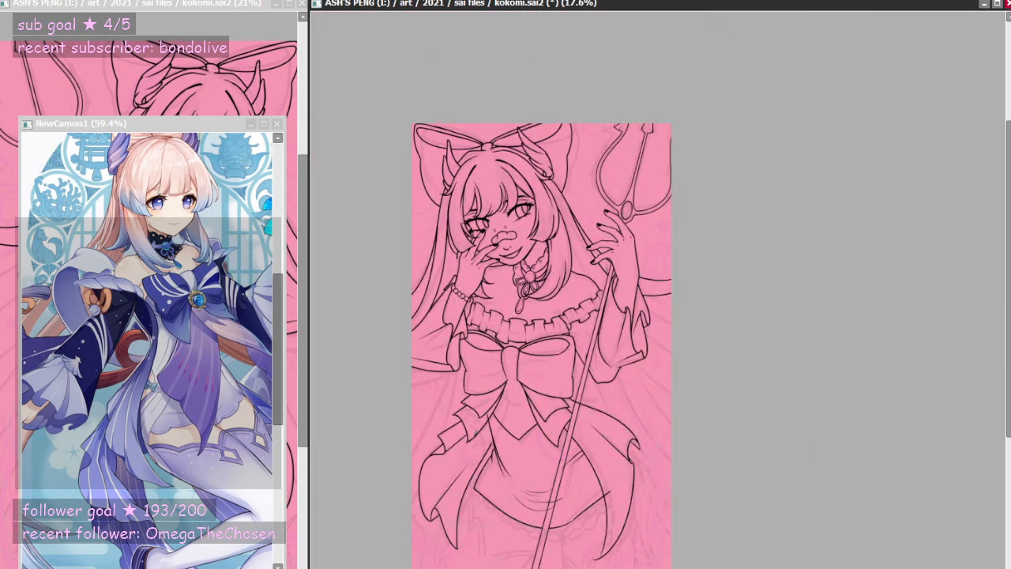
{"action": "scroll", "coordinate": [576, 501], "scroll_direction": "up", "scroll_amount": 4}
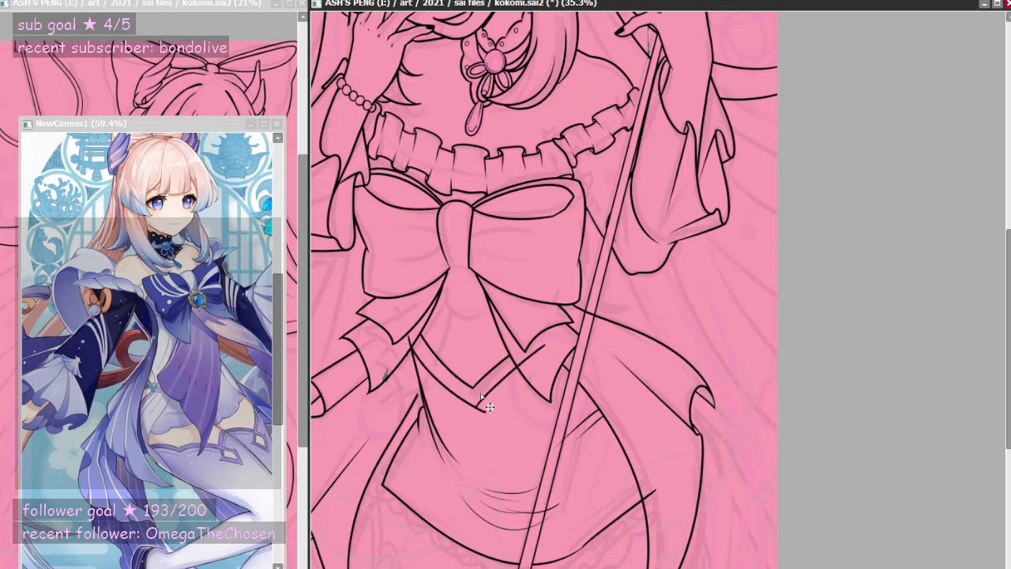
- Undo the second V-shaped line under the bodice's pointed edge and try to redraw it with fresh strokes
{"action": "key", "text": "ctrl+z"}
{"action": "key", "text": "ctrl+z"}
{"action": "mouse_move", "coordinate": [409, 338]}
{"action": "left_mouse_down"}
{"action": "mouse_move", "coordinate": [477, 395]}
{"action": "mouse_move", "coordinate": [484, 408]}
{"action": "mouse_move", "coordinate": [475, 414]}
{"action": "mouse_move", "coordinate": [544, 349]}
{"action": "left_mouse_up"}
{"action": "key", "text": "ctrl+z"}
{"action": "key", "text": "ctrl+y"}
{"action": "key", "text": "ctrl+z"}
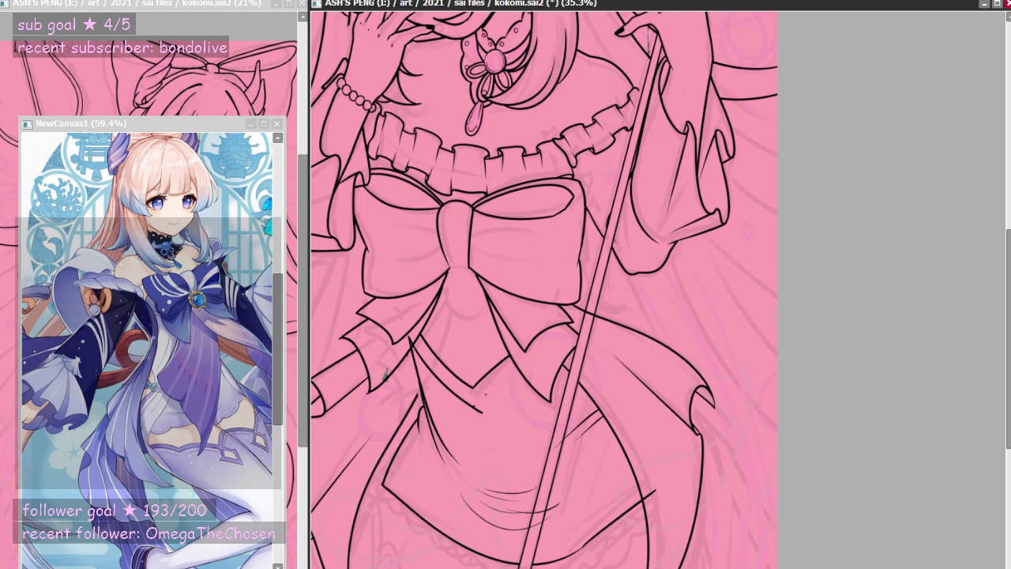
{"action": "left_click_drag", "start_coordinate": [473, 407], "coordinate": [541, 349]}
{"action": "key", "text": "ctrl+z"}
{"action": "mouse_move", "coordinate": [474, 407]}
{"action": "left_mouse_down"}
{"action": "mouse_move", "coordinate": [545, 345]}
{"action": "mouse_move", "coordinate": [483, 413]}
{"action": "left_mouse_up"}
- Erase the second V-shaped line under the bodice point and the shallow curved folds on the lower skirt front
{"action": "key", "text": "e"}
{"action": "scroll", "coordinate": [481, 400], "scroll_direction": "down", "scroll_amount": 3}
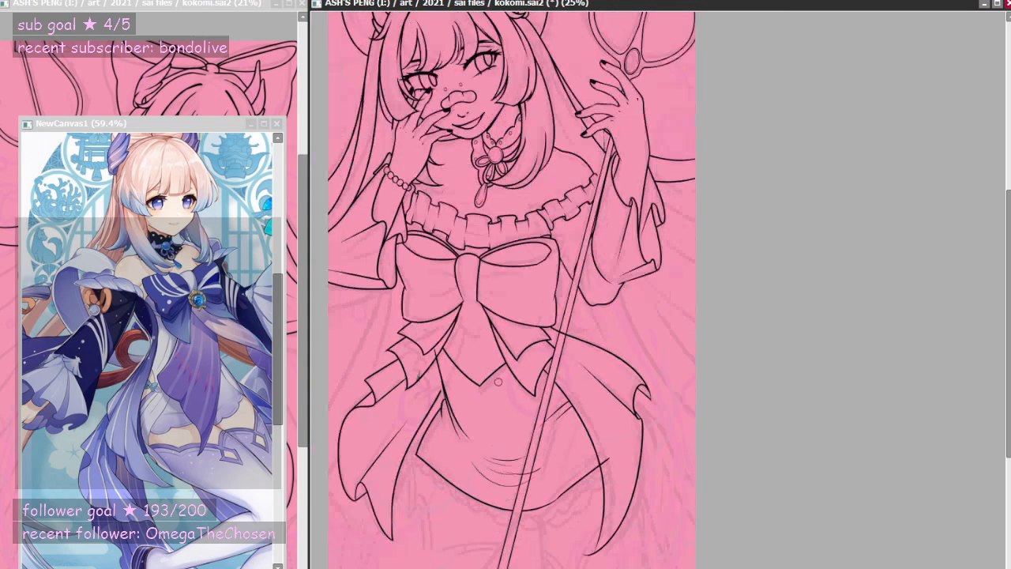
{"action": "scroll", "coordinate": [471, 409], "scroll_direction": "up", "scroll_amount": 2}
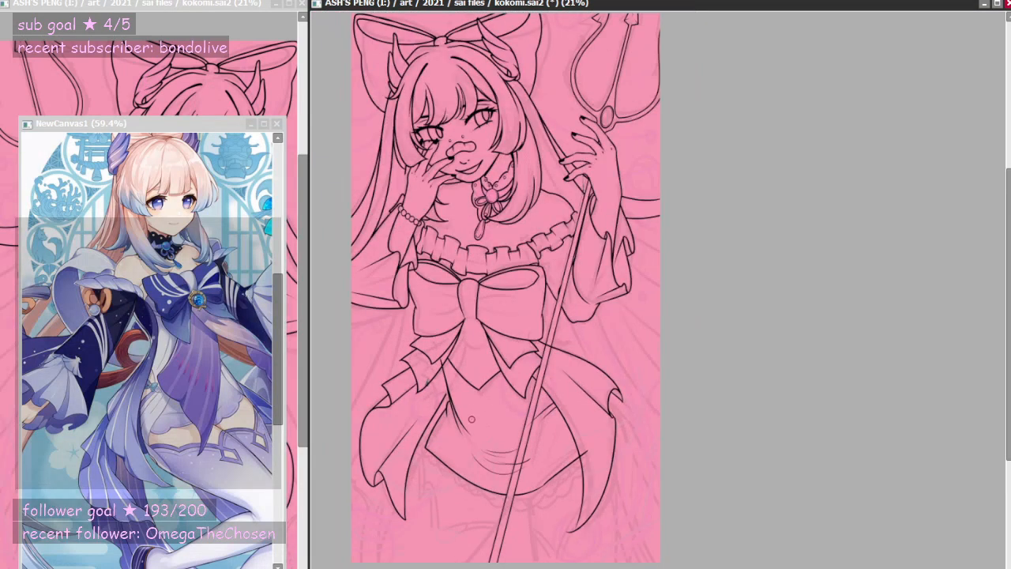
{"action": "scroll", "coordinate": [471, 420], "scroll_direction": "up", "scroll_amount": 4}
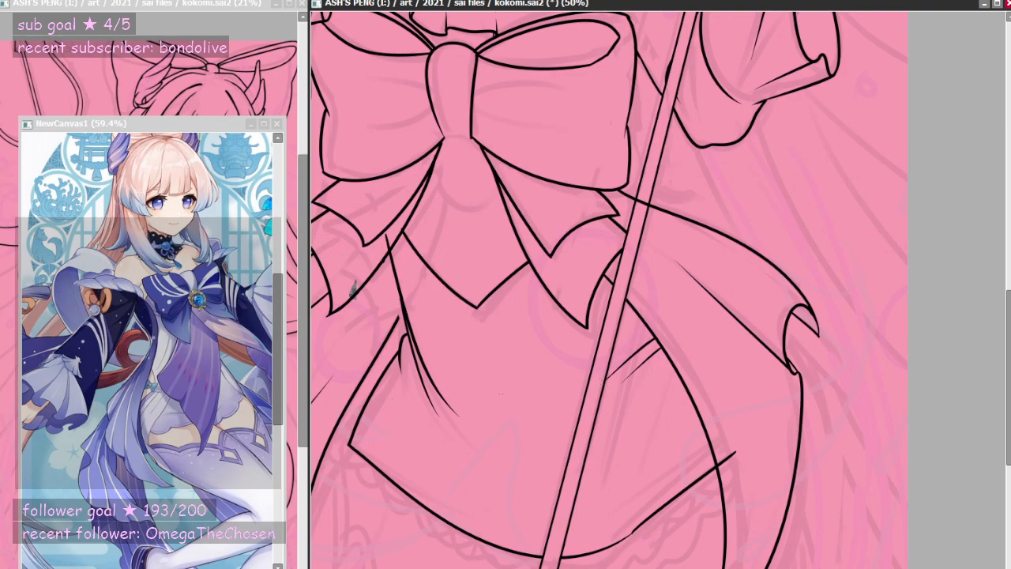
- Examine the line art as a whole and close up, from the face, bracelet and collar down to the bow tails and side panels
{"action": "scroll", "coordinate": [559, 301], "scroll_direction": "up", "scroll_amount": 6}
{"action": "scroll", "coordinate": [559, 301], "scroll_direction": "down", "scroll_amount": 11}
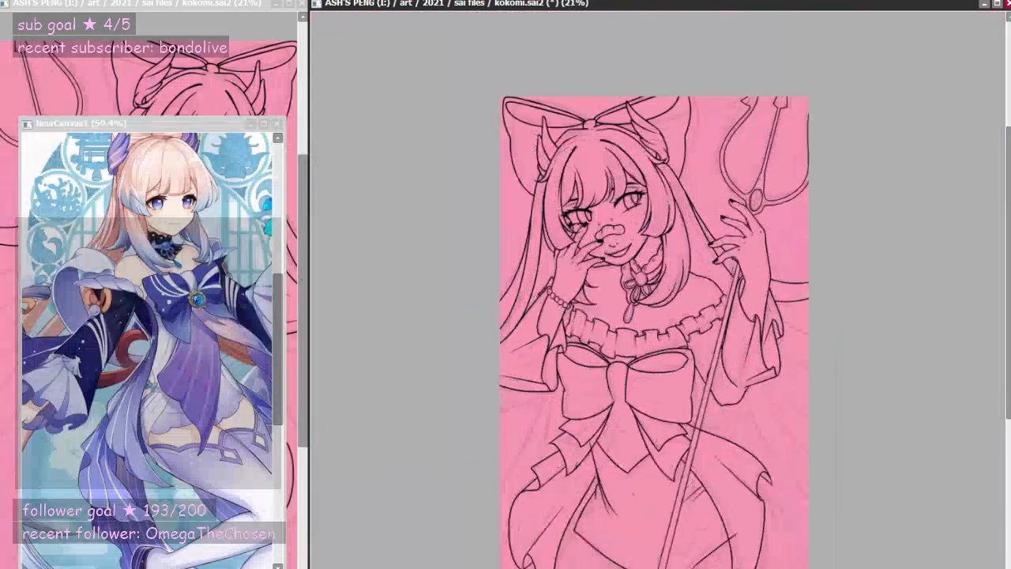
{"action": "scroll", "coordinate": [559, 301], "scroll_direction": "up", "scroll_amount": 3}
{"action": "scroll", "coordinate": [559, 301], "scroll_direction": "down", "scroll_amount": 2}
{"action": "scroll", "coordinate": [559, 301], "scroll_direction": "up", "scroll_amount": 6}
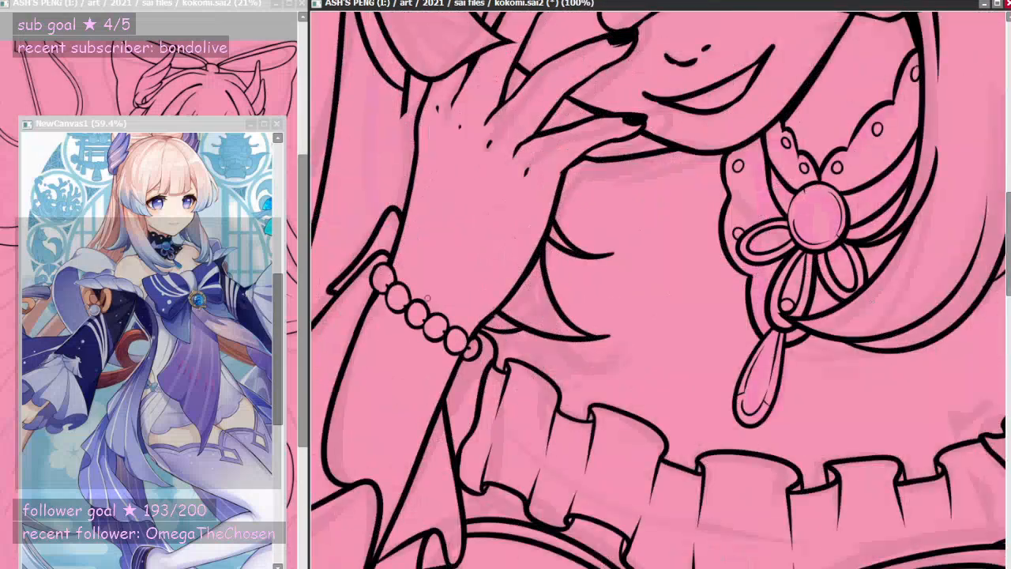
{"action": "scroll", "coordinate": [426, 298], "scroll_direction": "down", "scroll_amount": 5}
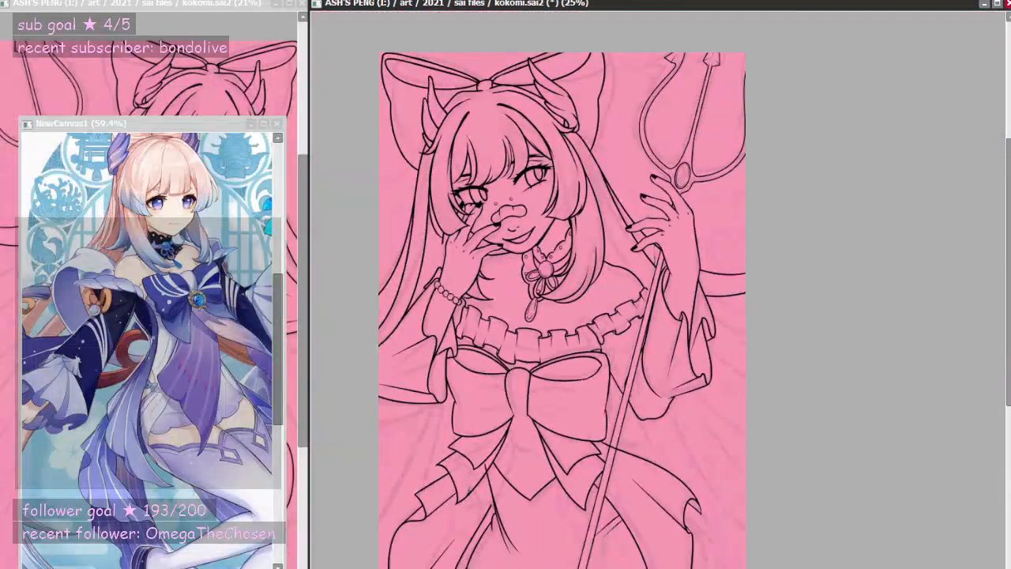
{"action": "scroll", "coordinate": [583, 403], "scroll_direction": "up", "scroll_amount": 3}
{"action": "scroll", "coordinate": [583, 402], "scroll_direction": "down", "scroll_amount": 3}
{"action": "scroll", "coordinate": [583, 403], "scroll_direction": "up", "scroll_amount": 5}
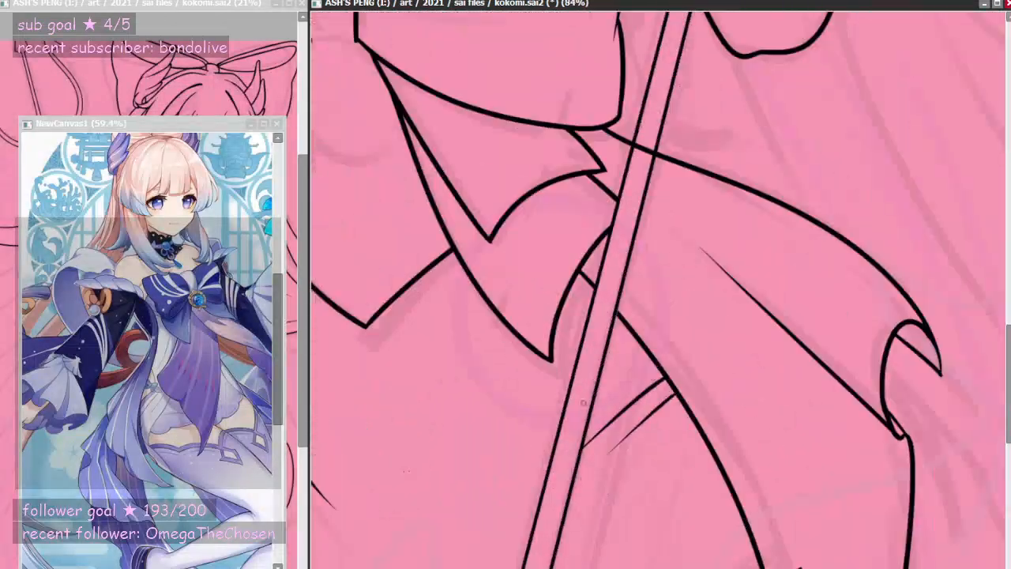
{"action": "scroll", "coordinate": [583, 402], "scroll_direction": "down", "scroll_amount": 4}
{"action": "scroll", "coordinate": [511, 329], "scroll_direction": "up", "scroll_amount": 3}
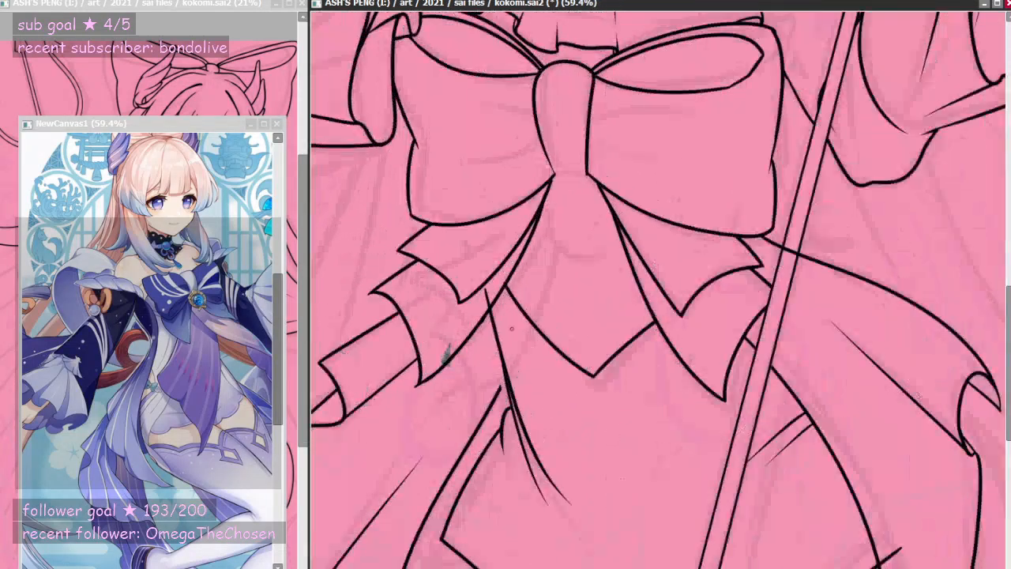
- Erase the end of the skirt's side line that overshoots the bow tail's edge, on the side away from the staff
{"action": "scroll", "coordinate": [510, 329], "scroll_direction": "up", "scroll_amount": 5}
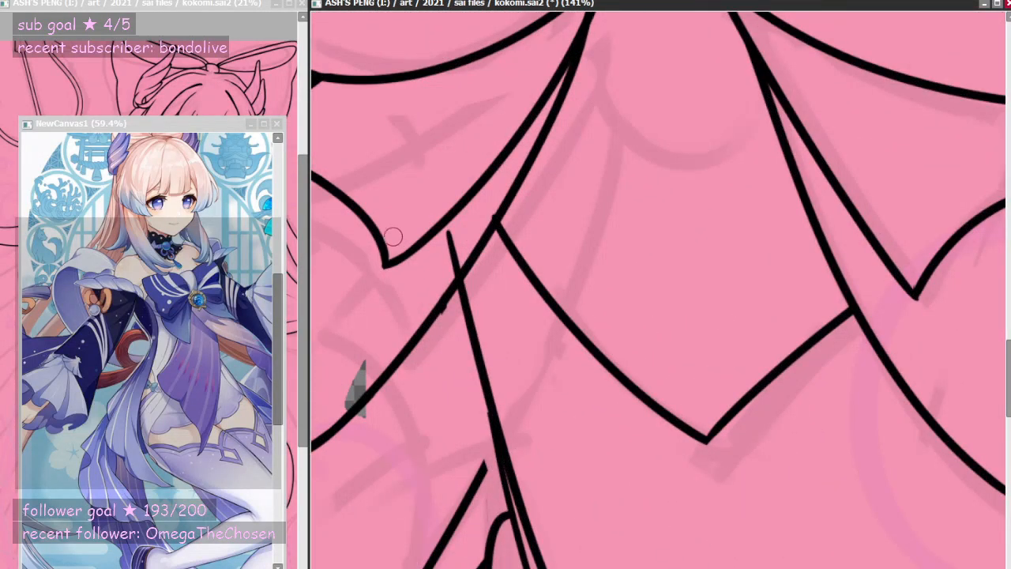
{"action": "left_click_drag", "start_coordinate": [454, 227], "coordinate": [458, 229]}
{"action": "mouse_move", "coordinate": [485, 210]}
{"action": "left_mouse_down"}
{"action": "mouse_move", "coordinate": [366, 344]}
{"action": "mouse_move", "coordinate": [435, 288]}
{"action": "mouse_move", "coordinate": [370, 353]}
{"action": "left_mouse_up"}
{"action": "mouse_move", "coordinate": [489, 191]}
{"action": "left_mouse_down"}
{"action": "mouse_move", "coordinate": [439, 283]}
{"action": "mouse_move", "coordinate": [391, 317]}
{"action": "mouse_move", "coordinate": [495, 194]}
{"action": "mouse_move", "coordinate": [429, 294]}
{"action": "mouse_move", "coordinate": [371, 340]}
{"action": "mouse_move", "coordinate": [489, 204]}
{"action": "mouse_move", "coordinate": [416, 312]}
{"action": "left_mouse_up"}
{"action": "key", "text": "ctrl+z"}
{"action": "key", "text": "ctrl+z"}
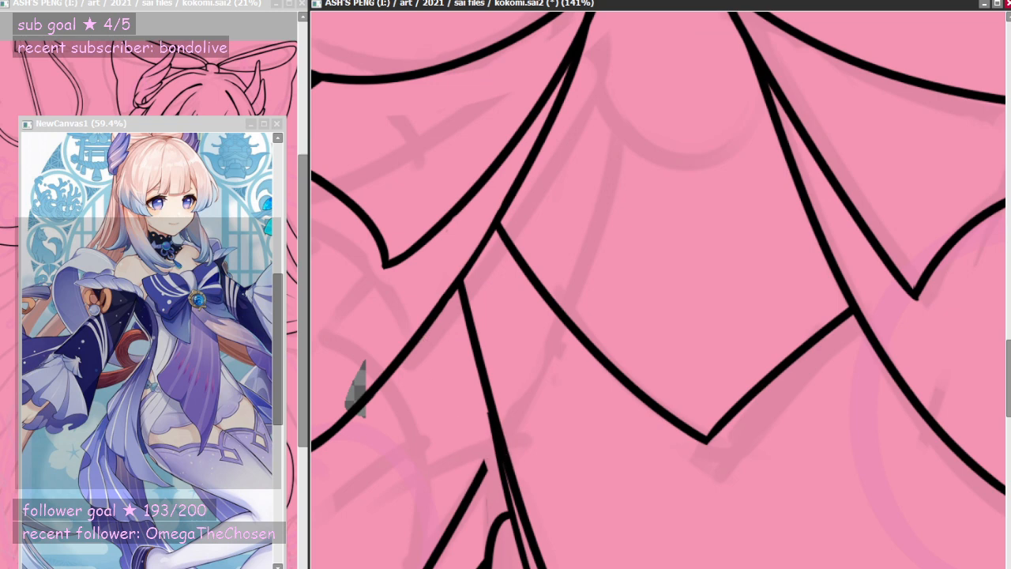
- Extend the side panel's inner edge with a short stroke up to the skirt's side line, opposite the staff
{"action": "left_click_drag", "start_coordinate": [497, 438], "coordinate": [480, 479]}
{"action": "key", "text": "ctrl+z"}
{"action": "left_click_drag", "start_coordinate": [497, 438], "coordinate": [480, 481]}
{"action": "key", "text": "ctrl+z"}
{"action": "left_click_drag", "start_coordinate": [496, 440], "coordinate": [478, 481]}
{"action": "scroll", "coordinate": [525, 308], "scroll_direction": "down", "scroll_amount": 5}
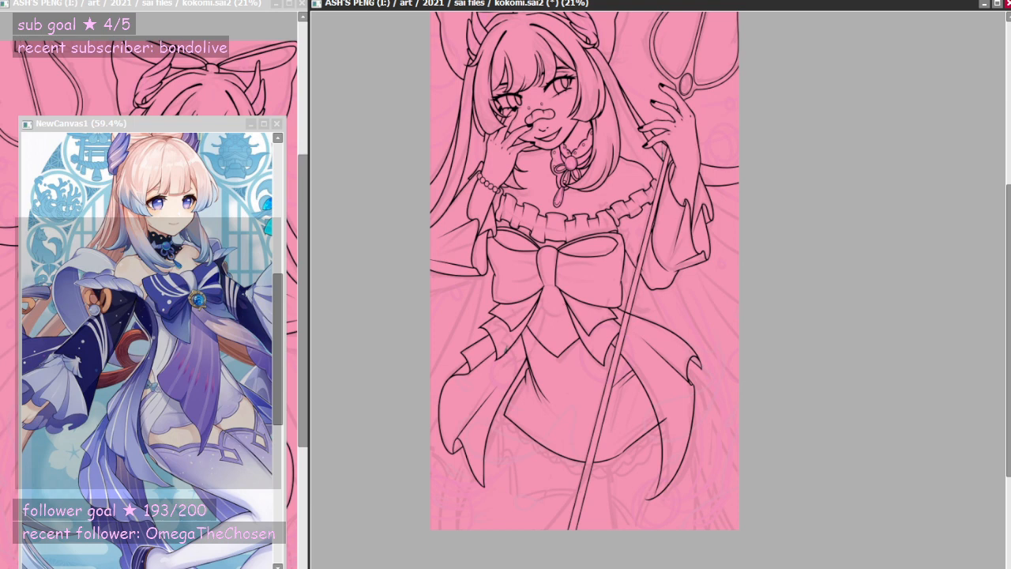
{"action": "scroll", "coordinate": [625, 309], "scroll_direction": "up", "scroll_amount": 1}
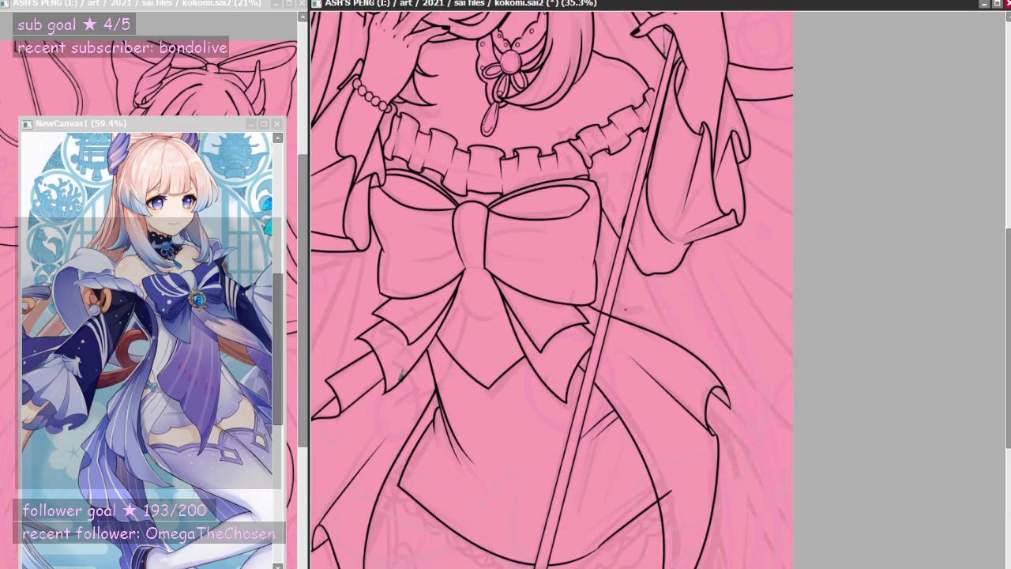
{"action": "scroll", "coordinate": [623, 324], "scroll_direction": "down", "scroll_amount": 1}
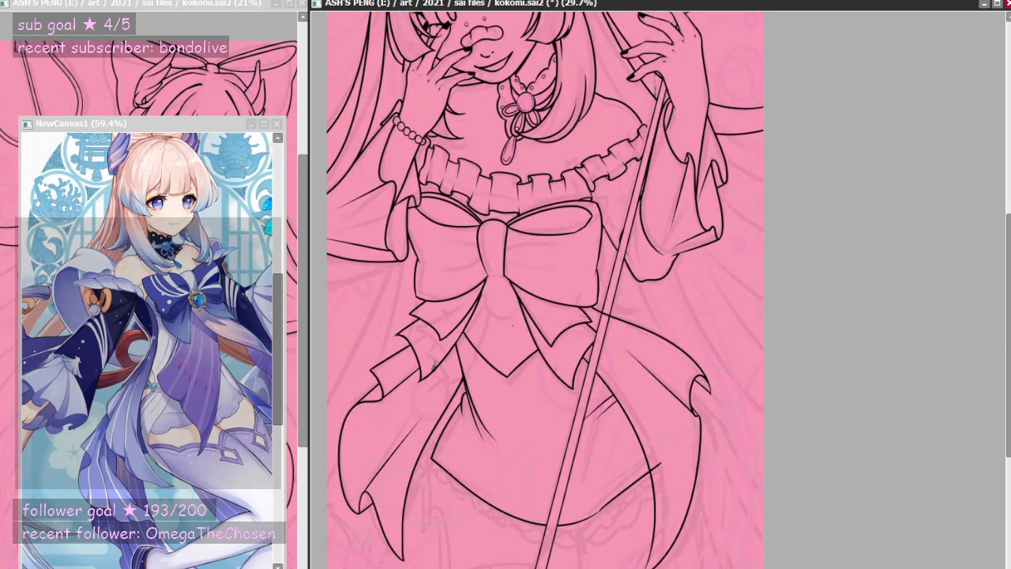
- Try tracing the waist and hip contours over the reference illustration below its bow, and undo the strokes
{"action": "scroll", "coordinate": [176, 370], "scroll_direction": "up", "scroll_amount": 3}
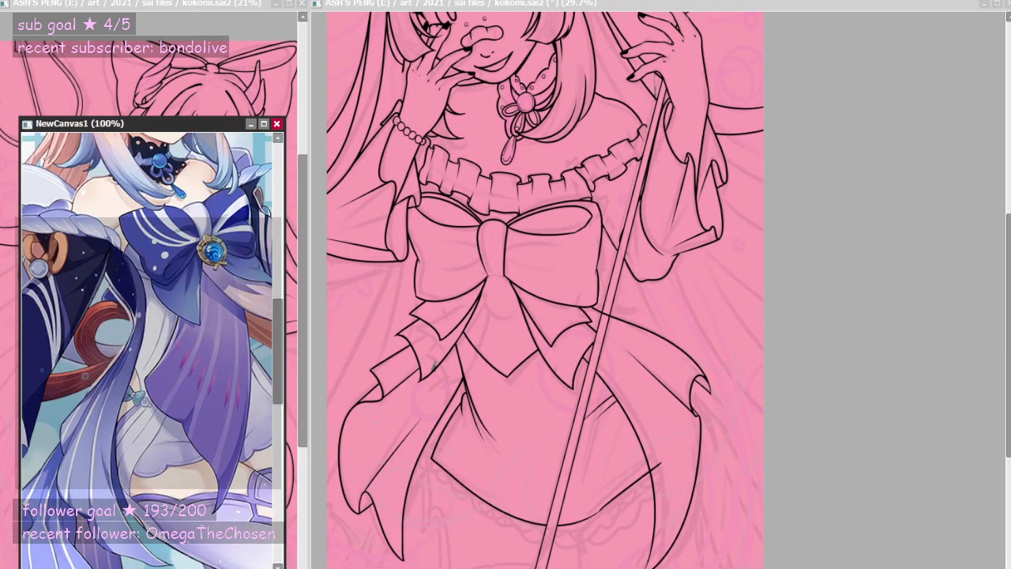
{"action": "scroll", "coordinate": [172, 374], "scroll_direction": "up", "scroll_amount": 1}
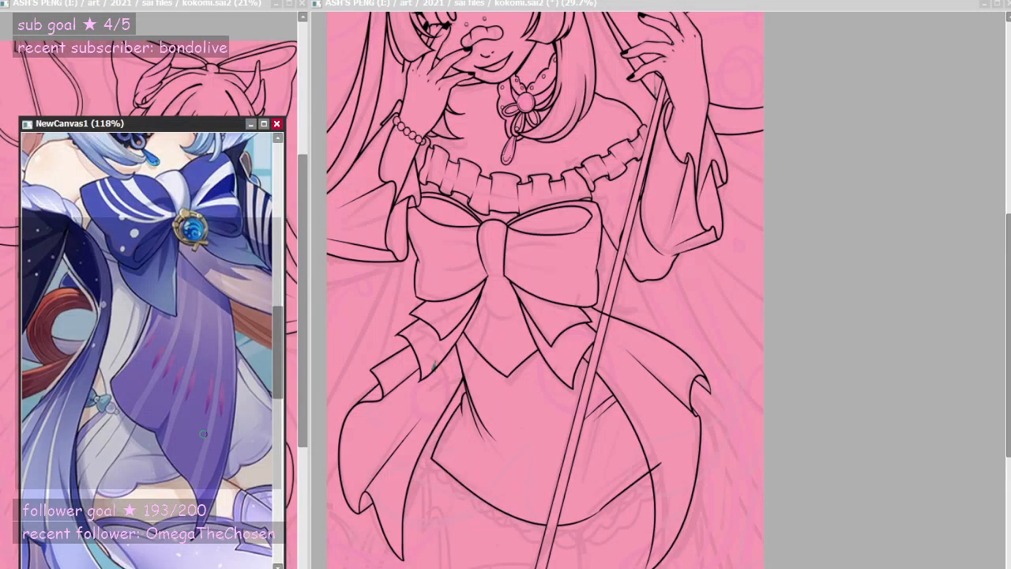
{"action": "mouse_move", "coordinate": [94, 529]}
{"action": "left_mouse_down"}
{"action": "mouse_move", "coordinate": [167, 281]}
{"action": "mouse_move", "coordinate": [264, 395]}
{"action": "left_mouse_up"}
{"action": "scroll", "coordinate": [269, 410], "scroll_direction": "down", "scroll_amount": 5}
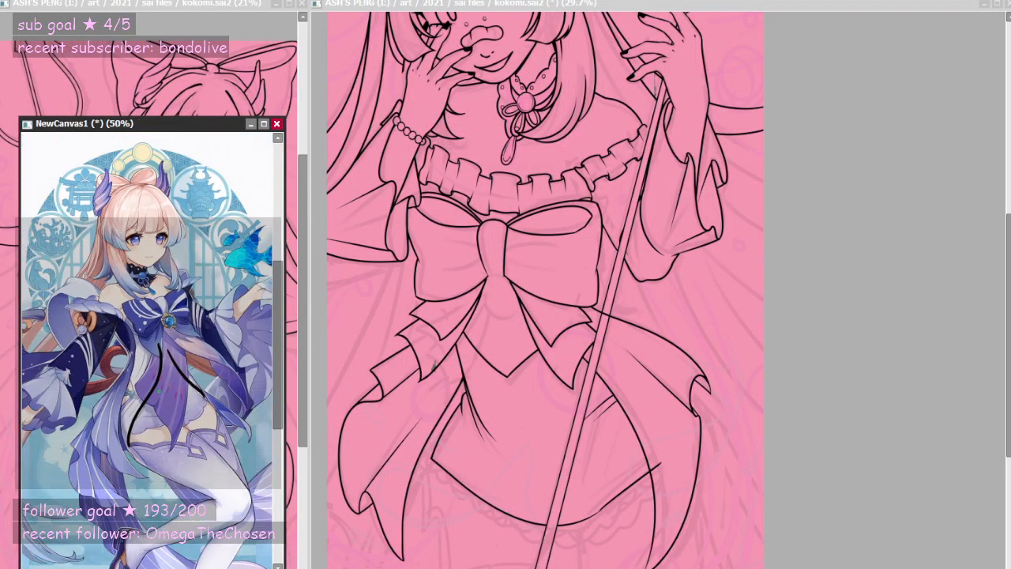
{"action": "scroll", "coordinate": [174, 389], "scroll_direction": "up", "scroll_amount": 2}
{"action": "key", "text": "ctrl+z"}
{"action": "key", "text": "ctrl+z"}
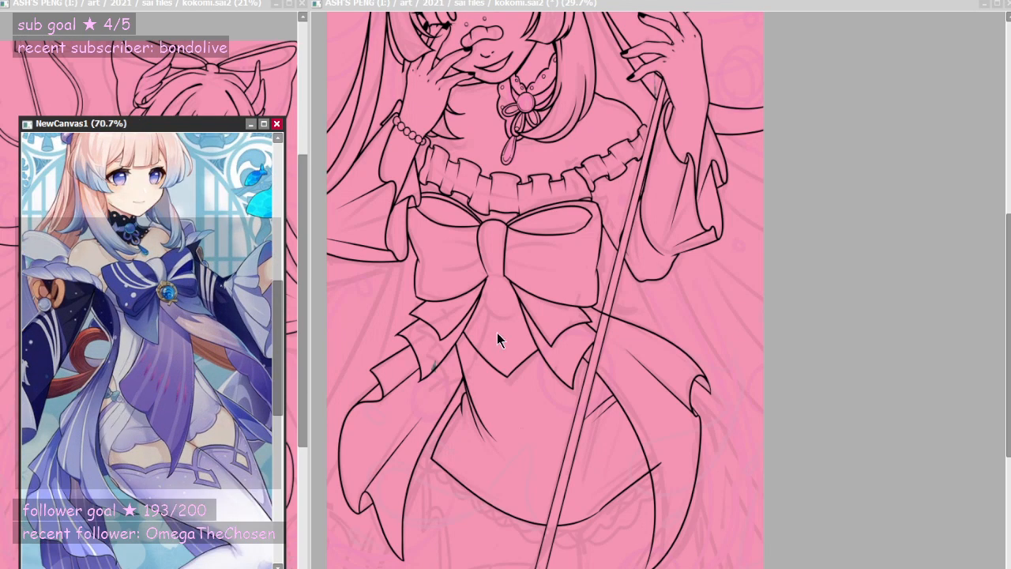
- Try waist contour strokes curving down from beneath the bow's knot on both sides of the bodice
{"action": "left_click", "coordinate": [500, 338]}
{"action": "scroll", "coordinate": [501, 337], "scroll_direction": "down", "scroll_amount": 3}
{"action": "scroll", "coordinate": [502, 338], "scroll_direction": "up", "scroll_amount": 4}
{"action": "scroll", "coordinate": [500, 338], "scroll_direction": "up", "scroll_amount": 1}
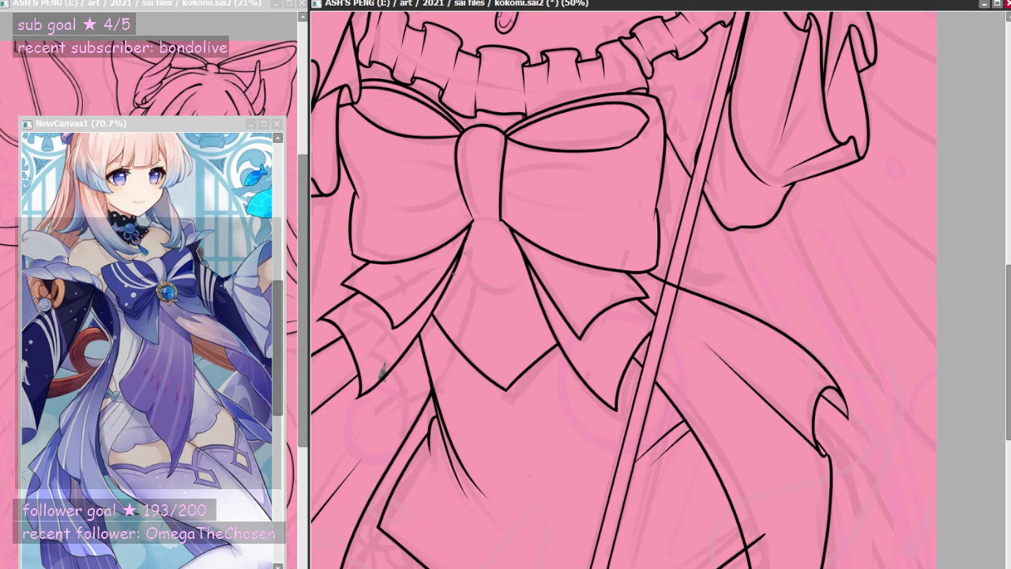
{"action": "left_click_drag", "start_coordinate": [460, 264], "coordinate": [430, 449]}
{"action": "key", "text": "ctrl+z"}
{"action": "left_click_drag", "start_coordinate": [463, 254], "coordinate": [439, 410]}
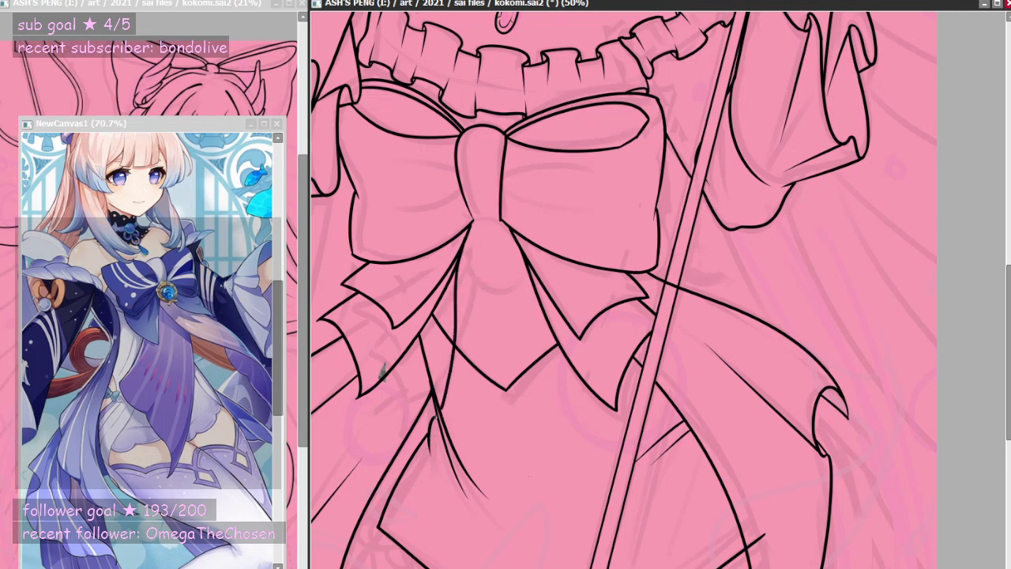
{"action": "key", "text": "ctrl+z"}
{"action": "left_click_drag", "start_coordinate": [458, 258], "coordinate": [433, 423]}
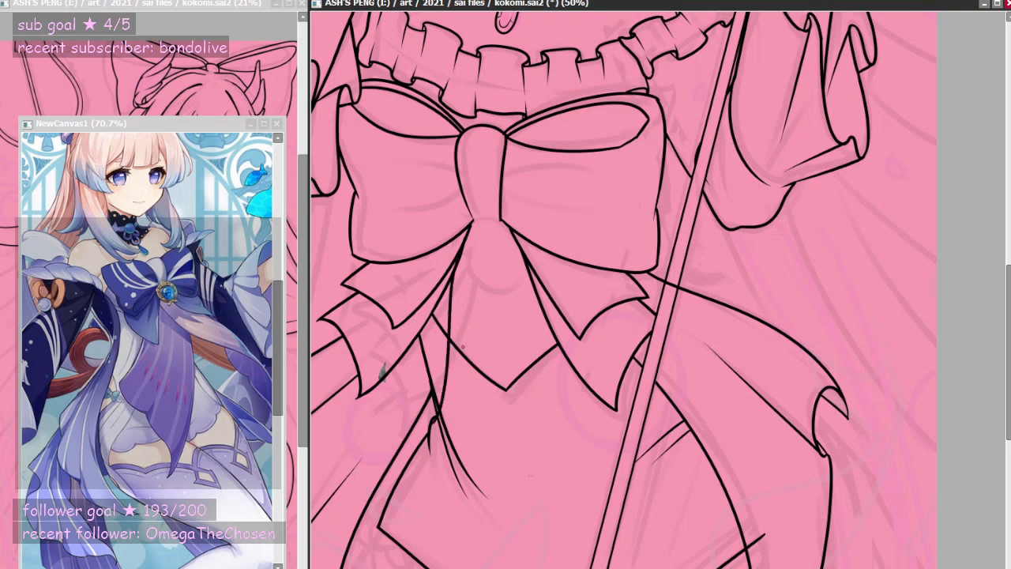
{"action": "mouse_move", "coordinate": [543, 283]}
{"action": "left_mouse_down"}
{"action": "mouse_move", "coordinate": [645, 401]}
{"action": "mouse_move", "coordinate": [676, 386]}
{"action": "left_mouse_up"}
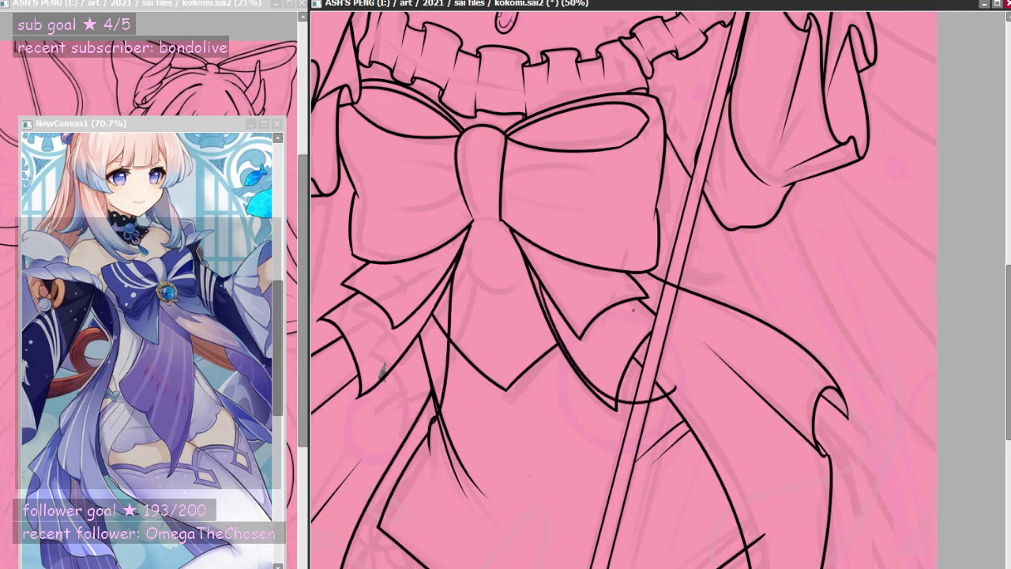
{"action": "scroll", "coordinate": [642, 401], "scroll_direction": "down", "scroll_amount": 6}
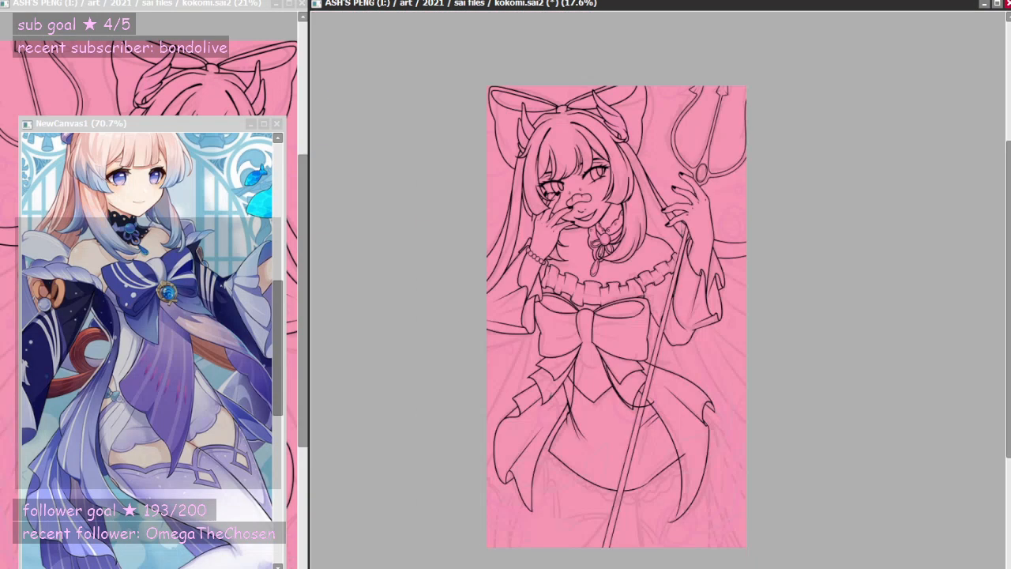
- Try longer body contour lines from the bow tails down past the hips to the skirt's hem, and undo them
{"action": "scroll", "coordinate": [643, 430], "scroll_direction": "up", "scroll_amount": 3}
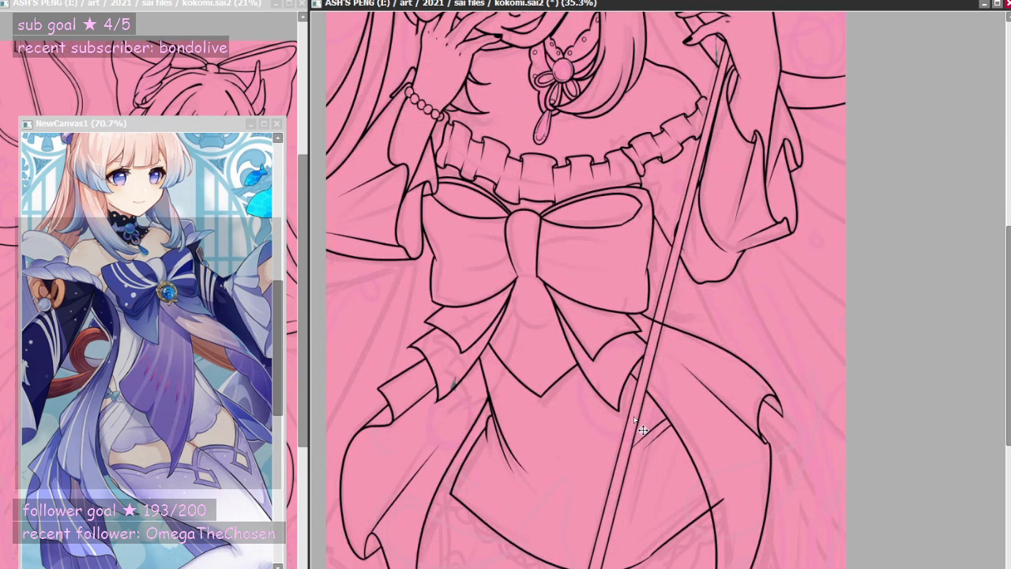
{"action": "left_click_drag", "start_coordinate": [513, 315], "coordinate": [447, 565]}
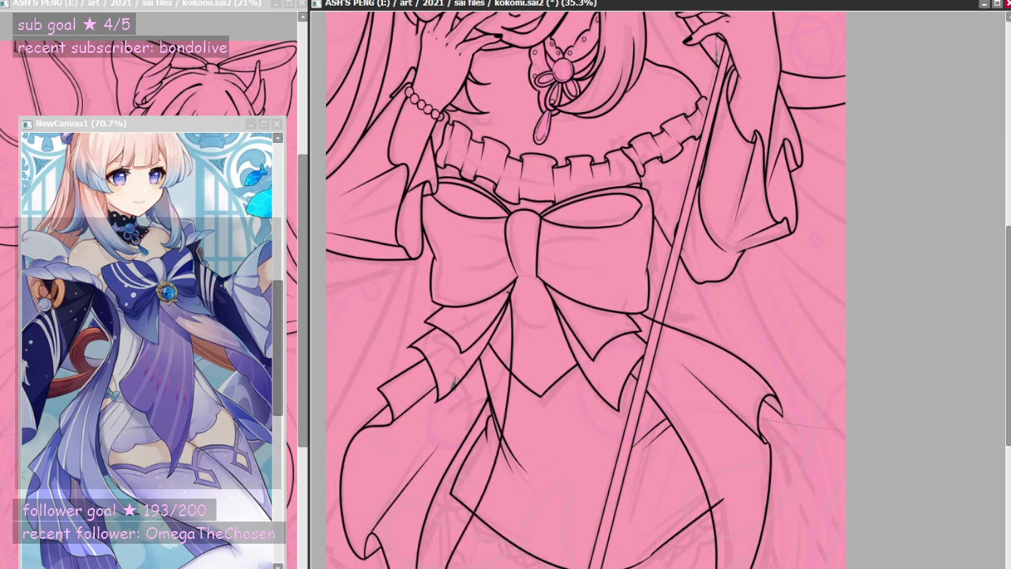
{"action": "key", "text": "ctrl+z"}
{"action": "mouse_move", "coordinate": [431, 514]}
{"action": "left_mouse_down"}
{"action": "mouse_move", "coordinate": [512, 423]}
{"action": "mouse_move", "coordinate": [510, 299]}
{"action": "left_mouse_up"}
{"action": "key", "text": "ctrl+z"}
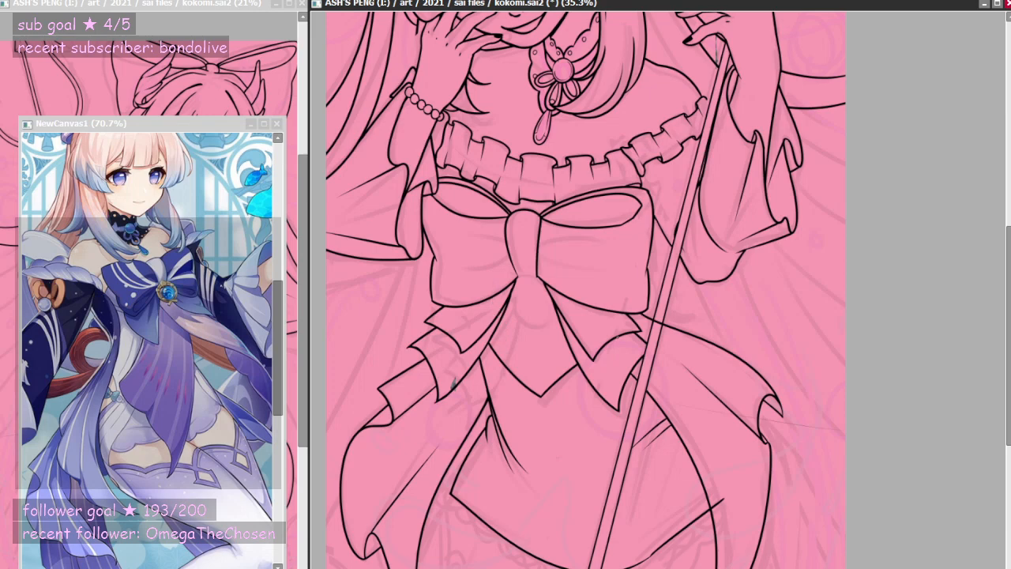
{"action": "mouse_move", "coordinate": [605, 322]}
{"action": "left_mouse_down"}
{"action": "mouse_move", "coordinate": [699, 472]}
{"action": "mouse_move", "coordinate": [724, 567]}
{"action": "left_mouse_up"}
{"action": "key", "text": "ctrl+z"}
{"action": "scroll", "coordinate": [586, 289], "scroll_direction": "down", "scroll_amount": 3}
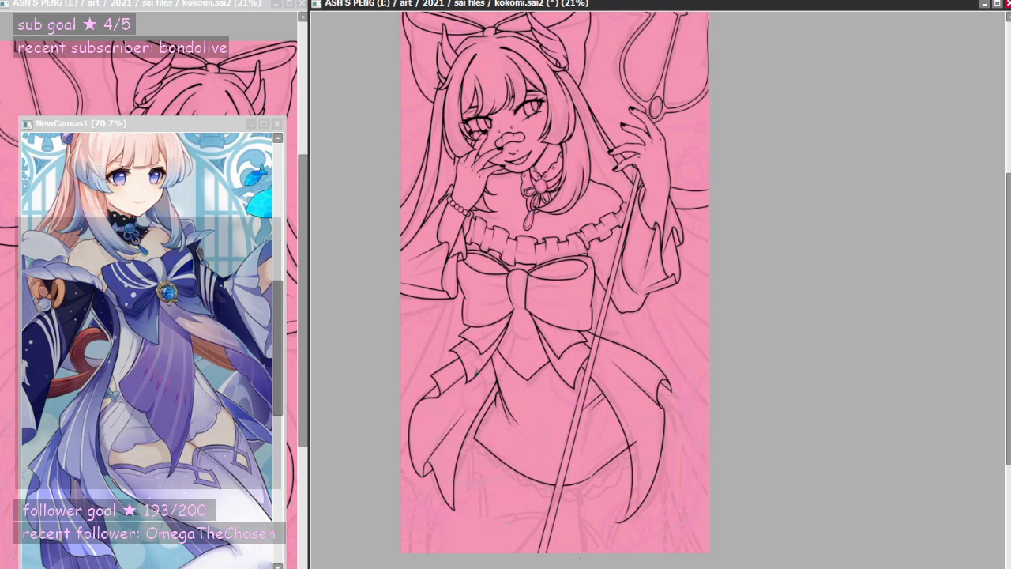
- Ink one leg's outer contour from the skirt's corner to the canvas edge, and both inner leg lines down from the hem's middle
{"action": "scroll", "coordinate": [523, 411], "scroll_direction": "down", "scroll_amount": 1}
{"action": "scroll", "coordinate": [541, 530], "scroll_direction": "up", "scroll_amount": 6}
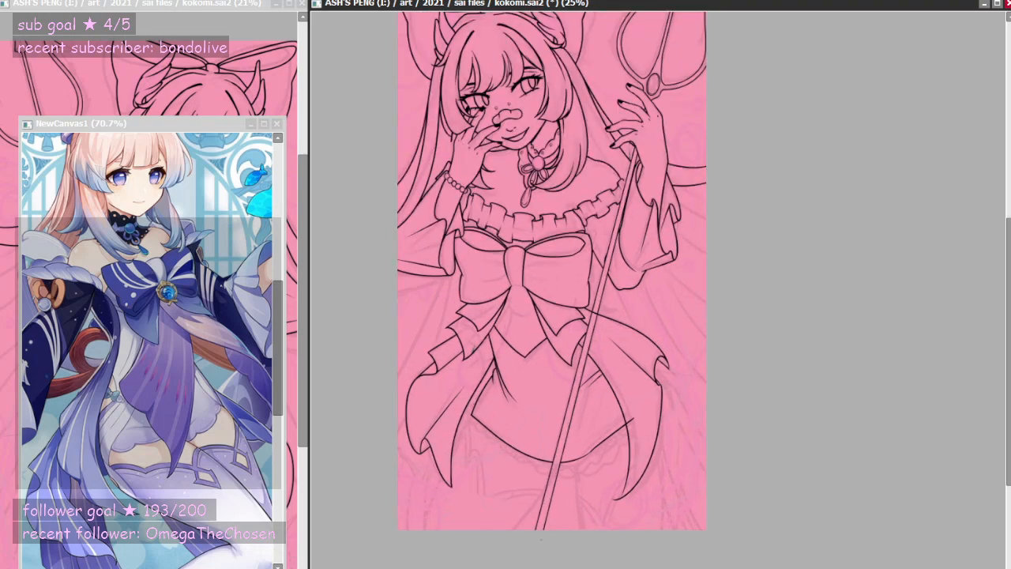
{"action": "scroll", "coordinate": [474, 419], "scroll_direction": "down", "scroll_amount": 3}
{"action": "scroll", "coordinate": [431, 449], "scroll_direction": "up", "scroll_amount": 3}
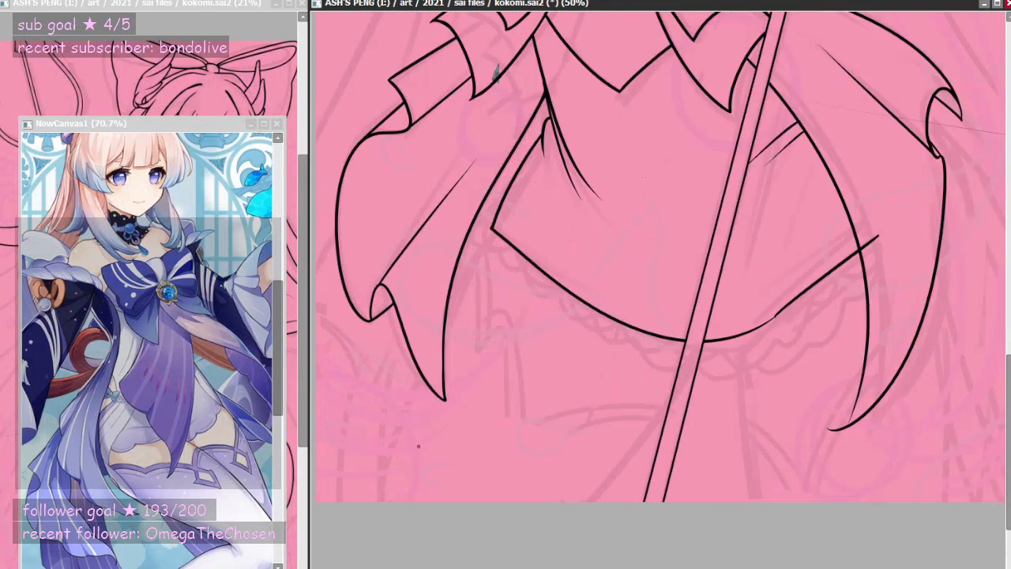
{"action": "scroll", "coordinate": [446, 450], "scroll_direction": "down", "scroll_amount": 2}
{"action": "scroll", "coordinate": [469, 423], "scroll_direction": "up", "scroll_amount": 2}
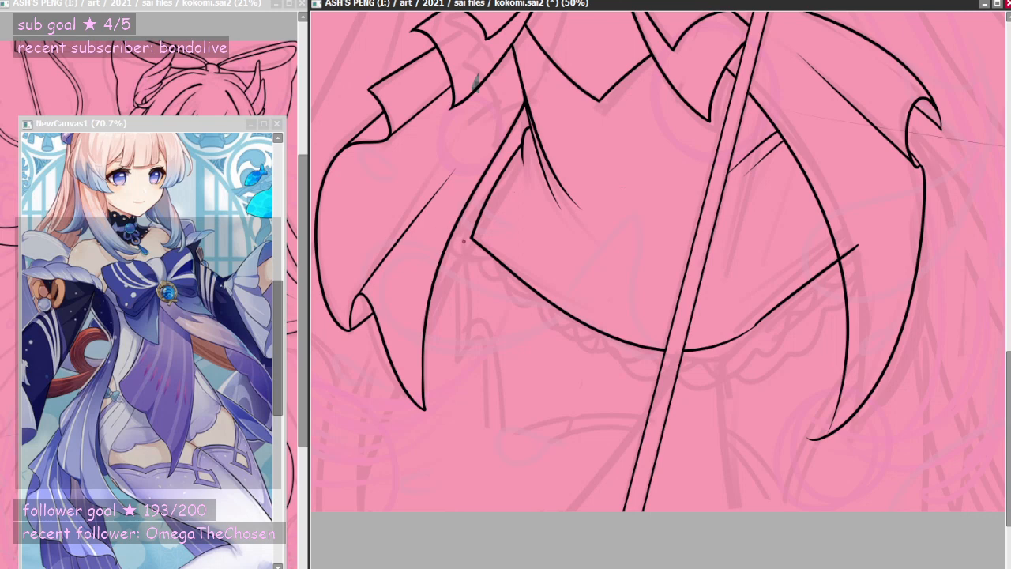
{"action": "left_click_drag", "start_coordinate": [468, 243], "coordinate": [344, 510]}
{"action": "left_click_drag", "start_coordinate": [681, 353], "coordinate": [580, 510]}
{"action": "left_click_drag", "start_coordinate": [708, 348], "coordinate": [721, 510]}
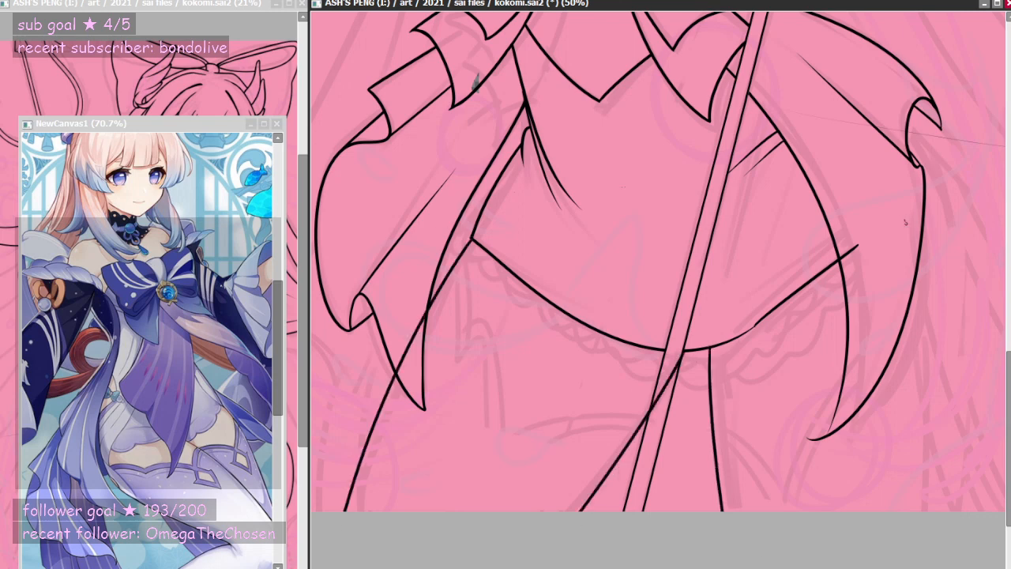
- Ink the staff-side outer contour from the side panel to the canvas edge, and erase the leg lines crossing the staff and opposite panel
{"action": "left_click_drag", "start_coordinate": [905, 222], "coordinate": [917, 543]}
{"action": "scroll", "coordinate": [604, 468], "scroll_direction": "down", "scroll_amount": 6}
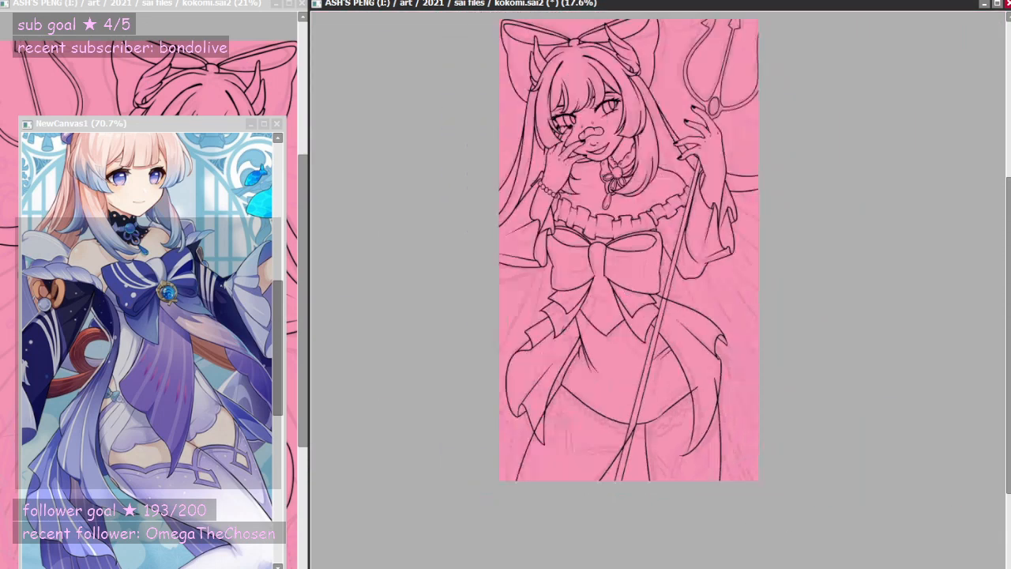
{"action": "scroll", "coordinate": [664, 422], "scroll_direction": "up", "scroll_amount": 4}
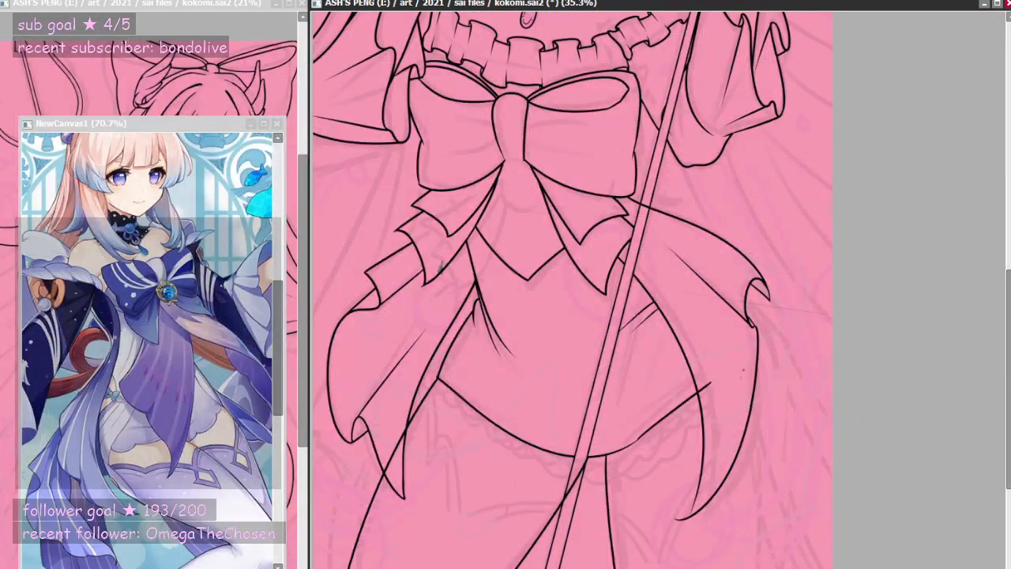
{"action": "left_click_drag", "start_coordinate": [744, 361], "coordinate": [778, 567]}
{"action": "key", "text": "ctrl+z"}
{"action": "mouse_move", "coordinate": [754, 351]}
{"action": "left_mouse_down"}
{"action": "mouse_move", "coordinate": [763, 479]}
{"action": "mouse_move", "coordinate": [762, 565]}
{"action": "left_mouse_up"}
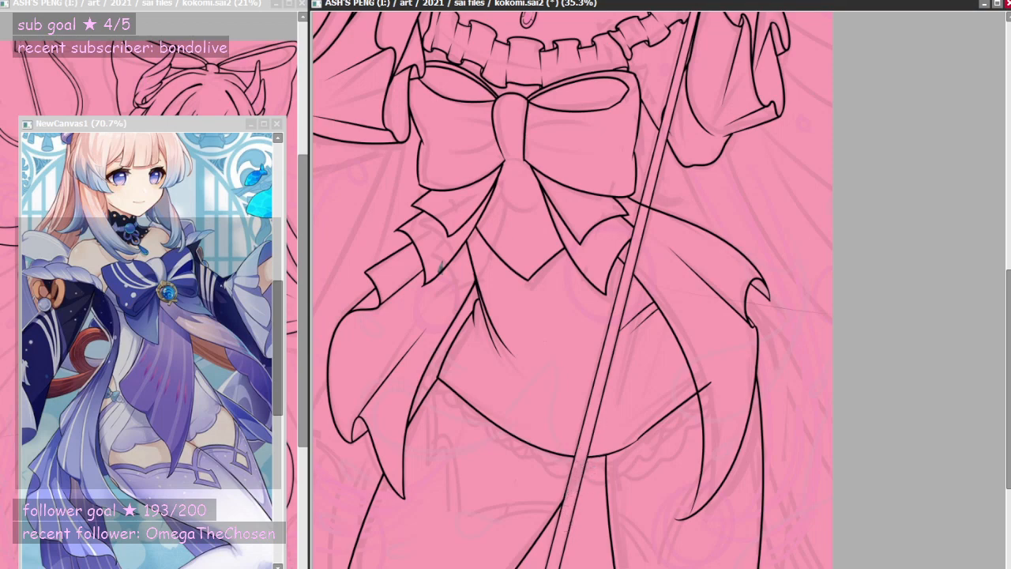
{"action": "left_click_drag", "start_coordinate": [699, 559], "coordinate": [629, 419]}
{"action": "scroll", "coordinate": [585, 295], "scroll_direction": "up", "scroll_amount": 4}
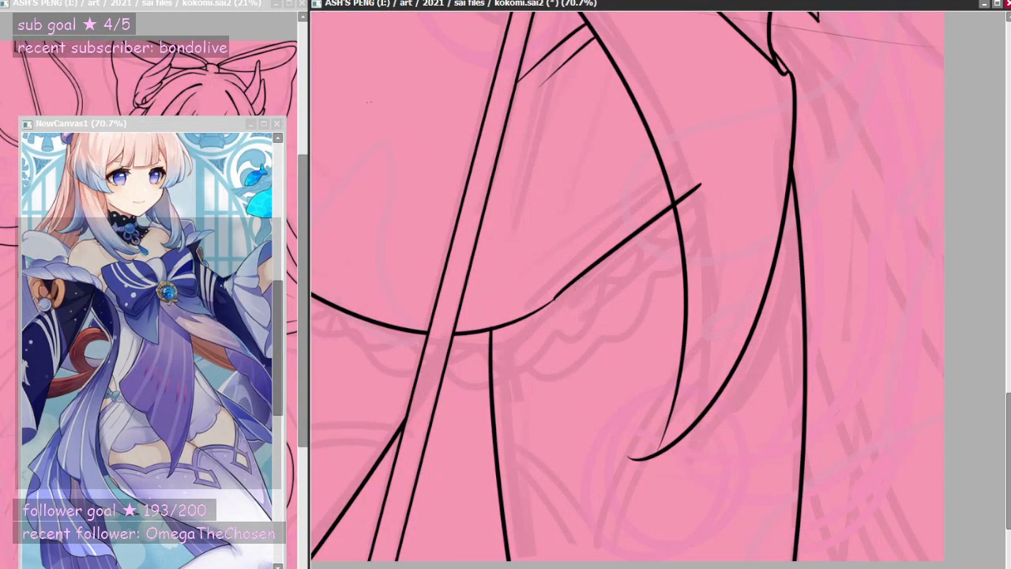
- Erase the hem line overshooting the staff-side panel, re-ink the panel's inner edge near its tip, and trim the tip's stray end
{"action": "mouse_move", "coordinate": [711, 181]}
{"action": "left_mouse_down"}
{"action": "mouse_move", "coordinate": [695, 192]}
{"action": "mouse_move", "coordinate": [697, 210]}
{"action": "mouse_move", "coordinate": [688, 190]}
{"action": "left_mouse_up"}
{"action": "key", "text": "n"}
{"action": "left_click_drag", "start_coordinate": [654, 455], "coordinate": [685, 355]}
{"action": "key", "text": "ctrl+z"}
{"action": "left_click_drag", "start_coordinate": [657, 451], "coordinate": [682, 354]}
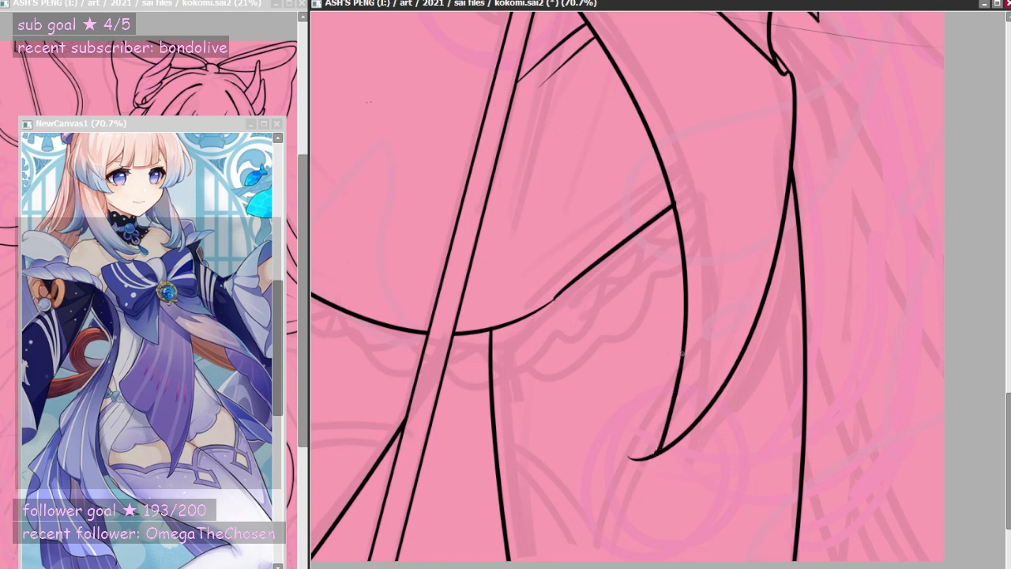
{"action": "key", "text": "e"}
{"action": "mouse_move", "coordinate": [627, 463]}
{"action": "left_mouse_down"}
{"action": "mouse_move", "coordinate": [643, 438]}
{"action": "mouse_move", "coordinate": [632, 457]}
{"action": "left_mouse_up"}
- Examine the line art from the face down to the leg contours for areas that still need inking
{"action": "scroll", "coordinate": [741, 434], "scroll_direction": "down", "scroll_amount": 6}
{"action": "scroll", "coordinate": [707, 316], "scroll_direction": "up", "scroll_amount": 1}
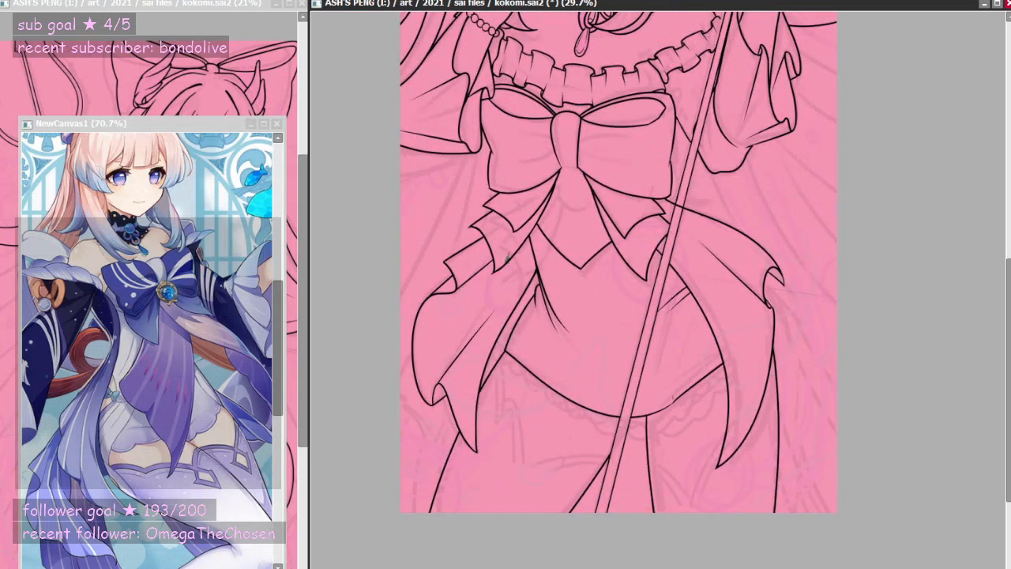
{"action": "scroll", "coordinate": [674, 391], "scroll_direction": "down", "scroll_amount": 2}
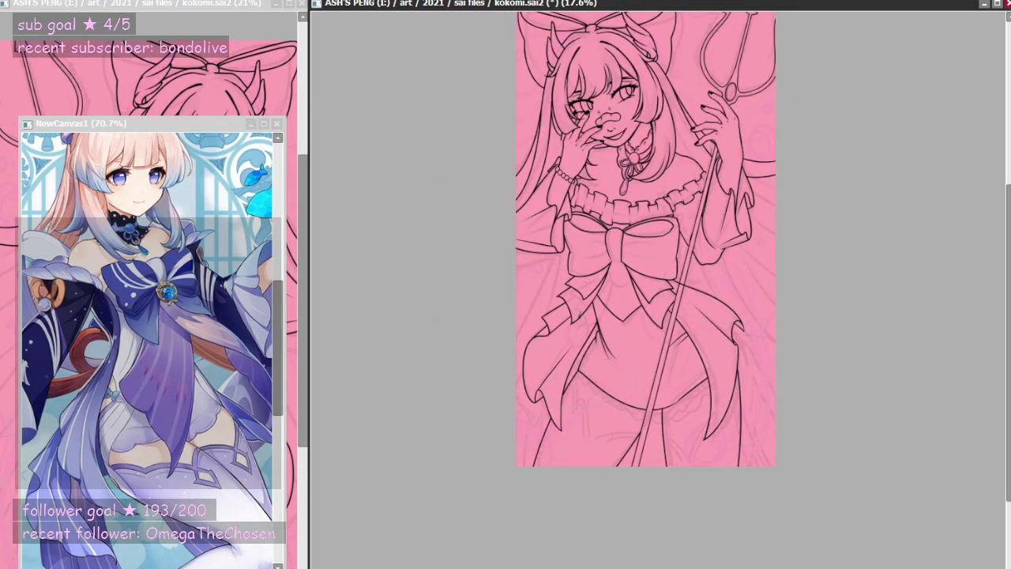
{"action": "scroll", "coordinate": [725, 79], "scroll_direction": "up", "scroll_amount": 1}
{"action": "scroll", "coordinate": [655, 276], "scroll_direction": "up", "scroll_amount": 1}
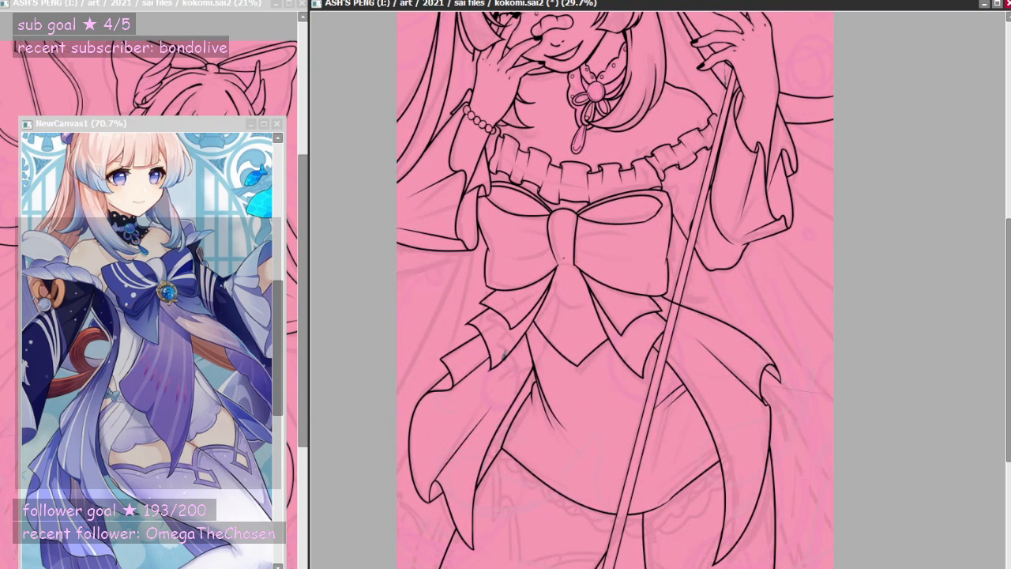
{"action": "scroll", "coordinate": [616, 284], "scroll_direction": "down", "scroll_amount": 2}
{"action": "scroll", "coordinate": [616, 395], "scroll_direction": "up", "scroll_amount": 2}
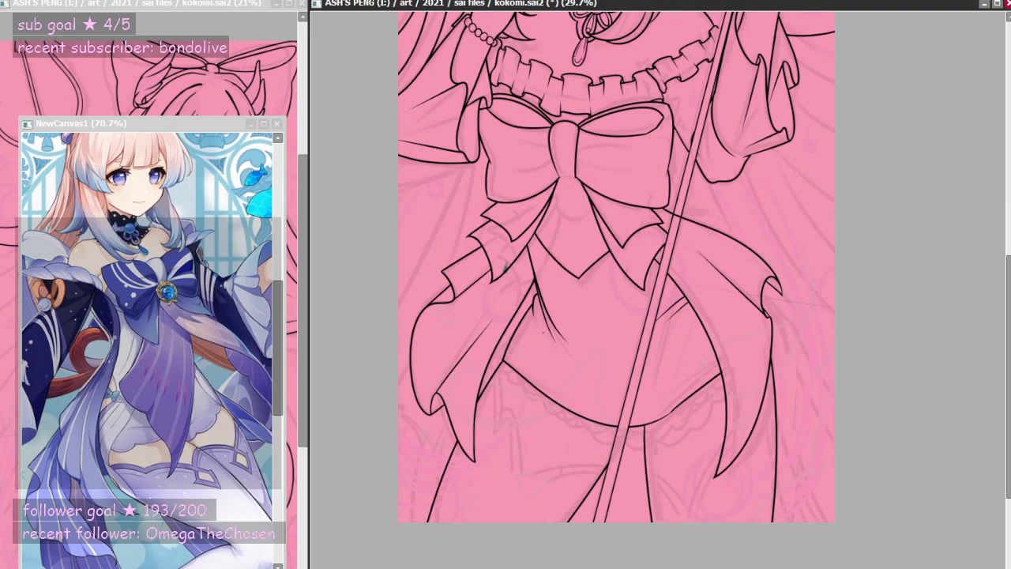
{"action": "scroll", "coordinate": [567, 336], "scroll_direction": "down", "scroll_amount": 3}
{"action": "scroll", "coordinate": [600, 237], "scroll_direction": "up", "scroll_amount": 2}
{"action": "scroll", "coordinate": [572, 305], "scroll_direction": "down", "scroll_amount": 2}
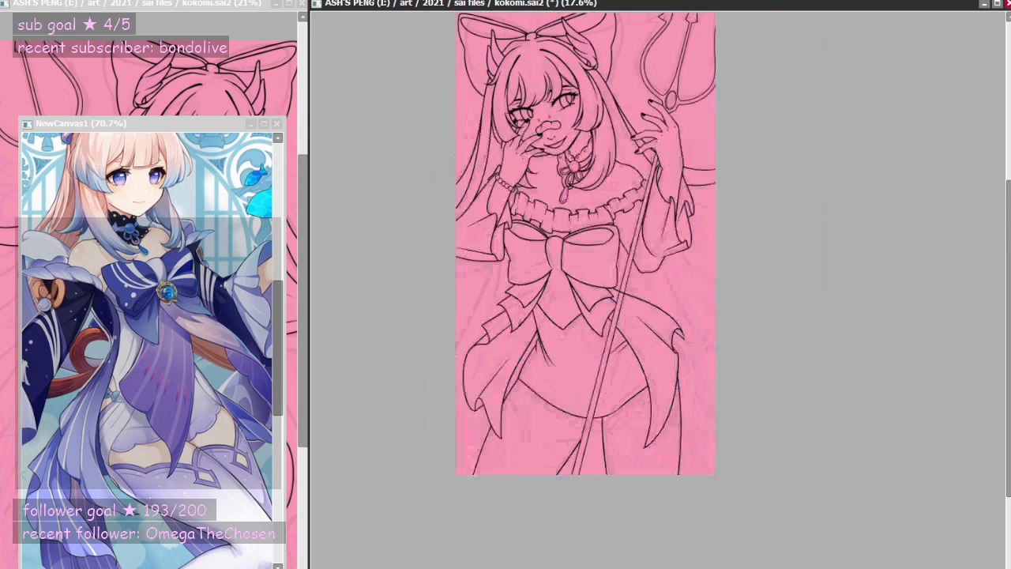
- Try long drape lines from the staff-side panel's folded corner down toward the canvas edge, and undo them
{"action": "scroll", "coordinate": [558, 346], "scroll_direction": "up", "scroll_amount": 2}
{"action": "scroll", "coordinate": [600, 315], "scroll_direction": "up", "scroll_amount": 3}
{"action": "scroll", "coordinate": [600, 316], "scroll_direction": "down", "scroll_amount": 2}
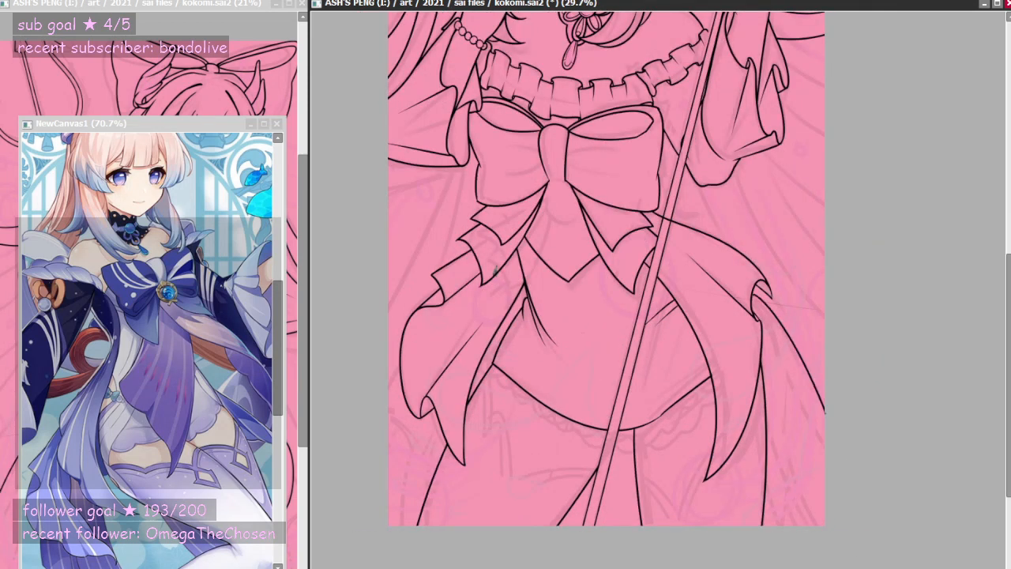
{"action": "mouse_move", "coordinate": [758, 289]}
{"action": "left_mouse_down"}
{"action": "mouse_move", "coordinate": [854, 486]}
{"action": "mouse_move", "coordinate": [800, 527]}
{"action": "left_mouse_up"}
{"action": "key", "text": "ctrl+z"}
{"action": "key", "text": "ctrl+z"}
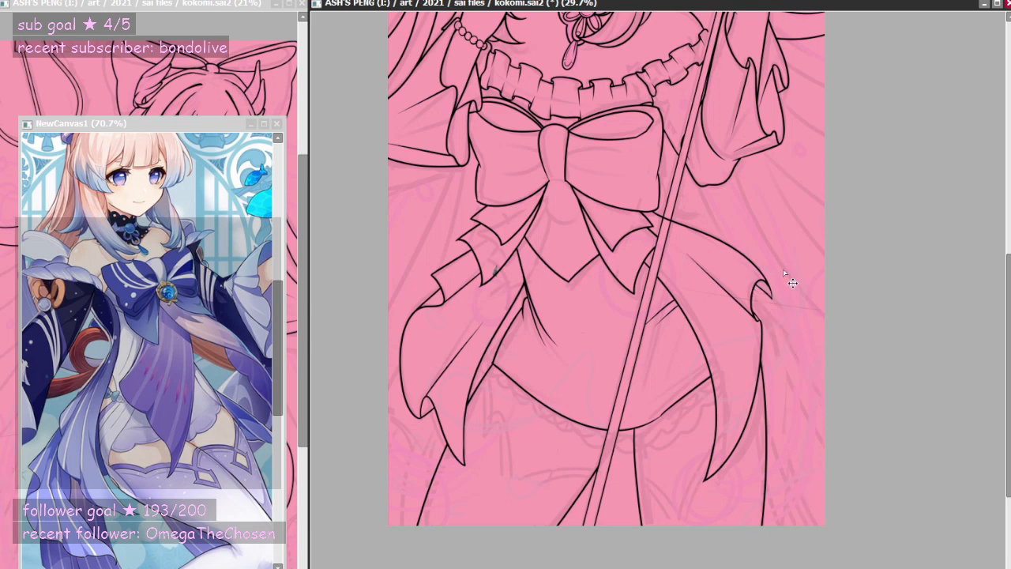
- Ink the drape behind the staff-side panel with an upper edge reaching the canvas edge and a wavy hem running to the bottom
{"action": "left_click_drag", "start_coordinate": [756, 264], "coordinate": [860, 327]}
{"action": "key", "text": "ctrl+z"}
{"action": "mouse_move", "coordinate": [749, 260]}
{"action": "left_mouse_down"}
{"action": "mouse_move", "coordinate": [851, 348]}
{"action": "mouse_move", "coordinate": [814, 371]}
{"action": "mouse_move", "coordinate": [796, 466]}
{"action": "left_mouse_up"}
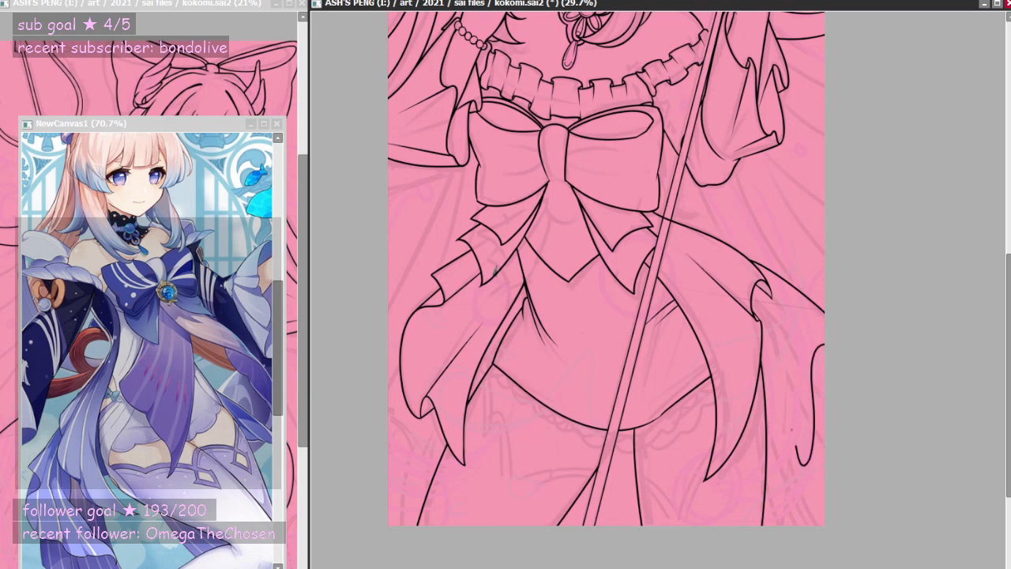
{"action": "left_click_drag", "start_coordinate": [796, 417], "coordinate": [770, 522]}
{"action": "scroll", "coordinate": [745, 443], "scroll_direction": "down", "scroll_amount": 1}
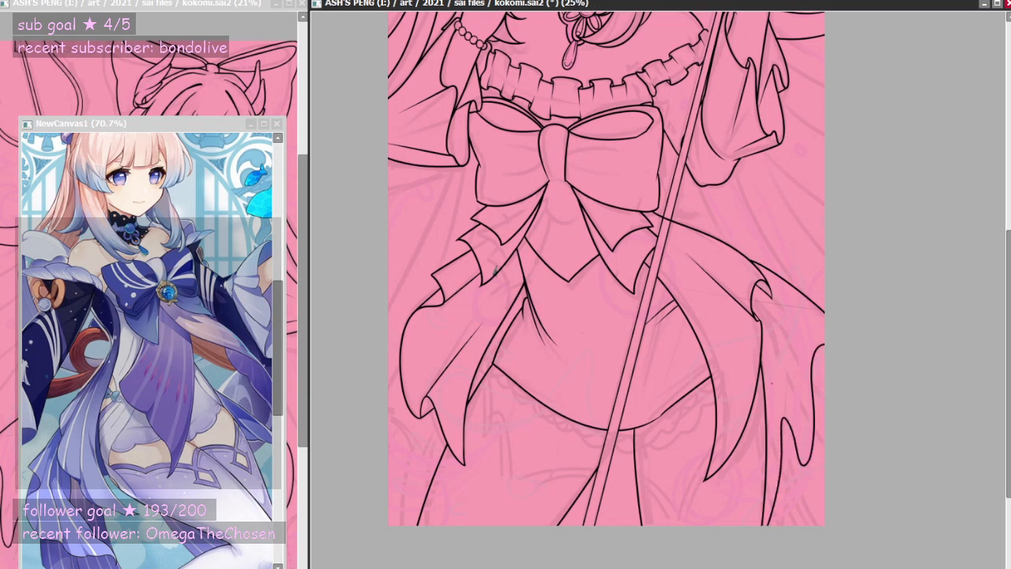
- Ink the matching drape's upper edge from the opposite side panel's cuff out to the canvas edge
{"action": "scroll", "coordinate": [795, 326], "scroll_direction": "up", "scroll_amount": 1}
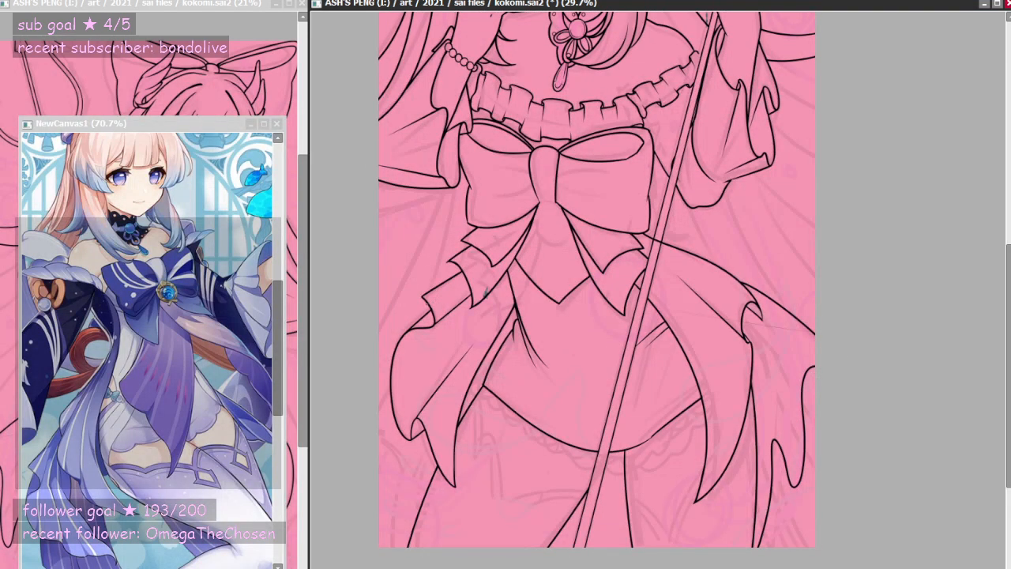
{"action": "left_click_drag", "start_coordinate": [431, 301], "coordinate": [339, 380]}
{"action": "key", "text": "ctrl+z"}
- Try wavy drape hems between the canvas edge and the leg contour opposite the staff, and undo them
{"action": "left_click_drag", "start_coordinate": [379, 381], "coordinate": [406, 484]}
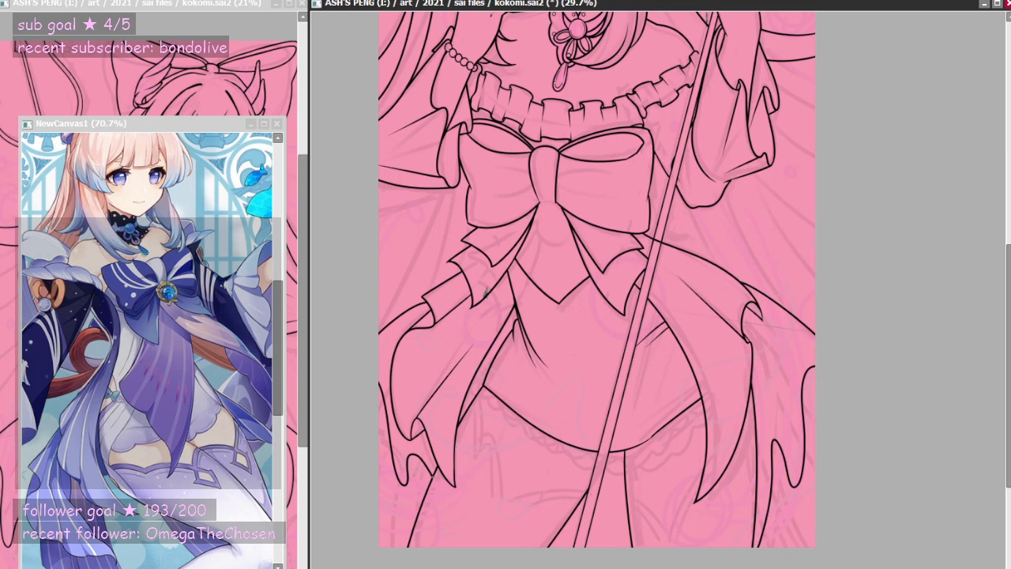
{"action": "key", "text": "ctrl+z"}
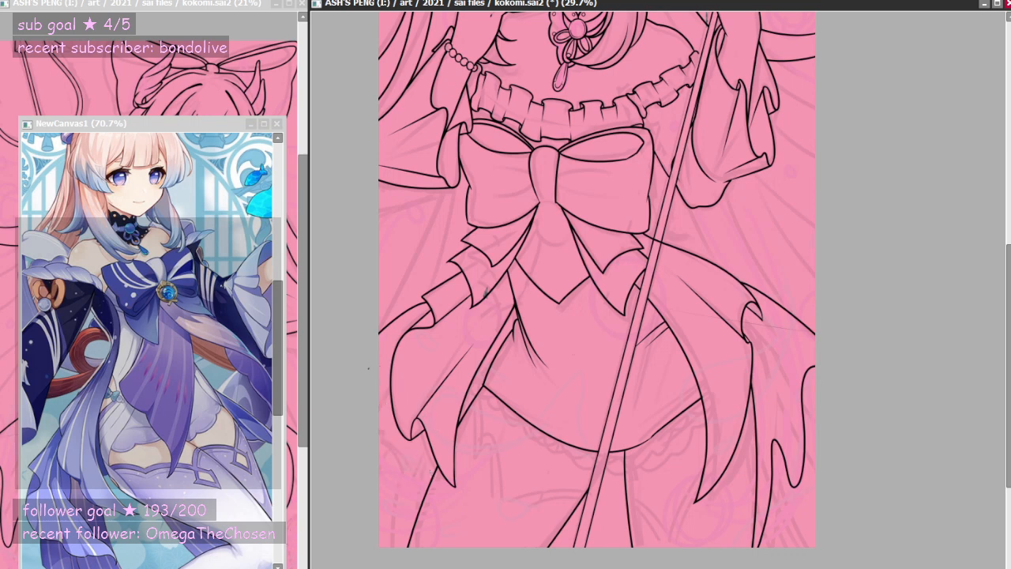
{"action": "left_click_drag", "start_coordinate": [378, 385], "coordinate": [415, 523]}
{"action": "key", "text": "ctrl+z"}
{"action": "left_click_drag", "start_coordinate": [379, 423], "coordinate": [414, 546]}
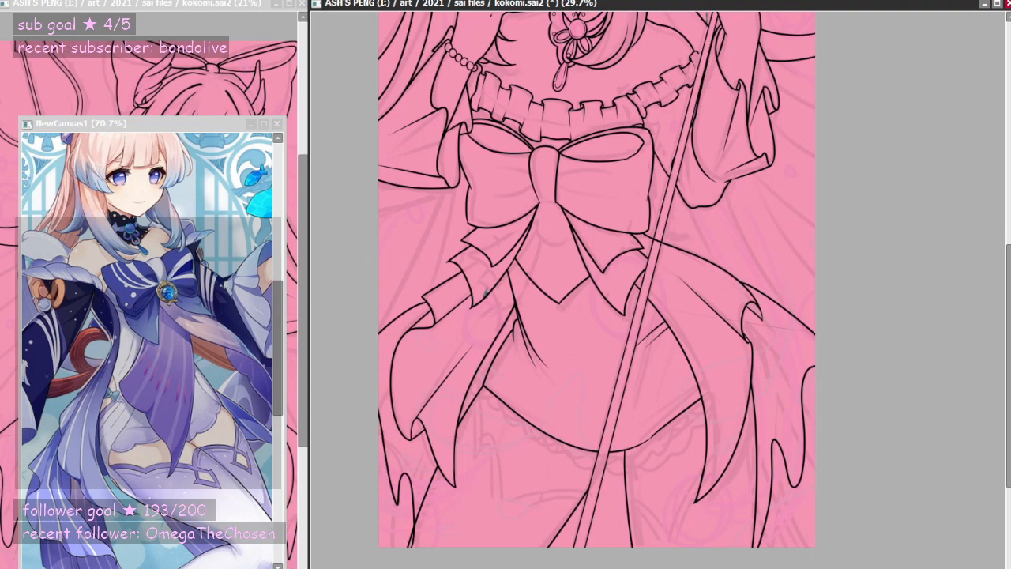
{"action": "scroll", "coordinate": [643, 376], "scroll_direction": "down", "scroll_amount": 2}
{"action": "scroll", "coordinate": [643, 375], "scroll_direction": "up", "scroll_amount": 2}
{"action": "scroll", "coordinate": [643, 376], "scroll_direction": "down", "scroll_amount": 2}
{"action": "scroll", "coordinate": [643, 375], "scroll_direction": "up", "scroll_amount": 2}
{"action": "key", "text": "ctrl+z"}
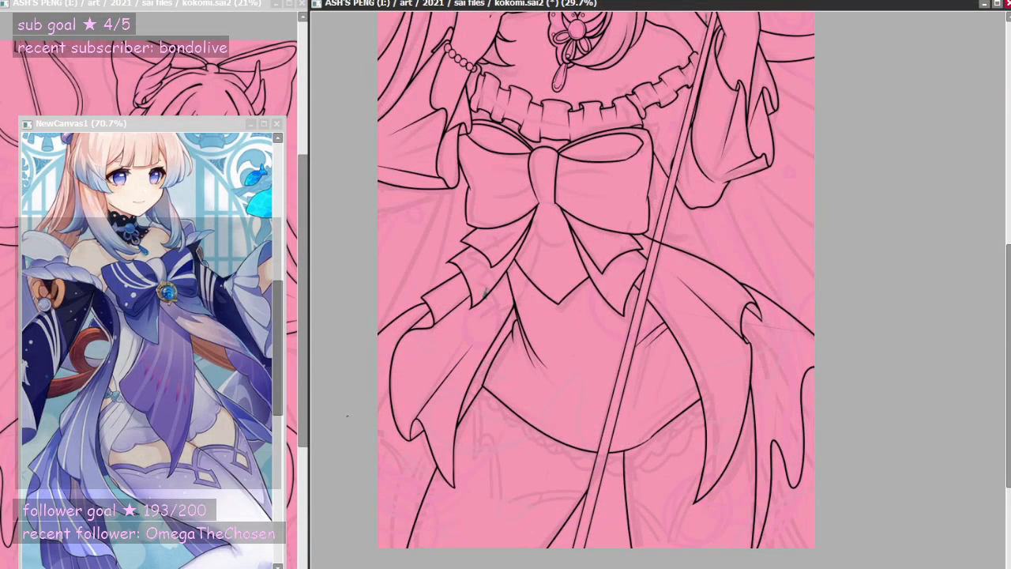
- Retry the opposite drape's hem with varied folds, plus a wide curve past the staff-side canvas edge, and undo these strokes
{"action": "mouse_move", "coordinate": [381, 420]}
{"action": "left_mouse_down"}
{"action": "mouse_move", "coordinate": [386, 531]}
{"action": "mouse_move", "coordinate": [396, 533]}
{"action": "mouse_move", "coordinate": [402, 491]}
{"action": "mouse_move", "coordinate": [409, 548]}
{"action": "left_mouse_up"}
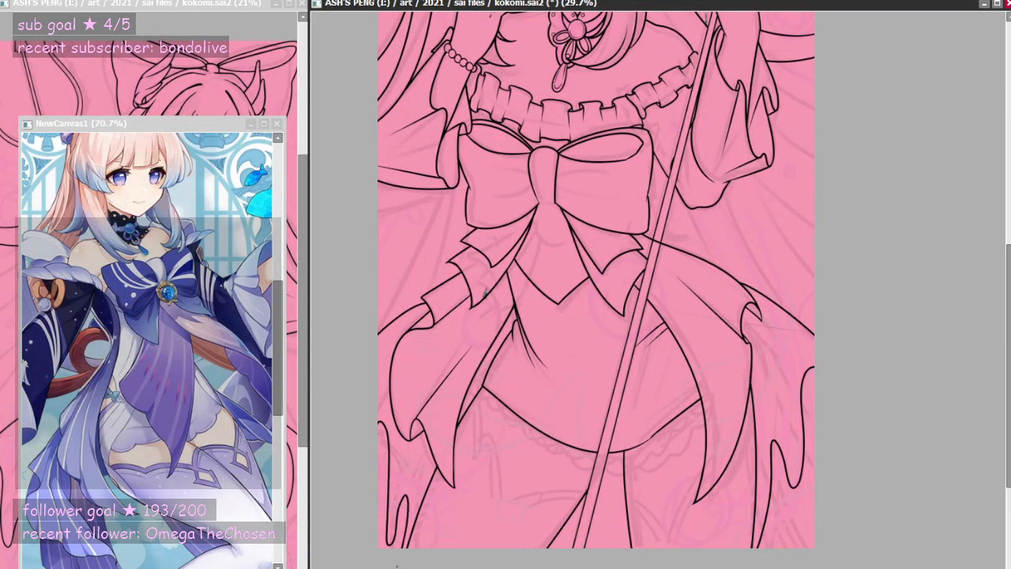
{"action": "key", "text": "ctrl+z"}
{"action": "left_click_drag", "start_coordinate": [380, 413], "coordinate": [415, 524]}
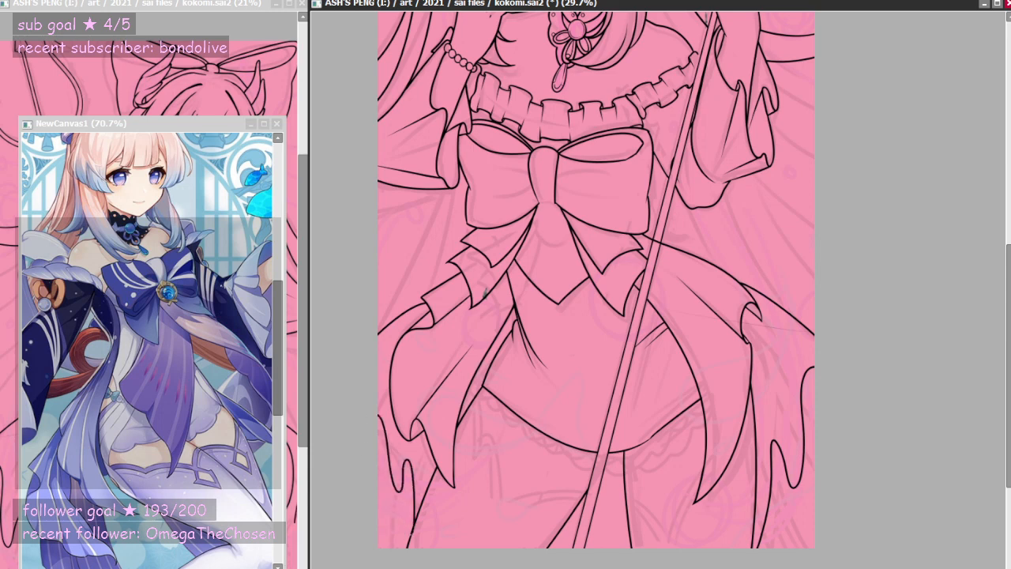
{"action": "key", "text": "ctrl+z"}
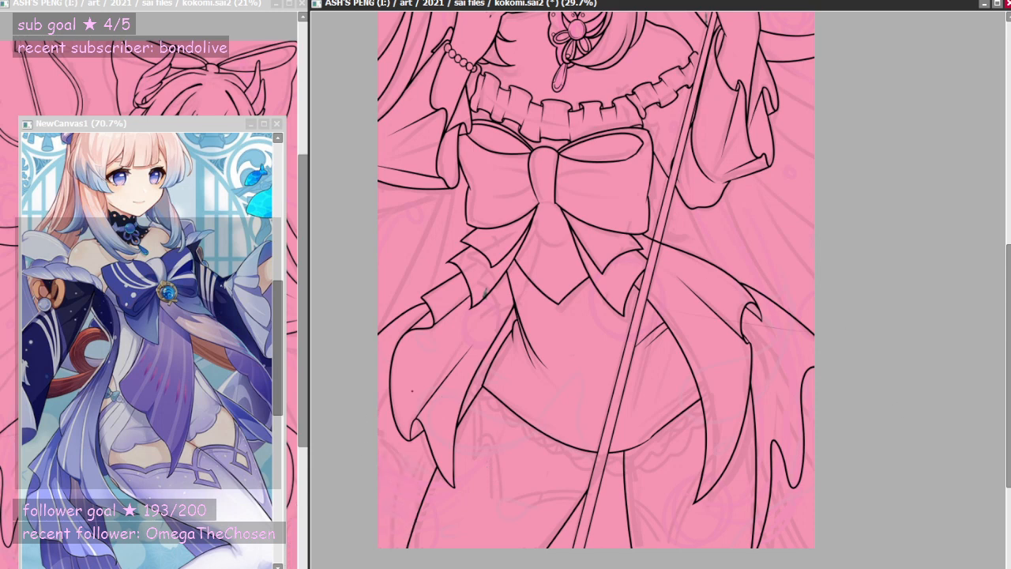
{"action": "left_click_drag", "start_coordinate": [388, 486], "coordinate": [396, 548]}
{"action": "key", "text": "ctrl+z"}
{"action": "scroll", "coordinate": [531, 406], "scroll_direction": "up", "scroll_amount": 1}
{"action": "mouse_move", "coordinate": [349, 494]}
{"action": "left_mouse_down"}
{"action": "mouse_move", "coordinate": [384, 460]}
{"action": "mouse_move", "coordinate": [366, 540]}
{"action": "left_mouse_up"}
{"action": "key", "text": "ctrl+z"}
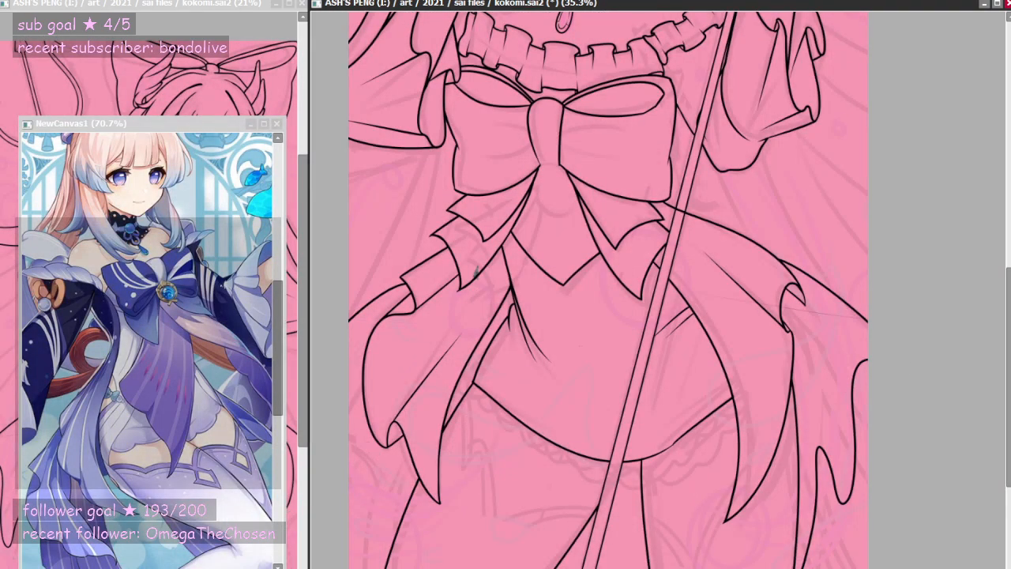
{"action": "left_click_drag", "start_coordinate": [862, 344], "coordinate": [867, 564]}
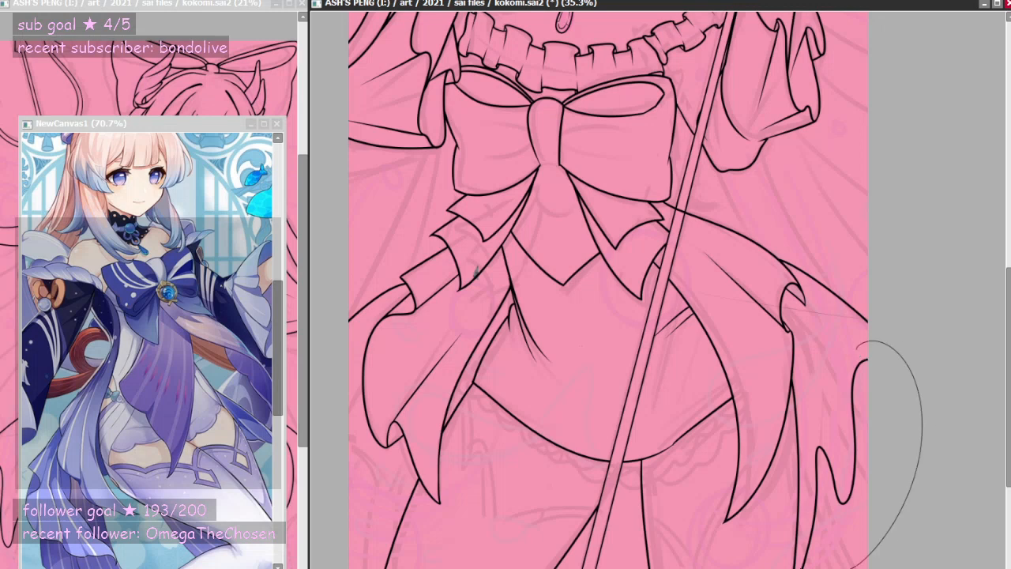
{"action": "key", "text": "ctrl+z"}
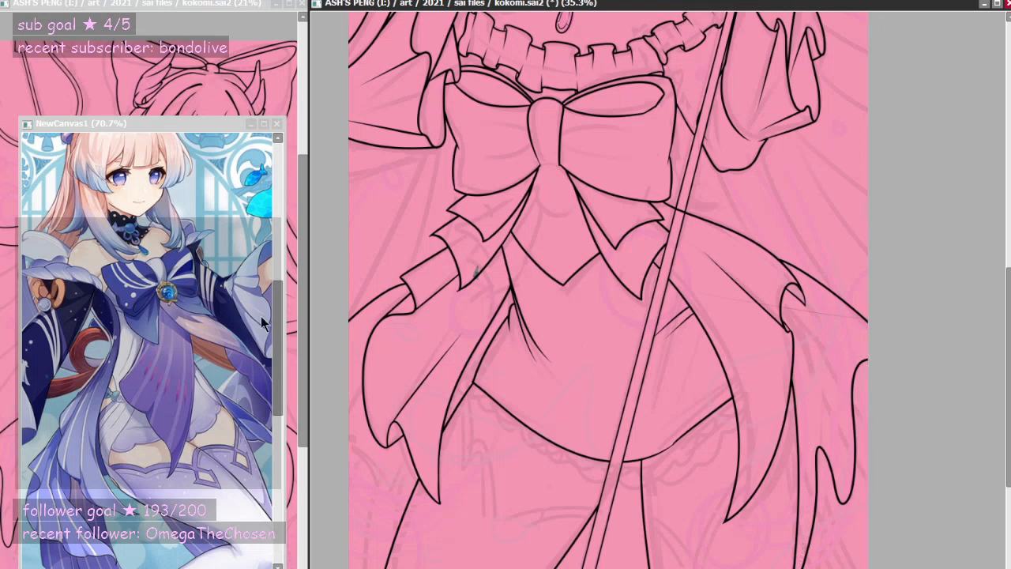
- Ink a wavy drape hem over the open skirt area, and transform it into place at the canvas edge opposite the staff
{"action": "mouse_move", "coordinate": [578, 383]}
{"action": "left_mouse_down"}
{"action": "mouse_move", "coordinate": [248, 394]}
{"action": "mouse_move", "coordinate": [229, 384]}
{"action": "left_mouse_up"}
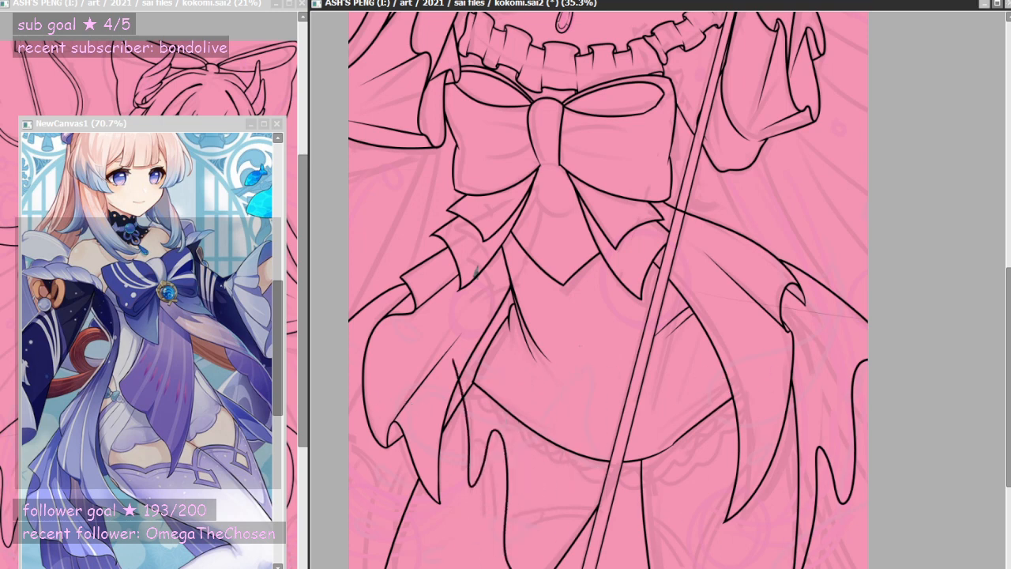
{"action": "key", "text": "ctrl+t"}
{"action": "mouse_move", "coordinate": [521, 466]}
{"action": "left_mouse_down"}
{"action": "mouse_move", "coordinate": [338, 499]}
{"action": "mouse_move", "coordinate": [351, 499]}
{"action": "left_mouse_up"}
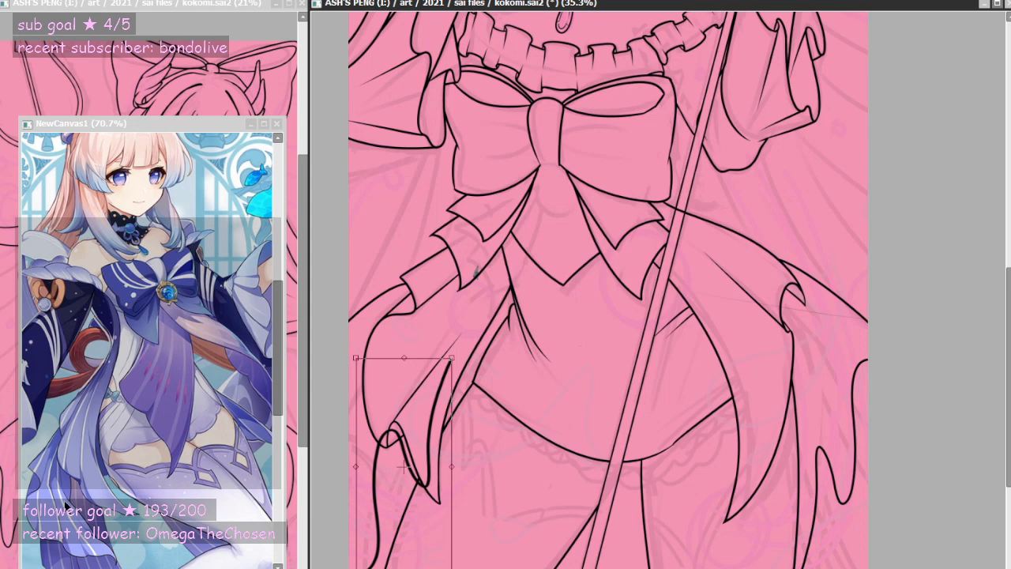
{"action": "mouse_move", "coordinate": [407, 475]}
{"action": "left_mouse_down"}
{"action": "mouse_move", "coordinate": [503, 474]}
{"action": "mouse_move", "coordinate": [323, 485]}
{"action": "mouse_move", "coordinate": [354, 502]}
{"action": "mouse_move", "coordinate": [321, 486]}
{"action": "mouse_move", "coordinate": [365, 480]}
{"action": "mouse_move", "coordinate": [349, 480]}
{"action": "mouse_move", "coordinate": [352, 493]}
{"action": "left_mouse_up"}
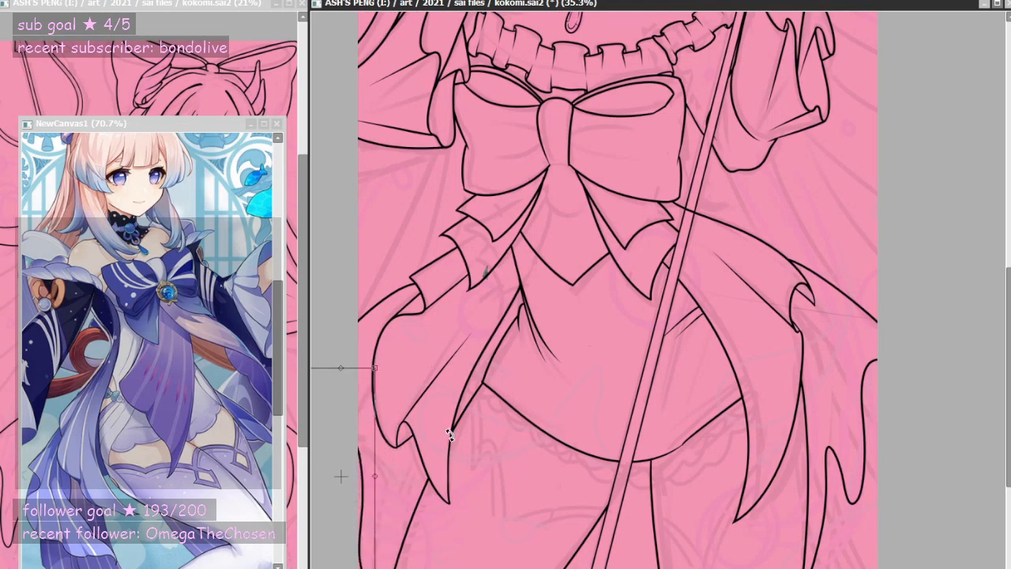
{"action": "scroll", "coordinate": [453, 434], "scroll_direction": "down", "scroll_amount": 2}
{"action": "scroll", "coordinate": [528, 429], "scroll_direction": "up", "scroll_amount": 1}
{"action": "key", "text": "Return"}
{"action": "scroll", "coordinate": [447, 459], "scroll_direction": "up", "scroll_amount": 1}
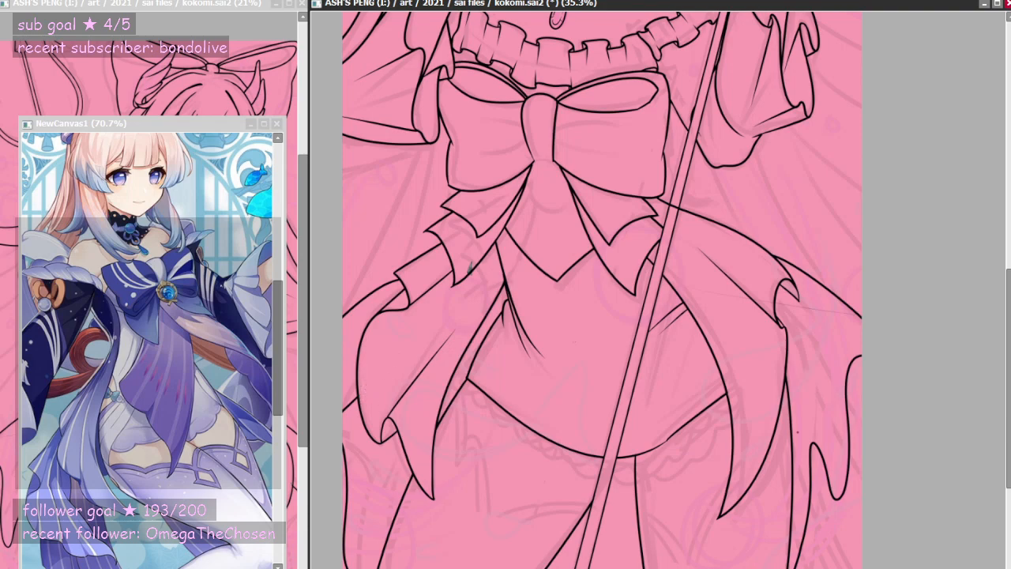
- Ink a diagonal fold line from the staff-side leg contour to the inner peak of the wavy drape hem
{"action": "scroll", "coordinate": [469, 268], "scroll_direction": "down", "scroll_amount": 3}
{"action": "scroll", "coordinate": [835, 401], "scroll_direction": "up", "scroll_amount": 4}
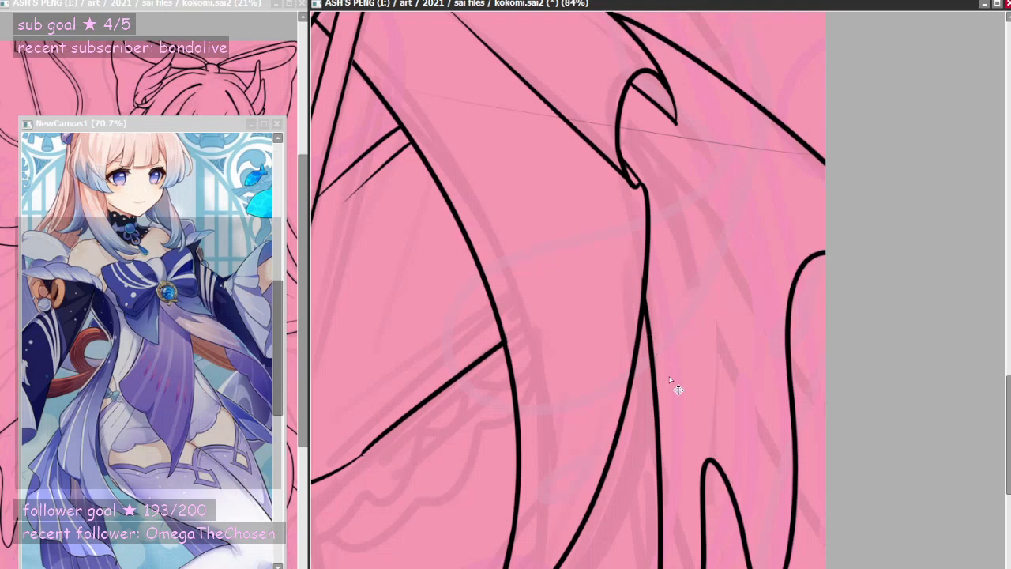
{"action": "left_click_drag", "start_coordinate": [652, 357], "coordinate": [671, 391]}
{"action": "left_click_drag", "start_coordinate": [707, 451], "coordinate": [745, 521]}
{"action": "key", "text": "ctrl+z"}
{"action": "left_click_drag", "start_coordinate": [654, 360], "coordinate": [726, 505]}
{"action": "key", "text": "ctrl+z"}
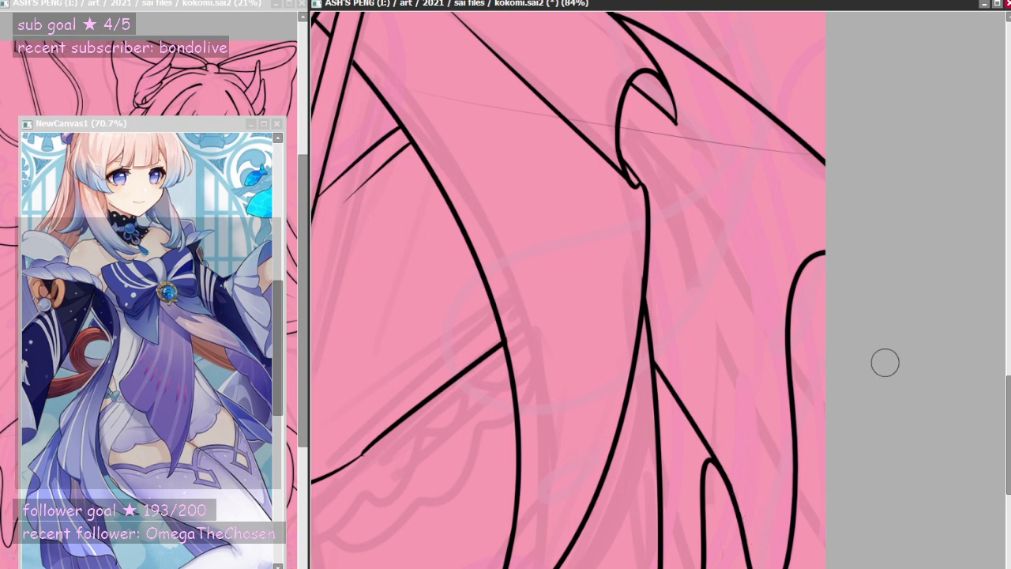
- Ink short underside fold lines inside the two peaks of the staff-side drape's wavy hem
{"action": "left_click_drag", "start_coordinate": [1009, 432], "coordinate": [1009, 481]}
{"action": "mouse_move", "coordinate": [704, 262]}
{"action": "left_mouse_down"}
{"action": "mouse_move", "coordinate": [754, 350]}
{"action": "mouse_move", "coordinate": [739, 314]}
{"action": "left_mouse_up"}
{"action": "key", "text": "ctrl+z"}
{"action": "key", "text": "ctrl+z"}
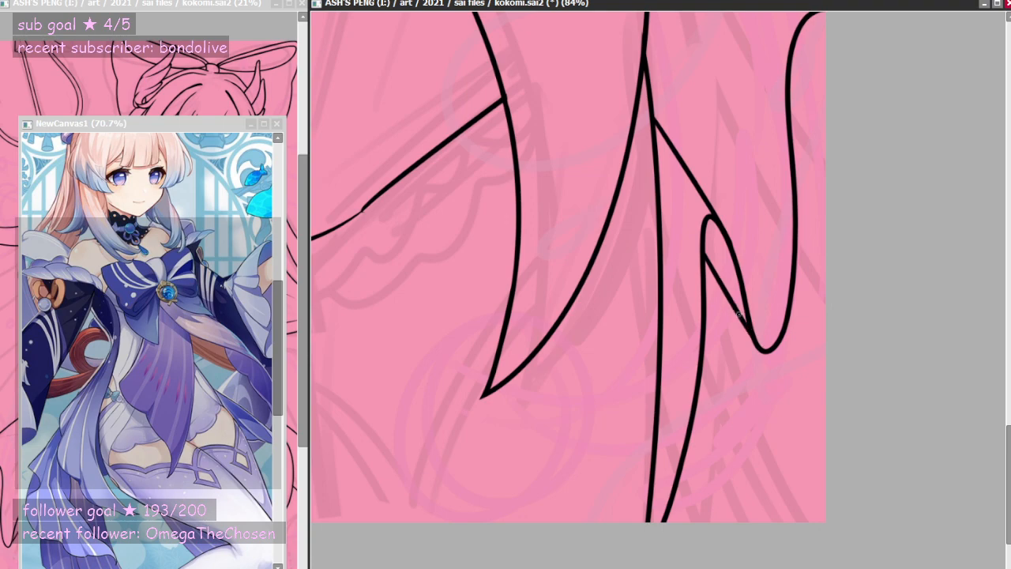
{"action": "scroll", "coordinate": [720, 460], "scroll_direction": "down", "scroll_amount": 7}
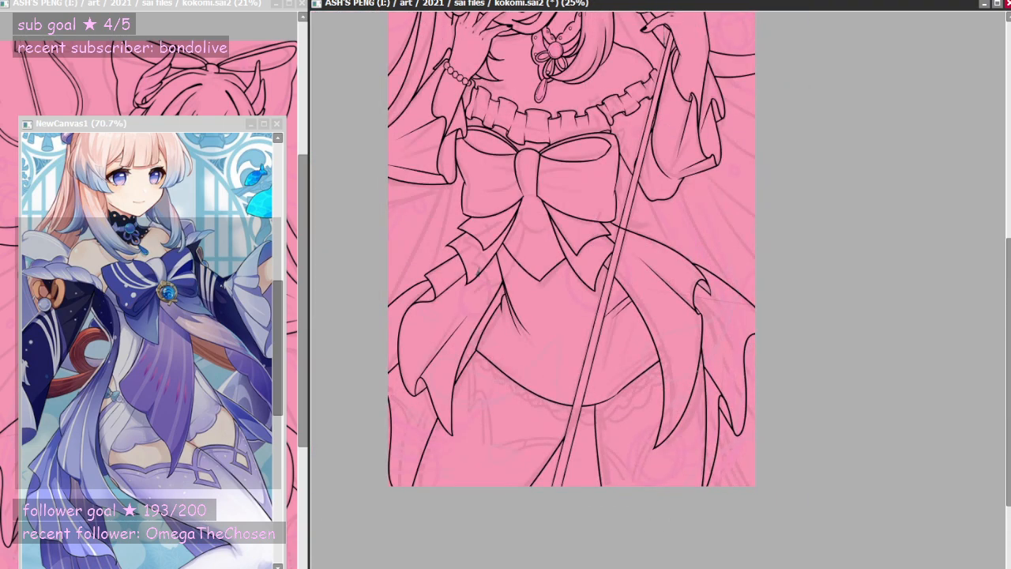
{"action": "scroll", "coordinate": [827, 274], "scroll_direction": "up", "scroll_amount": 4}
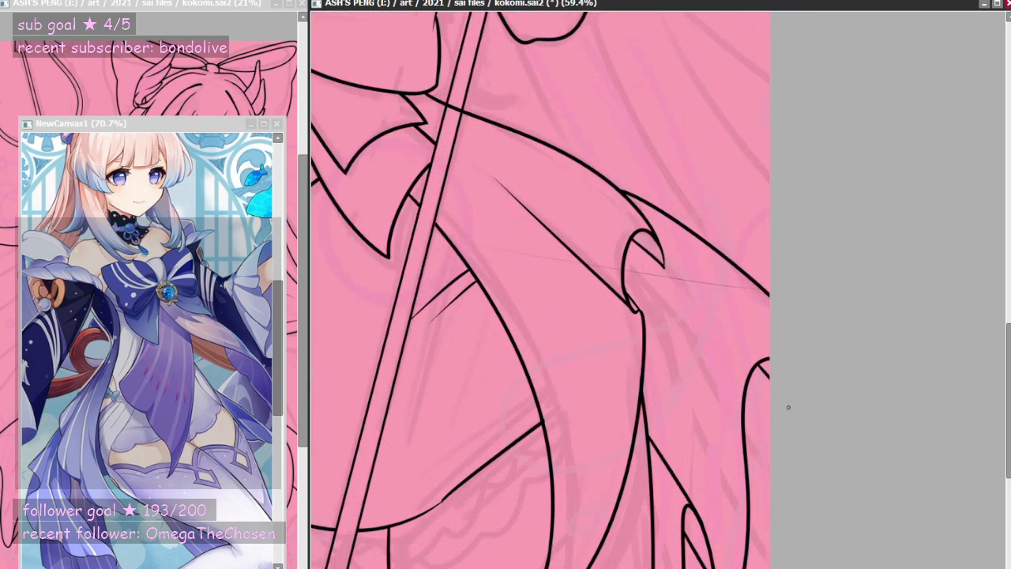
- Examine the new drapery on both sides against the whole figure for balance and missing lines
{"action": "scroll", "coordinate": [540, 289], "scroll_direction": "down", "scroll_amount": 4}
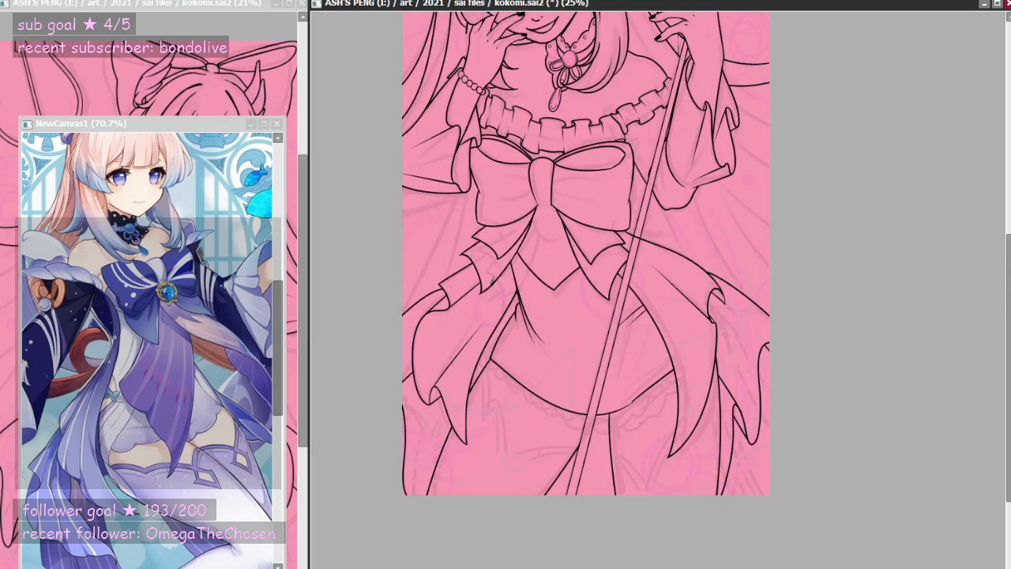
{"action": "scroll", "coordinate": [540, 284], "scroll_direction": "down", "scroll_amount": 1}
{"action": "scroll", "coordinate": [548, 275], "scroll_direction": "up", "scroll_amount": 3}
{"action": "scroll", "coordinate": [659, 394], "scroll_direction": "down", "scroll_amount": 4}
{"action": "scroll", "coordinate": [710, 410], "scroll_direction": "up", "scroll_amount": 2}
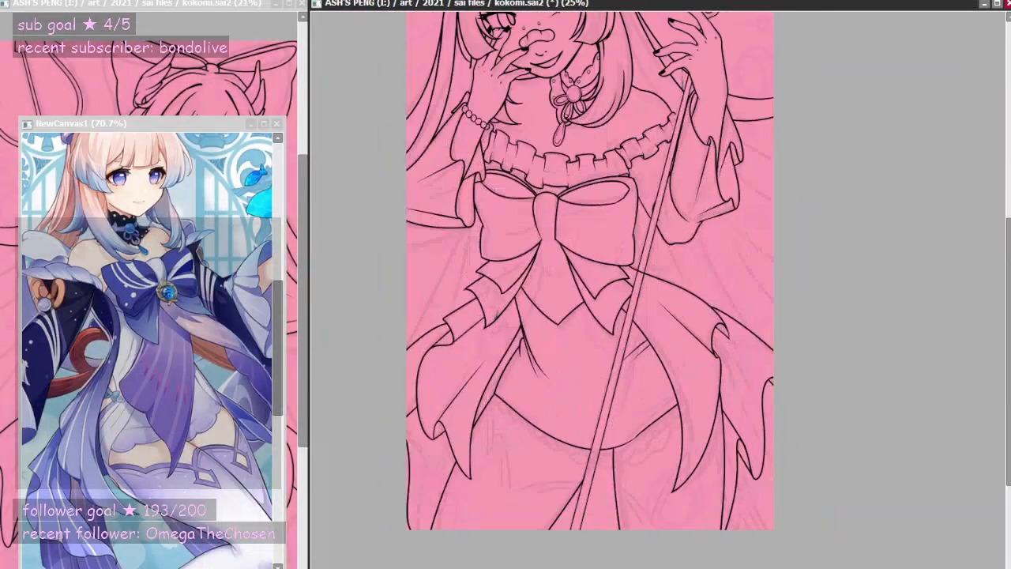
{"action": "scroll", "coordinate": [811, 472], "scroll_direction": "up", "scroll_amount": 1}
{"action": "scroll", "coordinate": [557, 276], "scroll_direction": "down", "scroll_amount": 3}
{"action": "scroll", "coordinate": [612, 269], "scroll_direction": "up", "scroll_amount": 1}
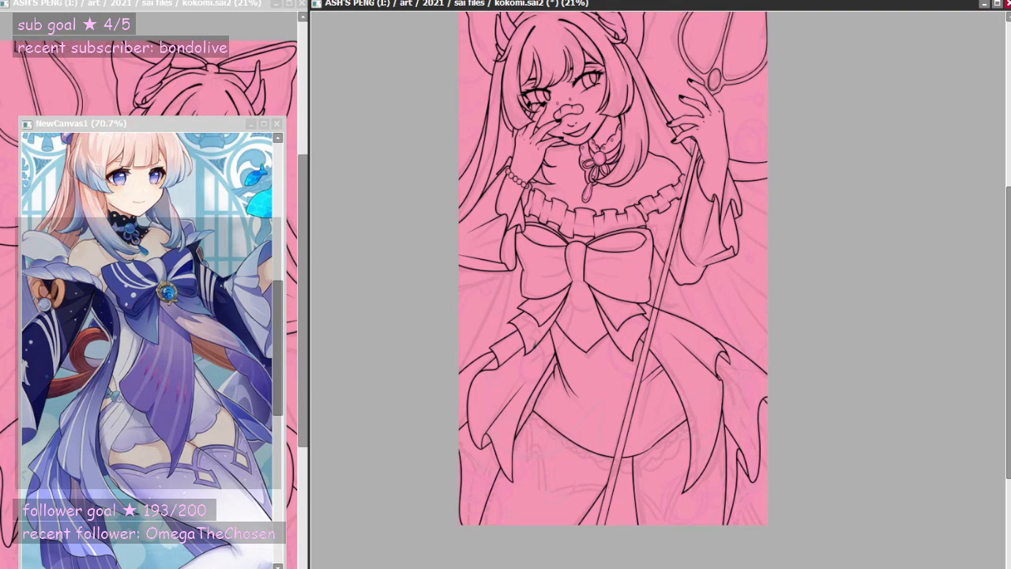
{"action": "scroll", "coordinate": [641, 545], "scroll_direction": "up", "scroll_amount": 4}
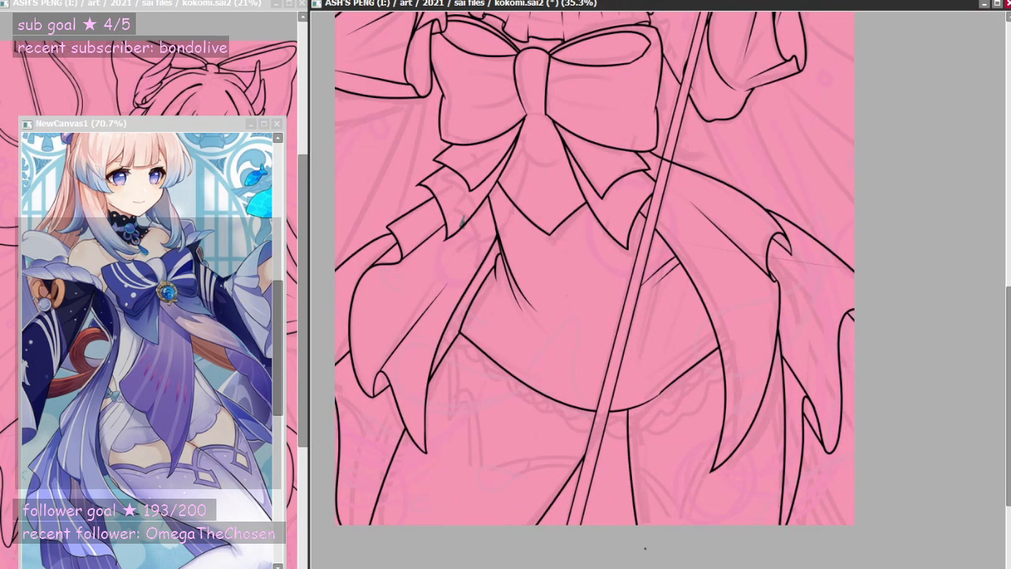
- View the full-length character in the reference illustration
{"action": "left_click", "coordinate": [246, 434]}
{"action": "scroll", "coordinate": [150, 424], "scroll_direction": "down", "scroll_amount": 4}
{"action": "scroll", "coordinate": [158, 490], "scroll_direction": "down", "scroll_amount": 1}
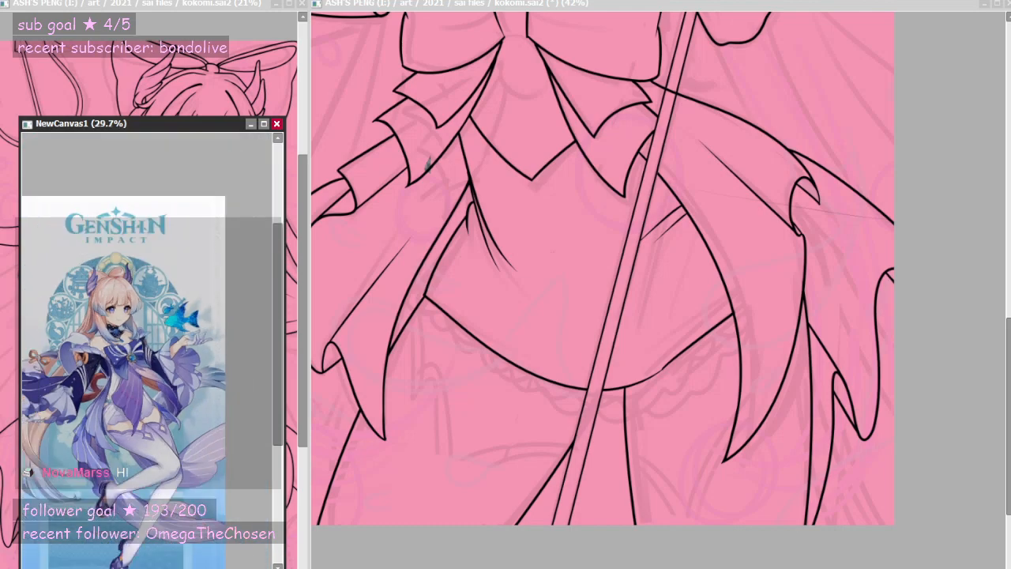
- Examine the scalloped stocking tops and their diamond cutouts in the reference illustration
{"action": "scroll", "coordinate": [158, 489], "scroll_direction": "up", "scroll_amount": 4}
{"action": "scroll", "coordinate": [158, 498], "scroll_direction": "down", "scroll_amount": 4}
{"action": "scroll", "coordinate": [158, 504], "scroll_direction": "up", "scroll_amount": 3}
{"action": "scroll", "coordinate": [158, 498], "scroll_direction": "down", "scroll_amount": 2}
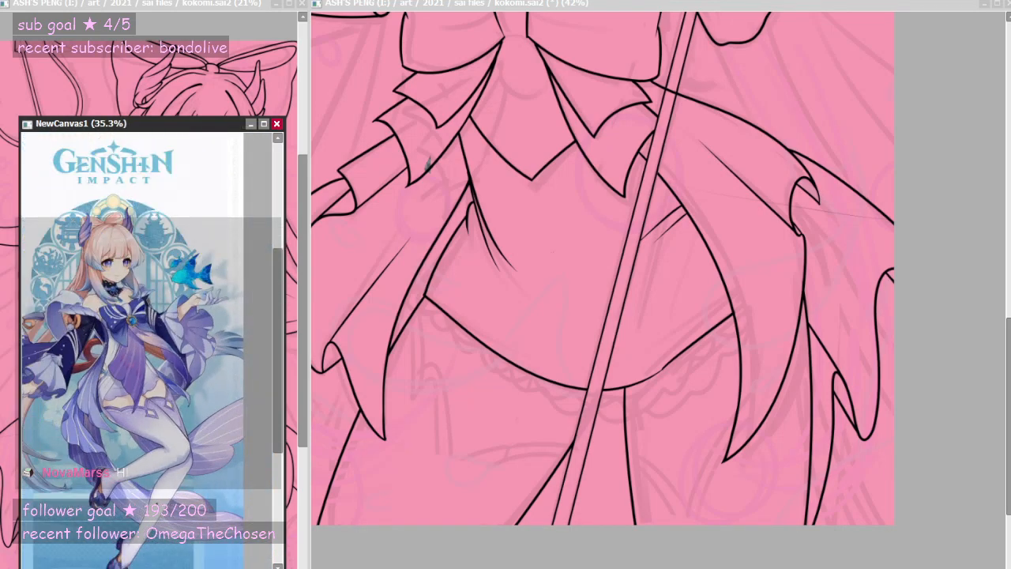
{"action": "scroll", "coordinate": [158, 498], "scroll_direction": "up", "scroll_amount": 4}
{"action": "mouse_move", "coordinate": [275, 371]}
{"action": "left_mouse_down"}
{"action": "mouse_move", "coordinate": [277, 401]}
{"action": "mouse_move", "coordinate": [288, 367]}
{"action": "left_mouse_up"}
{"action": "scroll", "coordinate": [152, 347], "scroll_direction": "up", "scroll_amount": 1}
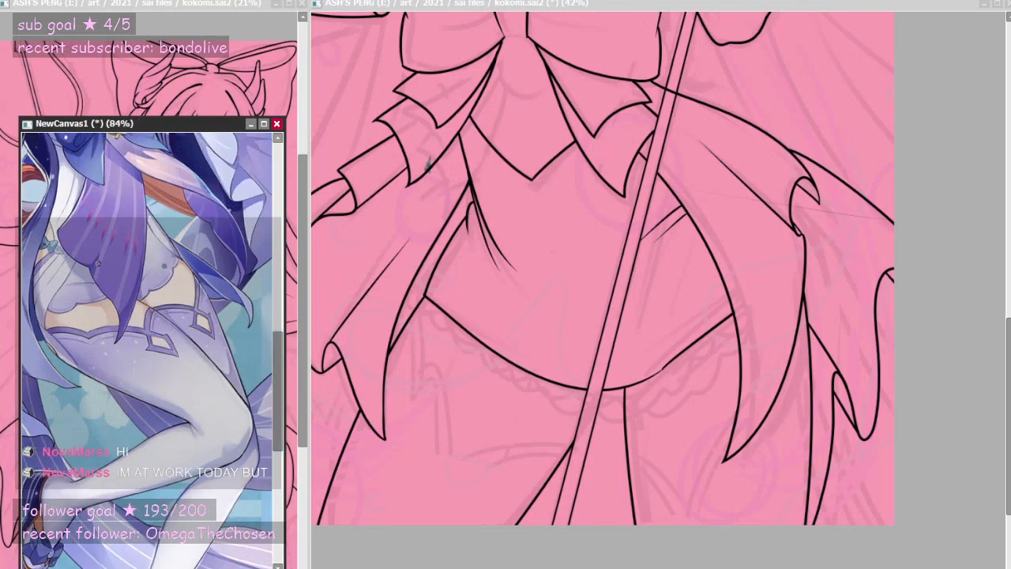
- Ink the first short scallop of the stocking top at the outer edge of the drawing's left thigh
{"action": "left_click", "coordinate": [476, 426]}
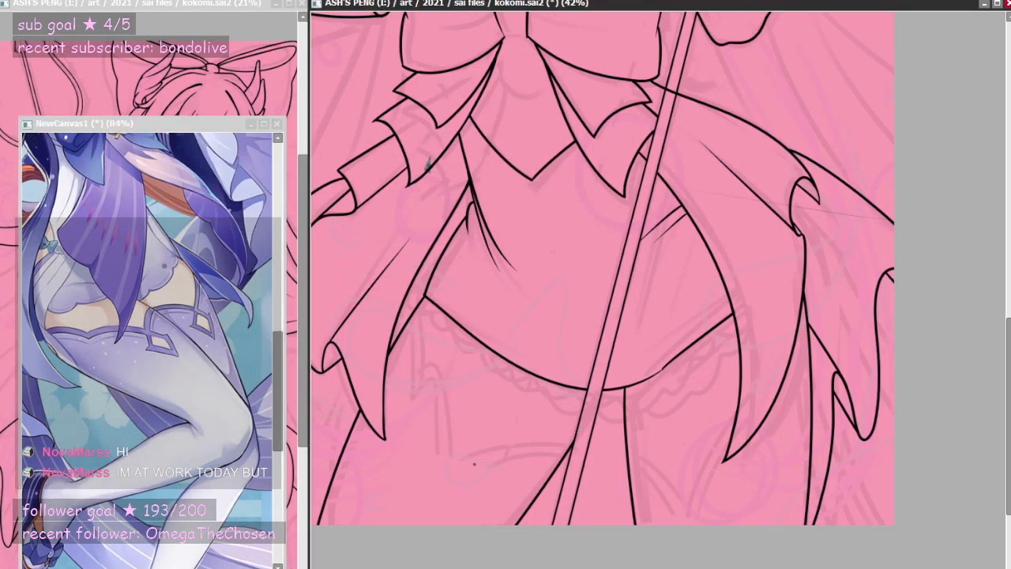
{"action": "scroll", "coordinate": [474, 463], "scroll_direction": "up", "scroll_amount": 1}
{"action": "scroll", "coordinate": [450, 452], "scroll_direction": "up", "scroll_amount": 1}
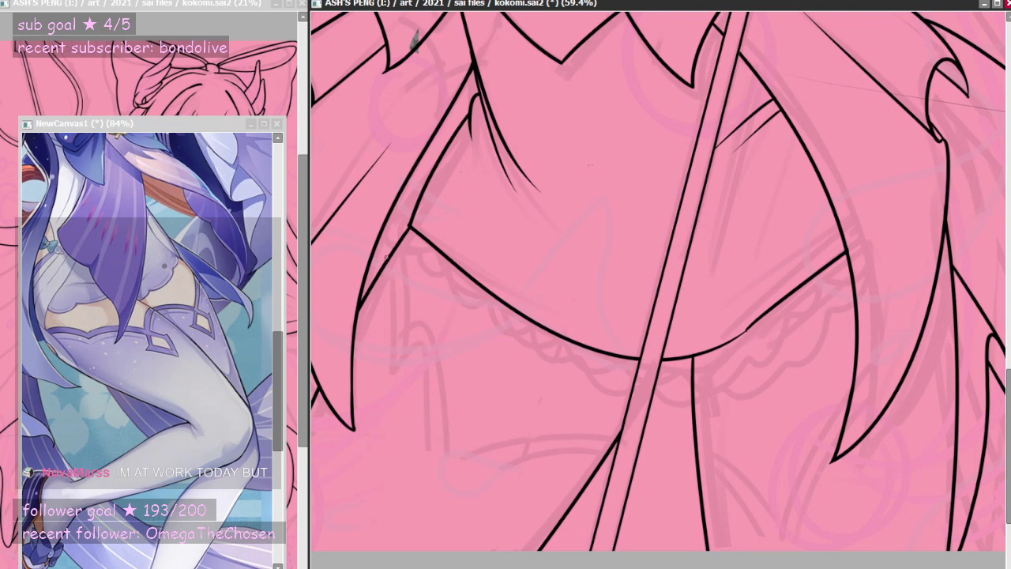
{"action": "left_click_drag", "start_coordinate": [405, 256], "coordinate": [394, 372]}
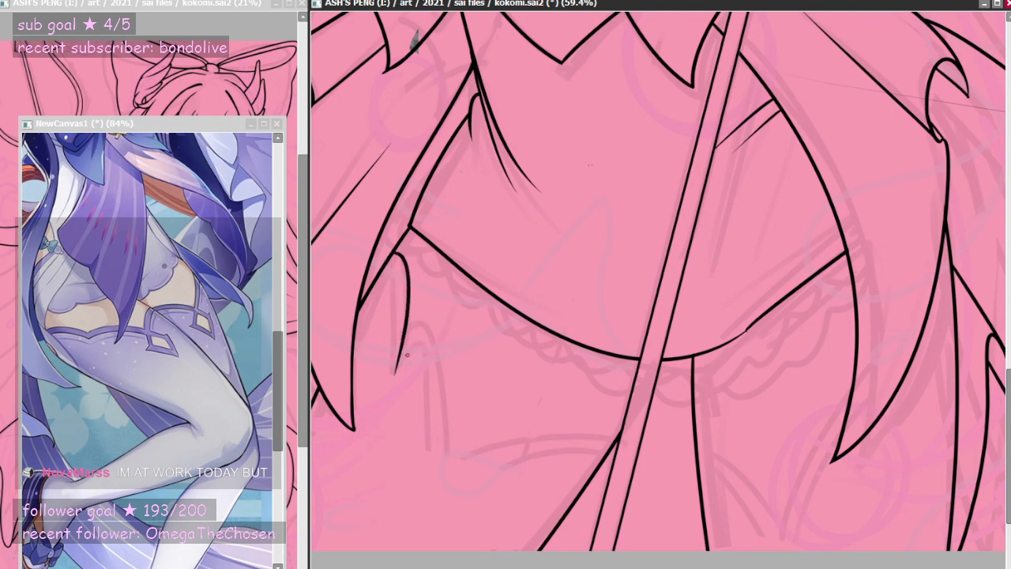
{"action": "key", "text": "ctrl+z"}
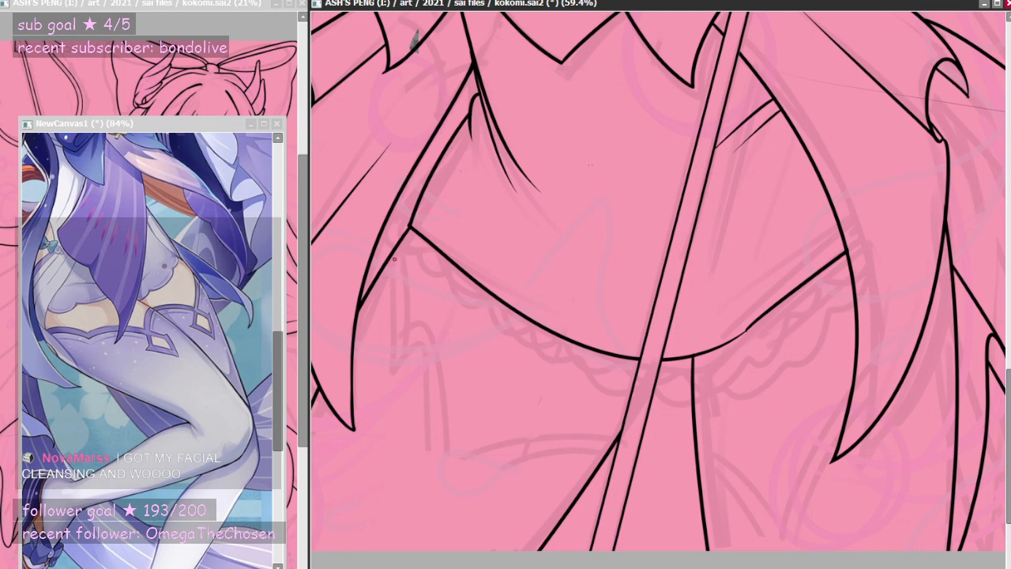
{"action": "left_click_drag", "start_coordinate": [395, 252], "coordinate": [412, 344]}
{"action": "key", "text": "ctrl+z"}
{"action": "mouse_move", "coordinate": [396, 253]}
{"action": "left_mouse_down"}
{"action": "mouse_move", "coordinate": [407, 289]}
{"action": "mouse_move", "coordinate": [408, 343]}
{"action": "left_mouse_up"}
{"action": "key", "text": "ctrl+z"}
{"action": "left_click_drag", "start_coordinate": [393, 251], "coordinate": [411, 345]}
{"action": "key", "text": "ctrl+z"}
{"action": "mouse_move", "coordinate": [394, 248]}
{"action": "left_mouse_down"}
{"action": "mouse_move", "coordinate": [410, 339]}
{"action": "mouse_move", "coordinate": [407, 318]}
{"action": "mouse_move", "coordinate": [444, 369]}
{"action": "mouse_move", "coordinate": [449, 461]}
{"action": "left_mouse_up"}
{"action": "key", "text": "ctrl+z"}
{"action": "key", "text": "ctrl+z"}
- Continue the left thigh's stocking top with a long scallop down to a point and two smaller ones up to the staff
{"action": "mouse_move", "coordinate": [404, 329]}
{"action": "left_mouse_down"}
{"action": "mouse_move", "coordinate": [451, 362]}
{"action": "mouse_move", "coordinate": [450, 461]}
{"action": "left_mouse_up"}
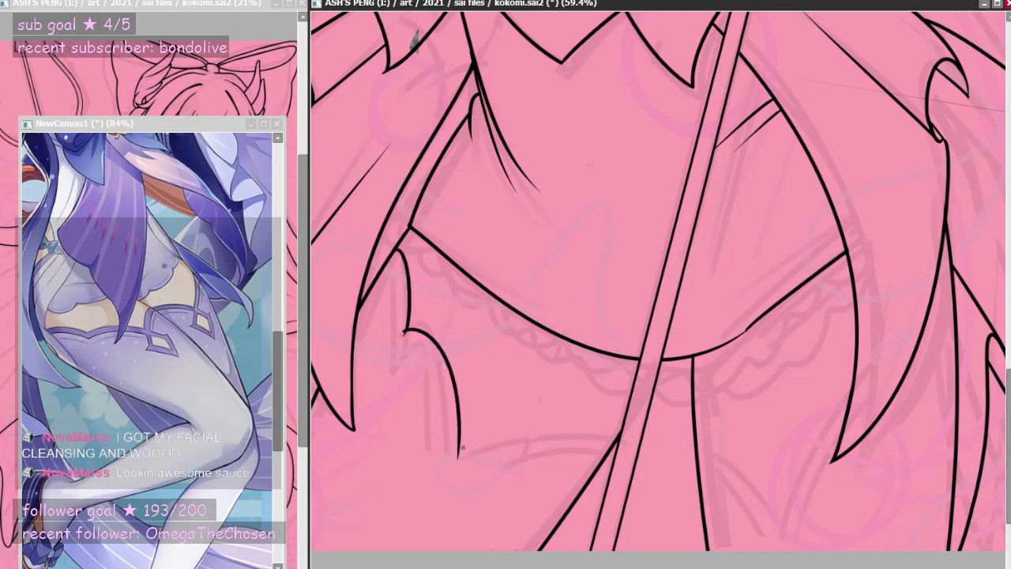
{"action": "key", "text": "ctrl+z"}
{"action": "left_click_drag", "start_coordinate": [404, 331], "coordinate": [454, 463]}
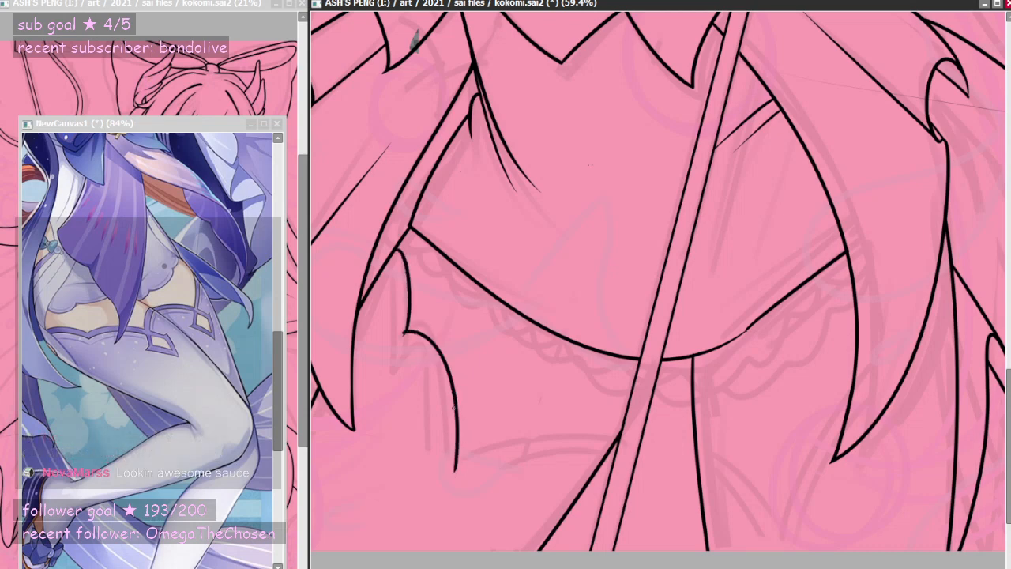
{"action": "key", "text": "ctrl+z"}
{"action": "mouse_move", "coordinate": [404, 332]}
{"action": "left_mouse_down"}
{"action": "mouse_move", "coordinate": [456, 425]}
{"action": "mouse_move", "coordinate": [466, 461]}
{"action": "mouse_move", "coordinate": [450, 464]}
{"action": "mouse_move", "coordinate": [567, 435]}
{"action": "mouse_move", "coordinate": [570, 452]}
{"action": "mouse_move", "coordinate": [635, 427]}
{"action": "left_mouse_up"}
{"action": "key", "text": "ctrl+z"}
{"action": "left_click_drag", "start_coordinate": [570, 453], "coordinate": [621, 428]}
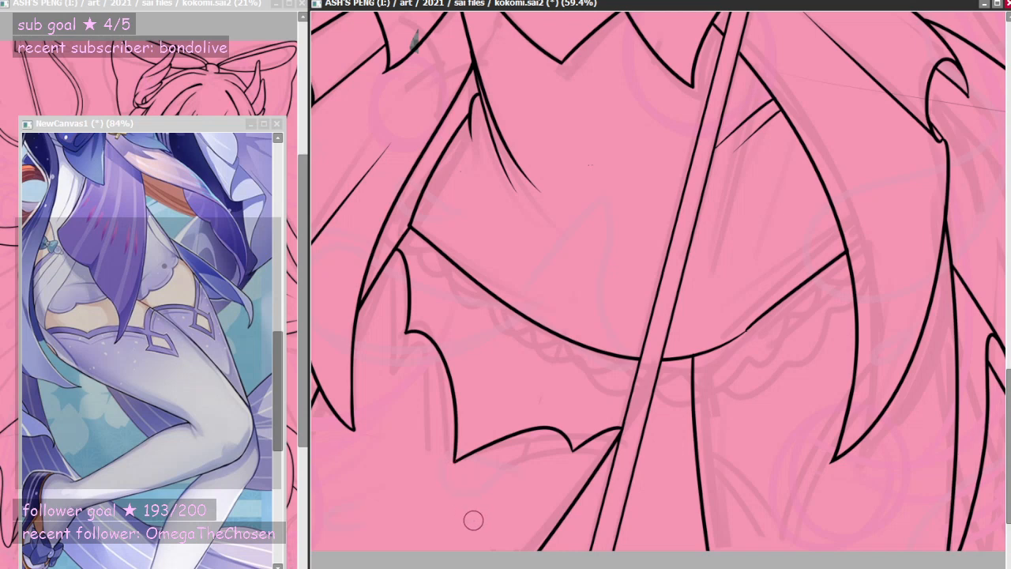
- Ink the outer scallop of the right thigh's stocking top, with a short upward curve meeting the side panel
{"action": "left_click_drag", "start_coordinate": [695, 521], "coordinate": [643, 521]}
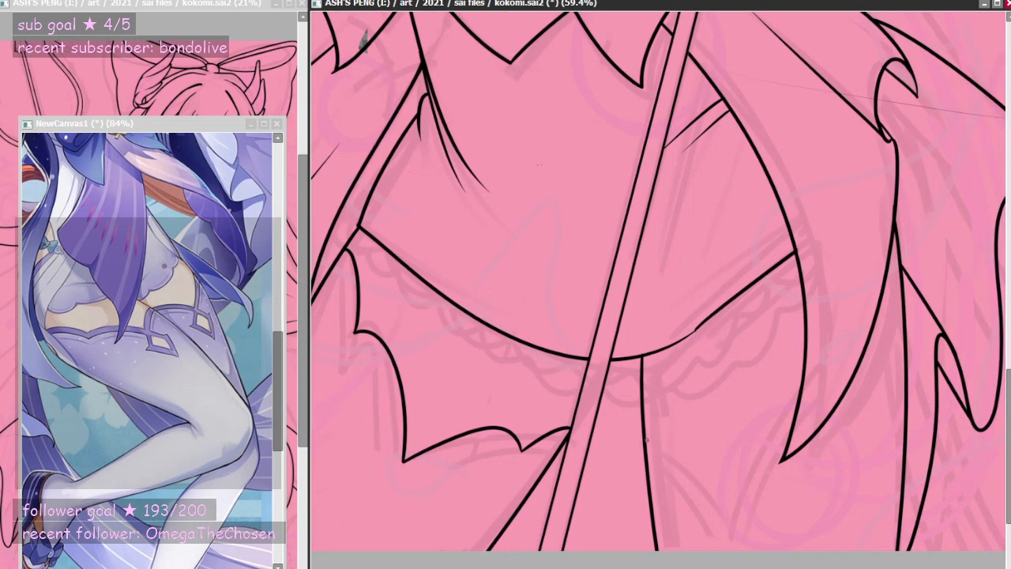
{"action": "mouse_move", "coordinate": [715, 488]}
{"action": "left_mouse_down"}
{"action": "mouse_move", "coordinate": [766, 386]}
{"action": "mouse_move", "coordinate": [792, 398]}
{"action": "mouse_move", "coordinate": [810, 327]}
{"action": "left_mouse_up"}
{"action": "key", "text": "ctrl+z"}
{"action": "key", "text": "ctrl+z"}
{"action": "left_click_drag", "start_coordinate": [719, 490], "coordinate": [790, 397]}
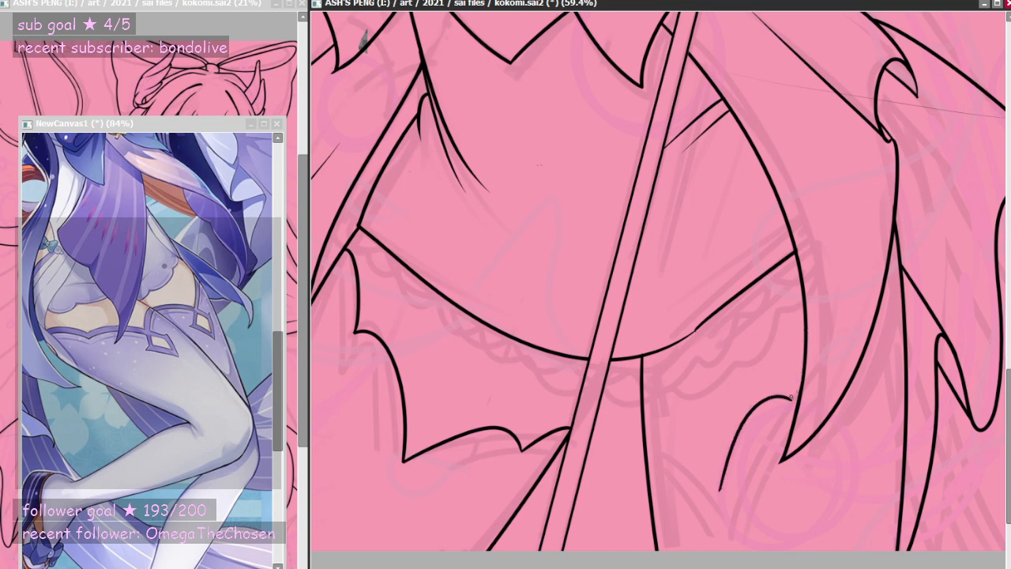
{"action": "left_click_drag", "start_coordinate": [798, 358], "coordinate": [803, 346]}
{"action": "key", "text": "ctrl+z"}
{"action": "key", "text": "ctrl+z"}
{"action": "mouse_move", "coordinate": [721, 489]}
{"action": "left_mouse_down"}
{"action": "mouse_move", "coordinate": [790, 389]}
{"action": "mouse_move", "coordinate": [770, 399]}
{"action": "mouse_move", "coordinate": [793, 390]}
{"action": "left_mouse_up"}
{"action": "key", "text": "ctrl+z"}
{"action": "key", "text": "ctrl+z"}
{"action": "mouse_move", "coordinate": [722, 484]}
{"action": "left_mouse_down"}
{"action": "mouse_move", "coordinate": [796, 393]}
{"action": "mouse_move", "coordinate": [807, 330]}
{"action": "left_mouse_up"}
{"action": "key", "text": "ctrl+z"}
{"action": "left_click_drag", "start_coordinate": [795, 392], "coordinate": [809, 330]}
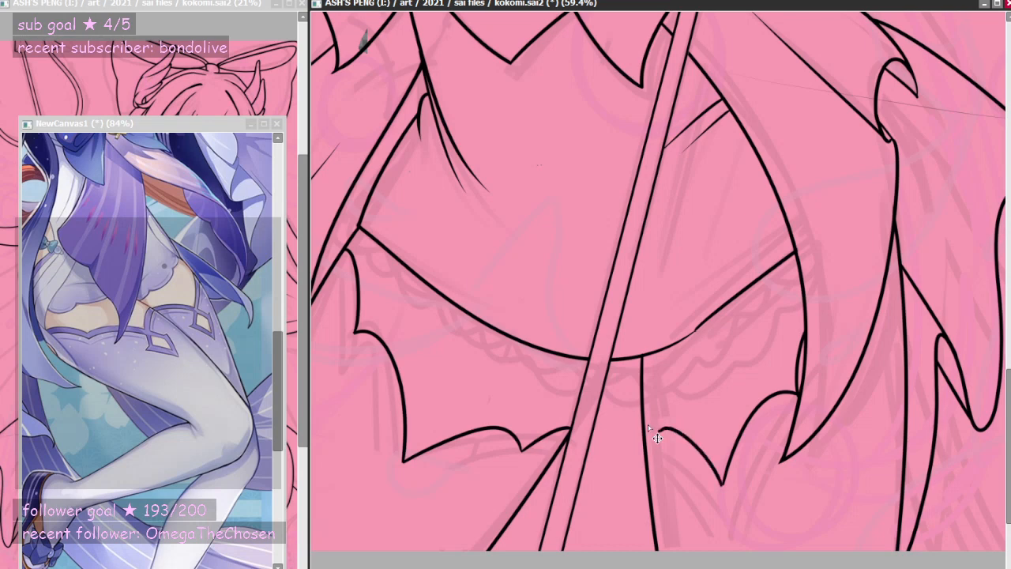
- Ink the inner scallop from the right leg's inner contour and join it to the outer scallop in a clean point
{"action": "mouse_move", "coordinate": [660, 424]}
{"action": "left_mouse_down"}
{"action": "mouse_move", "coordinate": [714, 485]}
{"action": "mouse_move", "coordinate": [716, 469]}
{"action": "mouse_move", "coordinate": [721, 487]}
{"action": "left_mouse_up"}
{"action": "key", "text": "ctrl+z"}
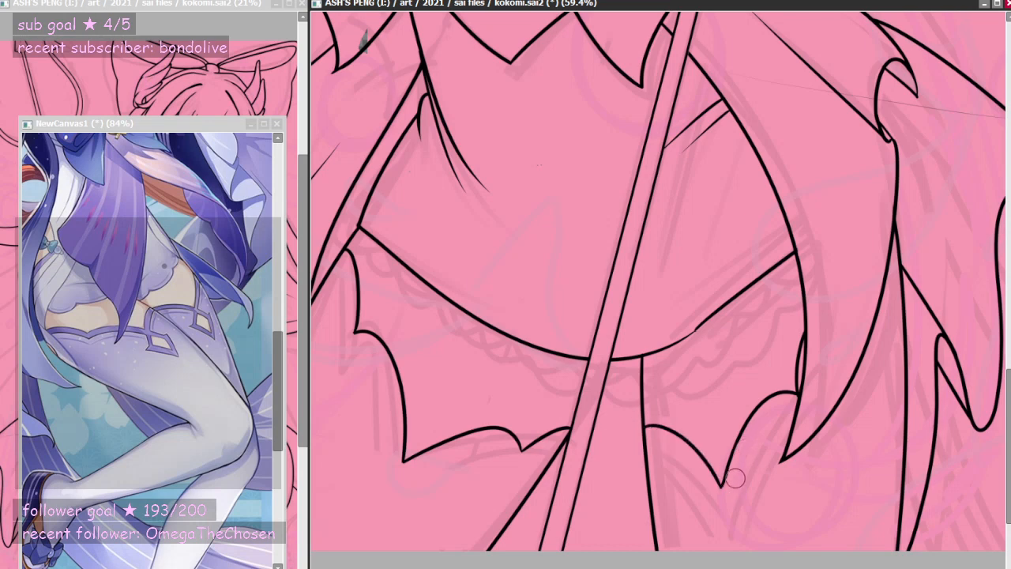
{"action": "left_click_drag", "start_coordinate": [725, 466], "coordinate": [743, 425]}
{"action": "key", "text": "ctrl+z"}
{"action": "left_click_drag", "start_coordinate": [721, 484], "coordinate": [731, 451]}
{"action": "key", "text": "ctrl+z"}
{"action": "left_click_drag", "start_coordinate": [720, 485], "coordinate": [737, 442]}
- Examine the scalloped stocking tops on both thighs against the surrounding skirt and drapery
{"action": "scroll", "coordinate": [804, 427], "scroll_direction": "down", "scroll_amount": 2}
{"action": "scroll", "coordinate": [876, 399], "scroll_direction": "up", "scroll_amount": 2}
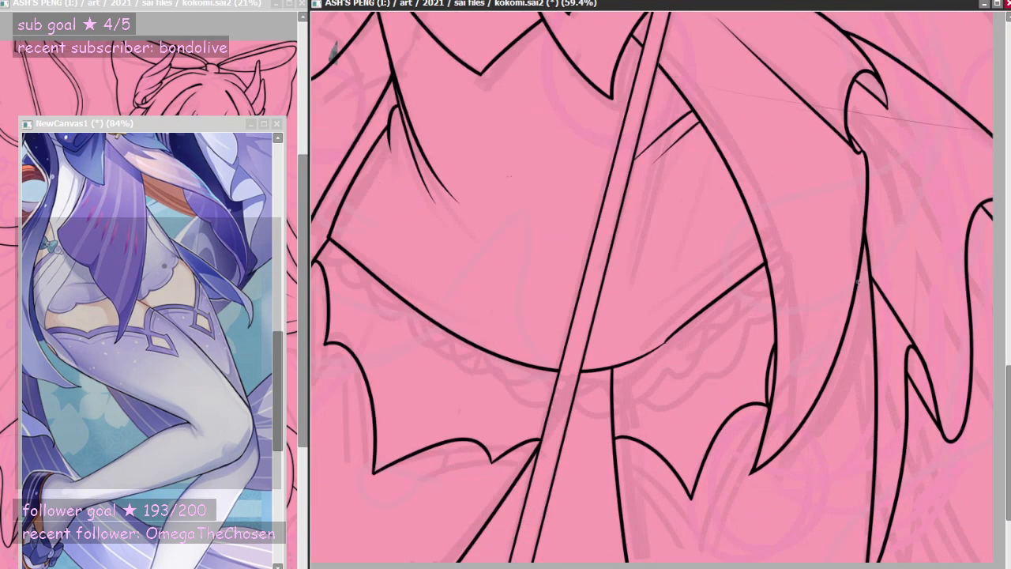
{"action": "scroll", "coordinate": [786, 377], "scroll_direction": "down", "scroll_amount": 3}
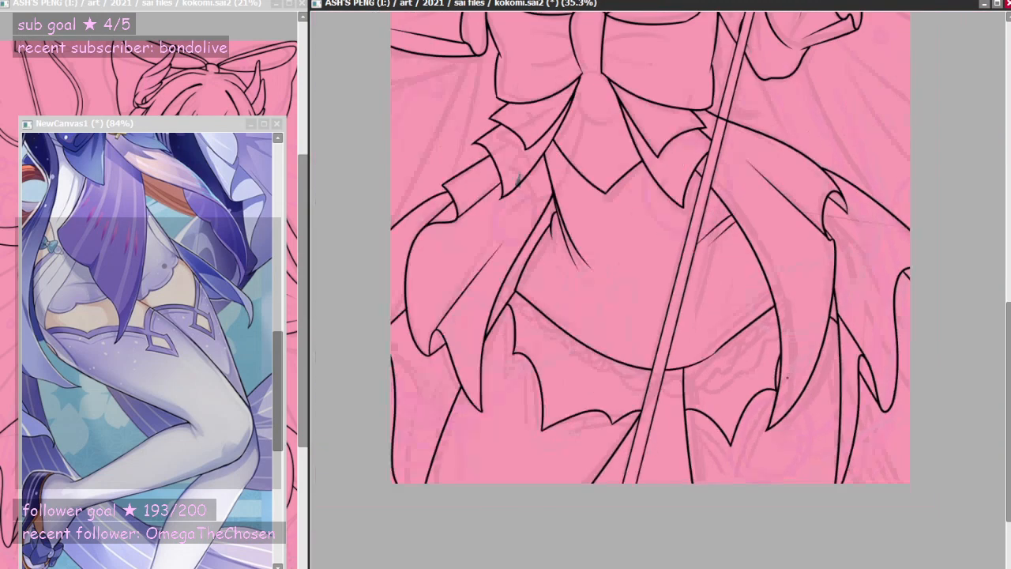
{"action": "scroll", "coordinate": [649, 444], "scroll_direction": "up", "scroll_amount": 2}
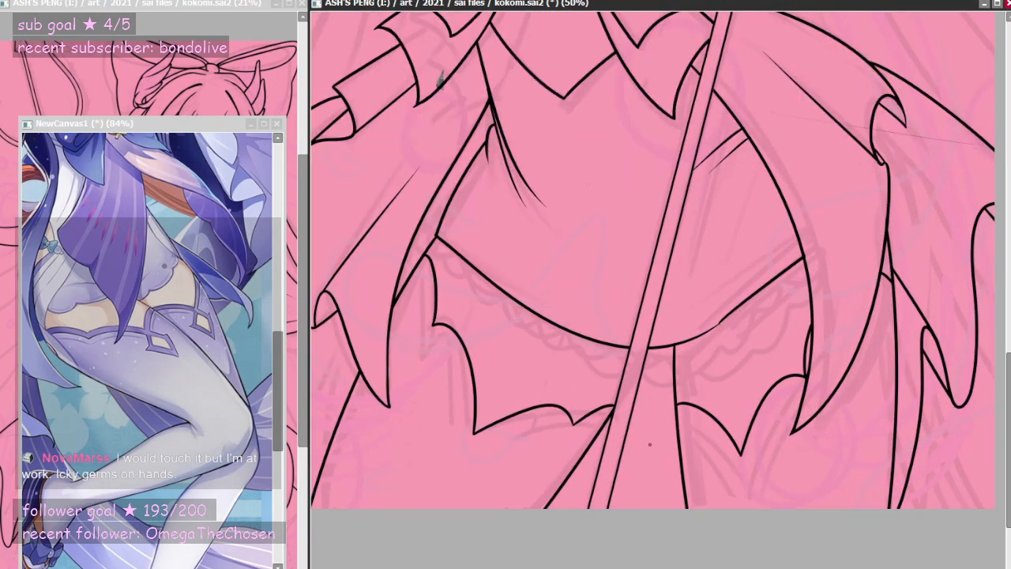
{"action": "scroll", "coordinate": [438, 347], "scroll_direction": "up", "scroll_amount": 1}
{"action": "scroll", "coordinate": [456, 372], "scroll_direction": "down", "scroll_amount": 1}
{"action": "scroll", "coordinate": [469, 437], "scroll_direction": "up", "scroll_amount": 2}
{"action": "scroll", "coordinate": [453, 476], "scroll_direction": "down", "scroll_amount": 2}
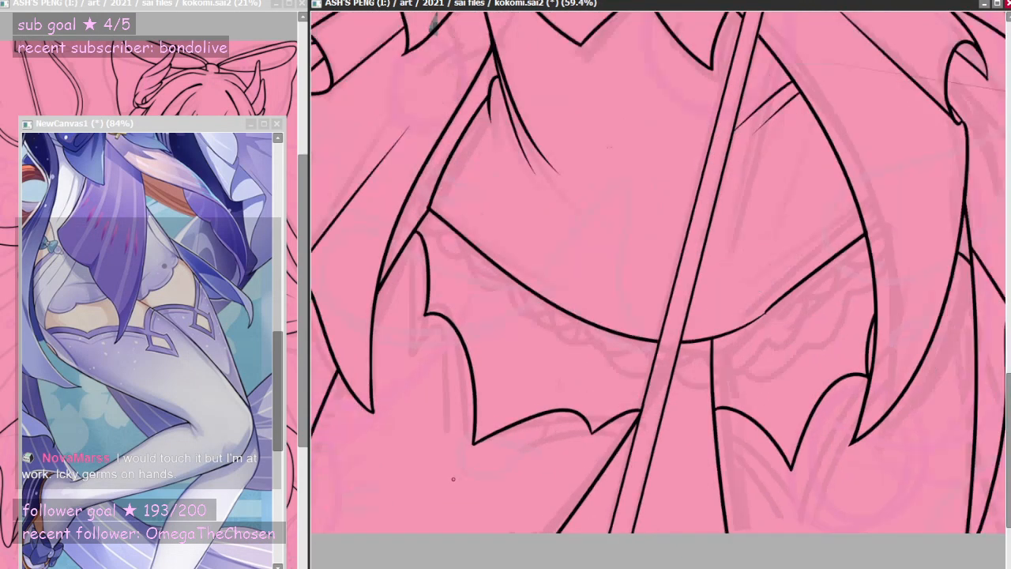
- Ink a thinner parallel trim line beneath the two outer scallops of the left thigh's stocking top
{"action": "scroll", "coordinate": [475, 528], "scroll_direction": "up", "scroll_amount": 1}
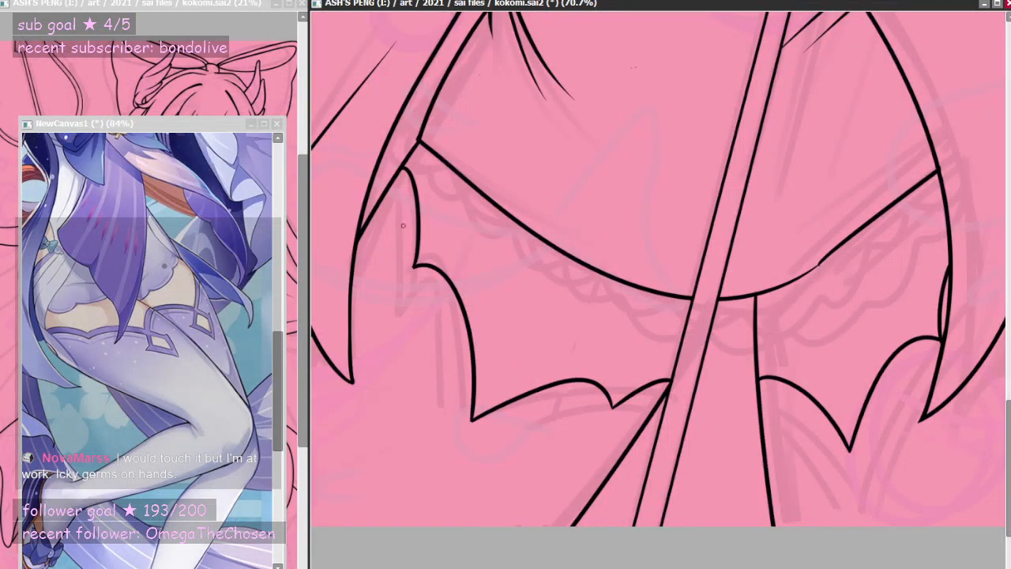
{"action": "mouse_move", "coordinate": [394, 184]}
{"action": "left_mouse_down"}
{"action": "mouse_move", "coordinate": [405, 276]}
{"action": "mouse_move", "coordinate": [461, 414]}
{"action": "left_mouse_up"}
{"action": "key", "text": "ctrl+z"}
{"action": "mouse_move", "coordinate": [395, 286]}
{"action": "left_mouse_down"}
{"action": "mouse_move", "coordinate": [464, 391]}
{"action": "mouse_move", "coordinate": [392, 286]}
{"action": "mouse_move", "coordinate": [452, 383]}
{"action": "mouse_move", "coordinate": [448, 431]}
{"action": "left_mouse_up"}
{"action": "key", "text": "ctrl+z"}
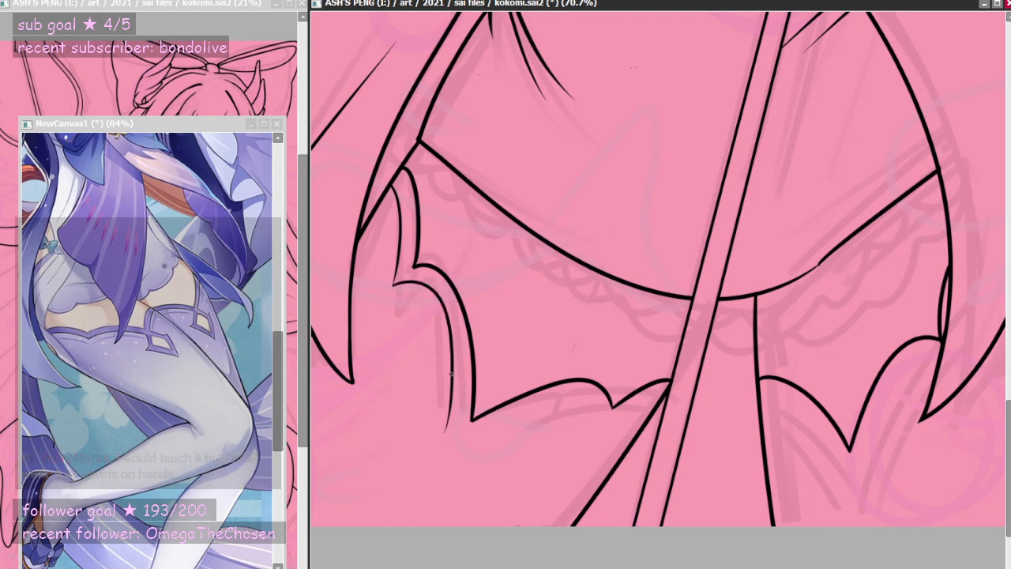
{"action": "key", "text": "ctrl+z"}
{"action": "left_click_drag", "start_coordinate": [395, 285], "coordinate": [451, 377]}
{"action": "left_click_drag", "start_coordinate": [449, 412], "coordinate": [450, 419]}
{"action": "key", "text": "ctrl+z"}
{"action": "mouse_move", "coordinate": [394, 286]}
{"action": "left_mouse_down"}
{"action": "mouse_move", "coordinate": [452, 354]}
{"action": "mouse_move", "coordinate": [442, 434]}
{"action": "left_mouse_up"}
{"action": "key", "text": "ctrl+z"}
{"action": "mouse_move", "coordinate": [393, 287]}
{"action": "left_mouse_down"}
{"action": "mouse_move", "coordinate": [434, 286]}
{"action": "mouse_move", "coordinate": [447, 449]}
{"action": "left_mouse_up"}
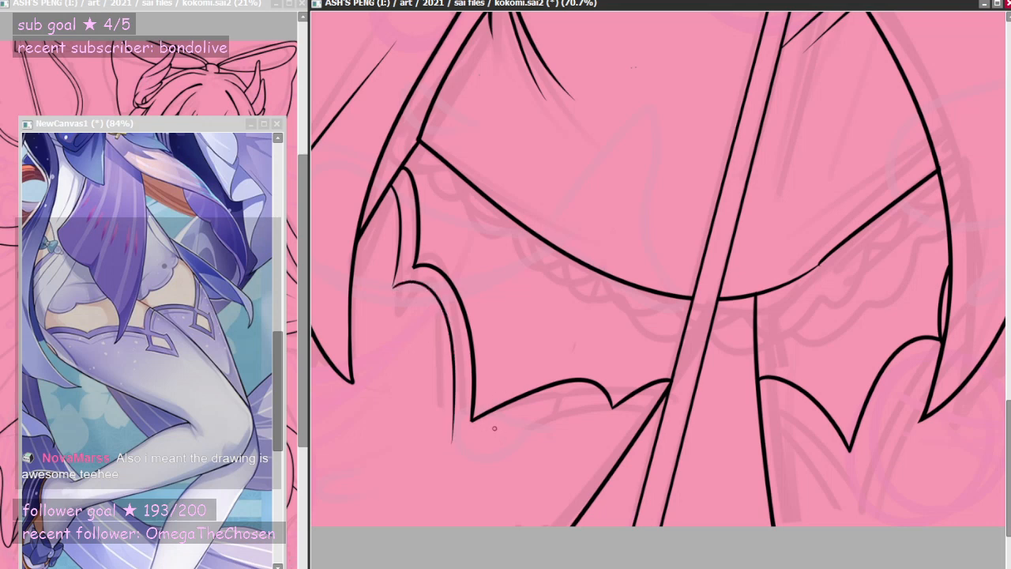
- Extend the parallel trim line beneath the left stocking's inner scallops from the central point to the leg contour by the staff
{"action": "mouse_move", "coordinate": [475, 442]}
{"action": "left_mouse_down"}
{"action": "mouse_move", "coordinate": [542, 408]}
{"action": "mouse_move", "coordinate": [600, 425]}
{"action": "left_mouse_up"}
{"action": "key", "text": "ctrl+z"}
{"action": "key", "text": "ctrl+z"}
{"action": "left_click_drag", "start_coordinate": [475, 439], "coordinate": [597, 411]}
{"action": "key", "text": "ctrl+z"}
{"action": "mouse_move", "coordinate": [466, 443]}
{"action": "left_mouse_down"}
{"action": "mouse_move", "coordinate": [568, 396]}
{"action": "mouse_move", "coordinate": [597, 421]}
{"action": "mouse_move", "coordinate": [652, 402]}
{"action": "left_mouse_up"}
{"action": "key", "text": "ctrl+z"}
{"action": "mouse_move", "coordinate": [601, 428]}
{"action": "left_mouse_down"}
{"action": "mouse_move", "coordinate": [628, 403]}
{"action": "mouse_move", "coordinate": [659, 401]}
{"action": "mouse_move", "coordinate": [604, 438]}
{"action": "mouse_move", "coordinate": [658, 406]}
{"action": "left_mouse_up"}
{"action": "key", "text": "ctrl+z"}
{"action": "key", "text": "ctrl+z"}
{"action": "key", "text": "ctrl+z"}
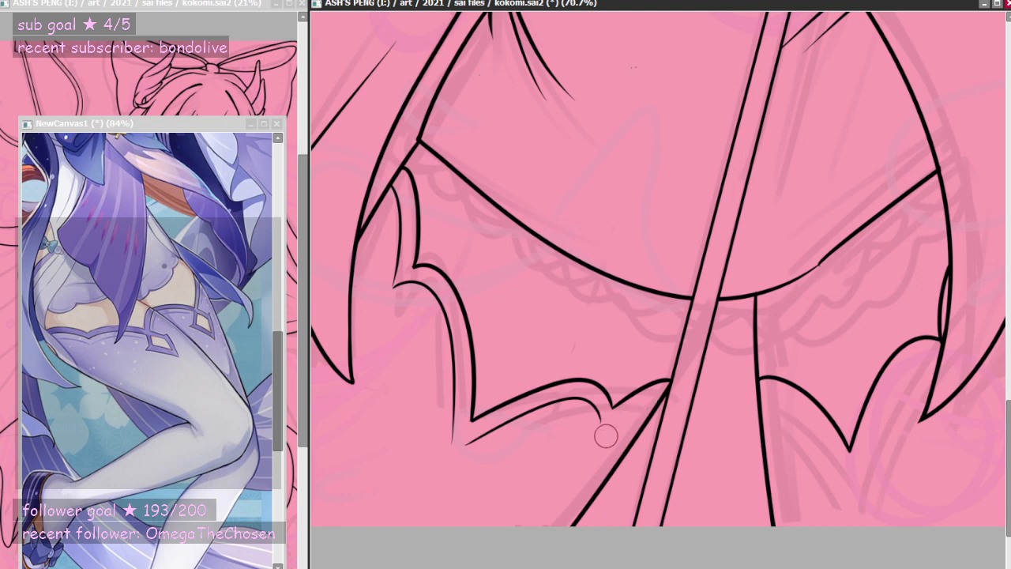
{"action": "left_click_drag", "start_coordinate": [600, 433], "coordinate": [656, 404]}
{"action": "key", "text": "ctrl+z"}
{"action": "key", "text": "ctrl+z"}
{"action": "key", "text": "ctrl+z"}
- Ink a thinner parallel trim line beneath the inner scallop of the right thigh's stocking top
{"action": "scroll", "coordinate": [521, 396], "scroll_direction": "down", "scroll_amount": 3}
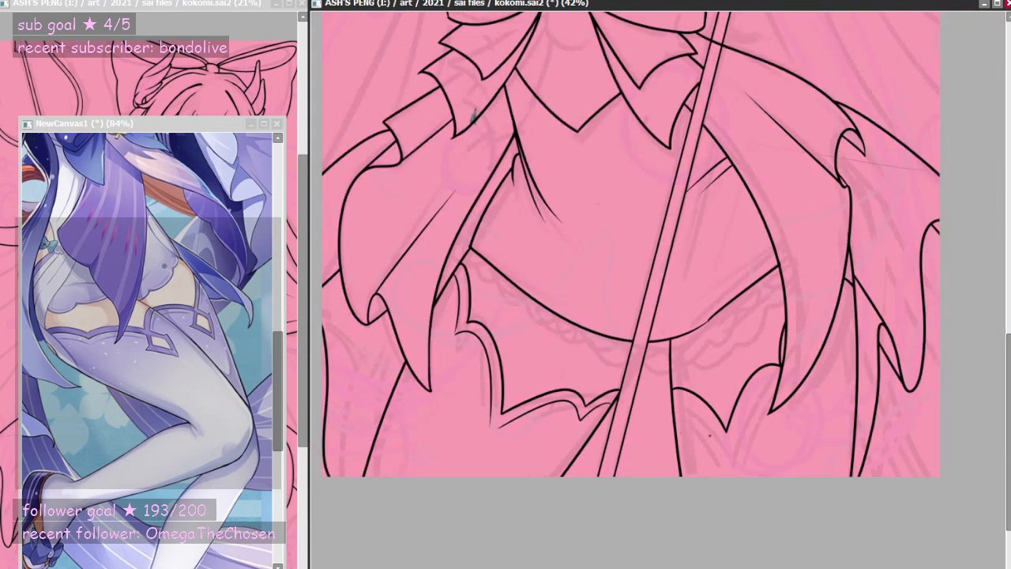
{"action": "scroll", "coordinate": [727, 436], "scroll_direction": "up", "scroll_amount": 2}
{"action": "scroll", "coordinate": [783, 412], "scroll_direction": "up", "scroll_amount": 2}
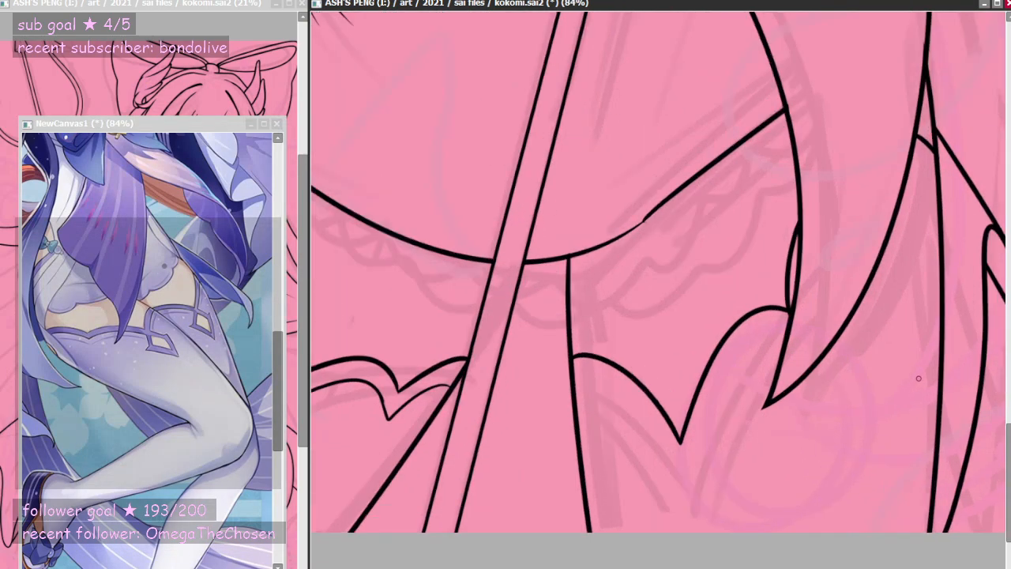
{"action": "scroll", "coordinate": [829, 377], "scroll_direction": "up", "scroll_amount": 1}
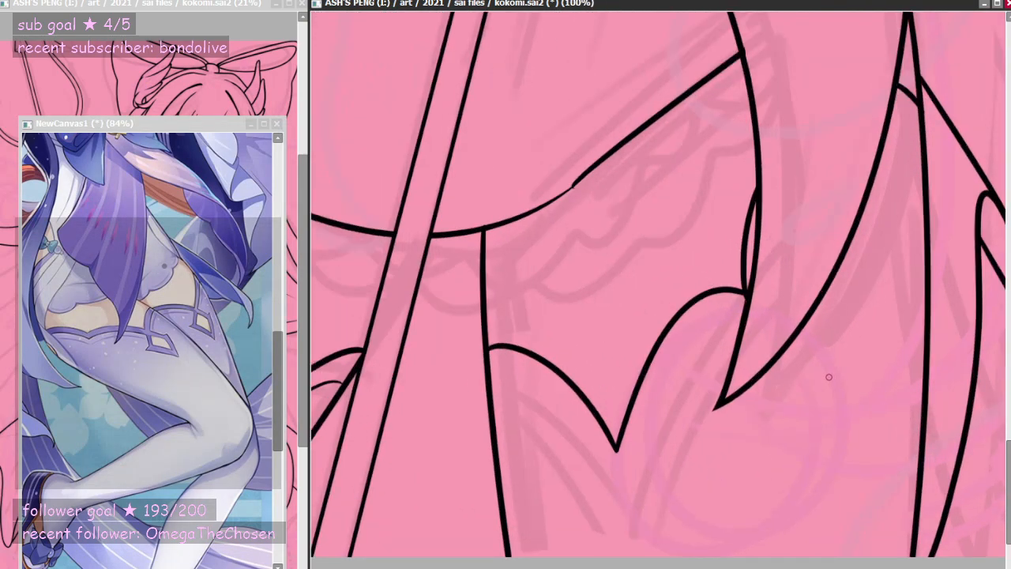
{"action": "left_click_drag", "start_coordinate": [491, 378], "coordinate": [598, 510]}
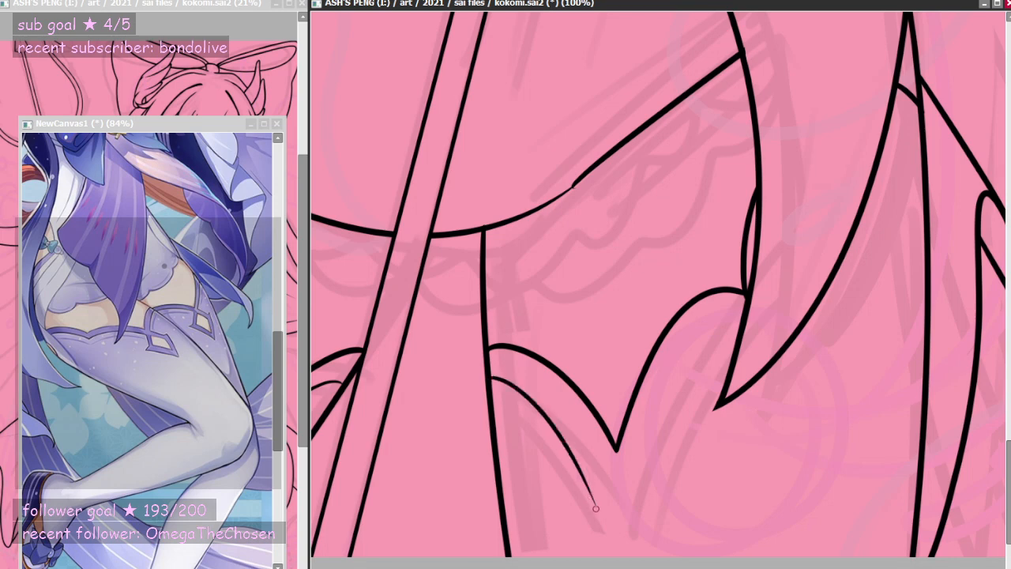
{"action": "key", "text": "ctrl+z"}
{"action": "left_click_drag", "start_coordinate": [490, 369], "coordinate": [600, 485]}
{"action": "key", "text": "ctrl+z"}
{"action": "left_click_drag", "start_coordinate": [491, 368], "coordinate": [593, 470]}
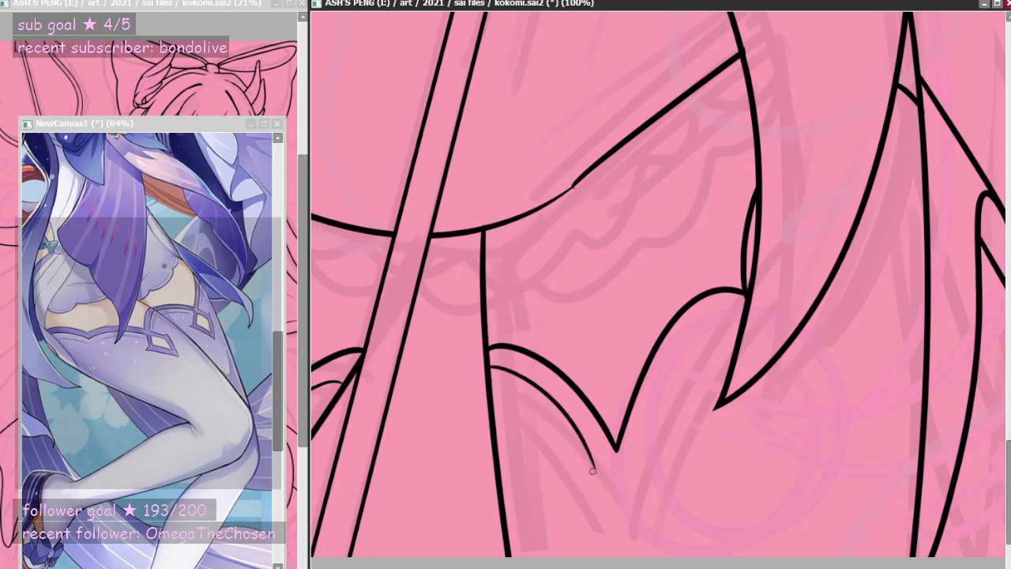
{"action": "key", "text": "ctrl+z"}
{"action": "left_click_drag", "start_coordinate": [490, 367], "coordinate": [602, 487]}
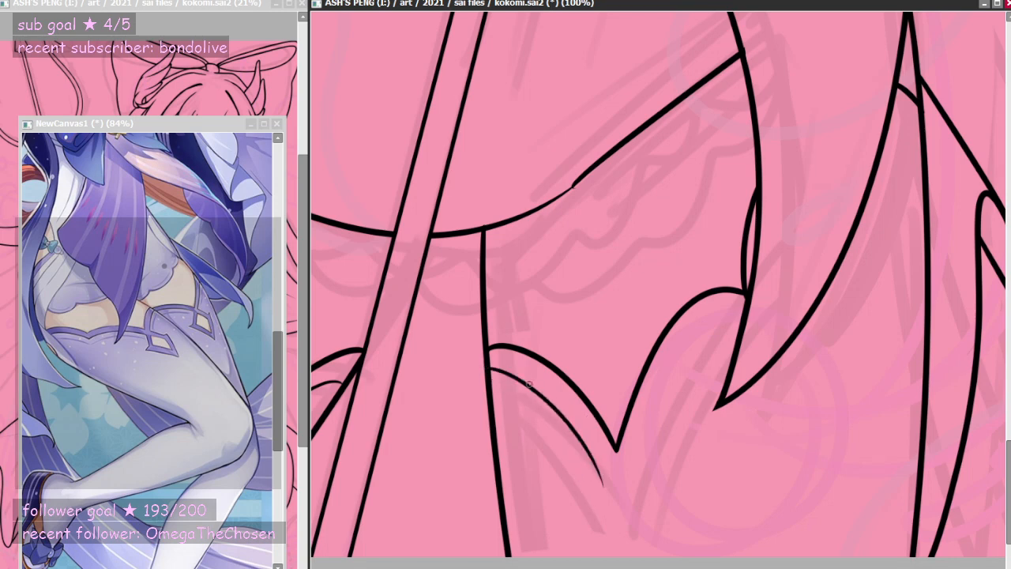
- Ink the parallel trim line beneath the right stocking's outer scallop and its short continuation beyond the side panel
{"action": "mouse_move", "coordinate": [643, 452]}
{"action": "left_mouse_down"}
{"action": "mouse_move", "coordinate": [742, 318]}
{"action": "mouse_move", "coordinate": [654, 470]}
{"action": "left_mouse_up"}
{"action": "key", "text": "ctrl+z"}
{"action": "key", "text": "ctrl+z"}
{"action": "left_click_drag", "start_coordinate": [649, 454], "coordinate": [738, 320]}
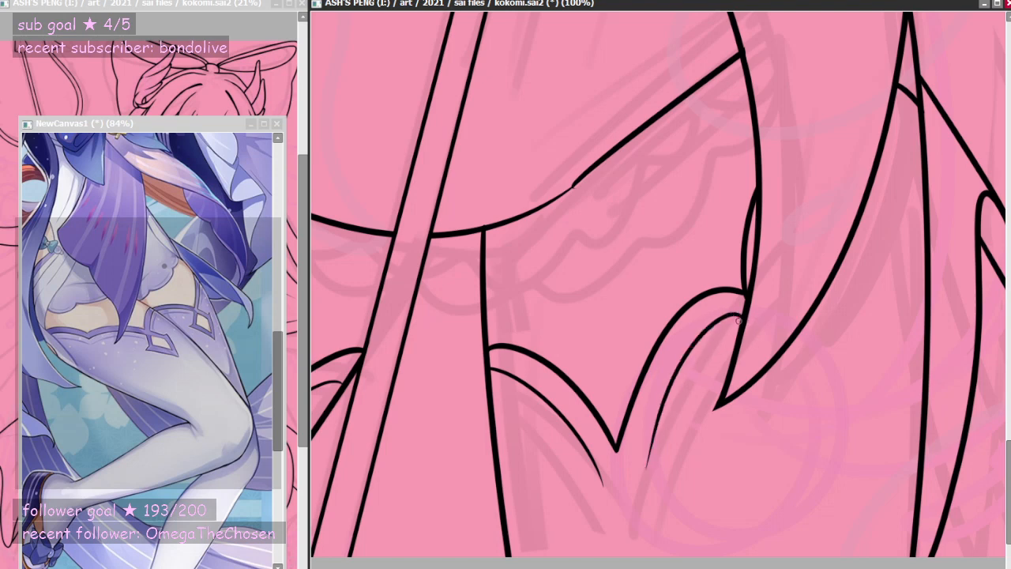
{"action": "left_click_drag", "start_coordinate": [892, 116], "coordinate": [921, 148]}
{"action": "scroll", "coordinate": [781, 348], "scroll_direction": "up", "scroll_amount": 1}
{"action": "key", "text": "e"}
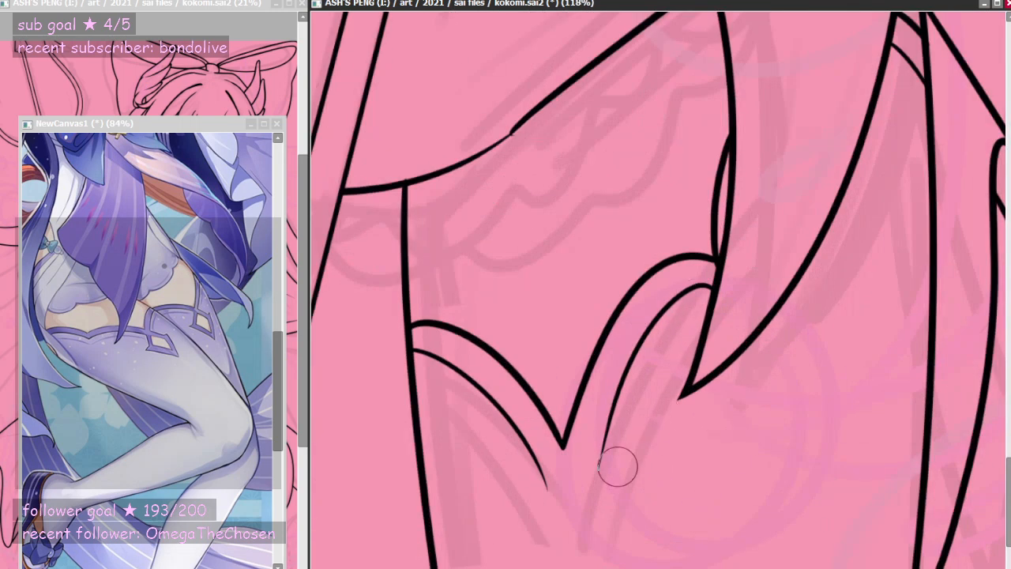
{"action": "left_click_drag", "start_coordinate": [617, 467], "coordinate": [626, 423]}
{"action": "key", "text": "n"}
{"action": "key", "text": "ctrl+z"}
{"action": "left_click_drag", "start_coordinate": [627, 369], "coordinate": [593, 475]}
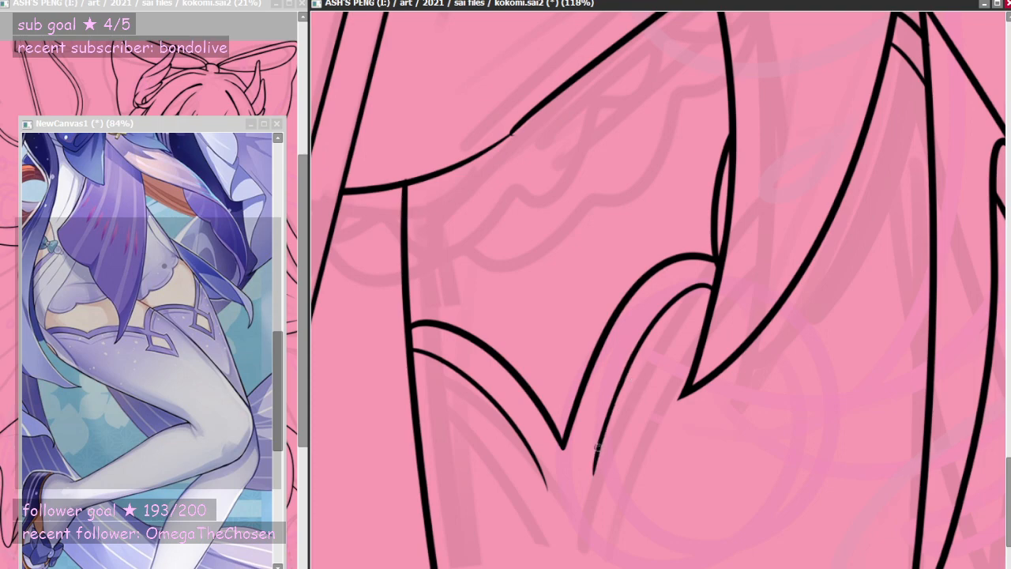
- Trim the trim-line ends under the left stocking's central point and ink the left half of an angular diamond frame below it
{"action": "scroll", "coordinate": [617, 369], "scroll_direction": "down", "scroll_amount": 8}
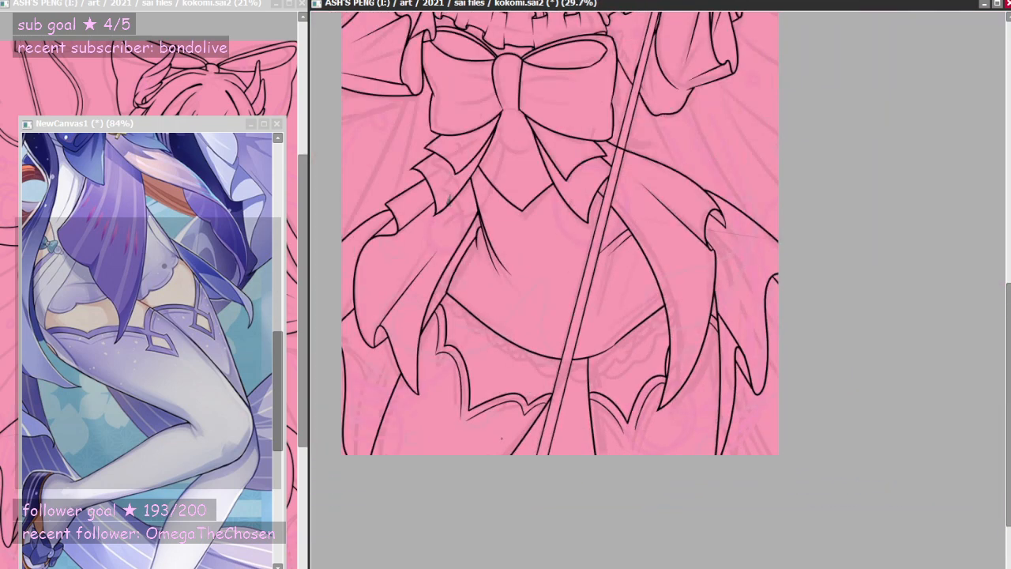
{"action": "scroll", "coordinate": [477, 443], "scroll_direction": "up", "scroll_amount": 8}
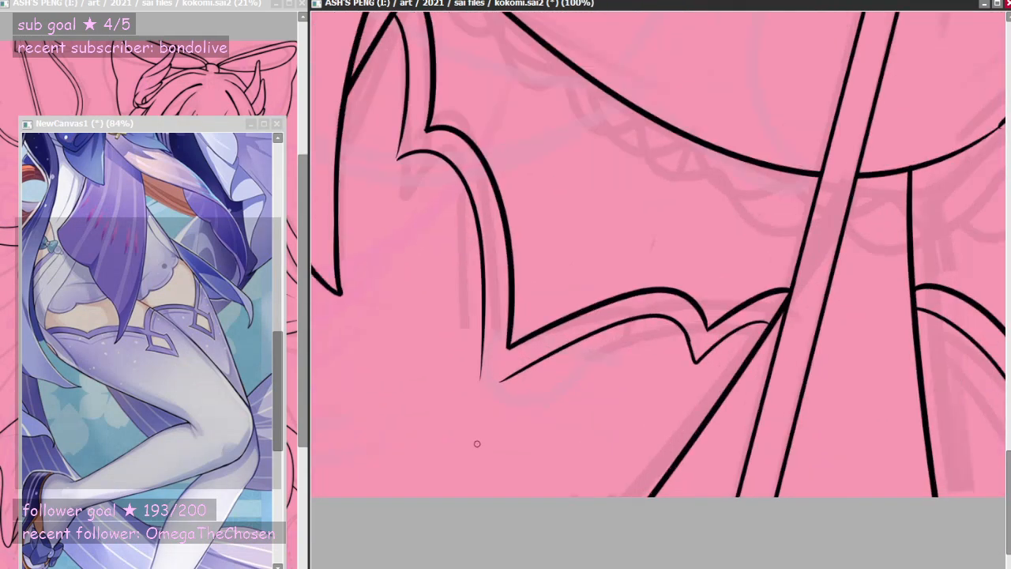
{"action": "key", "text": "Delete"}
{"action": "key", "text": "Delete"}
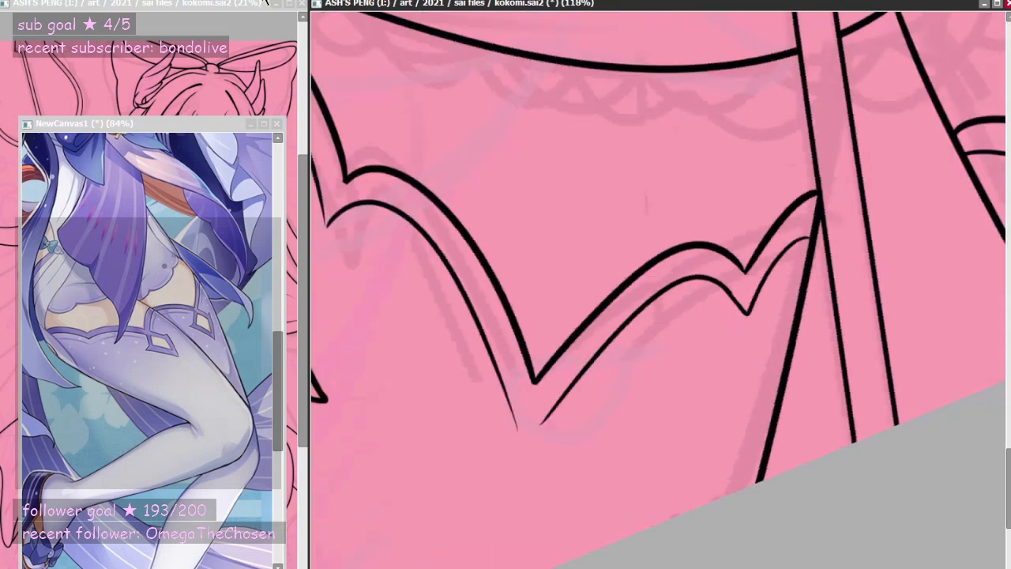
{"action": "scroll", "coordinate": [656, 357], "scroll_direction": "down", "scroll_amount": 4}
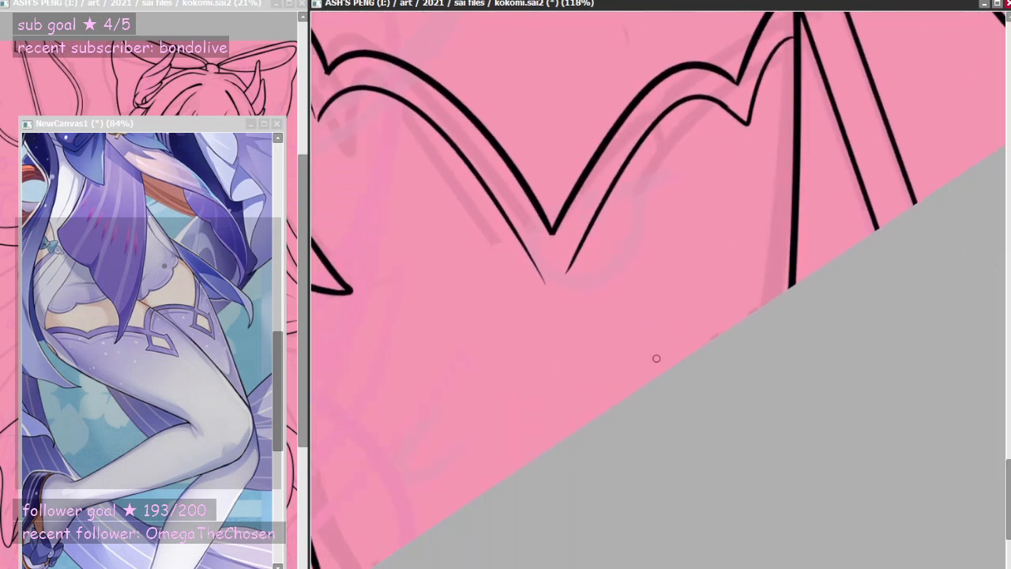
{"action": "key", "text": "e"}
{"action": "mouse_move", "coordinate": [552, 267]}
{"action": "left_mouse_down"}
{"action": "mouse_move", "coordinate": [553, 315]}
{"action": "mouse_move", "coordinate": [549, 256]}
{"action": "mouse_move", "coordinate": [545, 354]}
{"action": "mouse_move", "coordinate": [549, 284]}
{"action": "mouse_move", "coordinate": [484, 364]}
{"action": "left_mouse_up"}
{"action": "key", "text": "n"}
{"action": "key", "text": "ctrl+z"}
{"action": "key", "text": "ctrl+z"}
{"action": "mouse_move", "coordinate": [531, 257]}
{"action": "left_mouse_down"}
{"action": "mouse_move", "coordinate": [497, 357]}
{"action": "mouse_move", "coordinate": [544, 450]}
{"action": "left_mouse_up"}
- Ink the right half of the left stocking's diamond frame, running from the inner trim line through a side corner to the canvas edge
{"action": "left_click_drag", "start_coordinate": [577, 262], "coordinate": [608, 347]}
{"action": "key", "text": "ctrl+z"}
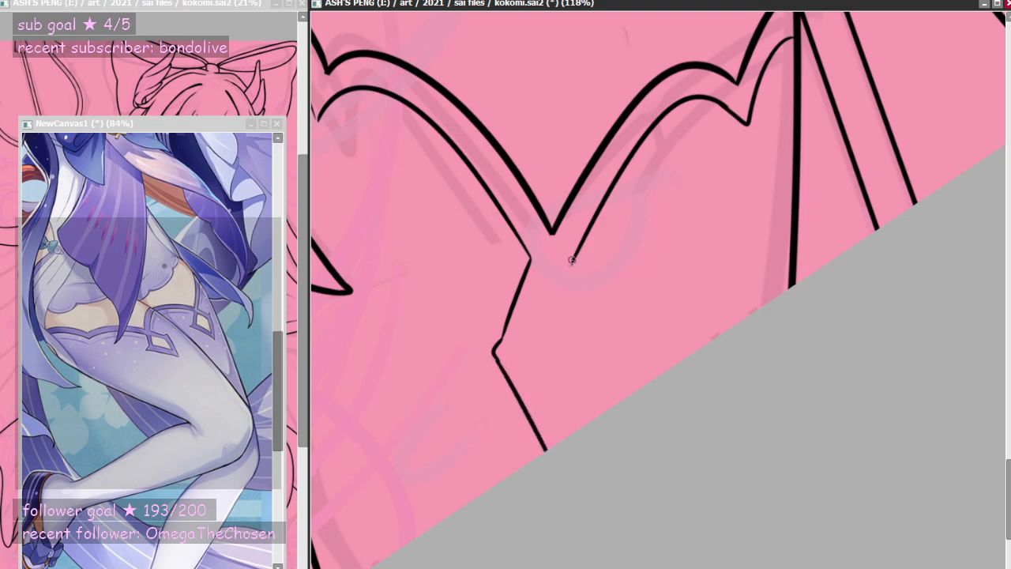
{"action": "left_click_drag", "start_coordinate": [570, 257], "coordinate": [610, 346]}
{"action": "key", "text": "ctrl+z"}
{"action": "left_click_drag", "start_coordinate": [573, 260], "coordinate": [608, 360]}
{"action": "key", "text": "ctrl+z"}
{"action": "key", "text": "ctrl+z"}
{"action": "mouse_move", "coordinate": [594, 321]}
{"action": "left_mouse_down"}
{"action": "mouse_move", "coordinate": [600, 354]}
{"action": "mouse_move", "coordinate": [605, 344]}
{"action": "mouse_move", "coordinate": [571, 432]}
{"action": "left_mouse_up"}
{"action": "key", "text": "ctrl+z"}
{"action": "key", "text": "ctrl+z"}
{"action": "key", "text": "ctrl+z"}
{"action": "left_click_drag", "start_coordinate": [601, 352], "coordinate": [565, 437]}
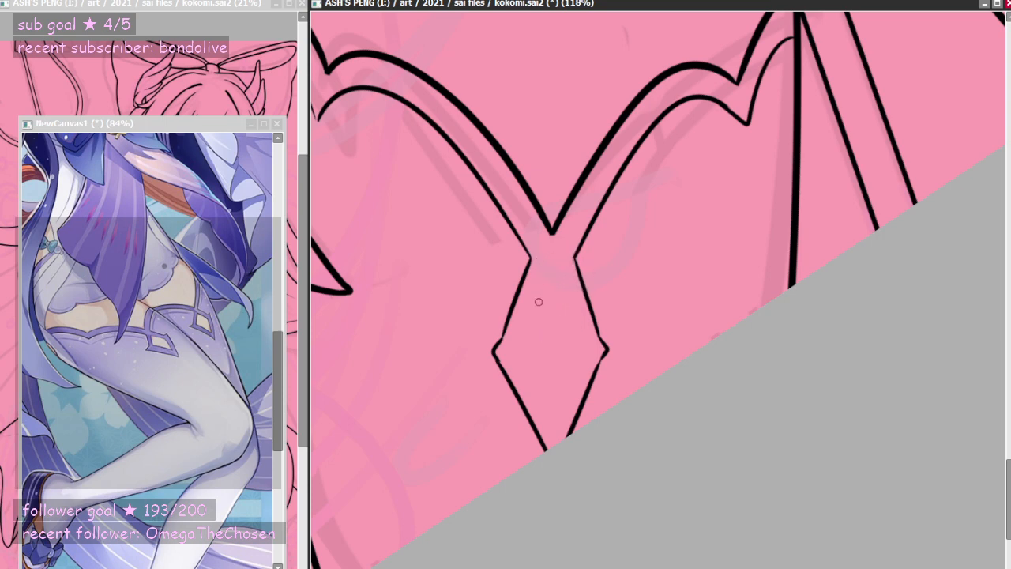
- Ink a smaller four-sided diamond cutout inside the left stocking's diamond frame, parallel to its sides
{"action": "mouse_move", "coordinate": [551, 265]}
{"action": "left_mouse_down"}
{"action": "mouse_move", "coordinate": [520, 357]}
{"action": "mouse_move", "coordinate": [554, 436]}
{"action": "left_mouse_up"}
{"action": "key", "text": "ctrl+z"}
{"action": "key", "text": "ctrl+z"}
{"action": "mouse_move", "coordinate": [520, 354]}
{"action": "left_mouse_down"}
{"action": "mouse_move", "coordinate": [554, 423]}
{"action": "mouse_move", "coordinate": [583, 350]}
{"action": "left_mouse_up"}
{"action": "left_click_drag", "start_coordinate": [552, 266], "coordinate": [583, 356]}
{"action": "key", "text": "ctrl+z"}
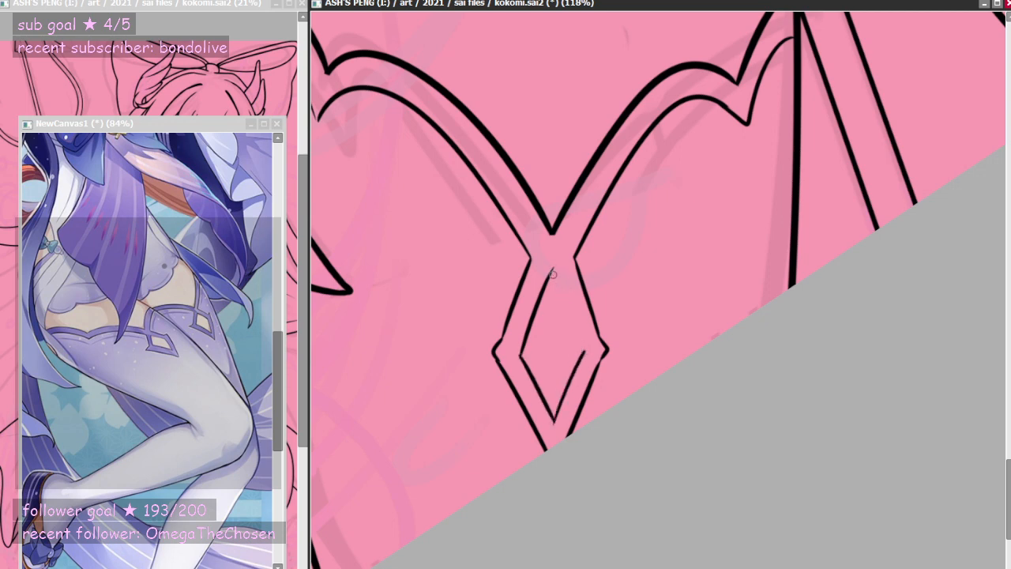
{"action": "left_click_drag", "start_coordinate": [553, 266], "coordinate": [582, 354]}
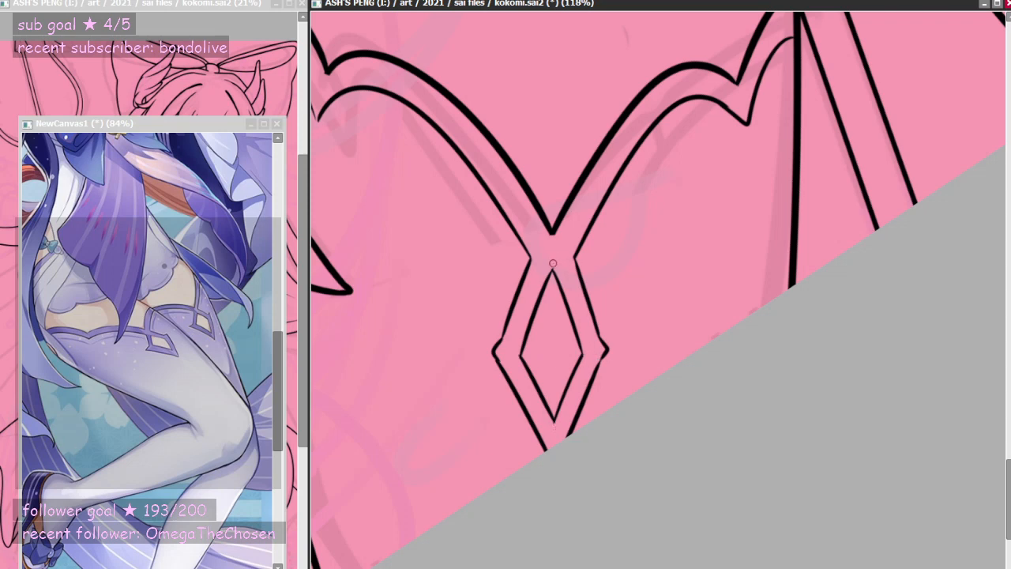
- Place a mirrored copy of the left stocking's framed diamond under the central scallop point of the right stocking
{"action": "scroll", "coordinate": [537, 347], "scroll_direction": "down", "scroll_amount": 3}
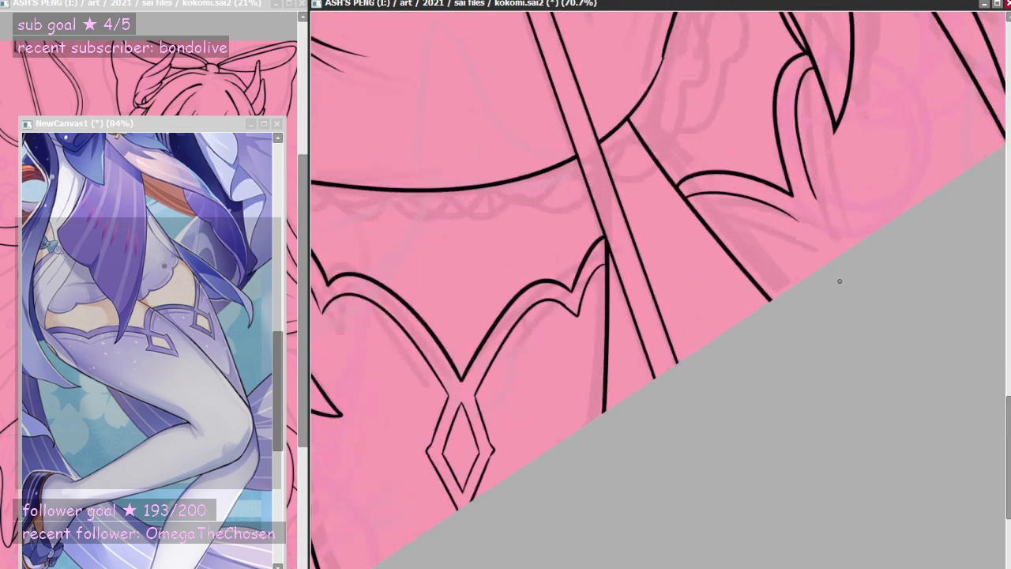
{"action": "left_click", "coordinate": [292, 1]}
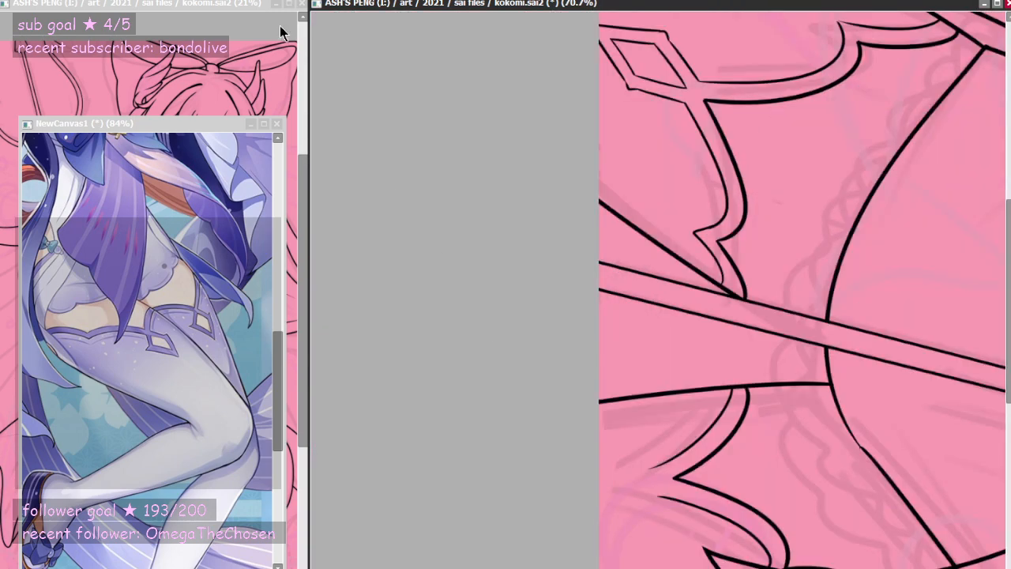
{"action": "key", "text": "Delete"}
{"action": "key", "text": "Delete"}
{"action": "key", "text": "Delete"}
{"action": "key", "text": "Delete"}
{"action": "key", "text": "Delete"}
{"action": "key", "text": "Delete"}
{"action": "key", "text": "Delete"}
{"action": "key", "text": "Delete"}
{"action": "key", "text": "Delete"}
{"action": "key", "text": "Delete"}
{"action": "key", "text": "Delete"}
{"action": "key", "text": "Delete"}
{"action": "key", "text": "Delete"}
{"action": "key", "text": "Delete"}
{"action": "key", "text": "Delete"}
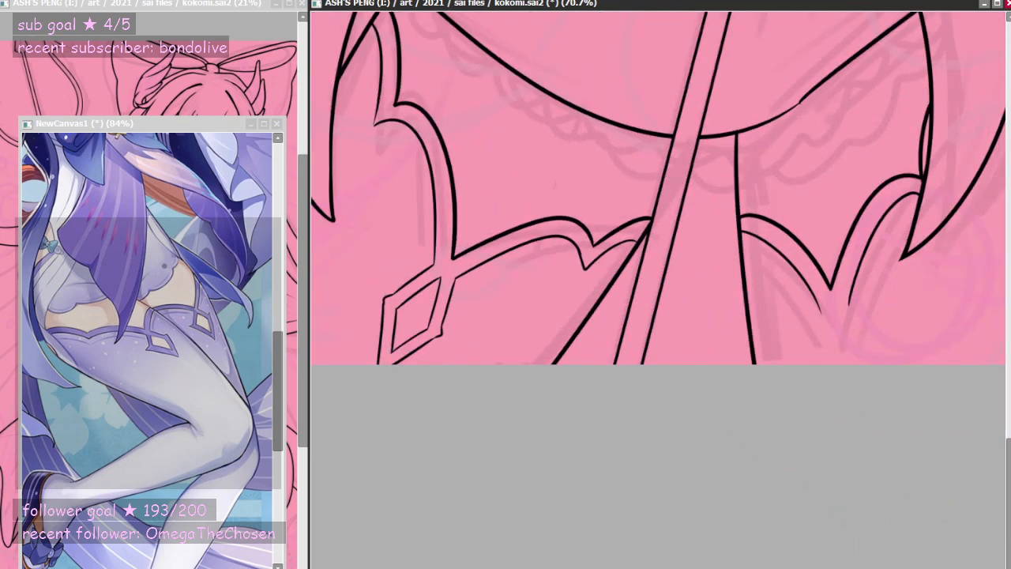
{"action": "scroll", "coordinate": [453, 332], "scroll_direction": "down", "scroll_amount": 3}
{"action": "scroll", "coordinate": [454, 332], "scroll_direction": "up", "scroll_amount": 2}
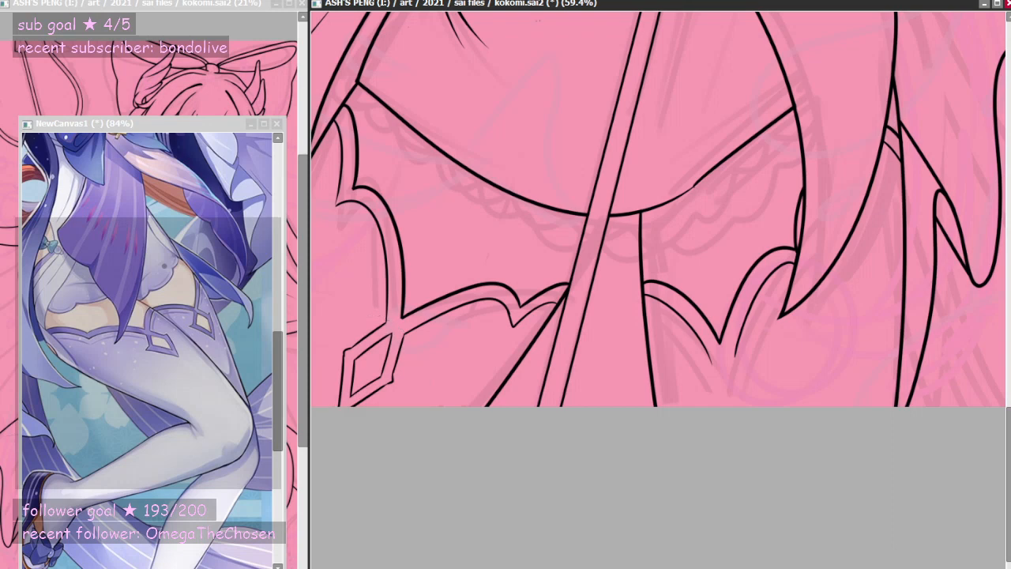
{"action": "key", "text": "ctrl+t"}
{"action": "left_click_drag", "start_coordinate": [370, 361], "coordinate": [711, 366]}
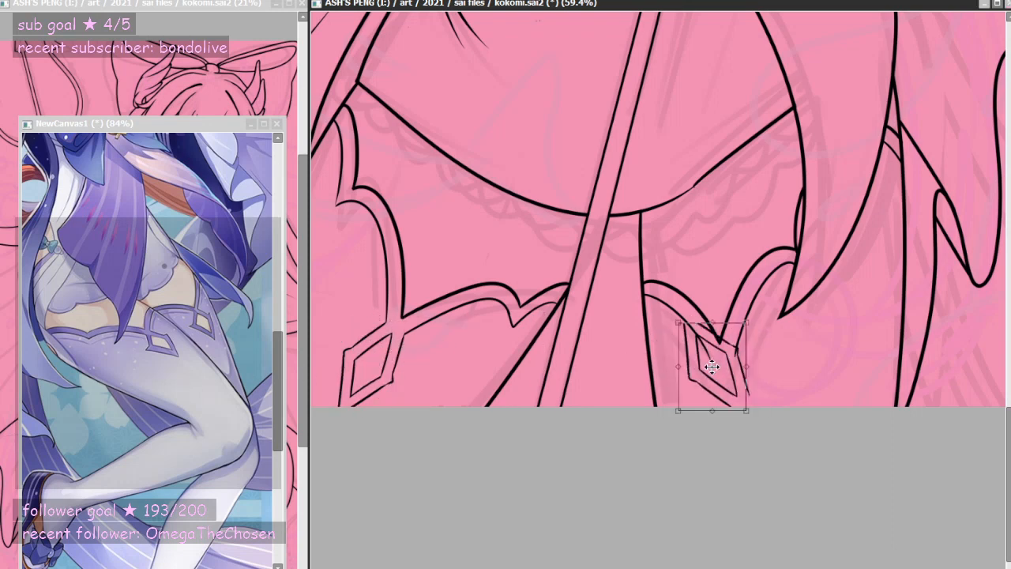
- Rotate the copied diamond clockwise and position it just below the right stocking's scallop point, extending past the lower canvas edge
{"action": "left_click_drag", "start_coordinate": [802, 358], "coordinate": [792, 400]}
{"action": "left_click_drag", "start_coordinate": [714, 375], "coordinate": [733, 413]}
{"action": "left_click_drag", "start_coordinate": [810, 407], "coordinate": [809, 395]}
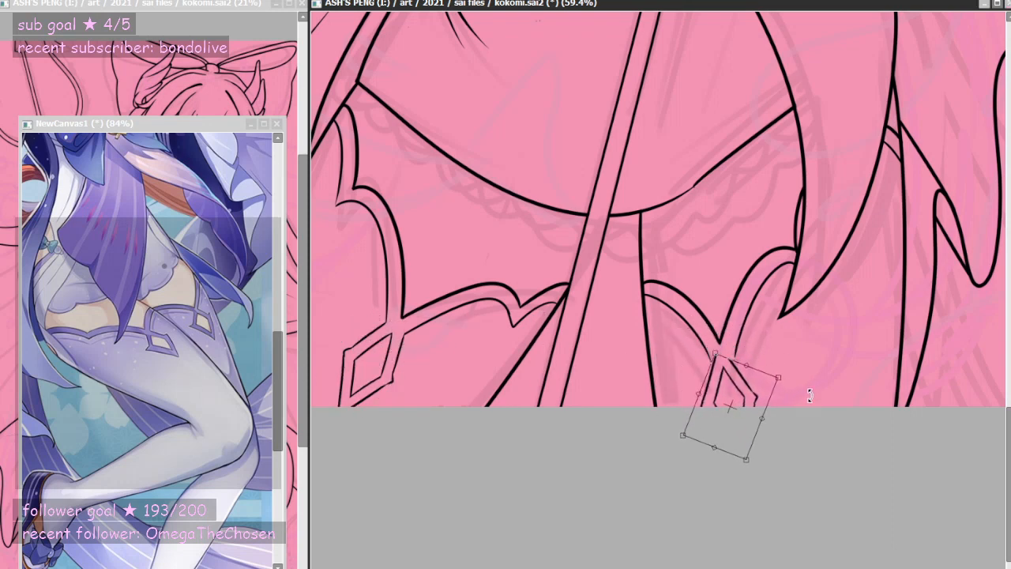
{"action": "mouse_move", "coordinate": [733, 395]}
{"action": "left_mouse_down"}
{"action": "mouse_move", "coordinate": [733, 406]}
{"action": "mouse_move", "coordinate": [743, 398]}
{"action": "left_mouse_up"}
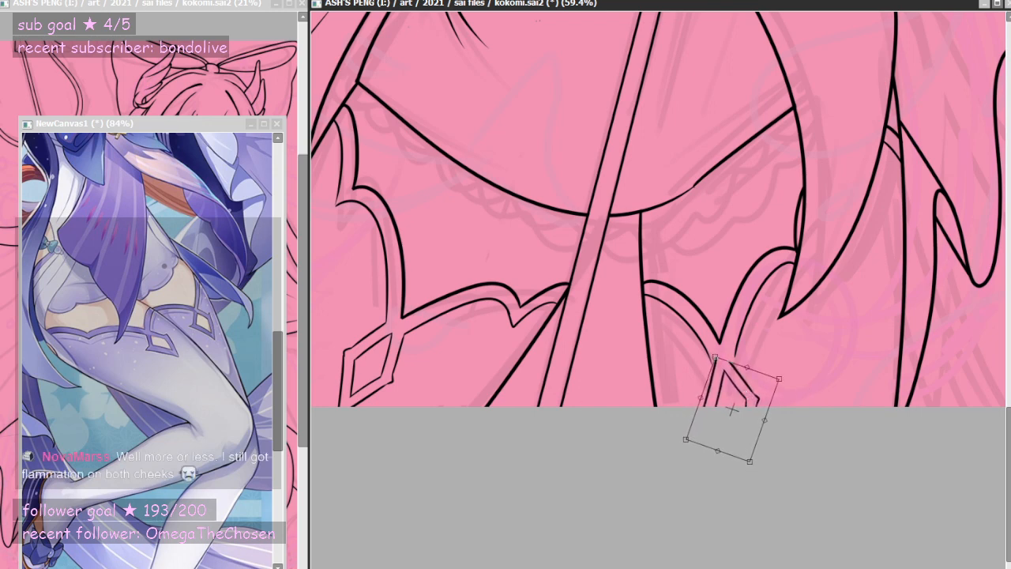
{"action": "key", "text": "Return"}
- Erase the lower end of the right stocking's outer trim line above the copied diamond frame
{"action": "scroll", "coordinate": [776, 266], "scroll_direction": "up", "scroll_amount": 5}
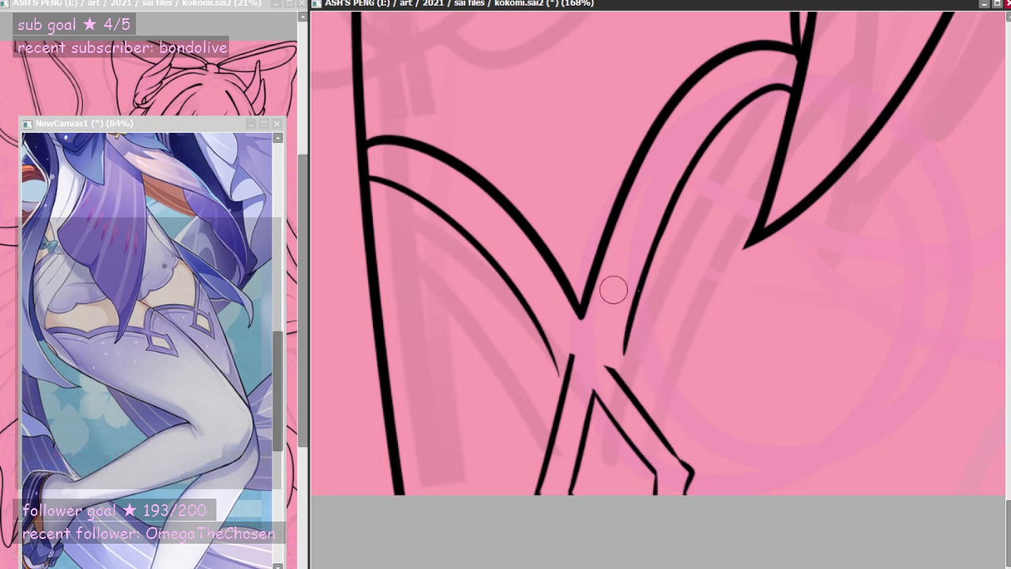
{"action": "key", "text": "ctrl+z"}
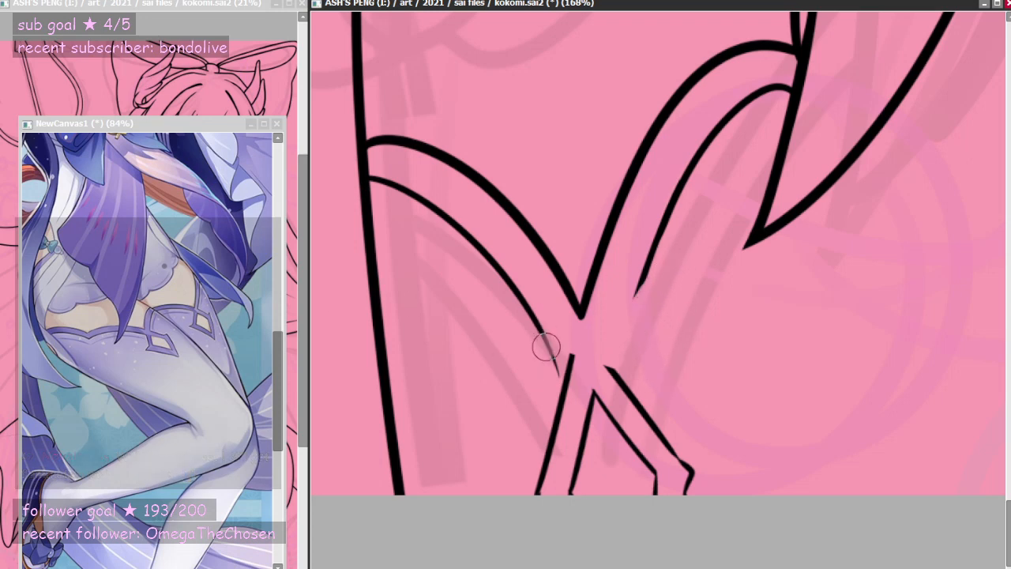
- Extend the left stocking's inner trim curve down to the upper corner of the diamond outline, retrying the stroke until it fits
{"action": "left_click_drag", "start_coordinate": [546, 347], "coordinate": [547, 369]}
{"action": "mouse_move", "coordinate": [510, 276]}
{"action": "left_mouse_down"}
{"action": "mouse_move", "coordinate": [568, 357]}
{"action": "mouse_move", "coordinate": [502, 261]}
{"action": "mouse_move", "coordinate": [579, 356]}
{"action": "mouse_move", "coordinate": [572, 370]}
{"action": "left_mouse_up"}
{"action": "key", "text": "ctrl+z"}
{"action": "key", "text": "ctrl+z"}
{"action": "key", "text": "ctrl+z"}
{"action": "mouse_move", "coordinate": [480, 242]}
{"action": "left_mouse_down"}
{"action": "mouse_move", "coordinate": [570, 357]}
{"action": "mouse_move", "coordinate": [572, 376]}
{"action": "left_mouse_up"}
{"action": "key", "text": "ctrl+z"}
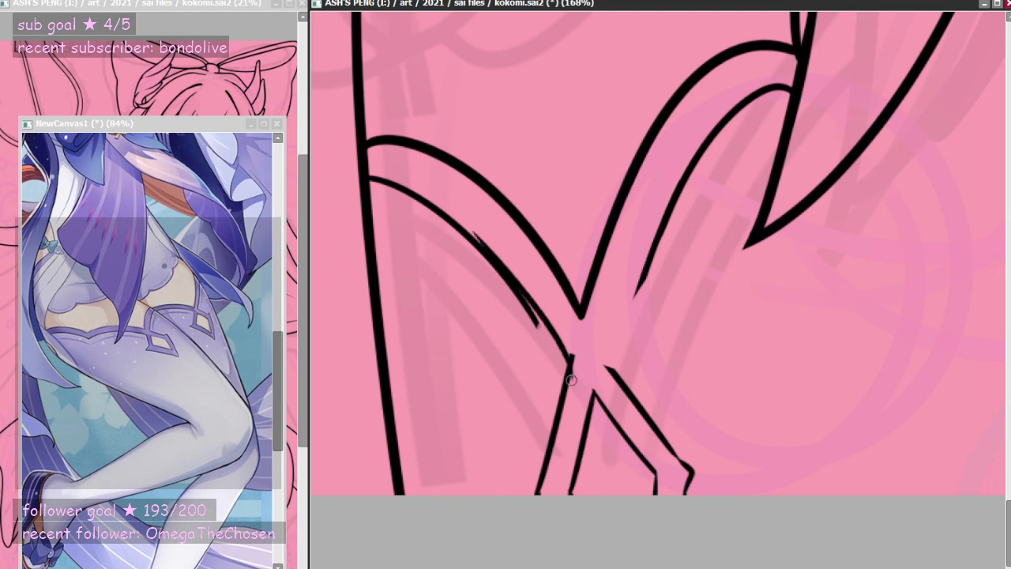
{"action": "key", "text": "ctrl+z"}
{"action": "mouse_move", "coordinate": [472, 238]}
{"action": "left_mouse_down"}
{"action": "mouse_move", "coordinate": [573, 365]}
{"action": "mouse_move", "coordinate": [542, 314]}
{"action": "mouse_move", "coordinate": [565, 370]}
{"action": "left_mouse_up"}
{"action": "key", "text": "ctrl+z"}
{"action": "key", "text": "ctrl+z"}
- Erase the rough underside of the left inner trim curve, thinning its lower half to a fine line
{"action": "key", "text": "e"}
{"action": "left_click_drag", "start_coordinate": [470, 259], "coordinate": [549, 362]}
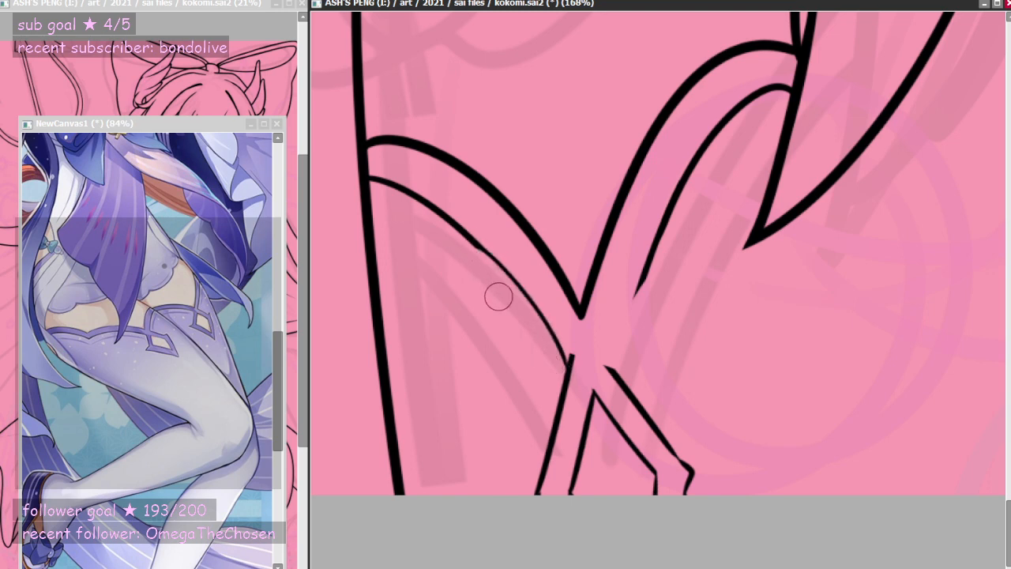
{"action": "key", "text": "ctrl+z"}
{"action": "left_click_drag", "start_coordinate": [477, 265], "coordinate": [542, 361]}
{"action": "key", "text": "ctrl+z"}
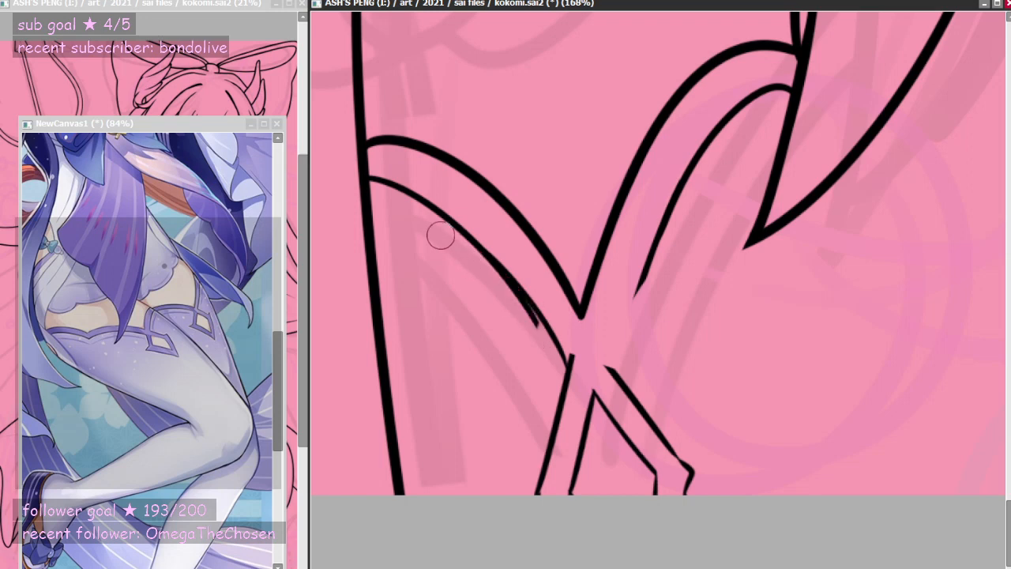
{"action": "mouse_move", "coordinate": [440, 234]}
{"action": "left_mouse_down"}
{"action": "mouse_move", "coordinate": [525, 327]}
{"action": "mouse_move", "coordinate": [445, 243]}
{"action": "mouse_move", "coordinate": [495, 278]}
{"action": "mouse_move", "coordinate": [540, 367]}
{"action": "left_mouse_up"}
{"action": "key", "text": "ctrl+z"}
{"action": "key", "text": "ctrl+z"}
{"action": "left_click_drag", "start_coordinate": [444, 239], "coordinate": [550, 356]}
- Redraw the thinned lower half of the left inner trim curve as one thicker smooth line meeting the diamond outline
{"action": "key", "text": "n"}
{"action": "left_click_drag", "start_coordinate": [447, 224], "coordinate": [561, 386]}
{"action": "key", "text": "ctrl+z"}
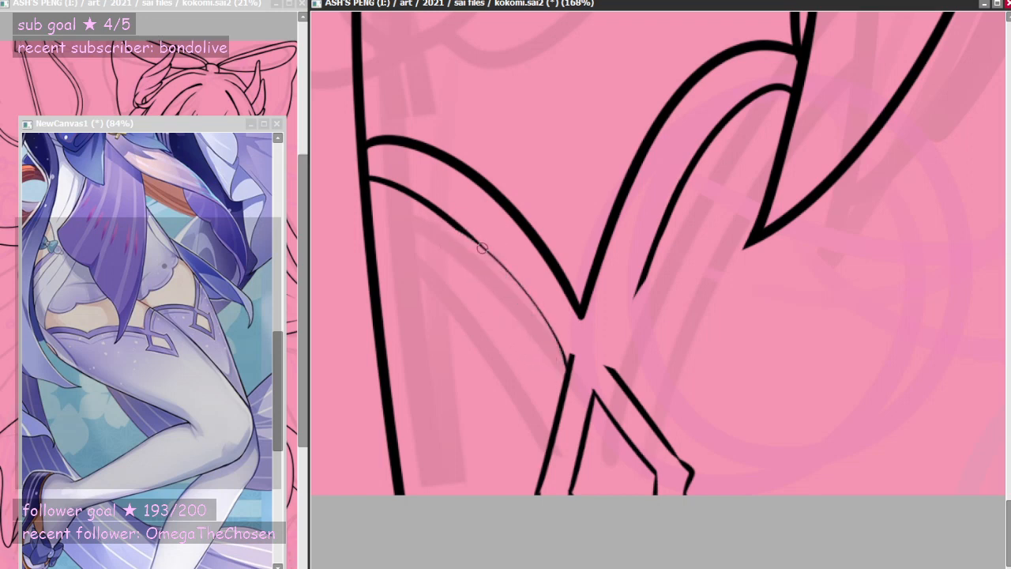
{"action": "left_click_drag", "start_coordinate": [462, 229], "coordinate": [564, 398]}
{"action": "key", "text": "ctrl+z"}
{"action": "left_click_drag", "start_coordinate": [463, 229], "coordinate": [563, 378]}
{"action": "key", "text": "ctrl+z"}
{"action": "key", "text": "ctrl+z"}
{"action": "mouse_move", "coordinate": [450, 220]}
{"action": "left_mouse_down"}
{"action": "mouse_move", "coordinate": [533, 298]}
{"action": "mouse_move", "coordinate": [562, 381]}
{"action": "left_mouse_up"}
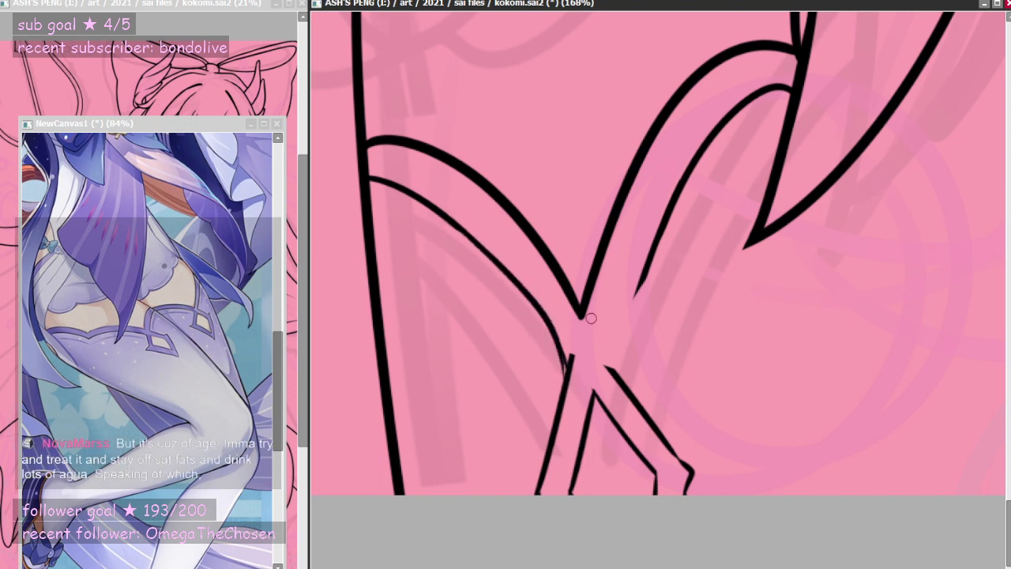
{"action": "key", "text": "ctrl+z"}
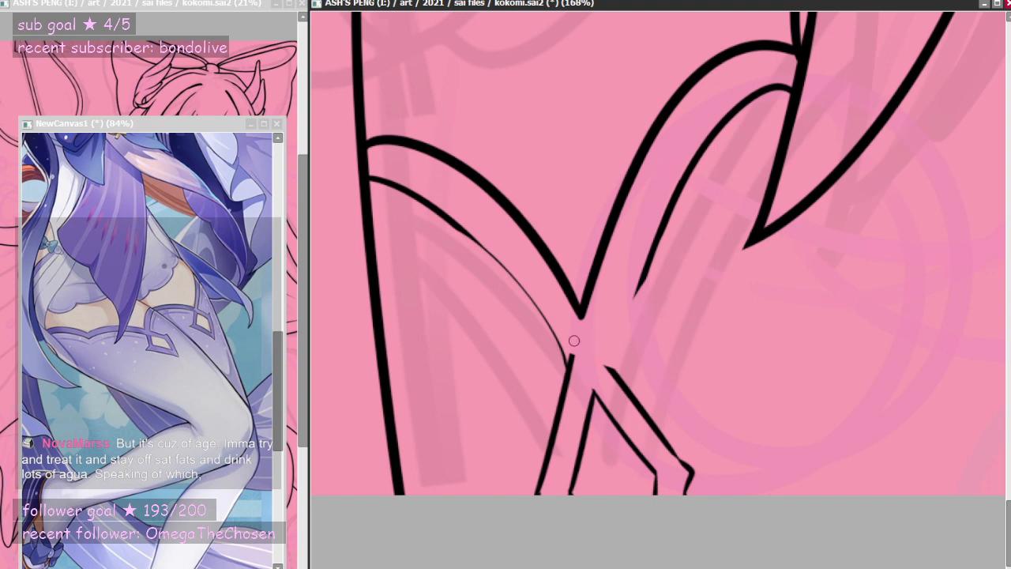
{"action": "left_click_drag", "start_coordinate": [452, 224], "coordinate": [521, 298]}
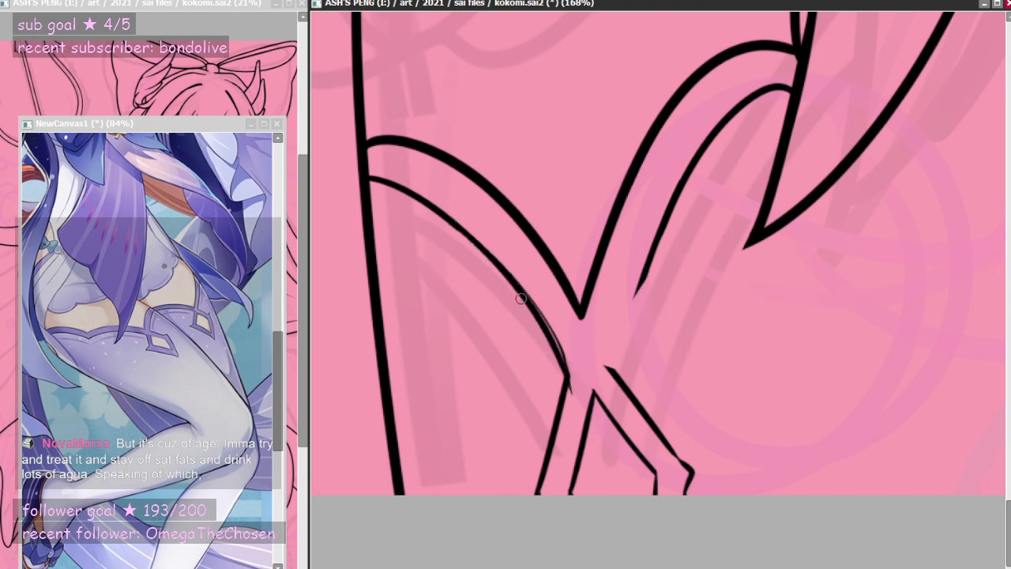
{"action": "key", "text": "ctrl+z"}
{"action": "left_click_drag", "start_coordinate": [458, 229], "coordinate": [573, 385]}
{"action": "key", "text": "ctrl+z"}
{"action": "left_click_drag", "start_coordinate": [458, 225], "coordinate": [577, 386]}
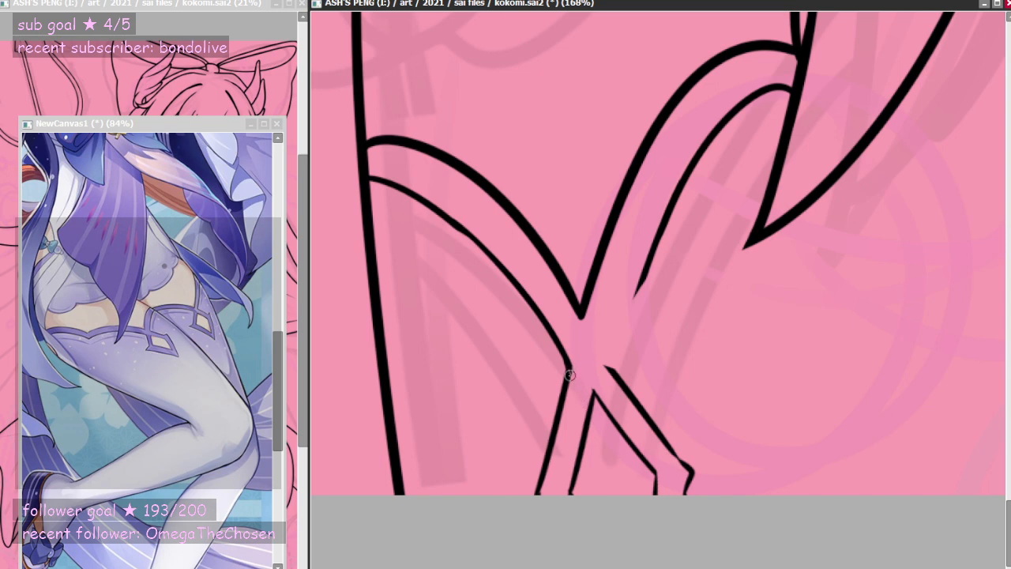
- Connect the right inner trim curve to the diamond's upper corner and clean up the overlap where the strokes meet
{"action": "mouse_move", "coordinate": [571, 366]}
{"action": "left_mouse_down"}
{"action": "mouse_move", "coordinate": [639, 282]}
{"action": "mouse_move", "coordinate": [612, 364]}
{"action": "mouse_move", "coordinate": [660, 228]}
{"action": "left_mouse_up"}
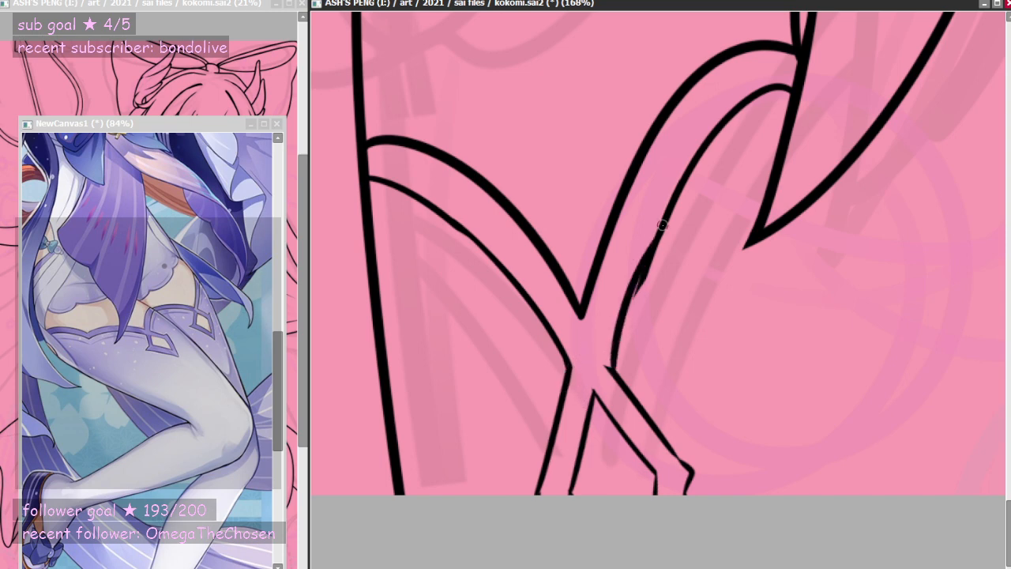
{"action": "mouse_move", "coordinate": [638, 305]}
{"action": "left_mouse_down"}
{"action": "mouse_move", "coordinate": [645, 264]}
{"action": "mouse_move", "coordinate": [698, 170]}
{"action": "mouse_move", "coordinate": [638, 311]}
{"action": "mouse_move", "coordinate": [689, 195]}
{"action": "left_mouse_up"}
{"action": "left_click_drag", "start_coordinate": [638, 315], "coordinate": [711, 166]}
{"action": "left_click_drag", "start_coordinate": [635, 305], "coordinate": [682, 213]}
{"action": "mouse_move", "coordinate": [605, 364]}
{"action": "left_mouse_down"}
{"action": "mouse_move", "coordinate": [613, 399]}
{"action": "mouse_move", "coordinate": [613, 376]}
{"action": "mouse_move", "coordinate": [617, 387]}
{"action": "mouse_move", "coordinate": [623, 379]}
{"action": "left_mouse_up"}
{"action": "key", "text": "ctrl+z"}
{"action": "left_click_drag", "start_coordinate": [624, 303], "coordinate": [704, 154]}
{"action": "key", "text": "ctrl+z"}
{"action": "key", "text": "ctrl+z"}
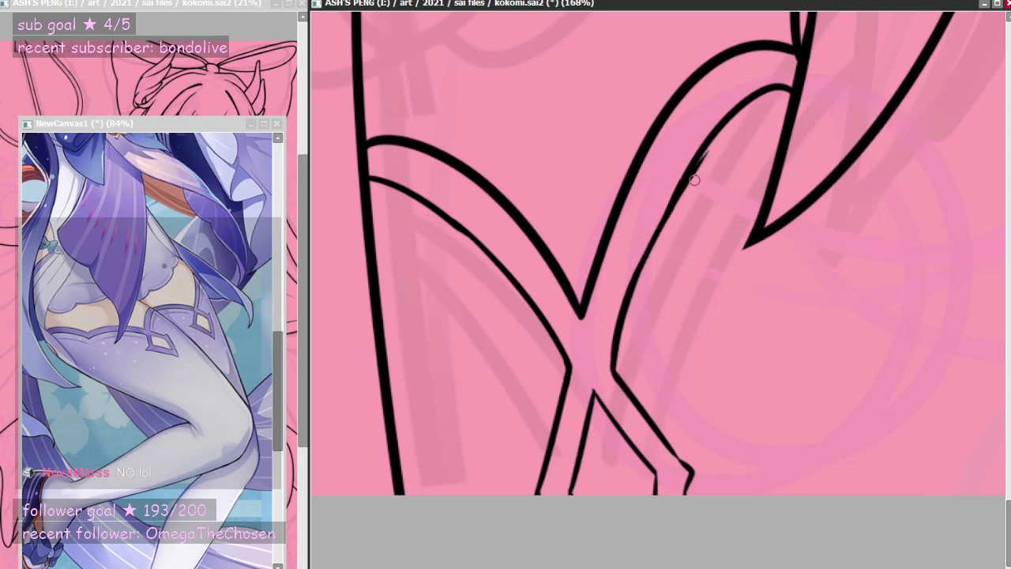
{"action": "key", "text": "ctrl+z"}
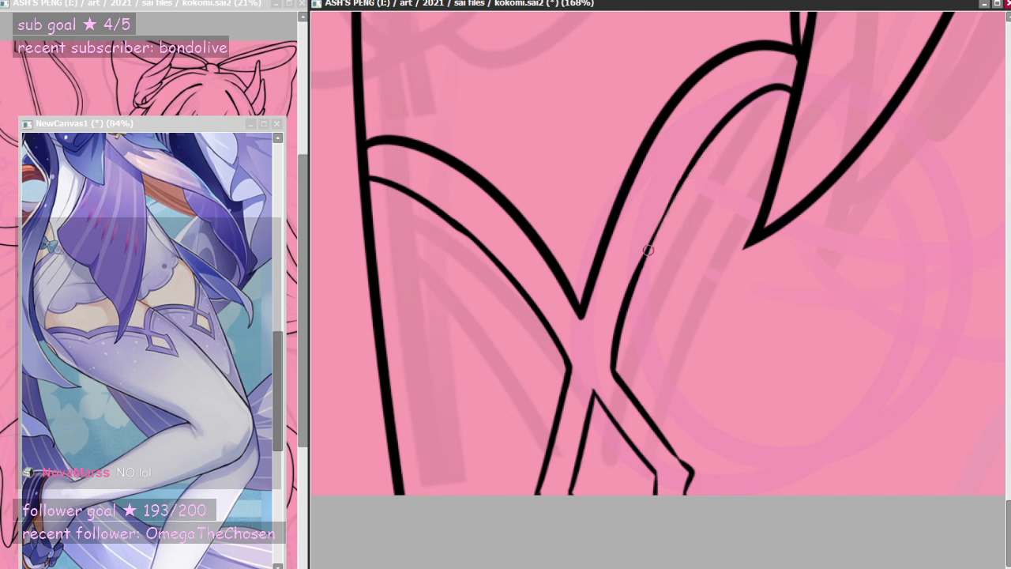
- Refine the right inner trim curve with repeated strokes to even out its thickness down to the diamond
{"action": "mouse_move", "coordinate": [629, 294]}
{"action": "left_mouse_down"}
{"action": "mouse_move", "coordinate": [679, 179]}
{"action": "mouse_move", "coordinate": [714, 131]}
{"action": "mouse_move", "coordinate": [615, 316]}
{"action": "left_mouse_up"}
{"action": "key", "text": "ctrl+z"}
{"action": "key", "text": "ctrl+z"}
{"action": "key", "text": "ctrl+z"}
{"action": "left_click_drag", "start_coordinate": [695, 158], "coordinate": [609, 336]}
{"action": "left_click_drag", "start_coordinate": [655, 225], "coordinate": [601, 379]}
{"action": "key", "text": "ctrl+z"}
{"action": "key", "text": "ctrl+z"}
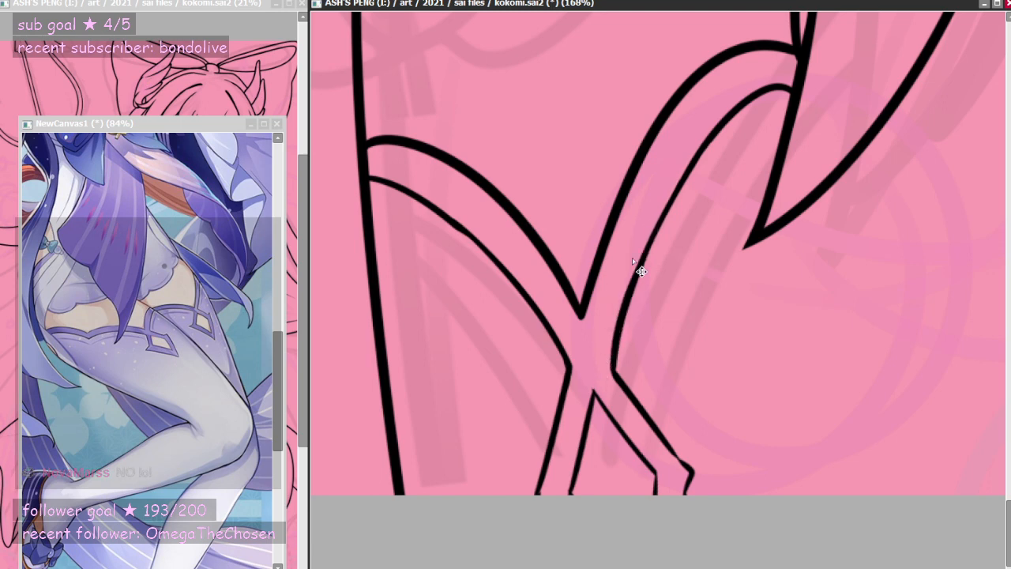
{"action": "mouse_move", "coordinate": [641, 271]}
{"action": "left_mouse_down"}
{"action": "mouse_move", "coordinate": [600, 353]}
{"action": "mouse_move", "coordinate": [611, 321]}
{"action": "mouse_move", "coordinate": [599, 379]}
{"action": "left_mouse_up"}
{"action": "key", "text": "ctrl+z"}
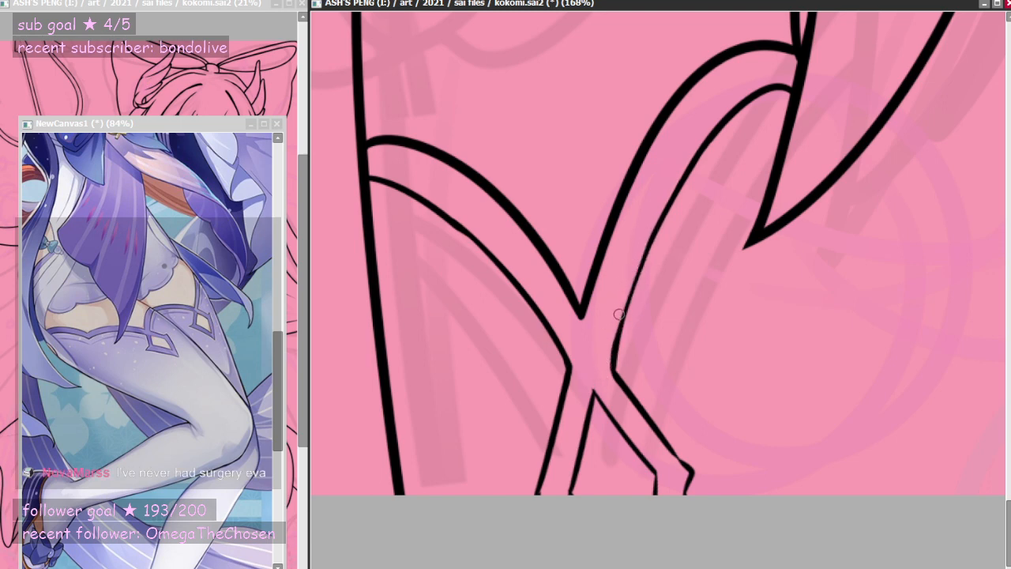
{"action": "left_click_drag", "start_coordinate": [634, 289], "coordinate": [684, 188]}
{"action": "key", "text": "ctrl+z"}
{"action": "mouse_move", "coordinate": [617, 348]}
{"action": "left_mouse_down"}
{"action": "mouse_move", "coordinate": [637, 269]}
{"action": "mouse_move", "coordinate": [683, 189]}
{"action": "mouse_move", "coordinate": [675, 196]}
{"action": "left_mouse_up"}
{"action": "key", "text": "ctrl+z"}
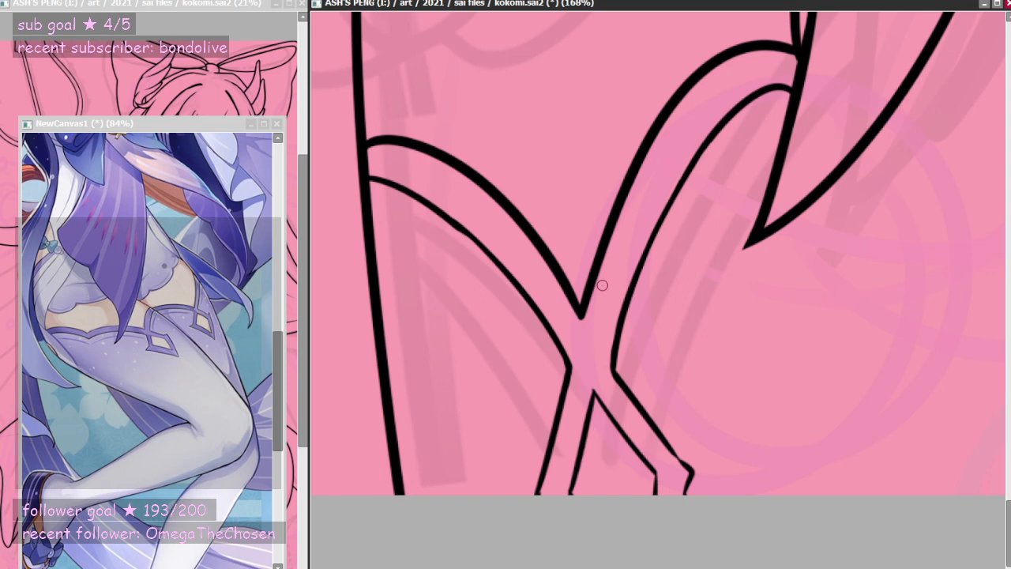
- Examine the skirt and stocking line art from further out, comparing it with the line and sketch artwork hidden and shown
{"action": "scroll", "coordinate": [602, 285], "scroll_direction": "down", "scroll_amount": 5}
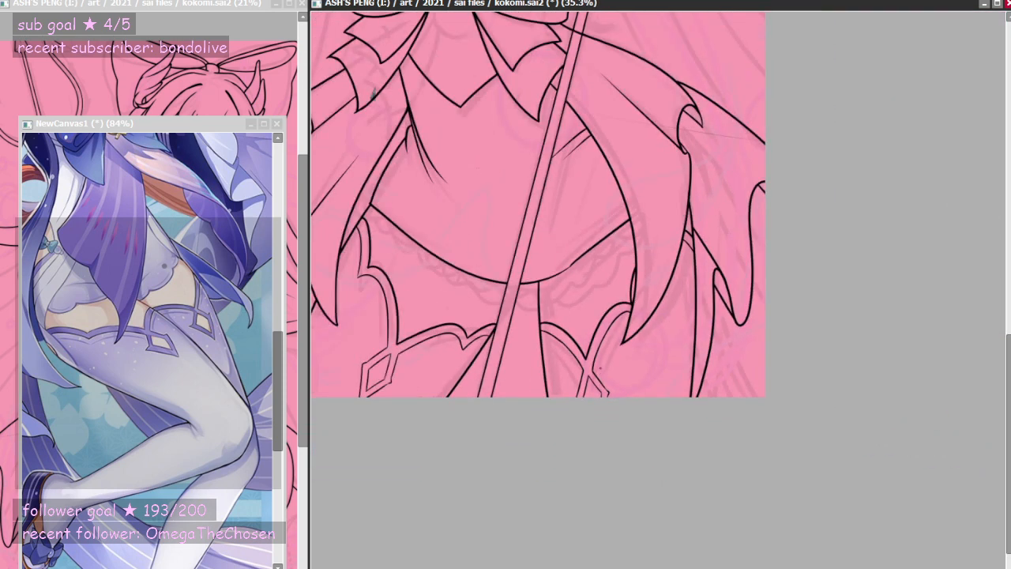
{"action": "scroll", "coordinate": [536, 205], "scroll_direction": "down", "scroll_amount": 3}
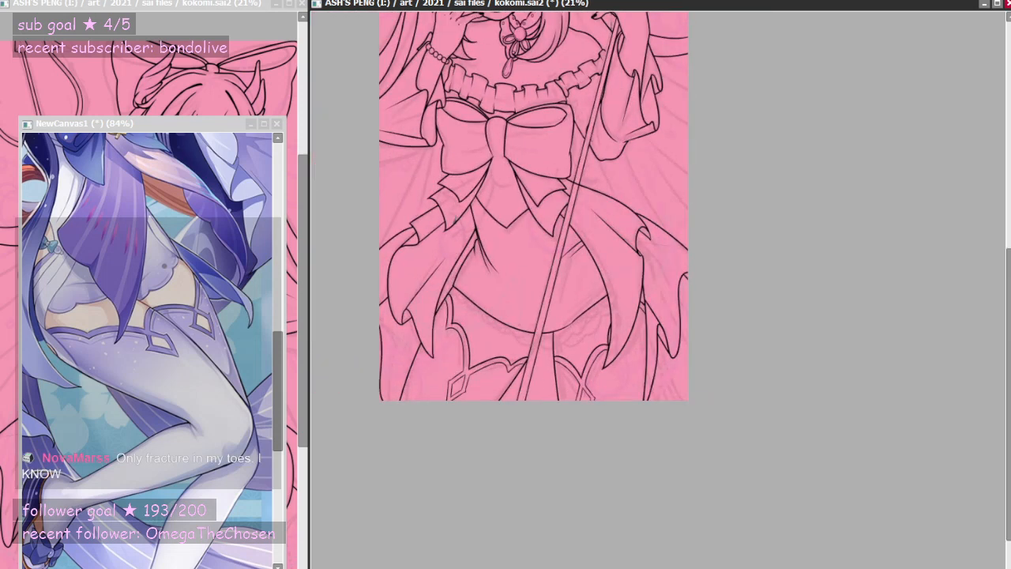
{"action": "scroll", "coordinate": [505, 327], "scroll_direction": "up", "scroll_amount": 3}
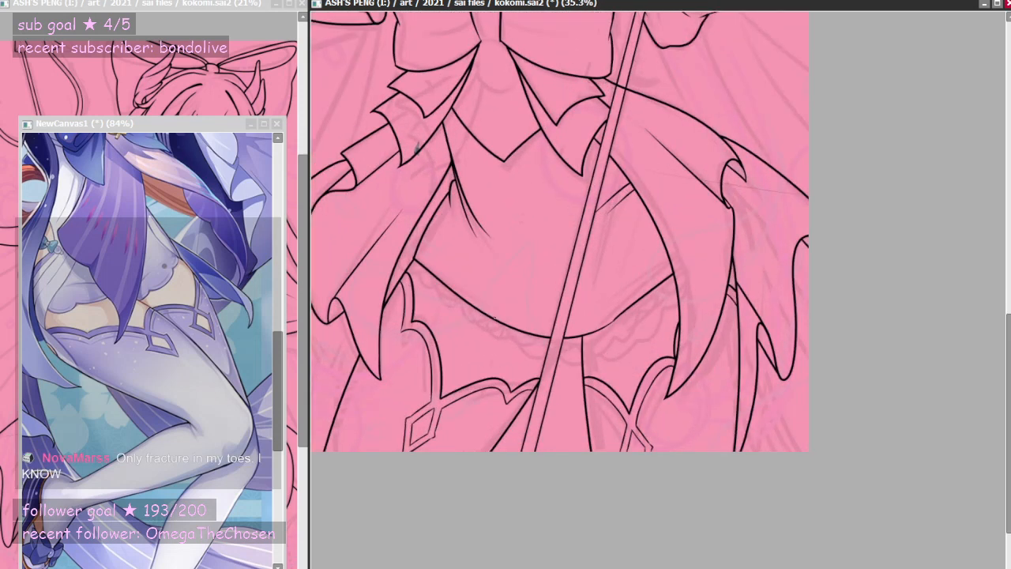
{"action": "scroll", "coordinate": [497, 327], "scroll_direction": "down", "scroll_amount": 2}
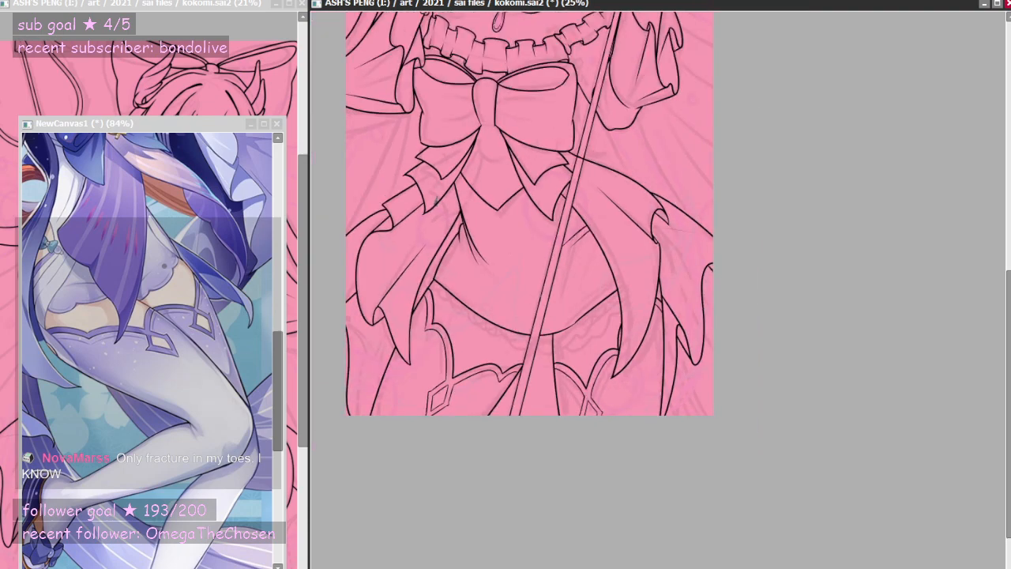
{"action": "scroll", "coordinate": [492, 275], "scroll_direction": "up", "scroll_amount": 3}
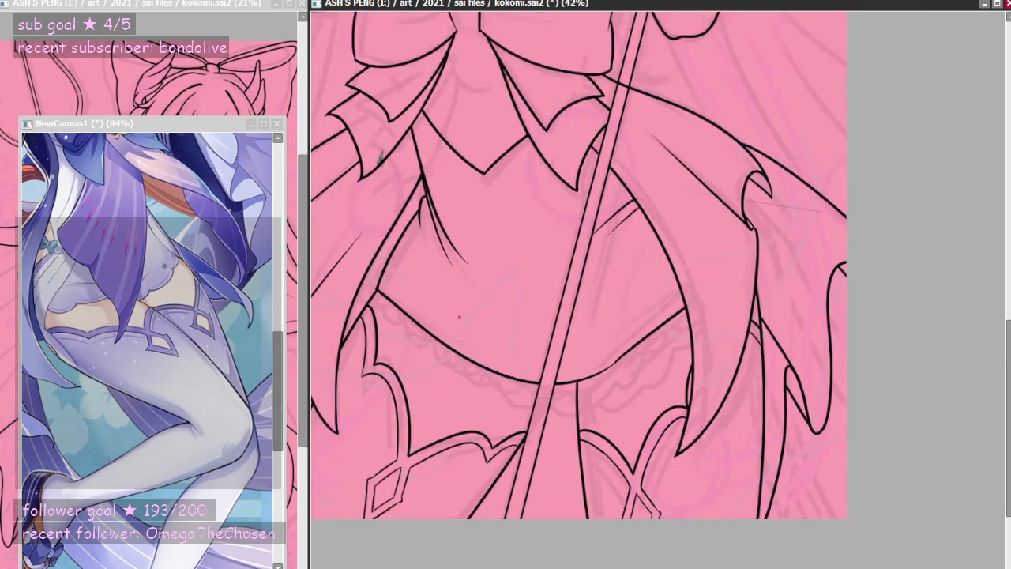
{"action": "scroll", "coordinate": [455, 315], "scroll_direction": "down", "scroll_amount": 1}
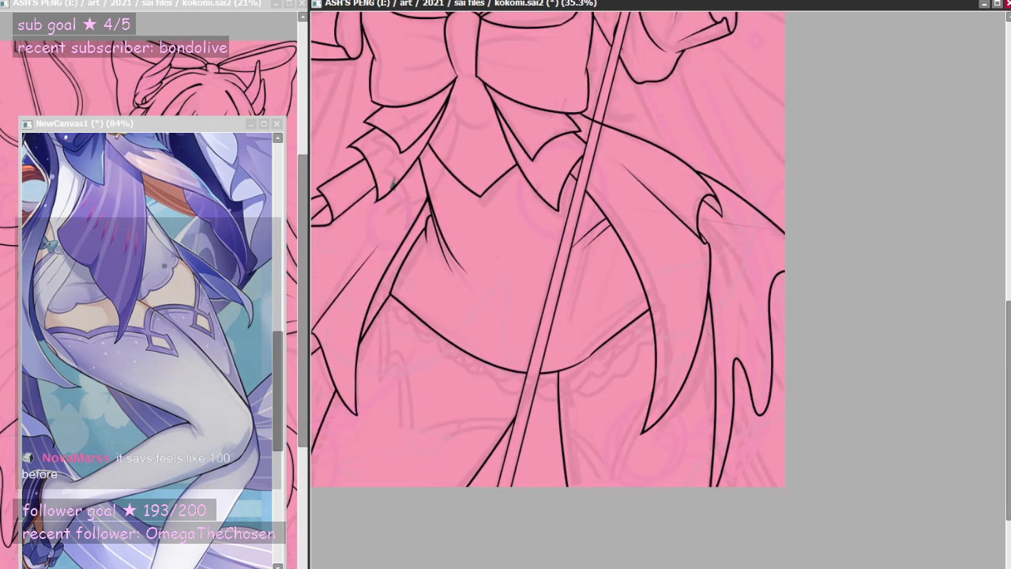
{"action": "key", "text": "ctrl+z"}
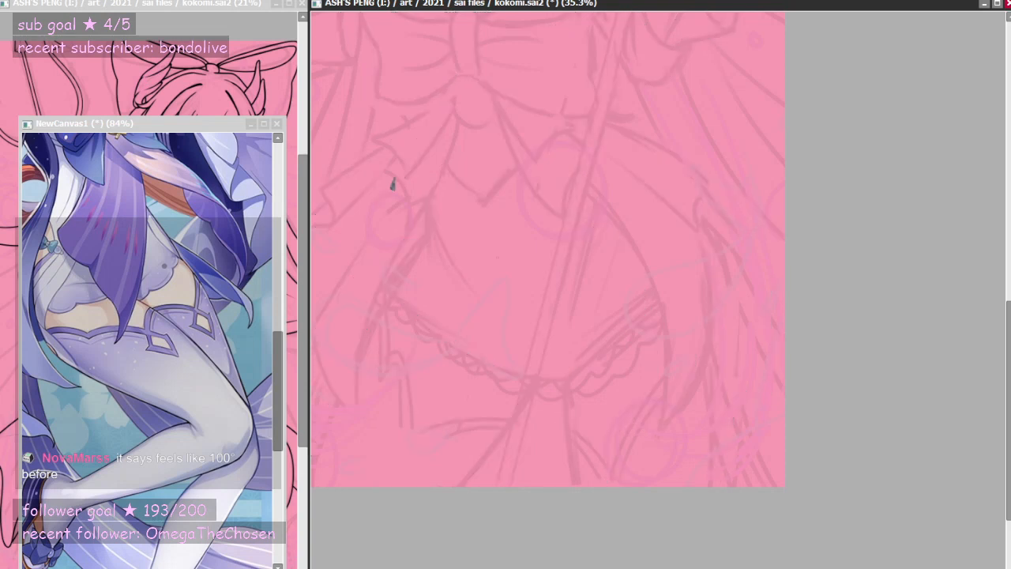
{"action": "key", "text": "ctrl+y"}
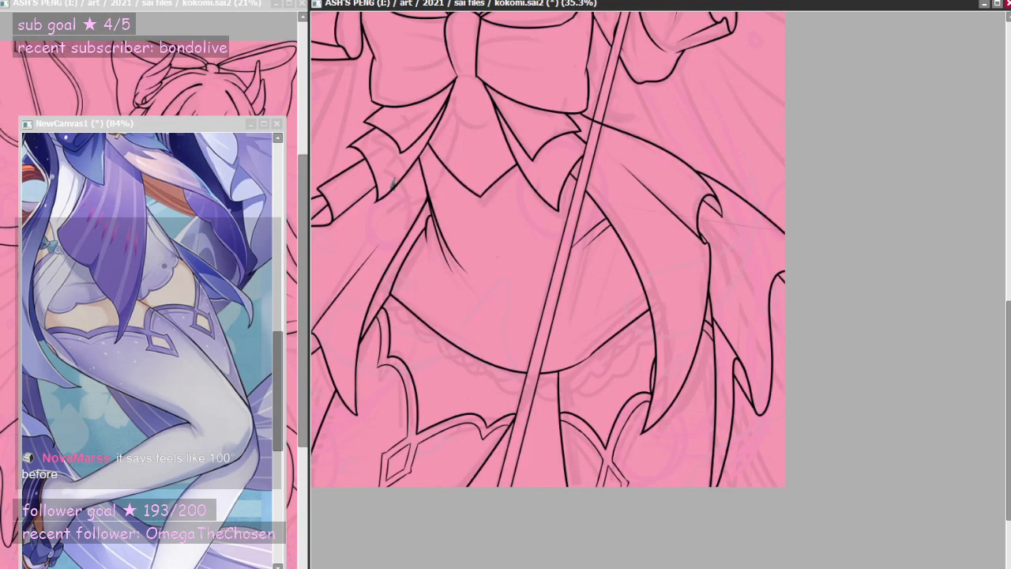
{"action": "key", "text": "ctrl+z"}
{"action": "key", "text": "ctrl+y"}
{"action": "key", "text": "ctrl+z"}
{"action": "key", "text": "ctrl+z"}
{"action": "key", "text": "ctrl+y"}
{"action": "key", "text": "ctrl+z"}
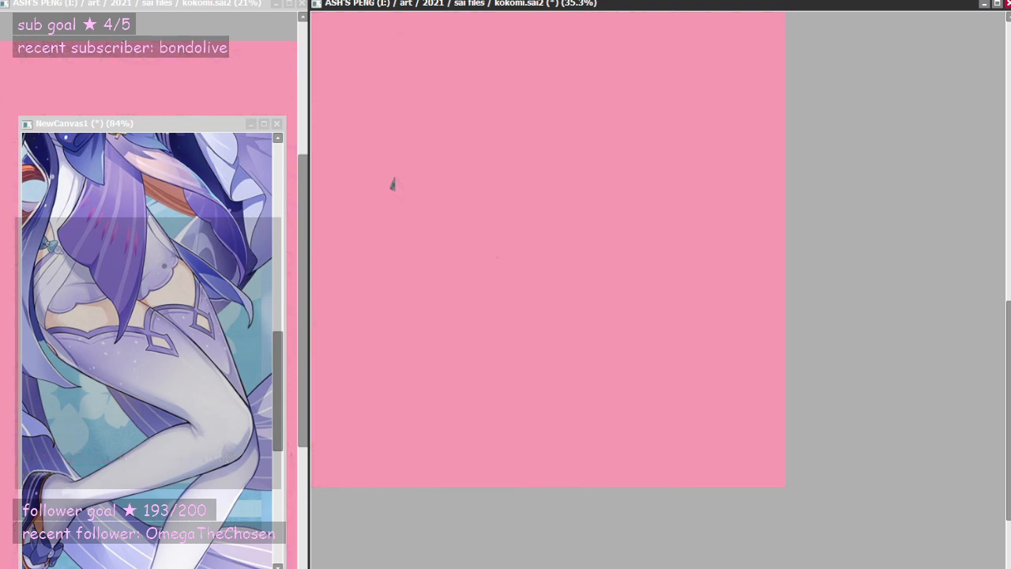
{"action": "key", "text": "ctrl+y"}
{"action": "key", "text": "ctrl+y"}
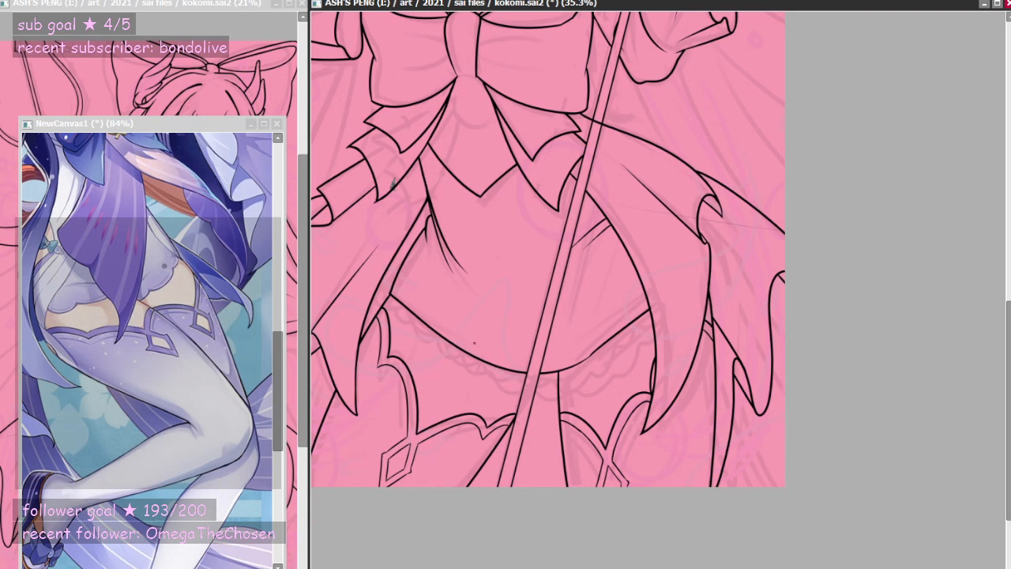
- Review the line art of the whole figure from the head bow down to the stockings
{"action": "scroll", "coordinate": [461, 329], "scroll_direction": "up", "scroll_amount": 2}
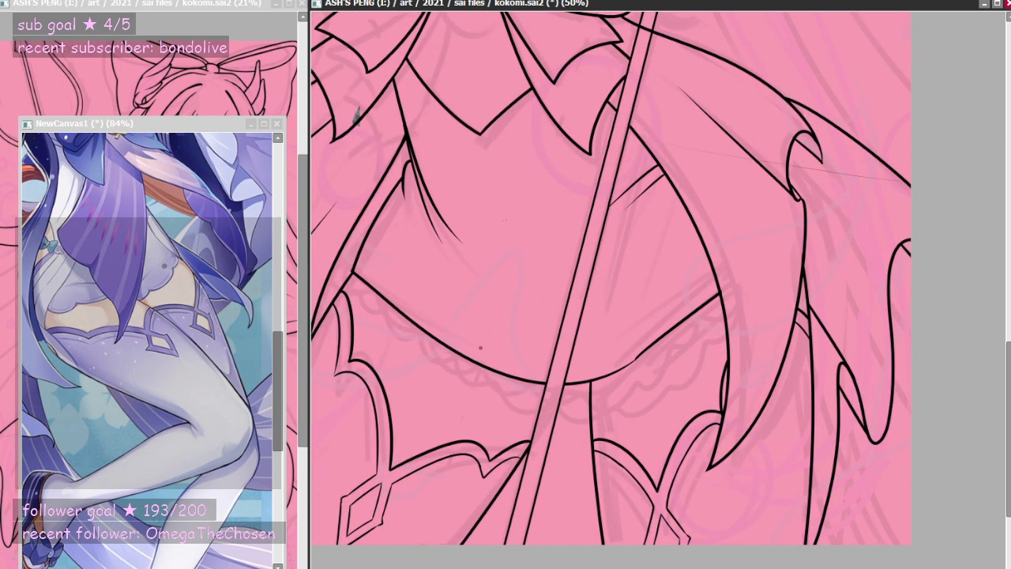
{"action": "scroll", "coordinate": [501, 388], "scroll_direction": "down", "scroll_amount": 8}
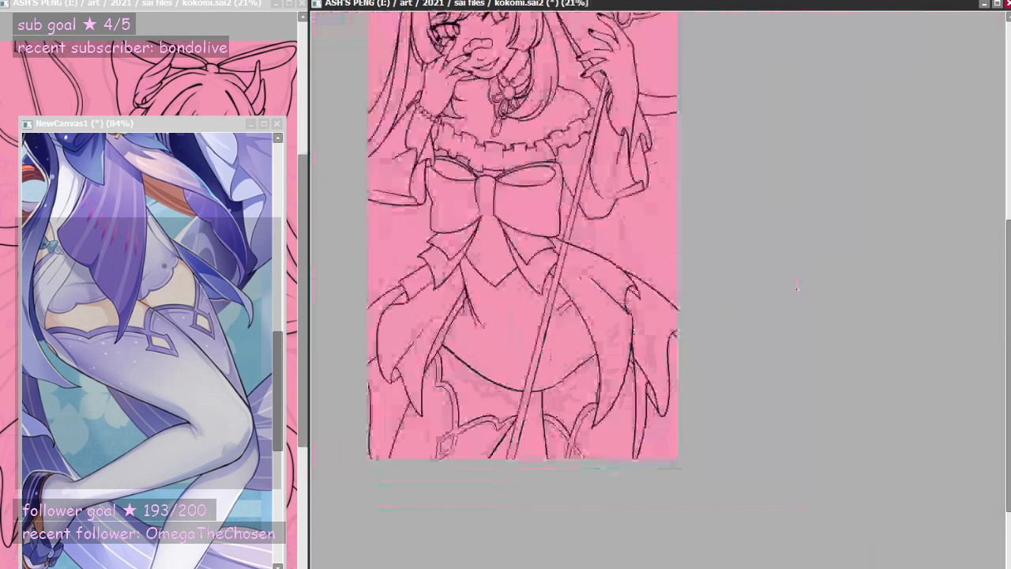
{"action": "scroll", "coordinate": [504, 297], "scroll_direction": "up", "scroll_amount": 2}
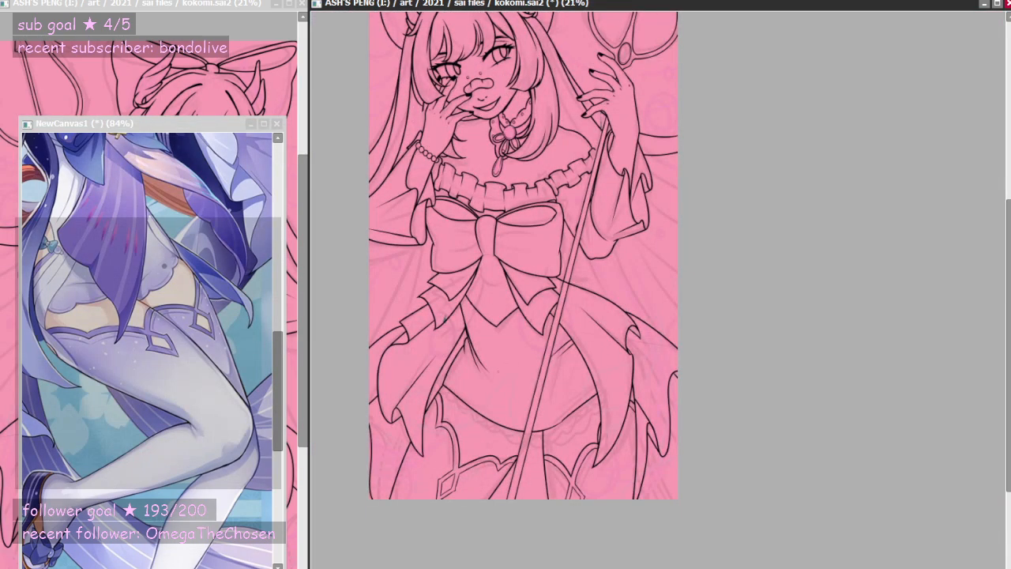
{"action": "scroll", "coordinate": [522, 261], "scroll_direction": "down", "scroll_amount": 2}
{"action": "scroll", "coordinate": [523, 261], "scroll_direction": "up", "scroll_amount": 1}
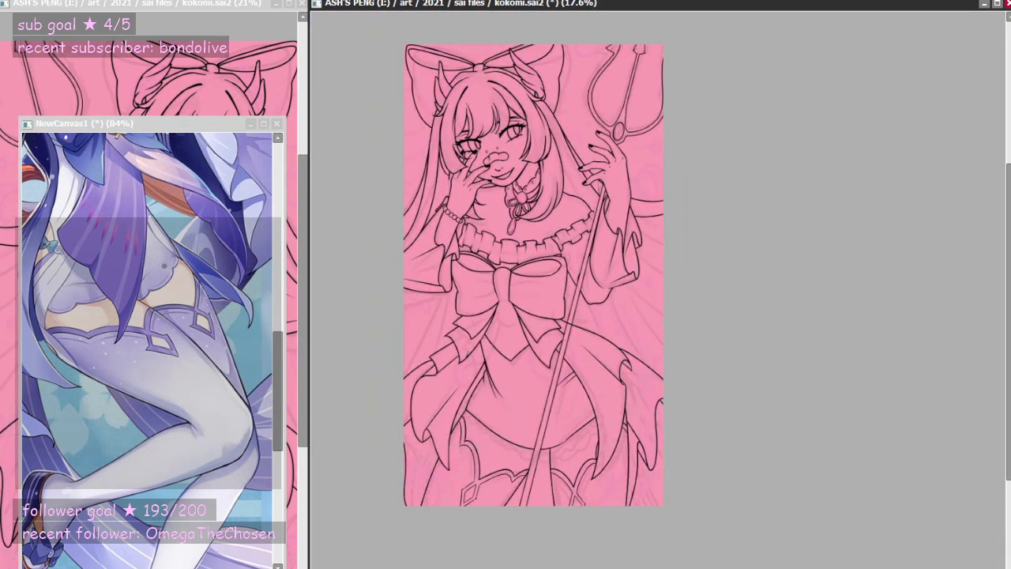
{"action": "scroll", "coordinate": [551, 243], "scroll_direction": "up", "scroll_amount": 1}
{"action": "scroll", "coordinate": [509, 150], "scroll_direction": "down", "scroll_amount": 1}
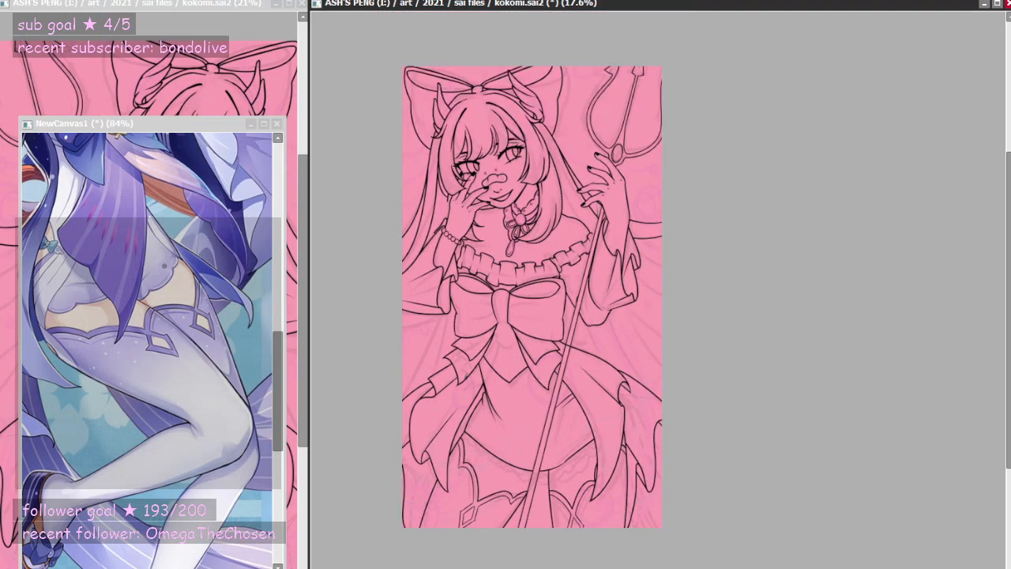
- Draw the missing line beside the raised hand, from the tip of the hair lock down to the sleeve edge
{"action": "scroll", "coordinate": [509, 150], "scroll_direction": "up", "scroll_amount": 2}
{"action": "scroll", "coordinate": [418, 158], "scroll_direction": "up", "scroll_amount": 9}
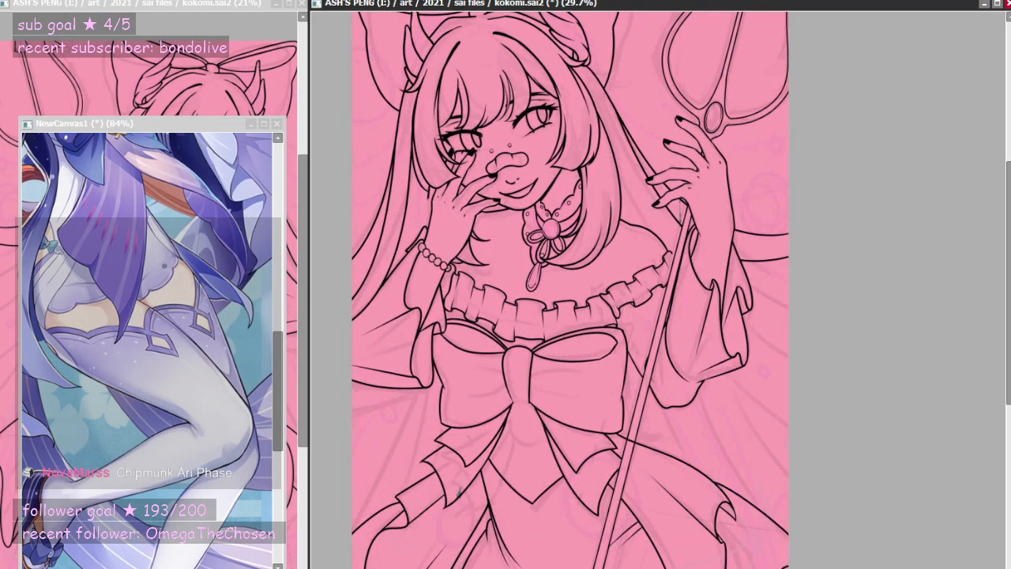
{"action": "scroll", "coordinate": [439, 189], "scroll_direction": "up", "scroll_amount": 1}
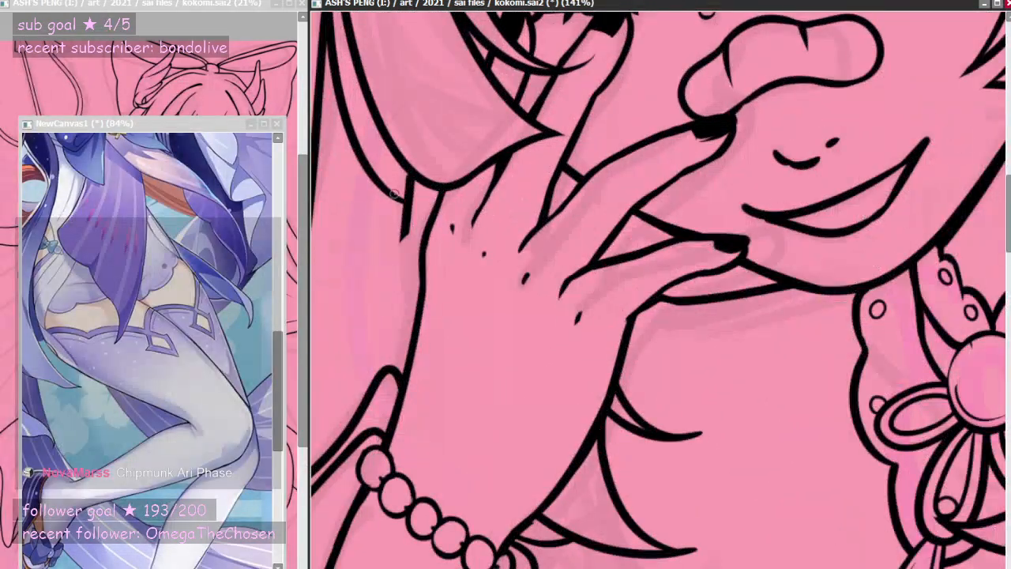
{"action": "mouse_move", "coordinate": [410, 189]}
{"action": "left_mouse_down"}
{"action": "mouse_move", "coordinate": [391, 278]}
{"action": "mouse_move", "coordinate": [408, 199]}
{"action": "mouse_move", "coordinate": [394, 350]}
{"action": "mouse_move", "coordinate": [413, 252]}
{"action": "mouse_move", "coordinate": [410, 182]}
{"action": "mouse_move", "coordinate": [373, 410]}
{"action": "left_mouse_up"}
{"action": "key", "text": "ctrl+z"}
{"action": "key", "text": "ctrl+z"}
{"action": "key", "text": "ctrl+z"}
{"action": "left_click_drag", "start_coordinate": [410, 189], "coordinate": [378, 371]}
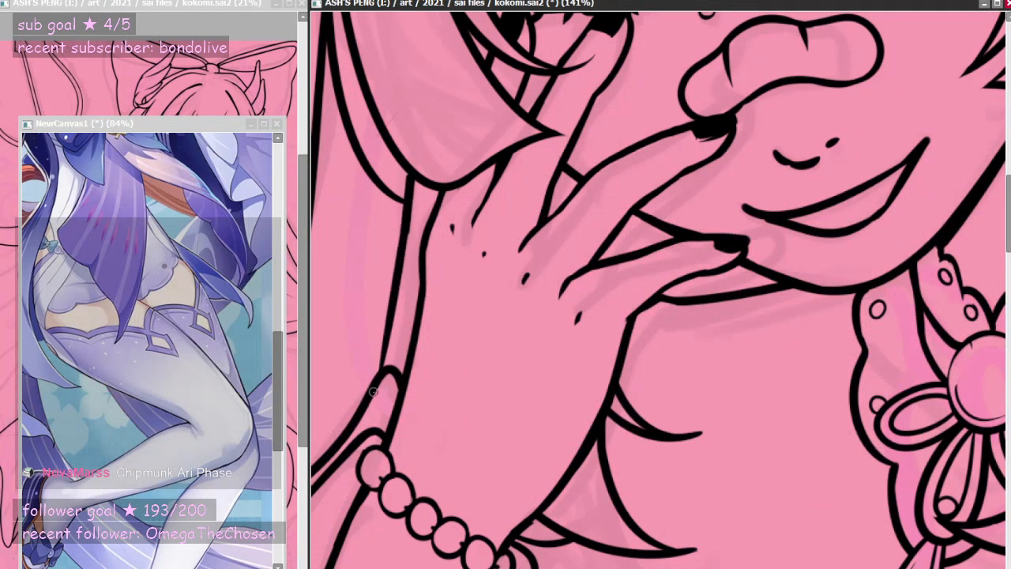
{"action": "key", "text": "ctrl+z"}
{"action": "left_click_drag", "start_coordinate": [410, 185], "coordinate": [387, 311]}
- Retrace the lower part of the line beside the raised hand down to the sleeve to refine its weight
{"action": "left_click_drag", "start_coordinate": [374, 374], "coordinate": [372, 382]}
{"action": "key", "text": "ctrl+z"}
{"action": "left_click_drag", "start_coordinate": [406, 236], "coordinate": [366, 391]}
{"action": "key", "text": "ctrl+z"}
{"action": "left_click_drag", "start_coordinate": [407, 231], "coordinate": [356, 404]}
{"action": "key", "text": "ctrl+z"}
{"action": "left_click_drag", "start_coordinate": [406, 226], "coordinate": [375, 375]}
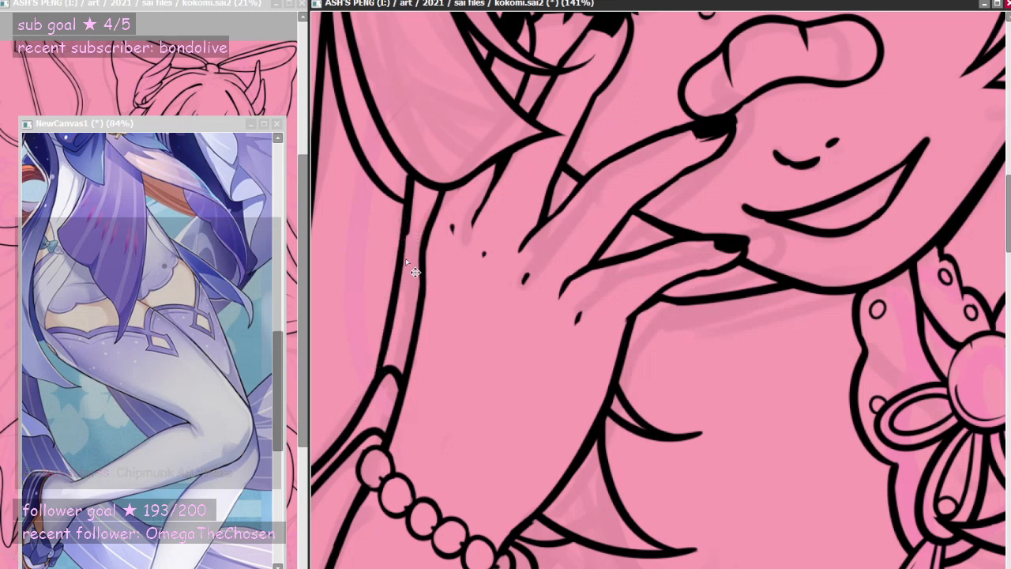
{"action": "key", "text": "ctrl+z"}
{"action": "key", "text": "ctrl+z"}
{"action": "mouse_move", "coordinate": [406, 230]}
{"action": "left_mouse_down"}
{"action": "mouse_move", "coordinate": [372, 379]}
{"action": "mouse_move", "coordinate": [382, 351]}
{"action": "mouse_move", "coordinate": [378, 373]}
{"action": "left_mouse_up"}
{"action": "key", "text": "ctrl+z"}
- Create a new blank canvas and place its window over the main drawing area
{"action": "scroll", "coordinate": [626, 299], "scroll_direction": "down", "scroll_amount": 10}
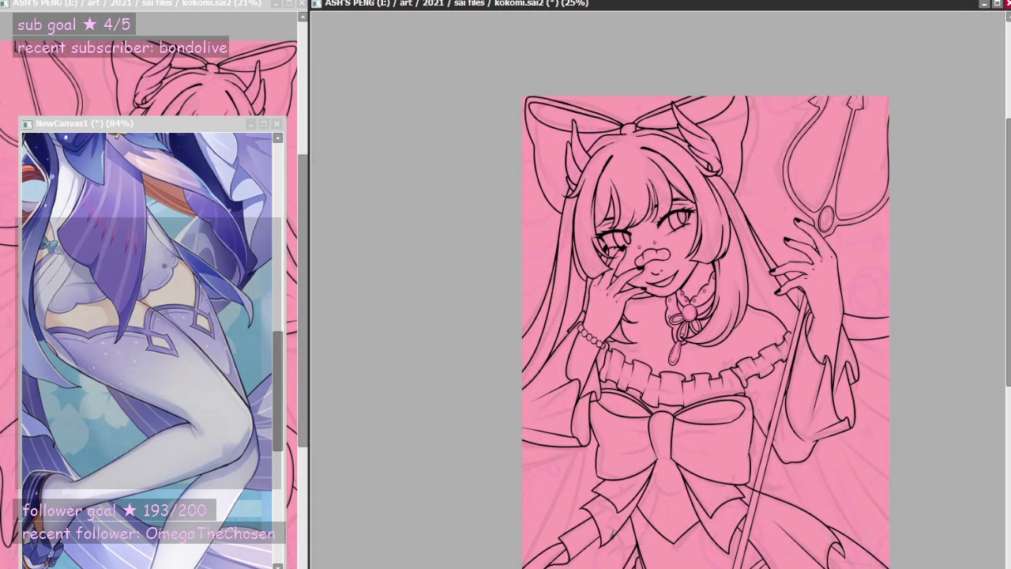
{"action": "key", "text": "ctrl+n"}
{"action": "left_click", "coordinate": [461, 362]}
{"action": "left_click_drag", "start_coordinate": [247, 57], "coordinate": [542, 78]}
{"action": "scroll", "coordinate": [537, 162], "scroll_direction": "up", "scroll_amount": 1}
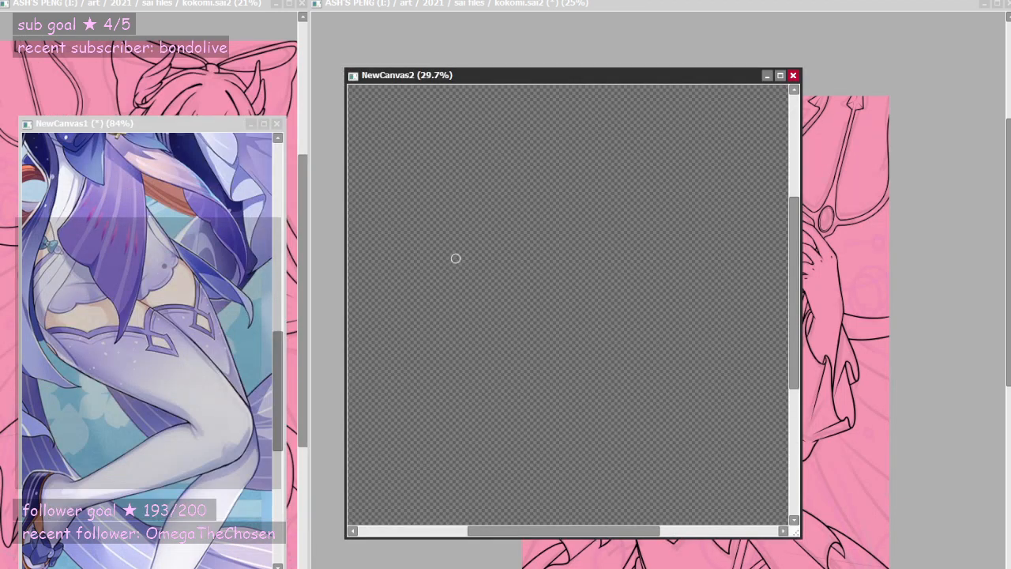
- Draw a wide, smooth U-shaped curve on the blank scratch canvas, undoing the strokes that miss
{"action": "mouse_move", "coordinate": [405, 237]}
{"action": "left_mouse_down"}
{"action": "mouse_move", "coordinate": [450, 354]}
{"action": "mouse_move", "coordinate": [426, 314]}
{"action": "mouse_move", "coordinate": [467, 340]}
{"action": "mouse_move", "coordinate": [501, 316]}
{"action": "mouse_move", "coordinate": [524, 244]}
{"action": "left_mouse_up"}
{"action": "key", "text": "ctrl+z"}
{"action": "key", "text": "ctrl+z"}
{"action": "mouse_move", "coordinate": [491, 323]}
{"action": "left_mouse_down"}
{"action": "mouse_move", "coordinate": [514, 296]}
{"action": "mouse_move", "coordinate": [524, 227]}
{"action": "mouse_move", "coordinate": [577, 286]}
{"action": "left_mouse_up"}
{"action": "key", "text": "ctrl+z"}
- Draw a second U shape beside the first, with short straight tops above a rounded, outward-bulging lower part, redoing strokes as needed
{"action": "left_click_drag", "start_coordinate": [566, 227], "coordinate": [592, 340]}
{"action": "key", "text": "ctrl+z"}
{"action": "mouse_move", "coordinate": [568, 268]}
{"action": "left_mouse_down"}
{"action": "mouse_move", "coordinate": [608, 335]}
{"action": "mouse_move", "coordinate": [595, 330]}
{"action": "mouse_move", "coordinate": [638, 340]}
{"action": "left_mouse_up"}
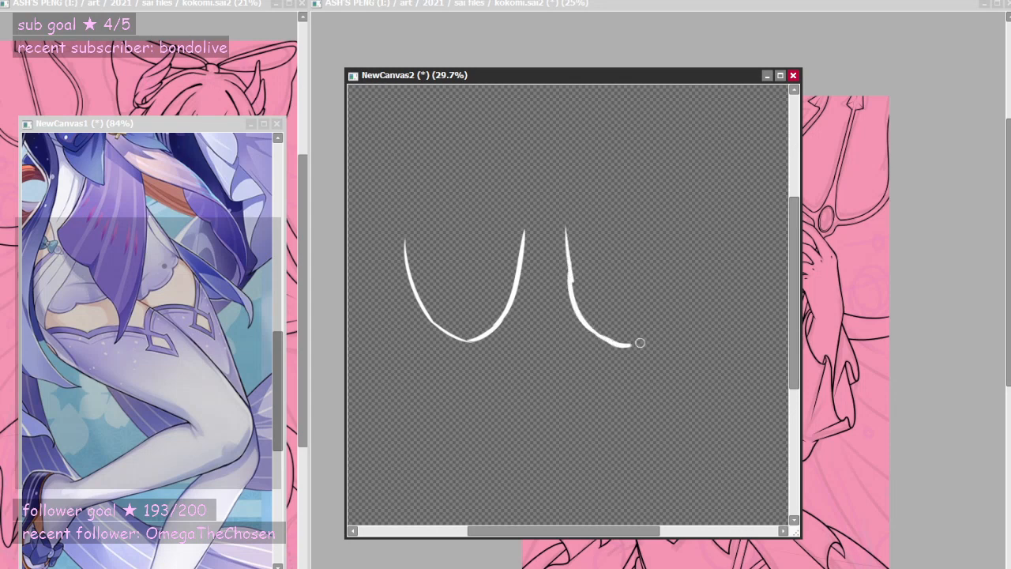
{"action": "key", "text": "ctrl+z"}
{"action": "key", "text": "ctrl+z"}
{"action": "mouse_move", "coordinate": [568, 269]}
{"action": "left_mouse_down"}
{"action": "mouse_move", "coordinate": [608, 338]}
{"action": "mouse_move", "coordinate": [639, 332]}
{"action": "mouse_move", "coordinate": [670, 304]}
{"action": "mouse_move", "coordinate": [682, 266]}
{"action": "left_mouse_up"}
{"action": "key", "text": "ctrl+z"}
{"action": "key", "text": "ctrl+z"}
{"action": "key", "text": "ctrl+z"}
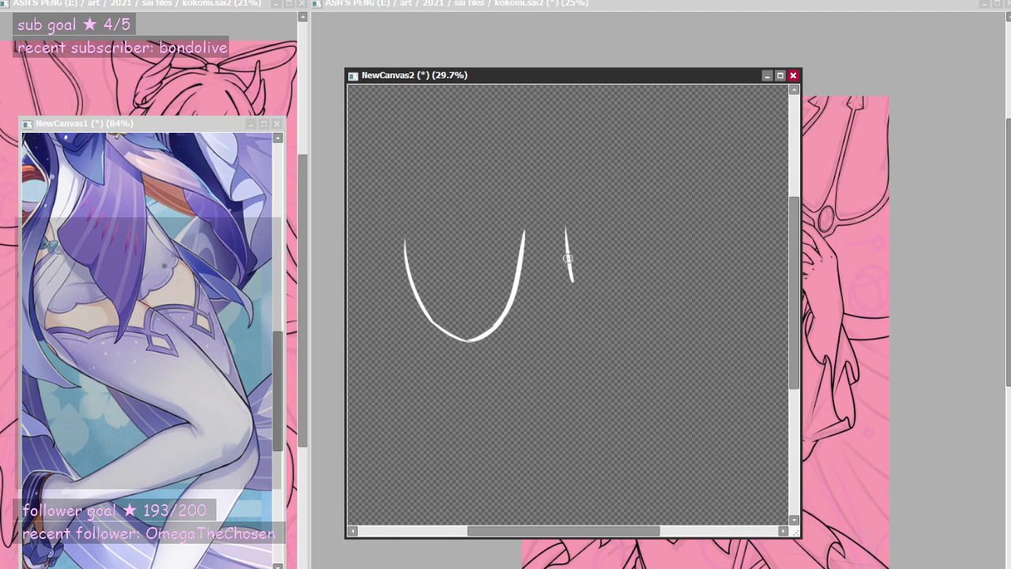
{"action": "left_click_drag", "start_coordinate": [568, 266], "coordinate": [604, 334]}
{"action": "key", "text": "ctrl+z"}
{"action": "mouse_move", "coordinate": [568, 266]}
{"action": "left_mouse_down"}
{"action": "mouse_move", "coordinate": [605, 323]}
{"action": "mouse_move", "coordinate": [592, 321]}
{"action": "mouse_move", "coordinate": [632, 322]}
{"action": "mouse_move", "coordinate": [662, 286]}
{"action": "mouse_move", "coordinate": [665, 222]}
{"action": "left_mouse_up"}
{"action": "key", "text": "ctrl+z"}
{"action": "key", "text": "ctrl+z"}
{"action": "key", "text": "ctrl+z"}
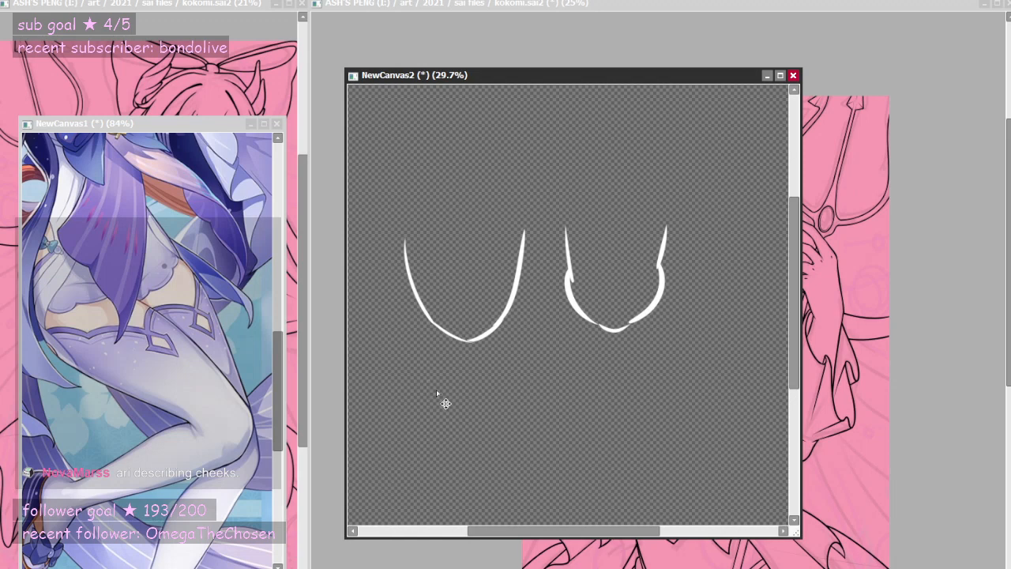
- Draw a third U shape below the other two, with sides that bulge only slightly below the top ends
{"action": "mouse_move", "coordinate": [430, 370]}
{"action": "left_mouse_down"}
{"action": "mouse_move", "coordinate": [442, 429]}
{"action": "mouse_move", "coordinate": [466, 465]}
{"action": "left_mouse_up"}
{"action": "key", "text": "ctrl+z"}
{"action": "mouse_move", "coordinate": [433, 399]}
{"action": "left_mouse_down"}
{"action": "mouse_move", "coordinate": [438, 424]}
{"action": "mouse_move", "coordinate": [467, 465]}
{"action": "mouse_move", "coordinate": [502, 472]}
{"action": "mouse_move", "coordinate": [542, 404]}
{"action": "left_mouse_up"}
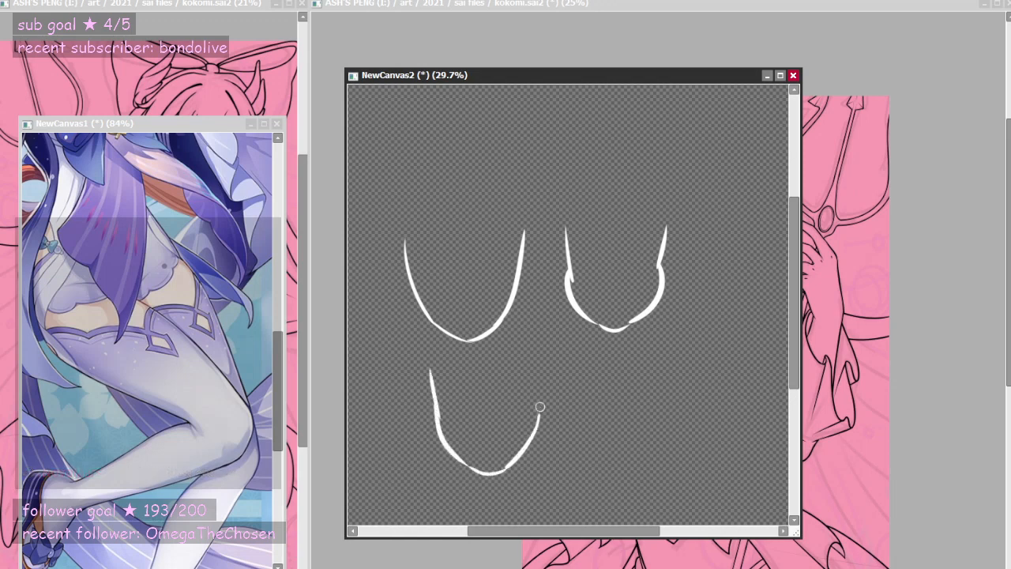
{"action": "key", "text": "ctrl+z"}
{"action": "mouse_move", "coordinate": [505, 470]}
{"action": "left_mouse_down"}
{"action": "mouse_move", "coordinate": [535, 428]}
{"action": "mouse_move", "coordinate": [539, 396]}
{"action": "left_mouse_up"}
{"action": "key", "text": "ctrl+z"}
{"action": "mouse_move", "coordinate": [507, 466]}
{"action": "left_mouse_down"}
{"action": "mouse_move", "coordinate": [537, 413]}
{"action": "mouse_move", "coordinate": [550, 355]}
{"action": "left_mouse_up"}
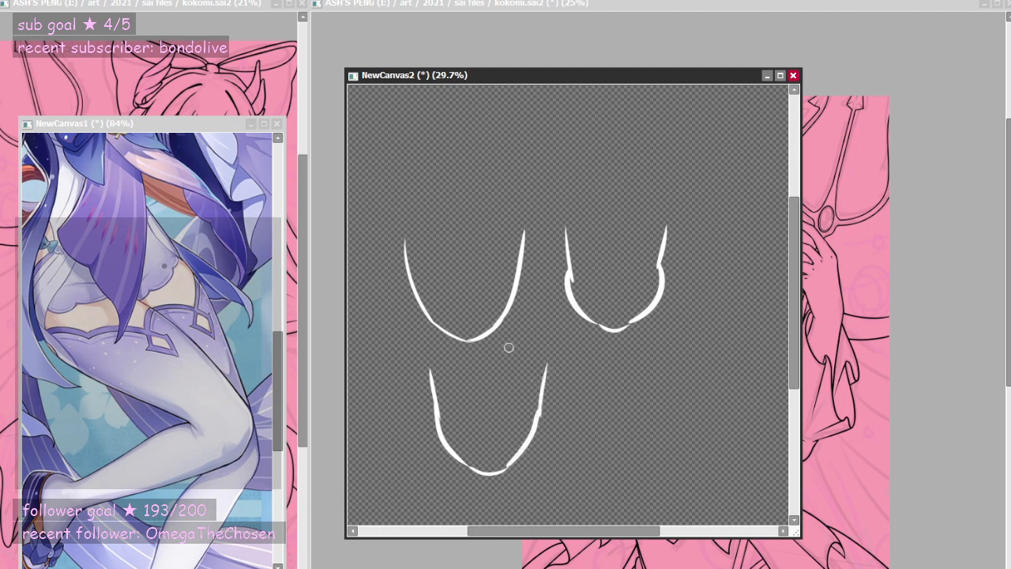
- Add contour strokes inside and outside the upper two U shapes to compare how their edges flare and bulge
{"action": "left_click_drag", "start_coordinate": [400, 236], "coordinate": [431, 322]}
{"action": "key", "text": "ctrl+z"}
{"action": "left_click_drag", "start_coordinate": [522, 234], "coordinate": [503, 313]}
{"action": "mouse_move", "coordinate": [569, 266]}
{"action": "left_mouse_down"}
{"action": "mouse_move", "coordinate": [562, 309]}
{"action": "mouse_move", "coordinate": [605, 322]}
{"action": "left_mouse_up"}
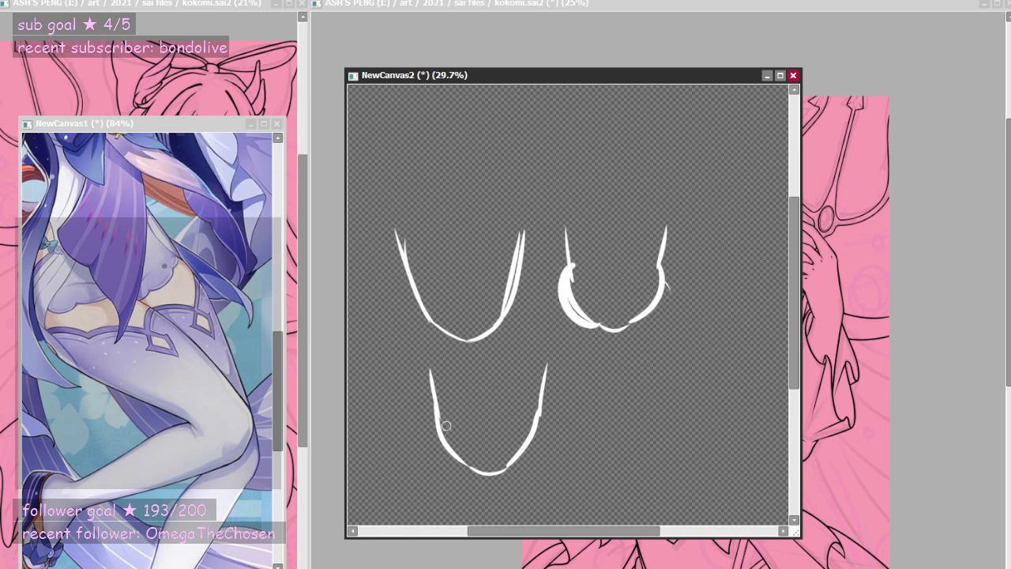
- Close the scratch canvas without saving it and save the Kokomi line art file
{"action": "left_click", "coordinate": [795, 74]}
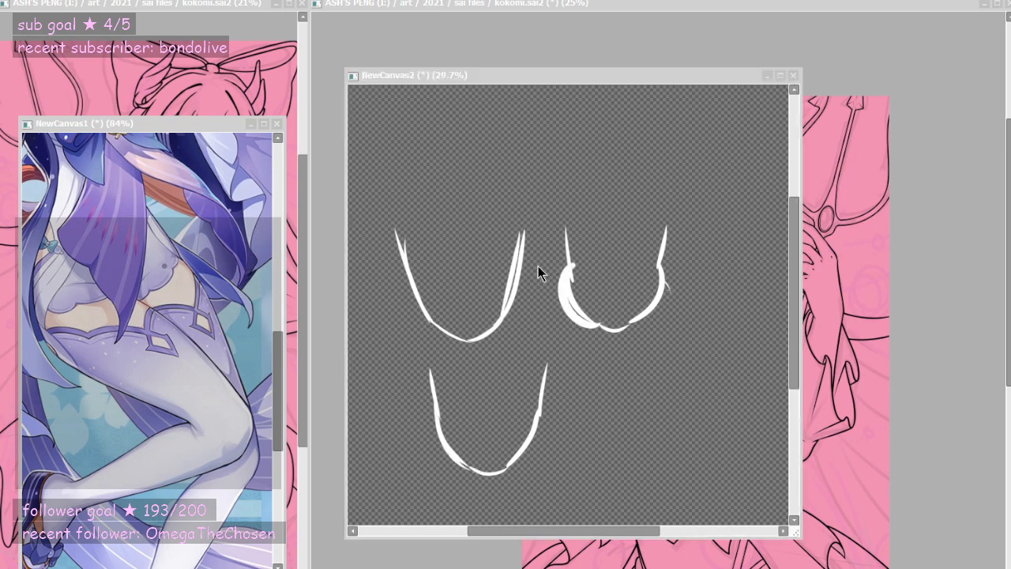
{"action": "left_click", "coordinate": [397, 335]}
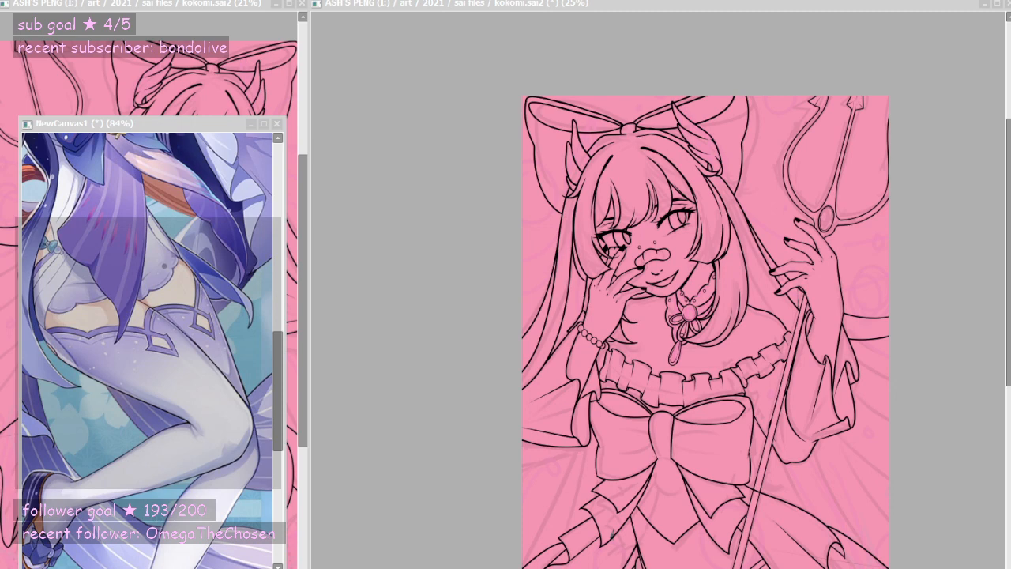
{"action": "left_click", "coordinate": [491, 255]}
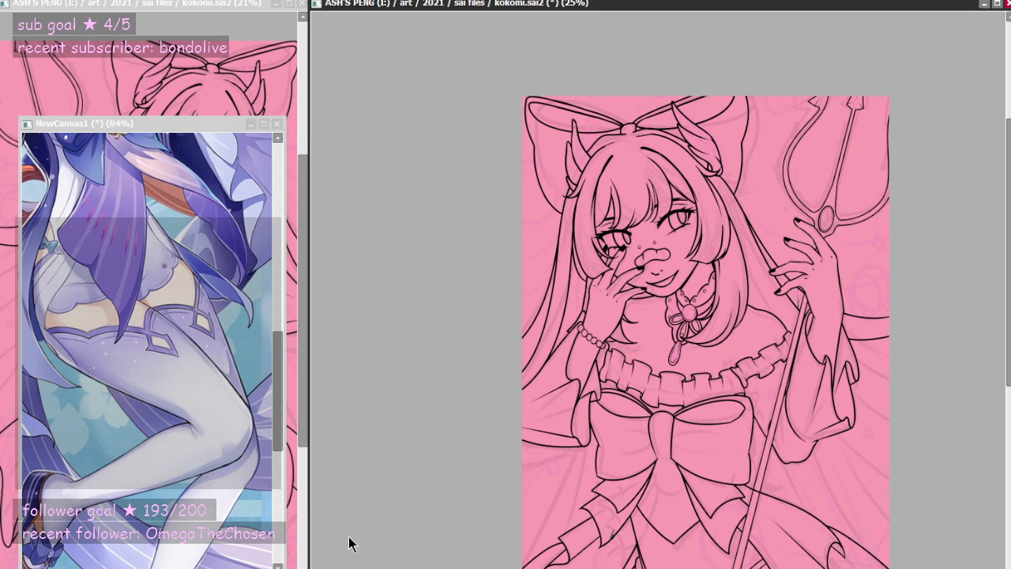
{"action": "key", "text": "ctrl+s"}
{"action": "key", "text": "alt+Tab"}
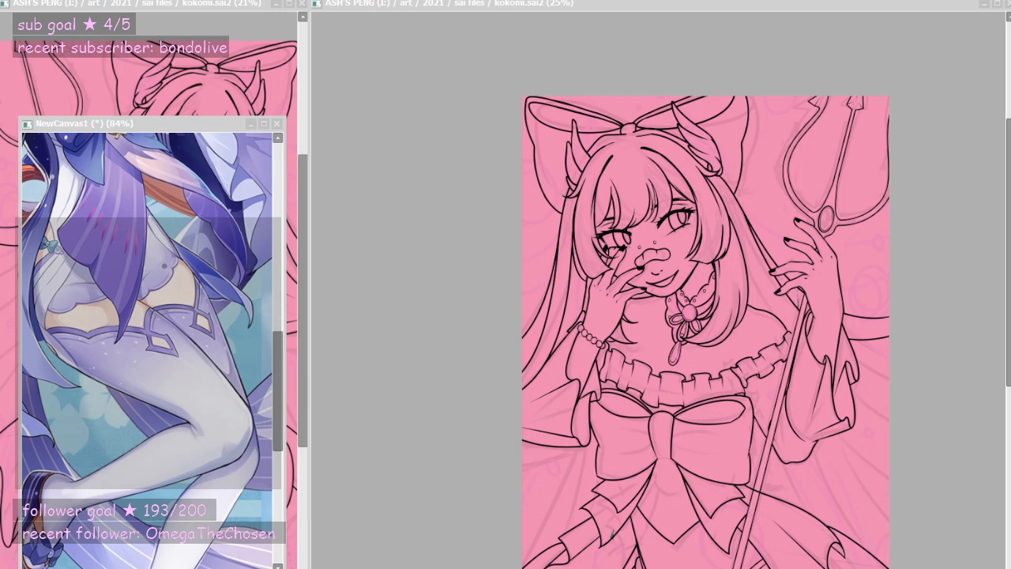
{"action": "key", "text": "alt+Tab"}
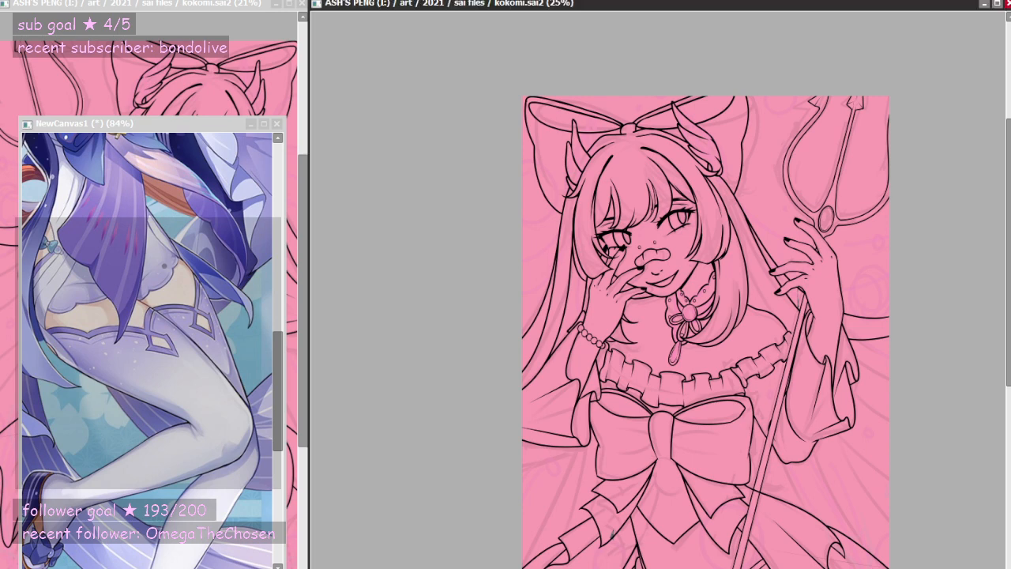
{"action": "key", "text": "alt+Tab"}
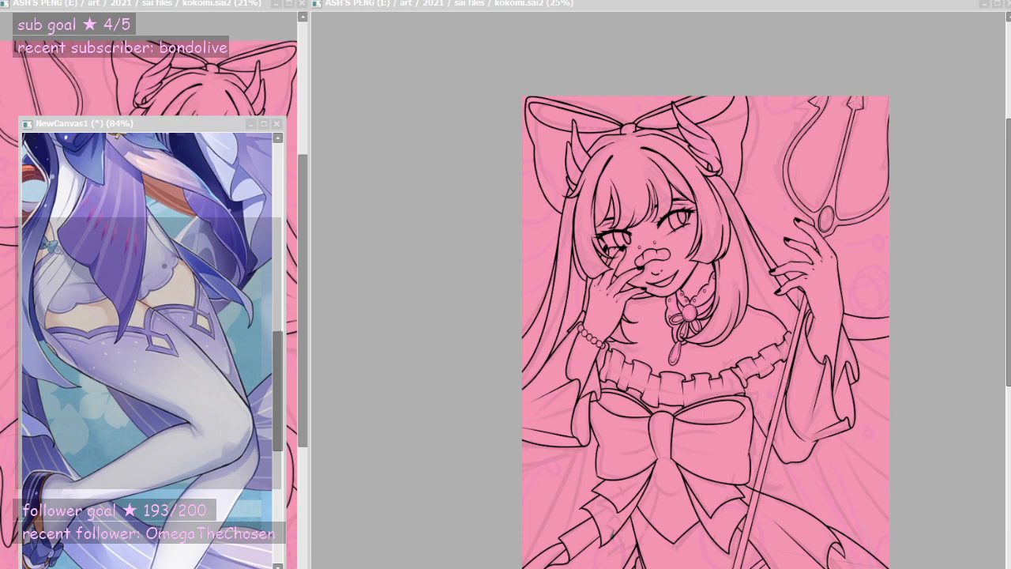
{"action": "key", "text": "alt+Tab"}
- Examine the line art around the shoulder ruffle, bow, staff and raised sleeve, close up and as a whole
{"action": "scroll", "coordinate": [849, 431], "scroll_direction": "up", "scroll_amount": 1}
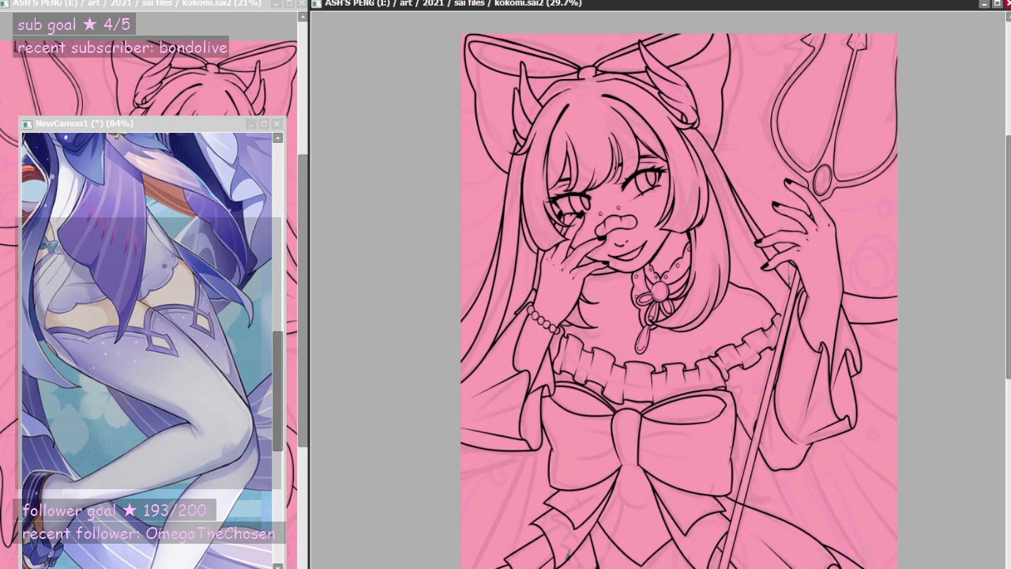
{"action": "scroll", "coordinate": [757, 439], "scroll_direction": "up", "scroll_amount": 4}
{"action": "scroll", "coordinate": [782, 411], "scroll_direction": "down", "scroll_amount": 2}
{"action": "scroll", "coordinate": [768, 429], "scroll_direction": "up", "scroll_amount": 3}
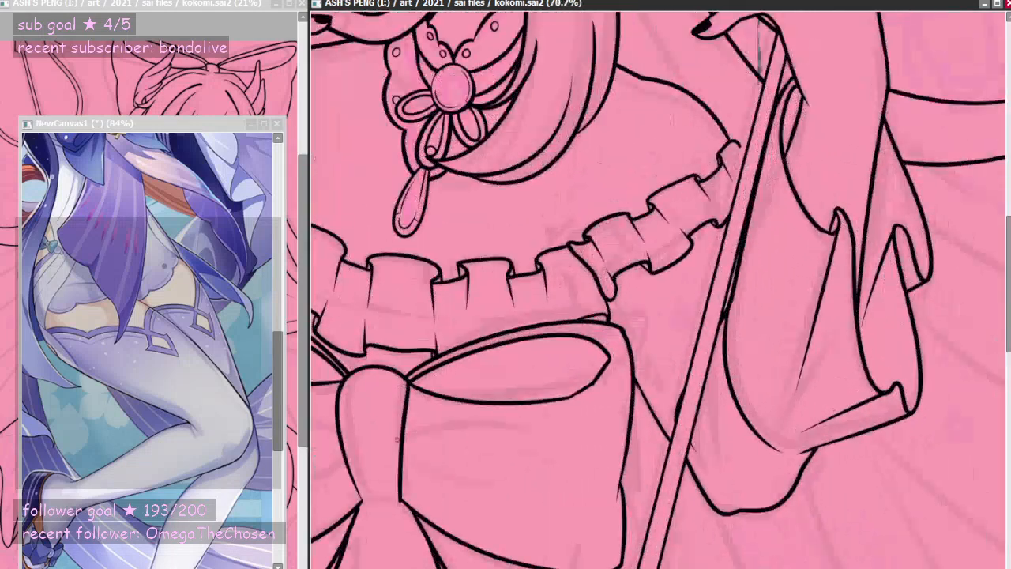
{"action": "scroll", "coordinate": [768, 429], "scroll_direction": "up", "scroll_amount": 3}
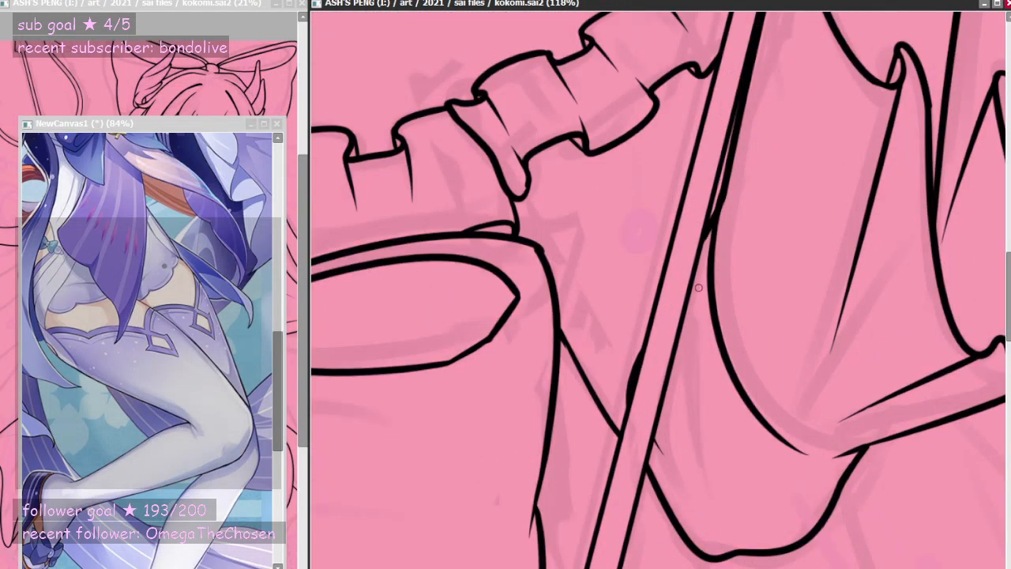
{"action": "scroll", "coordinate": [684, 302], "scroll_direction": "down", "scroll_amount": 9}
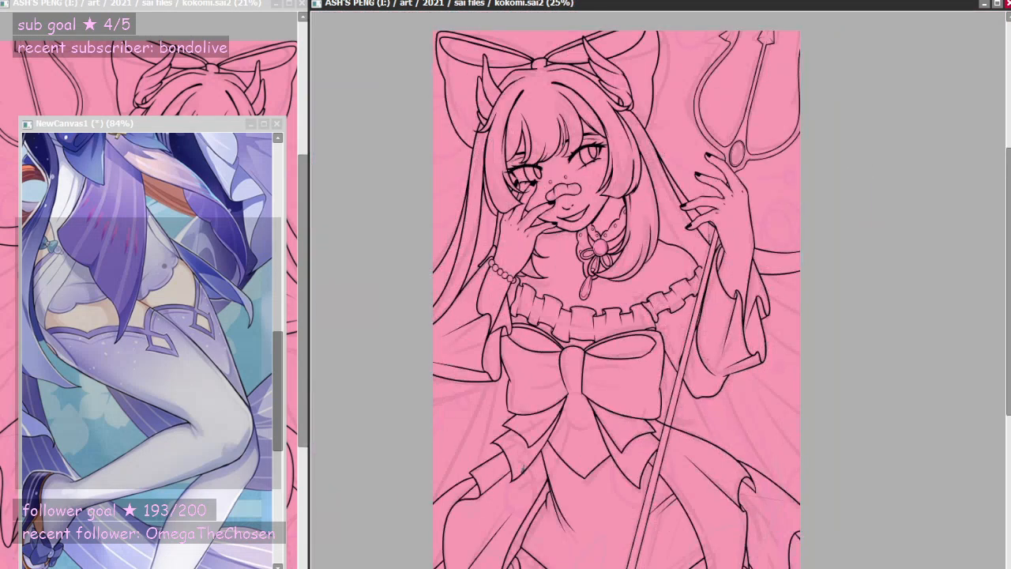
{"action": "scroll", "coordinate": [683, 351], "scroll_direction": "up", "scroll_amount": 5}
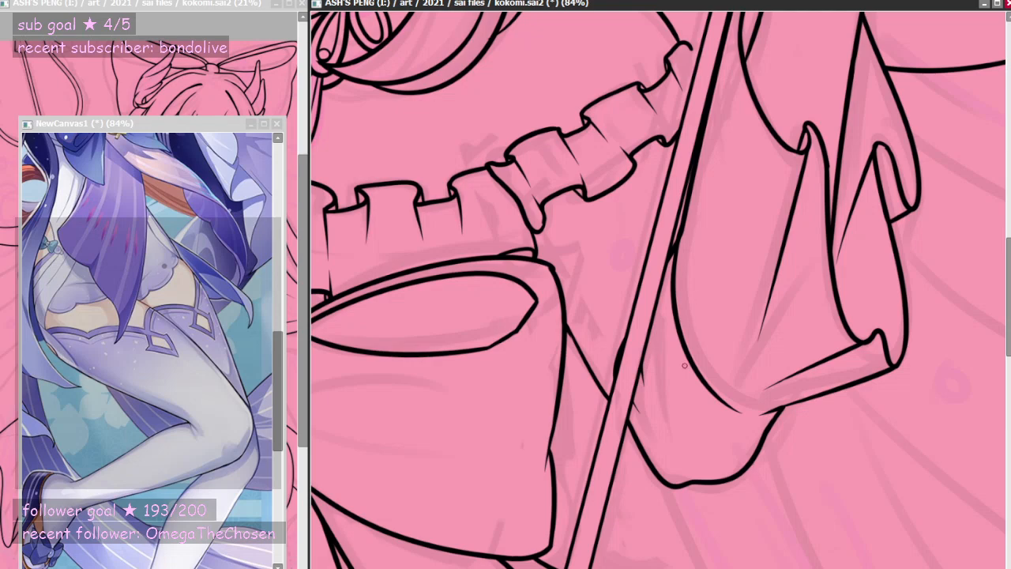
{"action": "scroll", "coordinate": [684, 365], "scroll_direction": "down", "scroll_amount": 7}
{"action": "scroll", "coordinate": [655, 347], "scroll_direction": "up", "scroll_amount": 3}
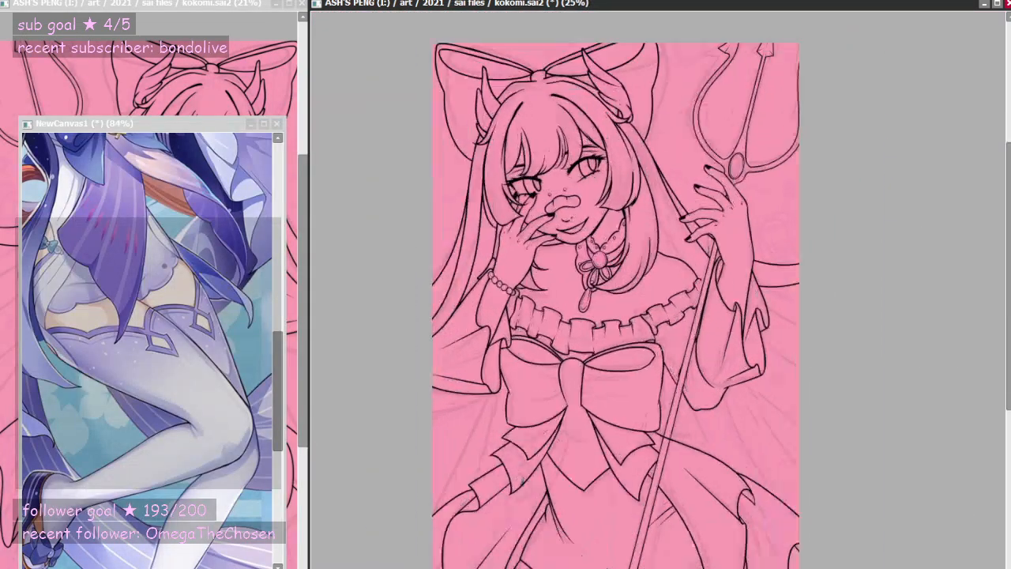
{"action": "scroll", "coordinate": [470, 281], "scroll_direction": "down", "scroll_amount": 3}
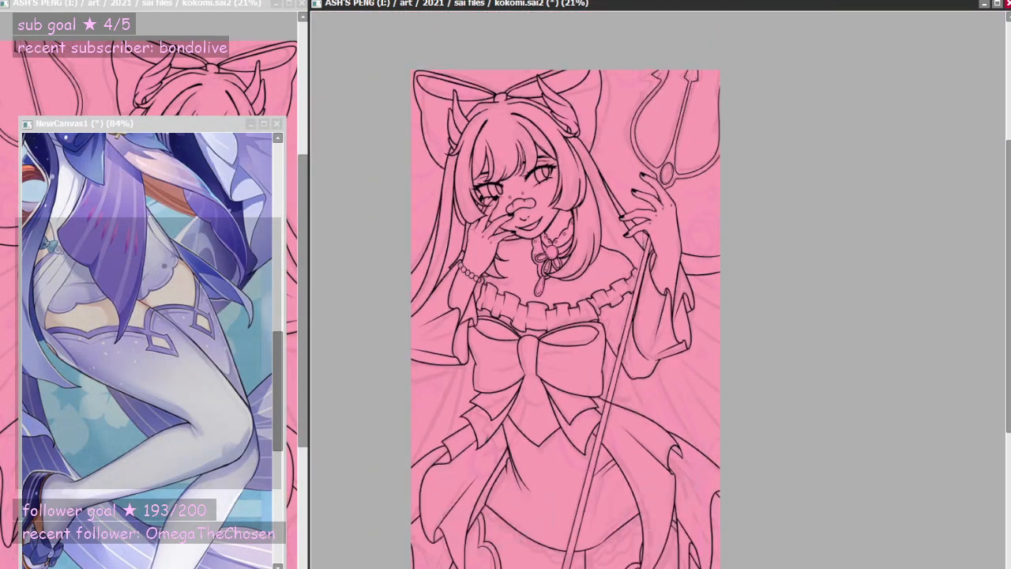
{"action": "scroll", "coordinate": [512, 467], "scroll_direction": "up", "scroll_amount": 2}
{"action": "scroll", "coordinate": [512, 442], "scroll_direction": "down", "scroll_amount": 2}
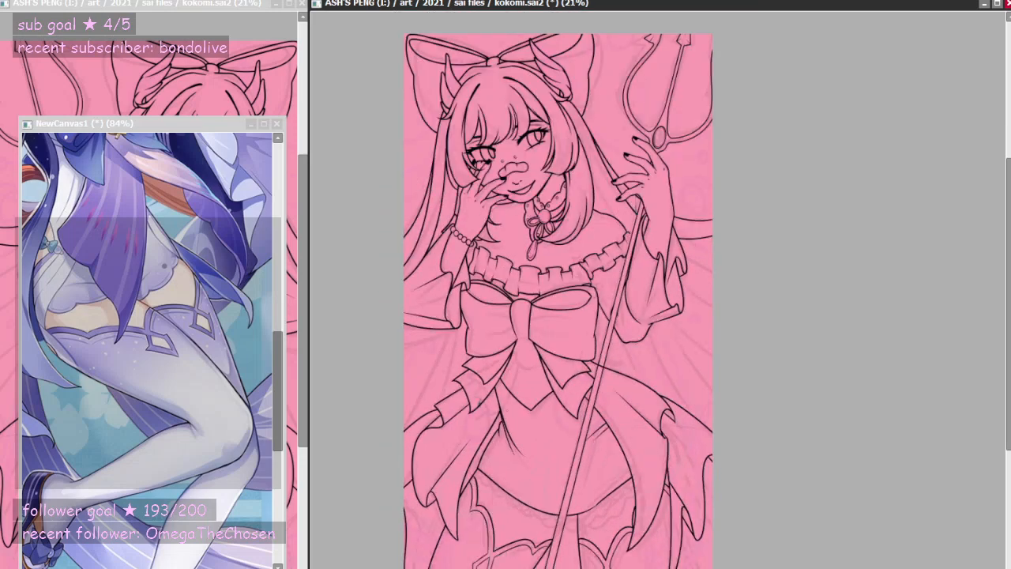
{"action": "scroll", "coordinate": [515, 255], "scroll_direction": "up", "scroll_amount": 2}
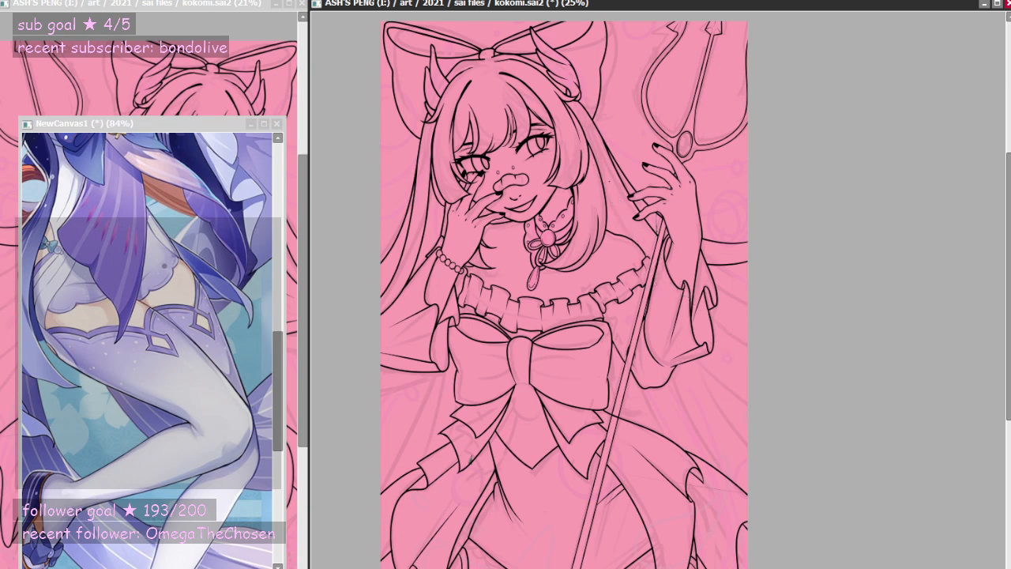
- Draw long flowing hair strands from the hair beside the raised hand, past the sleeve and out to the canvas edge
{"action": "mouse_move", "coordinate": [593, 162]}
{"action": "left_mouse_down"}
{"action": "mouse_move", "coordinate": [648, 256]}
{"action": "mouse_move", "coordinate": [748, 348]}
{"action": "left_mouse_up"}
{"action": "left_click_drag", "start_coordinate": [670, 323], "coordinate": [748, 405]}
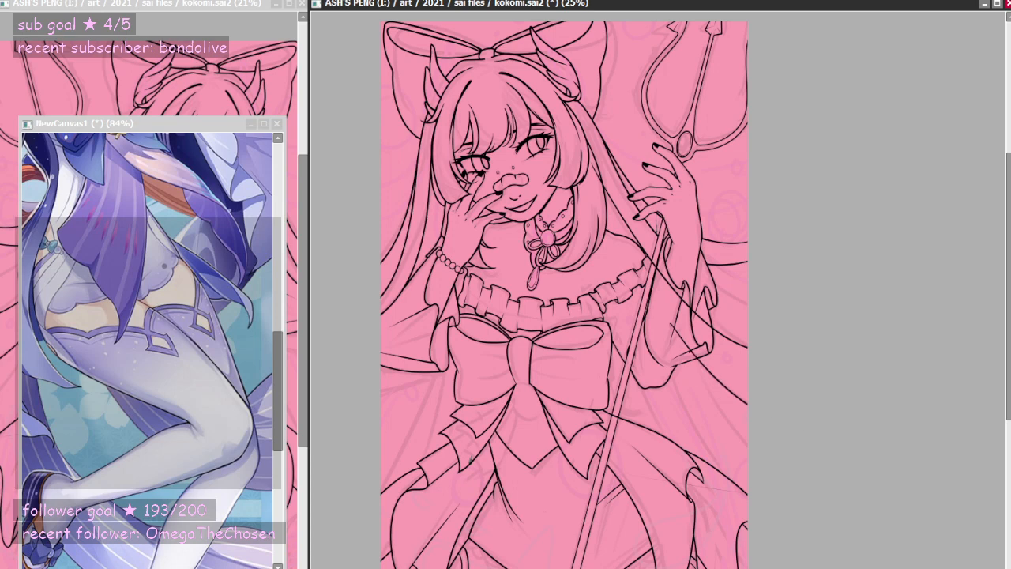
{"action": "left_click_drag", "start_coordinate": [689, 353], "coordinate": [757, 440]}
{"action": "left_click_drag", "start_coordinate": [671, 356], "coordinate": [749, 507]}
{"action": "left_click_drag", "start_coordinate": [636, 353], "coordinate": [690, 496]}
- Draw matching long hair strands on the opposite side, running from the sleeve beside the bow down behind the skirt
{"action": "left_click_drag", "start_coordinate": [440, 341], "coordinate": [345, 496]}
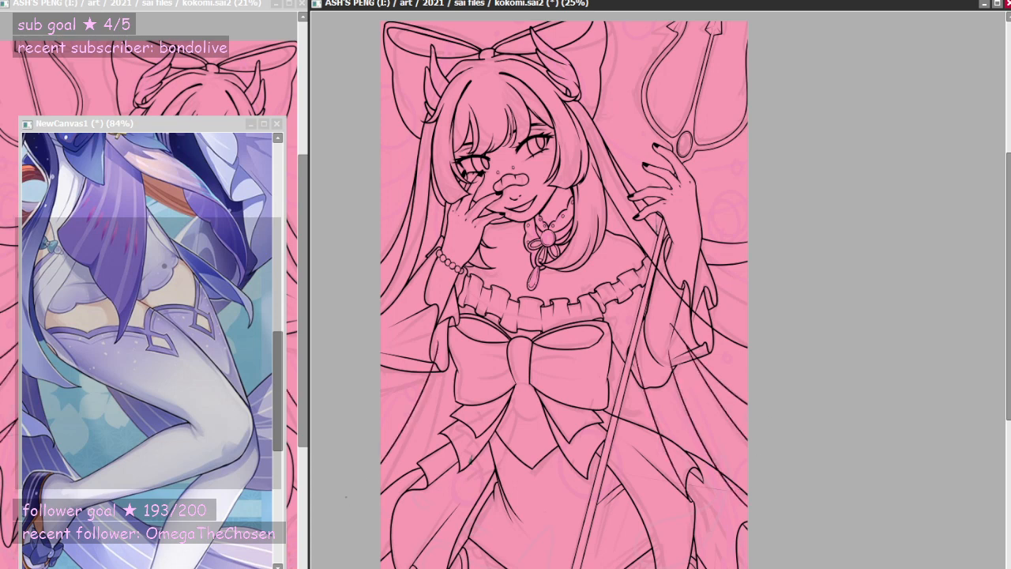
{"action": "left_click_drag", "start_coordinate": [446, 347], "coordinate": [399, 521]}
{"action": "scroll", "coordinate": [385, 28], "scroll_direction": "up", "scroll_amount": 2}
{"action": "scroll", "coordinate": [501, 340], "scroll_direction": "down", "scroll_amount": 4}
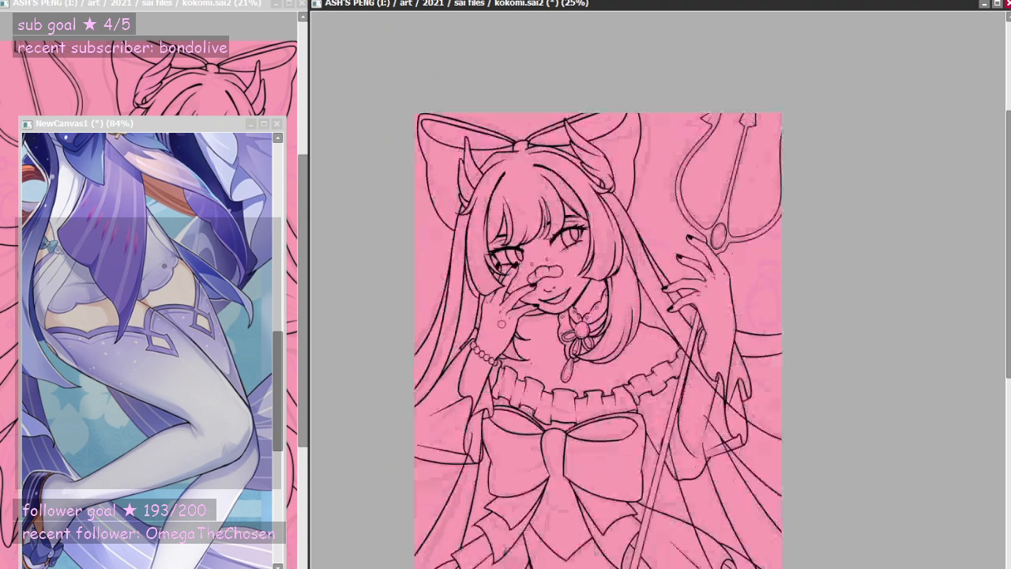
- Erase the parts of the new hair strands that cross over the raised arm's sleeve and the skirt
{"action": "scroll", "coordinate": [582, 542], "scroll_direction": "up", "scroll_amount": 4}
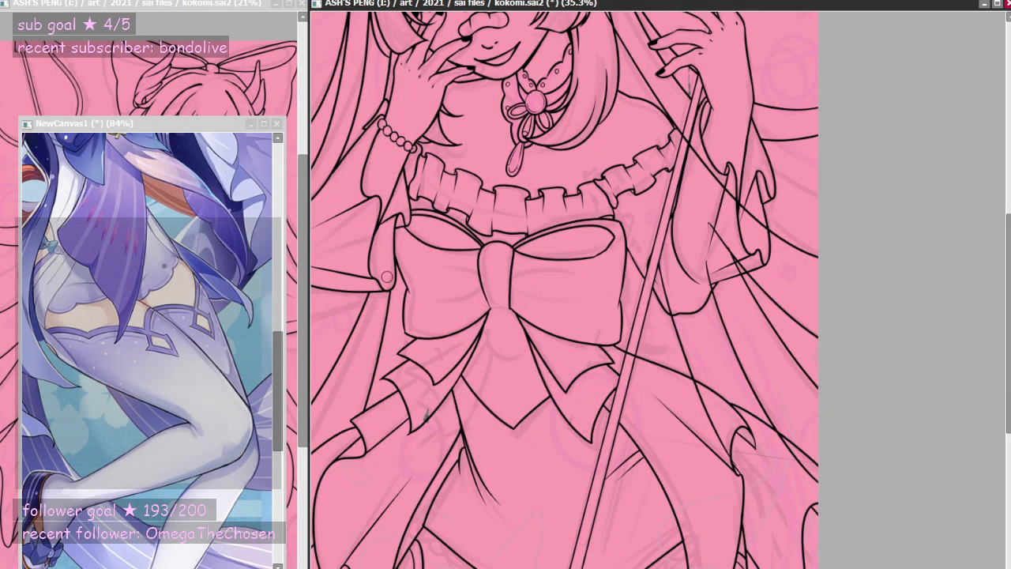
{"action": "mouse_move", "coordinate": [700, 403]}
{"action": "left_mouse_down"}
{"action": "mouse_move", "coordinate": [693, 385]}
{"action": "mouse_move", "coordinate": [732, 468]}
{"action": "left_mouse_up"}
{"action": "mouse_move", "coordinate": [785, 443]}
{"action": "left_mouse_down"}
{"action": "mouse_move", "coordinate": [815, 478]}
{"action": "mouse_move", "coordinate": [798, 461]}
{"action": "left_mouse_up"}
{"action": "left_click_drag", "start_coordinate": [660, 239], "coordinate": [674, 309]}
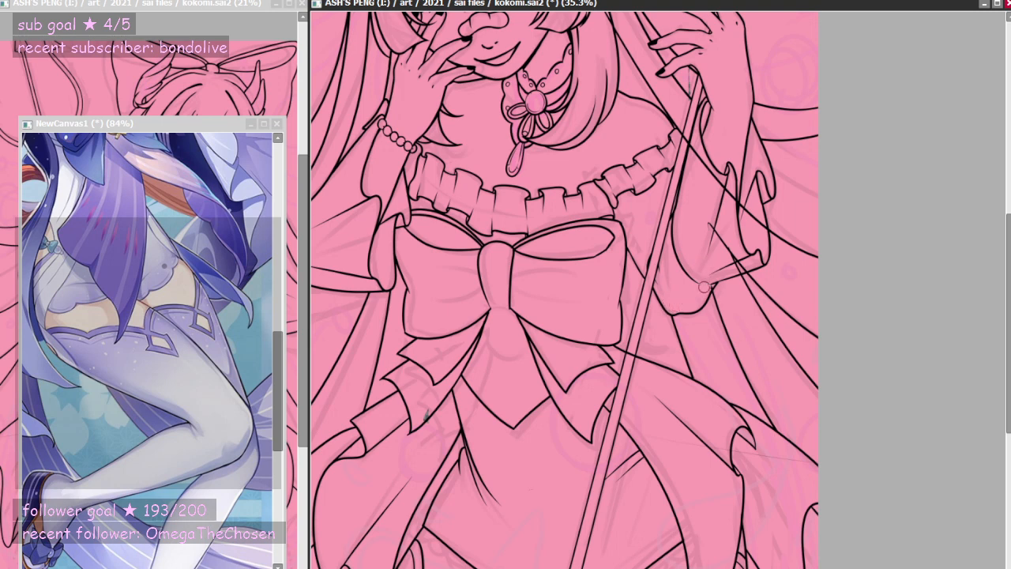
{"action": "left_click_drag", "start_coordinate": [706, 219], "coordinate": [747, 259]}
{"action": "mouse_move", "coordinate": [1009, 323]}
{"action": "left_mouse_down"}
{"action": "mouse_move", "coordinate": [1008, 395]}
{"action": "mouse_move", "coordinate": [994, 313]}
{"action": "left_mouse_up"}
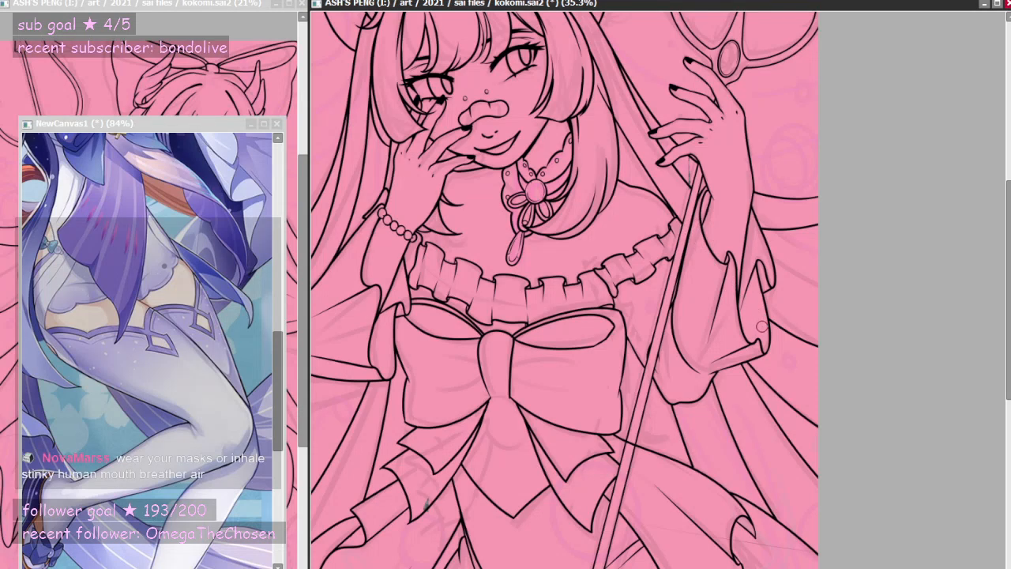
- Inspect the trimmed hair strands and surrounding line art around the sleeves, staff, bow and skirt
{"action": "scroll", "coordinate": [703, 319], "scroll_direction": "down", "scroll_amount": 1}
{"action": "scroll", "coordinate": [446, 266], "scroll_direction": "up", "scroll_amount": 4}
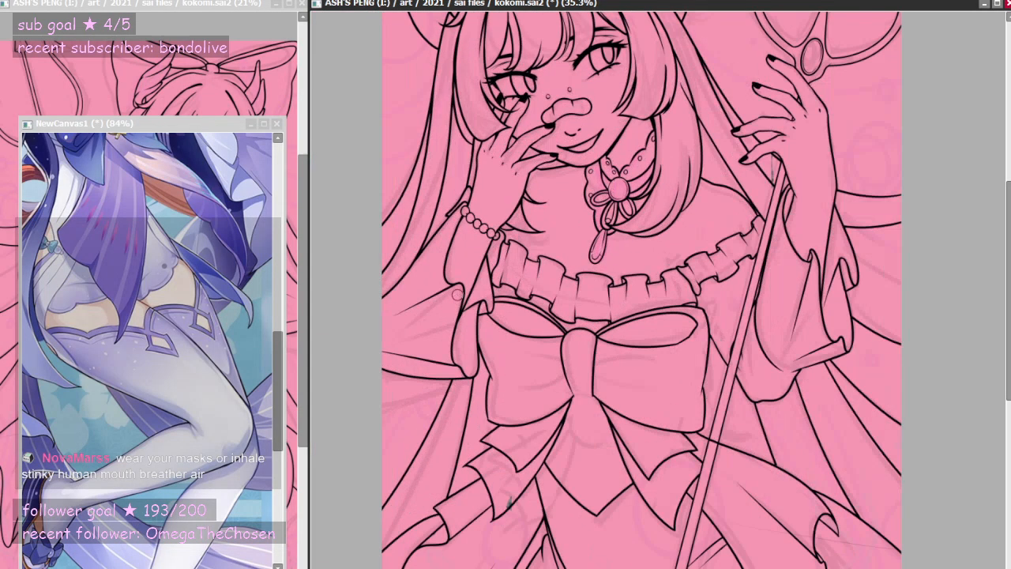
{"action": "scroll", "coordinate": [446, 266], "scroll_direction": "down", "scroll_amount": 3}
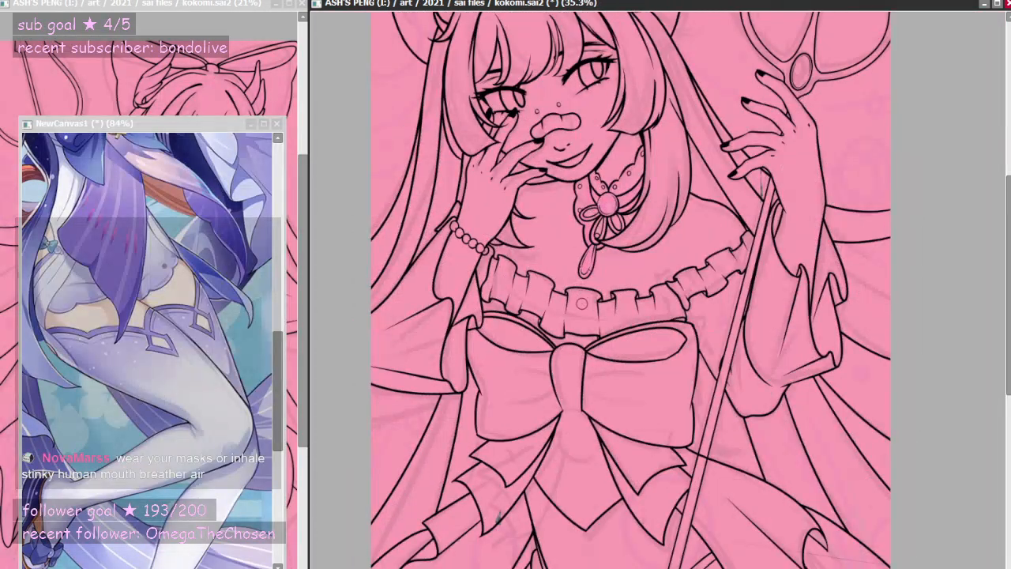
{"action": "scroll", "coordinate": [818, 237], "scroll_direction": "up", "scroll_amount": 5}
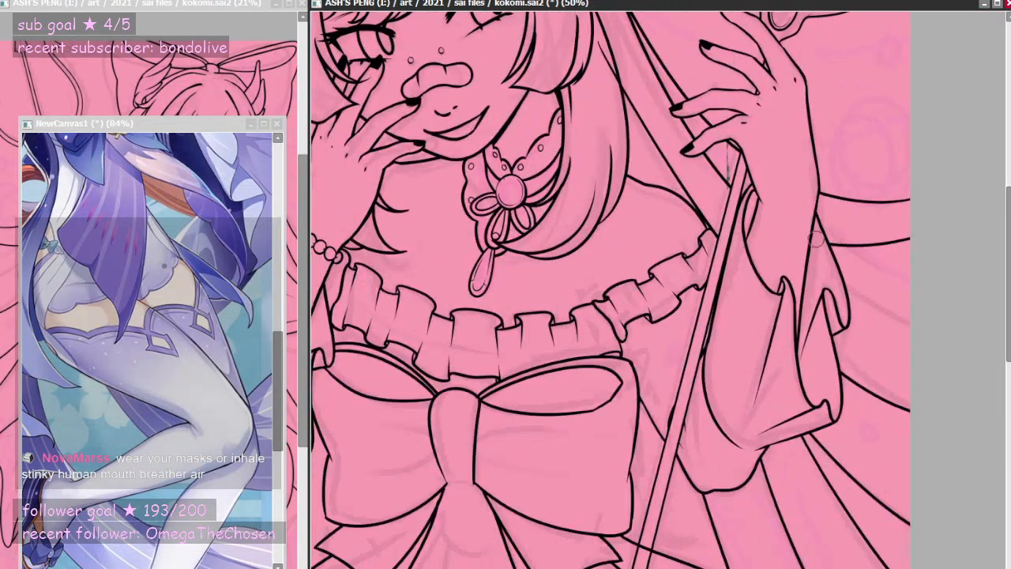
{"action": "scroll", "coordinate": [677, 278], "scroll_direction": "down", "scroll_amount": 2}
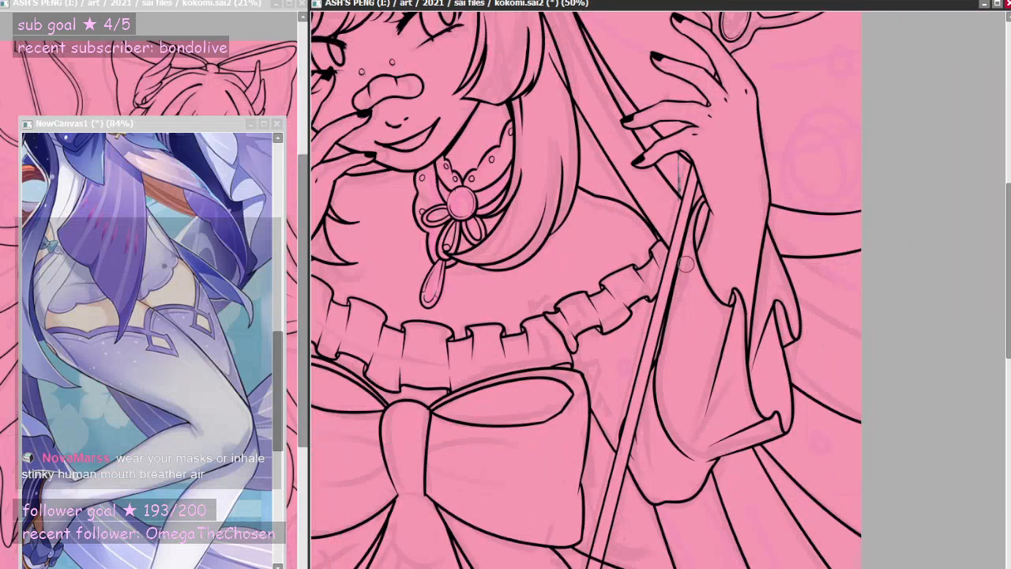
{"action": "scroll", "coordinate": [717, 169], "scroll_direction": "down", "scroll_amount": 3}
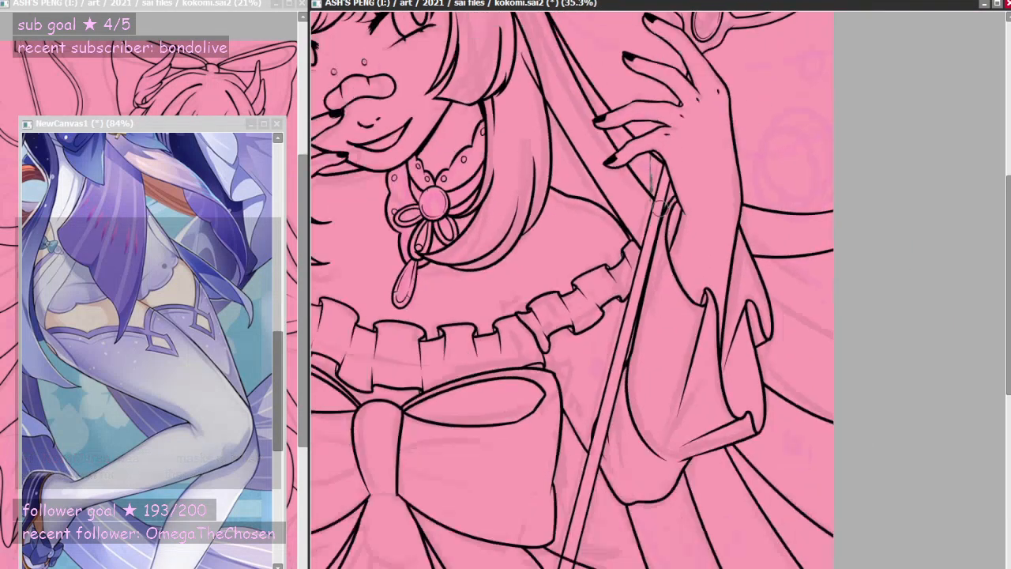
{"action": "scroll", "coordinate": [456, 326], "scroll_direction": "up", "scroll_amount": 1}
{"action": "scroll", "coordinate": [535, 318], "scroll_direction": "down", "scroll_amount": 2}
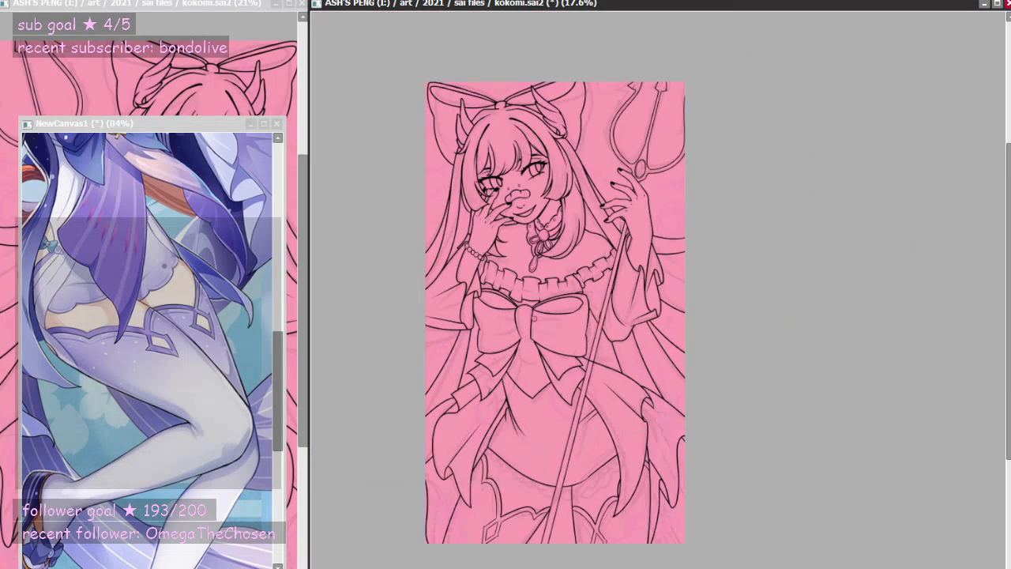
{"action": "scroll", "coordinate": [548, 327], "scroll_direction": "up", "scroll_amount": 1}
{"action": "scroll", "coordinate": [515, 308], "scroll_direction": "up", "scroll_amount": 3}
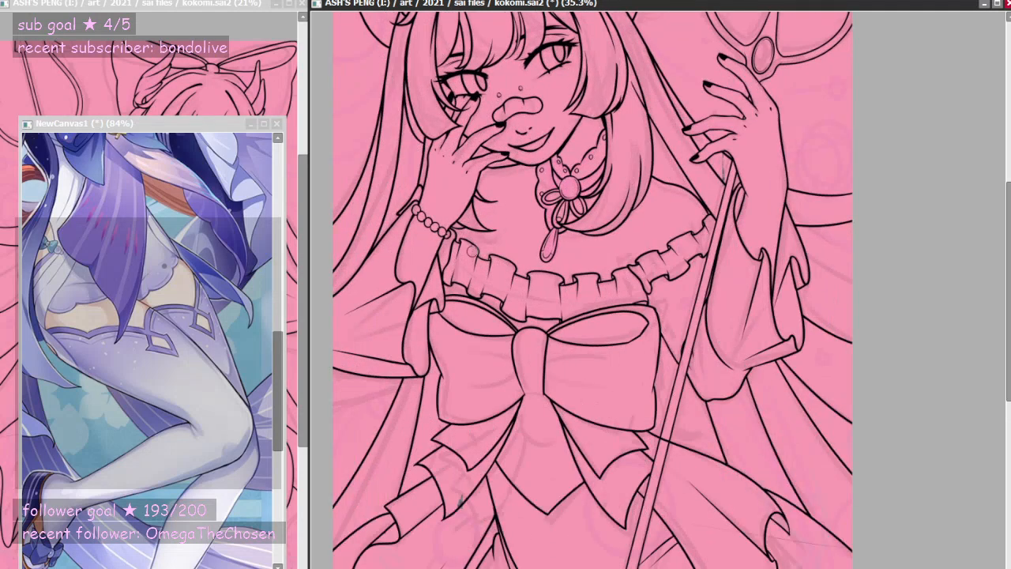
{"action": "scroll", "coordinate": [674, 438], "scroll_direction": "up", "scroll_amount": 4}
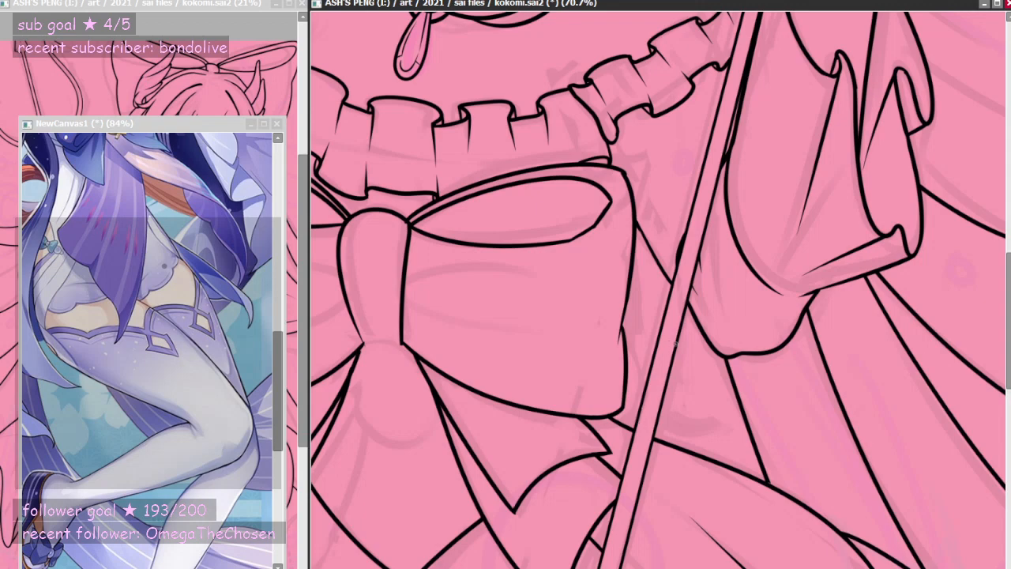
- Check the line art of the whole figure, from the face and raised hands down to the skirt and stockings
{"action": "scroll", "coordinate": [676, 343], "scroll_direction": "down", "scroll_amount": 3}
{"action": "scroll", "coordinate": [614, 290], "scroll_direction": "down", "scroll_amount": 1}
{"action": "scroll", "coordinate": [614, 290], "scroll_direction": "up", "scroll_amount": 2}
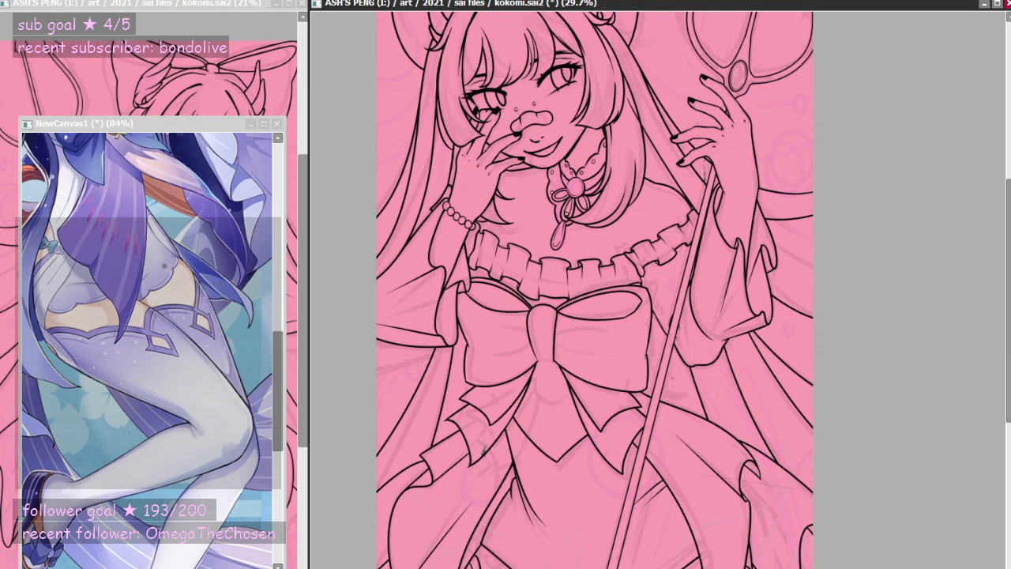
{"action": "scroll", "coordinate": [594, 290], "scroll_direction": "down", "scroll_amount": 4}
{"action": "scroll", "coordinate": [594, 289], "scroll_direction": "up", "scroll_amount": 3}
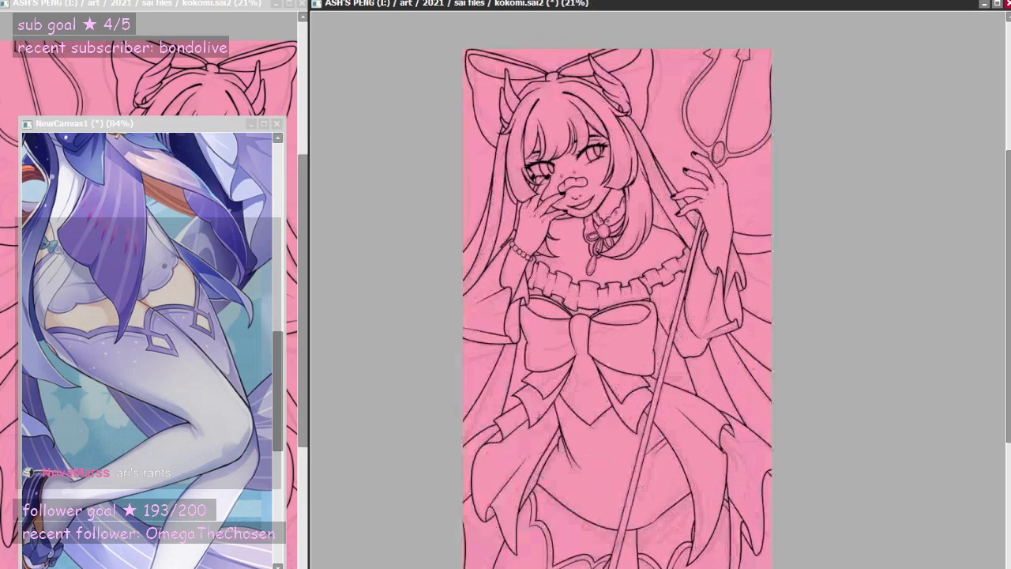
{"action": "scroll", "coordinate": [591, 290], "scroll_direction": "down", "scroll_amount": 3}
{"action": "scroll", "coordinate": [591, 290], "scroll_direction": "up", "scroll_amount": 4}
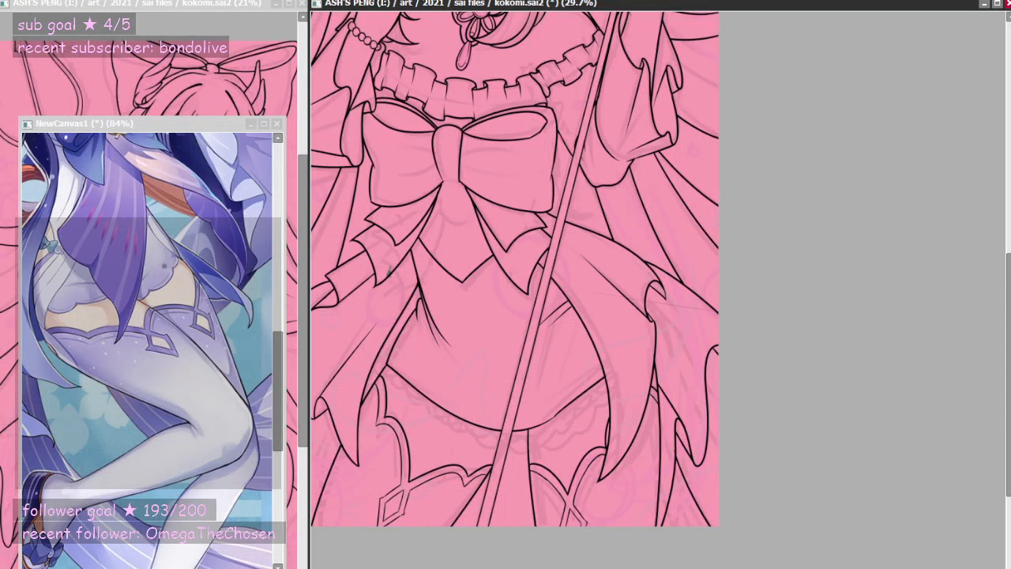
{"action": "scroll", "coordinate": [570, 268], "scroll_direction": "left", "scroll_amount": 3}
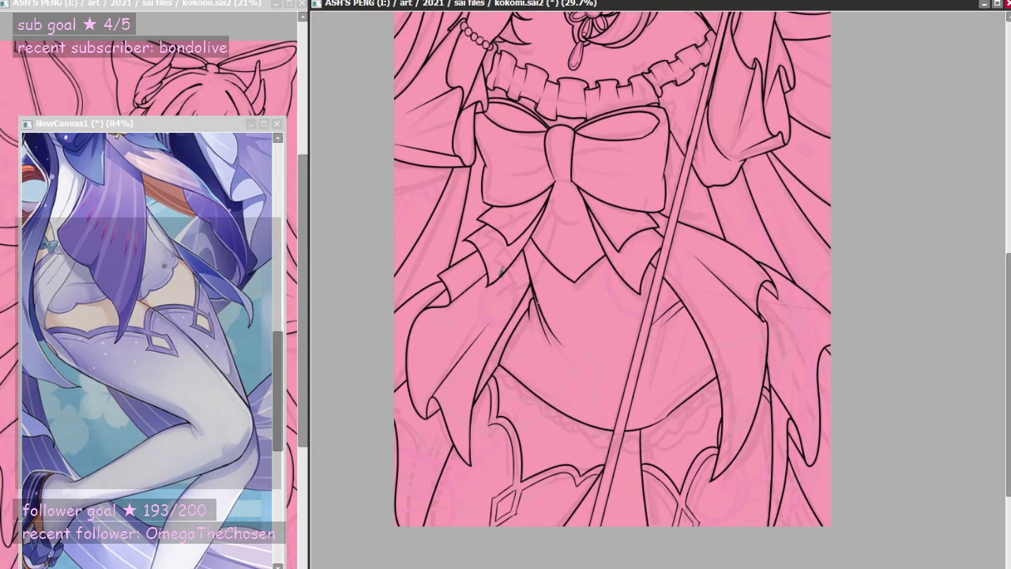
{"action": "scroll", "coordinate": [517, 343], "scroll_direction": "down", "scroll_amount": 4}
{"action": "scroll", "coordinate": [594, 203], "scroll_direction": "up", "scroll_amount": 2}
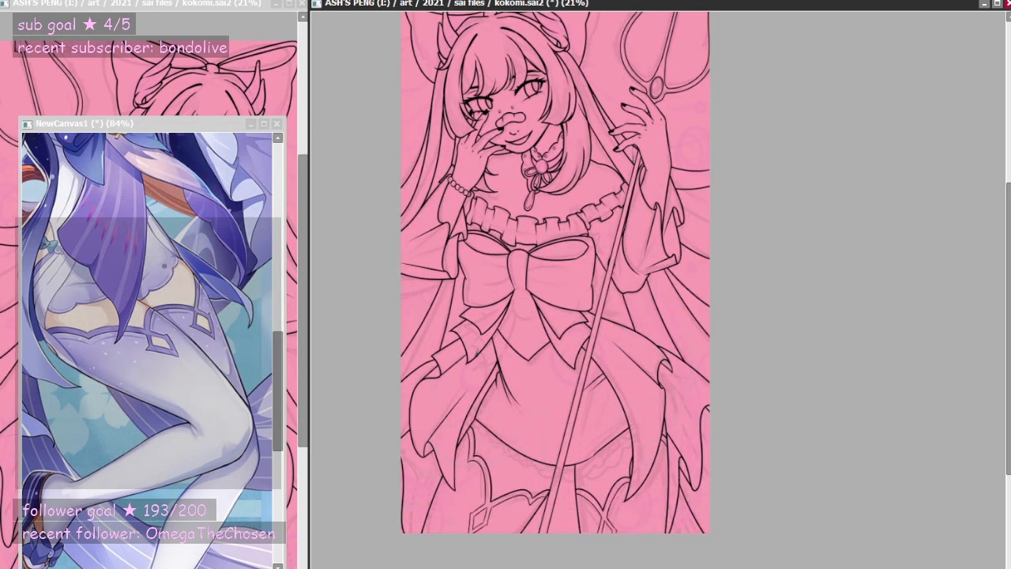
- View the full character reference picture and compare it with the line art of the whole figure
{"action": "scroll", "coordinate": [221, 353], "scroll_direction": "down", "scroll_amount": 5}
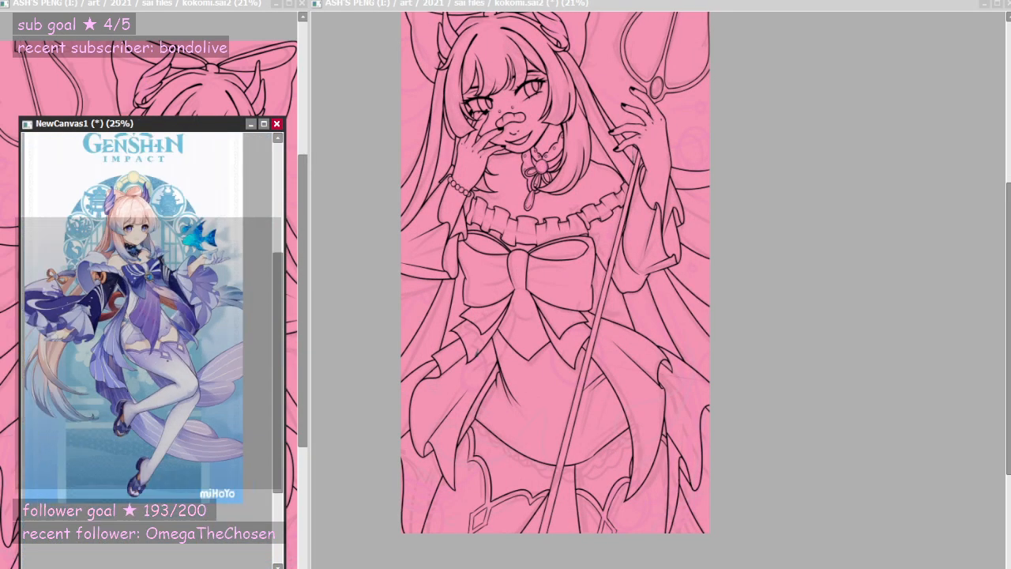
{"action": "scroll", "coordinate": [150, 347], "scroll_direction": "up", "scroll_amount": 1}
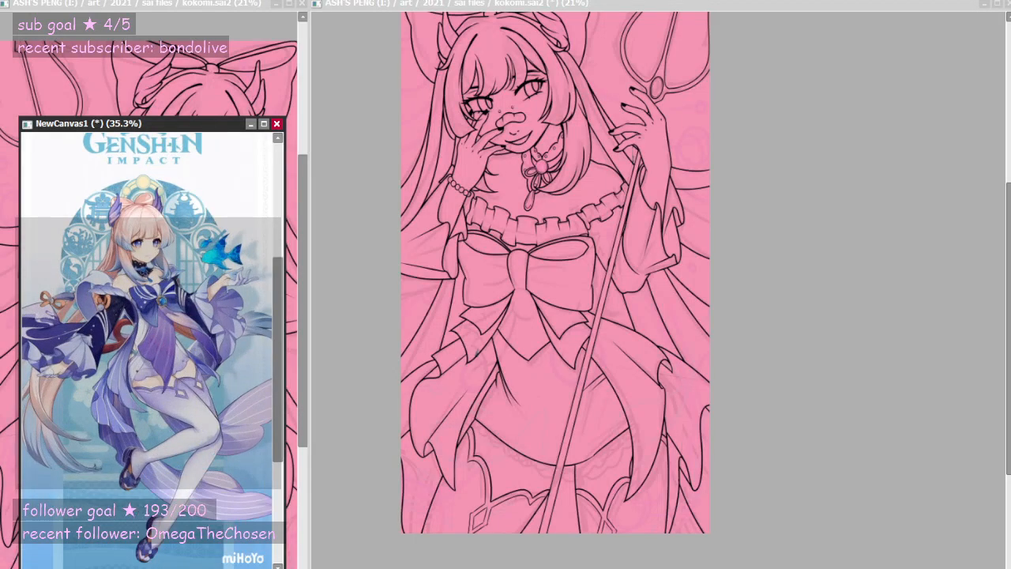
{"action": "left_click", "coordinate": [462, 300]}
{"action": "scroll", "coordinate": [474, 315], "scroll_direction": "down", "scroll_amount": 1}
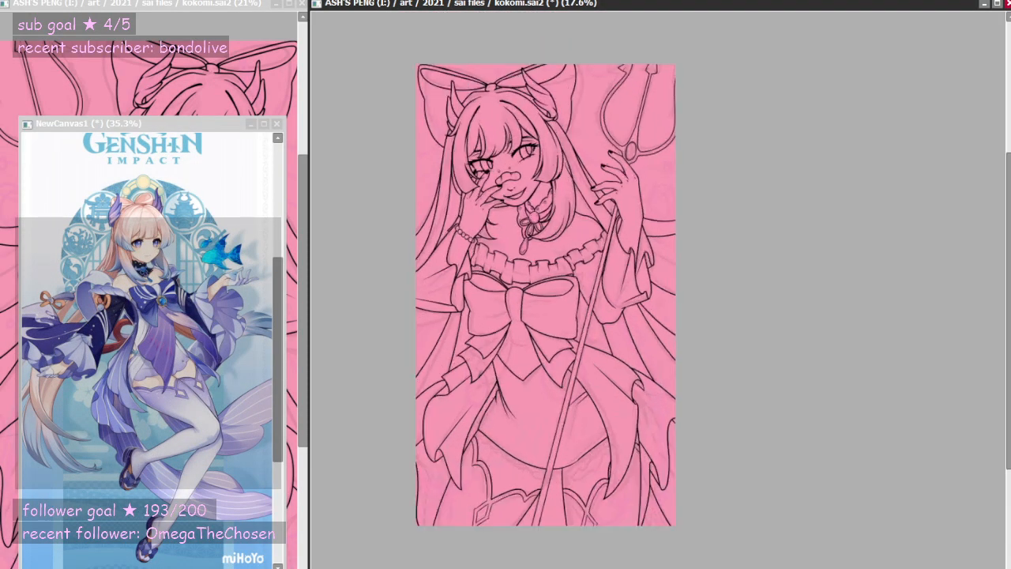
{"action": "scroll", "coordinate": [475, 300], "scroll_direction": "up", "scroll_amount": 2}
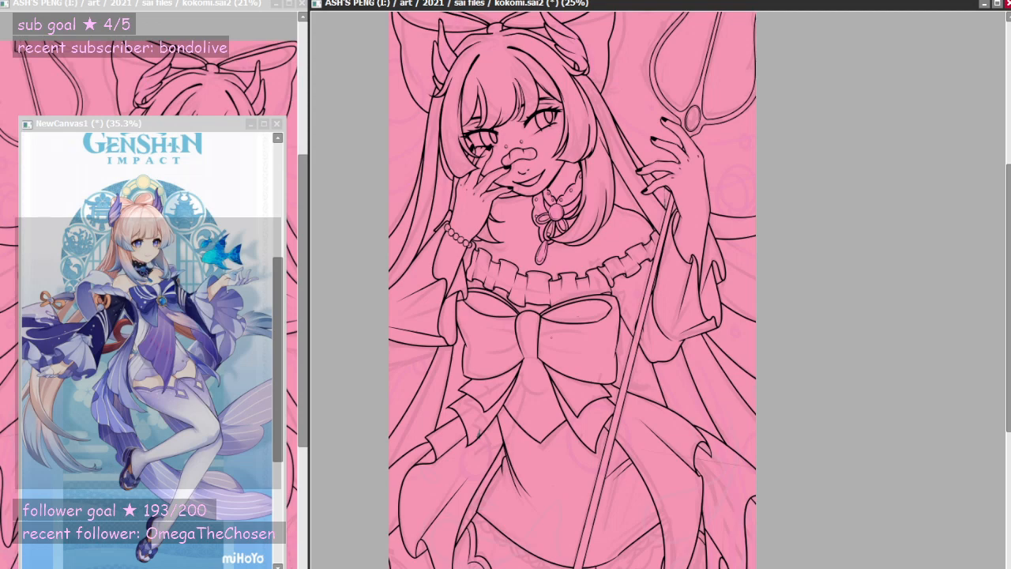
{"action": "scroll", "coordinate": [551, 338], "scroll_direction": "down", "scroll_amount": 3}
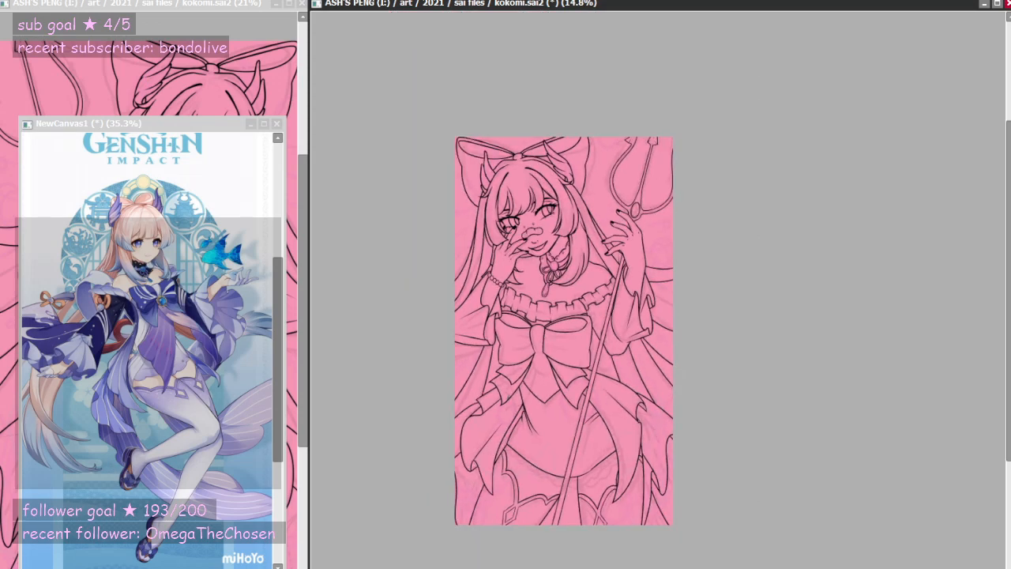
{"action": "scroll", "coordinate": [563, 450], "scroll_direction": "up", "scroll_amount": 4}
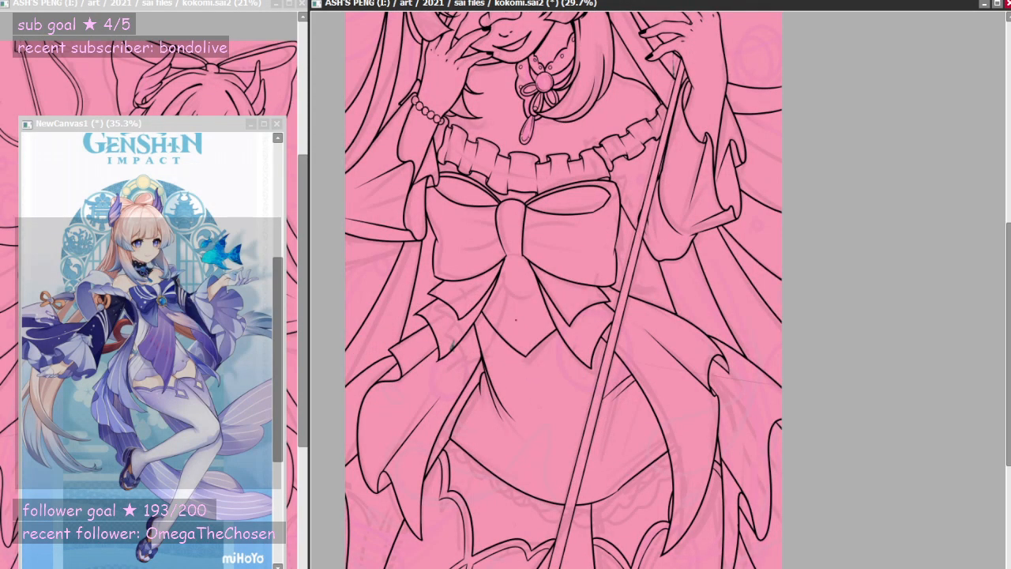
- Redraw the short waist line running from the edge of the bow's tail down to the skirt opening as one smooth stroke
{"action": "scroll", "coordinate": [516, 319], "scroll_direction": "up", "scroll_amount": 2}
{"action": "scroll", "coordinate": [494, 393], "scroll_direction": "up", "scroll_amount": 2}
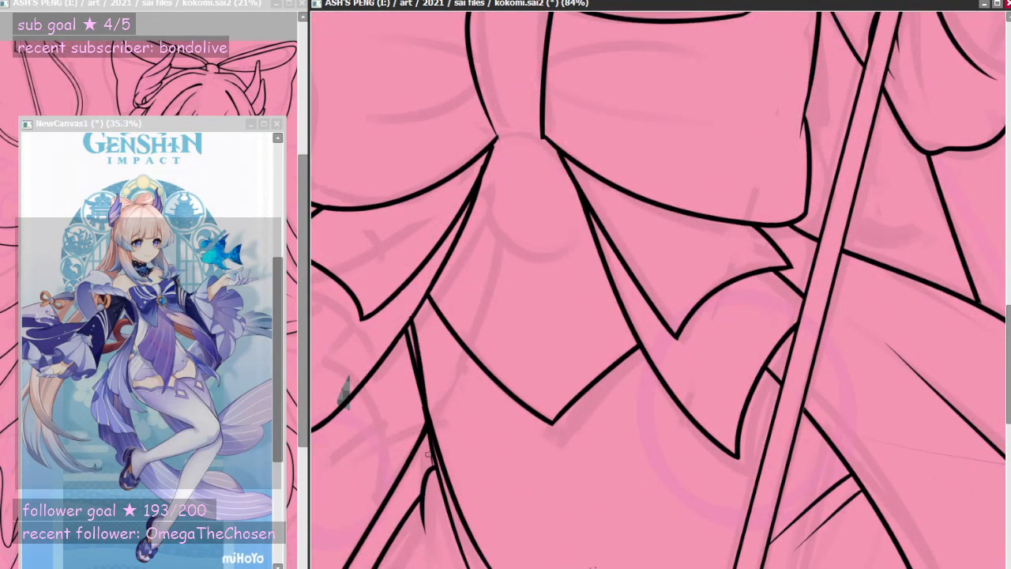
{"action": "left_click_drag", "start_coordinate": [412, 322], "coordinate": [429, 427]}
{"action": "key", "text": "ctrl+z"}
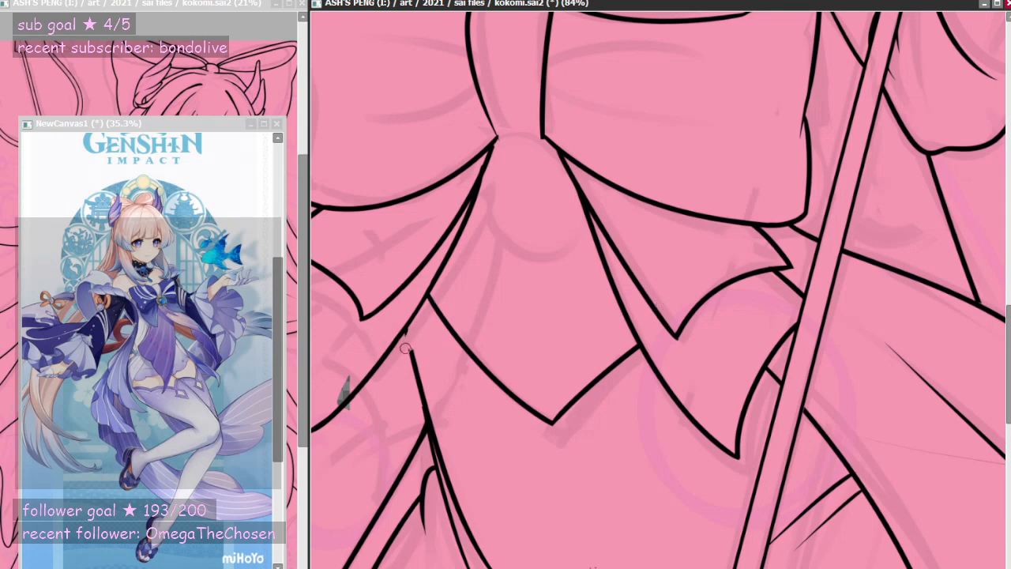
{"action": "mouse_move", "coordinate": [414, 329]}
{"action": "left_mouse_down"}
{"action": "mouse_move", "coordinate": [403, 387]}
{"action": "mouse_move", "coordinate": [417, 350]}
{"action": "mouse_move", "coordinate": [429, 429]}
{"action": "left_mouse_up"}
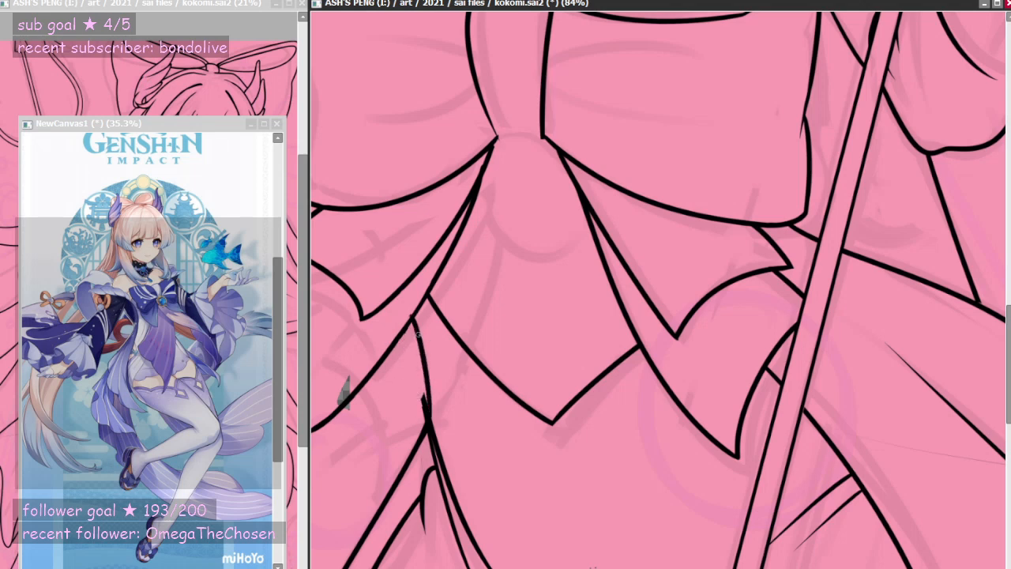
{"action": "key", "text": "ctrl+z"}
{"action": "left_click_drag", "start_coordinate": [411, 319], "coordinate": [426, 431]}
{"action": "key", "text": "ctrl+z"}
{"action": "left_click_drag", "start_coordinate": [411, 320], "coordinate": [426, 427]}
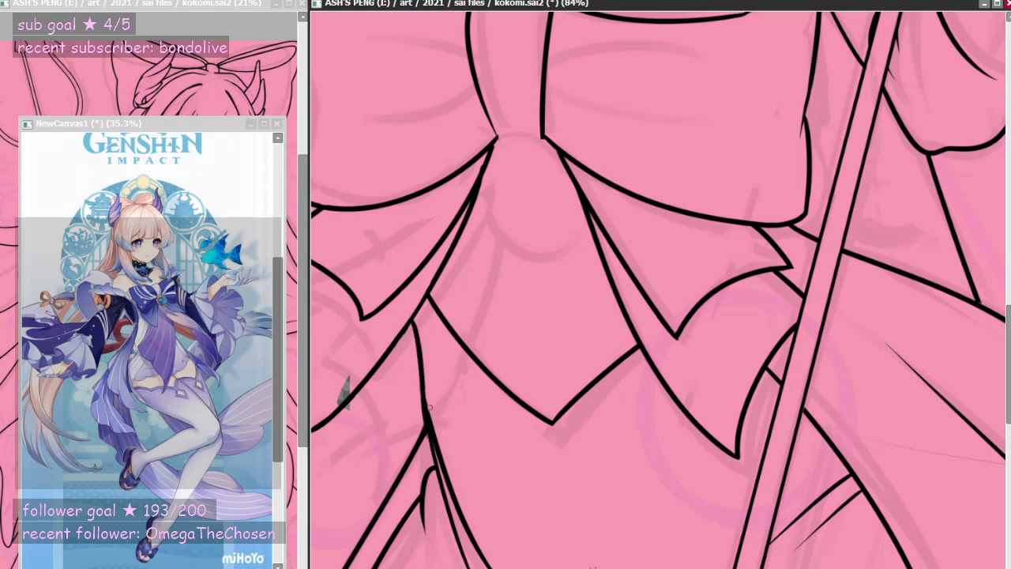
{"action": "key", "text": "ctrl+z"}
{"action": "left_click_drag", "start_coordinate": [411, 320], "coordinate": [429, 429]}
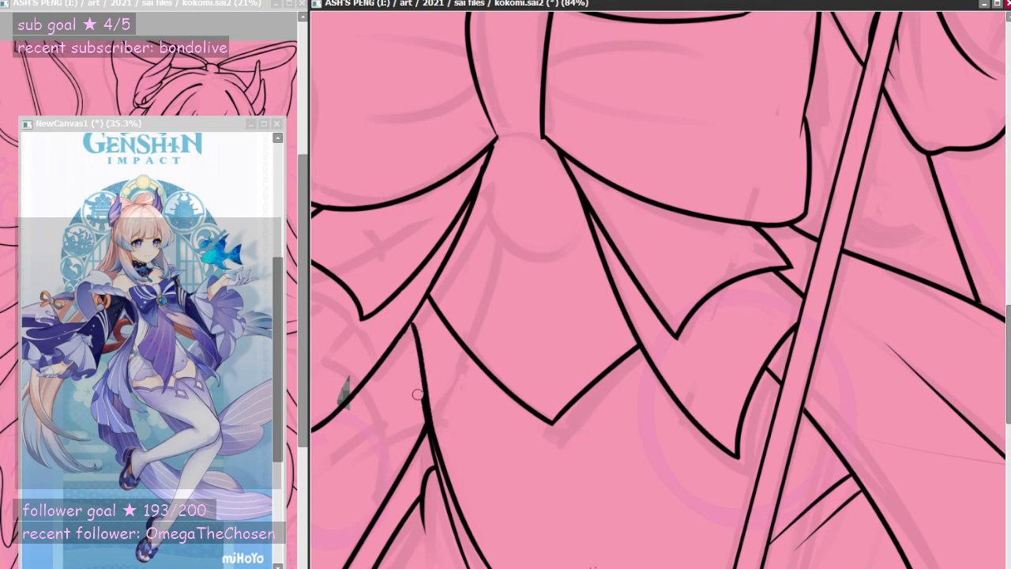
- Try adding short strokes along the bow tail's edge where it meets the waist line, and undo them
{"action": "left_click_drag", "start_coordinate": [419, 394], "coordinate": [424, 440]}
{"action": "key", "text": "ctrl+z"}
{"action": "key", "text": "ctrl+z"}
{"action": "left_click_drag", "start_coordinate": [412, 324], "coordinate": [385, 358]}
{"action": "key", "text": "ctrl+z"}
{"action": "left_click_drag", "start_coordinate": [411, 325], "coordinate": [374, 380]}
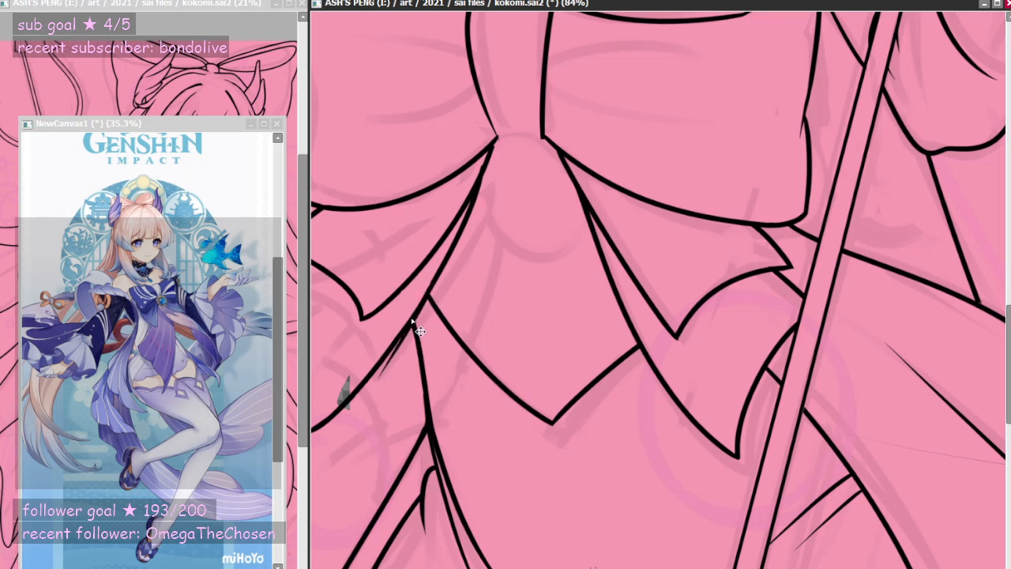
{"action": "key", "text": "ctrl+z"}
{"action": "key", "text": "ctrl+z"}
{"action": "left_click_drag", "start_coordinate": [419, 313], "coordinate": [367, 381]}
{"action": "key", "text": "ctrl+z"}
{"action": "key", "text": "ctrl+z"}
- Review the line art around the bow, waist and skirt both close up and in full view
{"action": "scroll", "coordinate": [451, 283], "scroll_direction": "down", "scroll_amount": 6}
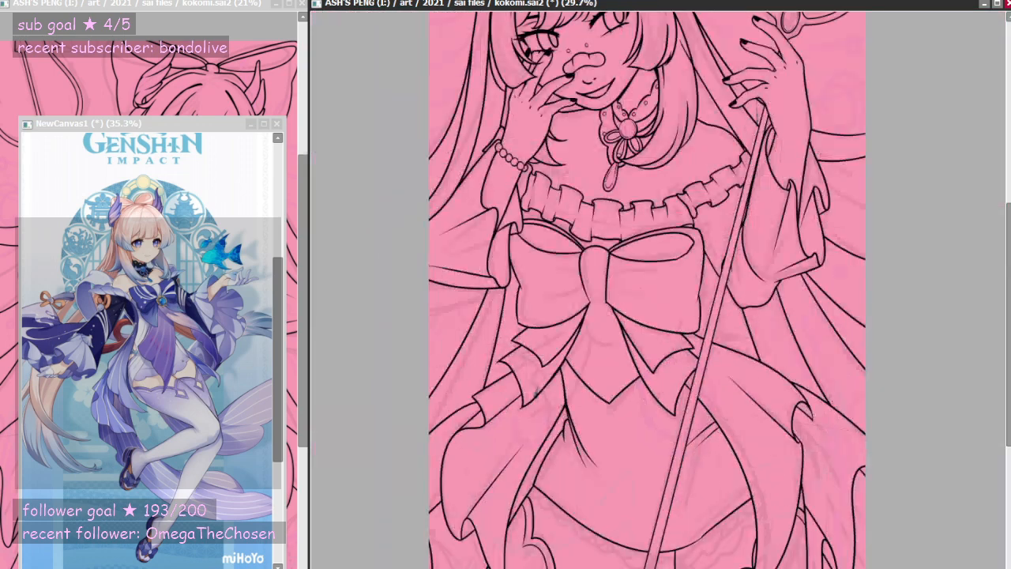
{"action": "scroll", "coordinate": [683, 360], "scroll_direction": "up", "scroll_amount": 1}
{"action": "scroll", "coordinate": [556, 357], "scroll_direction": "down", "scroll_amount": 1}
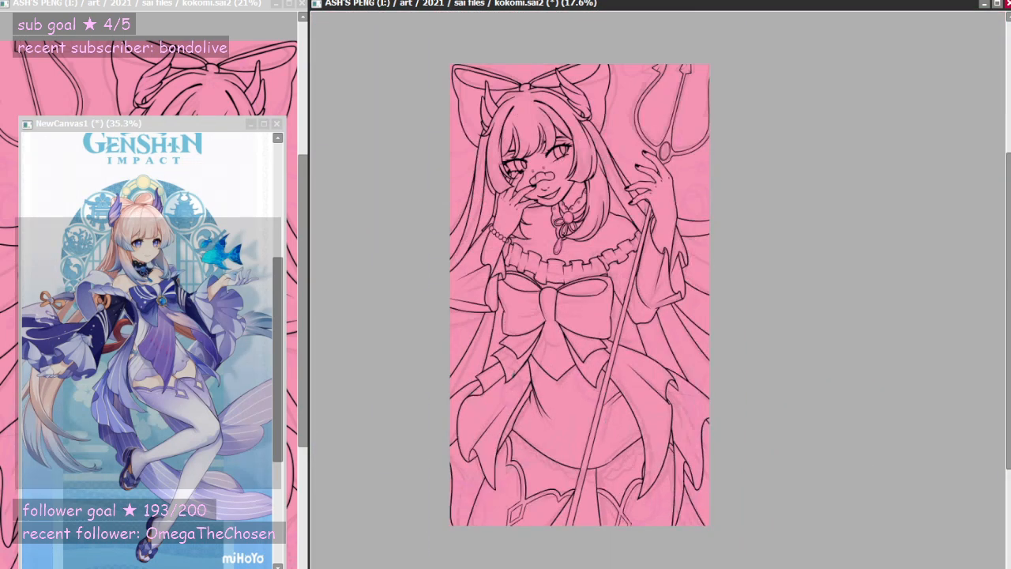
{"action": "scroll", "coordinate": [626, 346], "scroll_direction": "up", "scroll_amount": 1}
{"action": "scroll", "coordinate": [556, 355], "scroll_direction": "down", "scroll_amount": 1}
{"action": "scroll", "coordinate": [647, 344], "scroll_direction": "up", "scroll_amount": 1}
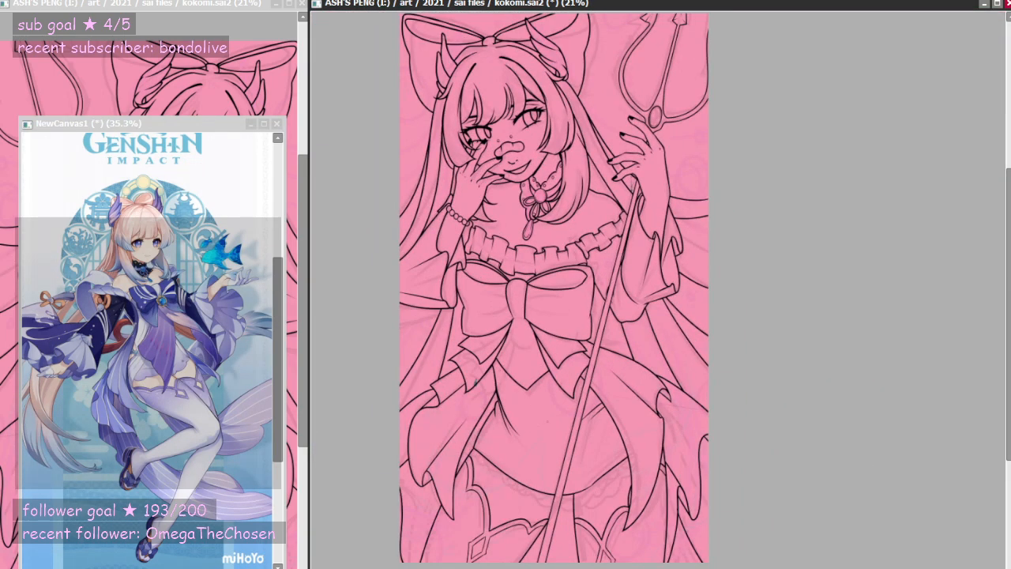
{"action": "scroll", "coordinate": [556, 513], "scroll_direction": "up", "scroll_amount": 4}
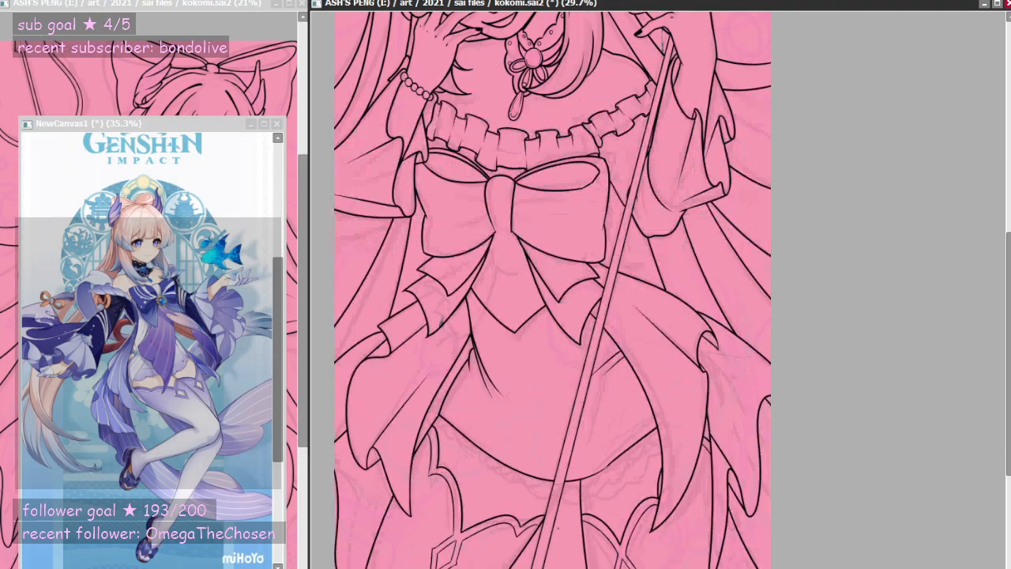
{"action": "scroll", "coordinate": [529, 429], "scroll_direction": "down", "scroll_amount": 4}
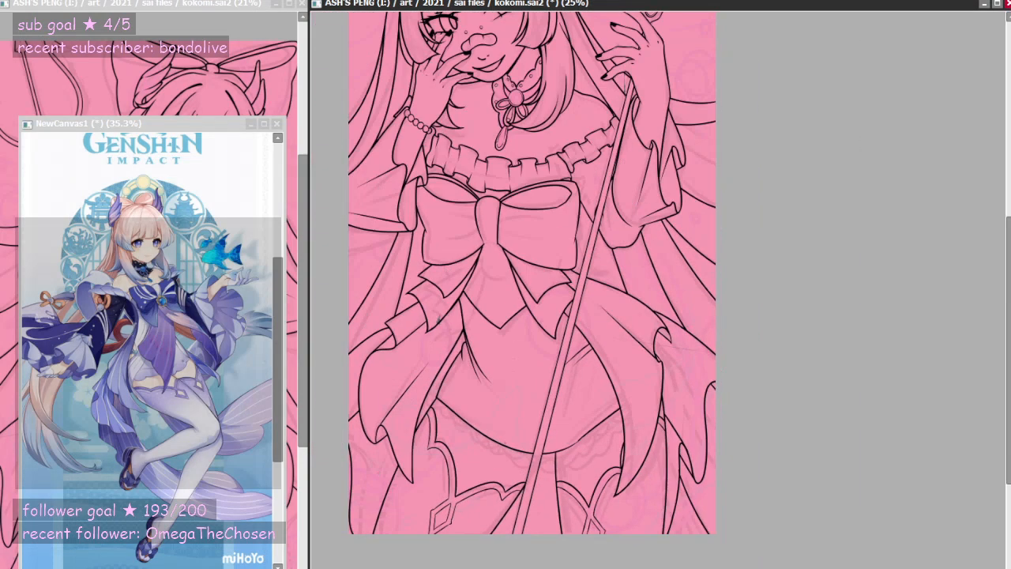
{"action": "scroll", "coordinate": [458, 335], "scroll_direction": "up", "scroll_amount": 4}
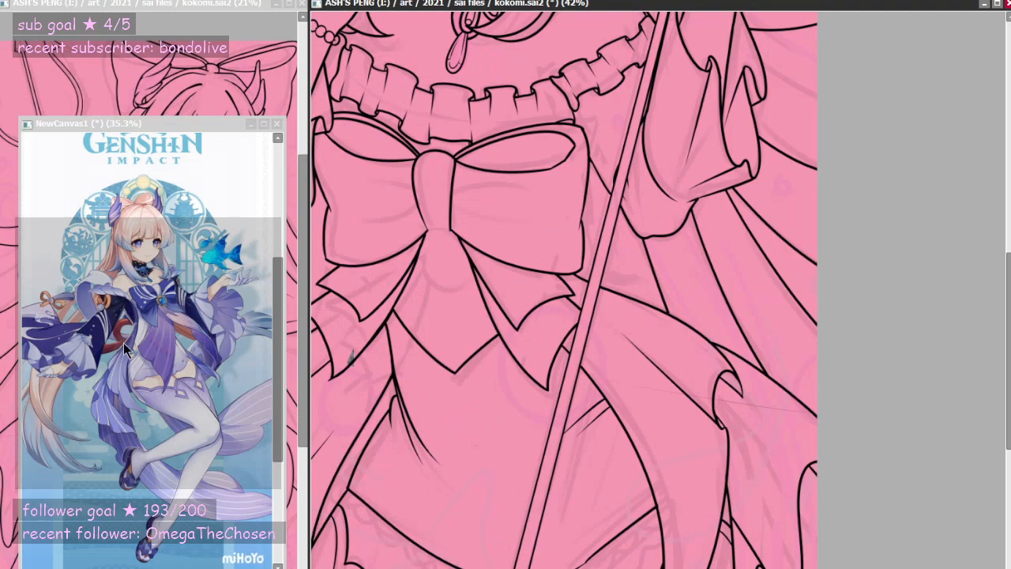
{"action": "scroll", "coordinate": [596, 339], "scroll_direction": "down", "scroll_amount": 3}
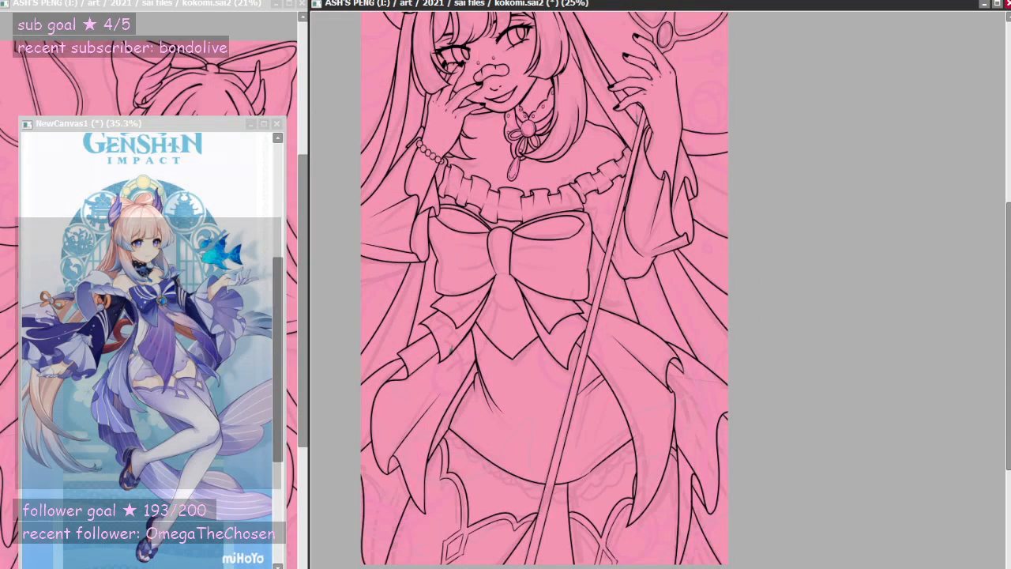
{"action": "scroll", "coordinate": [474, 269], "scroll_direction": "up", "scroll_amount": 3}
- Examine the round brooch below the bow's knot in the reference picture and the matching spot in the line art
{"action": "scroll", "coordinate": [189, 300], "scroll_direction": "up", "scroll_amount": 5}
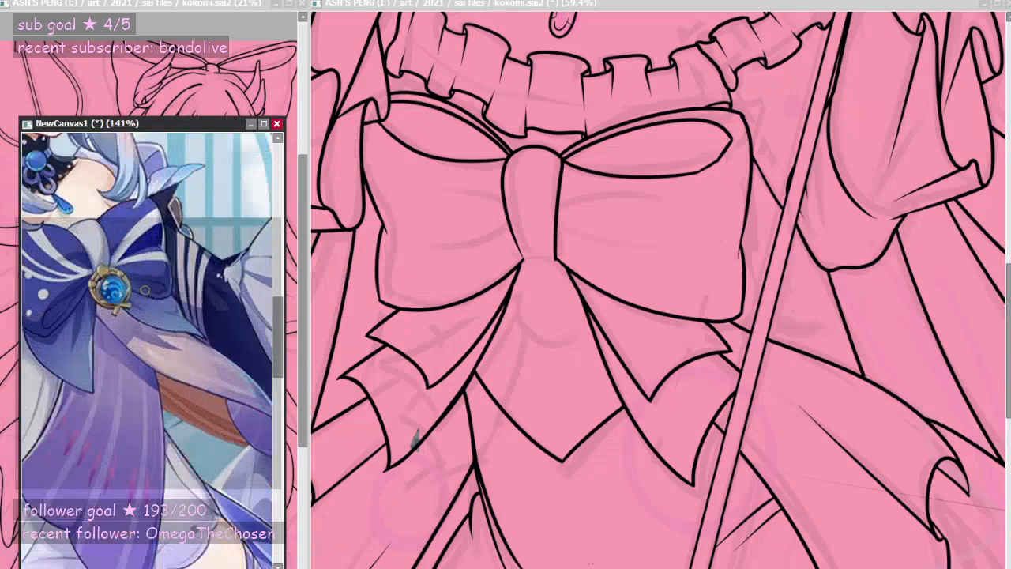
{"action": "scroll", "coordinate": [190, 300], "scroll_direction": "up", "scroll_amount": 2}
{"action": "scroll", "coordinate": [568, 302], "scroll_direction": "up", "scroll_amount": 3}
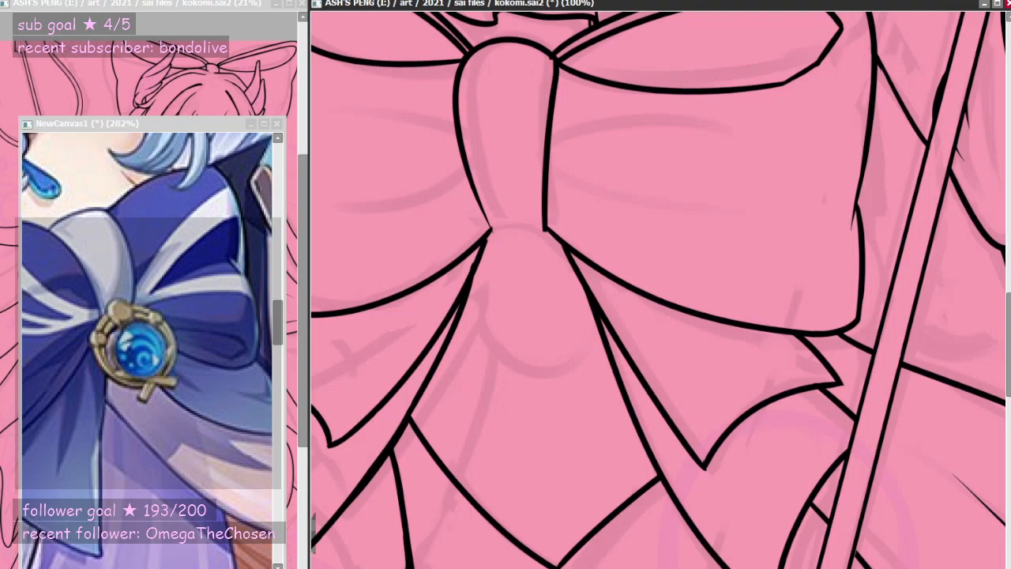
- Move the teal oval outline from the staff's gem down to the area below the bow's knot
{"action": "scroll", "coordinate": [588, 316], "scroll_direction": "down", "scroll_amount": 11}
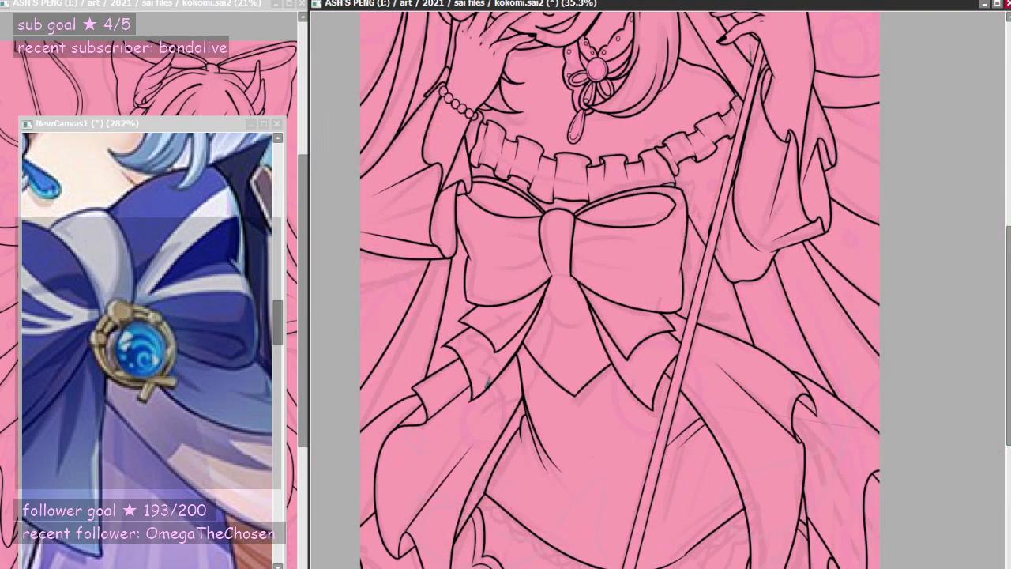
{"action": "scroll", "coordinate": [777, 136], "scroll_direction": "up", "scroll_amount": 6}
{"action": "scroll", "coordinate": [750, 127], "scroll_direction": "up", "scroll_amount": 7}
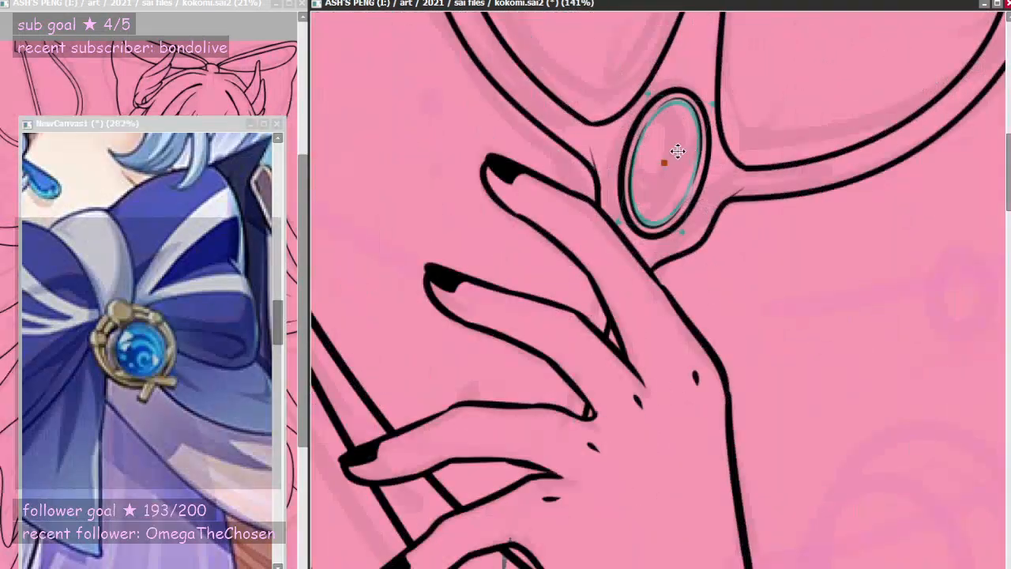
{"action": "scroll", "coordinate": [672, 151], "scroll_direction": "down", "scroll_amount": 8}
{"action": "scroll", "coordinate": [506, 331], "scroll_direction": "down", "scroll_amount": 3}
{"action": "scroll", "coordinate": [485, 383], "scroll_direction": "up", "scroll_amount": 5}
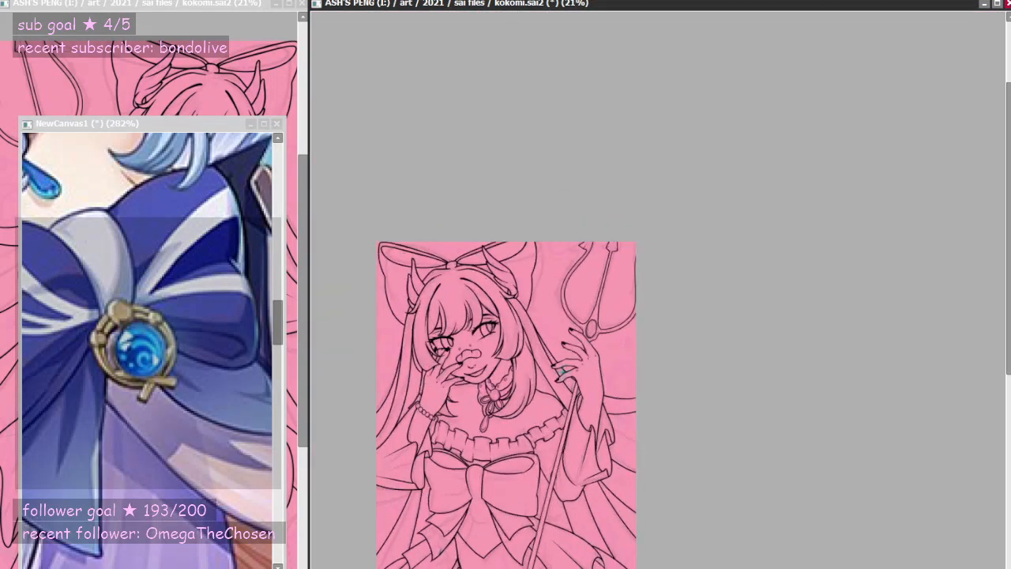
{"action": "scroll", "coordinate": [711, 252], "scroll_direction": "down", "scroll_amount": 2}
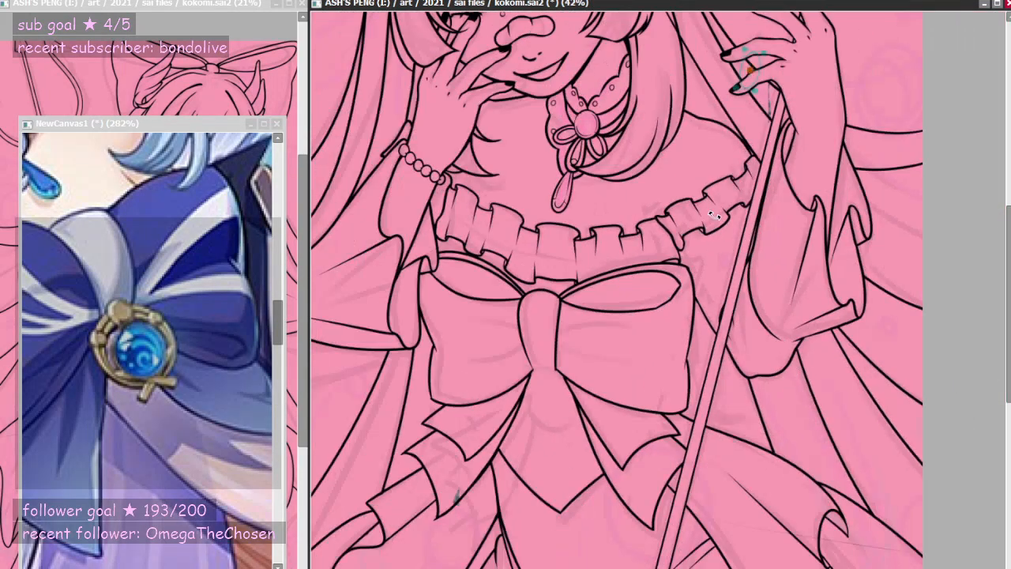
{"action": "left_click_drag", "start_coordinate": [737, 91], "coordinate": [391, 427]}
{"action": "scroll", "coordinate": [545, 443], "scroll_direction": "up", "scroll_amount": 8}
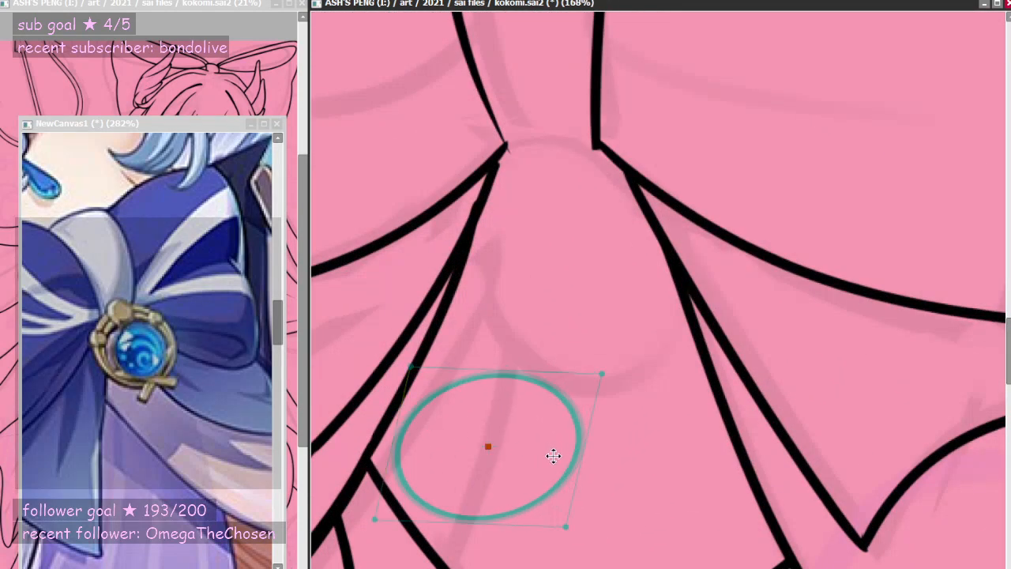
- Reshape the oval outline into a circle and place it directly beneath the bow's knot for the brooch
{"action": "left_click_drag", "start_coordinate": [544, 541], "coordinate": [571, 568]}
{"action": "left_click_drag", "start_coordinate": [616, 515], "coordinate": [627, 519]}
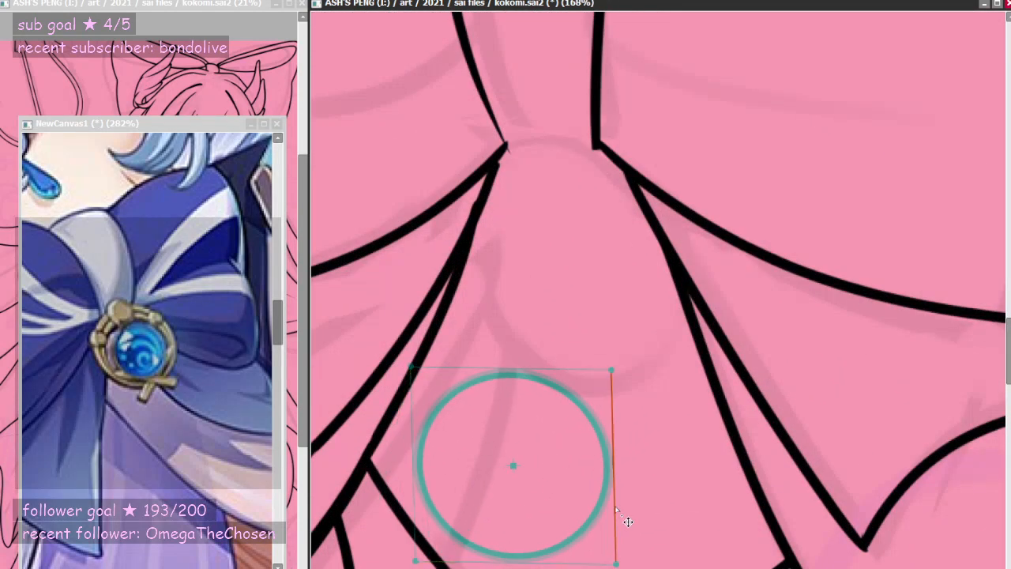
{"action": "left_click_drag", "start_coordinate": [566, 471], "coordinate": [616, 252]}
{"action": "key", "text": "Return"}
{"action": "scroll", "coordinate": [579, 342], "scroll_direction": "down", "scroll_amount": 5}
{"action": "scroll", "coordinate": [561, 340], "scroll_direction": "up", "scroll_amount": 5}
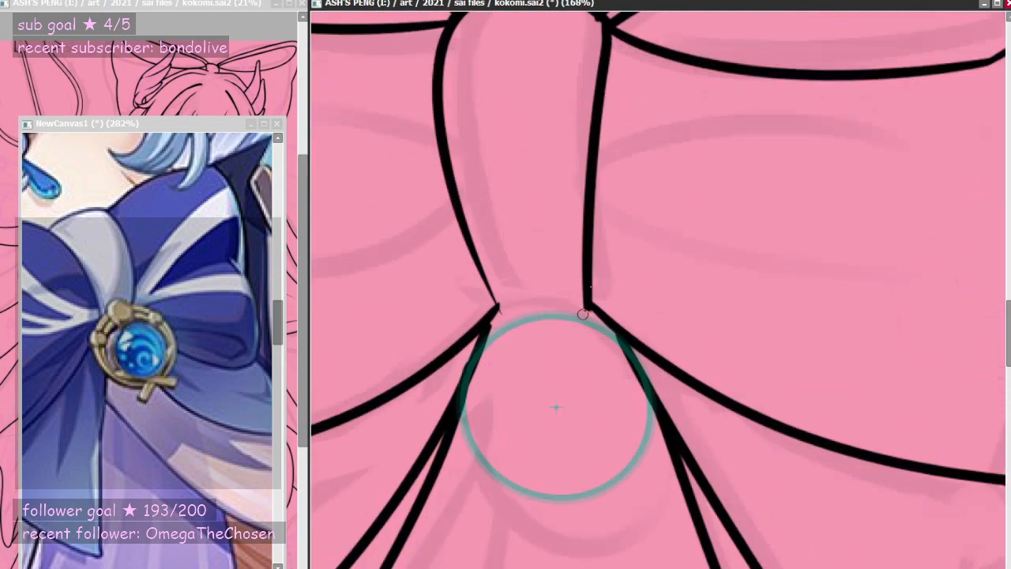
- Fine-tune the size and position of the brooch circle beneath the bow's knot
{"action": "key", "text": "ctrl+t"}
{"action": "left_click_drag", "start_coordinate": [573, 506], "coordinate": [568, 515]}
{"action": "mouse_move", "coordinate": [580, 439]}
{"action": "left_mouse_down"}
{"action": "mouse_move", "coordinate": [567, 459]}
{"action": "mouse_move", "coordinate": [571, 426]}
{"action": "left_mouse_up"}
{"action": "key", "text": "Return"}
{"action": "key", "text": "ctrl+t"}
{"action": "key", "text": "Return"}
{"action": "scroll", "coordinate": [528, 354], "scroll_direction": "down", "scroll_amount": 2}
{"action": "scroll", "coordinate": [524, 339], "scroll_direction": "down", "scroll_amount": 3}
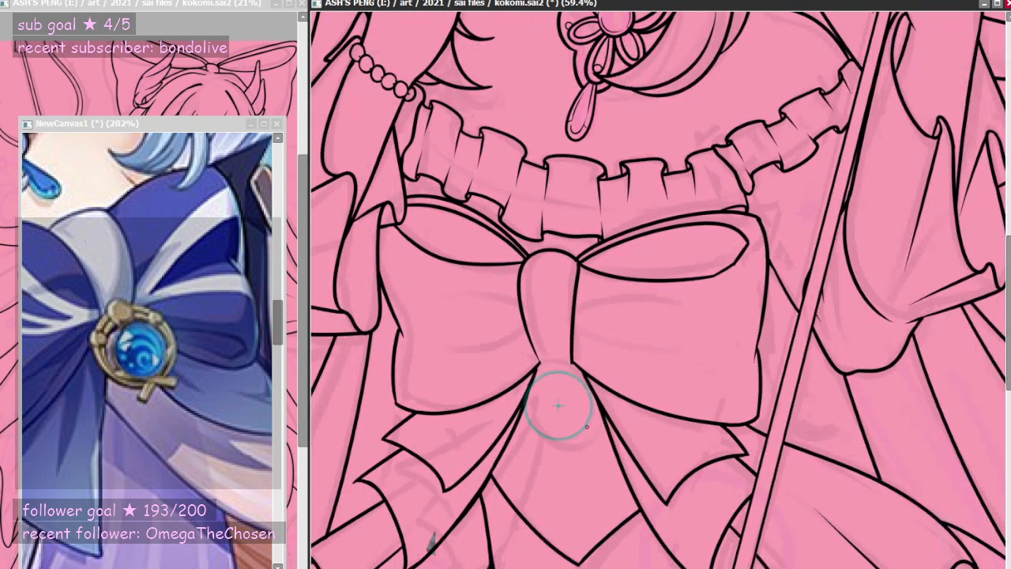
{"action": "scroll", "coordinate": [583, 414], "scroll_direction": "up", "scroll_amount": 3}
{"action": "key", "text": "ctrl+t"}
{"action": "left_click_drag", "start_coordinate": [503, 399], "coordinate": [508, 406]}
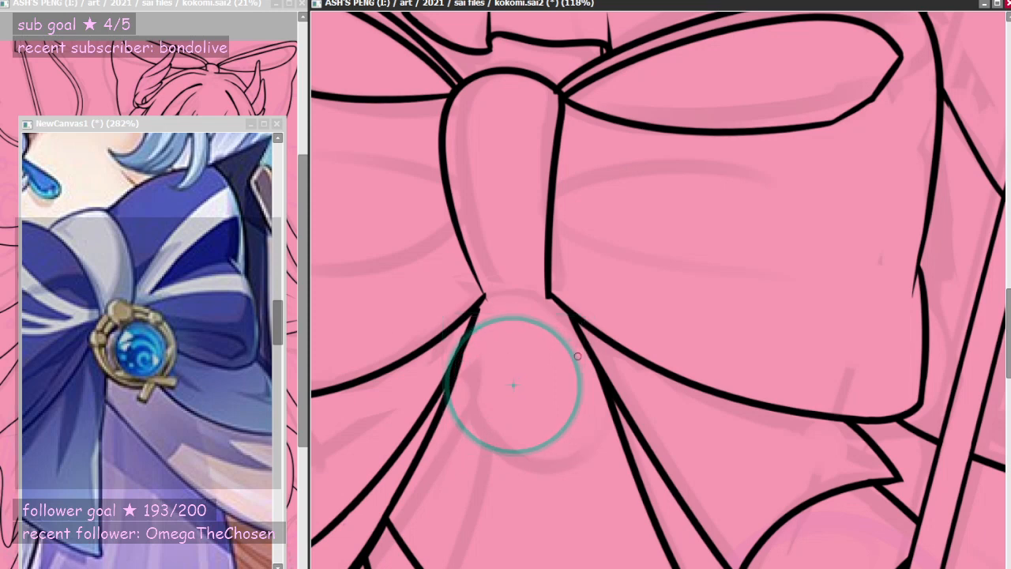
- Trace the brooch's inner circle in black, and enlarge the teal circular guide evenly around it for a surrounding ring
{"action": "mouse_move", "coordinate": [577, 356]}
{"action": "left_mouse_down"}
{"action": "mouse_move", "coordinate": [443, 387]}
{"action": "mouse_move", "coordinate": [583, 388]}
{"action": "mouse_move", "coordinate": [557, 329]}
{"action": "left_mouse_up"}
{"action": "key", "text": "ctrl"}
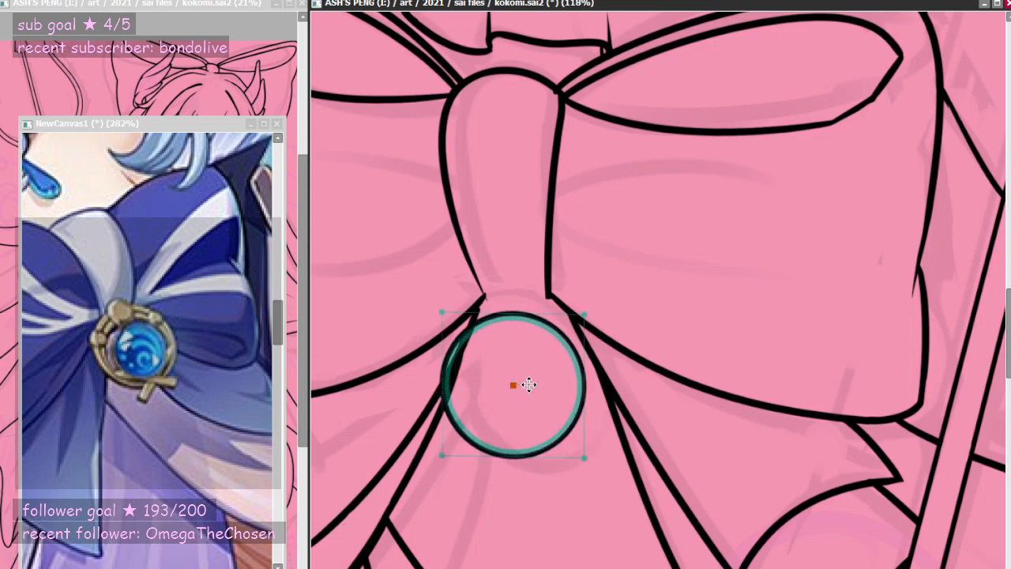
{"action": "left_click_drag", "start_coordinate": [527, 456], "coordinate": [526, 474]}
{"action": "left_click_drag", "start_coordinate": [583, 396], "coordinate": [603, 387]}
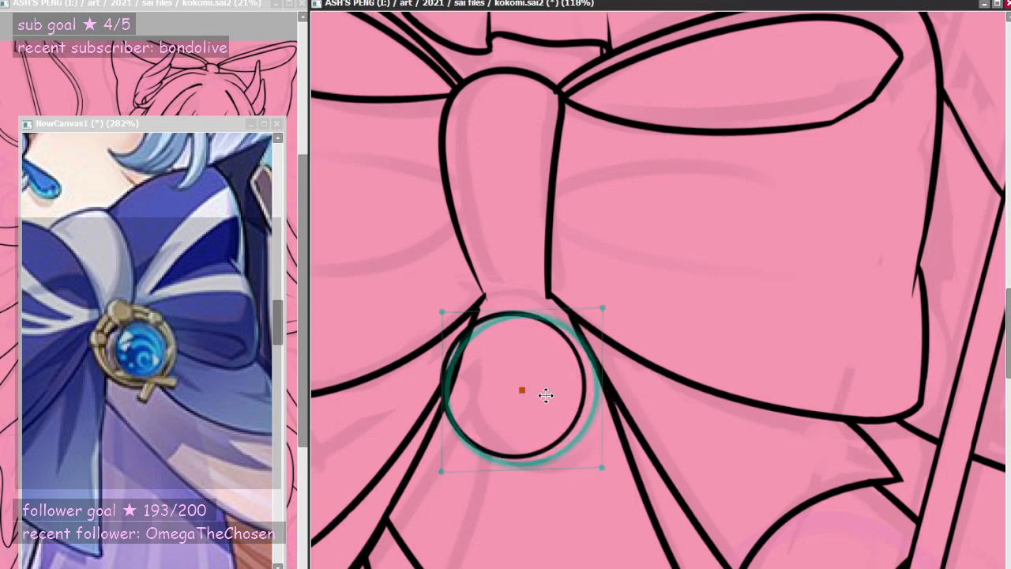
{"action": "left_click_drag", "start_coordinate": [442, 407], "coordinate": [426, 406]}
{"action": "mouse_move", "coordinate": [510, 311]}
{"action": "left_mouse_down"}
{"action": "mouse_move", "coordinate": [503, 298]}
{"action": "mouse_move", "coordinate": [514, 318]}
{"action": "left_mouse_up"}
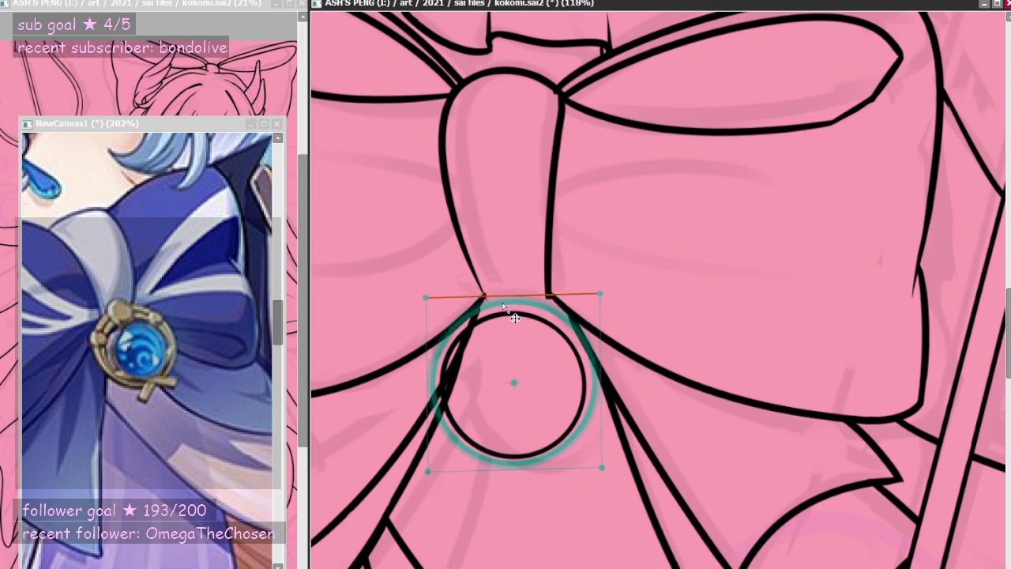
{"action": "left_click_drag", "start_coordinate": [515, 352], "coordinate": [515, 349]}
{"action": "left_click_drag", "start_coordinate": [607, 376], "coordinate": [565, 377]}
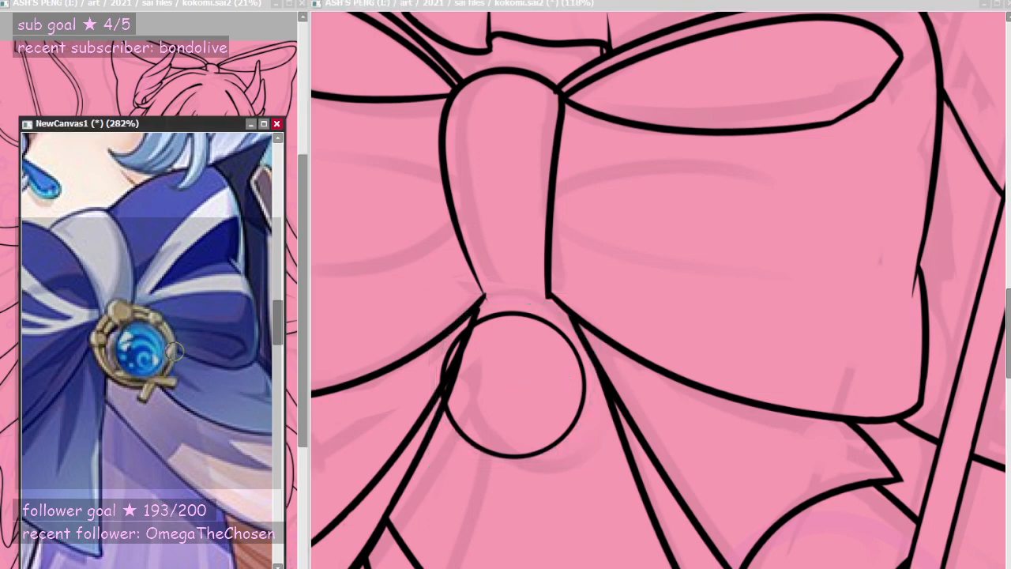
- Fine-tune the circular guide around the inner circle against the enlarged brooch reference and trace the second circle
{"action": "scroll", "coordinate": [139, 332], "scroll_direction": "up", "scroll_amount": 2}
{"action": "left_click", "coordinate": [595, 404]}
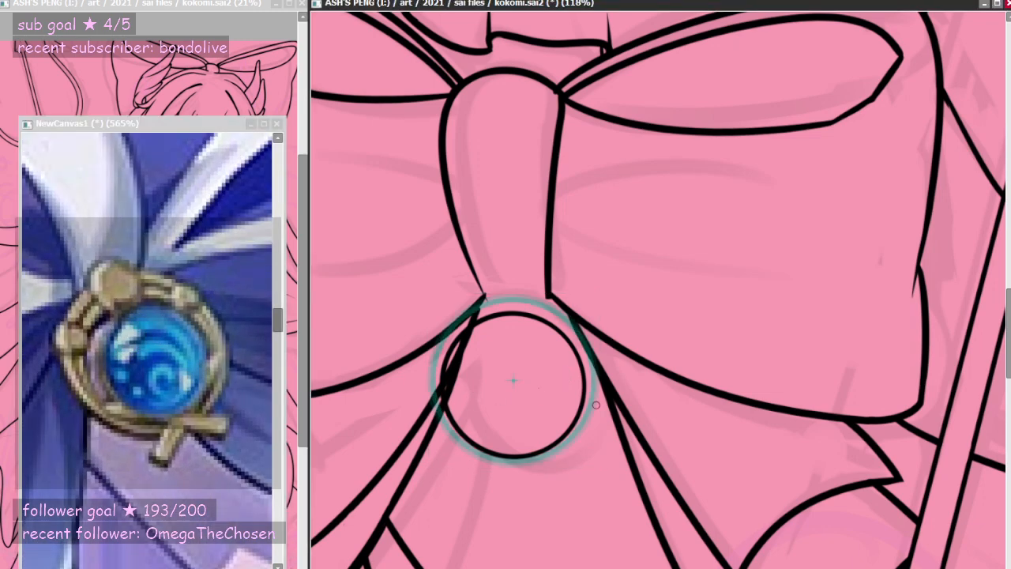
{"action": "key", "text": "ctrl"}
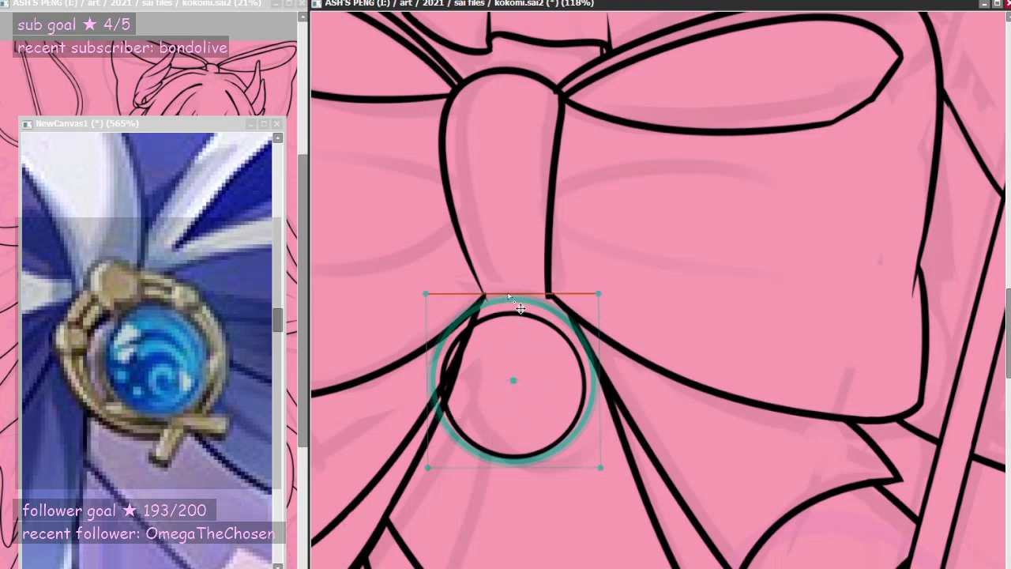
{"action": "left_click_drag", "start_coordinate": [507, 294], "coordinate": [508, 292]}
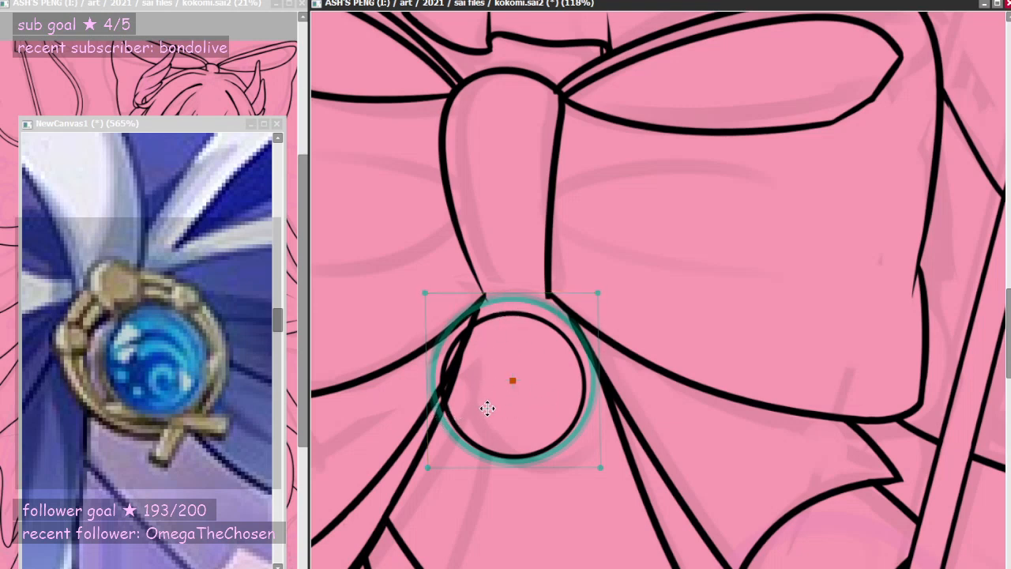
{"action": "left_click_drag", "start_coordinate": [528, 467], "coordinate": [528, 466]}
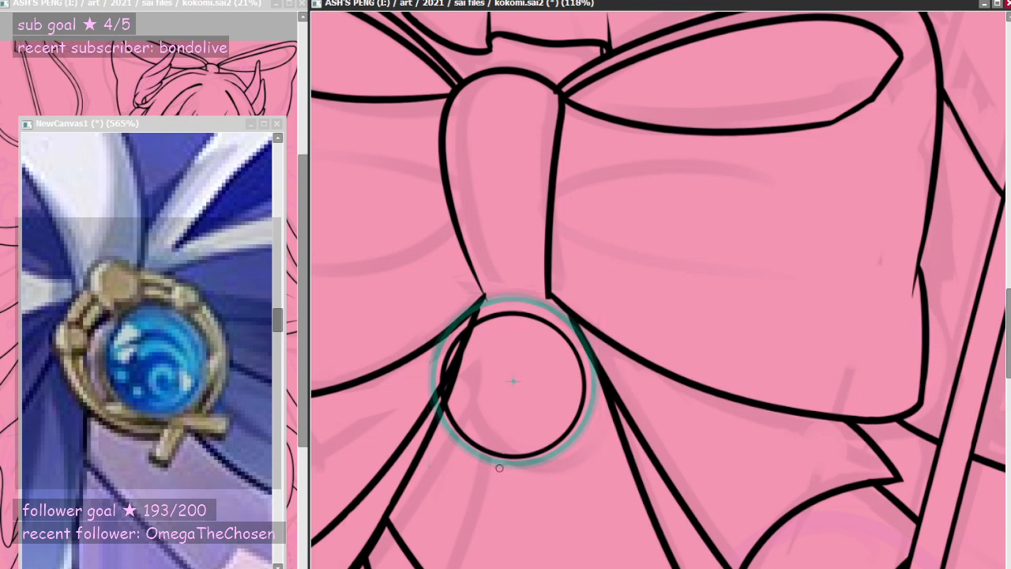
{"action": "key", "text": "ctrl"}
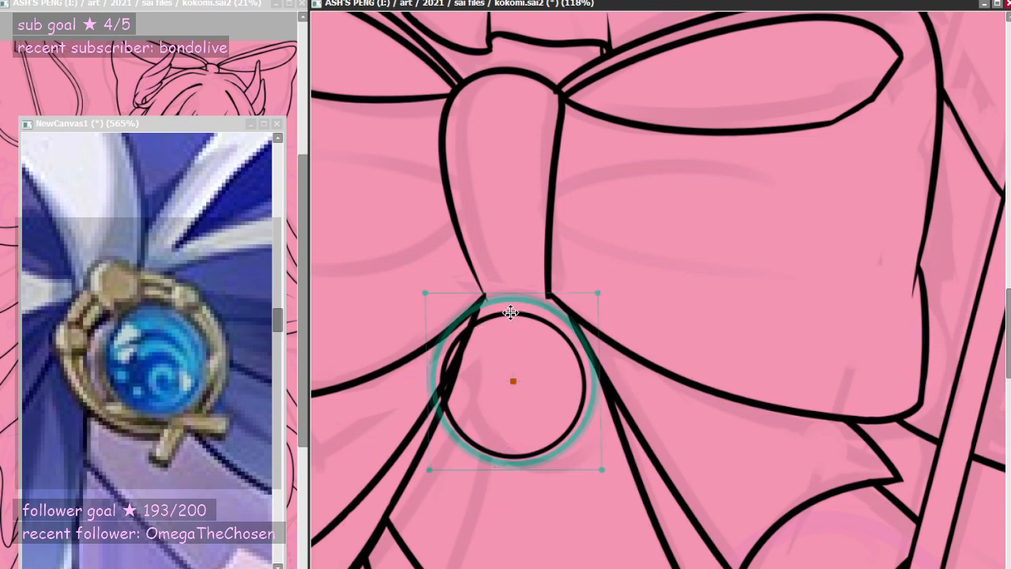
{"action": "mouse_move", "coordinate": [522, 295]}
{"action": "left_mouse_down"}
{"action": "mouse_move", "coordinate": [567, 452]}
{"action": "mouse_move", "coordinate": [517, 291]}
{"action": "left_mouse_up"}
- Enlarge the circular guide evenly beyond the second circle and trace an outer circle along it
{"action": "key", "text": "ctrl"}
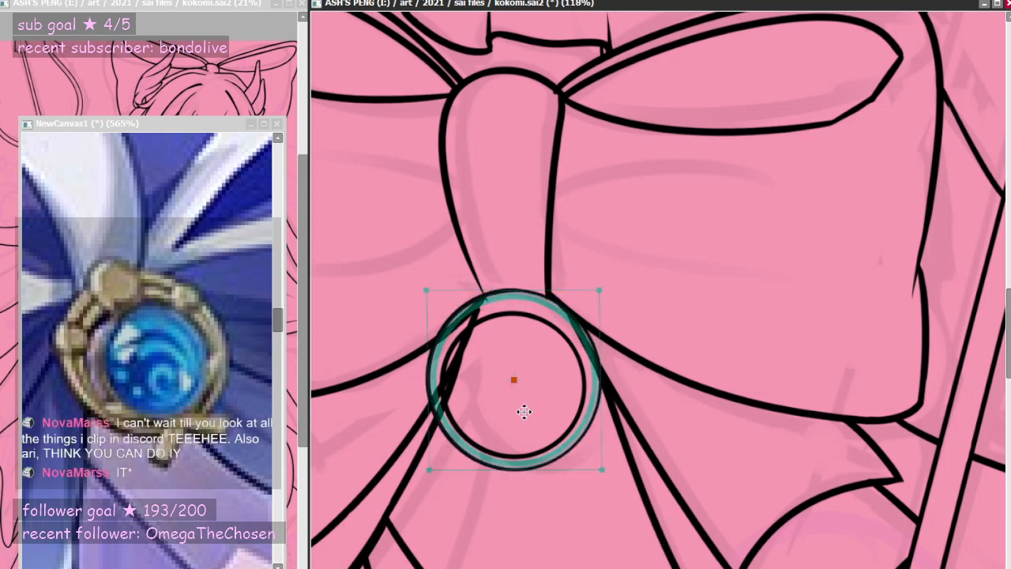
{"action": "mouse_move", "coordinate": [524, 411]}
{"action": "left_mouse_down"}
{"action": "mouse_move", "coordinate": [808, 350]}
{"action": "mouse_move", "coordinate": [579, 400]}
{"action": "mouse_move", "coordinate": [515, 390]}
{"action": "mouse_move", "coordinate": [523, 399]}
{"action": "left_mouse_up"}
{"action": "left_click_drag", "start_coordinate": [527, 458], "coordinate": [534, 476]}
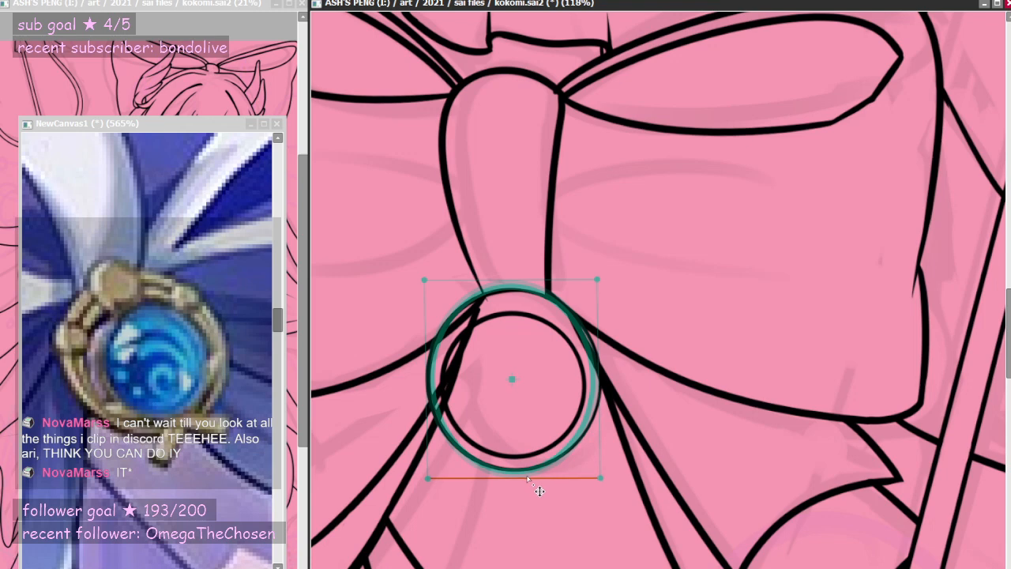
{"action": "left_click_drag", "start_coordinate": [425, 386], "coordinate": [416, 390]}
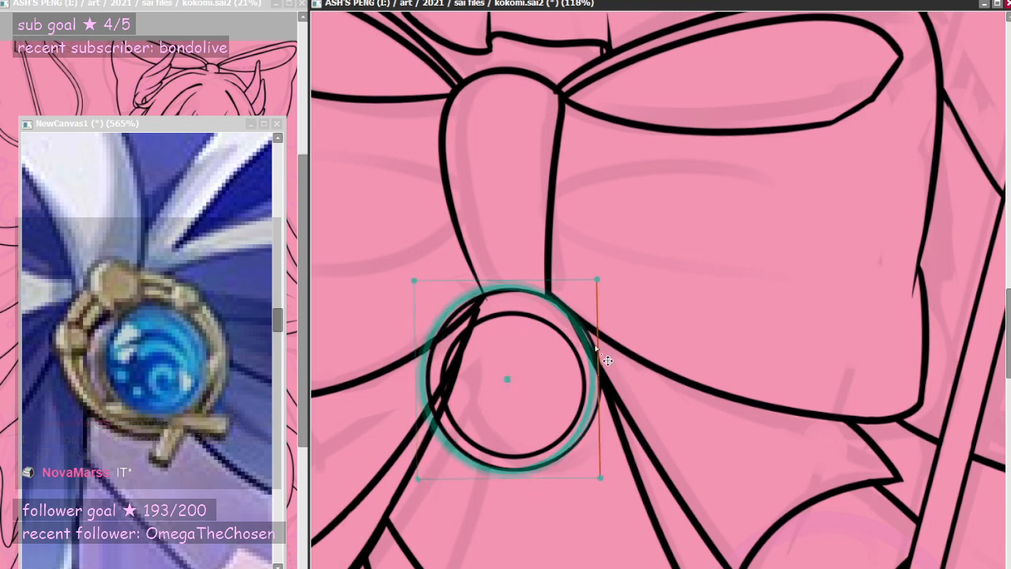
{"action": "left_click_drag", "start_coordinate": [598, 347], "coordinate": [608, 348]}
{"action": "mouse_move", "coordinate": [510, 475]}
{"action": "left_mouse_down"}
{"action": "mouse_move", "coordinate": [601, 324]}
{"action": "mouse_move", "coordinate": [505, 474]}
{"action": "left_mouse_up"}
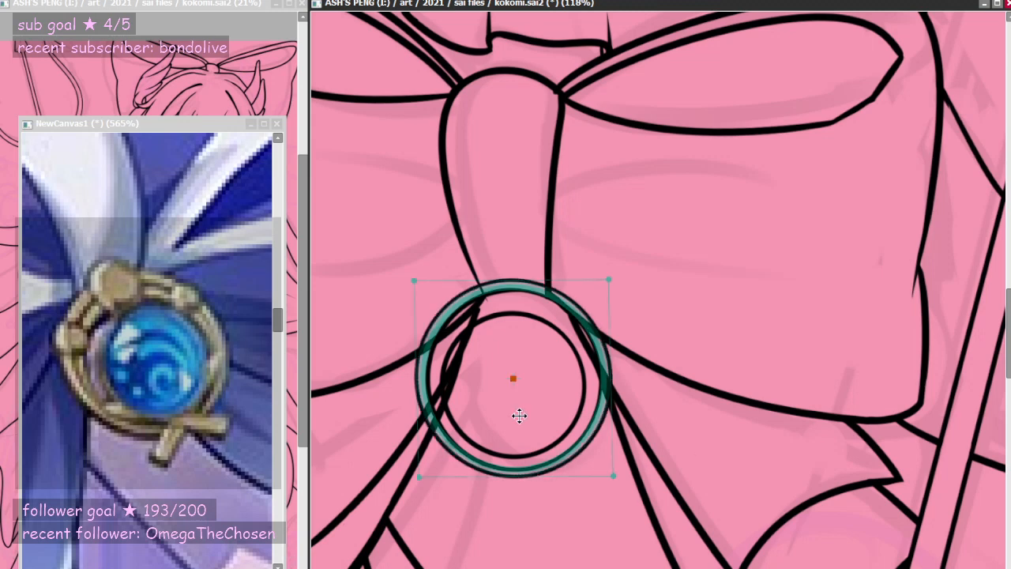
- Undo the outer circle, realign the guide around the second circle and retrace the brooch's outermost circle
{"action": "mouse_move", "coordinate": [543, 395]}
{"action": "left_mouse_down"}
{"action": "mouse_move", "coordinate": [774, 357]}
{"action": "mouse_move", "coordinate": [832, 361]}
{"action": "mouse_move", "coordinate": [564, 406]}
{"action": "mouse_move", "coordinate": [536, 388]}
{"action": "left_mouse_up"}
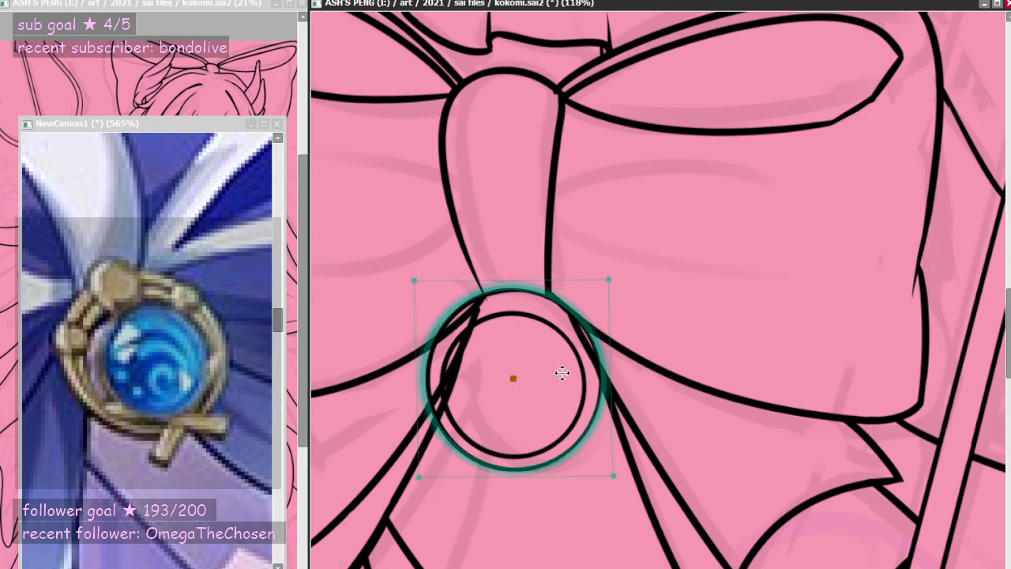
{"action": "mouse_move", "coordinate": [605, 348]}
{"action": "left_mouse_down"}
{"action": "mouse_move", "coordinate": [600, 418]}
{"action": "mouse_move", "coordinate": [606, 351]}
{"action": "mouse_move", "coordinate": [801, 319]}
{"action": "mouse_move", "coordinate": [846, 339]}
{"action": "mouse_move", "coordinate": [546, 377]}
{"action": "mouse_move", "coordinate": [542, 367]}
{"action": "left_mouse_up"}
{"action": "key", "text": "ctrl+z"}
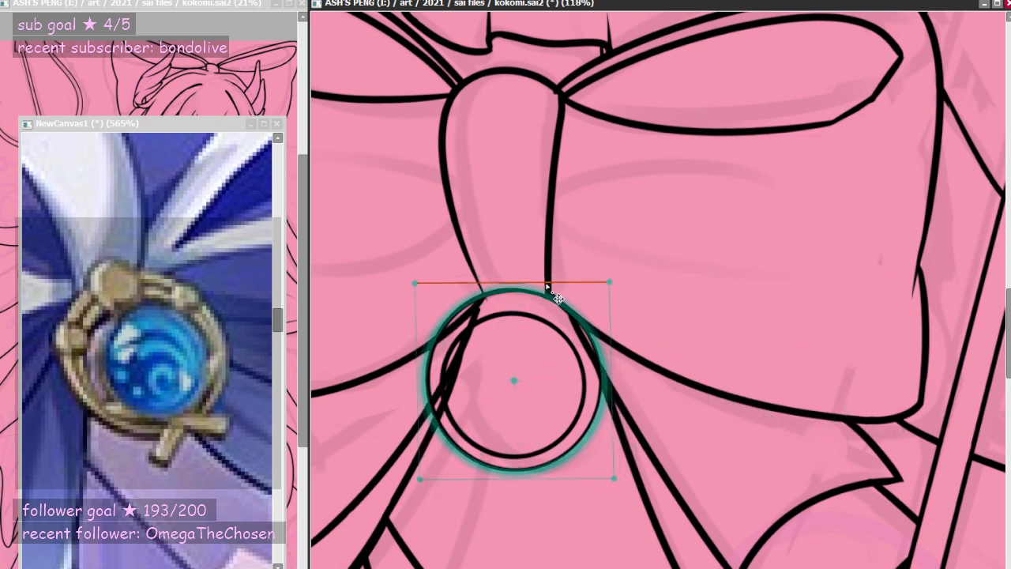
{"action": "left_click_drag", "start_coordinate": [557, 299], "coordinate": [558, 292]}
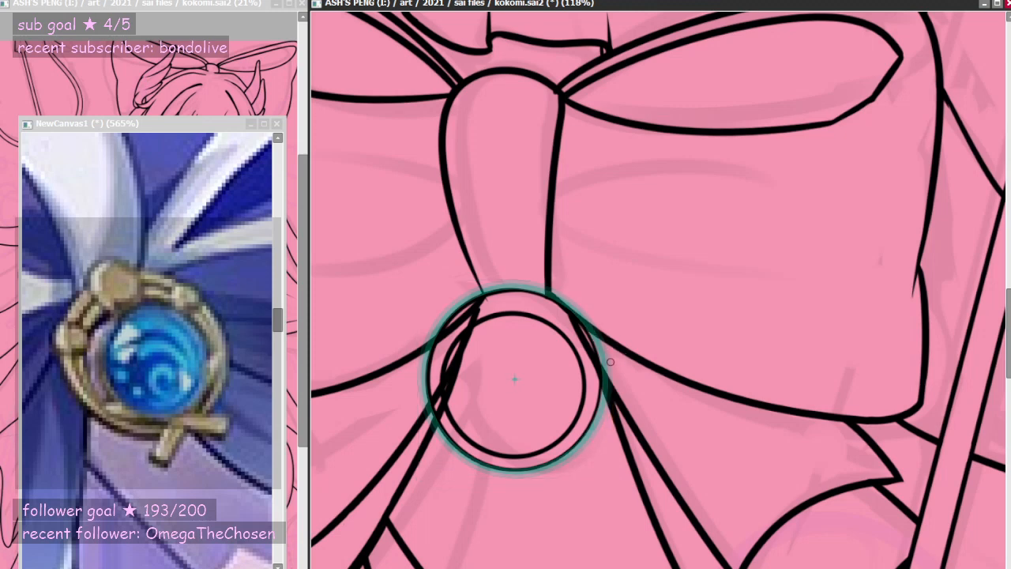
{"action": "mouse_move", "coordinate": [612, 371]}
{"action": "left_mouse_down"}
{"action": "mouse_move", "coordinate": [569, 462]}
{"action": "mouse_move", "coordinate": [612, 349]}
{"action": "left_mouse_up"}
{"action": "mouse_move", "coordinate": [543, 381]}
{"action": "left_mouse_down"}
{"action": "mouse_move", "coordinate": [776, 345]}
{"action": "mouse_move", "coordinate": [698, 347]}
{"action": "mouse_move", "coordinate": [729, 341]}
{"action": "left_mouse_up"}
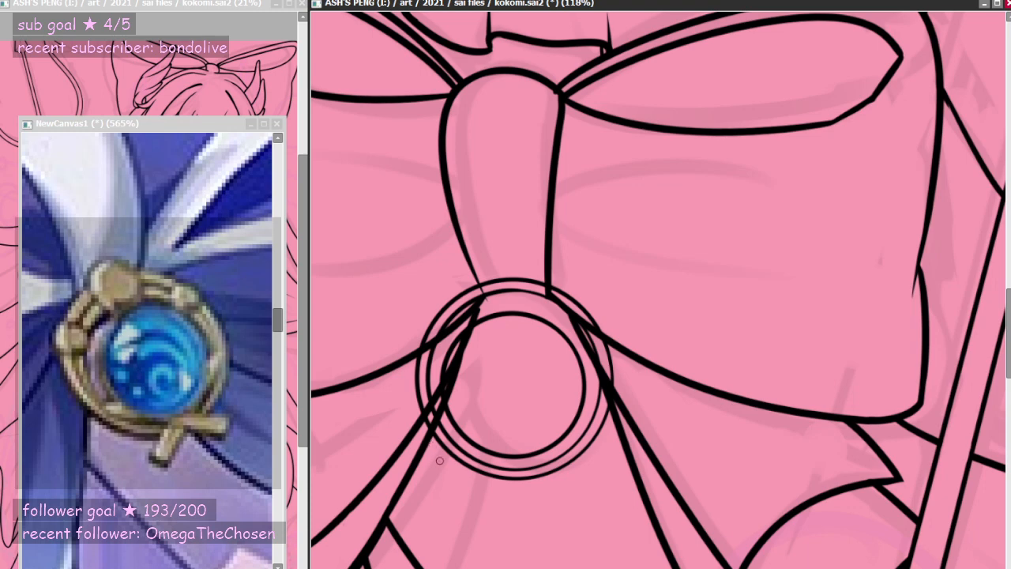
- Erase the bow and ribbon lines that run through the inside of the brooch's circles
{"action": "scroll", "coordinate": [498, 450], "scroll_direction": "up", "scroll_amount": 3}
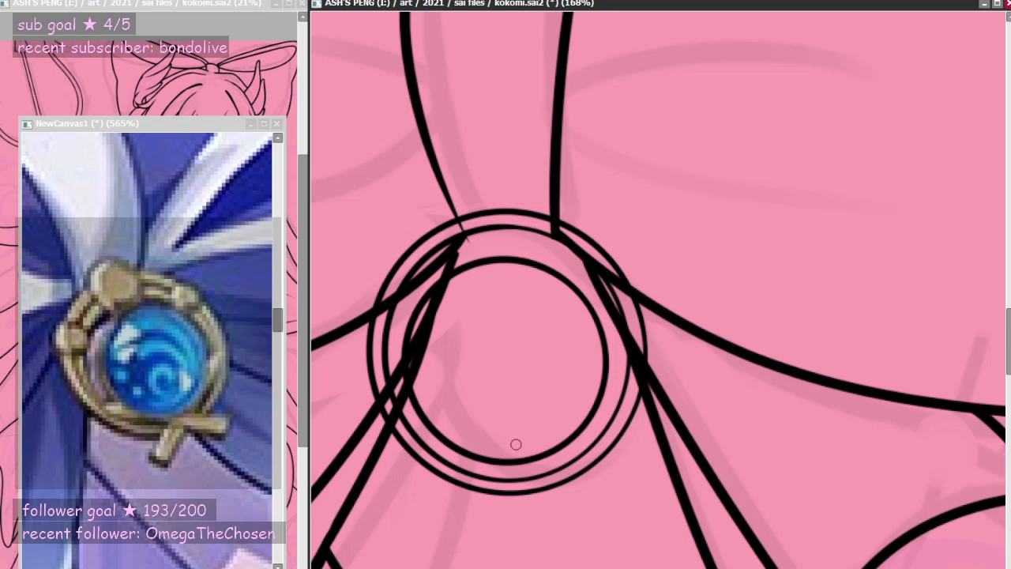
{"action": "scroll", "coordinate": [516, 444], "scroll_direction": "up", "scroll_amount": 1}
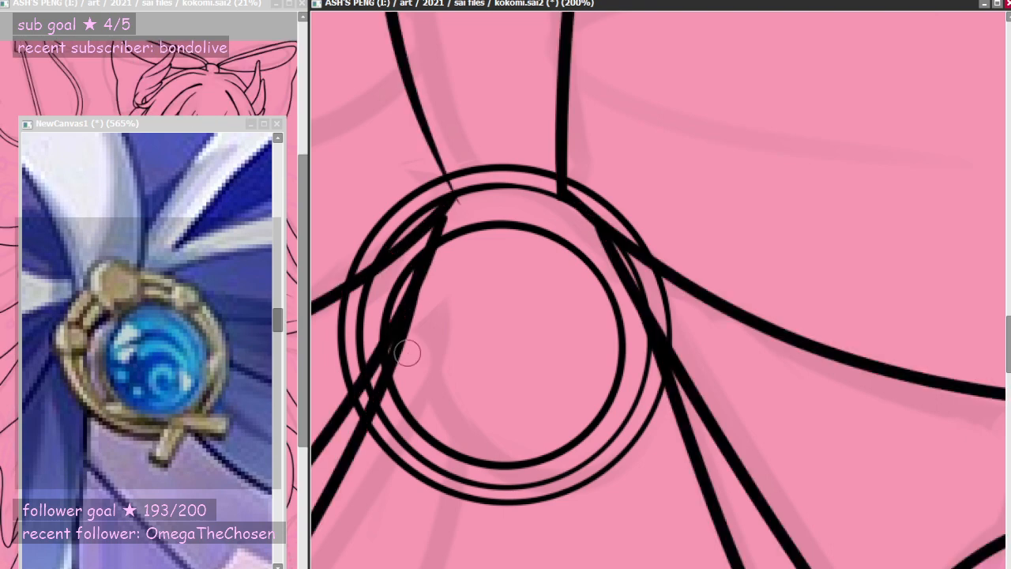
{"action": "mouse_move", "coordinate": [403, 325]}
{"action": "left_mouse_down"}
{"action": "mouse_move", "coordinate": [423, 276]}
{"action": "mouse_move", "coordinate": [386, 378]}
{"action": "mouse_move", "coordinate": [435, 259]}
{"action": "mouse_move", "coordinate": [394, 293]}
{"action": "mouse_move", "coordinate": [392, 328]}
{"action": "mouse_move", "coordinate": [398, 272]}
{"action": "mouse_move", "coordinate": [393, 350]}
{"action": "mouse_move", "coordinate": [396, 280]}
{"action": "mouse_move", "coordinate": [382, 330]}
{"action": "mouse_move", "coordinate": [388, 291]}
{"action": "mouse_move", "coordinate": [392, 276]}
{"action": "mouse_move", "coordinate": [384, 347]}
{"action": "mouse_move", "coordinate": [413, 408]}
{"action": "mouse_move", "coordinate": [383, 348]}
{"action": "mouse_move", "coordinate": [395, 403]}
{"action": "mouse_move", "coordinate": [388, 382]}
{"action": "mouse_move", "coordinate": [461, 236]}
{"action": "mouse_move", "coordinate": [450, 220]}
{"action": "mouse_move", "coordinate": [463, 209]}
{"action": "mouse_move", "coordinate": [500, 210]}
{"action": "mouse_move", "coordinate": [566, 232]}
{"action": "mouse_move", "coordinate": [538, 210]}
{"action": "mouse_move", "coordinate": [564, 218]}
{"action": "mouse_move", "coordinate": [622, 292]}
{"action": "mouse_move", "coordinate": [616, 264]}
{"action": "mouse_move", "coordinate": [624, 353]}
{"action": "mouse_move", "coordinate": [610, 386]}
{"action": "mouse_move", "coordinate": [628, 318]}
{"action": "mouse_move", "coordinate": [617, 380]}
{"action": "left_mouse_up"}
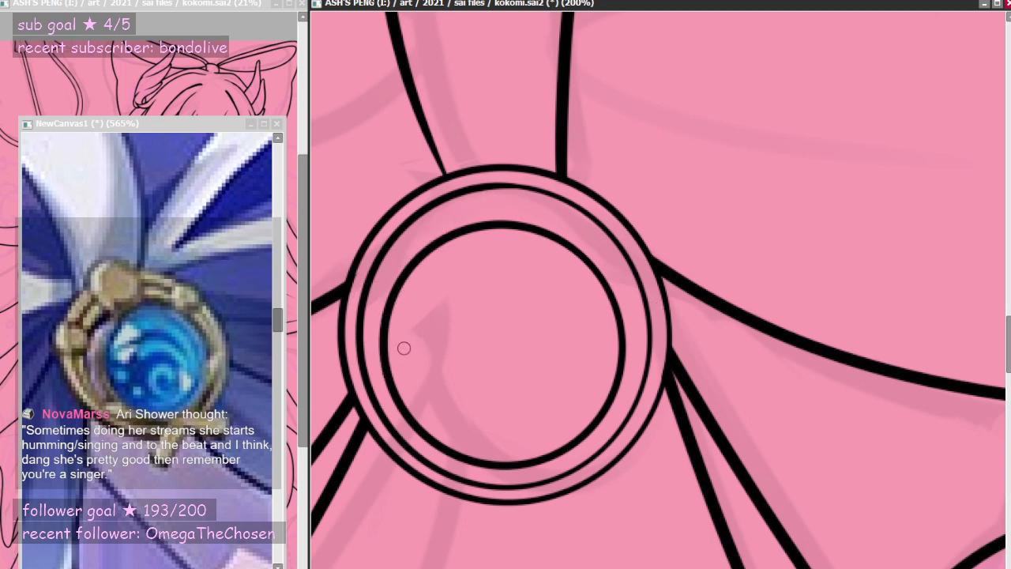
- Draw short curved lines joining the inner circle to the middle circle at the brooch's lower left and lower right
{"action": "mouse_move", "coordinate": [382, 326]}
{"action": "left_mouse_down"}
{"action": "mouse_move", "coordinate": [383, 373]}
{"action": "mouse_move", "coordinate": [472, 466]}
{"action": "left_mouse_up"}
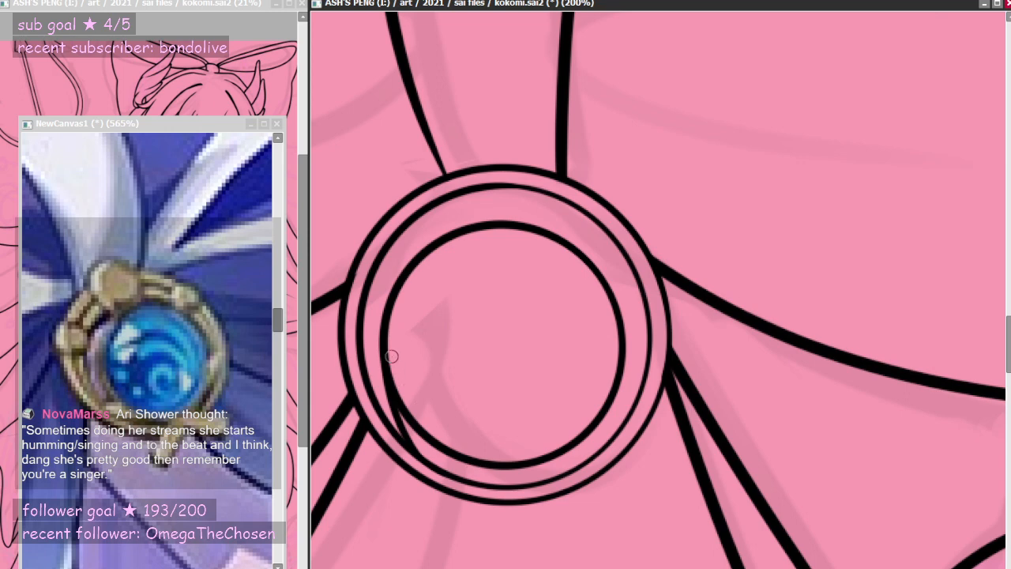
{"action": "key", "text": "ctrl+z"}
{"action": "left_click_drag", "start_coordinate": [383, 345], "coordinate": [469, 476]}
{"action": "key", "text": "ctrl+z"}
{"action": "mouse_move", "coordinate": [385, 354]}
{"action": "left_mouse_down"}
{"action": "mouse_move", "coordinate": [396, 426]}
{"action": "mouse_move", "coordinate": [440, 466]}
{"action": "left_mouse_up"}
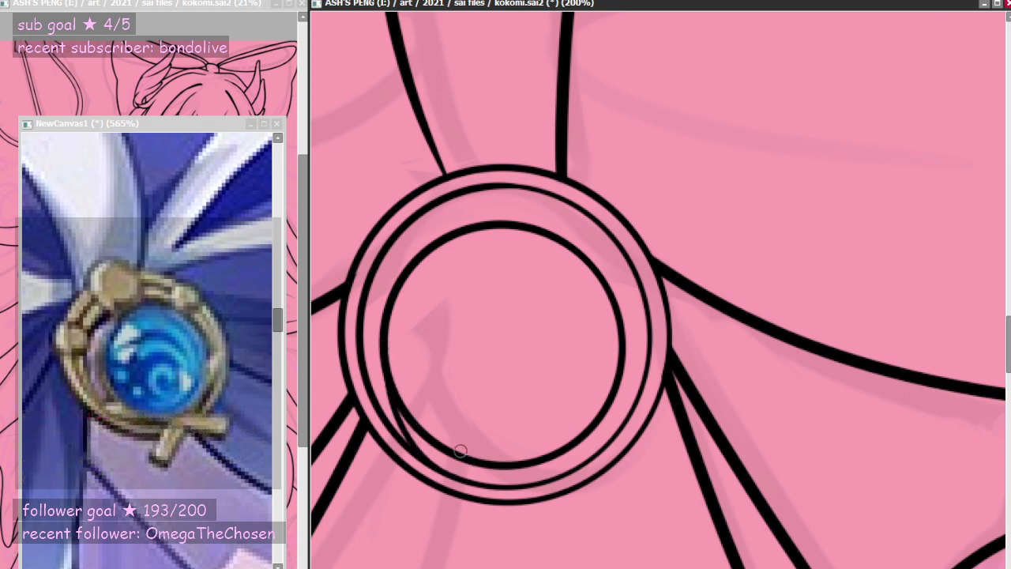
{"action": "mouse_move", "coordinate": [616, 379]}
{"action": "left_mouse_down"}
{"action": "mouse_move", "coordinate": [550, 485]}
{"action": "mouse_move", "coordinate": [575, 461]}
{"action": "mouse_move", "coordinate": [588, 421]}
{"action": "mouse_move", "coordinate": [570, 472]}
{"action": "left_mouse_up"}
{"action": "key", "text": "ctrl+z"}
{"action": "key", "text": "ctrl+z"}
{"action": "key", "text": "ctrl+z"}
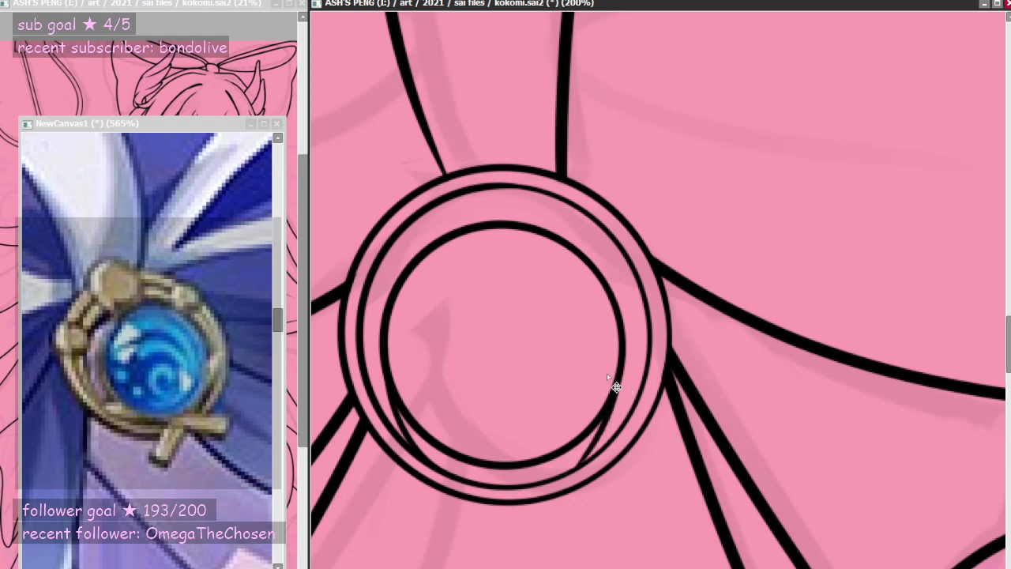
- Try to draw a freehand arc over the upper half of the brooch's inner circle
{"action": "mouse_move", "coordinate": [384, 300]}
{"action": "left_mouse_down"}
{"action": "mouse_move", "coordinate": [509, 210]}
{"action": "mouse_move", "coordinate": [612, 310]}
{"action": "left_mouse_up"}
{"action": "key", "text": "ctrl+z"}
{"action": "mouse_move", "coordinate": [384, 311]}
{"action": "left_mouse_down"}
{"action": "mouse_move", "coordinate": [530, 211]}
{"action": "mouse_move", "coordinate": [631, 323]}
{"action": "left_mouse_up"}
{"action": "key", "text": "ctrl+z"}
{"action": "mouse_move", "coordinate": [381, 320]}
{"action": "left_mouse_down"}
{"action": "mouse_move", "coordinate": [507, 208]}
{"action": "mouse_move", "coordinate": [593, 289]}
{"action": "left_mouse_up"}
{"action": "key", "text": "ctrl+z"}
{"action": "left_click_drag", "start_coordinate": [427, 247], "coordinate": [624, 332]}
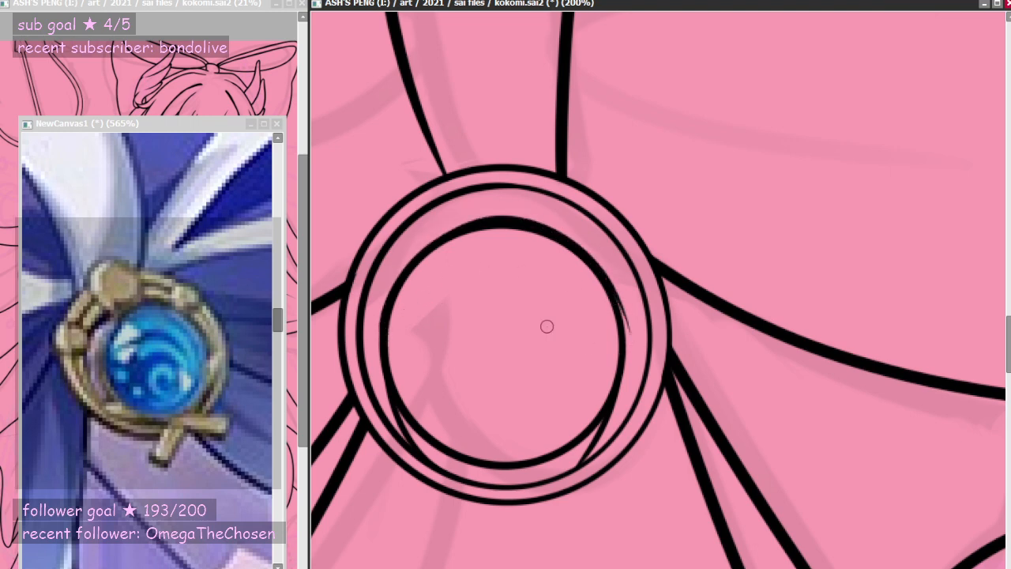
{"action": "key", "text": "ctrl+z"}
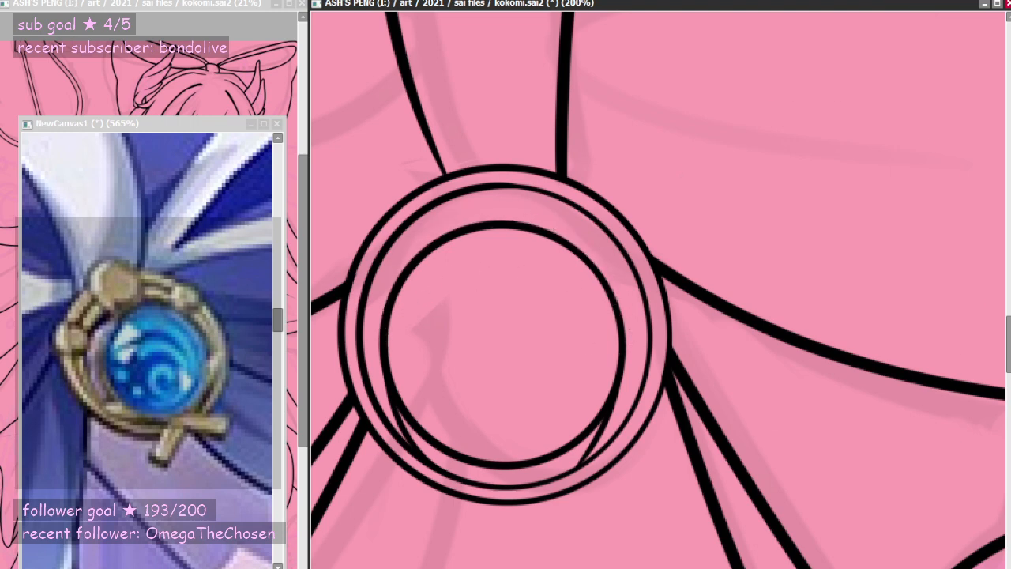
- Bring back the circular guide over the brooch and narrow it to about the inner circle's width
{"action": "key", "text": "ctrl+v"}
{"action": "left_click_drag", "start_coordinate": [817, 266], "coordinate": [496, 377]}
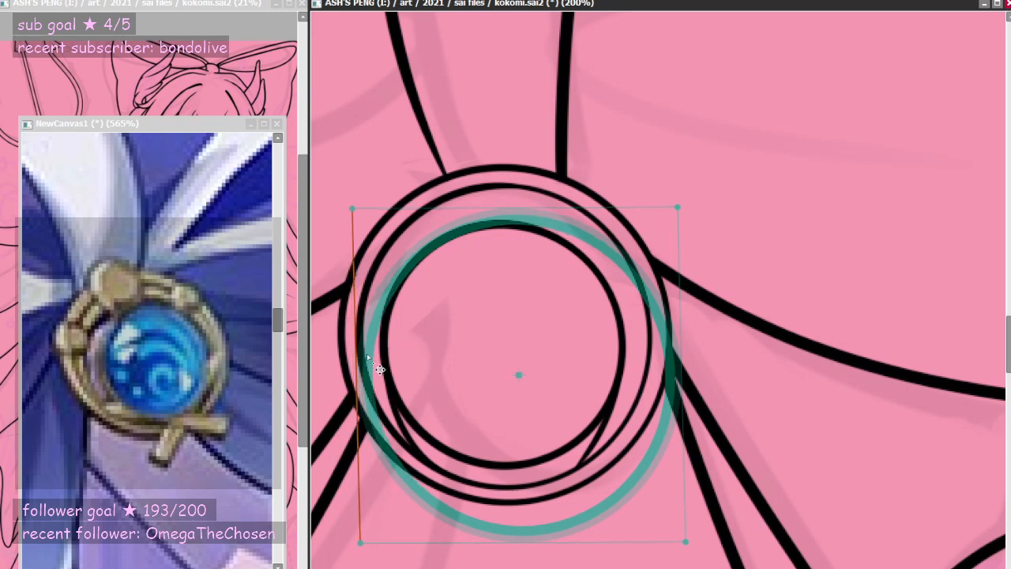
{"action": "left_click_drag", "start_coordinate": [366, 357], "coordinate": [436, 358]}
{"action": "left_click_drag", "start_coordinate": [684, 358], "coordinate": [654, 361]}
{"action": "left_click_drag", "start_coordinate": [588, 378], "coordinate": [546, 383]}
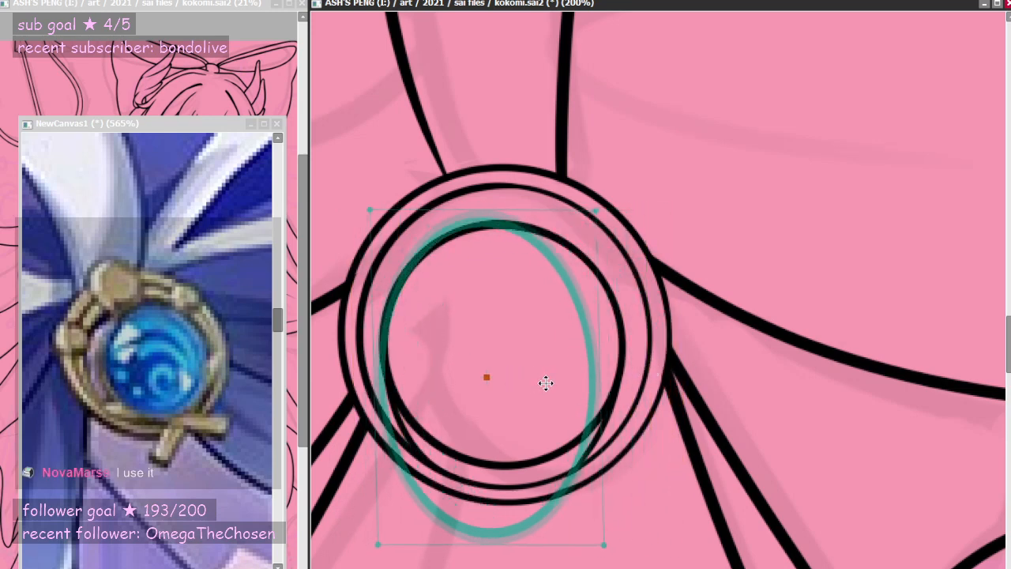
{"action": "left_click_drag", "start_coordinate": [603, 356], "coordinate": [641, 358]}
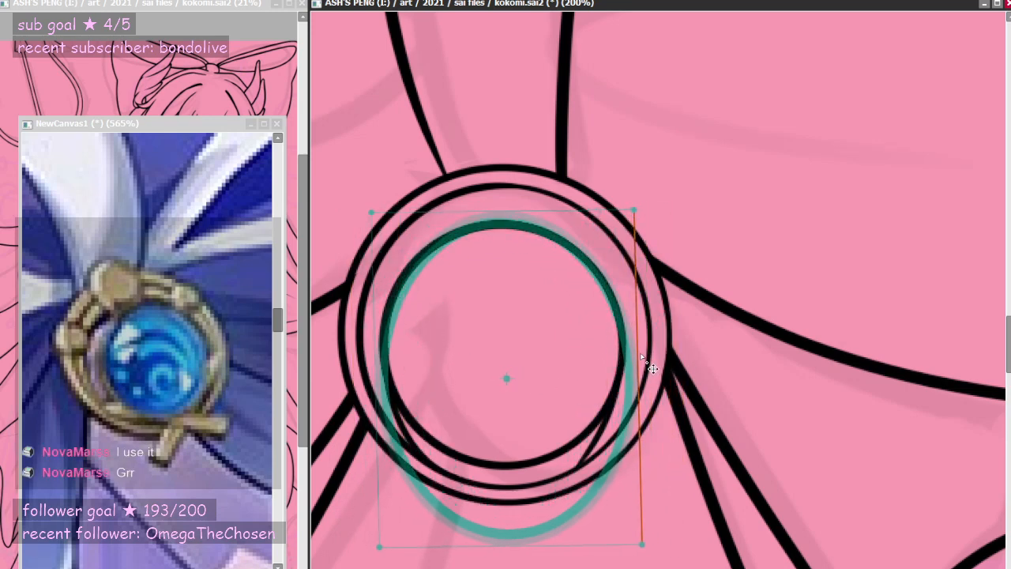
{"action": "left_click_drag", "start_coordinate": [384, 357], "coordinate": [386, 357]}
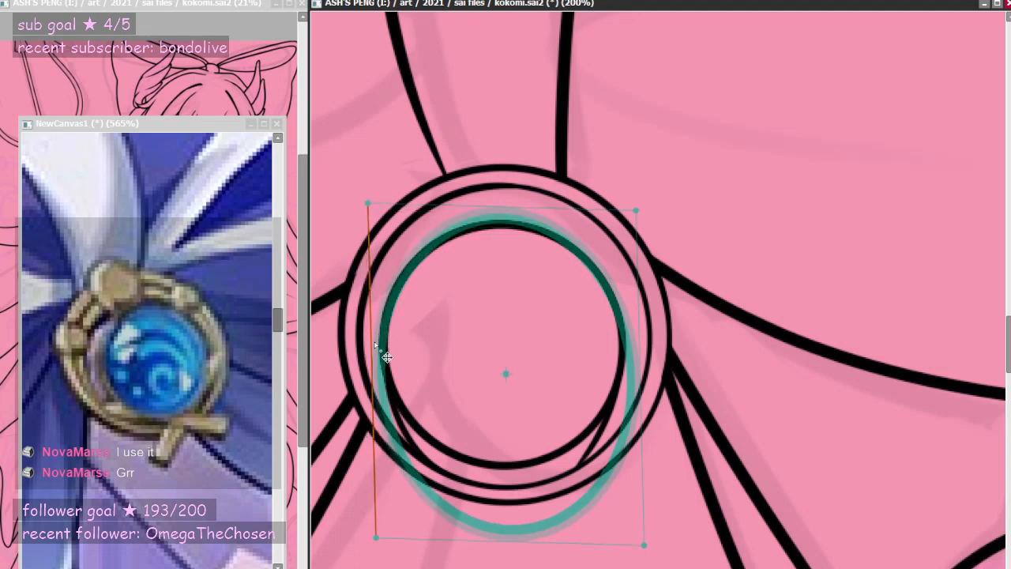
- Shorten the oval guide into a circle and fit it closely around the brooch's inner circle
{"action": "left_click_drag", "start_coordinate": [527, 543], "coordinate": [529, 480]}
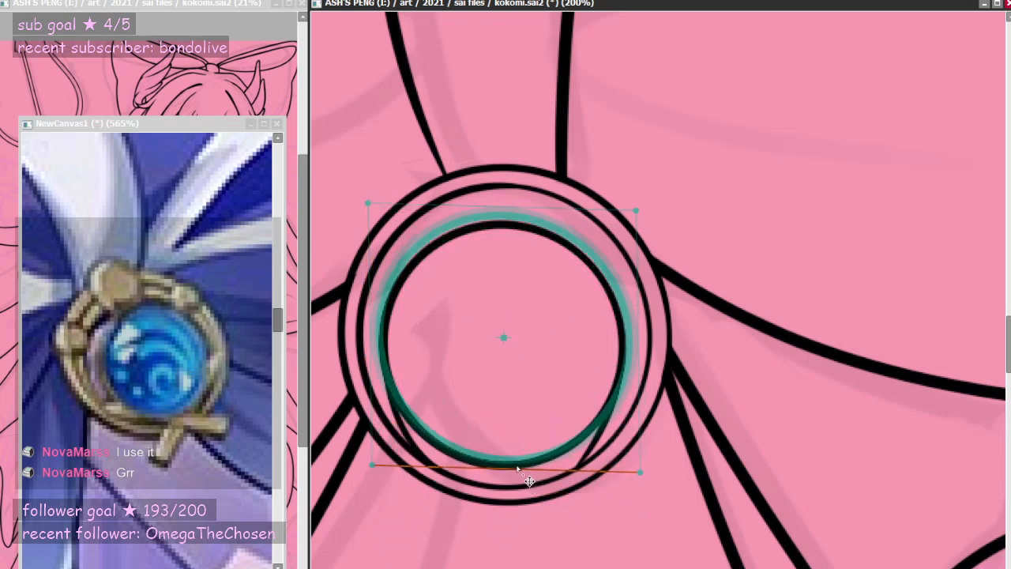
{"action": "left_click_drag", "start_coordinate": [370, 356], "coordinate": [379, 356]}
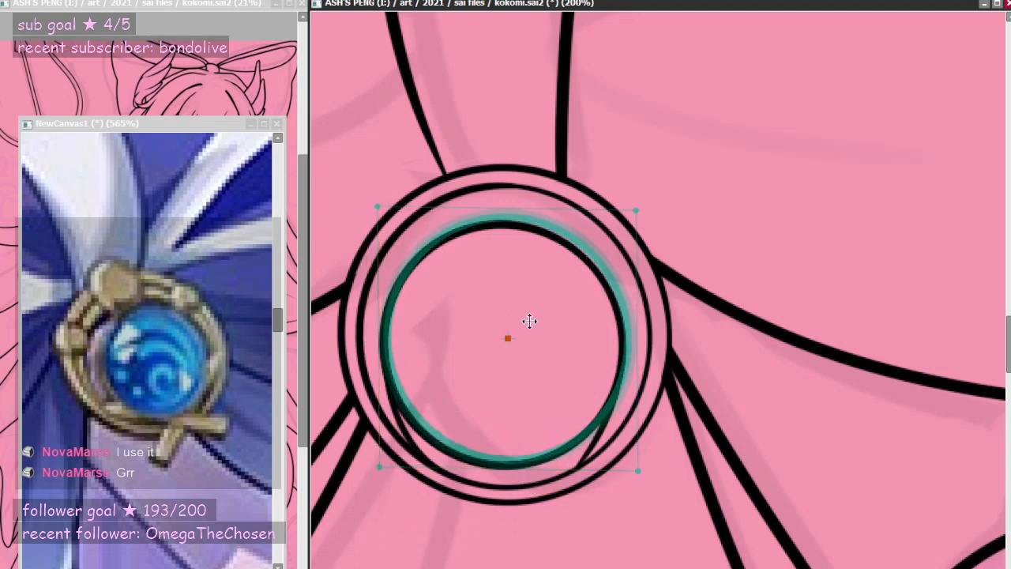
{"action": "left_click_drag", "start_coordinate": [650, 346], "coordinate": [639, 347]}
{"action": "key", "text": "Return"}
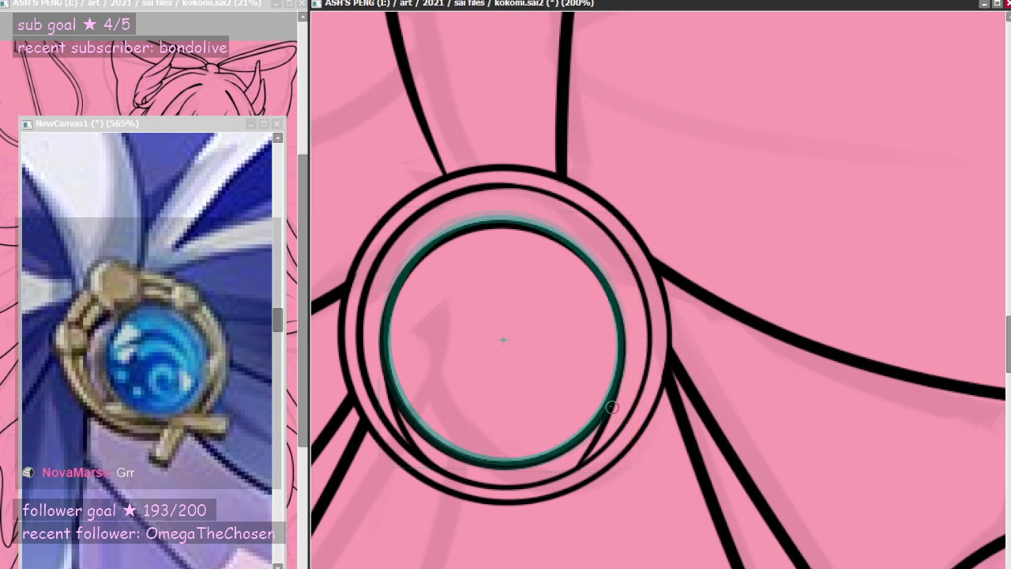
- Trace a second arc just above the brooch's inner circle along the guide, and hide the guide
{"action": "mouse_move", "coordinate": [611, 408]}
{"action": "left_mouse_down"}
{"action": "mouse_move", "coordinate": [580, 240]}
{"action": "mouse_move", "coordinate": [451, 220]}
{"action": "mouse_move", "coordinate": [393, 395]}
{"action": "left_mouse_up"}
{"action": "mouse_move", "coordinate": [533, 301]}
{"action": "left_mouse_down"}
{"action": "mouse_move", "coordinate": [805, 305]}
{"action": "mouse_move", "coordinate": [751, 390]}
{"action": "mouse_move", "coordinate": [491, 329]}
{"action": "mouse_move", "coordinate": [502, 320]}
{"action": "left_mouse_up"}
{"action": "key", "text": "Return"}
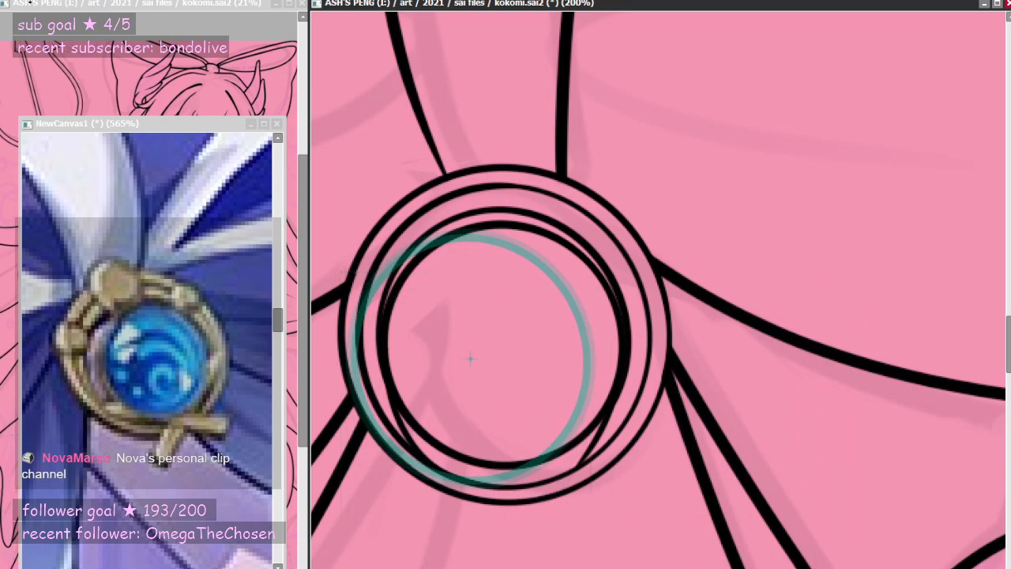
{"action": "key", "text": "ctrl+r"}
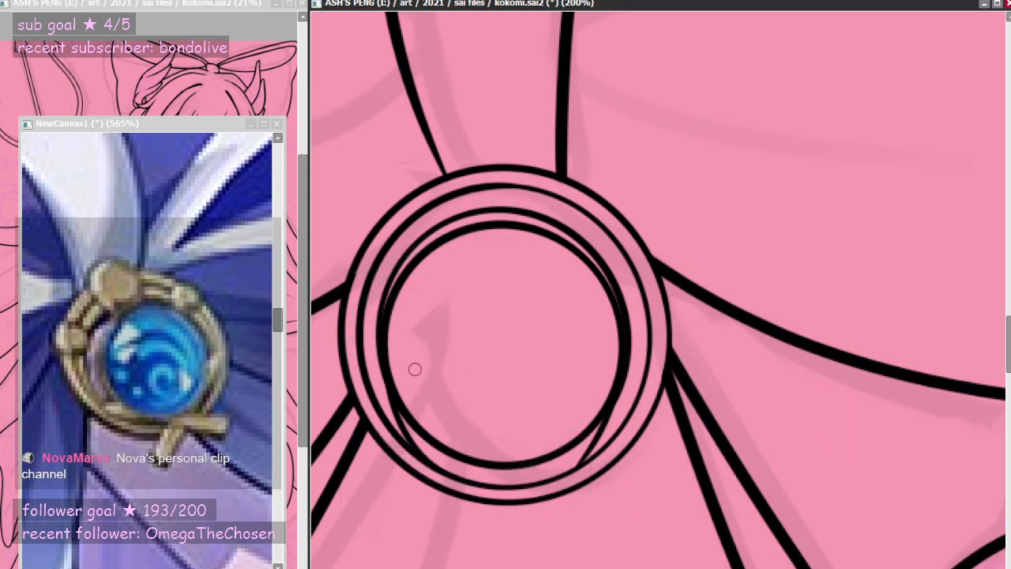
{"action": "scroll", "coordinate": [480, 291], "scroll_direction": "down", "scroll_amount": 5}
{"action": "scroll", "coordinate": [488, 300], "scroll_direction": "up", "scroll_amount": 5}
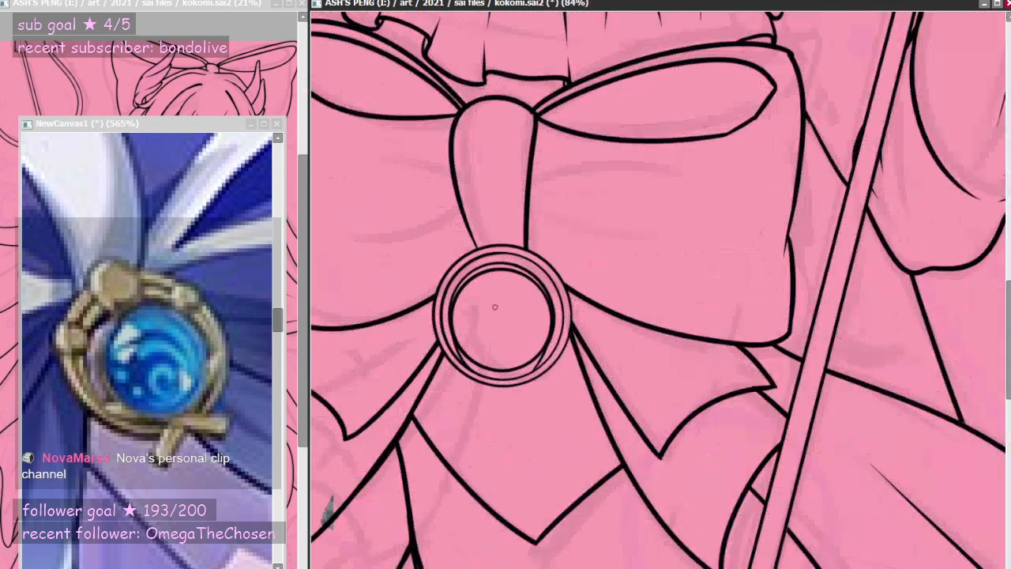
- Try to draw a freehand diagonal line running down across the brooch's lower rim for the first crossed bar
{"action": "scroll", "coordinate": [485, 312], "scroll_direction": "down", "scroll_amount": 4}
{"action": "scroll", "coordinate": [486, 409], "scroll_direction": "up", "scroll_amount": 5}
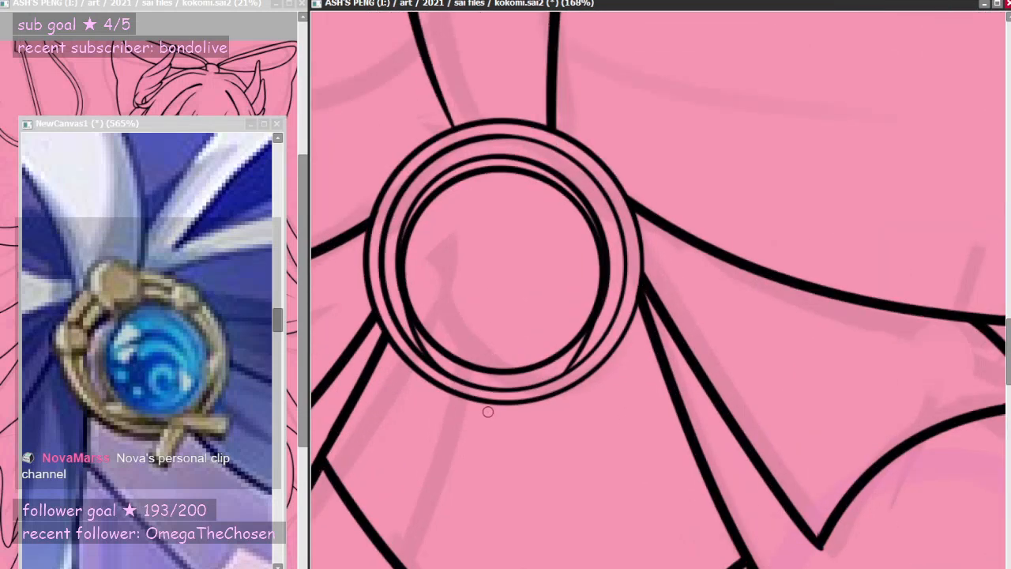
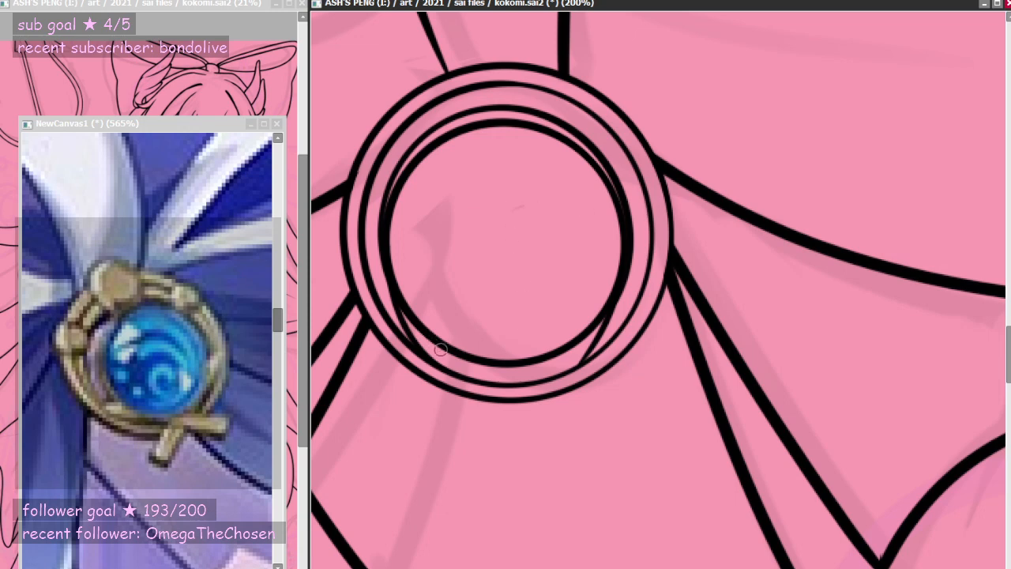
{"action": "left_click_drag", "start_coordinate": [440, 349], "coordinate": [611, 465]}
{"action": "key", "text": "ctrl+z"}
{"action": "left_click_drag", "start_coordinate": [450, 351], "coordinate": [592, 444]}
{"action": "key", "text": "ctrl+z"}
{"action": "key", "text": "ctrl+z"}
{"action": "left_click_drag", "start_coordinate": [458, 357], "coordinate": [579, 429]}
{"action": "key", "text": "ctrl+z"}
{"action": "mouse_move", "coordinate": [456, 357]}
{"action": "left_mouse_down"}
{"action": "mouse_move", "coordinate": [591, 428]}
{"action": "mouse_move", "coordinate": [591, 418]}
{"action": "left_mouse_up"}
{"action": "key", "text": "ctrl+z"}
{"action": "key", "text": "ctrl+z"}
{"action": "key", "text": "ctrl+z"}
{"action": "left_click_drag", "start_coordinate": [455, 354], "coordinate": [589, 423]}
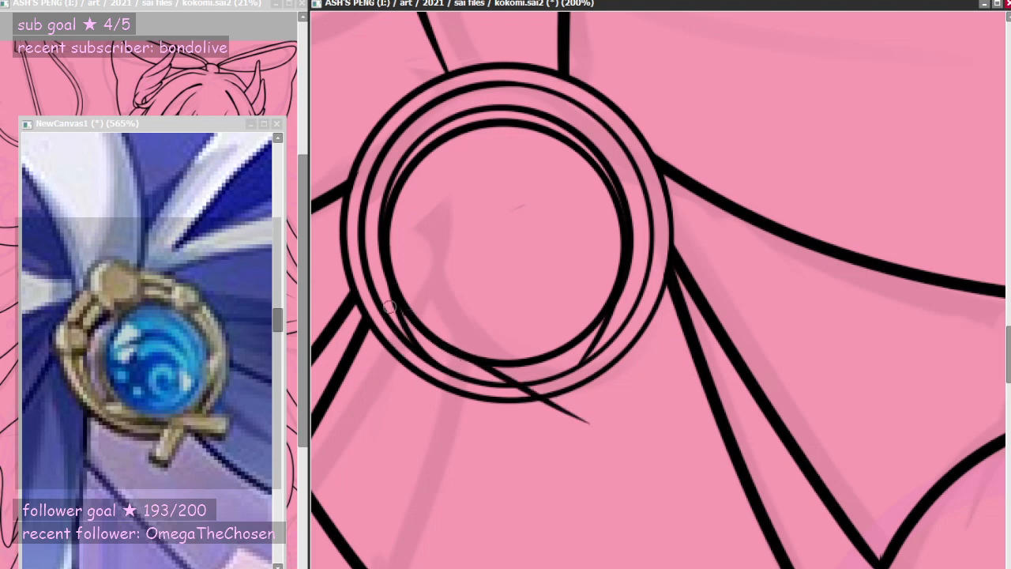
{"action": "left_click_drag", "start_coordinate": [400, 339], "coordinate": [531, 441]}
{"action": "key", "text": "ctrl+z"}
{"action": "key", "text": "ctrl+z"}
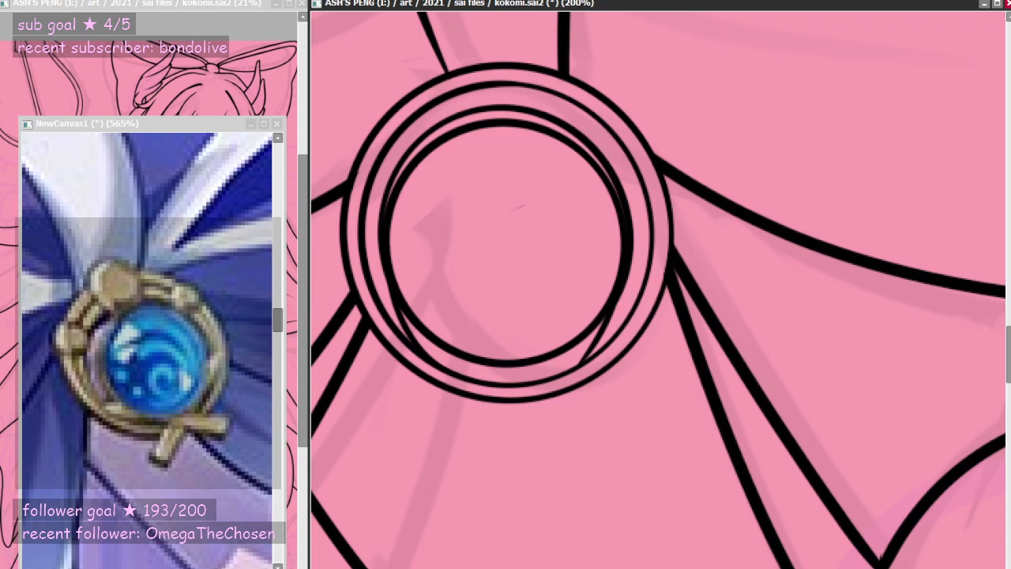
- Bring up the straight ruler and slope it down to the right below the brooch's lower left rim
{"action": "key", "text": "ctrl+r"}
{"action": "mouse_move", "coordinate": [760, 346]}
{"action": "left_mouse_down"}
{"action": "mouse_move", "coordinate": [811, 217]}
{"action": "mouse_move", "coordinate": [817, 242]}
{"action": "left_mouse_up"}
{"action": "mouse_move", "coordinate": [655, 316]}
{"action": "left_mouse_down"}
{"action": "mouse_move", "coordinate": [466, 469]}
{"action": "mouse_move", "coordinate": [605, 408]}
{"action": "mouse_move", "coordinate": [514, 463]}
{"action": "mouse_move", "coordinate": [527, 484]}
{"action": "left_mouse_up"}
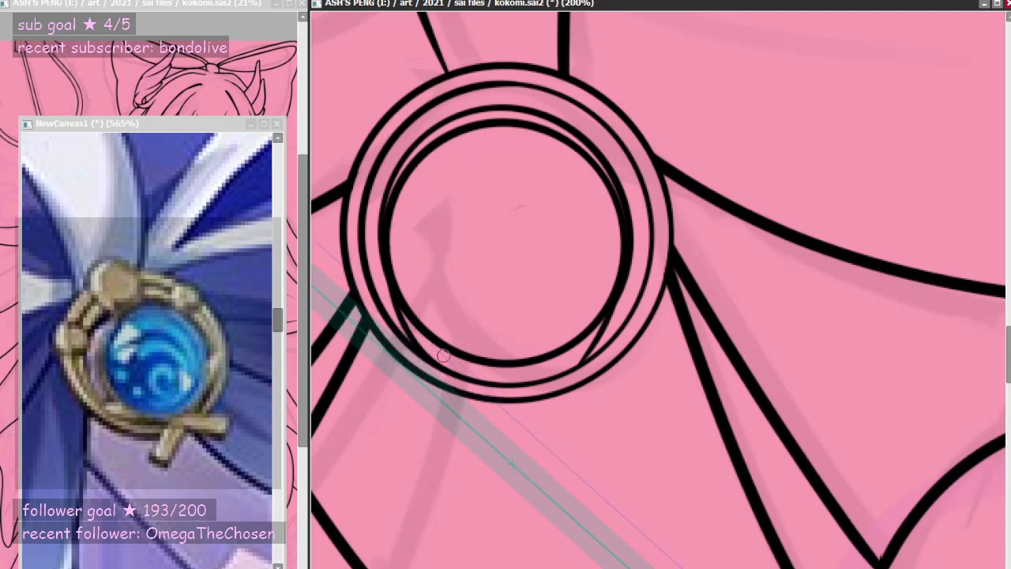
- Try to trace the first bar's two parallel edges along the ruler across the brooch's lower rim
{"action": "left_click_drag", "start_coordinate": [409, 330], "coordinate": [551, 455]}
{"action": "key", "text": "ctrl+z"}
{"action": "mouse_move", "coordinate": [611, 480]}
{"action": "left_mouse_down"}
{"action": "mouse_move", "coordinate": [615, 469]}
{"action": "mouse_move", "coordinate": [586, 469]}
{"action": "mouse_move", "coordinate": [600, 424]}
{"action": "mouse_move", "coordinate": [537, 480]}
{"action": "left_mouse_up"}
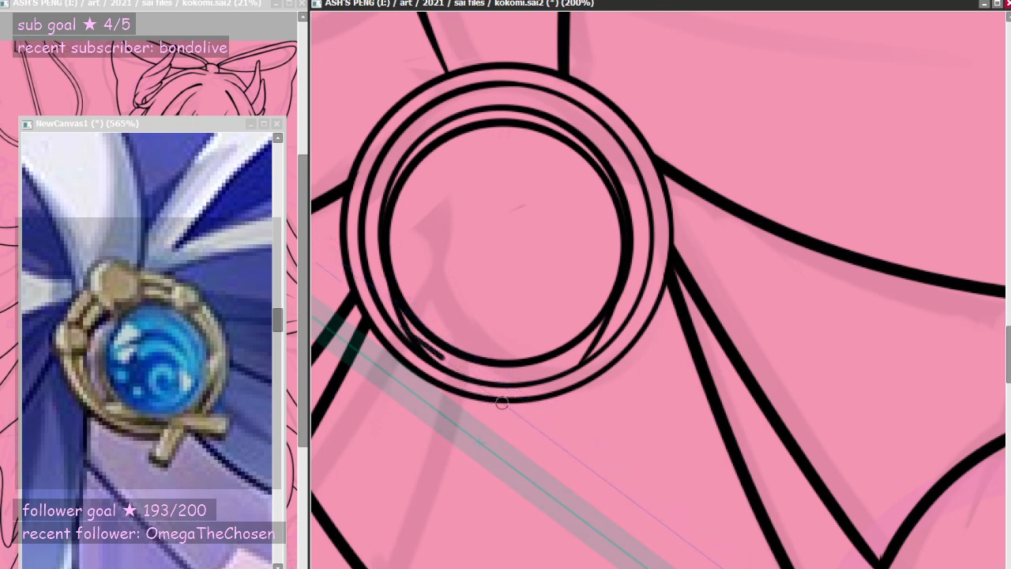
{"action": "left_click_drag", "start_coordinate": [462, 371], "coordinate": [563, 421]}
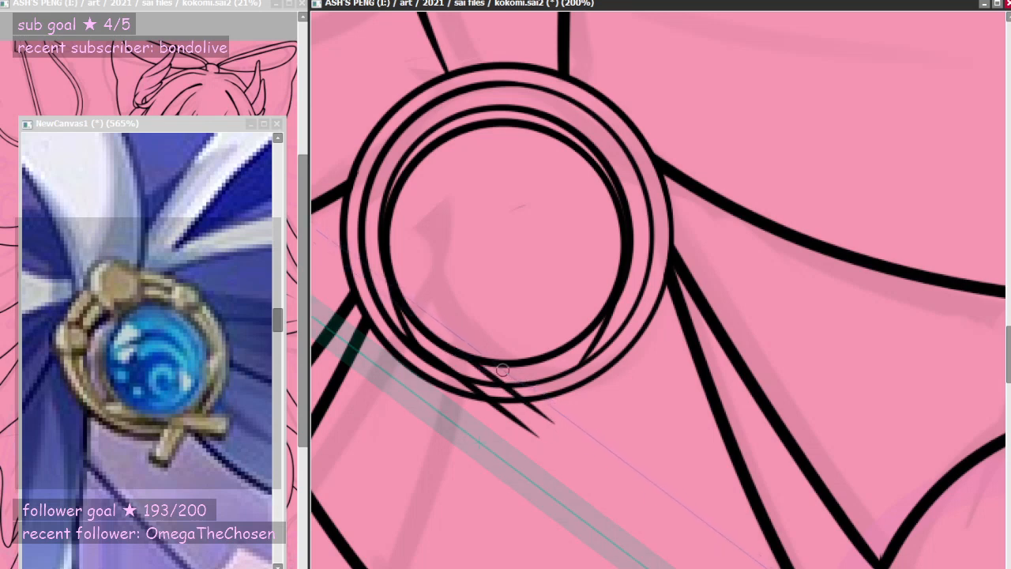
{"action": "key", "text": "ctrl+z"}
{"action": "key", "text": "ctrl+z"}
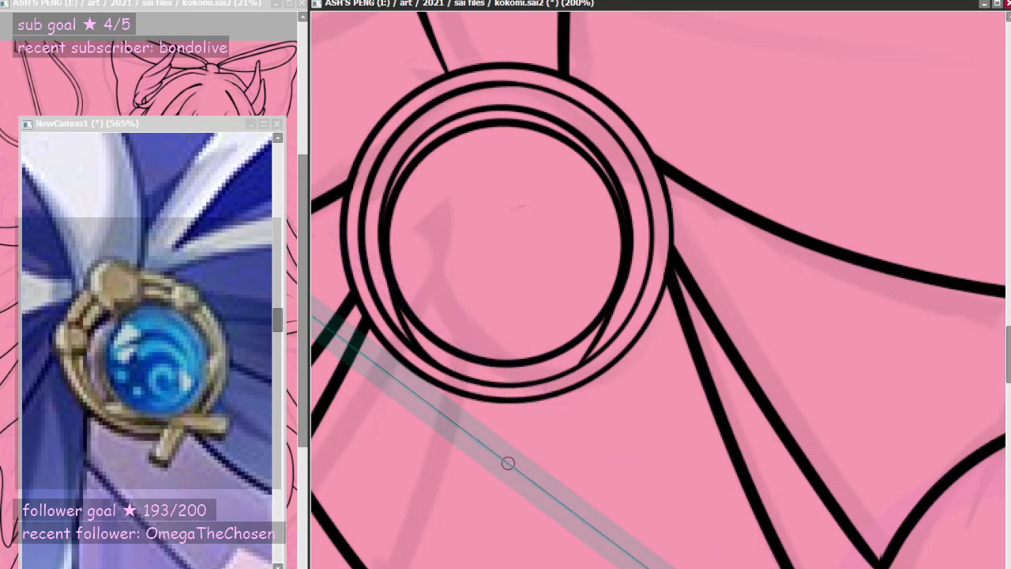
- Set the ruler to a shallower slope and trace the first bar's lower edge across the brooch's bottom rim
{"action": "left_click_drag", "start_coordinate": [521, 476], "coordinate": [543, 453]}
{"action": "left_click_drag", "start_coordinate": [617, 404], "coordinate": [619, 392]}
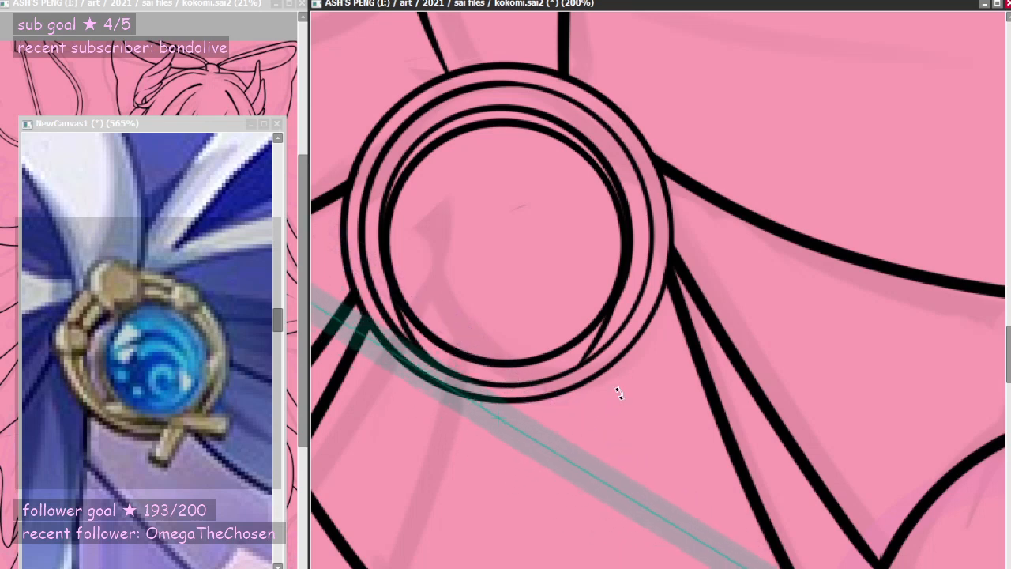
{"action": "left_click_drag", "start_coordinate": [557, 456], "coordinate": [511, 478]}
{"action": "left_click_drag", "start_coordinate": [384, 319], "coordinate": [558, 435]}
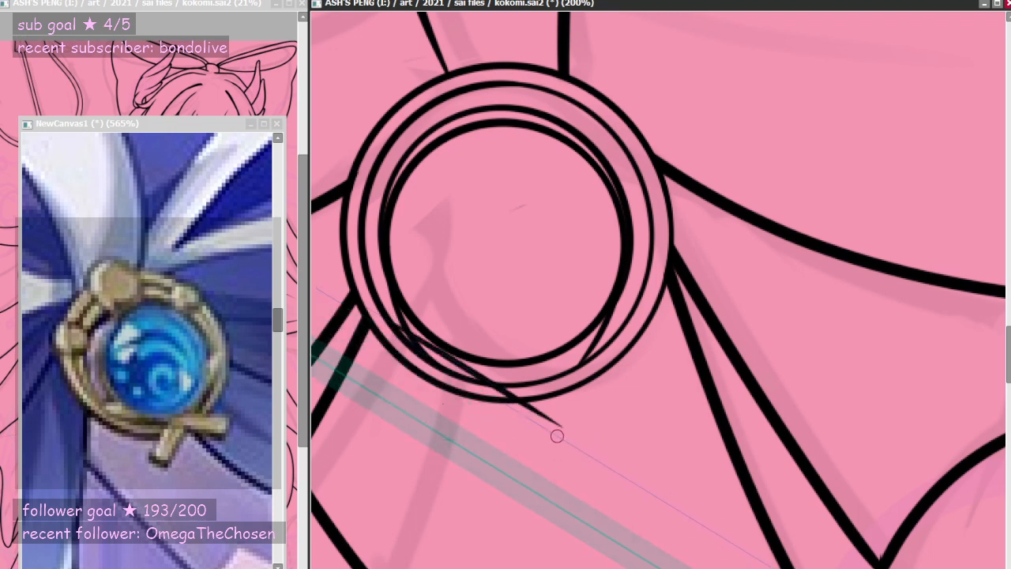
{"action": "key", "text": "ctrl+z"}
{"action": "left_click_drag", "start_coordinate": [415, 338], "coordinate": [424, 347]}
{"action": "left_click_drag", "start_coordinate": [433, 413], "coordinate": [444, 410]}
{"action": "left_click_drag", "start_coordinate": [491, 387], "coordinate": [495, 388]}
{"action": "mouse_move", "coordinate": [415, 340]}
{"action": "left_mouse_down"}
{"action": "mouse_move", "coordinate": [594, 452]}
{"action": "mouse_move", "coordinate": [507, 406]}
{"action": "mouse_move", "coordinate": [555, 432]}
{"action": "left_mouse_up"}
{"action": "key", "text": "ctrl+z"}
- Trace the first bar's upper edge from beneath the inner circle, parallel to the lower edge, and extend the lower edge slightly
{"action": "left_click_drag", "start_coordinate": [497, 363], "coordinate": [575, 408]}
{"action": "key", "text": "ctrl+z"}
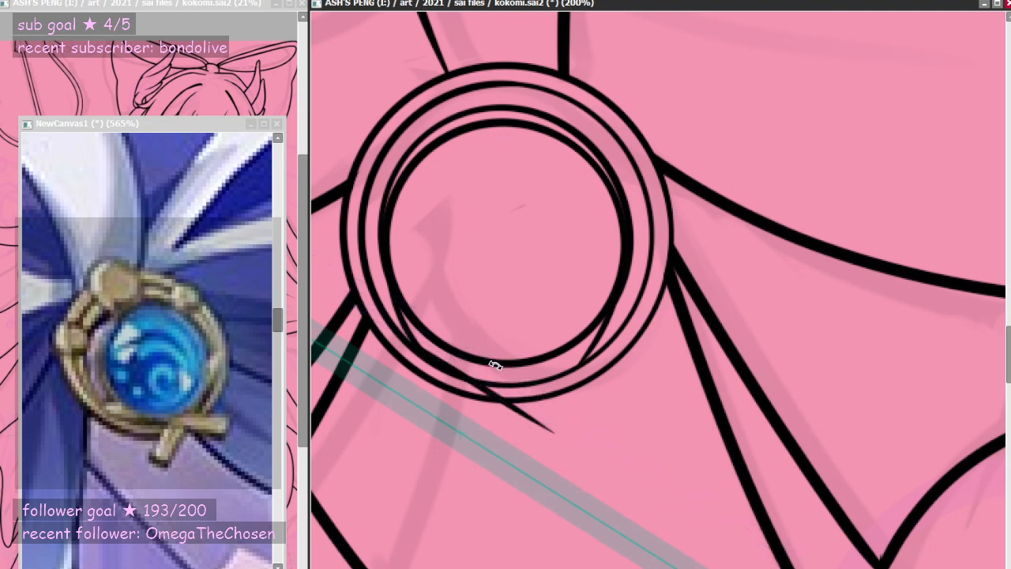
{"action": "left_click_drag", "start_coordinate": [493, 364], "coordinate": [574, 411]}
{"action": "key", "text": "ctrl+z"}
{"action": "left_click_drag", "start_coordinate": [504, 363], "coordinate": [572, 401]}
{"action": "key", "text": "ctrl+z"}
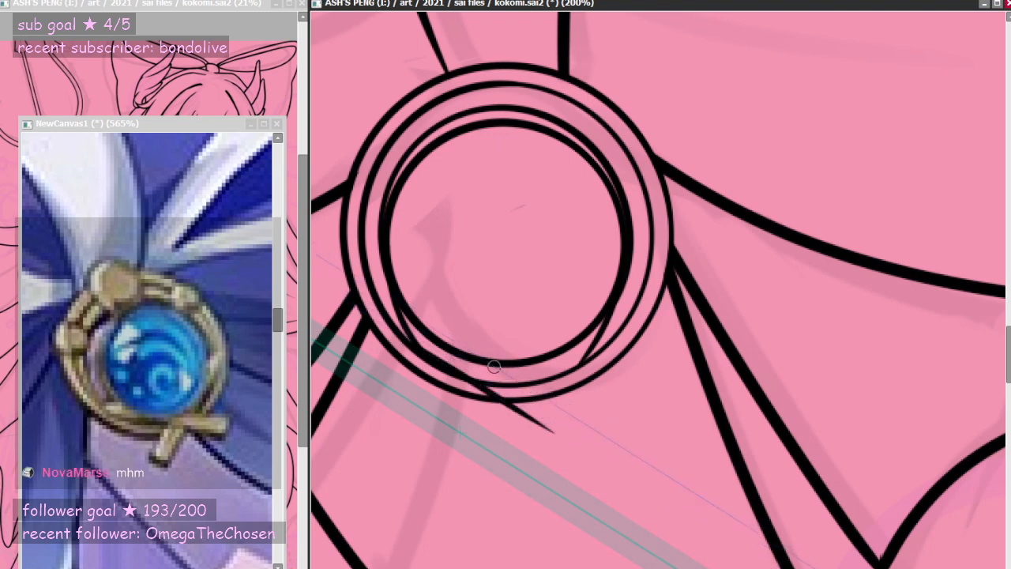
{"action": "left_click_drag", "start_coordinate": [495, 366], "coordinate": [570, 407]}
{"action": "key", "text": "ctrl+z"}
{"action": "key", "text": "ctrl+z"}
{"action": "left_click_drag", "start_coordinate": [501, 364], "coordinate": [575, 403]}
{"action": "key", "text": "ctrl+z"}
{"action": "left_click_drag", "start_coordinate": [521, 366], "coordinate": [603, 415]}
{"action": "key", "text": "ctrl+z"}
{"action": "left_click_drag", "start_coordinate": [518, 360], "coordinate": [592, 406]}
{"action": "key", "text": "ctrl+z"}
{"action": "left_click_drag", "start_coordinate": [508, 366], "coordinate": [595, 422]}
{"action": "left_click_drag", "start_coordinate": [484, 390], "coordinate": [564, 437]}
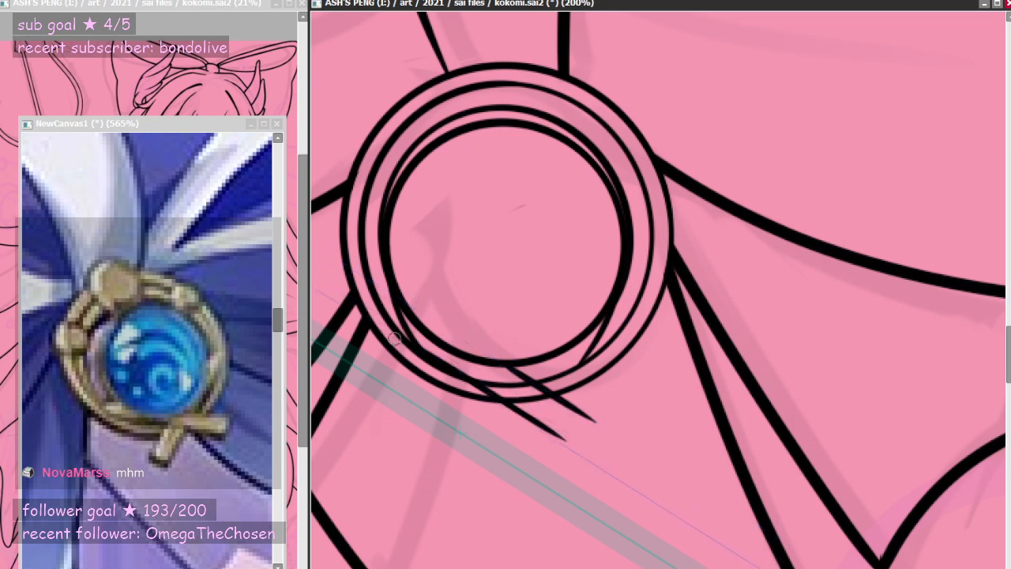
- Swing the ruler to the opposite slope and trace the second bar's lower edge up to the first bar
{"action": "left_click_drag", "start_coordinate": [644, 395], "coordinate": [431, 502]}
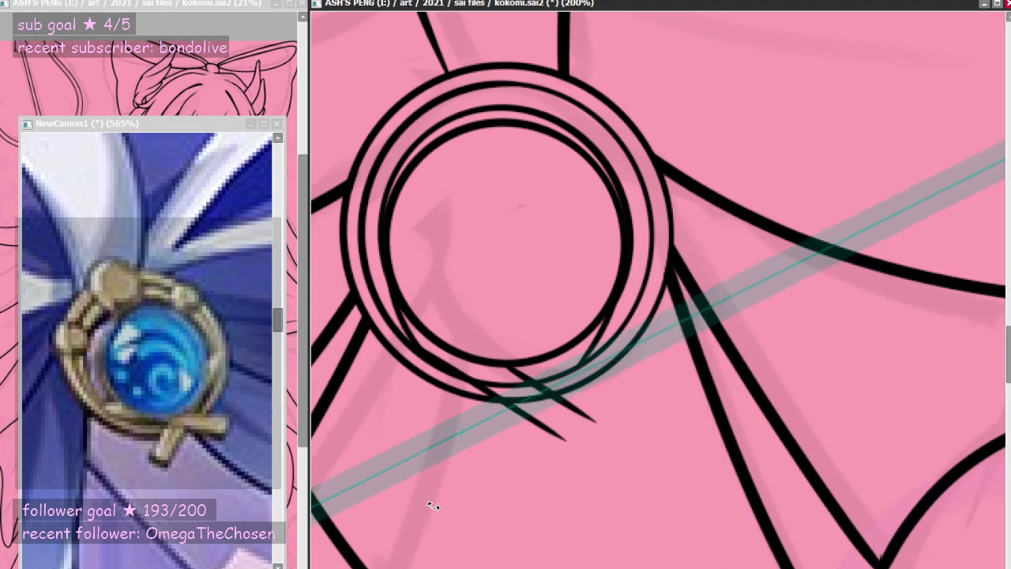
{"action": "left_click_drag", "start_coordinate": [501, 408], "coordinate": [554, 397]}
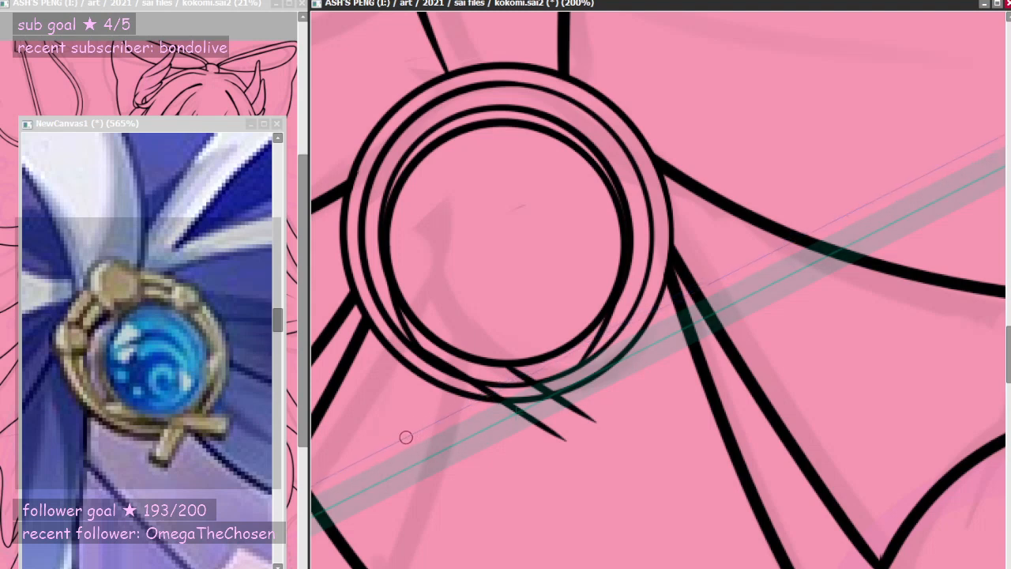
{"action": "left_click_drag", "start_coordinate": [398, 440], "coordinate": [493, 405]}
{"action": "left_click_drag", "start_coordinate": [406, 440], "coordinate": [488, 398]}
{"action": "key", "text": "ctrl+z"}
{"action": "left_click_drag", "start_coordinate": [402, 436], "coordinate": [490, 397]}
{"action": "key", "text": "ctrl+z"}
{"action": "left_click_drag", "start_coordinate": [403, 433], "coordinate": [487, 390]}
{"action": "key", "text": "ctrl+z"}
{"action": "left_click_drag", "start_coordinate": [397, 441], "coordinate": [483, 397]}
- Trace the second bar's upper edge parallel to its lower edge, and hide the ruler
{"action": "left_click_drag", "start_coordinate": [384, 410], "coordinate": [478, 363]}
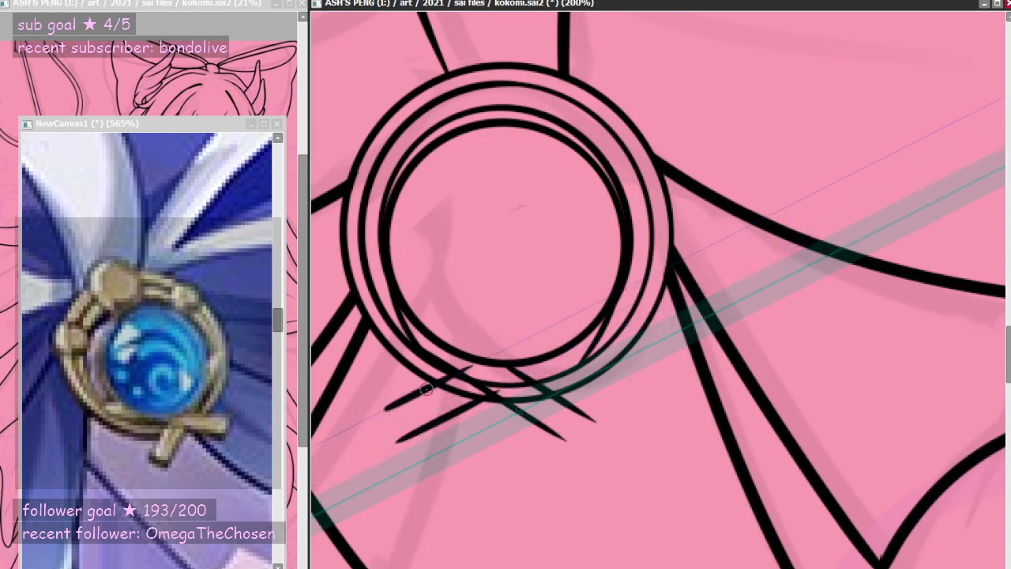
{"action": "key", "text": "ctrl+z"}
{"action": "left_click_drag", "start_coordinate": [382, 413], "coordinate": [478, 366]}
{"action": "key", "text": "ctrl+r"}
- Draw the first bar's upper end freehand, curving along the inner circle's lower left side
{"action": "key", "text": "["}
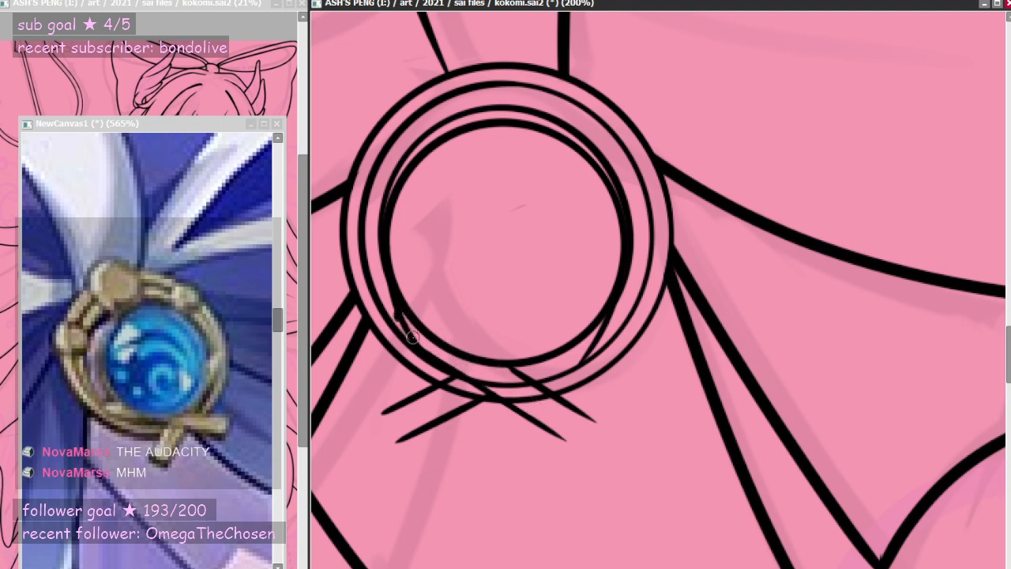
{"action": "mouse_move", "coordinate": [400, 318]}
{"action": "left_mouse_down"}
{"action": "mouse_move", "coordinate": [436, 345]}
{"action": "mouse_move", "coordinate": [412, 342]}
{"action": "mouse_move", "coordinate": [442, 353]}
{"action": "left_mouse_up"}
{"action": "key", "text": "ctrl+z"}
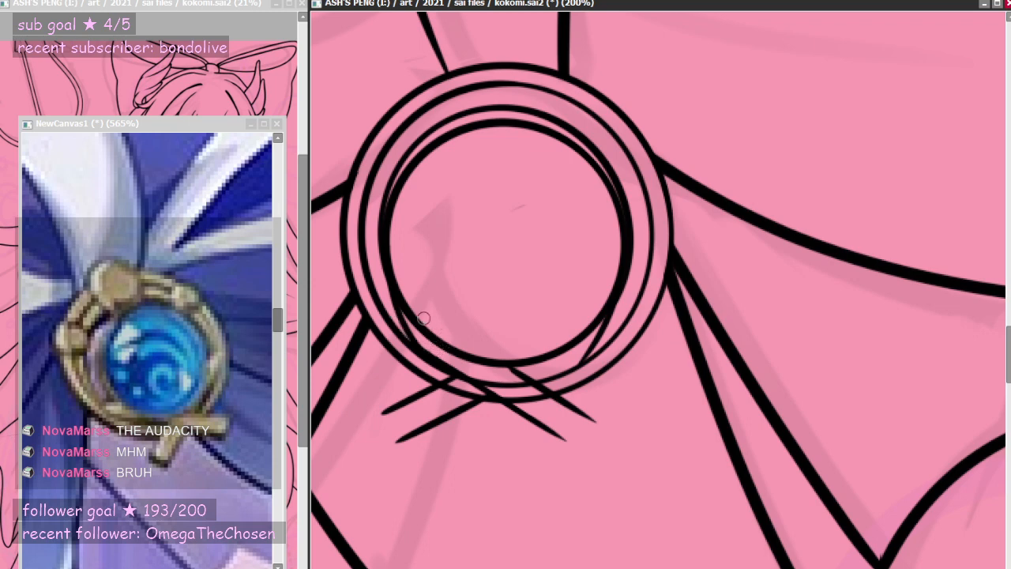
{"action": "left_click_drag", "start_coordinate": [397, 317], "coordinate": [446, 366]}
{"action": "key", "text": "ctrl+z"}
{"action": "mouse_move", "coordinate": [396, 308]}
{"action": "left_mouse_down"}
{"action": "mouse_move", "coordinate": [403, 337]}
{"action": "mouse_move", "coordinate": [446, 363]}
{"action": "left_mouse_up"}
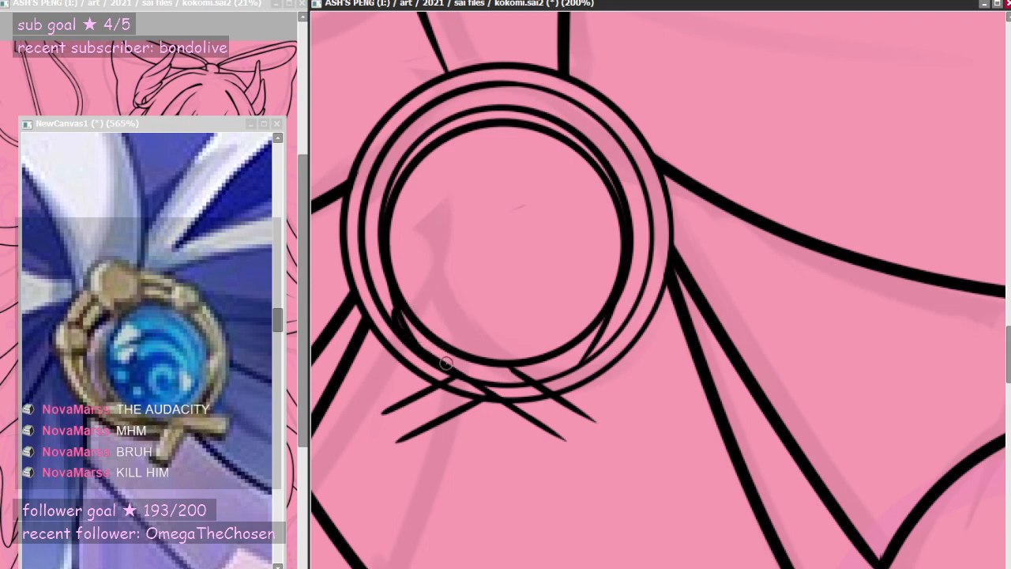
- Draw a short curve from the first bar's upper edge along the inner circle's lower right side
{"action": "mouse_move", "coordinate": [525, 379]}
{"action": "left_mouse_down"}
{"action": "mouse_move", "coordinate": [593, 342]}
{"action": "mouse_move", "coordinate": [554, 379]}
{"action": "mouse_move", "coordinate": [586, 337]}
{"action": "left_mouse_up"}
{"action": "key", "text": "ctrl+z"}
{"action": "key", "text": "ctrl+z"}
{"action": "key", "text": "ctrl+z"}
{"action": "left_click_drag", "start_coordinate": [525, 376], "coordinate": [585, 341]}
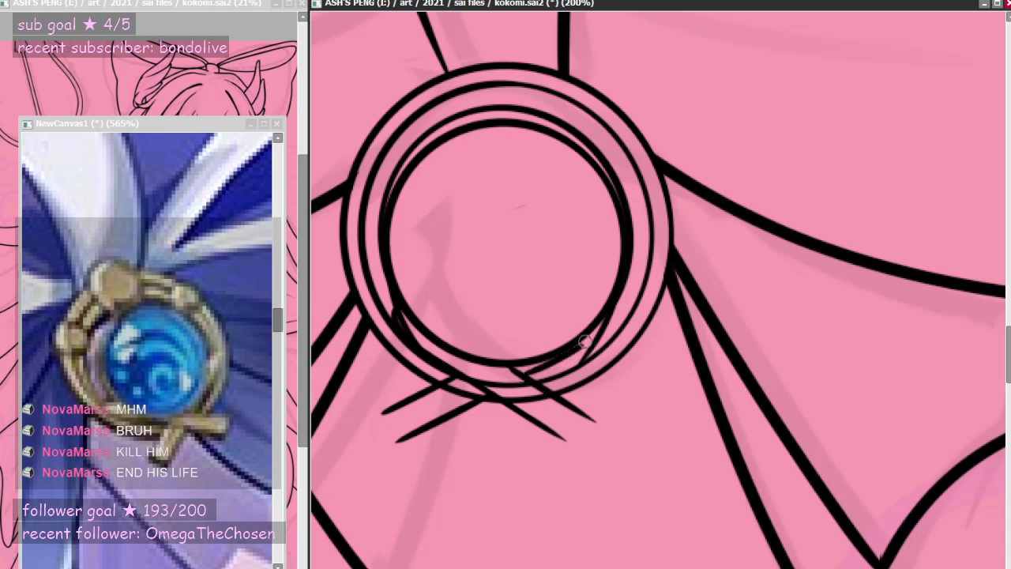
{"action": "key", "text": "ctrl+z"}
{"action": "left_click_drag", "start_coordinate": [522, 375], "coordinate": [586, 338]}
{"action": "key", "text": "ctrl+z"}
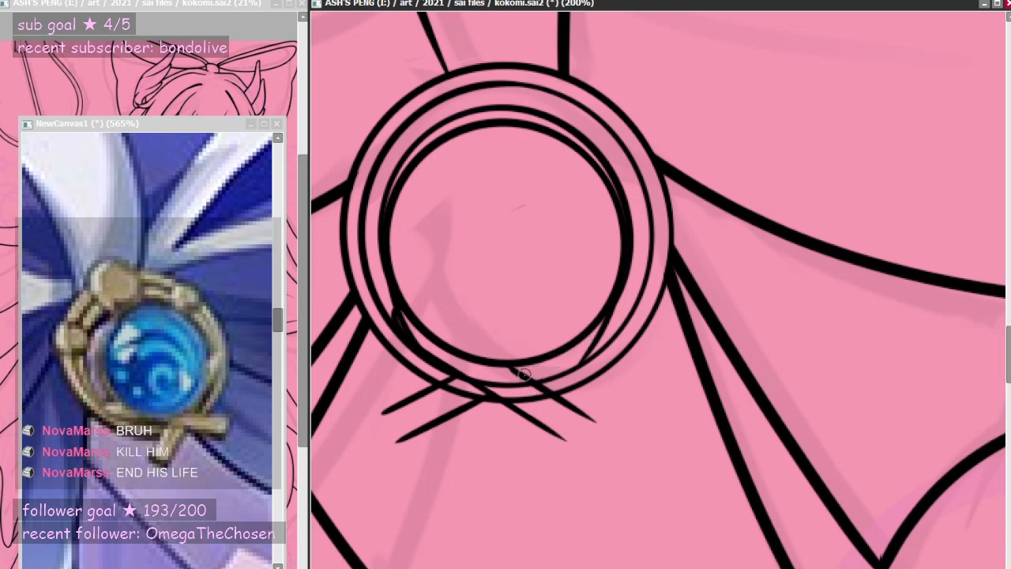
{"action": "left_click_drag", "start_coordinate": [525, 376], "coordinate": [581, 342]}
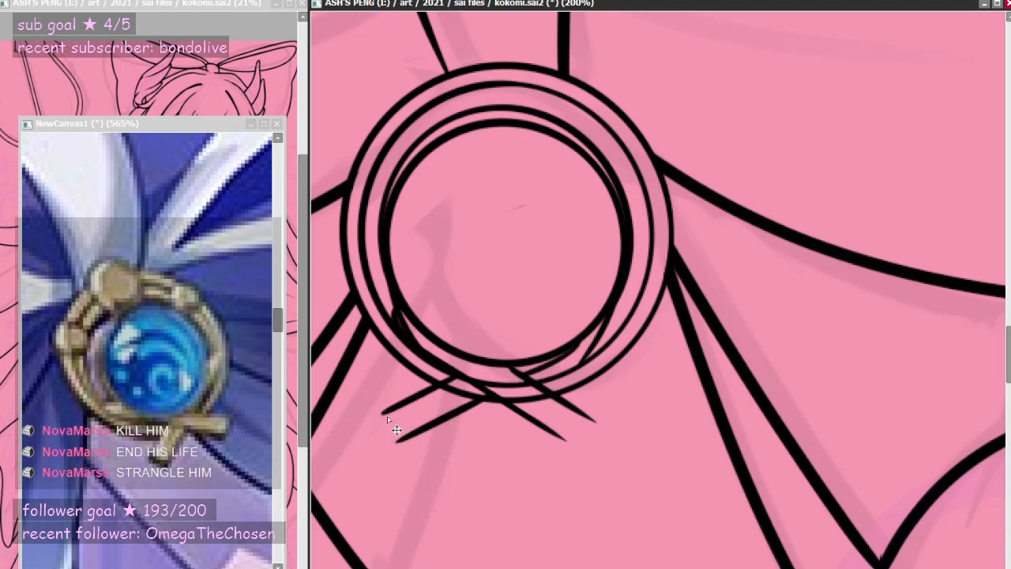
- Close the free ends of both crossed bars with rounded caps and tidy their corners
{"action": "key", "text": "ctrl+z"}
{"action": "left_click_drag", "start_coordinate": [382, 414], "coordinate": [400, 437]}
{"action": "key", "text": "ctrl+z"}
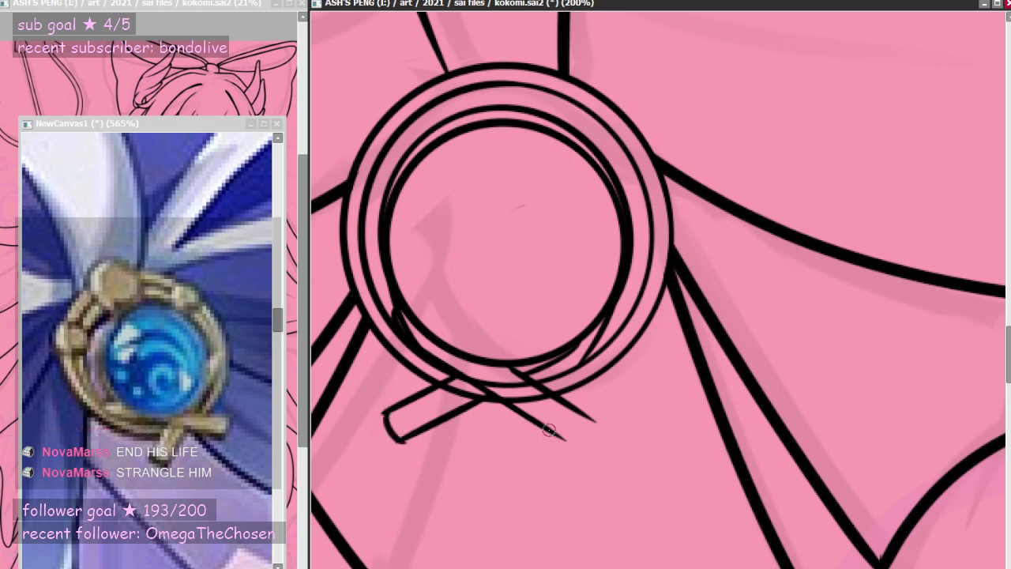
{"action": "mouse_move", "coordinate": [550, 430]}
{"action": "left_mouse_down"}
{"action": "mouse_move", "coordinate": [586, 417]}
{"action": "mouse_move", "coordinate": [595, 426]}
{"action": "mouse_move", "coordinate": [579, 411]}
{"action": "mouse_move", "coordinate": [579, 434]}
{"action": "left_mouse_up"}
{"action": "key", "text": "ctrl+z"}
{"action": "key", "text": "ctrl+z"}
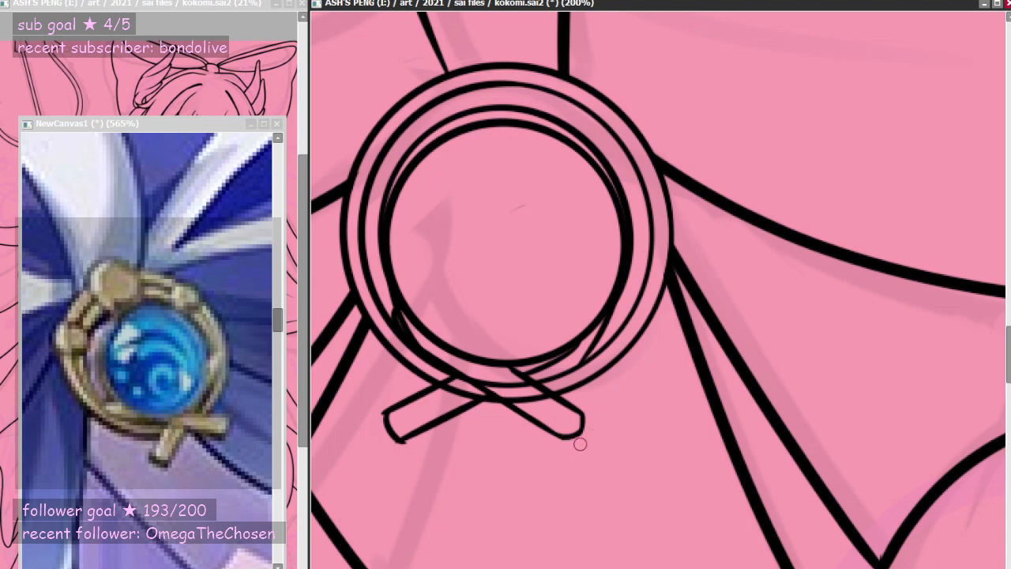
{"action": "mouse_move", "coordinate": [389, 437]}
{"action": "left_mouse_down"}
{"action": "mouse_move", "coordinate": [425, 442]}
{"action": "mouse_move", "coordinate": [389, 433]}
{"action": "mouse_move", "coordinate": [382, 406]}
{"action": "mouse_move", "coordinate": [384, 436]}
{"action": "mouse_move", "coordinate": [388, 406]}
{"action": "mouse_move", "coordinate": [404, 438]}
{"action": "left_mouse_up"}
{"action": "key", "text": "ctrl+z"}
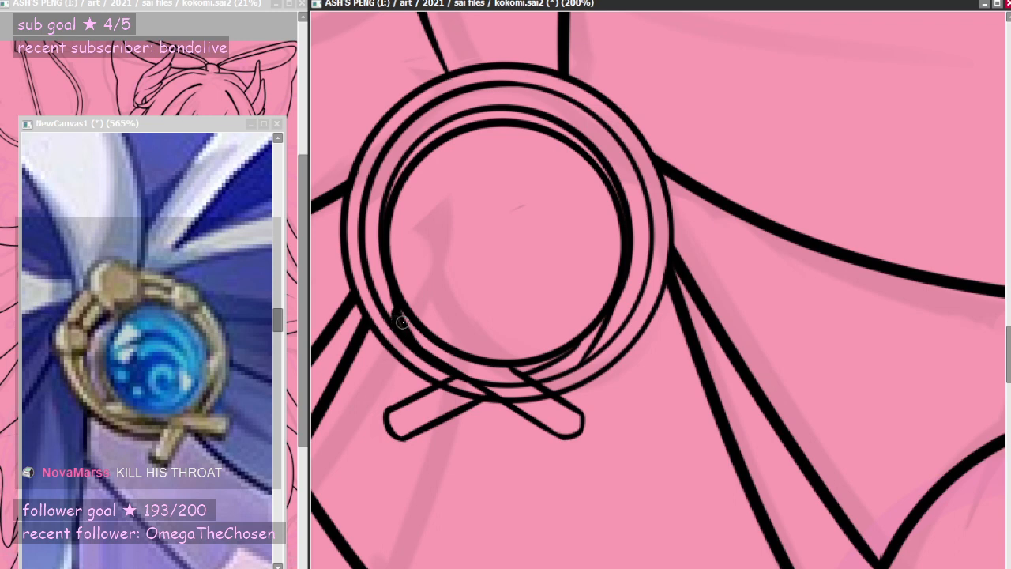
- Thin the line at the first bar's upper end and clear the ring lines crossing inside both bars
{"action": "key", "text": "ctrl+z"}
{"action": "left_click_drag", "start_coordinate": [402, 323], "coordinate": [456, 365]}
{"action": "key", "text": "ctrl+z"}
{"action": "left_click_drag", "start_coordinate": [402, 320], "coordinate": [490, 380]}
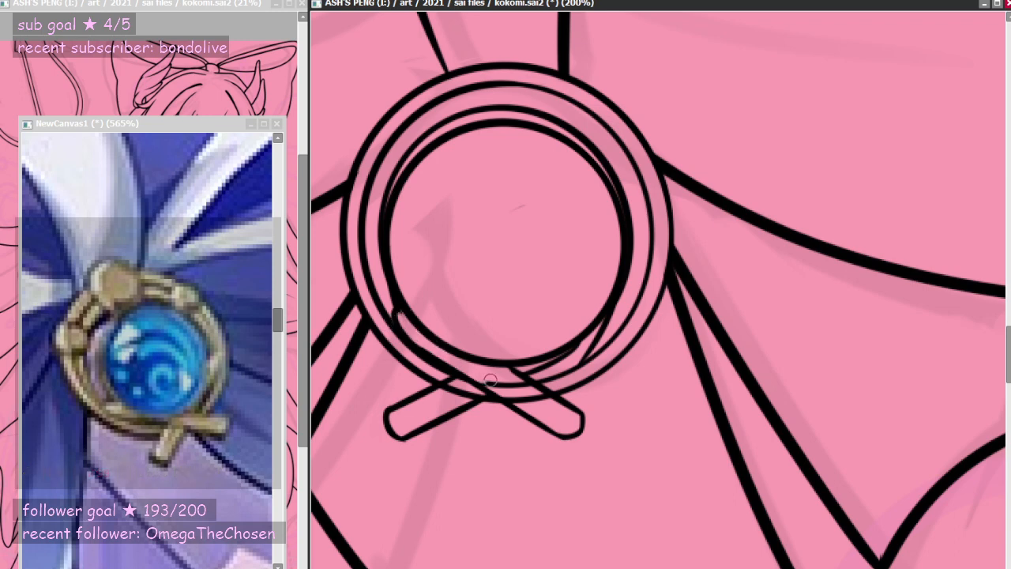
{"action": "key", "text": "ctrl+z"}
{"action": "left_click_drag", "start_coordinate": [402, 315], "coordinate": [452, 360]}
{"action": "key", "text": "ctrl+z"}
{"action": "mouse_move", "coordinate": [401, 316]}
{"action": "left_mouse_down"}
{"action": "mouse_move", "coordinate": [518, 412]}
{"action": "mouse_move", "coordinate": [476, 364]}
{"action": "mouse_move", "coordinate": [525, 399]}
{"action": "left_mouse_up"}
{"action": "key", "text": "ctrl+z"}
{"action": "mouse_move", "coordinate": [481, 372]}
{"action": "left_mouse_down"}
{"action": "mouse_move", "coordinate": [528, 403]}
{"action": "mouse_move", "coordinate": [513, 398]}
{"action": "mouse_move", "coordinate": [472, 372]}
{"action": "mouse_move", "coordinate": [551, 404]}
{"action": "left_mouse_up"}
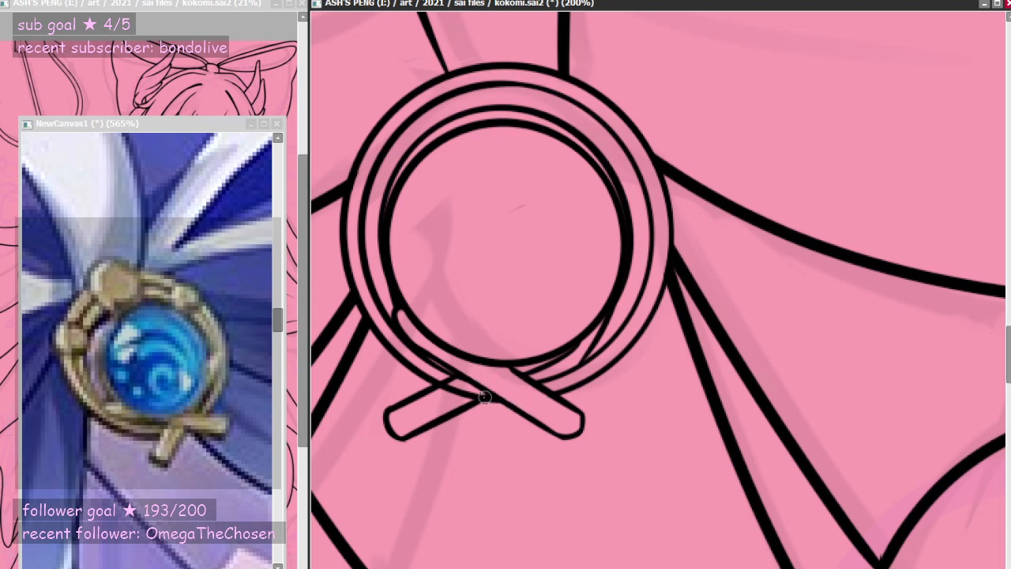
{"action": "left_click_drag", "start_coordinate": [462, 389], "coordinate": [479, 377]}
- Mirror the view to check the brooch, shorten the second bar's free end, and restore the view's orientation
{"action": "scroll", "coordinate": [565, 374], "scroll_direction": "down", "scroll_amount": 4}
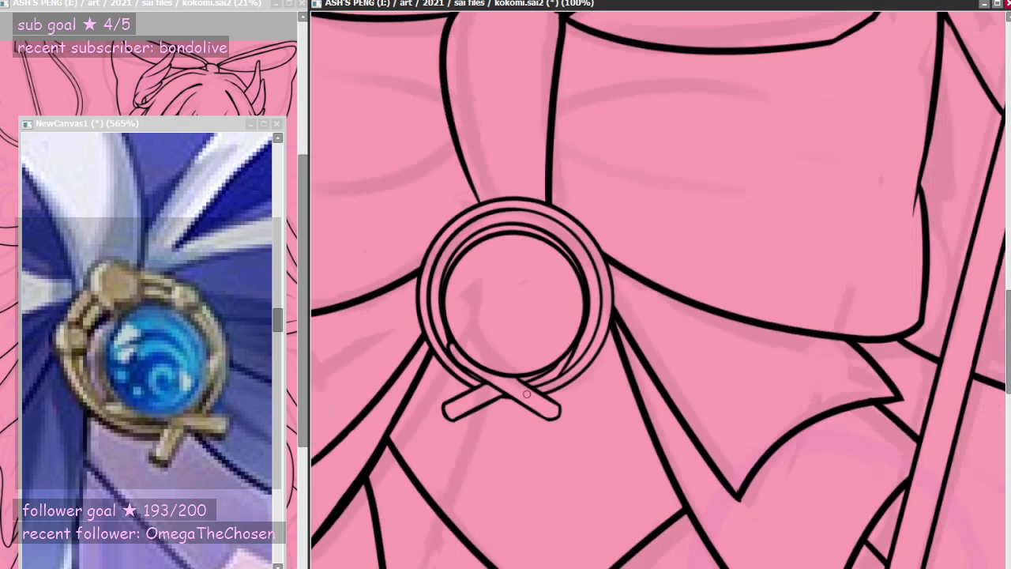
{"action": "scroll", "coordinate": [517, 399], "scroll_direction": "up", "scroll_amount": 4}
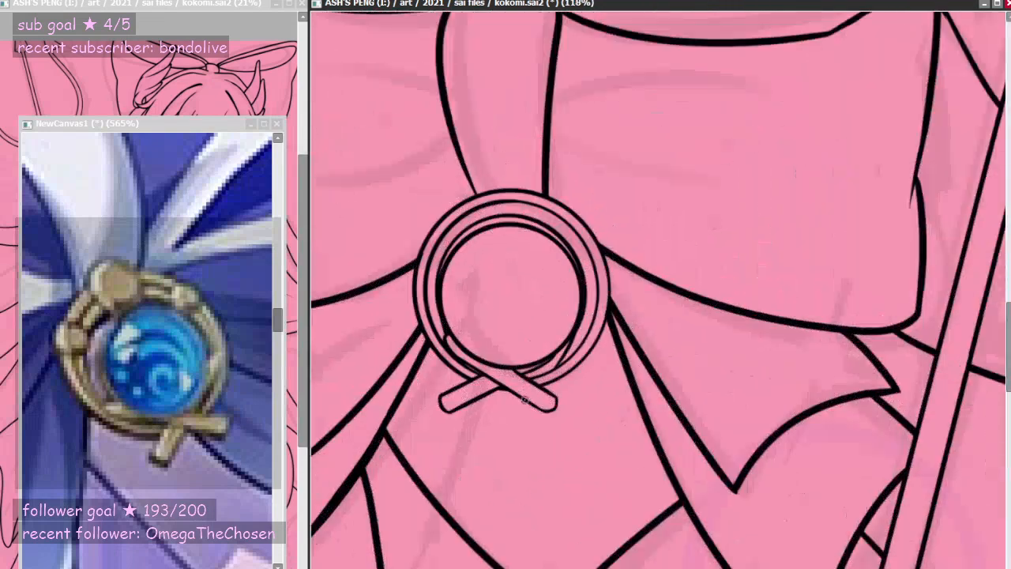
{"action": "key", "text": "h"}
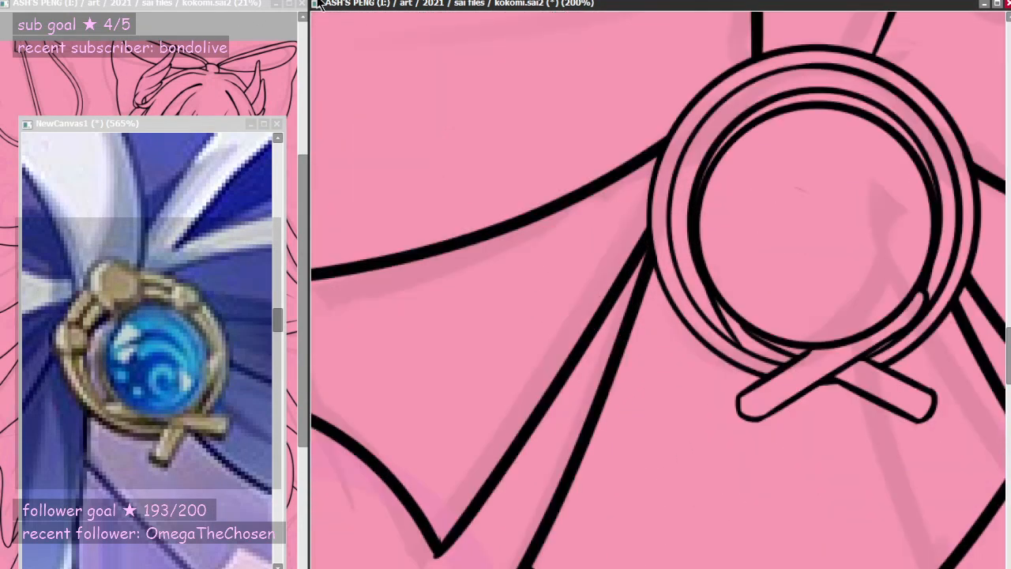
{"action": "key", "text": "h"}
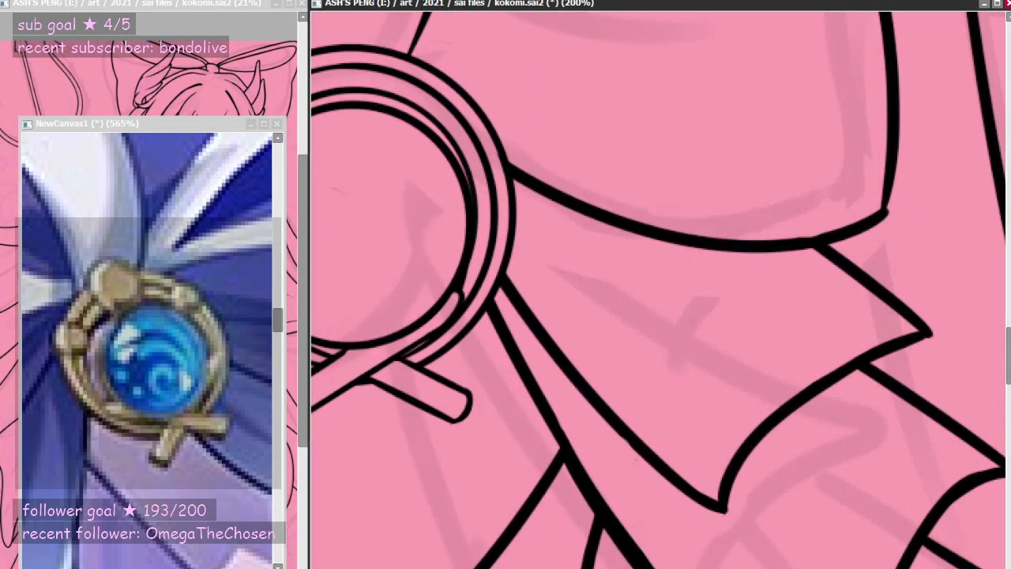
{"action": "key", "text": "Left"}
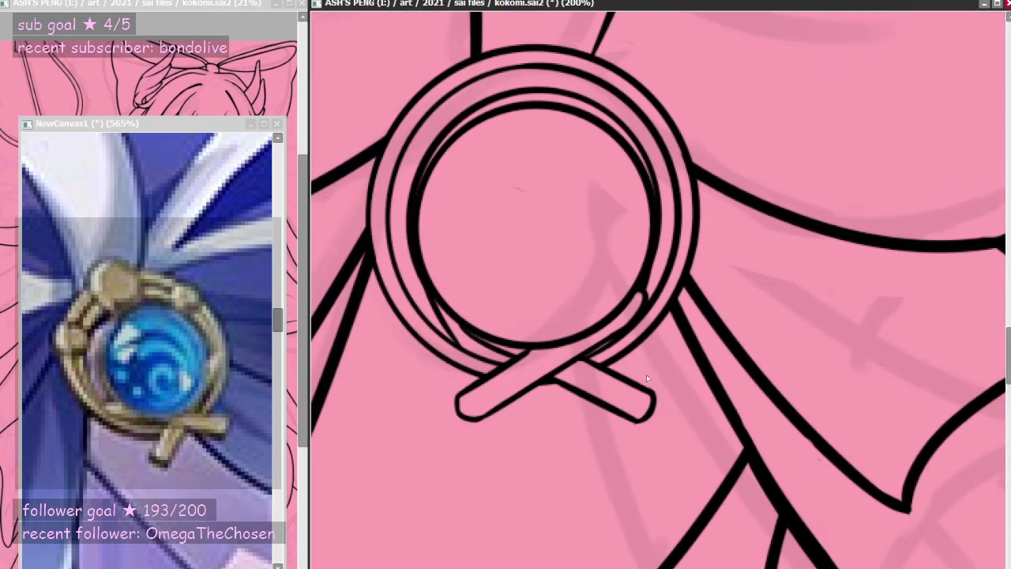
{"action": "left_click_drag", "start_coordinate": [645, 374], "coordinate": [643, 371]}
{"action": "left_click_drag", "start_coordinate": [640, 412], "coordinate": [627, 403]}
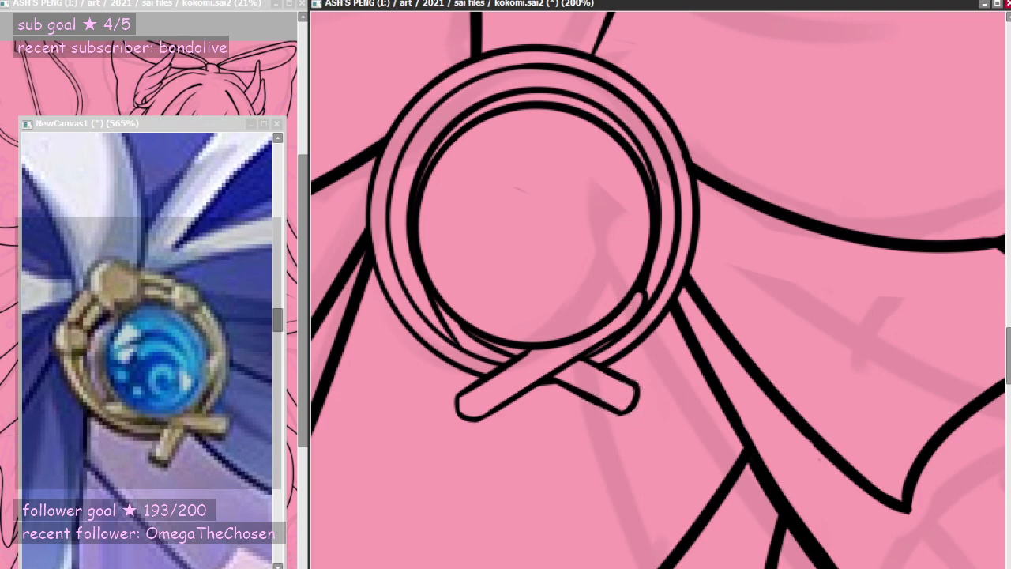
{"action": "key", "text": "h"}
{"action": "key", "text": "h"}
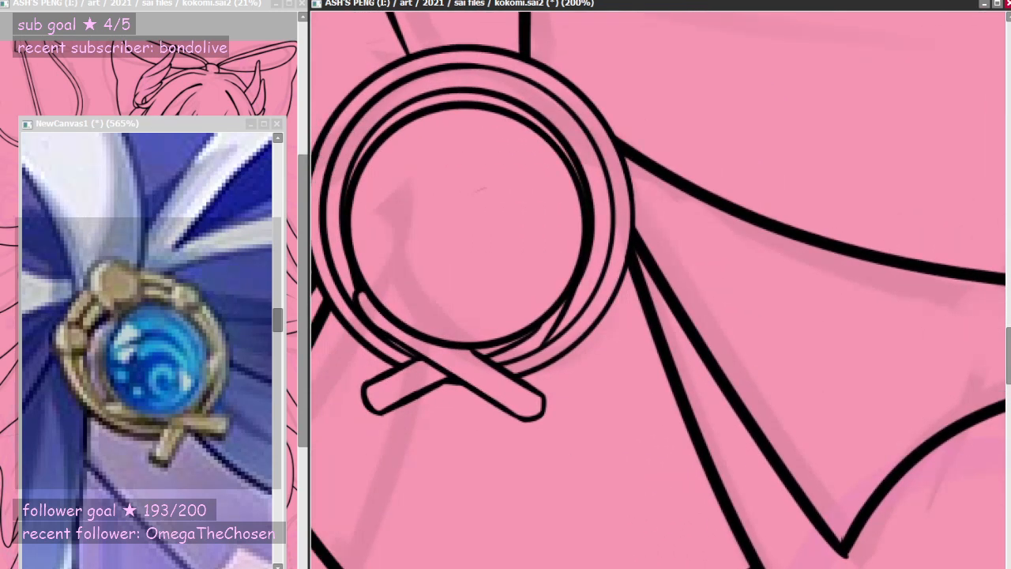
{"action": "key", "text": "Left"}
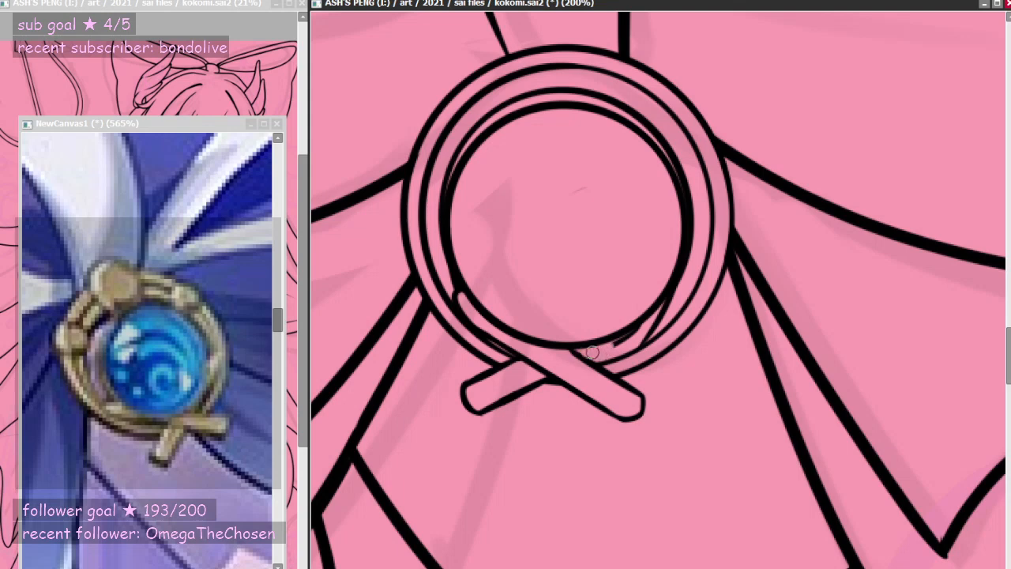
- Draw a curve beneath the inner circle's lower right from the first bar's upper edge, and touch up the second bar's lower edge
{"action": "left_click_drag", "start_coordinate": [585, 361], "coordinate": [658, 318]}
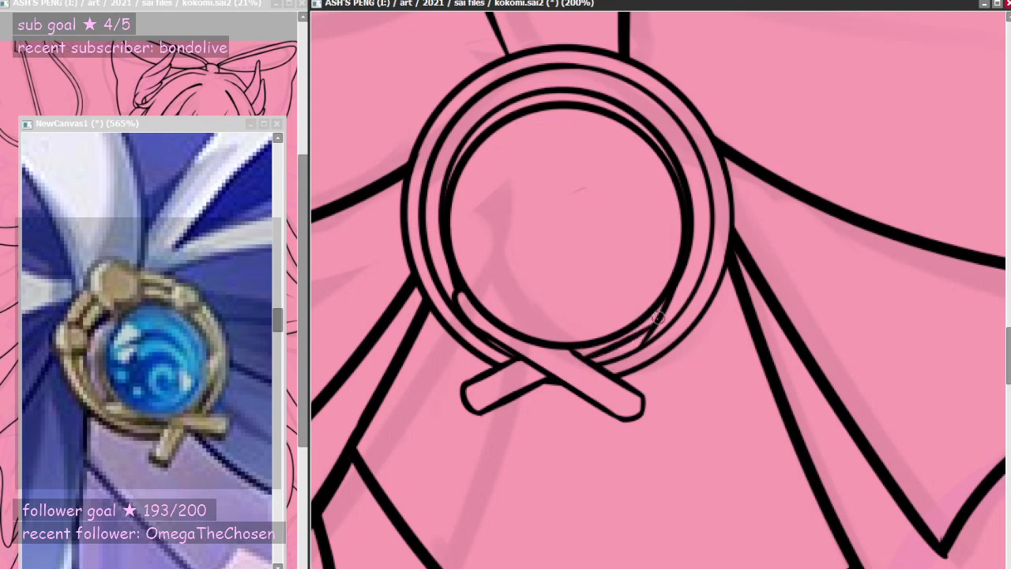
{"action": "key", "text": "ctrl+z"}
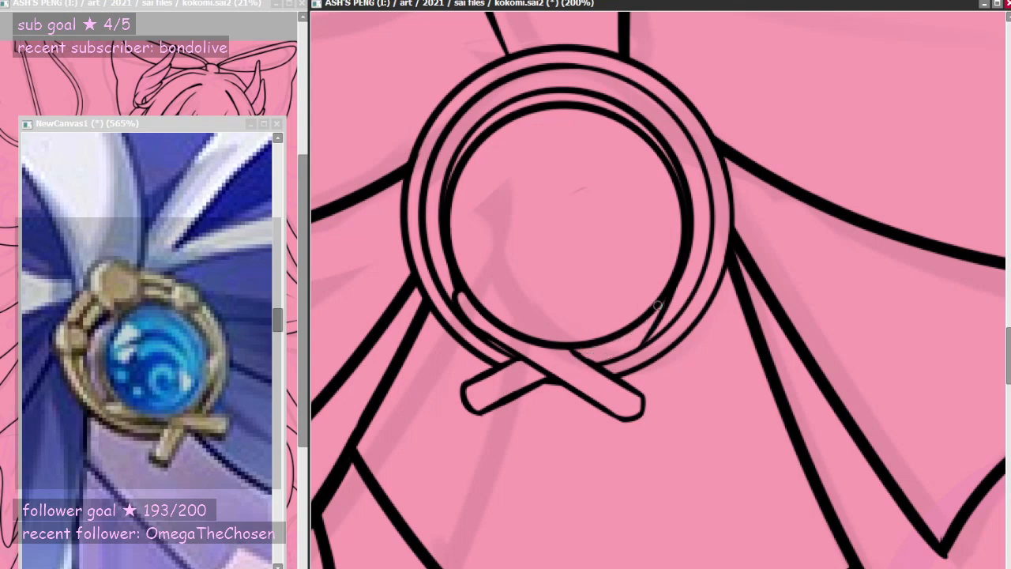
{"action": "left_click_drag", "start_coordinate": [586, 359], "coordinate": [660, 310]}
{"action": "key", "text": "ctrl+z"}
{"action": "left_click_drag", "start_coordinate": [585, 360], "coordinate": [658, 310]}
{"action": "key", "text": "ctrl+z"}
{"action": "left_click_drag", "start_coordinate": [586, 357], "coordinate": [661, 307]}
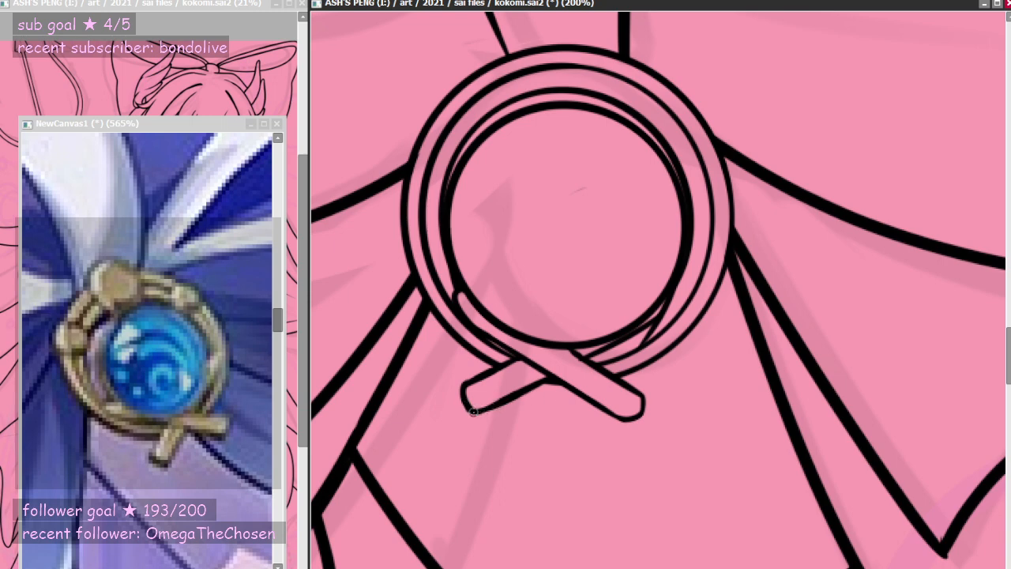
{"action": "left_click_drag", "start_coordinate": [473, 411], "coordinate": [516, 394]}
- Erase the first bar's rounded upper end beside the inner circle's lower left side
{"action": "scroll", "coordinate": [572, 382], "scroll_direction": "down", "scroll_amount": 5}
{"action": "scroll", "coordinate": [574, 343], "scroll_direction": "up", "scroll_amount": 5}
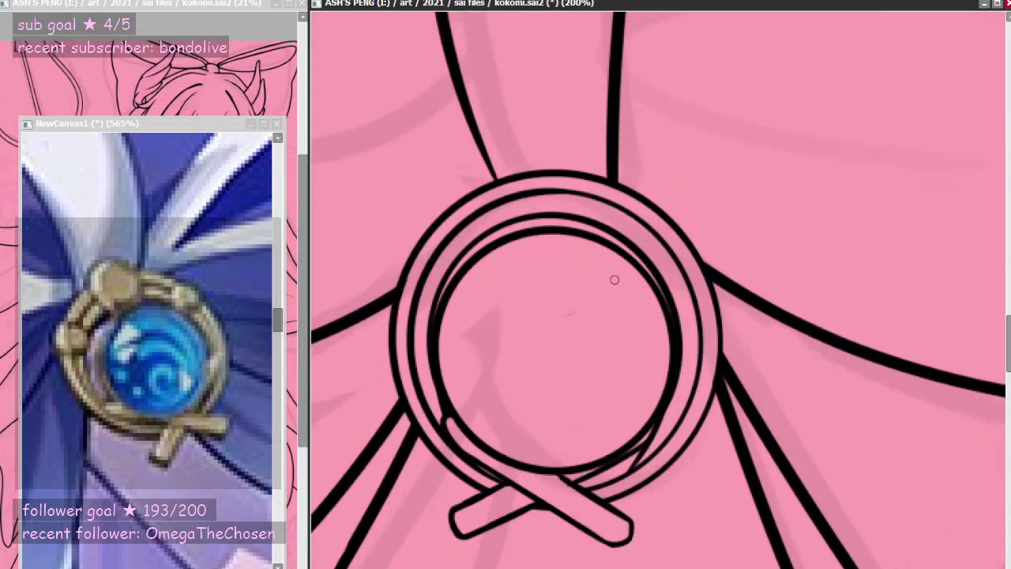
{"action": "scroll", "coordinate": [614, 280], "scroll_direction": "up", "scroll_amount": 1}
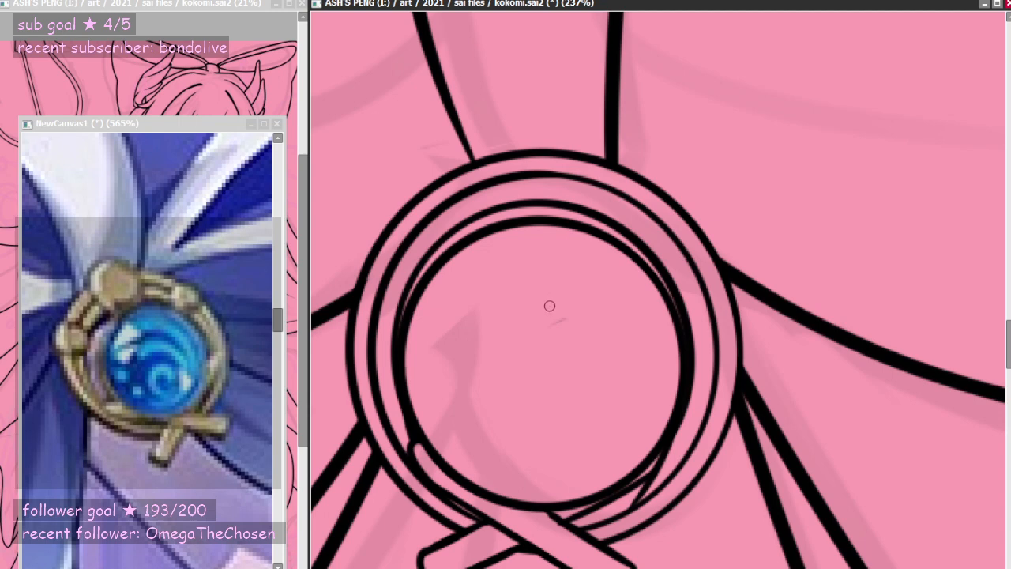
{"action": "left_click_drag", "start_coordinate": [407, 439], "coordinate": [430, 470]}
{"action": "left_click_drag", "start_coordinate": [398, 433], "coordinate": [436, 467]}
{"action": "key", "text": "ctrl+z"}
{"action": "mouse_move", "coordinate": [399, 432]}
{"action": "left_mouse_down"}
{"action": "mouse_move", "coordinate": [443, 476]}
{"action": "mouse_move", "coordinate": [429, 474]}
{"action": "left_mouse_up"}
{"action": "left_click_drag", "start_coordinate": [402, 418], "coordinate": [435, 474]}
{"action": "left_click_drag", "start_coordinate": [398, 416], "coordinate": [436, 474]}
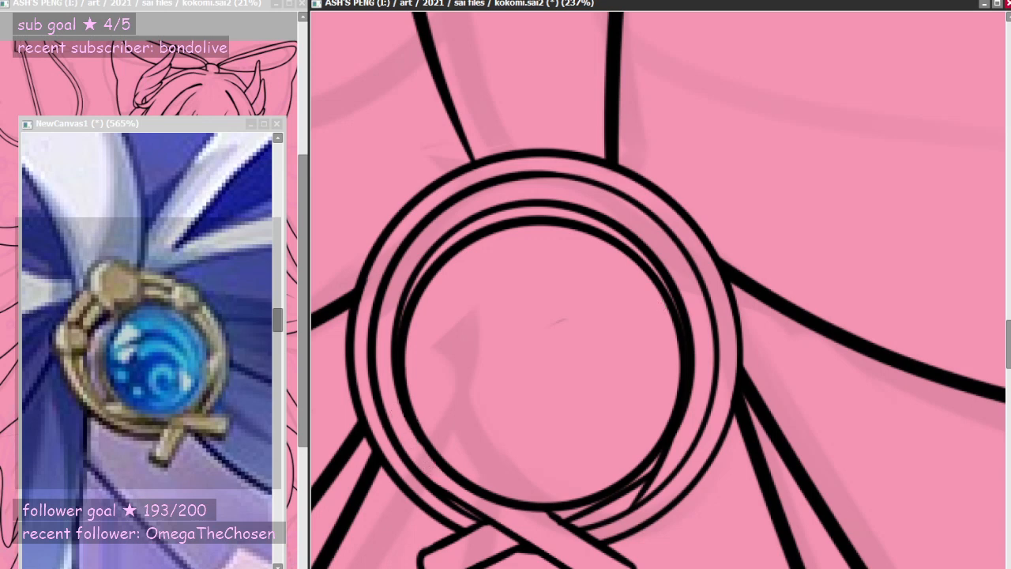
- Redraw the first bar's upper end as a wider rounded tip across the inner rings, with a short tick beside the circle
{"action": "left_click_drag", "start_coordinate": [398, 439], "coordinate": [432, 480]}
{"action": "key", "text": "ctrl+z"}
{"action": "mouse_move", "coordinate": [403, 440]}
{"action": "left_mouse_down"}
{"action": "mouse_move", "coordinate": [419, 440]}
{"action": "mouse_move", "coordinate": [433, 486]}
{"action": "left_mouse_up"}
{"action": "key", "text": "ctrl+z"}
{"action": "key", "text": "ctrl+z"}
{"action": "key", "text": "ctrl+z"}
{"action": "left_click_drag", "start_coordinate": [418, 443], "coordinate": [433, 482]}
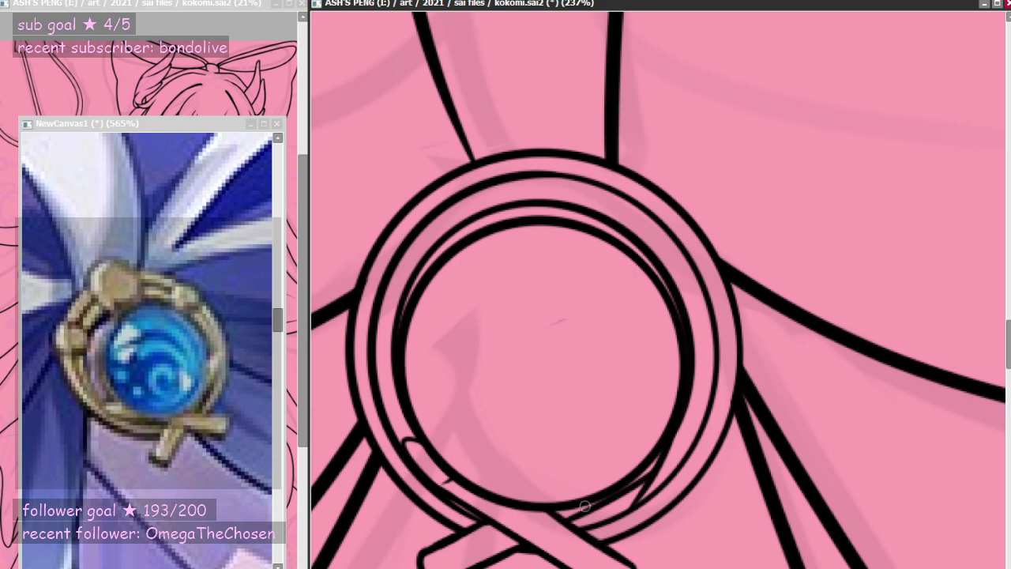
- Draw a thin tapered detail line inside the first bar, running from below the inner circle towards its free end
{"action": "mouse_move", "coordinate": [501, 499]}
{"action": "left_mouse_down"}
{"action": "mouse_move", "coordinate": [598, 561]}
{"action": "mouse_move", "coordinate": [570, 549]}
{"action": "left_mouse_up"}
{"action": "key", "text": "ctrl+z"}
{"action": "key", "text": "ctrl+z"}
{"action": "key", "text": "ctrl+z"}
{"action": "key", "text": "ctrl+z"}
{"action": "mouse_move", "coordinate": [512, 506]}
{"action": "left_mouse_down"}
{"action": "mouse_move", "coordinate": [560, 536]}
{"action": "mouse_move", "coordinate": [505, 506]}
{"action": "mouse_move", "coordinate": [576, 546]}
{"action": "mouse_move", "coordinate": [511, 511]}
{"action": "mouse_move", "coordinate": [504, 503]}
{"action": "mouse_move", "coordinate": [608, 566]}
{"action": "left_mouse_up"}
{"action": "key", "text": "ctrl+z"}
{"action": "key", "text": "ctrl+z"}
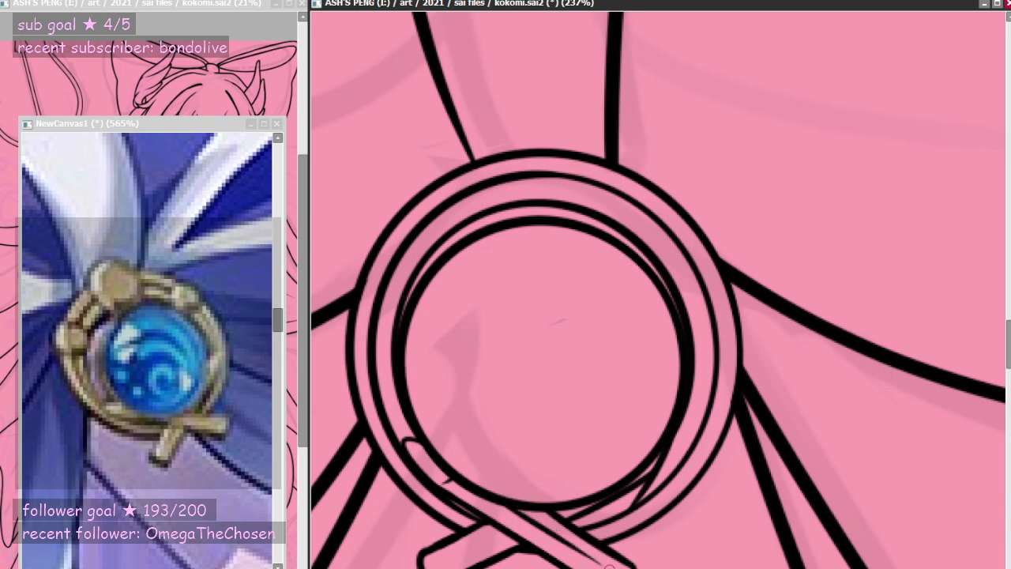
{"action": "key", "text": "ctrl+z"}
{"action": "left_click_drag", "start_coordinate": [507, 510], "coordinate": [595, 562]}
{"action": "key", "text": "ctrl+z"}
{"action": "left_click_drag", "start_coordinate": [511, 508], "coordinate": [606, 565]}
{"action": "key", "text": "ctrl+z"}
{"action": "key", "text": "ctrl+z"}
{"action": "left_click_drag", "start_coordinate": [508, 506], "coordinate": [590, 552]}
{"action": "key", "text": "ctrl+z"}
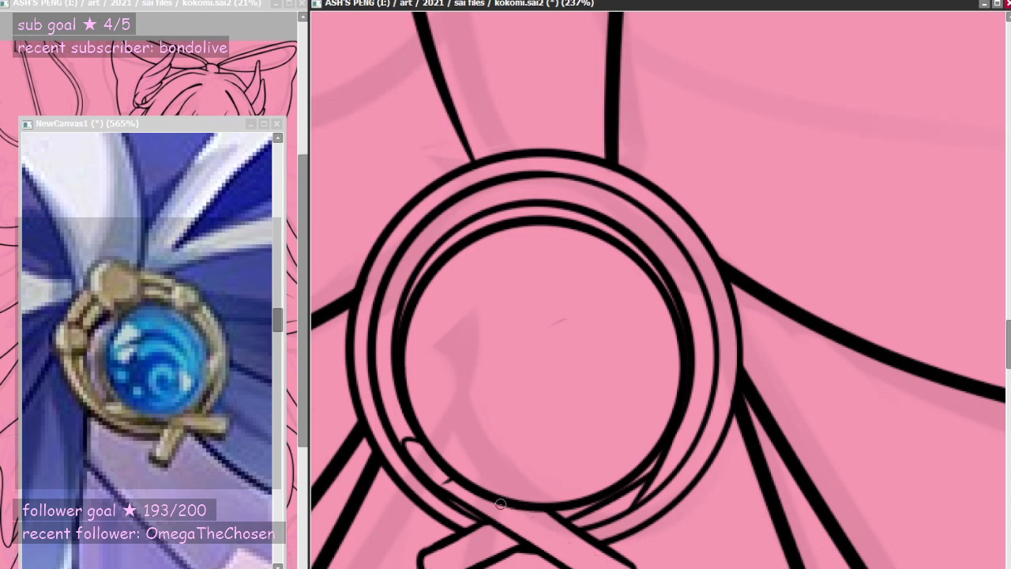
{"action": "left_click_drag", "start_coordinate": [509, 506], "coordinate": [602, 565]}
{"action": "key", "text": "ctrl+z"}
{"action": "key", "text": "ctrl+z"}
{"action": "left_click_drag", "start_coordinate": [507, 504], "coordinate": [600, 562]}
{"action": "key", "text": "ctrl+z"}
{"action": "left_click_drag", "start_coordinate": [499, 499], "coordinate": [603, 565]}
{"action": "key", "text": "ctrl+z"}
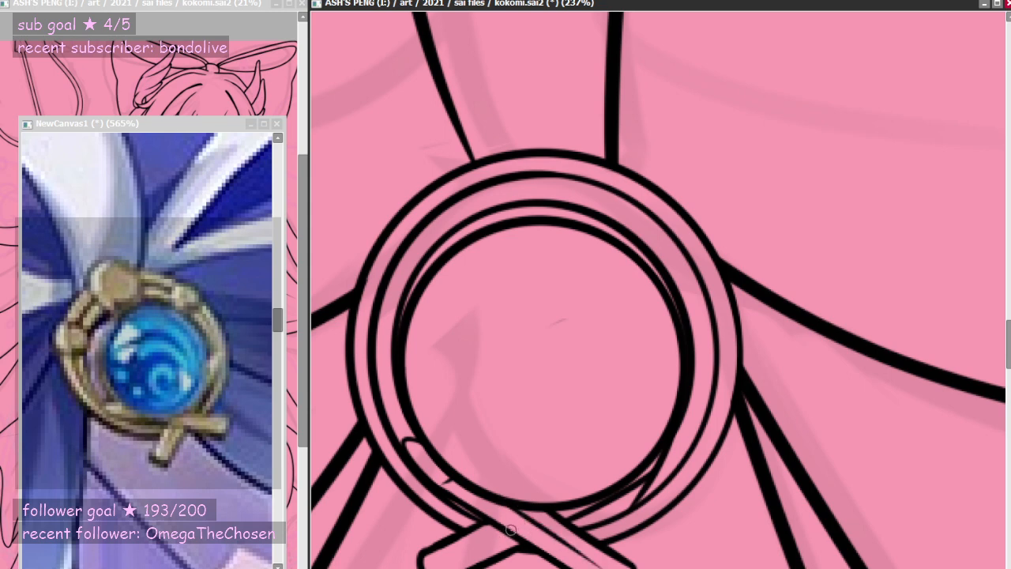
- Draw a thin tapered detail line inside the second bar, from the crossing towards its free end
{"action": "left_click_drag", "start_coordinate": [513, 529], "coordinate": [458, 556]}
{"action": "key", "text": "ctrl+z"}
{"action": "left_click_drag", "start_coordinate": [512, 530], "coordinate": [451, 558]}
{"action": "key", "text": "ctrl+z"}
{"action": "key", "text": "ctrl+z"}
{"action": "left_click_drag", "start_coordinate": [510, 529], "coordinate": [447, 562]}
{"action": "key", "text": "ctrl+z"}
{"action": "left_click_drag", "start_coordinate": [508, 532], "coordinate": [462, 553]}
- Draw short curved strokes inside the free ends of both bars to mark their end faces
{"action": "scroll", "coordinate": [565, 432], "scroll_direction": "down", "scroll_amount": 6}
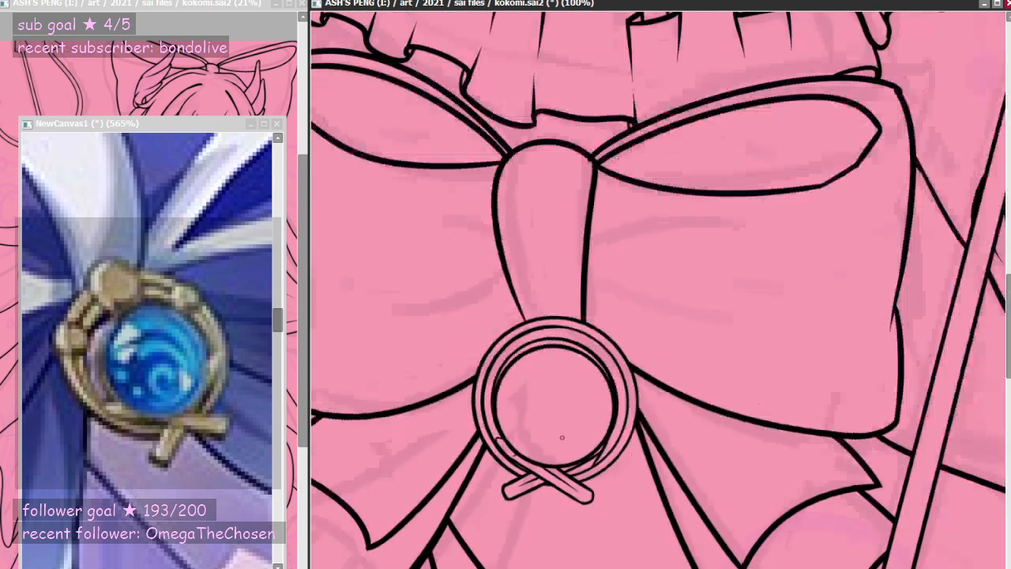
{"action": "scroll", "coordinate": [561, 438], "scroll_direction": "up", "scroll_amount": 2}
{"action": "scroll", "coordinate": [564, 524], "scroll_direction": "up", "scroll_amount": 3}
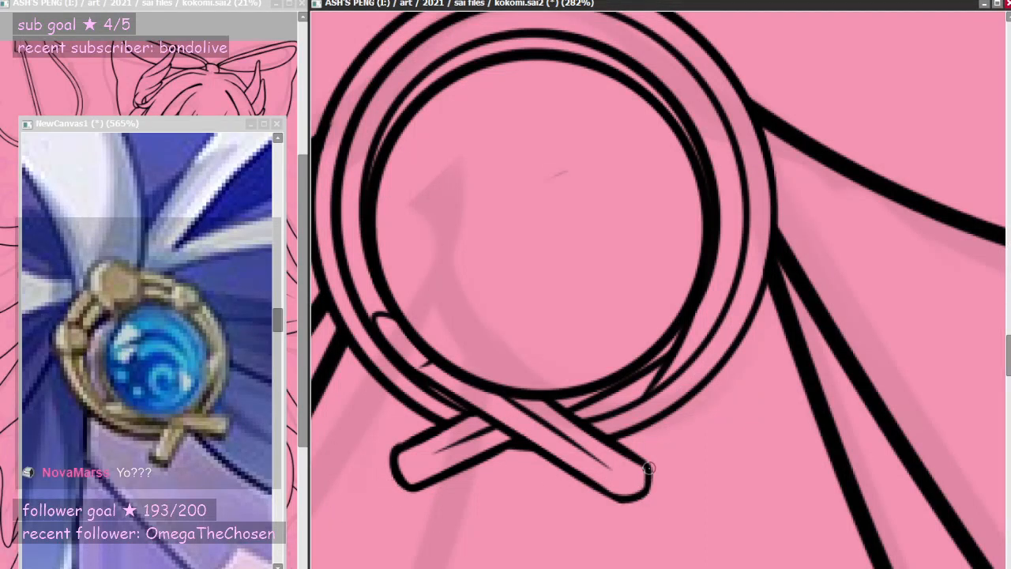
{"action": "mouse_move", "coordinate": [647, 467]}
{"action": "left_mouse_down"}
{"action": "mouse_move", "coordinate": [616, 501]}
{"action": "mouse_move", "coordinate": [647, 463]}
{"action": "mouse_move", "coordinate": [633, 467]}
{"action": "mouse_move", "coordinate": [629, 498]}
{"action": "mouse_move", "coordinate": [614, 496]}
{"action": "mouse_move", "coordinate": [629, 478]}
{"action": "left_mouse_up"}
{"action": "key", "text": "ctrl+z"}
{"action": "key", "text": "ctrl+z"}
{"action": "key", "text": "ctrl+z"}
{"action": "key", "text": "ctrl+z"}
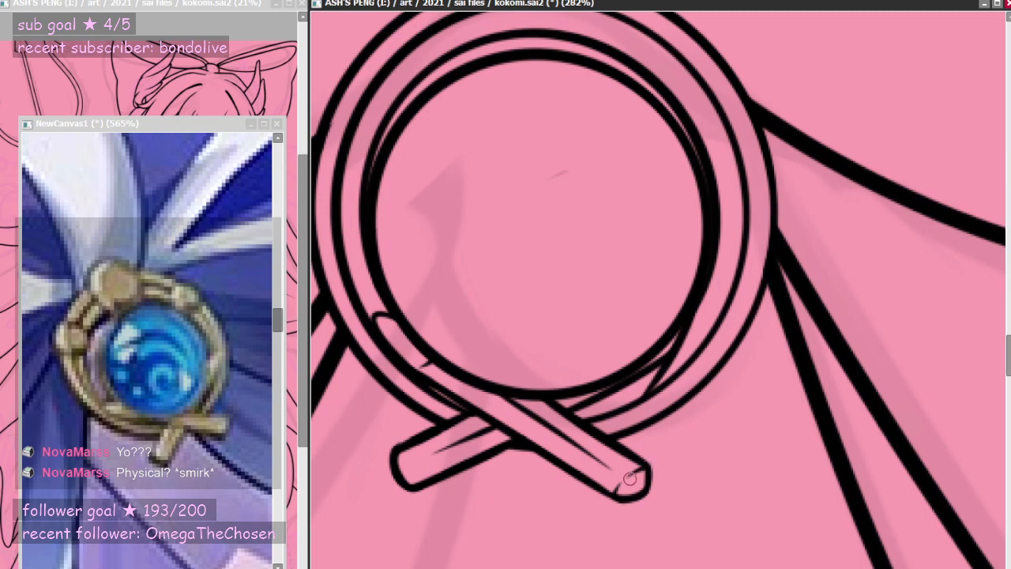
{"action": "scroll", "coordinate": [586, 469], "scroll_direction": "down", "scroll_amount": 3}
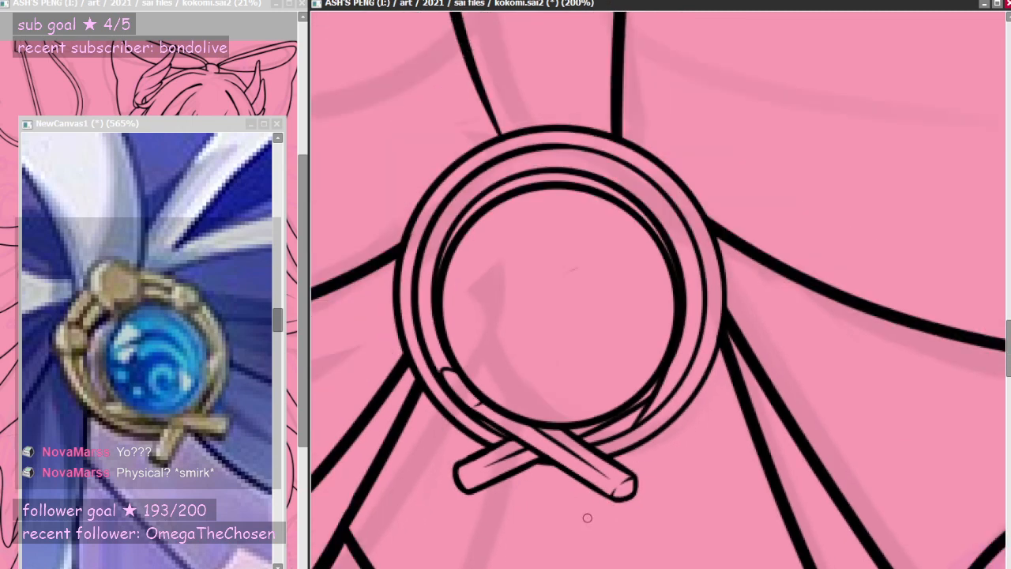
{"action": "scroll", "coordinate": [584, 514], "scroll_direction": "up", "scroll_amount": 4}
{"action": "left_click_drag", "start_coordinate": [387, 425], "coordinate": [404, 451]}
{"action": "key", "text": "ctrl+z"}
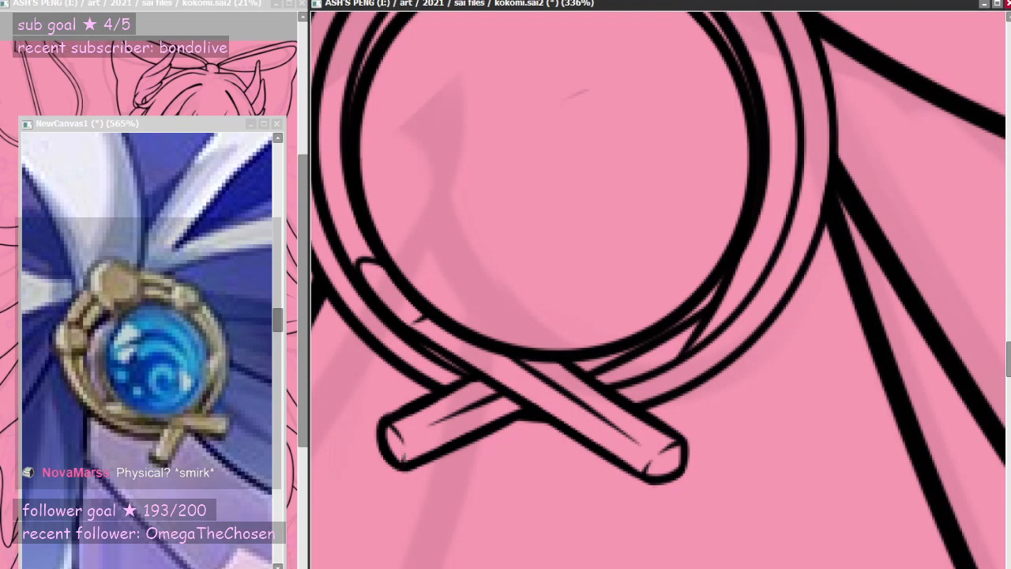
- Examine the crossed bars' detail lines and proportions on the brooch against the bow and the reference
{"action": "scroll", "coordinate": [393, 409], "scroll_direction": "down", "scroll_amount": 4}
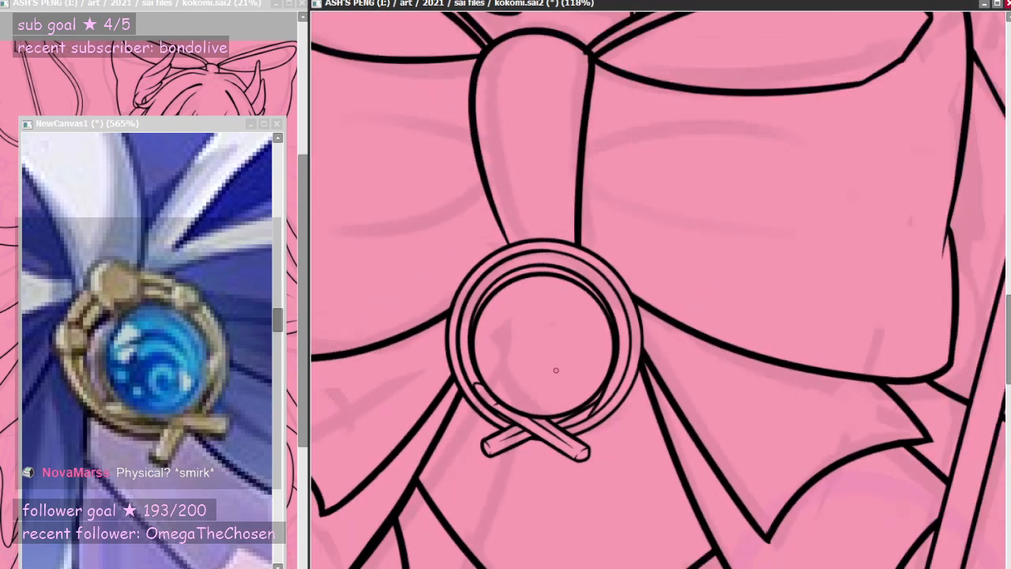
{"action": "scroll", "coordinate": [561, 355], "scroll_direction": "up", "scroll_amount": 2}
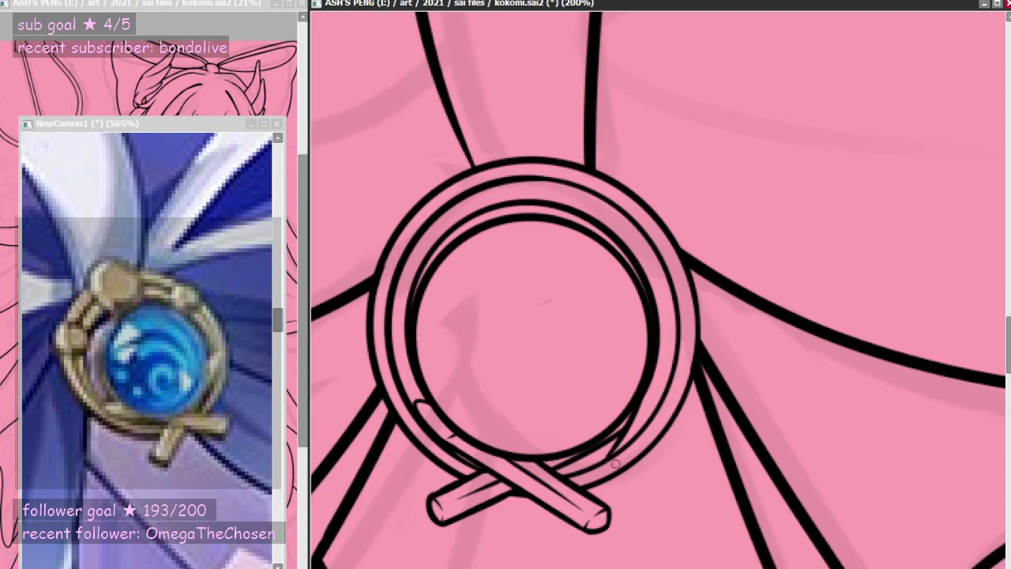
{"action": "scroll", "coordinate": [576, 409], "scroll_direction": "down", "scroll_amount": 2}
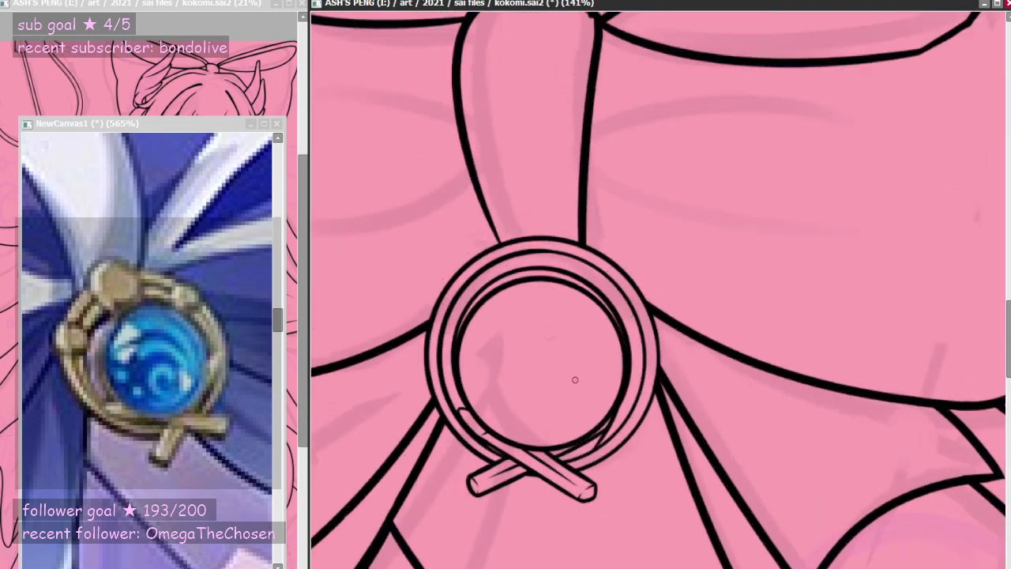
{"action": "scroll", "coordinate": [575, 379], "scroll_direction": "up", "scroll_amount": 2}
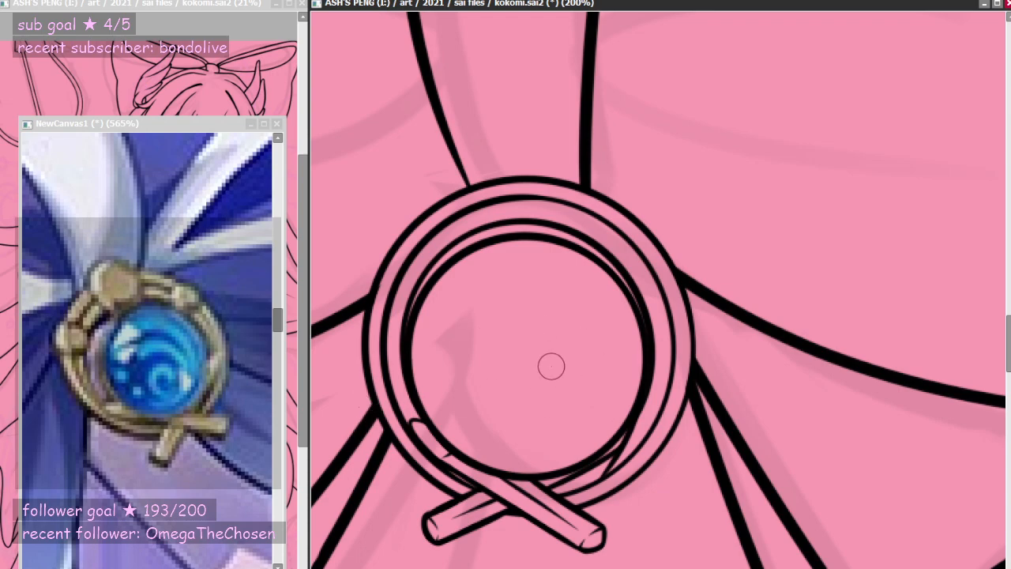
{"action": "scroll", "coordinate": [548, 364], "scroll_direction": "down", "scroll_amount": 4}
{"action": "scroll", "coordinate": [553, 378], "scroll_direction": "up", "scroll_amount": 5}
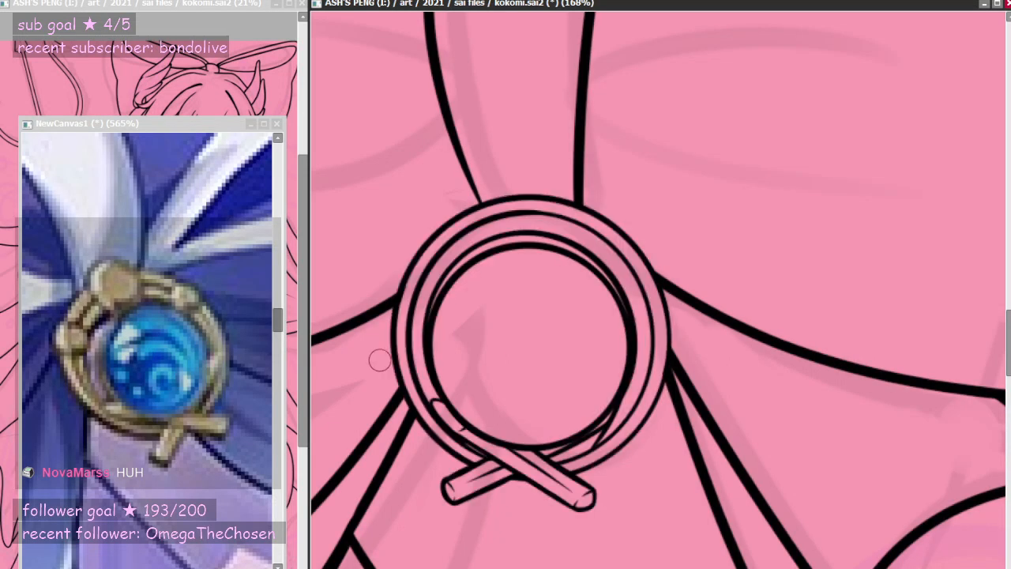
{"action": "scroll", "coordinate": [467, 347], "scroll_direction": "down", "scroll_amount": 2}
{"action": "scroll", "coordinate": [529, 290], "scroll_direction": "up", "scroll_amount": 1}
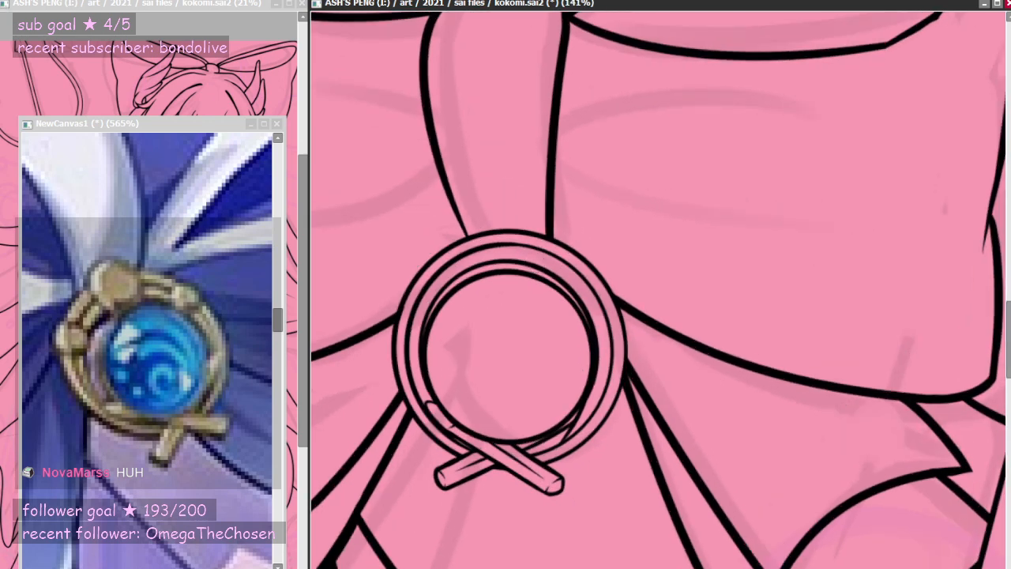
- Switch to the ellipse ruler and reduce it to a small ellipse over the brooch's top edge
{"action": "key", "text": "ctrl+r"}
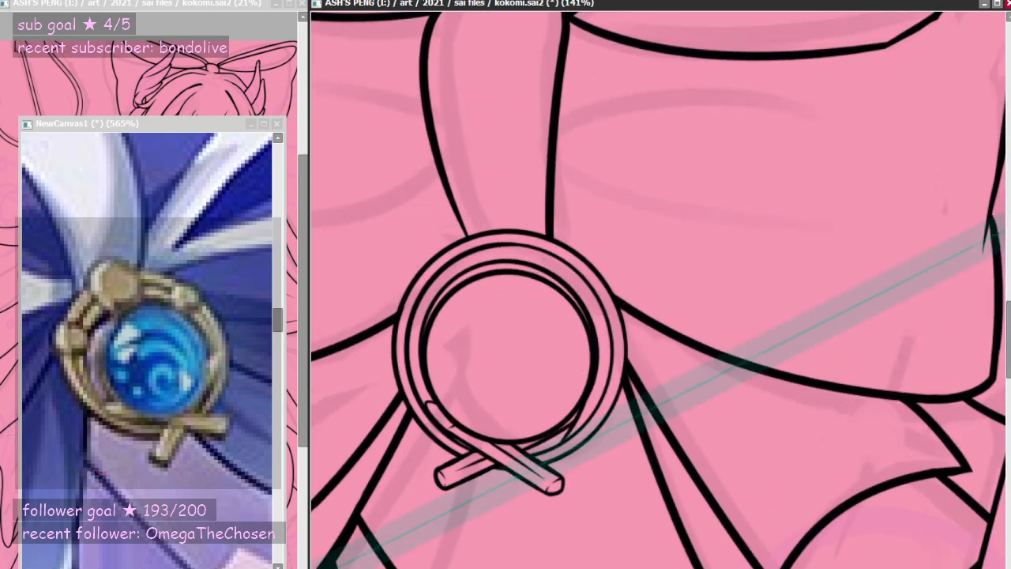
{"action": "key", "text": "ctrl+r"}
{"action": "left_click_drag", "start_coordinate": [448, 344], "coordinate": [458, 249]}
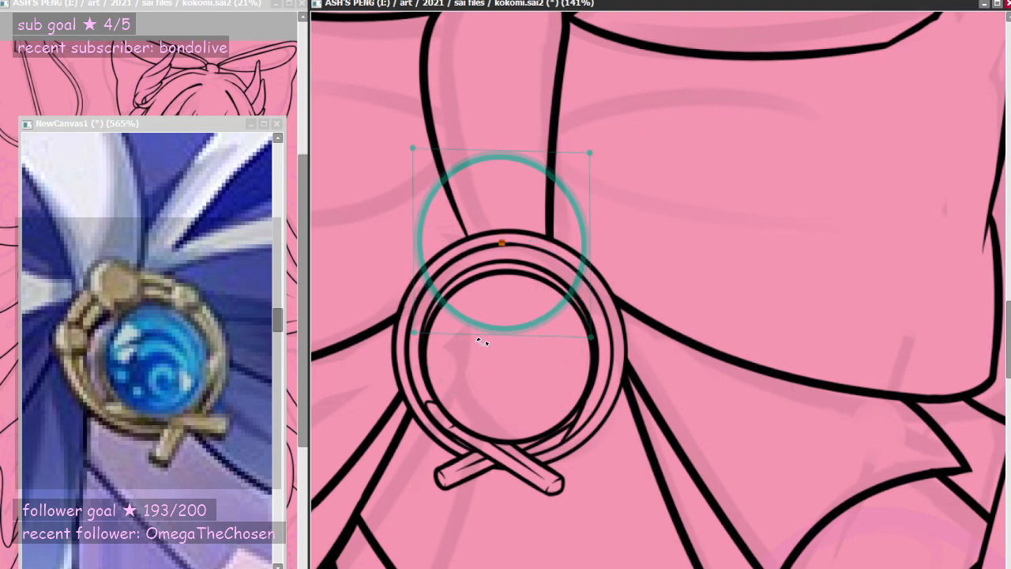
{"action": "left_click_drag", "start_coordinate": [477, 338], "coordinate": [483, 308]}
{"action": "left_click_drag", "start_coordinate": [523, 266], "coordinate": [547, 258]}
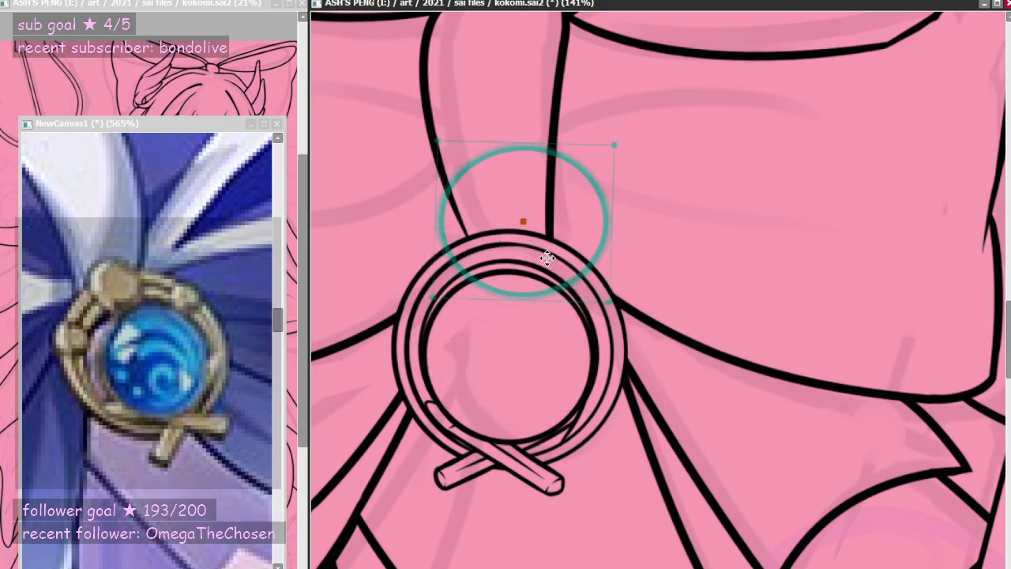
{"action": "left_click_drag", "start_coordinate": [597, 190], "coordinate": [544, 199]}
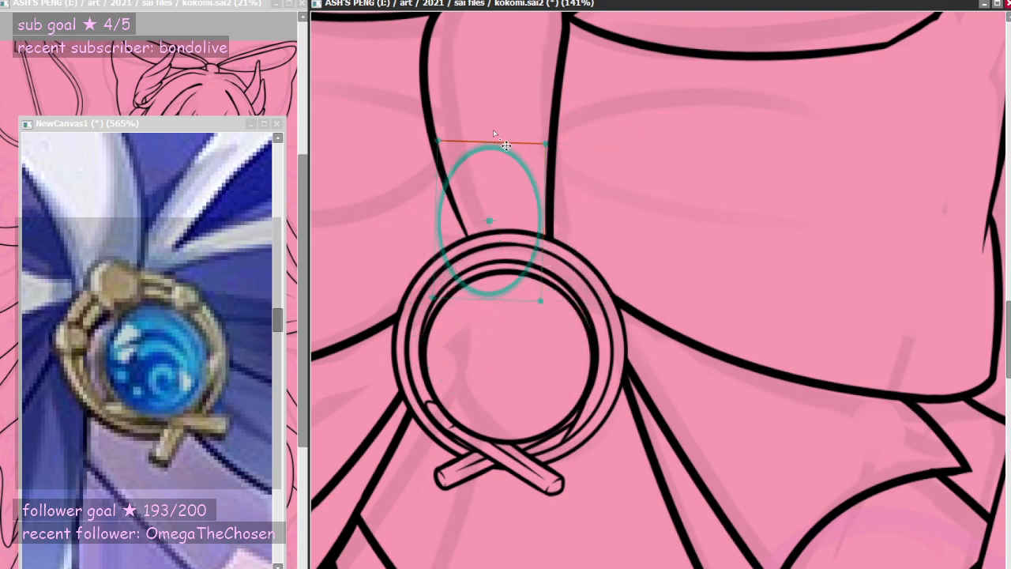
{"action": "left_click_drag", "start_coordinate": [504, 146], "coordinate": [495, 206]}
{"action": "left_click_drag", "start_coordinate": [489, 253], "coordinate": [512, 224]}
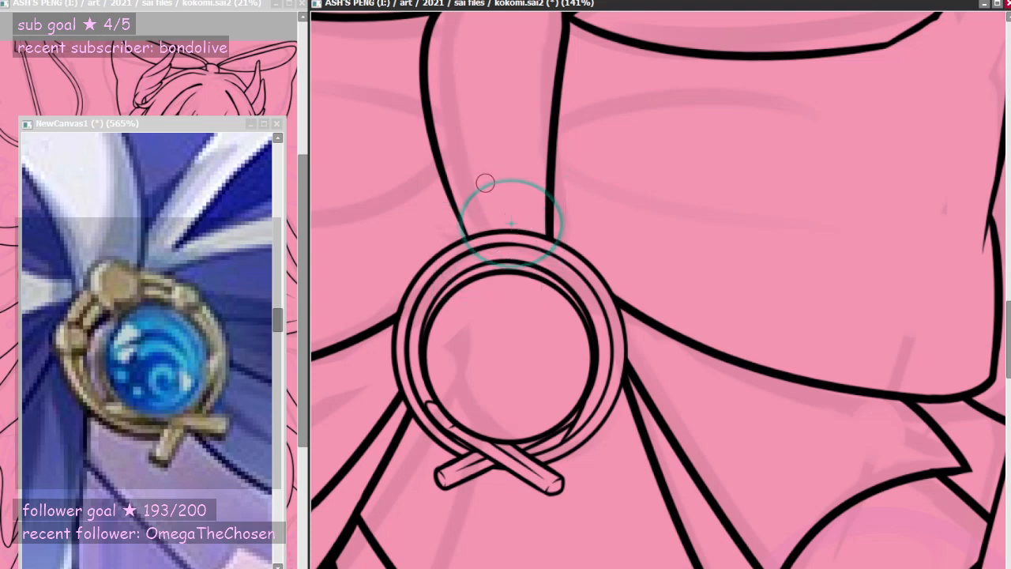
- Refine the ellipse ruler into a smaller circle centred across the rings at the brooch's top
{"action": "scroll", "coordinate": [503, 215], "scroll_direction": "up", "scroll_amount": 3}
{"action": "left_click_drag", "start_coordinate": [603, 229], "coordinate": [575, 237]}
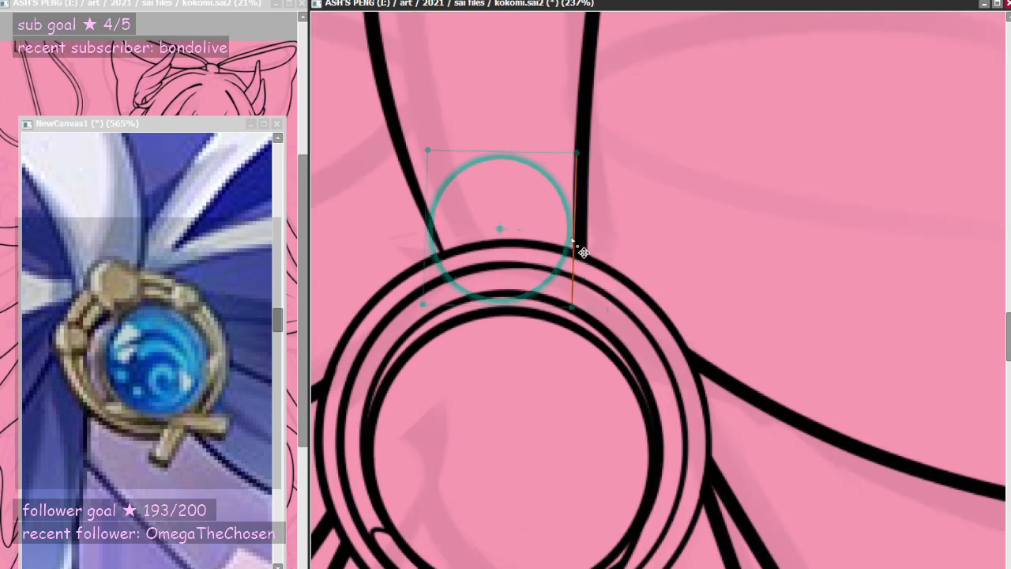
{"action": "left_click_drag", "start_coordinate": [523, 154], "coordinate": [522, 199]}
{"action": "left_click_drag", "start_coordinate": [564, 245], "coordinate": [512, 257]}
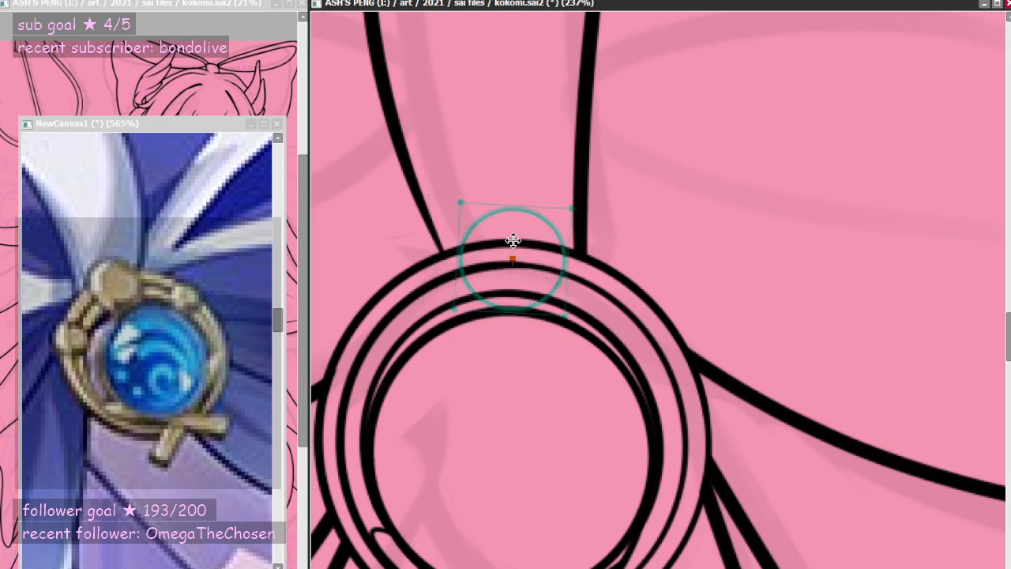
{"action": "left_click_drag", "start_coordinate": [518, 211], "coordinate": [519, 230]}
{"action": "left_click_drag", "start_coordinate": [456, 268], "coordinate": [505, 265]}
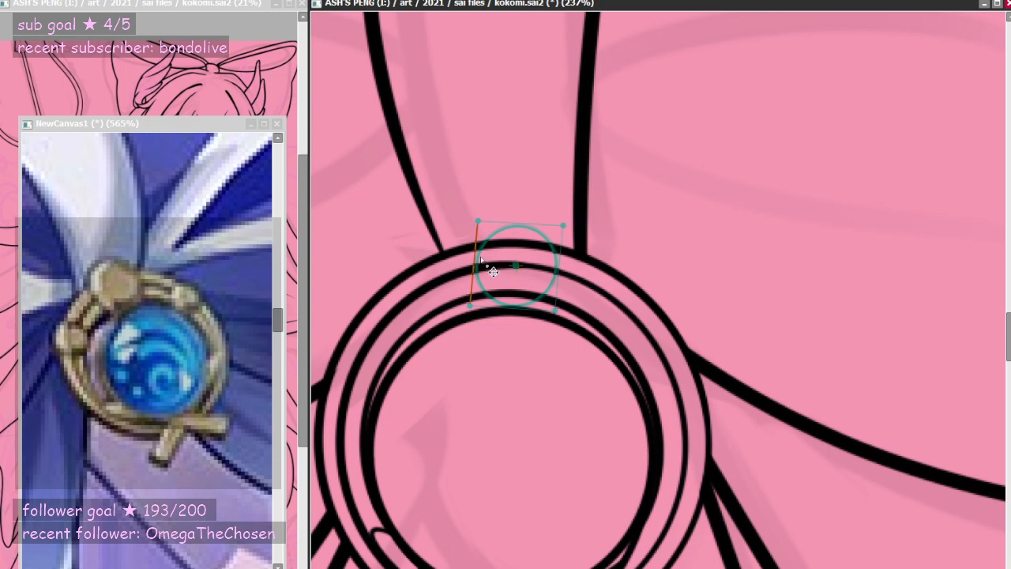
{"action": "left_click_drag", "start_coordinate": [533, 304], "coordinate": [540, 307]}
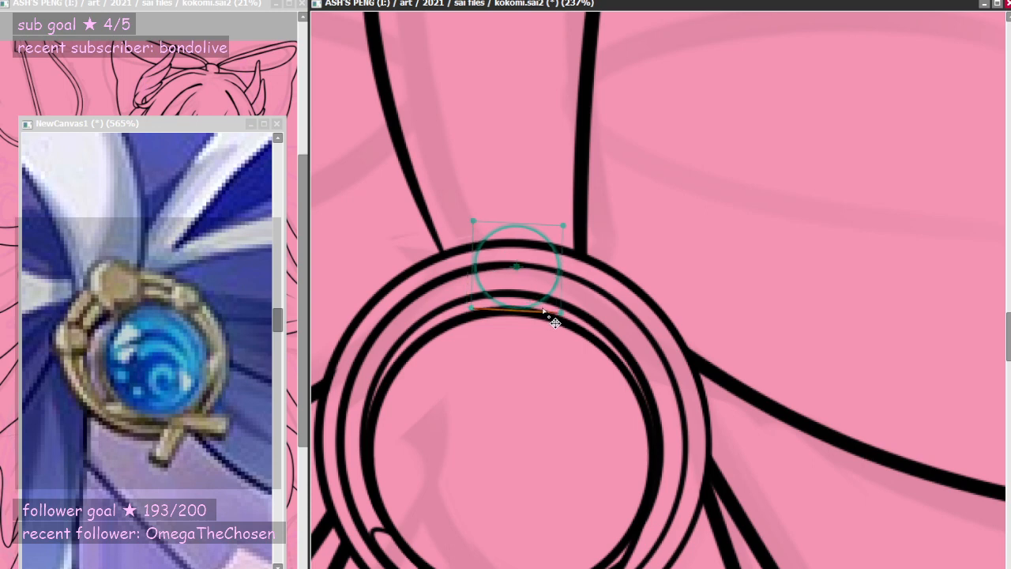
{"action": "left_click_drag", "start_coordinate": [529, 269], "coordinate": [561, 268]}
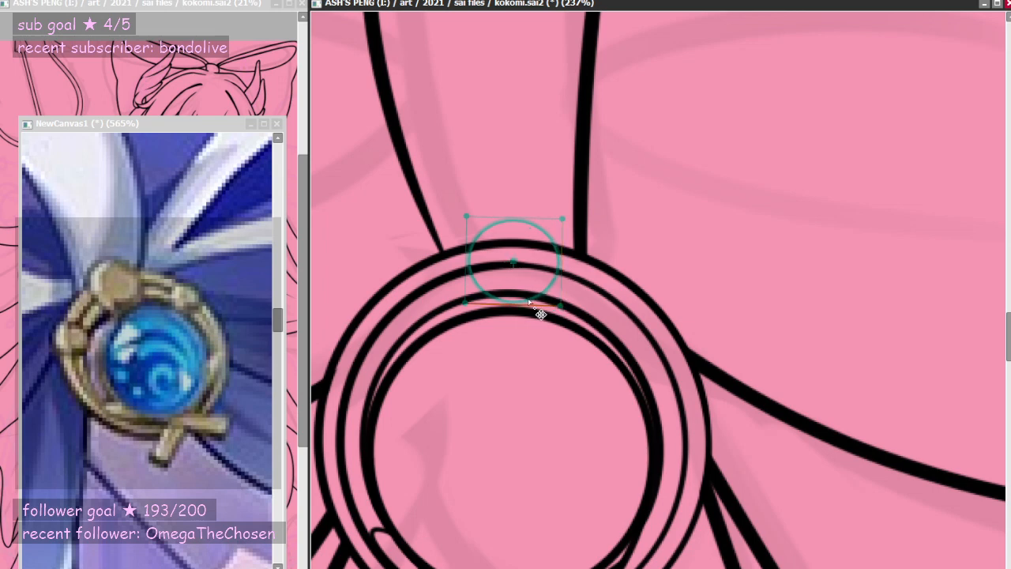
{"action": "left_click_drag", "start_coordinate": [529, 304], "coordinate": [539, 320]}
{"action": "left_click_drag", "start_coordinate": [515, 223], "coordinate": [515, 220]}
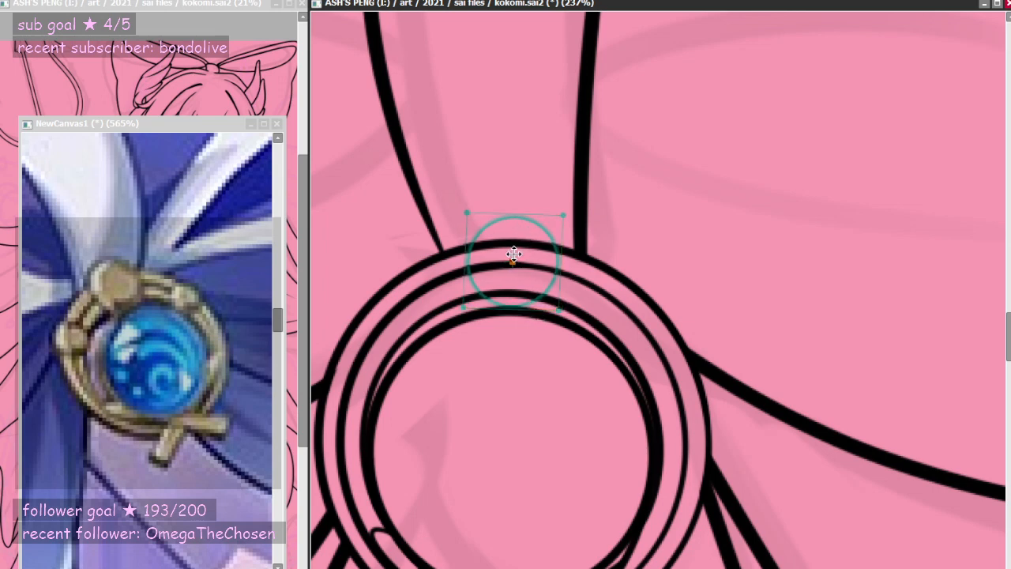
{"action": "scroll", "coordinate": [512, 306], "scroll_direction": "down", "scroll_amount": 2}
{"action": "scroll", "coordinate": [505, 272], "scroll_direction": "up", "scroll_amount": 1}
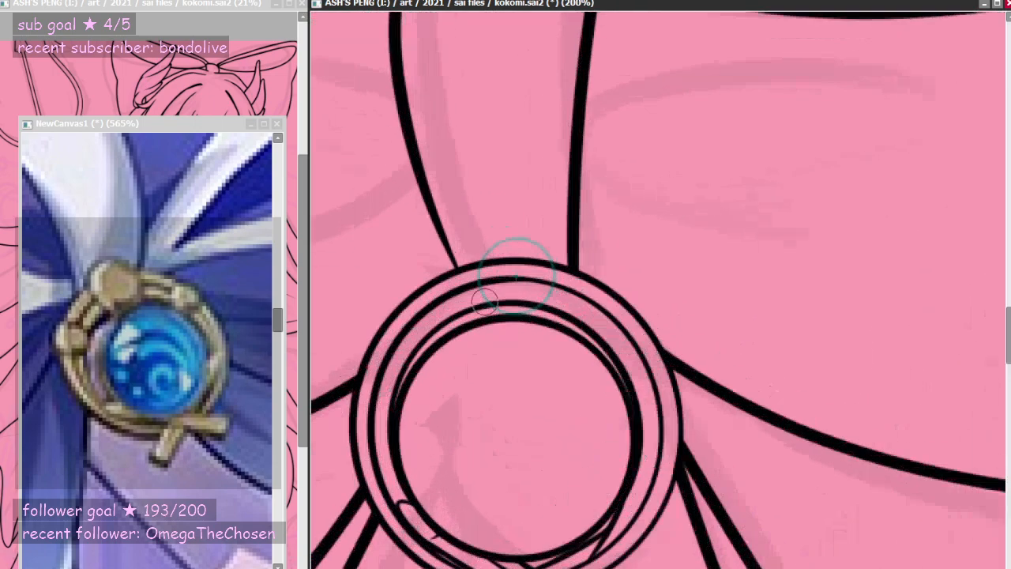
- Trace a circle across the brooch's top rings and smaller ones at its upper left and upper right, and hide the ruler
{"action": "mouse_move", "coordinate": [495, 311]}
{"action": "left_mouse_down"}
{"action": "mouse_move", "coordinate": [545, 248]}
{"action": "mouse_move", "coordinate": [535, 308]}
{"action": "mouse_move", "coordinate": [486, 287]}
{"action": "mouse_move", "coordinate": [397, 355]}
{"action": "mouse_move", "coordinate": [399, 332]}
{"action": "mouse_move", "coordinate": [370, 338]}
{"action": "left_mouse_up"}
{"action": "left_click_drag", "start_coordinate": [404, 297], "coordinate": [404, 308]}
{"action": "mouse_move", "coordinate": [435, 345]}
{"action": "left_mouse_down"}
{"action": "mouse_move", "coordinate": [394, 338]}
{"action": "mouse_move", "coordinate": [391, 371]}
{"action": "mouse_move", "coordinate": [650, 339]}
{"action": "mouse_move", "coordinate": [639, 351]}
{"action": "mouse_move", "coordinate": [660, 320]}
{"action": "mouse_move", "coordinate": [530, 393]}
{"action": "mouse_move", "coordinate": [418, 416]}
{"action": "mouse_move", "coordinate": [488, 371]}
{"action": "left_mouse_up"}
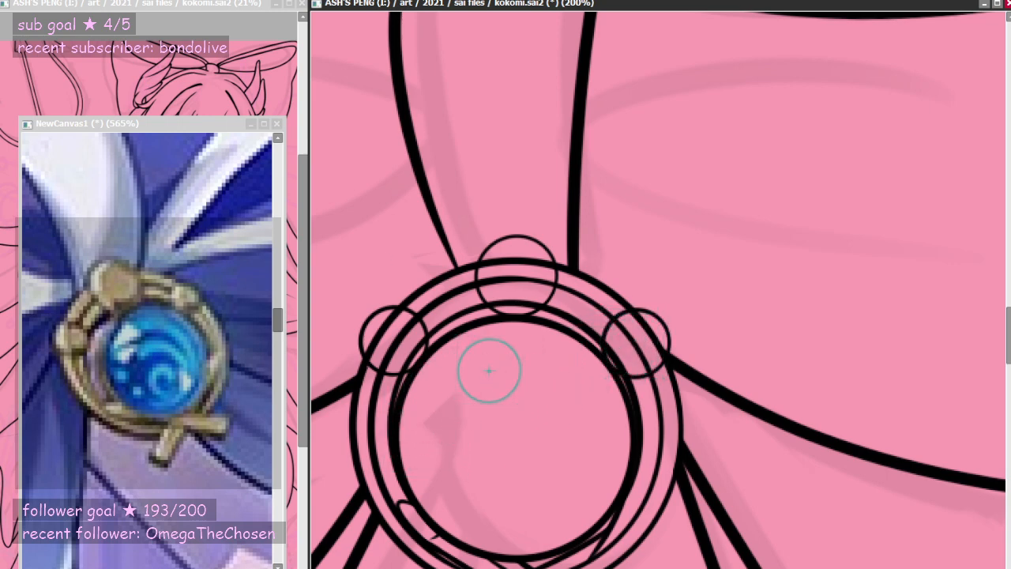
{"action": "key", "text": "ctrl+r"}
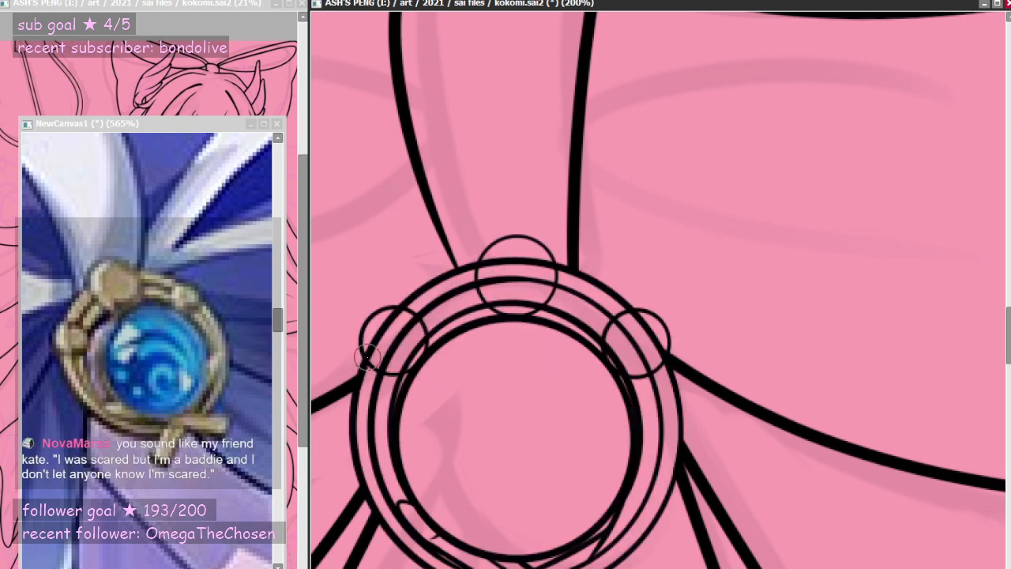
- Erase the brooch's ring lines inside the three stud circles and retouch the top stud's outline
{"action": "mouse_move", "coordinate": [386, 348]}
{"action": "left_mouse_down"}
{"action": "mouse_move", "coordinate": [402, 331]}
{"action": "mouse_move", "coordinate": [387, 322]}
{"action": "left_mouse_up"}
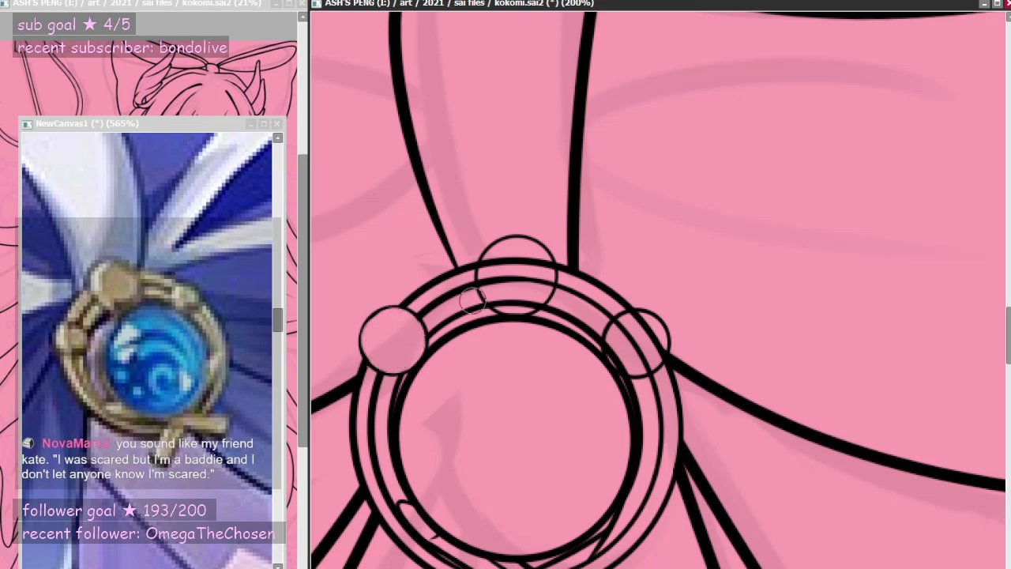
{"action": "mouse_move", "coordinate": [515, 267]}
{"action": "left_mouse_down"}
{"action": "mouse_move", "coordinate": [510, 295]}
{"action": "mouse_move", "coordinate": [507, 260]}
{"action": "mouse_move", "coordinate": [491, 271]}
{"action": "mouse_move", "coordinate": [523, 294]}
{"action": "mouse_move", "coordinate": [506, 261]}
{"action": "mouse_move", "coordinate": [500, 295]}
{"action": "mouse_move", "coordinate": [539, 268]}
{"action": "mouse_move", "coordinate": [527, 296]}
{"action": "mouse_move", "coordinate": [534, 263]}
{"action": "mouse_move", "coordinate": [543, 276]}
{"action": "mouse_move", "coordinate": [523, 293]}
{"action": "left_mouse_up"}
{"action": "mouse_move", "coordinate": [635, 344]}
{"action": "left_mouse_down"}
{"action": "mouse_move", "coordinate": [631, 335]}
{"action": "mouse_move", "coordinate": [651, 340]}
{"action": "mouse_move", "coordinate": [627, 342]}
{"action": "mouse_move", "coordinate": [636, 324]}
{"action": "mouse_move", "coordinate": [629, 342]}
{"action": "mouse_move", "coordinate": [636, 335]}
{"action": "mouse_move", "coordinate": [639, 349]}
{"action": "left_mouse_up"}
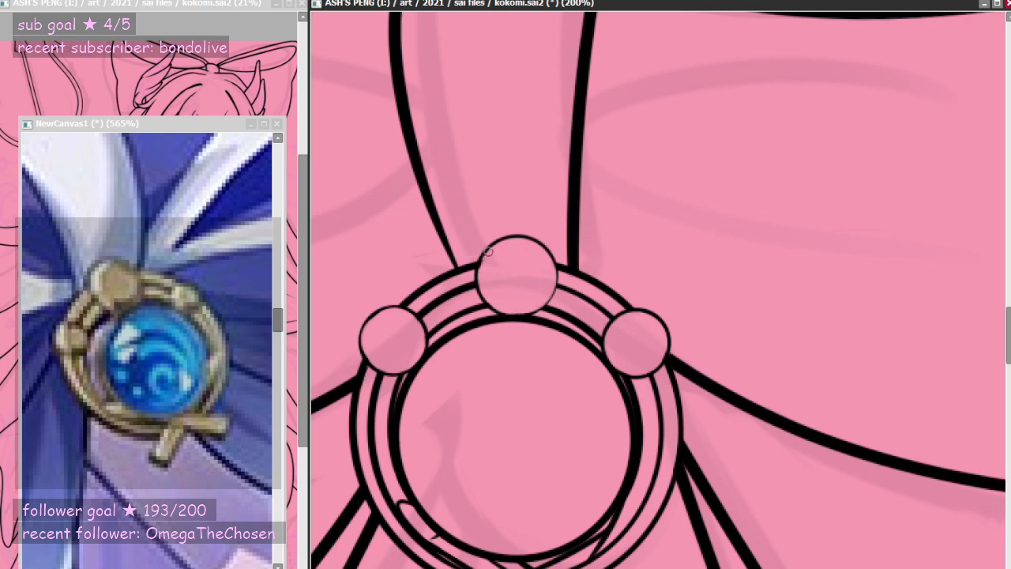
{"action": "mouse_move", "coordinate": [534, 308]}
{"action": "left_mouse_down"}
{"action": "mouse_move", "coordinate": [552, 261]}
{"action": "mouse_move", "coordinate": [533, 315]}
{"action": "left_mouse_up"}
{"action": "key", "text": "ctrl+z"}
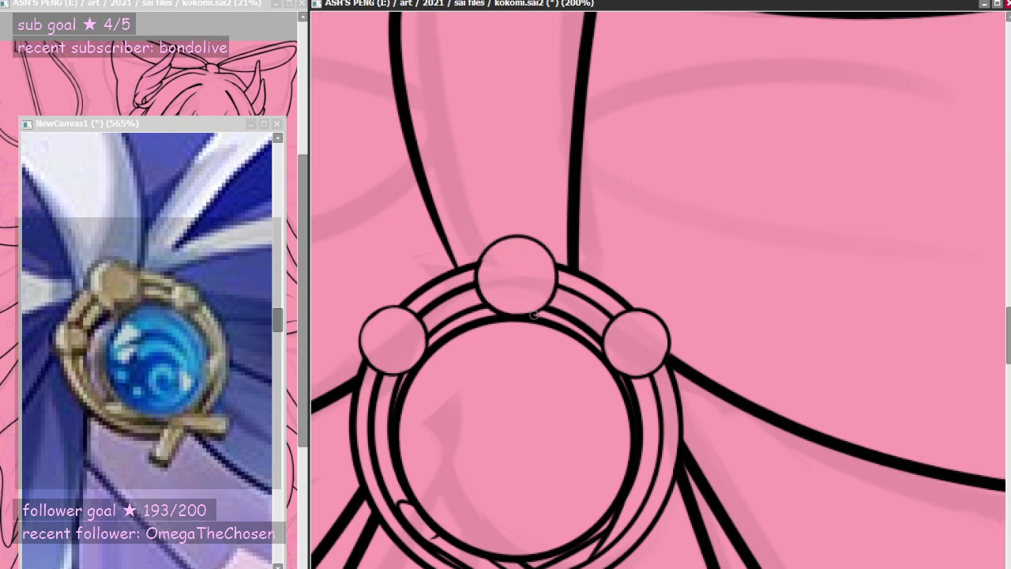
{"action": "mouse_move", "coordinate": [371, 313]}
{"action": "left_mouse_down"}
{"action": "mouse_move", "coordinate": [359, 360]}
{"action": "mouse_move", "coordinate": [362, 347]}
{"action": "mouse_move", "coordinate": [377, 370]}
{"action": "left_mouse_up"}
{"action": "key", "text": "ctrl+z"}
{"action": "key", "text": "ctrl+z"}
{"action": "key", "text": "ctrl+z"}
- Draw a thin inner ring with short tick marks inside the brooch's top stud
{"action": "left_click_drag", "start_coordinate": [541, 259], "coordinate": [479, 274]}
{"action": "key", "text": "ctrl+z"}
{"action": "left_click_drag", "start_coordinate": [545, 271], "coordinate": [491, 290]}
{"action": "key", "text": "ctrl+z"}
{"action": "left_click_drag", "start_coordinate": [540, 260], "coordinate": [498, 296]}
{"action": "key", "text": "ctrl+z"}
{"action": "mouse_move", "coordinate": [543, 266]}
{"action": "left_mouse_down"}
{"action": "mouse_move", "coordinate": [490, 280]}
{"action": "mouse_move", "coordinate": [501, 297]}
{"action": "mouse_move", "coordinate": [482, 281]}
{"action": "mouse_move", "coordinate": [496, 297]}
{"action": "mouse_move", "coordinate": [545, 267]}
{"action": "mouse_move", "coordinate": [507, 302]}
{"action": "left_mouse_up"}
{"action": "key", "text": "ctrl+z"}
{"action": "key", "text": "ctrl+z"}
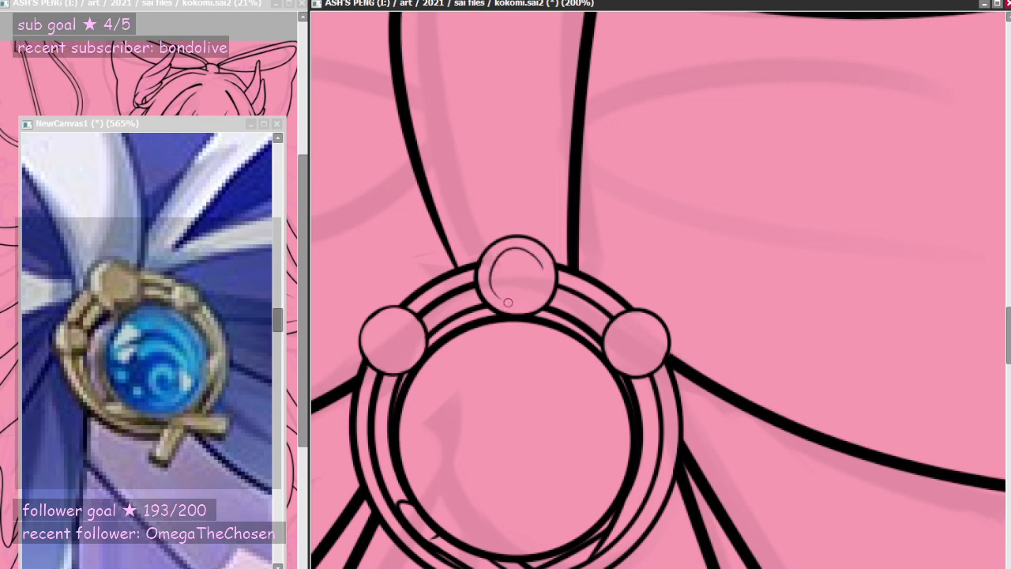
{"action": "key", "text": "ctrl+z"}
{"action": "mouse_move", "coordinate": [545, 268]}
{"action": "left_mouse_down"}
{"action": "mouse_move", "coordinate": [518, 249]}
{"action": "mouse_move", "coordinate": [491, 285]}
{"action": "left_mouse_up"}
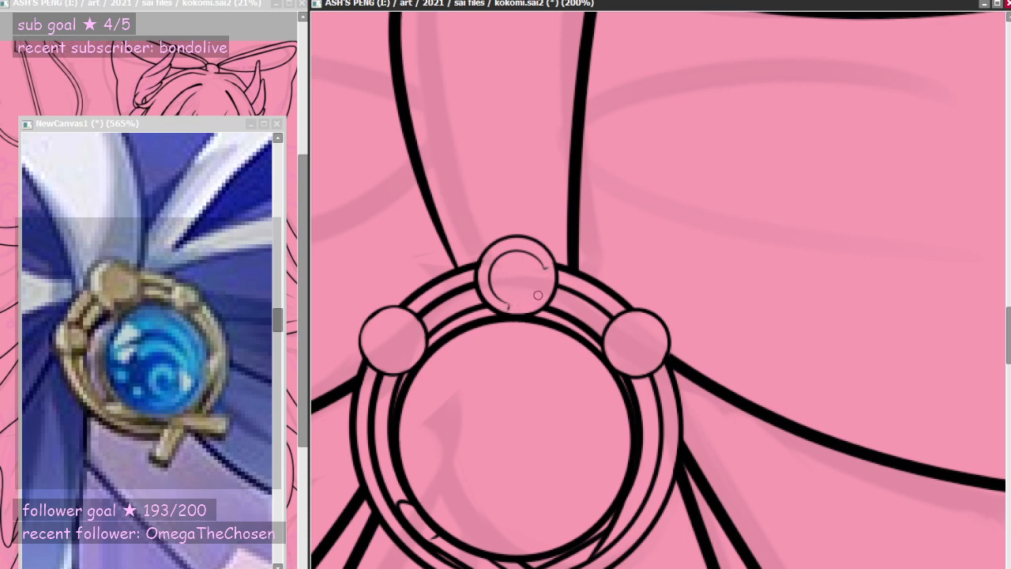
{"action": "left_click_drag", "start_coordinate": [533, 302], "coordinate": [543, 274]}
{"action": "key", "text": "ctrl+z"}
- Draw a thin inner ring with short tick marks inside the brooch's upper-right stud
{"action": "mouse_move", "coordinate": [641, 319]}
{"action": "left_mouse_down"}
{"action": "mouse_move", "coordinate": [636, 368]}
{"action": "mouse_move", "coordinate": [649, 323]}
{"action": "mouse_move", "coordinate": [641, 363]}
{"action": "mouse_move", "coordinate": [632, 319]}
{"action": "mouse_move", "coordinate": [655, 343]}
{"action": "mouse_move", "coordinate": [636, 320]}
{"action": "mouse_move", "coordinate": [635, 367]}
{"action": "left_mouse_up"}
{"action": "key", "text": "ctrl+z"}
{"action": "key", "text": "ctrl+z"}
{"action": "key", "text": "ctrl+z"}
{"action": "key", "text": "ctrl+z"}
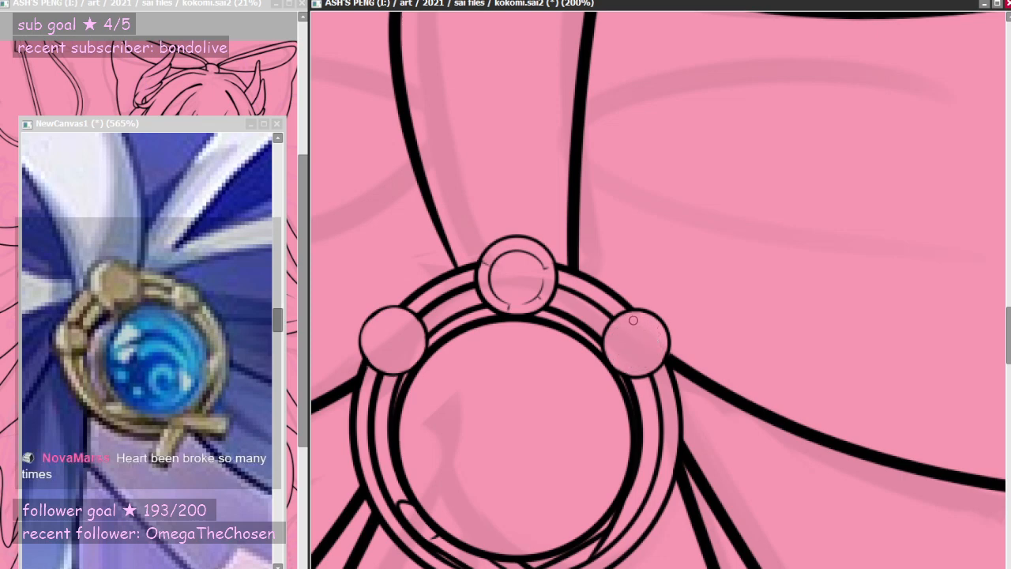
{"action": "left_click_drag", "start_coordinate": [615, 328], "coordinate": [651, 353]}
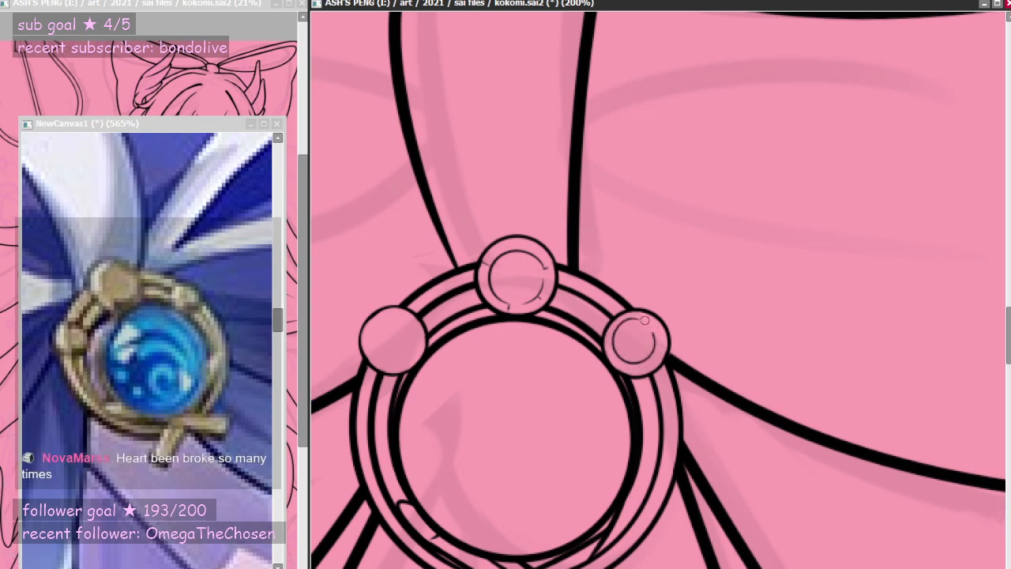
{"action": "key", "text": "ctrl+z"}
{"action": "mouse_move", "coordinate": [630, 317]}
{"action": "left_mouse_down"}
{"action": "mouse_move", "coordinate": [618, 352]}
{"action": "mouse_move", "coordinate": [656, 341]}
{"action": "mouse_move", "coordinate": [636, 316]}
{"action": "mouse_move", "coordinate": [617, 353]}
{"action": "mouse_move", "coordinate": [655, 342]}
{"action": "mouse_move", "coordinate": [620, 327]}
{"action": "mouse_move", "coordinate": [625, 363]}
{"action": "mouse_move", "coordinate": [644, 318]}
{"action": "mouse_move", "coordinate": [631, 367]}
{"action": "mouse_move", "coordinate": [648, 320]}
{"action": "mouse_move", "coordinate": [619, 354]}
{"action": "mouse_move", "coordinate": [655, 338]}
{"action": "mouse_move", "coordinate": [631, 330]}
{"action": "mouse_move", "coordinate": [650, 327]}
{"action": "mouse_move", "coordinate": [631, 319]}
{"action": "mouse_move", "coordinate": [629, 360]}
{"action": "mouse_move", "coordinate": [634, 317]}
{"action": "mouse_move", "coordinate": [650, 325]}
{"action": "mouse_move", "coordinate": [612, 337]}
{"action": "mouse_move", "coordinate": [654, 339]}
{"action": "mouse_move", "coordinate": [646, 321]}
{"action": "mouse_move", "coordinate": [654, 333]}
{"action": "mouse_move", "coordinate": [637, 369]}
{"action": "mouse_move", "coordinate": [642, 320]}
{"action": "mouse_move", "coordinate": [632, 366]}
{"action": "mouse_move", "coordinate": [651, 325]}
{"action": "mouse_move", "coordinate": [658, 364]}
{"action": "left_mouse_up"}
{"action": "key", "text": "ctrl+z"}
{"action": "key", "text": "ctrl+z"}
{"action": "key", "text": "ctrl+z"}
{"action": "key", "text": "ctrl+z"}
{"action": "key", "text": "ctrl+z"}
{"action": "key", "text": "ctrl+z"}
{"action": "key", "text": "ctrl+z"}
{"action": "key", "text": "ctrl+z"}
{"action": "key", "text": "ctrl+z"}
{"action": "key", "text": "ctrl+z"}
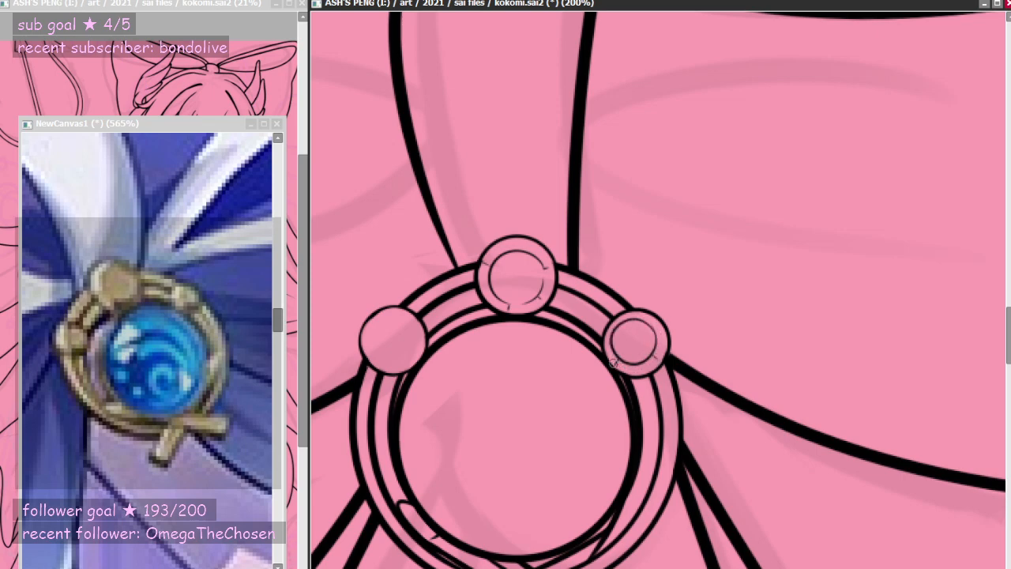
- Try to draw an inner ring by hand inside the brooch's upper-left stud
{"action": "mouse_move", "coordinate": [395, 319]}
{"action": "left_mouse_down"}
{"action": "mouse_move", "coordinate": [369, 334]}
{"action": "mouse_move", "coordinate": [409, 357]}
{"action": "mouse_move", "coordinate": [387, 316]}
{"action": "mouse_move", "coordinate": [390, 367]}
{"action": "mouse_move", "coordinate": [409, 325]}
{"action": "mouse_move", "coordinate": [390, 315]}
{"action": "mouse_move", "coordinate": [382, 360]}
{"action": "mouse_move", "coordinate": [414, 330]}
{"action": "mouse_move", "coordinate": [375, 326]}
{"action": "mouse_move", "coordinate": [395, 339]}
{"action": "mouse_move", "coordinate": [399, 322]}
{"action": "mouse_move", "coordinate": [378, 322]}
{"action": "mouse_move", "coordinate": [397, 363]}
{"action": "mouse_move", "coordinate": [397, 313]}
{"action": "mouse_move", "coordinate": [389, 343]}
{"action": "mouse_move", "coordinate": [404, 320]}
{"action": "mouse_move", "coordinate": [372, 336]}
{"action": "mouse_move", "coordinate": [418, 351]}
{"action": "mouse_move", "coordinate": [378, 317]}
{"action": "mouse_move", "coordinate": [402, 320]}
{"action": "mouse_move", "coordinate": [373, 354]}
{"action": "mouse_move", "coordinate": [417, 344]}
{"action": "mouse_move", "coordinate": [369, 336]}
{"action": "mouse_move", "coordinate": [400, 328]}
{"action": "mouse_move", "coordinate": [389, 319]}
{"action": "mouse_move", "coordinate": [387, 363]}
{"action": "mouse_move", "coordinate": [397, 311]}
{"action": "mouse_move", "coordinate": [409, 331]}
{"action": "mouse_move", "coordinate": [380, 314]}
{"action": "mouse_move", "coordinate": [390, 365]}
{"action": "mouse_move", "coordinate": [405, 318]}
{"action": "mouse_move", "coordinate": [376, 358]}
{"action": "mouse_move", "coordinate": [415, 324]}
{"action": "mouse_move", "coordinate": [379, 356]}
{"action": "mouse_move", "coordinate": [411, 324]}
{"action": "mouse_move", "coordinate": [373, 350]}
{"action": "mouse_move", "coordinate": [411, 329]}
{"action": "mouse_move", "coordinate": [369, 334]}
{"action": "mouse_move", "coordinate": [411, 349]}
{"action": "mouse_move", "coordinate": [380, 321]}
{"action": "left_mouse_up"}
{"action": "key", "text": "ctrl+z"}
{"action": "key", "text": "ctrl+z"}
{"action": "key", "text": "ctrl+z"}
{"action": "key", "text": "ctrl+z"}
{"action": "key", "text": "ctrl+z"}
{"action": "key", "text": "ctrl+z"}
{"action": "key", "text": "ctrl+z"}
{"action": "key", "text": "ctrl+z"}
{"action": "key", "text": "ctrl+z"}
{"action": "key", "text": "ctrl+z"}
{"action": "key", "text": "ctrl+z"}
{"action": "key", "text": "ctrl+z"}
- Duplicate the top stud's inner ring detail and scale and position it inside the upper-left stud
{"action": "mouse_move", "coordinate": [505, 313]}
{"action": "left_mouse_down"}
{"action": "mouse_move", "coordinate": [546, 300]}
{"action": "mouse_move", "coordinate": [552, 283]}
{"action": "mouse_move", "coordinate": [543, 261]}
{"action": "mouse_move", "coordinate": [495, 259]}
{"action": "left_mouse_up"}
{"action": "key", "text": "ctrl+z"}
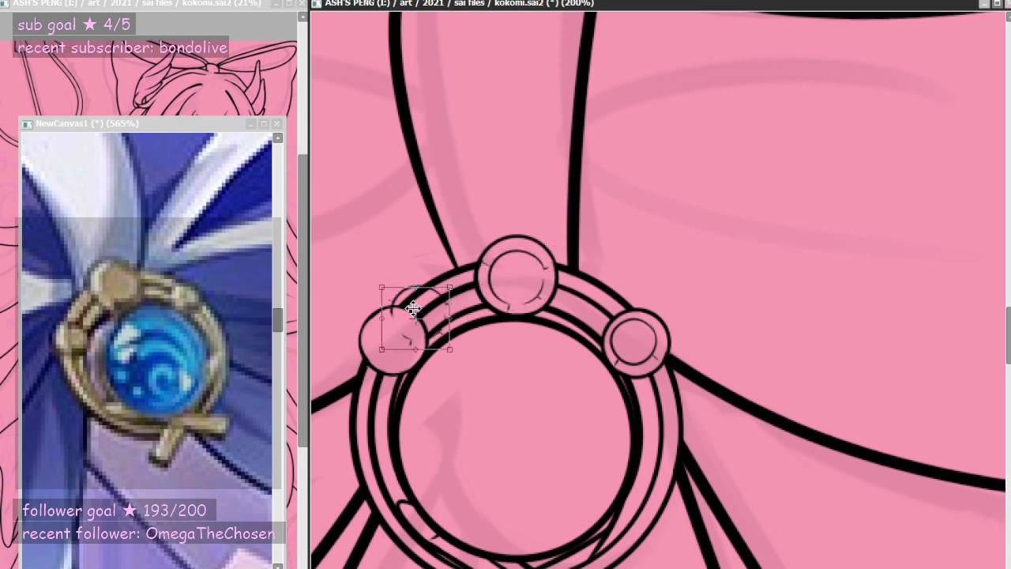
{"action": "key", "text": "ctrl+t"}
{"action": "left_click_drag", "start_coordinate": [429, 311], "coordinate": [424, 317]}
{"action": "left_click_drag", "start_coordinate": [393, 347], "coordinate": [392, 341]}
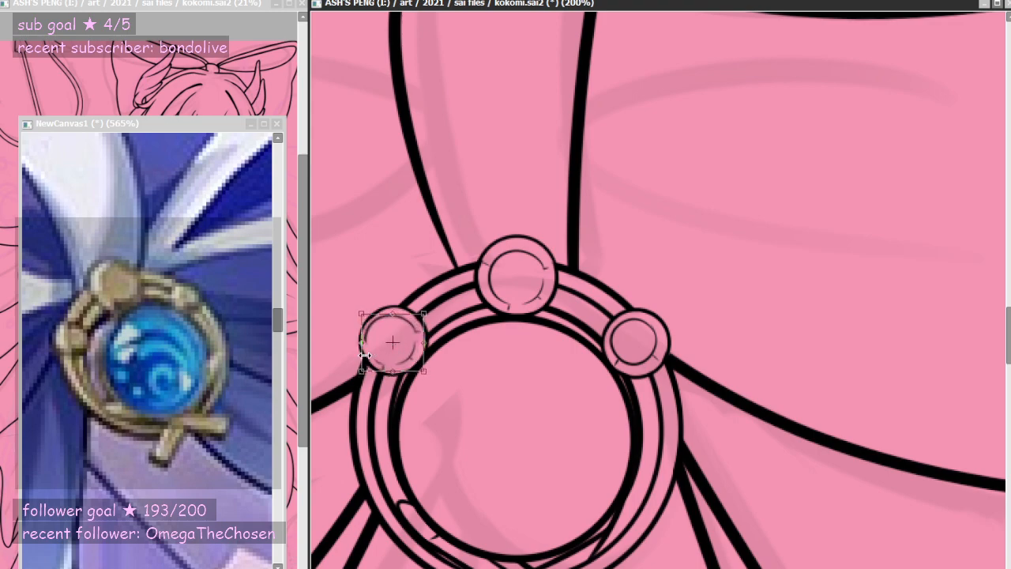
{"action": "scroll", "coordinate": [564, 287], "scroll_direction": "down", "scroll_amount": 5}
{"action": "scroll", "coordinate": [573, 308], "scroll_direction": "up", "scroll_amount": 6}
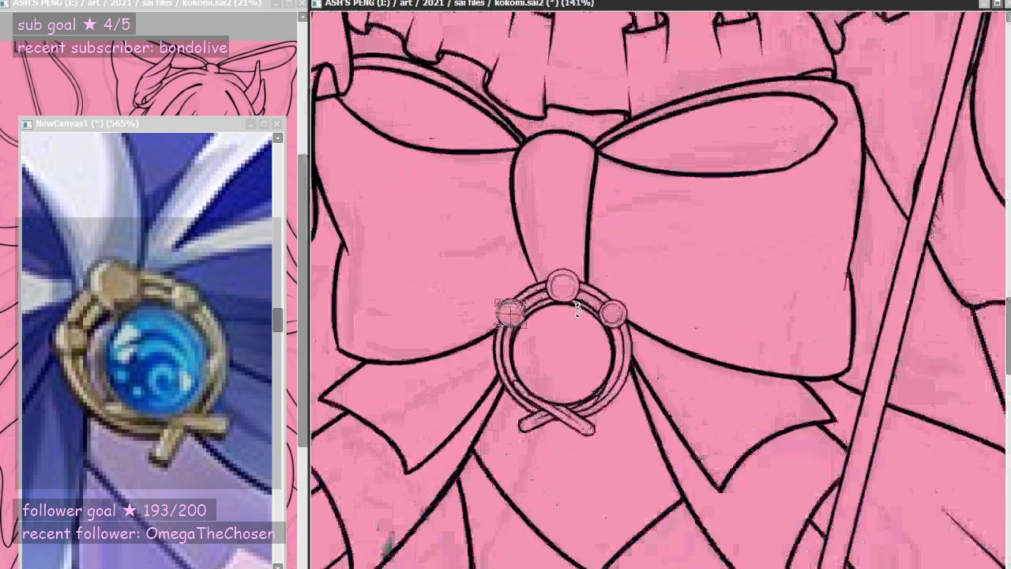
{"action": "left_click_drag", "start_coordinate": [398, 310], "coordinate": [395, 308]}
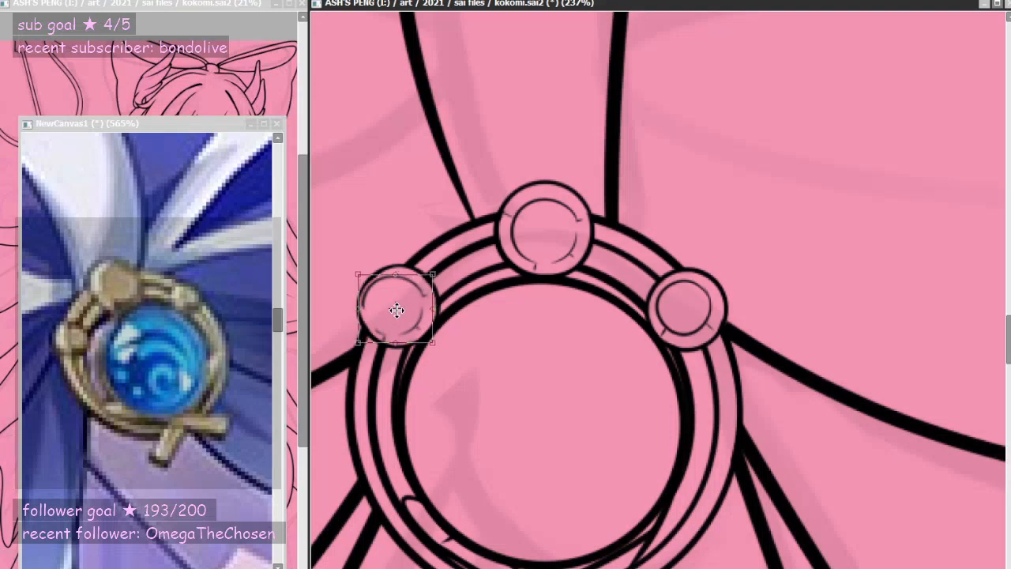
{"action": "key", "text": "Return"}
- Transform the whole brooch, rotating it slightly counterclockwise and narrowing it a little beneath the bow's knot
{"action": "scroll", "coordinate": [481, 331], "scroll_direction": "down", "scroll_amount": 8}
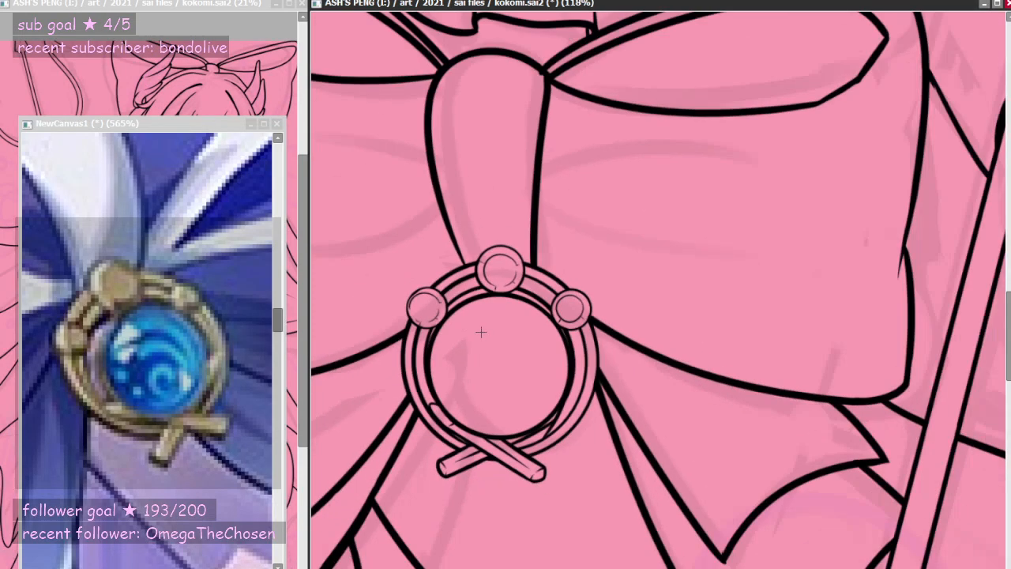
{"action": "scroll", "coordinate": [481, 334], "scroll_direction": "down", "scroll_amount": 2}
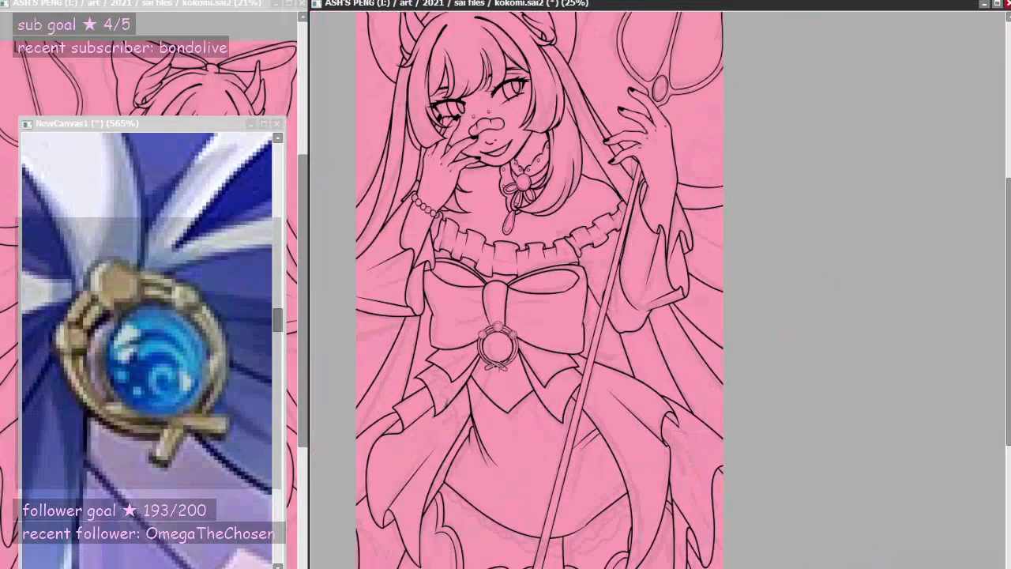
{"action": "scroll", "coordinate": [495, 376], "scroll_direction": "down", "scroll_amount": 1}
{"action": "scroll", "coordinate": [496, 357], "scroll_direction": "up", "scroll_amount": 4}
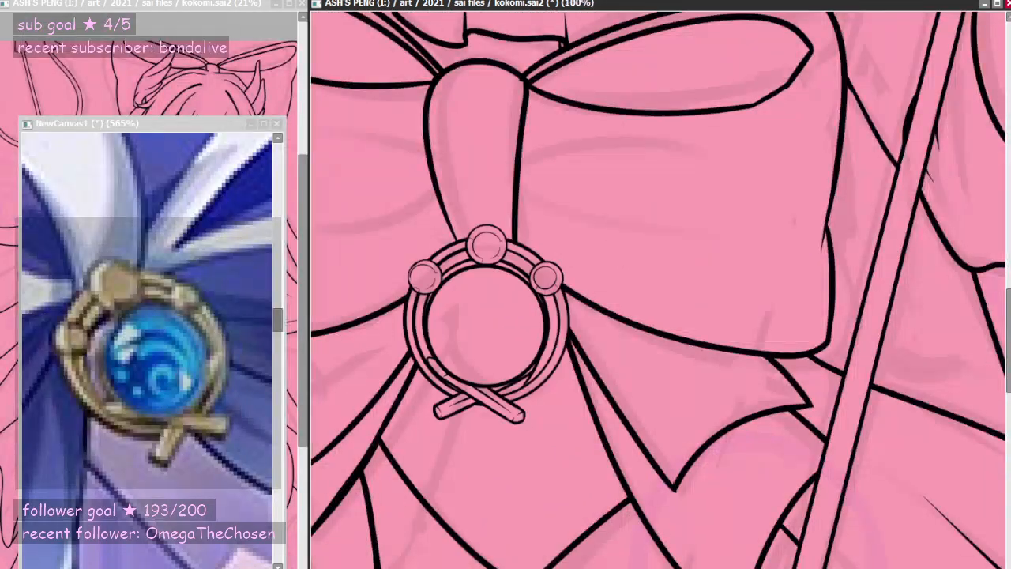
{"action": "key", "text": "ctrl+t"}
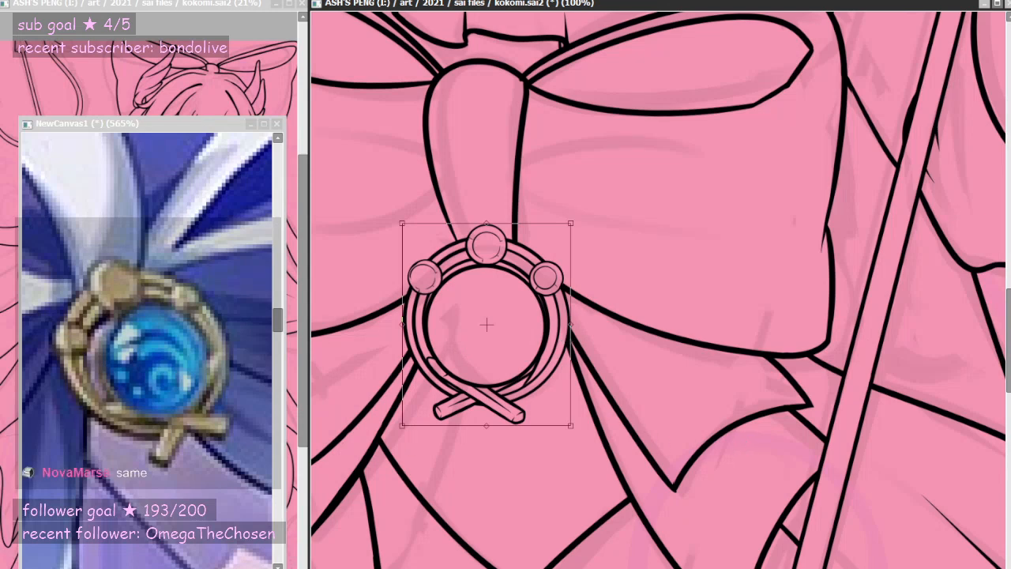
{"action": "left_click_drag", "start_coordinate": [449, 519], "coordinate": [472, 516]}
{"action": "scroll", "coordinate": [483, 515], "scroll_direction": "down", "scroll_amount": 5}
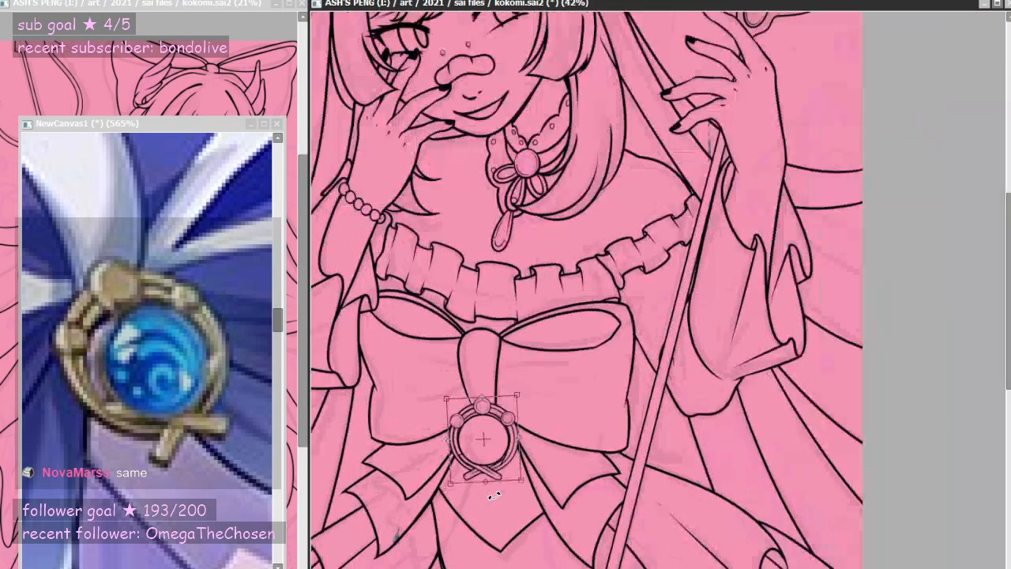
{"action": "scroll", "coordinate": [497, 499], "scroll_direction": "up", "scroll_amount": 3}
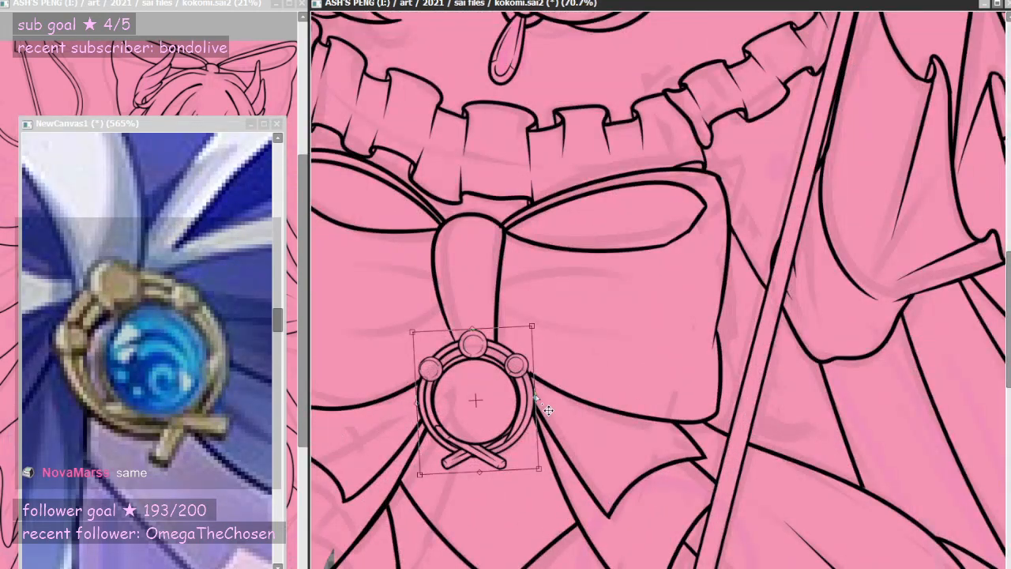
{"action": "left_click_drag", "start_coordinate": [536, 398], "coordinate": [534, 400]}
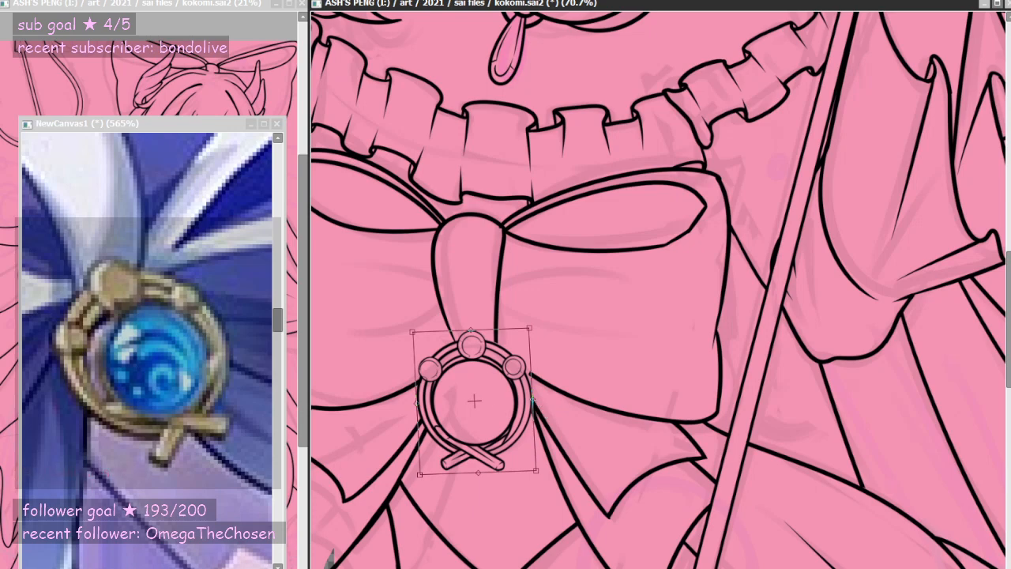
{"action": "key", "text": "Return"}
- Examine the finished brooch up close and its tilt and size against the bow and the whole figure
{"action": "scroll", "coordinate": [495, 446], "scroll_direction": "up", "scroll_amount": 2}
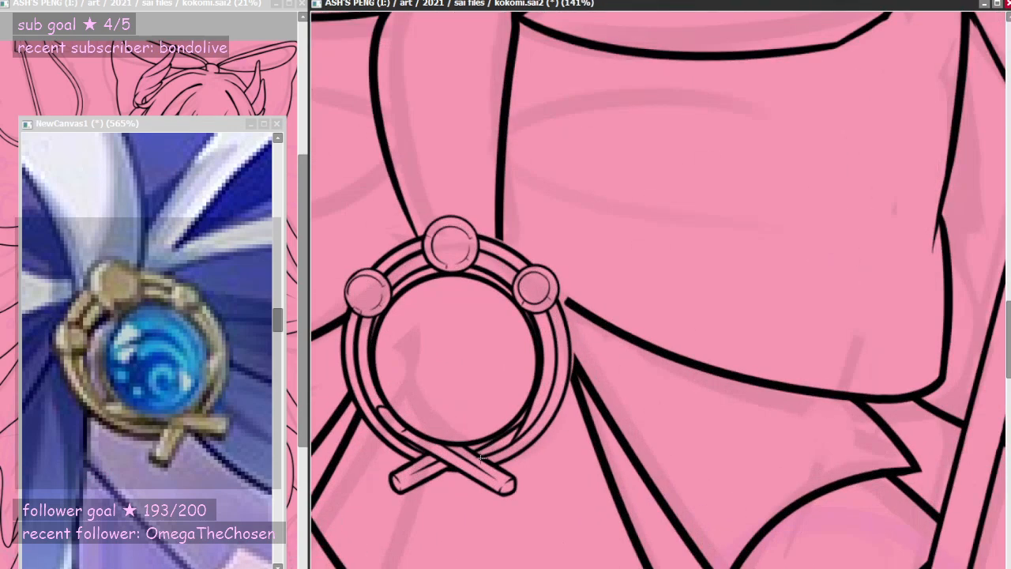
{"action": "scroll", "coordinate": [400, 408], "scroll_direction": "up", "scroll_amount": 1}
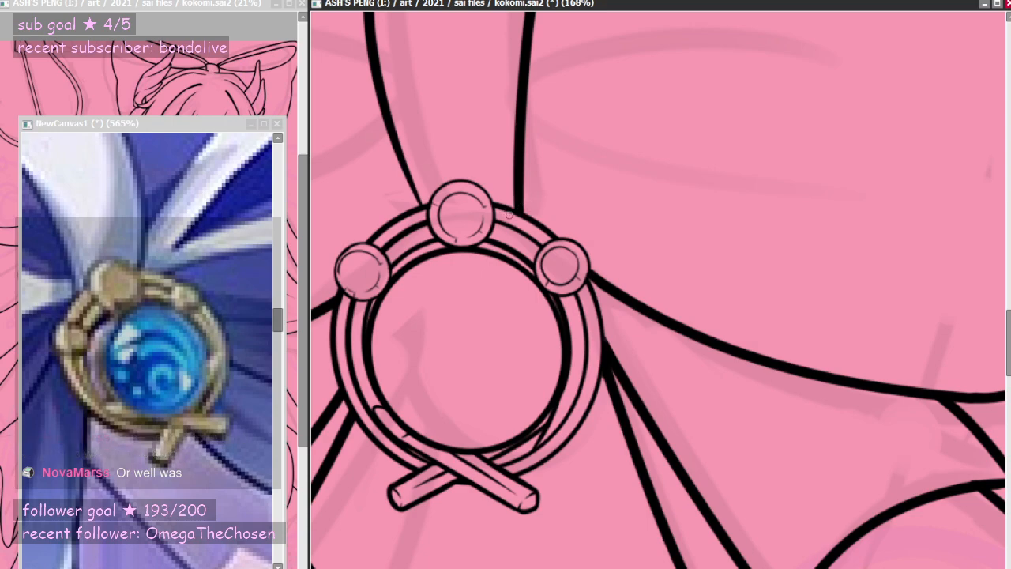
{"action": "scroll", "coordinate": [498, 206], "scroll_direction": "down", "scroll_amount": 6}
{"action": "scroll", "coordinate": [546, 310], "scroll_direction": "down", "scroll_amount": 3}
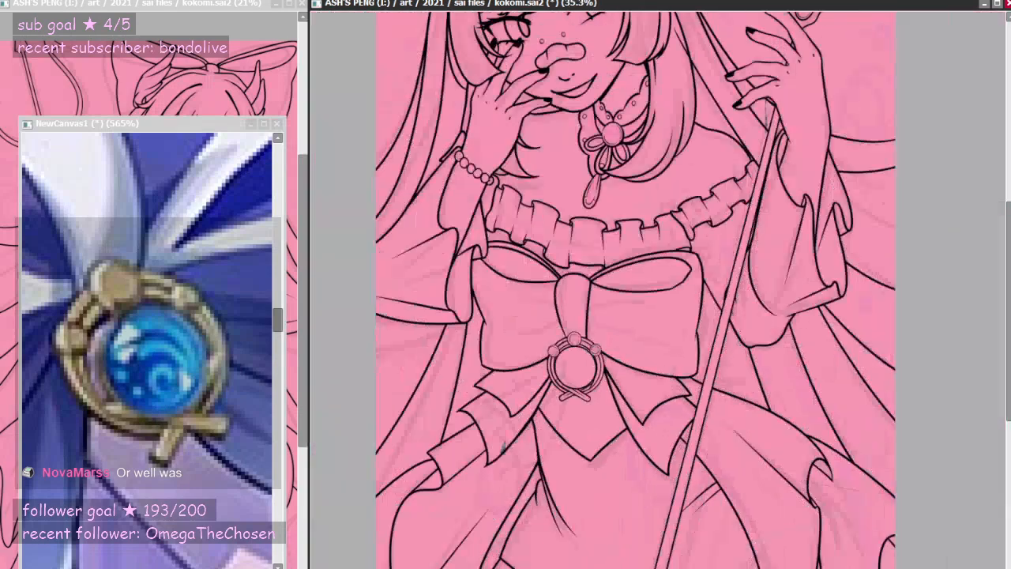
{"action": "scroll", "coordinate": [503, 446], "scroll_direction": "down", "scroll_amount": 2}
{"action": "scroll", "coordinate": [586, 361], "scroll_direction": "up", "scroll_amount": 4}
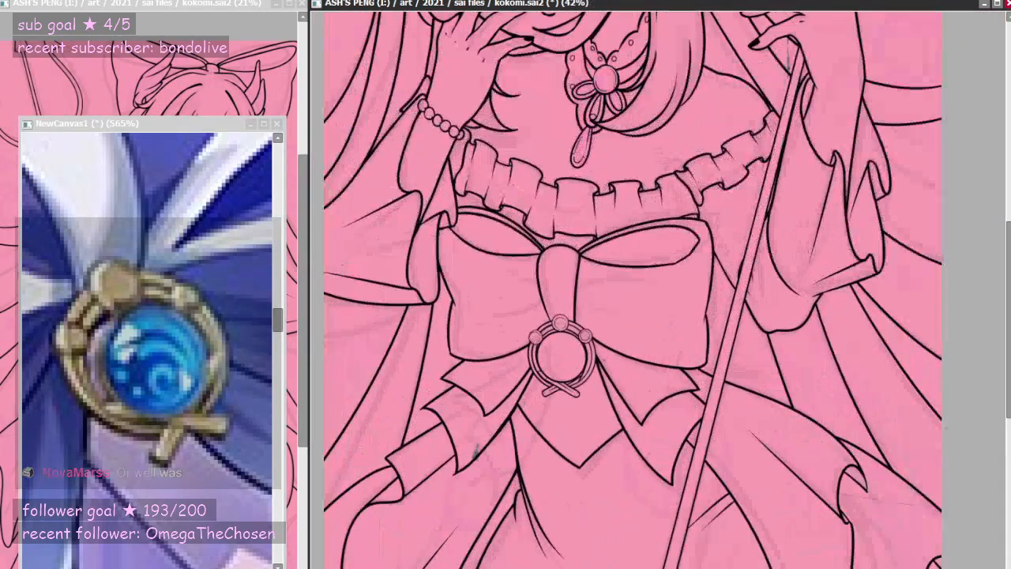
{"action": "scroll", "coordinate": [586, 361], "scroll_direction": "up", "scroll_amount": 4}
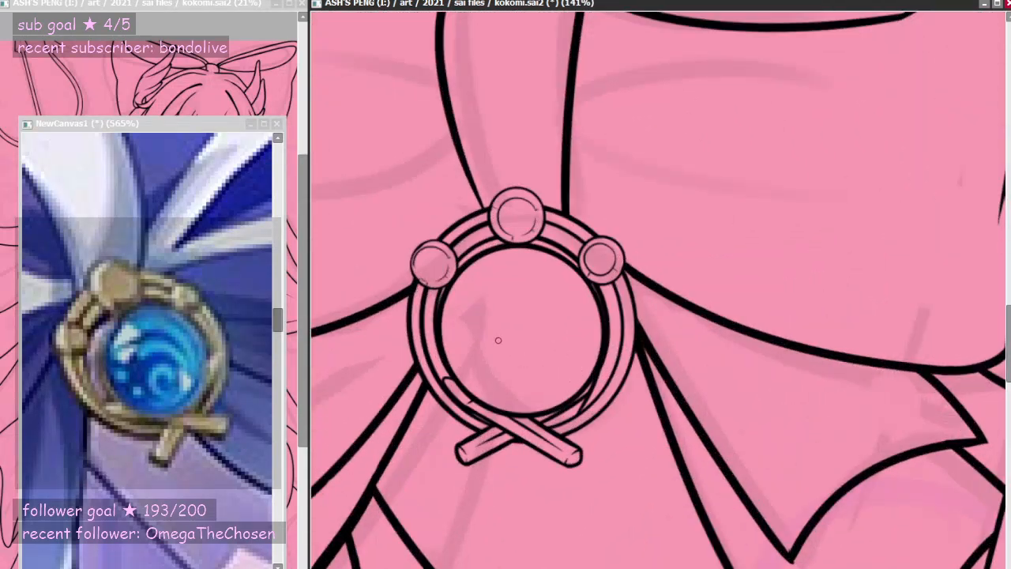
{"action": "scroll", "coordinate": [482, 350], "scroll_direction": "down", "scroll_amount": 5}
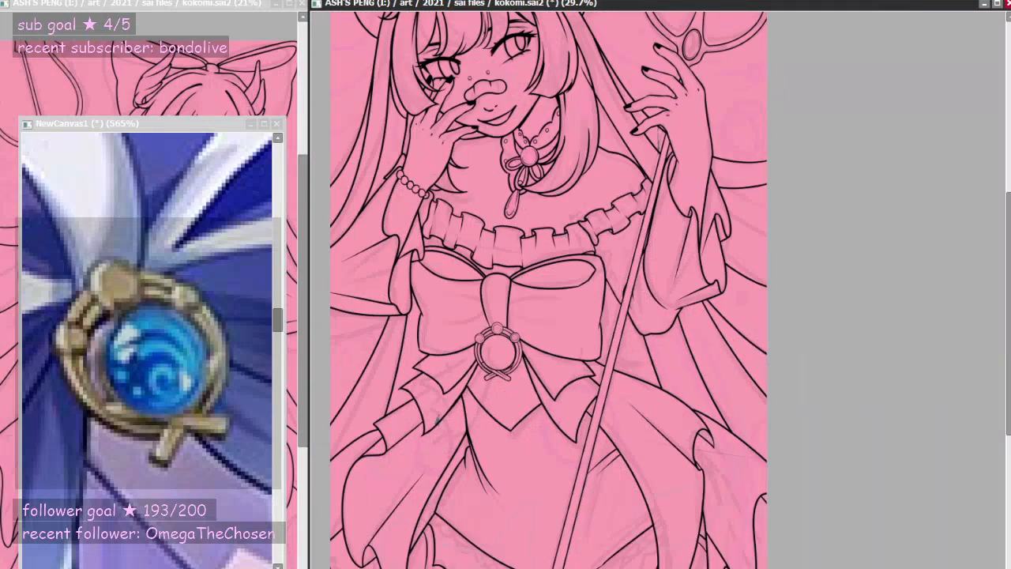
- Compare the reference character's full outfit with the line art, checking the bow, sleeves and skirt
{"action": "scroll", "coordinate": [110, 342], "scroll_direction": "down", "scroll_amount": 5}
{"action": "scroll", "coordinate": [111, 343], "scroll_direction": "up", "scroll_amount": 1}
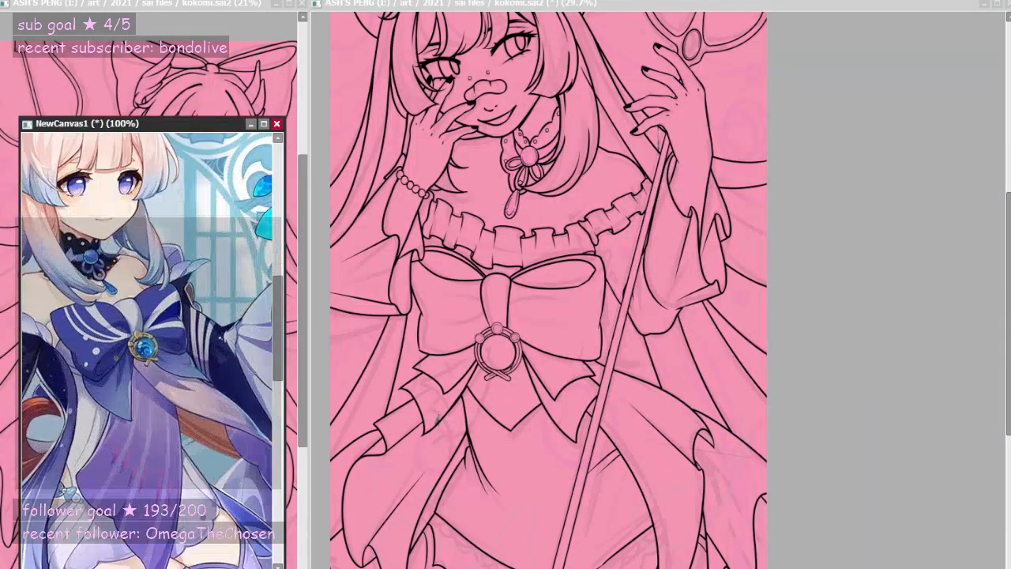
{"action": "scroll", "coordinate": [111, 342], "scroll_direction": "down", "scroll_amount": 5}
{"action": "scroll", "coordinate": [111, 343], "scroll_direction": "up", "scroll_amount": 3}
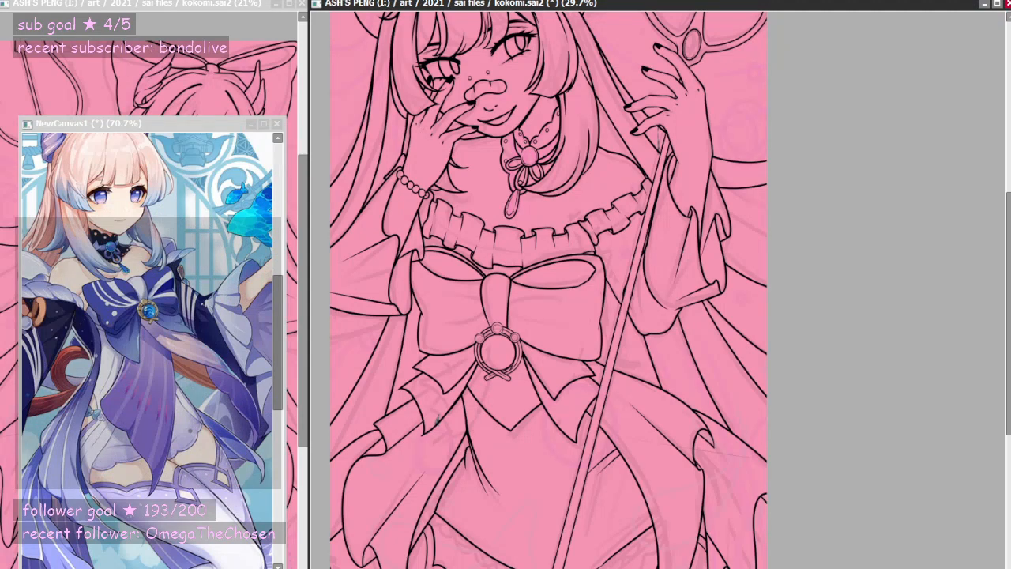
{"action": "scroll", "coordinate": [552, 307], "scroll_direction": "down", "scroll_amount": 2}
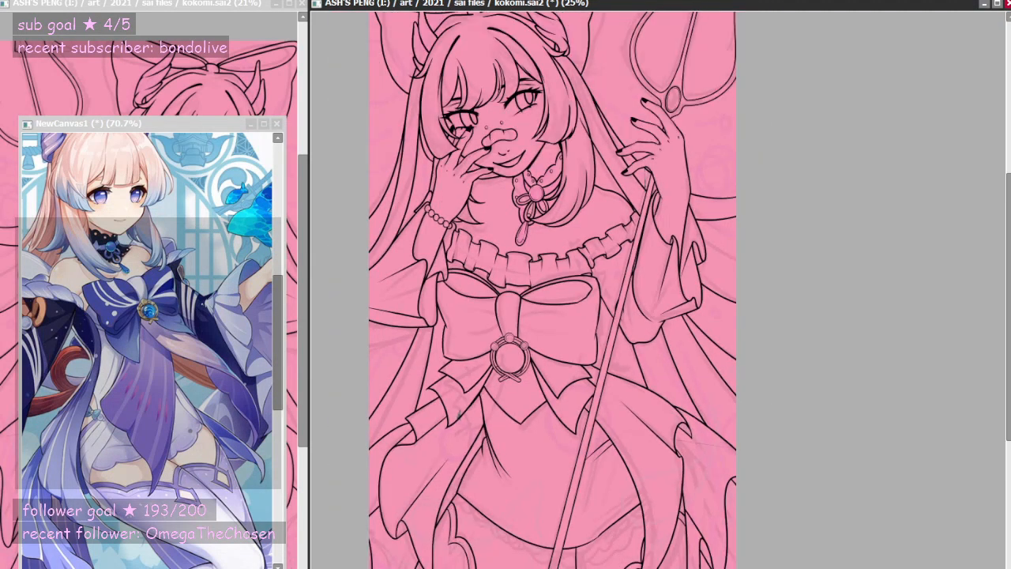
{"action": "scroll", "coordinate": [552, 307], "scroll_direction": "up", "scroll_amount": 1}
{"action": "scroll", "coordinate": [552, 308], "scroll_direction": "down", "scroll_amount": 2}
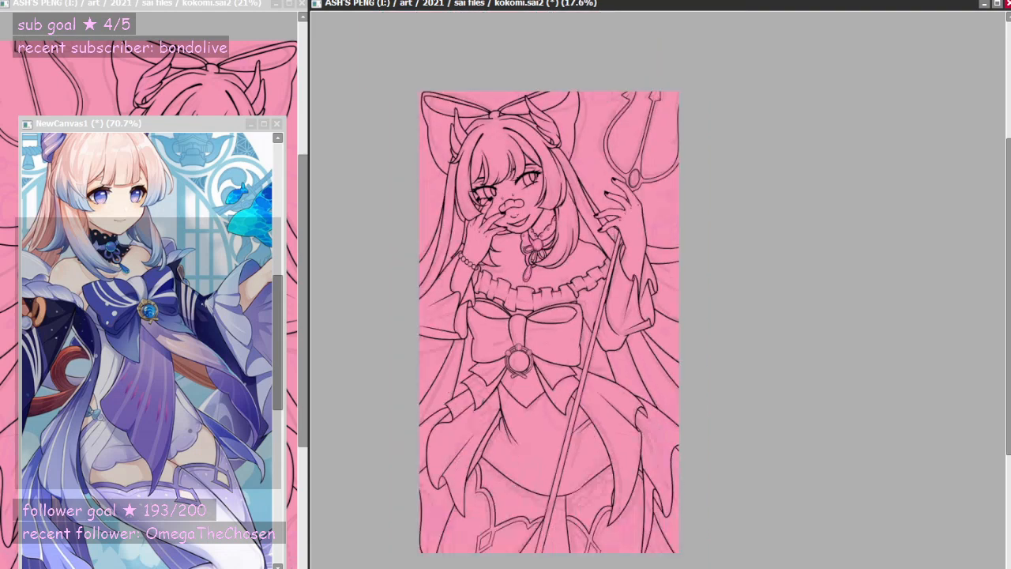
{"action": "scroll", "coordinate": [552, 307], "scroll_direction": "up", "scroll_amount": 1}
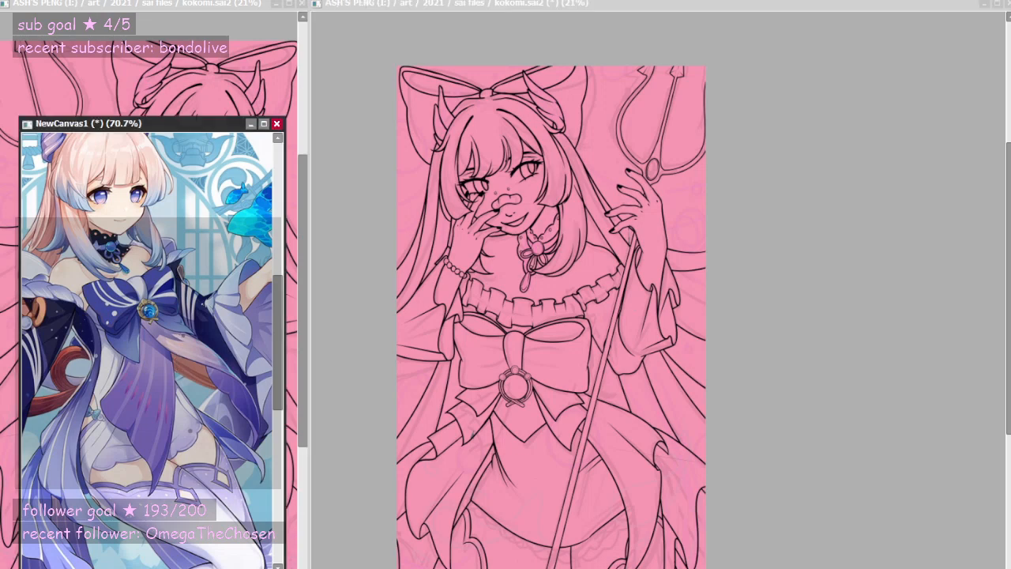
{"action": "scroll", "coordinate": [185, 361], "scroll_direction": "down", "scroll_amount": 1}
{"action": "scroll", "coordinate": [185, 361], "scroll_direction": "up", "scroll_amount": 2}
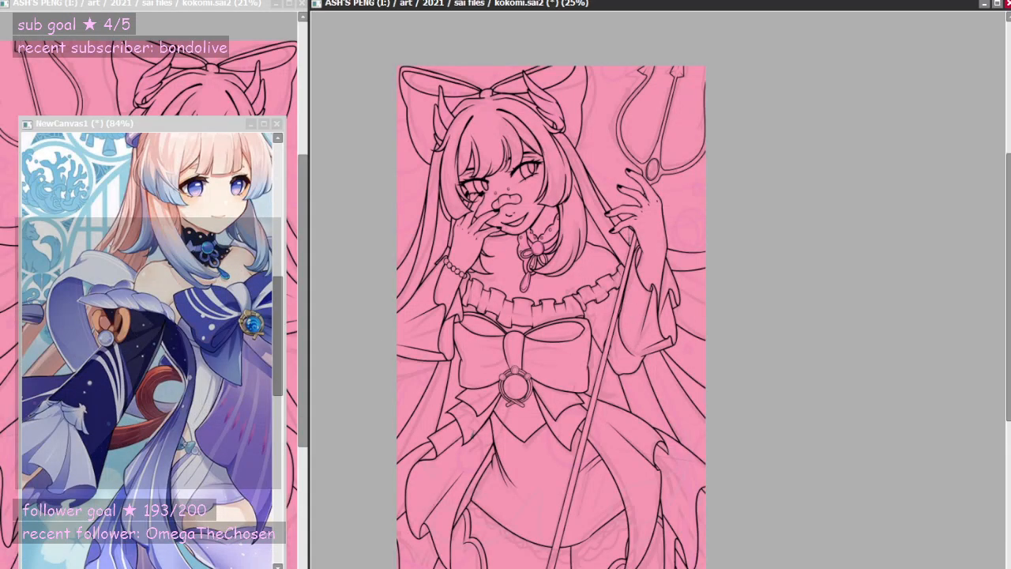
- Examine the collar frill, sleeve and staff lines up close and across the full figure for missing details
{"action": "scroll", "coordinate": [628, 311], "scroll_direction": "up", "scroll_amount": 4}
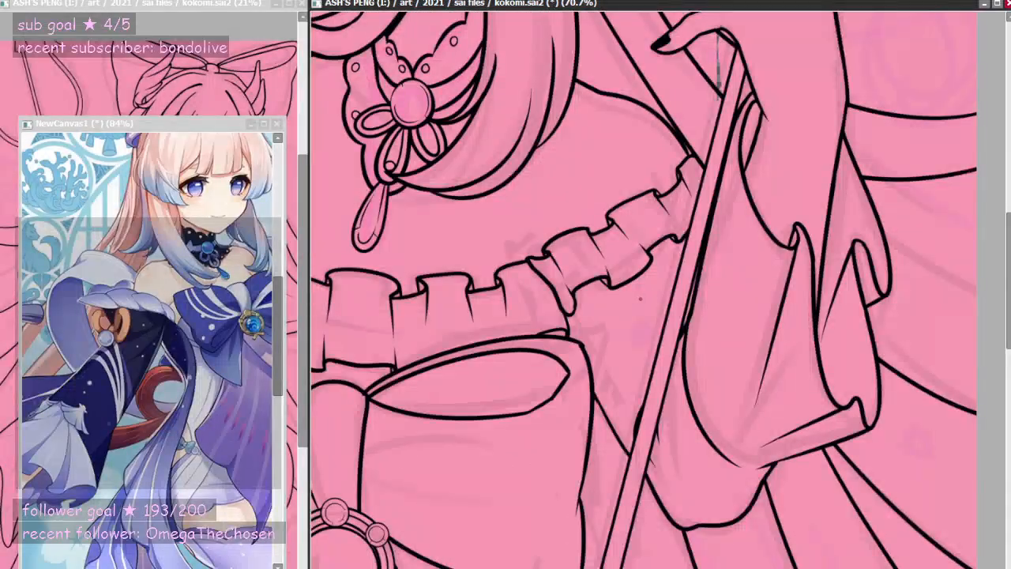
{"action": "scroll", "coordinate": [627, 294], "scroll_direction": "up", "scroll_amount": 2}
{"action": "scroll", "coordinate": [635, 289], "scroll_direction": "down", "scroll_amount": 1}
{"action": "scroll", "coordinate": [640, 288], "scroll_direction": "down", "scroll_amount": 3}
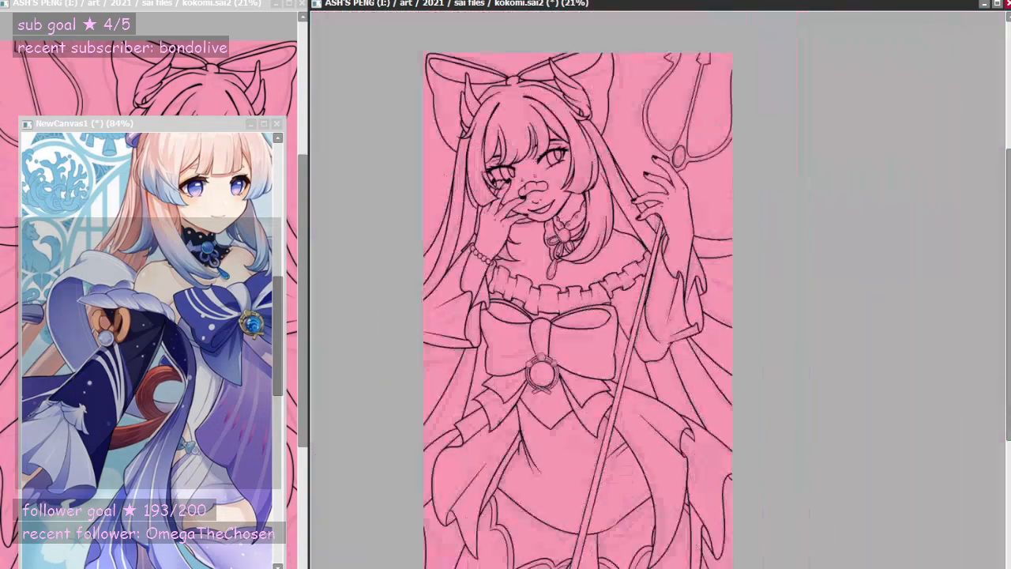
{"action": "scroll", "coordinate": [640, 288], "scroll_direction": "up", "scroll_amount": 2}
{"action": "scroll", "coordinate": [639, 289], "scroll_direction": "down", "scroll_amount": 1}
{"action": "scroll", "coordinate": [607, 394], "scroll_direction": "down", "scroll_amount": 1}
{"action": "scroll", "coordinate": [659, 344], "scroll_direction": "up", "scroll_amount": 1}
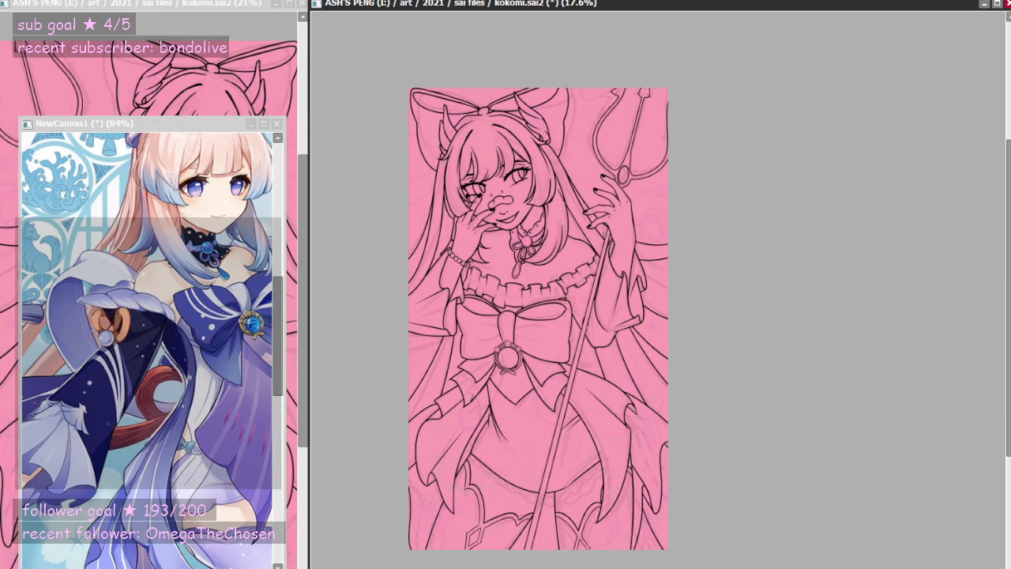
{"action": "scroll", "coordinate": [530, 545], "scroll_direction": "up", "scroll_amount": 2}
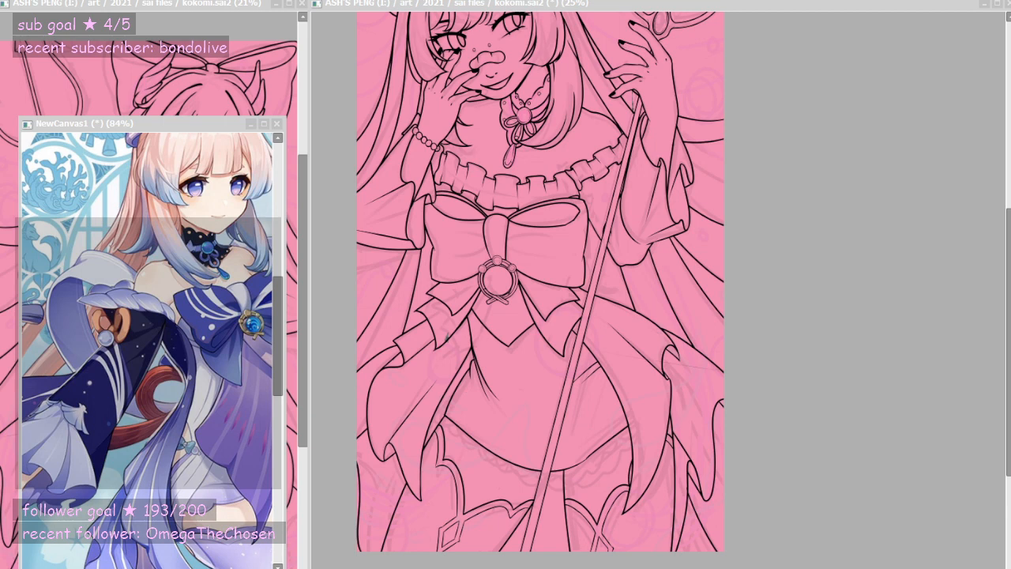
- Paste the eyelet lace photo, rotate it so the lace runs horizontally, and place it over the skirt as a reference
{"action": "left_click", "coordinate": [398, 262]}
{"action": "key", "text": "ctrl+v"}
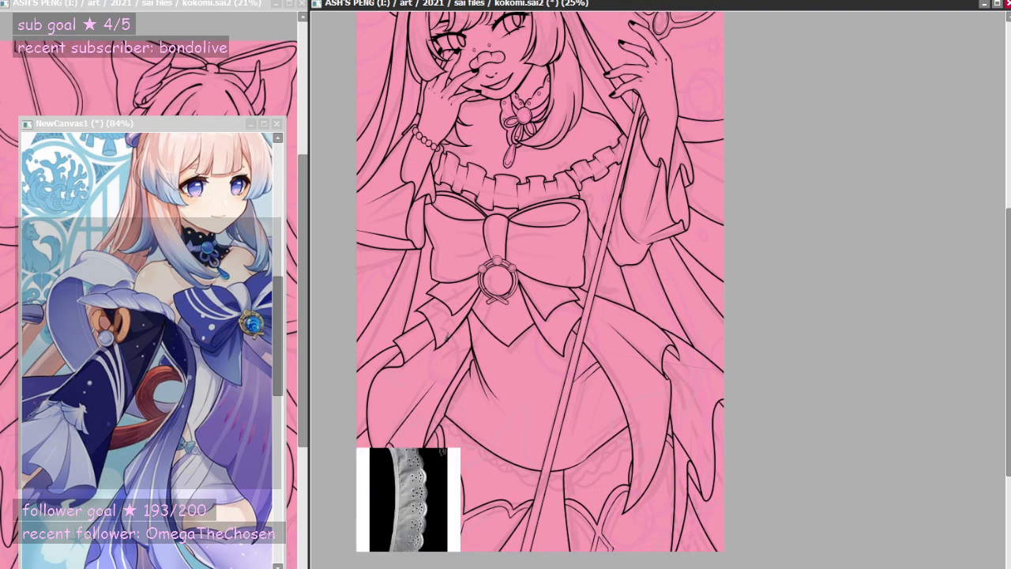
{"action": "key", "text": "ctrl+t"}
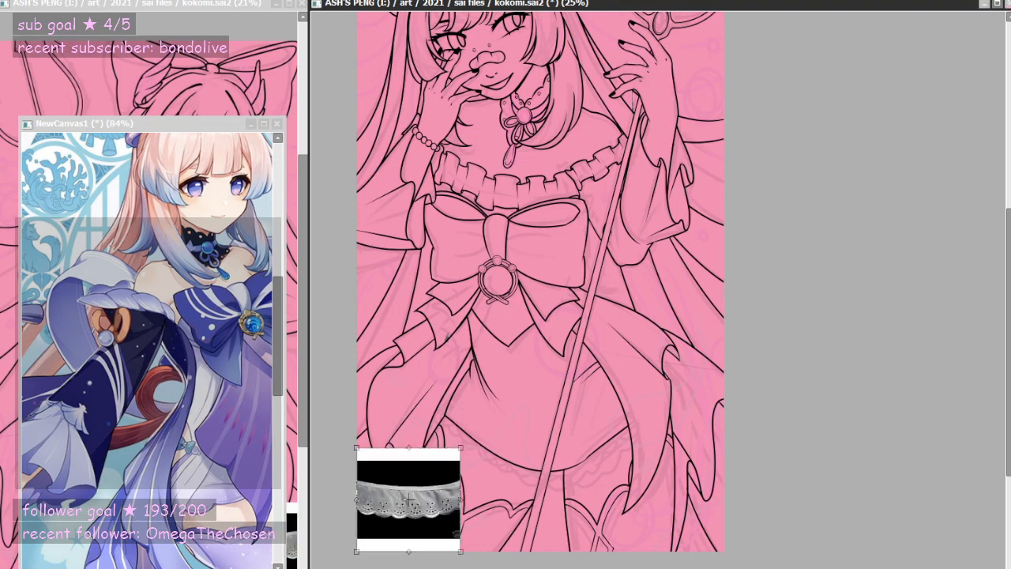
{"action": "left_click_drag", "start_coordinate": [400, 521], "coordinate": [507, 377]}
{"action": "scroll", "coordinate": [508, 376], "scroll_direction": "up", "scroll_amount": 3}
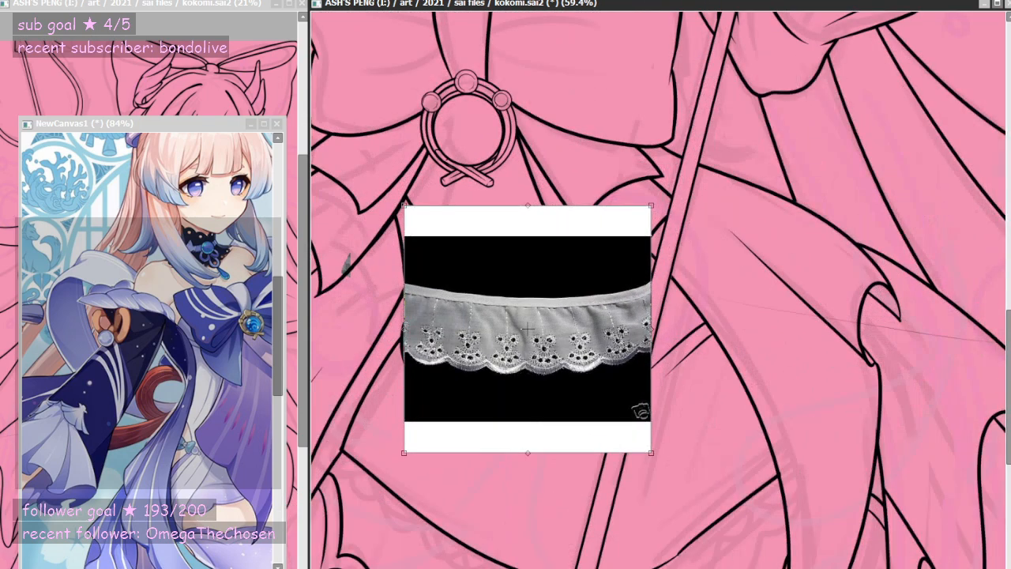
{"action": "key", "text": "Return"}
- Draw the first scallops of a lace trim beneath the left end of the skirt hem
{"action": "scroll", "coordinate": [521, 271], "scroll_direction": "down", "scroll_amount": 2}
{"action": "scroll", "coordinate": [501, 515], "scroll_direction": "up", "scroll_amount": 2}
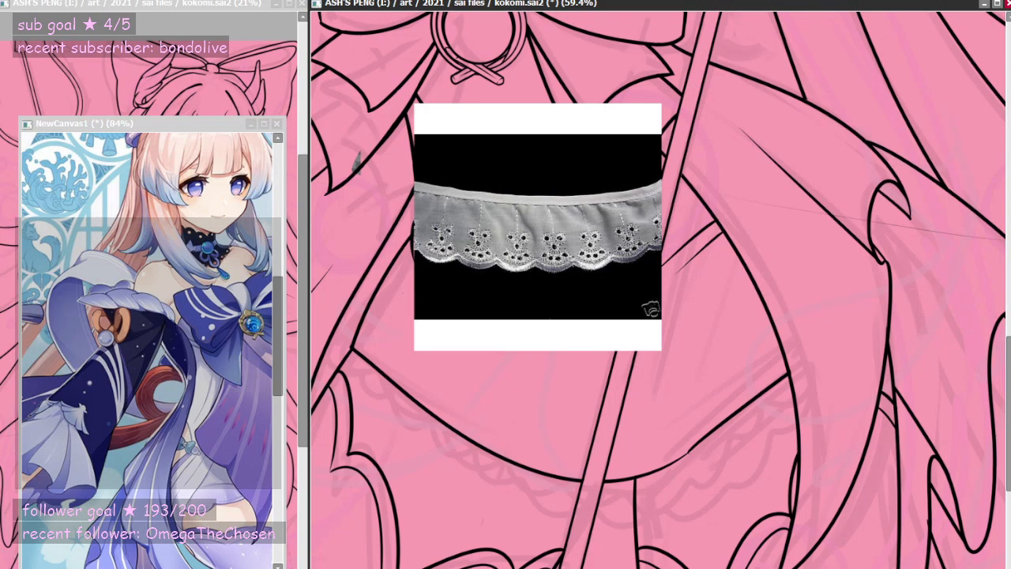
{"action": "scroll", "coordinate": [461, 311], "scroll_direction": "down", "scroll_amount": 1}
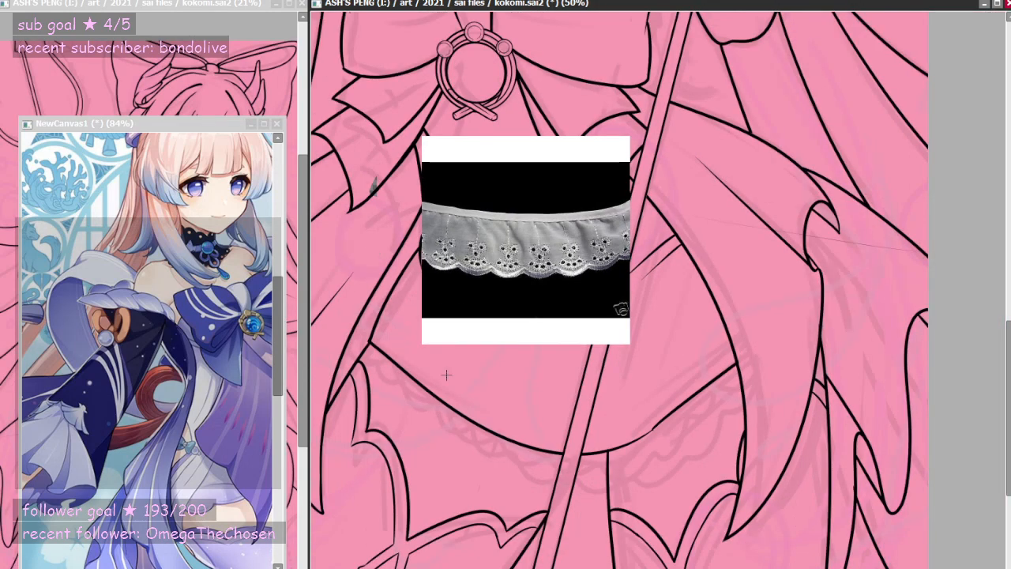
{"action": "scroll", "coordinate": [446, 375], "scroll_direction": "up", "scroll_amount": 1}
{"action": "scroll", "coordinate": [461, 448], "scroll_direction": "up", "scroll_amount": 1}
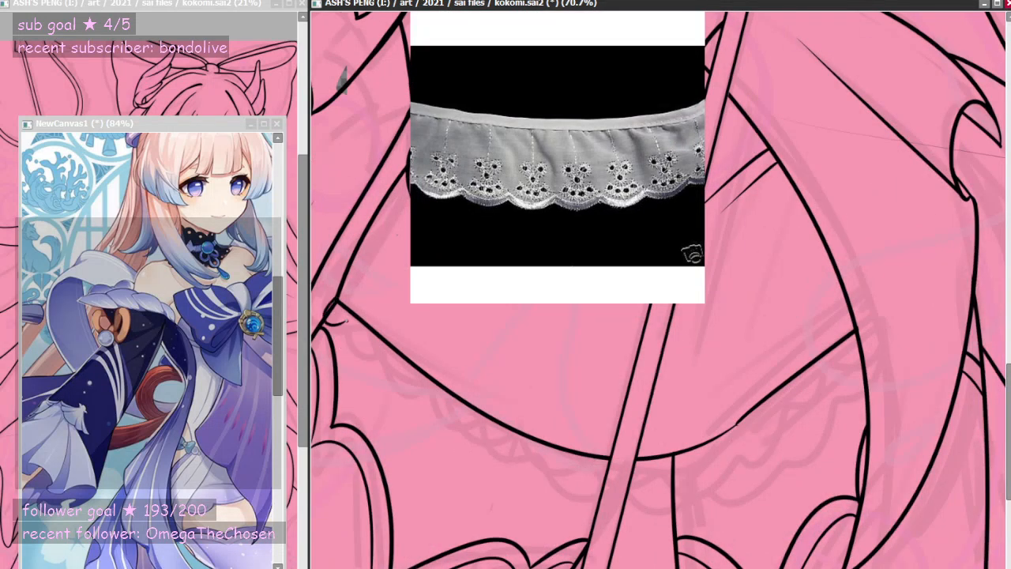
{"action": "left_click_drag", "start_coordinate": [344, 322], "coordinate": [386, 370]}
{"action": "mouse_move", "coordinate": [395, 364]}
{"action": "left_mouse_down"}
{"action": "mouse_move", "coordinate": [401, 409]}
{"action": "mouse_move", "coordinate": [455, 419]}
{"action": "left_mouse_up"}
{"action": "key", "text": "ctrl+z"}
{"action": "mouse_move", "coordinate": [396, 362]}
{"action": "left_mouse_down"}
{"action": "mouse_move", "coordinate": [419, 407]}
{"action": "mouse_move", "coordinate": [455, 399]}
{"action": "left_mouse_up"}
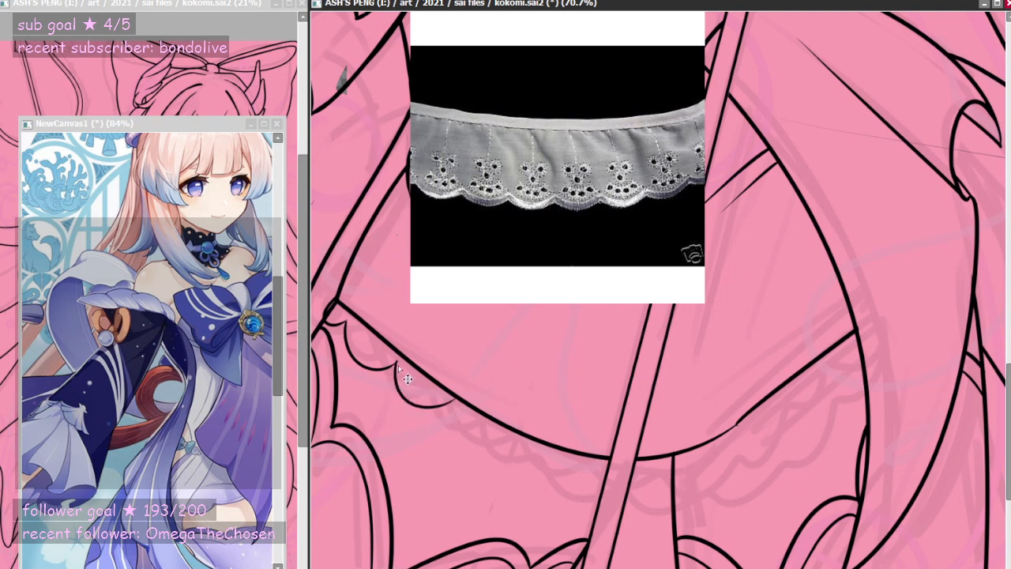
- Redraw the third scallop of the lace trim as a rounder, even arc parallel to the hem
{"action": "key", "text": "ctrl+z"}
{"action": "left_click_drag", "start_coordinate": [395, 363], "coordinate": [454, 403]}
{"action": "key", "text": "ctrl+z"}
{"action": "left_click_drag", "start_coordinate": [395, 363], "coordinate": [453, 393]}
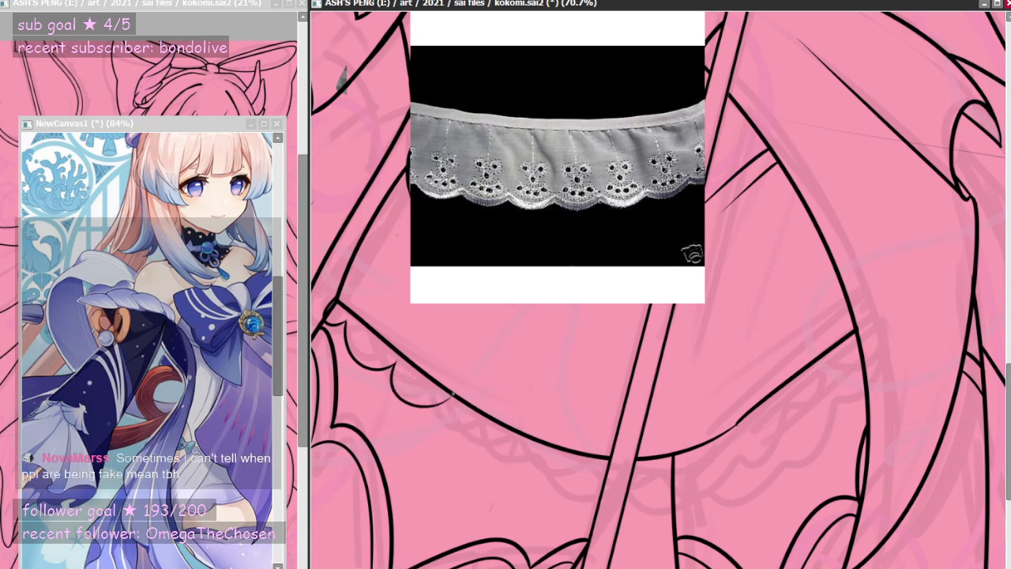
{"action": "key", "text": "ctrl+z"}
{"action": "left_click_drag", "start_coordinate": [395, 364], "coordinate": [452, 403]}
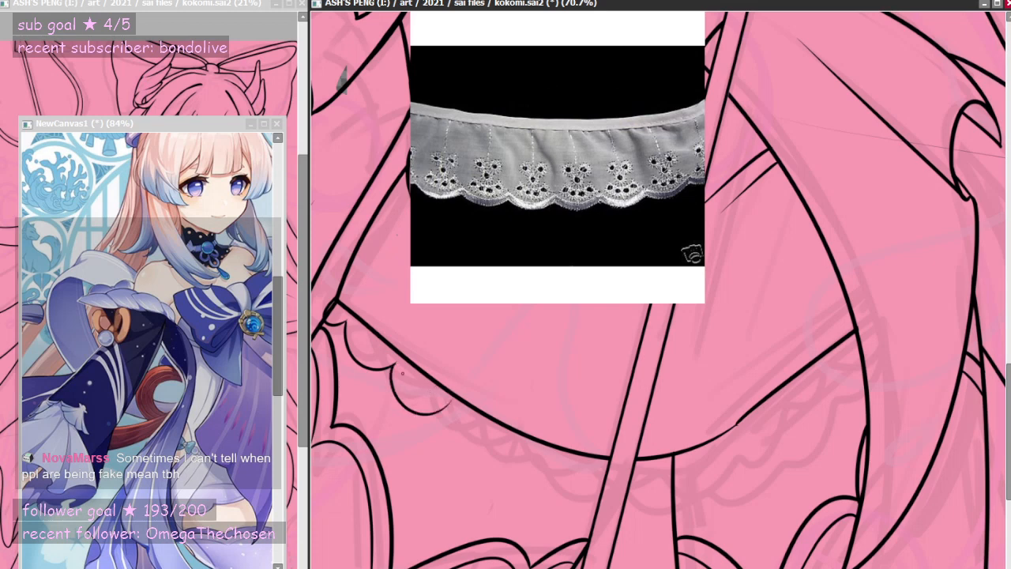
{"action": "key", "text": "ctrl+z"}
{"action": "mouse_move", "coordinate": [394, 364]}
{"action": "left_mouse_down"}
{"action": "mouse_move", "coordinate": [456, 407]}
{"action": "mouse_move", "coordinate": [451, 391]}
{"action": "mouse_move", "coordinate": [438, 409]}
{"action": "mouse_move", "coordinate": [437, 385]}
{"action": "mouse_move", "coordinate": [405, 404]}
{"action": "mouse_move", "coordinate": [451, 407]}
{"action": "left_mouse_up"}
{"action": "key", "text": "ctrl+z"}
{"action": "key", "text": "ctrl+z"}
{"action": "key", "text": "ctrl+z"}
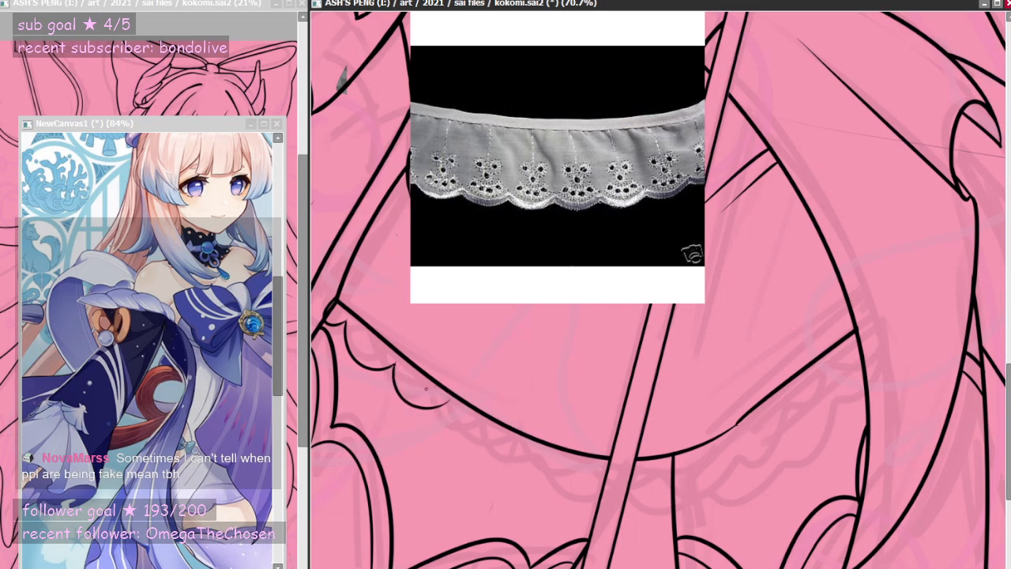
{"action": "key", "text": "ctrl+z"}
{"action": "mouse_move", "coordinate": [395, 364]}
{"action": "left_mouse_down"}
{"action": "mouse_move", "coordinate": [436, 414]}
{"action": "mouse_move", "coordinate": [456, 395]}
{"action": "mouse_move", "coordinate": [469, 452]}
{"action": "mouse_move", "coordinate": [499, 453]}
{"action": "left_mouse_up"}
{"action": "key", "text": "ctrl+z"}
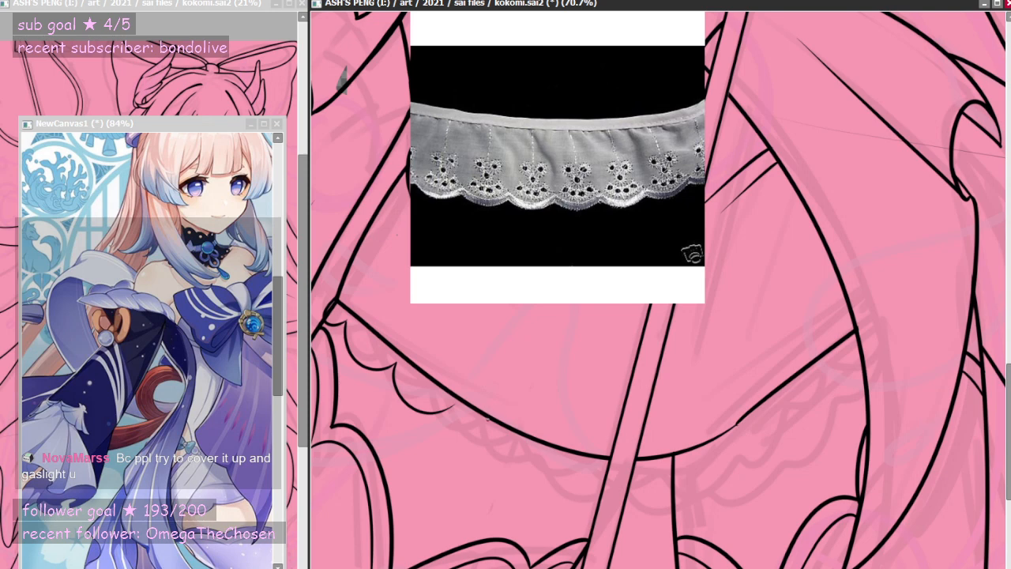
- Draw the fourth scallop beneath the hem, retrying until its curve matches the neighbouring scallops
{"action": "left_click_drag", "start_coordinate": [452, 406], "coordinate": [521, 455]}
{"action": "key", "text": "ctrl+z"}
{"action": "left_click_drag", "start_coordinate": [451, 406], "coordinate": [512, 428]}
{"action": "key", "text": "ctrl+z"}
{"action": "left_click_drag", "start_coordinate": [451, 407], "coordinate": [520, 446]}
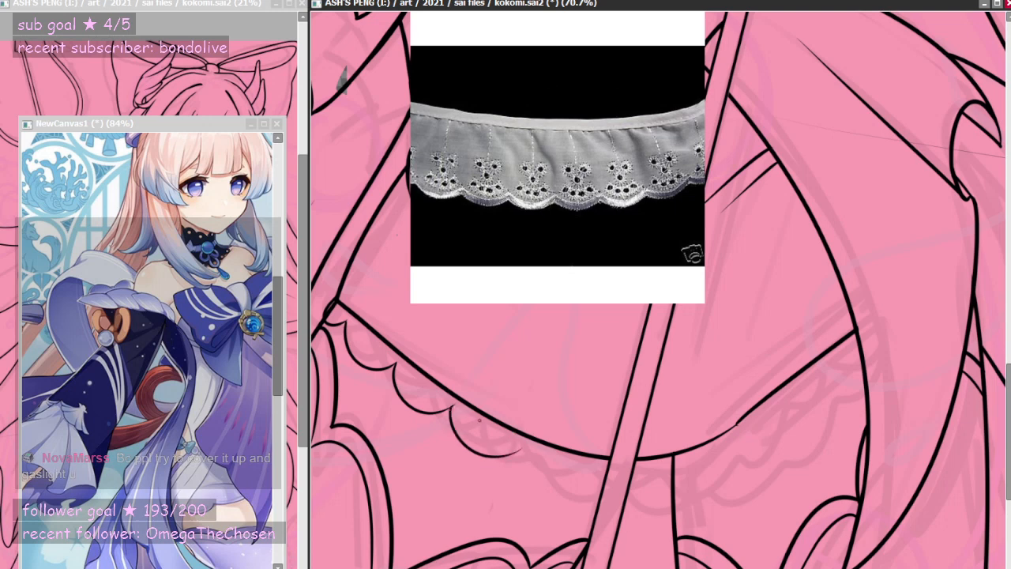
{"action": "key", "text": "ctrl+z"}
{"action": "left_click_drag", "start_coordinate": [453, 407], "coordinate": [517, 440]}
{"action": "key", "text": "ctrl+z"}
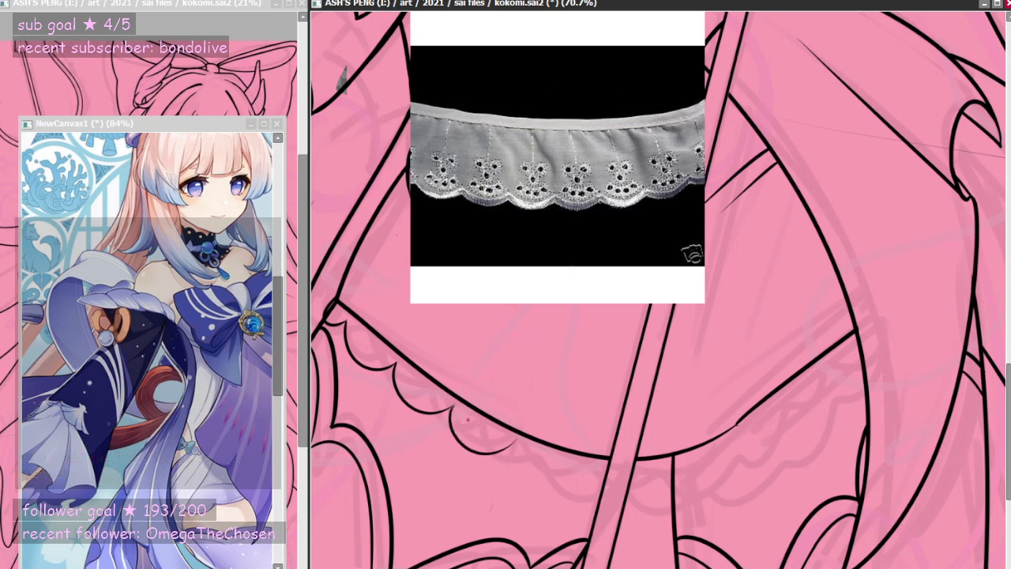
{"action": "key", "text": "ctrl+z"}
- Continue the lace trim with two more scallops along the hem, reaching across the staff
{"action": "mouse_move", "coordinate": [452, 407]}
{"action": "left_mouse_down"}
{"action": "mouse_move", "coordinate": [461, 448]}
{"action": "mouse_move", "coordinate": [510, 433]}
{"action": "mouse_move", "coordinate": [507, 450]}
{"action": "mouse_move", "coordinate": [560, 480]}
{"action": "left_mouse_up"}
{"action": "key", "text": "ctrl+z"}
{"action": "mouse_move", "coordinate": [513, 443]}
{"action": "left_mouse_down"}
{"action": "mouse_move", "coordinate": [524, 474]}
{"action": "mouse_move", "coordinate": [571, 477]}
{"action": "left_mouse_up"}
{"action": "key", "text": "ctrl+z"}
{"action": "mouse_move", "coordinate": [513, 443]}
{"action": "left_mouse_down"}
{"action": "mouse_move", "coordinate": [624, 476]}
{"action": "mouse_move", "coordinate": [576, 460]}
{"action": "mouse_move", "coordinate": [620, 476]}
{"action": "left_mouse_up"}
{"action": "key", "text": "ctrl+z"}
{"action": "key", "text": "ctrl+z"}
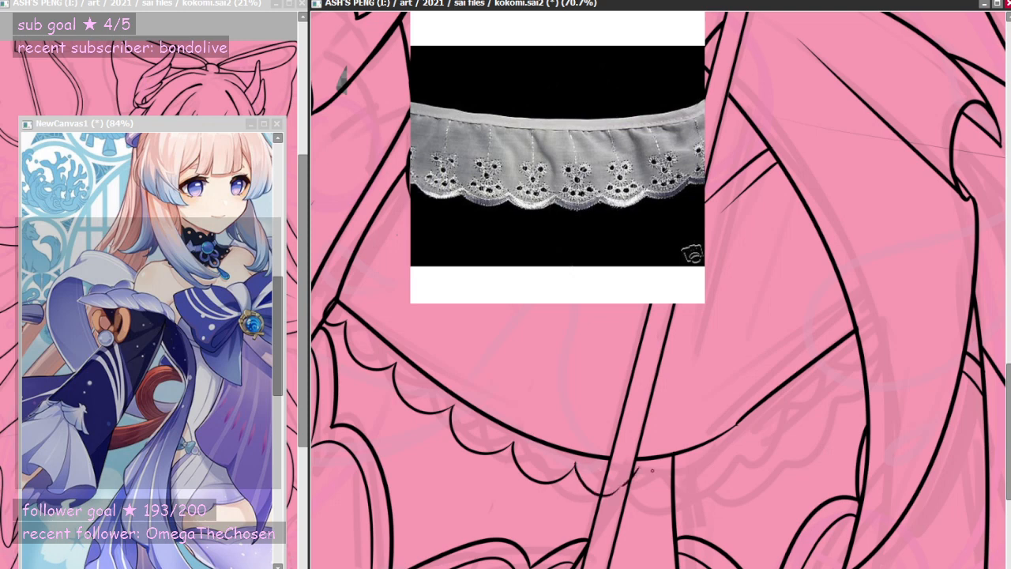
- Draw the scallop just right of the staff over the top of the leg line, retrying for a smooth arc
{"action": "left_click_drag", "start_coordinate": [638, 468], "coordinate": [700, 457]}
{"action": "key", "text": "ctrl+z"}
{"action": "left_click_drag", "start_coordinate": [663, 499], "coordinate": [702, 457]}
{"action": "key", "text": "ctrl+z"}
{"action": "mouse_move", "coordinate": [638, 468]}
{"action": "left_mouse_down"}
{"action": "mouse_move", "coordinate": [671, 493]}
{"action": "mouse_move", "coordinate": [700, 466]}
{"action": "left_mouse_up"}
{"action": "key", "text": "ctrl+z"}
{"action": "mouse_move", "coordinate": [638, 469]}
{"action": "left_mouse_down"}
{"action": "mouse_move", "coordinate": [702, 453]}
{"action": "mouse_move", "coordinate": [696, 487]}
{"action": "mouse_move", "coordinate": [705, 456]}
{"action": "left_mouse_up"}
{"action": "key", "text": "ctrl+z"}
{"action": "key", "text": "ctrl+z"}
{"action": "left_click_drag", "start_coordinate": [638, 468], "coordinate": [705, 457]}
{"action": "key", "text": "ctrl+z"}
{"action": "mouse_move", "coordinate": [638, 468]}
{"action": "left_mouse_down"}
{"action": "mouse_move", "coordinate": [659, 495]}
{"action": "mouse_move", "coordinate": [705, 458]}
{"action": "left_mouse_up"}
{"action": "key", "text": "ctrl+z"}
{"action": "left_click_drag", "start_coordinate": [638, 468], "coordinate": [705, 458]}
{"action": "key", "text": "ctrl+z"}
{"action": "left_click_drag", "start_coordinate": [636, 468], "coordinate": [702, 457]}
{"action": "key", "text": "ctrl+z"}
{"action": "mouse_move", "coordinate": [636, 467]}
{"action": "left_mouse_down"}
{"action": "mouse_move", "coordinate": [672, 499]}
{"action": "mouse_move", "coordinate": [703, 457]}
{"action": "left_mouse_up"}
{"action": "key", "text": "ctrl+z"}
{"action": "mouse_move", "coordinate": [638, 468]}
{"action": "left_mouse_down"}
{"action": "mouse_move", "coordinate": [688, 491]}
{"action": "mouse_move", "coordinate": [705, 457]}
{"action": "left_mouse_up"}
{"action": "key", "text": "ctrl+z"}
{"action": "left_click_drag", "start_coordinate": [672, 497], "coordinate": [705, 457]}
{"action": "key", "text": "ctrl+z"}
{"action": "left_click_drag", "start_coordinate": [637, 468], "coordinate": [763, 438]}
{"action": "key", "text": "ctrl+z"}
- Draw the next scallop rising along the right half of the skirt hem
{"action": "mouse_move", "coordinate": [706, 457]}
{"action": "left_mouse_down"}
{"action": "mouse_move", "coordinate": [762, 457]}
{"action": "mouse_move", "coordinate": [773, 419]}
{"action": "left_mouse_up"}
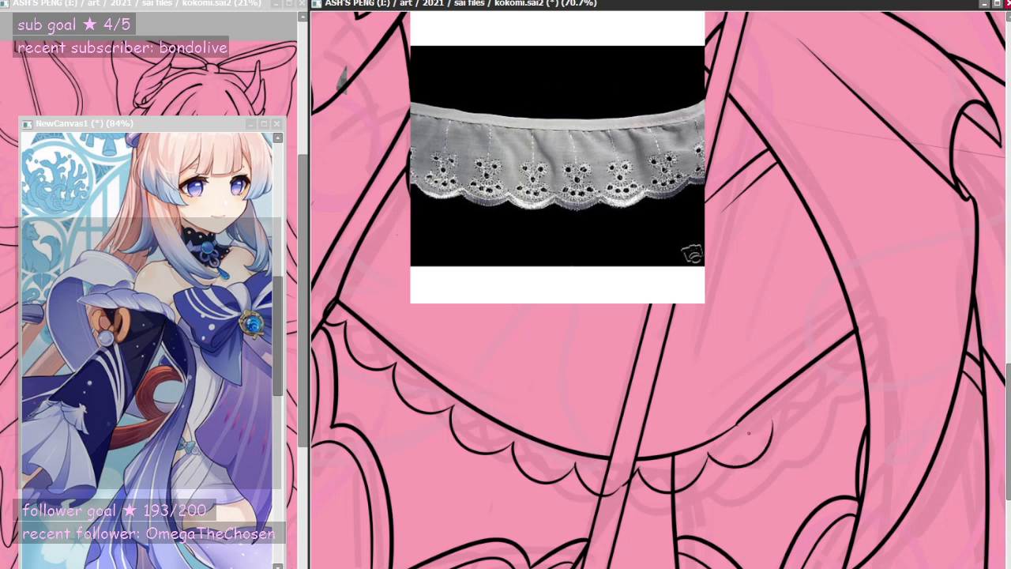
{"action": "key", "text": "ctrl+z"}
{"action": "mouse_move", "coordinate": [706, 456]}
{"action": "left_mouse_down"}
{"action": "mouse_move", "coordinate": [761, 455]}
{"action": "mouse_move", "coordinate": [768, 424]}
{"action": "left_mouse_up"}
{"action": "key", "text": "ctrl+z"}
{"action": "mouse_move", "coordinate": [706, 457]}
{"action": "left_mouse_down"}
{"action": "mouse_move", "coordinate": [768, 418]}
{"action": "mouse_move", "coordinate": [817, 412]}
{"action": "mouse_move", "coordinate": [818, 389]}
{"action": "left_mouse_up"}
- Finish the scalloped trim with the last two arcs up to the right edge of the skirt
{"action": "key", "text": "ctrl+z"}
{"action": "mouse_move", "coordinate": [769, 422]}
{"action": "left_mouse_down"}
{"action": "mouse_move", "coordinate": [819, 377]}
{"action": "mouse_move", "coordinate": [859, 361]}
{"action": "mouse_move", "coordinate": [866, 343]}
{"action": "left_mouse_up"}
{"action": "key", "text": "ctrl+z"}
{"action": "key", "text": "ctrl+z"}
{"action": "key", "text": "ctrl+z"}
{"action": "mouse_move", "coordinate": [822, 379]}
{"action": "left_mouse_down"}
{"action": "mouse_move", "coordinate": [861, 367]}
{"action": "mouse_move", "coordinate": [870, 347]}
{"action": "mouse_move", "coordinate": [851, 385]}
{"action": "mouse_move", "coordinate": [867, 349]}
{"action": "left_mouse_up"}
{"action": "key", "text": "ctrl+z"}
{"action": "key", "text": "ctrl+z"}
{"action": "key", "text": "ctrl+z"}
{"action": "key", "text": "ctrl+z"}
{"action": "key", "text": "ctrl+z"}
{"action": "key", "text": "ctrl+z"}
{"action": "key", "text": "ctrl+z"}
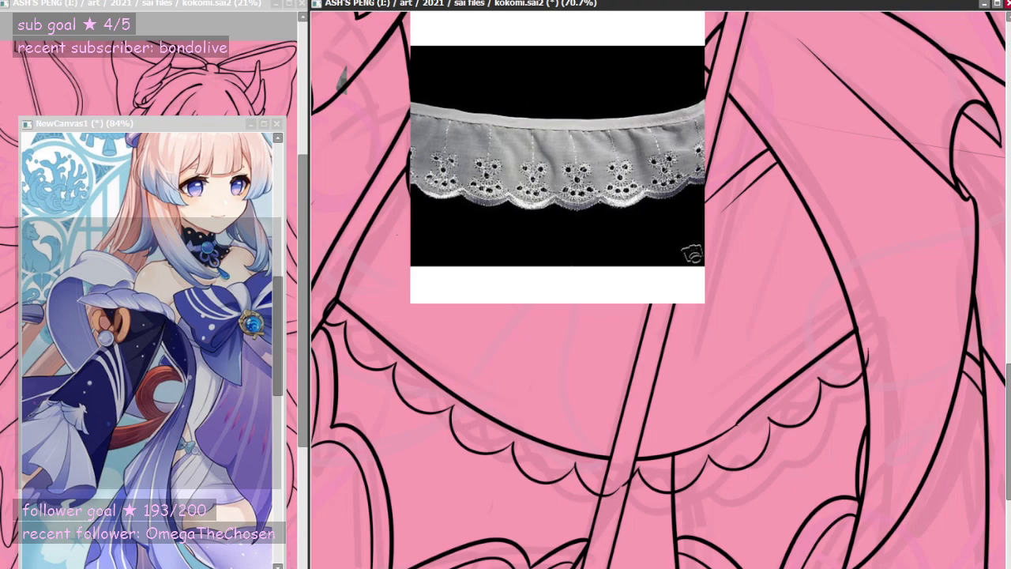
- Close the trim's left end at the hem corner and erase the lines overlapping the staff and the leg line inside the trim
{"action": "scroll", "coordinate": [784, 438], "scroll_direction": "down", "scroll_amount": 6}
{"action": "scroll", "coordinate": [781, 458], "scroll_direction": "up", "scroll_amount": 3}
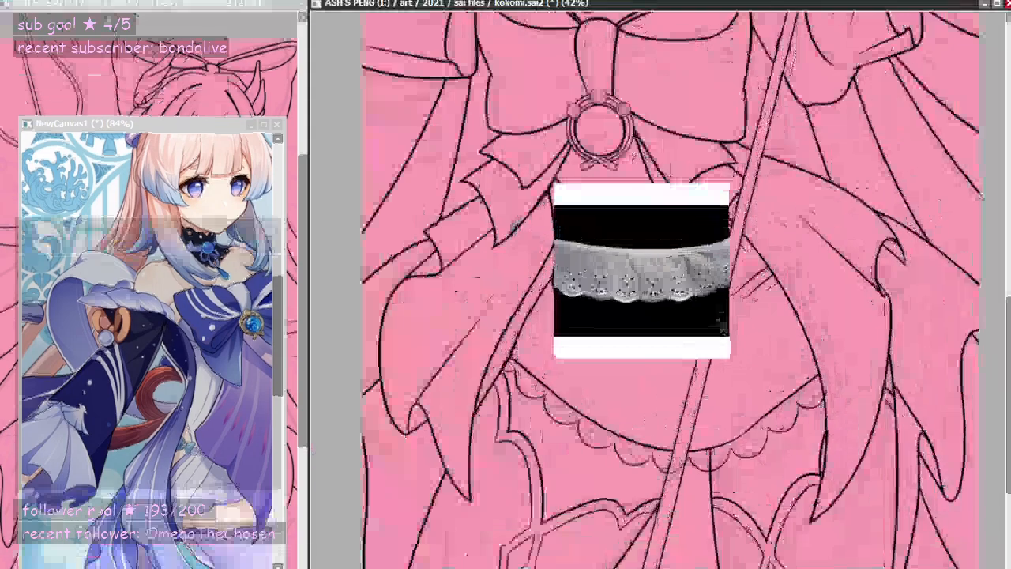
{"action": "scroll", "coordinate": [778, 503], "scroll_direction": "up", "scroll_amount": 2}
{"action": "scroll", "coordinate": [794, 508], "scroll_direction": "up", "scroll_amount": 1}
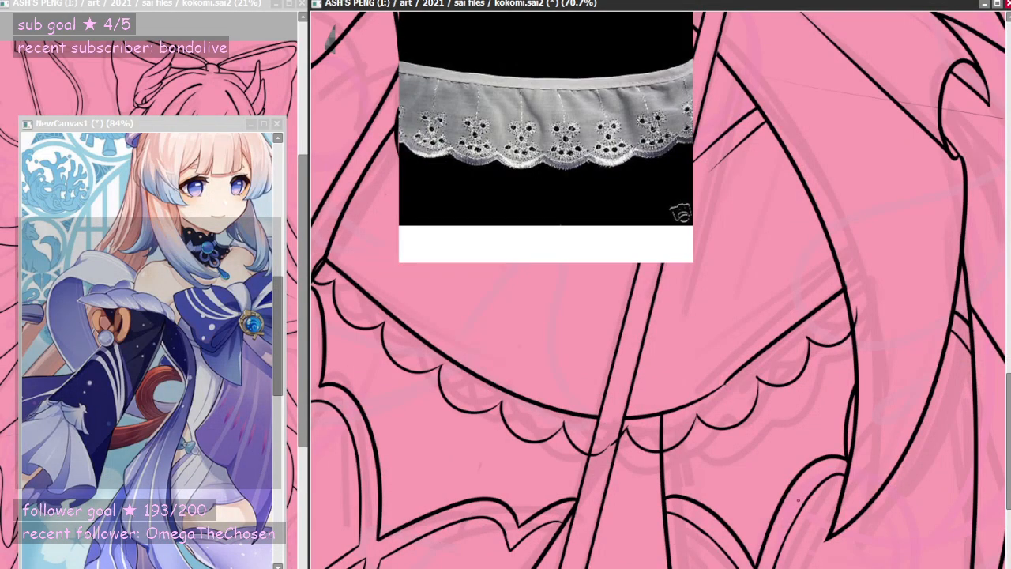
{"action": "scroll", "coordinate": [798, 499], "scroll_direction": "down", "scroll_amount": 5}
{"action": "scroll", "coordinate": [652, 526], "scroll_direction": "up", "scroll_amount": 5}
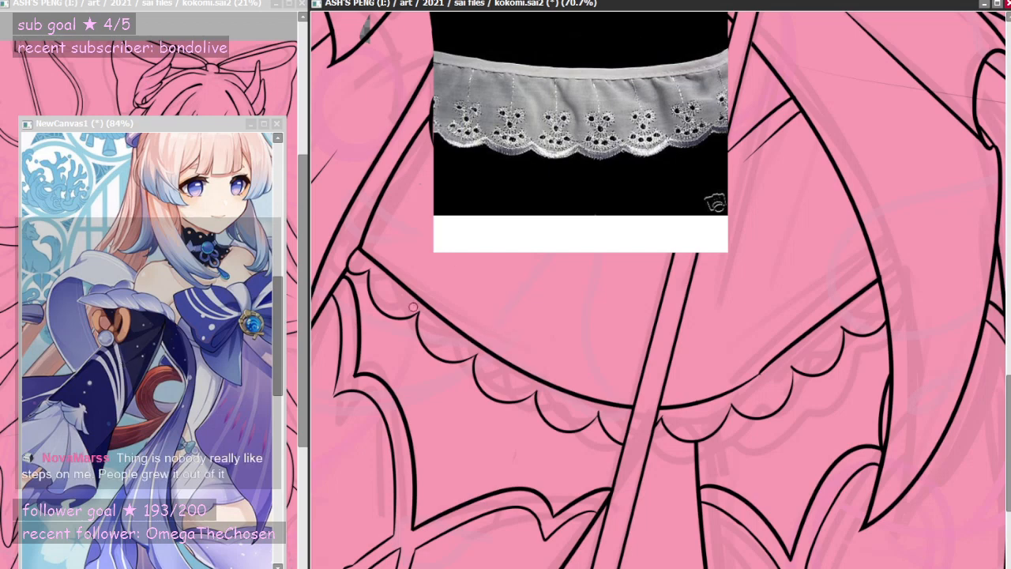
- Check the trim's left end and take the lace reference photo off the skirt
{"action": "scroll", "coordinate": [365, 267], "scroll_direction": "up", "scroll_amount": 3}
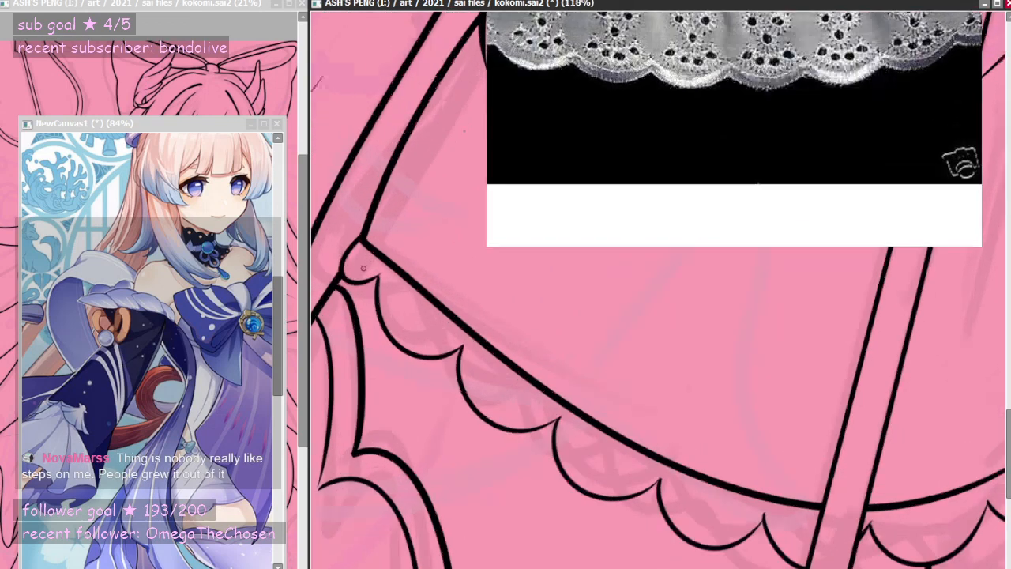
{"action": "scroll", "coordinate": [375, 274], "scroll_direction": "down", "scroll_amount": 5}
{"action": "scroll", "coordinate": [517, 189], "scroll_direction": "up", "scroll_amount": 4}
{"action": "scroll", "coordinate": [545, 208], "scroll_direction": "down", "scroll_amount": 3}
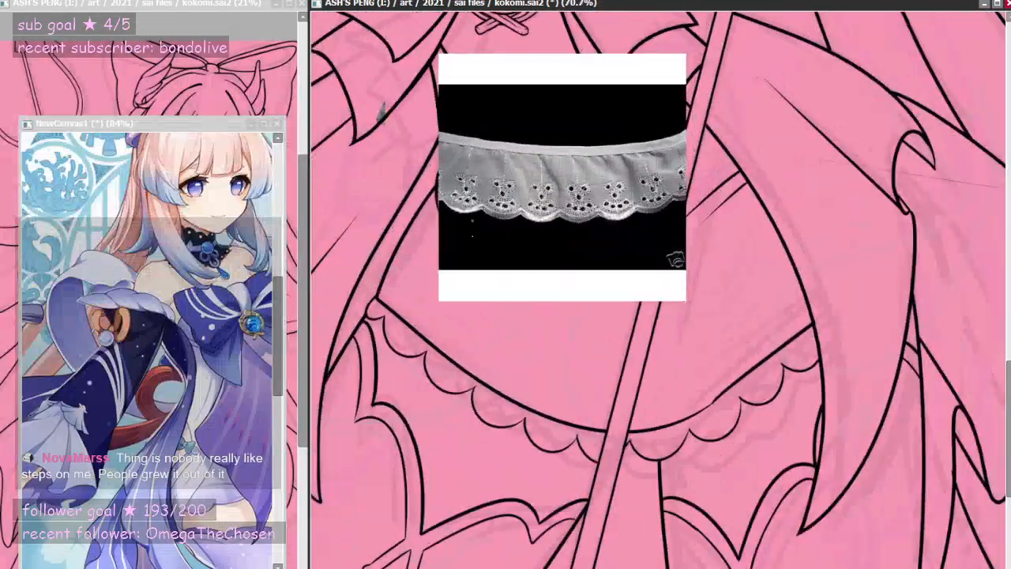
{"action": "scroll", "coordinate": [470, 233], "scroll_direction": "up", "scroll_amount": 2}
{"action": "key", "text": "ctrl+z"}
{"action": "scroll", "coordinate": [346, 389], "scroll_direction": "up", "scroll_amount": 4}
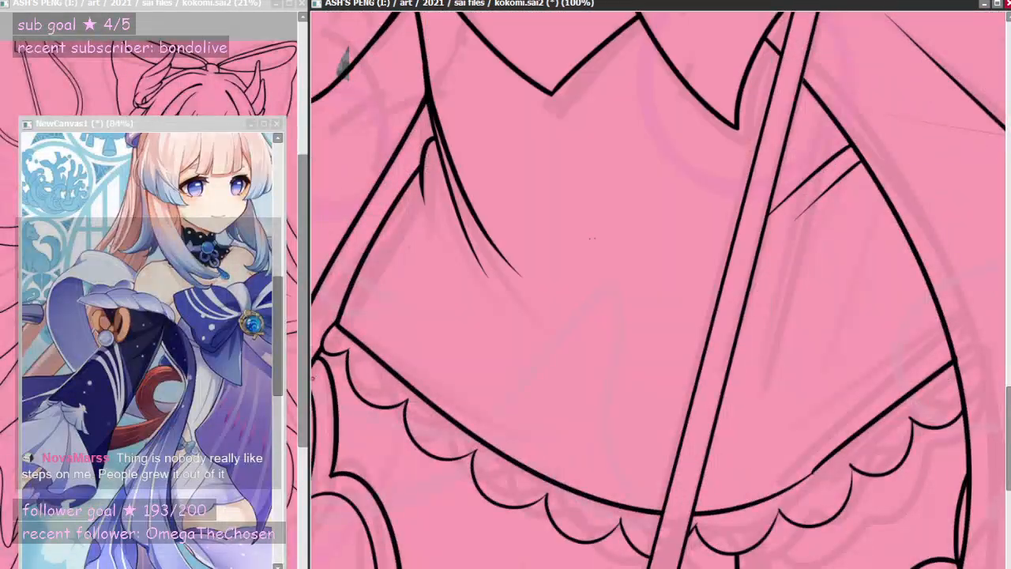
- Add a short curved gather mark below the hem above each scallop of the lace trim
{"action": "left_click_drag", "start_coordinate": [419, 349], "coordinate": [403, 365]}
{"action": "key", "text": "ctrl+z"}
{"action": "key", "text": "ctrl+z"}
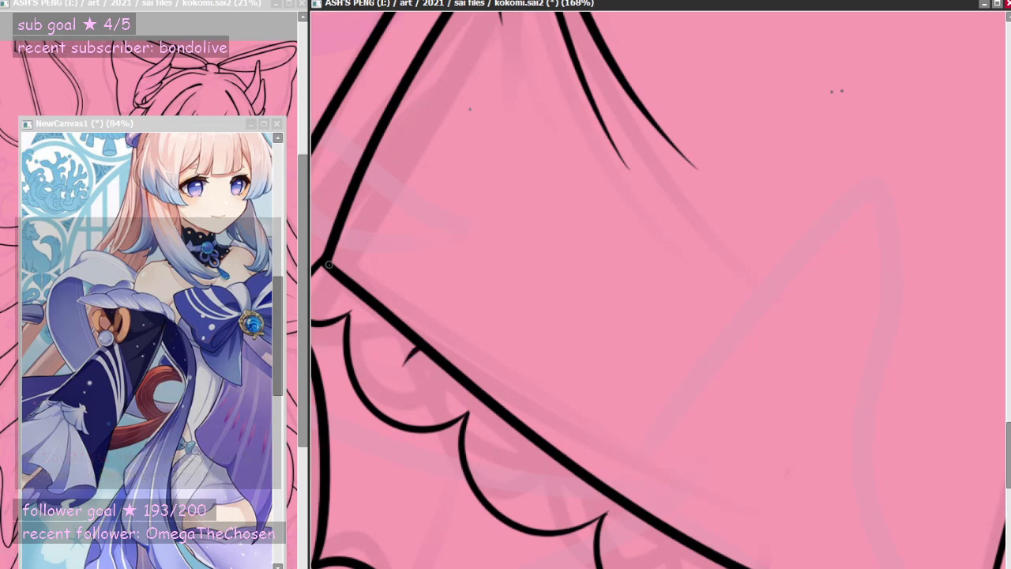
{"action": "scroll", "coordinate": [524, 345], "scroll_direction": "down", "scroll_amount": 7}
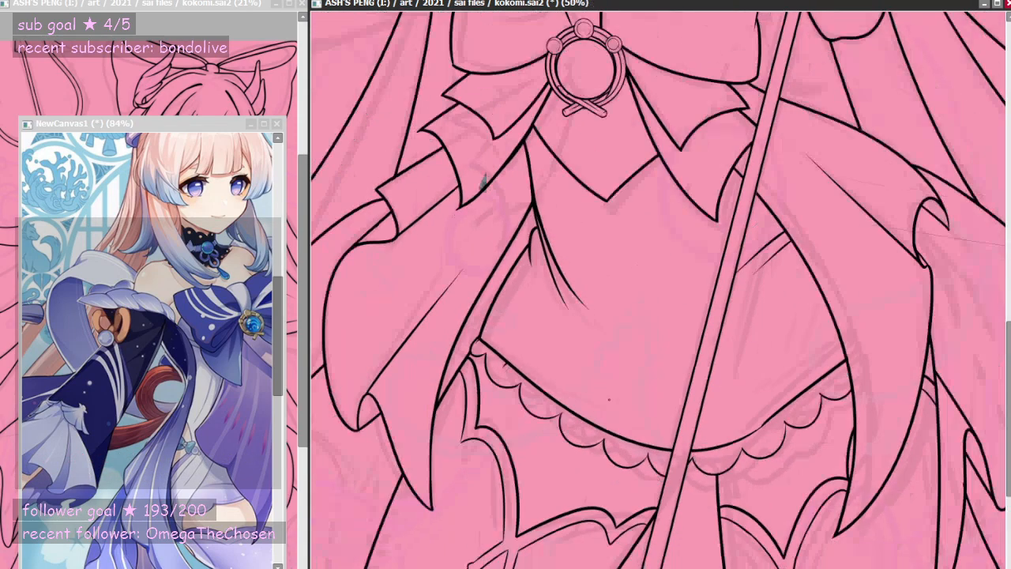
{"action": "scroll", "coordinate": [674, 433], "scroll_direction": "up", "scroll_amount": 3}
{"action": "scroll", "coordinate": [673, 434], "scroll_direction": "down", "scroll_amount": 2}
{"action": "scroll", "coordinate": [822, 452], "scroll_direction": "up", "scroll_amount": 2}
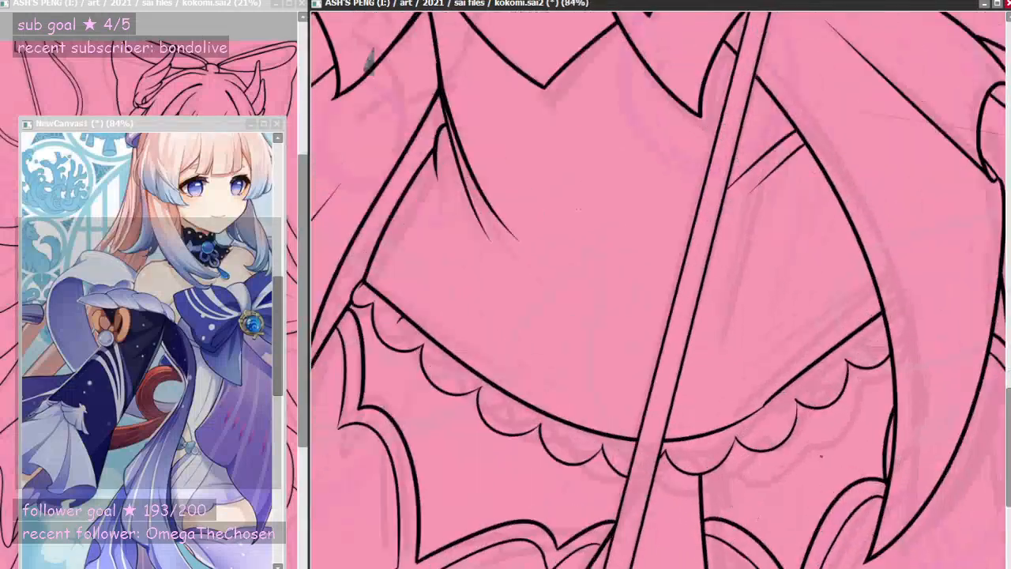
{"action": "scroll", "coordinate": [754, 375], "scroll_direction": "down", "scroll_amount": 1}
{"action": "scroll", "coordinate": [746, 374], "scroll_direction": "up", "scroll_amount": 1}
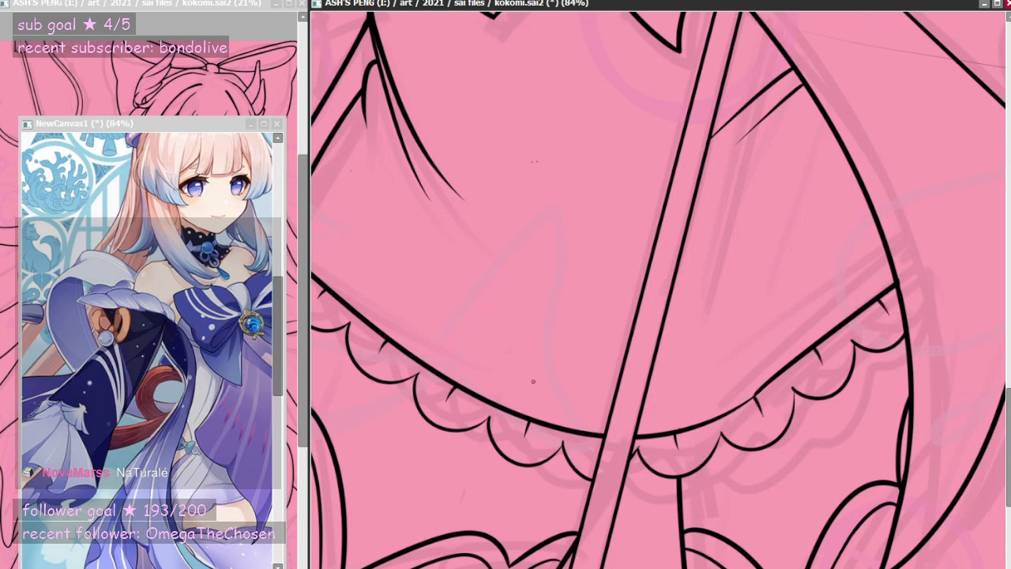
- Draw a small gather mark and one small oval eyelet in the leftmost scallop
{"action": "scroll", "coordinate": [672, 310], "scroll_direction": "down", "scroll_amount": 5}
{"action": "scroll", "coordinate": [500, 318], "scroll_direction": "up", "scroll_amount": 11}
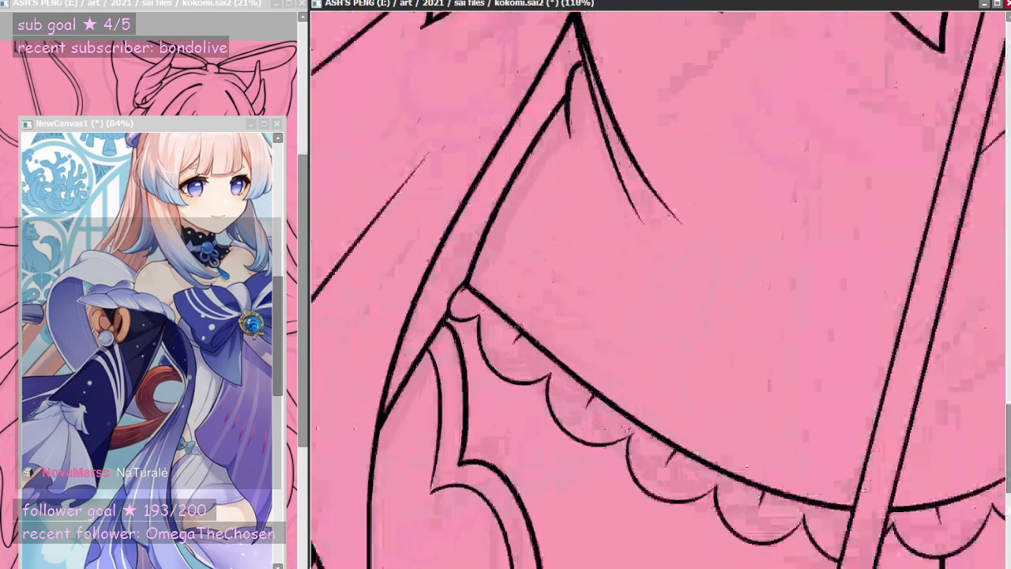
{"action": "key", "text": "e"}
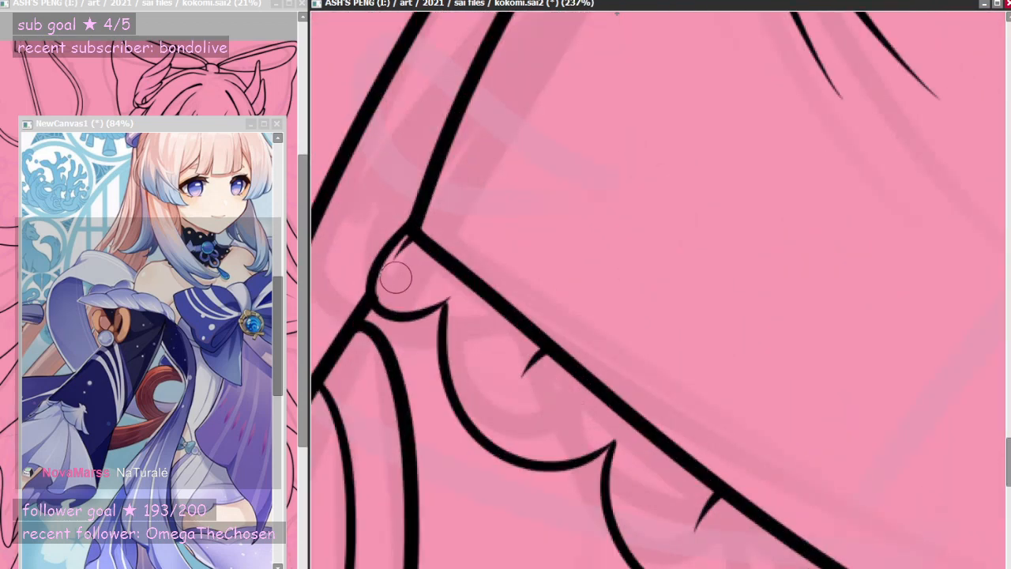
{"action": "key", "text": "n"}
{"action": "mouse_move", "coordinate": [398, 287]}
{"action": "left_mouse_down"}
{"action": "mouse_move", "coordinate": [403, 297]}
{"action": "mouse_move", "coordinate": [399, 288]}
{"action": "left_mouse_up"}
{"action": "key", "text": "ctrl+z"}
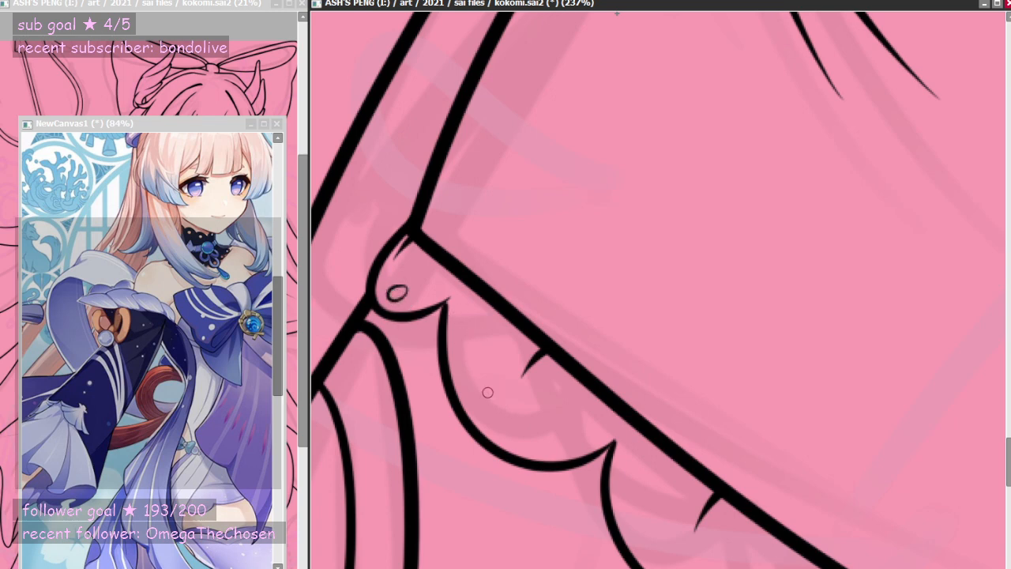
- Draw two larger oval eyelets with two tiny ones between them in the second scallop
{"action": "mouse_move", "coordinate": [472, 350]}
{"action": "left_mouse_down"}
{"action": "mouse_move", "coordinate": [470, 378]}
{"action": "mouse_move", "coordinate": [473, 351]}
{"action": "left_mouse_up"}
{"action": "key", "text": "ctrl+z"}
{"action": "left_click_drag", "start_coordinate": [571, 428], "coordinate": [563, 427]}
{"action": "key", "text": "ctrl+z"}
{"action": "mouse_move", "coordinate": [490, 398]}
{"action": "left_mouse_down"}
{"action": "mouse_move", "coordinate": [485, 411]}
{"action": "mouse_move", "coordinate": [491, 399]}
{"action": "mouse_move", "coordinate": [515, 431]}
{"action": "left_mouse_up"}
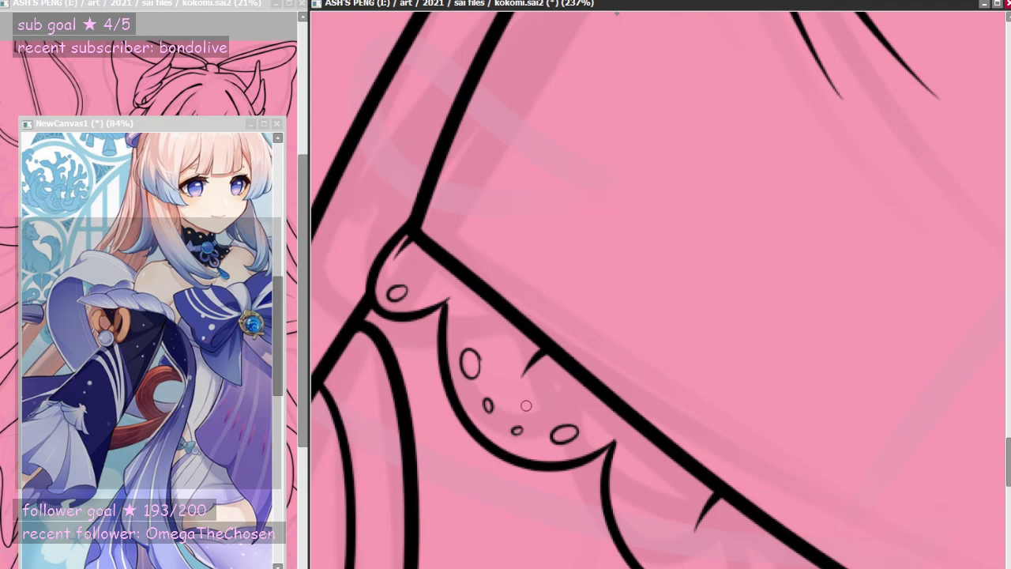
- Draw the two larger oval eyelets at either side of the third scallop
{"action": "scroll", "coordinate": [526, 405], "scroll_direction": "down", "scroll_amount": 10}
{"action": "scroll", "coordinate": [514, 406], "scroll_direction": "up", "scroll_amount": 7}
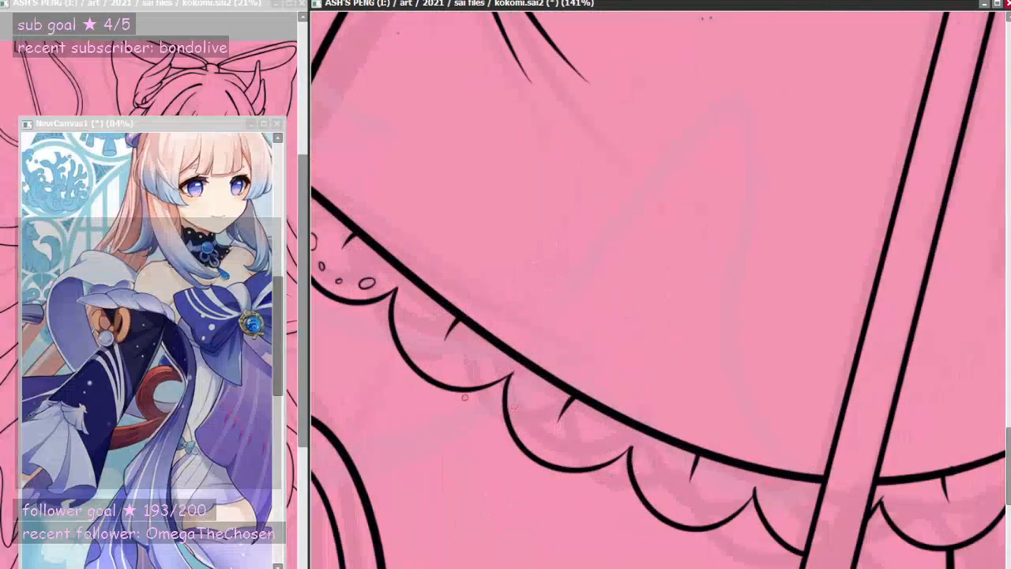
{"action": "scroll", "coordinate": [464, 397], "scroll_direction": "up", "scroll_amount": 1}
{"action": "mouse_move", "coordinate": [397, 298]}
{"action": "left_mouse_down"}
{"action": "mouse_move", "coordinate": [405, 314]}
{"action": "mouse_move", "coordinate": [404, 300]}
{"action": "left_mouse_up"}
{"action": "key", "text": "ctrl+z"}
{"action": "key", "text": "ctrl+z"}
{"action": "key", "text": "ctrl+z"}
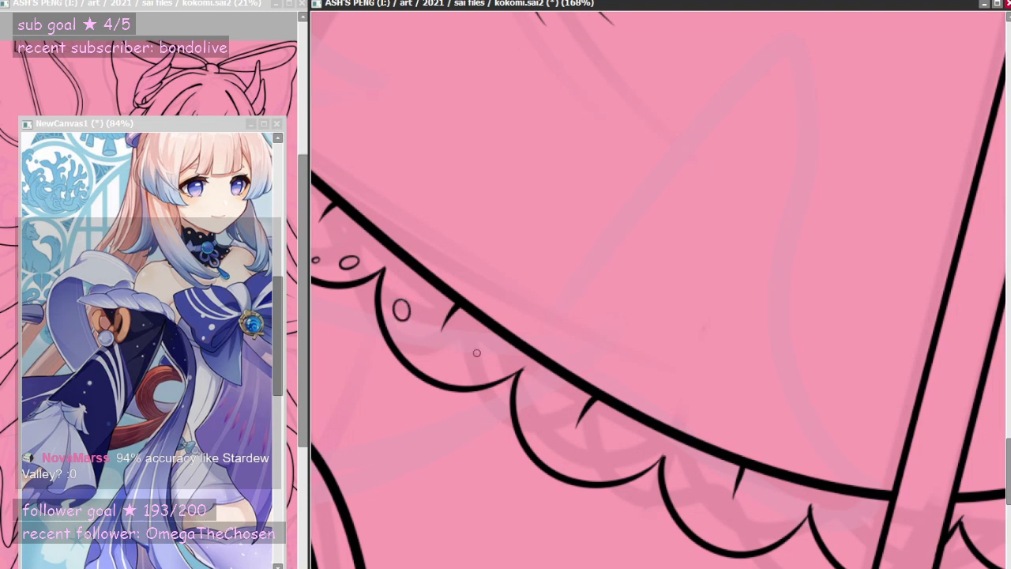
{"action": "mouse_move", "coordinate": [471, 357]}
{"action": "left_mouse_down"}
{"action": "mouse_move", "coordinate": [480, 368]}
{"action": "mouse_move", "coordinate": [482, 361]}
{"action": "mouse_move", "coordinate": [475, 371]}
{"action": "left_mouse_up"}
{"action": "key", "text": "ctrl+z"}
{"action": "key", "text": "ctrl+z"}
{"action": "key", "text": "ctrl+z"}
{"action": "key", "text": "ctrl+z"}
{"action": "key", "text": "ctrl+z"}
{"action": "key", "text": "ctrl+z"}
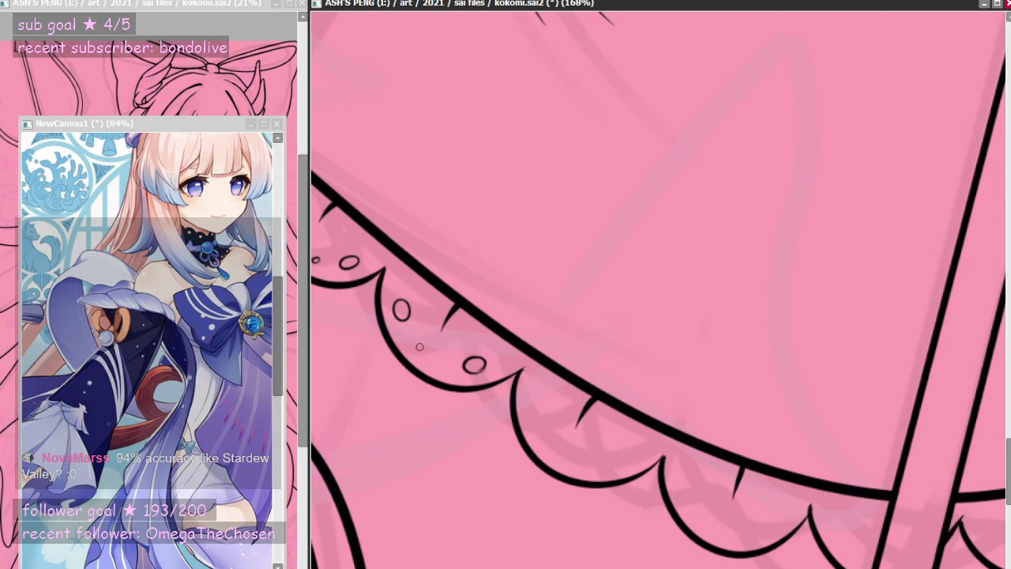
- Add two tiny eyelets between the larger ovals in the third scallop
{"action": "mouse_move", "coordinate": [412, 345]}
{"action": "left_mouse_down"}
{"action": "mouse_move", "coordinate": [440, 357]}
{"action": "mouse_move", "coordinate": [416, 341]}
{"action": "mouse_move", "coordinate": [437, 357]}
{"action": "mouse_move", "coordinate": [416, 341]}
{"action": "left_mouse_up"}
{"action": "key", "text": "ctrl+z"}
{"action": "key", "text": "ctrl+z"}
{"action": "left_click_drag", "start_coordinate": [443, 359], "coordinate": [442, 363]}
{"action": "key", "text": "ctrl+z"}
- Fill the fourth scallop with two larger oval eyelets and two tiny ones between them
{"action": "mouse_move", "coordinate": [551, 422]}
{"action": "left_mouse_down"}
{"action": "mouse_move", "coordinate": [539, 407]}
{"action": "mouse_move", "coordinate": [548, 433]}
{"action": "left_mouse_up"}
{"action": "mouse_move", "coordinate": [614, 447]}
{"action": "left_mouse_down"}
{"action": "mouse_move", "coordinate": [600, 451]}
{"action": "mouse_move", "coordinate": [620, 447]}
{"action": "mouse_move", "coordinate": [609, 467]}
{"action": "mouse_move", "coordinate": [616, 451]}
{"action": "left_mouse_up"}
{"action": "key", "text": "ctrl+z"}
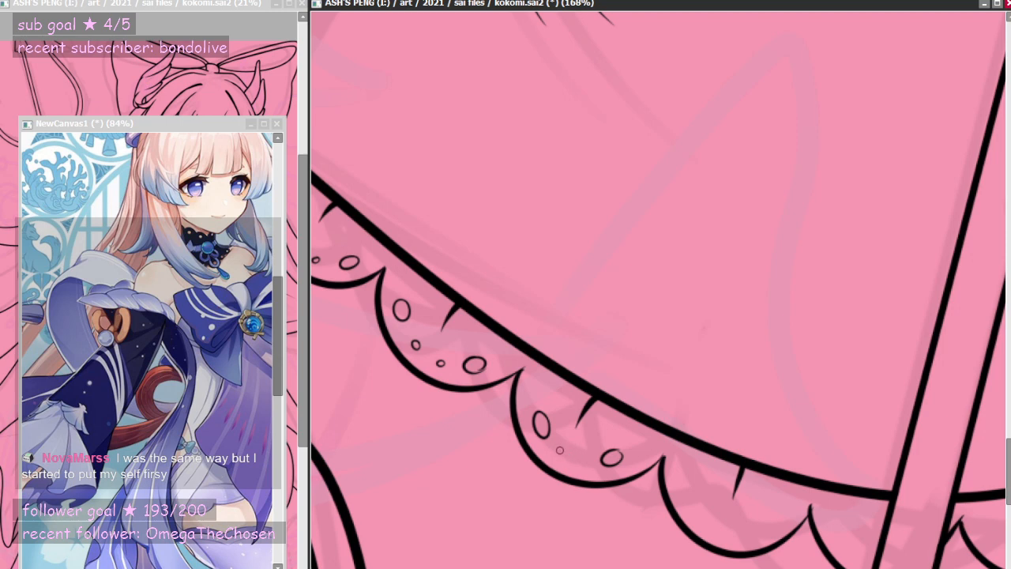
{"action": "left_click_drag", "start_coordinate": [558, 449], "coordinate": [580, 462]}
{"action": "key", "text": "ctrl+z"}
{"action": "scroll", "coordinate": [658, 290], "scroll_direction": "right", "scroll_amount": 3}
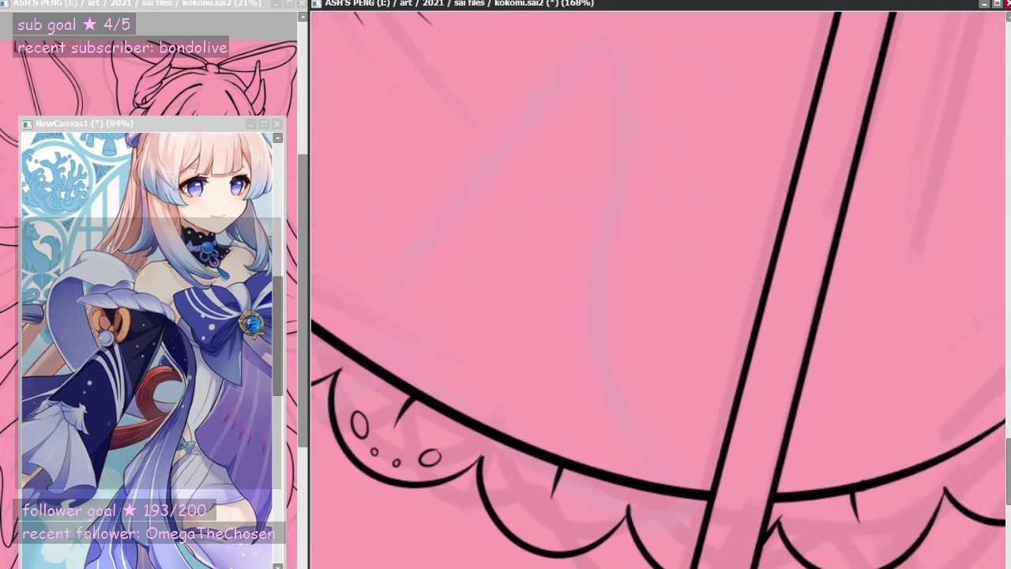
- Draw two larger oval eyelets with two tiny ones between them in the fifth scallop of the hem lace
{"action": "scroll", "coordinate": [479, 487], "scroll_direction": "right", "scroll_amount": 1}
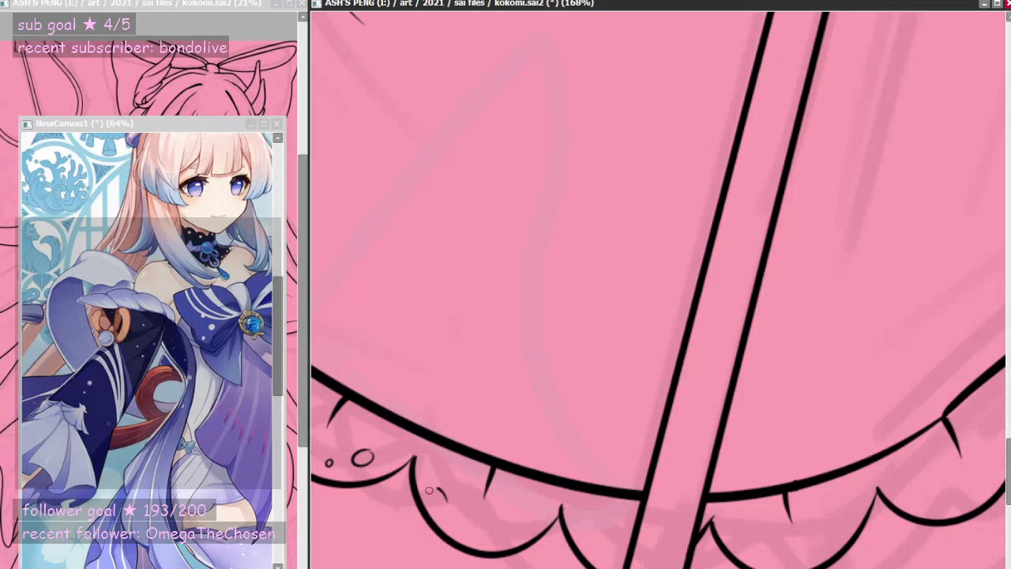
{"action": "key", "text": "ctrl+z"}
{"action": "mouse_move", "coordinate": [429, 491]}
{"action": "left_mouse_down"}
{"action": "mouse_move", "coordinate": [448, 499]}
{"action": "mouse_move", "coordinate": [447, 488]}
{"action": "left_mouse_up"}
{"action": "key", "text": "ctrl+z"}
{"action": "key", "text": "ctrl+z"}
{"action": "mouse_move", "coordinate": [522, 514]}
{"action": "left_mouse_down"}
{"action": "mouse_move", "coordinate": [523, 531]}
{"action": "mouse_move", "coordinate": [527, 517]}
{"action": "left_mouse_up"}
{"action": "left_click_drag", "start_coordinate": [460, 528], "coordinate": [488, 533]}
{"action": "key", "text": "ctrl+z"}
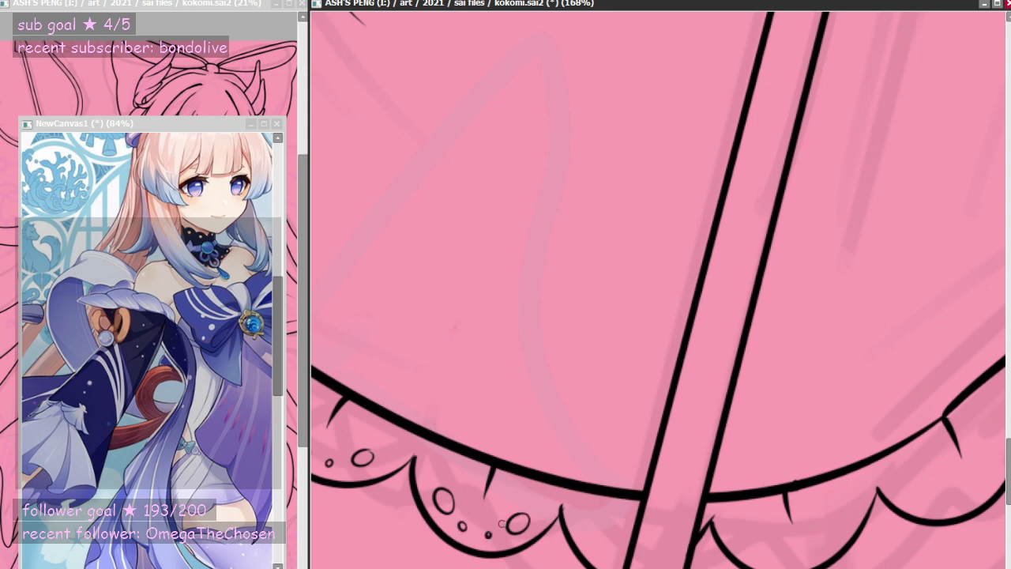
{"action": "key", "text": "ctrl+z"}
- Draw a larger oval eyelet in the partly hidden scallop on the left side of the trident shaft
{"action": "scroll", "coordinate": [563, 298], "scroll_direction": "down", "scroll_amount": 5}
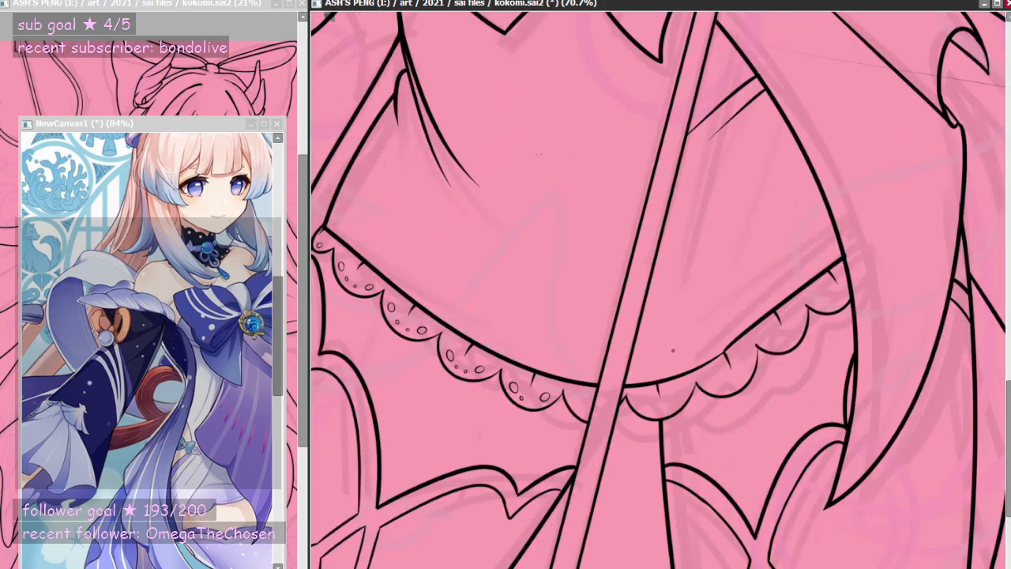
{"action": "scroll", "coordinate": [672, 350], "scroll_direction": "up", "scroll_amount": 4}
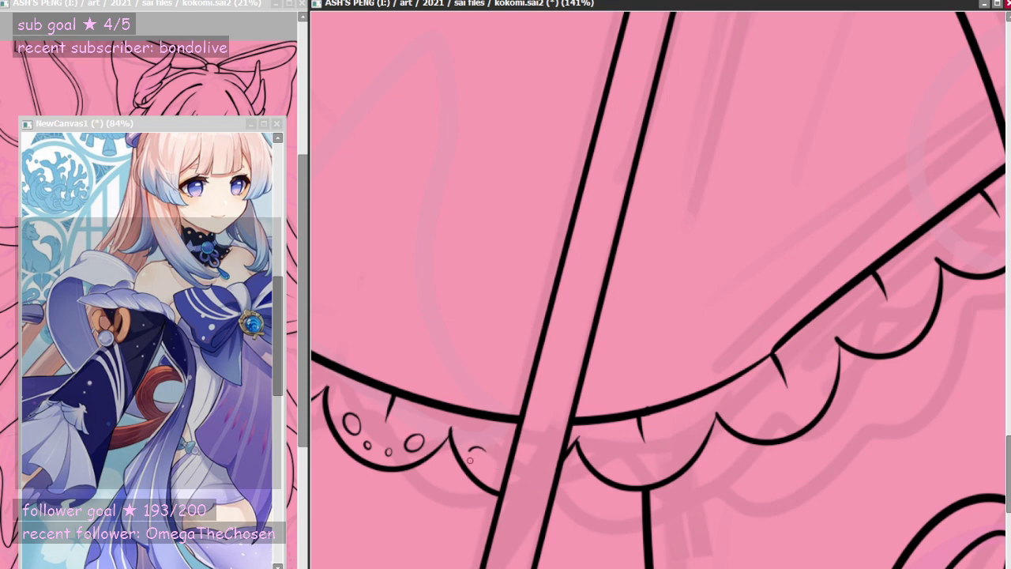
{"action": "left_click_drag", "start_coordinate": [486, 449], "coordinate": [505, 472]}
- Fill the first scallop right of the trident shaft with two larger oval eyelets and two tiny ones between them
{"action": "left_click_drag", "start_coordinate": [849, 503], "coordinate": [659, 503]}
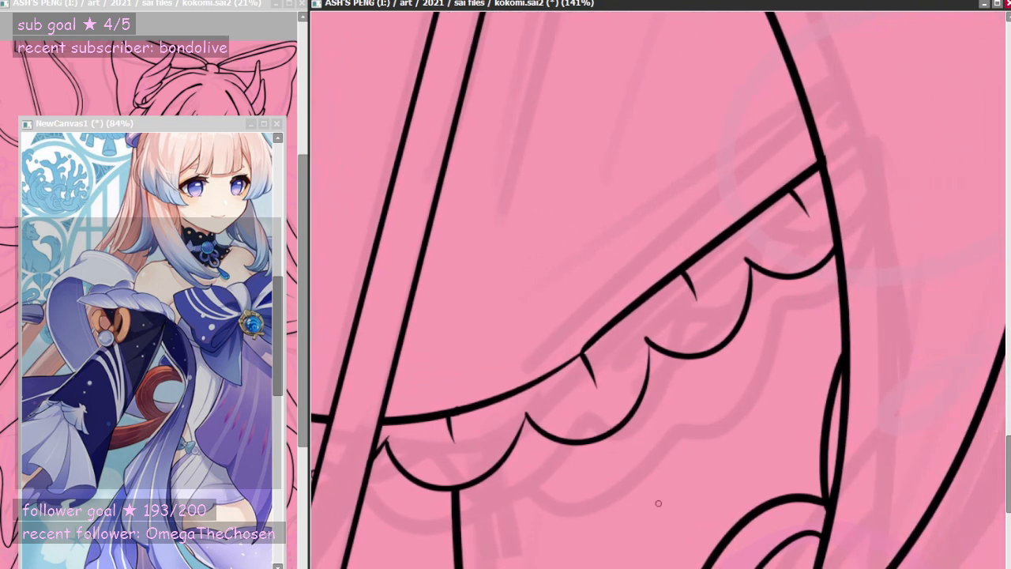
{"action": "mouse_move", "coordinate": [418, 450]}
{"action": "left_mouse_down"}
{"action": "mouse_move", "coordinate": [431, 464]}
{"action": "mouse_move", "coordinate": [426, 448]}
{"action": "left_mouse_up"}
{"action": "key", "text": "ctrl+z"}
{"action": "key", "text": "ctrl+z"}
{"action": "mouse_move", "coordinate": [493, 427]}
{"action": "left_mouse_down"}
{"action": "mouse_move", "coordinate": [483, 447]}
{"action": "mouse_move", "coordinate": [494, 427]}
{"action": "left_mouse_up"}
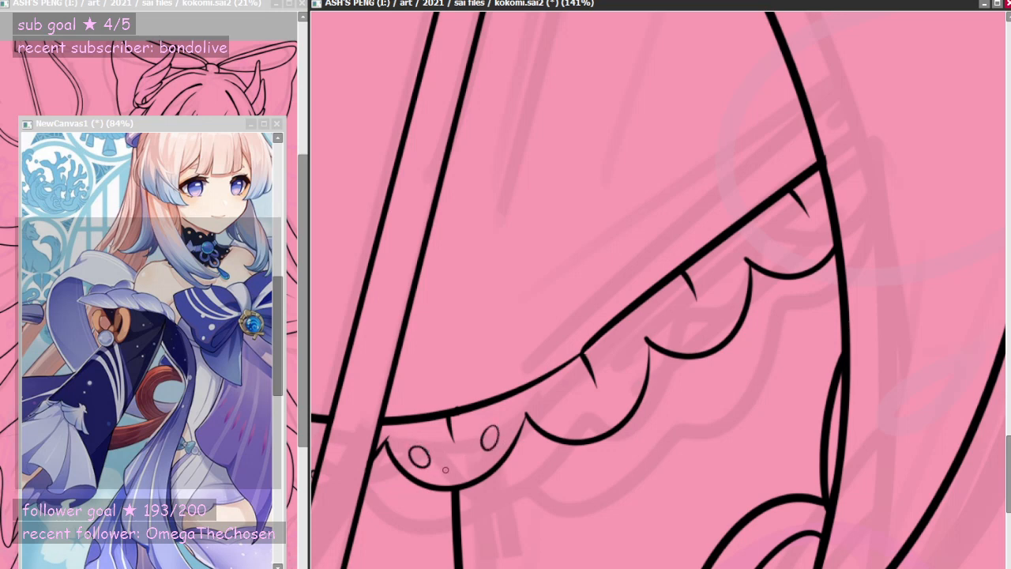
{"action": "left_click_drag", "start_coordinate": [446, 473], "coordinate": [469, 458]}
{"action": "key", "text": "ctrl+z"}
- Draw two larger oval eyelets and two tiny ones between them in the second scallop right of the shaft
{"action": "mouse_move", "coordinate": [559, 402]}
{"action": "left_mouse_down"}
{"action": "mouse_move", "coordinate": [549, 408]}
{"action": "mouse_move", "coordinate": [567, 403]}
{"action": "left_mouse_up"}
{"action": "key", "text": "ctrl+z"}
{"action": "key", "text": "ctrl+z"}
{"action": "key", "text": "ctrl+z"}
{"action": "mouse_move", "coordinate": [623, 361]}
{"action": "left_mouse_down"}
{"action": "mouse_move", "coordinate": [619, 368]}
{"action": "mouse_move", "coordinate": [625, 357]}
{"action": "left_mouse_up"}
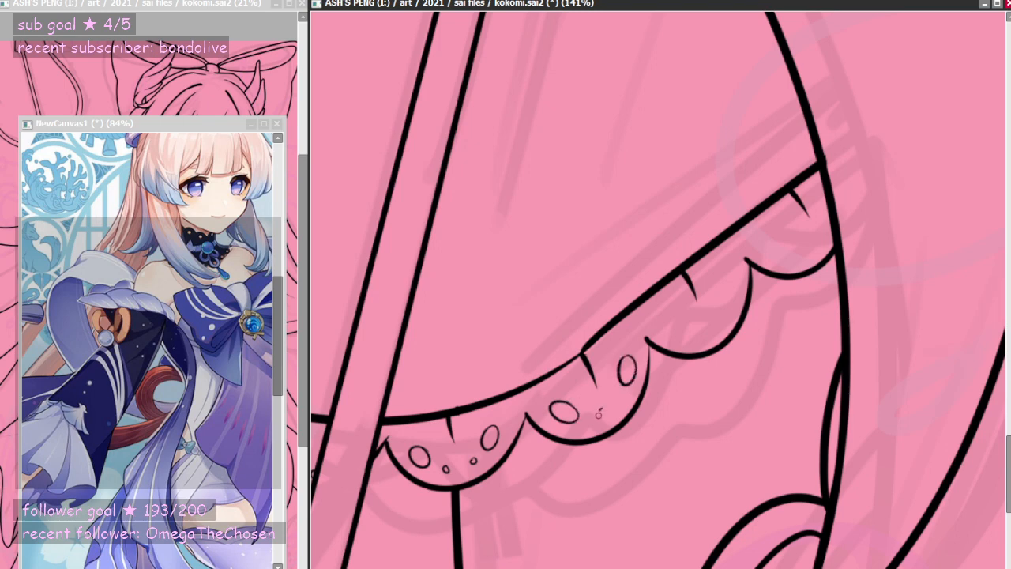
{"action": "left_click", "coordinate": [598, 413]}
{"action": "left_click", "coordinate": [620, 400]}
- Add two larger oval eyelets with two tiny ones between them to the third scallop right of the shaft
{"action": "mouse_move", "coordinate": [684, 321]}
{"action": "left_mouse_down"}
{"action": "mouse_move", "coordinate": [668, 329]}
{"action": "mouse_move", "coordinate": [686, 321]}
{"action": "left_mouse_up"}
{"action": "key", "text": "ctrl+z"}
{"action": "left_click_drag", "start_coordinate": [720, 283], "coordinate": [722, 286]}
{"action": "left_click_drag", "start_coordinate": [711, 327], "coordinate": [724, 317]}
{"action": "key", "text": "ctrl+z"}
{"action": "key", "text": "ctrl+z"}
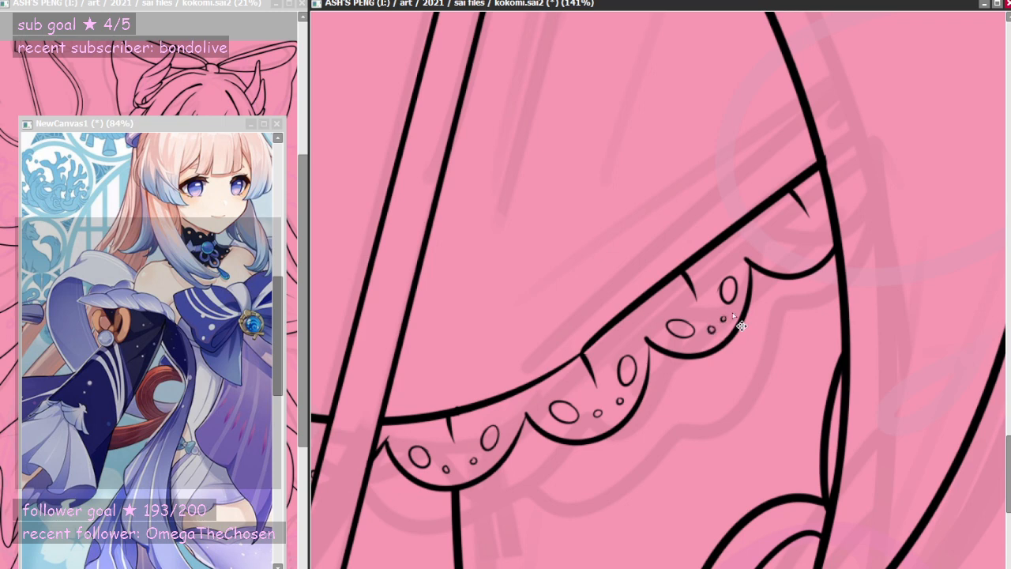
- Draw eyelets in the last, partly covered scallop at the right end of the hem lace
{"action": "mouse_move", "coordinate": [786, 236]}
{"action": "left_mouse_down"}
{"action": "mouse_move", "coordinate": [793, 256]}
{"action": "mouse_move", "coordinate": [786, 234]}
{"action": "mouse_move", "coordinate": [818, 241]}
{"action": "left_mouse_up"}
{"action": "key", "text": "ctrl+z"}
{"action": "key", "text": "ctrl+z"}
{"action": "scroll", "coordinate": [715, 353], "scroll_direction": "down", "scroll_amount": 4}
{"action": "scroll", "coordinate": [639, 379], "scroll_direction": "down", "scroll_amount": 4}
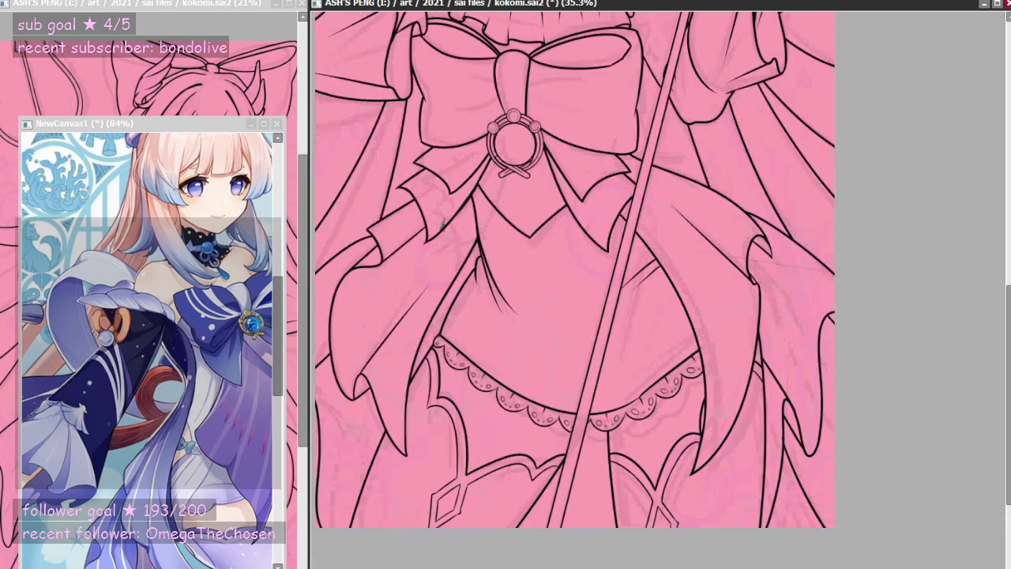
{"action": "scroll", "coordinate": [518, 422], "scroll_direction": "up", "scroll_amount": 1}
{"action": "scroll", "coordinate": [458, 363], "scroll_direction": "up", "scroll_amount": 5}
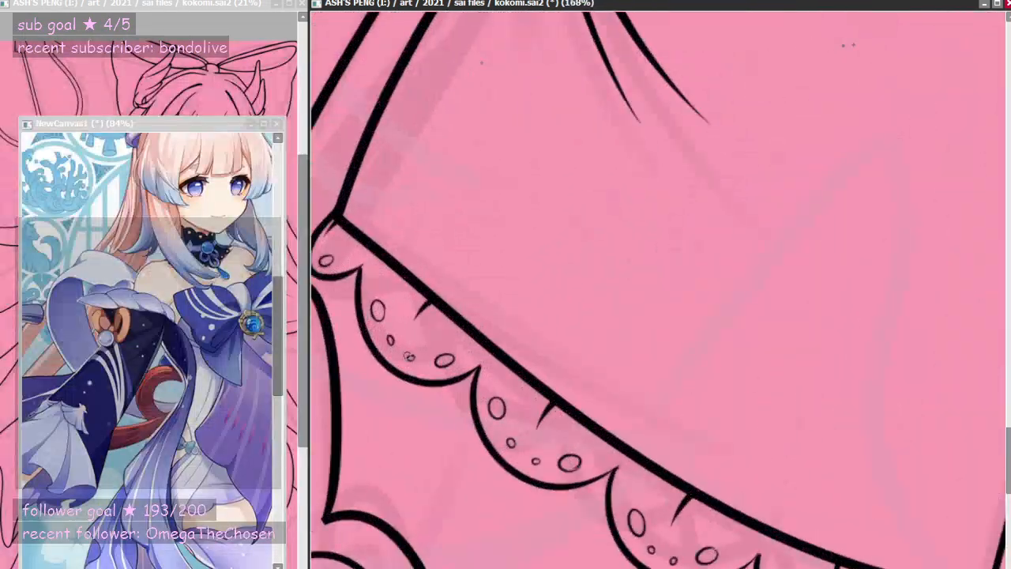
{"action": "key", "text": "ctrl+z"}
{"action": "left_click_drag", "start_coordinate": [392, 270], "coordinate": [408, 282]}
{"action": "mouse_move", "coordinate": [442, 316]}
{"action": "left_mouse_down"}
{"action": "mouse_move", "coordinate": [460, 335]}
{"action": "mouse_move", "coordinate": [439, 336]}
{"action": "mouse_move", "coordinate": [464, 334]}
{"action": "left_mouse_up"}
{"action": "key", "text": "ctrl+z"}
{"action": "key", "text": "ctrl+z"}
{"action": "key", "text": "ctrl+z"}
- Review the eyelet lace trim along the skirt hem, both up close and within the whole illustration
{"action": "scroll", "coordinate": [497, 347], "scroll_direction": "down", "scroll_amount": 3}
{"action": "scroll", "coordinate": [497, 346], "scroll_direction": "down", "scroll_amount": 3}
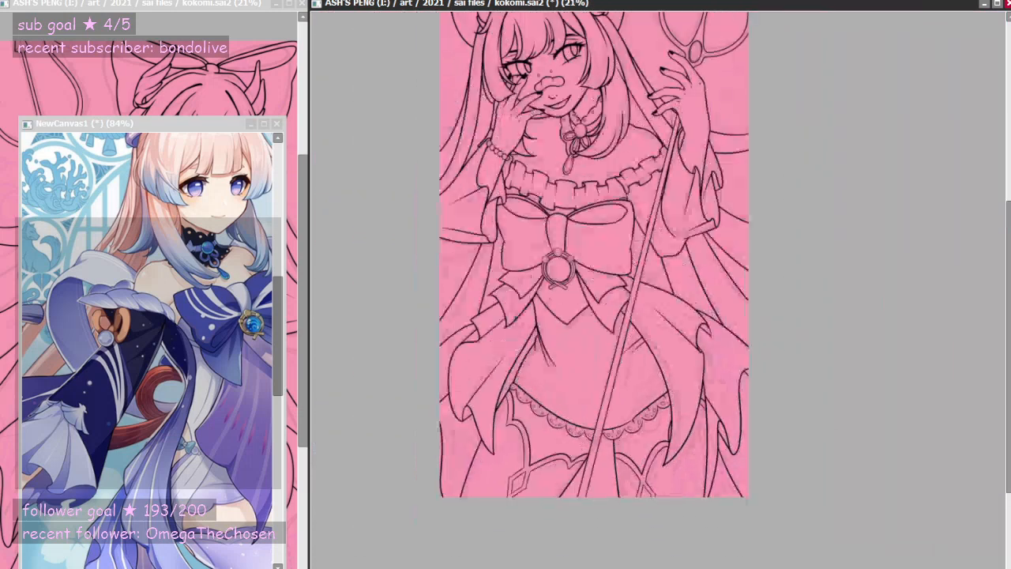
{"action": "scroll", "coordinate": [615, 355], "scroll_direction": "up", "scroll_amount": 1}
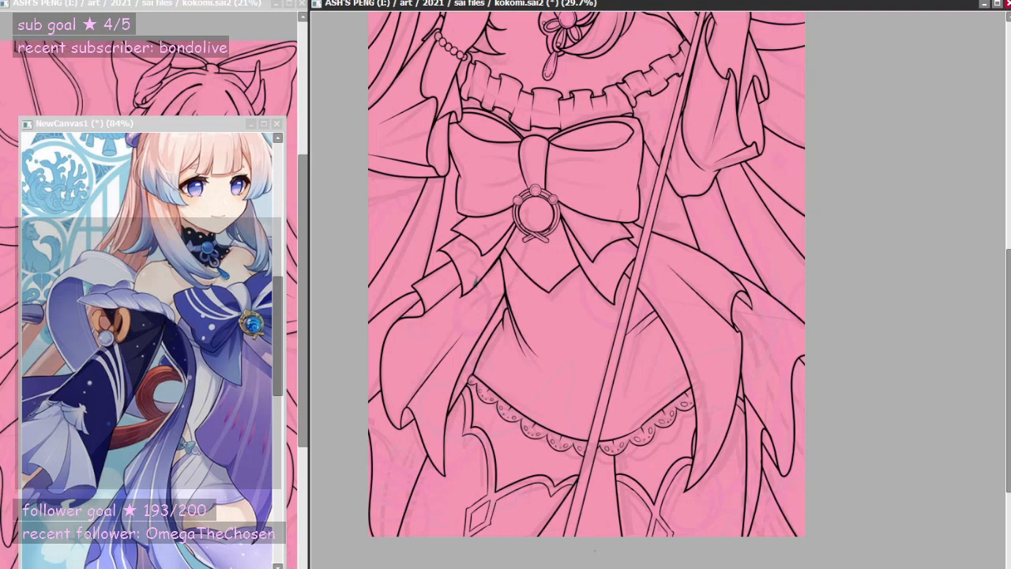
{"action": "scroll", "coordinate": [613, 553], "scroll_direction": "up", "scroll_amount": 2}
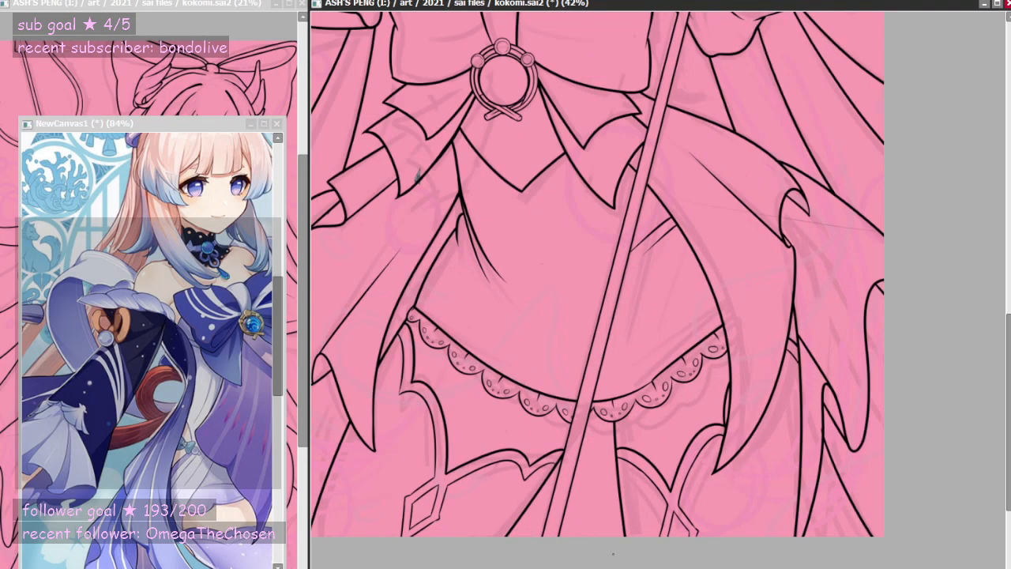
{"action": "scroll", "coordinate": [612, 541], "scroll_direction": "down", "scroll_amount": 3}
{"action": "scroll", "coordinate": [578, 476], "scroll_direction": "up", "scroll_amount": 3}
{"action": "scroll", "coordinate": [581, 473], "scroll_direction": "down", "scroll_amount": 3}
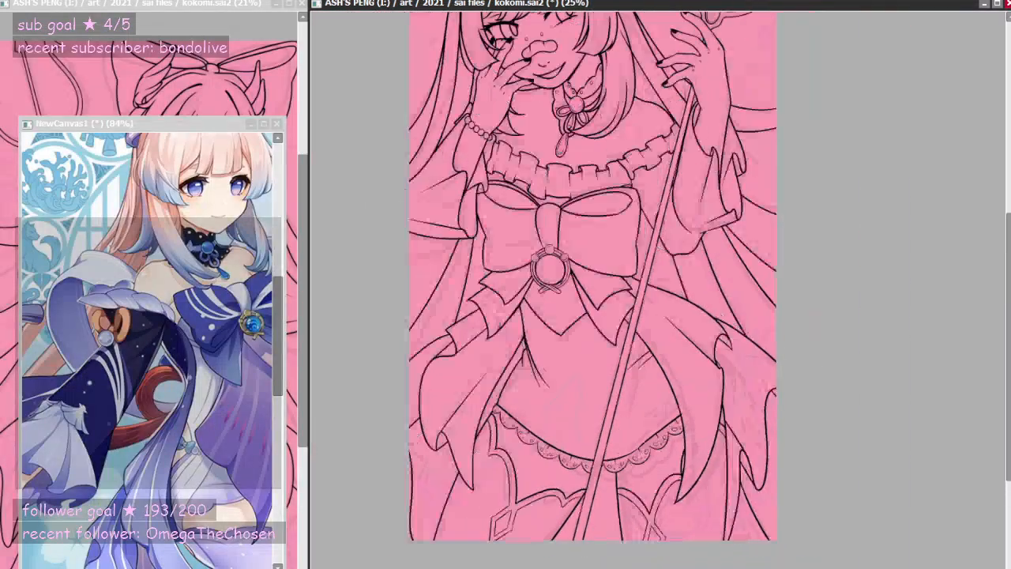
{"action": "scroll", "coordinate": [581, 474], "scroll_direction": "up", "scroll_amount": 2}
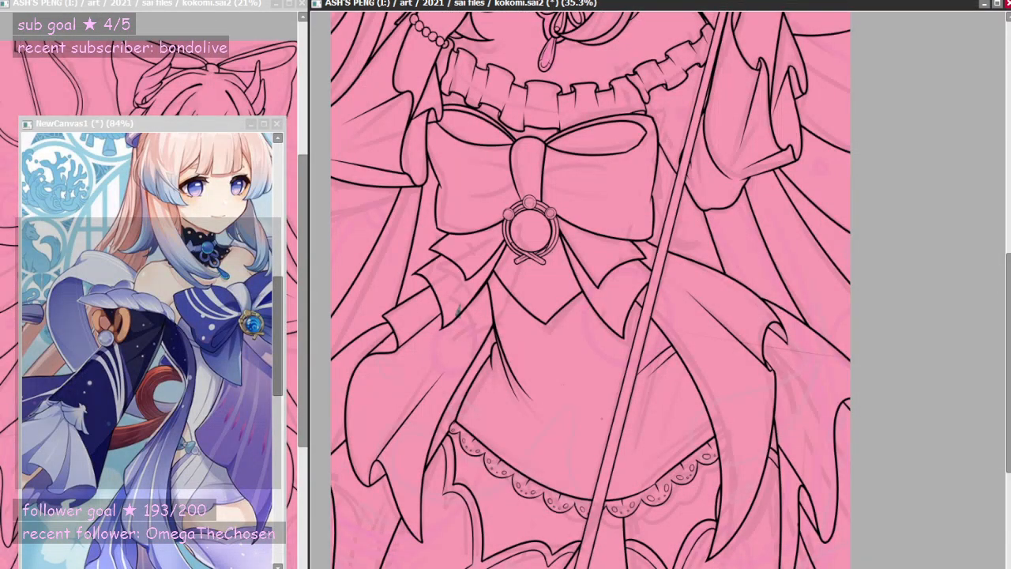
{"action": "scroll", "coordinate": [624, 473], "scroll_direction": "down", "scroll_amount": 3}
{"action": "scroll", "coordinate": [624, 474], "scroll_direction": "up", "scroll_amount": 1}
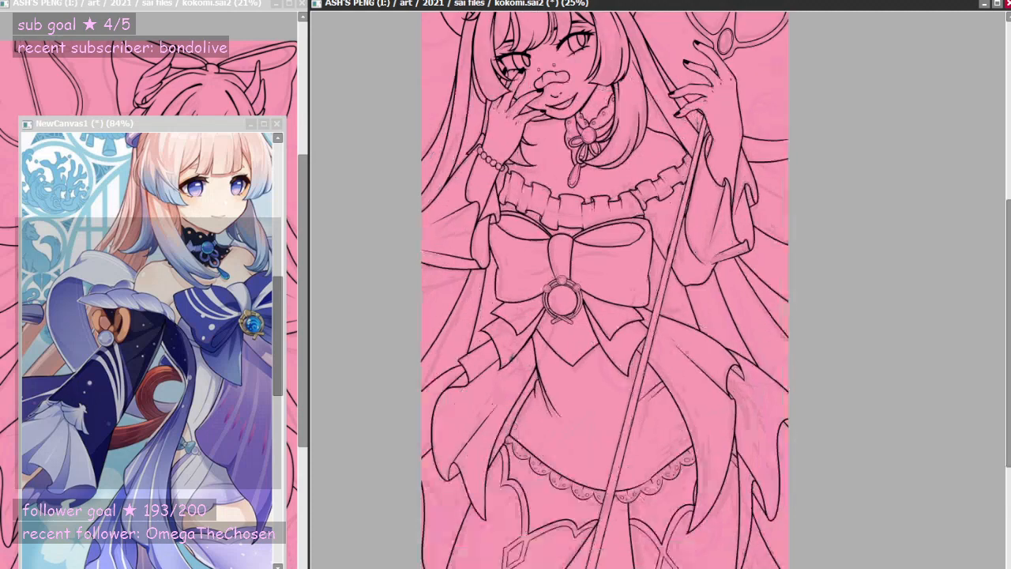
{"action": "scroll", "coordinate": [624, 474], "scroll_direction": "down", "scroll_amount": 1}
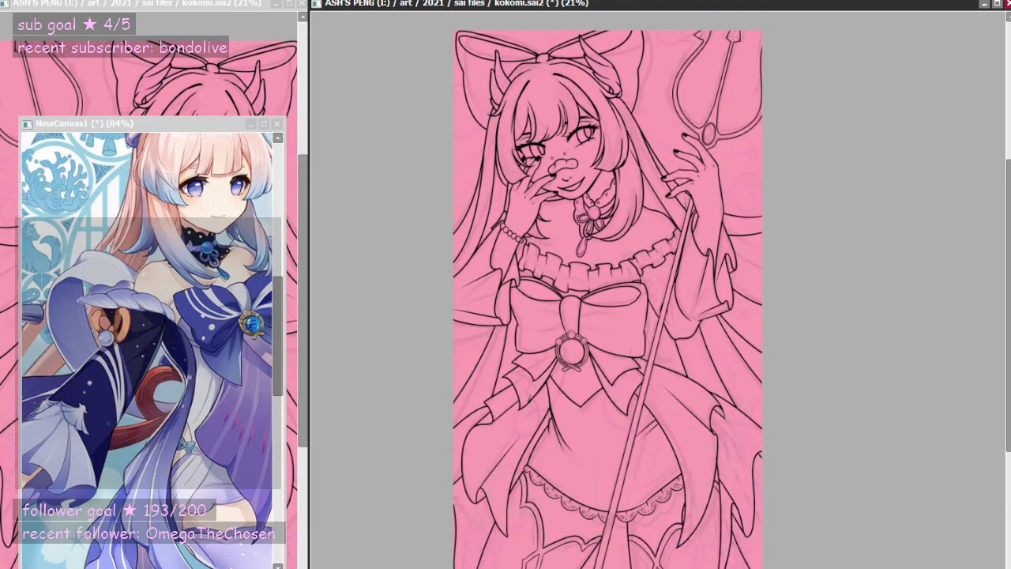
- Examine the reference artwork, from the full figure to the ruffled sleeve and gloved hand
{"action": "left_click", "coordinate": [145, 352]}
{"action": "scroll", "coordinate": [151, 355], "scroll_direction": "down", "scroll_amount": 6}
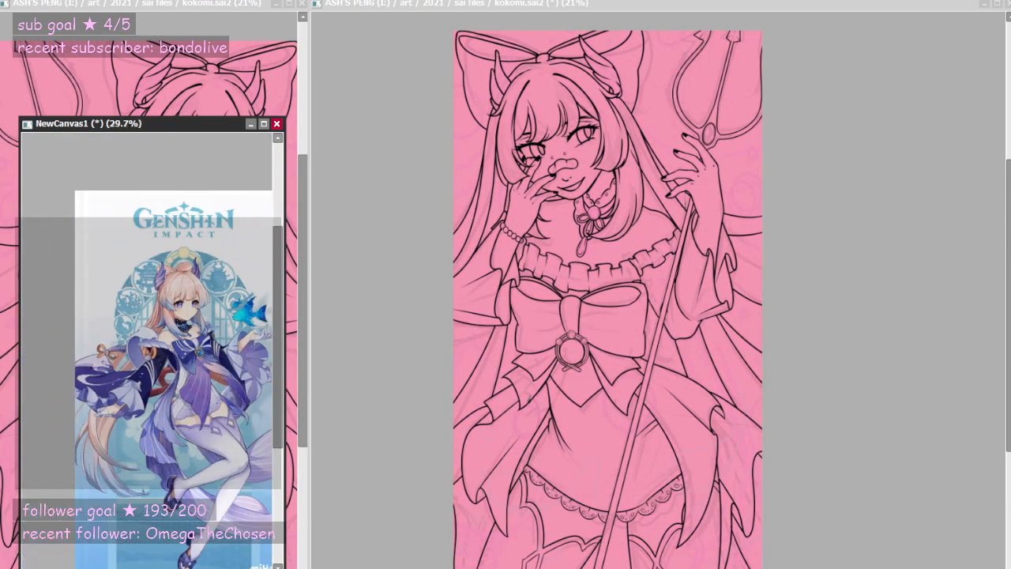
{"action": "scroll", "coordinate": [151, 356], "scroll_direction": "up", "scroll_amount": 1}
{"action": "scroll", "coordinate": [151, 355], "scroll_direction": "up", "scroll_amount": 1}
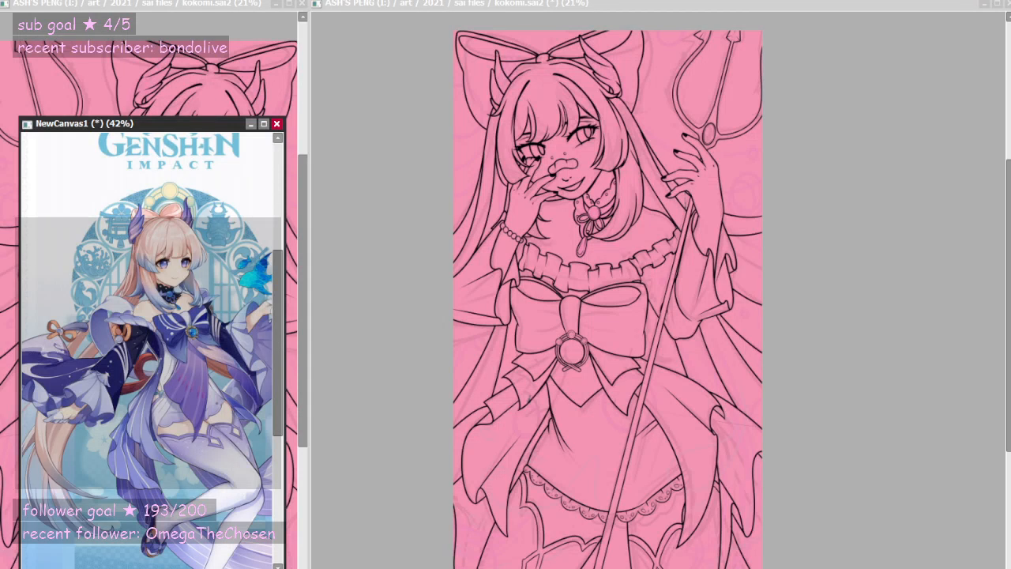
{"action": "left_click", "coordinate": [498, 308]}
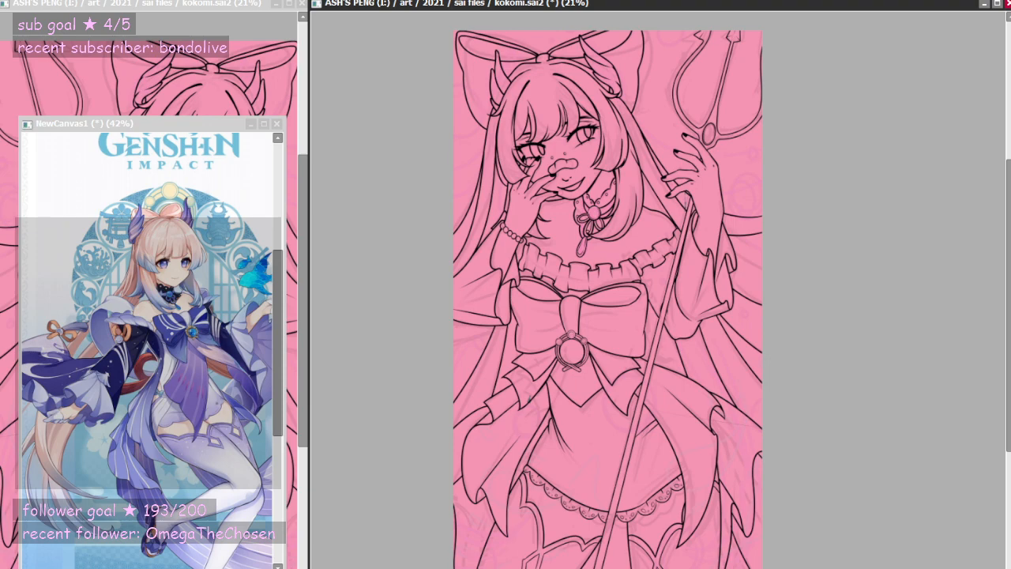
{"action": "left_click", "coordinate": [90, 371]}
{"action": "scroll", "coordinate": [78, 397], "scroll_direction": "up", "scroll_amount": 8}
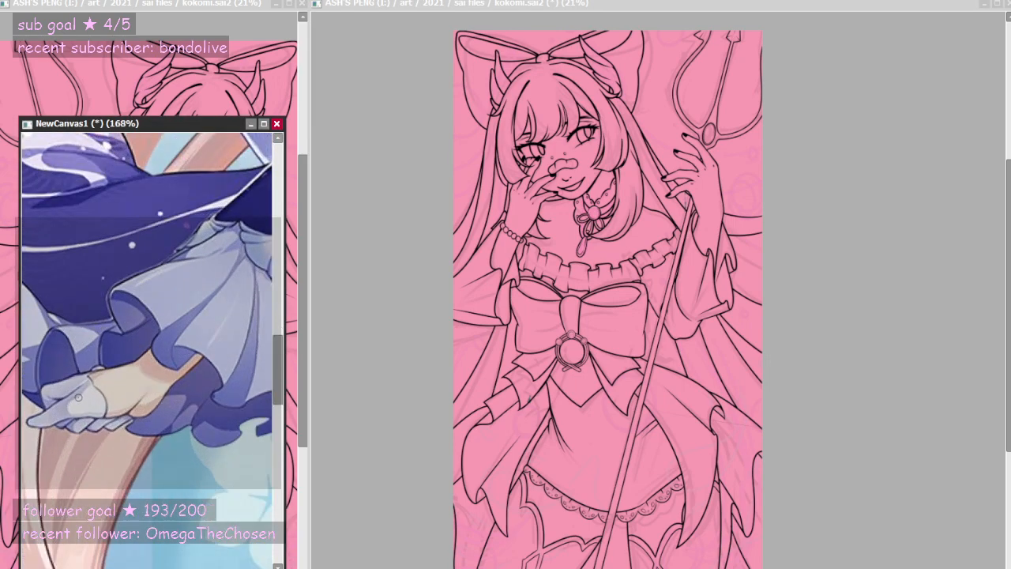
{"action": "scroll", "coordinate": [78, 397], "scroll_direction": "down", "scroll_amount": 6}
- Review the line art of the face, hands, bow and skirt for missing details
{"action": "scroll", "coordinate": [591, 156], "scroll_direction": "up", "scroll_amount": 4}
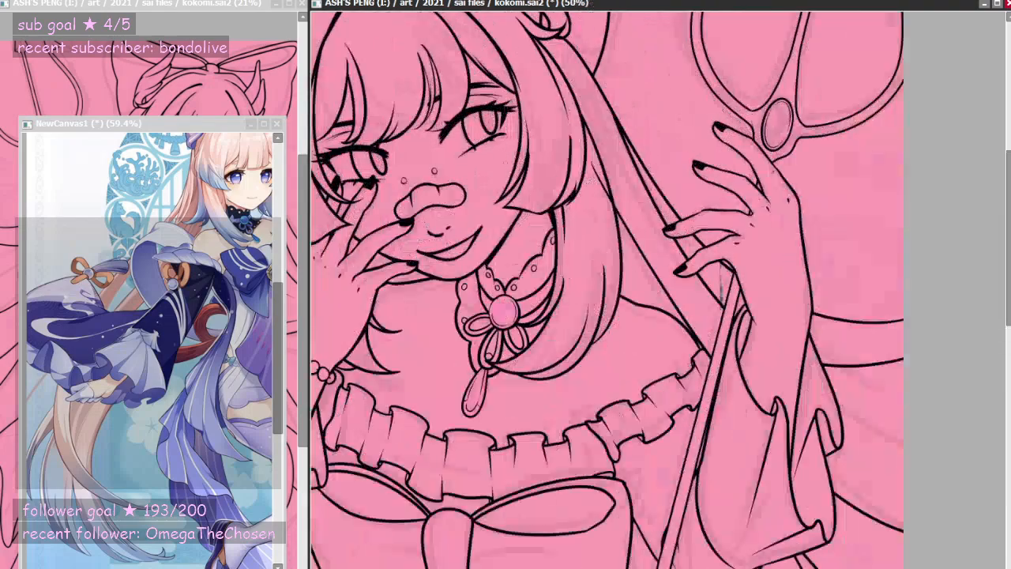
{"action": "scroll", "coordinate": [799, 180], "scroll_direction": "up", "scroll_amount": 5}
{"action": "scroll", "coordinate": [671, 186], "scroll_direction": "down", "scroll_amount": 10}
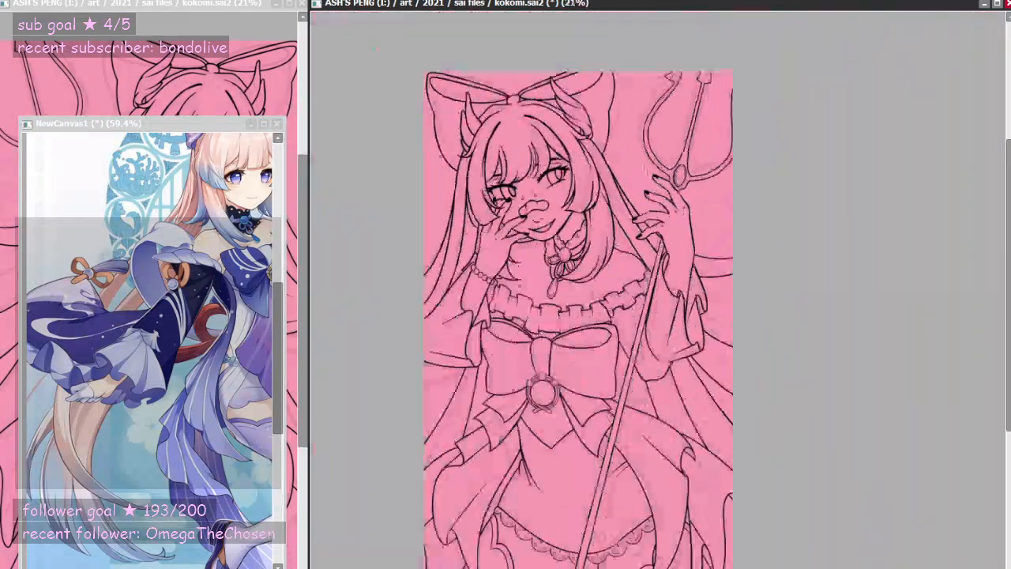
{"action": "scroll", "coordinate": [671, 223], "scroll_direction": "down", "scroll_amount": 2}
{"action": "scroll", "coordinate": [671, 222], "scroll_direction": "up", "scroll_amount": 1}
{"action": "scroll", "coordinate": [560, 474], "scroll_direction": "up", "scroll_amount": 3}
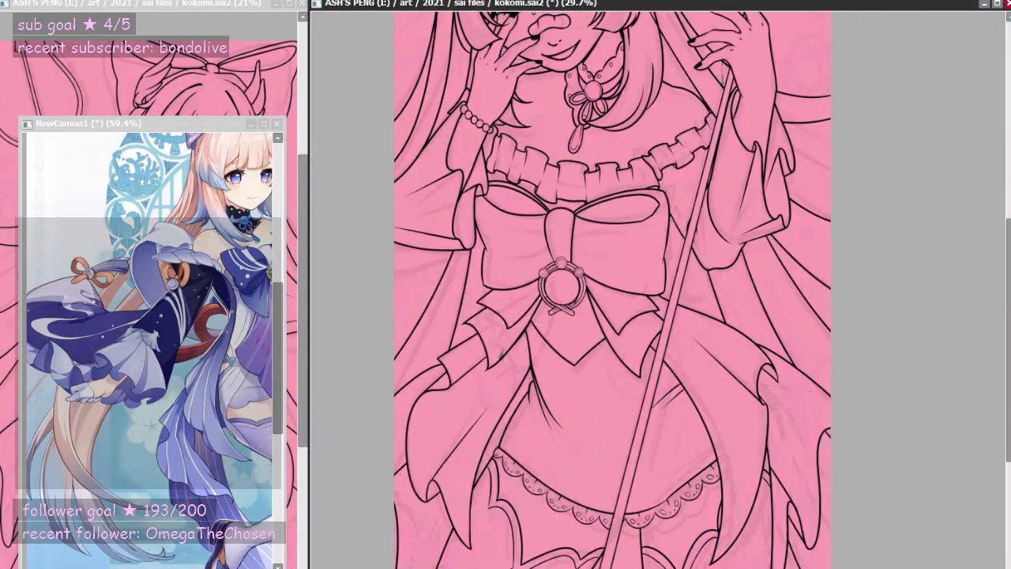
{"action": "scroll", "coordinate": [574, 439], "scroll_direction": "down", "scroll_amount": 5}
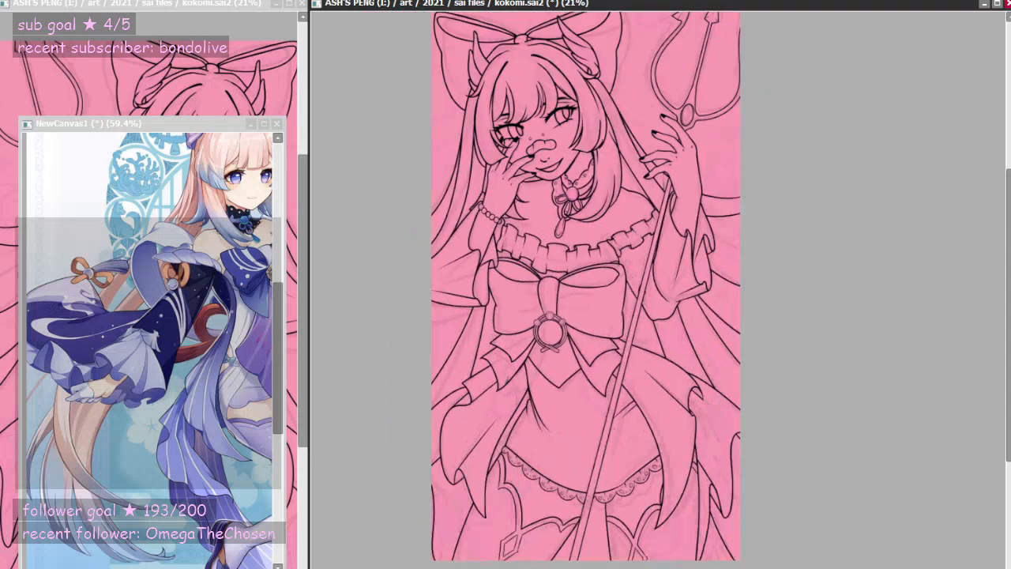
- Check the skirt in the reference artwork and draw a tapered diagonal fold line on the skirt front just above the hem
{"action": "scroll", "coordinate": [164, 404], "scroll_direction": "down", "scroll_amount": 6}
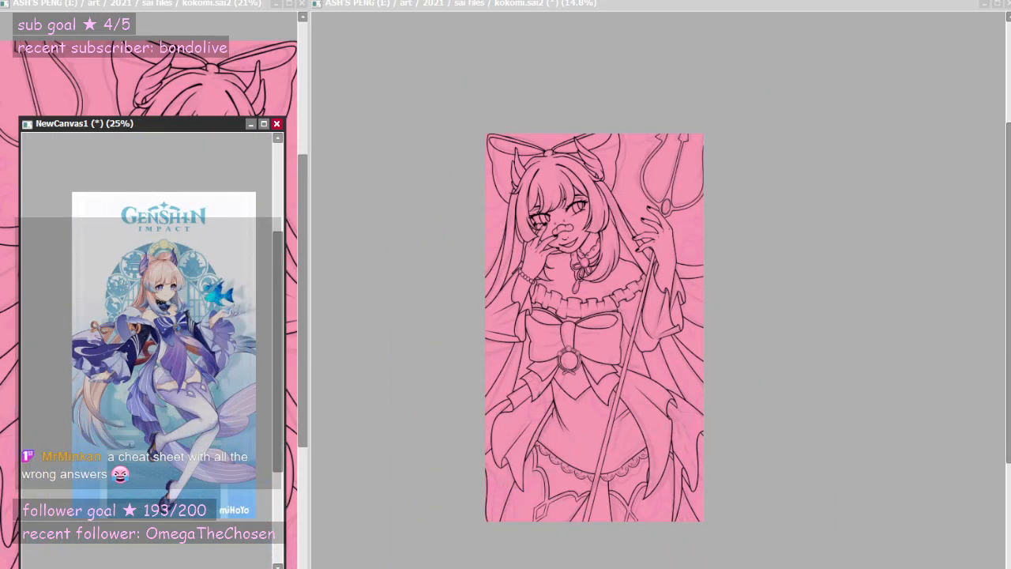
{"action": "scroll", "coordinate": [163, 404], "scroll_direction": "up", "scroll_amount": 6}
{"action": "scroll", "coordinate": [164, 405], "scroll_direction": "up", "scroll_amount": 2}
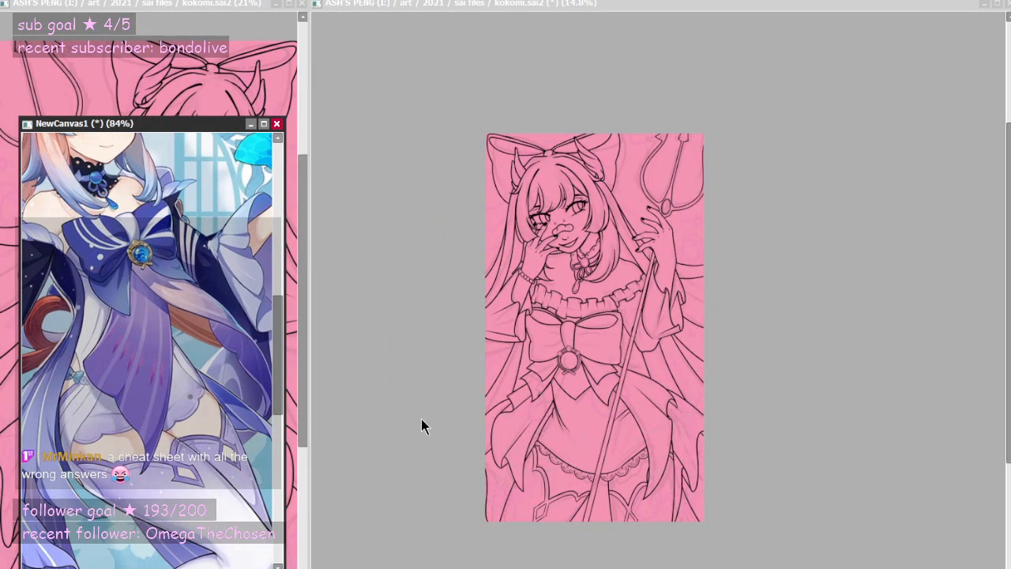
{"action": "scroll", "coordinate": [442, 423], "scroll_direction": "up", "scroll_amount": 4}
{"action": "scroll", "coordinate": [625, 454], "scroll_direction": "up", "scroll_amount": 2}
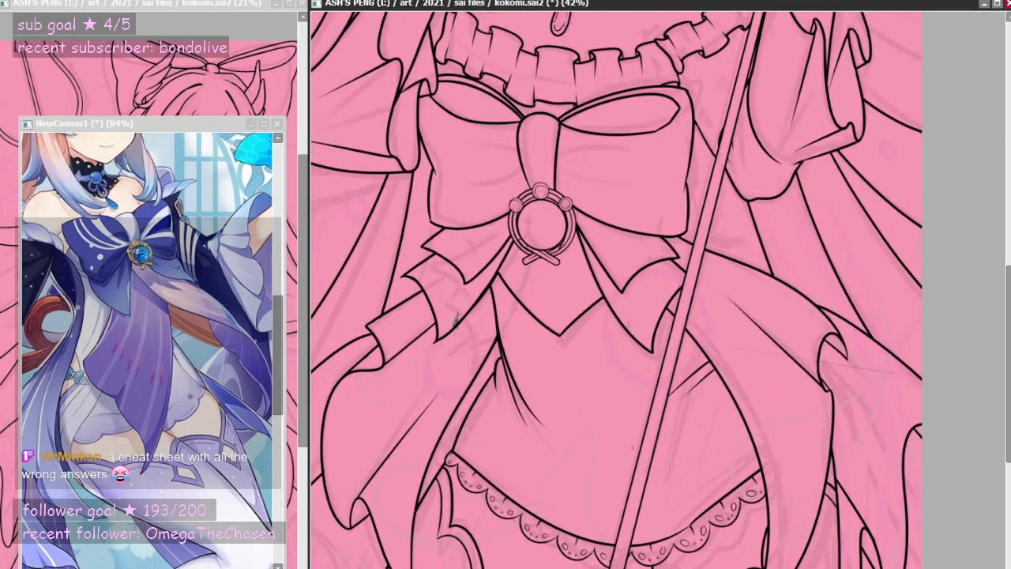
{"action": "left_click_drag", "start_coordinate": [531, 446], "coordinate": [563, 476]}
{"action": "key", "text": "ctrl+z"}
{"action": "key", "text": "ctrl+z"}
{"action": "left_click_drag", "start_coordinate": [533, 444], "coordinate": [573, 489]}
{"action": "key", "text": "ctrl+z"}
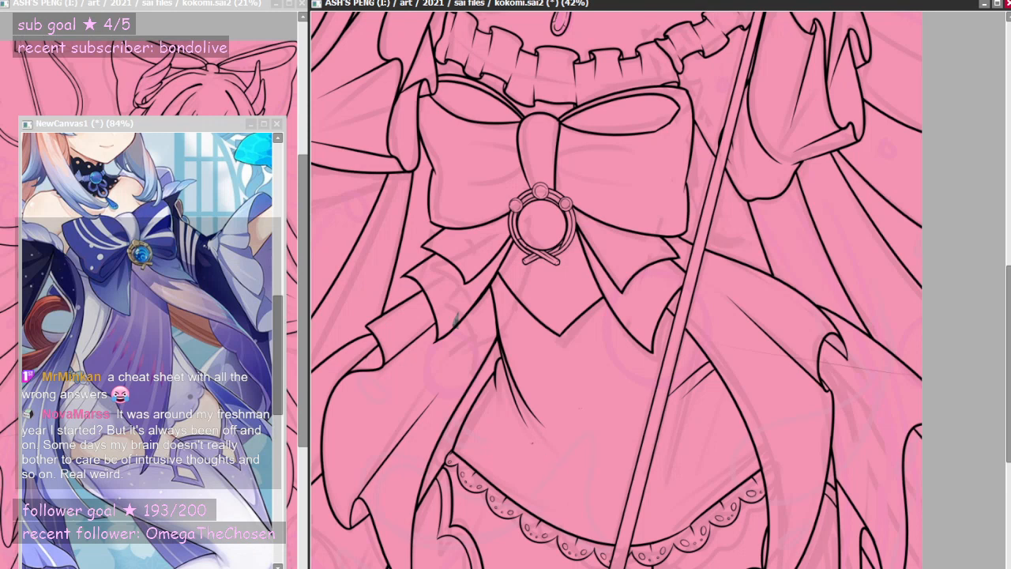
{"action": "left_click_drag", "start_coordinate": [531, 443], "coordinate": [575, 493]}
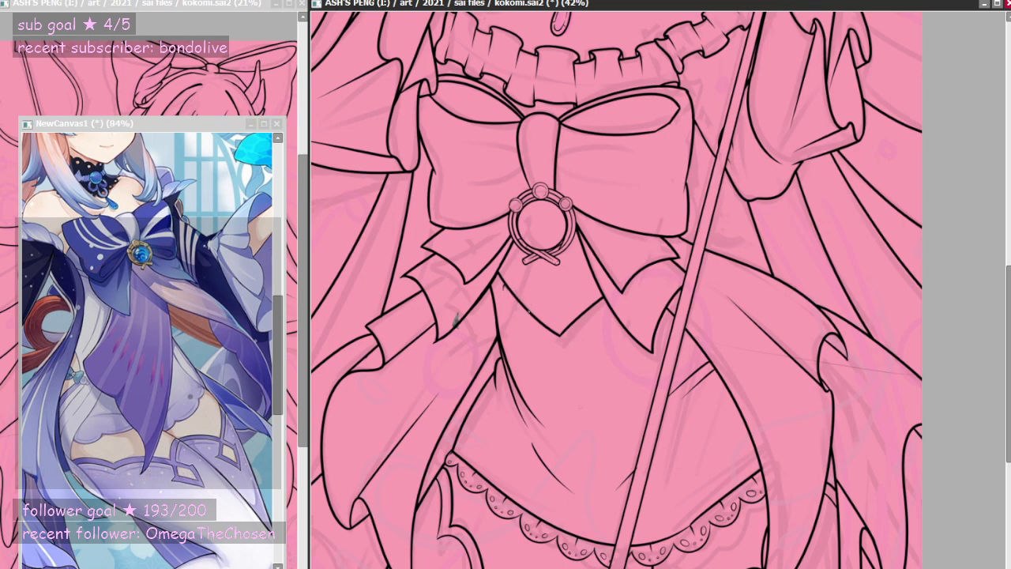
- Draw small curved fold marks beneath the lower edges of the pointed panel under the bow
{"action": "scroll", "coordinate": [550, 310], "scroll_direction": "up", "scroll_amount": 4}
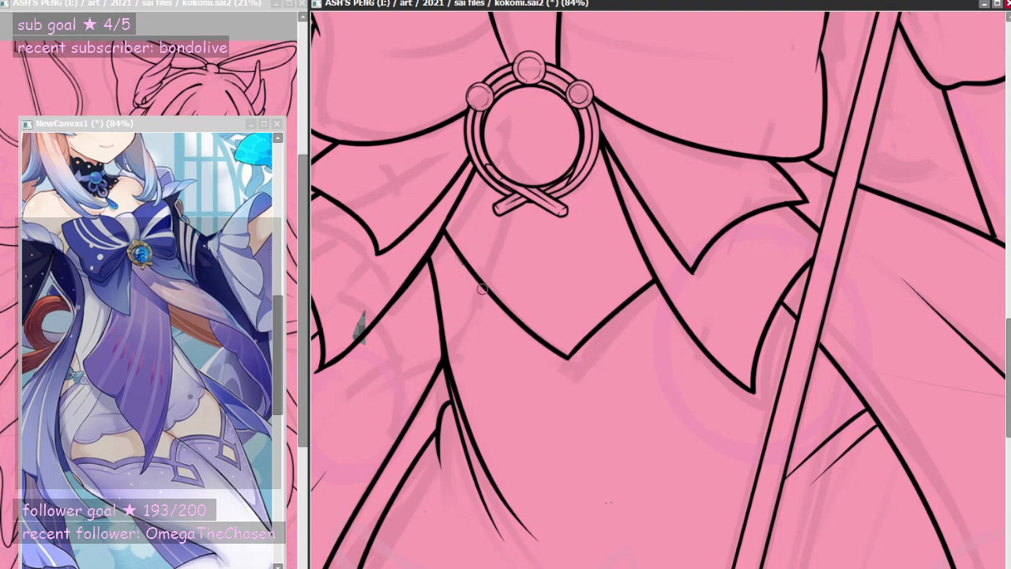
{"action": "left_click_drag", "start_coordinate": [454, 255], "coordinate": [453, 275]}
{"action": "key", "text": "ctrl+z"}
{"action": "key", "text": "ctrl+z"}
{"action": "key", "text": "ctrl+z"}
- Draw a V-shaped inner border line parallel to the lower edges of the pointed panel under the bow
{"action": "mouse_move", "coordinate": [638, 242]}
{"action": "left_mouse_down"}
{"action": "mouse_move", "coordinate": [557, 314]}
{"action": "mouse_move", "coordinate": [626, 251]}
{"action": "mouse_move", "coordinate": [562, 308]}
{"action": "left_mouse_up"}
{"action": "key", "text": "ctrl+z"}
{"action": "left_click_drag", "start_coordinate": [463, 211], "coordinate": [558, 314]}
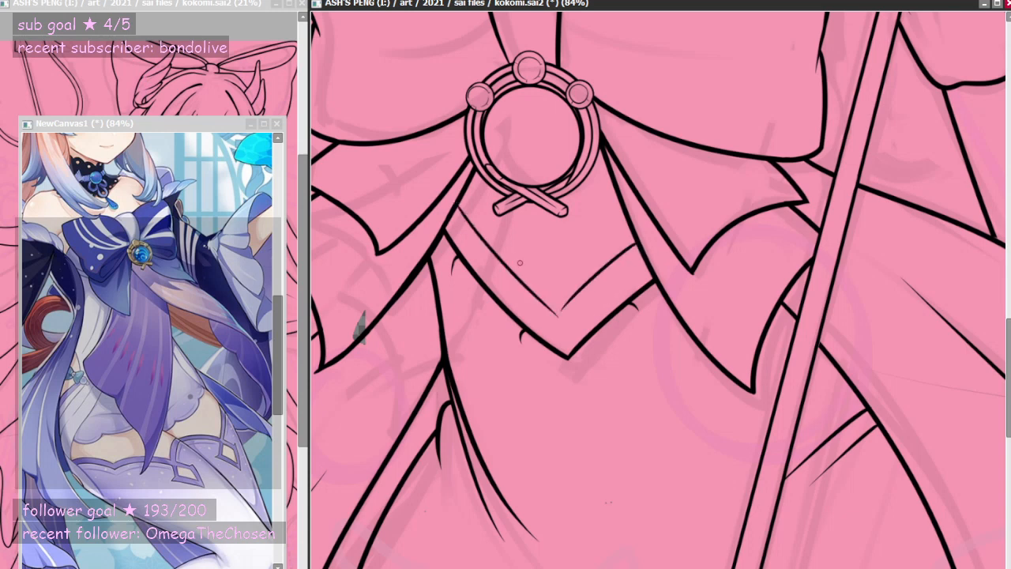
{"action": "key", "text": "ctrl+z"}
{"action": "left_click_drag", "start_coordinate": [459, 206], "coordinate": [544, 306]}
{"action": "key", "text": "ctrl+z"}
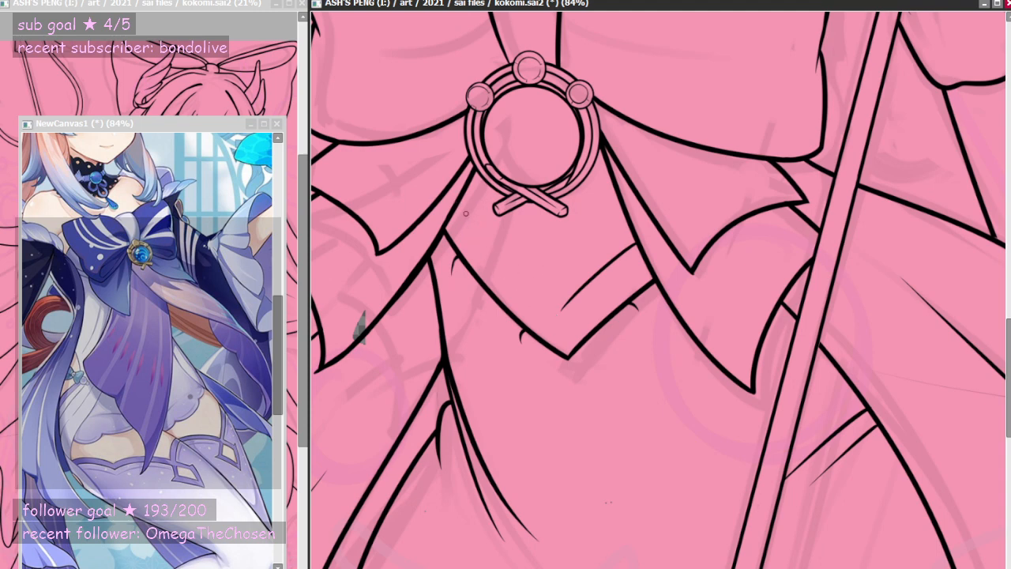
{"action": "left_click_drag", "start_coordinate": [461, 207], "coordinate": [565, 312]}
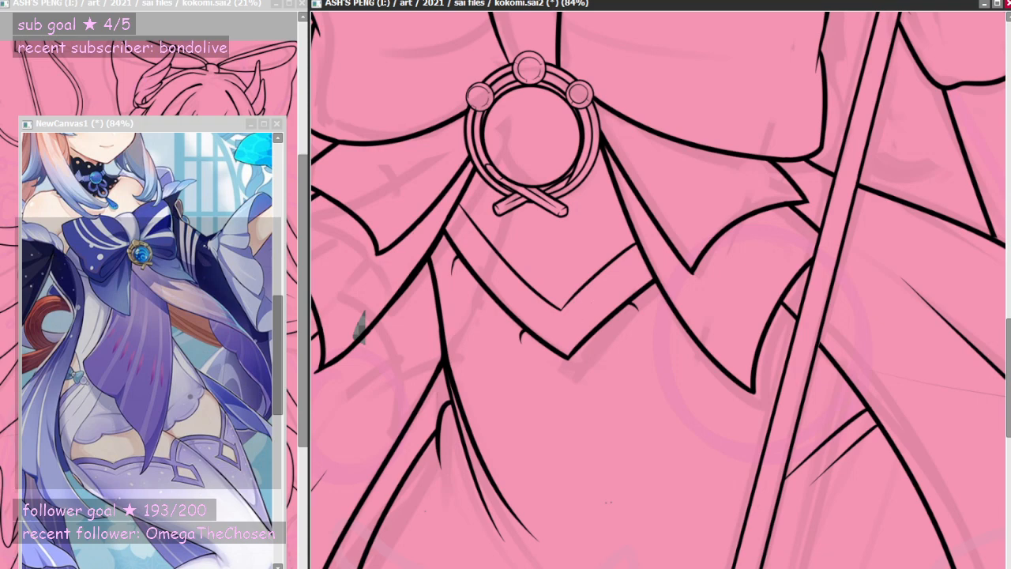
{"action": "scroll", "coordinate": [580, 347], "scroll_direction": "down", "scroll_amount": 5}
{"action": "scroll", "coordinate": [580, 374], "scroll_direction": "down", "scroll_amount": 3}
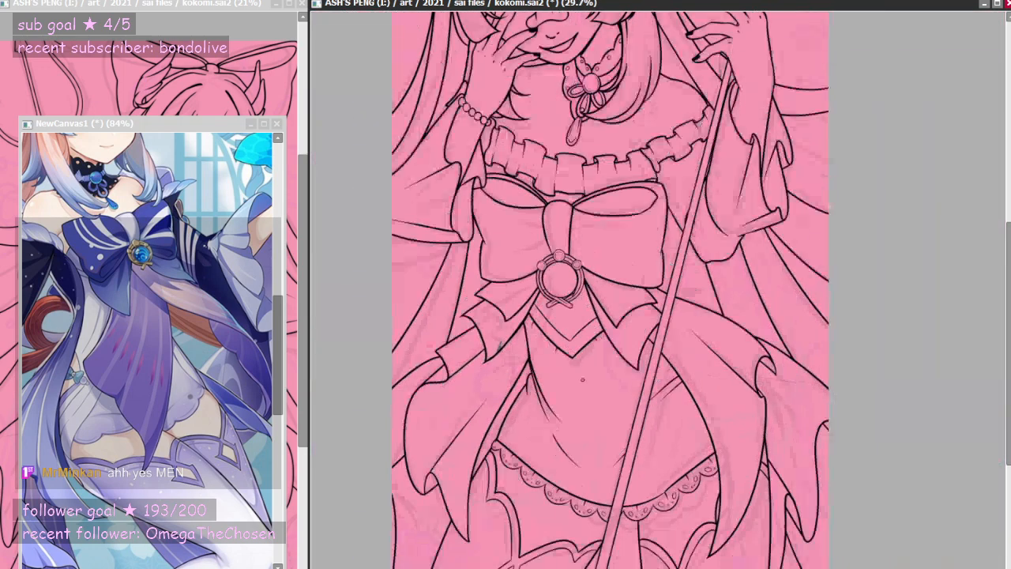
- Review the character's line art from the bow to the full figure and compare it with the whole reference artwork
{"action": "scroll", "coordinate": [632, 253], "scroll_direction": "up", "scroll_amount": 3}
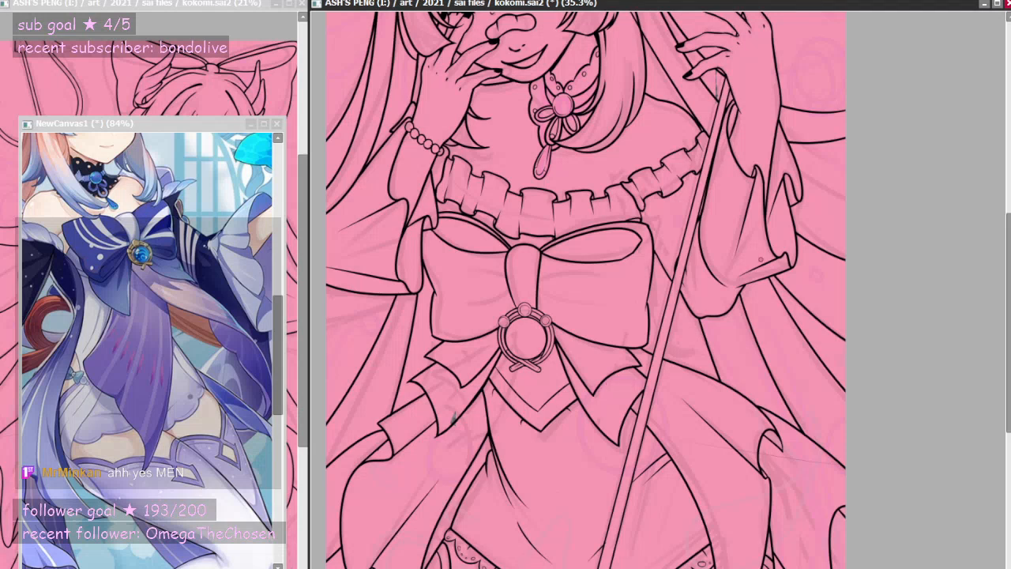
{"action": "scroll", "coordinate": [761, 259], "scroll_direction": "up", "scroll_amount": 1}
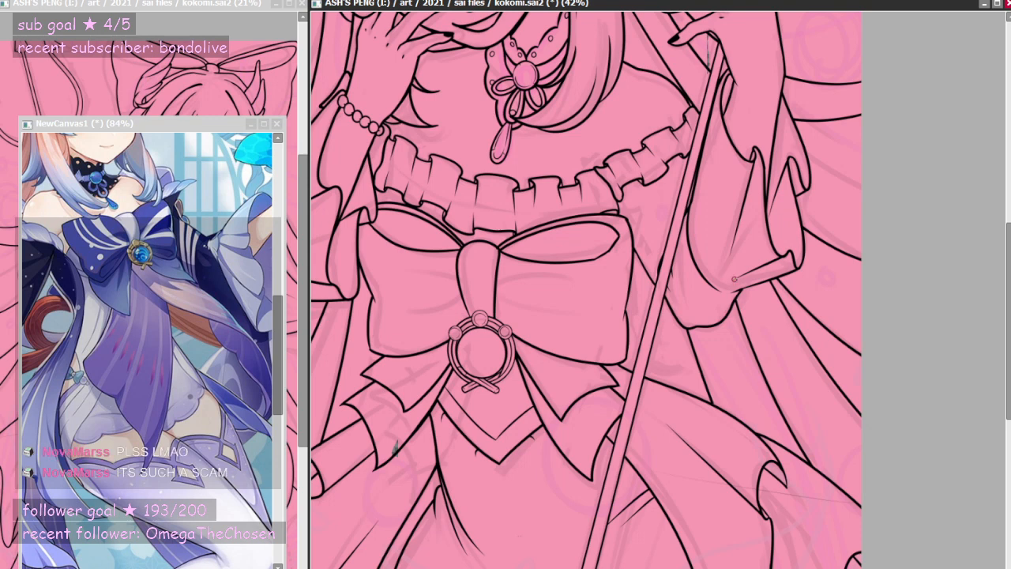
{"action": "scroll", "coordinate": [598, 247], "scroll_direction": "down", "scroll_amount": 6}
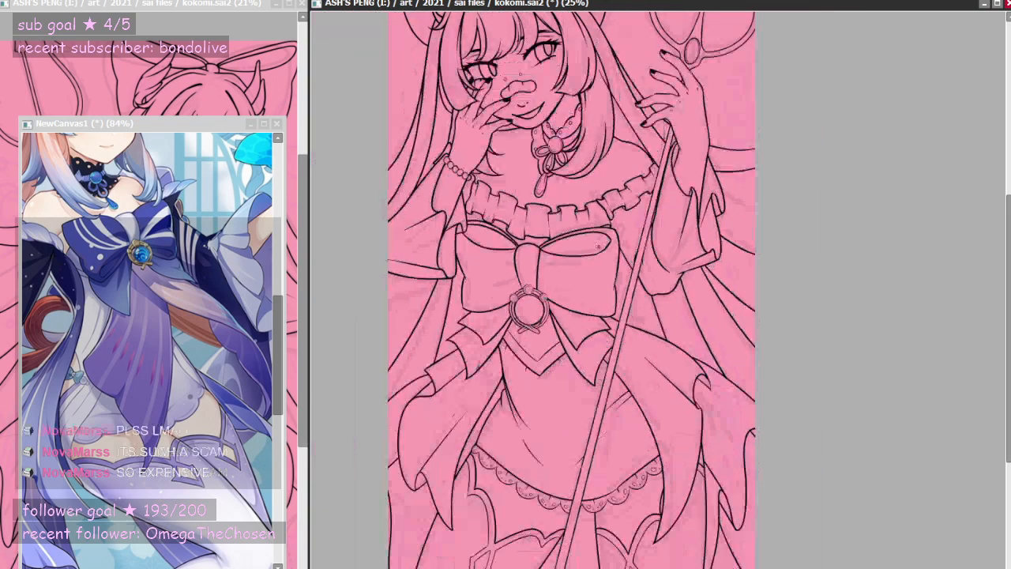
{"action": "scroll", "coordinate": [598, 272], "scroll_direction": "up", "scroll_amount": 4}
{"action": "scroll", "coordinate": [570, 292], "scroll_direction": "down", "scroll_amount": 2}
{"action": "scroll", "coordinate": [531, 120], "scroll_direction": "down", "scroll_amount": 1}
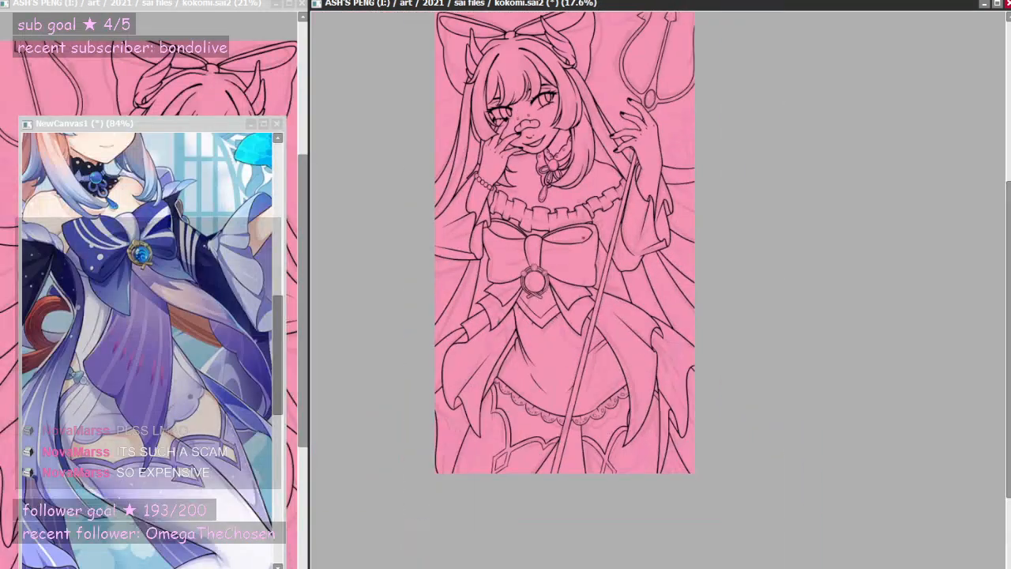
{"action": "scroll", "coordinate": [531, 120], "scroll_direction": "up", "scroll_amount": 5}
{"action": "scroll", "coordinate": [521, 142], "scroll_direction": "down", "scroll_amount": 5}
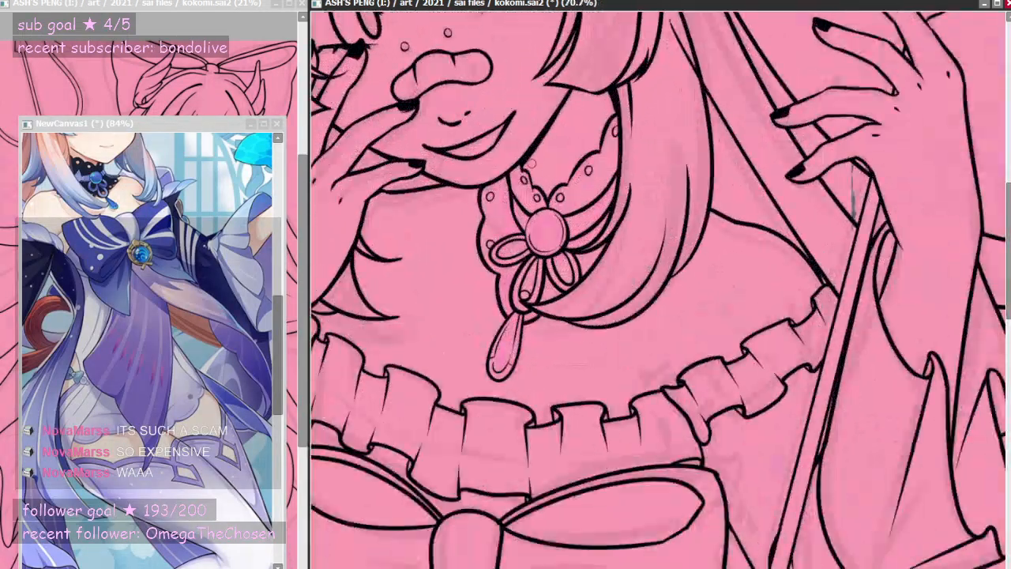
{"action": "scroll", "coordinate": [552, 197], "scroll_direction": "up", "scroll_amount": 1}
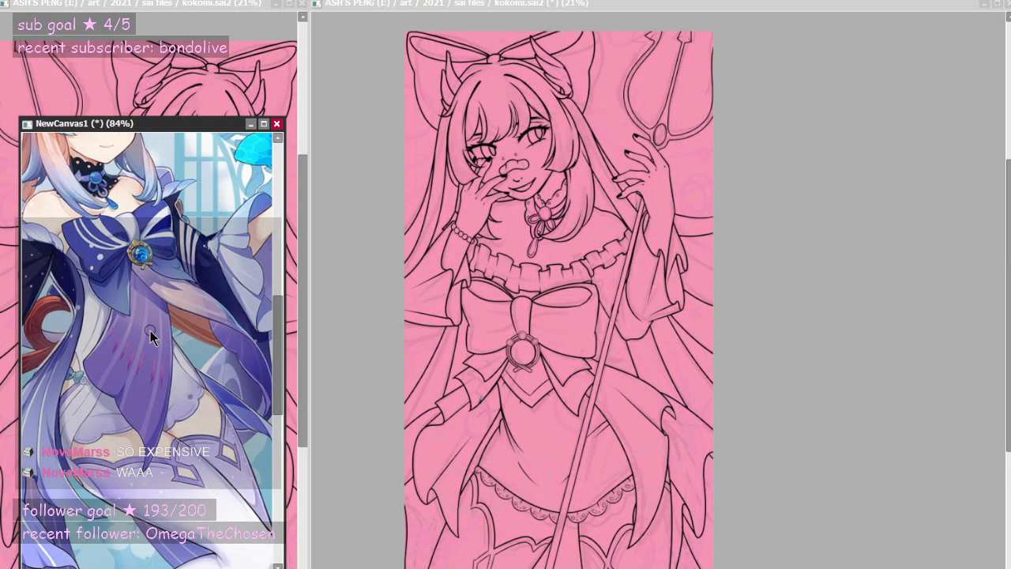
{"action": "scroll", "coordinate": [150, 331], "scroll_direction": "down", "scroll_amount": 6}
{"action": "scroll", "coordinate": [520, 257], "scroll_direction": "down", "scroll_amount": 1}
{"action": "scroll", "coordinate": [518, 259], "scroll_direction": "up", "scroll_amount": 1}
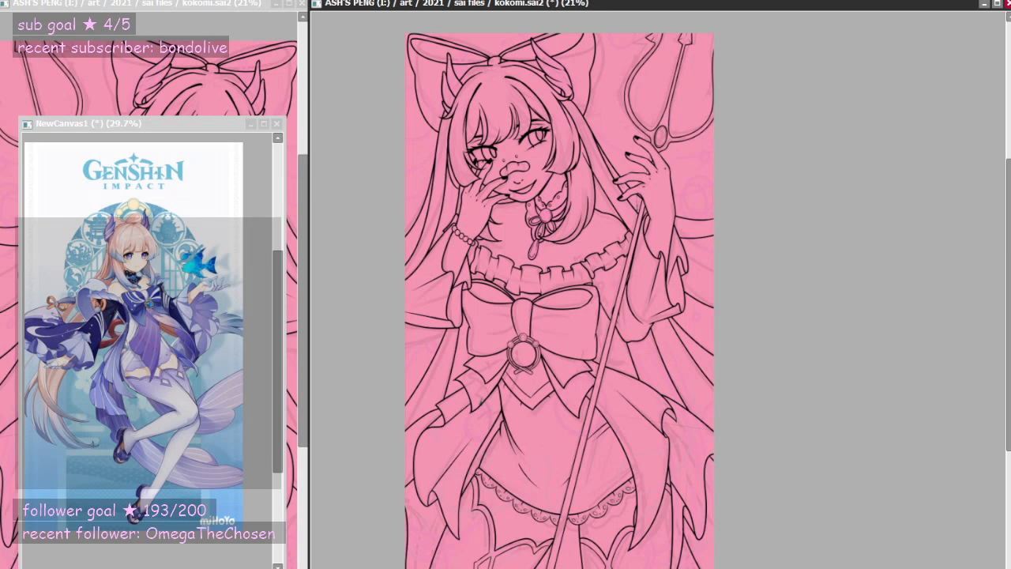
- Save the finished line art in kokomi.sai2
{"action": "key", "text": "ctrl+s"}
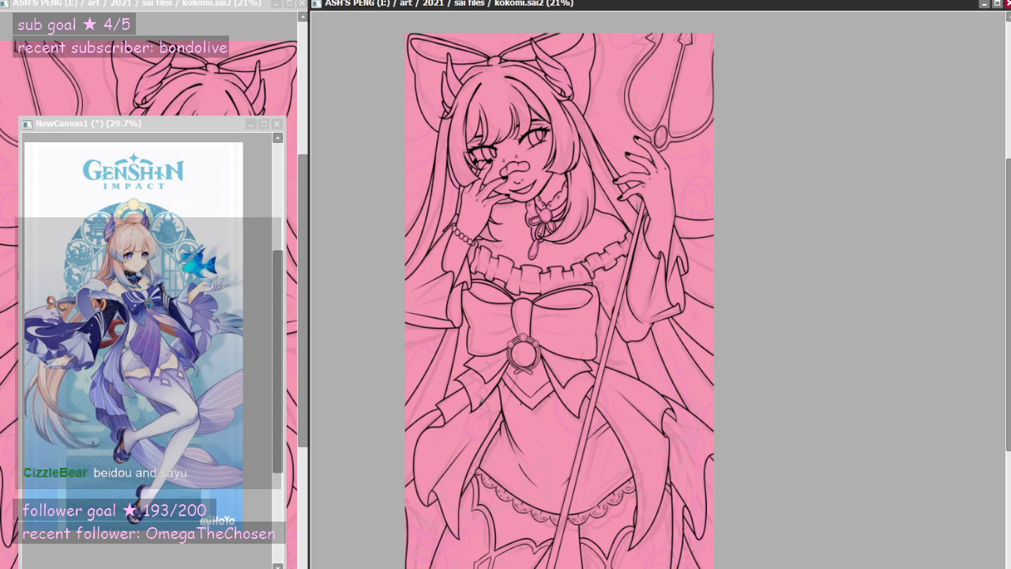
{"action": "key", "text": "alt+Tab"}
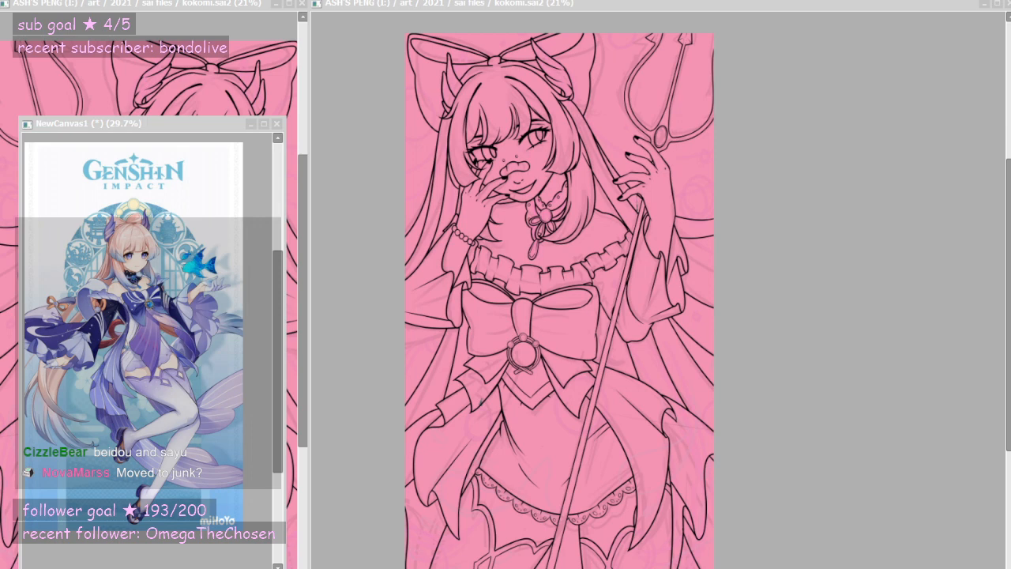
{"action": "key", "text": "alt+Tab"}
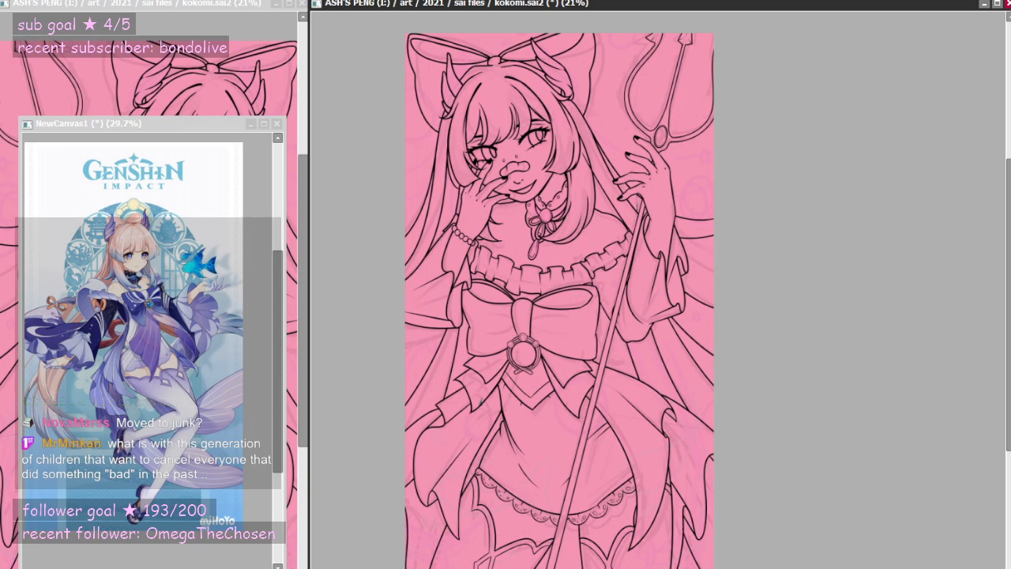
- Select the skin area of the face with the Magic Wand, undoing the first attempts and reselecting it
{"action": "scroll", "coordinate": [499, 20], "scroll_direction": "up", "scroll_amount": 4}
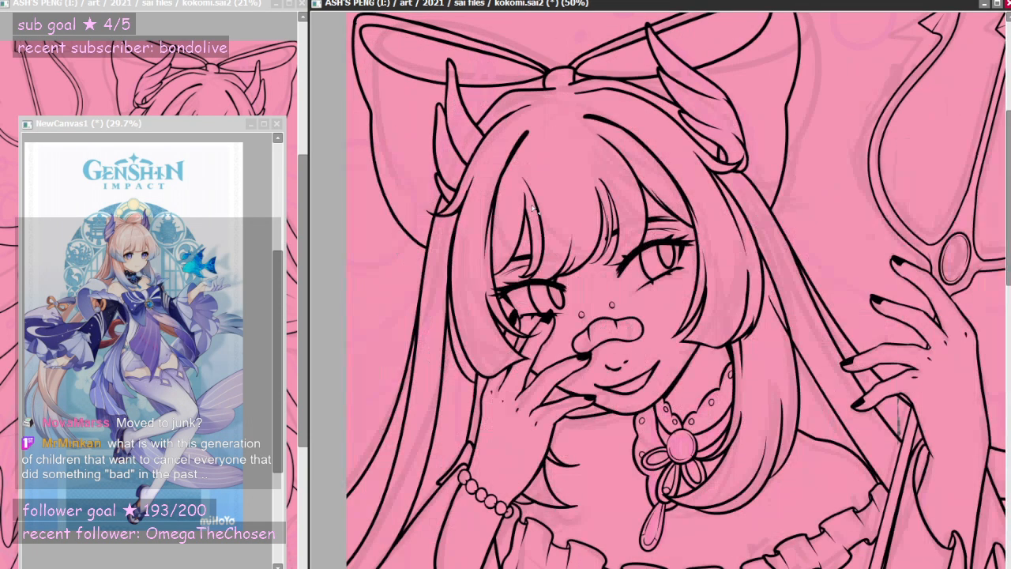
{"action": "left_click", "coordinate": [526, 270]}
{"action": "key", "text": "ctrl+z"}
{"action": "left_click", "coordinate": [581, 296]}
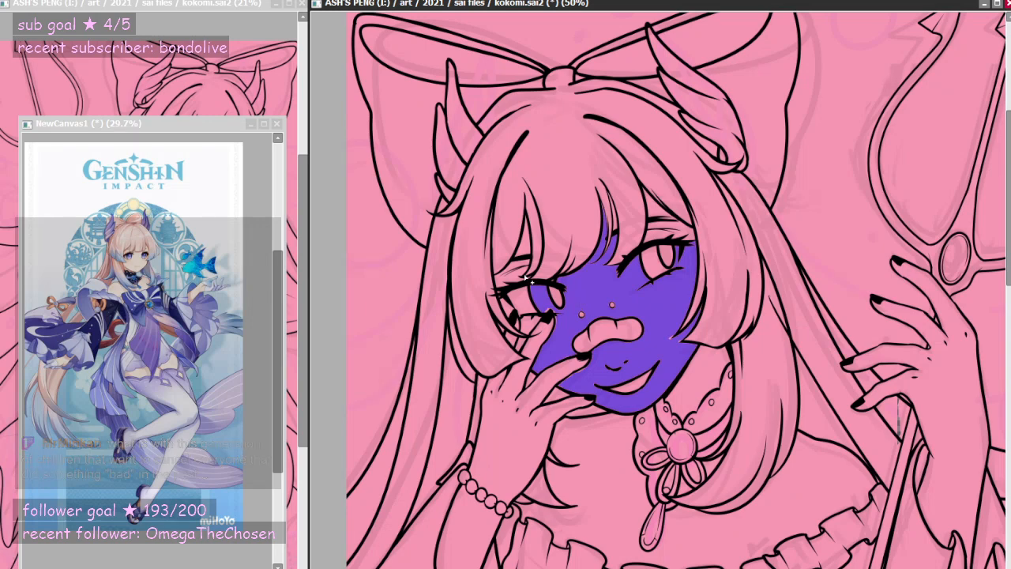
{"action": "scroll", "coordinate": [513, 241], "scroll_direction": "up", "scroll_amount": 2}
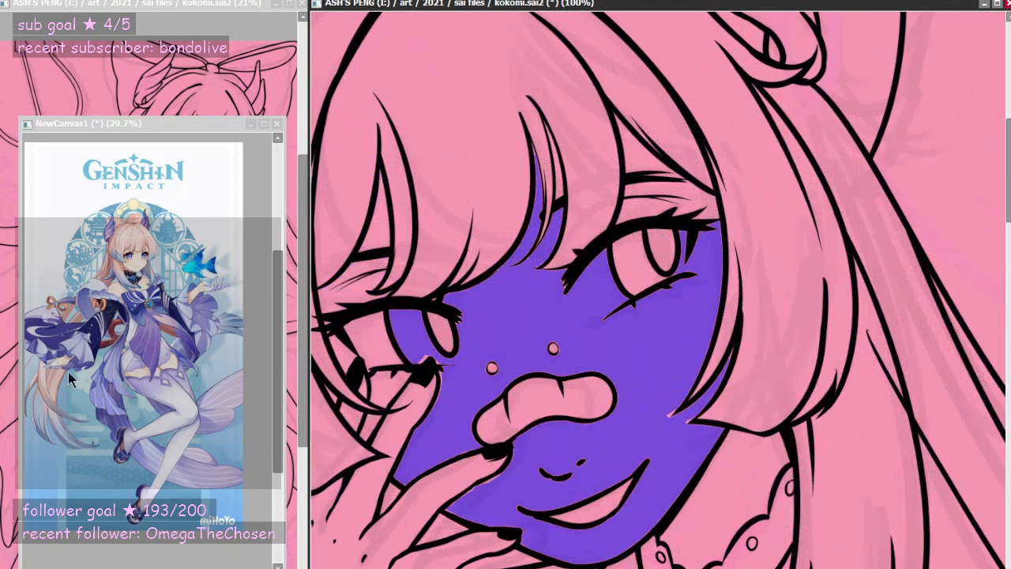
{"action": "key", "text": "ctrl+z"}
{"action": "left_click", "coordinate": [546, 348]}
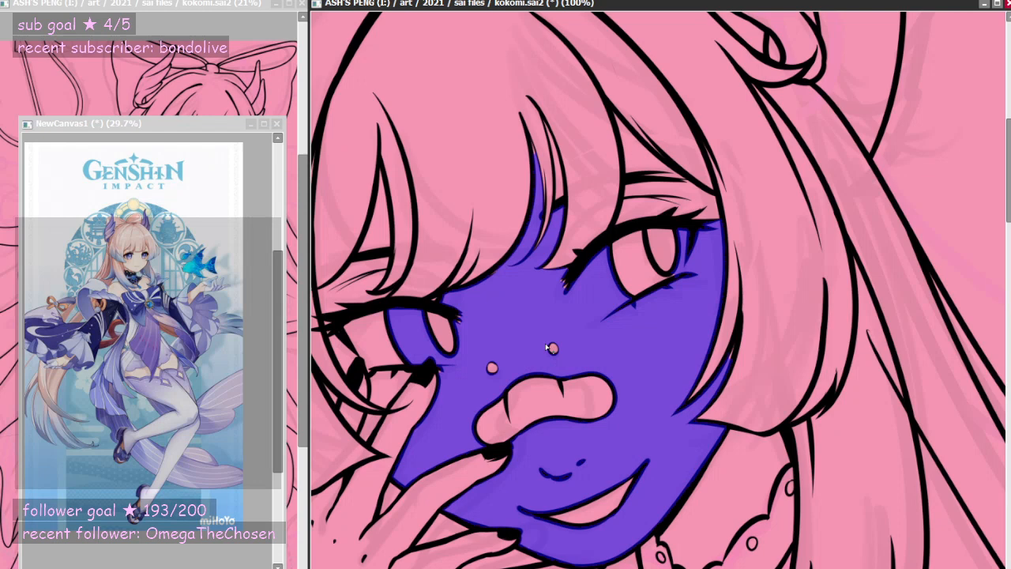
- Add the skin patches around both eyebrows and between the bangs to the selection
{"action": "left_click", "coordinate": [631, 203]}
{"action": "left_click", "coordinate": [647, 162]}
{"action": "left_click", "coordinate": [371, 241]}
{"action": "left_click", "coordinate": [346, 289]}
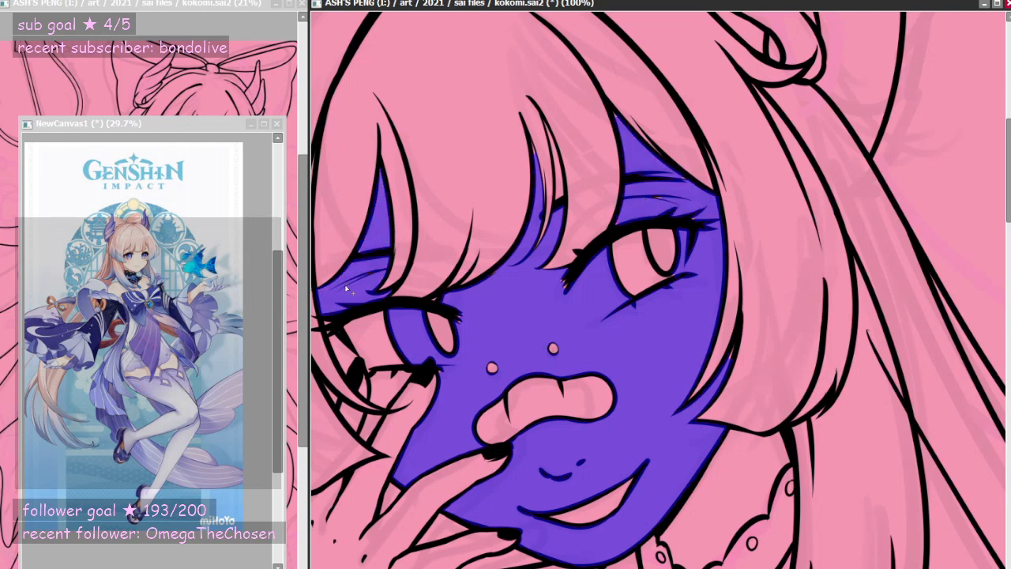
- Add the skin patches beside and below the covered eye, plus the finger and hand over the face, to the selection
{"action": "left_click", "coordinate": [342, 344]}
{"action": "left_click", "coordinate": [385, 387]}
{"action": "left_click", "coordinate": [369, 424]}
{"action": "left_click", "coordinate": [351, 415]}
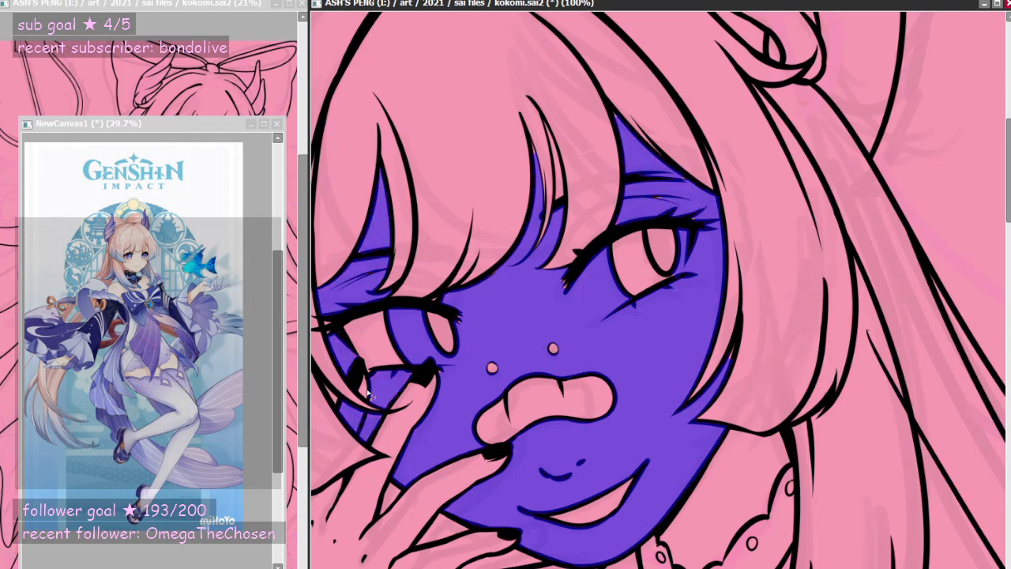
{"action": "left_click", "coordinate": [367, 397]}
{"action": "left_click", "coordinate": [417, 399]}
{"action": "left_click", "coordinate": [348, 515]}
- Add the bracelet arm, the raised hand holding the staff, and the chest and shoulders to the skin selection
{"action": "scroll", "coordinate": [571, 332], "scroll_direction": "down", "scroll_amount": 6}
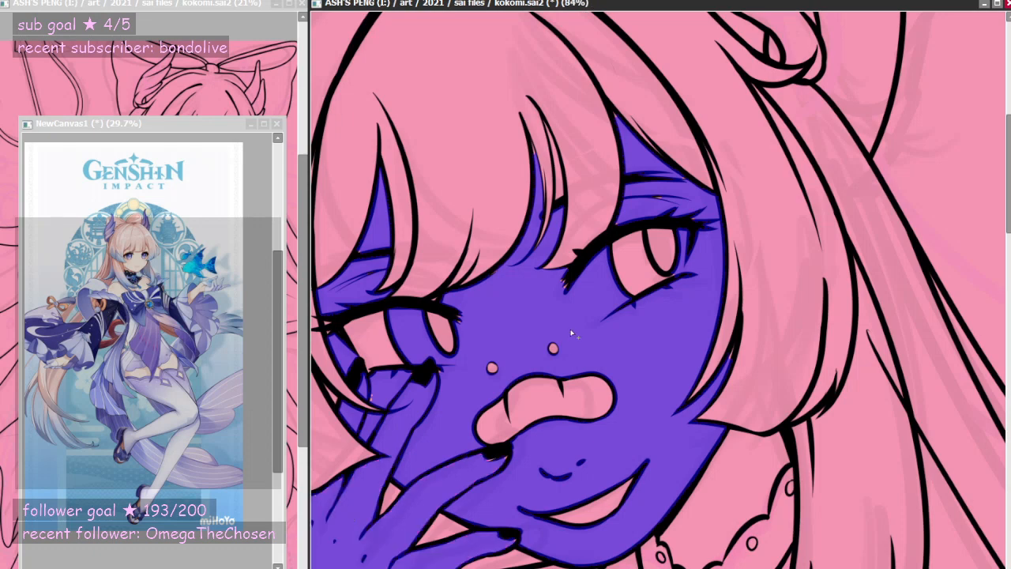
{"action": "left_click", "coordinate": [465, 509]}
{"action": "scroll", "coordinate": [735, 382], "scroll_direction": "down", "scroll_amount": 2}
{"action": "left_click", "coordinate": [738, 385]}
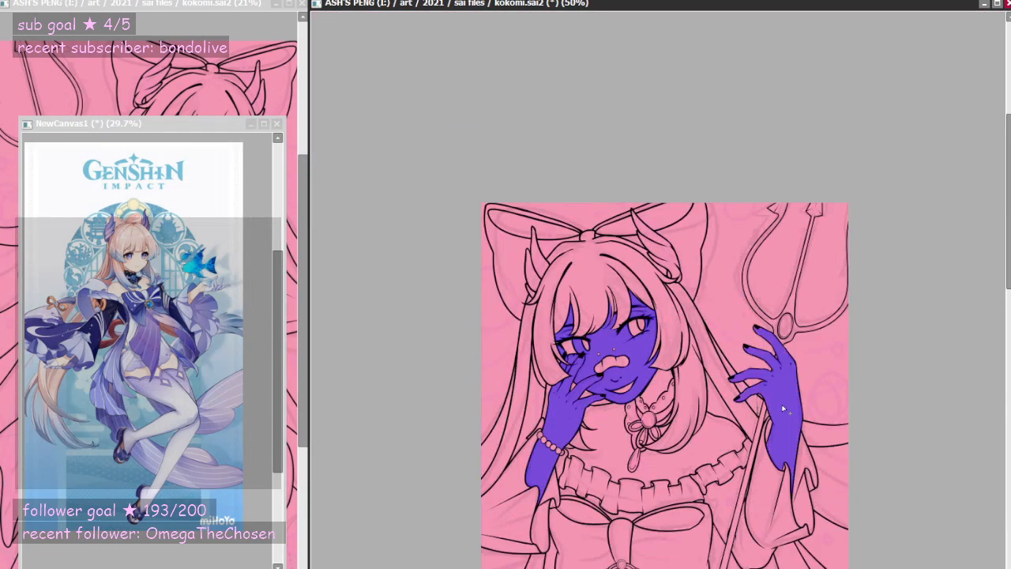
{"action": "scroll", "coordinate": [781, 405], "scroll_direction": "up", "scroll_amount": 5}
{"action": "left_click", "coordinate": [557, 456]}
{"action": "scroll", "coordinate": [557, 456], "scroll_direction": "down", "scroll_amount": 3}
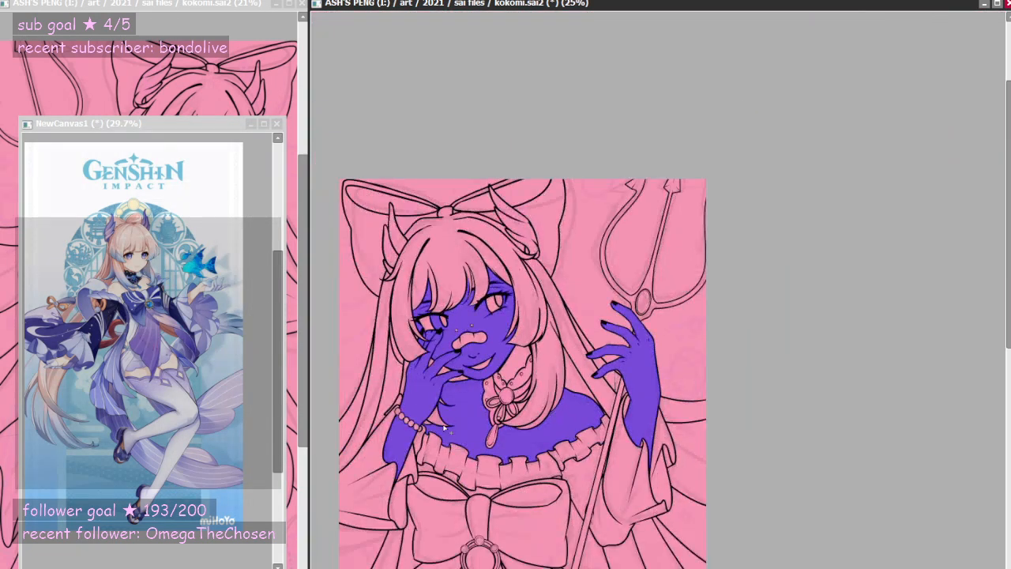
- Add the bare thigh areas between the lace hem and the stocking tops to the skin selection
{"action": "scroll", "coordinate": [474, 379], "scroll_direction": "down", "scroll_amount": 4}
{"action": "scroll", "coordinate": [509, 537], "scroll_direction": "up", "scroll_amount": 6}
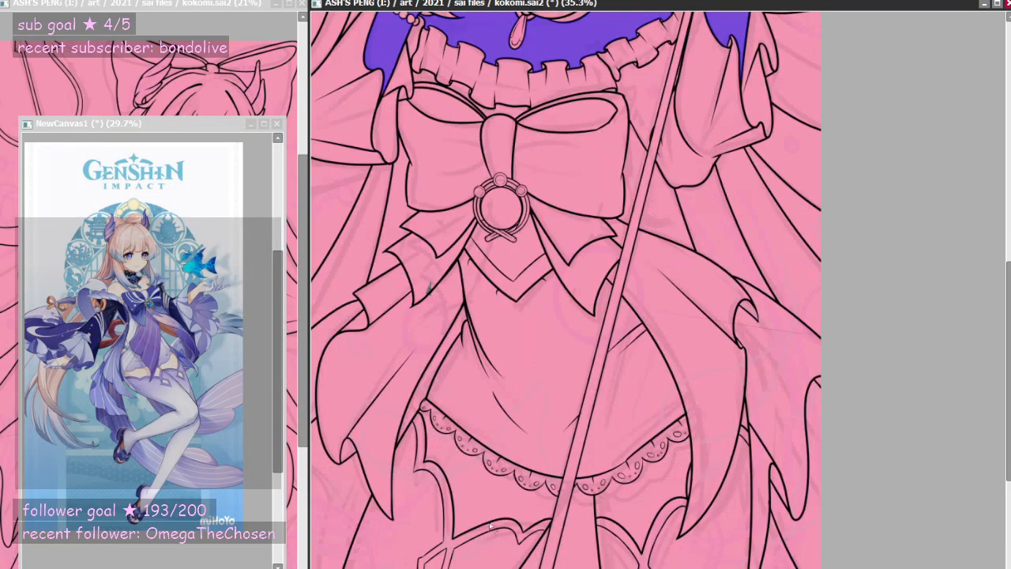
{"action": "left_click", "coordinate": [489, 473]}
{"action": "left_click", "coordinate": [622, 502]}
- Add the eyelet holes in the lace hem on the viewer's right of the staff to the skin selection
{"action": "scroll", "coordinate": [623, 489], "scroll_direction": "up", "scroll_amount": 3}
{"action": "left_click", "coordinate": [628, 456]}
{"action": "scroll", "coordinate": [634, 457], "scroll_direction": "up", "scroll_amount": 1}
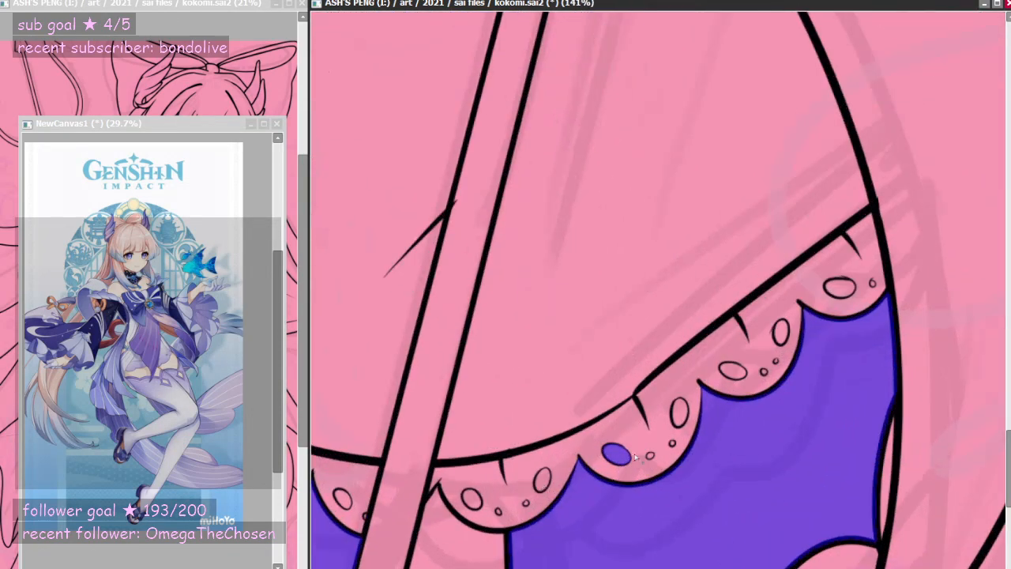
{"action": "left_click", "coordinate": [541, 482]}
{"action": "left_click", "coordinate": [678, 418]}
{"action": "left_click", "coordinate": [734, 371]}
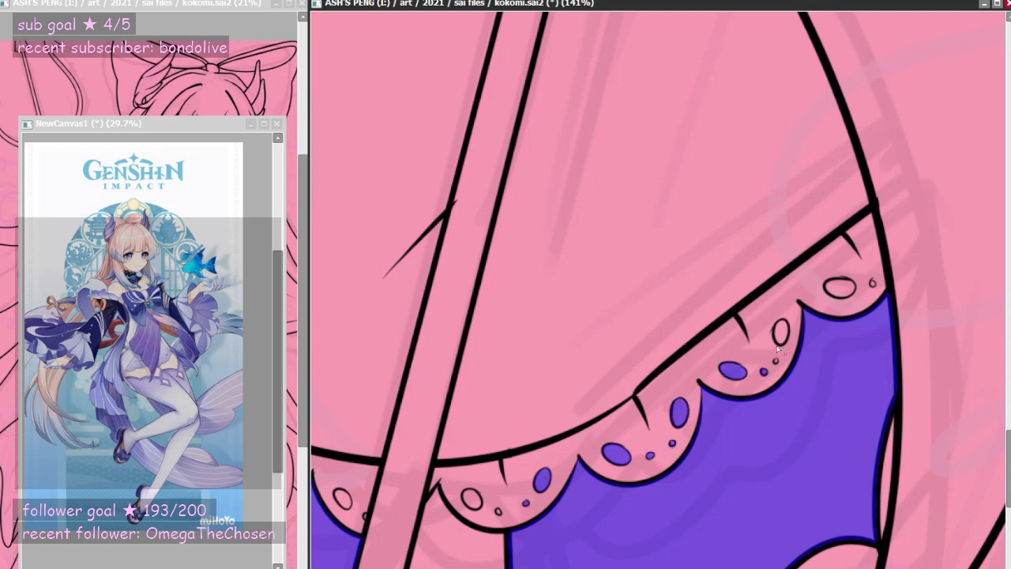
{"action": "left_click", "coordinate": [777, 343]}
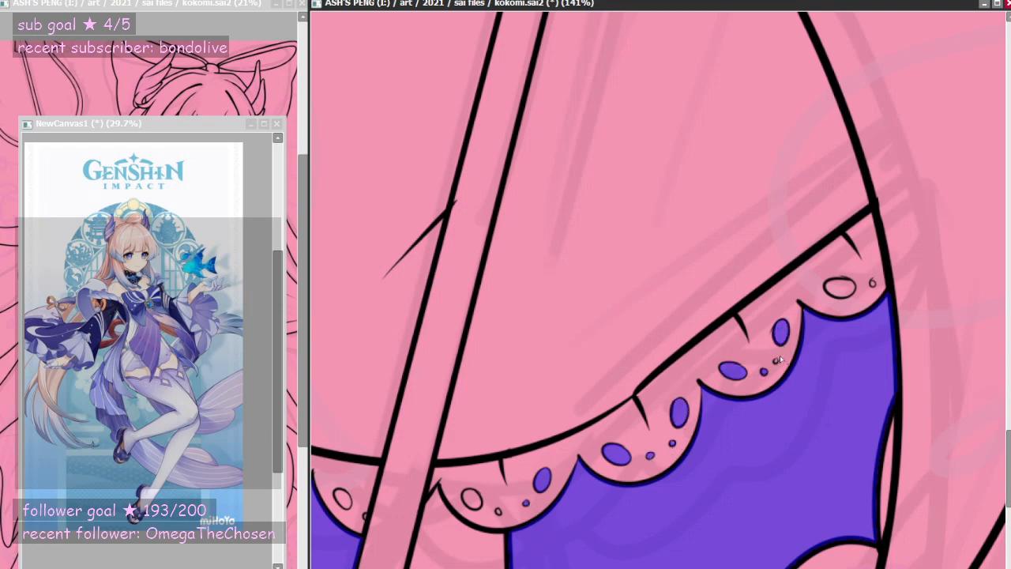
{"action": "left_click", "coordinate": [838, 296]}
{"action": "scroll", "coordinate": [777, 315], "scroll_direction": "down", "scroll_amount": 4}
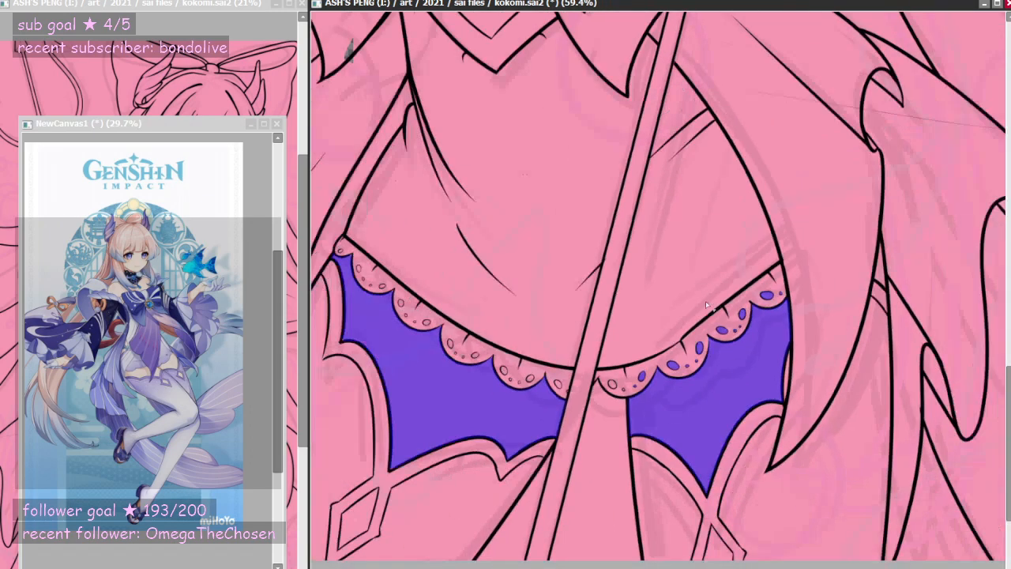
- Add the eyelet holes in the scallops at the far left end of the lace hem to the selection
{"action": "scroll", "coordinate": [474, 287], "scroll_direction": "up", "scroll_amount": 4}
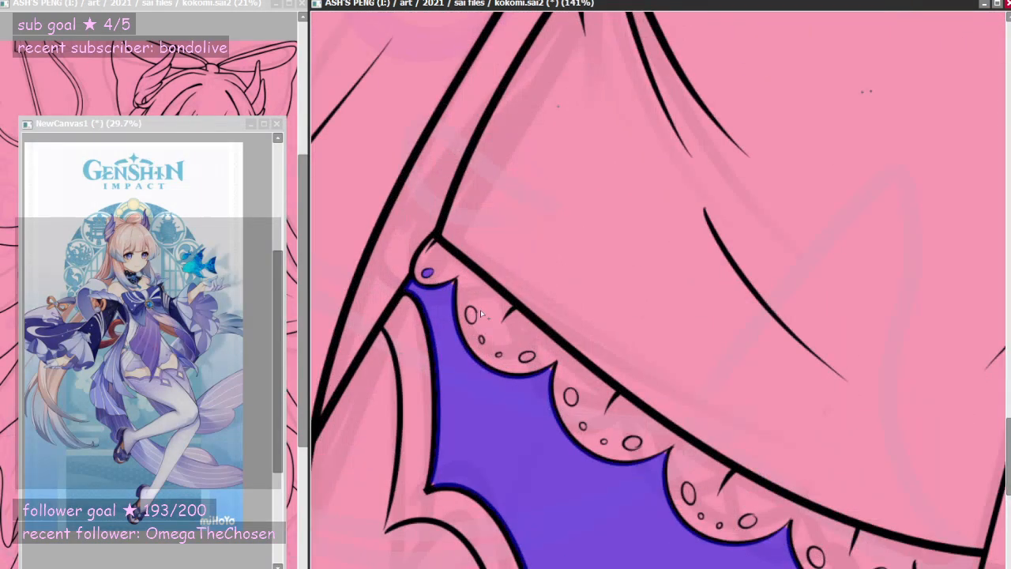
{"action": "left_click", "coordinate": [471, 314]}
{"action": "left_click", "coordinate": [570, 396]}
{"action": "left_click", "coordinate": [631, 444]}
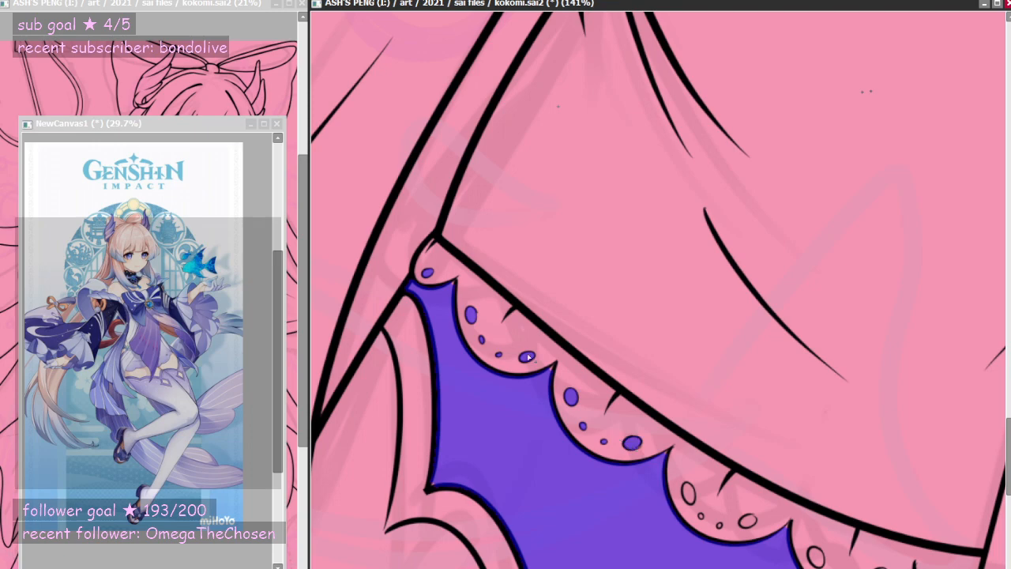
- Add the remaining eyelet holes in the lace scallops just left of the staff to the selection
{"action": "scroll", "coordinate": [569, 387], "scroll_direction": "down", "scroll_amount": 4}
{"action": "scroll", "coordinate": [790, 505], "scroll_direction": "up", "scroll_amount": 5}
{"action": "left_click", "coordinate": [675, 423]}
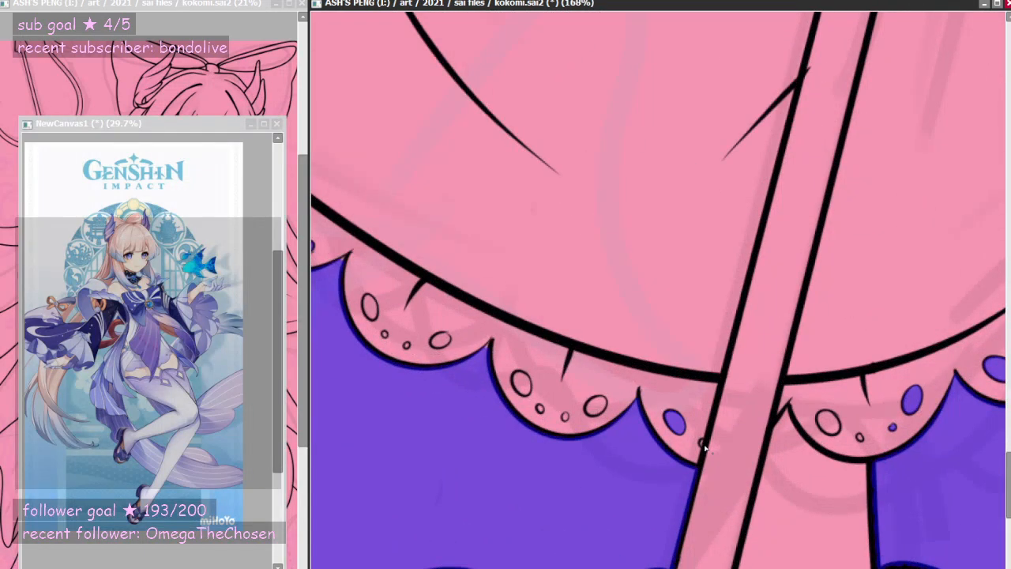
{"action": "left_click", "coordinate": [595, 406]}
{"action": "left_click", "coordinate": [523, 387]}
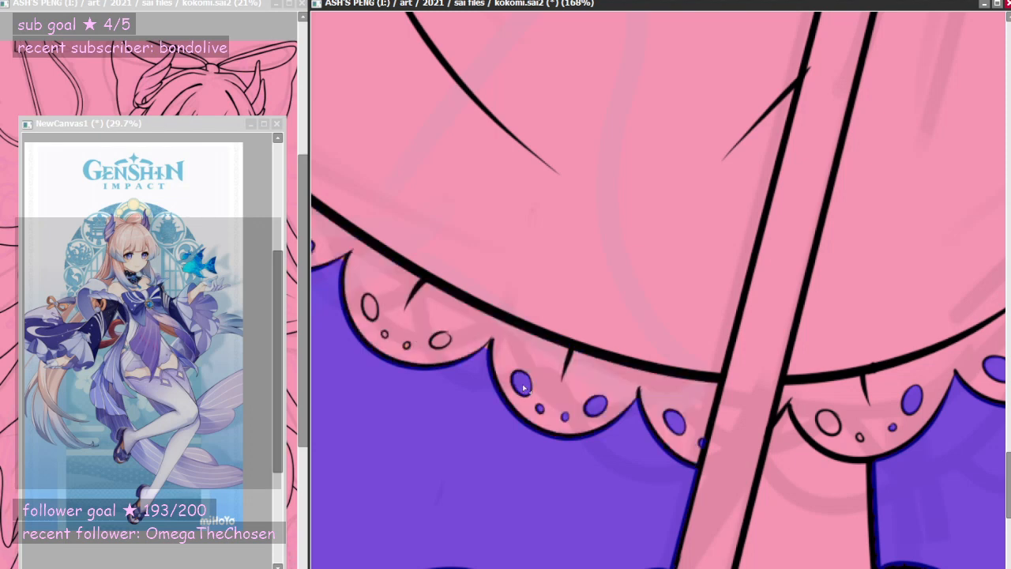
{"action": "left_click", "coordinate": [439, 340]}
{"action": "left_click", "coordinate": [405, 345]}
{"action": "left_click", "coordinate": [384, 334]}
{"action": "left_click", "coordinate": [372, 312]}
- Check the figure for unselected skin and add the neck patch between the jaw, hair and choker to the selection
{"action": "scroll", "coordinate": [526, 409], "scroll_direction": "down", "scroll_amount": 6}
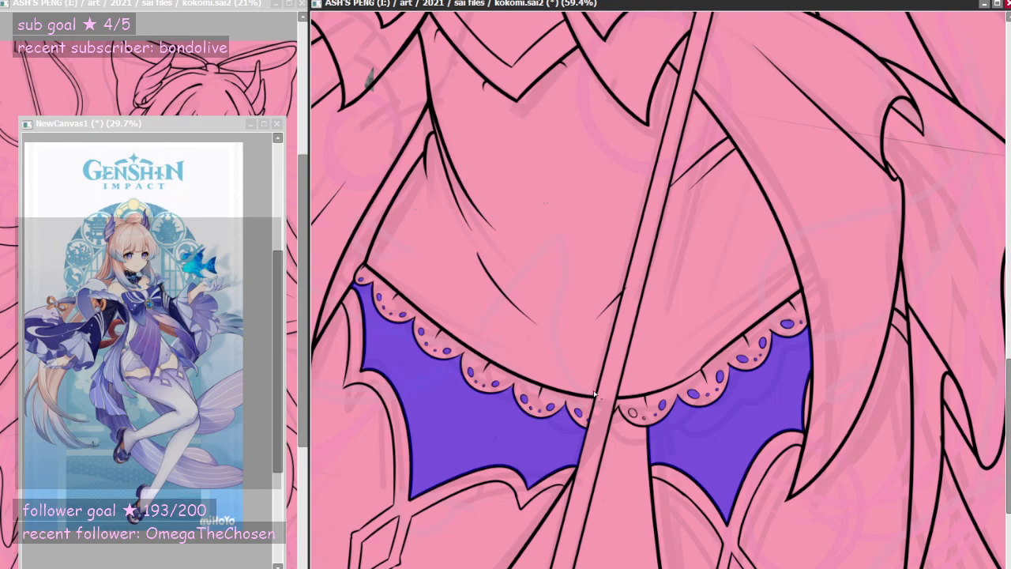
{"action": "scroll", "coordinate": [595, 395], "scroll_direction": "down", "scroll_amount": 5}
{"action": "scroll", "coordinate": [576, 478], "scroll_direction": "up", "scroll_amount": 3}
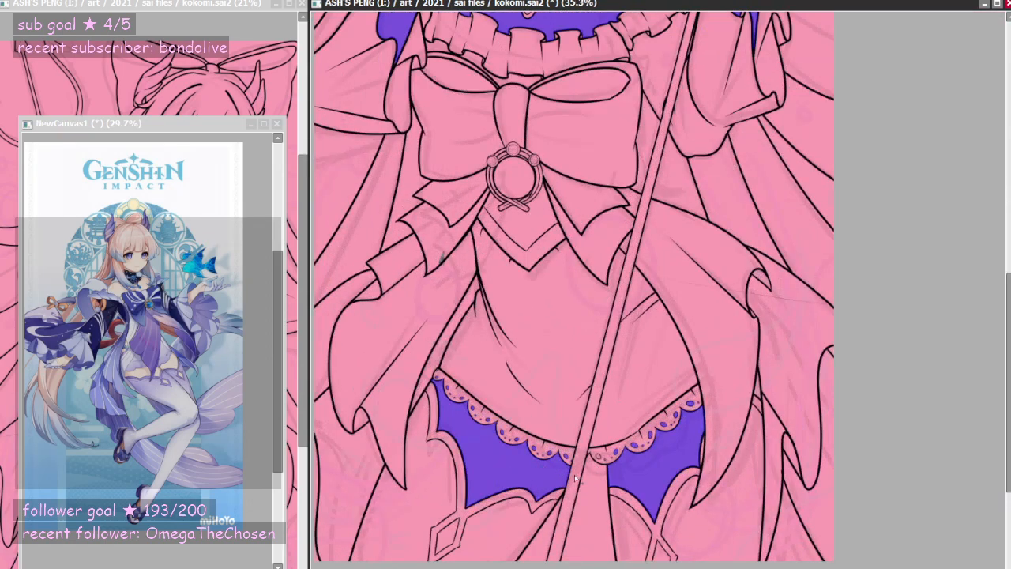
{"action": "scroll", "coordinate": [576, 478], "scroll_direction": "down", "scroll_amount": 3}
{"action": "scroll", "coordinate": [474, 197], "scroll_direction": "up", "scroll_amount": 5}
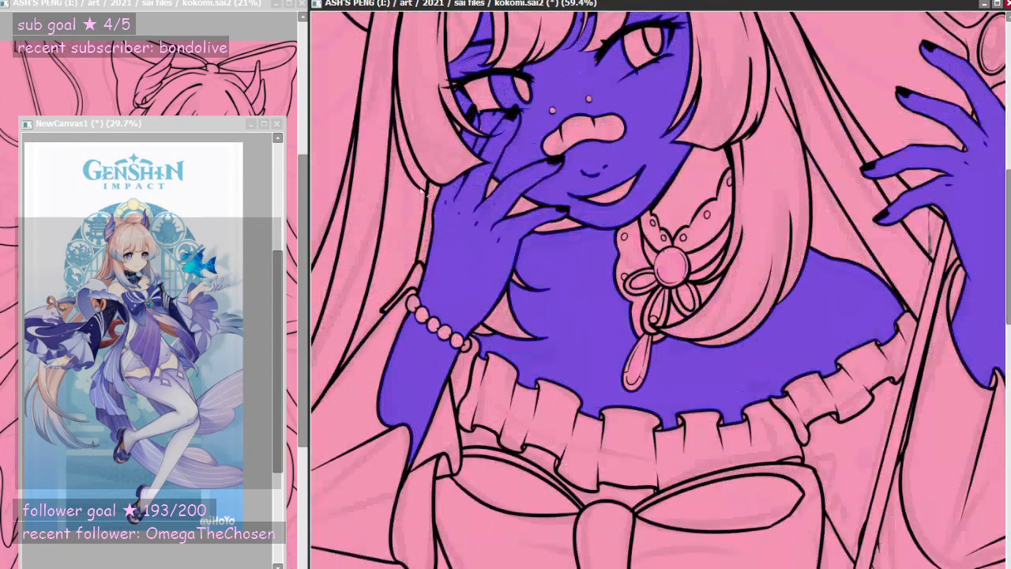
{"action": "scroll", "coordinate": [351, 261], "scroll_direction": "down", "scroll_amount": 5}
{"action": "scroll", "coordinate": [670, 320], "scroll_direction": "up", "scroll_amount": 5}
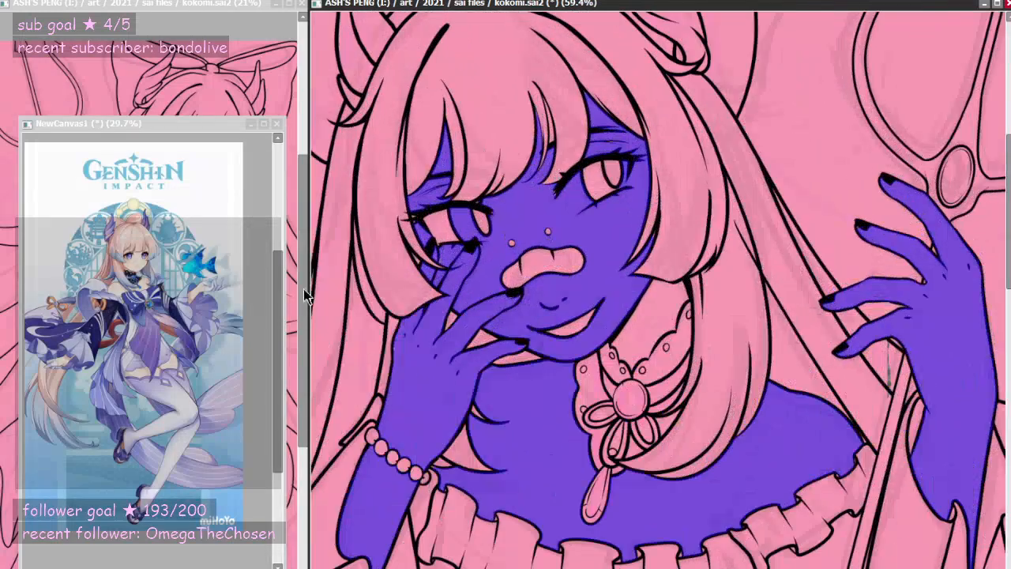
{"action": "left_click", "coordinate": [668, 320]}
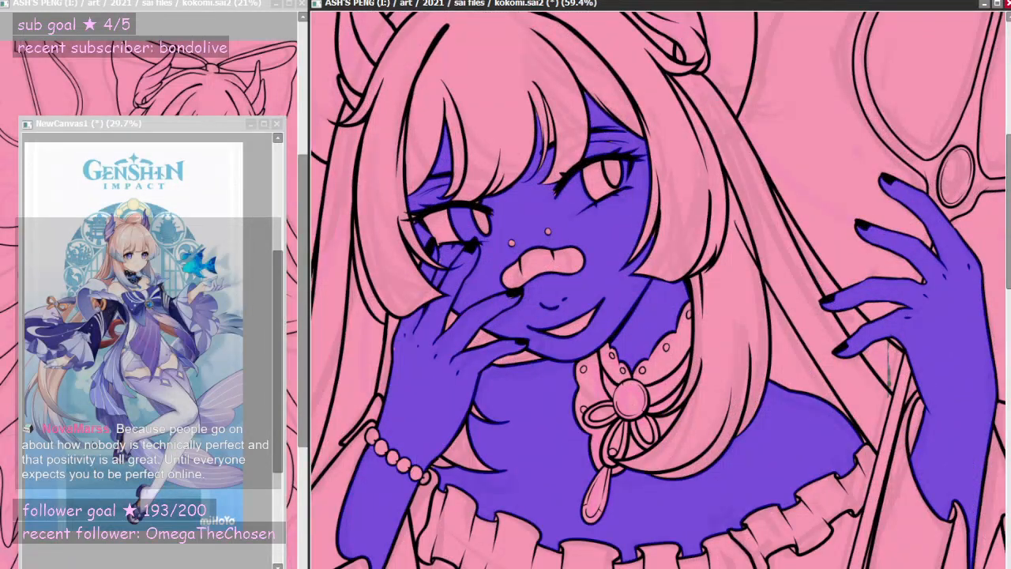
- Pick the pale skin tone from the reference character's face and fill the selected skin areas with it
{"action": "key", "text": "b"}
{"action": "left_click", "coordinate": [131, 254]}
{"action": "scroll", "coordinate": [131, 254], "scroll_direction": "up", "scroll_amount": 8}
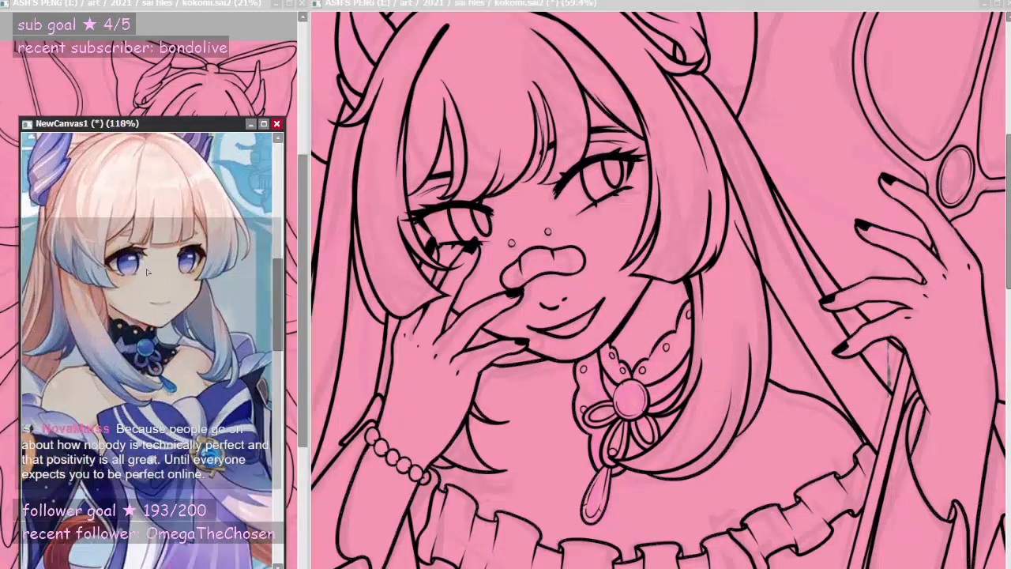
{"action": "left_click", "coordinate": [575, 204]}
{"action": "key", "text": "ctrl+f"}
{"action": "scroll", "coordinate": [583, 266], "scroll_direction": "down", "scroll_amount": 7}
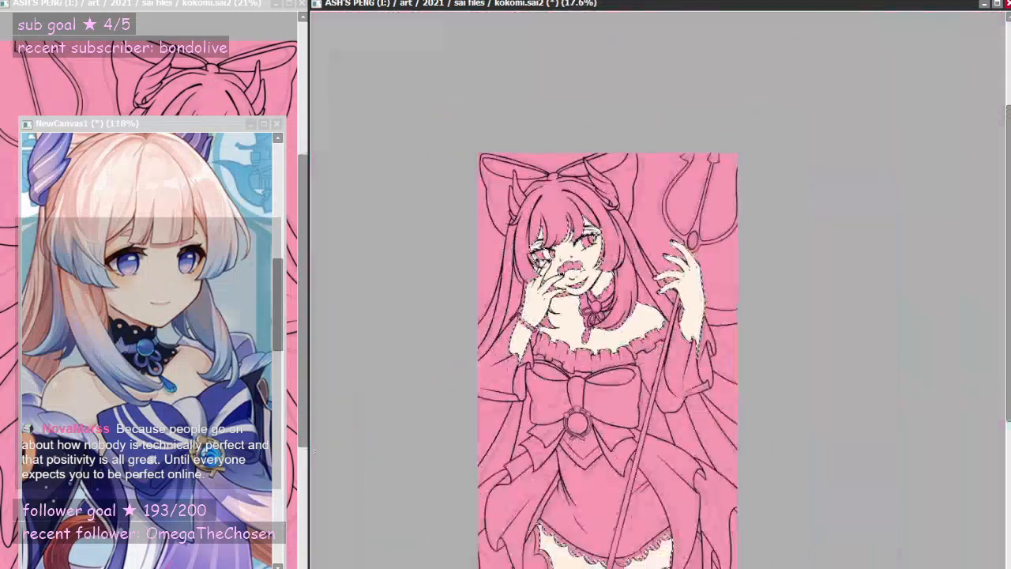
- Clear the selection around the filled skin areas
{"action": "scroll", "coordinate": [581, 270], "scroll_direction": "down", "scroll_amount": 2}
{"action": "scroll", "coordinate": [603, 413], "scroll_direction": "up", "scroll_amount": 4}
{"action": "key", "text": "ctrl+d"}
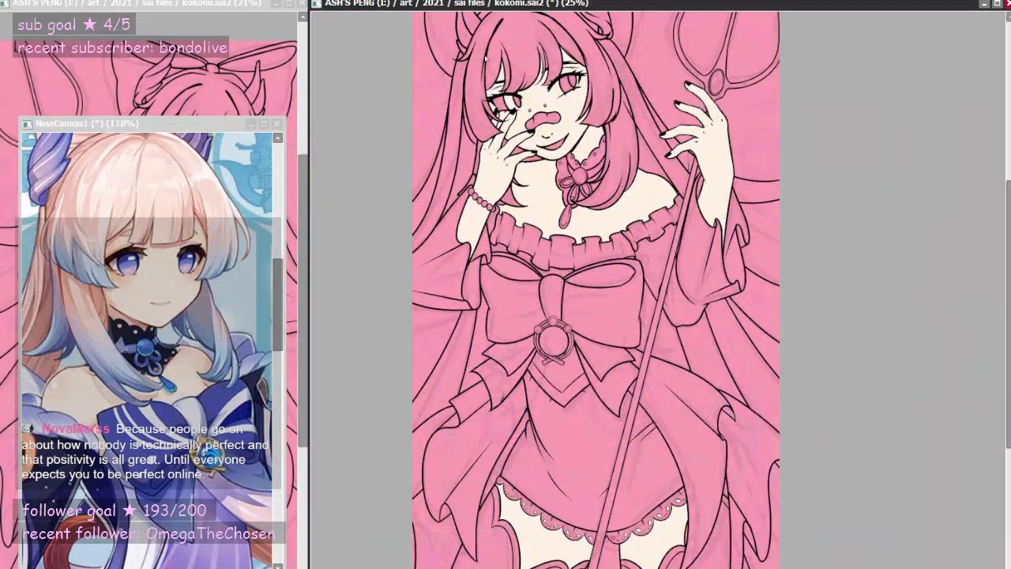
- Examine the skin fill on the face, raised hands, neck and shoulders for missed spots up close
{"action": "scroll", "coordinate": [485, 59], "scroll_direction": "up", "scroll_amount": 3}
{"action": "scroll", "coordinate": [577, 194], "scroll_direction": "up", "scroll_amount": 2}
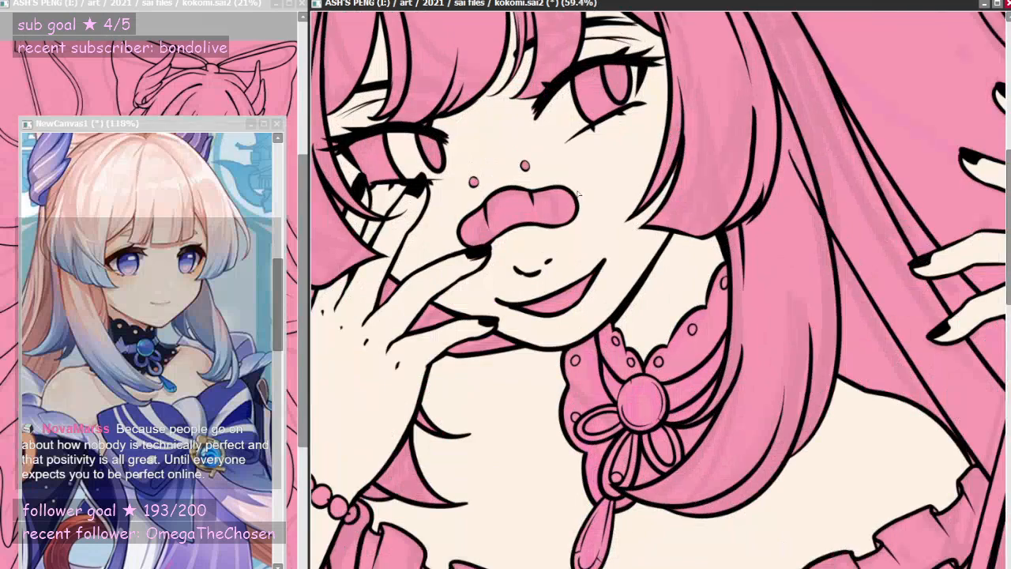
{"action": "scroll", "coordinate": [577, 194], "scroll_direction": "down", "scroll_amount": 1}
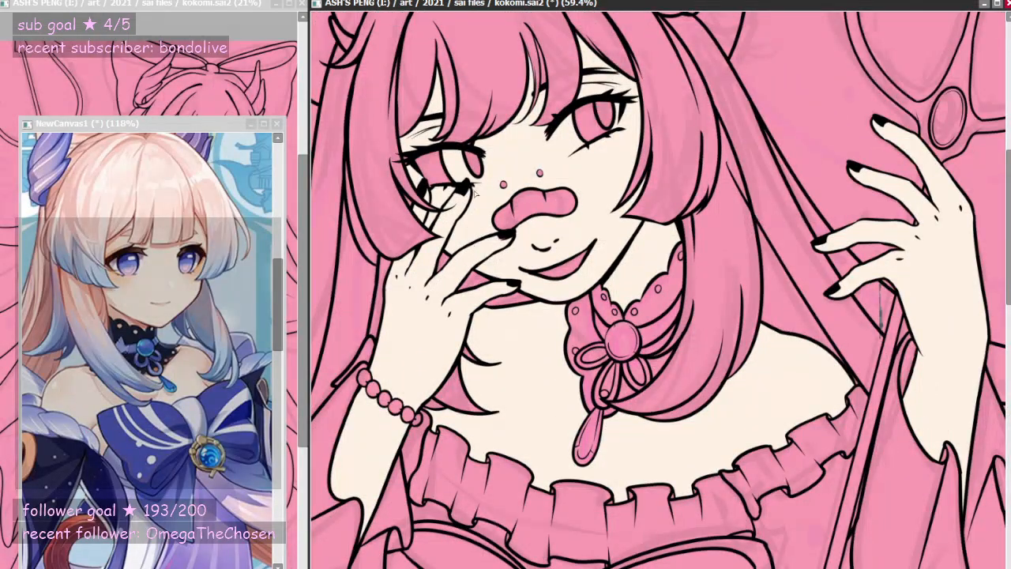
{"action": "scroll", "coordinate": [366, 320], "scroll_direction": "up", "scroll_amount": 2}
{"action": "scroll", "coordinate": [396, 348], "scroll_direction": "down", "scroll_amount": 2}
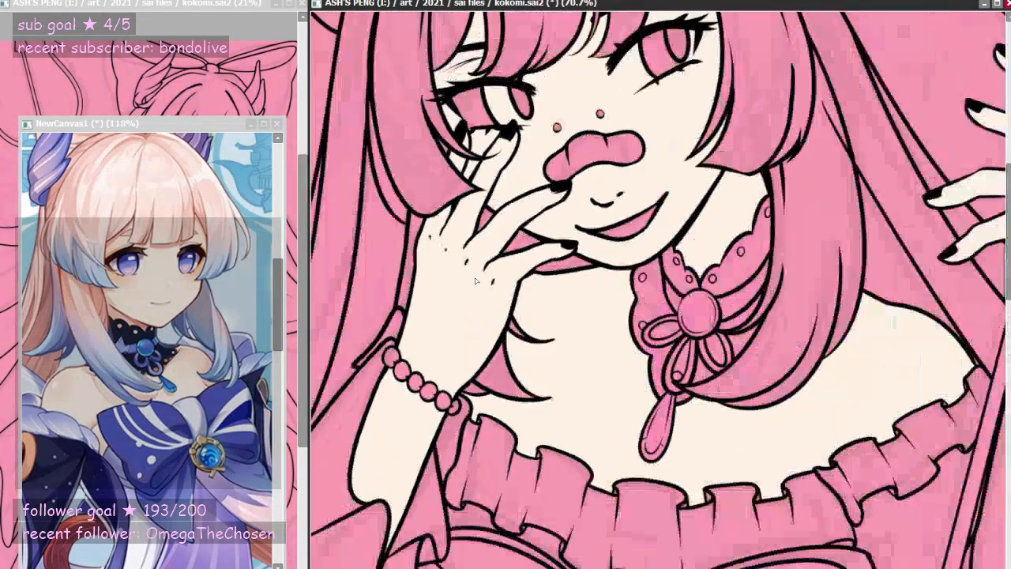
{"action": "scroll", "coordinate": [477, 281], "scroll_direction": "up", "scroll_amount": 3}
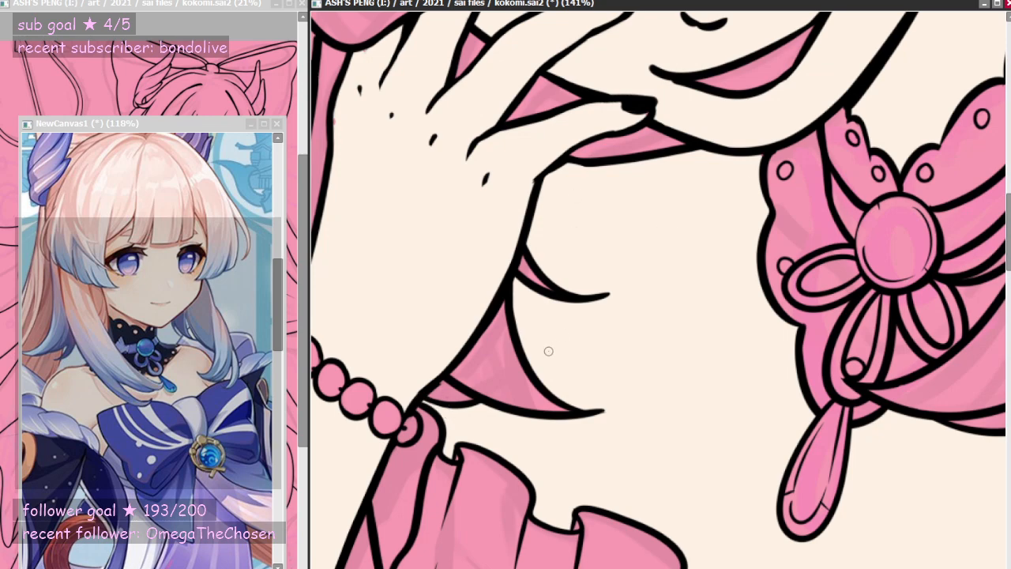
{"action": "scroll", "coordinate": [543, 365], "scroll_direction": "down", "scroll_amount": 5}
{"action": "scroll", "coordinate": [660, 337], "scroll_direction": "up", "scroll_amount": 6}
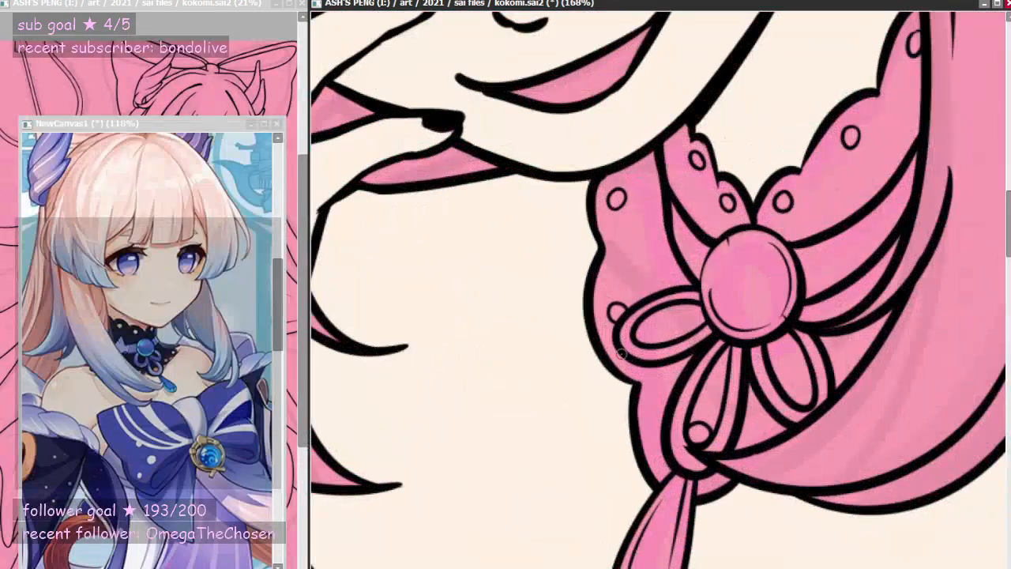
- Paint skin tone into the choker's lace eyelets, undoing the dab on the small circle in its lower ribbon loop
{"action": "scroll", "coordinate": [622, 354], "scroll_direction": "down", "scroll_amount": 3}
{"action": "scroll", "coordinate": [634, 150], "scroll_direction": "up", "scroll_amount": 3}
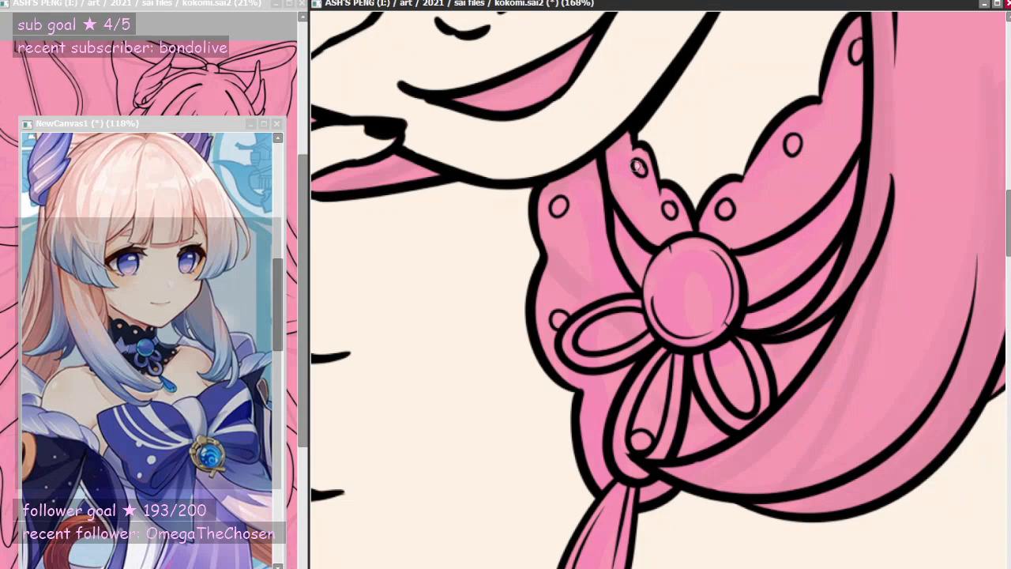
{"action": "left_click_drag", "start_coordinate": [636, 165], "coordinate": [640, 169]}
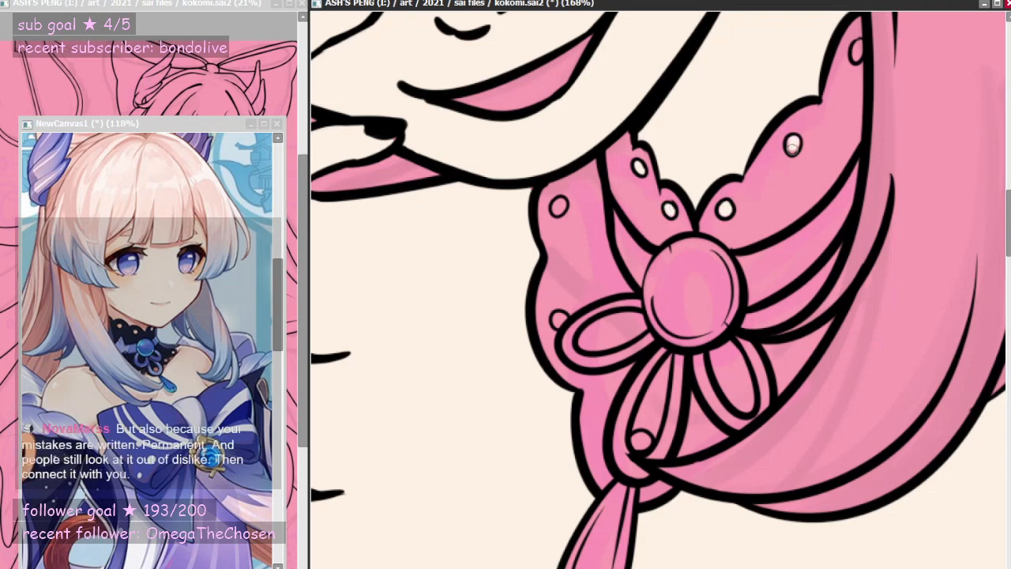
{"action": "left_click_drag", "start_coordinate": [792, 148], "coordinate": [792, 141]}
{"action": "left_click_drag", "start_coordinate": [858, 44], "coordinate": [856, 47]}
{"action": "left_click_drag", "start_coordinate": [562, 201], "coordinate": [559, 204]}
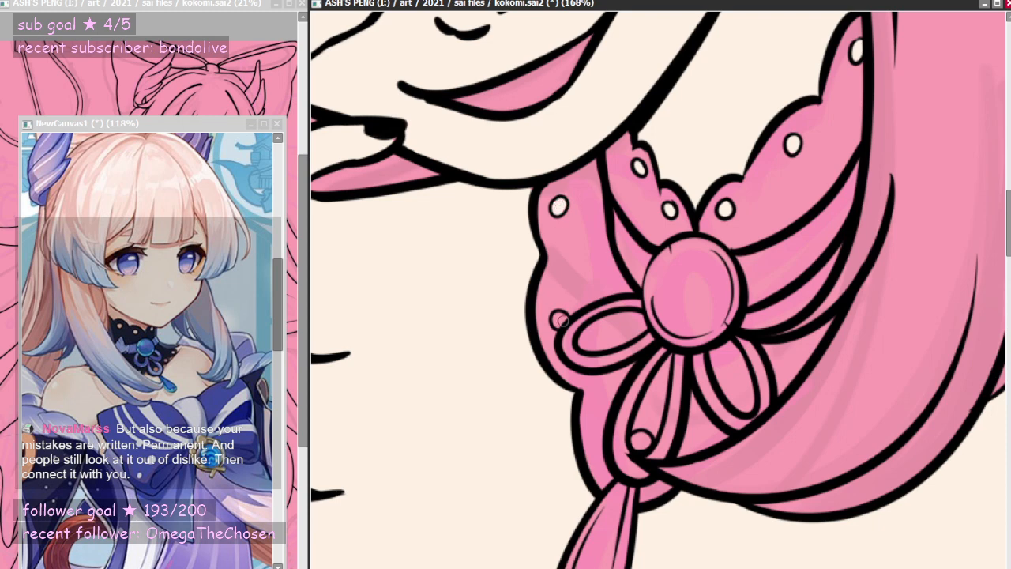
{"action": "left_click_drag", "start_coordinate": [560, 319], "coordinate": [557, 317]}
{"action": "left_click_drag", "start_coordinate": [643, 438], "coordinate": [641, 441]}
{"action": "key", "text": "ctrl+z"}
{"action": "scroll", "coordinate": [659, 382], "scroll_direction": "down", "scroll_amount": 5}
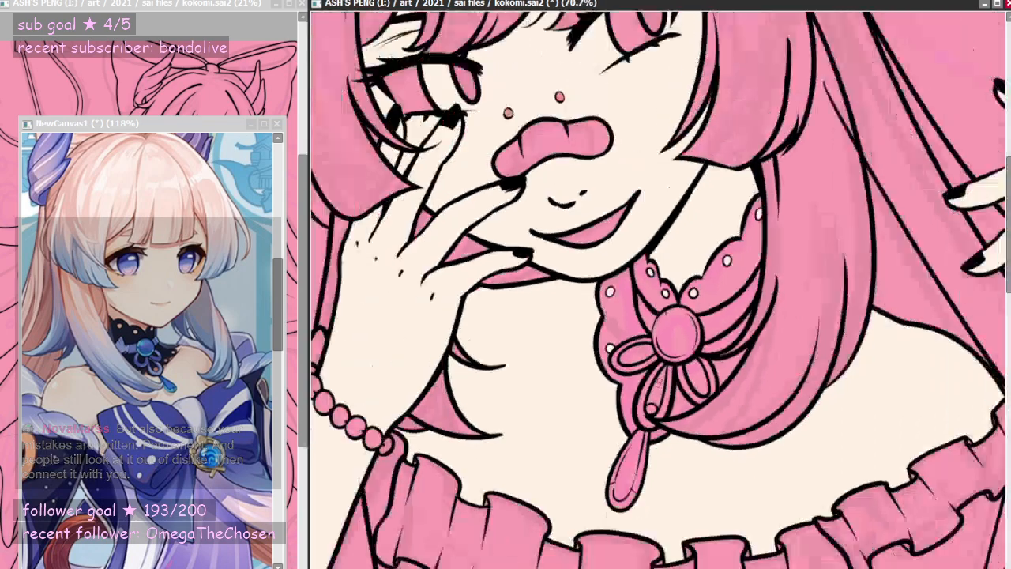
- Inspect the skin fill on the forearm below the beaded bracelet, down to the sleeve opening
{"action": "scroll", "coordinate": [658, 382], "scroll_direction": "down", "scroll_amount": 3}
{"action": "scroll", "coordinate": [389, 473], "scroll_direction": "up", "scroll_amount": 6}
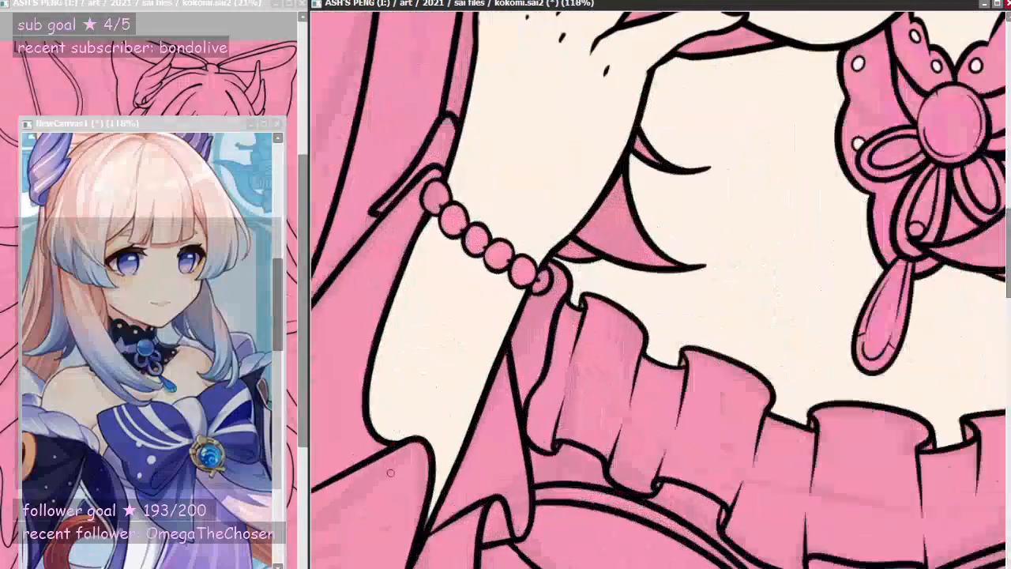
{"action": "scroll", "coordinate": [389, 473], "scroll_direction": "up", "scroll_amount": 2}
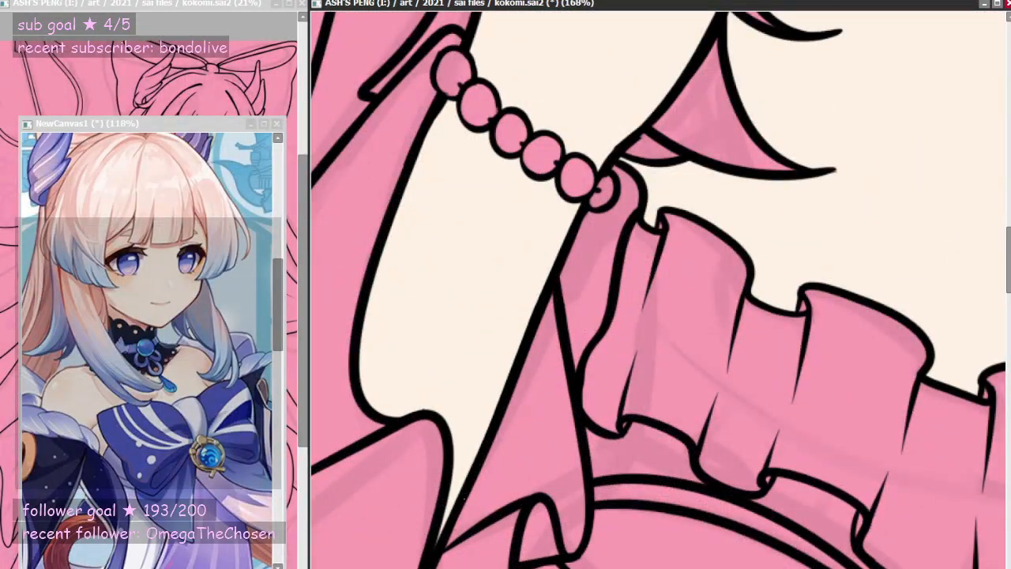
- Paint the narrow gap between the thin bang strands on the forehead with the skin colour
{"action": "scroll", "coordinate": [473, 498], "scroll_direction": "down", "scroll_amount": 5}
{"action": "scroll", "coordinate": [561, 195], "scroll_direction": "up", "scroll_amount": 4}
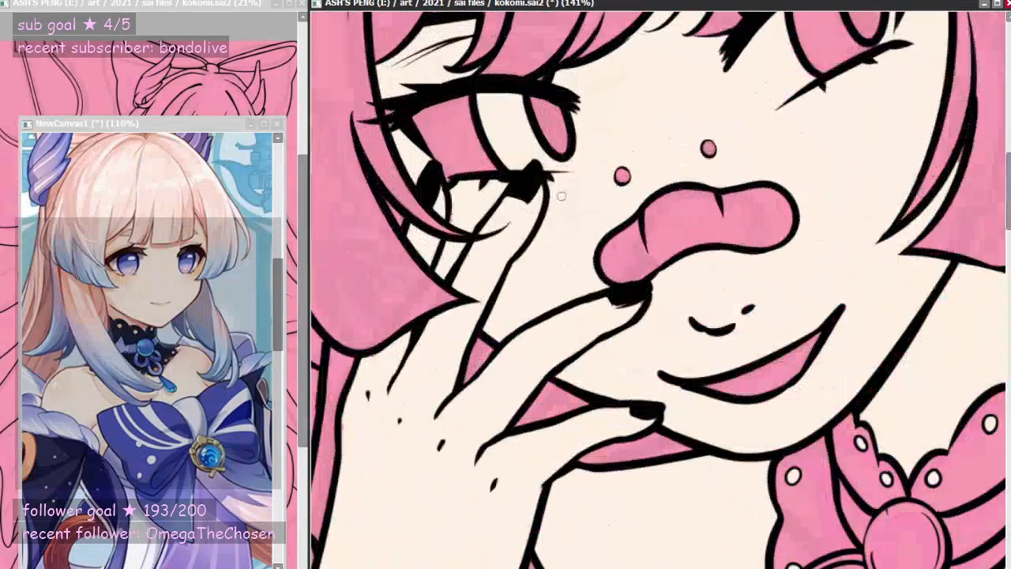
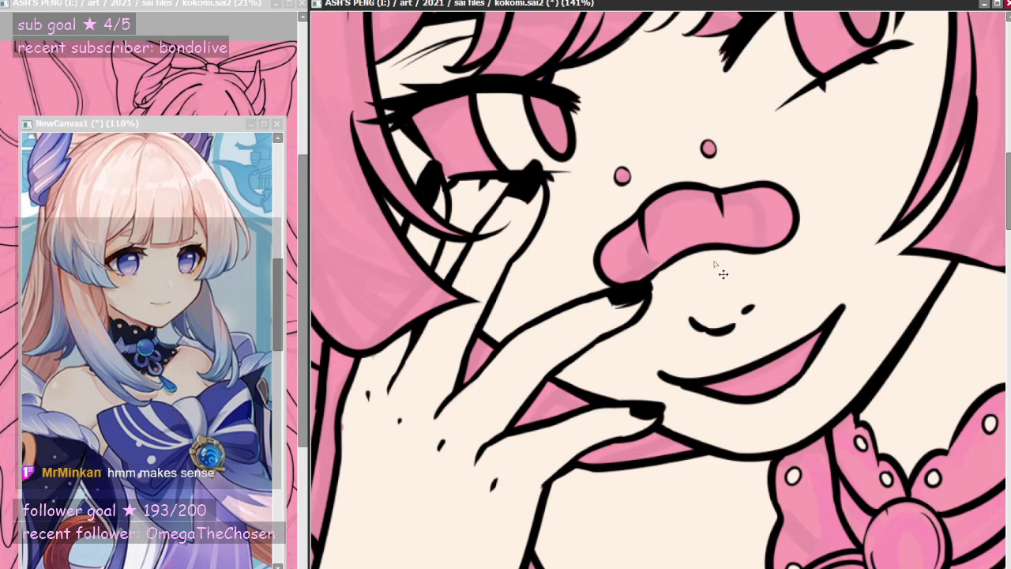
{"action": "scroll", "coordinate": [900, 218], "scroll_direction": "up", "scroll_amount": 3}
{"action": "left_click_drag", "start_coordinate": [1009, 218], "coordinate": [1009, 188]}
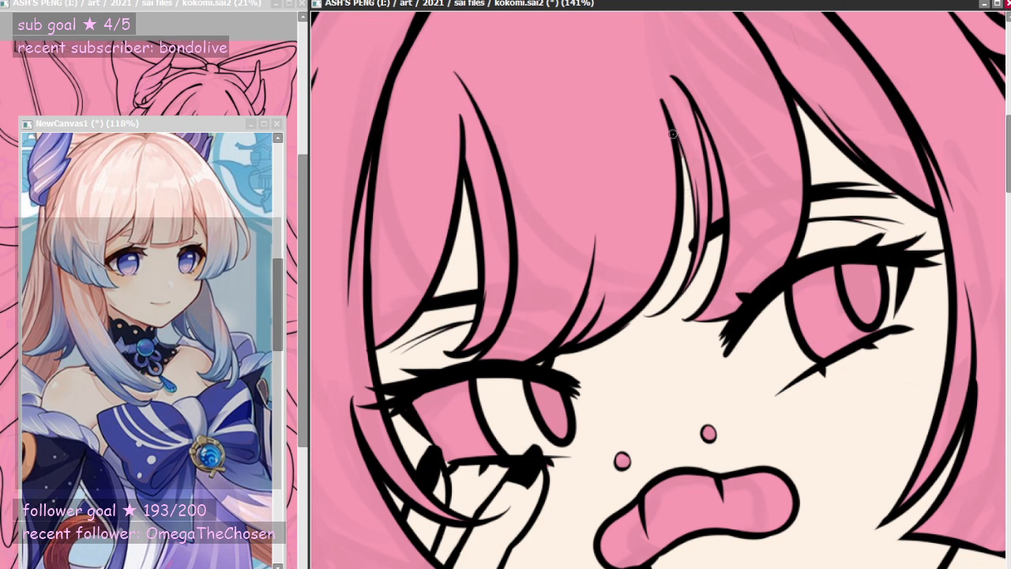
{"action": "left_click_drag", "start_coordinate": [673, 133], "coordinate": [690, 207]}
{"action": "key", "text": "ctrl+z"}
{"action": "left_click_drag", "start_coordinate": [698, 120], "coordinate": [717, 225]}
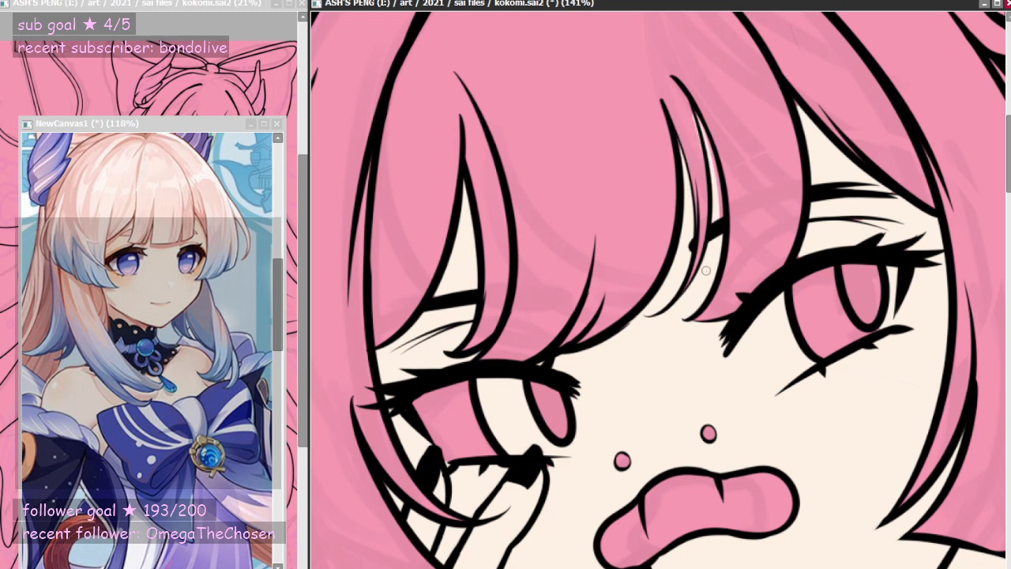
{"action": "key", "text": "ctrl+z"}
{"action": "left_click_drag", "start_coordinate": [695, 115], "coordinate": [715, 227]}
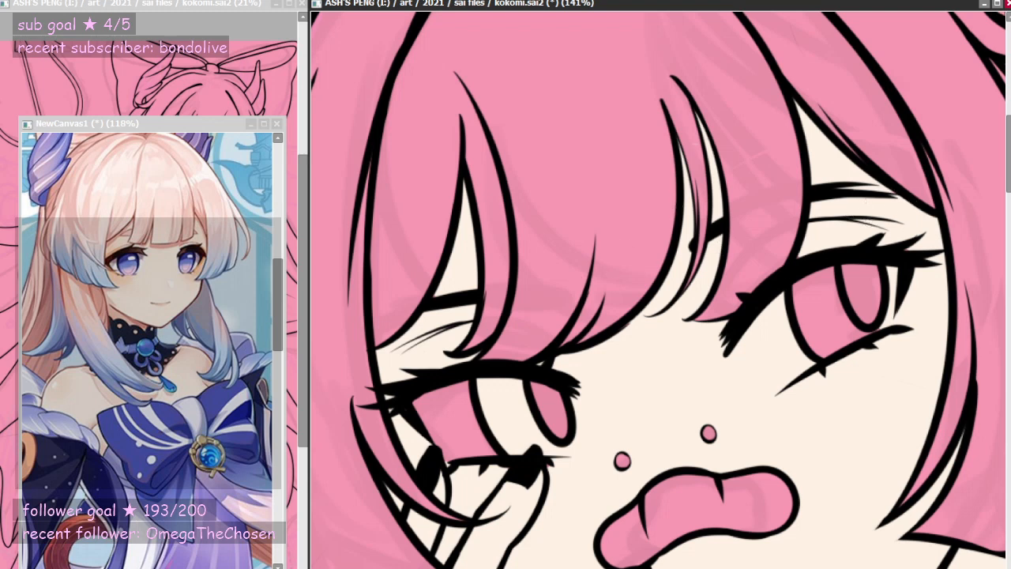
- Fill the small wedge of thigh between the skirt drape and the line beside it, above the stocking edge, with the skin colour
{"action": "scroll", "coordinate": [856, 227], "scroll_direction": "down", "scroll_amount": 6}
{"action": "scroll", "coordinate": [811, 332], "scroll_direction": "up", "scroll_amount": 5}
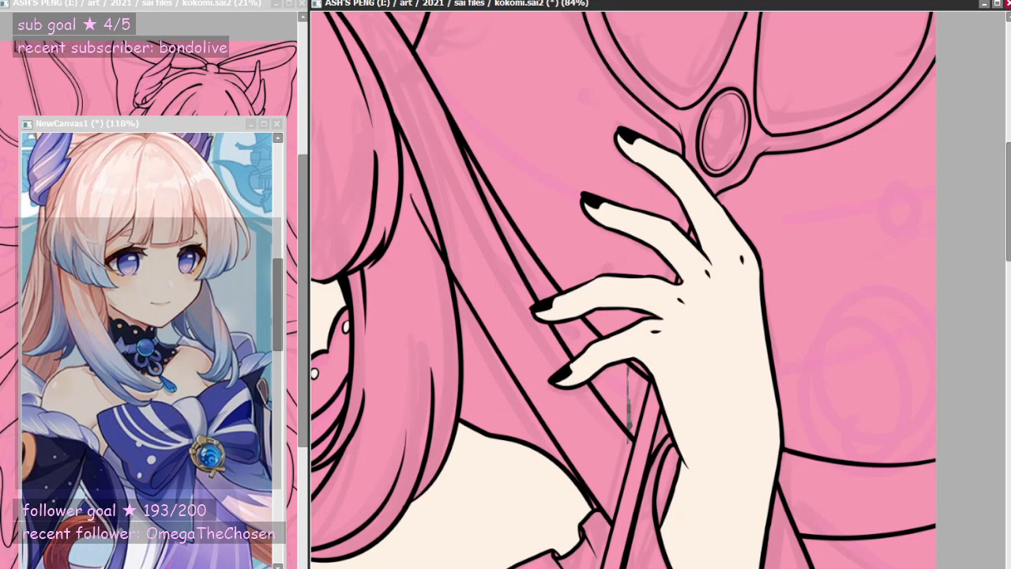
{"action": "scroll", "coordinate": [681, 256], "scroll_direction": "down", "scroll_amount": 5}
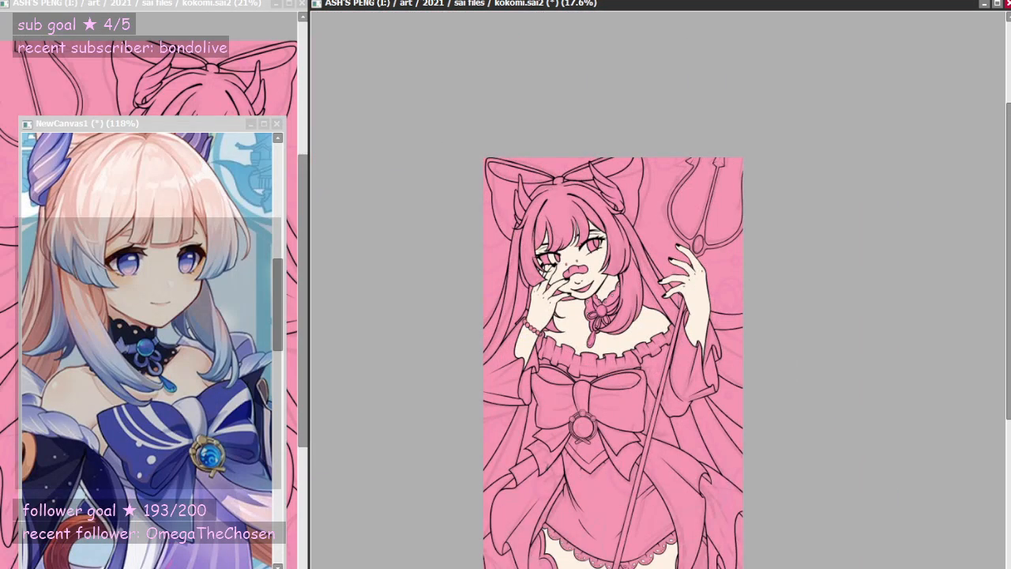
{"action": "scroll", "coordinate": [651, 504], "scroll_direction": "up", "scroll_amount": 3}
{"action": "scroll", "coordinate": [575, 311], "scroll_direction": "down", "scroll_amount": 4}
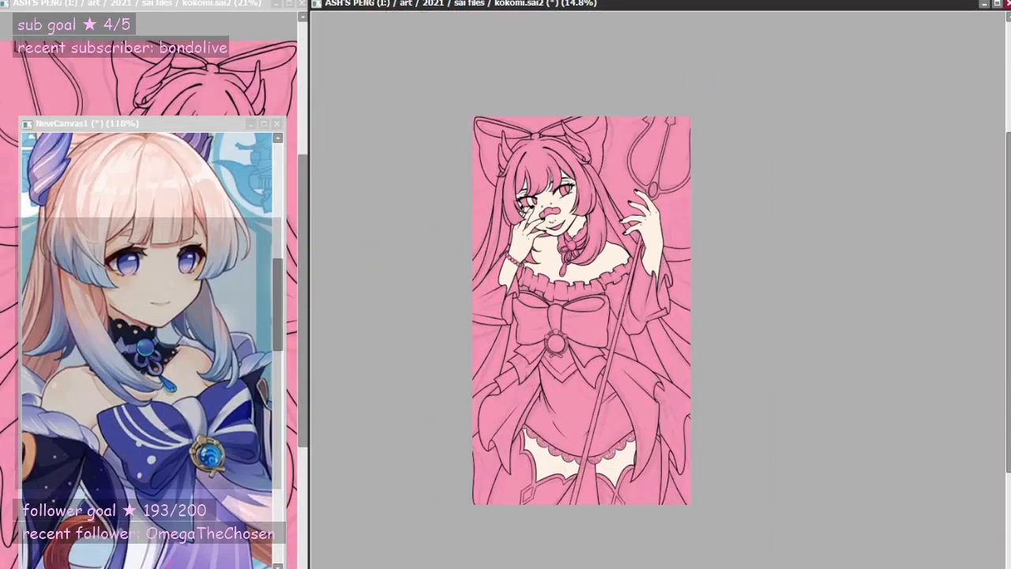
{"action": "scroll", "coordinate": [519, 447], "scroll_direction": "up", "scroll_amount": 11}
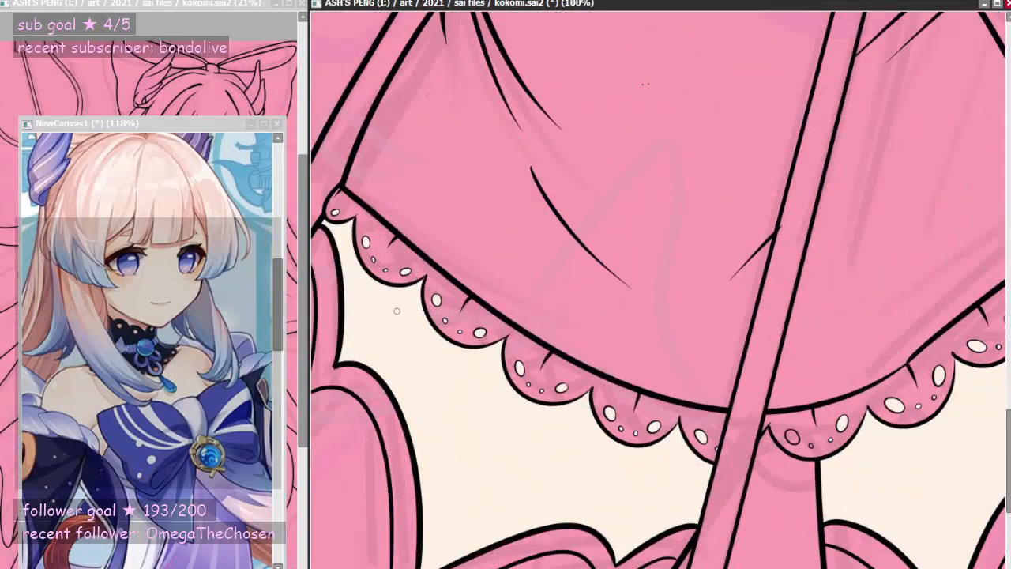
{"action": "scroll", "coordinate": [448, 345], "scroll_direction": "down", "scroll_amount": 3}
{"action": "scroll", "coordinate": [795, 376], "scroll_direction": "up", "scroll_amount": 3}
{"action": "scroll", "coordinate": [652, 408], "scroll_direction": "down", "scroll_amount": 2}
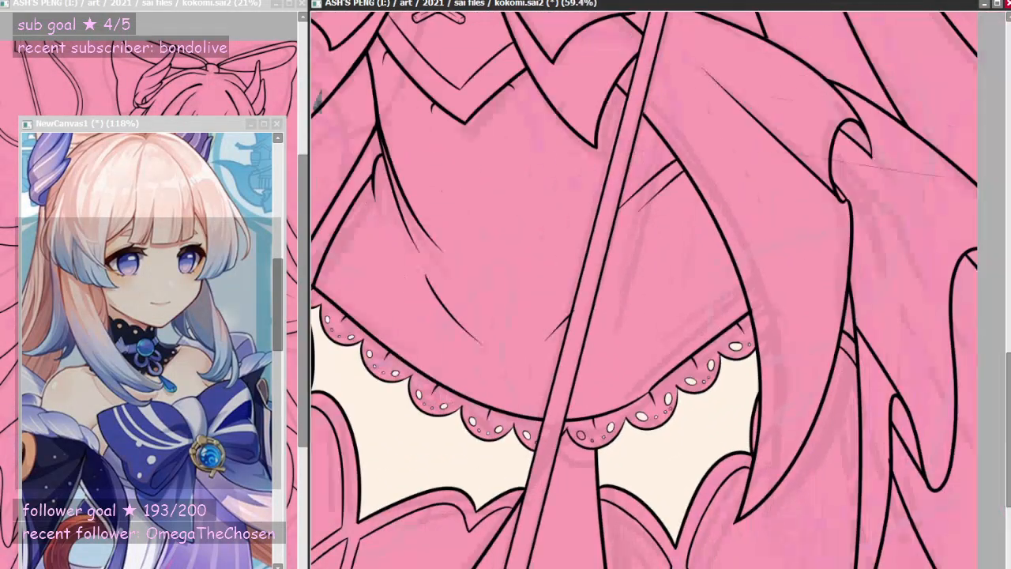
{"action": "scroll", "coordinate": [916, 318], "scroll_direction": "up", "scroll_amount": 4}
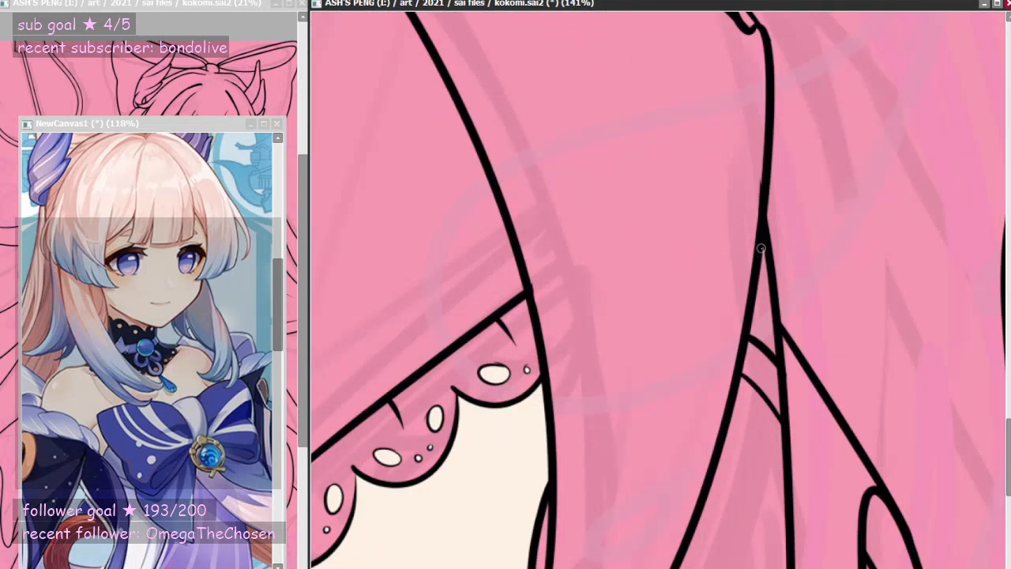
{"action": "mouse_move", "coordinate": [760, 248]}
{"action": "left_mouse_down"}
{"action": "mouse_move", "coordinate": [753, 323]}
{"action": "mouse_move", "coordinate": [776, 349]}
{"action": "mouse_move", "coordinate": [765, 279]}
{"action": "mouse_move", "coordinate": [771, 324]}
{"action": "mouse_move", "coordinate": [762, 316]}
{"action": "mouse_move", "coordinate": [771, 351]}
{"action": "left_mouse_up"}
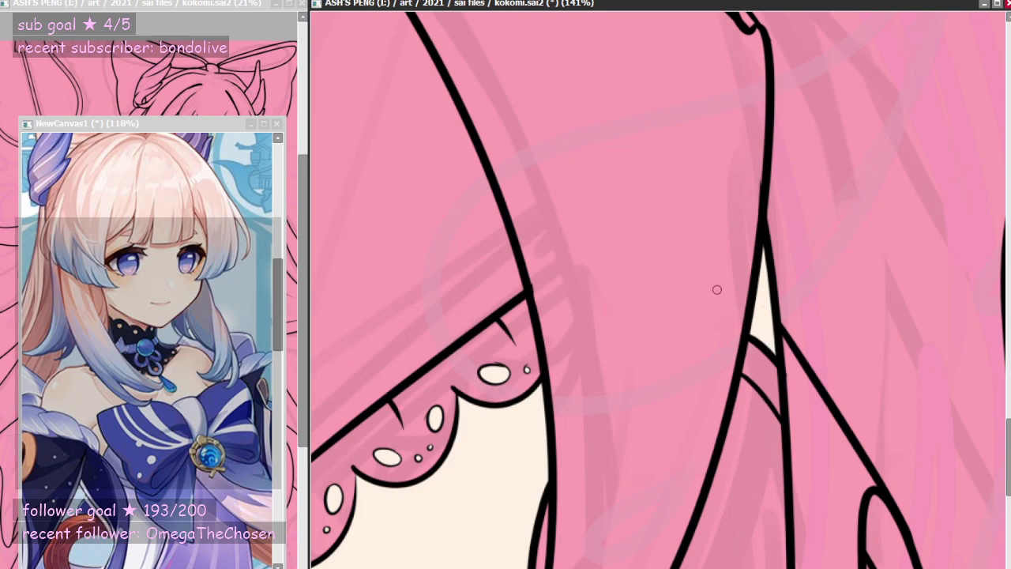
- Select the crown, bangs and face-framing side locks of the hair with the Magic Wand
{"action": "scroll", "coordinate": [724, 240], "scroll_direction": "down", "scroll_amount": 8}
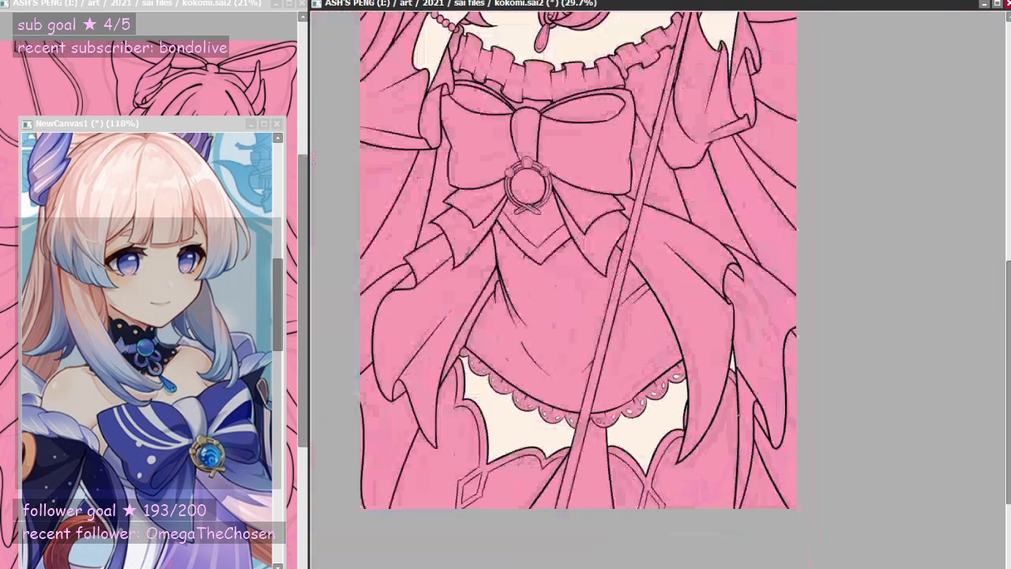
{"action": "scroll", "coordinate": [700, 249], "scroll_direction": "up", "scroll_amount": 1}
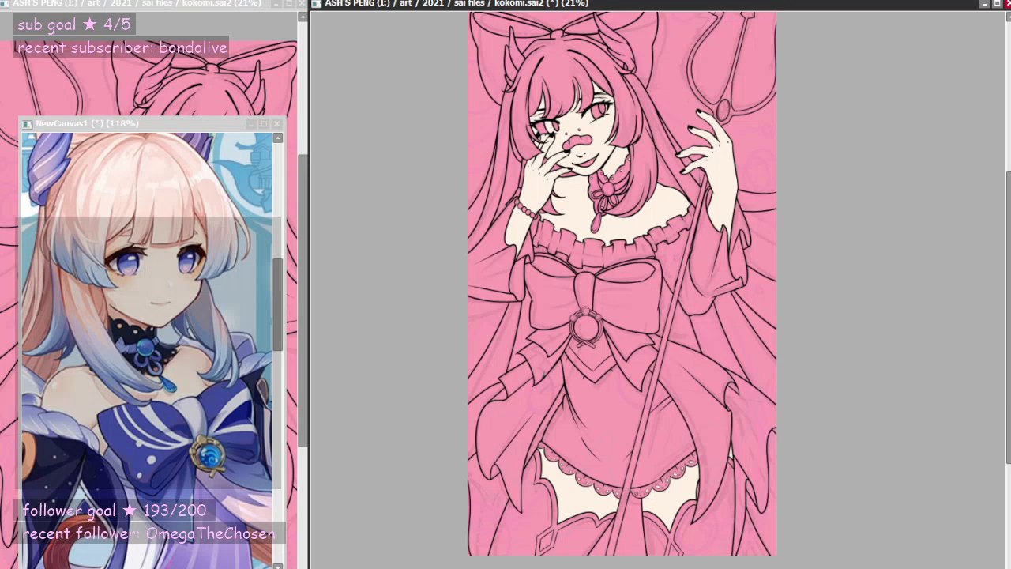
{"action": "scroll", "coordinate": [676, 386], "scroll_direction": "up", "scroll_amount": 1}
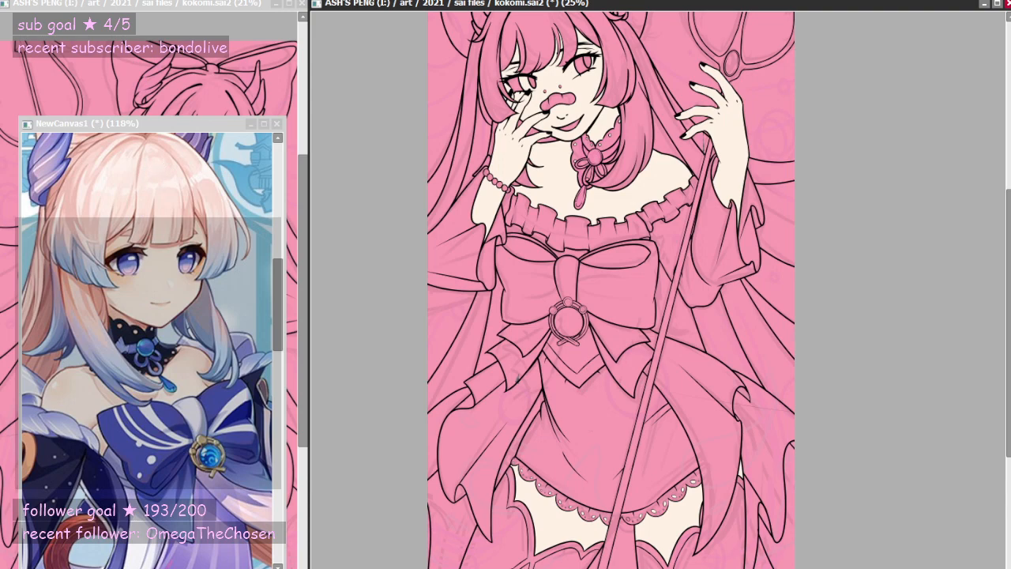
{"action": "scroll", "coordinate": [531, 319], "scroll_direction": "down", "scroll_amount": 3}
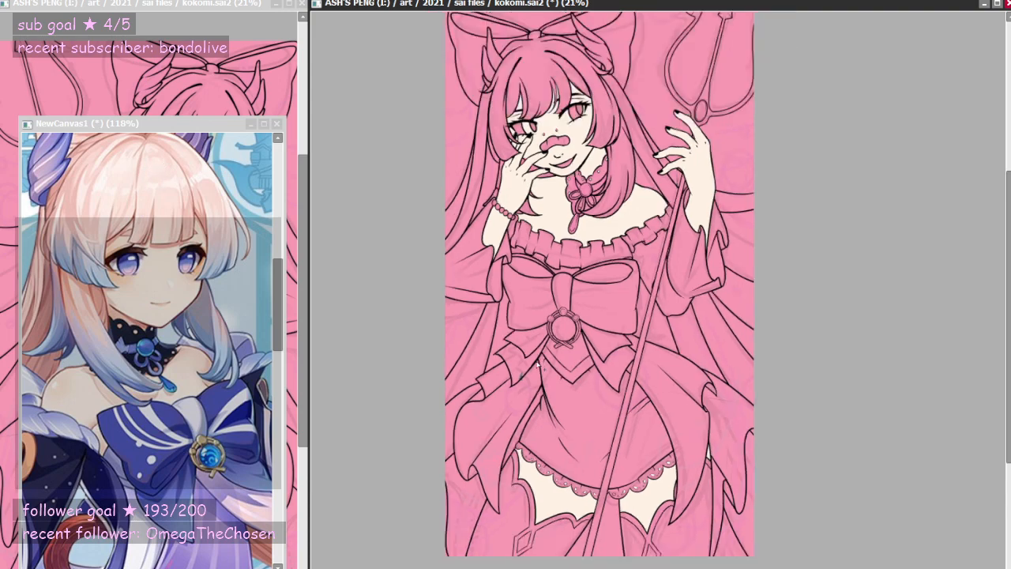
{"action": "scroll", "coordinate": [537, 158], "scroll_direction": "up", "scroll_amount": 5}
{"action": "left_click", "coordinate": [538, 140]}
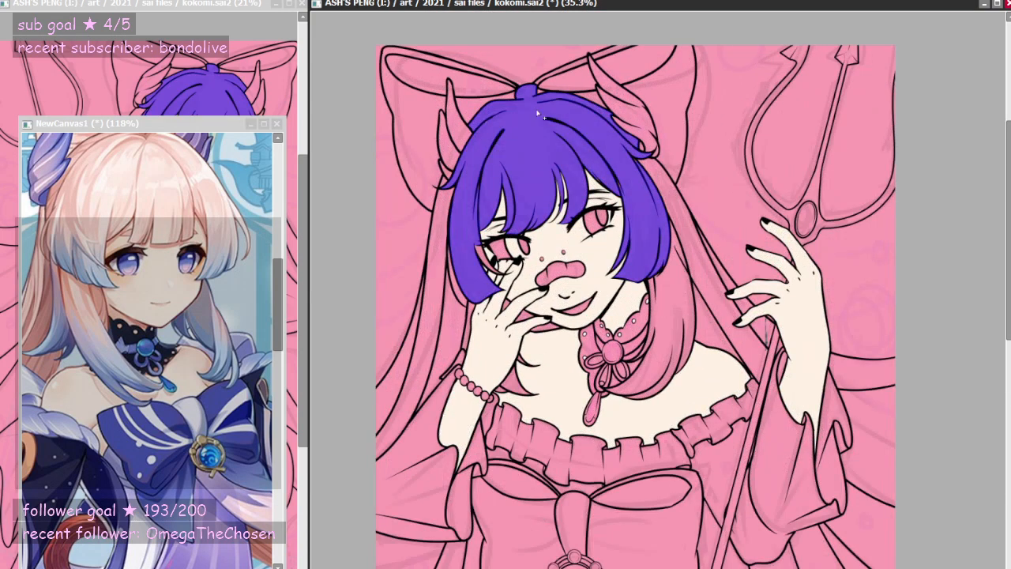
{"action": "key", "text": "ctrl+z"}
{"action": "scroll", "coordinate": [519, 85], "scroll_direction": "up", "scroll_amount": 3}
{"action": "left_click", "coordinate": [545, 142]}
- Add both loops of the large head bow, including their inner folds, to the selection
{"action": "left_click", "coordinate": [866, 97]}
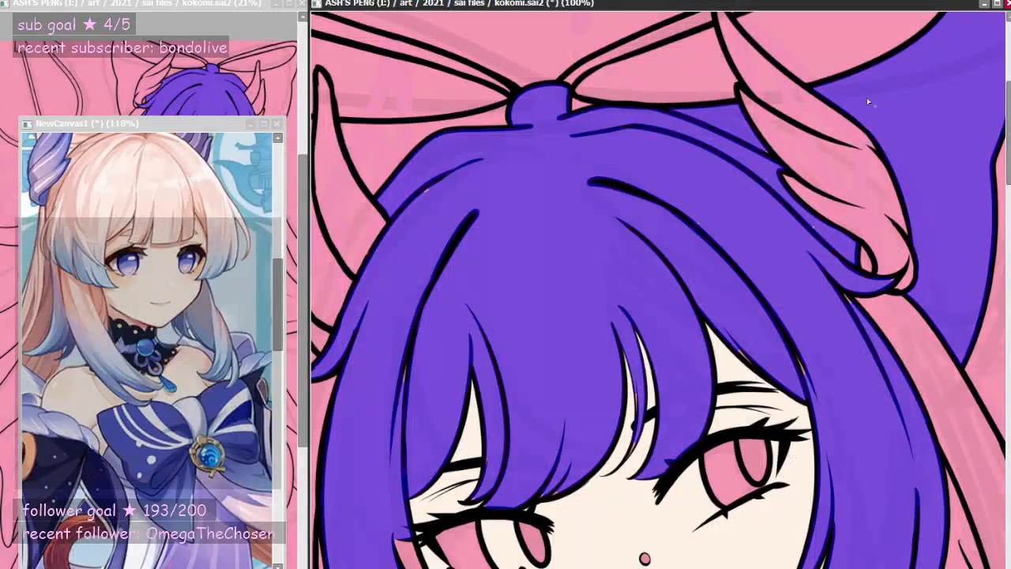
{"action": "left_click", "coordinate": [576, 77]}
{"action": "left_click", "coordinate": [572, 75]}
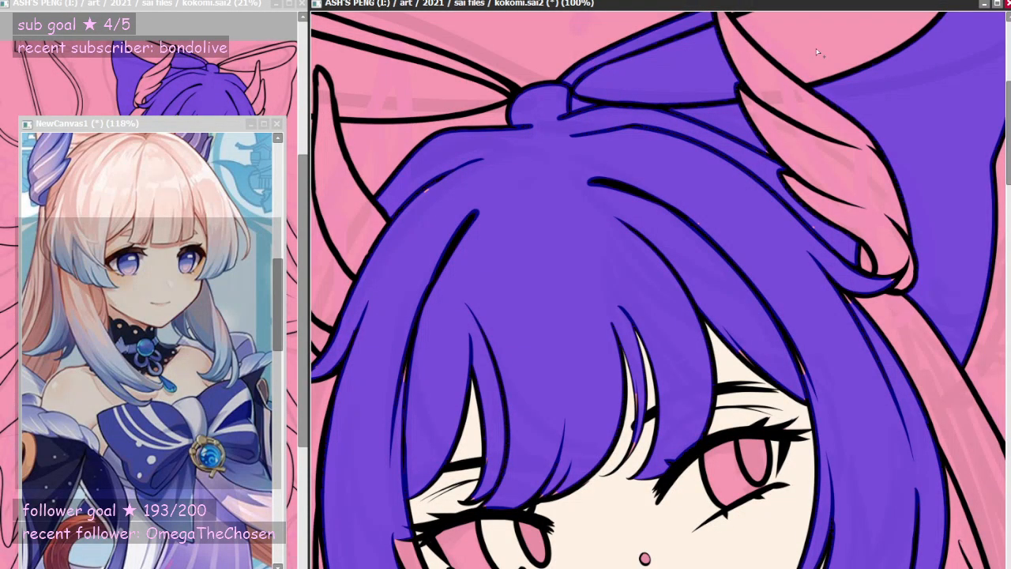
{"action": "left_click", "coordinate": [816, 45]}
{"action": "scroll", "coordinate": [626, 214], "scroll_direction": "down", "scroll_amount": 2}
{"action": "left_click", "coordinate": [491, 152]}
{"action": "left_click", "coordinate": [508, 175]}
{"action": "left_click", "coordinate": [430, 194]}
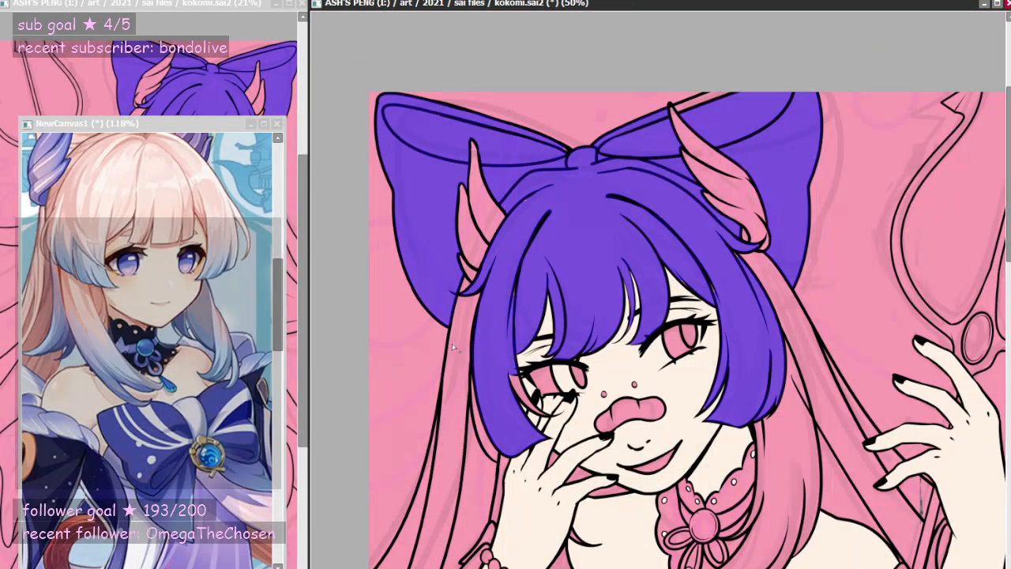
- Add the long hair strands hanging beside the face on the bracelet hand's side to the selection
{"action": "left_click", "coordinate": [459, 318]}
{"action": "left_click", "coordinate": [465, 282]}
{"action": "left_click", "coordinate": [465, 533]}
{"action": "left_click", "coordinate": [423, 545]}
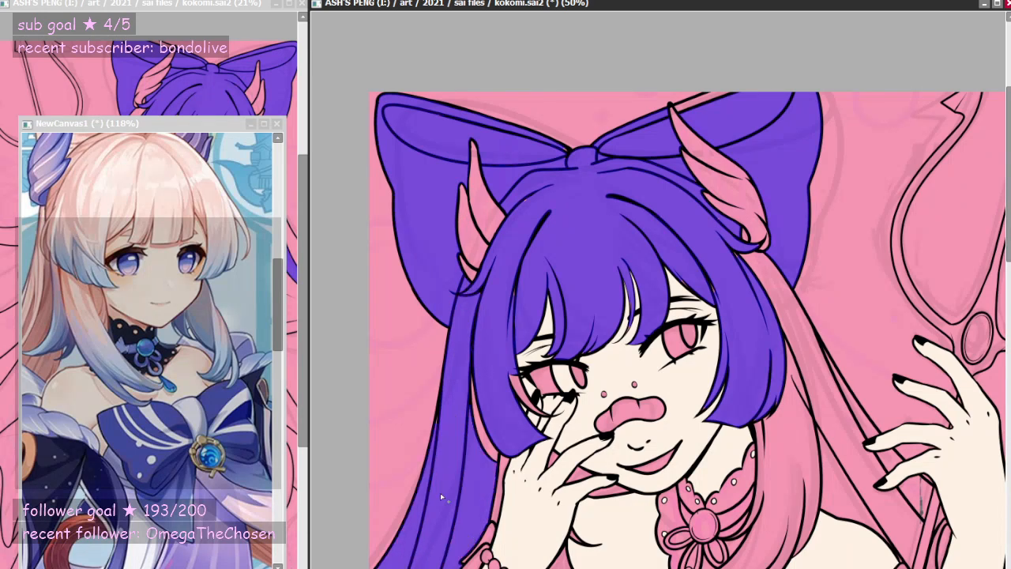
{"action": "left_click", "coordinate": [485, 450]}
{"action": "left_click", "coordinate": [506, 472]}
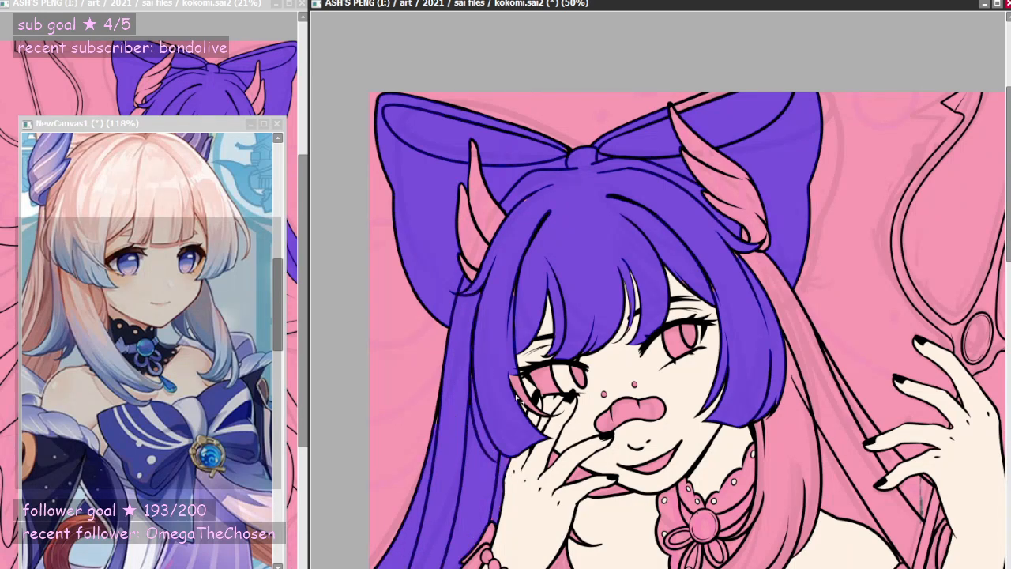
- Add the cheek strand and the hair pieces between and beneath the fingers touching the face to the selection
{"action": "left_click", "coordinate": [520, 391]}
{"action": "left_click", "coordinate": [601, 492]}
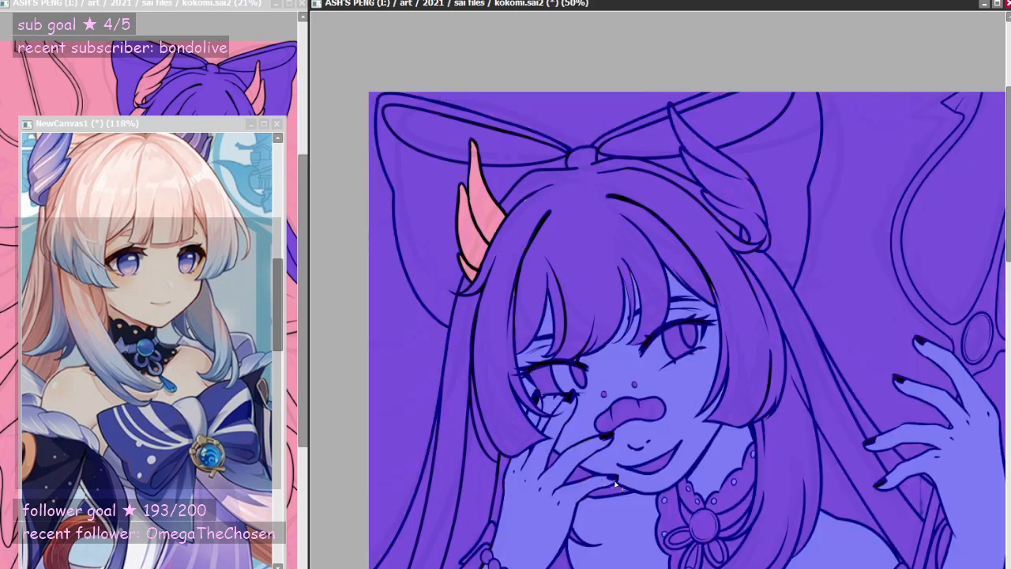
{"action": "key", "text": "ctrl+z"}
{"action": "scroll", "coordinate": [598, 492], "scroll_direction": "up", "scroll_amount": 5}
{"action": "left_click", "coordinate": [605, 494]}
{"action": "left_click", "coordinate": [554, 461]}
{"action": "left_click", "coordinate": [490, 416]}
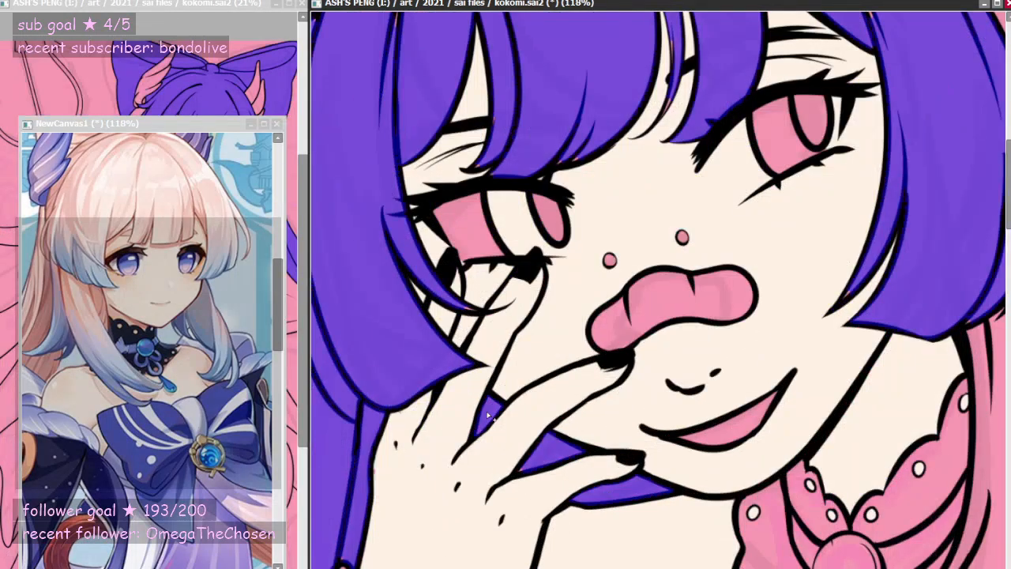
- Add the long hair sections between the face and the raised trident hand to the selection
{"action": "scroll", "coordinate": [505, 340], "scroll_direction": "down", "scroll_amount": 6}
{"action": "scroll", "coordinate": [656, 325], "scroll_direction": "up", "scroll_amount": 3}
{"action": "left_click", "coordinate": [698, 325]}
{"action": "left_click", "coordinate": [740, 316]}
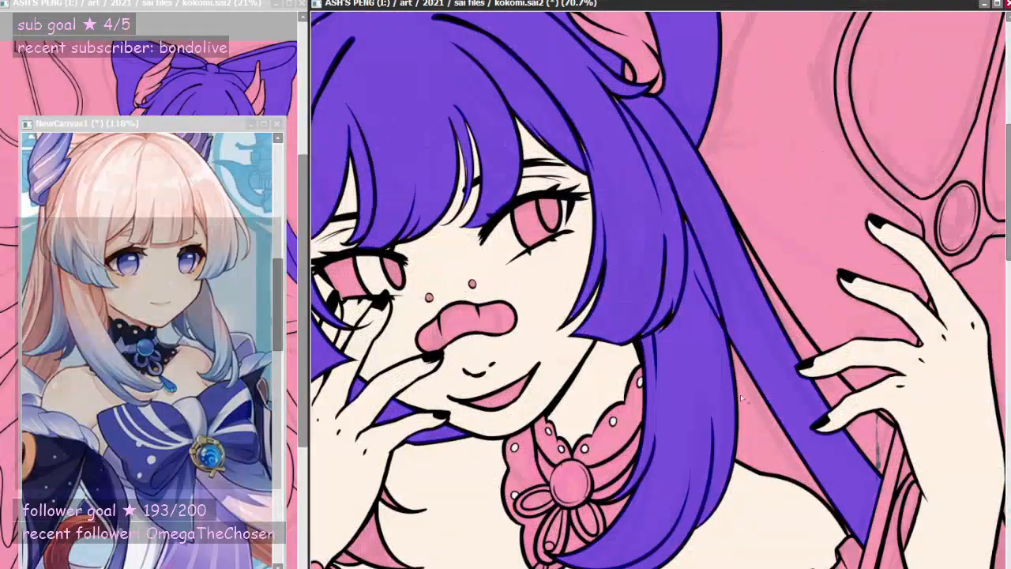
{"action": "left_click", "coordinate": [800, 346]}
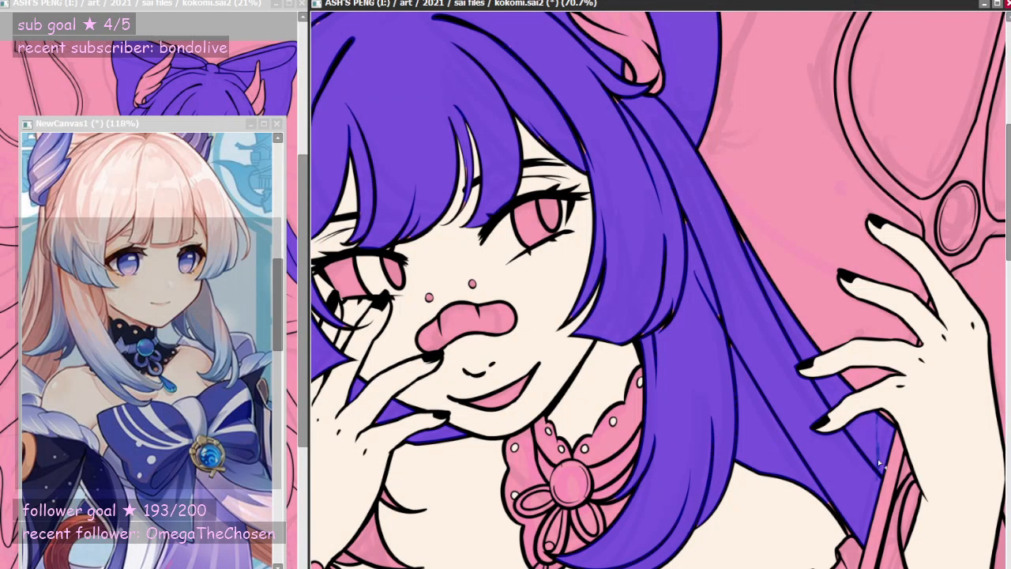
- Add the hair flowing behind the raised arm and sleeve, down to the canvas's lower corner, to the selection
{"action": "scroll", "coordinate": [666, 362], "scroll_direction": "down", "scroll_amount": 3}
{"action": "scroll", "coordinate": [793, 402], "scroll_direction": "up", "scroll_amount": 3}
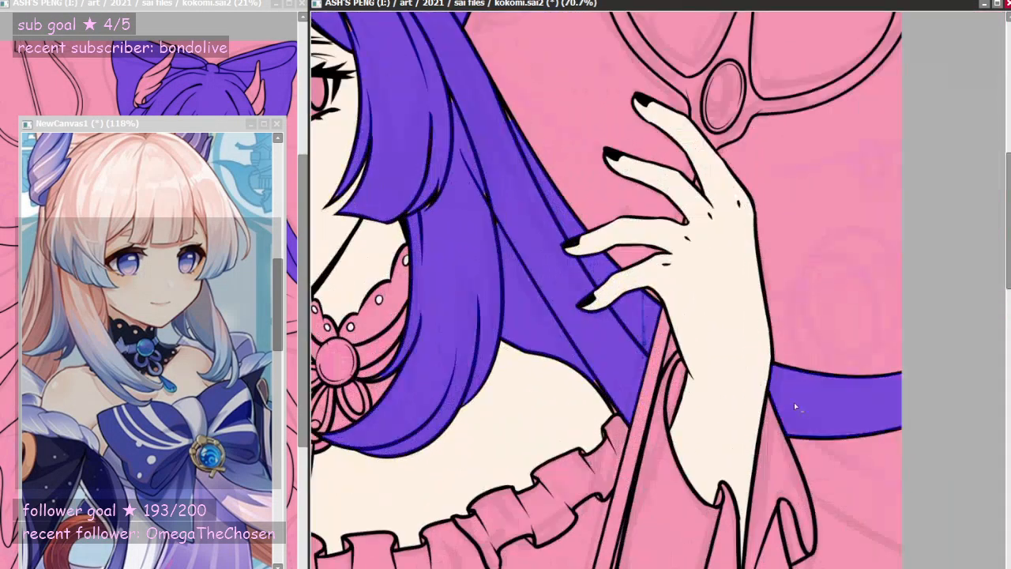
{"action": "left_click", "coordinate": [811, 480]}
{"action": "scroll", "coordinate": [811, 480], "scroll_direction": "down", "scroll_amount": 3}
{"action": "scroll", "coordinate": [634, 458], "scroll_direction": "up", "scroll_amount": 2}
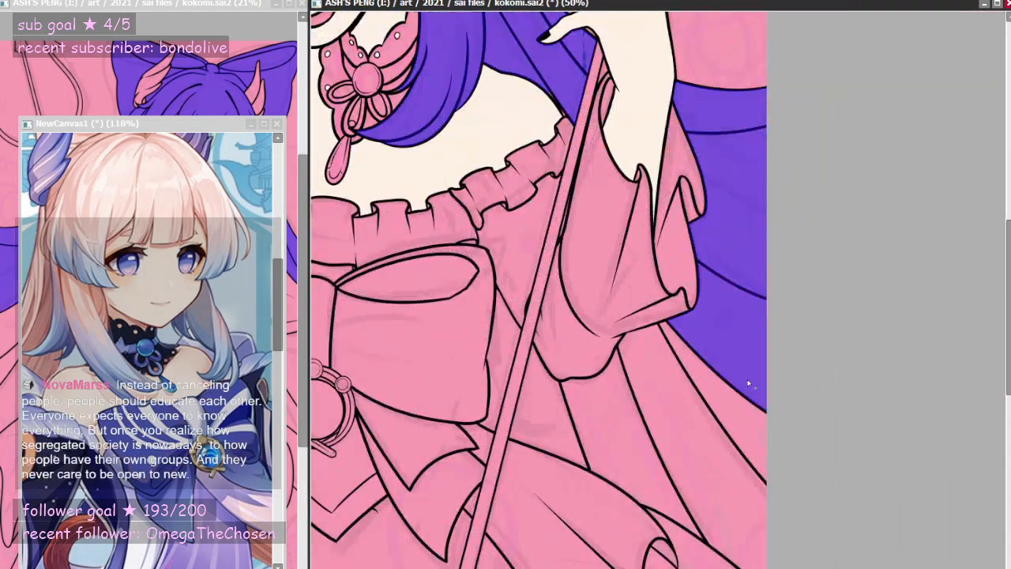
{"action": "scroll", "coordinate": [696, 486], "scroll_direction": "down", "scroll_amount": 3}
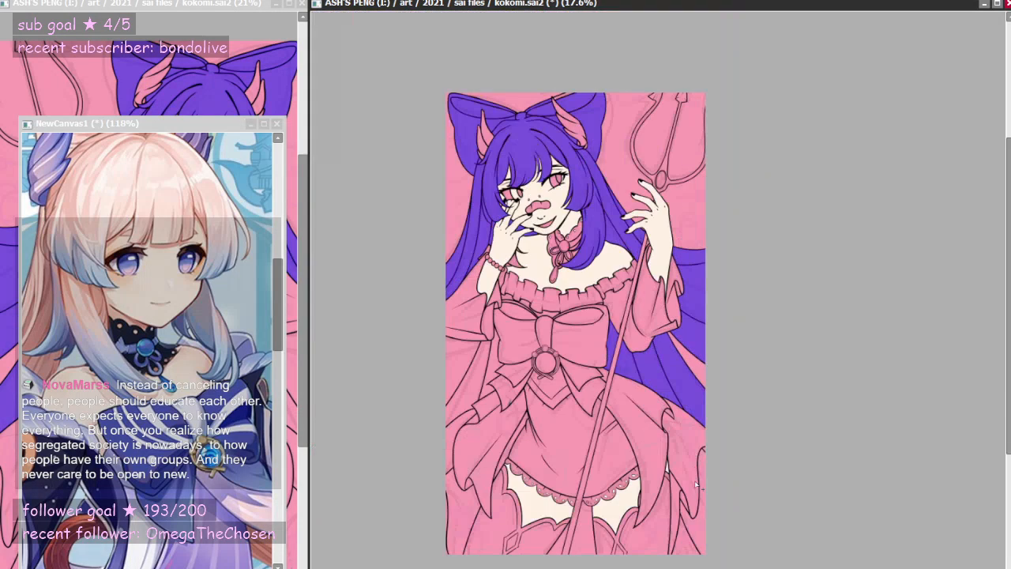
{"action": "left_click", "coordinate": [699, 528]}
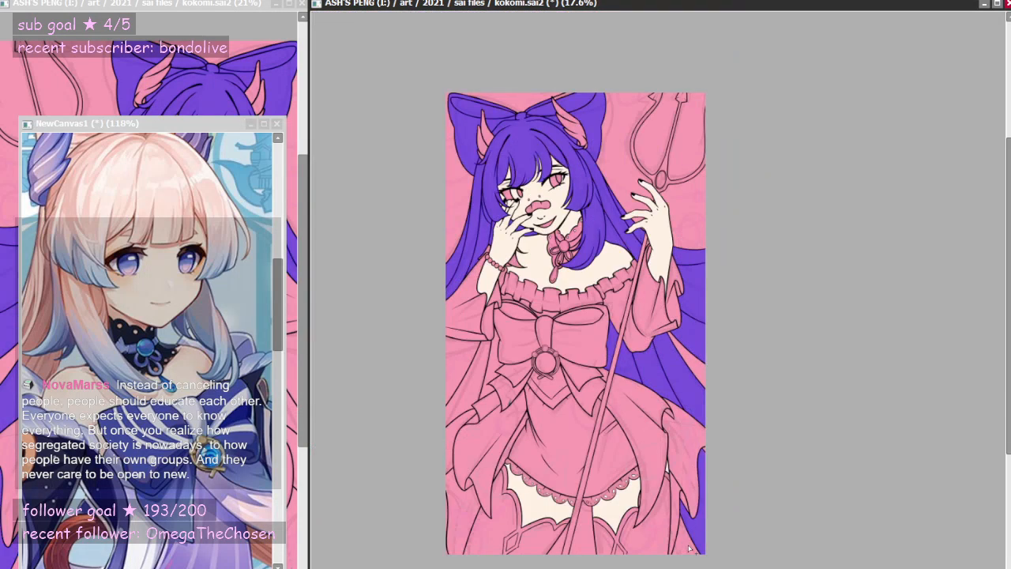
- Add the hair behind the bracelet arm's sleeve and the strip beside the lower skirt to the selection
{"action": "scroll", "coordinate": [687, 551], "scroll_direction": "up", "scroll_amount": 1}
{"action": "scroll", "coordinate": [687, 551], "scroll_direction": "down", "scroll_amount": 1}
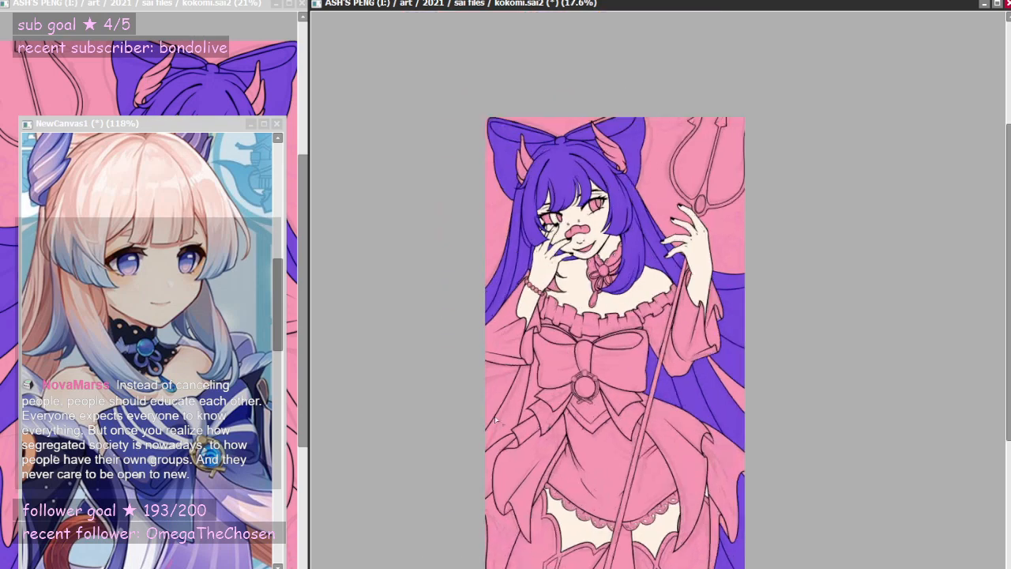
{"action": "scroll", "coordinate": [534, 393], "scroll_direction": "up", "scroll_amount": 2}
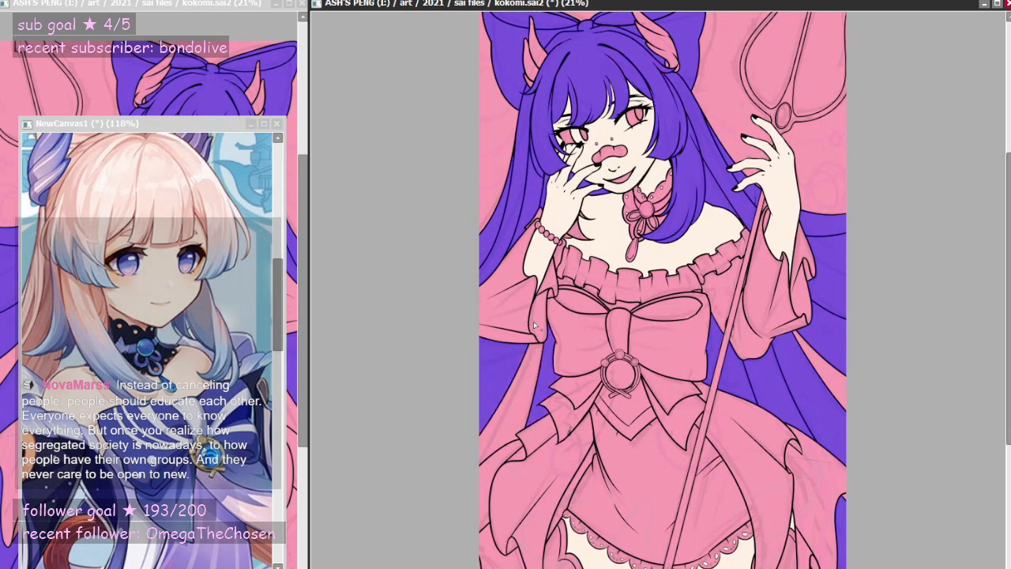
{"action": "scroll", "coordinate": [545, 389], "scroll_direction": "down", "scroll_amount": 3}
{"action": "scroll", "coordinate": [511, 470], "scroll_direction": "up", "scroll_amount": 4}
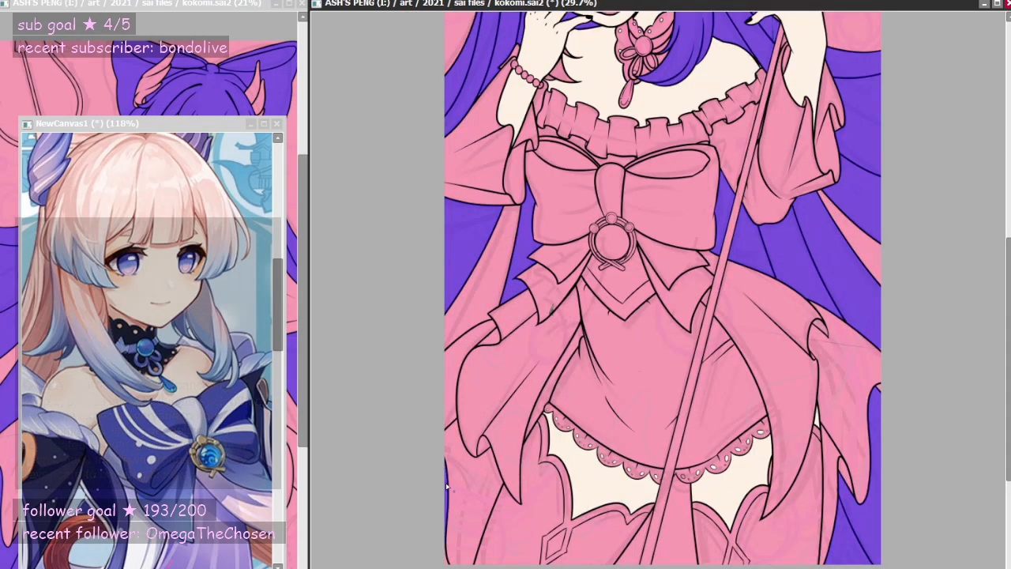
{"action": "scroll", "coordinate": [452, 552], "scroll_direction": "up", "scroll_amount": 2}
{"action": "scroll", "coordinate": [564, 458], "scroll_direction": "down", "scroll_amount": 4}
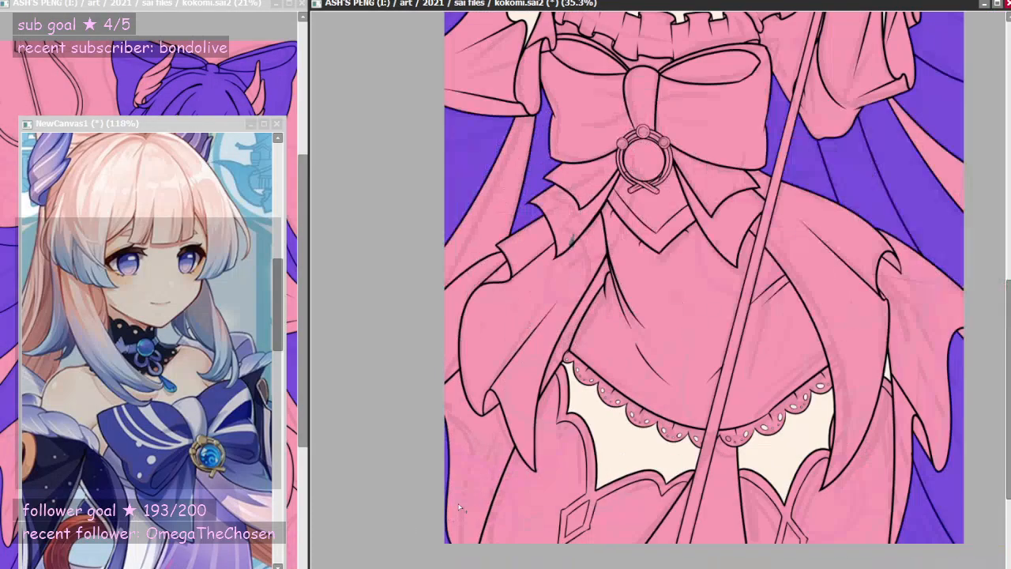
{"action": "scroll", "coordinate": [564, 458], "scroll_direction": "down", "scroll_amount": 1}
{"action": "scroll", "coordinate": [655, 112], "scroll_direction": "up", "scroll_amount": 4}
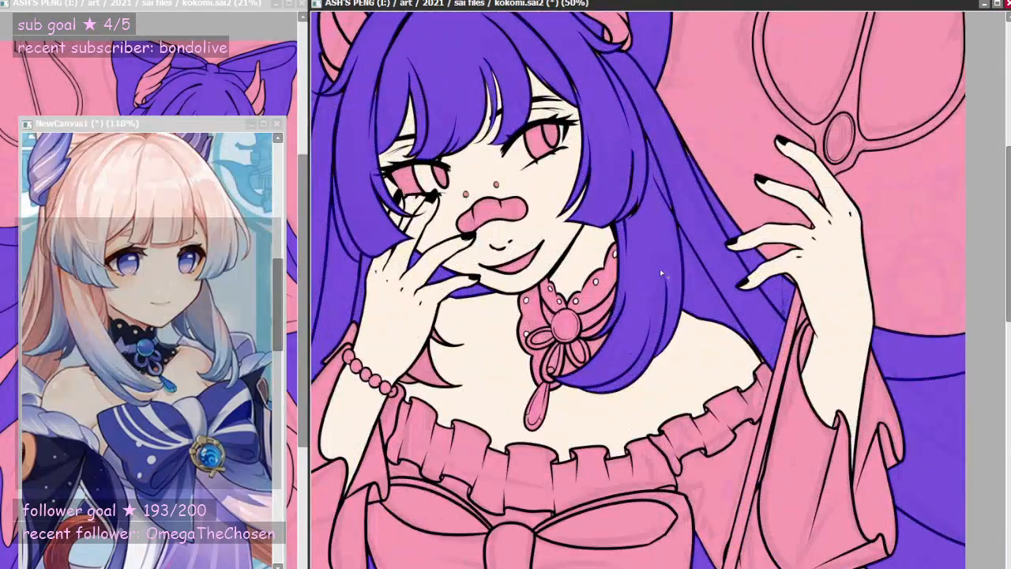
{"action": "scroll", "coordinate": [660, 269], "scroll_direction": "down", "scroll_amount": 1}
{"action": "scroll", "coordinate": [757, 240], "scroll_direction": "up", "scroll_amount": 5}
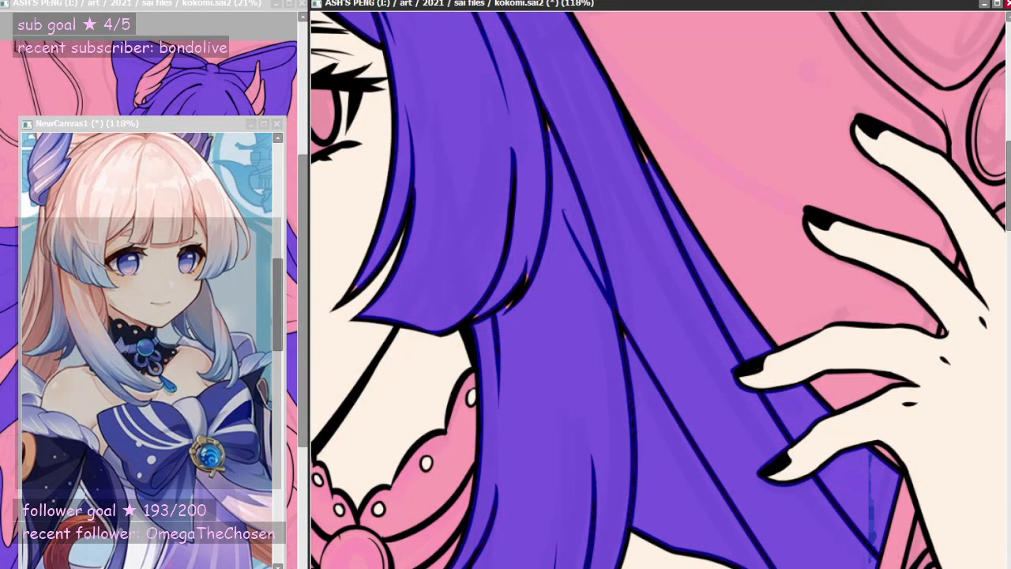
{"action": "key", "text": "e"}
{"action": "left_click_drag", "start_coordinate": [563, 203], "coordinate": [600, 313]}
{"action": "key", "text": "ctrl+z"}
{"action": "key", "text": "ctrl+z"}
{"action": "left_click_drag", "start_coordinate": [590, 259], "coordinate": [610, 329]}
{"action": "key", "text": "ctrl+z"}
{"action": "key", "text": "ctrl+z"}
{"action": "key", "text": "ctrl+z"}
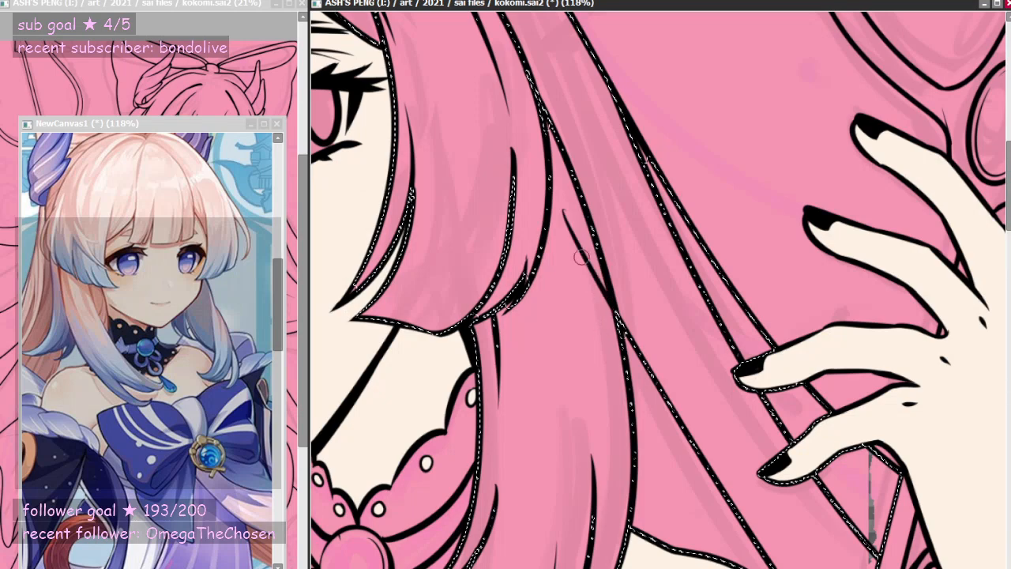
- Erase the short stray strand line inside the long hair section between the face and the raised hand
{"action": "mouse_move", "coordinate": [579, 247]}
{"action": "left_mouse_down"}
{"action": "mouse_move", "coordinate": [599, 328]}
{"action": "mouse_move", "coordinate": [563, 208]}
{"action": "left_mouse_up"}
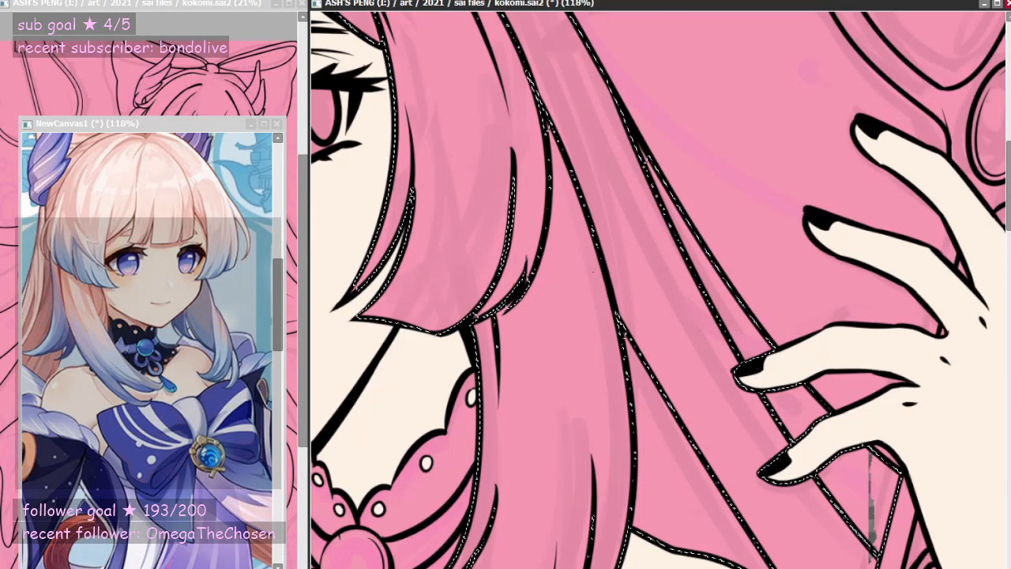
{"action": "key", "text": "ctrl+f"}
{"action": "key", "text": "ctrl+d"}
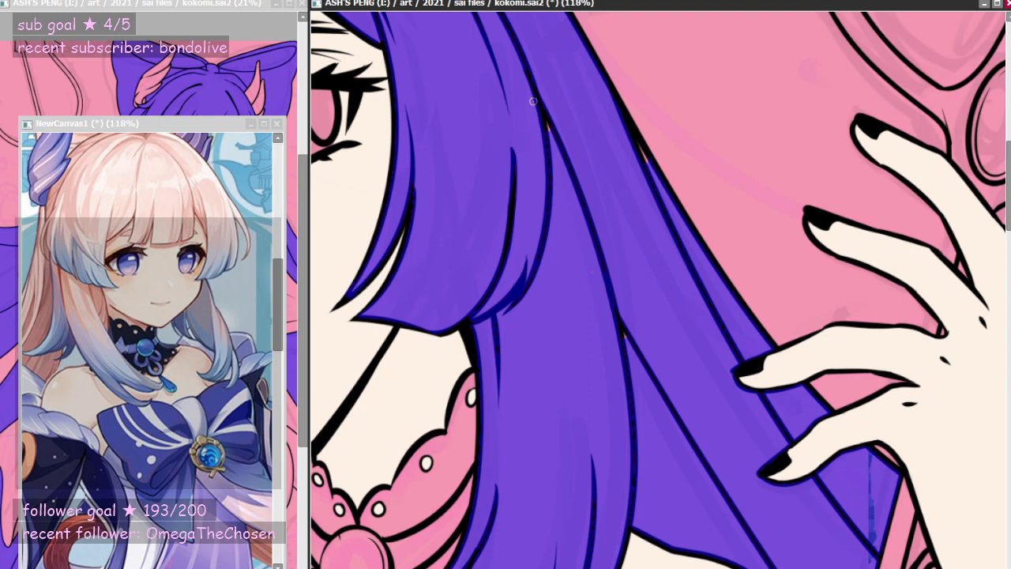
- Paint the missed slivers along the long hair's outlines beside the face and at the strand tip over the choker into the selection
{"action": "left_click_drag", "start_coordinate": [533, 101], "coordinate": [557, 159]}
{"action": "left_click_drag", "start_coordinate": [623, 126], "coordinate": [666, 210]}
{"action": "scroll", "coordinate": [572, 347], "scroll_direction": "down", "scroll_amount": 5}
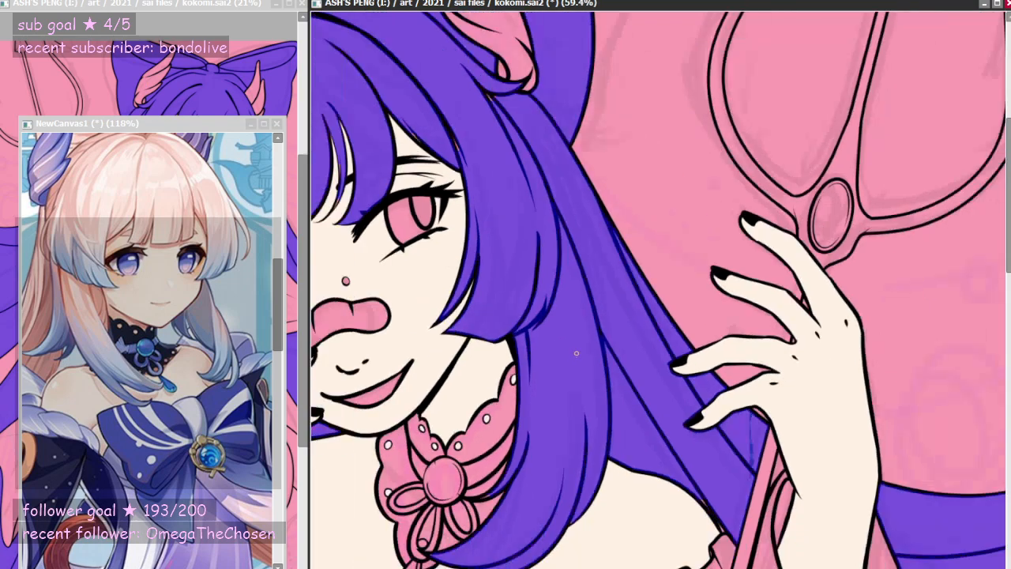
{"action": "scroll", "coordinate": [473, 464], "scroll_direction": "up", "scroll_amount": 7}
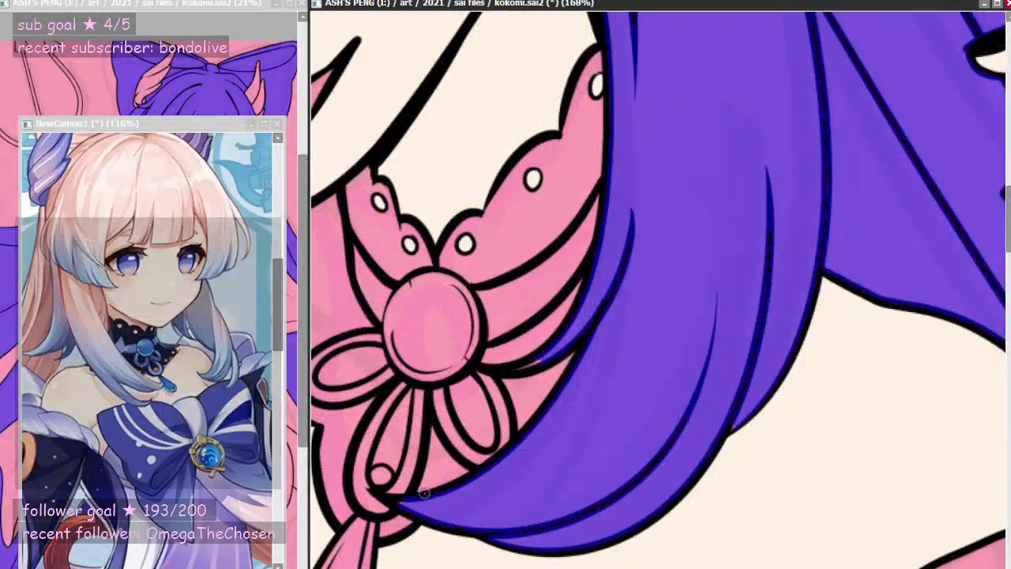
{"action": "mouse_move", "coordinate": [545, 365]}
{"action": "left_mouse_down"}
{"action": "mouse_move", "coordinate": [521, 368]}
{"action": "mouse_move", "coordinate": [557, 367]}
{"action": "left_mouse_up"}
{"action": "scroll", "coordinate": [726, 424], "scroll_direction": "down", "scroll_amount": 4}
{"action": "scroll", "coordinate": [678, 412], "scroll_direction": "down", "scroll_amount": 2}
{"action": "scroll", "coordinate": [590, 182], "scroll_direction": "up", "scroll_amount": 3}
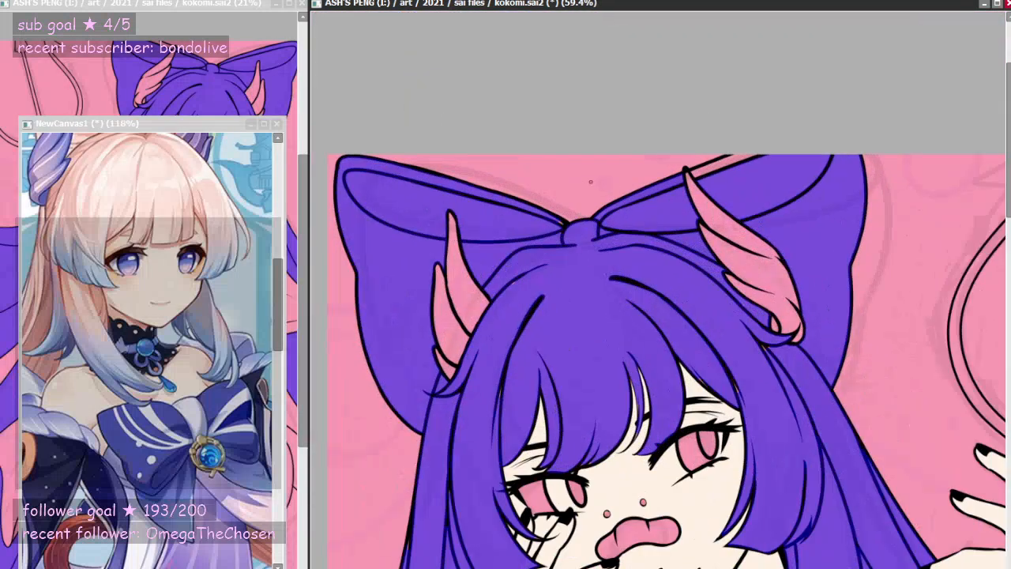
{"action": "scroll", "coordinate": [717, 165], "scroll_direction": "up", "scroll_amount": 2}
{"action": "left_click", "coordinate": [638, 198]}
{"action": "key", "text": "ctrl+z"}
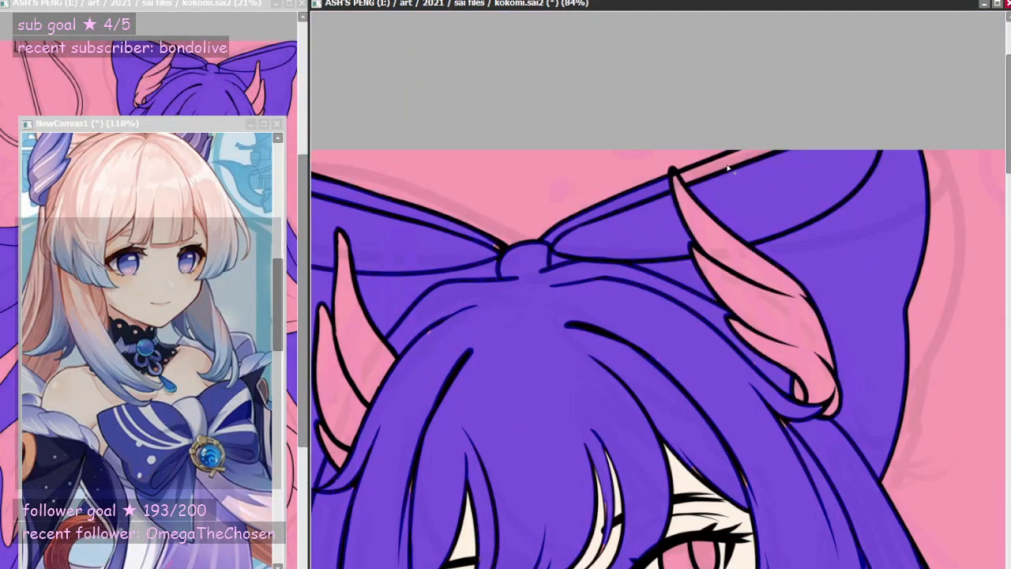
{"action": "left_click", "coordinate": [728, 166]}
{"action": "key", "text": "ctrl+z"}
- Paint the narrow band along the head bow's upper edge, behind the hair ornament's tip, into the selection
{"action": "scroll", "coordinate": [730, 165], "scroll_direction": "up", "scroll_amount": 2}
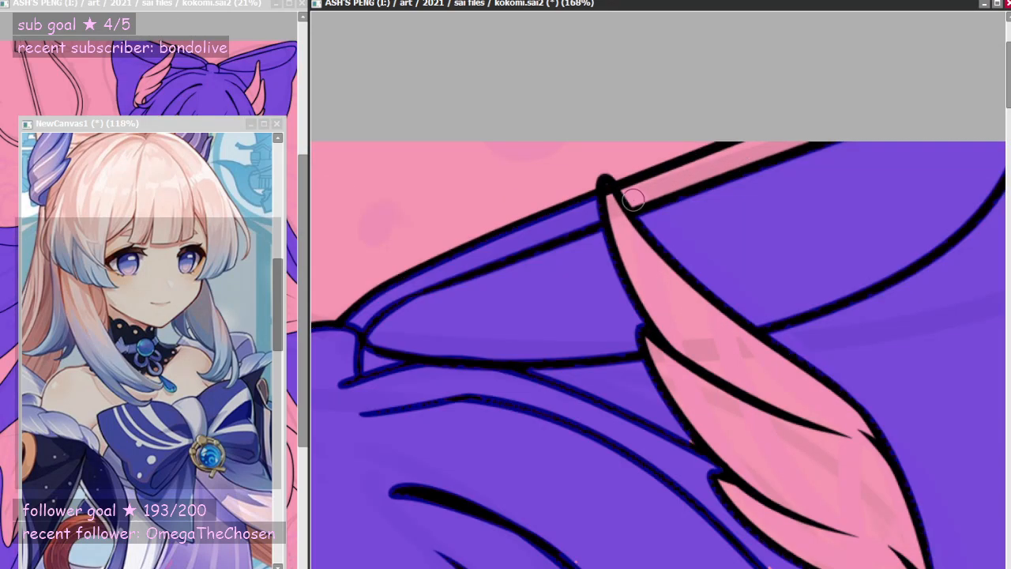
{"action": "mouse_move", "coordinate": [633, 197]}
{"action": "left_mouse_down"}
{"action": "mouse_move", "coordinate": [748, 144]}
{"action": "mouse_move", "coordinate": [657, 189]}
{"action": "mouse_move", "coordinate": [755, 165]}
{"action": "left_mouse_up"}
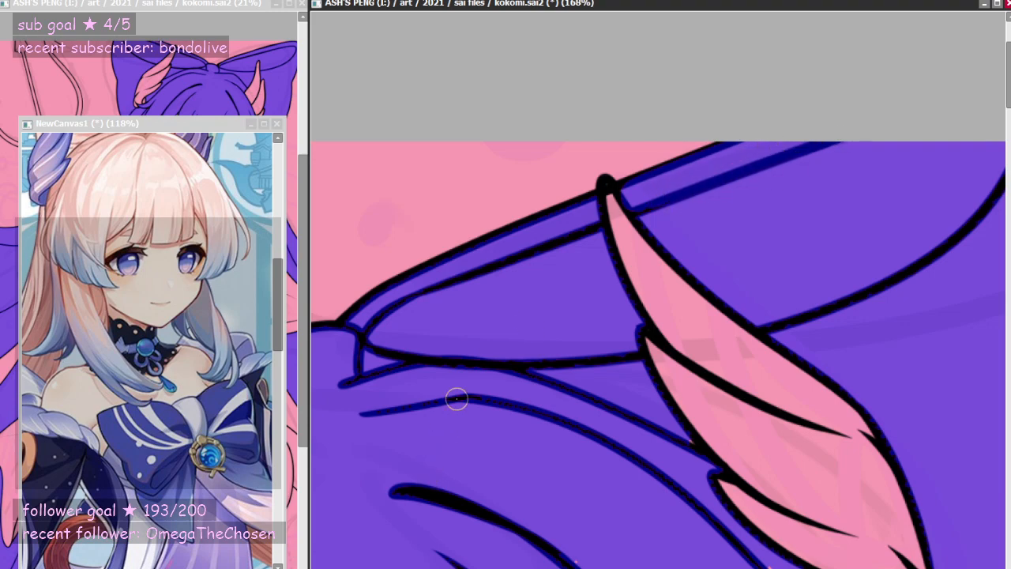
{"action": "scroll", "coordinate": [489, 364], "scroll_direction": "down", "scroll_amount": 4}
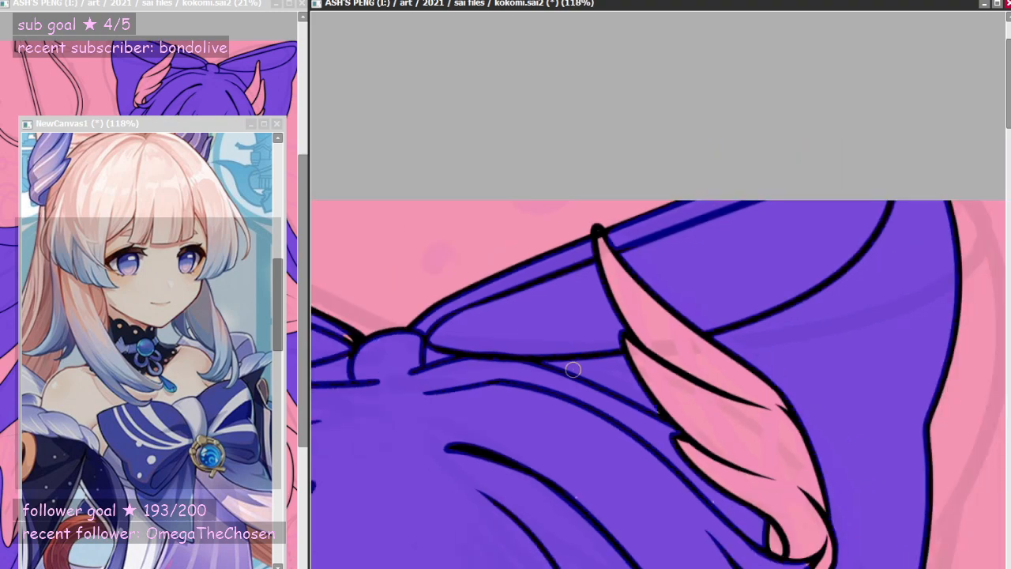
- Inspect the selection around the head bow's knot, the crown and the fringe for missed gaps
{"action": "scroll", "coordinate": [658, 316], "scroll_direction": "up", "scroll_amount": 3}
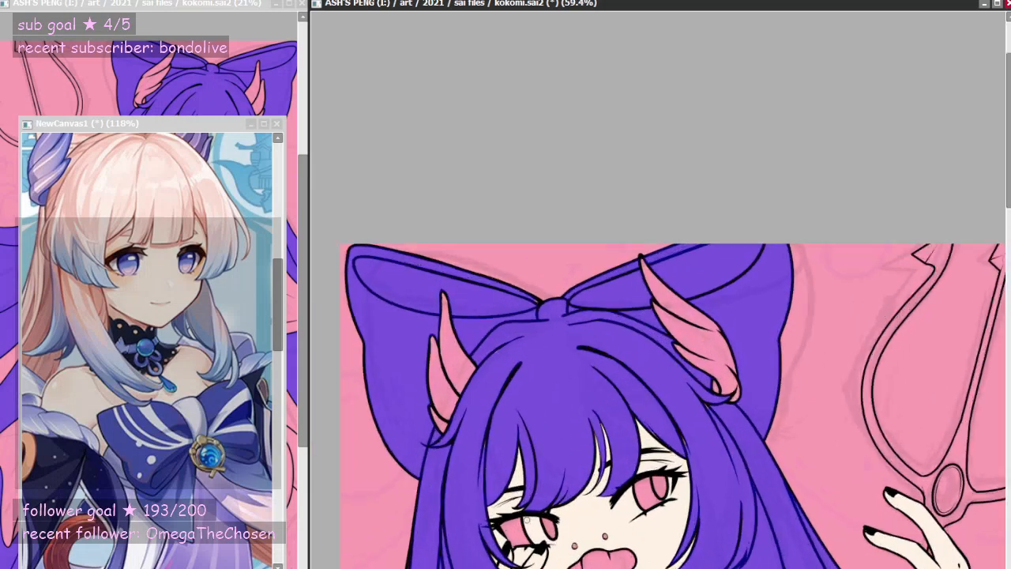
{"action": "scroll", "coordinate": [521, 500], "scroll_direction": "down", "scroll_amount": 1}
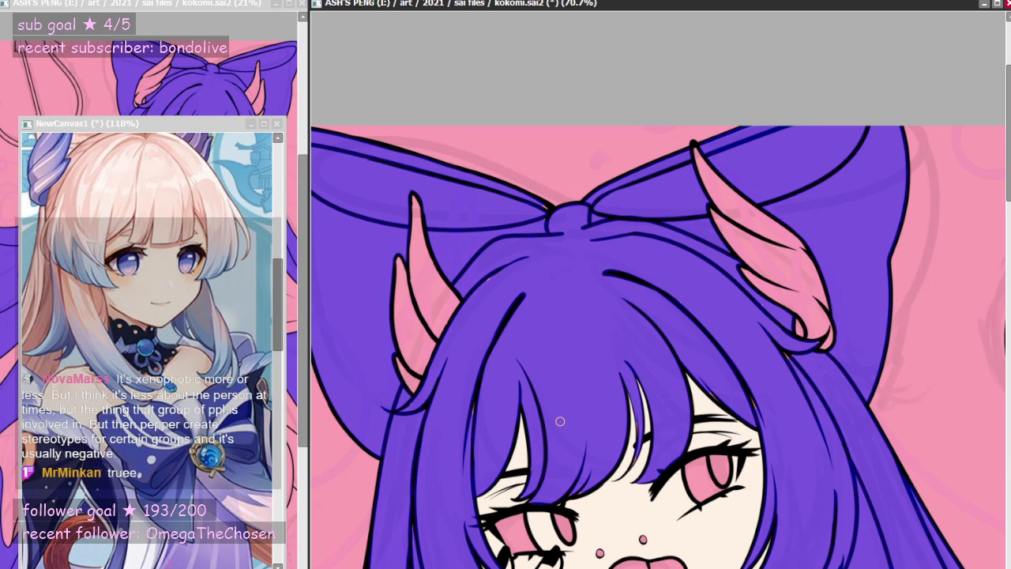
{"action": "scroll", "coordinate": [536, 250], "scroll_direction": "up", "scroll_amount": 5}
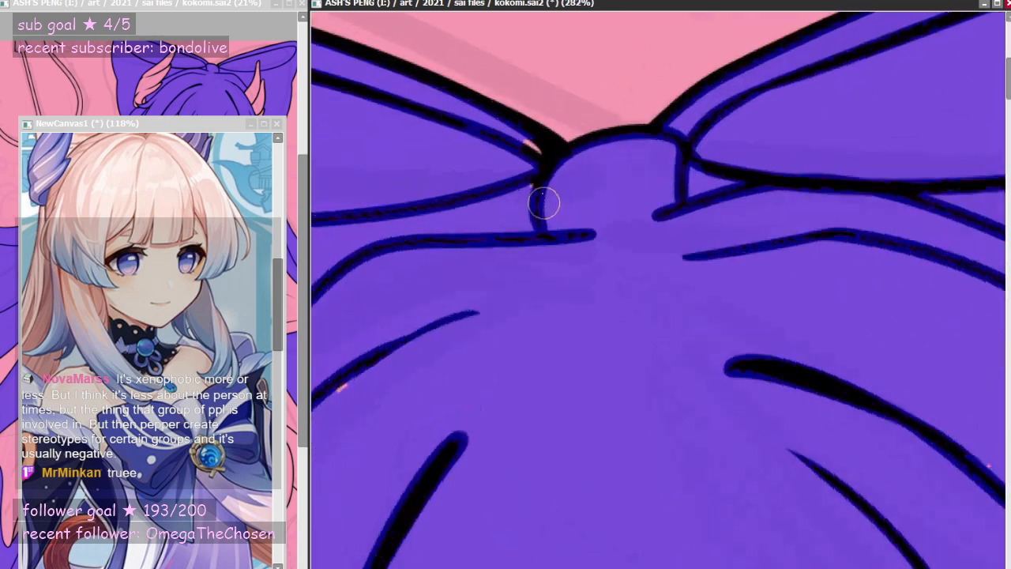
{"action": "scroll", "coordinate": [553, 196], "scroll_direction": "down", "scroll_amount": 3}
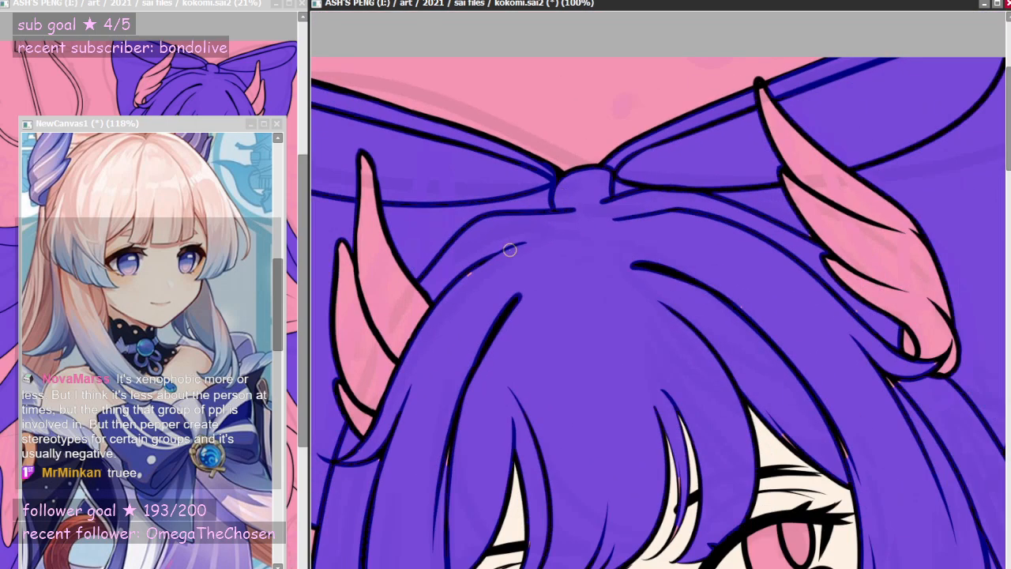
{"action": "scroll", "coordinate": [497, 271], "scroll_direction": "down", "scroll_amount": 2}
{"action": "scroll", "coordinate": [468, 335], "scroll_direction": "up", "scroll_amount": 4}
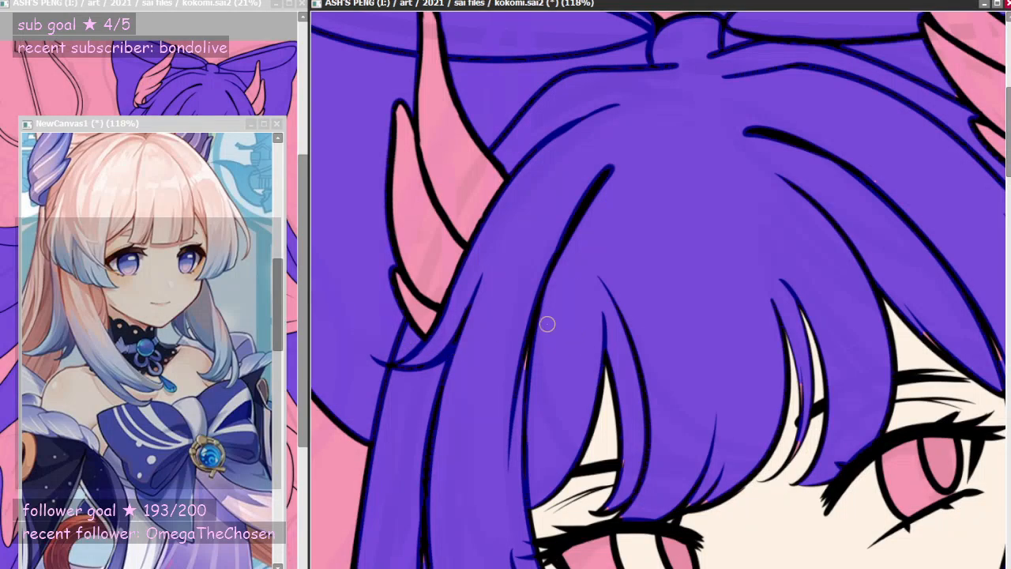
{"action": "scroll", "coordinate": [534, 293], "scroll_direction": "down", "scroll_amount": 4}
{"action": "scroll", "coordinate": [655, 221], "scroll_direction": "up", "scroll_amount": 4}
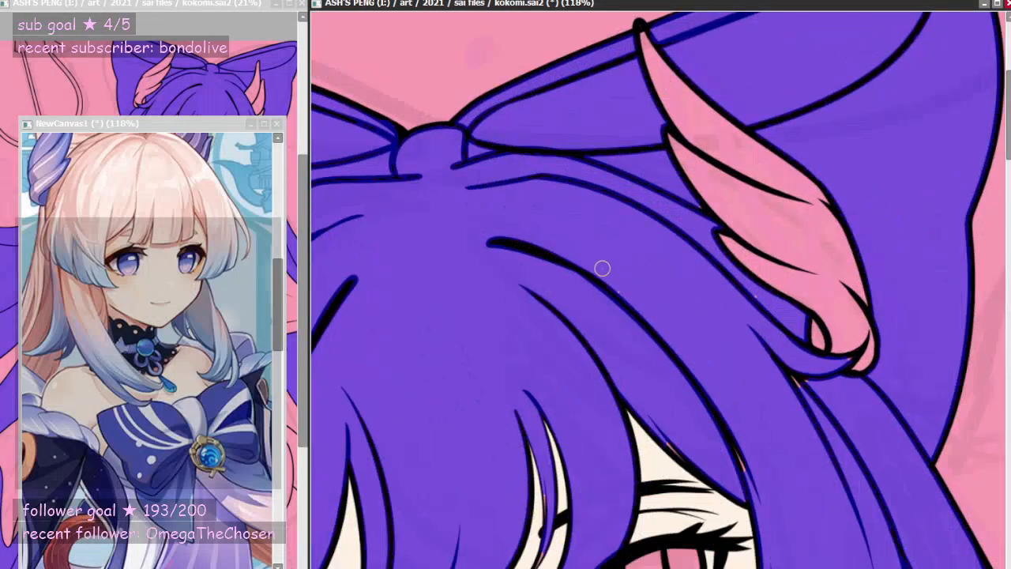
{"action": "scroll", "coordinate": [698, 210], "scroll_direction": "down", "scroll_amount": 4}
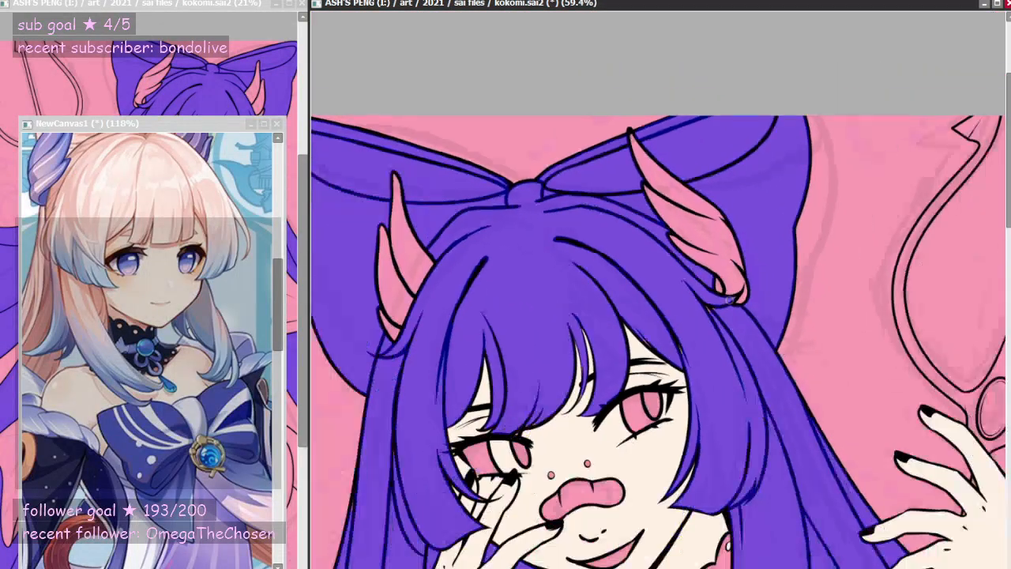
- Paint the missed gaps along the fringe edge above the eye and the strands beneath the hair ornament into the selection
{"action": "scroll", "coordinate": [781, 315], "scroll_direction": "up", "scroll_amount": 4}
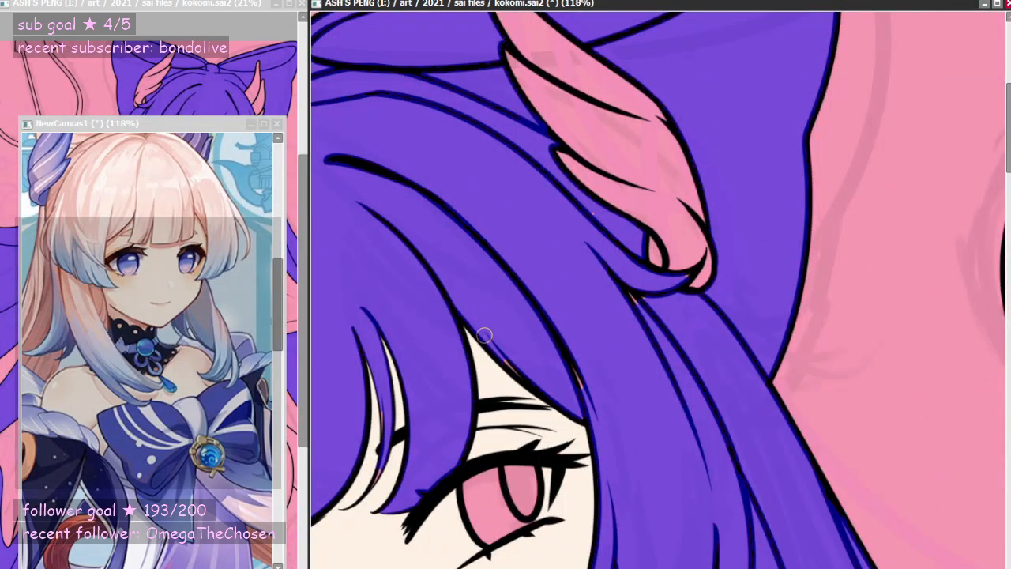
{"action": "left_click_drag", "start_coordinate": [484, 335], "coordinate": [563, 399]}
{"action": "left_click_drag", "start_coordinate": [557, 337], "coordinate": [582, 387]}
{"action": "left_click_drag", "start_coordinate": [601, 269], "coordinate": [642, 299]}
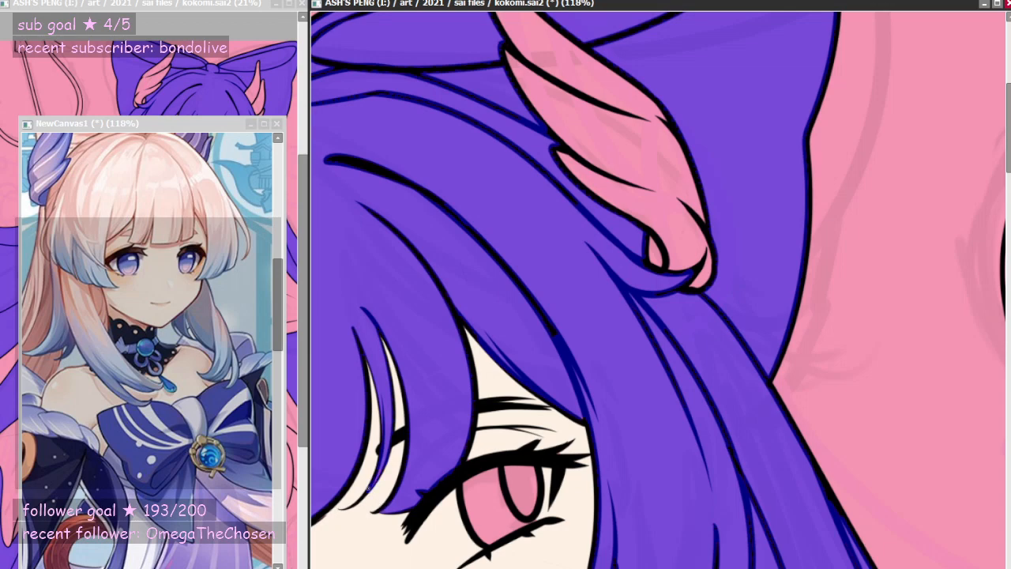
- Examine the selected side hair and the strands around the face and the hand touching it for gaps
{"action": "scroll", "coordinate": [442, 142], "scroll_direction": "down", "scroll_amount": 1}
{"action": "scroll", "coordinate": [573, 358], "scroll_direction": "up", "scroll_amount": 3}
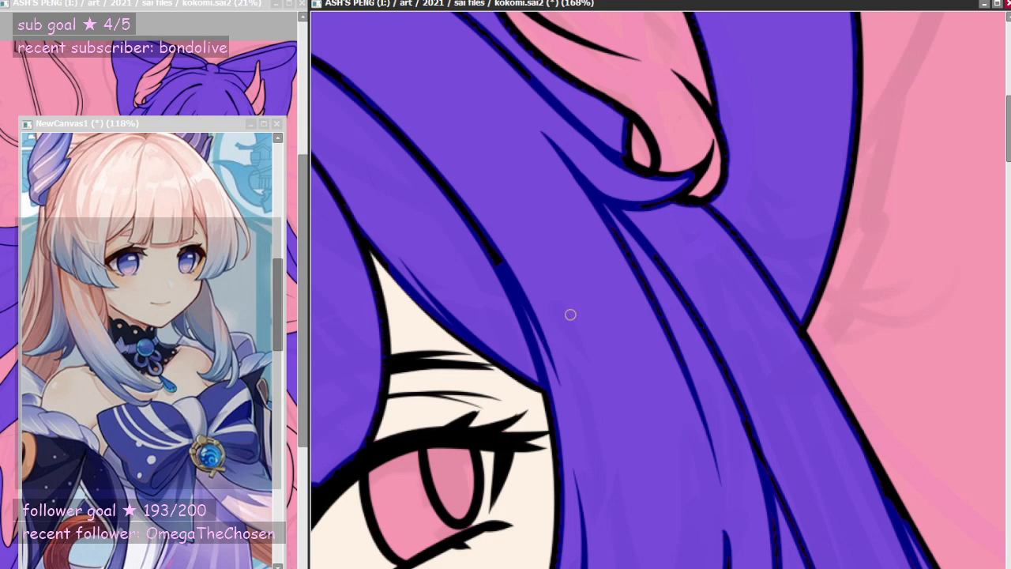
{"action": "scroll", "coordinate": [630, 286], "scroll_direction": "down", "scroll_amount": 5}
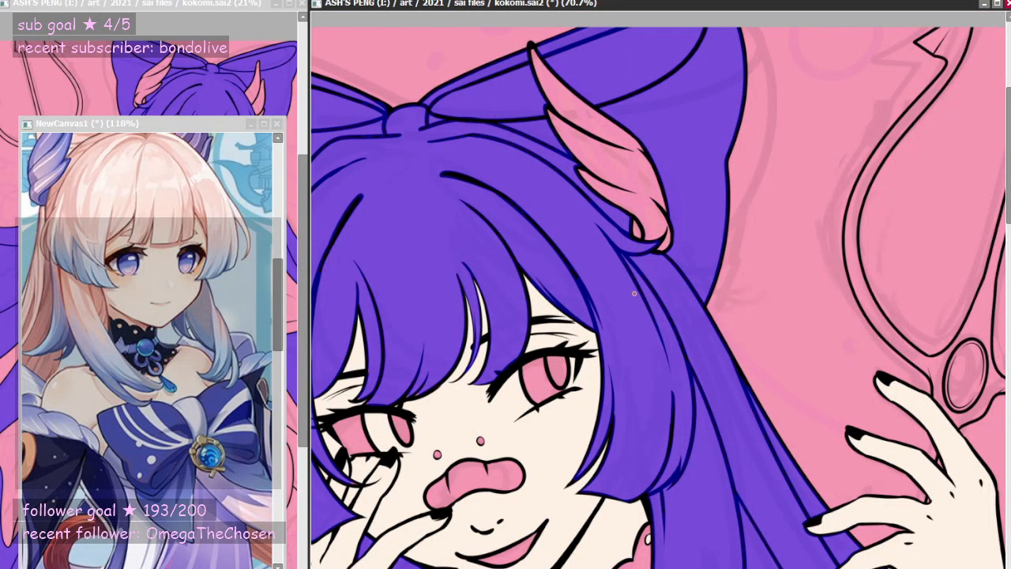
{"action": "scroll", "coordinate": [633, 293], "scroll_direction": "down", "scroll_amount": 3}
{"action": "scroll", "coordinate": [485, 332], "scroll_direction": "up", "scroll_amount": 5}
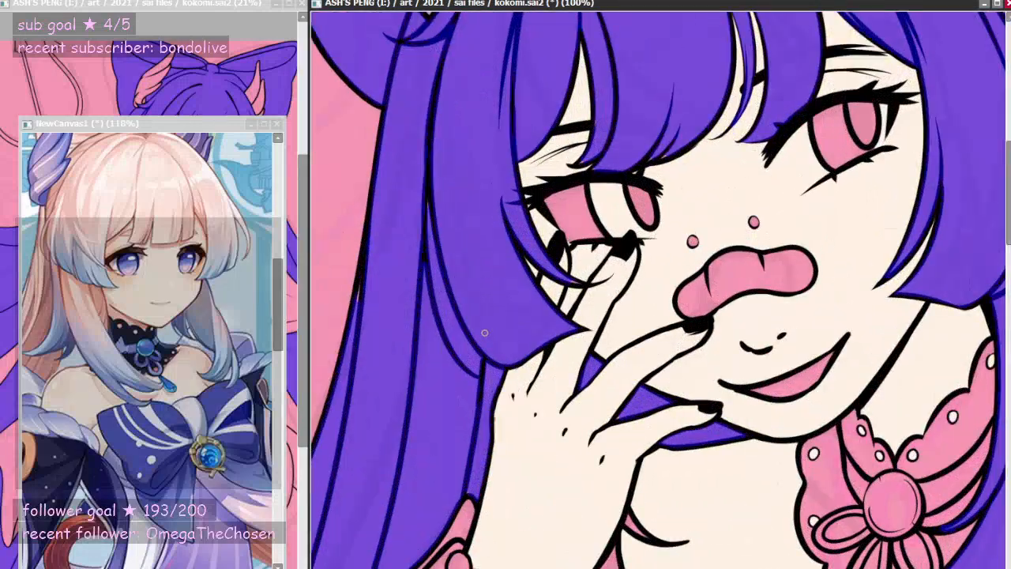
{"action": "scroll", "coordinate": [485, 333], "scroll_direction": "down", "scroll_amount": 2}
{"action": "scroll", "coordinate": [434, 235], "scroll_direction": "up", "scroll_amount": 3}
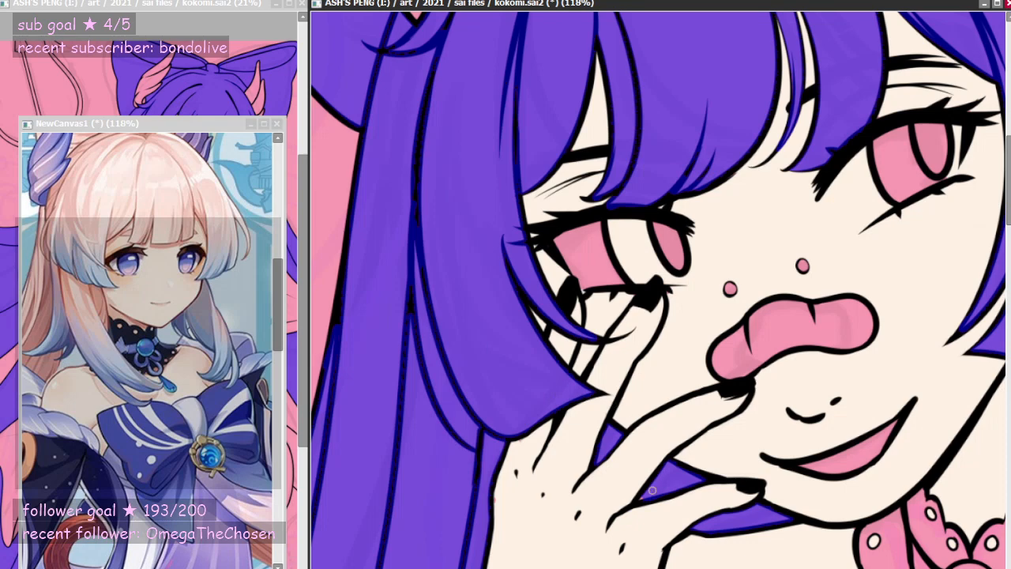
- Add the small pointed hair tips showing between the bracelet hand and the ruffled neckline to the selection
{"action": "scroll", "coordinate": [865, 321], "scroll_direction": "down", "scroll_amount": 6}
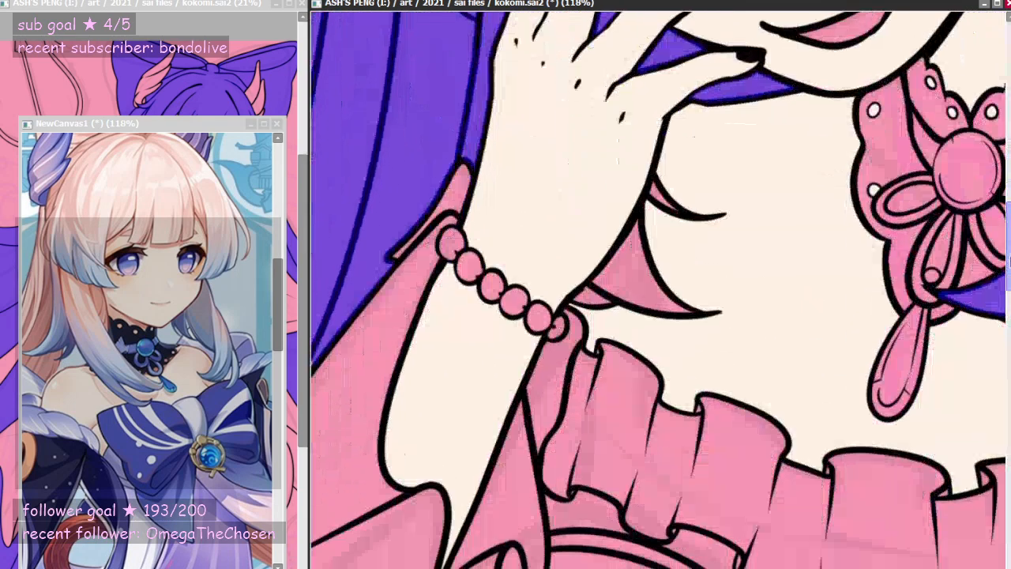
{"action": "scroll", "coordinate": [553, 236], "scroll_direction": "up", "scroll_amount": 1}
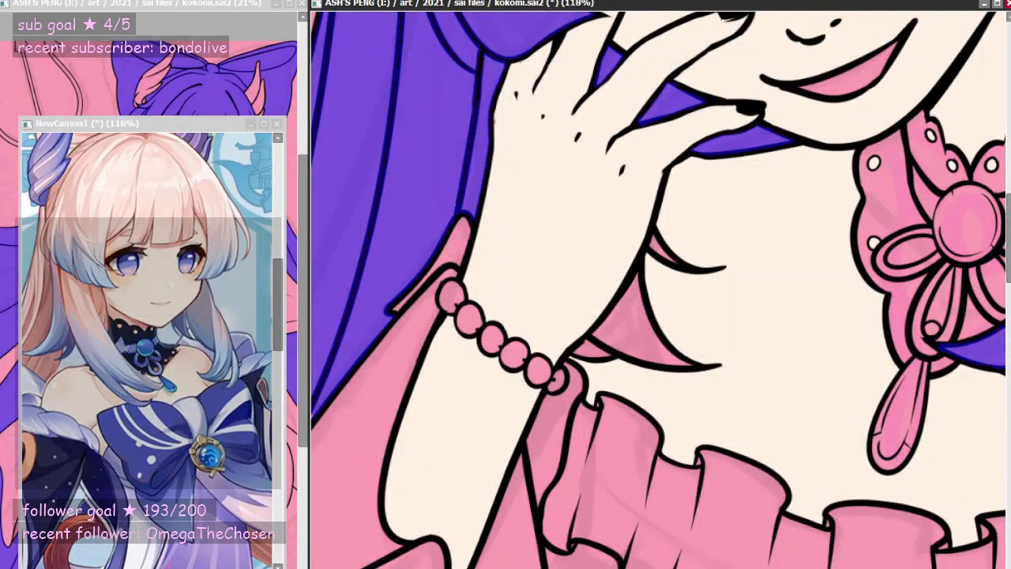
{"action": "left_click", "coordinate": [596, 352]}
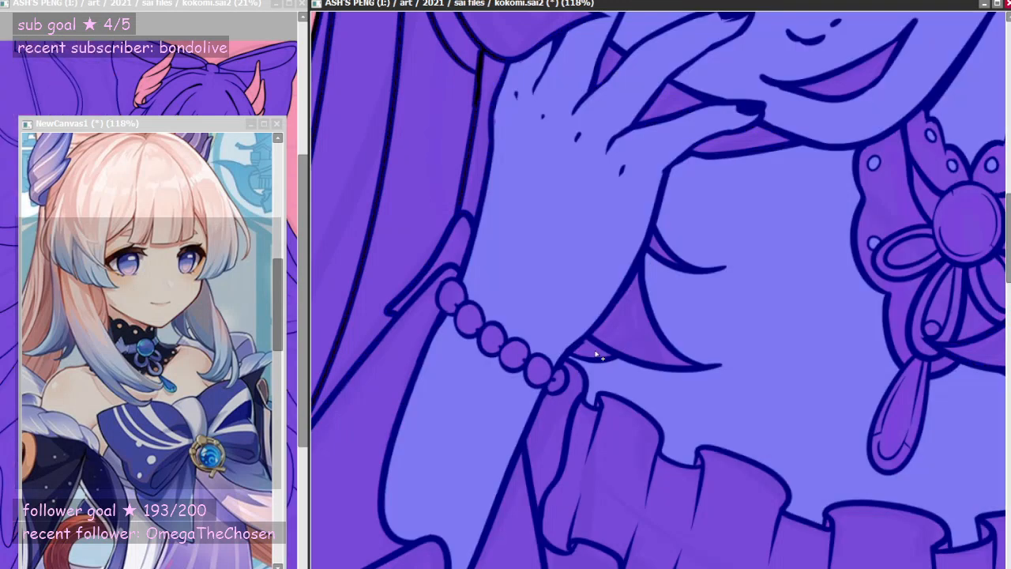
{"action": "key", "text": "ctrl+z"}
{"action": "left_click", "coordinate": [633, 330]}
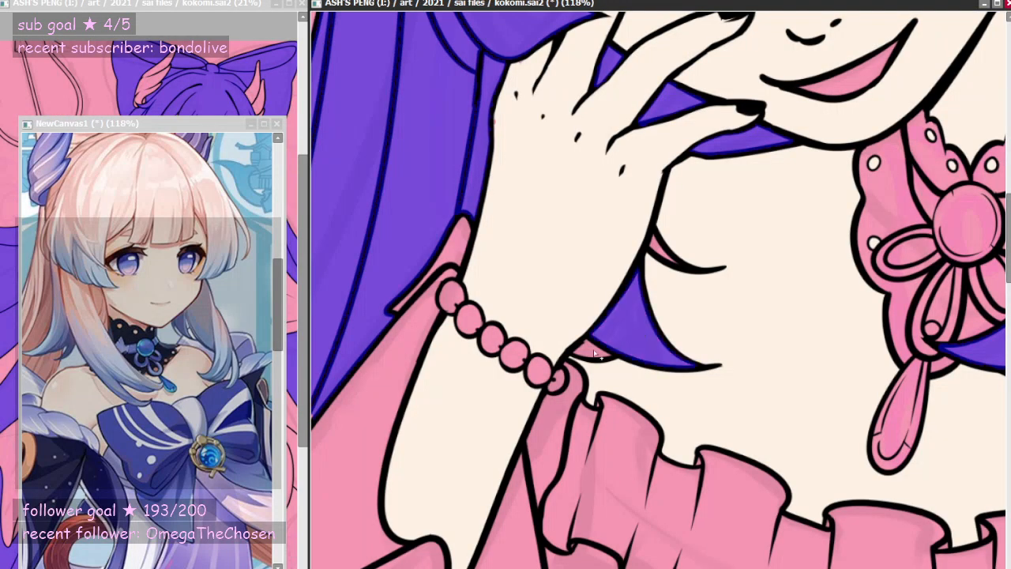
{"action": "left_click", "coordinate": [594, 348]}
{"action": "left_click", "coordinate": [658, 243]}
{"action": "left_click_drag", "start_coordinate": [666, 248], "coordinate": [673, 258]}
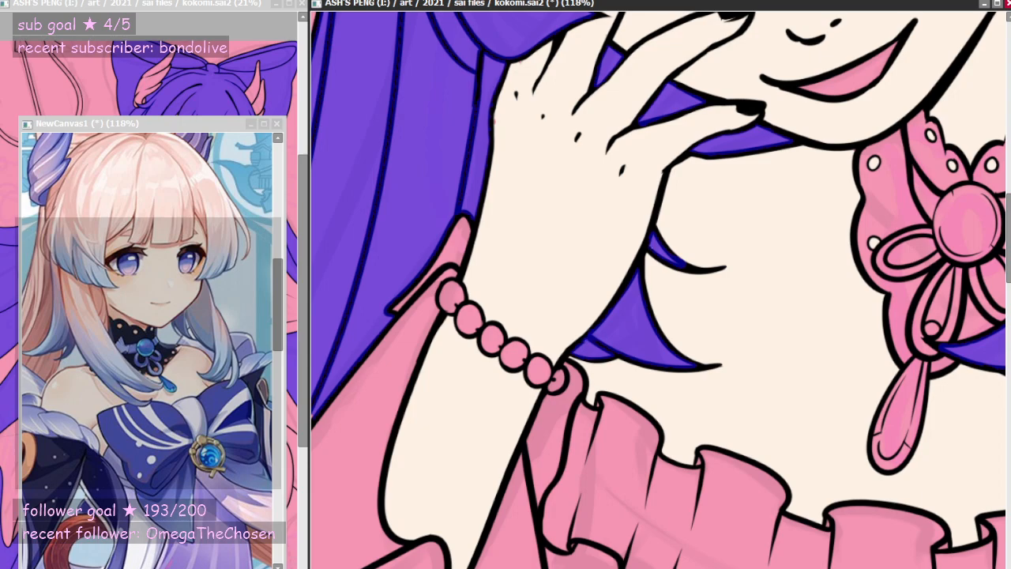
- Paint the missed upper tip of the hair strip between the bracelet arm's sleeve and the chest bow into the selection
{"action": "scroll", "coordinate": [568, 323], "scroll_direction": "down", "scroll_amount": 7}
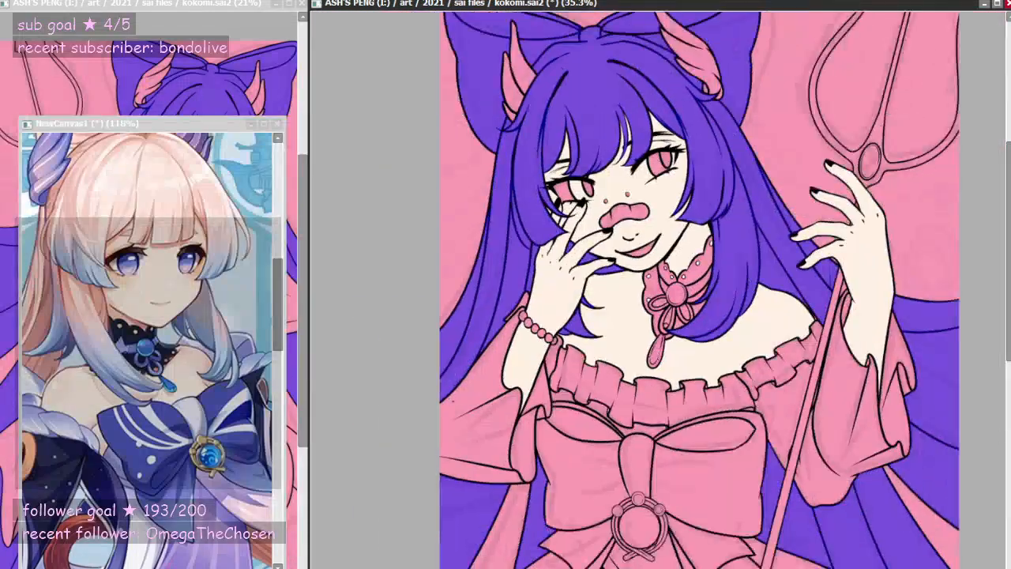
{"action": "scroll", "coordinate": [490, 332], "scroll_direction": "up", "scroll_amount": 7}
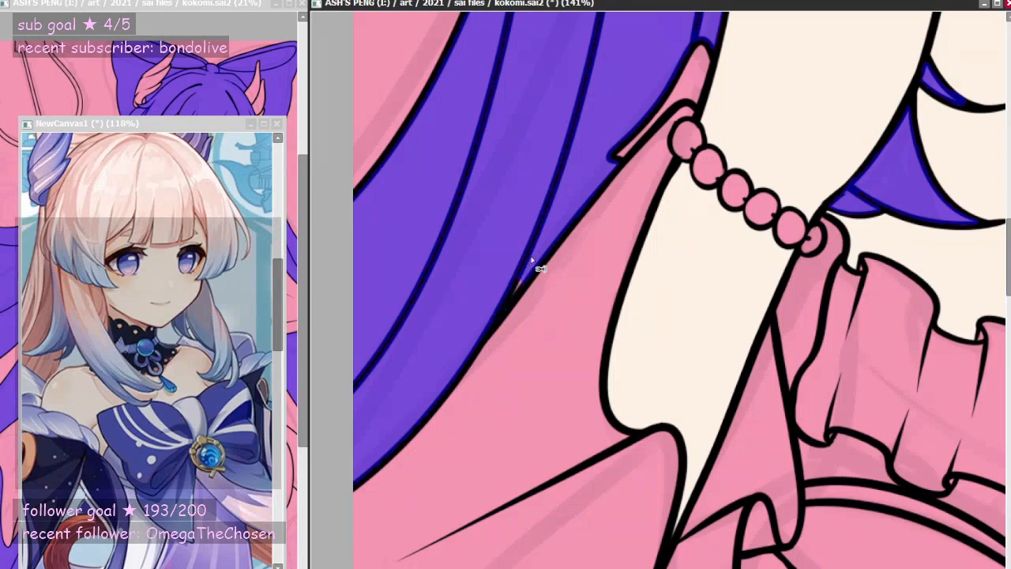
{"action": "scroll", "coordinate": [504, 288], "scroll_direction": "down", "scroll_amount": 5}
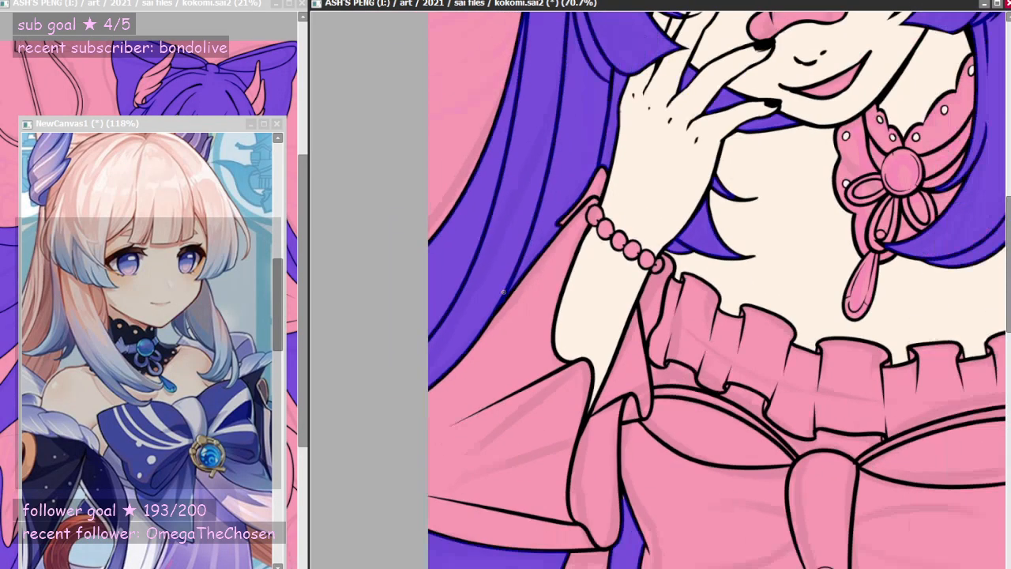
{"action": "scroll", "coordinate": [559, 361], "scroll_direction": "up", "scroll_amount": 3}
{"action": "scroll", "coordinate": [559, 361], "scroll_direction": "up", "scroll_amount": 2}
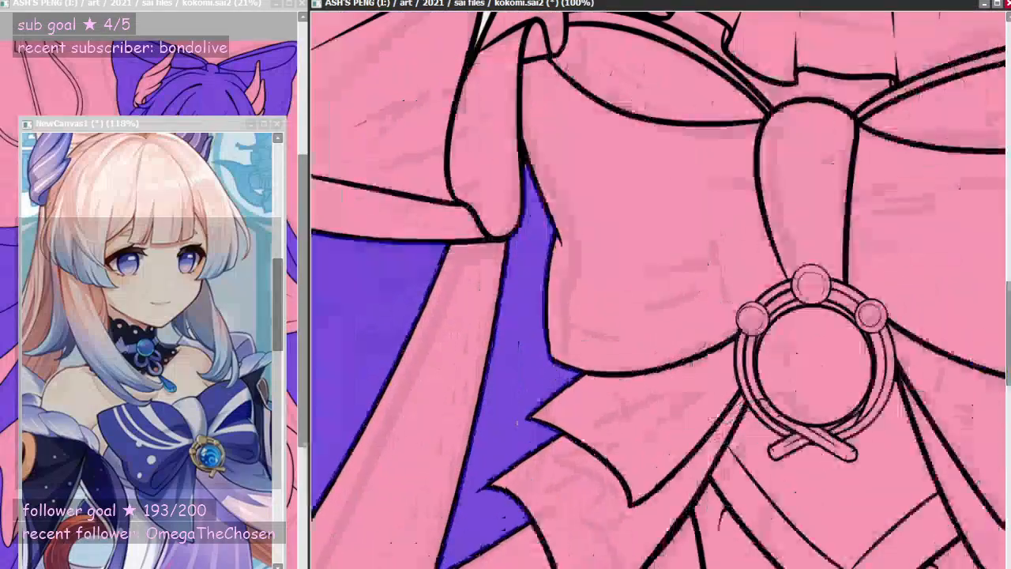
{"action": "scroll", "coordinate": [543, 176], "scroll_direction": "up", "scroll_amount": 3}
{"action": "left_click_drag", "start_coordinate": [508, 142], "coordinate": [517, 162]}
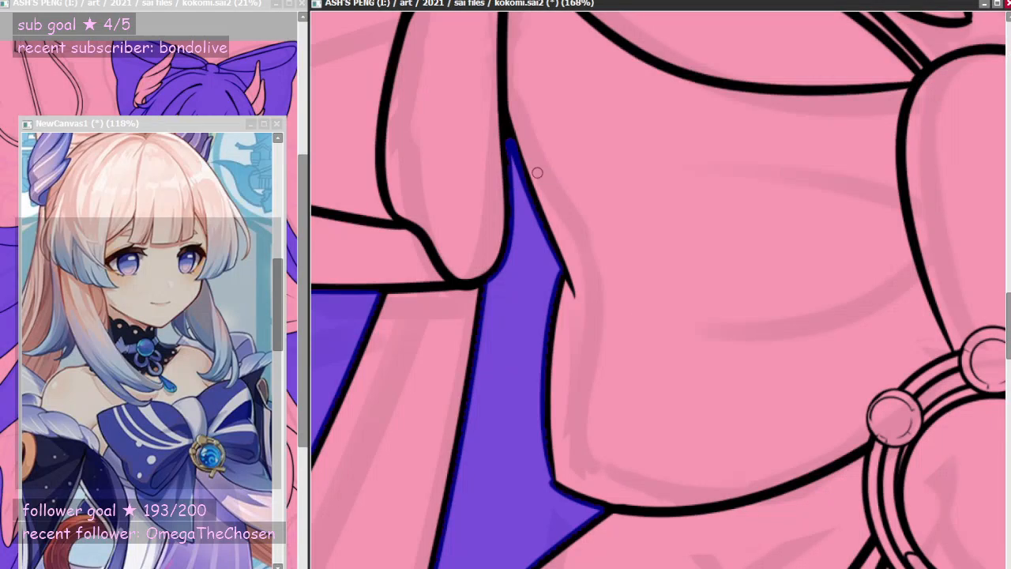
{"action": "scroll", "coordinate": [575, 180], "scroll_direction": "down", "scroll_amount": 4}
{"action": "scroll", "coordinate": [493, 501], "scroll_direction": "up", "scroll_amount": 4}
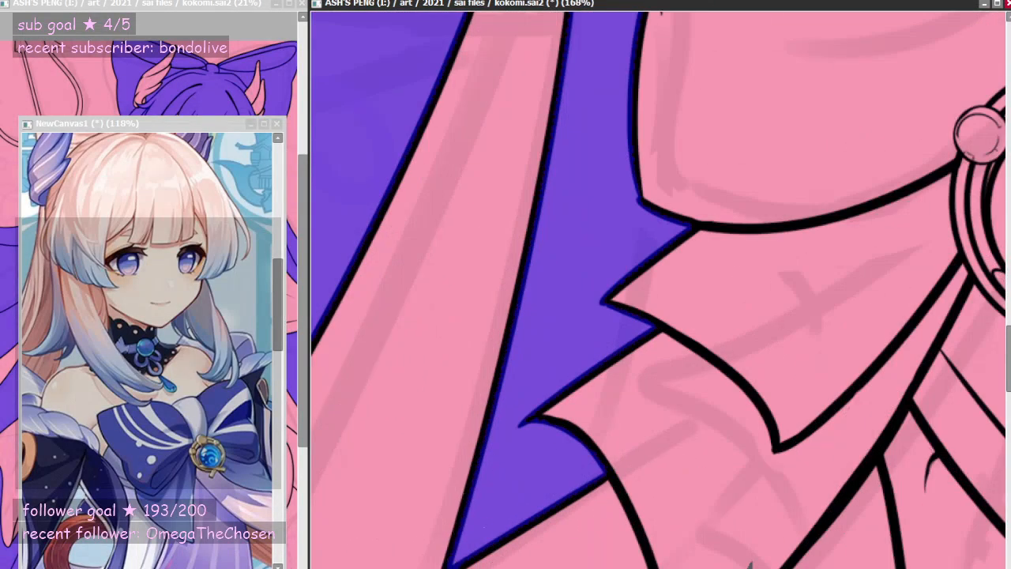
- Examine the selected hair around the skirt, the staff and the sleeves up to the raised hand for gaps
{"action": "scroll", "coordinate": [474, 443], "scroll_direction": "down", "scroll_amount": 10}
{"action": "scroll", "coordinate": [438, 503], "scroll_direction": "up", "scroll_amount": 6}
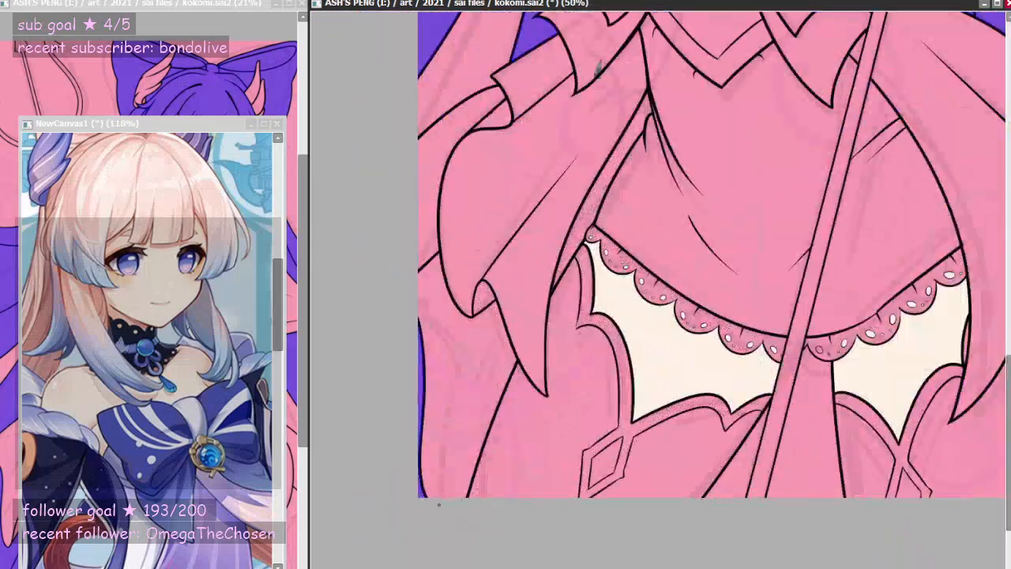
{"action": "scroll", "coordinate": [438, 503], "scroll_direction": "up", "scroll_amount": 6}
{"action": "scroll", "coordinate": [422, 491], "scroll_direction": "down", "scroll_amount": 5}
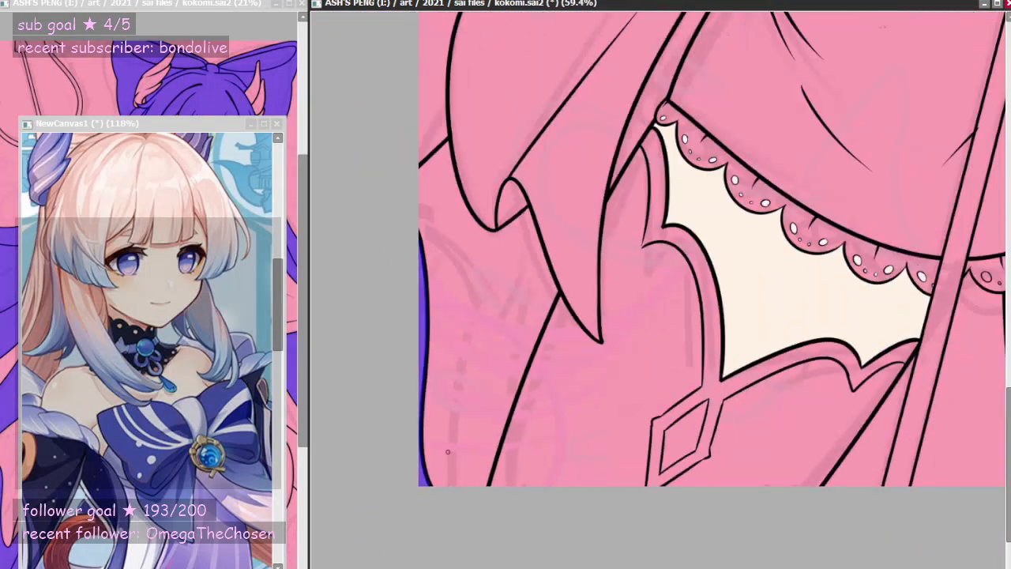
{"action": "scroll", "coordinate": [956, 334], "scroll_direction": "up", "scroll_amount": 5}
{"action": "scroll", "coordinate": [680, 397], "scroll_direction": "down", "scroll_amount": 4}
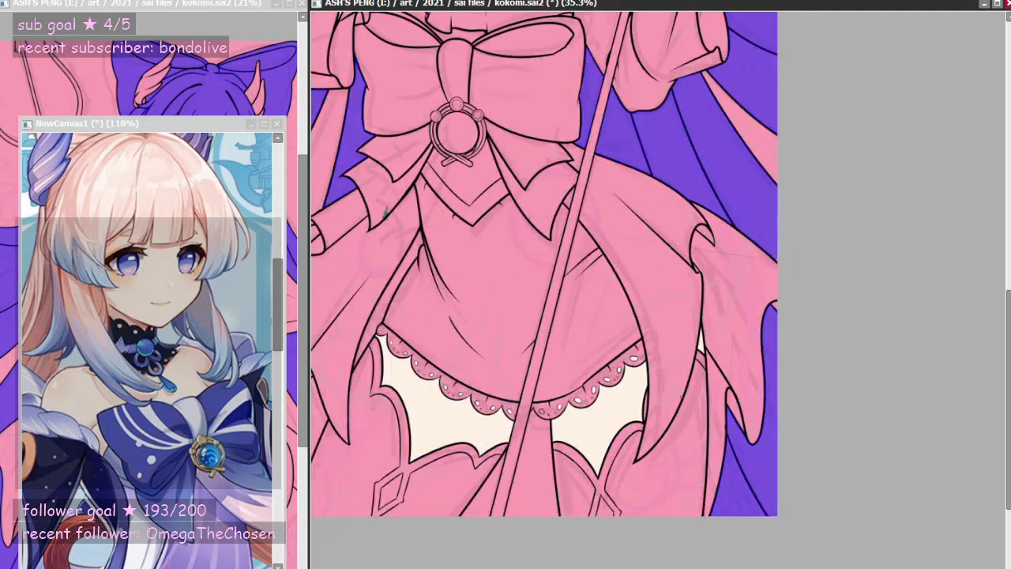
{"action": "scroll", "coordinate": [385, 212], "scroll_direction": "down", "scroll_amount": 1}
{"action": "scroll", "coordinate": [677, 185], "scroll_direction": "up", "scroll_amount": 4}
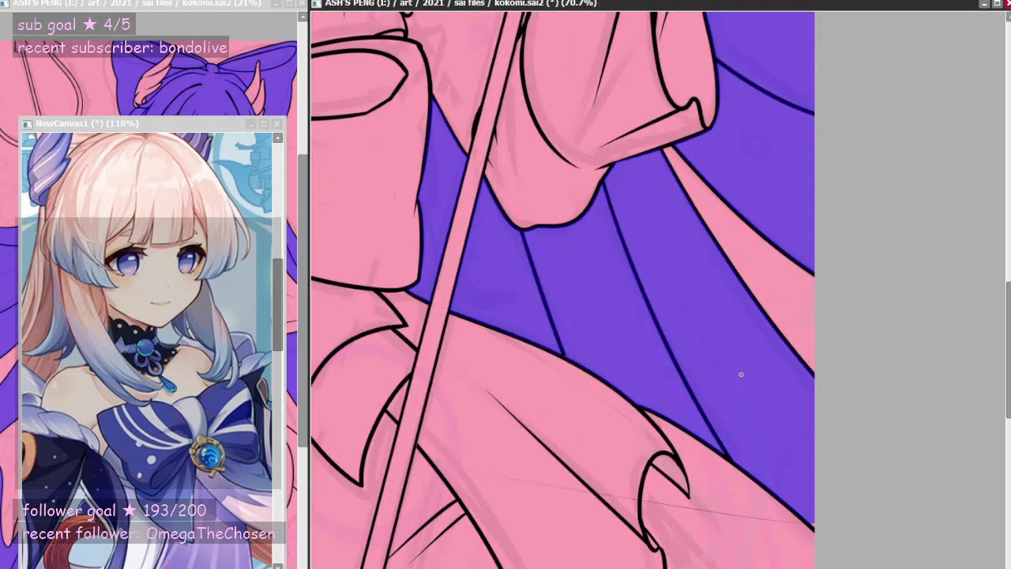
{"action": "scroll", "coordinate": [769, 449], "scroll_direction": "up", "scroll_amount": 1}
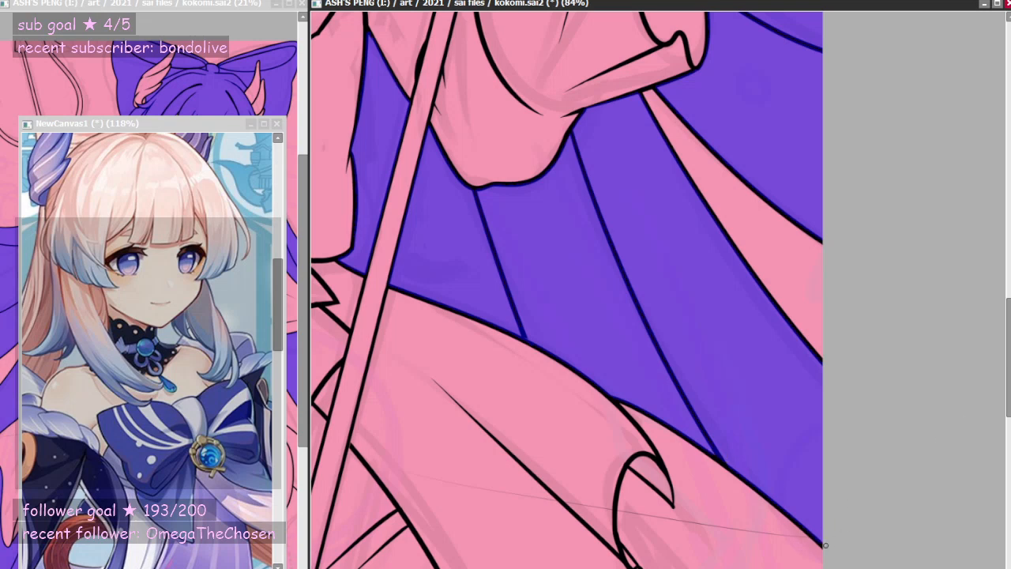
{"action": "left_click_drag", "start_coordinate": [1009, 404], "coordinate": [1008, 261]}
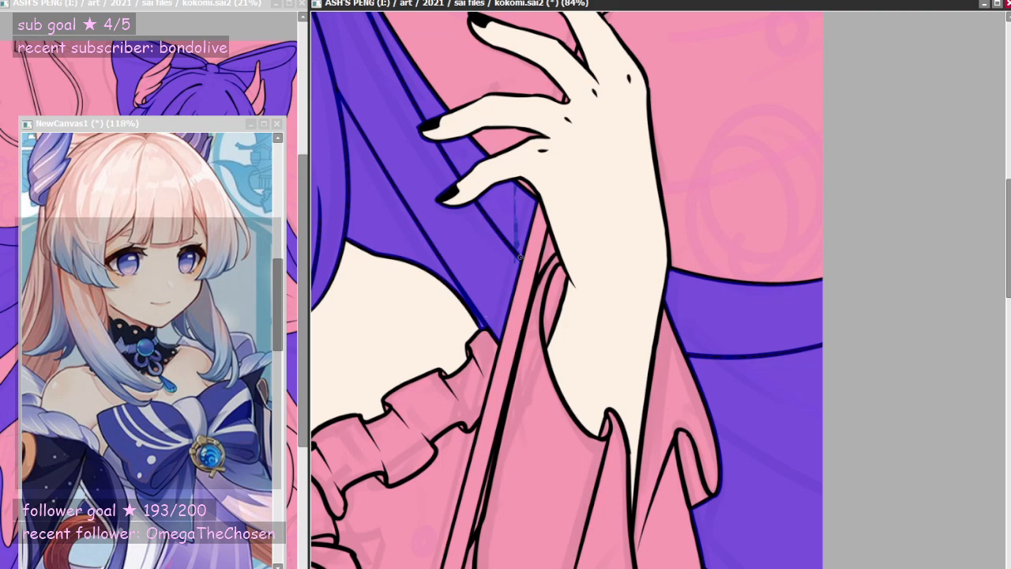
- Fill the selected hair and head bow with a very pale pink
{"action": "scroll", "coordinate": [643, 345], "scroll_direction": "down", "scroll_amount": 10}
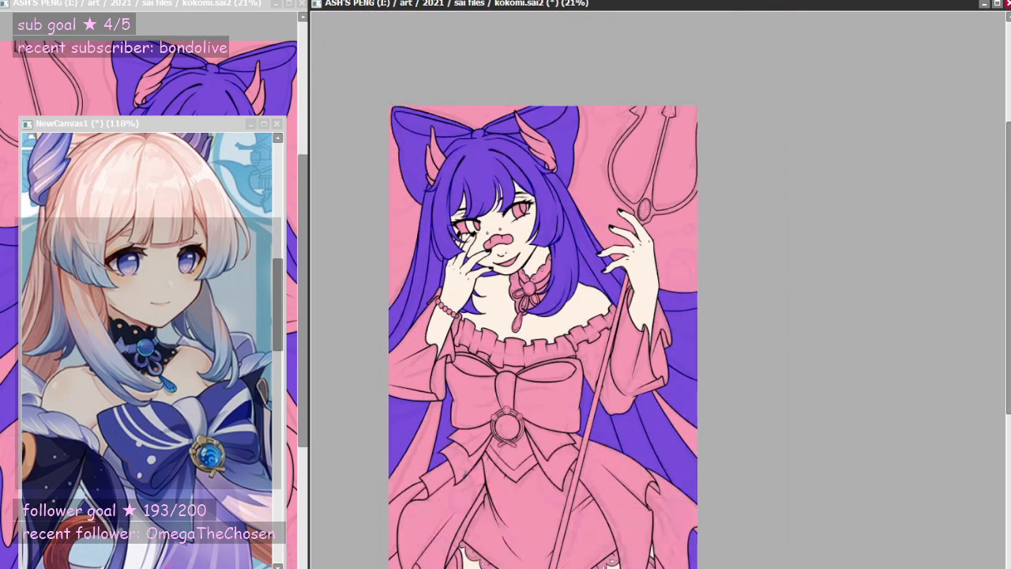
{"action": "scroll", "coordinate": [673, 389], "scroll_direction": "up", "scroll_amount": 1}
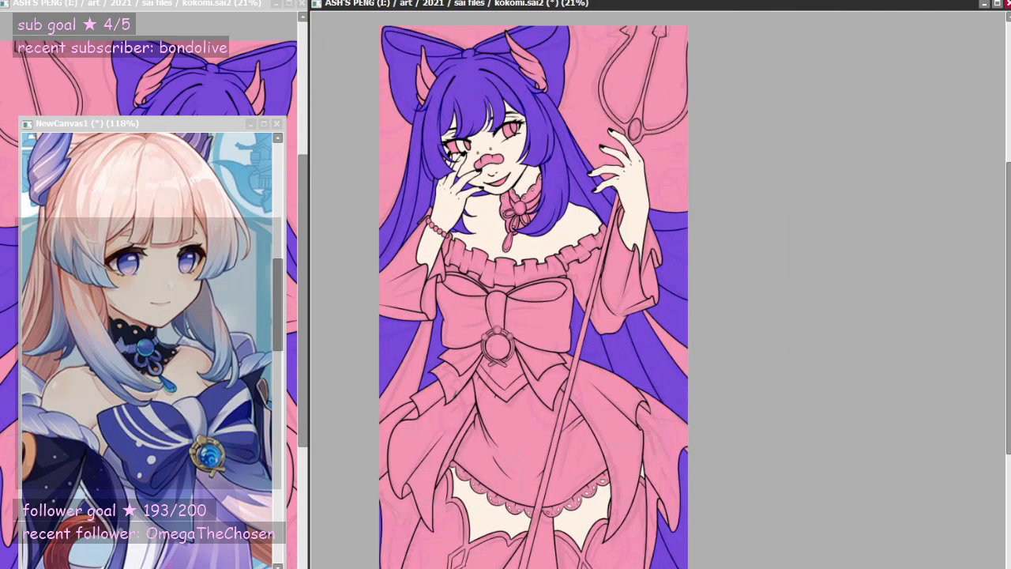
{"action": "key", "text": "n"}
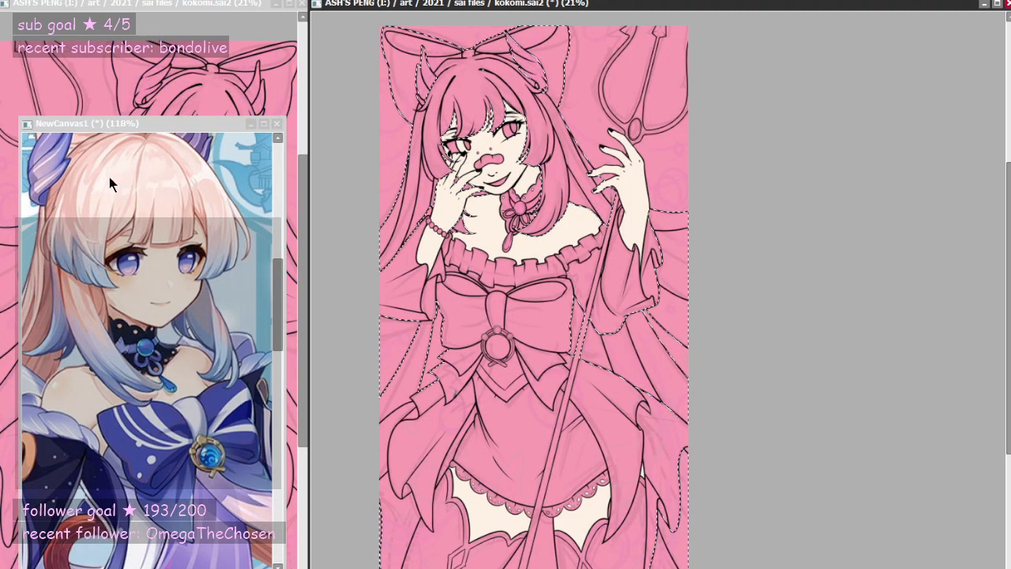
{"action": "key", "text": "ctrl+f"}
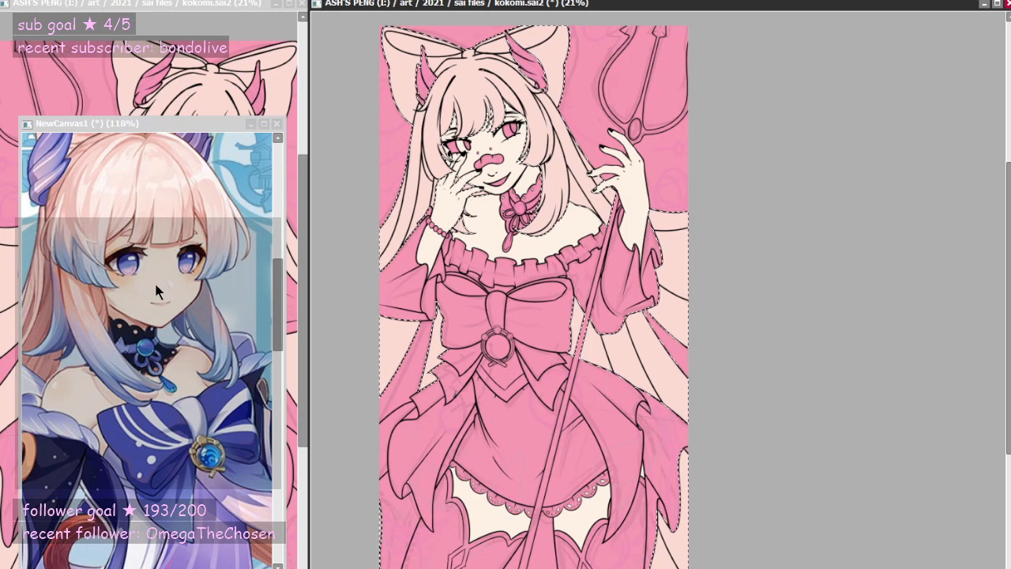
- Refill the hair and head bow with a deeper peach pink sampled from the reference character's hair, and clear the selection
{"action": "scroll", "coordinate": [154, 280], "scroll_direction": "down", "scroll_amount": 4}
{"action": "scroll", "coordinate": [47, 435], "scroll_direction": "down", "scroll_amount": 2}
{"action": "scroll", "coordinate": [47, 435], "scroll_direction": "up", "scroll_amount": 4}
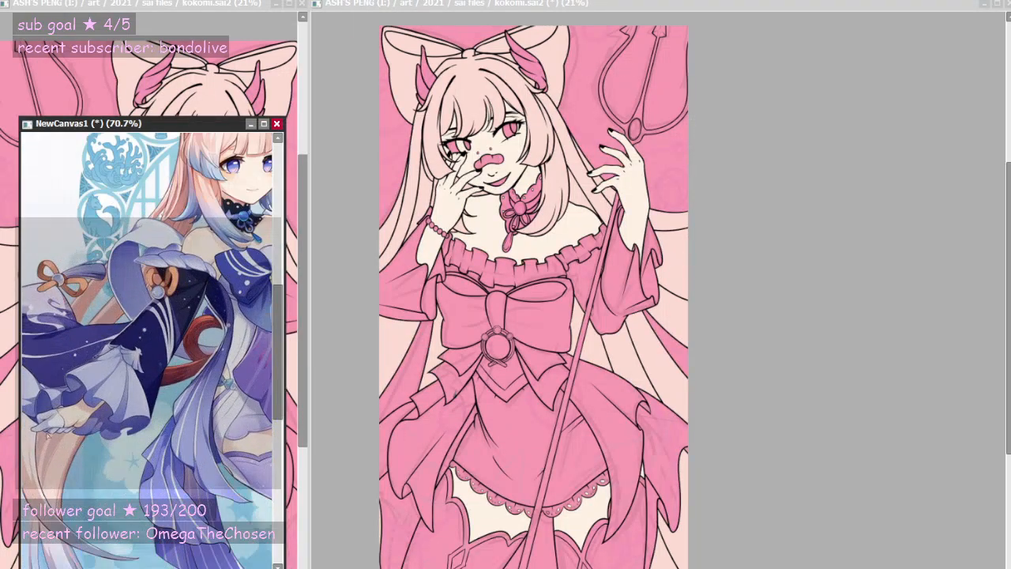
{"action": "scroll", "coordinate": [160, 337], "scroll_direction": "down", "scroll_amount": 2}
{"action": "scroll", "coordinate": [160, 337], "scroll_direction": "up", "scroll_amount": 5}
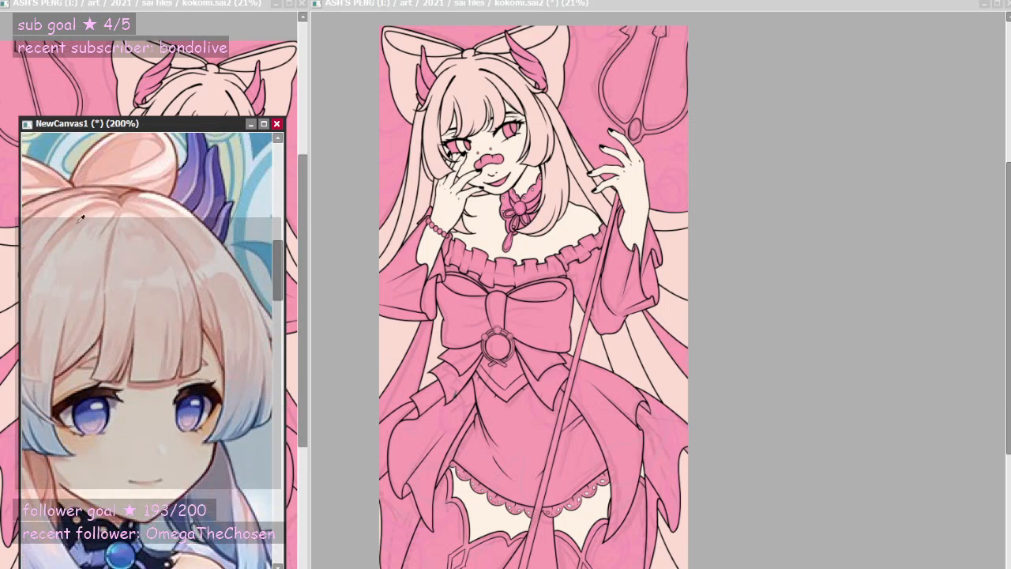
{"action": "left_click", "coordinate": [427, 150]}
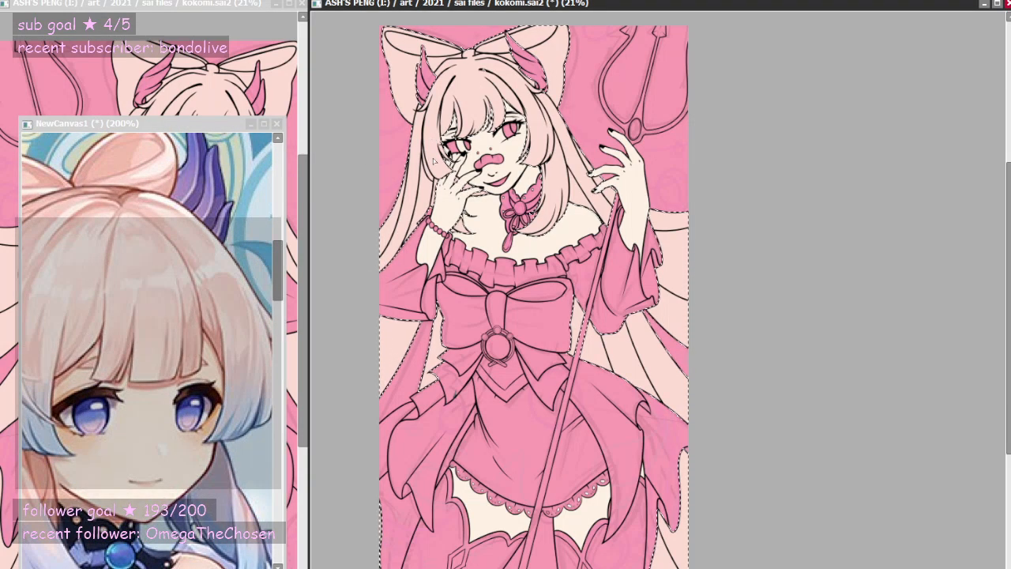
{"action": "key", "text": "ctrl+f"}
{"action": "key", "text": "ctrl+d"}
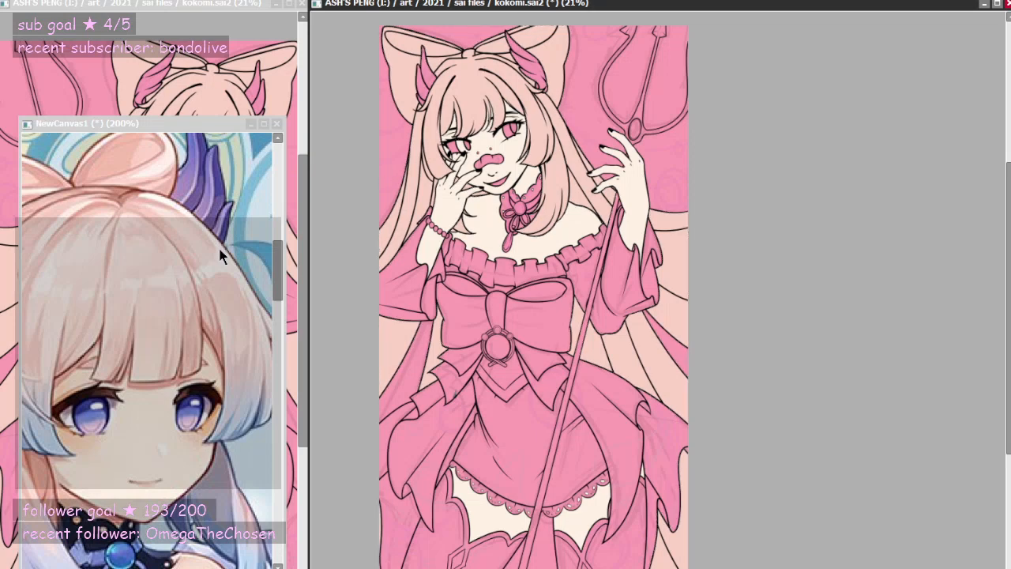
- Select the ruffled neckline and the small sleeve edge beside the bead bracelet
{"action": "scroll", "coordinate": [619, 240], "scroll_direction": "down", "scroll_amount": 2}
{"action": "scroll", "coordinate": [619, 239], "scroll_direction": "up", "scroll_amount": 1}
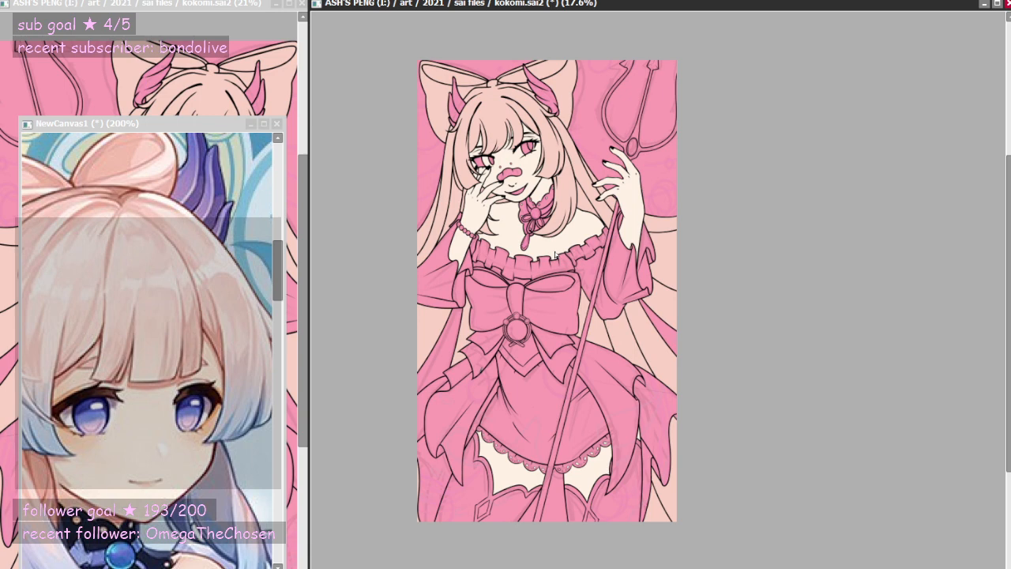
{"action": "scroll", "coordinate": [488, 291], "scroll_direction": "up", "scroll_amount": 1}
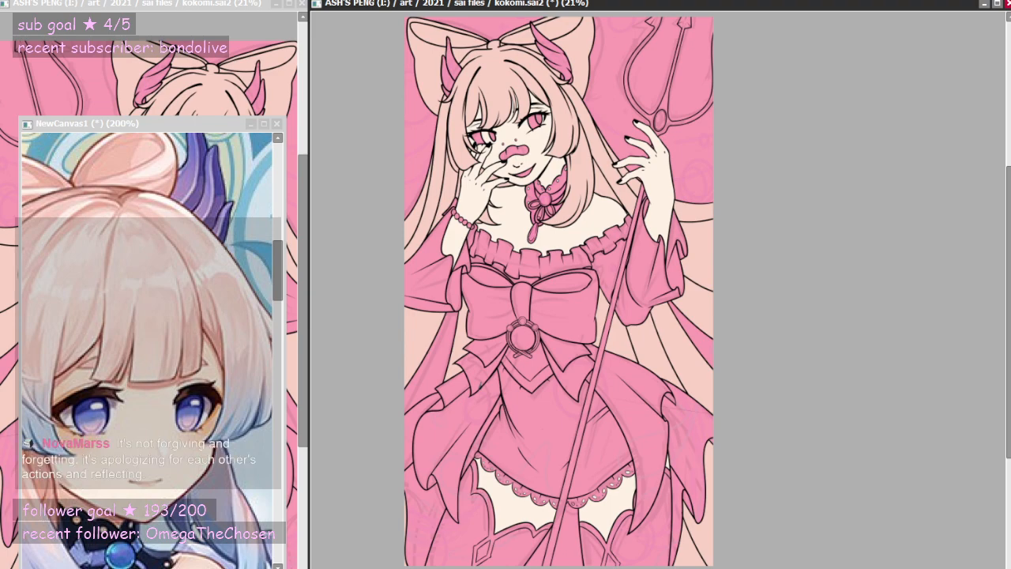
{"action": "scroll", "coordinate": [542, 237], "scroll_direction": "up", "scroll_amount": 2}
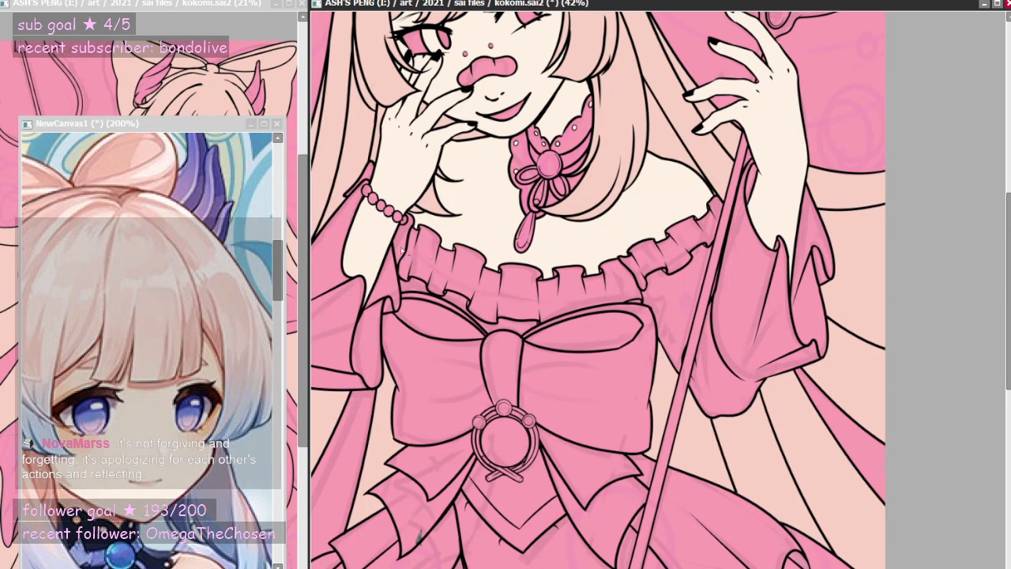
{"action": "left_click", "coordinate": [452, 259]}
{"action": "left_click", "coordinate": [637, 267]}
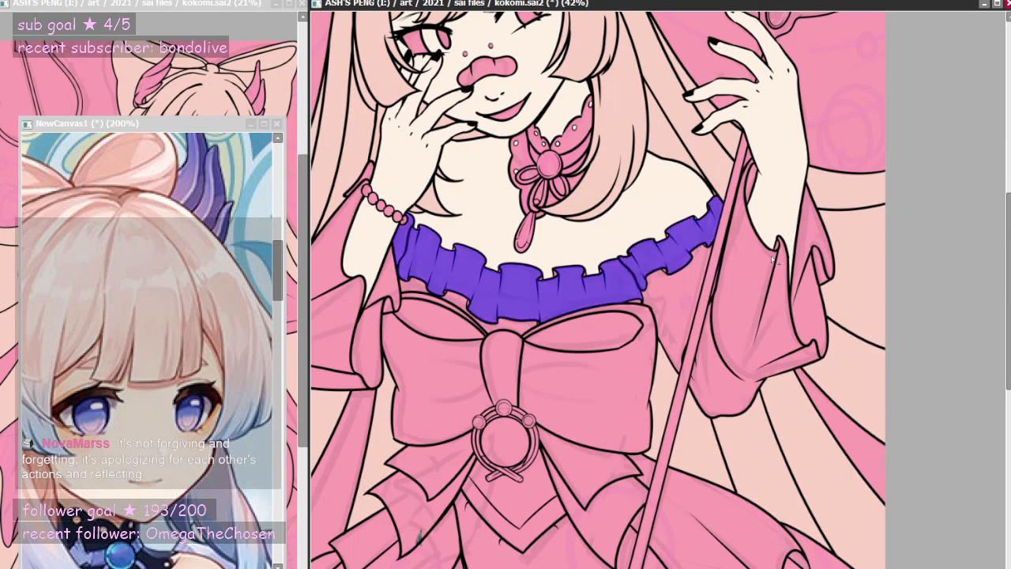
{"action": "left_click", "coordinate": [369, 180]}
- Consult the full reference outfit and add the skirt's scalloped lace trim on both sides of the staff to the selection
{"action": "scroll", "coordinate": [442, 325], "scroll_direction": "down", "scroll_amount": 1}
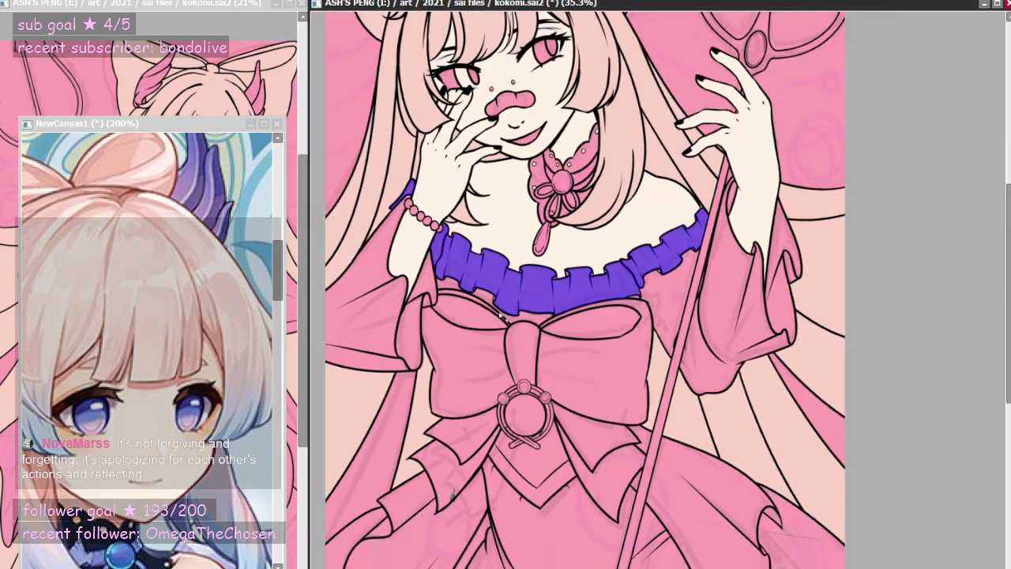
{"action": "scroll", "coordinate": [142, 322], "scroll_direction": "down", "scroll_amount": 11}
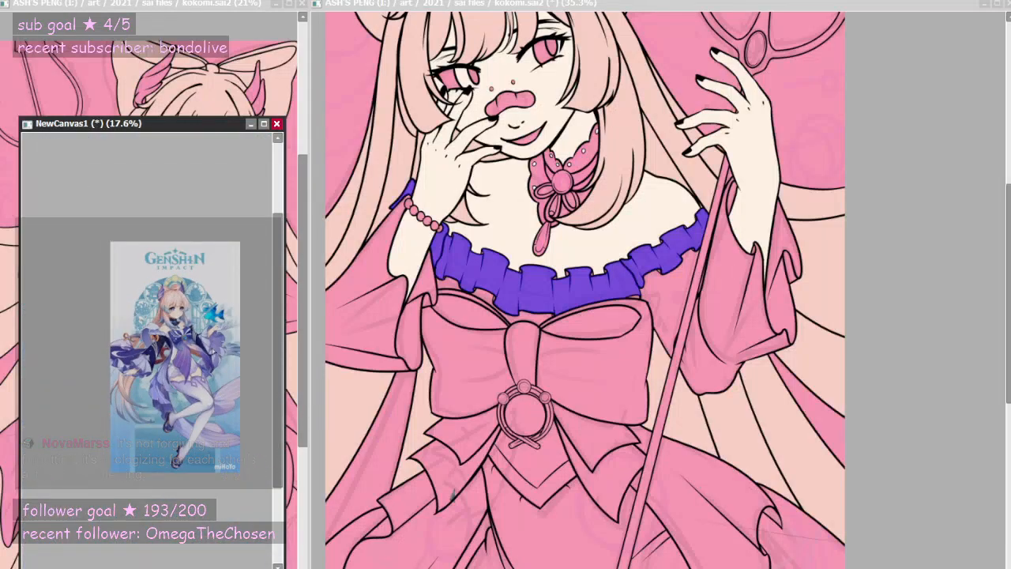
{"action": "scroll", "coordinate": [142, 322], "scroll_direction": "up", "scroll_amount": 2}
{"action": "scroll", "coordinate": [553, 250], "scroll_direction": "down", "scroll_amount": 3}
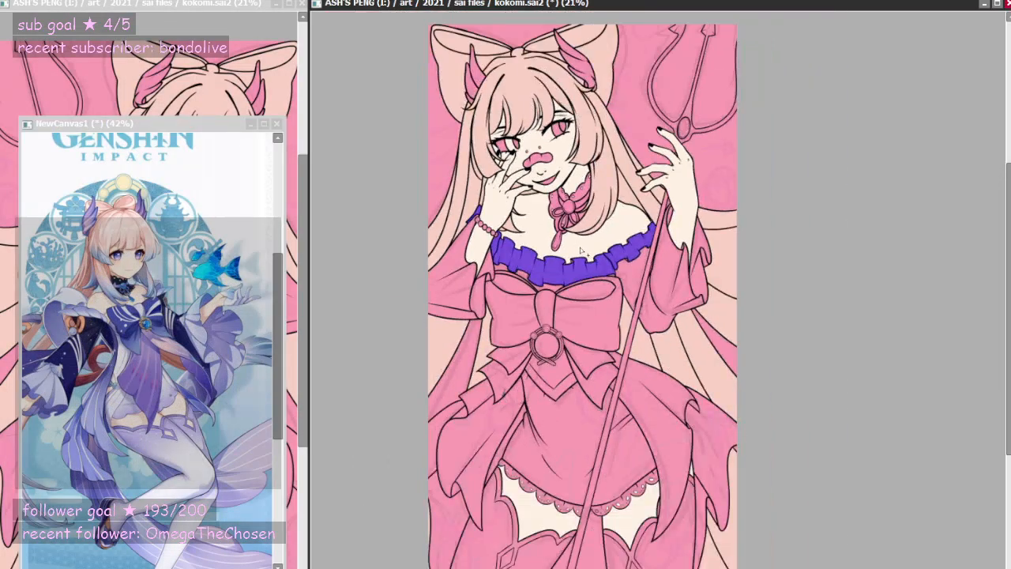
{"action": "scroll", "coordinate": [562, 498], "scroll_direction": "up", "scroll_amount": 7}
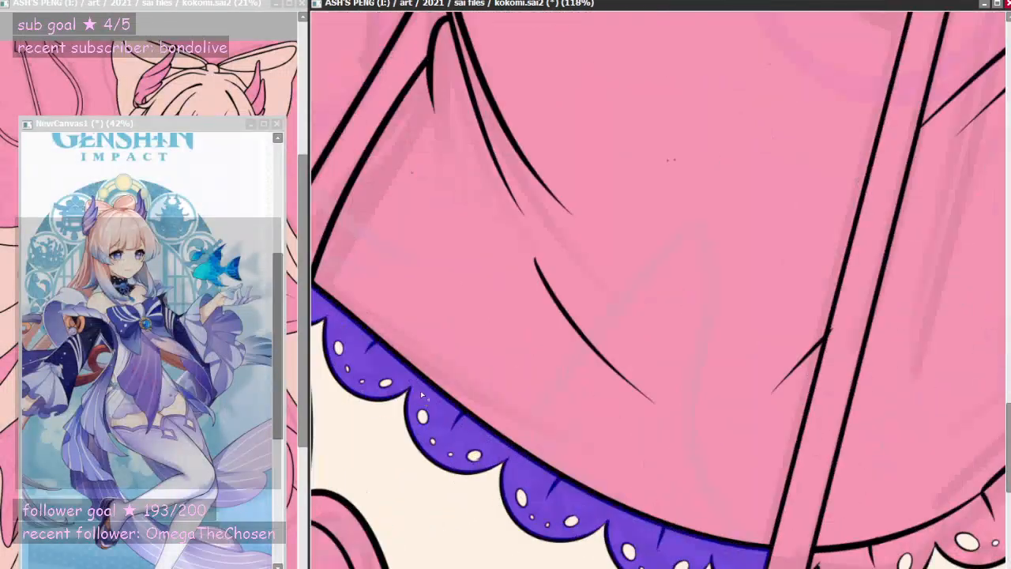
{"action": "scroll", "coordinate": [728, 466], "scroll_direction": "up", "scroll_amount": 1}
{"action": "left_click", "coordinate": [706, 494]}
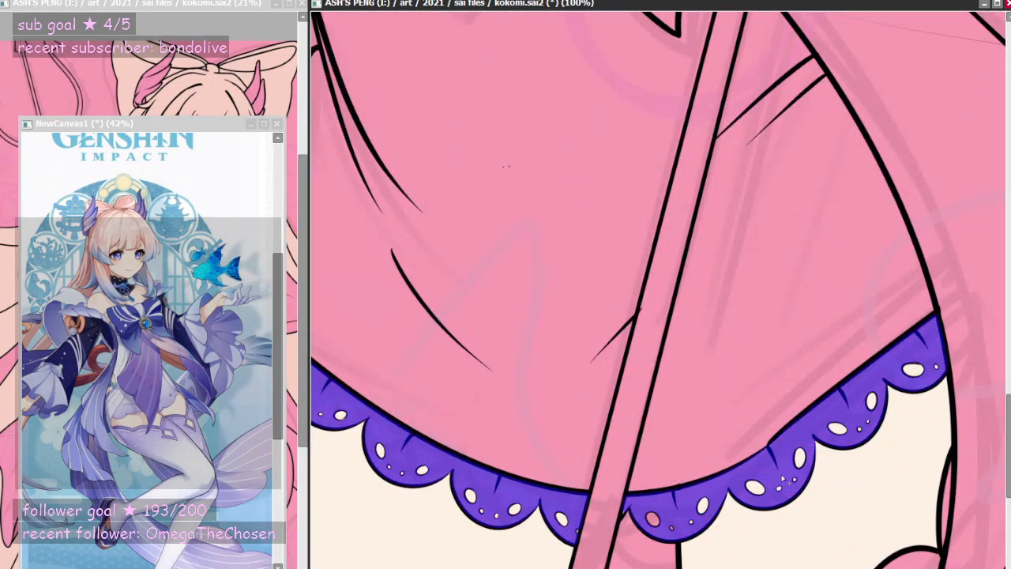
- Paint the missed gaps in the lace trim, beside the staff and at its narrow upper end, into the selection
{"action": "scroll", "coordinate": [679, 497], "scroll_direction": "up", "scroll_amount": 5}
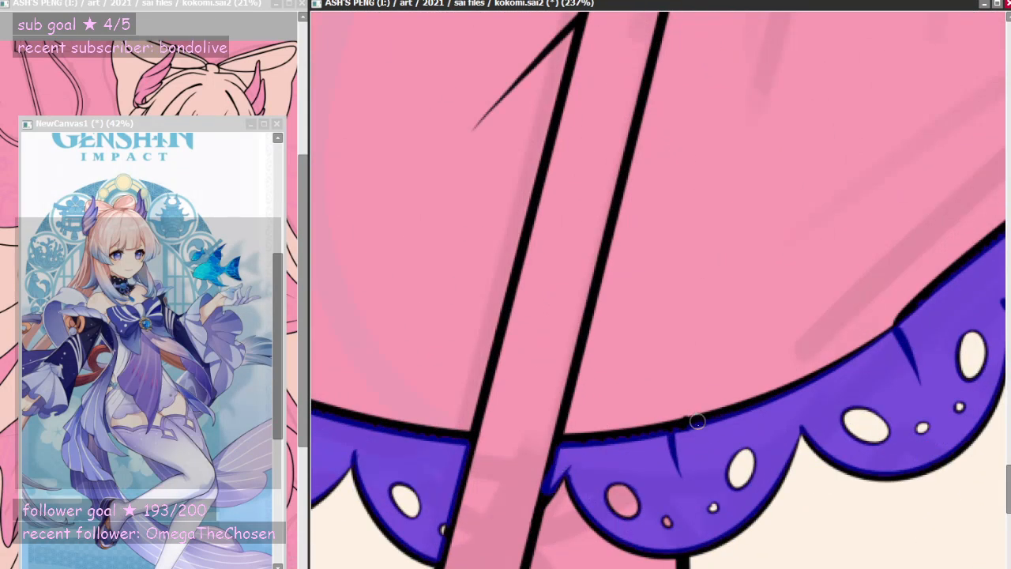
{"action": "scroll", "coordinate": [697, 422], "scroll_direction": "down", "scroll_amount": 5}
{"action": "scroll", "coordinate": [850, 401], "scroll_direction": "down", "scroll_amount": 3}
{"action": "scroll", "coordinate": [616, 339], "scroll_direction": "up", "scroll_amount": 8}
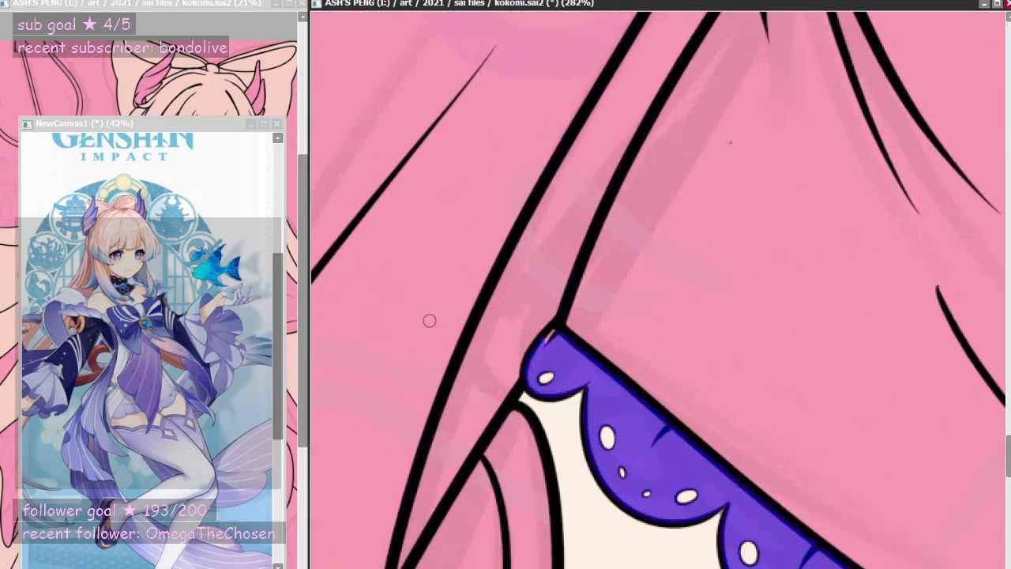
{"action": "scroll", "coordinate": [625, 334], "scroll_direction": "down", "scroll_amount": 10}
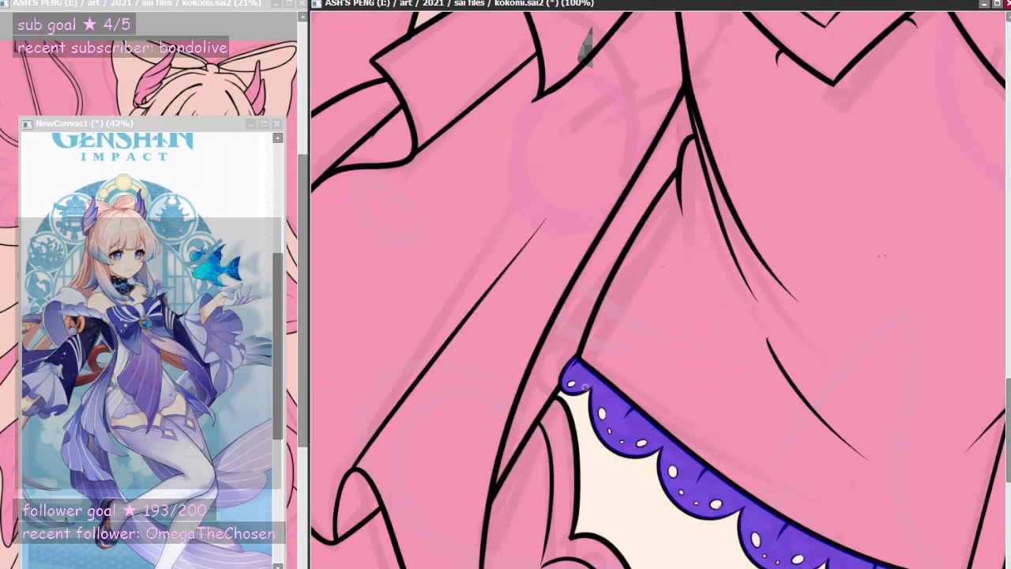
{"action": "scroll", "coordinate": [734, 327], "scroll_direction": "up", "scroll_amount": 2}
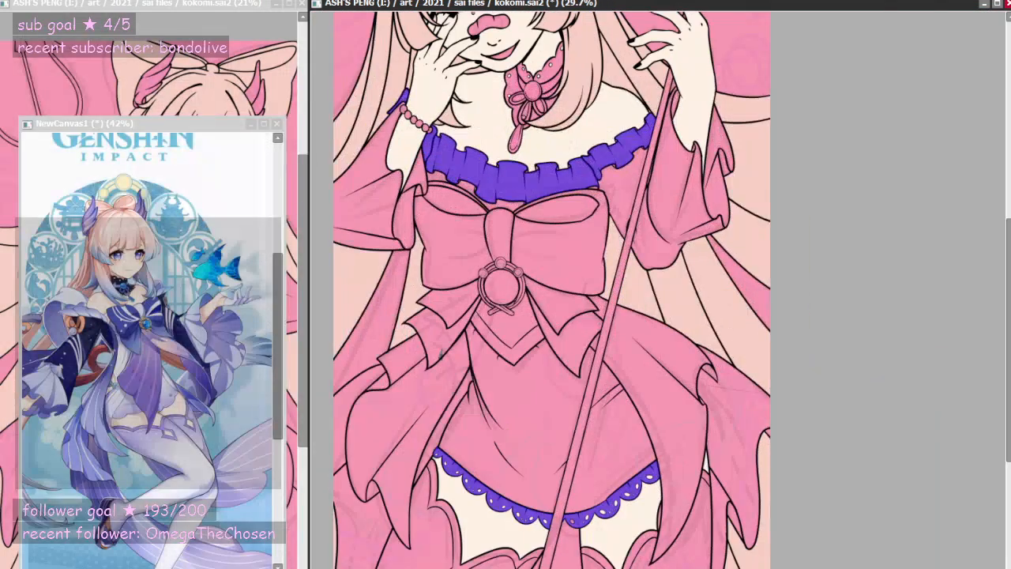
- Paint the missed fold tips at the bracelet end of the ruffled neckline into the selection
{"action": "scroll", "coordinate": [530, 253], "scroll_direction": "down", "scroll_amount": 1}
{"action": "scroll", "coordinate": [526, 289], "scroll_direction": "up", "scroll_amount": 6}
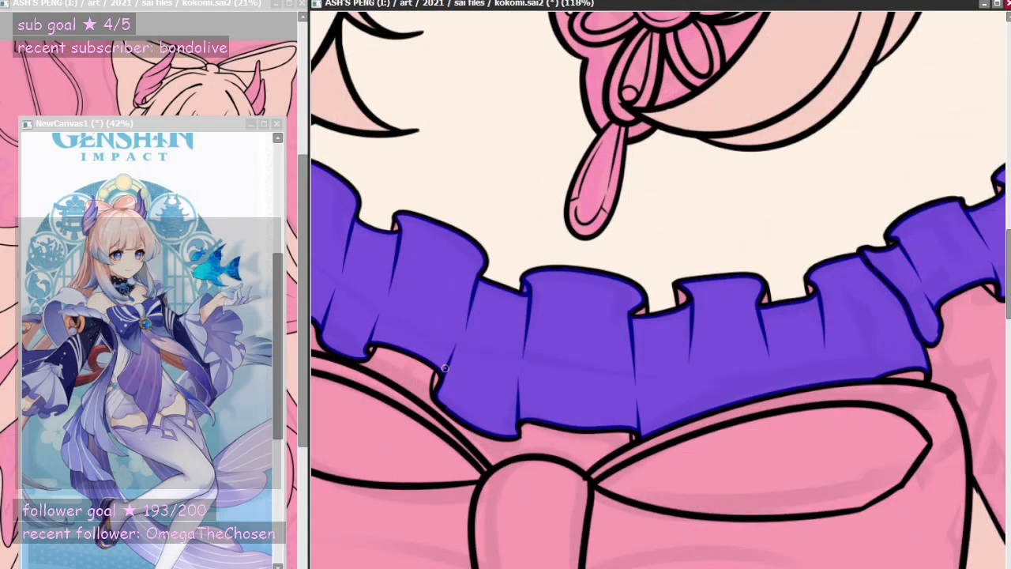
{"action": "scroll", "coordinate": [439, 366], "scroll_direction": "down", "scroll_amount": 1}
{"action": "scroll", "coordinate": [416, 248], "scroll_direction": "up", "scroll_amount": 4}
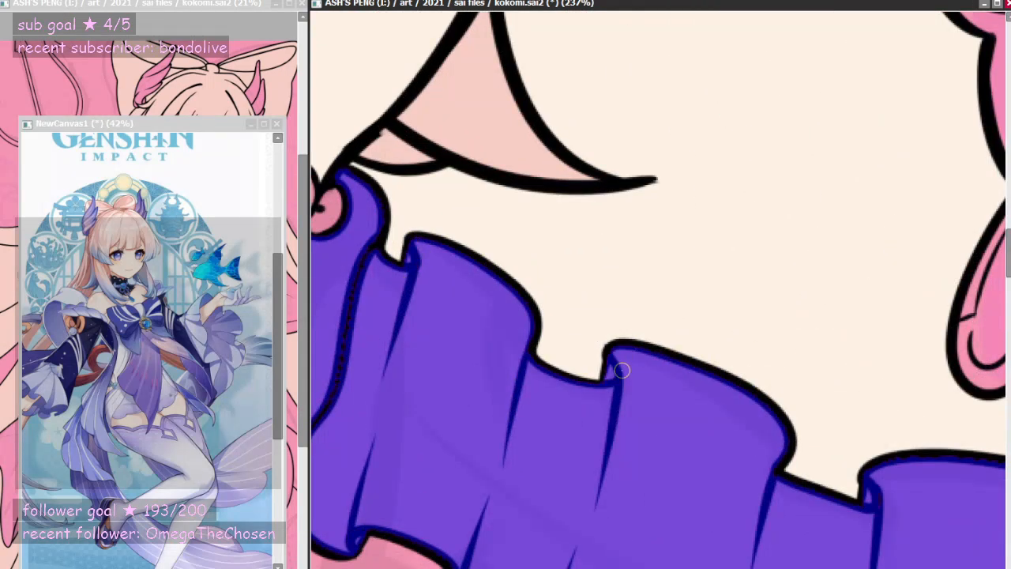
{"action": "scroll", "coordinate": [616, 379], "scroll_direction": "down", "scroll_amount": 4}
{"action": "scroll", "coordinate": [438, 237], "scroll_direction": "up", "scroll_amount": 3}
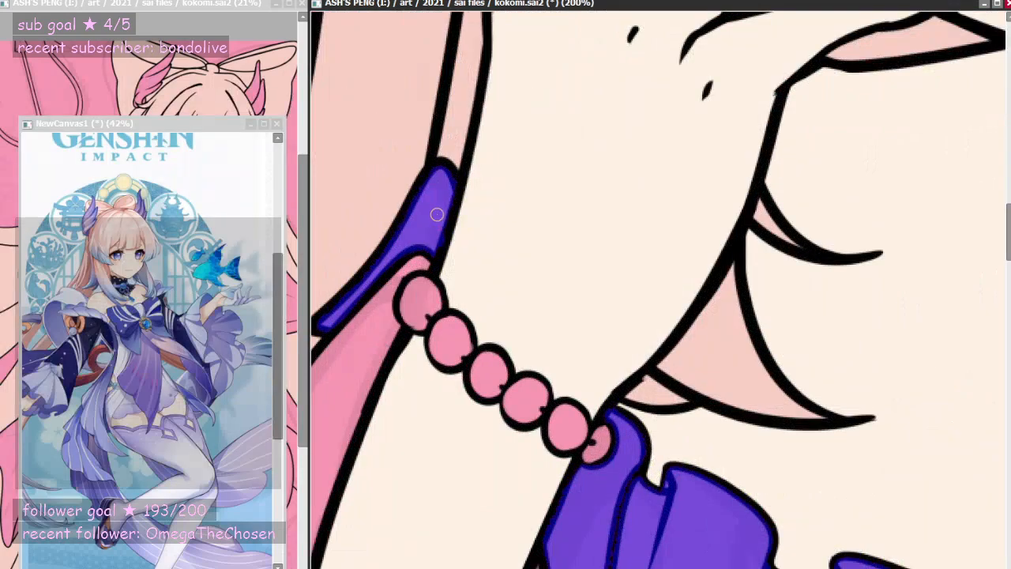
{"action": "scroll", "coordinate": [438, 237], "scroll_direction": "down", "scroll_amount": 2}
{"action": "scroll", "coordinate": [620, 497], "scroll_direction": "up", "scroll_amount": 4}
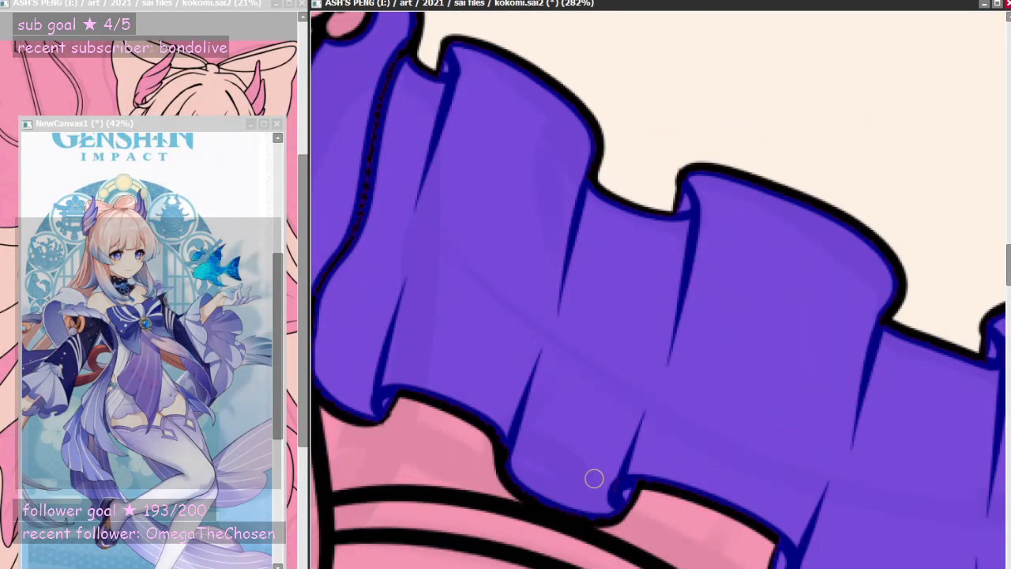
- Add the small inner folds along the middle of the neckline ruffle's upper edge to the selection
{"action": "scroll", "coordinate": [593, 479], "scroll_direction": "down", "scroll_amount": 5}
{"action": "scroll", "coordinate": [845, 458], "scroll_direction": "up", "scroll_amount": 2}
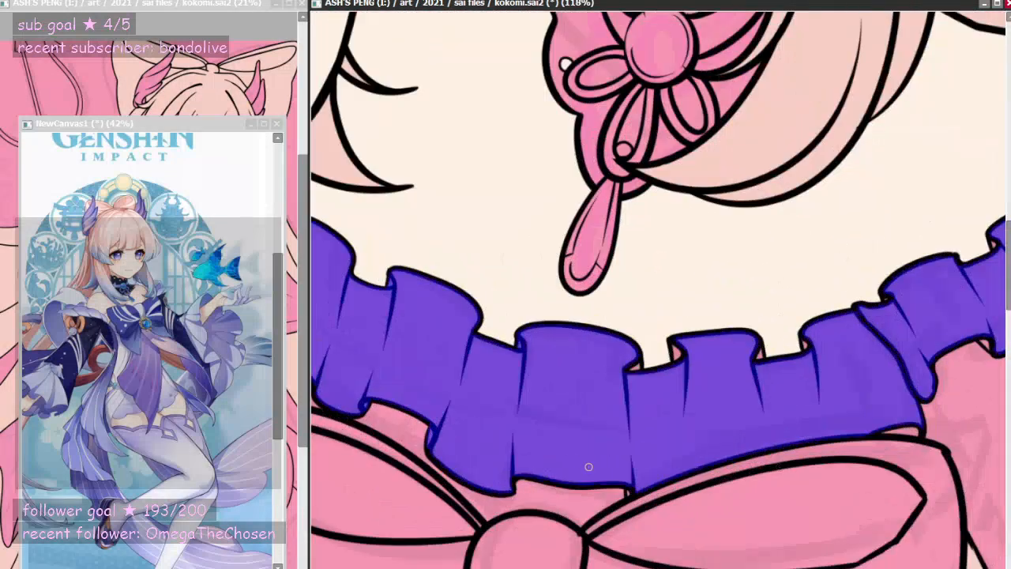
{"action": "scroll", "coordinate": [588, 466], "scroll_direction": "up", "scroll_amount": 4}
{"action": "scroll", "coordinate": [608, 348], "scroll_direction": "down", "scroll_amount": 2}
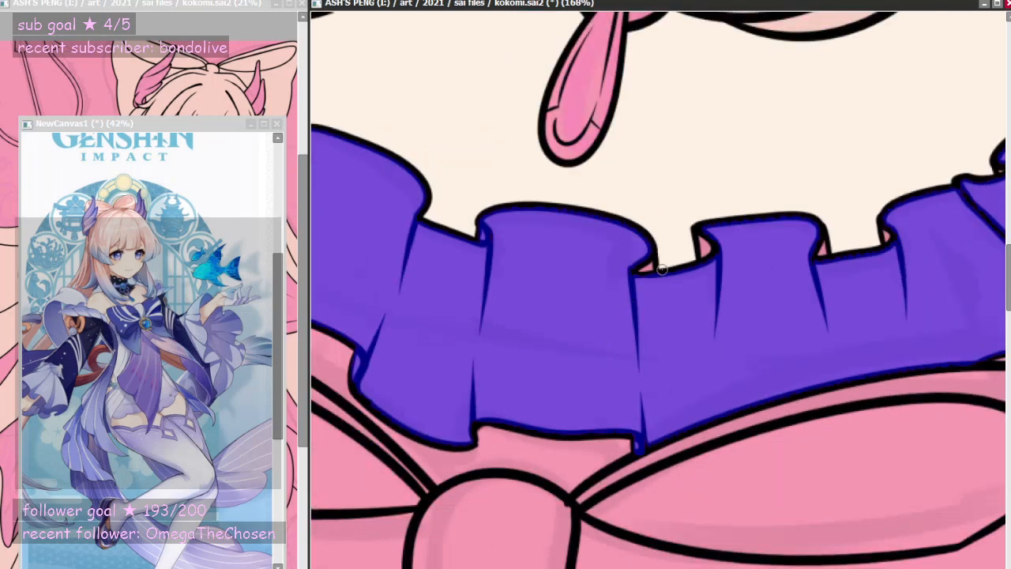
{"action": "scroll", "coordinate": [662, 270], "scroll_direction": "up", "scroll_amount": 2}
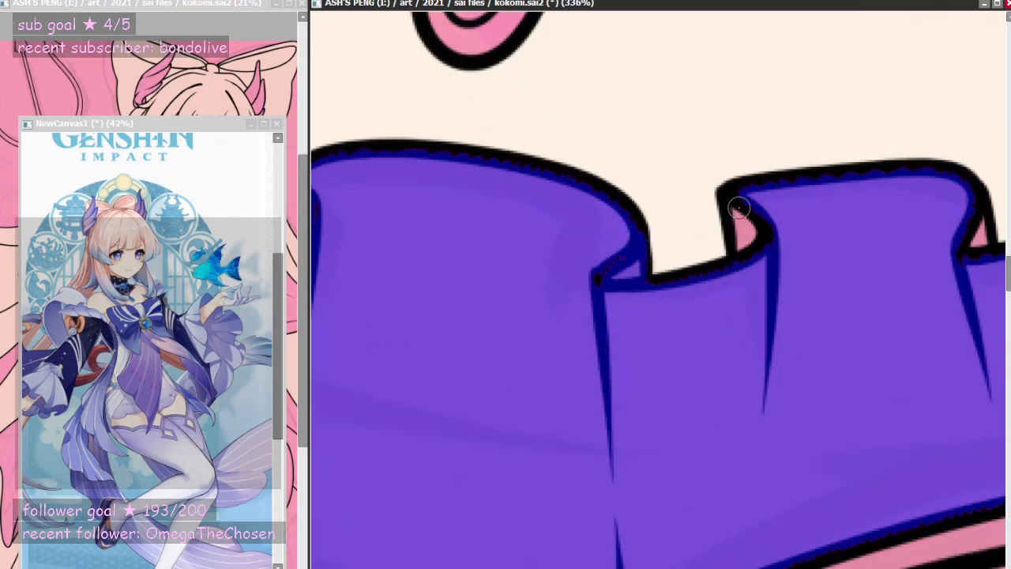
{"action": "left_click_drag", "start_coordinate": [738, 207], "coordinate": [743, 243]}
{"action": "scroll", "coordinate": [650, 277], "scroll_direction": "down", "scroll_amount": 5}
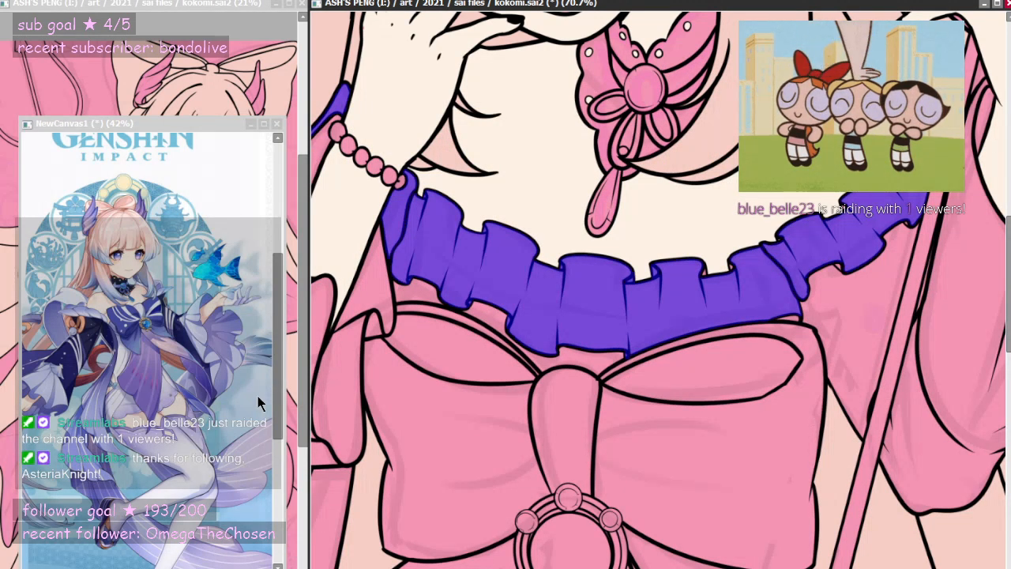
- Paint the missed fold tips along both edges of the neckline ruffle, from its middle to the staff end, into the selection
{"action": "scroll", "coordinate": [543, 317], "scroll_direction": "up", "scroll_amount": 3}
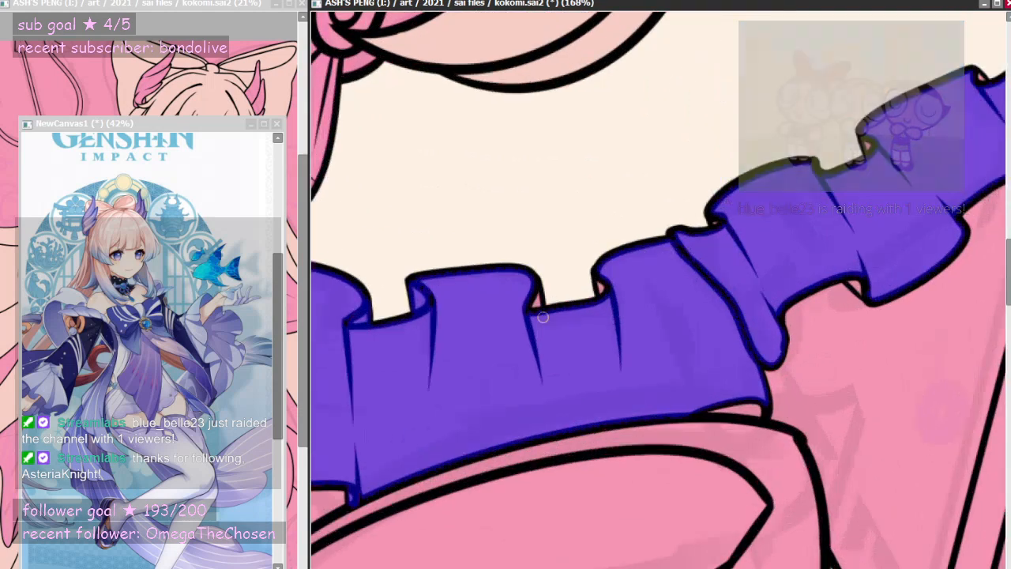
{"action": "left_click_drag", "start_coordinate": [532, 284], "coordinate": [537, 308]}
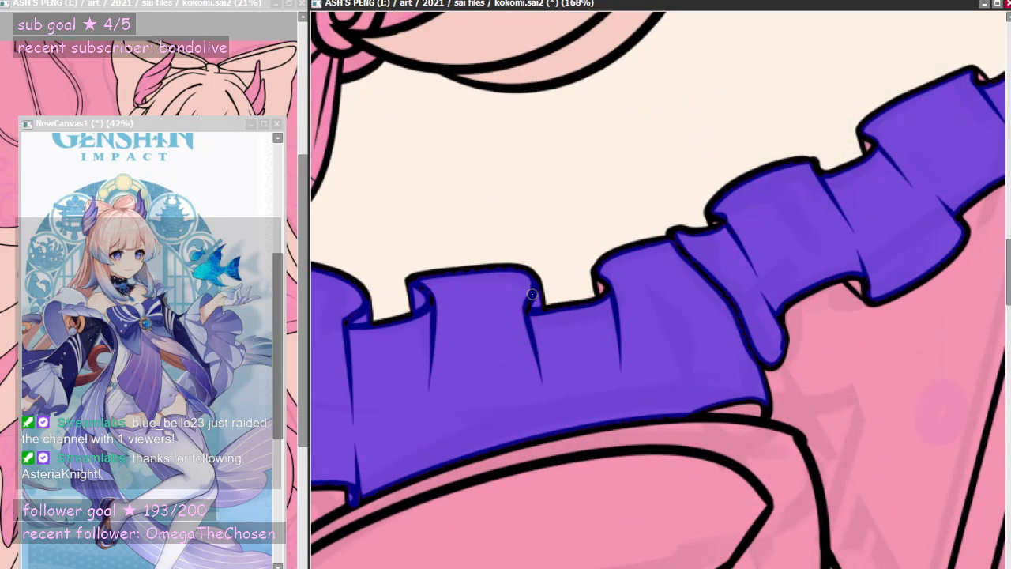
{"action": "left_click_drag", "start_coordinate": [600, 283], "coordinate": [606, 304]}
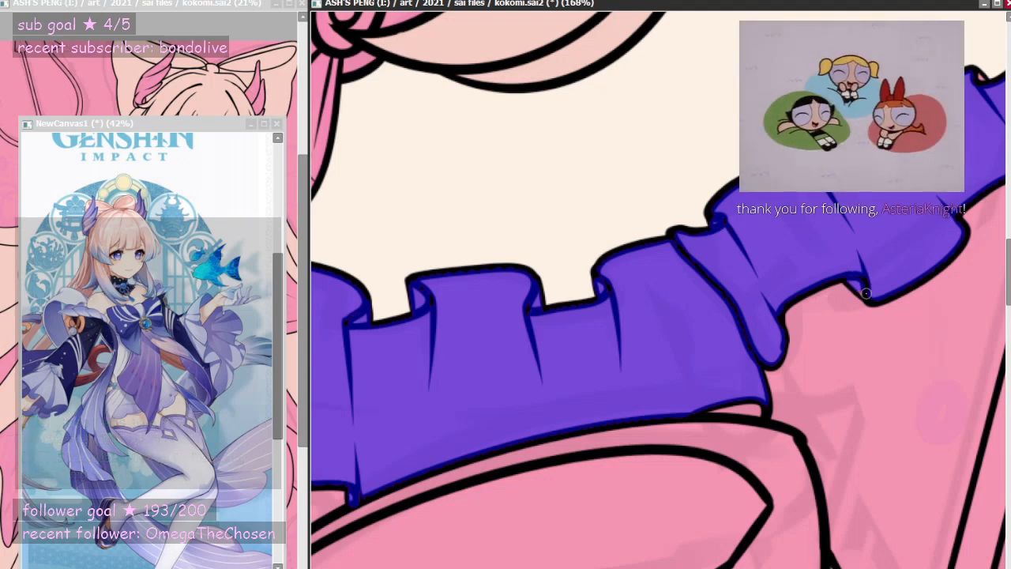
{"action": "scroll", "coordinate": [652, 336], "scroll_direction": "down", "scroll_amount": 5}
{"action": "scroll", "coordinate": [857, 209], "scroll_direction": "up", "scroll_amount": 5}
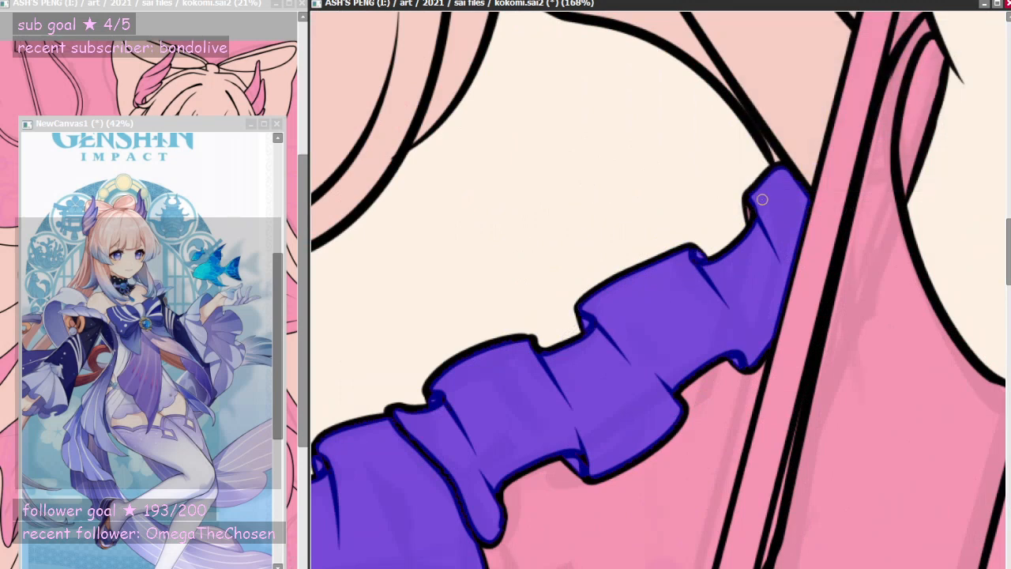
{"action": "scroll", "coordinate": [760, 246], "scroll_direction": "down", "scroll_amount": 5}
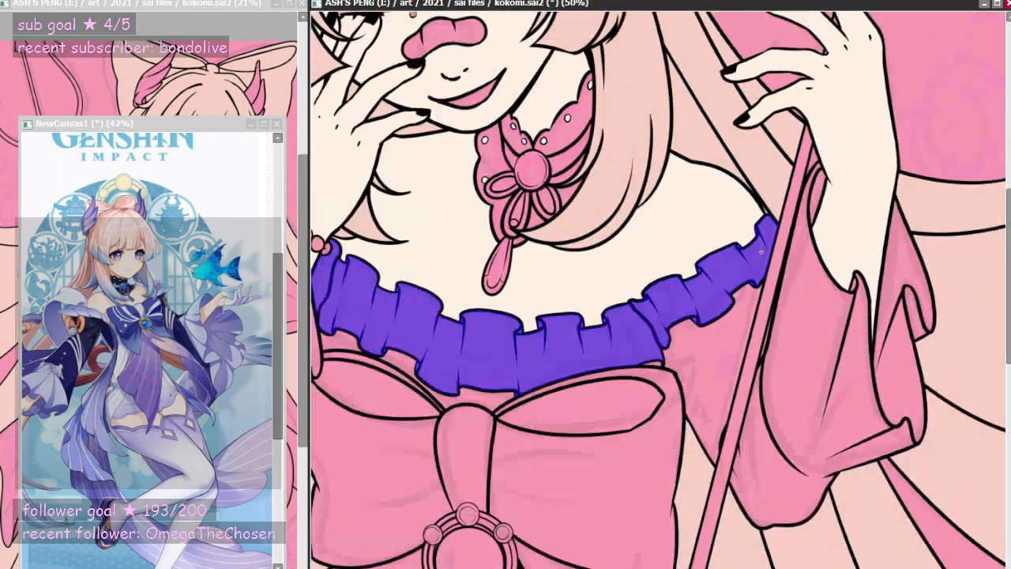
{"action": "scroll", "coordinate": [760, 251], "scroll_direction": "down", "scroll_amount": 2}
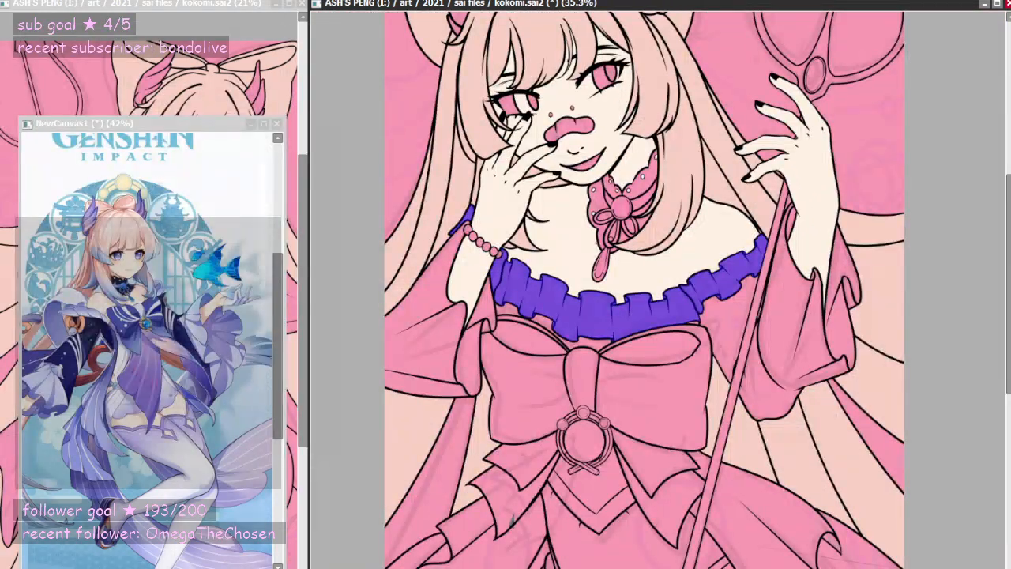
- Add the choker's scalloped lace panels and the insides of its small ribbon loops to the selection
{"action": "scroll", "coordinate": [624, 162], "scroll_direction": "up", "scroll_amount": 2}
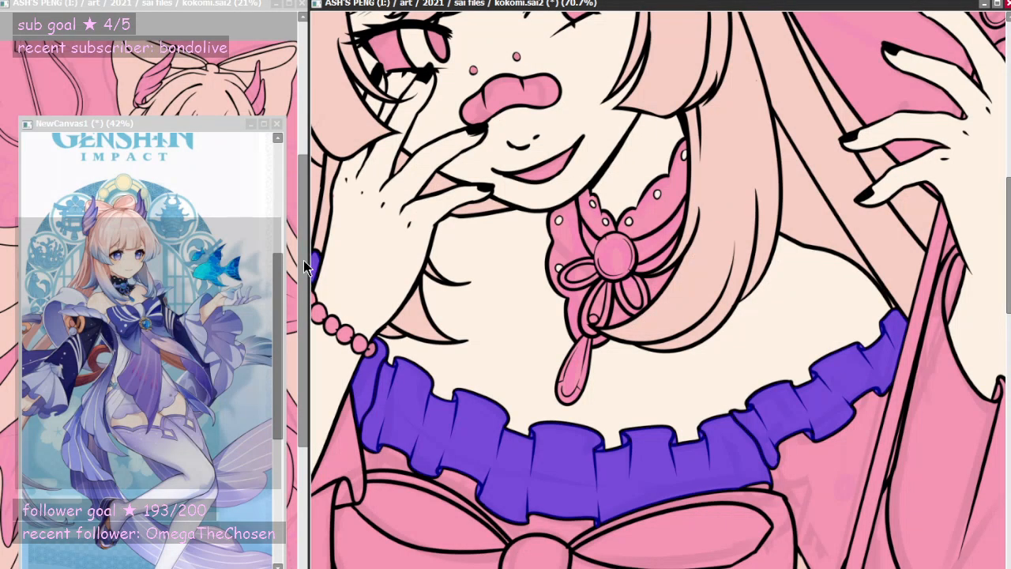
{"action": "scroll", "coordinate": [604, 272], "scroll_direction": "up", "scroll_amount": 2}
{"action": "left_click", "coordinate": [645, 225]}
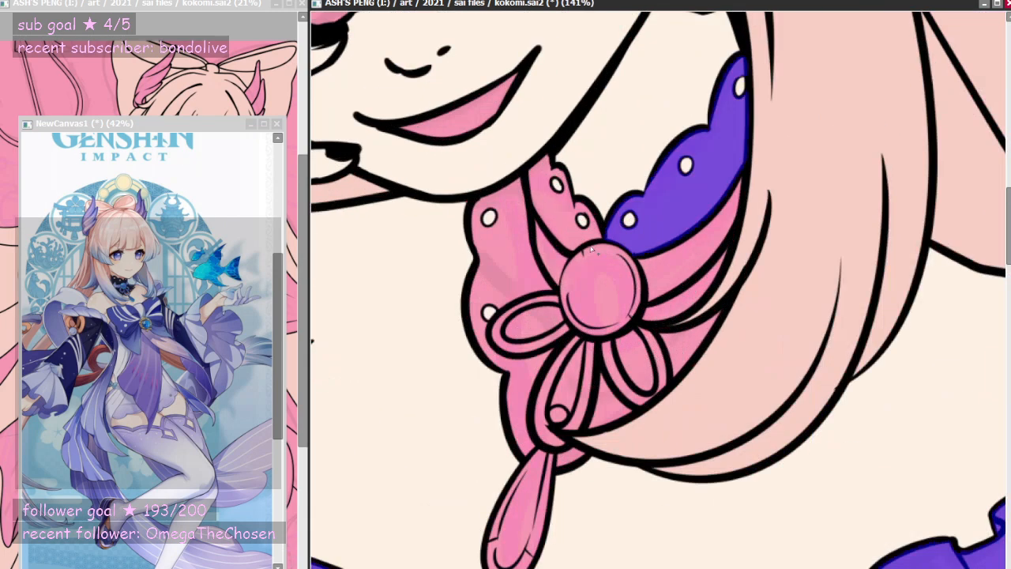
{"action": "left_click", "coordinate": [562, 210]}
{"action": "left_click", "coordinate": [532, 275]}
{"action": "left_click", "coordinate": [608, 398]}
{"action": "left_click", "coordinate": [635, 363]}
{"action": "left_click", "coordinate": [675, 355]}
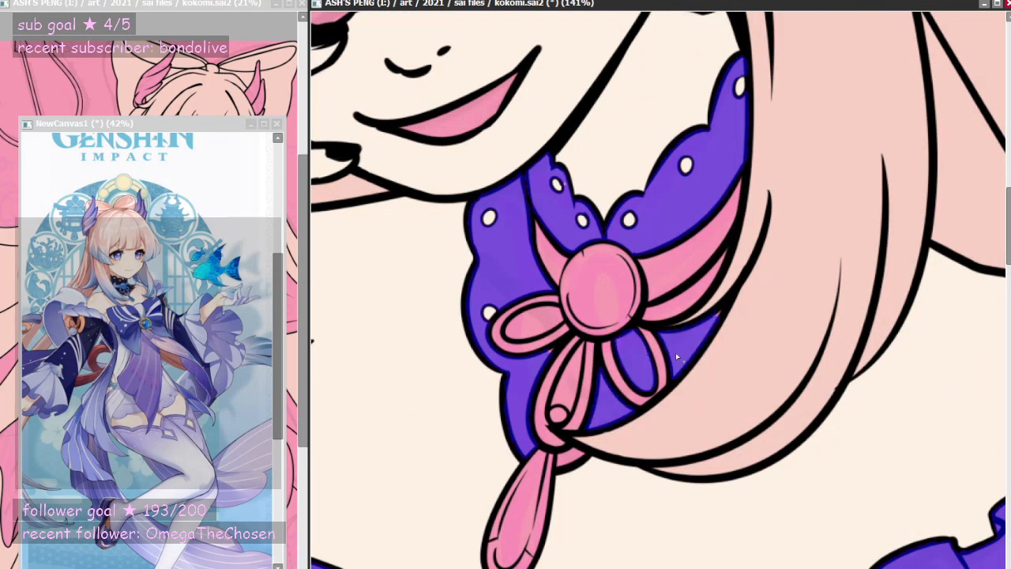
{"action": "left_click", "coordinate": [541, 332]}
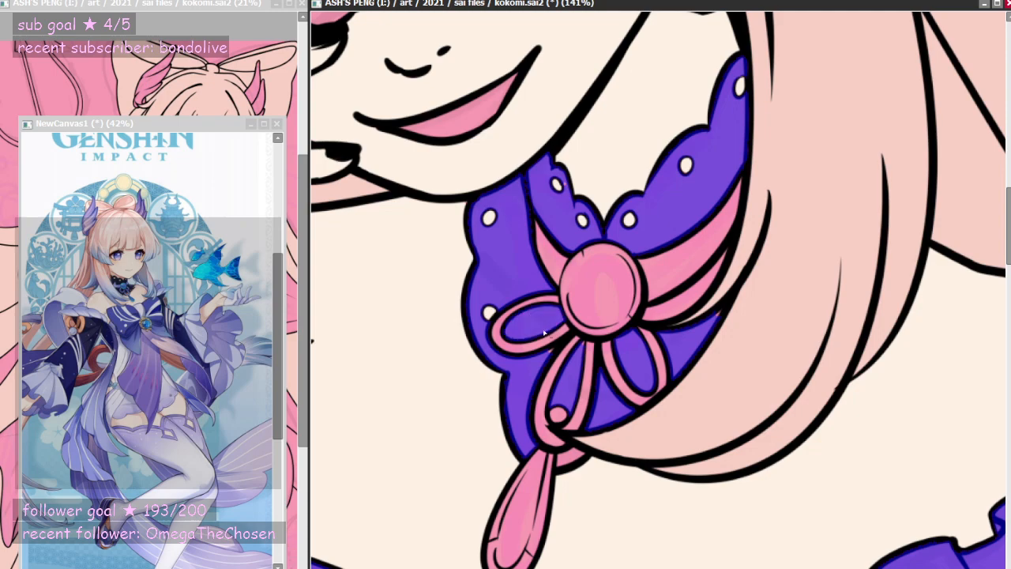
- Paint the missed narrow corners of the choker, beside the hair strand and under the chin, into the selection
{"action": "scroll", "coordinate": [550, 350], "scroll_direction": "up", "scroll_amount": 4}
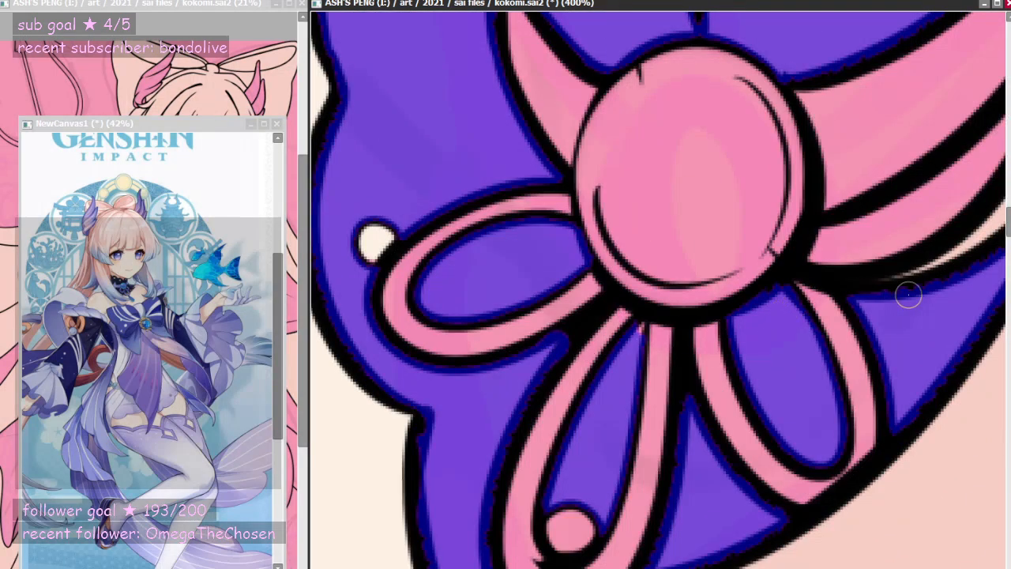
{"action": "scroll", "coordinate": [767, 359], "scroll_direction": "down", "scroll_amount": 3}
{"action": "scroll", "coordinate": [891, 316], "scroll_direction": "down", "scroll_amount": 2}
{"action": "scroll", "coordinate": [819, 305], "scroll_direction": "up", "scroll_amount": 4}
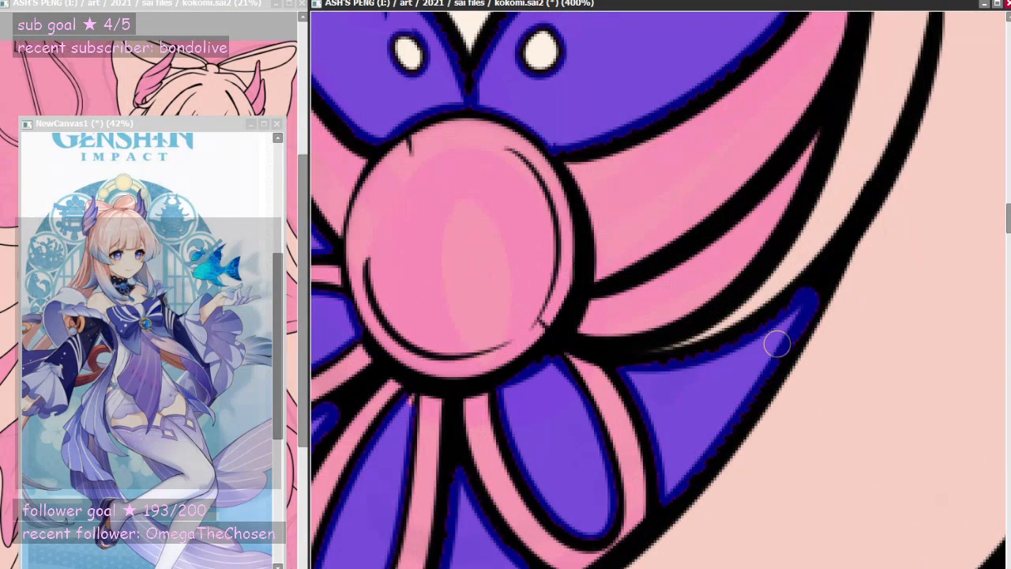
{"action": "scroll", "coordinate": [605, 424], "scroll_direction": "down", "scroll_amount": 2}
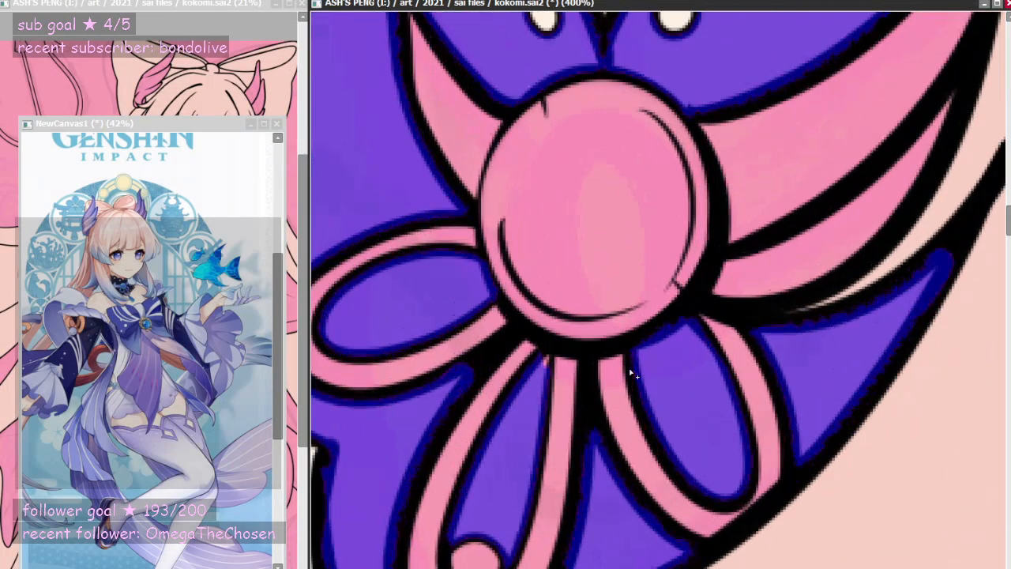
{"action": "scroll", "coordinate": [638, 360], "scroll_direction": "up", "scroll_amount": 2}
{"action": "scroll", "coordinate": [557, 391], "scroll_direction": "down", "scroll_amount": 3}
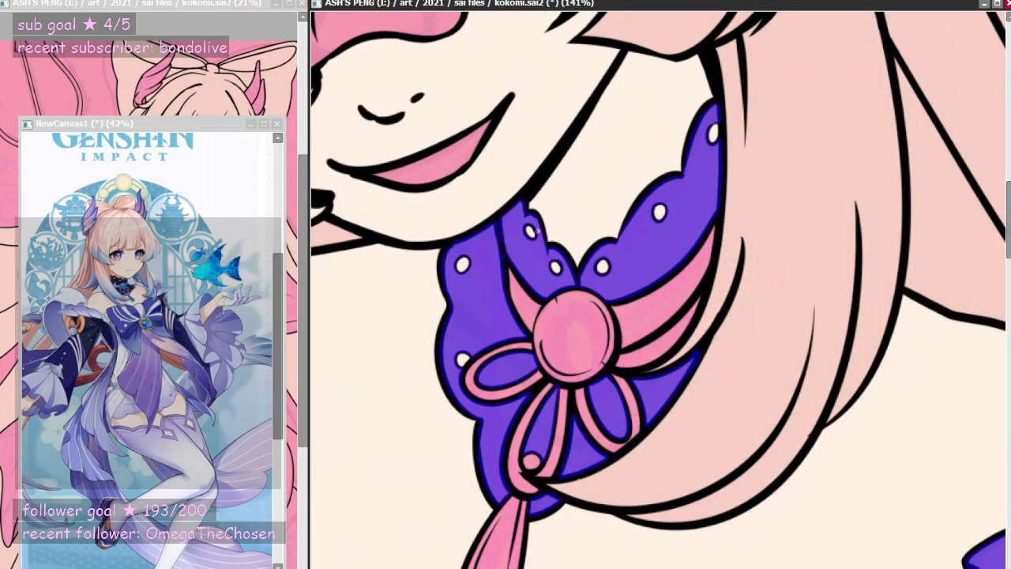
{"action": "scroll", "coordinate": [545, 244], "scroll_direction": "up", "scroll_amount": 2}
{"action": "scroll", "coordinate": [552, 261], "scroll_direction": "down", "scroll_amount": 1}
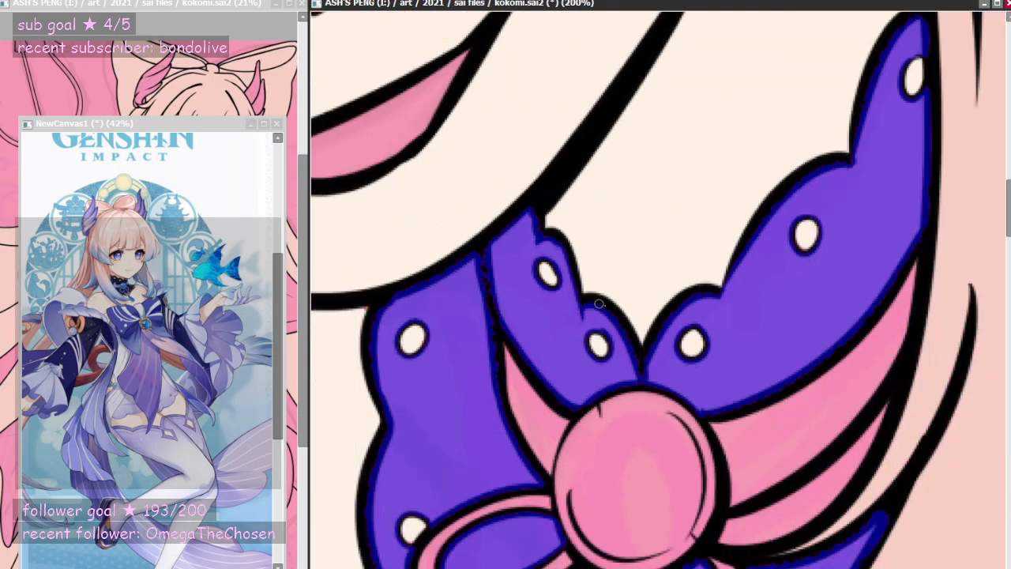
- Add all three segments of the head fin on the bracelet-hand side to the selection
{"action": "scroll", "coordinate": [599, 303], "scroll_direction": "down", "scroll_amount": 6}
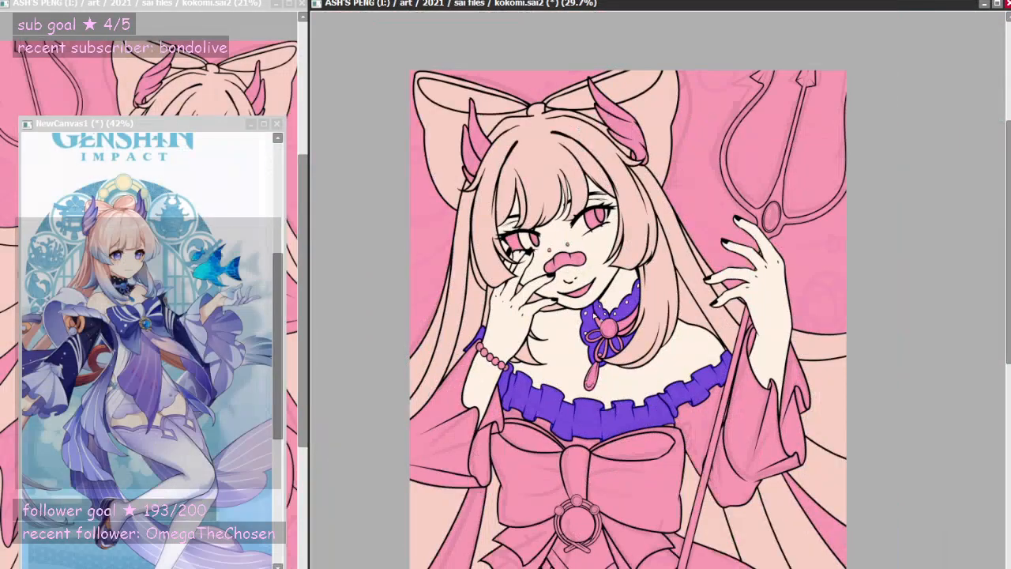
{"action": "scroll", "coordinate": [531, 135], "scroll_direction": "up", "scroll_amount": 5}
{"action": "left_click", "coordinate": [414, 183]}
{"action": "left_click", "coordinate": [396, 213]}
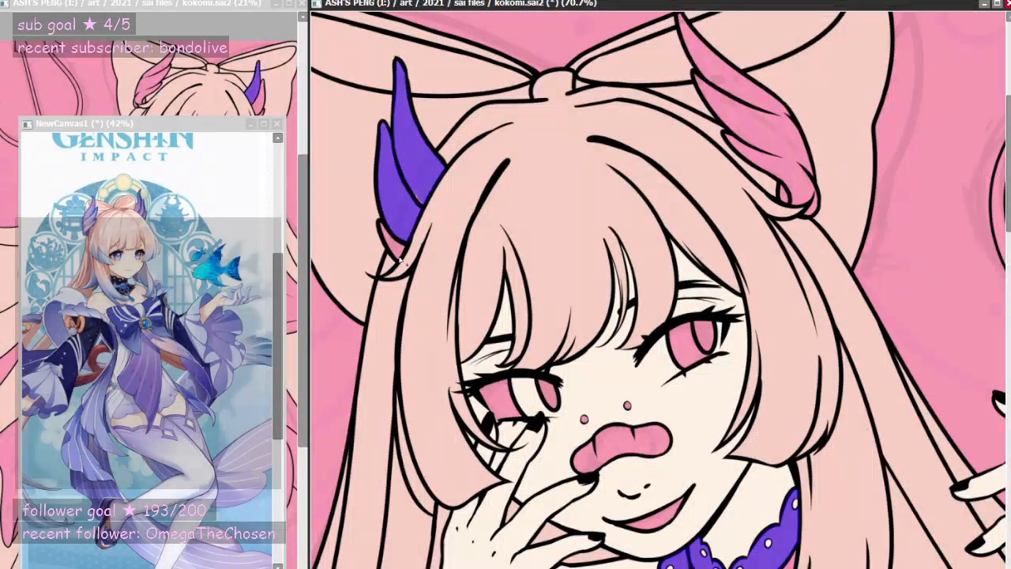
{"action": "left_click", "coordinate": [398, 257]}
{"action": "scroll", "coordinate": [408, 210], "scroll_direction": "up", "scroll_amount": 5}
{"action": "scroll", "coordinate": [409, 142], "scroll_direction": "up", "scroll_amount": 2}
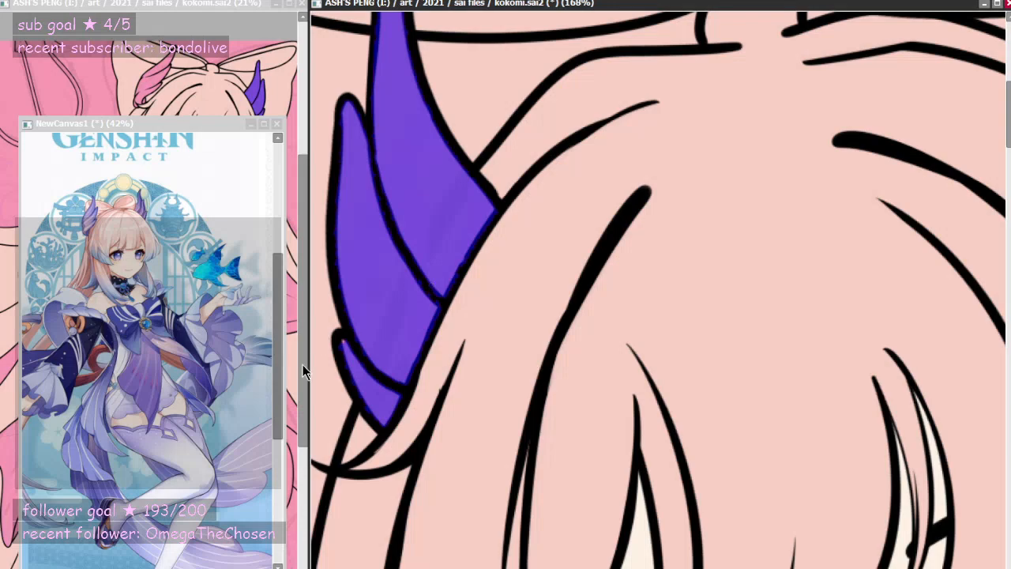
- Add the head fin on the staff side to the selection and paint in the missed spots at its base and edges
{"action": "scroll", "coordinate": [425, 336], "scroll_direction": "down", "scroll_amount": 4}
{"action": "scroll", "coordinate": [694, 261], "scroll_direction": "up", "scroll_amount": 3}
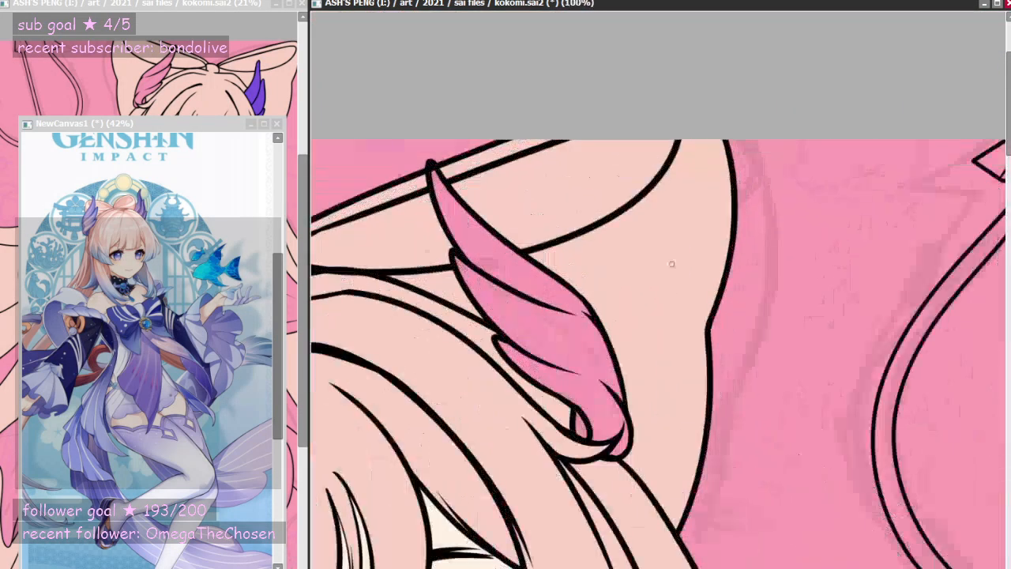
{"action": "left_click", "coordinate": [578, 342]}
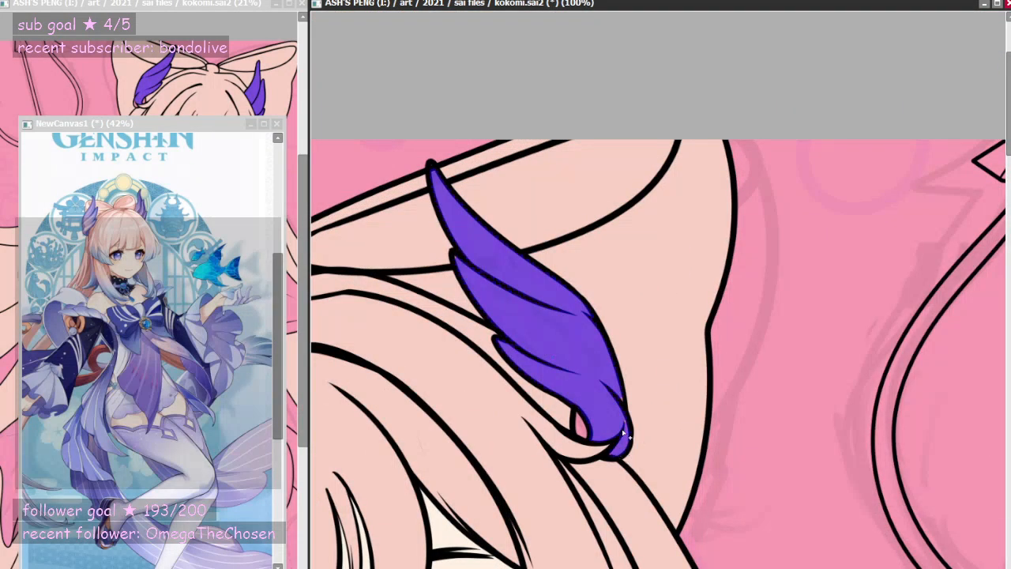
{"action": "scroll", "coordinate": [628, 456], "scroll_direction": "up", "scroll_amount": 2}
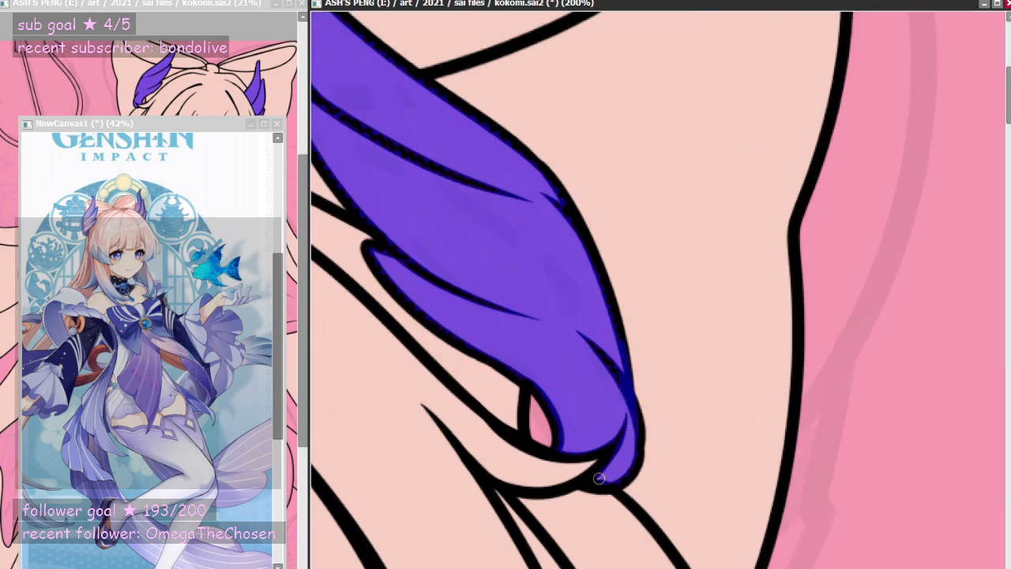
{"action": "scroll", "coordinate": [604, 362], "scroll_direction": "down", "scroll_amount": 3}
{"action": "scroll", "coordinate": [605, 363], "scroll_direction": "up", "scroll_amount": 2}
{"action": "scroll", "coordinate": [465, 264], "scroll_direction": "up", "scroll_amount": 2}
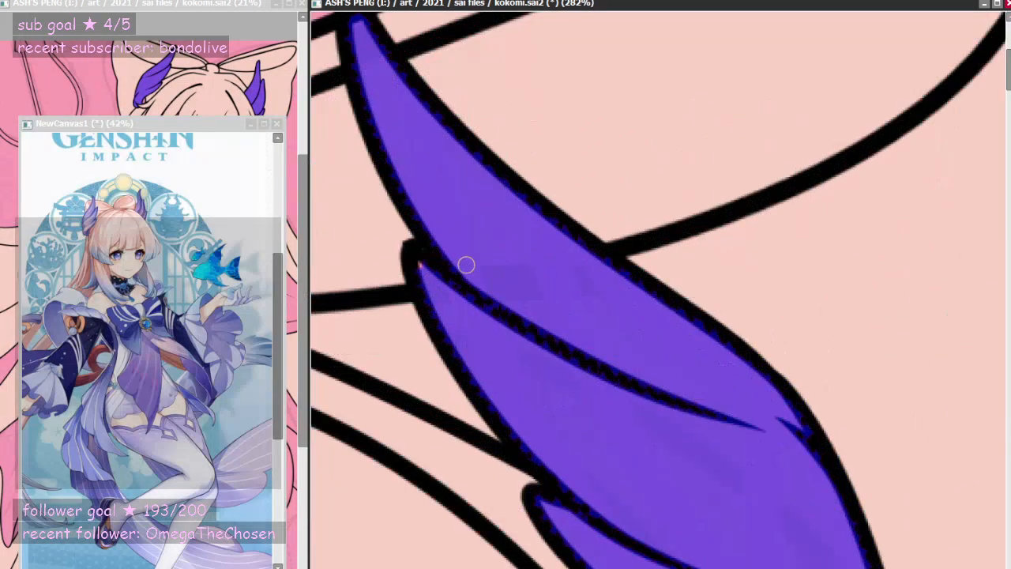
{"action": "scroll", "coordinate": [478, 330], "scroll_direction": "down", "scroll_amount": 1}
{"action": "scroll", "coordinate": [414, 120], "scroll_direction": "down", "scroll_amount": 7}
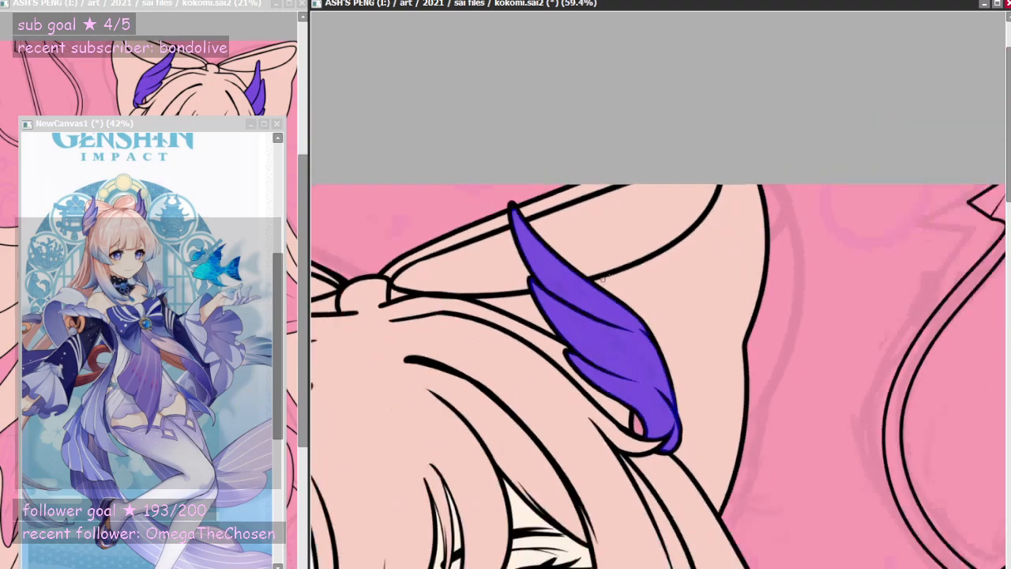
- Add the lower ribbon tails on both sides of the chest bow's round brooch to the selection
{"action": "scroll", "coordinate": [624, 356], "scroll_direction": "up", "scroll_amount": 2}
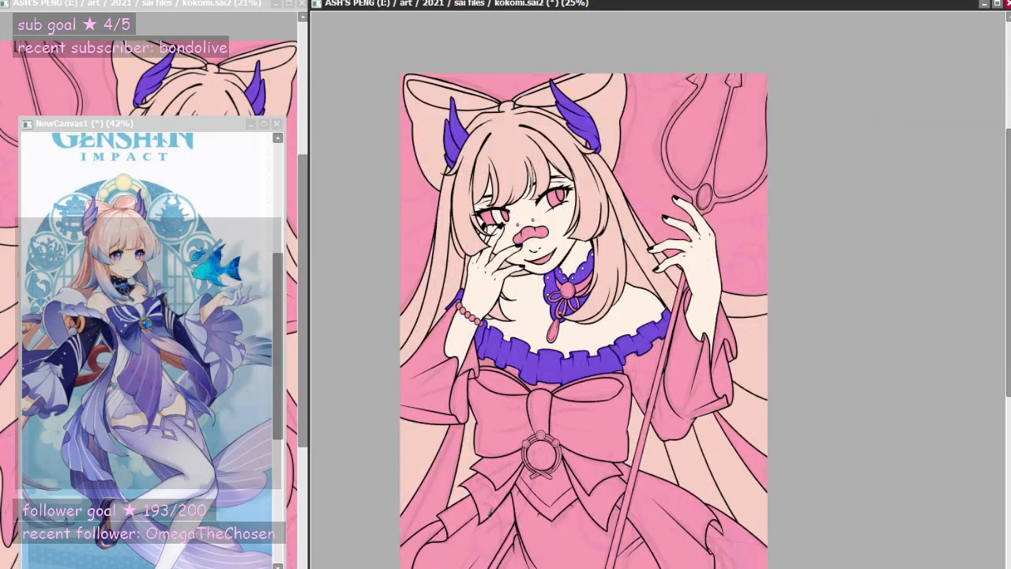
{"action": "scroll", "coordinate": [624, 356], "scroll_direction": "down", "scroll_amount": 2}
{"action": "scroll", "coordinate": [623, 355], "scroll_direction": "up", "scroll_amount": 3}
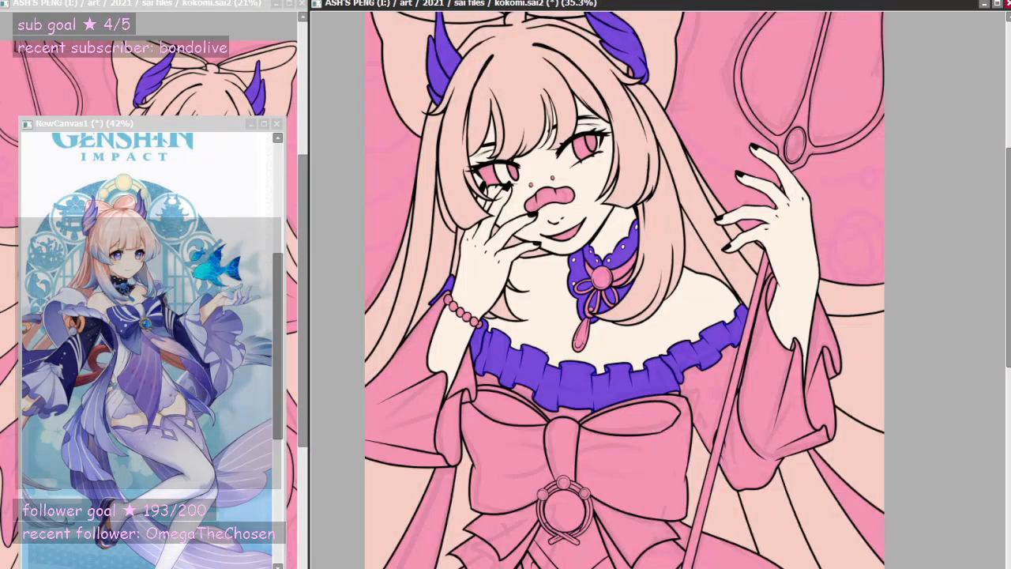
{"action": "scroll", "coordinate": [598, 393], "scroll_direction": "down", "scroll_amount": 1}
{"action": "scroll", "coordinate": [598, 392], "scroll_direction": "up", "scroll_amount": 2}
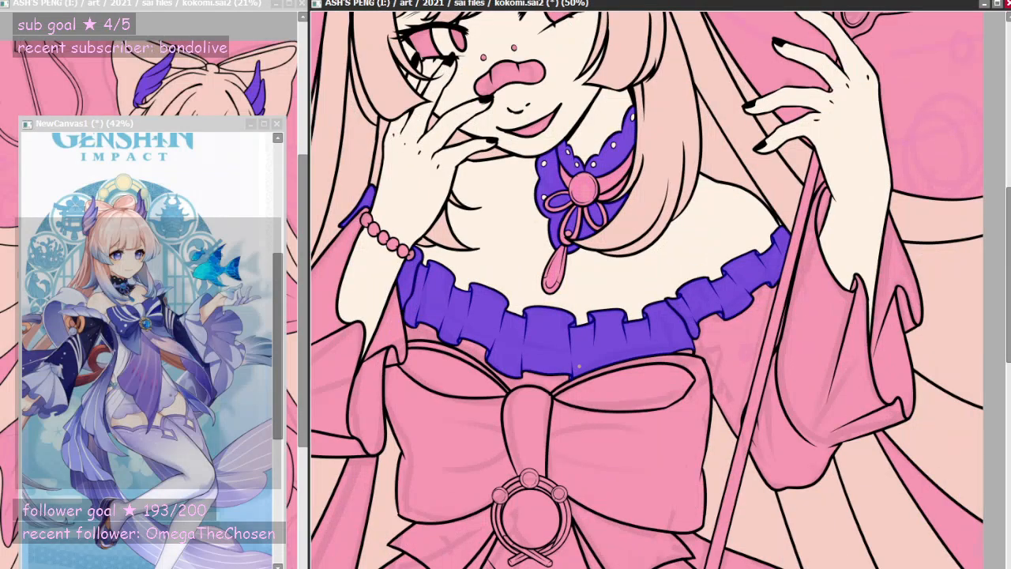
{"action": "scroll", "coordinate": [500, 383], "scroll_direction": "down", "scroll_amount": 3}
{"action": "scroll", "coordinate": [500, 383], "scroll_direction": "up", "scroll_amount": 2}
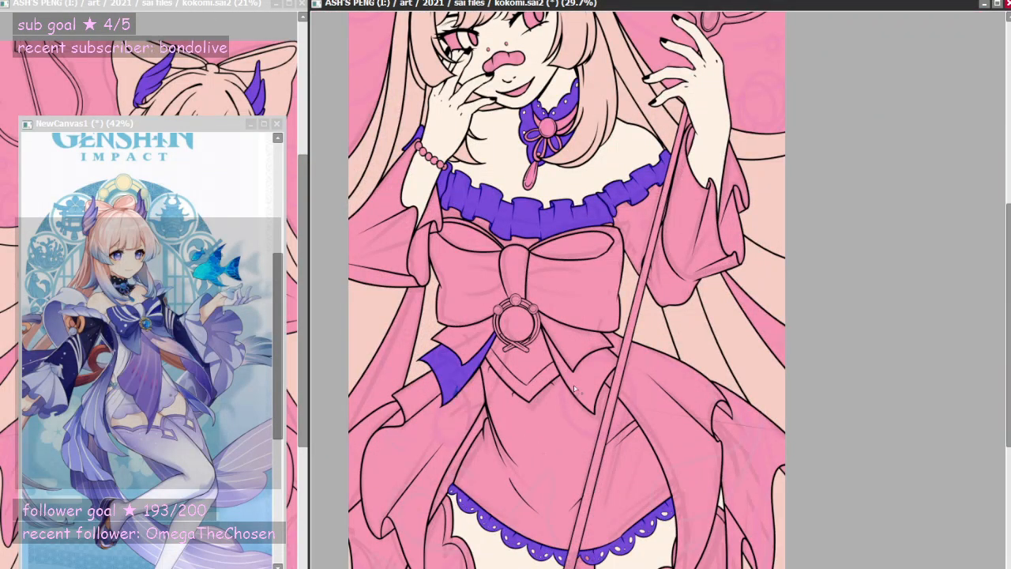
{"action": "scroll", "coordinate": [474, 363], "scroll_direction": "up", "scroll_amount": 4}
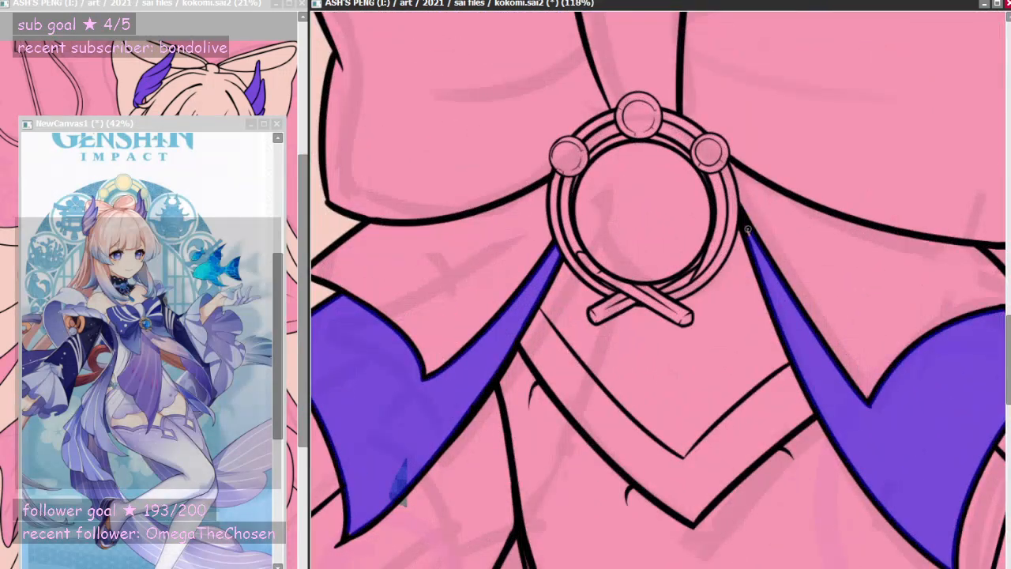
- Paint the missed pointed tips of the chest bow's lower ribbon tails into the selection
{"action": "scroll", "coordinate": [553, 371], "scroll_direction": "down", "scroll_amount": 1}
{"action": "scroll", "coordinate": [395, 476], "scroll_direction": "up", "scroll_amount": 4}
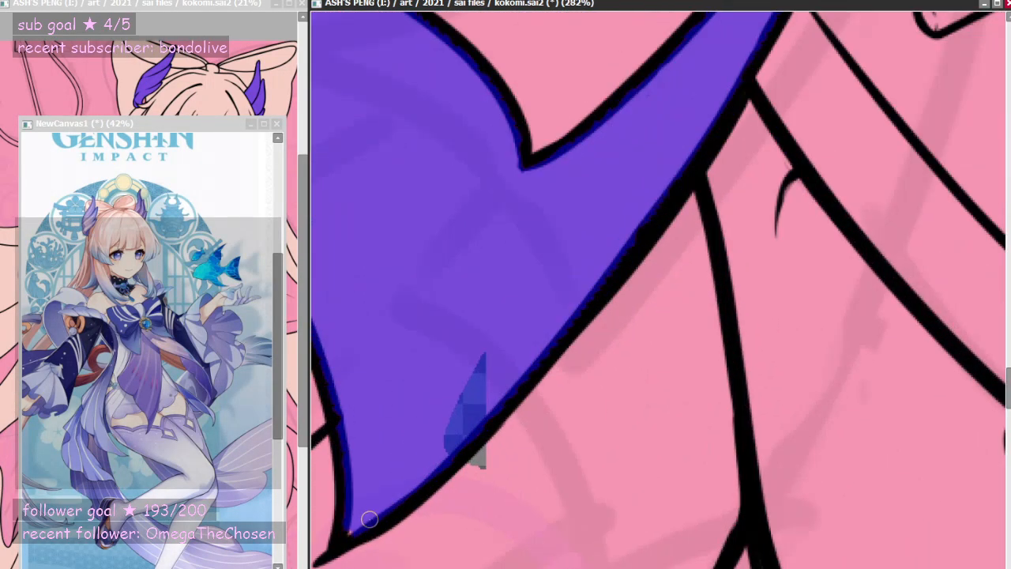
{"action": "scroll", "coordinate": [396, 460], "scroll_direction": "down", "scroll_amount": 4}
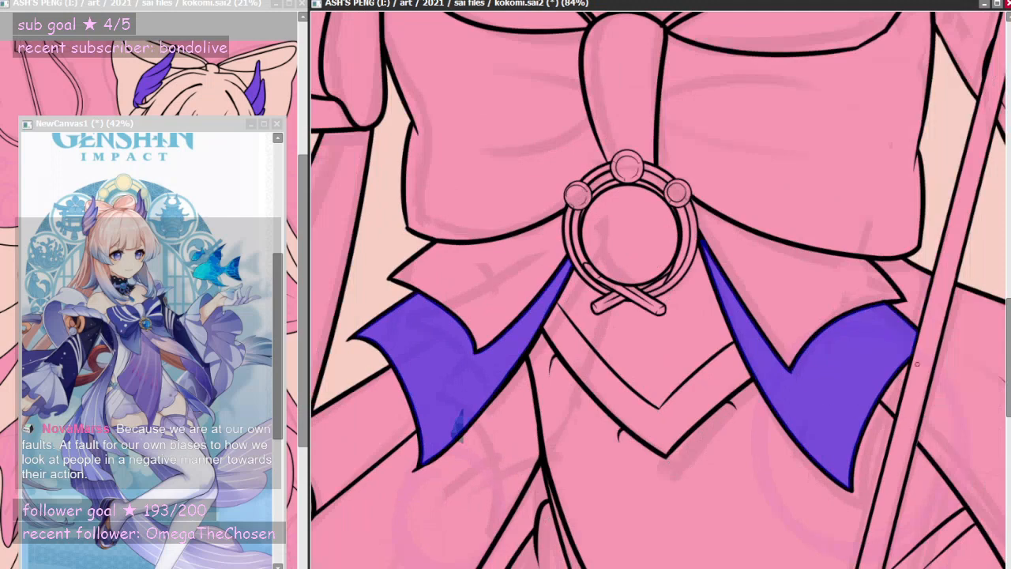
{"action": "scroll", "coordinate": [556, 356], "scroll_direction": "down", "scroll_amount": 3}
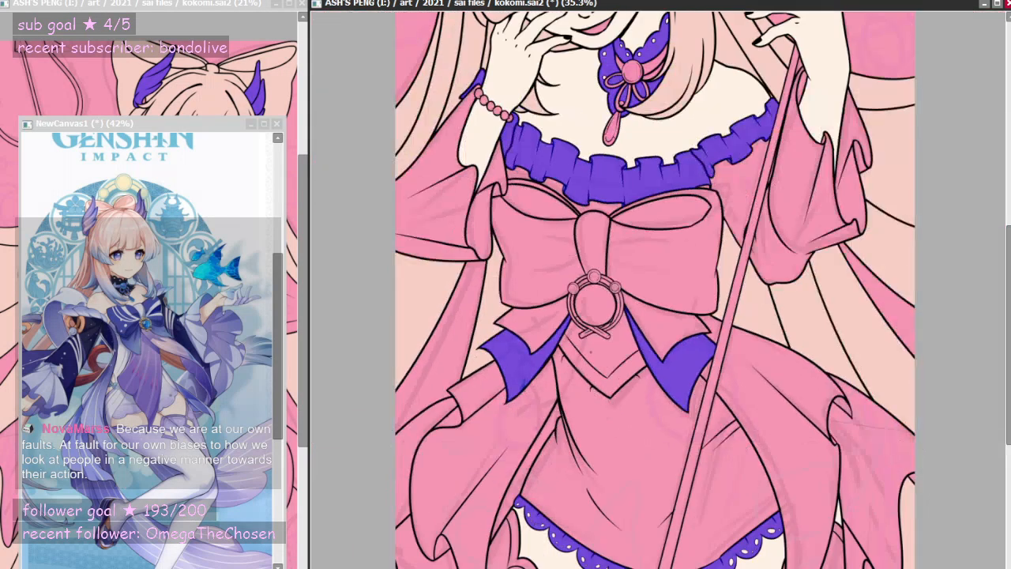
- Add the outermost back panels of the skirt, along both side edges of the illustration, to the selection
{"action": "scroll", "coordinate": [653, 394], "scroll_direction": "up", "scroll_amount": 1}
{"action": "scroll", "coordinate": [545, 348], "scroll_direction": "down", "scroll_amount": 1}
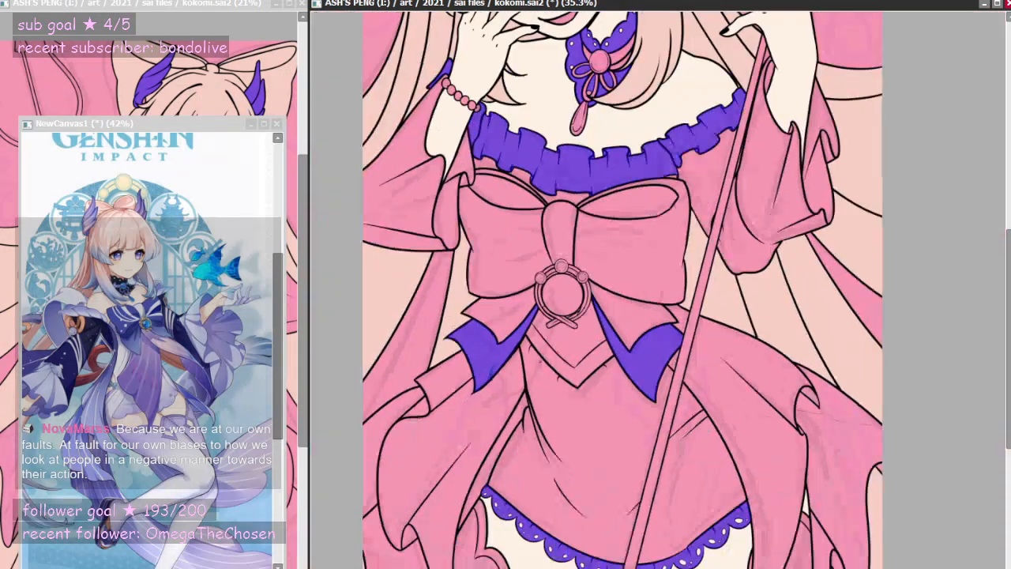
{"action": "scroll", "coordinate": [502, 298], "scroll_direction": "down", "scroll_amount": 2}
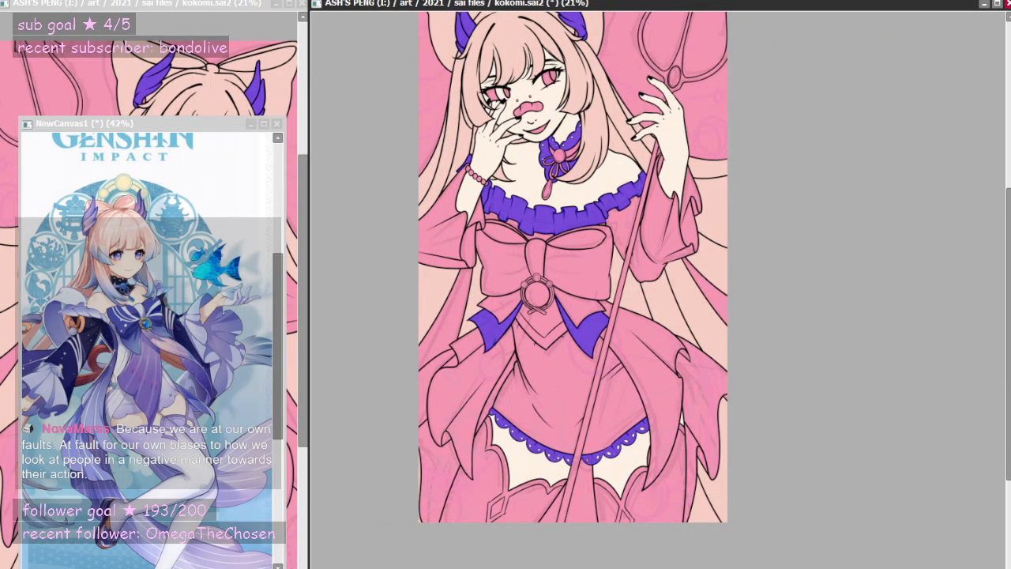
{"action": "left_click", "coordinate": [713, 404]}
{"action": "left_click", "coordinate": [693, 457]}
{"action": "left_click", "coordinate": [696, 355]}
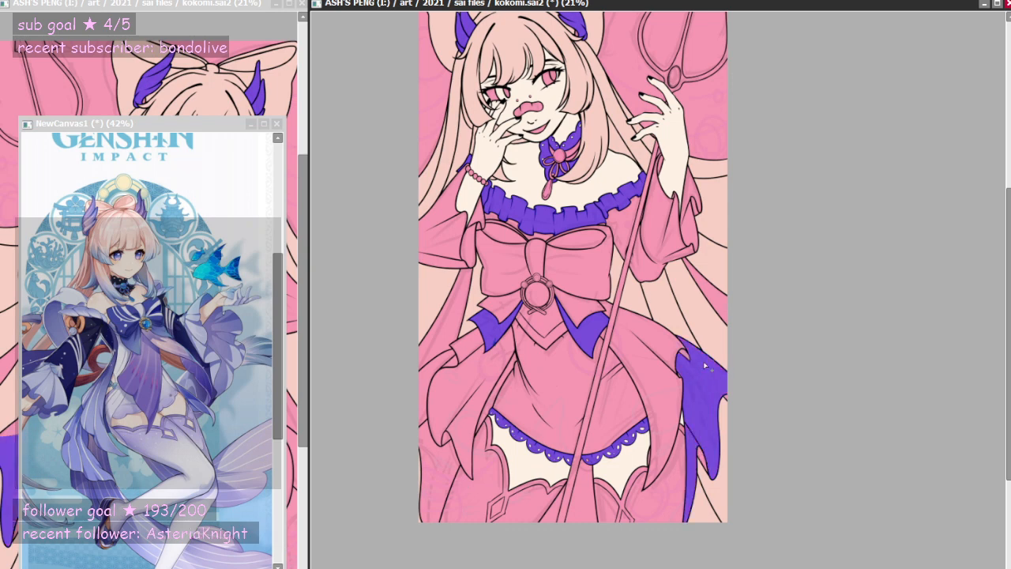
{"action": "left_click", "coordinate": [443, 472]}
{"action": "left_click", "coordinate": [423, 401]}
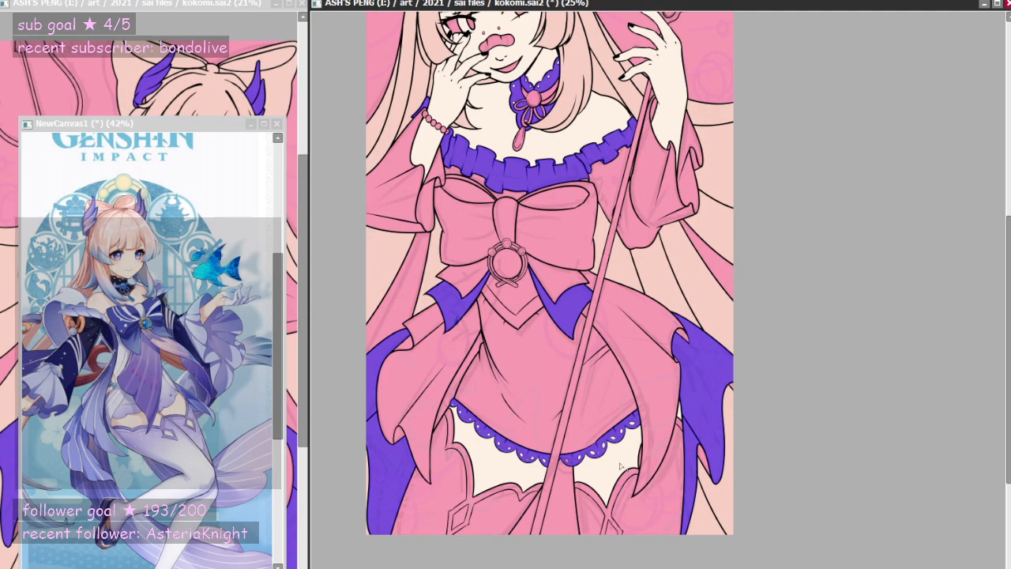
- Add the small inner fold at the tip of the staff-side back skirt panel to the selection
{"action": "scroll", "coordinate": [735, 474], "scroll_direction": "up", "scroll_amount": 9}
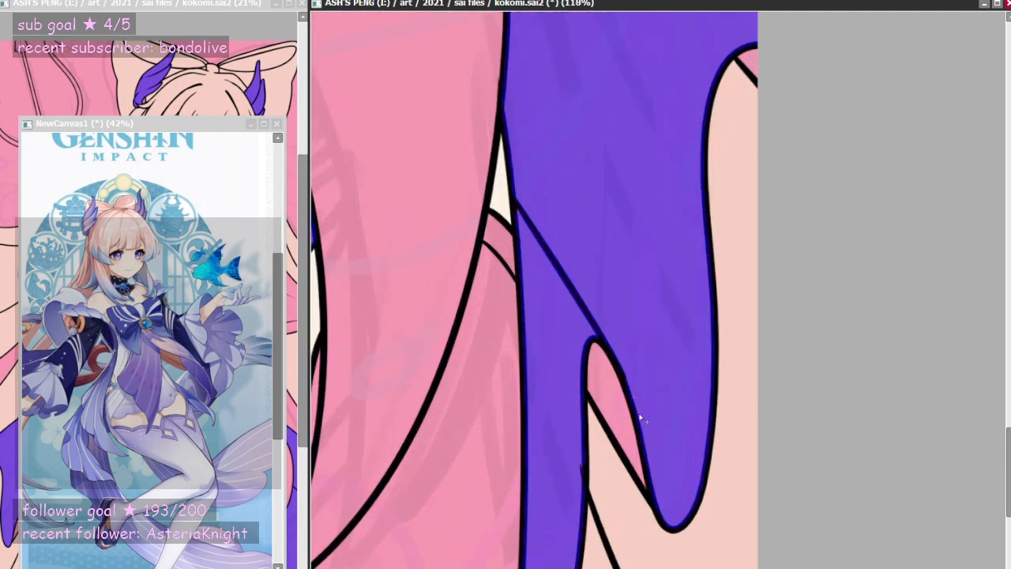
{"action": "left_click", "coordinate": [616, 400]}
{"action": "key", "text": "n"}
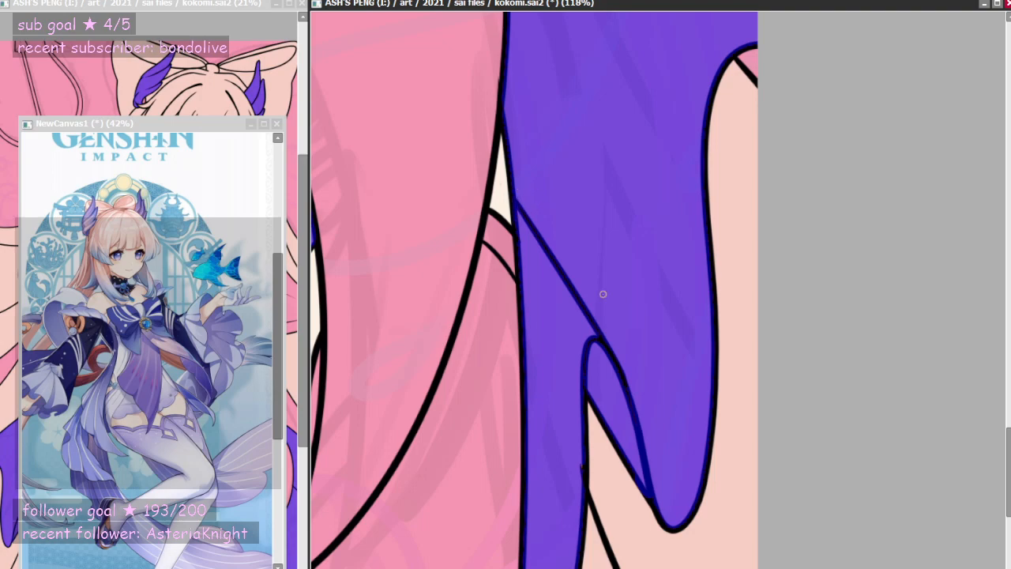
{"action": "scroll", "coordinate": [686, 255], "scroll_direction": "down", "scroll_amount": 3}
{"action": "scroll", "coordinate": [686, 255], "scroll_direction": "up", "scroll_amount": 3}
{"action": "scroll", "coordinate": [706, 225], "scroll_direction": "down", "scroll_amount": 4}
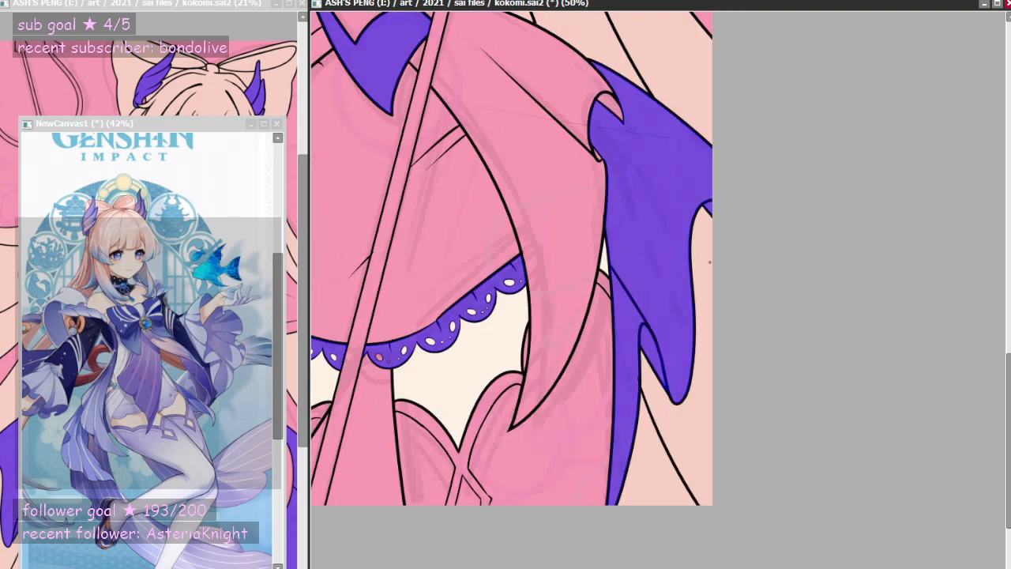
- Fill the selected head fins, choker, ruffles, lace, lower bow tails and back skirt panels with dark blue
{"action": "scroll", "coordinate": [511, 258], "scroll_direction": "down", "scroll_amount": 1}
{"action": "scroll", "coordinate": [505, 258], "scroll_direction": "down", "scroll_amount": 5}
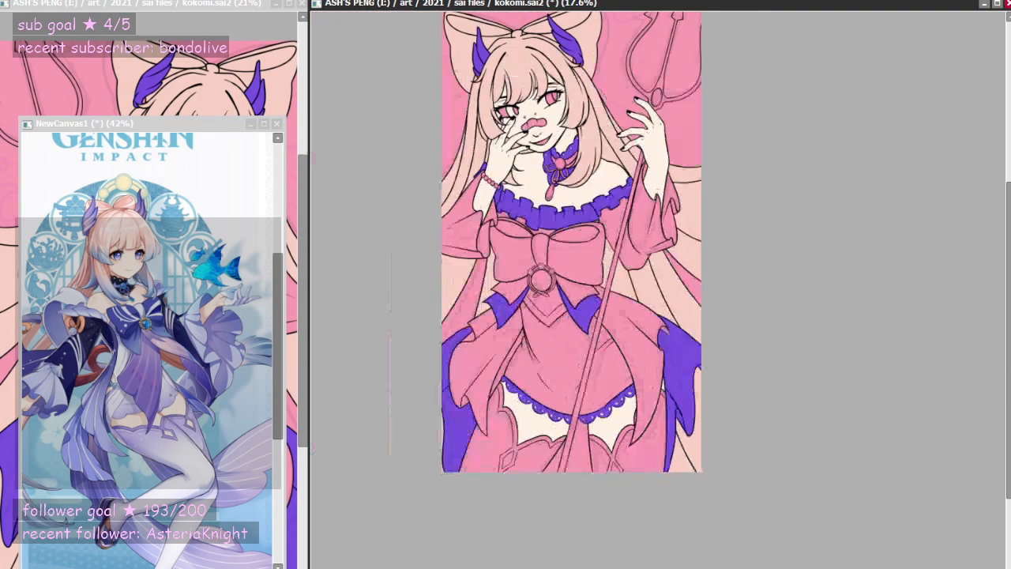
{"action": "scroll", "coordinate": [505, 258], "scroll_direction": "up", "scroll_amount": 1}
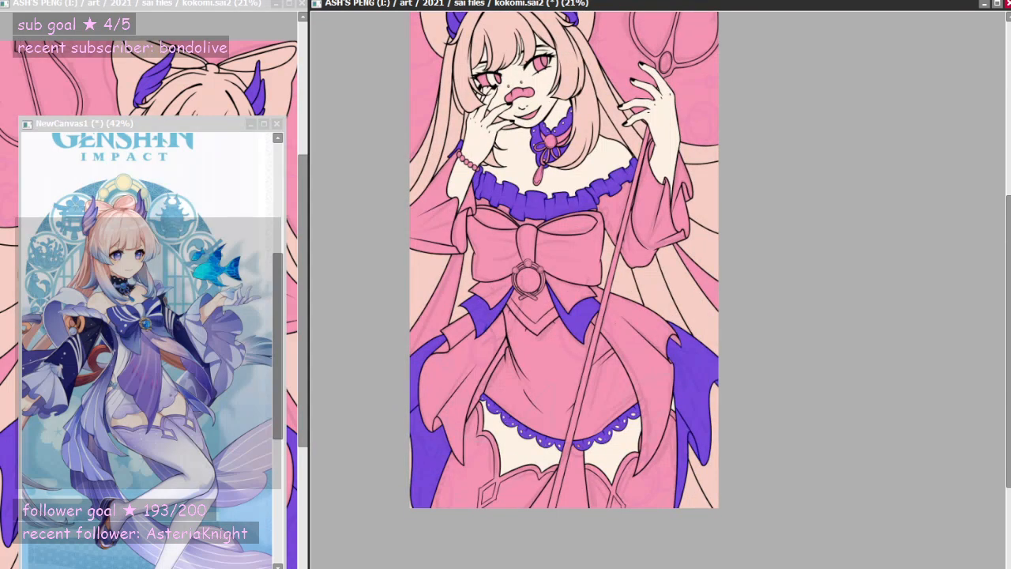
{"action": "scroll", "coordinate": [582, 395], "scroll_direction": "down", "scroll_amount": 1}
{"action": "scroll", "coordinate": [564, 277], "scroll_direction": "up", "scroll_amount": 1}
{"action": "scroll", "coordinate": [589, 327], "scroll_direction": "down", "scroll_amount": 1}
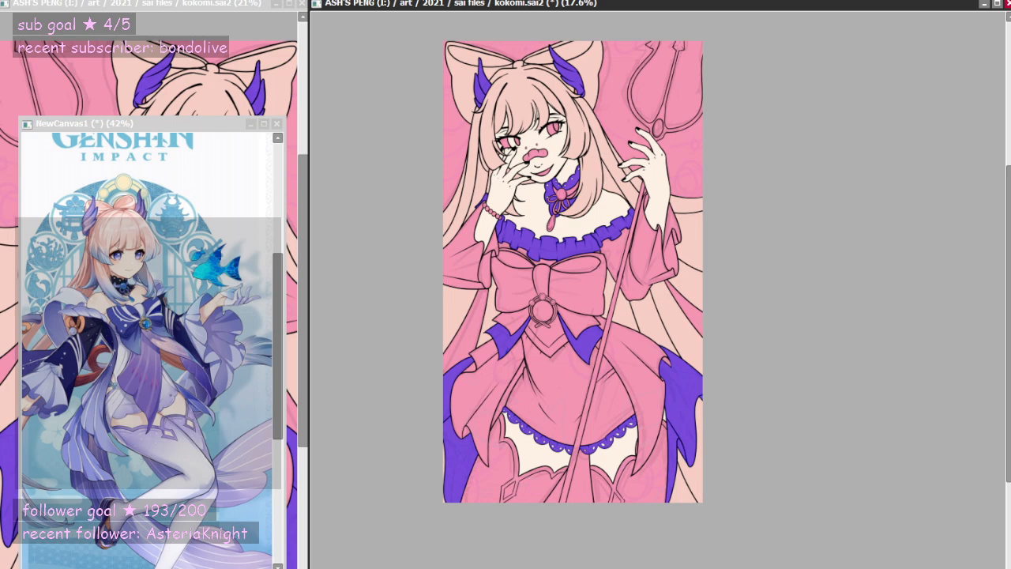
{"action": "key", "text": "n"}
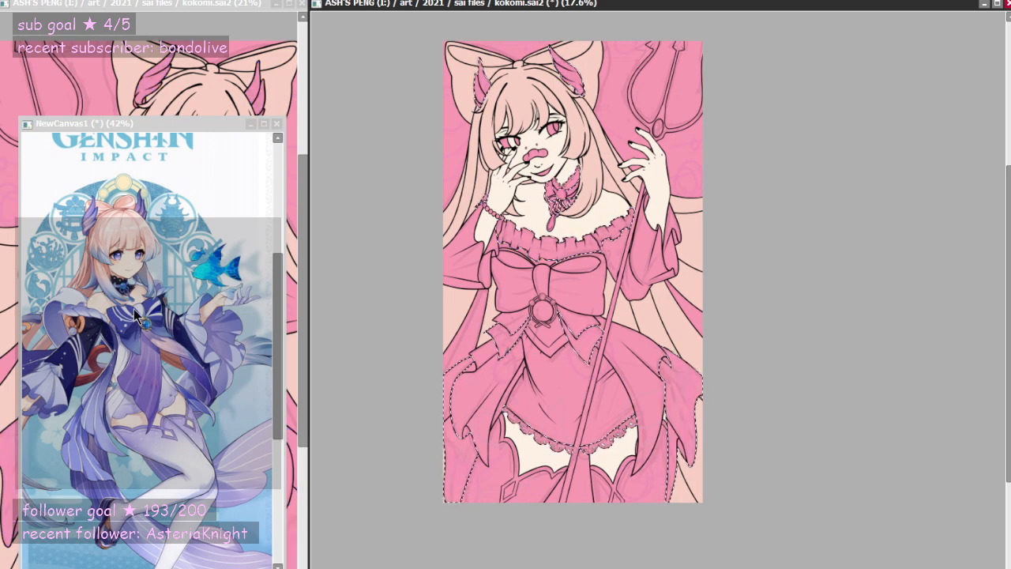
{"action": "key", "text": "ctrl+f"}
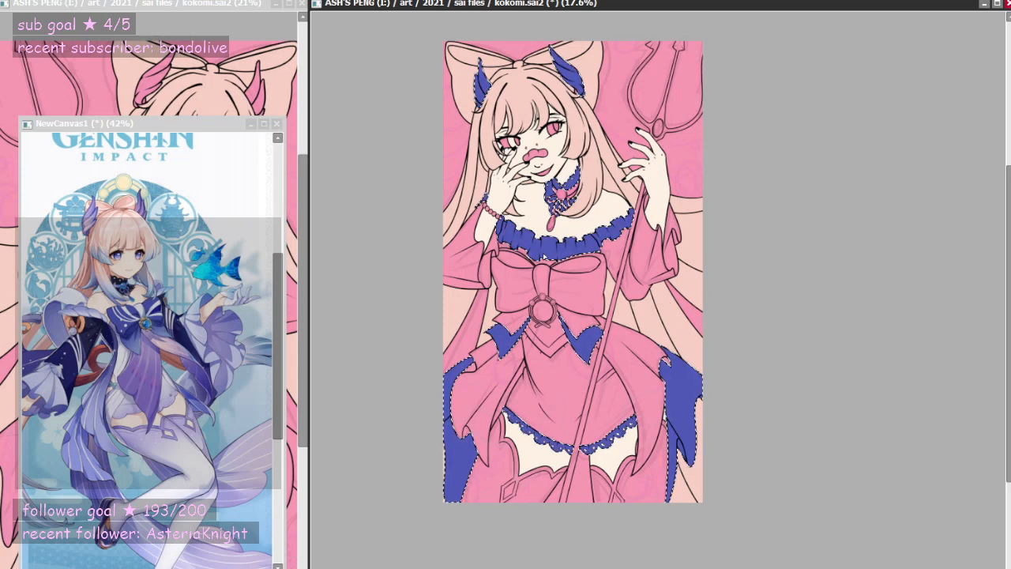
{"action": "scroll", "coordinate": [575, 347], "scroll_direction": "down", "scroll_amount": 2}
{"action": "scroll", "coordinate": [600, 251], "scroll_direction": "up", "scroll_amount": 2}
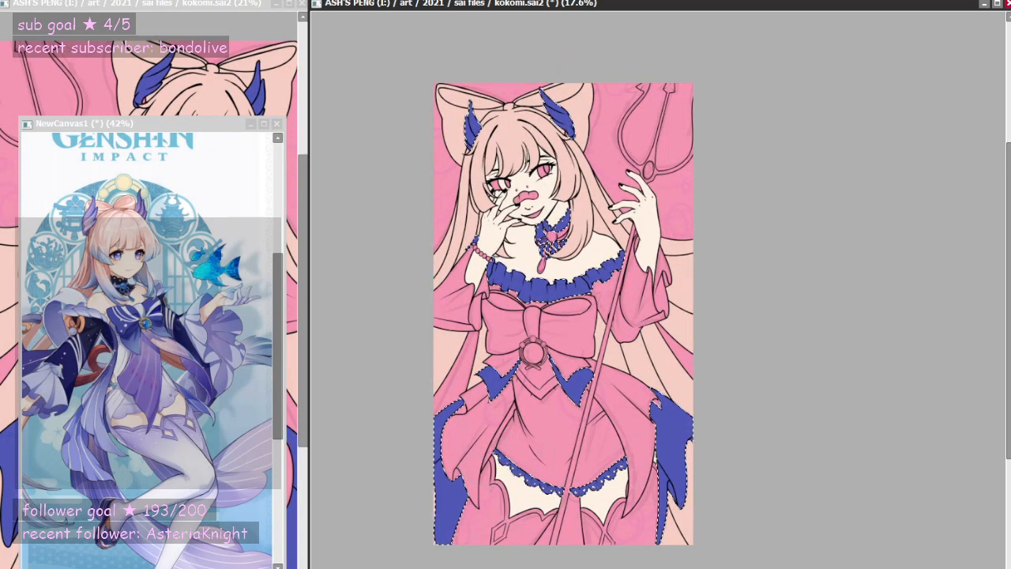
- Recolour the dark blue head fins, choker, ruffles, lace, lower bow tails and back skirt panels to a lighter periwinkle blue
{"action": "scroll", "coordinate": [608, 95], "scroll_direction": "up", "scroll_amount": 4}
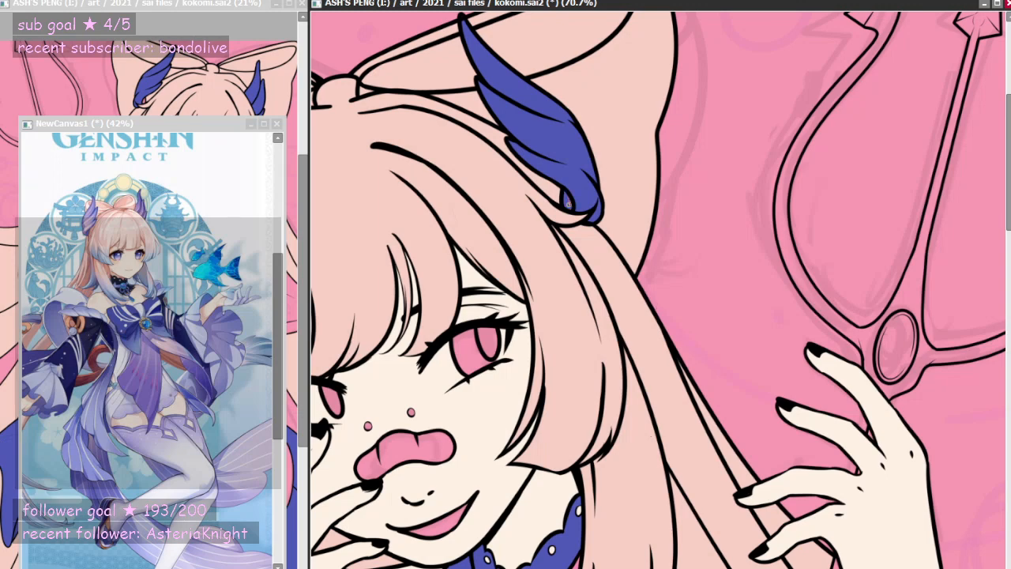
{"action": "scroll", "coordinate": [585, 198], "scroll_direction": "down", "scroll_amount": 4}
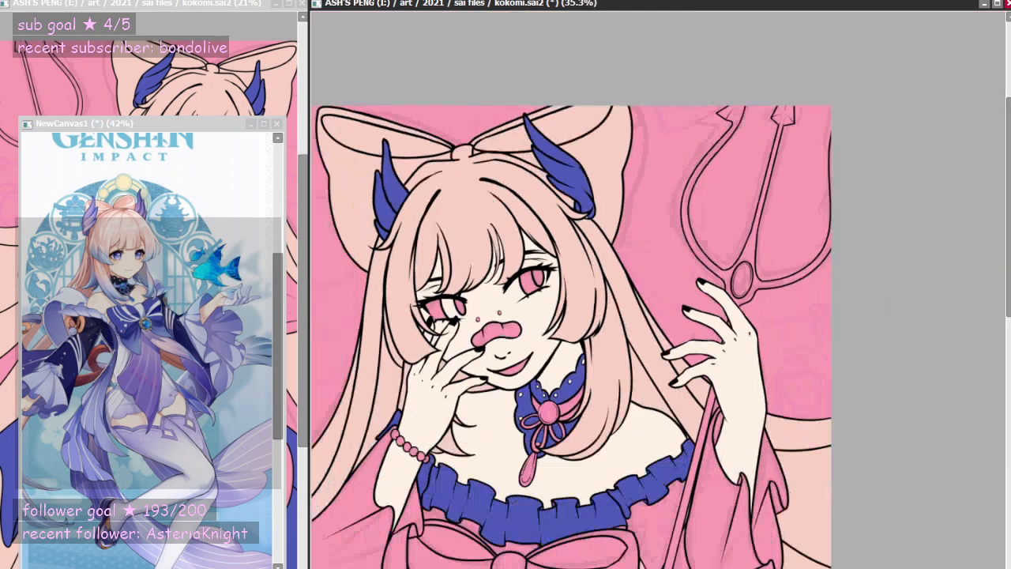
{"action": "scroll", "coordinate": [575, 313], "scroll_direction": "down", "scroll_amount": 1}
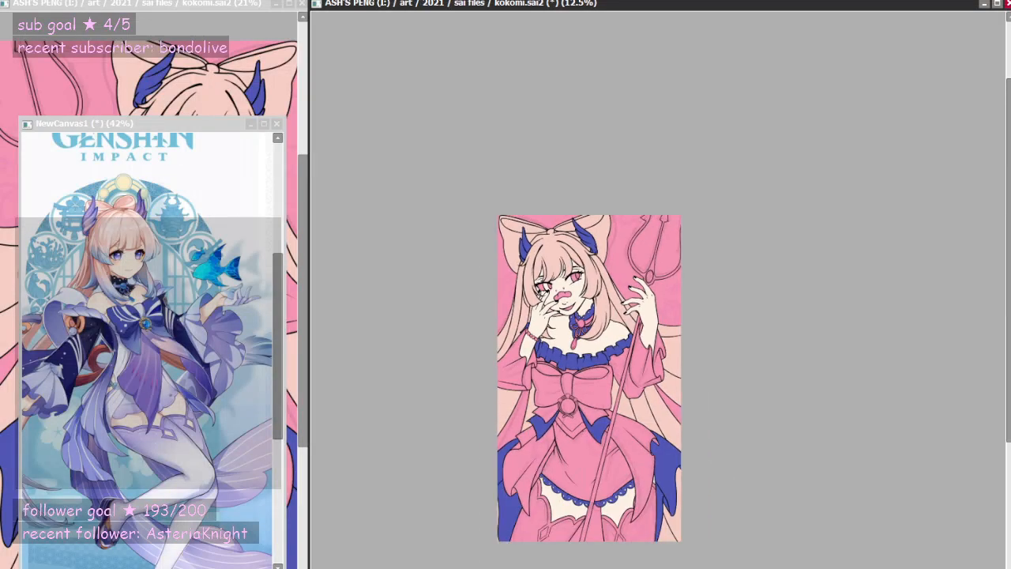
{"action": "scroll", "coordinate": [597, 545], "scroll_direction": "up", "scroll_amount": 1}
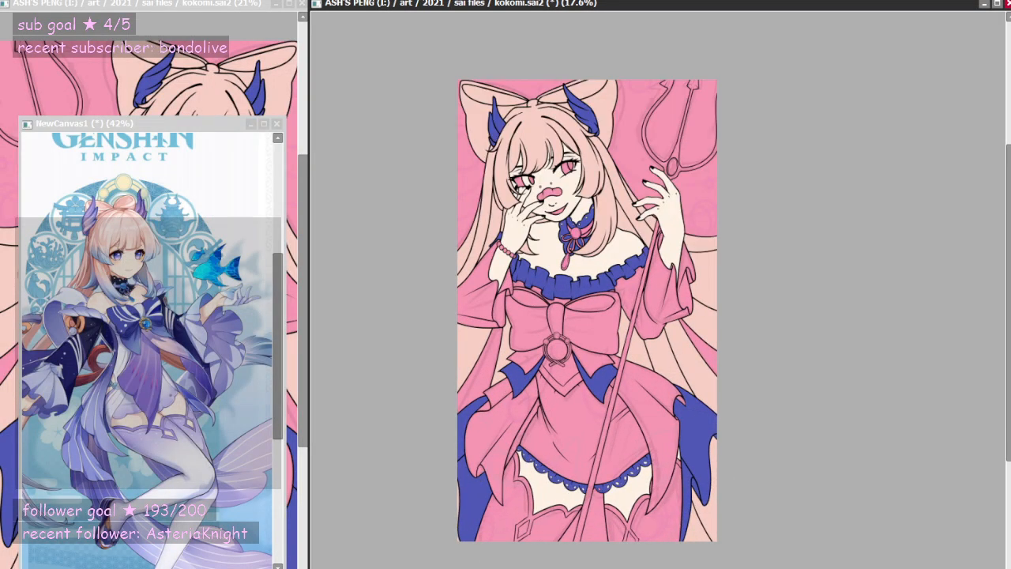
{"action": "scroll", "coordinate": [655, 553], "scroll_direction": "up", "scroll_amount": 1}
{"action": "scroll", "coordinate": [562, 297], "scroll_direction": "down", "scroll_amount": 1}
{"action": "scroll", "coordinate": [575, 289], "scroll_direction": "up", "scroll_amount": 1}
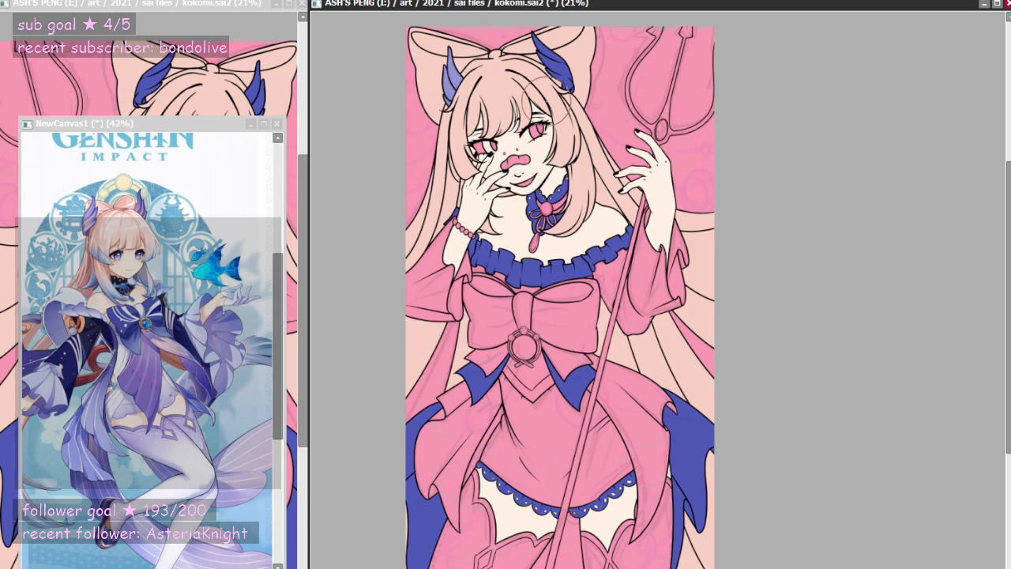
{"action": "mouse_move", "coordinate": [546, 103]}
{"action": "left_mouse_down"}
{"action": "mouse_move", "coordinate": [564, 96]}
{"action": "mouse_move", "coordinate": [492, 383]}
{"action": "mouse_move", "coordinate": [439, 234]}
{"action": "mouse_move", "coordinate": [503, 346]}
{"action": "mouse_move", "coordinate": [434, 396]}
{"action": "mouse_move", "coordinate": [428, 567]}
{"action": "mouse_move", "coordinate": [534, 491]}
{"action": "mouse_move", "coordinate": [672, 464]}
{"action": "mouse_move", "coordinate": [710, 494]}
{"action": "left_mouse_up"}
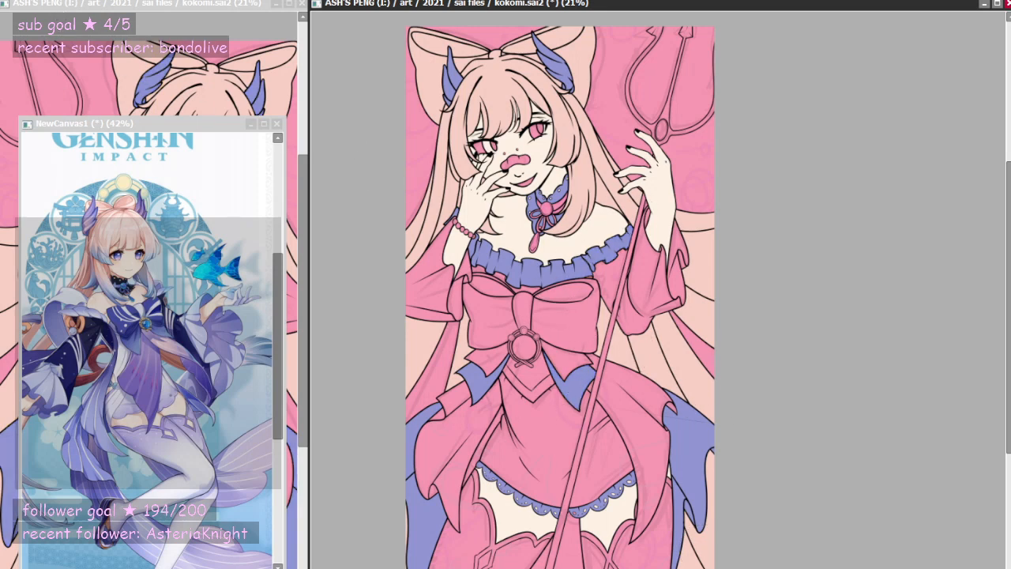
- Select the outer faces of both chest bow loops and the upper ribbon tails beneath them
{"action": "left_click", "coordinate": [557, 329]}
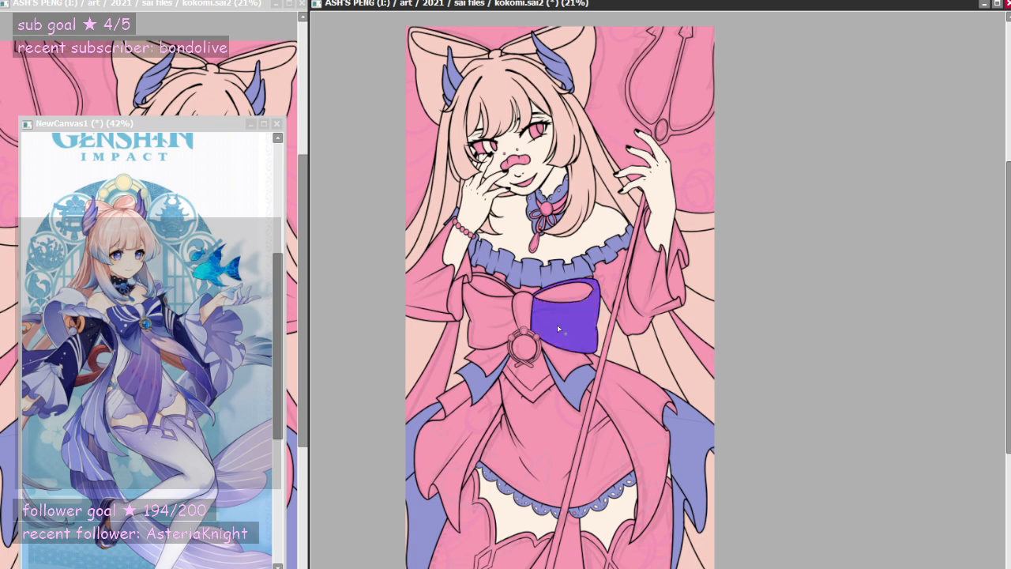
{"action": "left_click", "coordinate": [493, 319]}
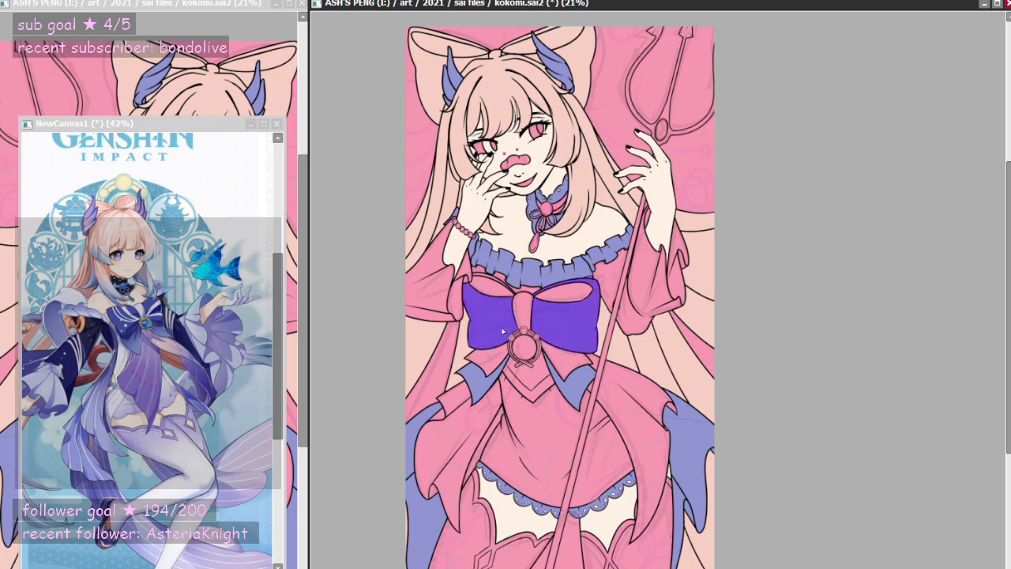
{"action": "left_click", "coordinate": [488, 365]}
{"action": "left_click", "coordinate": [566, 362]}
- Add both front overskirt panels, including their folded edges at the hips, to the selection
{"action": "left_click", "coordinate": [631, 427]}
{"action": "left_click", "coordinate": [458, 438]}
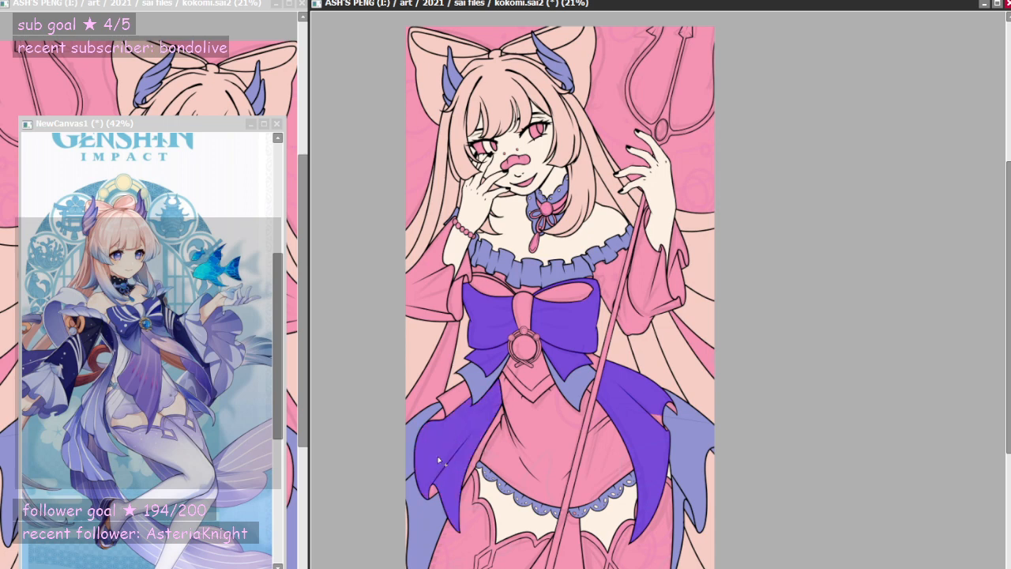
{"action": "left_click", "coordinate": [442, 412]}
{"action": "left_click", "coordinate": [454, 397]}
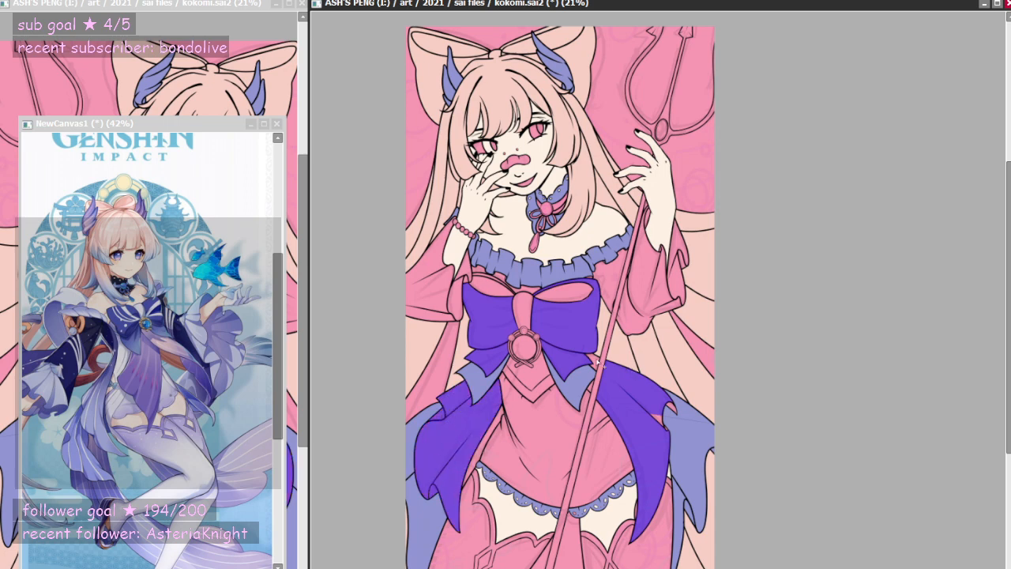
{"action": "left_click", "coordinate": [669, 420]}
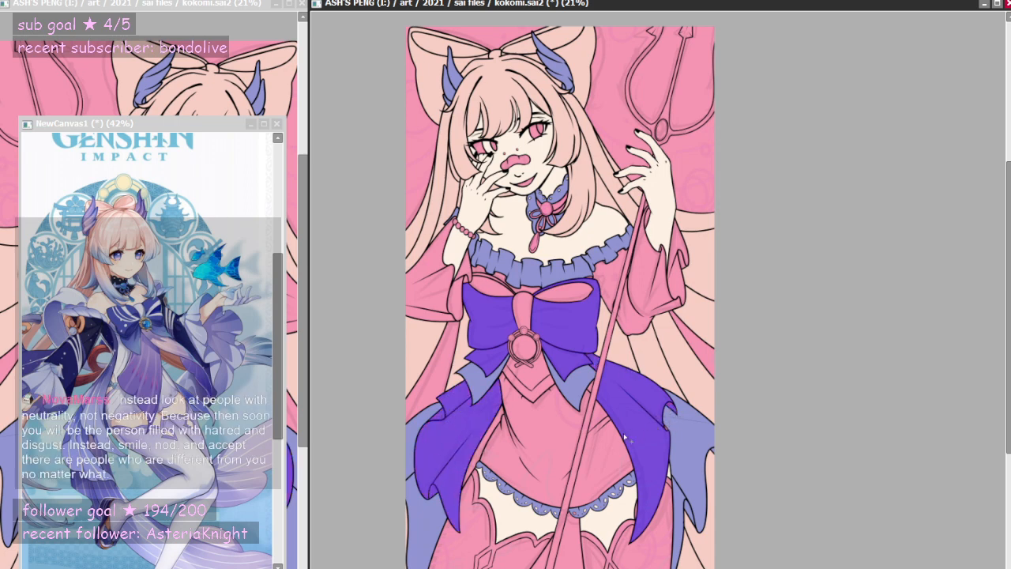
- Add the chest bow's centre knot, the inner openings of both loops and the thin upper rim to the selection
{"action": "scroll", "coordinate": [503, 446], "scroll_direction": "up", "scroll_amount": 4}
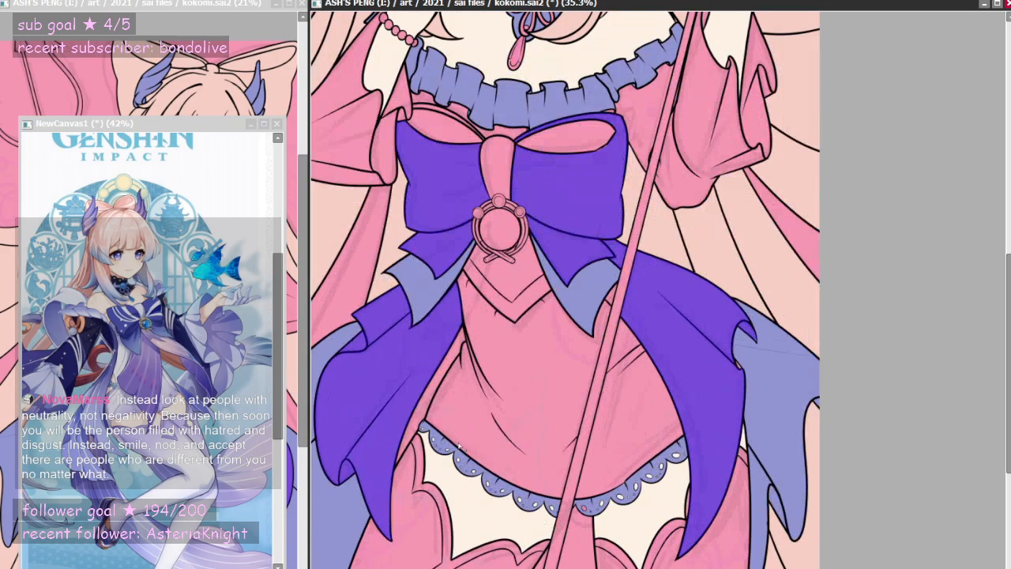
{"action": "scroll", "coordinate": [474, 325], "scroll_direction": "down", "scroll_amount": 3}
{"action": "scroll", "coordinate": [491, 201], "scroll_direction": "up", "scroll_amount": 4}
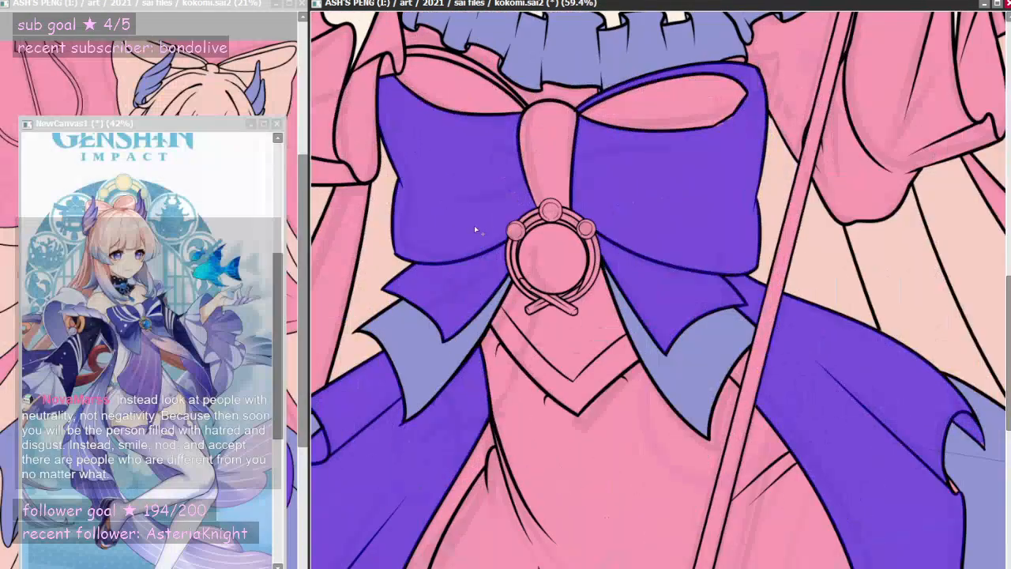
{"action": "scroll", "coordinate": [474, 226], "scroll_direction": "down", "scroll_amount": 2}
{"action": "scroll", "coordinate": [498, 150], "scroll_direction": "up", "scroll_amount": 3}
{"action": "left_click", "coordinate": [536, 207]}
{"action": "left_click", "coordinate": [610, 178]}
{"action": "left_click", "coordinate": [436, 160]}
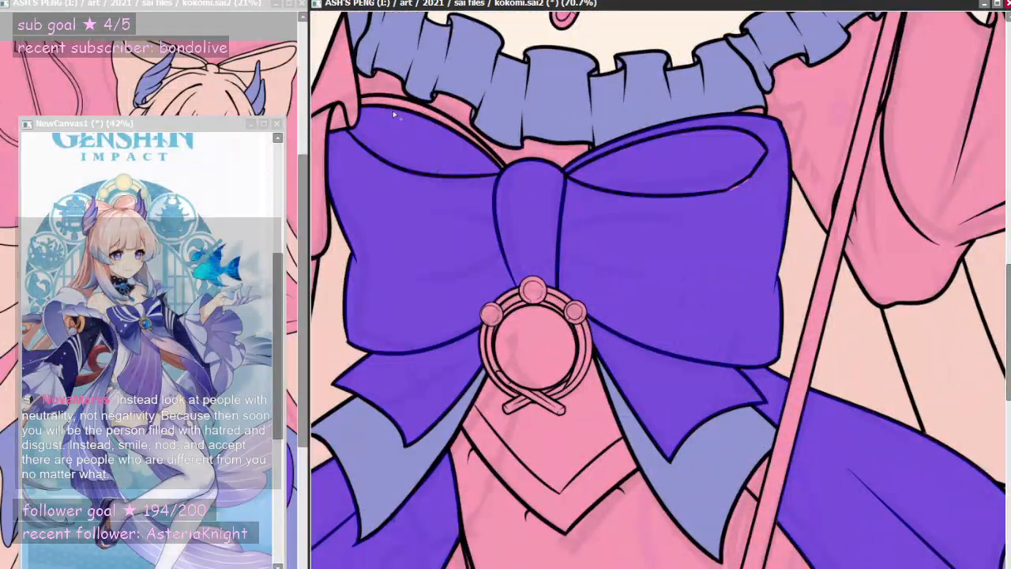
{"action": "left_click", "coordinate": [401, 103]}
- Paint the missed corners of the staff-side overskirt panel's curled fold into the selection
{"action": "scroll", "coordinate": [437, 164], "scroll_direction": "down", "scroll_amount": 4}
{"action": "scroll", "coordinate": [695, 332], "scroll_direction": "up", "scroll_amount": 7}
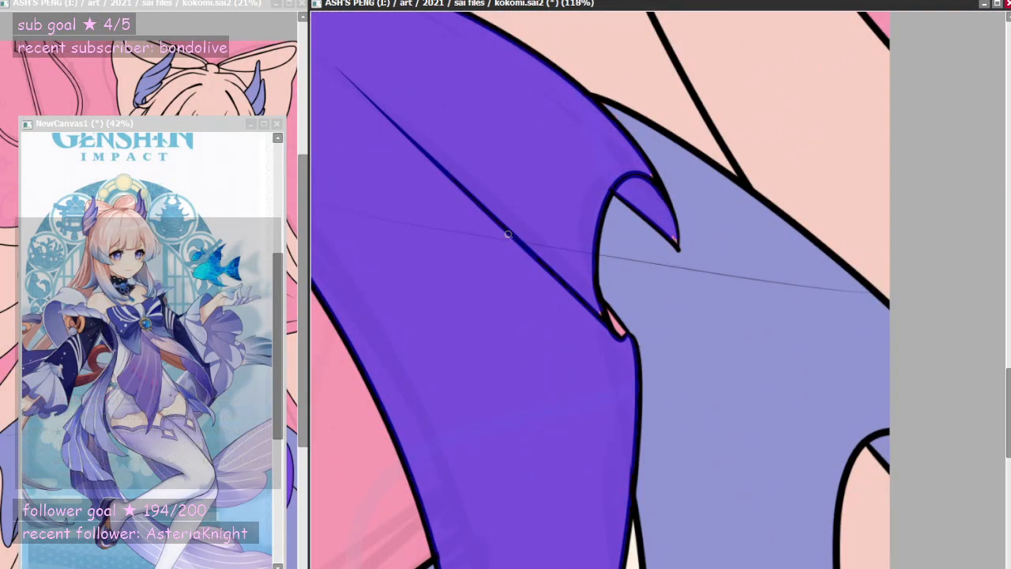
{"action": "mouse_move", "coordinate": [612, 338]}
{"action": "left_mouse_down"}
{"action": "mouse_move", "coordinate": [606, 316]}
{"action": "mouse_move", "coordinate": [619, 332]}
{"action": "mouse_move", "coordinate": [615, 323]}
{"action": "left_mouse_up"}
{"action": "left_click_drag", "start_coordinate": [647, 173], "coordinate": [630, 180]}
{"action": "scroll", "coordinate": [676, 351], "scroll_direction": "down", "scroll_amount": 9}
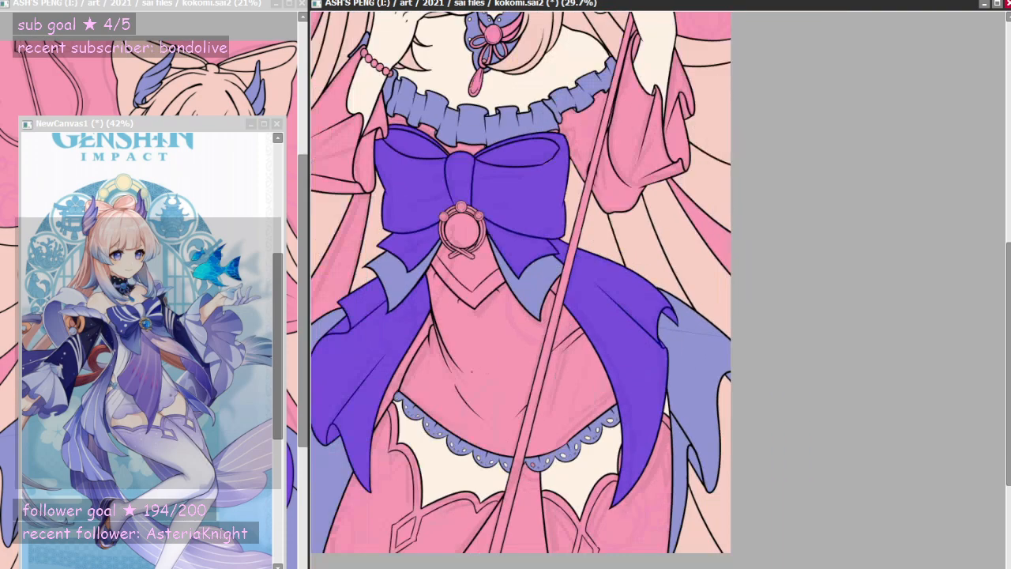
- Paint the missed spots along the chest bow's loop edges and beside the round brooch into the selection
{"action": "scroll", "coordinate": [527, 317], "scroll_direction": "up", "scroll_amount": 3}
{"action": "scroll", "coordinate": [505, 320], "scroll_direction": "down", "scroll_amount": 2}
{"action": "scroll", "coordinate": [515, 344], "scroll_direction": "up", "scroll_amount": 6}
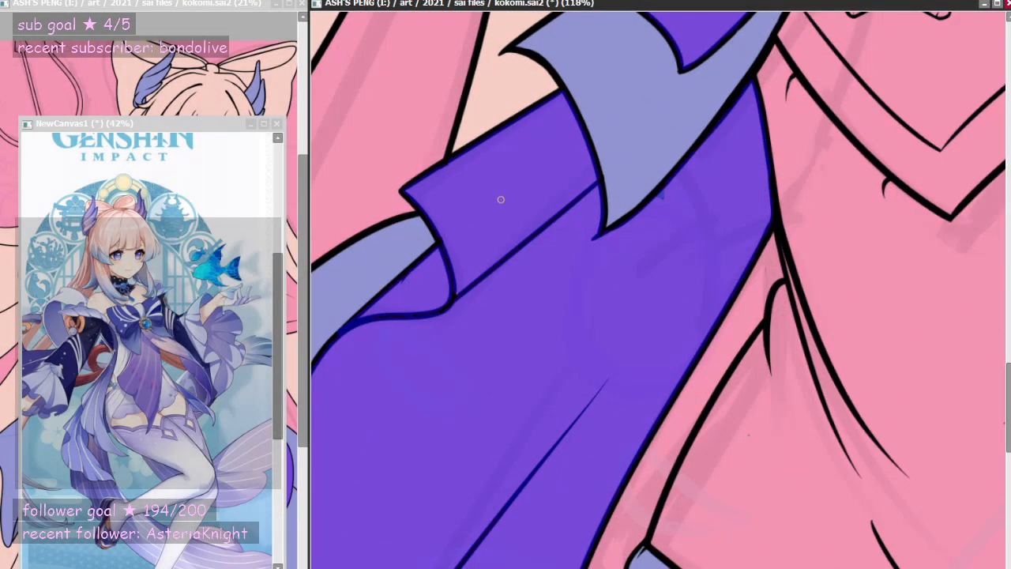
{"action": "scroll", "coordinate": [496, 198], "scroll_direction": "down", "scroll_amount": 6}
{"action": "scroll", "coordinate": [659, 284], "scroll_direction": "down", "scroll_amount": 2}
{"action": "scroll", "coordinate": [659, 284], "scroll_direction": "up", "scroll_amount": 5}
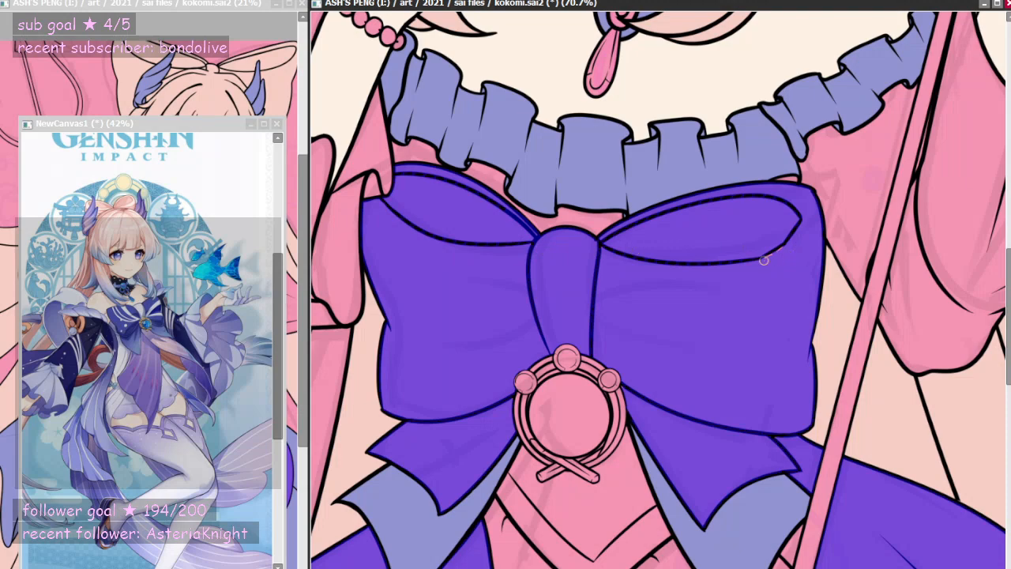
{"action": "scroll", "coordinate": [656, 464], "scroll_direction": "up", "scroll_amount": 3}
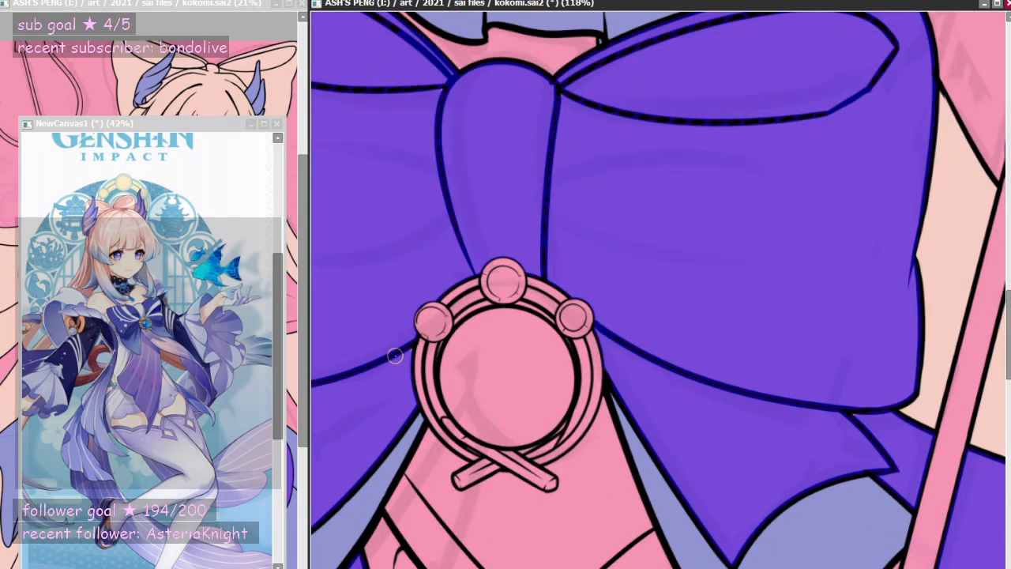
{"action": "scroll", "coordinate": [548, 332], "scroll_direction": "down", "scroll_amount": 10}
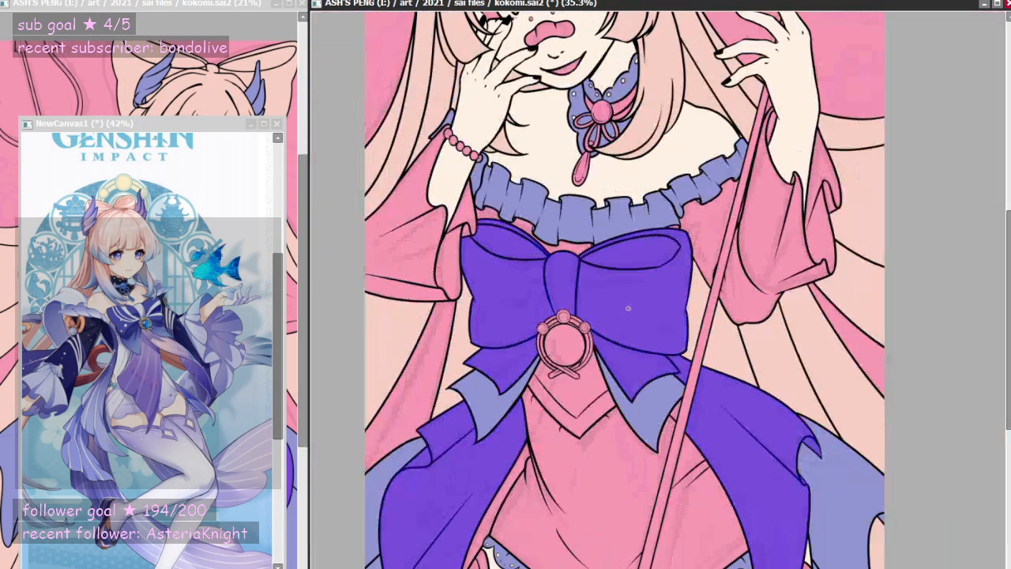
{"action": "scroll", "coordinate": [548, 331], "scroll_direction": "up", "scroll_amount": 2}
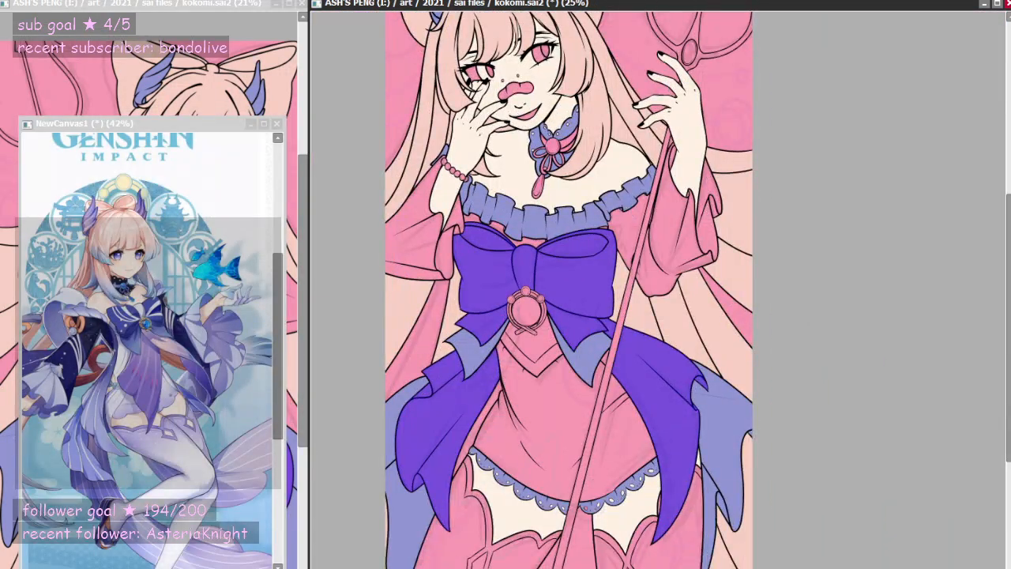
- Fill the selected chest bow and front overskirt panels with dark blue and clear the selection
{"action": "key", "text": "n"}
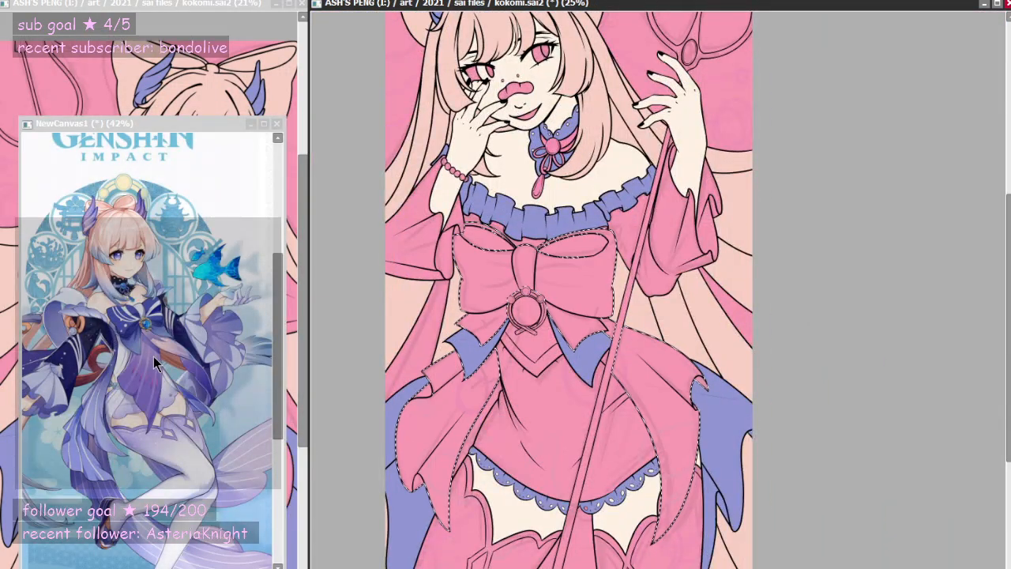
{"action": "key", "text": "ctrl+f"}
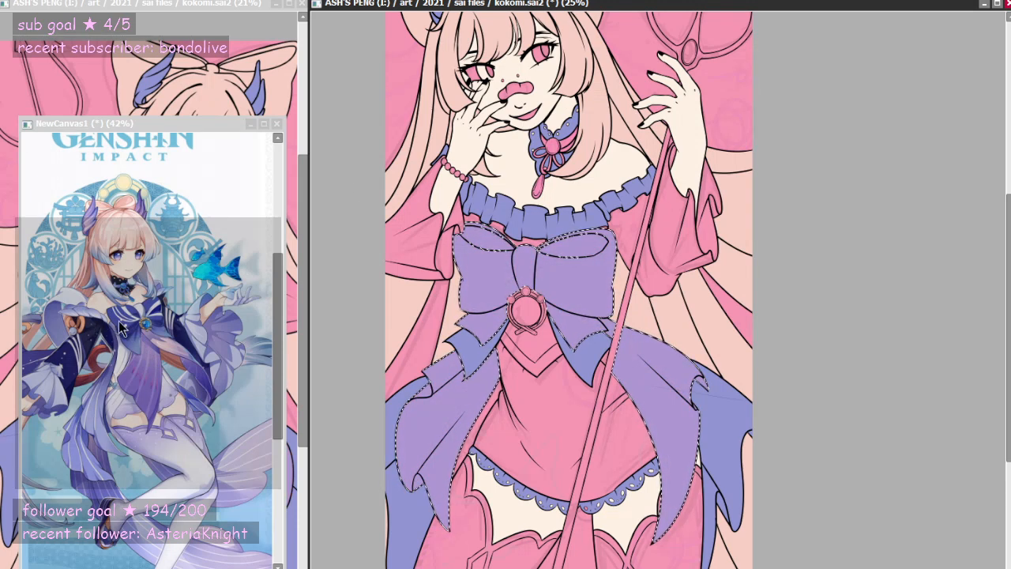
{"action": "key", "text": "ctrl+f"}
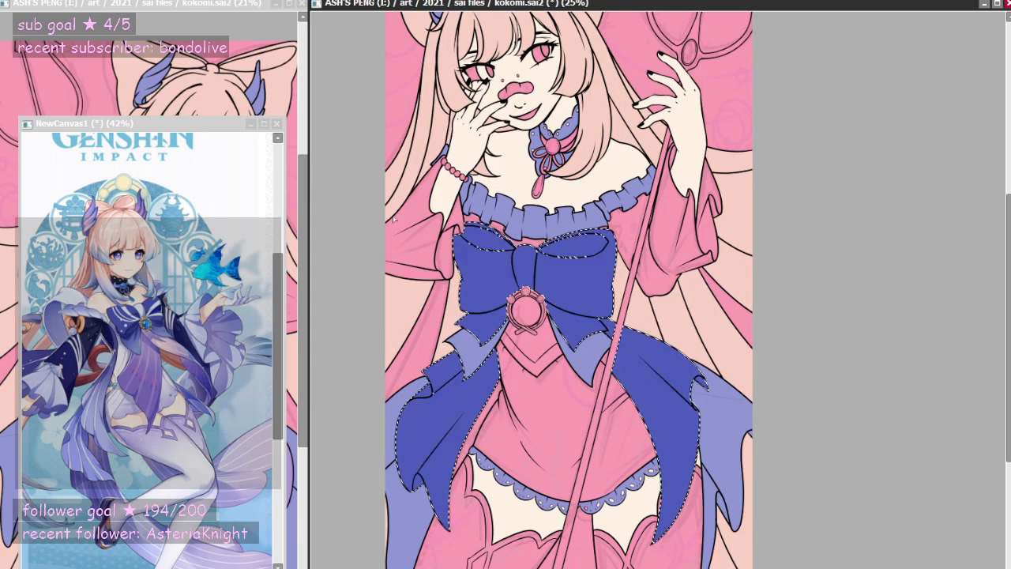
{"action": "key", "text": "ctrl+d"}
{"action": "scroll", "coordinate": [513, 285], "scroll_direction": "up", "scroll_amount": 1}
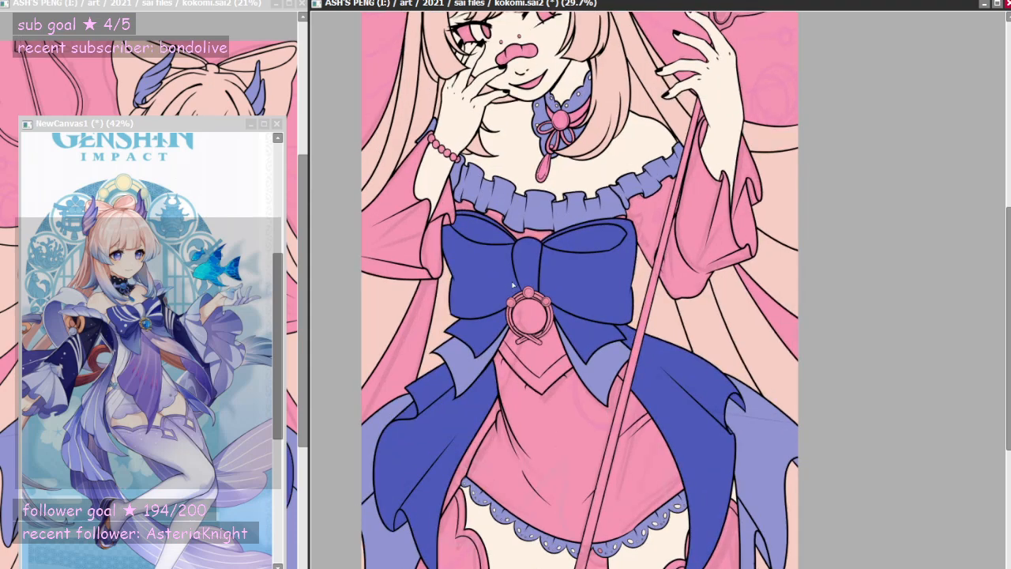
{"action": "scroll", "coordinate": [513, 285], "scroll_direction": "down", "scroll_amount": 2}
{"action": "scroll", "coordinate": [536, 273], "scroll_direction": "up", "scroll_amount": 1}
{"action": "scroll", "coordinate": [527, 165], "scroll_direction": "up", "scroll_amount": 1}
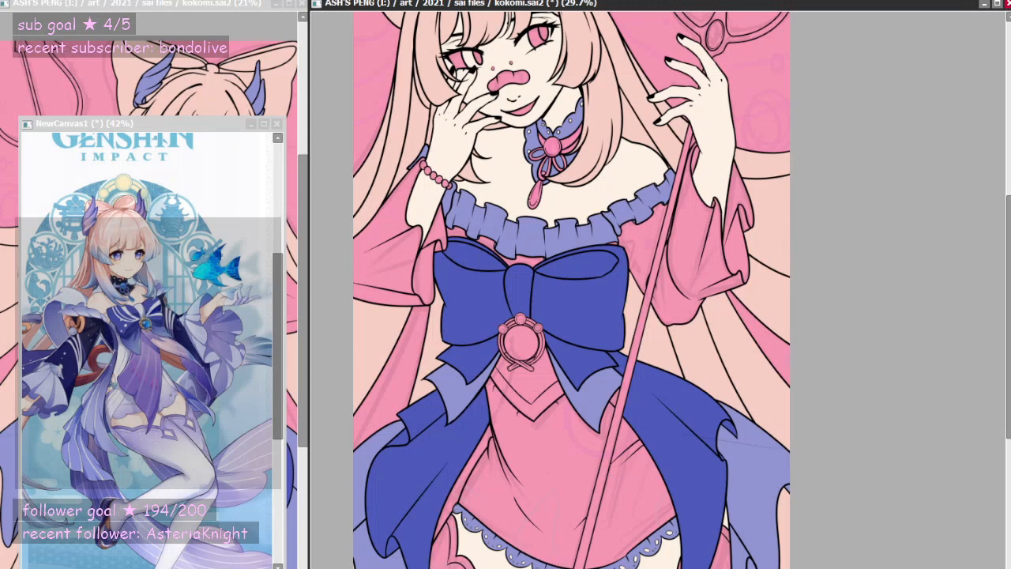
{"action": "key", "text": "alt+Tab"}
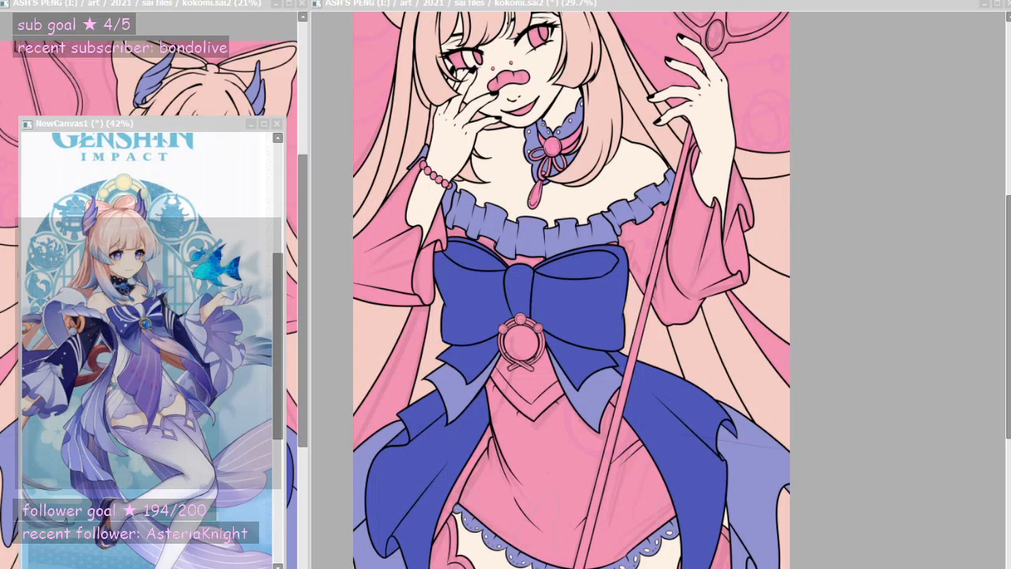
{"action": "key", "text": "alt+Tab"}
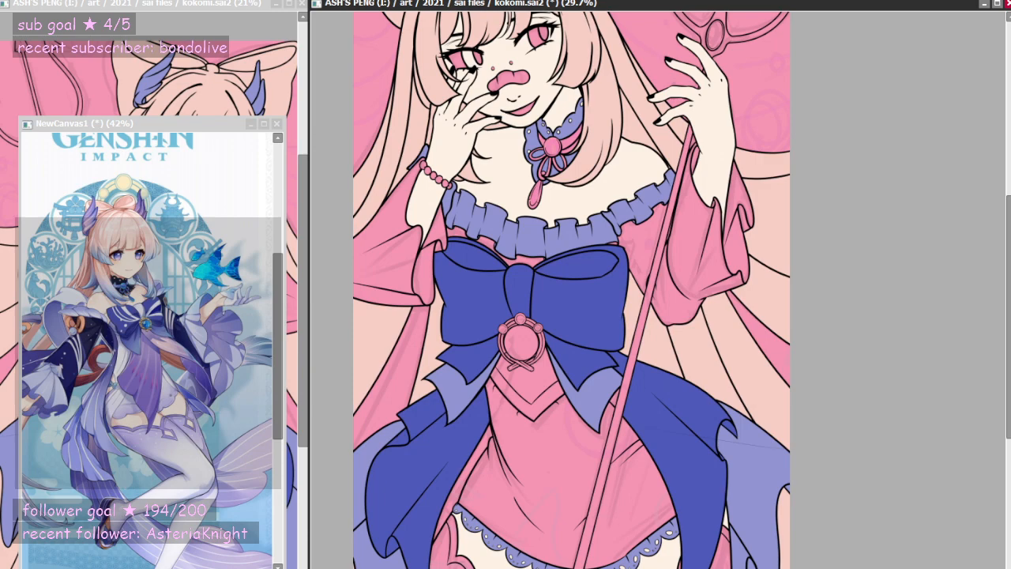
- Select the bracelet-side sleeve, including its inner folds and the small curled edge beside the chest bow
{"action": "left_click", "coordinate": [395, 275]}
{"action": "left_click", "coordinate": [427, 278]}
{"action": "left_click", "coordinate": [408, 300]}
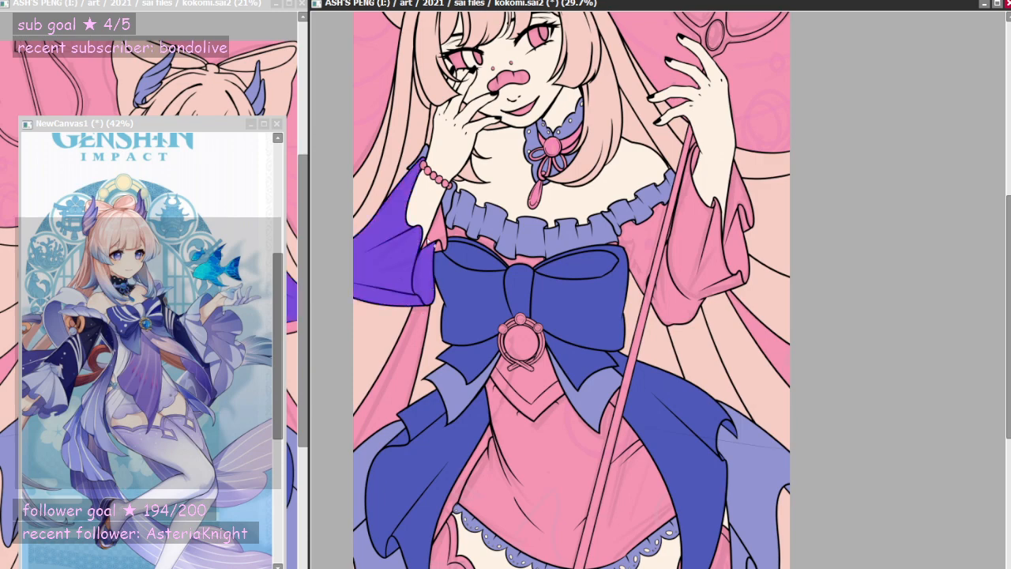
{"action": "left_click", "coordinate": [437, 236]}
{"action": "scroll", "coordinate": [437, 246], "scroll_direction": "up", "scroll_amount": 5}
{"action": "left_click", "coordinate": [440, 248]}
{"action": "scroll", "coordinate": [472, 268], "scroll_direction": "down", "scroll_amount": 5}
- Add the staff-side sleeve to the selection, including its curled folds, cuff pieces and the shoulder part across the staff
{"action": "scroll", "coordinate": [747, 265], "scroll_direction": "up", "scroll_amount": 4}
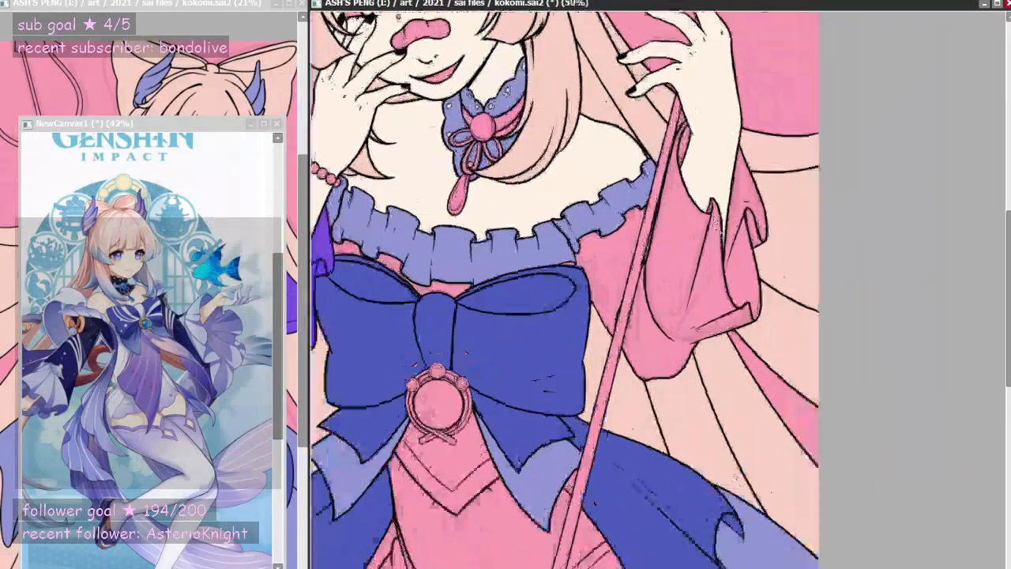
{"action": "left_click", "coordinate": [705, 240]}
{"action": "left_click", "coordinate": [740, 235]}
{"action": "left_click", "coordinate": [672, 119]}
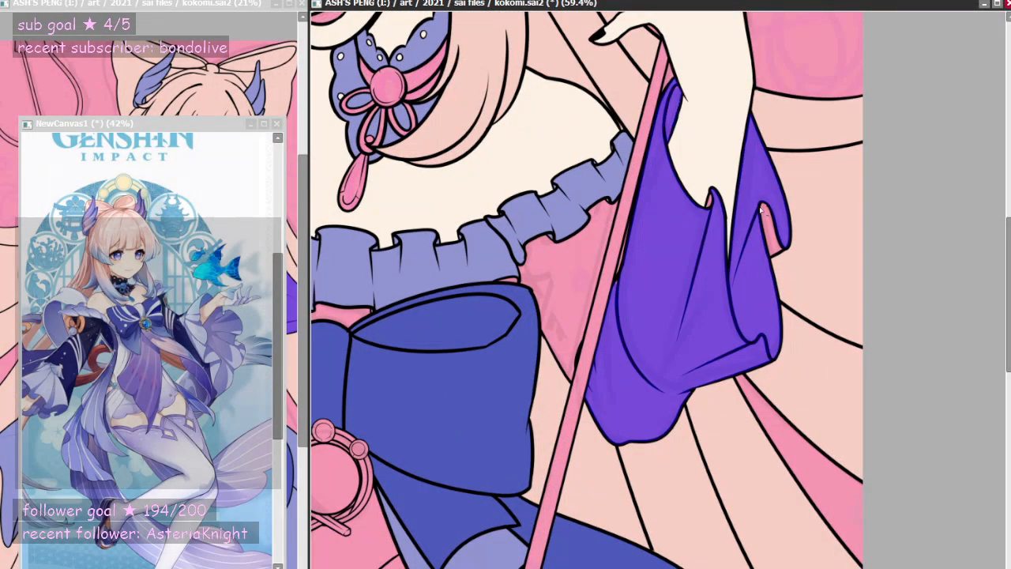
{"action": "left_click", "coordinate": [770, 225]}
{"action": "scroll", "coordinate": [719, 214], "scroll_direction": "up", "scroll_amount": 5}
{"action": "left_click", "coordinate": [715, 216]}
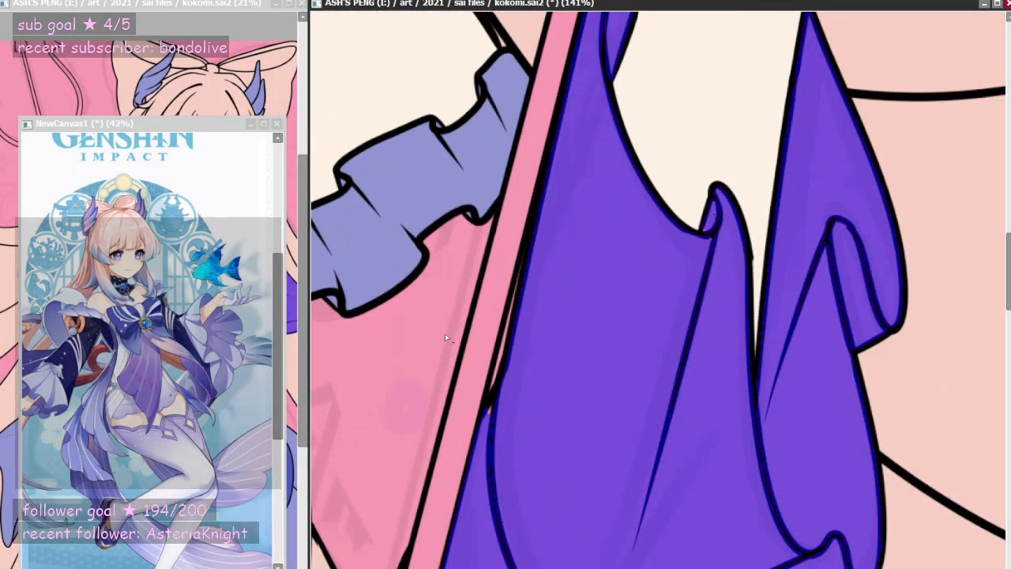
{"action": "scroll", "coordinate": [552, 300], "scroll_direction": "down", "scroll_amount": 4}
{"action": "scroll", "coordinate": [548, 306], "scroll_direction": "down", "scroll_amount": 2}
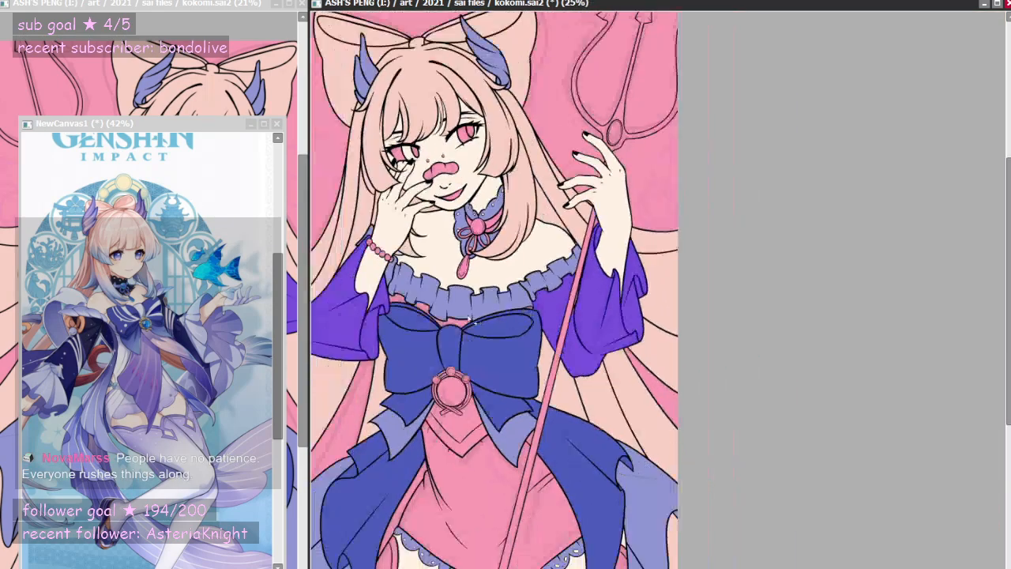
- Add the bodice gaps between the neckline ruffle and chest bow and the pointed panel under the brooch to the selection
{"action": "scroll", "coordinate": [474, 320], "scroll_direction": "up", "scroll_amount": 5}
{"action": "left_click", "coordinate": [455, 326]}
{"action": "scroll", "coordinate": [482, 309], "scroll_direction": "down", "scroll_amount": 3}
{"action": "scroll", "coordinate": [365, 288], "scroll_direction": "up", "scroll_amount": 2}
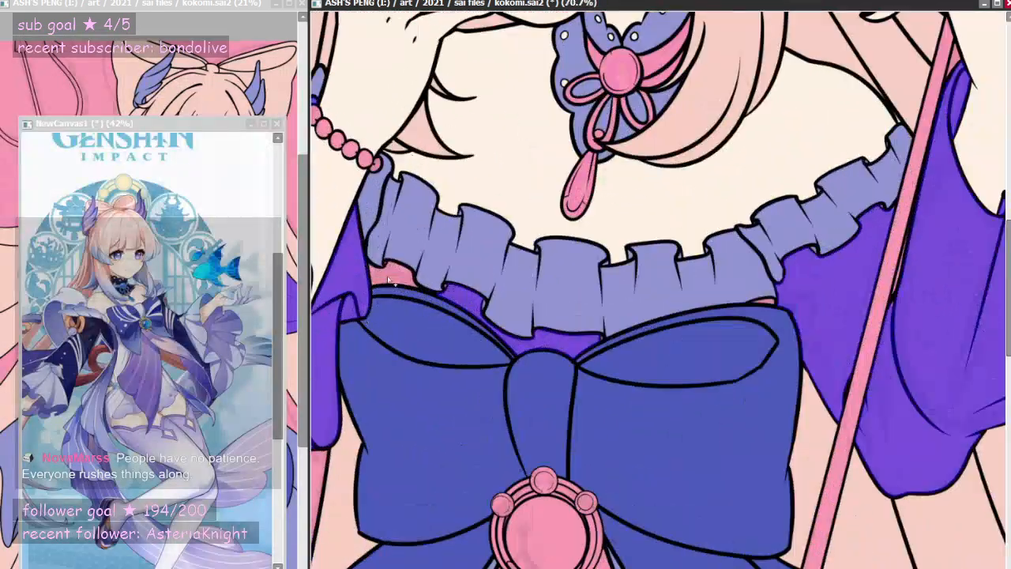
{"action": "left_click", "coordinate": [770, 299]}
{"action": "scroll", "coordinate": [585, 222], "scroll_direction": "down", "scroll_amount": 2}
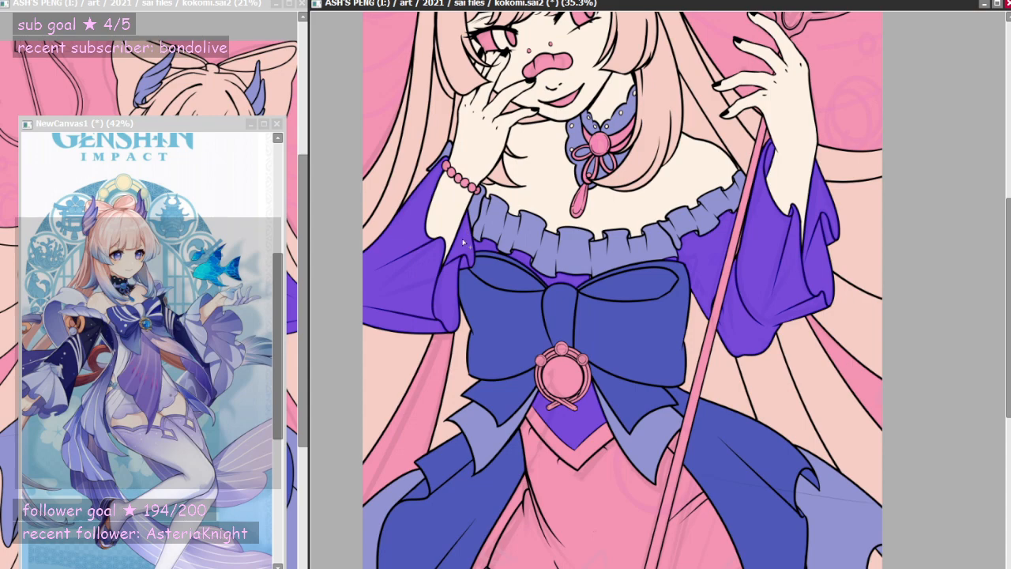
- Fill the selected sleeves and bodice with the dark navy sampled from the reference picture and clear the selection
{"action": "key", "text": "ctrl+z"}
{"action": "key", "text": "ctrl+z"}
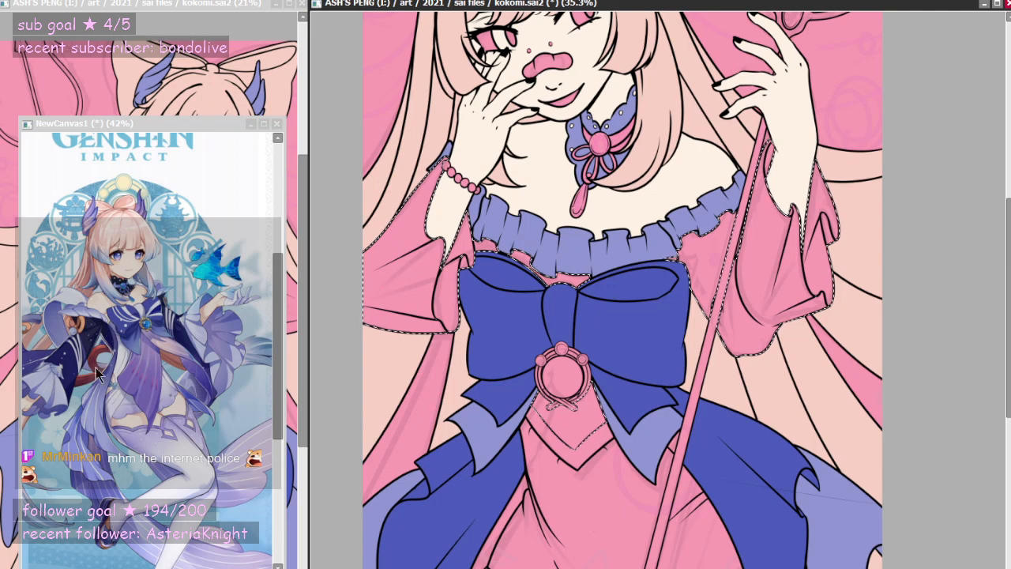
{"action": "right_click", "coordinate": [69, 368]}
{"action": "left_click", "coordinate": [566, 284]}
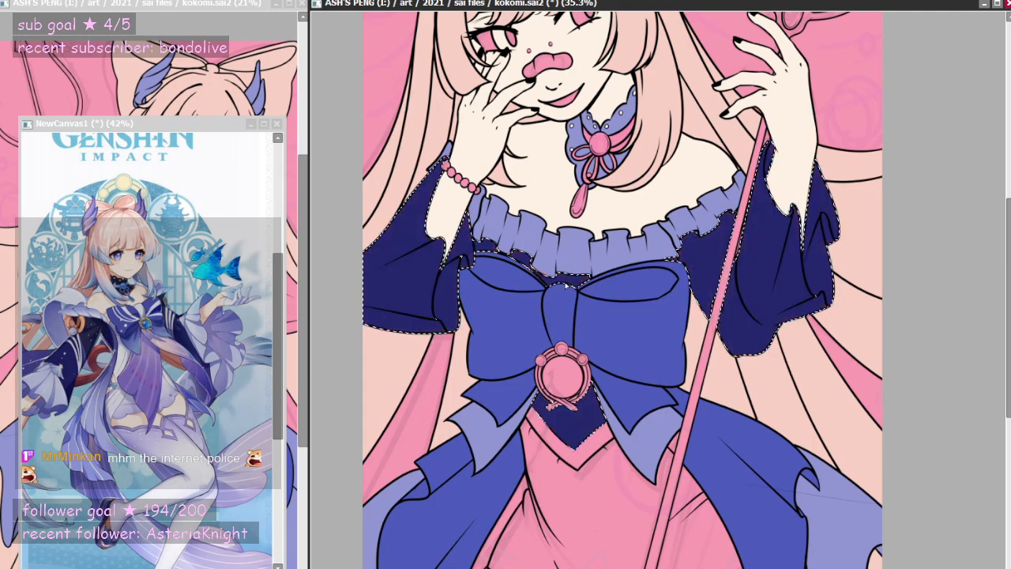
{"action": "key", "text": "ctrl+d"}
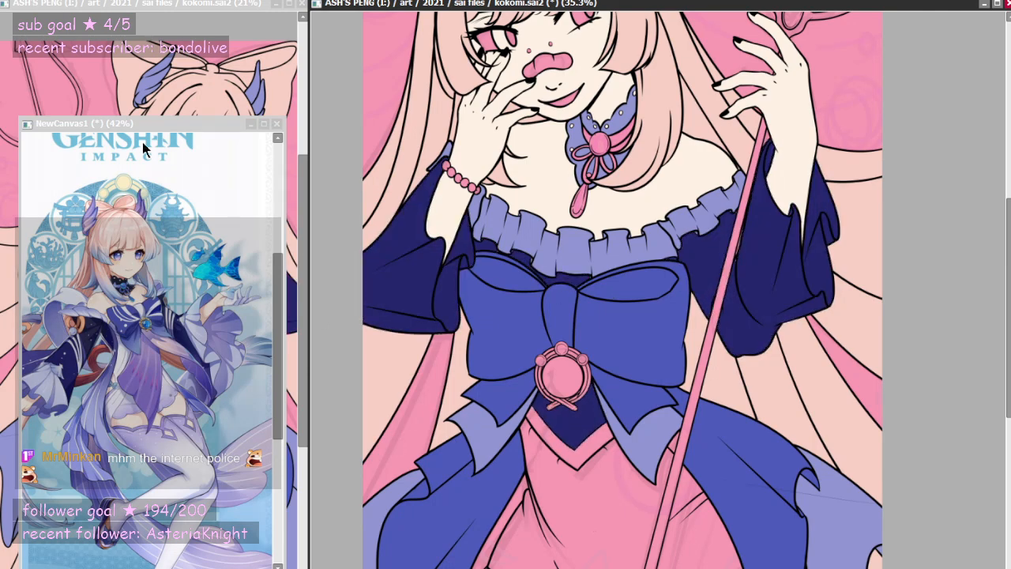
- Select the front skirt panel on both sides of the staff
{"action": "scroll", "coordinate": [615, 276], "scroll_direction": "down", "scroll_amount": 3}
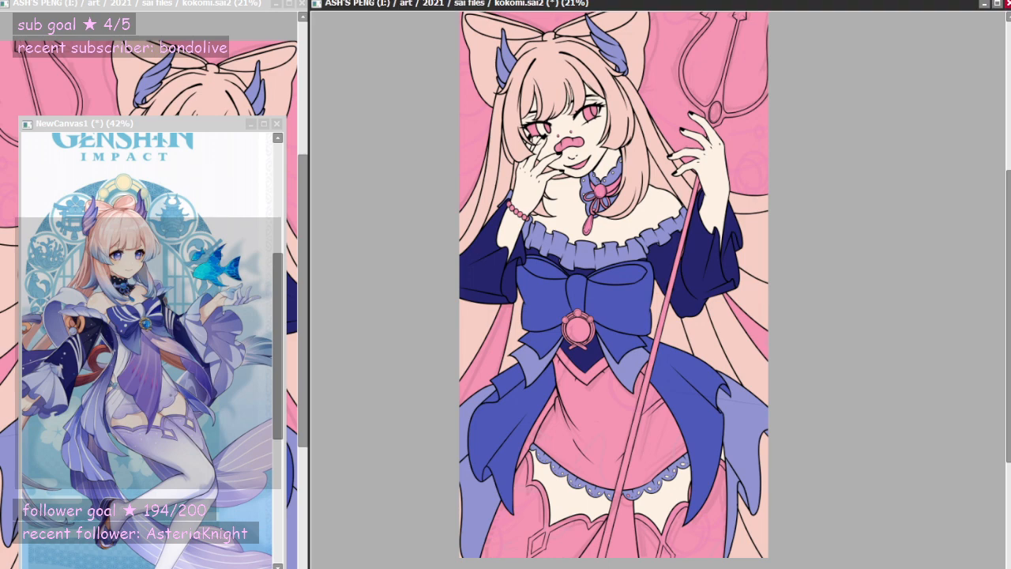
{"action": "left_click", "coordinate": [621, 411]}
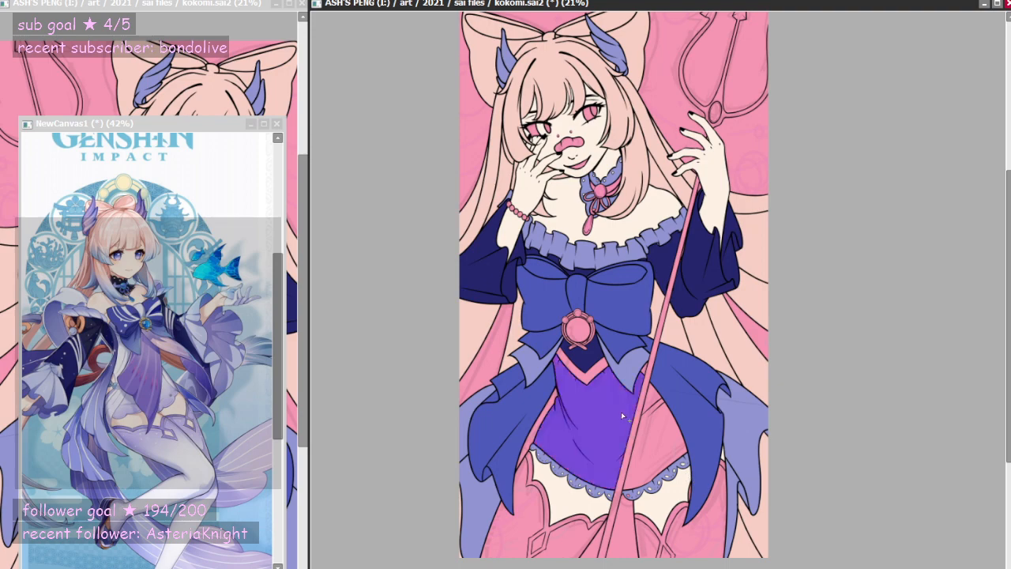
{"action": "scroll", "coordinate": [636, 427], "scroll_direction": "up", "scroll_amount": 2}
{"action": "left_click", "coordinate": [662, 385]}
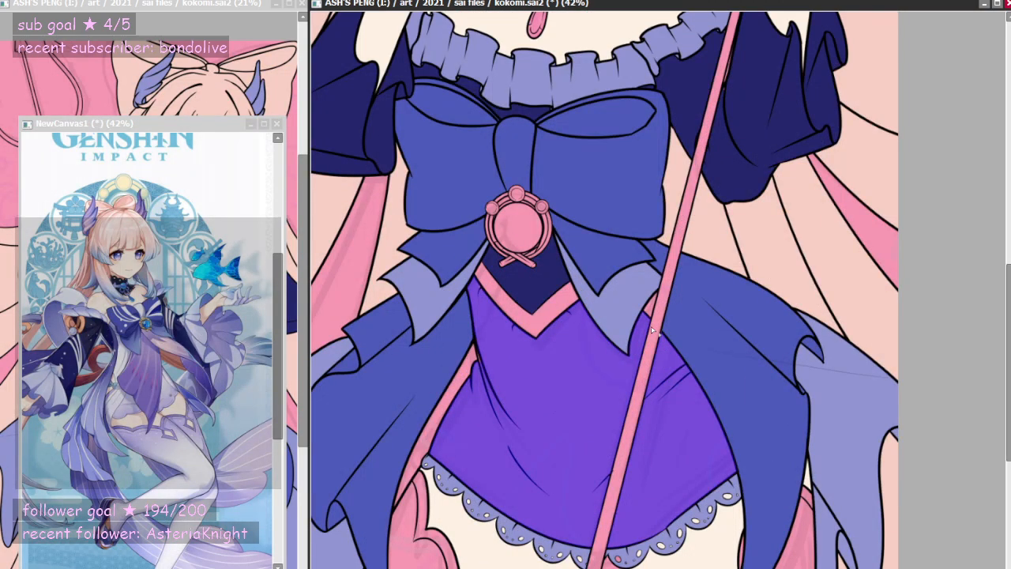
- Paint the missed spots along the skirt's fold lines and edges into the selection
{"action": "scroll", "coordinate": [652, 330], "scroll_direction": "up", "scroll_amount": 3}
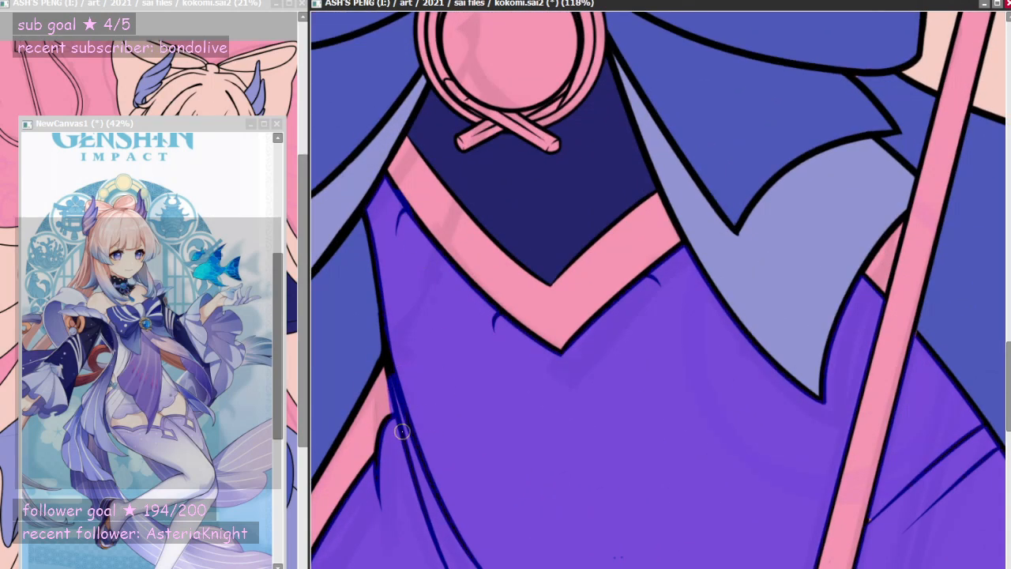
{"action": "scroll", "coordinate": [616, 289], "scroll_direction": "down", "scroll_amount": 3}
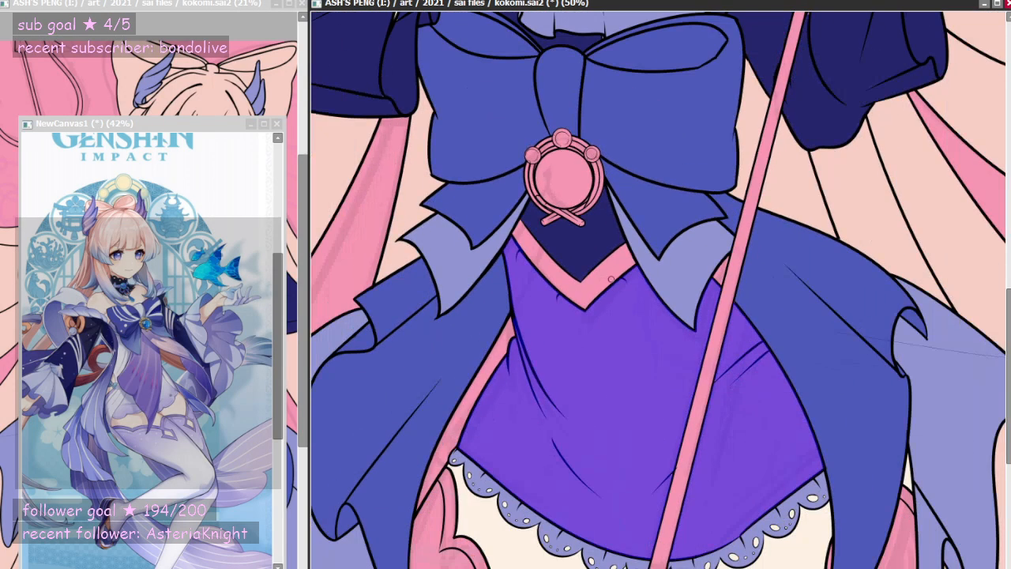
{"action": "scroll", "coordinate": [443, 241], "scroll_direction": "up", "scroll_amount": 2}
{"action": "scroll", "coordinate": [559, 393], "scroll_direction": "down", "scroll_amount": 2}
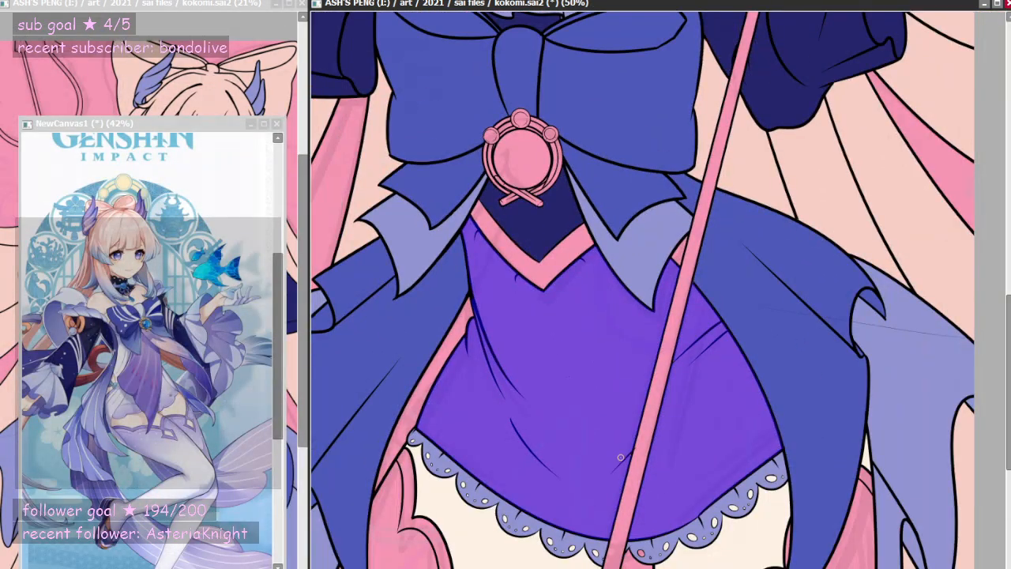
{"action": "scroll", "coordinate": [681, 443], "scroll_direction": "down", "scroll_amount": 1}
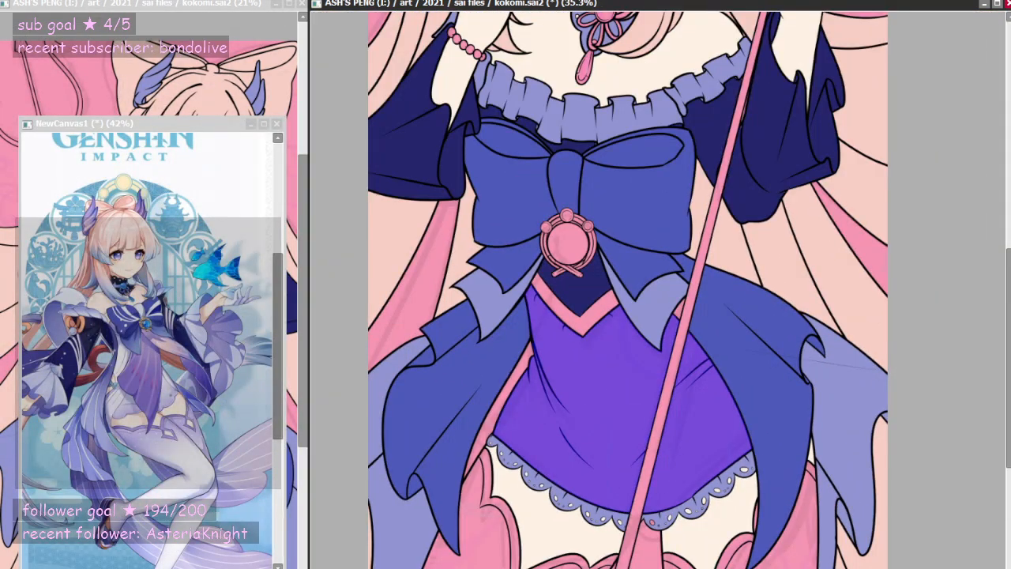
- Fill the selected front skirt with pale lavender sampled from the reference picture
{"action": "key", "text": "ctrl+z"}
{"action": "key", "text": "ctrl+z"}
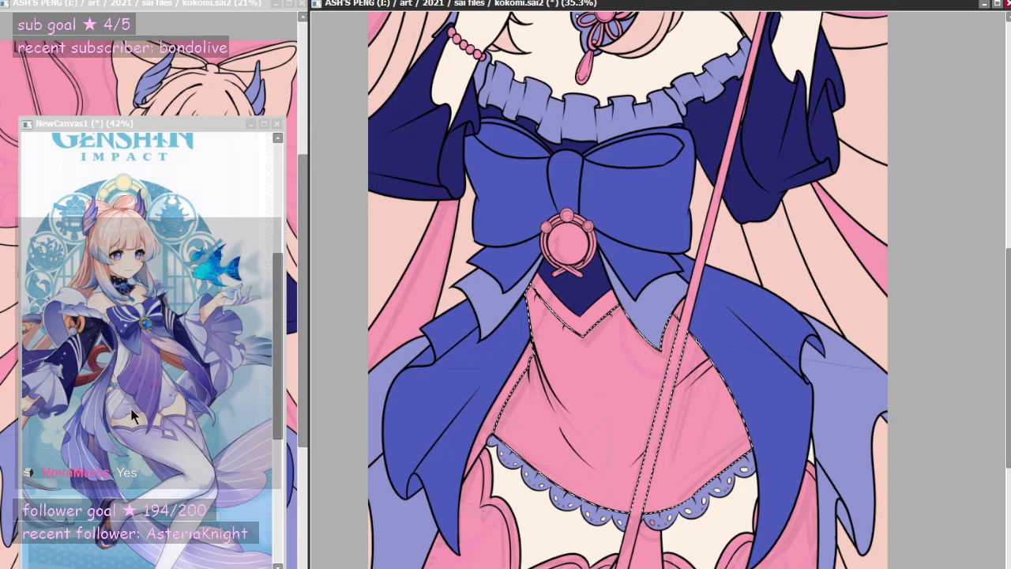
{"action": "left_click", "coordinate": [529, 408]}
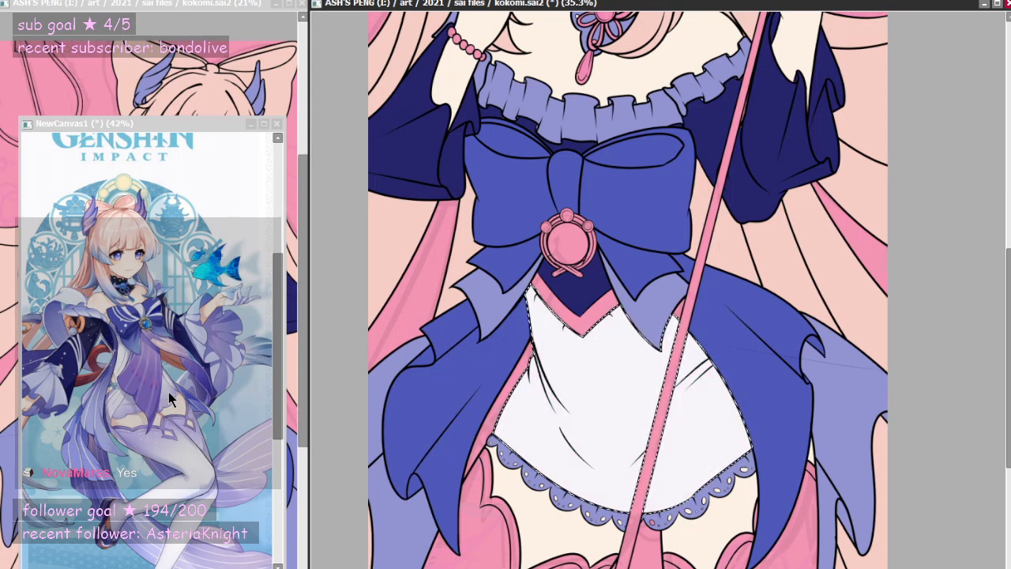
{"action": "left_click", "coordinate": [636, 394]}
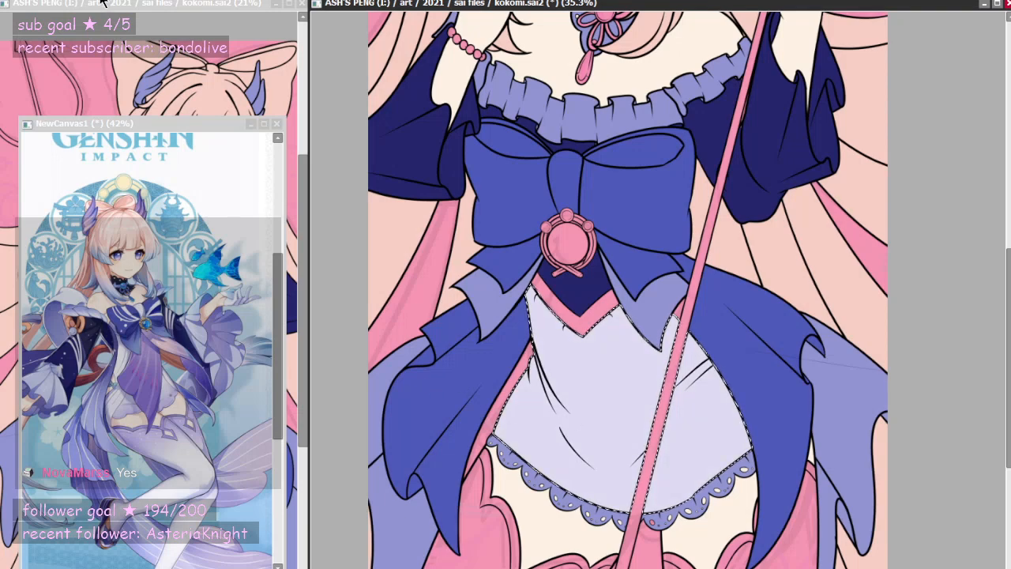
- Colour the small overskirt gap between the bow tail and the staff dark blue
{"action": "scroll", "coordinate": [734, 342], "scroll_direction": "up", "scroll_amount": 2}
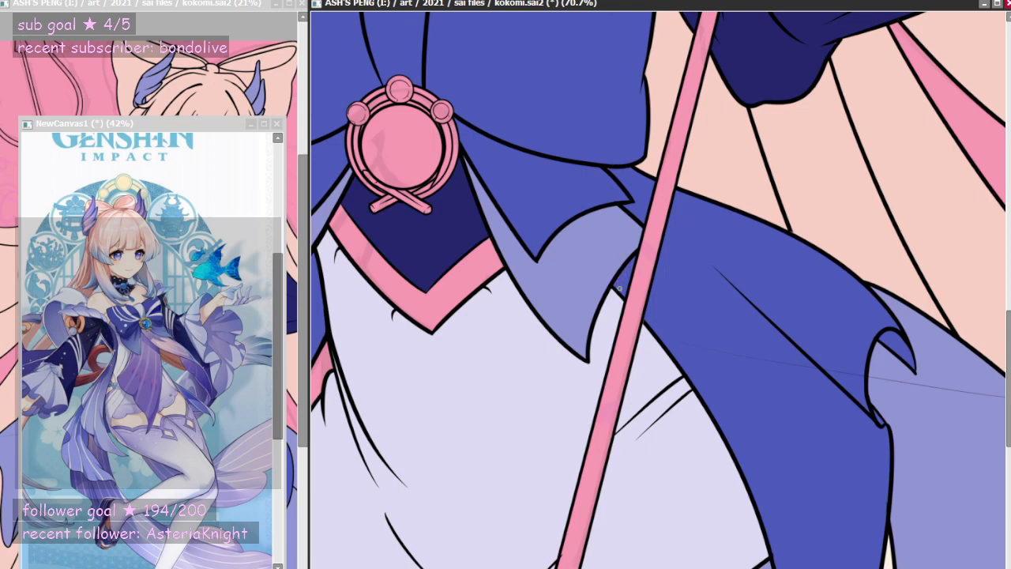
{"action": "scroll", "coordinate": [621, 237], "scroll_direction": "up", "scroll_amount": 3}
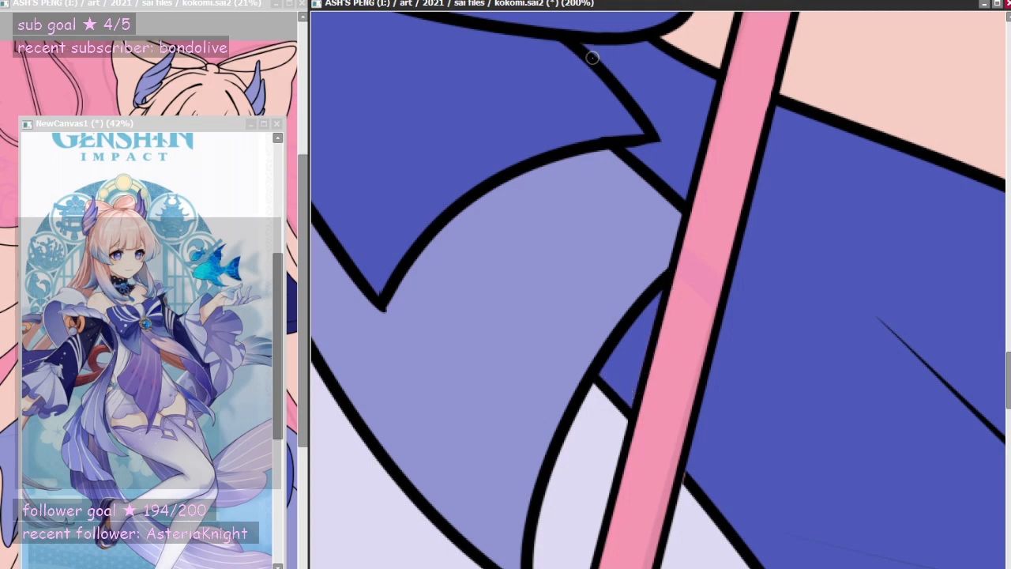
{"action": "scroll", "coordinate": [645, 281], "scroll_direction": "down", "scroll_amount": 2}
{"action": "scroll", "coordinate": [645, 281], "scroll_direction": "down", "scroll_amount": 3}
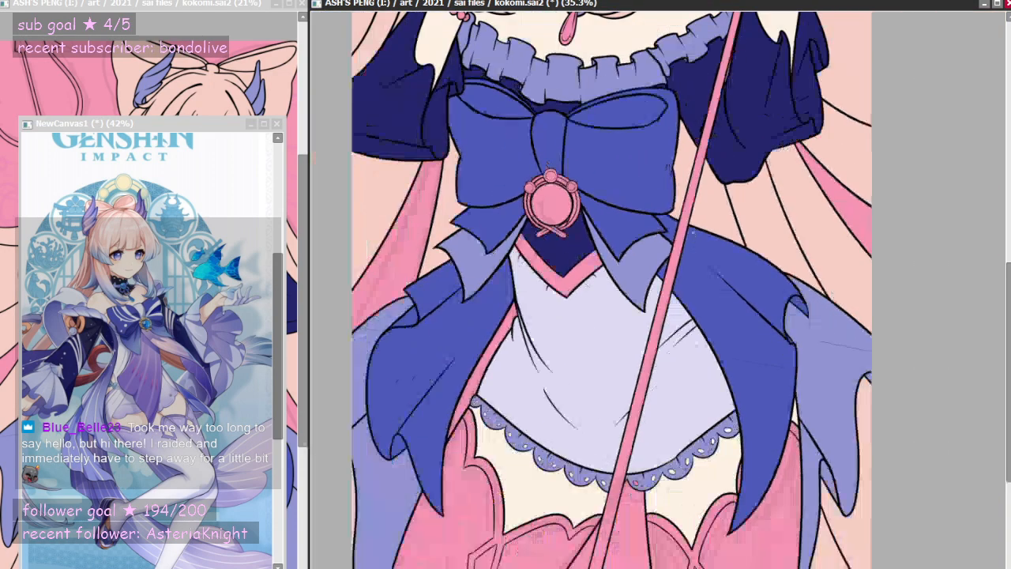
- Select the scalloped trim and diamond outlines along the tops of both stockings, including the strips beside the overskirt
{"action": "scroll", "coordinate": [625, 322], "scroll_direction": "down", "scroll_amount": 2}
{"action": "scroll", "coordinate": [655, 505], "scroll_direction": "up", "scroll_amount": 3}
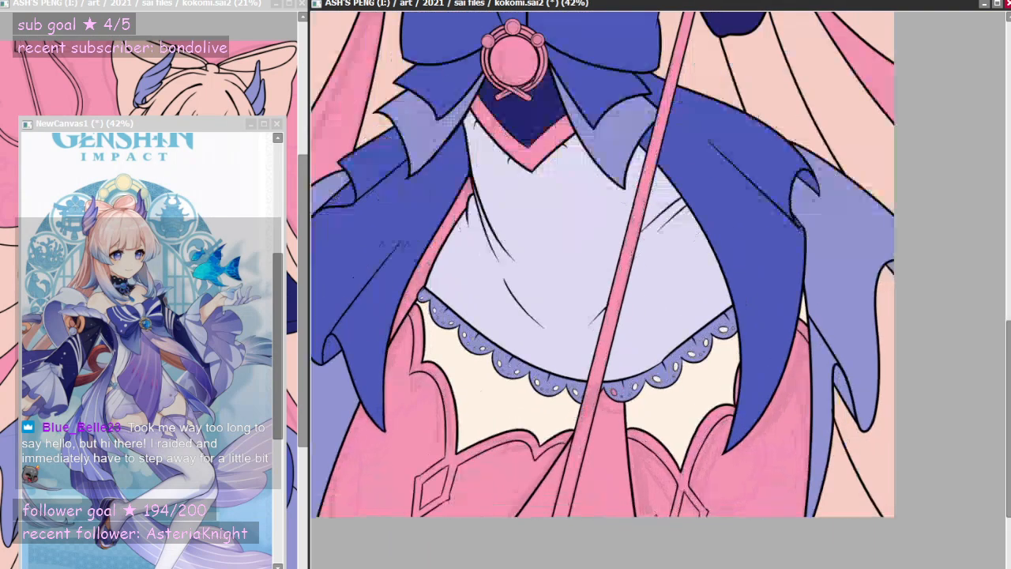
{"action": "scroll", "coordinate": [655, 485], "scroll_direction": "down", "scroll_amount": 1}
{"action": "scroll", "coordinate": [653, 425], "scroll_direction": "up", "scroll_amount": 1}
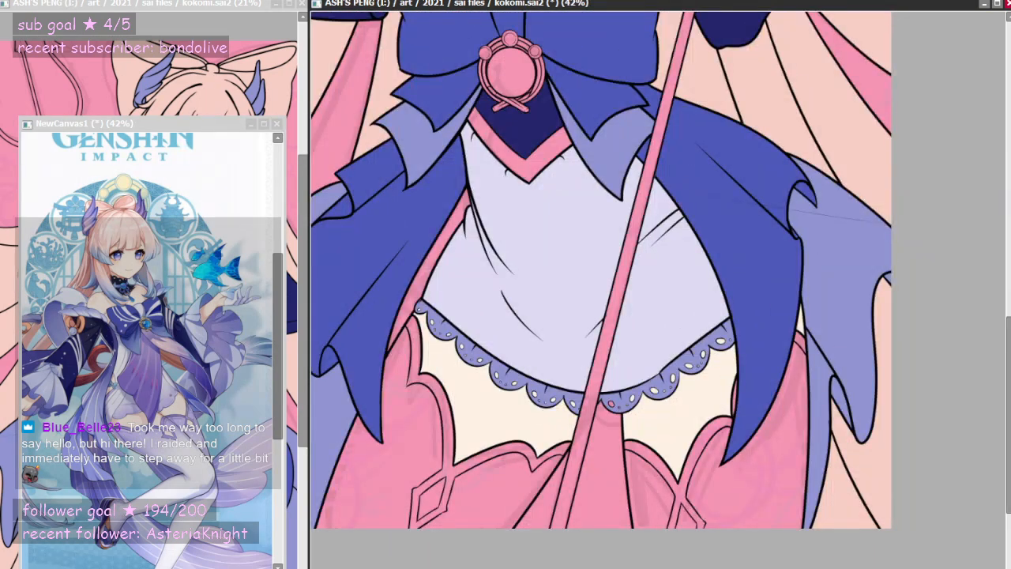
{"action": "left_click", "coordinate": [468, 462]}
{"action": "left_click", "coordinate": [677, 460]}
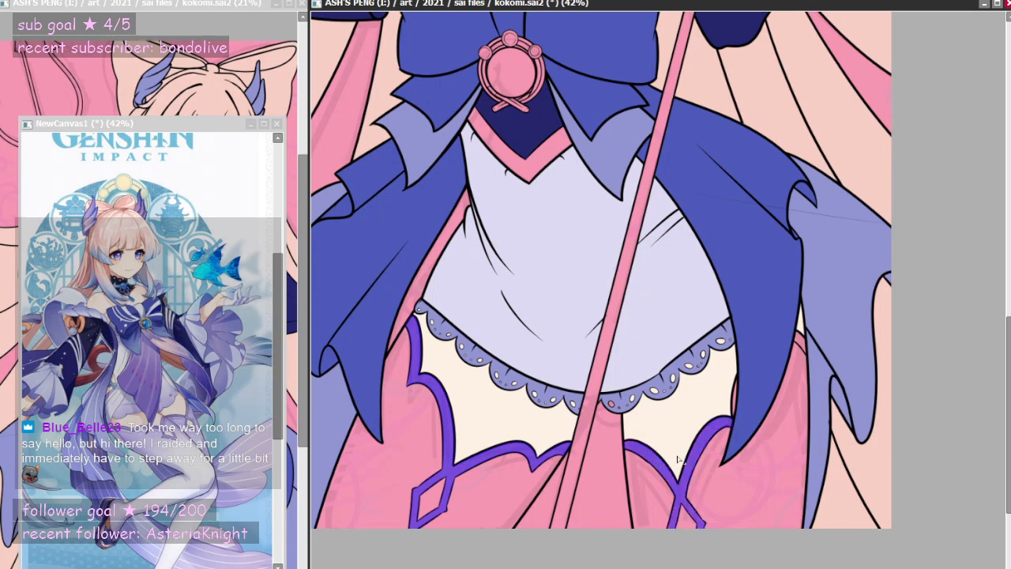
{"action": "left_click", "coordinate": [799, 345]}
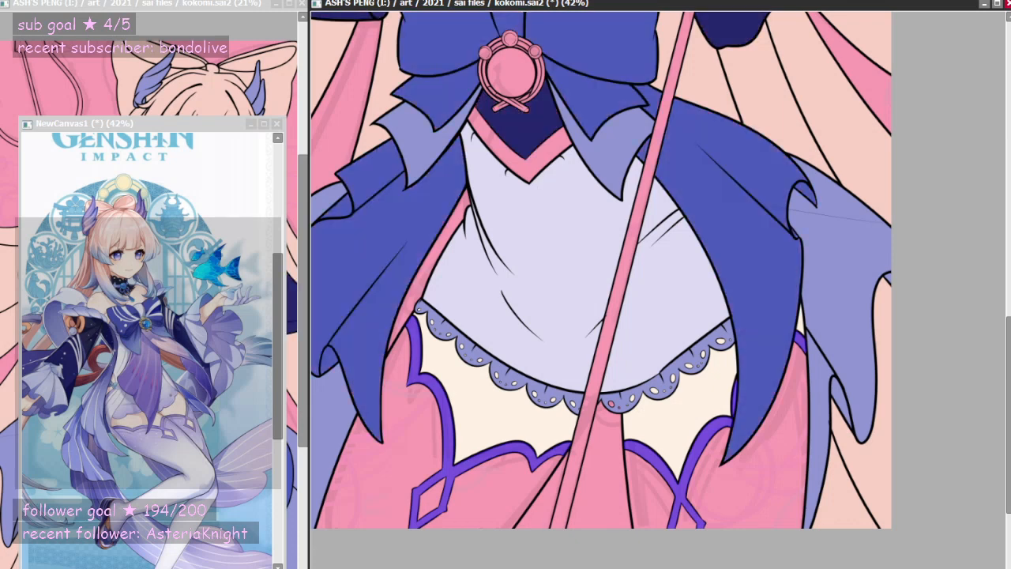
- Fill the selected stocking trim with periwinkle and clear the selection
{"action": "key", "text": "ctrl+z"}
{"action": "key", "text": "ctrl+z"}
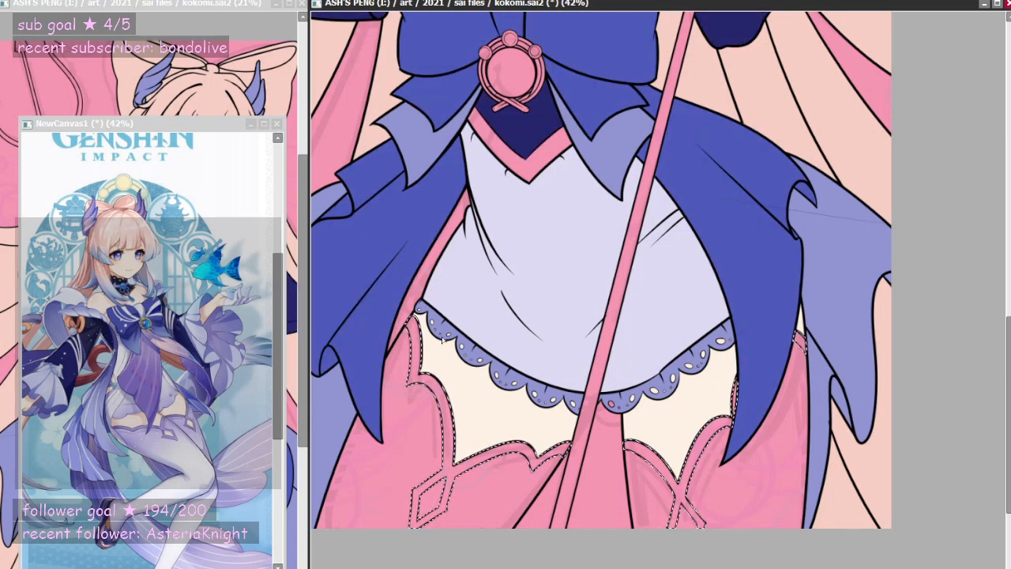
{"action": "key", "text": "ctrl+f"}
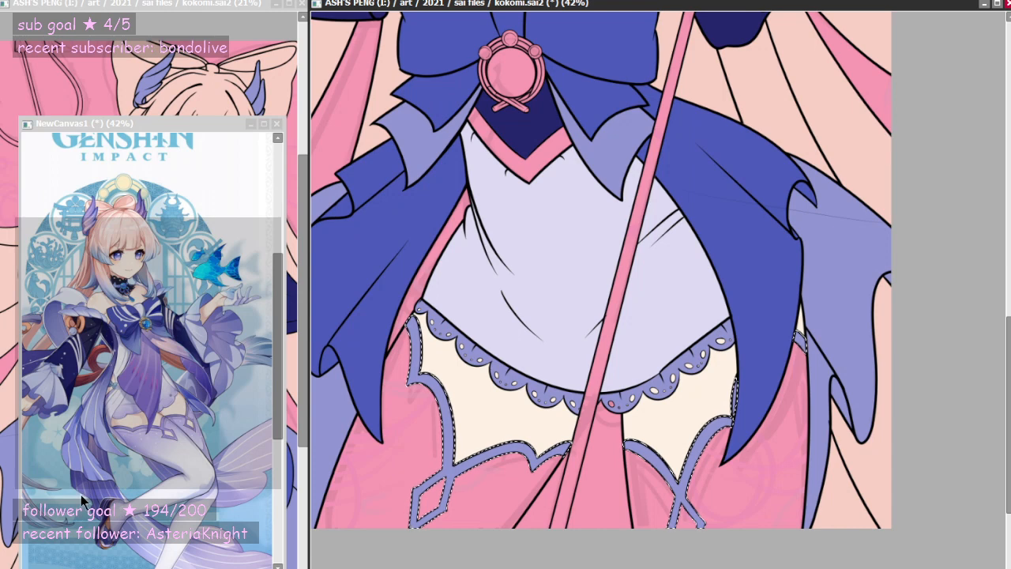
{"action": "key", "text": "ctrl+z"}
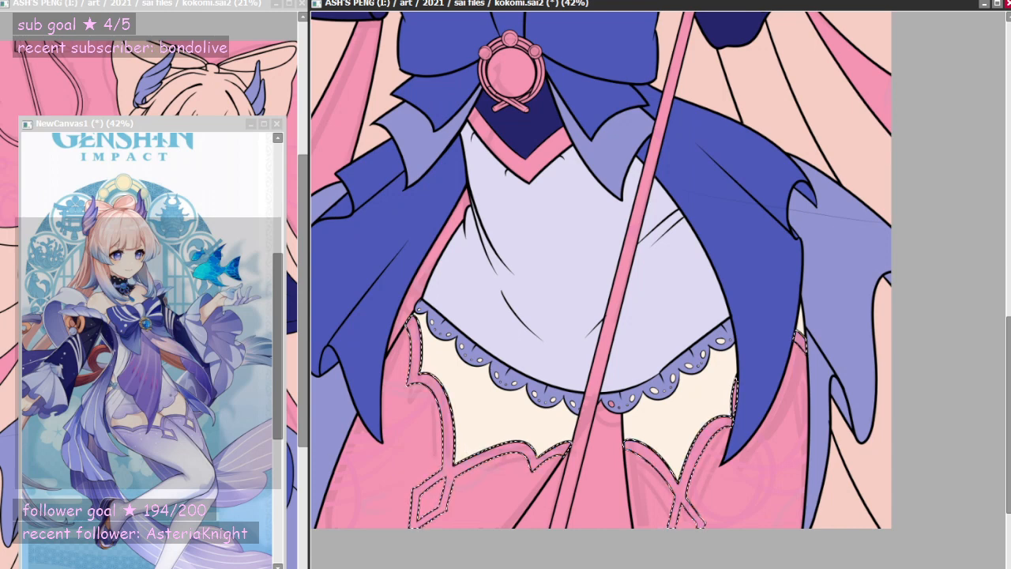
{"action": "key", "text": "ctrl+f"}
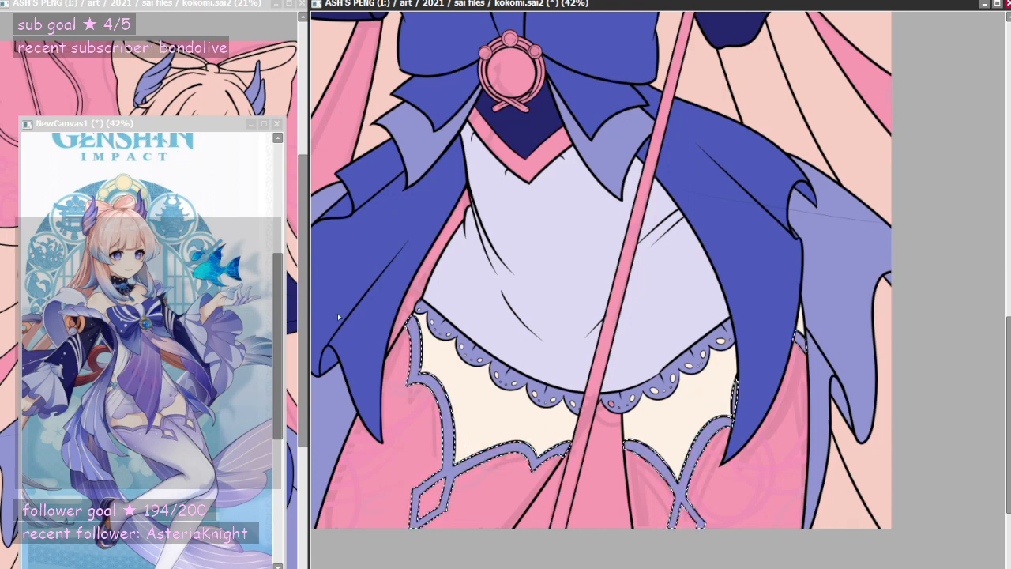
{"action": "key", "text": "ctrl+d"}
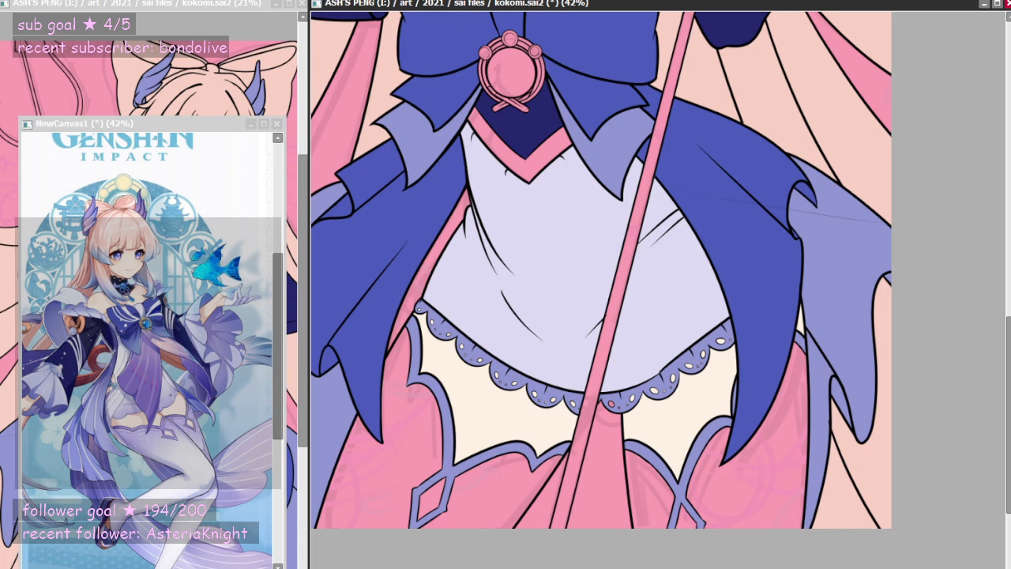
- Select the inner areas of both stockings, including the diamond centres, leaving the periwinkle trim out of the selection
{"action": "left_click", "coordinate": [385, 489]}
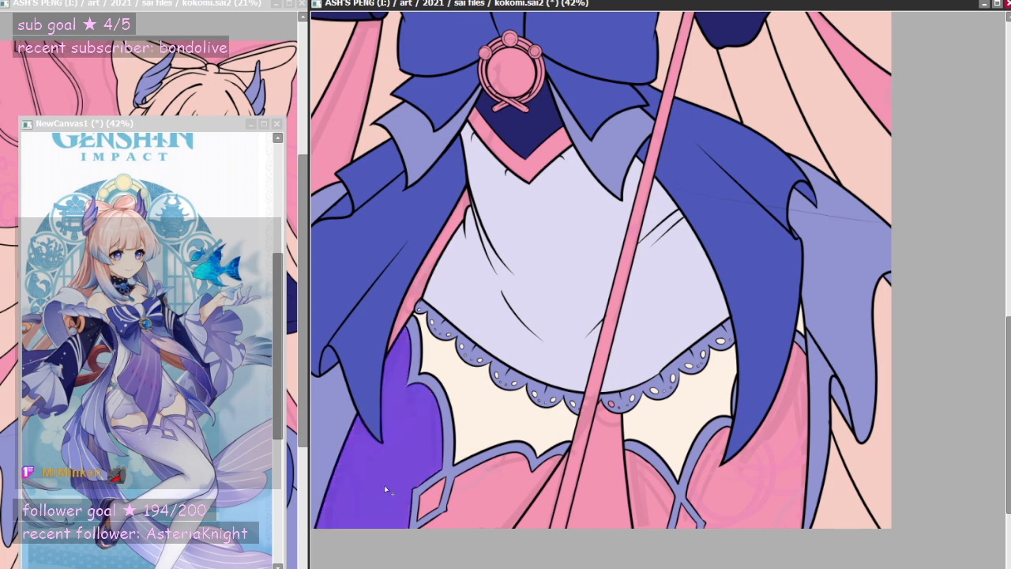
{"action": "left_click", "coordinate": [430, 506]}
{"action": "left_click", "coordinate": [674, 509]}
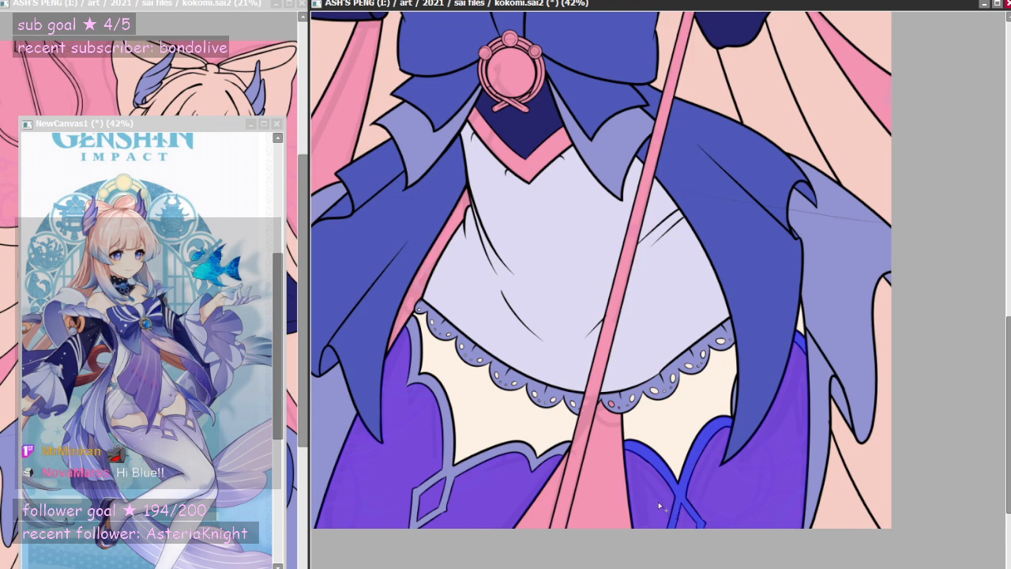
{"action": "key", "text": "ctrl+z"}
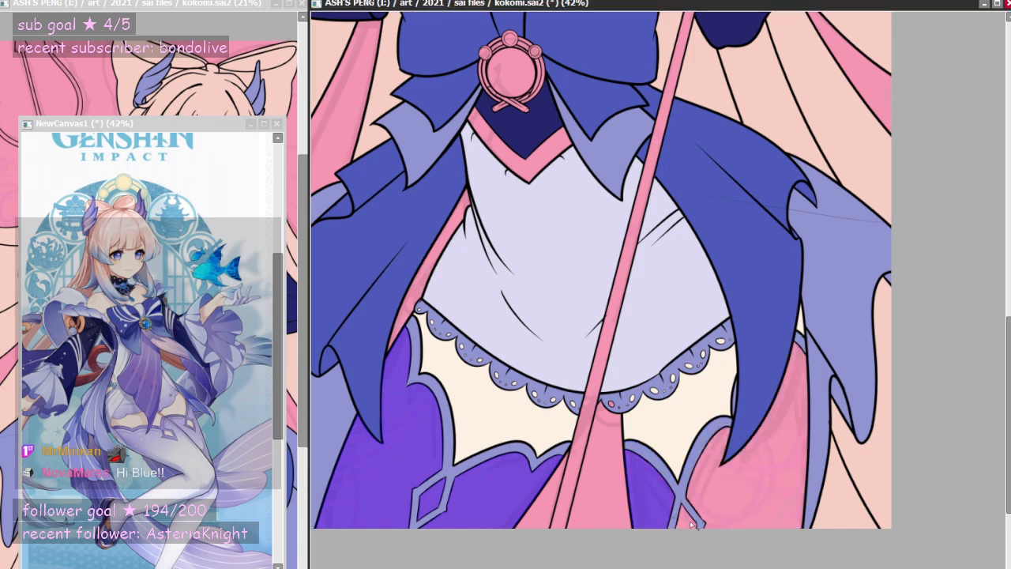
{"action": "left_click", "coordinate": [715, 503]}
{"action": "scroll", "coordinate": [459, 540], "scroll_direction": "up", "scroll_amount": 4}
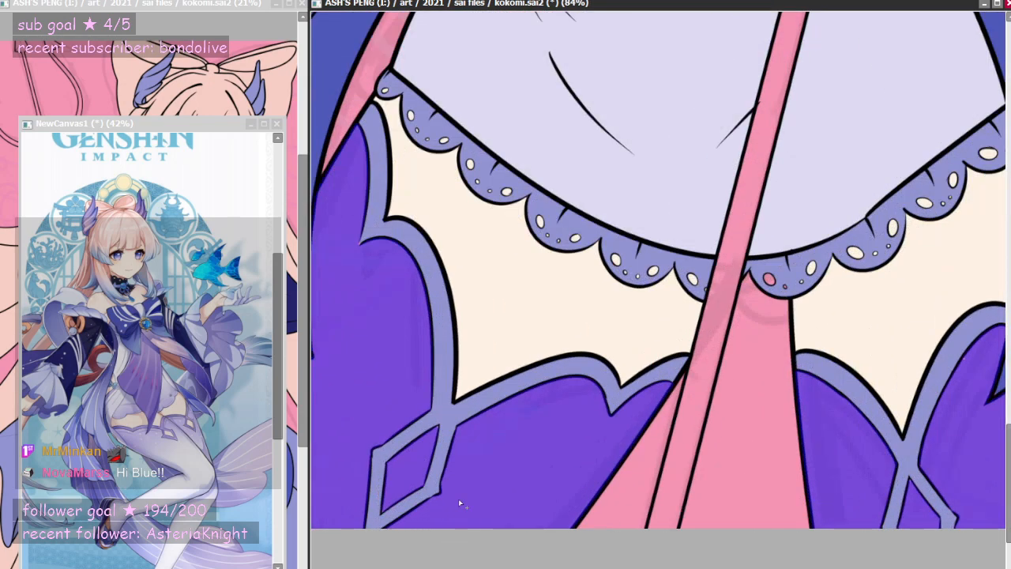
{"action": "scroll", "coordinate": [511, 490], "scroll_direction": "down", "scroll_amount": 4}
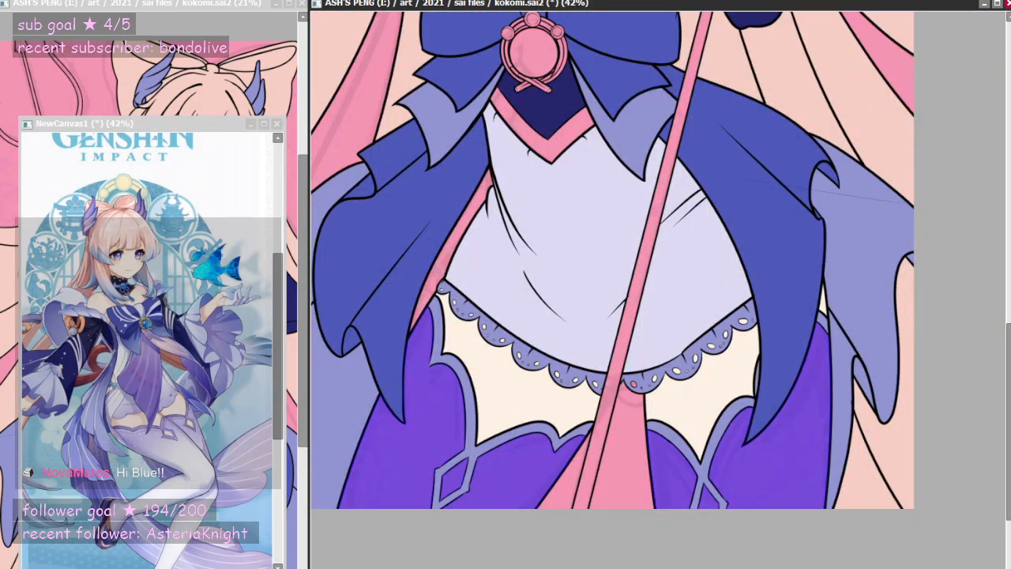
- Fill the selected stockings with the skirt's pale lavender and clear the selection
{"action": "left_click", "coordinate": [448, 424]}
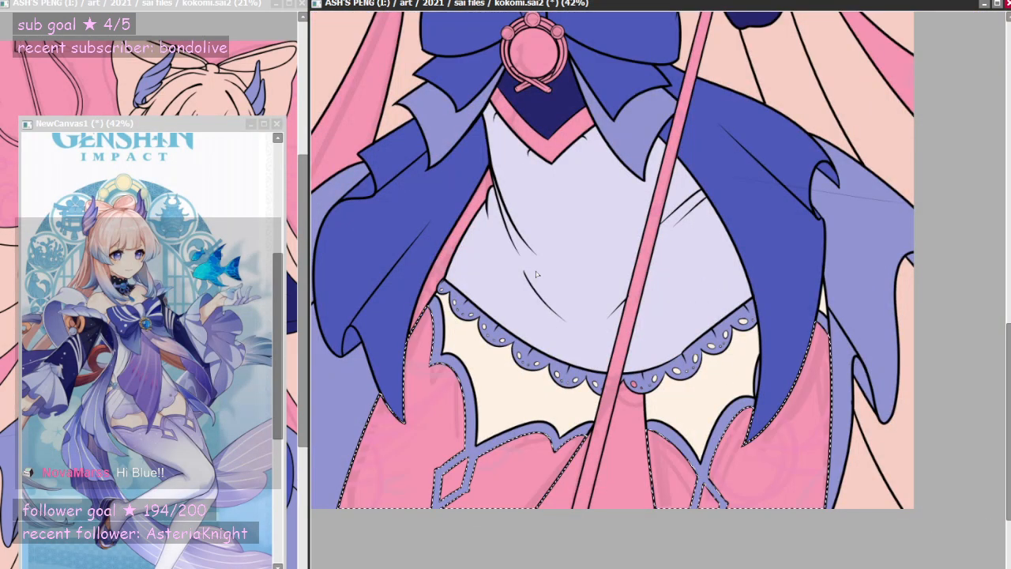
{"action": "left_click", "coordinate": [448, 424]}
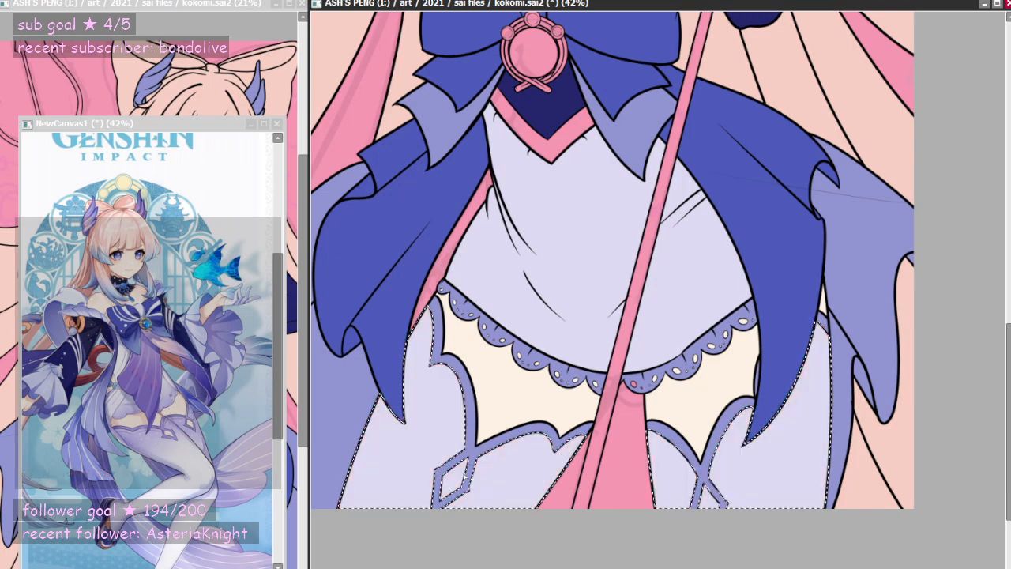
{"action": "key", "text": "ctrl+d"}
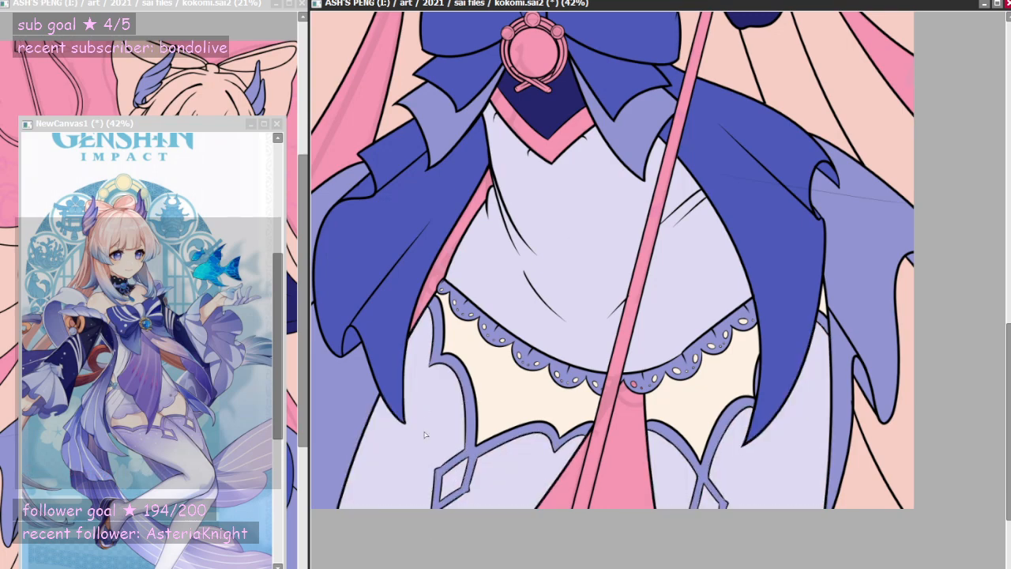
- Remove the faint stray line that crosses the dark blue overskirt and its periwinkle underlayer near the canvas edge
{"action": "scroll", "coordinate": [422, 449], "scroll_direction": "up", "scroll_amount": 6}
{"action": "scroll", "coordinate": [450, 298], "scroll_direction": "down", "scroll_amount": 3}
{"action": "scroll", "coordinate": [544, 444], "scroll_direction": "up", "scroll_amount": 4}
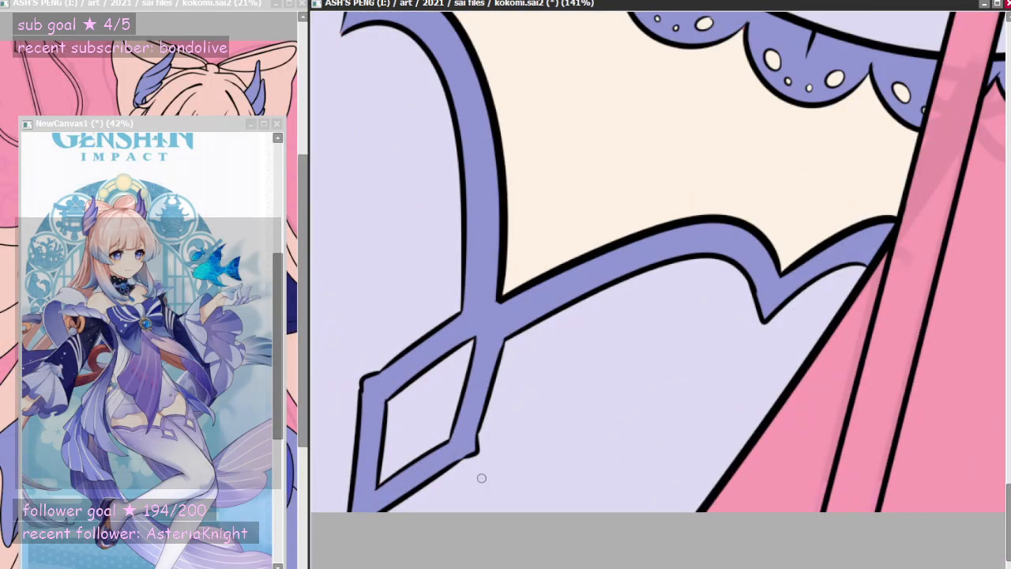
{"action": "left_click_drag", "start_coordinate": [612, 566], "coordinate": [778, 566]}
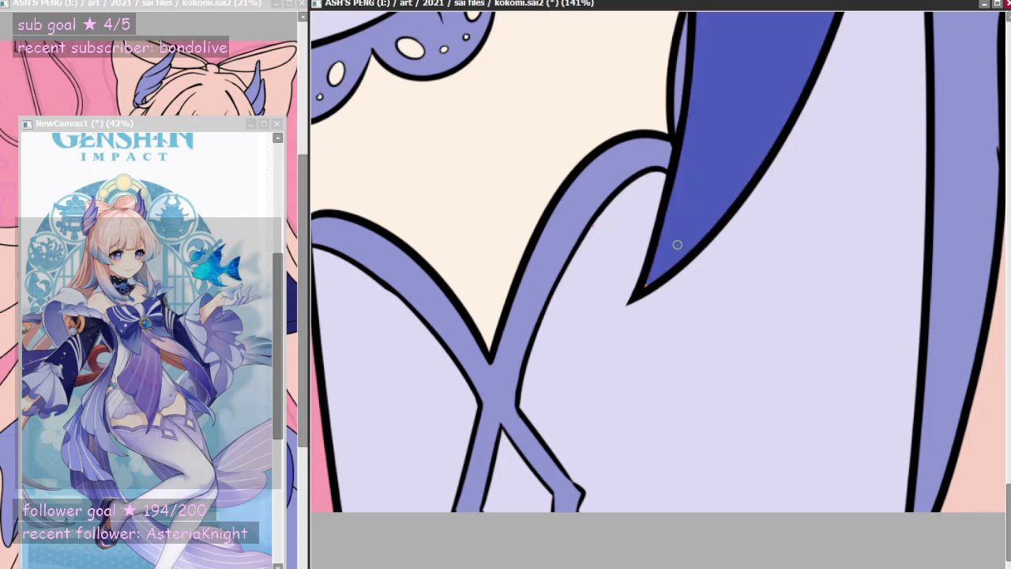
{"action": "scroll", "coordinate": [683, 435], "scroll_direction": "down", "scroll_amount": 5}
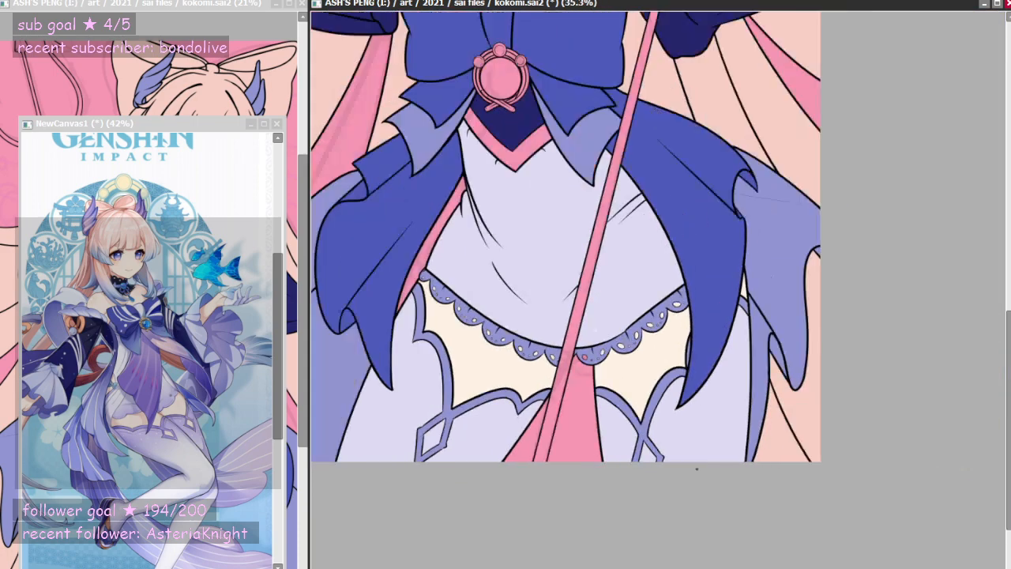
{"action": "scroll", "coordinate": [697, 468], "scroll_direction": "up", "scroll_amount": 4}
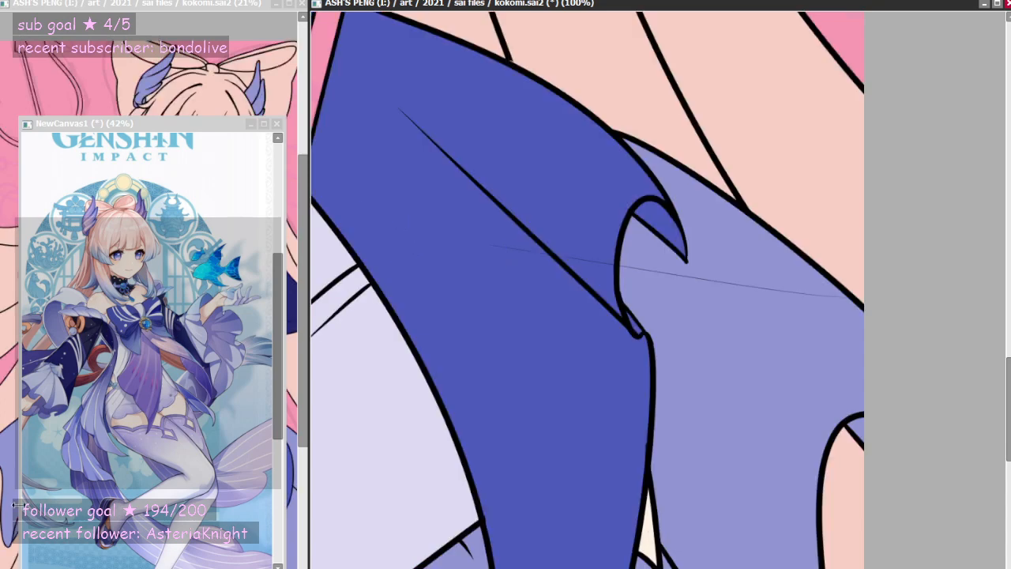
{"action": "left_click_drag", "start_coordinate": [522, 255], "coordinate": [442, 226]}
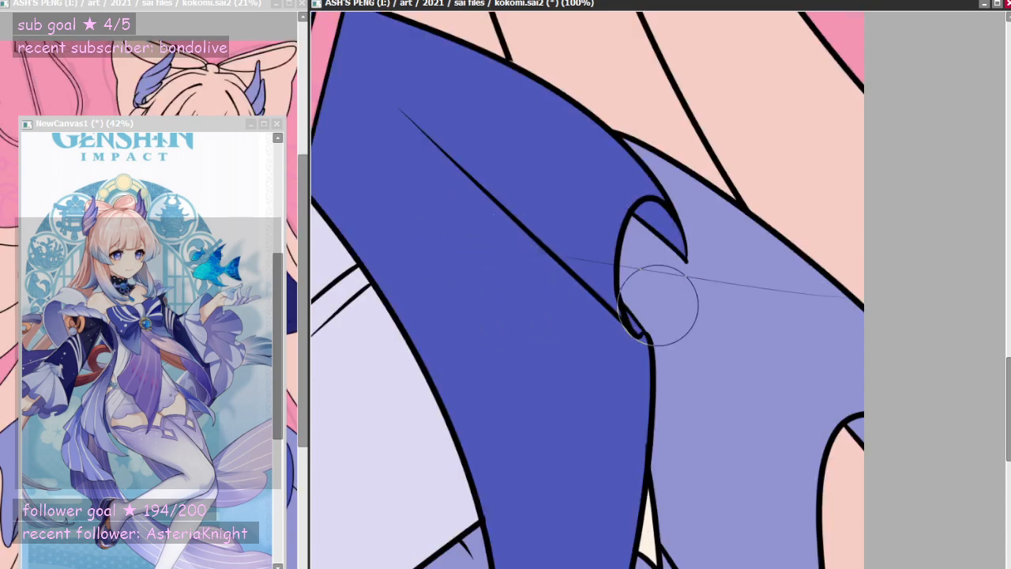
{"action": "key", "text": "n"}
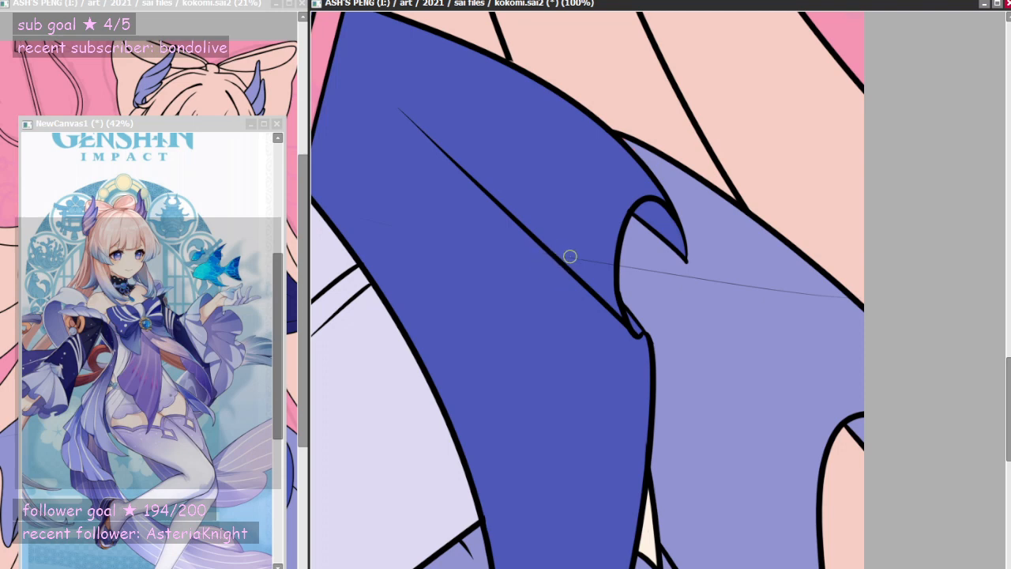
{"action": "left_click", "coordinate": [577, 259]}
{"action": "left_click_drag", "start_coordinate": [586, 256], "coordinate": [816, 305]}
{"action": "key", "text": "ctrl+z"}
{"action": "left_click", "coordinate": [627, 268]}
{"action": "mouse_move", "coordinate": [627, 268]}
{"action": "left_mouse_down"}
{"action": "mouse_move", "coordinate": [796, 285]}
{"action": "mouse_move", "coordinate": [771, 293]}
{"action": "mouse_move", "coordinate": [842, 303]}
{"action": "left_mouse_up"}
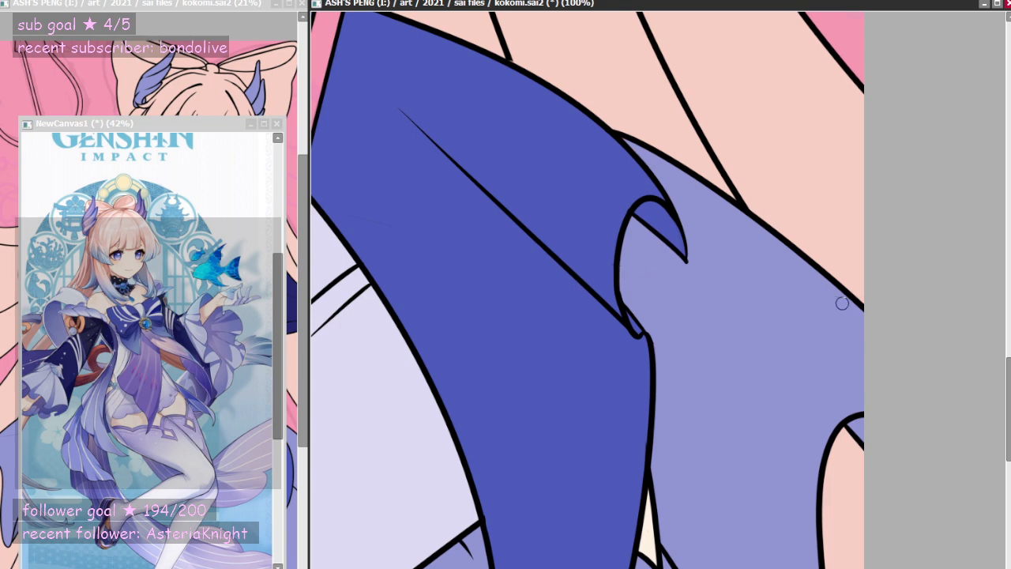
{"action": "scroll", "coordinate": [796, 355], "scroll_direction": "down", "scroll_amount": 6}
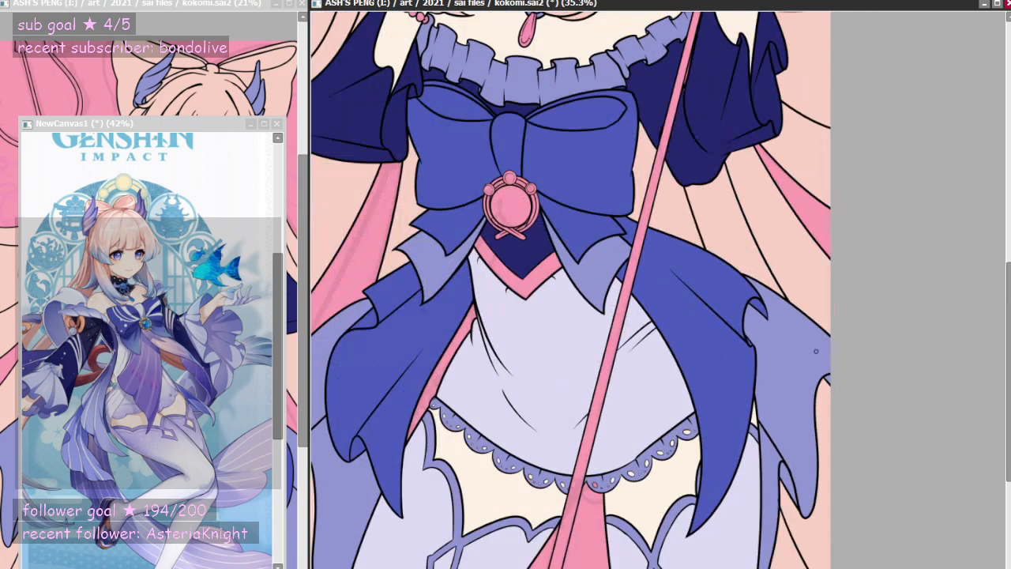
- Compare the costume with and without its periwinkle fills, leaving the fills in place
{"action": "scroll", "coordinate": [708, 447], "scroll_direction": "down", "scroll_amount": 3}
{"action": "scroll", "coordinate": [612, 429], "scroll_direction": "up", "scroll_amount": 3}
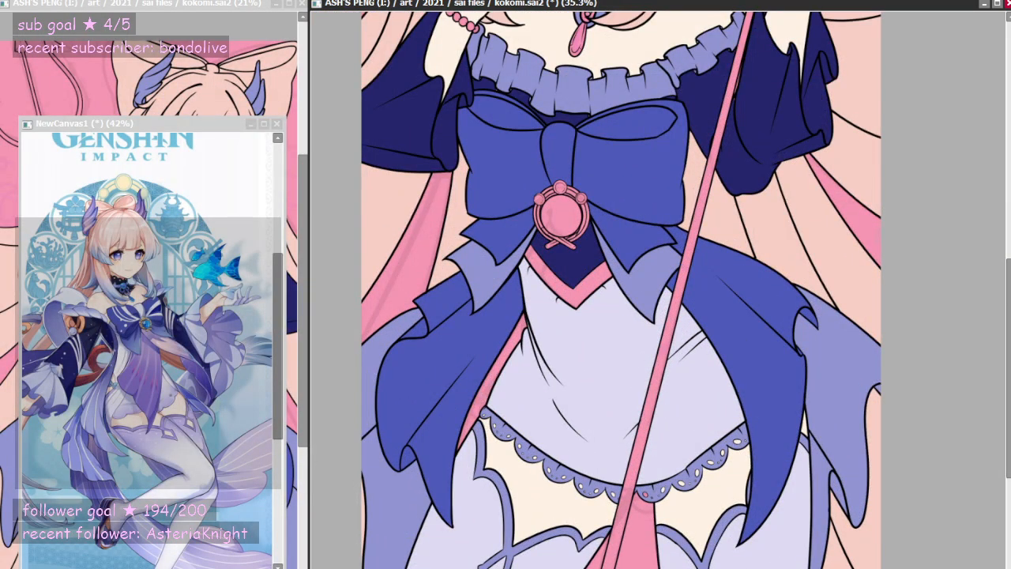
{"action": "key", "text": "ctrl+z"}
{"action": "key", "text": "ctrl+y"}
{"action": "key", "text": "ctrl+z"}
{"action": "key", "text": "ctrl+y"}
{"action": "key", "text": "ctrl+z"}
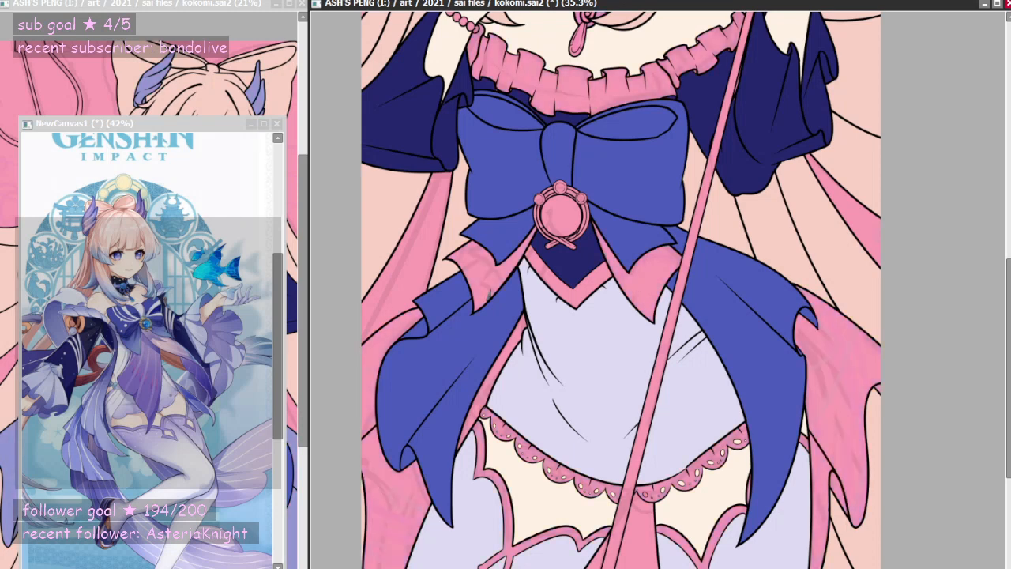
{"action": "key", "text": "ctrl+y"}
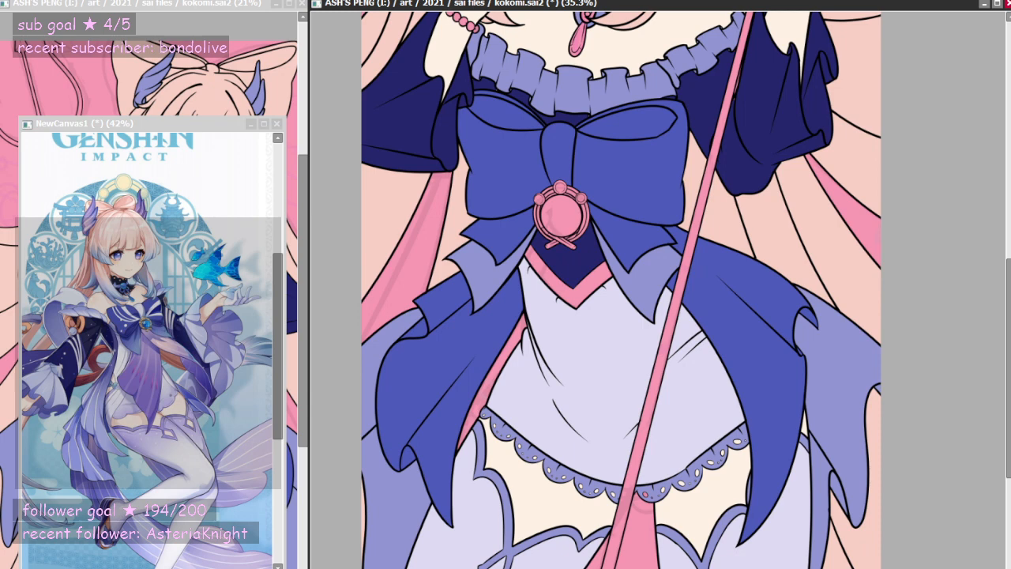
- Select the narrow gap between the dark blue overskirt and the front skirt and fill it with periwinkle
{"action": "left_click", "coordinate": [489, 392]}
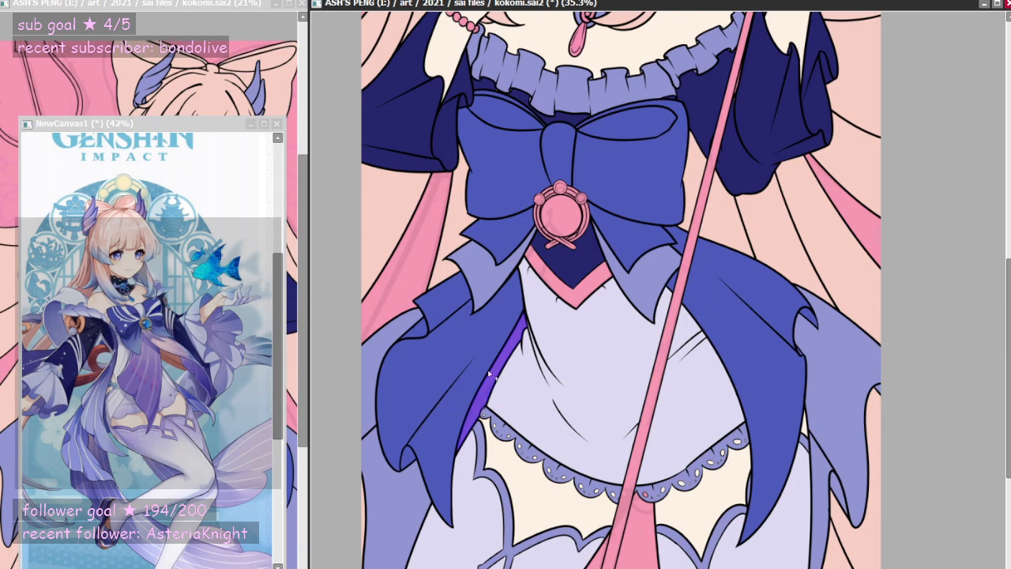
{"action": "scroll", "coordinate": [490, 373], "scroll_direction": "up", "scroll_amount": 3}
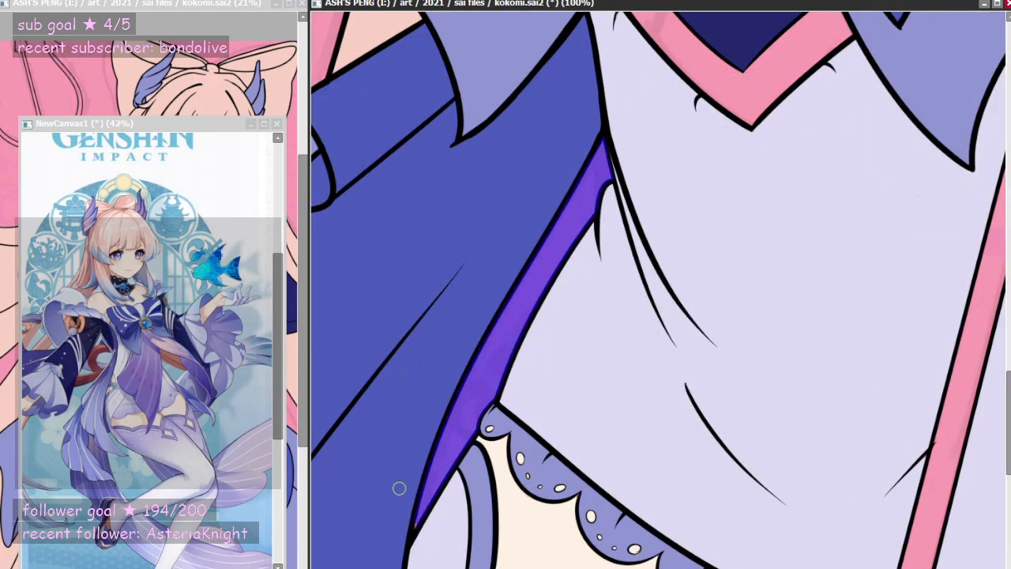
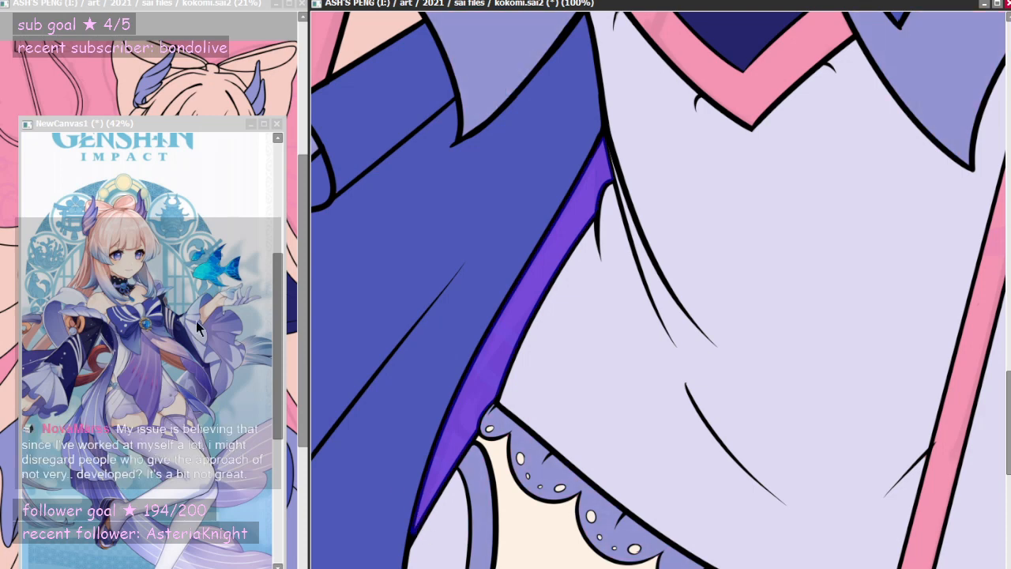
{"action": "scroll", "coordinate": [567, 236], "scroll_direction": "down", "scroll_amount": 3}
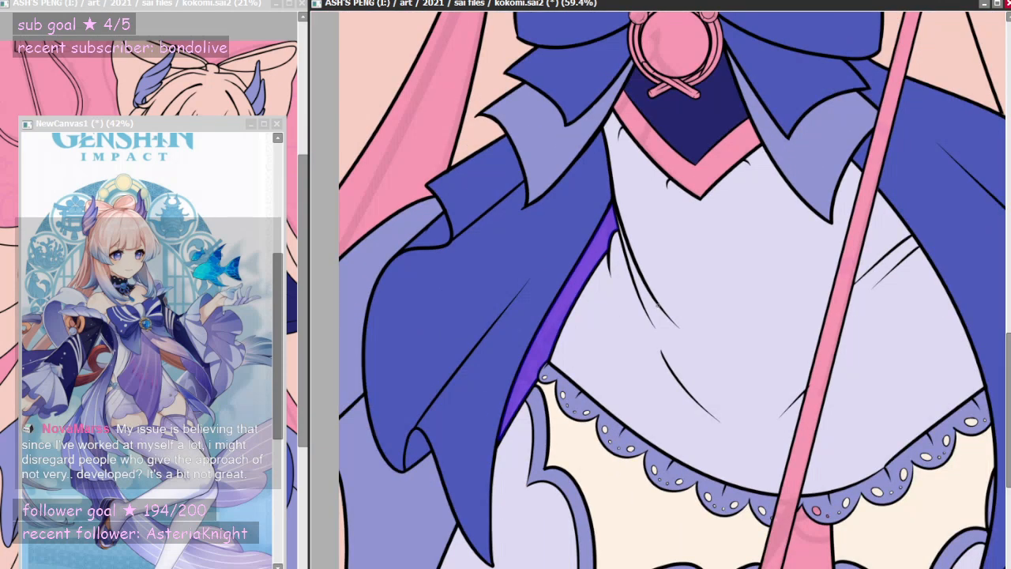
{"action": "key", "text": "n"}
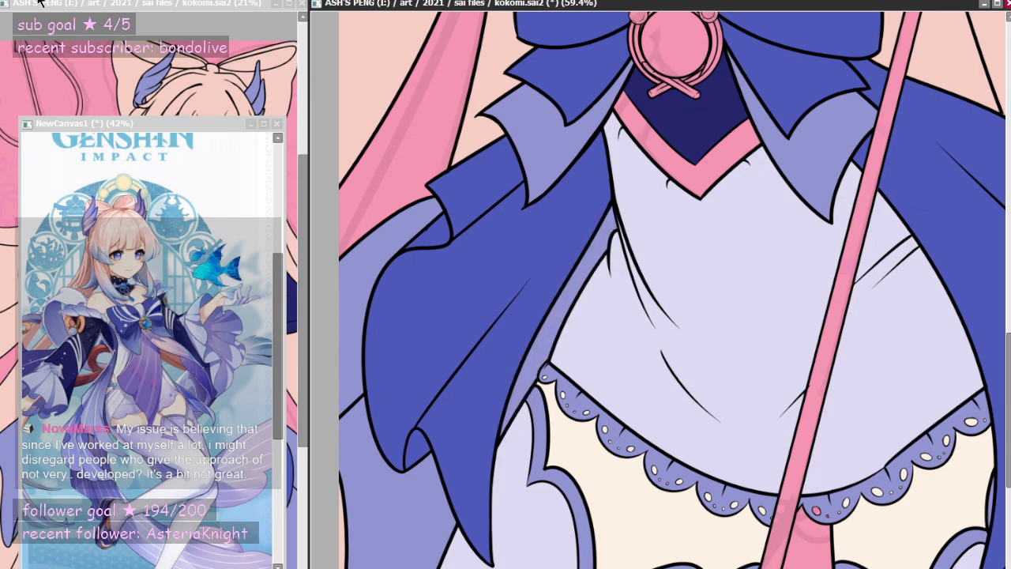
- Select the V-shaped trim along the bodice point, fill it with the bow's dark blue and clear the selection
{"action": "scroll", "coordinate": [323, 397], "scroll_direction": "down", "scroll_amount": 3}
{"action": "scroll", "coordinate": [554, 296], "scroll_direction": "up", "scroll_amount": 2}
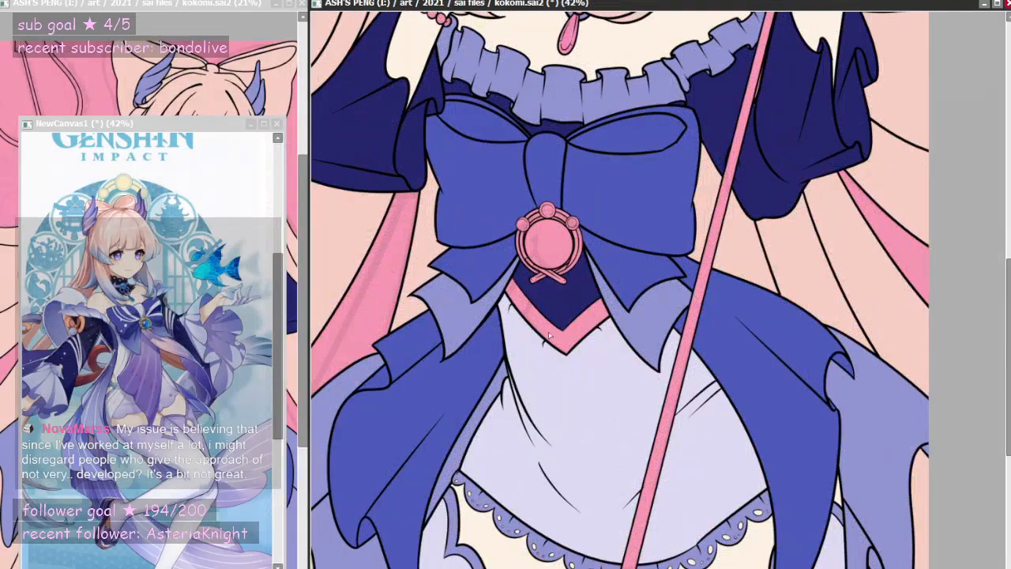
{"action": "scroll", "coordinate": [549, 336], "scroll_direction": "down", "scroll_amount": 2}
{"action": "scroll", "coordinate": [543, 324], "scroll_direction": "up", "scroll_amount": 3}
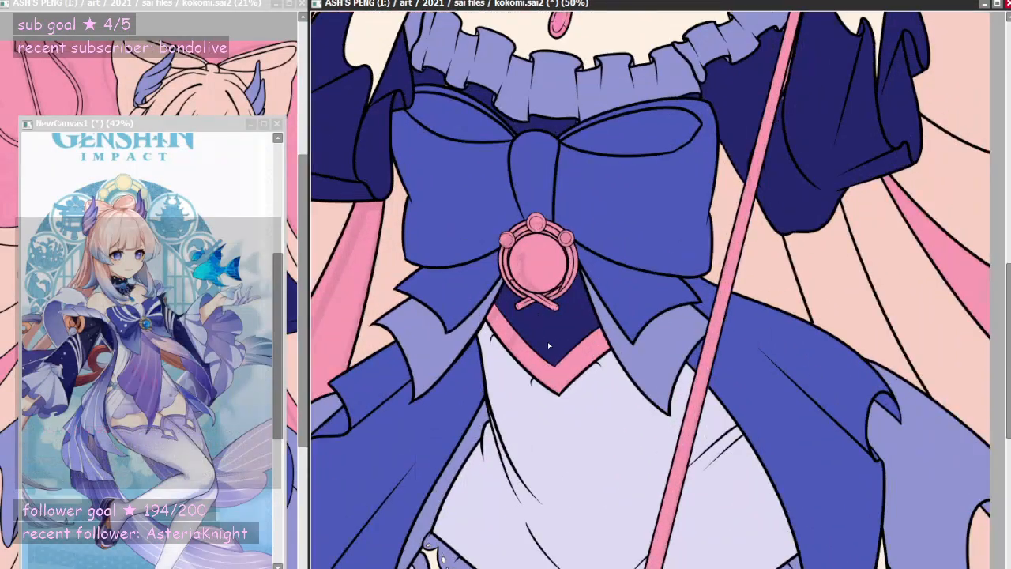
{"action": "scroll", "coordinate": [549, 344], "scroll_direction": "up", "scroll_amount": 1}
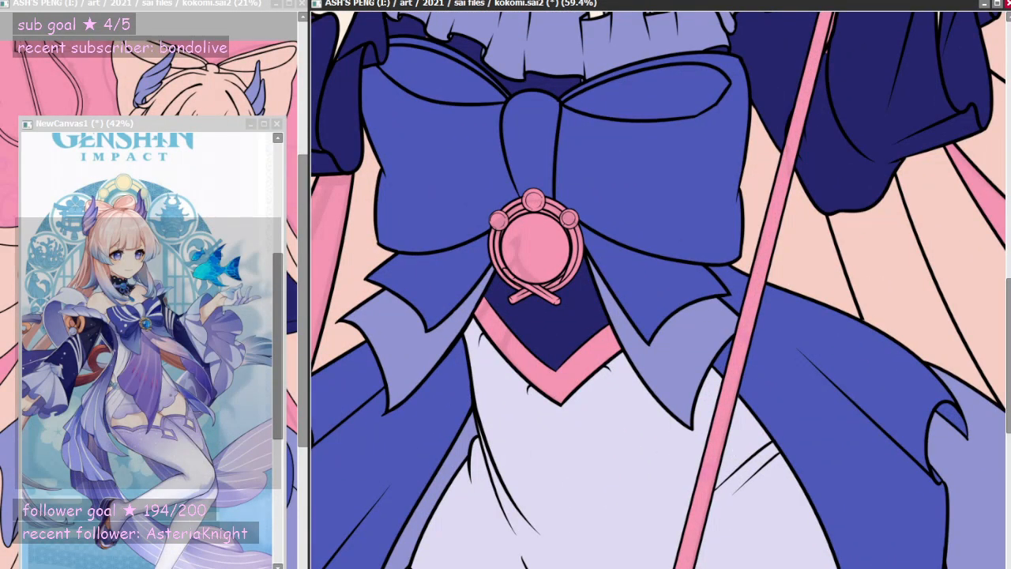
{"action": "left_click", "coordinate": [548, 369]}
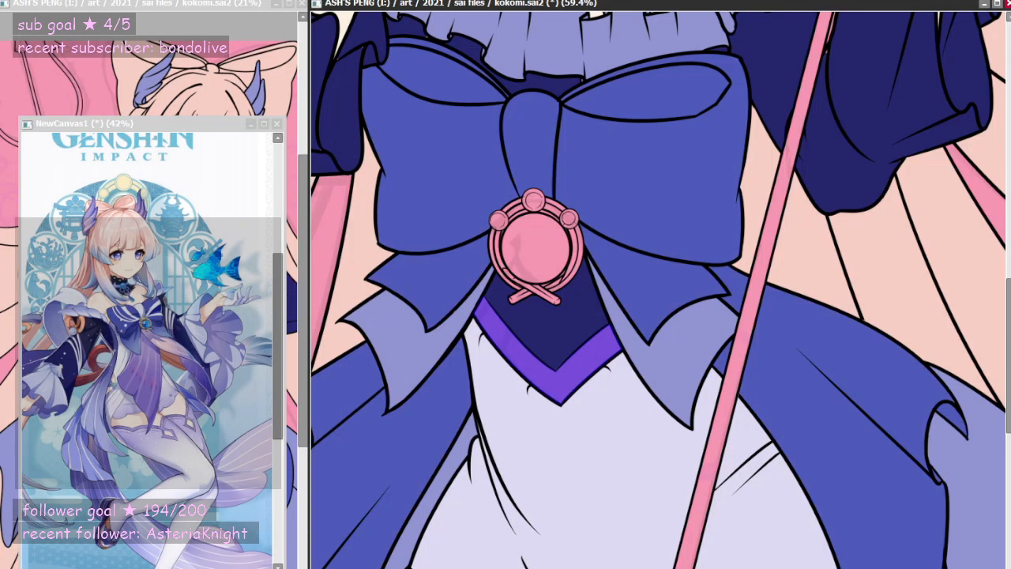
{"action": "key", "text": "ctrl+z"}
{"action": "key", "text": "ctrl+z"}
{"action": "right_click", "coordinate": [480, 129]}
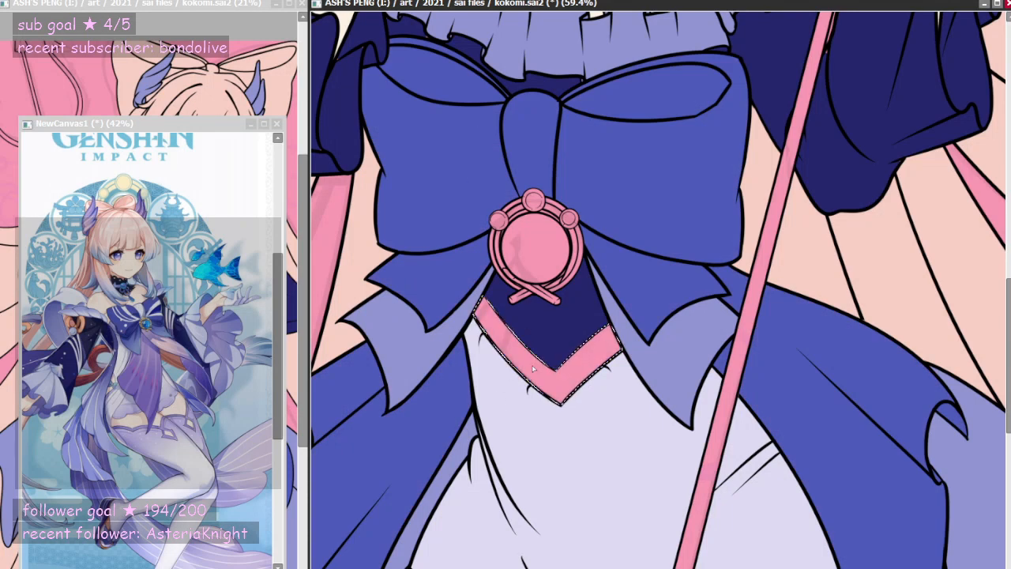
{"action": "key", "text": "ctrl+f"}
{"action": "key", "text": "ctrl+d"}
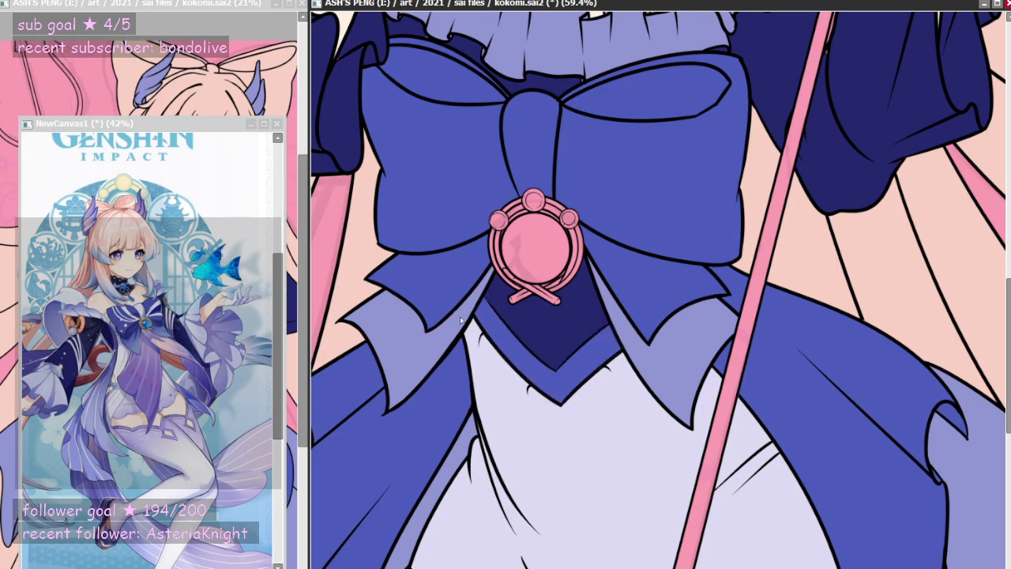
- Review the flat colours across the whole illustration and save kokomi.sai2
{"action": "scroll", "coordinate": [521, 380], "scroll_direction": "down", "scroll_amount": 7}
{"action": "scroll", "coordinate": [572, 417], "scroll_direction": "up", "scroll_amount": 2}
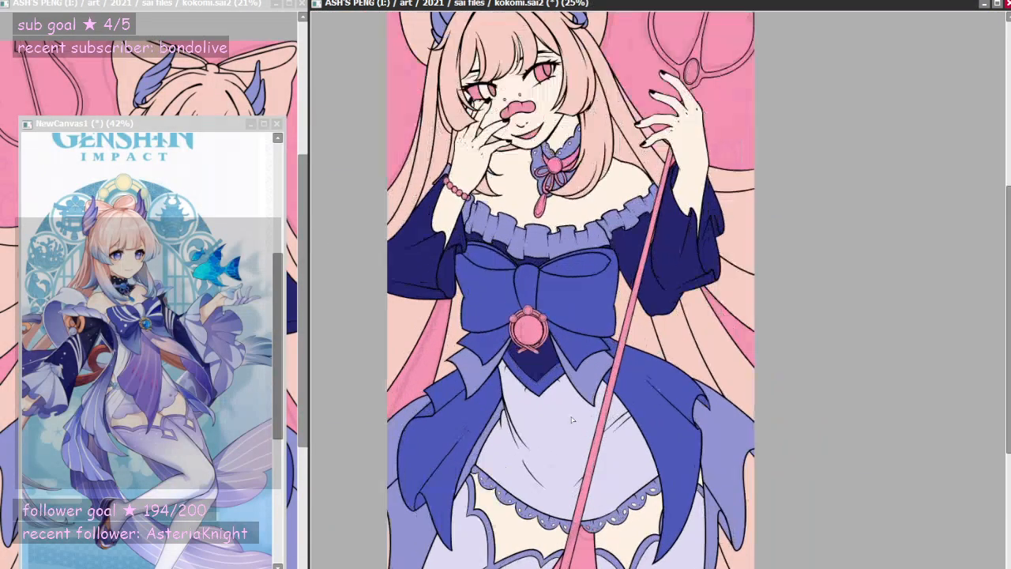
{"action": "scroll", "coordinate": [536, 298], "scroll_direction": "up", "scroll_amount": 3}
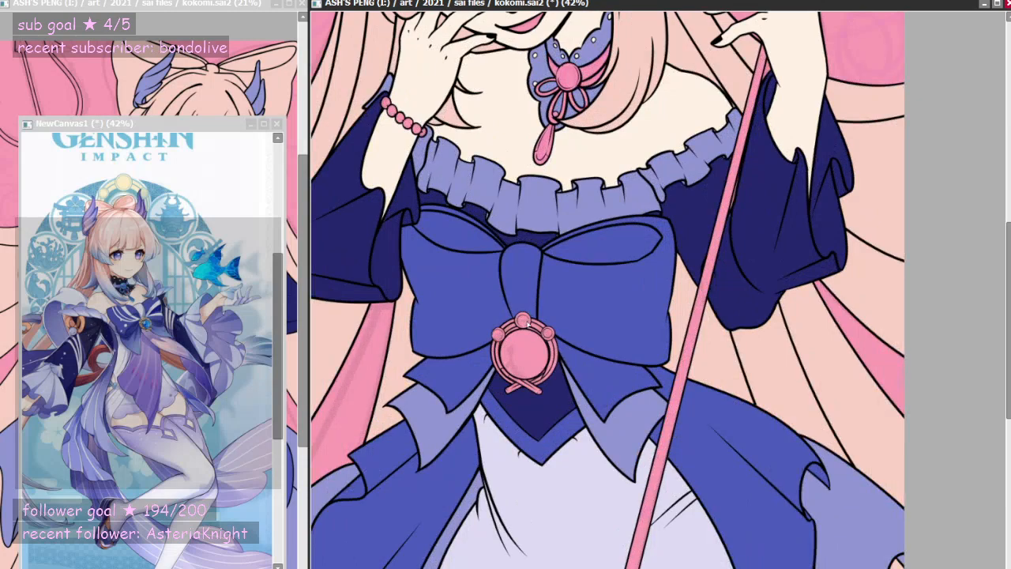
{"action": "scroll", "coordinate": [520, 360], "scroll_direction": "down", "scroll_amount": 5}
{"action": "scroll", "coordinate": [519, 360], "scroll_direction": "up", "scroll_amount": 1}
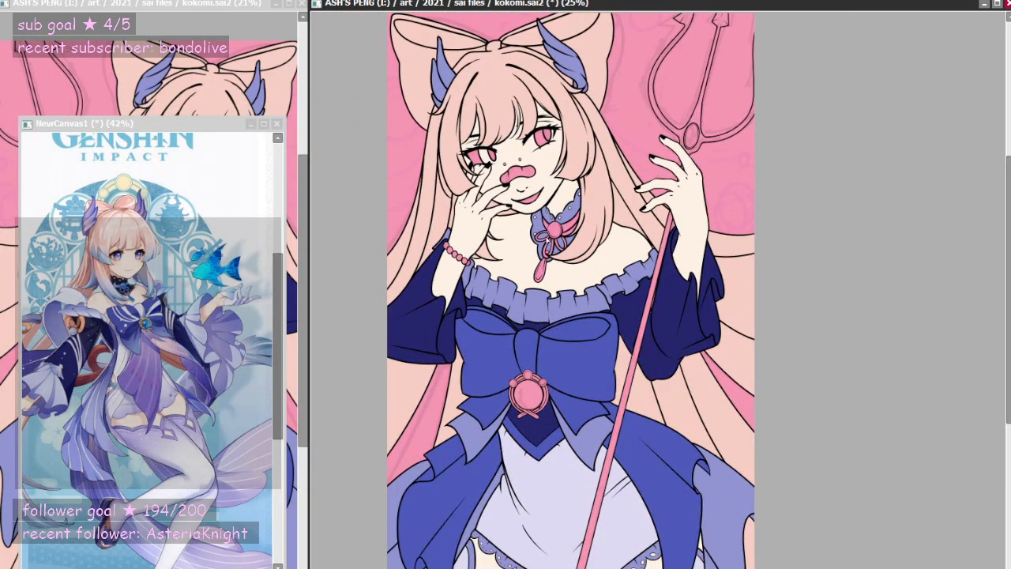
{"action": "scroll", "coordinate": [519, 360], "scroll_direction": "down", "scroll_amount": 3}
{"action": "scroll", "coordinate": [566, 278], "scroll_direction": "up", "scroll_amount": 2}
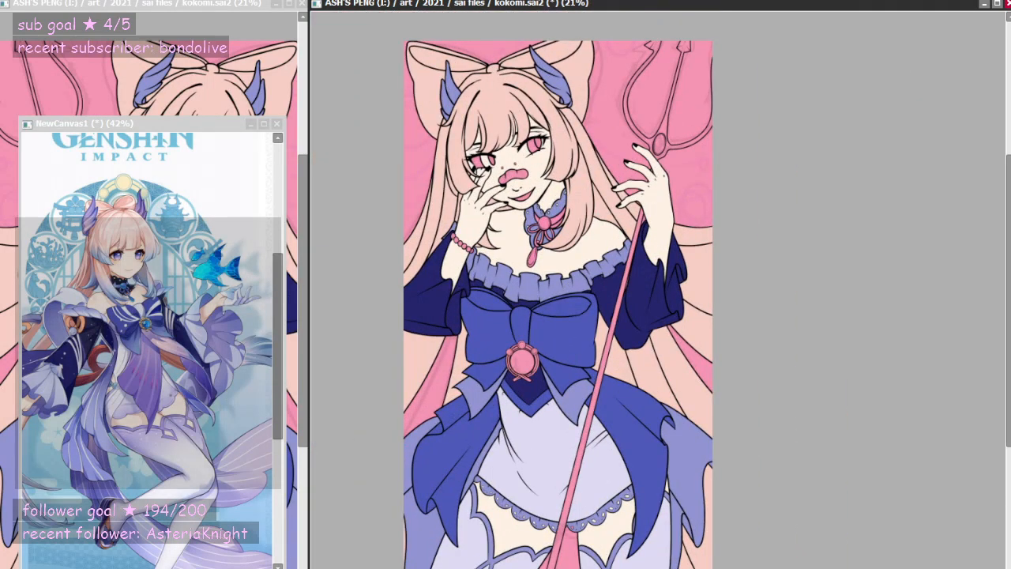
{"action": "key", "text": "ctrl+s"}
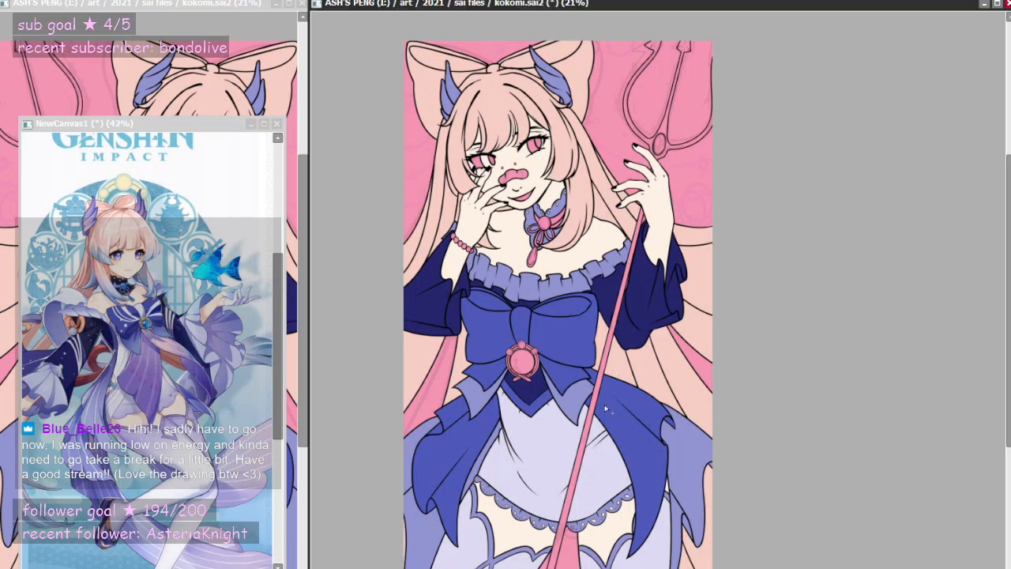
- Select the staff's shaft and the main body of the trident head as the start of a new fill selection
{"action": "scroll", "coordinate": [584, 493], "scroll_direction": "up", "scroll_amount": 2}
{"action": "left_click", "coordinate": [576, 472]}
{"action": "scroll", "coordinate": [578, 475], "scroll_direction": "down", "scroll_amount": 4}
{"action": "scroll", "coordinate": [668, 210], "scroll_direction": "up", "scroll_amount": 5}
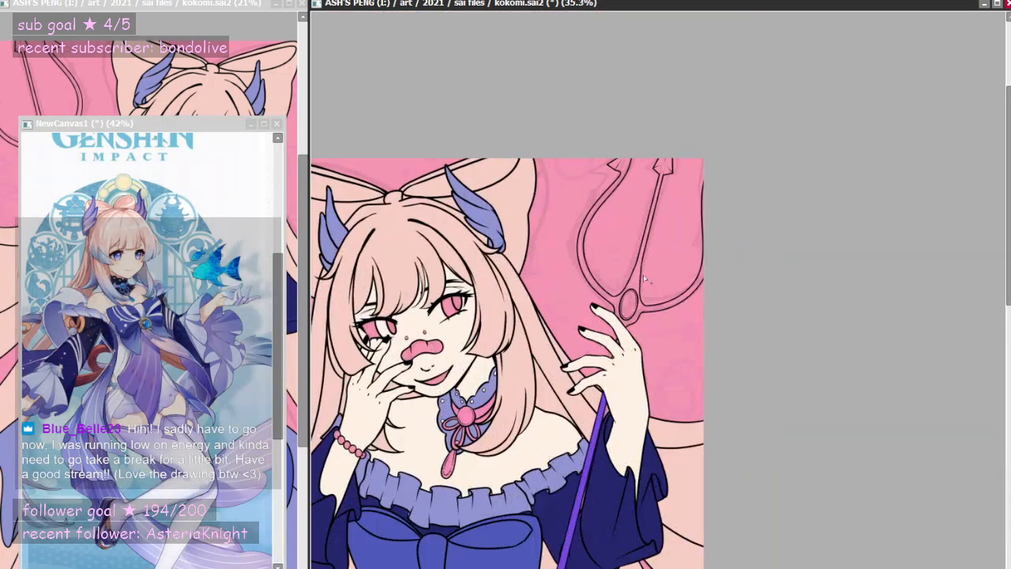
{"action": "scroll", "coordinate": [644, 279], "scroll_direction": "up", "scroll_amount": 2}
{"action": "left_click", "coordinate": [632, 307]}
{"action": "scroll", "coordinate": [604, 379], "scroll_direction": "up", "scroll_amount": 4}
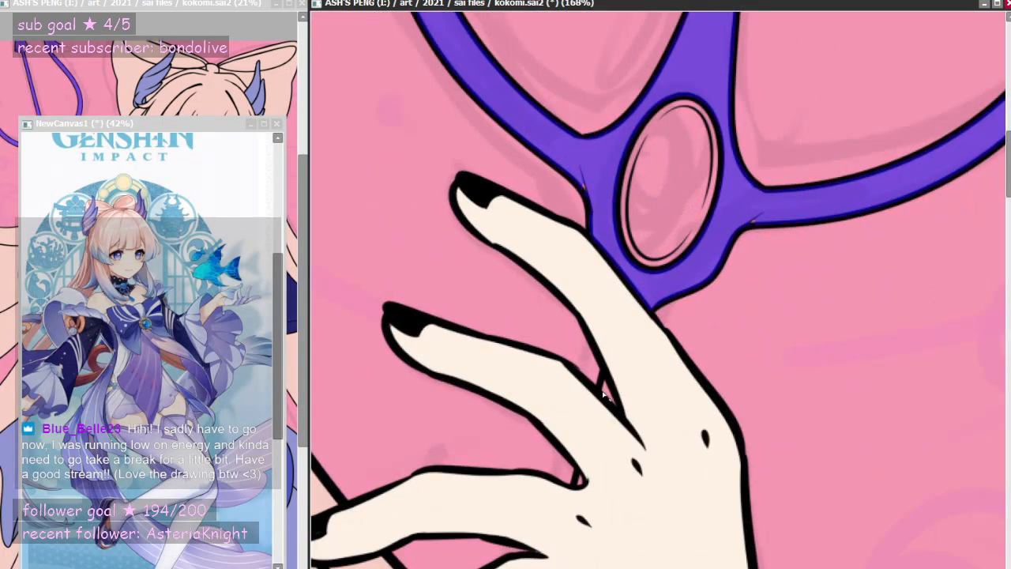
- Add the arrow tip of the trident's middle prong and the slivers of staff between the fingers to the selection
{"action": "left_click", "coordinate": [605, 394]}
{"action": "scroll", "coordinate": [580, 484], "scroll_direction": "down", "scroll_amount": 4}
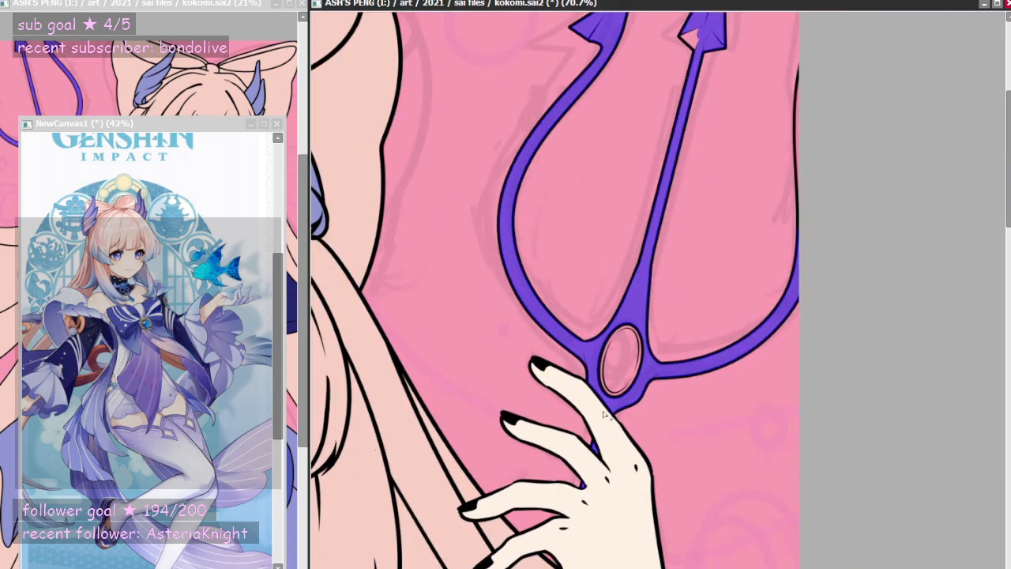
{"action": "scroll", "coordinate": [671, 94], "scroll_direction": "up", "scroll_amount": 4}
{"action": "left_click", "coordinate": [619, 149]}
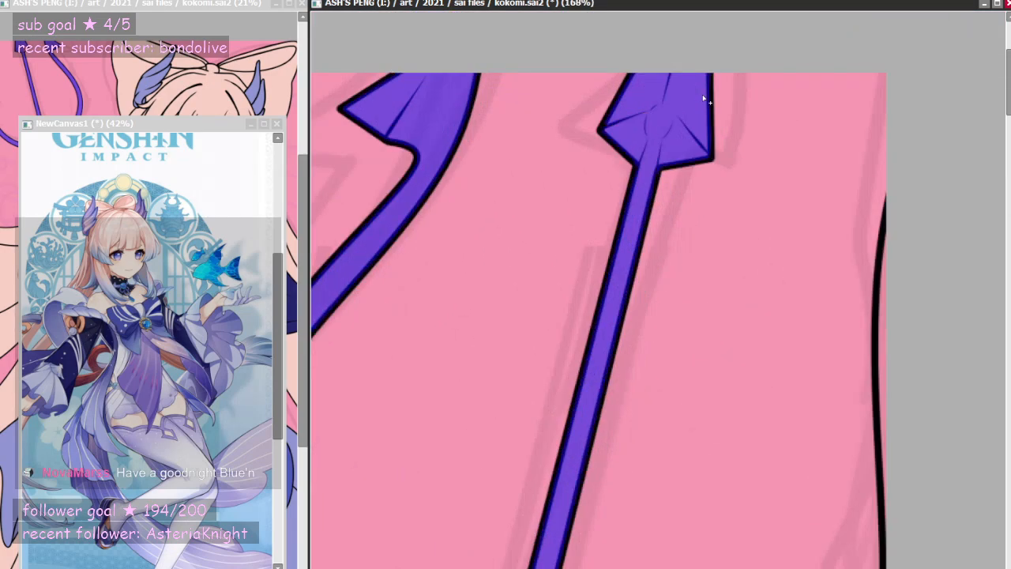
{"action": "scroll", "coordinate": [703, 99], "scroll_direction": "down", "scroll_amount": 4}
{"action": "scroll", "coordinate": [552, 347], "scroll_direction": "up", "scroll_amount": 4}
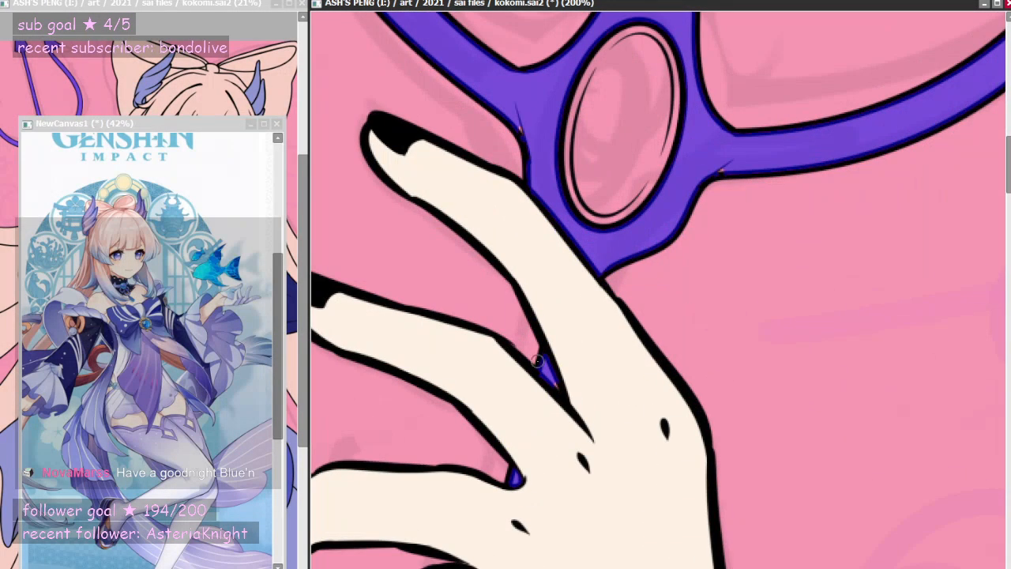
{"action": "left_click", "coordinate": [543, 376]}
{"action": "scroll", "coordinate": [715, 239], "scroll_direction": "down", "scroll_amount": 4}
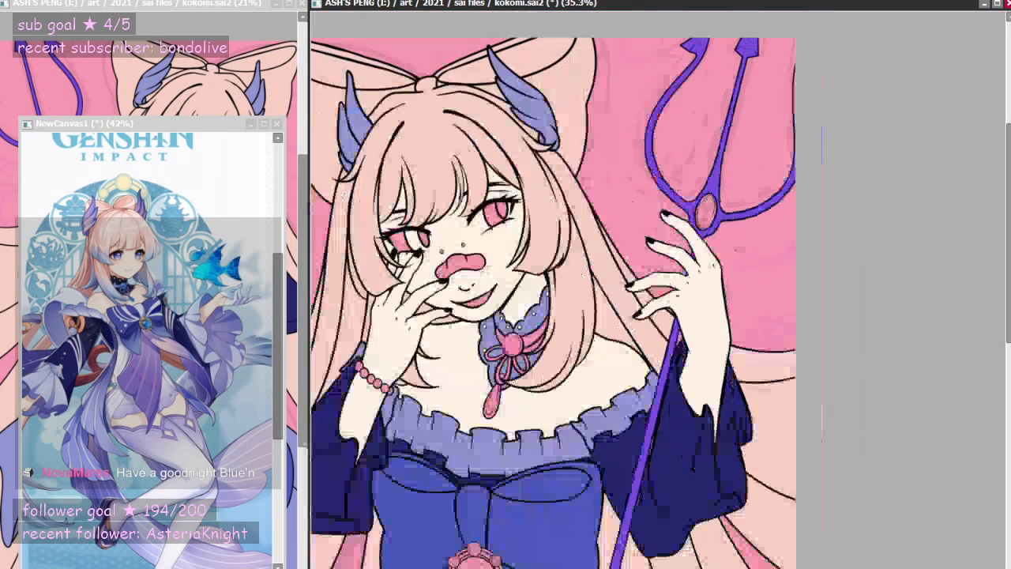
- Paint selection over the part of the trident's right prong that runs along the canvas edge
{"action": "scroll", "coordinate": [843, 82], "scroll_direction": "up", "scroll_amount": 3}
{"action": "scroll", "coordinate": [789, 262], "scroll_direction": "down", "scroll_amount": 3}
{"action": "scroll", "coordinate": [857, 35], "scroll_direction": "up", "scroll_amount": 5}
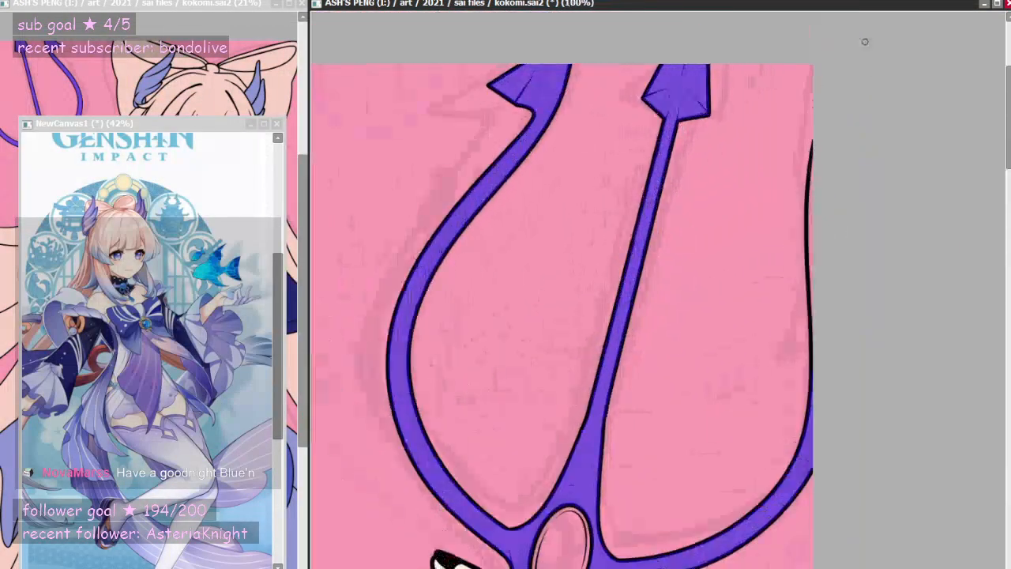
{"action": "left_click_drag", "start_coordinate": [813, 153], "coordinate": [817, 339]}
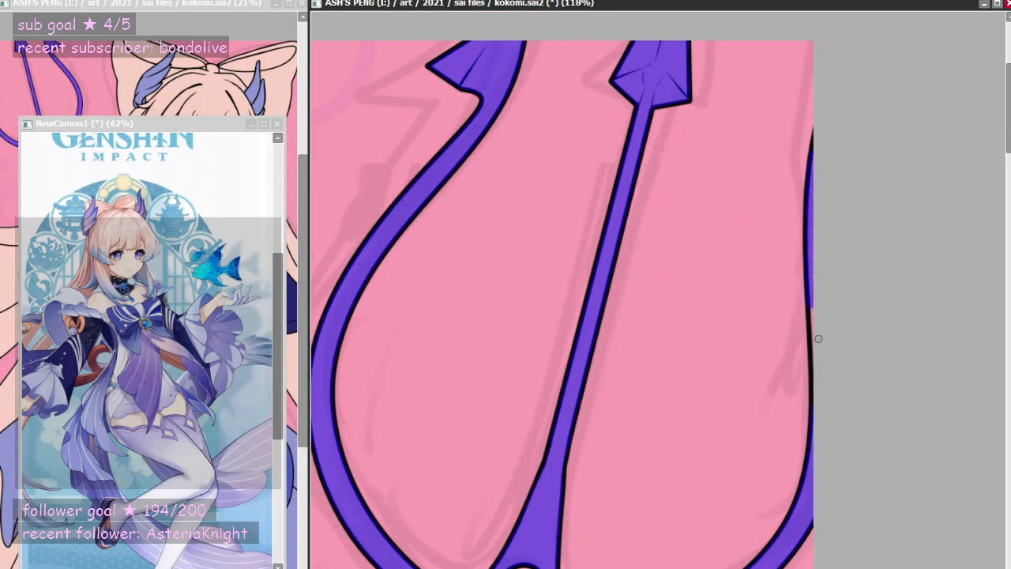
{"action": "mouse_move", "coordinate": [810, 394]}
{"action": "left_mouse_down"}
{"action": "mouse_move", "coordinate": [808, 314]}
{"action": "mouse_move", "coordinate": [815, 389]}
{"action": "mouse_move", "coordinate": [825, 331]}
{"action": "mouse_move", "coordinate": [882, 264]}
{"action": "mouse_move", "coordinate": [787, 381]}
{"action": "mouse_move", "coordinate": [800, 305]}
{"action": "mouse_move", "coordinate": [824, 324]}
{"action": "mouse_move", "coordinate": [812, 333]}
{"action": "mouse_move", "coordinate": [818, 376]}
{"action": "left_mouse_up"}
{"action": "scroll", "coordinate": [767, 257], "scroll_direction": "down", "scroll_amount": 5}
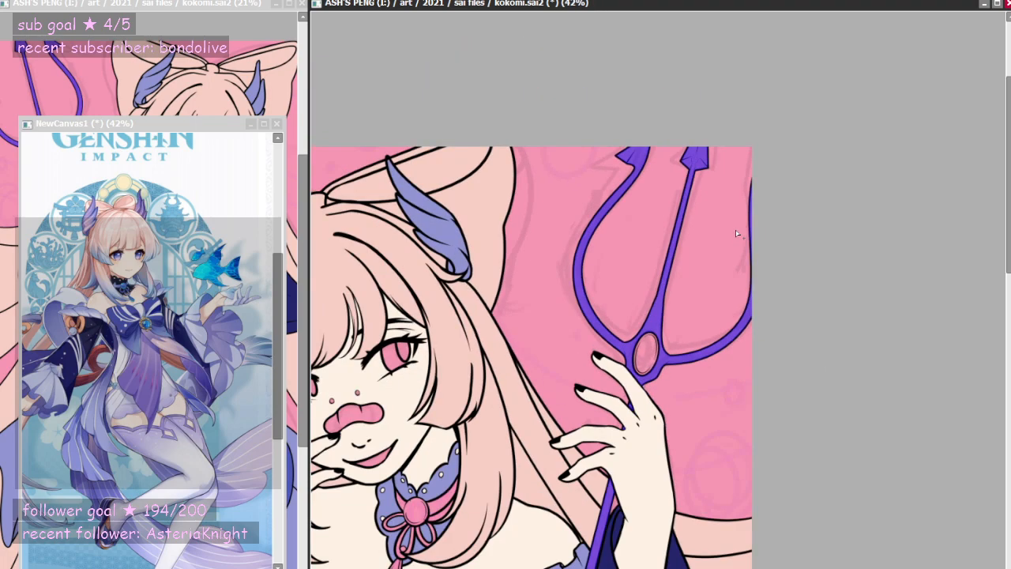
- Add the wavy rounded shape across the nose to the selection
{"action": "scroll", "coordinate": [572, 400], "scroll_direction": "up", "scroll_amount": 3}
{"action": "scroll", "coordinate": [572, 400], "scroll_direction": "up", "scroll_amount": 3}
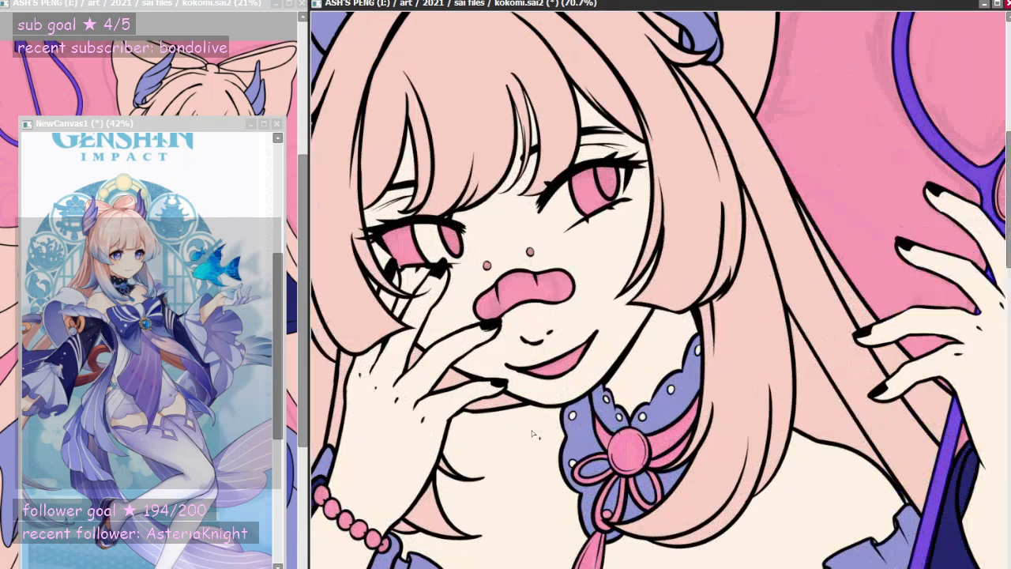
{"action": "left_click", "coordinate": [527, 291]}
{"action": "scroll", "coordinate": [528, 292], "scroll_direction": "down", "scroll_amount": 3}
{"action": "scroll", "coordinate": [457, 408], "scroll_direction": "up", "scroll_amount": 3}
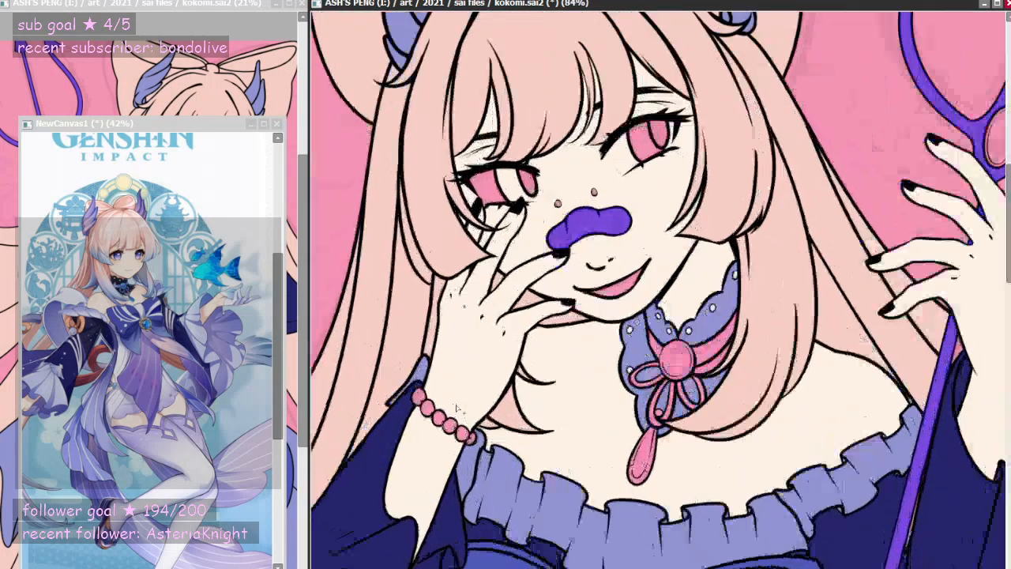
- Add every bead of the wrist bracelet to the selection
{"action": "scroll", "coordinate": [457, 408], "scroll_direction": "up", "scroll_amount": 2}
{"action": "left_click", "coordinate": [403, 392]}
{"action": "left_click", "coordinate": [416, 408]}
{"action": "left_click", "coordinate": [431, 422]}
{"action": "left_click", "coordinate": [444, 434]}
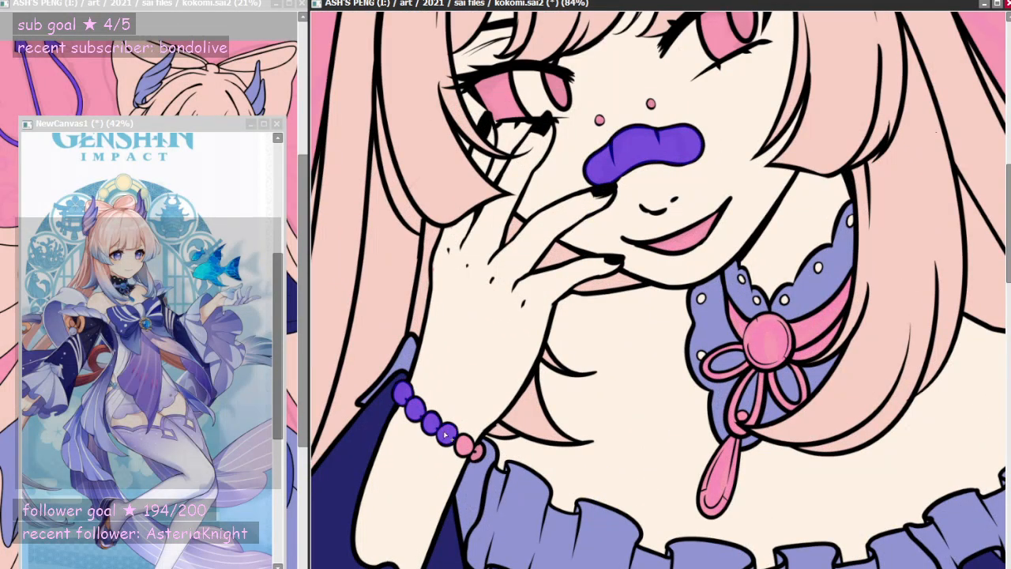
{"action": "left_click", "coordinate": [462, 444]}
{"action": "left_click", "coordinate": [475, 454]}
- Add the open mouth and the two small dots above the nose shape to the selection
{"action": "left_click", "coordinate": [687, 231]}
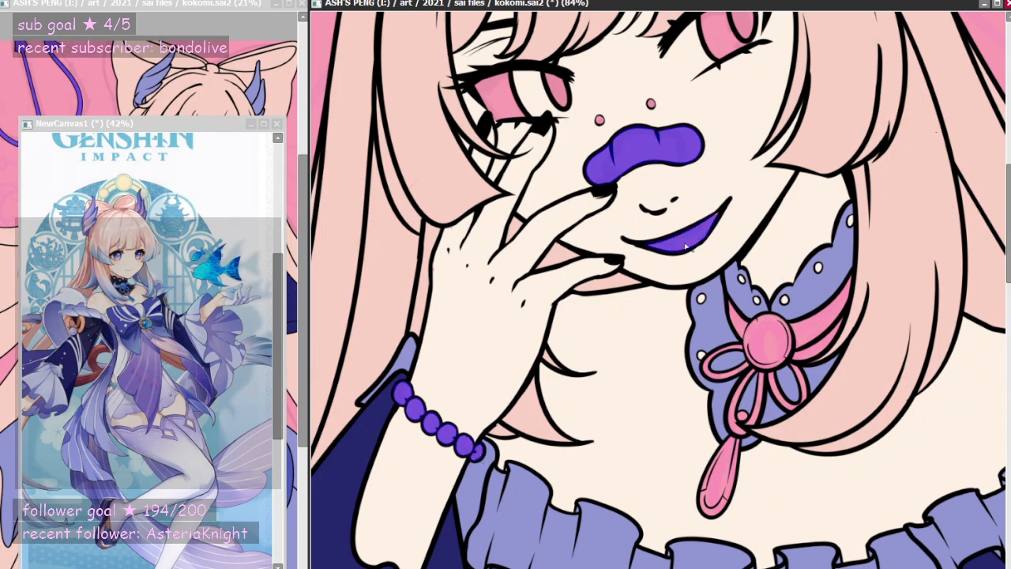
{"action": "scroll", "coordinate": [645, 110], "scroll_direction": "up", "scroll_amount": 3}
{"action": "left_click", "coordinate": [657, 95]}
{"action": "left_click", "coordinate": [536, 136]}
{"action": "scroll", "coordinate": [545, 150], "scroll_direction": "down", "scroll_amount": 3}
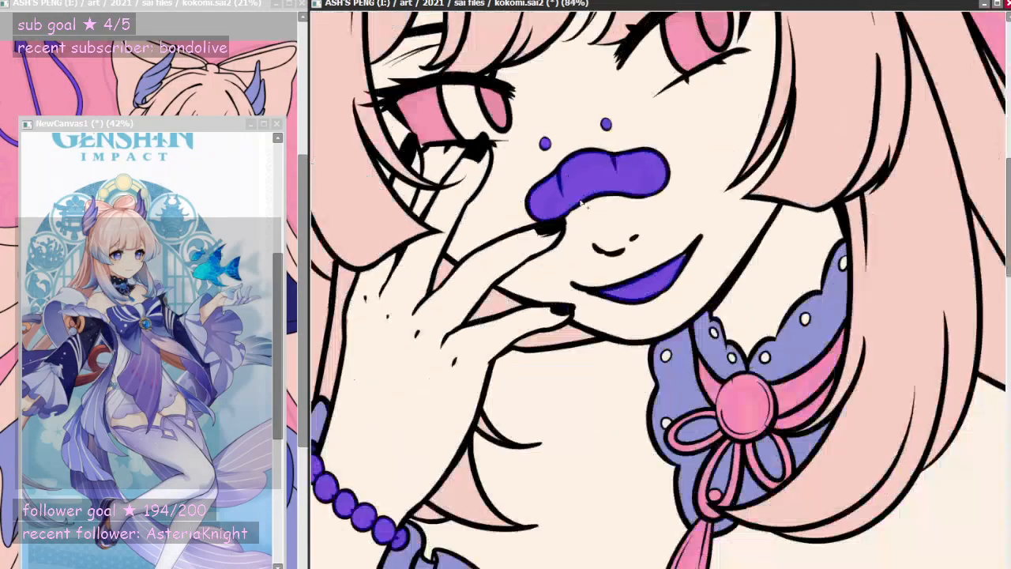
- Add the choker's whole round gem and its teardrop pendant to the selection, checking them against the reference picture
{"action": "left_click", "coordinate": [707, 355]}
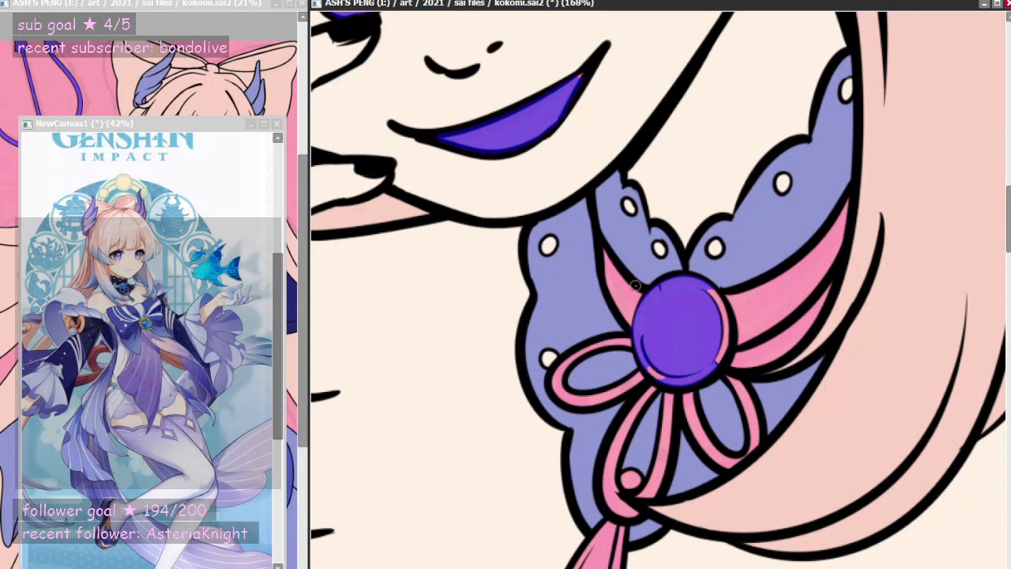
{"action": "mouse_move", "coordinate": [703, 299]}
{"action": "left_mouse_down"}
{"action": "mouse_move", "coordinate": [725, 341]}
{"action": "mouse_move", "coordinate": [701, 364]}
{"action": "left_mouse_up"}
{"action": "left_click", "coordinate": [146, 291]}
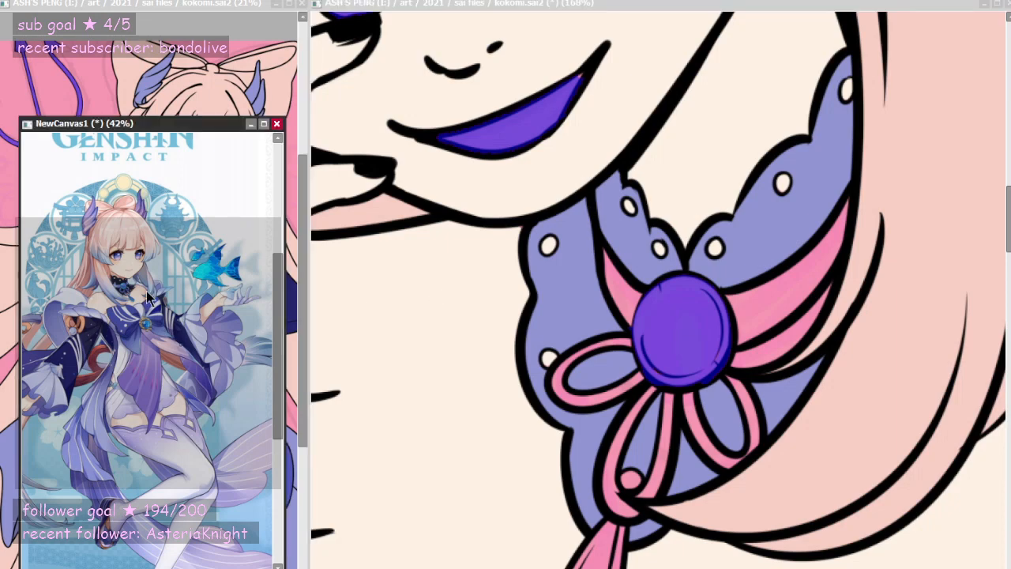
{"action": "scroll", "coordinate": [145, 289], "scroll_direction": "up", "scroll_amount": 5}
{"action": "scroll", "coordinate": [419, 263], "scroll_direction": "down", "scroll_amount": 5}
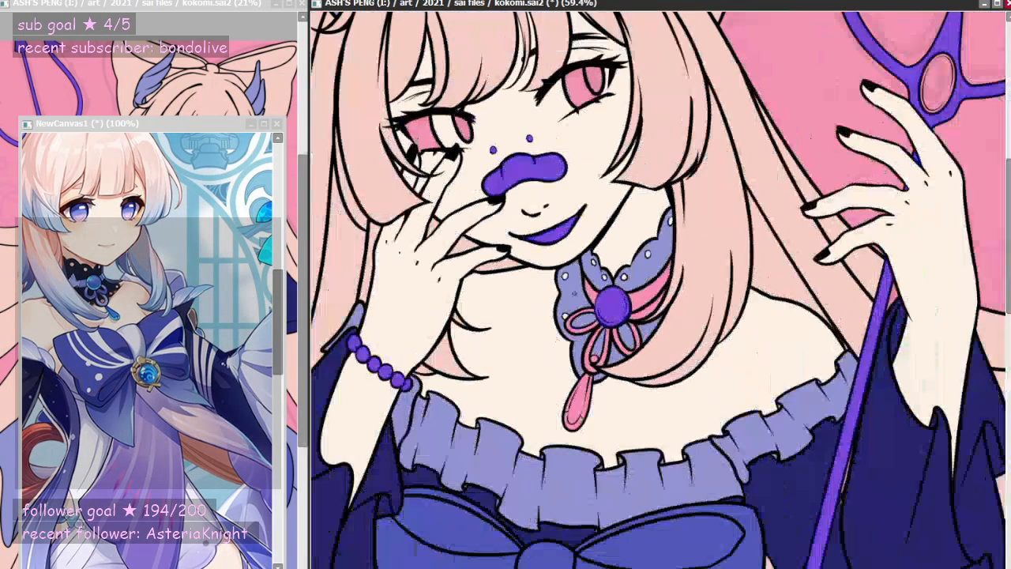
{"action": "scroll", "coordinate": [600, 401], "scroll_direction": "up", "scroll_amount": 3}
{"action": "left_click", "coordinate": [559, 400]}
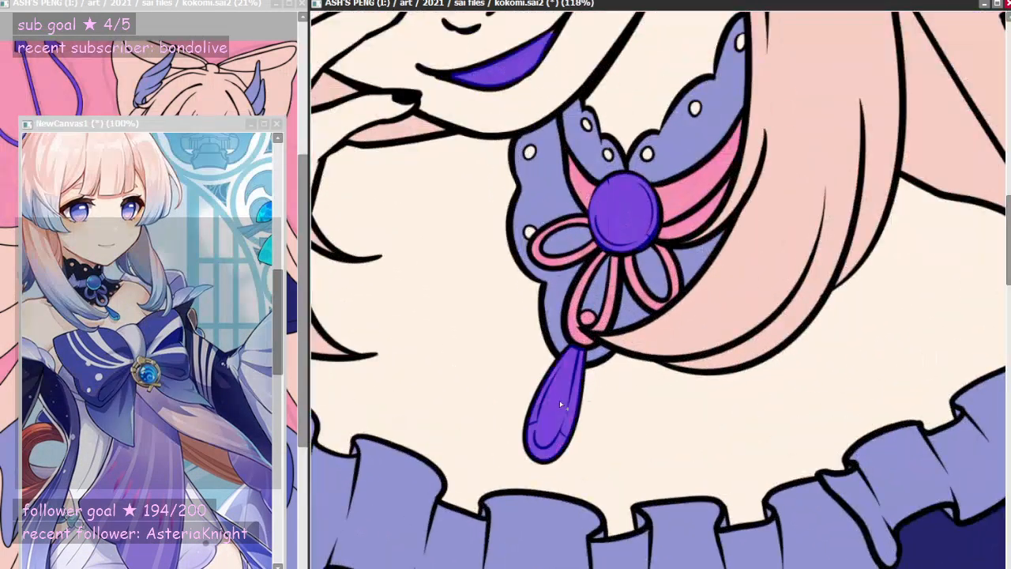
- Add the round gem in the middle of the bow's brooch to the selection
{"action": "scroll", "coordinate": [588, 318], "scroll_direction": "down", "scroll_amount": 4}
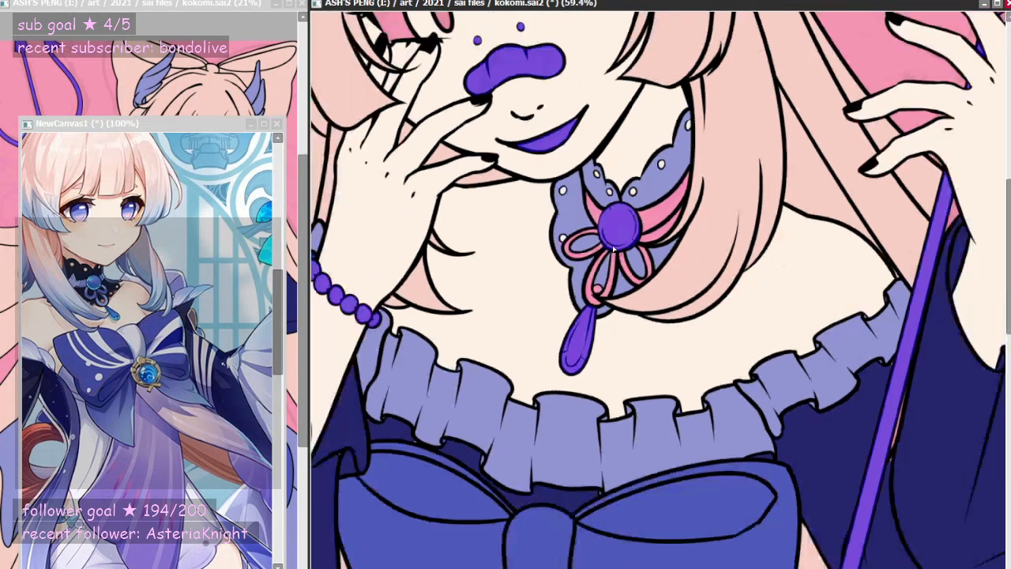
{"action": "scroll", "coordinate": [577, 424], "scroll_direction": "up", "scroll_amount": 2}
{"action": "scroll", "coordinate": [607, 318], "scroll_direction": "down", "scroll_amount": 4}
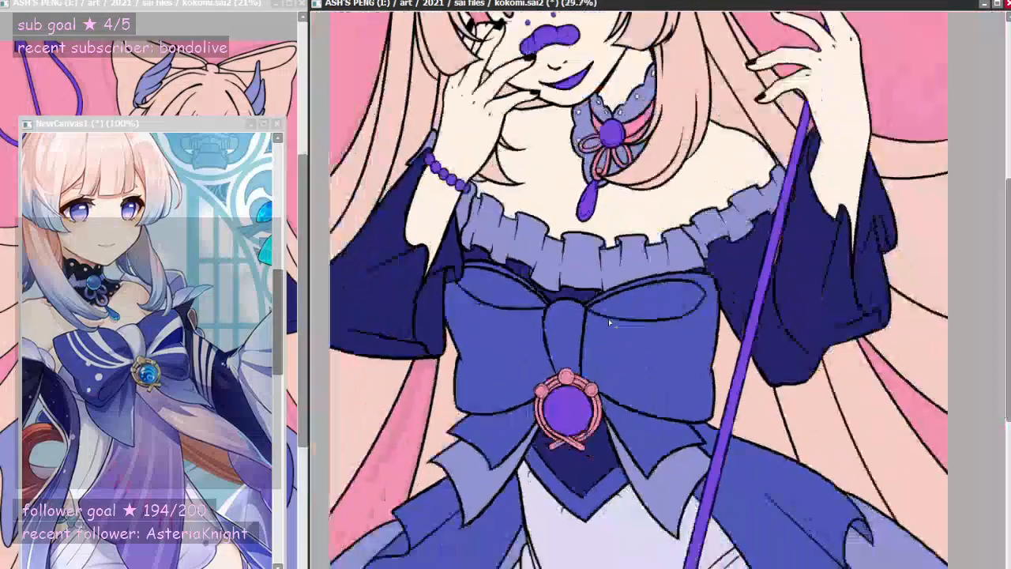
{"action": "scroll", "coordinate": [611, 358], "scroll_direction": "up", "scroll_amount": 2}
{"action": "scroll", "coordinate": [611, 358], "scroll_direction": "down", "scroll_amount": 2}
{"action": "scroll", "coordinate": [611, 358], "scroll_direction": "up", "scroll_amount": 2}
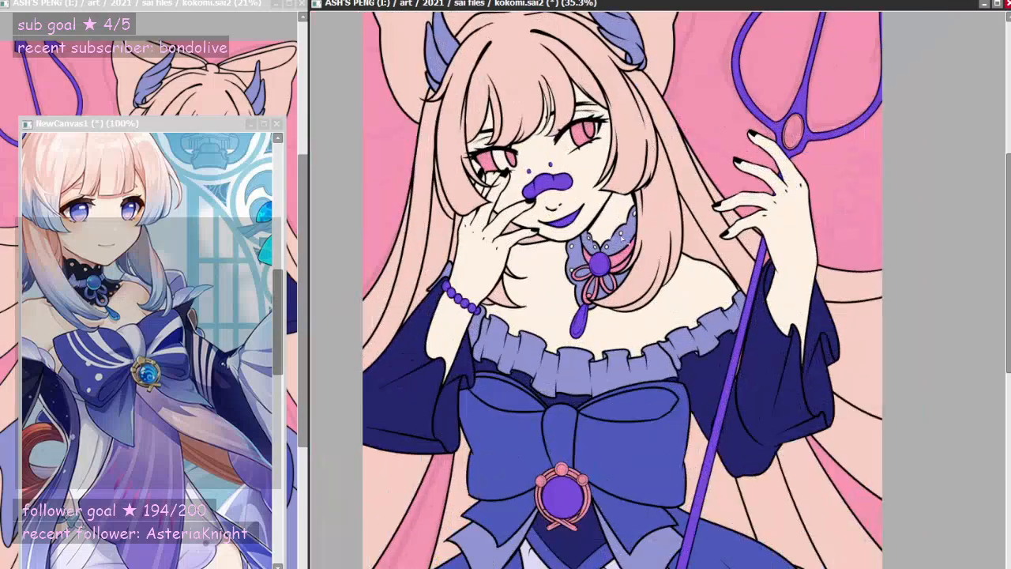
- Paint selection over the outer pink section of the eye beside the raised fingers
{"action": "scroll", "coordinate": [534, 319], "scroll_direction": "up", "scroll_amount": 6}
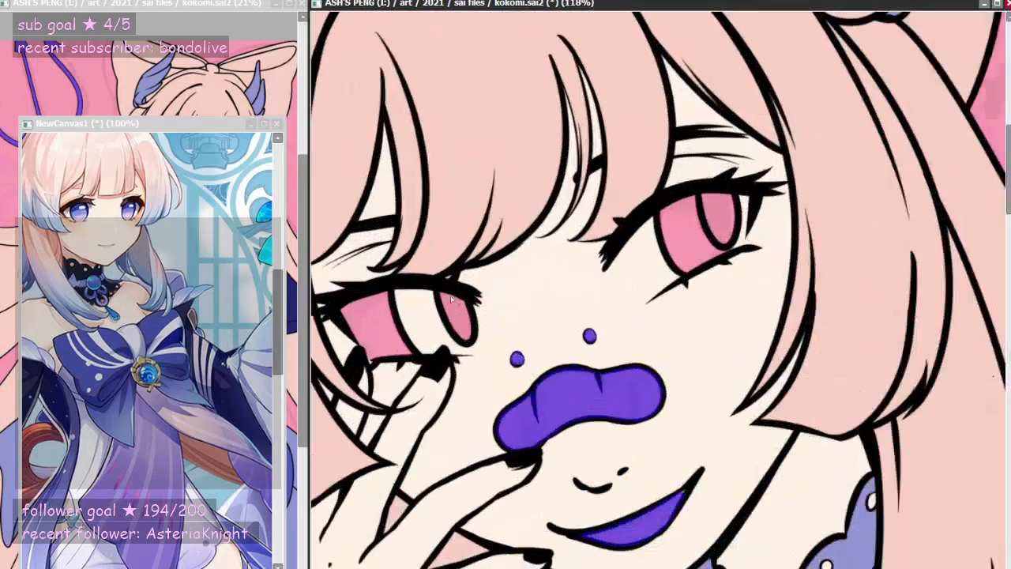
{"action": "scroll", "coordinate": [454, 315], "scroll_direction": "up", "scroll_amount": 1}
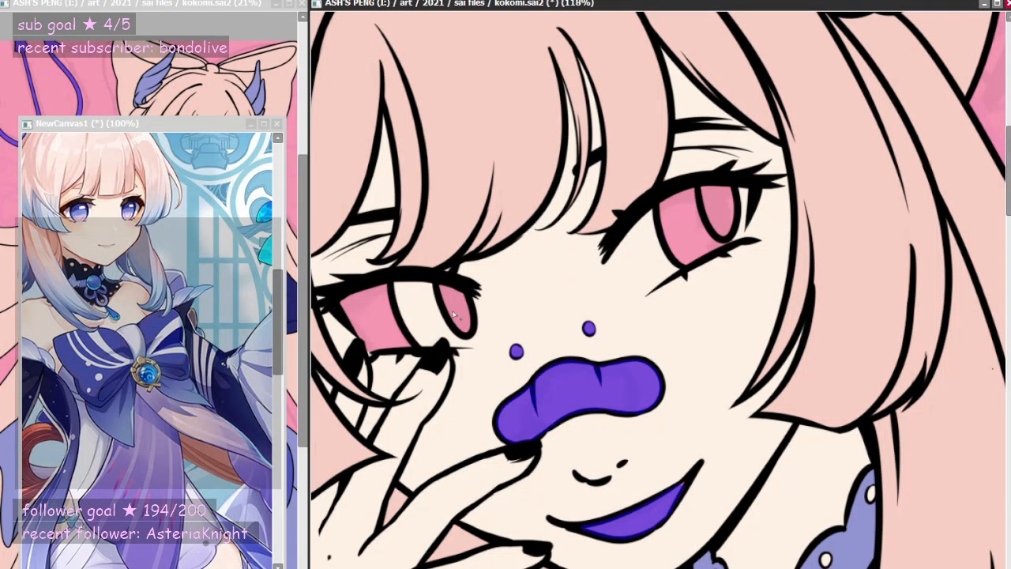
{"action": "scroll", "coordinate": [454, 314], "scroll_direction": "down", "scroll_amount": 4}
{"action": "scroll", "coordinate": [460, 353], "scroll_direction": "up", "scroll_amount": 4}
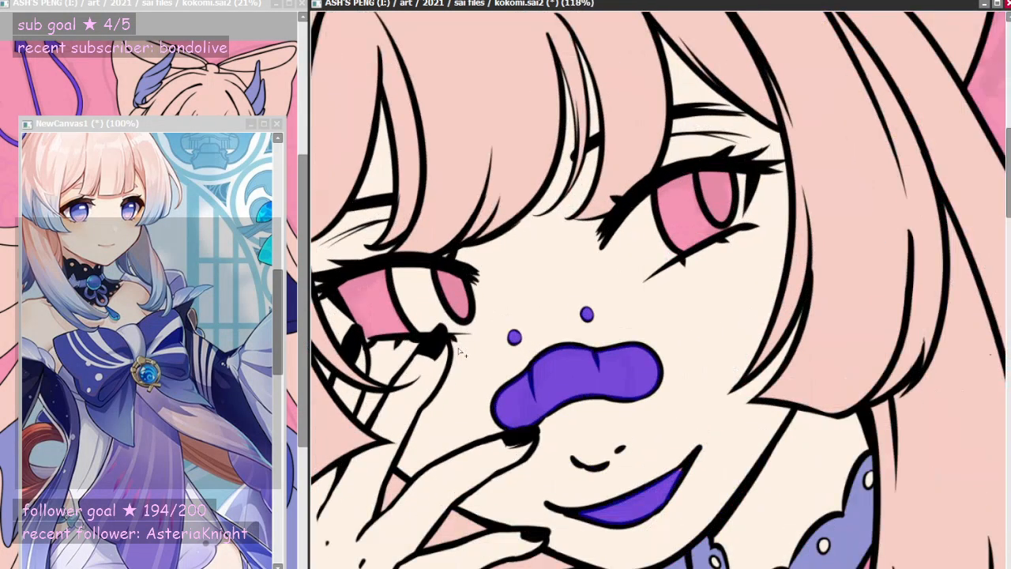
{"action": "mouse_move", "coordinate": [337, 278]}
{"action": "left_mouse_down"}
{"action": "mouse_move", "coordinate": [377, 334]}
{"action": "mouse_move", "coordinate": [347, 284]}
{"action": "mouse_move", "coordinate": [383, 270]}
{"action": "mouse_move", "coordinate": [408, 333]}
{"action": "mouse_move", "coordinate": [380, 329]}
{"action": "mouse_move", "coordinate": [353, 284]}
{"action": "mouse_move", "coordinate": [368, 287]}
{"action": "mouse_move", "coordinate": [397, 327]}
{"action": "left_mouse_up"}
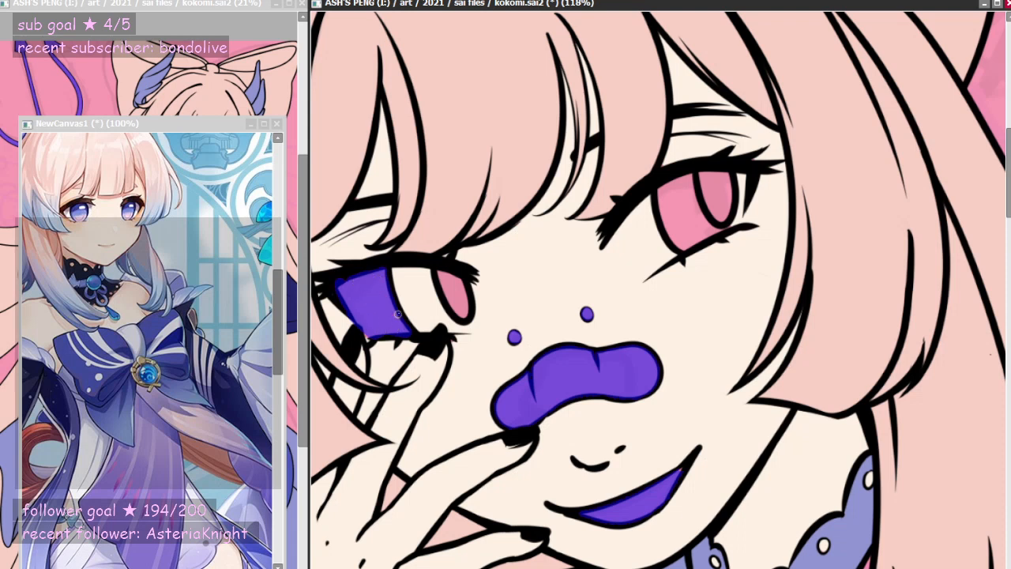
- Outline and fill the skin-coloured section of the other eye with selection, undoing stray strokes
{"action": "left_click", "coordinate": [618, 248]}
{"action": "mouse_move", "coordinate": [611, 232]}
{"action": "left_mouse_down"}
{"action": "mouse_move", "coordinate": [654, 275]}
{"action": "mouse_move", "coordinate": [663, 262]}
{"action": "mouse_move", "coordinate": [634, 263]}
{"action": "mouse_move", "coordinate": [666, 266]}
{"action": "left_mouse_up"}
{"action": "key", "text": "ctrl+z"}
{"action": "key", "text": "ctrl+z"}
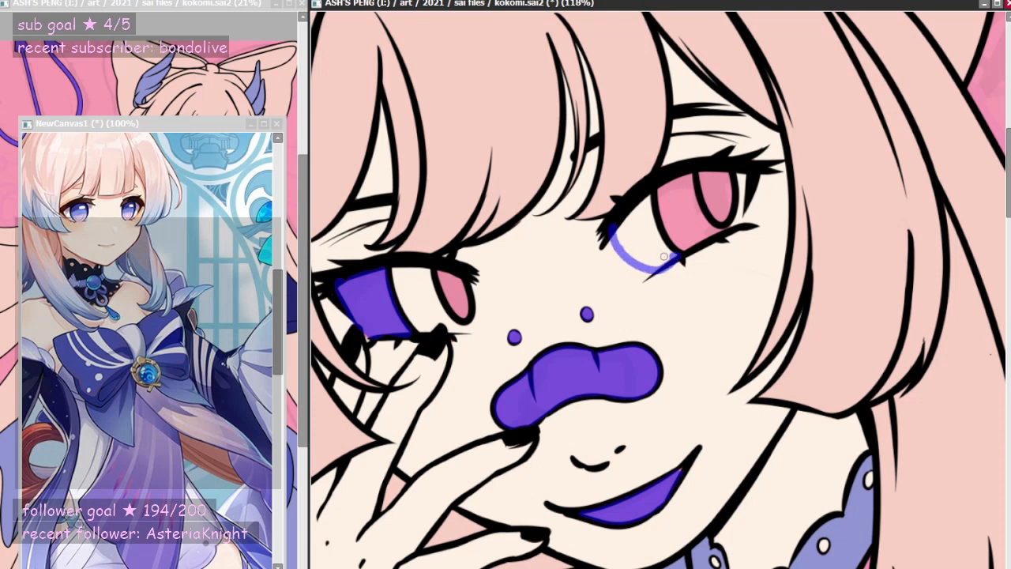
{"action": "key", "text": "ctrl+z"}
{"action": "mouse_move", "coordinate": [612, 230]}
{"action": "left_mouse_down"}
{"action": "mouse_move", "coordinate": [632, 260]}
{"action": "mouse_move", "coordinate": [680, 254]}
{"action": "mouse_move", "coordinate": [647, 197]}
{"action": "mouse_move", "coordinate": [615, 236]}
{"action": "left_mouse_up"}
{"action": "left_click", "coordinate": [642, 247]}
{"action": "mouse_move", "coordinate": [744, 185]}
{"action": "left_mouse_down"}
{"action": "mouse_move", "coordinate": [730, 231]}
{"action": "mouse_move", "coordinate": [743, 171]}
{"action": "left_mouse_up"}
{"action": "key", "text": "ctrl+z"}
{"action": "key", "text": "ctrl+z"}
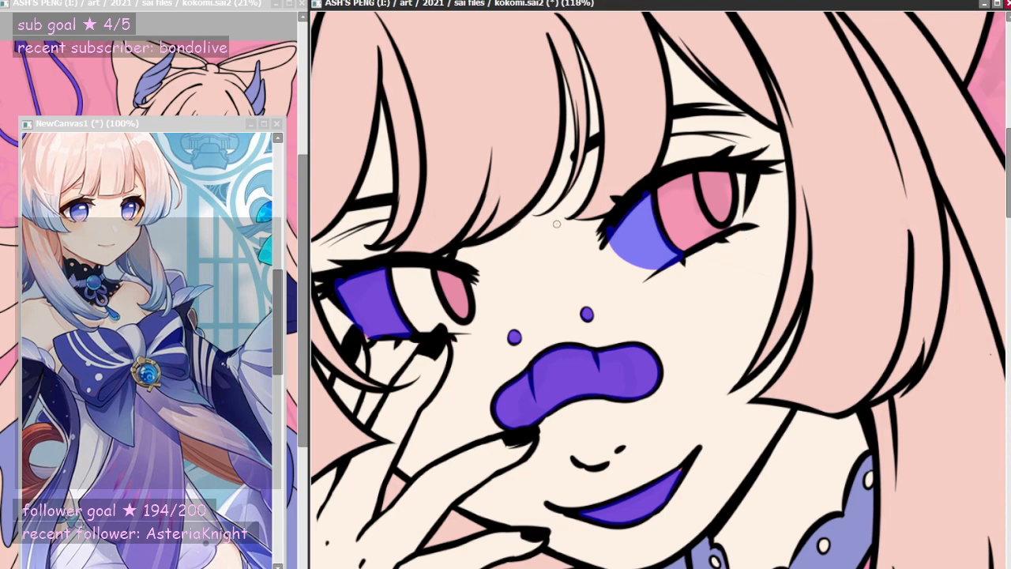
- Check the selected areas and fill the trident, bracelet, gems, pendant, nose shape, mouth and eye sections with bright blue
{"action": "scroll", "coordinate": [556, 224], "scroll_direction": "down", "scroll_amount": 11}
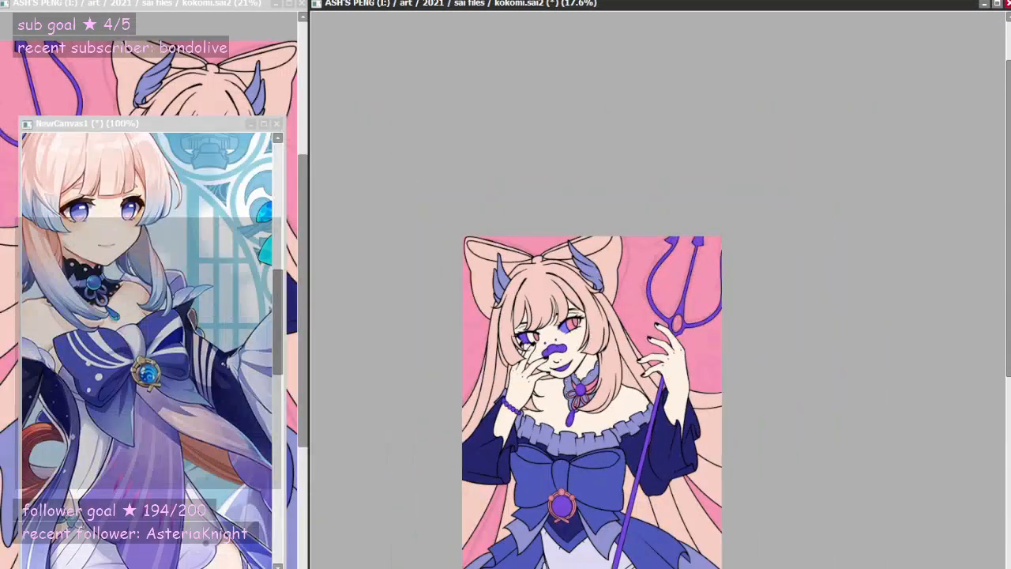
{"action": "scroll", "coordinate": [602, 281], "scroll_direction": "up", "scroll_amount": 7}
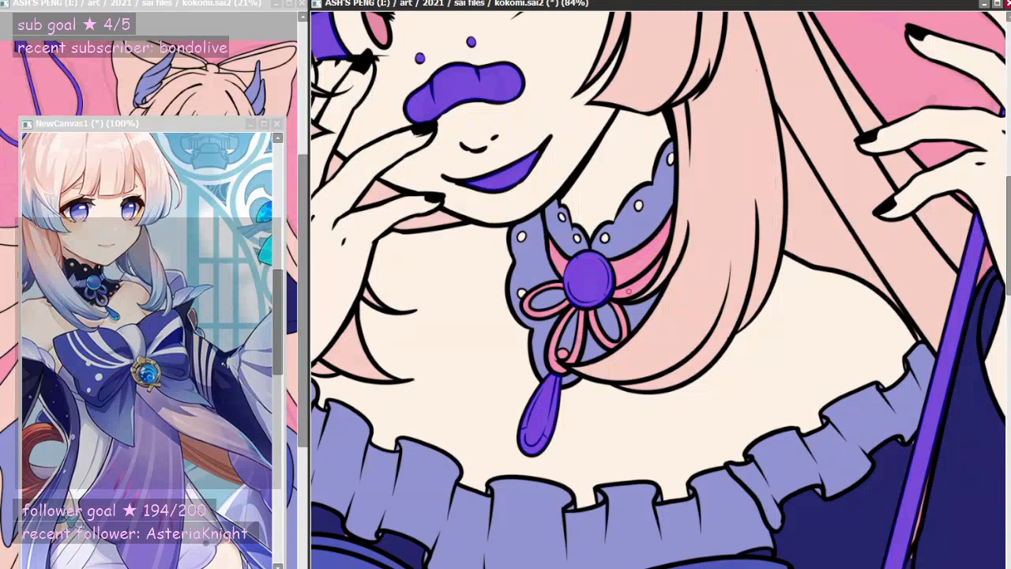
{"action": "scroll", "coordinate": [629, 290], "scroll_direction": "down", "scroll_amount": 6}
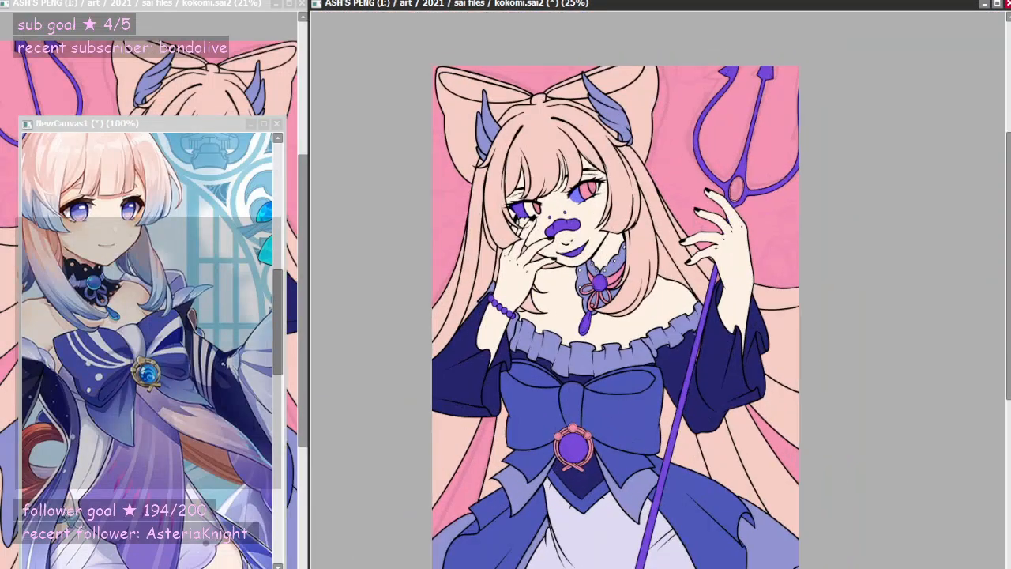
{"action": "key", "text": "n"}
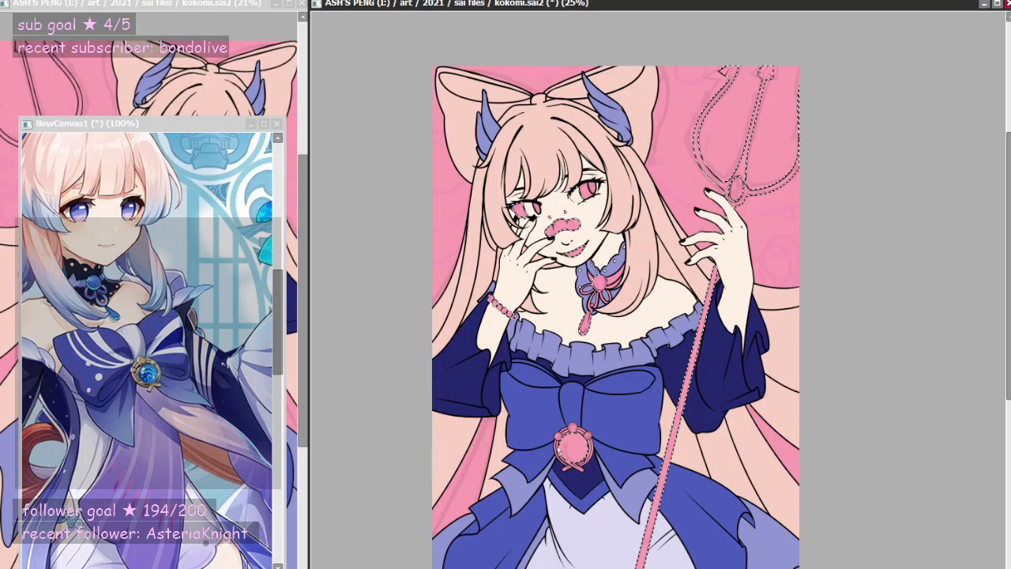
{"action": "key", "text": "ctrl+f"}
- Examine the bow's gem and the pendant in the reference picture and compare them with the new blue in the illustration
{"action": "left_click", "coordinate": [76, 265]}
{"action": "scroll", "coordinate": [77, 265], "scroll_direction": "down", "scroll_amount": 6}
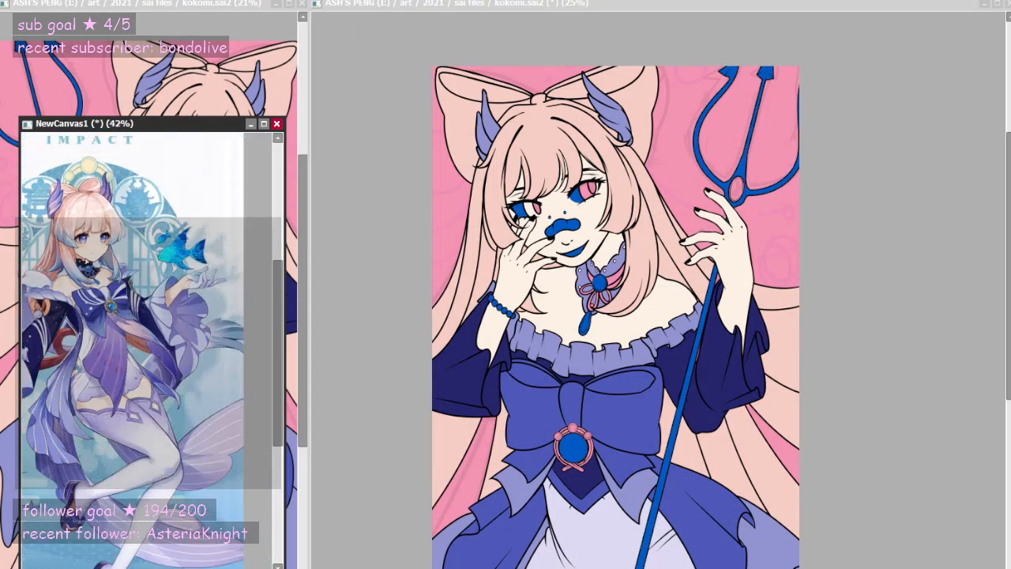
{"action": "scroll", "coordinate": [105, 249], "scroll_direction": "up", "scroll_amount": 2}
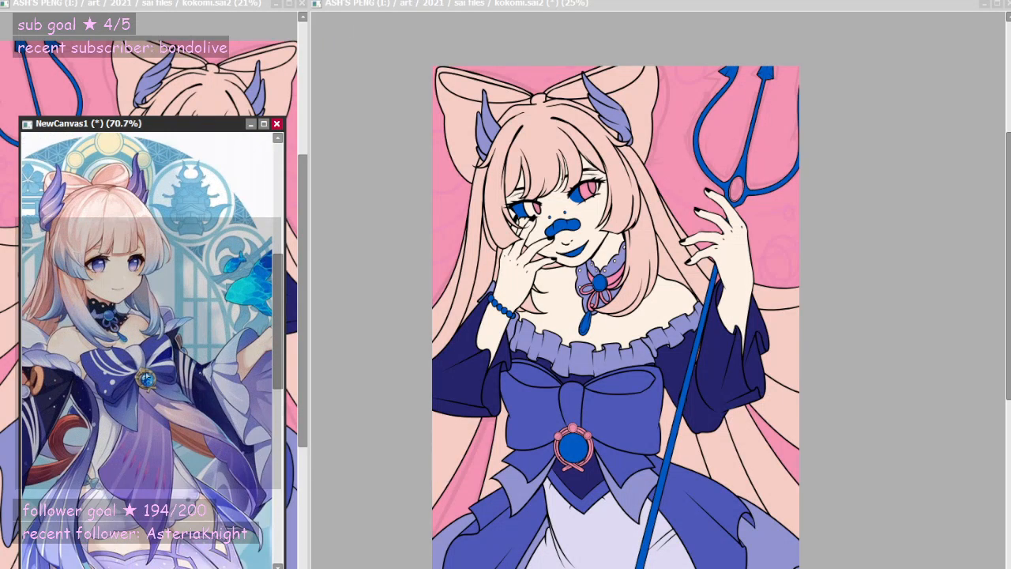
{"action": "scroll", "coordinate": [139, 398], "scroll_direction": "up", "scroll_amount": 5}
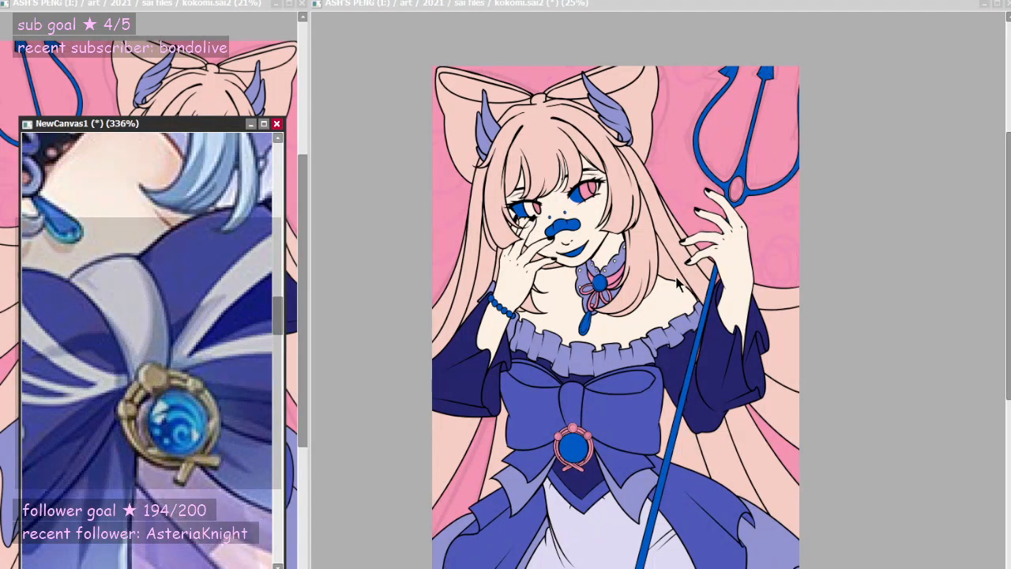
{"action": "left_click", "coordinate": [678, 286]}
{"action": "scroll", "coordinate": [678, 286], "scroll_direction": "down", "scroll_amount": 3}
{"action": "scroll", "coordinate": [678, 286], "scroll_direction": "up", "scroll_amount": 1}
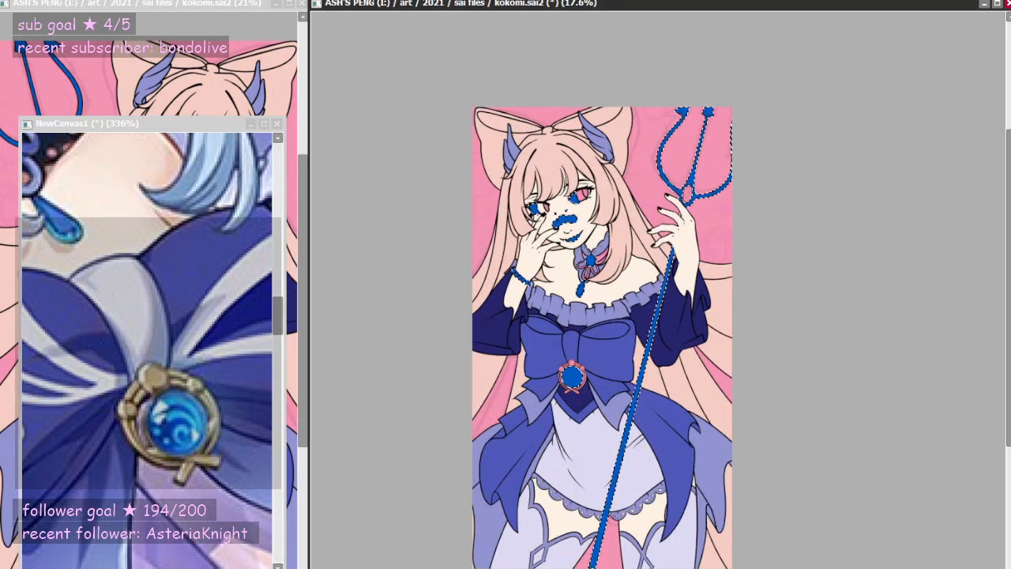
- Recolour the trident and the bracelet beads in muted gold
{"action": "mouse_move", "coordinate": [594, 553]}
{"action": "left_mouse_down"}
{"action": "mouse_move", "coordinate": [679, 277]}
{"action": "mouse_move", "coordinate": [695, 199]}
{"action": "mouse_move", "coordinate": [686, 193]}
{"action": "mouse_move", "coordinate": [738, 151]}
{"action": "mouse_move", "coordinate": [734, 105]}
{"action": "mouse_move", "coordinate": [700, 83]}
{"action": "mouse_move", "coordinate": [667, 150]}
{"action": "left_mouse_up"}
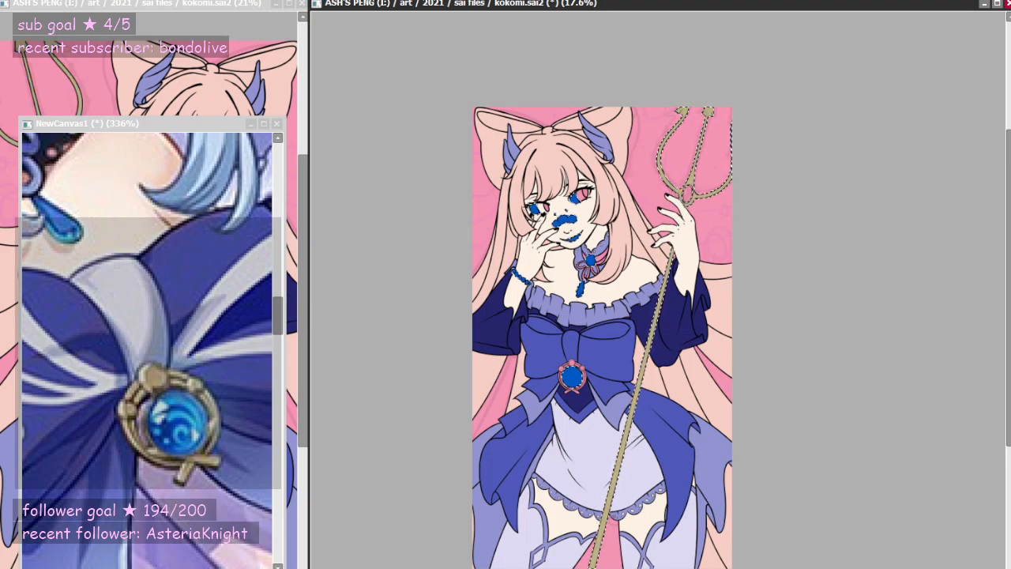
{"action": "scroll", "coordinate": [637, 162], "scroll_direction": "up", "scroll_amount": 5}
{"action": "scroll", "coordinate": [550, 251], "scroll_direction": "down", "scroll_amount": 2}
{"action": "scroll", "coordinate": [372, 309], "scroll_direction": "up", "scroll_amount": 2}
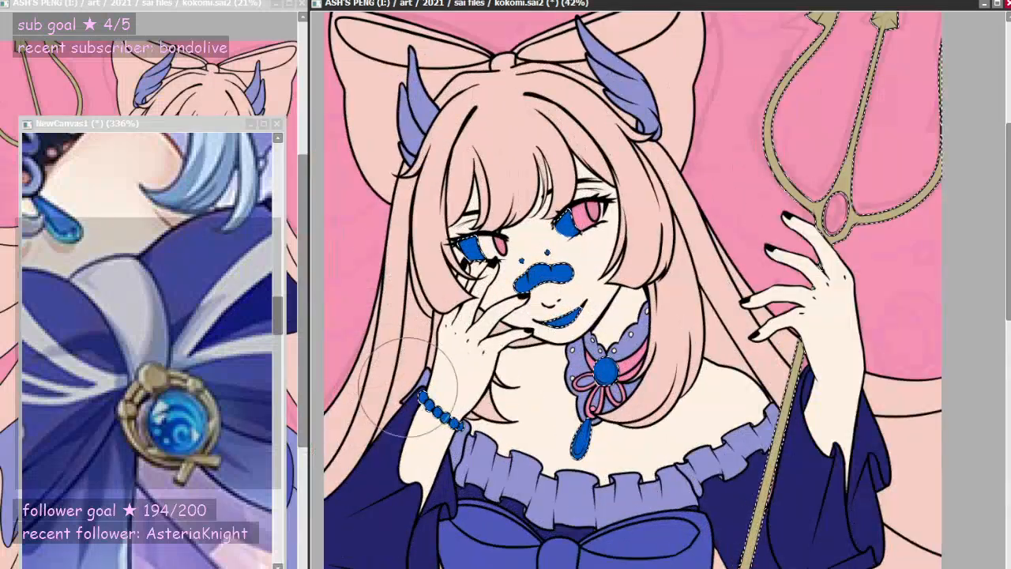
{"action": "scroll", "coordinate": [407, 383], "scroll_direction": "up", "scroll_amount": 1}
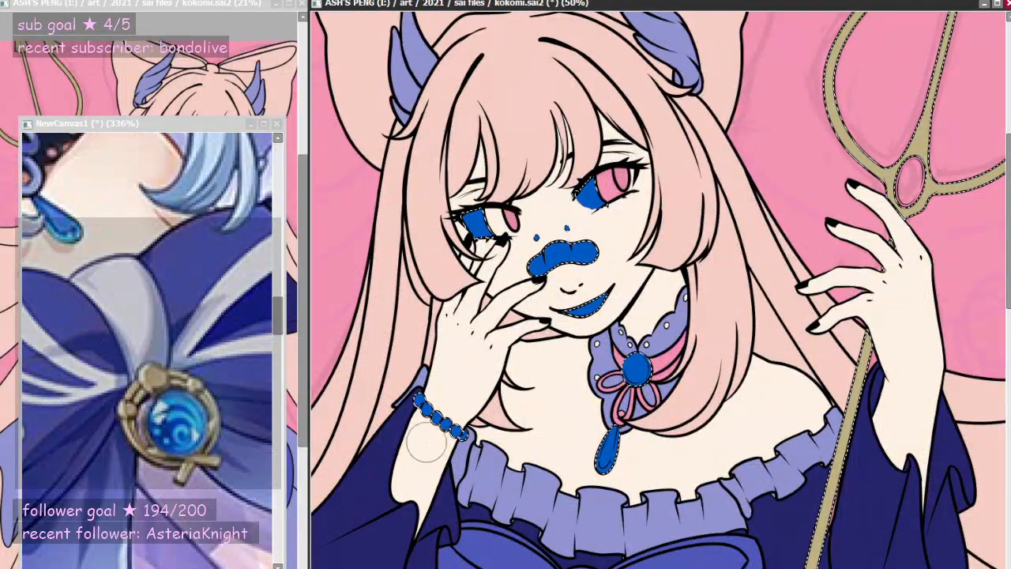
{"action": "left_click_drag", "start_coordinate": [417, 398], "coordinate": [466, 432]}
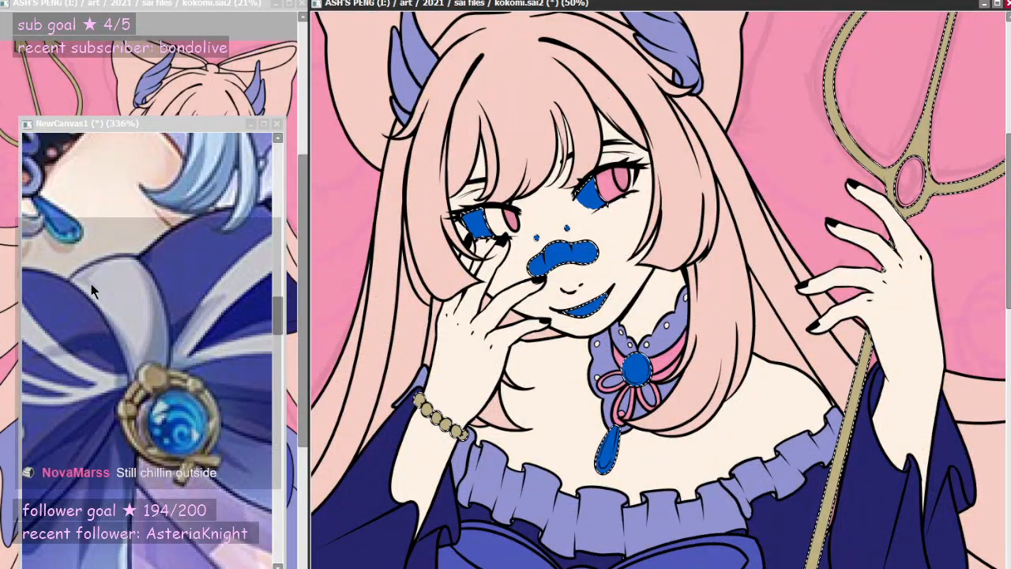
- Check the face in the reference picture, and recolour the bandage across the nose pale pink and the teeth off-white
{"action": "scroll", "coordinate": [91, 283], "scroll_direction": "down", "scroll_amount": 4}
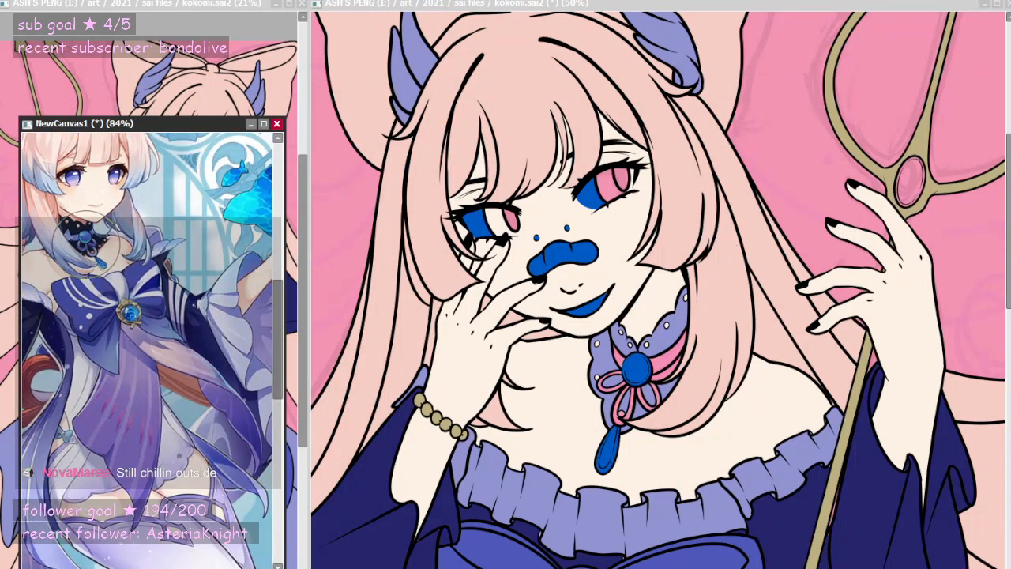
{"action": "scroll", "coordinate": [87, 243], "scroll_direction": "down", "scroll_amount": 3}
{"action": "scroll", "coordinate": [87, 189], "scroll_direction": "up", "scroll_amount": 3}
{"action": "left_click", "coordinate": [661, 328]}
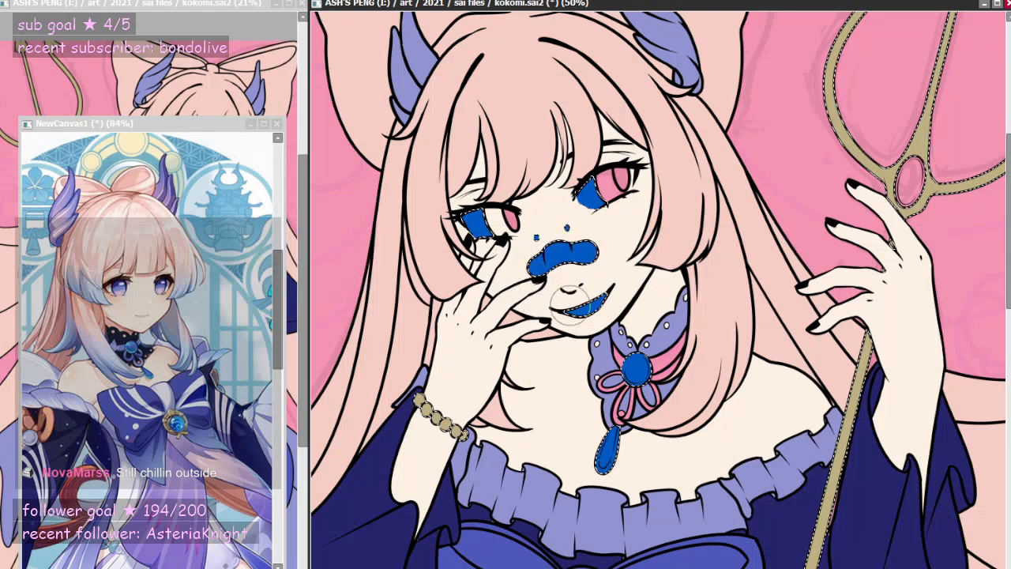
{"action": "right_click", "coordinate": [538, 131]}
{"action": "left_click_drag", "start_coordinate": [594, 250], "coordinate": [522, 270]}
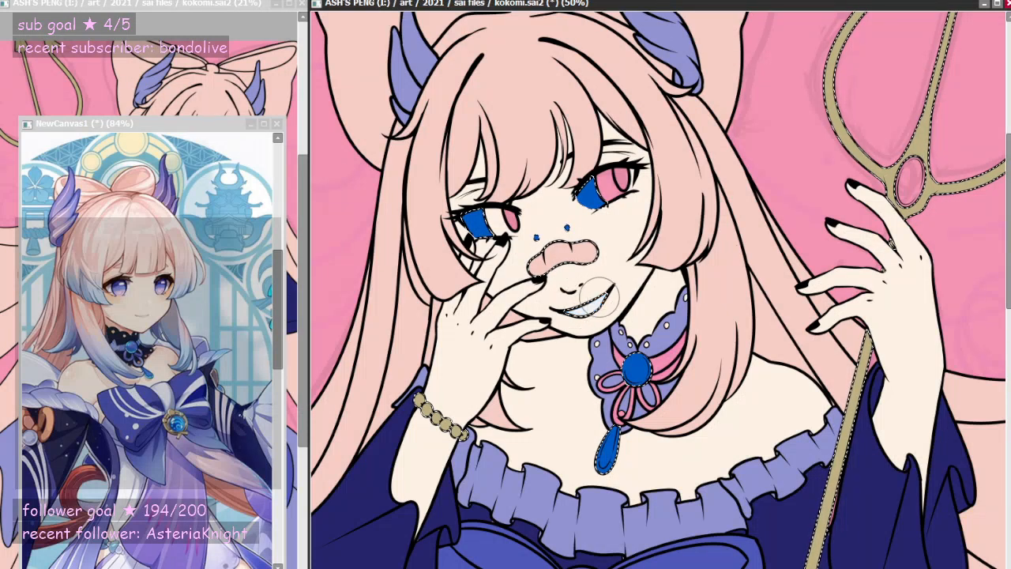
- Recolour the eye whites and the two small dots above the bandage off-white, and clear the selection
{"action": "left_click_drag", "start_coordinate": [466, 220], "coordinate": [499, 231]}
{"action": "mouse_move", "coordinate": [581, 189]}
{"action": "left_mouse_down"}
{"action": "mouse_move", "coordinate": [592, 203]}
{"action": "mouse_move", "coordinate": [599, 195]}
{"action": "mouse_move", "coordinate": [471, 229]}
{"action": "left_mouse_up"}
{"action": "key", "text": "ctrl+z"}
{"action": "key", "text": "ctrl+z"}
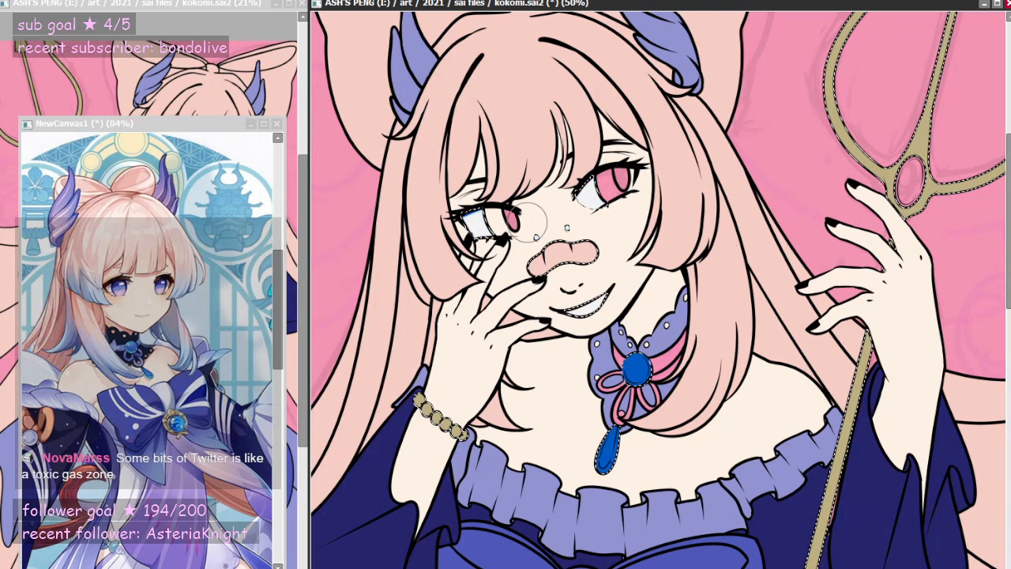
{"action": "key", "text": "ctrl+d"}
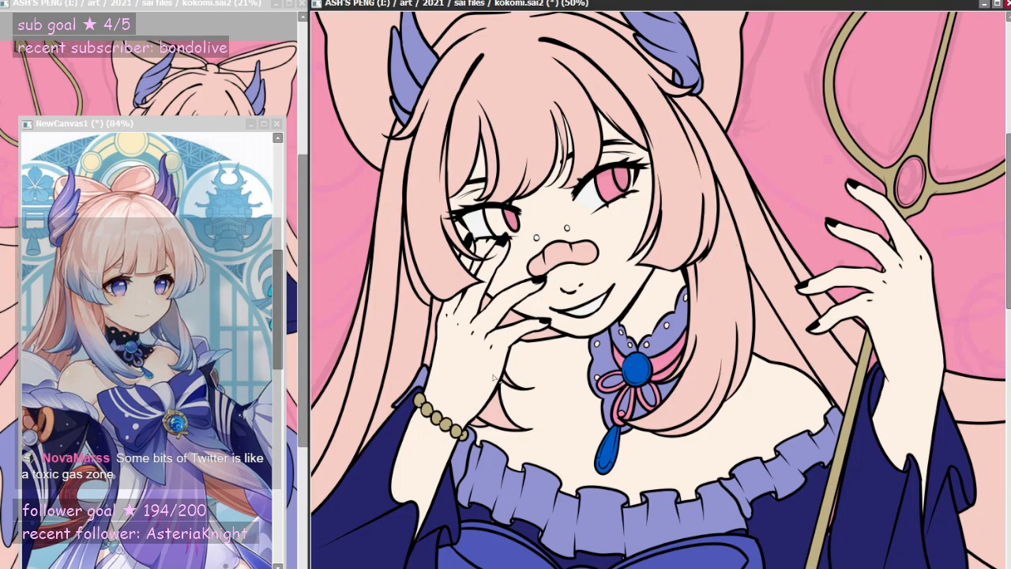
- Select the pink ribbon band and looped cords around the choker's blue gem
{"action": "scroll", "coordinate": [640, 383], "scroll_direction": "up", "scroll_amount": 7}
{"action": "left_click", "coordinate": [713, 320]}
{"action": "left_click", "coordinate": [695, 407]}
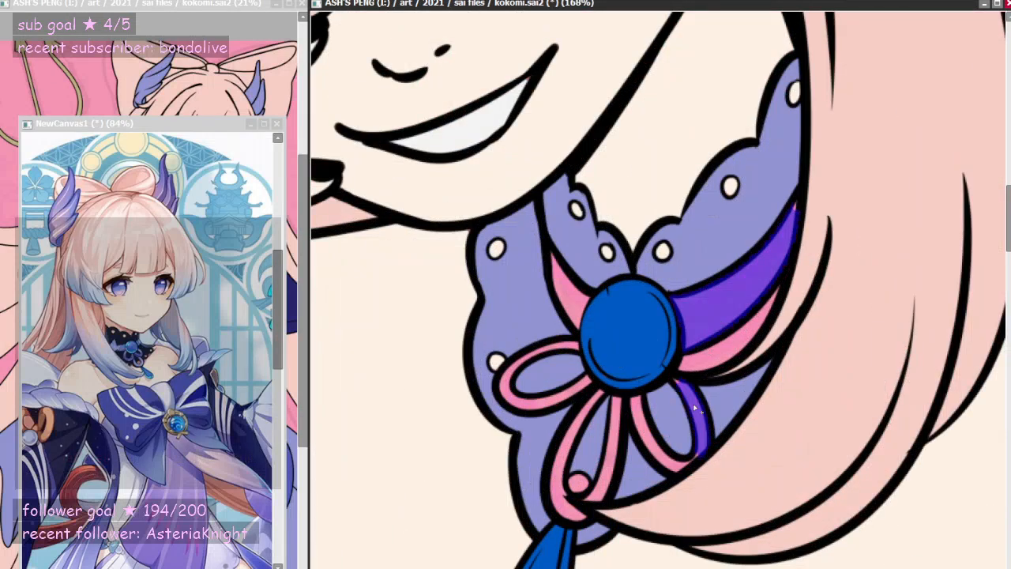
{"action": "left_click", "coordinate": [660, 456]}
{"action": "left_click", "coordinate": [604, 450]}
{"action": "left_click", "coordinate": [563, 409]}
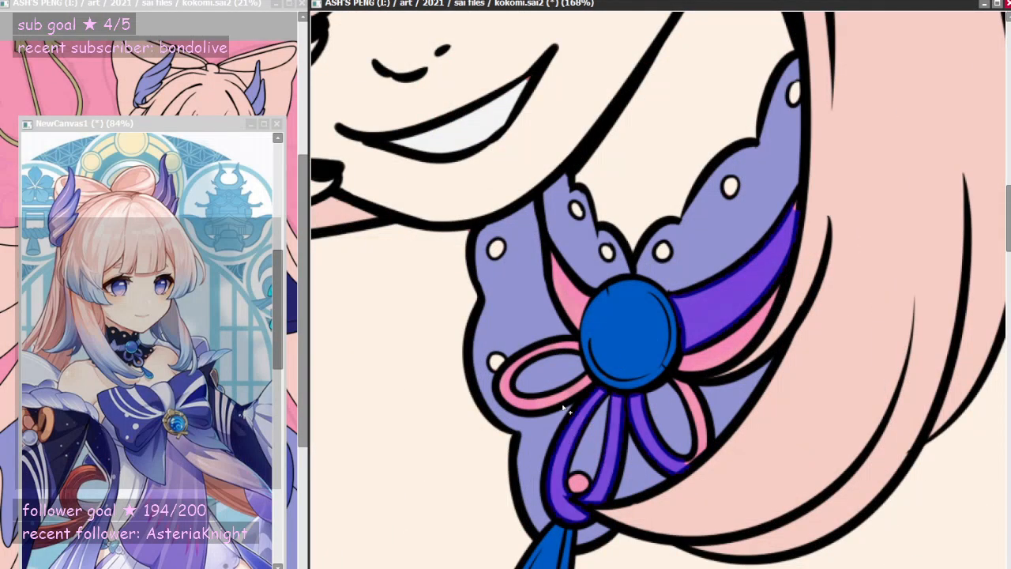
{"action": "left_click", "coordinate": [542, 405]}
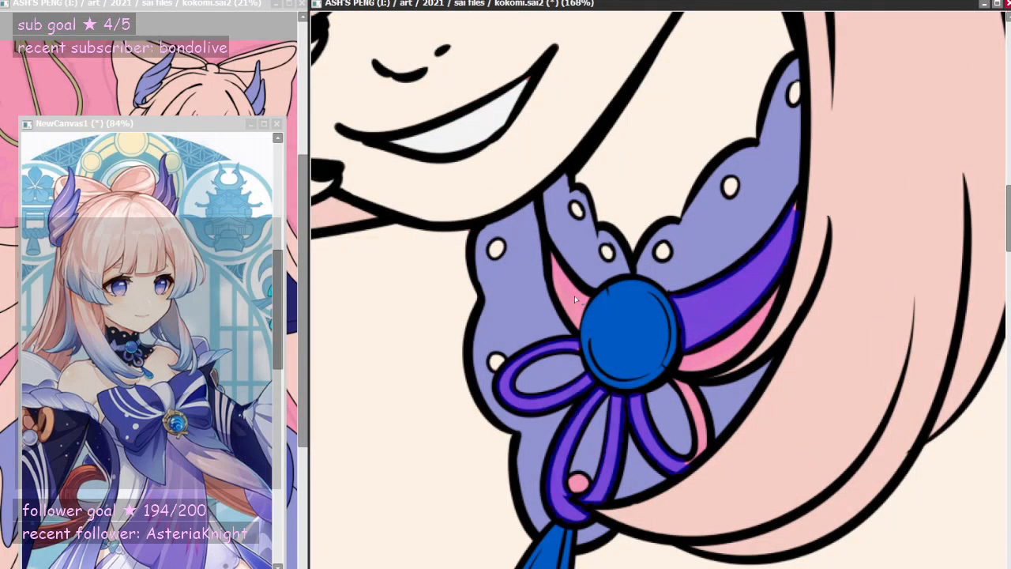
- Add the pink oval gem at the base of the trident's prongs to the selection
{"action": "scroll", "coordinate": [592, 339], "scroll_direction": "down", "scroll_amount": 11}
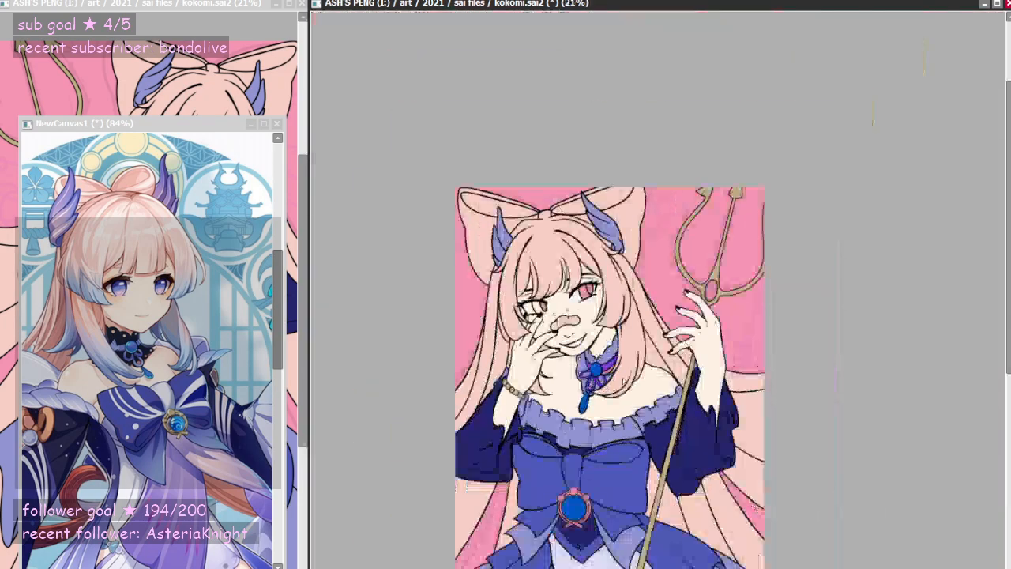
{"action": "scroll", "coordinate": [709, 320], "scroll_direction": "up", "scroll_amount": 7}
{"action": "left_click", "coordinate": [683, 318]}
- Add the crossed ends and the first ring sections and beads of the bow's brooch frame to the selection
{"action": "scroll", "coordinate": [683, 318], "scroll_direction": "down", "scroll_amount": 5}
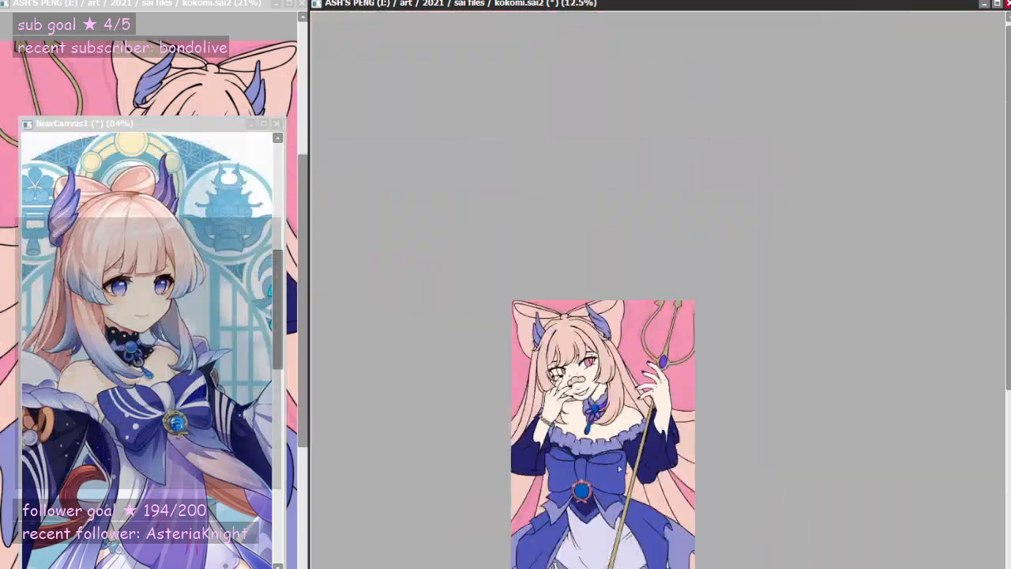
{"action": "scroll", "coordinate": [618, 464], "scroll_direction": "up", "scroll_amount": 6}
{"action": "scroll", "coordinate": [521, 546], "scroll_direction": "up", "scroll_amount": 1}
{"action": "left_click", "coordinate": [542, 527]}
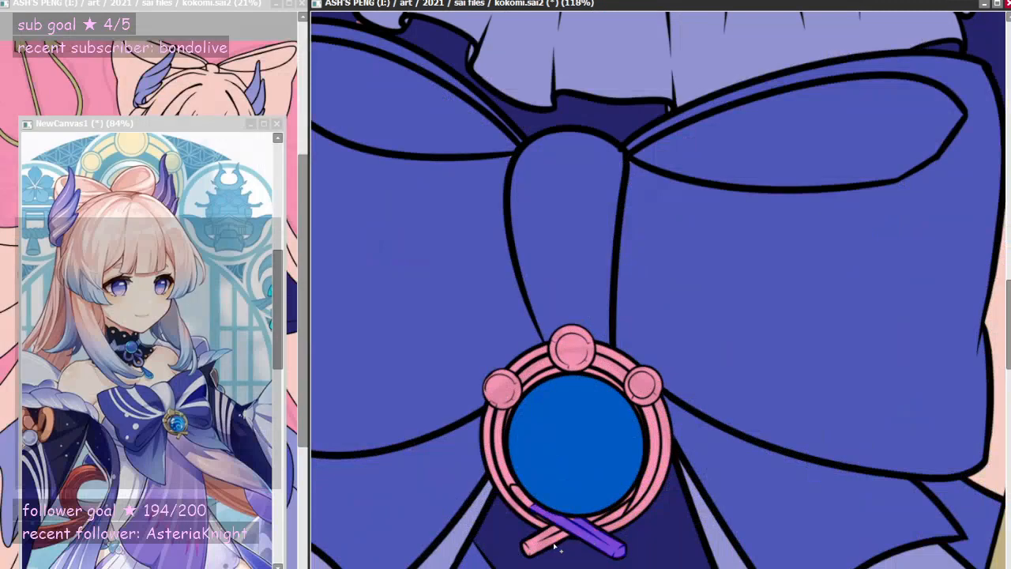
{"action": "left_click", "coordinate": [513, 506]}
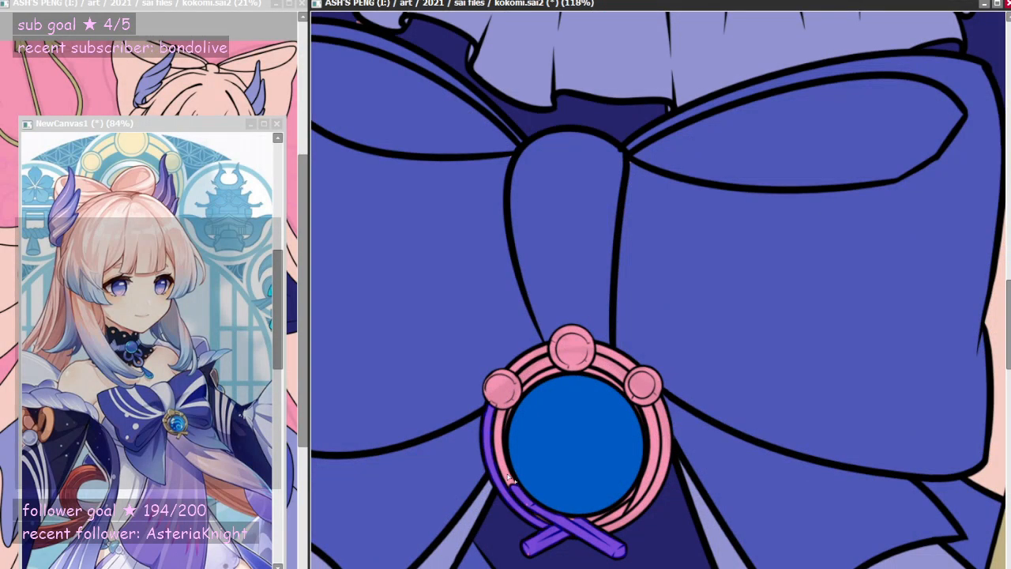
{"action": "left_click", "coordinate": [496, 409]}
{"action": "left_click", "coordinate": [528, 379]}
{"action": "left_click", "coordinate": [573, 349]}
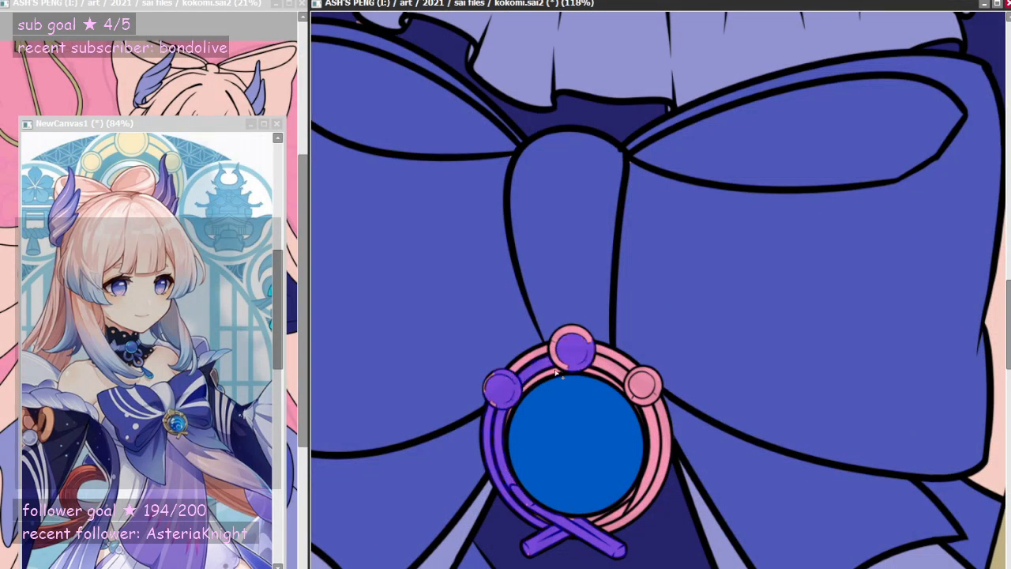
- Select the remaining ring sections and beads of the brooch frame around the blue gem
{"action": "left_click", "coordinate": [608, 367]}
{"action": "left_click", "coordinate": [616, 355]}
{"action": "left_click", "coordinate": [657, 428]}
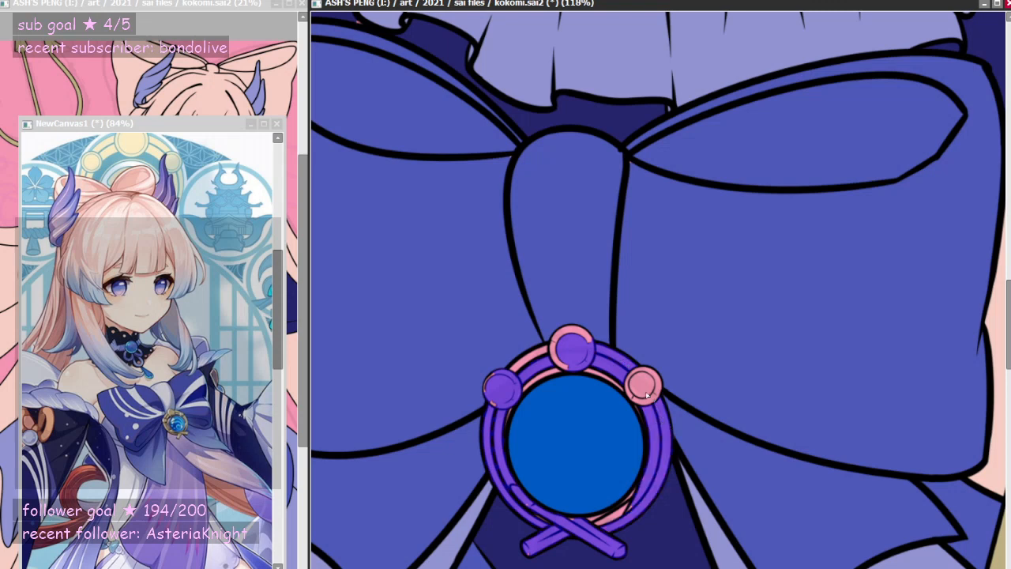
{"action": "left_click", "coordinate": [646, 395]}
{"action": "left_click", "coordinate": [544, 351]}
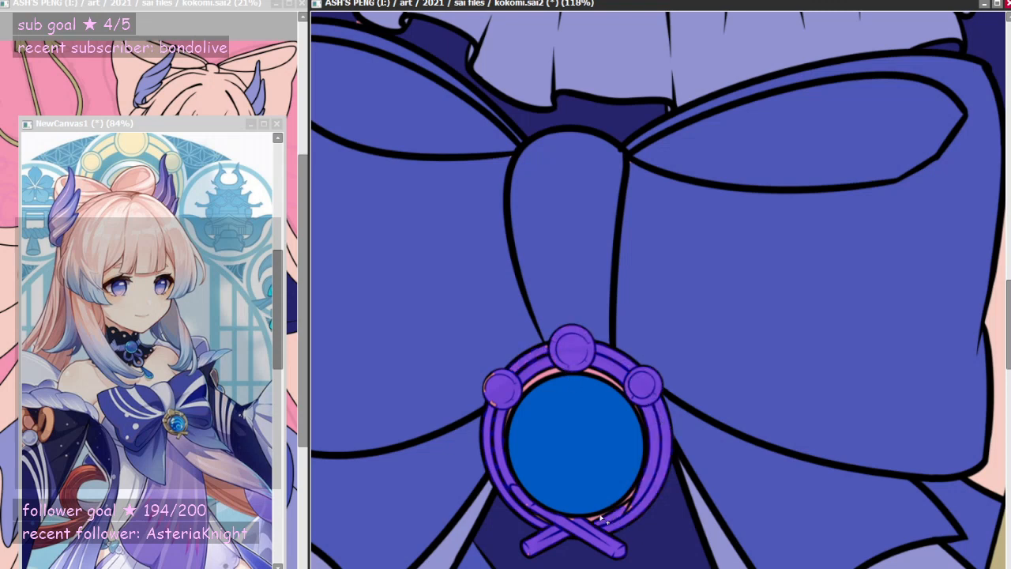
{"action": "scroll", "coordinate": [634, 506], "scroll_direction": "down", "scroll_amount": 5}
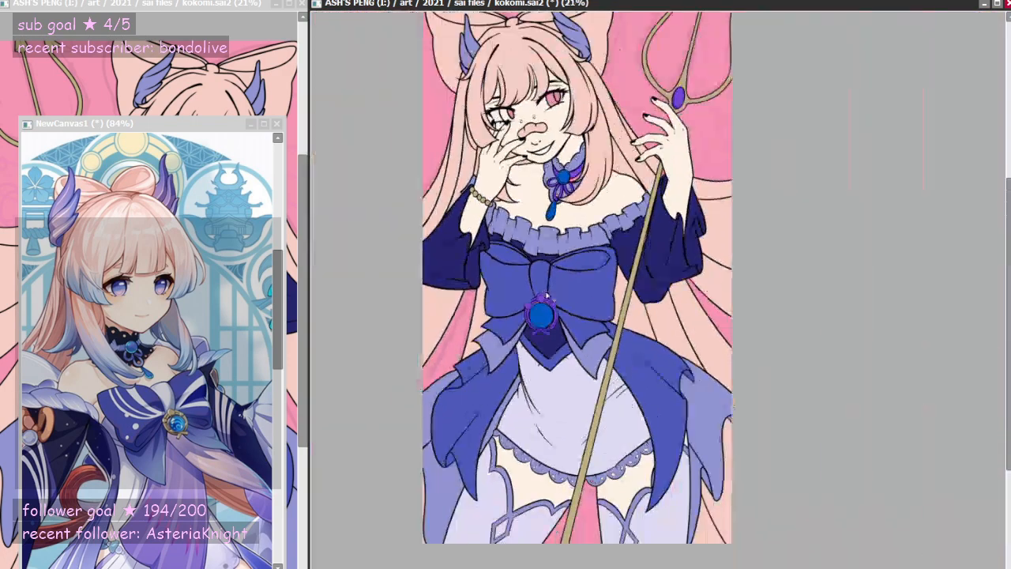
{"action": "scroll", "coordinate": [531, 351], "scroll_direction": "up", "scroll_amount": 3}
{"action": "scroll", "coordinate": [531, 350], "scroll_direction": "up", "scroll_amount": 4}
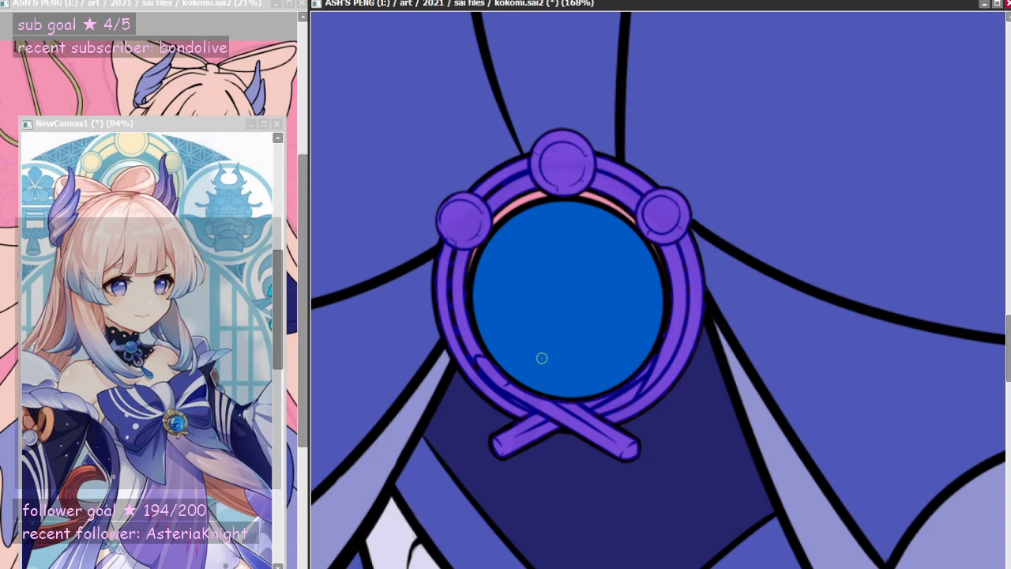
- Touch up the selection at the tip of the choker's ribbon loop beside the hair
{"action": "scroll", "coordinate": [544, 434], "scroll_direction": "down", "scroll_amount": 12}
{"action": "scroll", "coordinate": [552, 296], "scroll_direction": "up", "scroll_amount": 8}
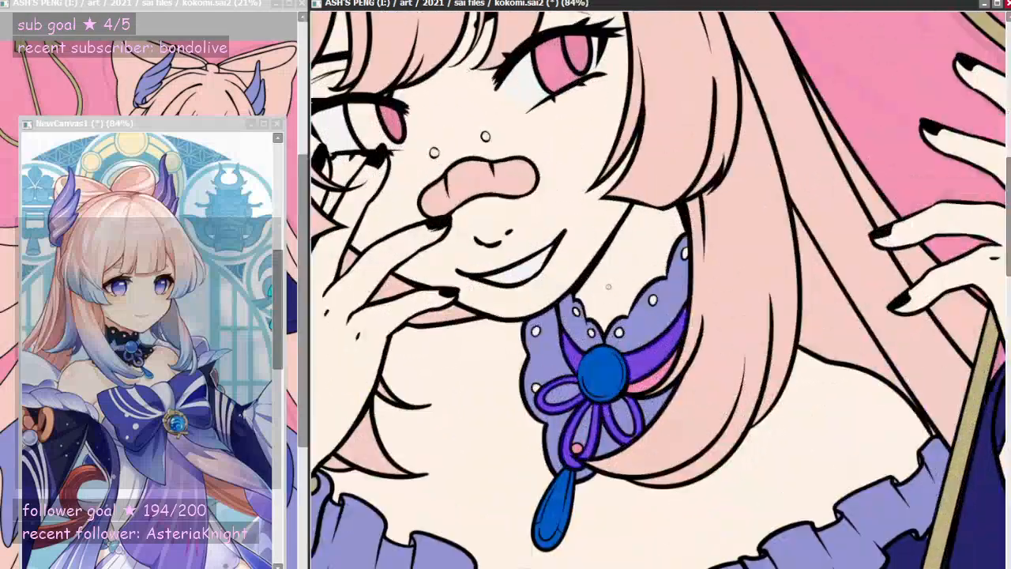
{"action": "scroll", "coordinate": [615, 389], "scroll_direction": "up", "scroll_amount": 2}
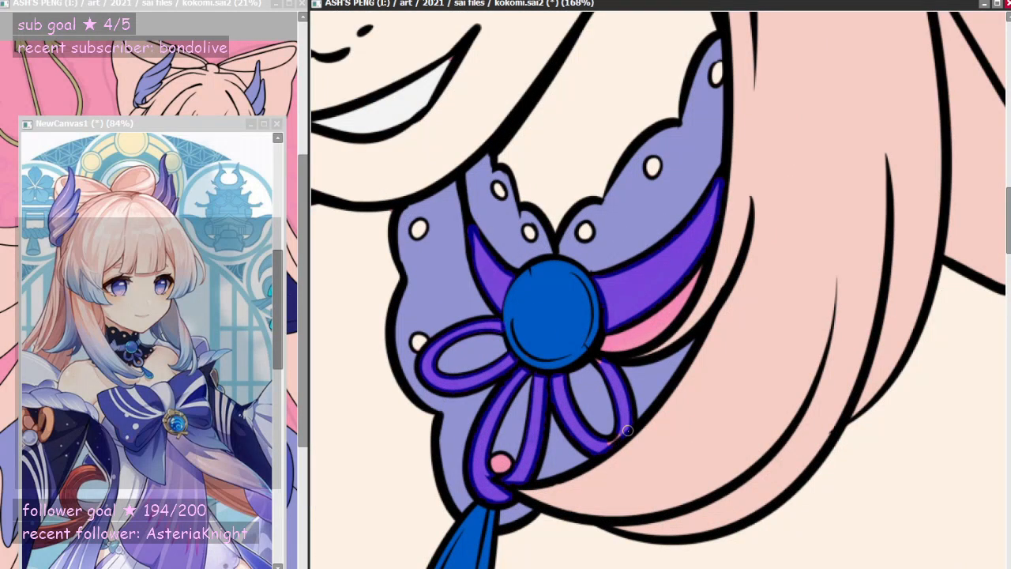
{"action": "left_click_drag", "start_coordinate": [628, 430], "coordinate": [605, 446]}
{"action": "scroll", "coordinate": [622, 315], "scroll_direction": "down", "scroll_amount": 4}
{"action": "scroll", "coordinate": [623, 315], "scroll_direction": "up", "scroll_amount": 1}
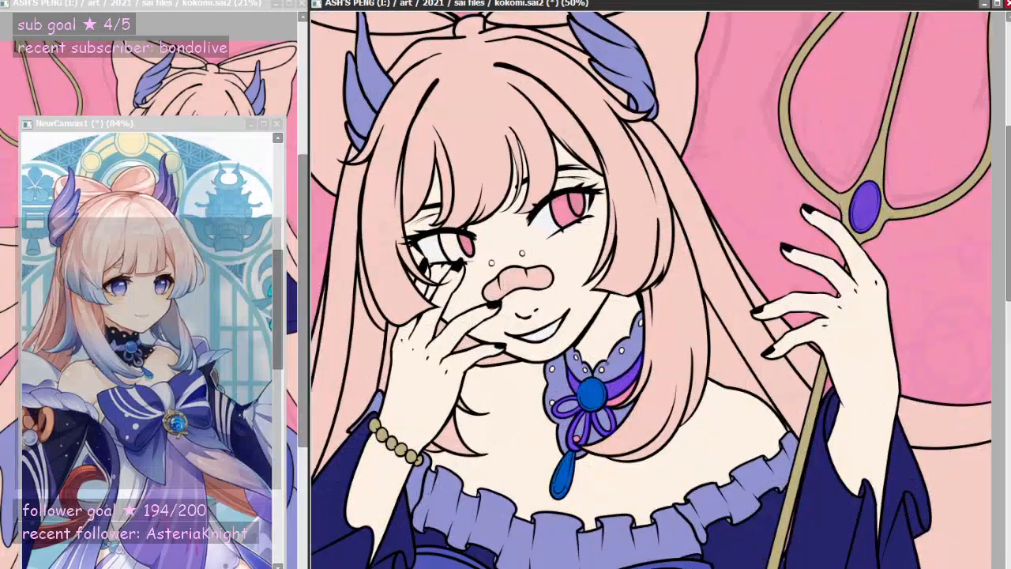
- Examine the choker's ribbon, loops and gem up close in the reference picture
{"action": "key", "text": "ctrl+z"}
{"action": "key", "text": "ctrl+z"}
{"action": "key", "text": "ctrl+z"}
{"action": "key", "text": "ctrl+z"}
{"action": "key", "text": "ctrl+z"}
{"action": "key", "text": "ctrl+z"}
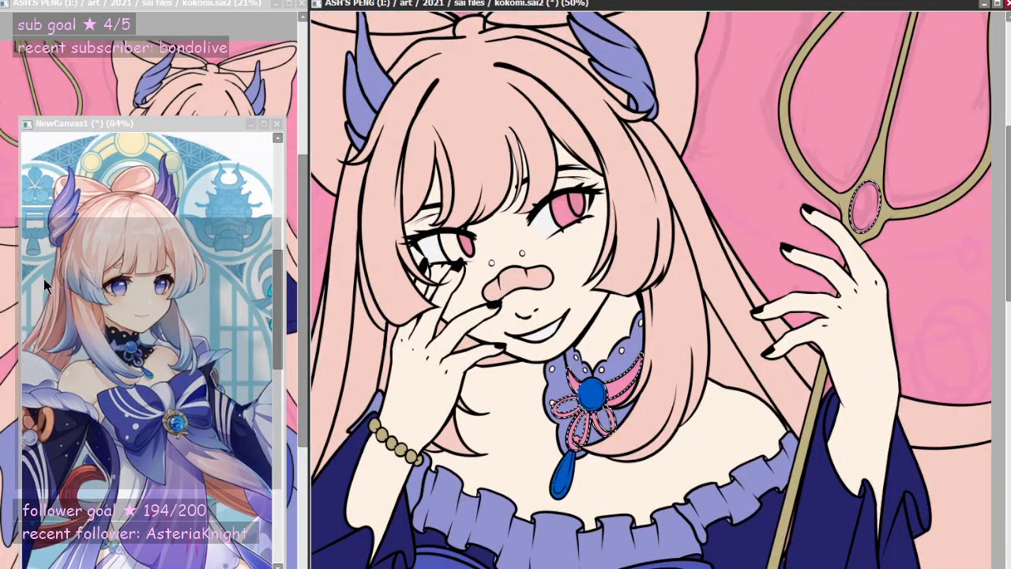
{"action": "left_click", "coordinate": [128, 353]}
{"action": "scroll", "coordinate": [128, 352], "scroll_direction": "up", "scroll_amount": 6}
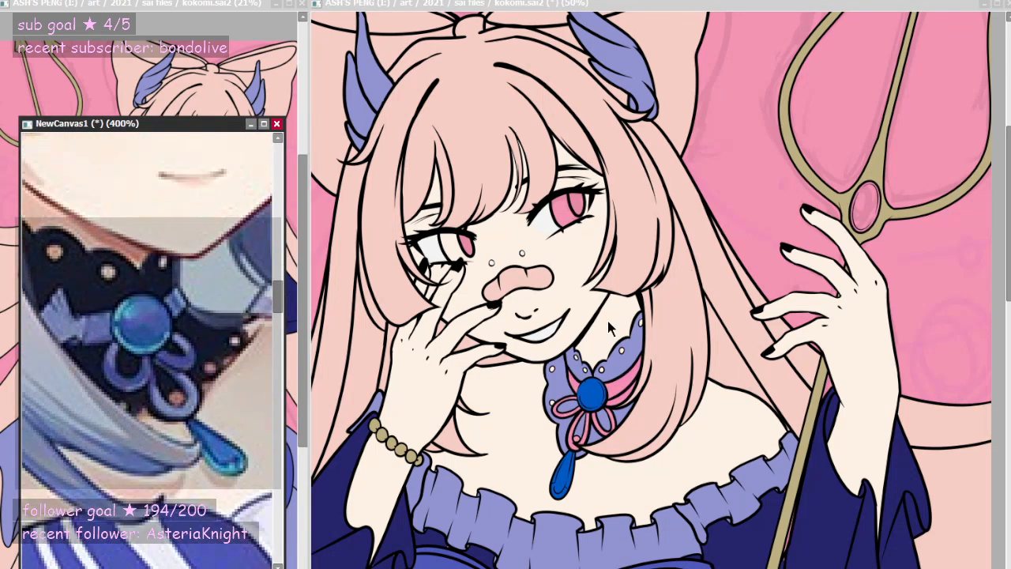
- Fill the selected choker ribbons, trident gem and brooch frame with periwinkle blue
{"action": "left_click", "coordinate": [603, 359]}
{"action": "key", "text": "ctrl+y"}
{"action": "key", "text": "ctrl+y"}
{"action": "key", "text": "ctrl+y"}
{"action": "key", "text": "ctrl+y"}
{"action": "key", "text": "ctrl+y"}
{"action": "key", "text": "ctrl+y"}
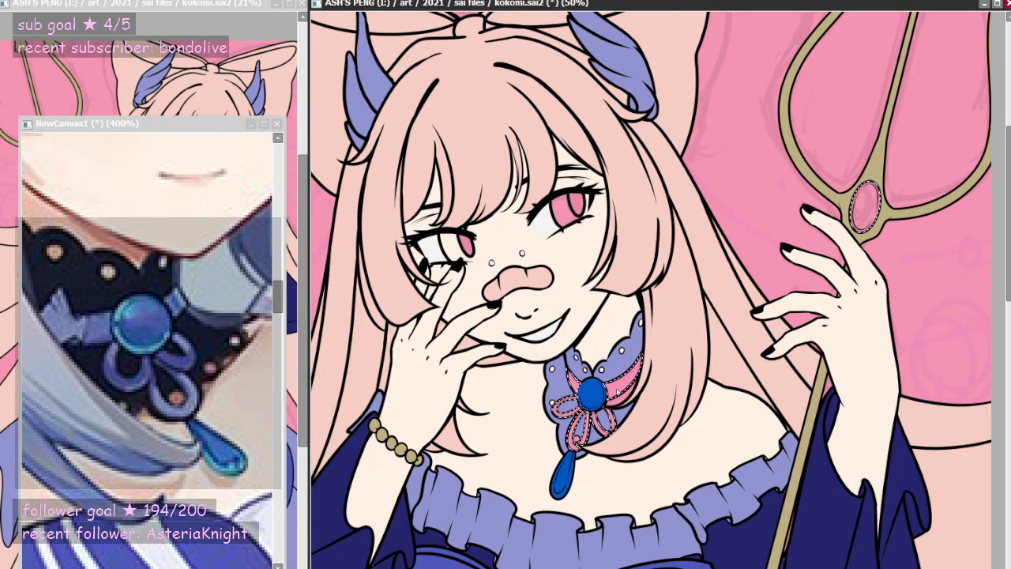
{"action": "scroll", "coordinate": [521, 251], "scroll_direction": "down", "scroll_amount": 3}
{"action": "scroll", "coordinate": [610, 232], "scroll_direction": "up", "scroll_amount": 2}
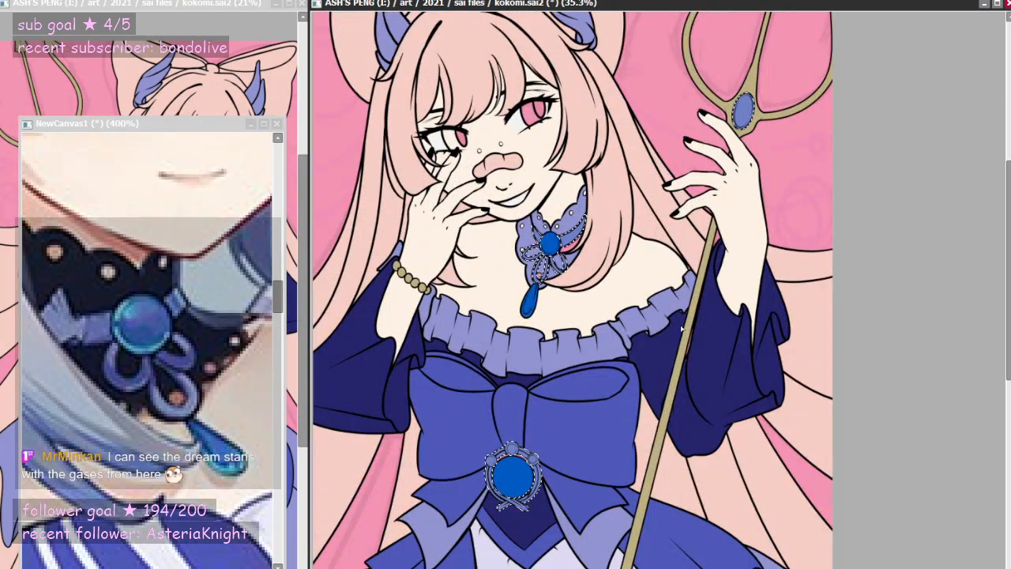
- Recolour the bow's brooch frame in muted gold and clear the selection
{"action": "mouse_move", "coordinate": [483, 458]}
{"action": "left_mouse_down"}
{"action": "mouse_move", "coordinate": [477, 516]}
{"action": "mouse_move", "coordinate": [495, 488]}
{"action": "mouse_move", "coordinate": [477, 497]}
{"action": "mouse_move", "coordinate": [492, 481]}
{"action": "mouse_move", "coordinate": [488, 518]}
{"action": "left_mouse_up"}
{"action": "scroll", "coordinate": [539, 405], "scroll_direction": "down", "scroll_amount": 2}
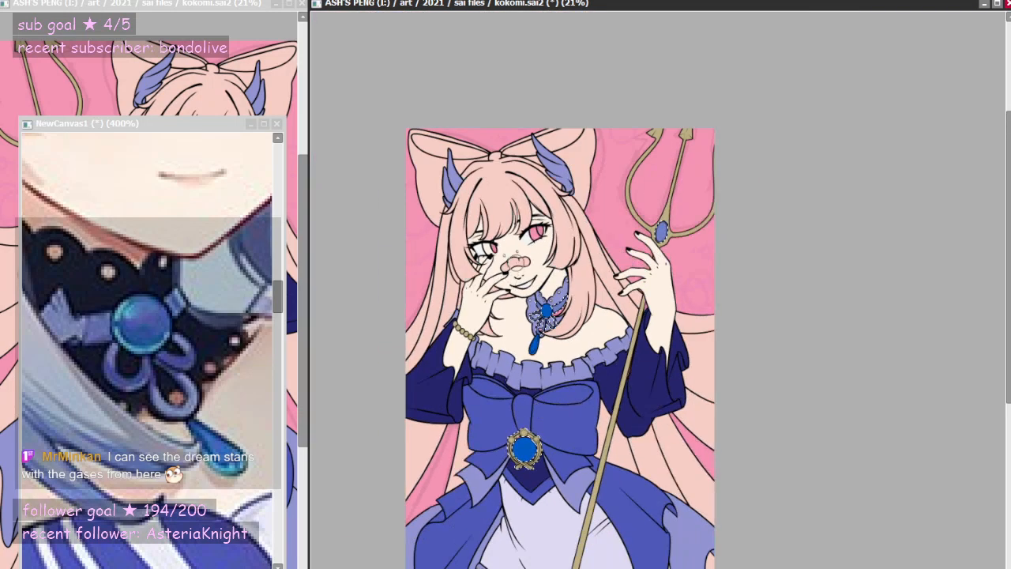
{"action": "scroll", "coordinate": [529, 300], "scroll_direction": "up", "scroll_amount": 4}
{"action": "scroll", "coordinate": [545, 316], "scroll_direction": "down", "scroll_amount": 2}
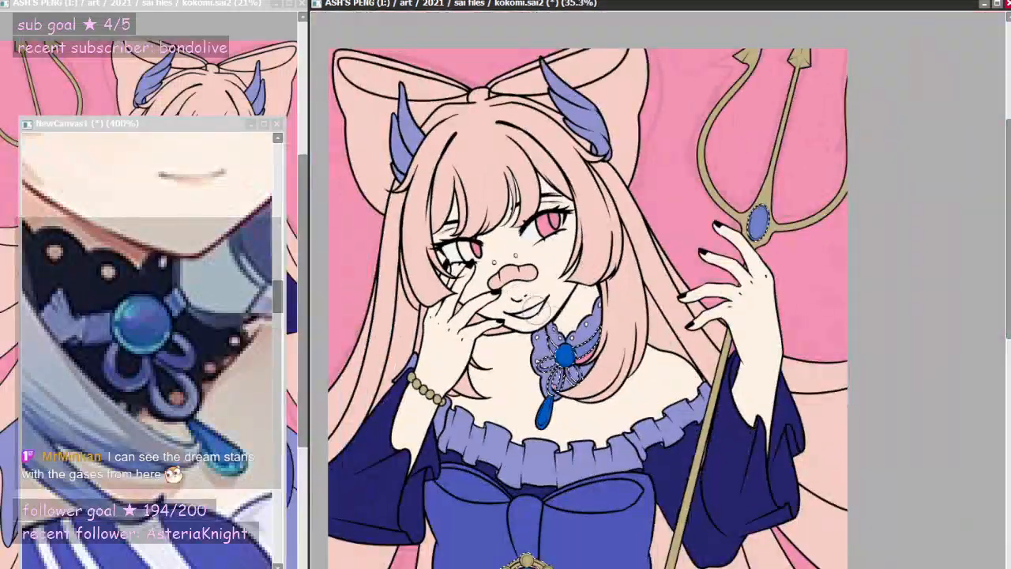
{"action": "scroll", "coordinate": [591, 338], "scroll_direction": "up", "scroll_amount": 2}
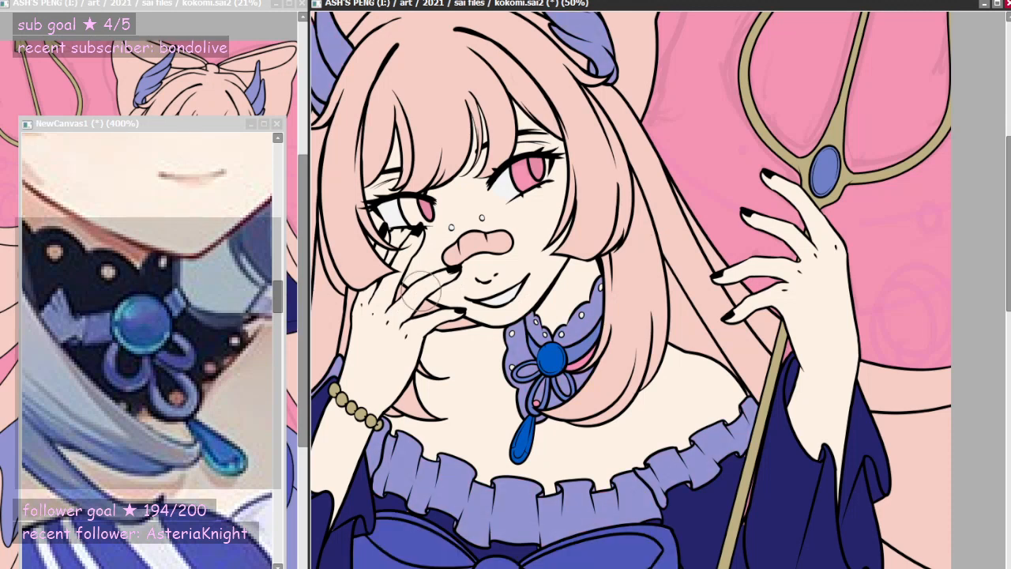
- Recolour the choker's scalloped lace band in dark navy
{"action": "mouse_move", "coordinate": [514, 415]}
{"action": "left_mouse_down"}
{"action": "mouse_move", "coordinate": [514, 431]}
{"action": "mouse_move", "coordinate": [605, 252]}
{"action": "left_mouse_up"}
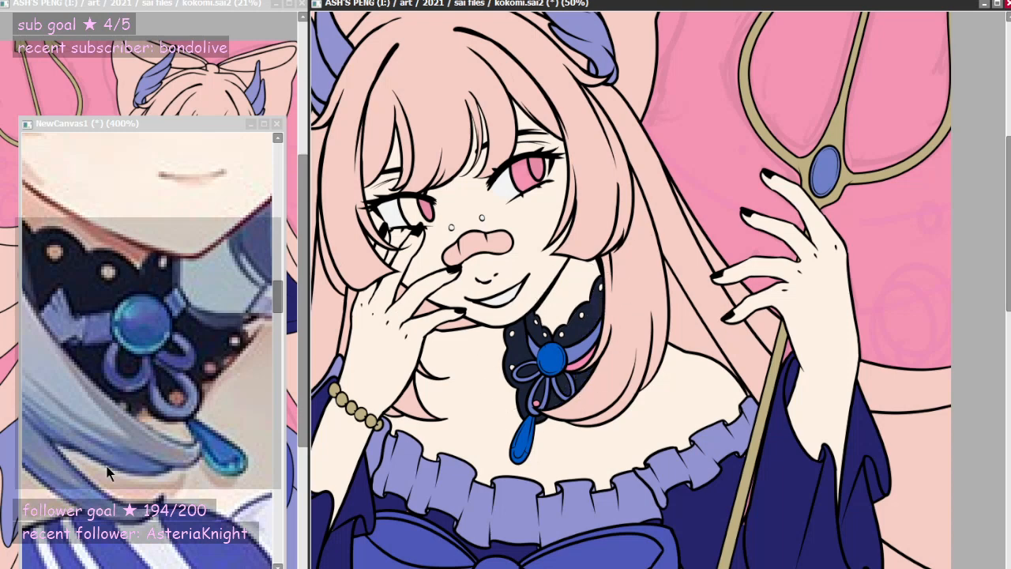
{"action": "scroll", "coordinate": [451, 387], "scroll_direction": "up", "scroll_amount": 4}
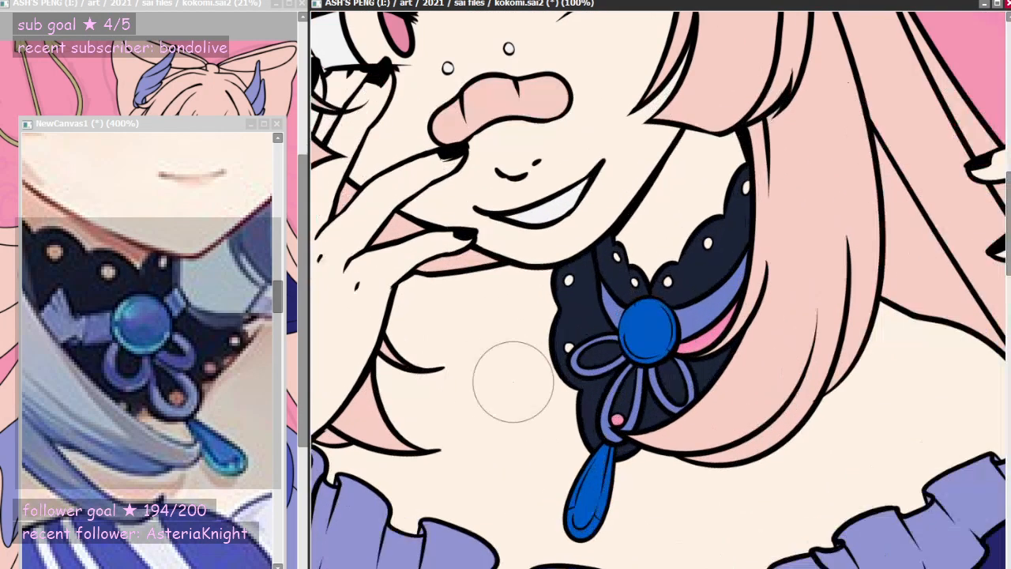
{"action": "scroll", "coordinate": [813, 313], "scroll_direction": "up", "scroll_amount": 1}
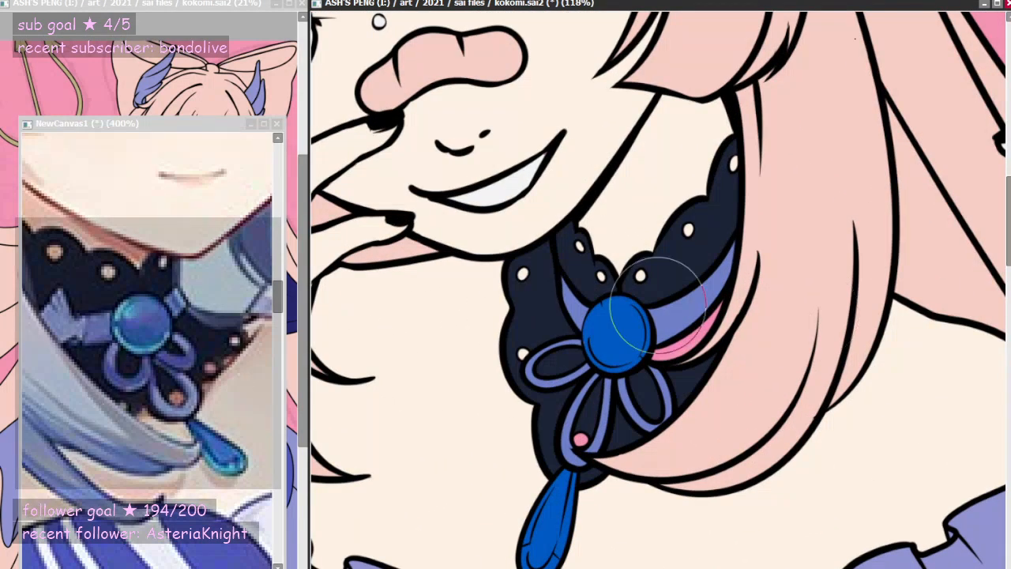
{"action": "key", "text": "n"}
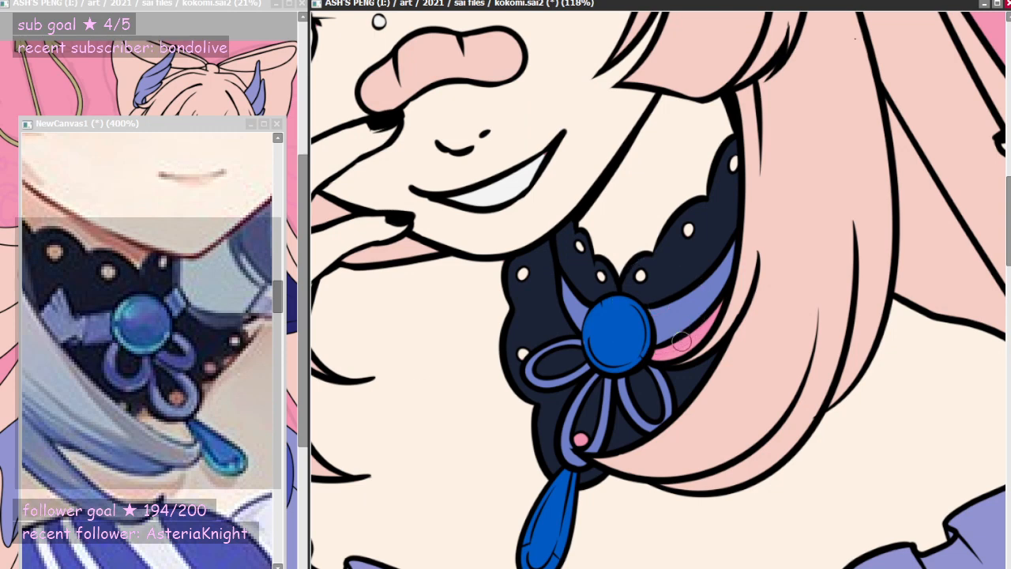
- Cover the leftover pink patch beside the choker's ribbon in dark navy and colour the lowest pearl off-white
{"action": "mouse_move", "coordinate": [667, 351]}
{"action": "left_mouse_down"}
{"action": "mouse_move", "coordinate": [659, 354]}
{"action": "mouse_move", "coordinate": [686, 335]}
{"action": "mouse_move", "coordinate": [647, 360]}
{"action": "mouse_move", "coordinate": [698, 332]}
{"action": "mouse_move", "coordinate": [721, 296]}
{"action": "mouse_move", "coordinate": [698, 338]}
{"action": "mouse_move", "coordinate": [721, 303]}
{"action": "left_mouse_up"}
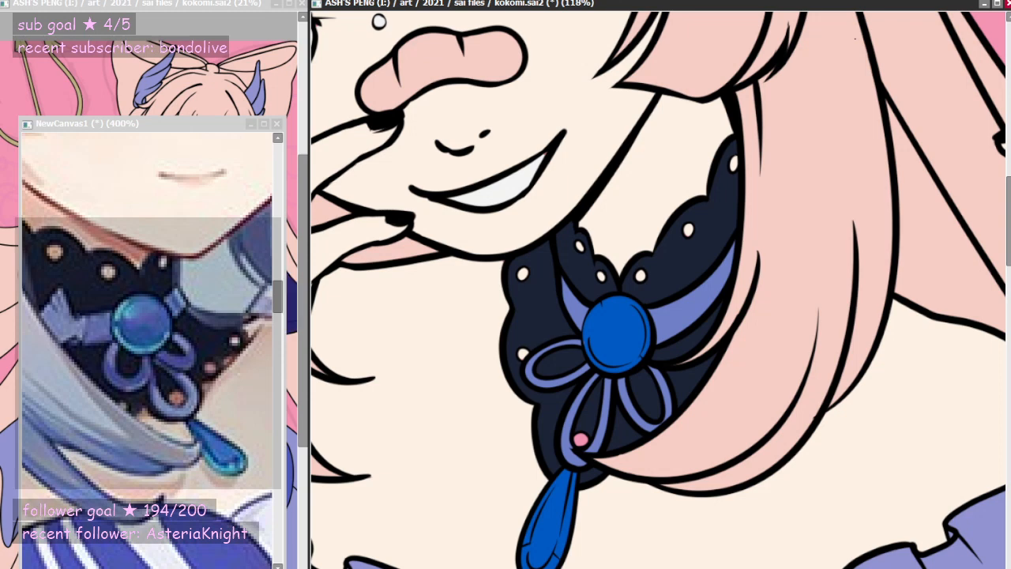
{"action": "left_click", "coordinate": [581, 439]}
{"action": "scroll", "coordinate": [600, 409], "scroll_direction": "down", "scroll_amount": 7}
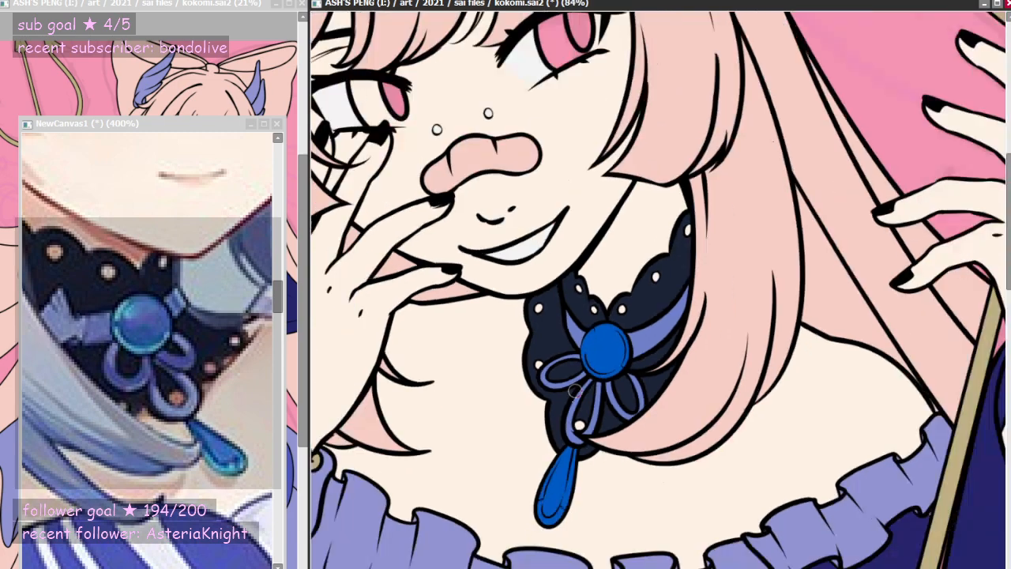
- Try filling the trident, bracelet, choker gem and face details with flat pink, and undo it
{"action": "scroll", "coordinate": [624, 245], "scroll_direction": "down", "scroll_amount": 4}
{"action": "scroll", "coordinate": [657, 291], "scroll_direction": "up", "scroll_amount": 4}
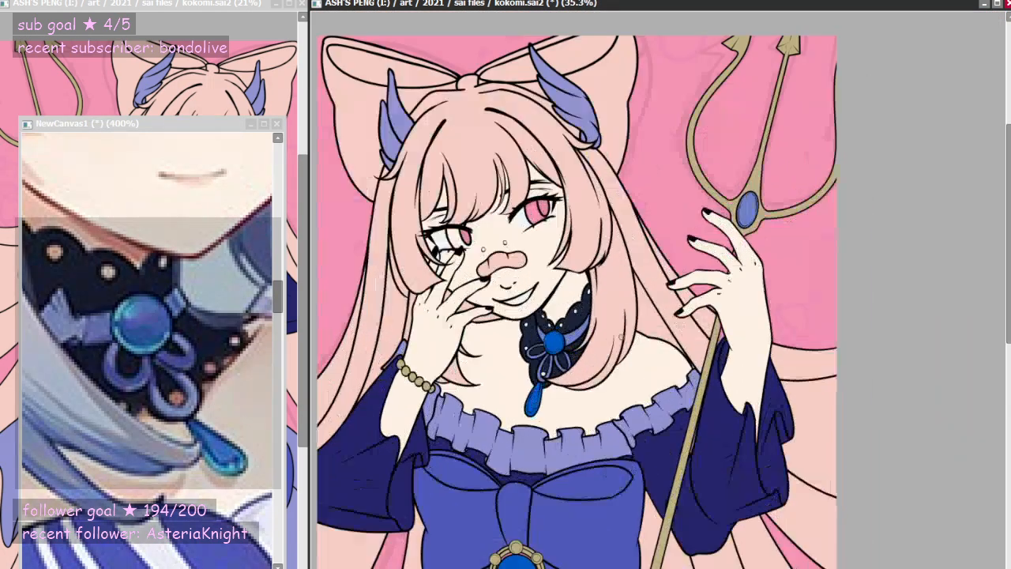
{"action": "scroll", "coordinate": [593, 303], "scroll_direction": "down", "scroll_amount": 4}
{"action": "scroll", "coordinate": [591, 315], "scroll_direction": "down", "scroll_amount": 1}
{"action": "scroll", "coordinate": [590, 316], "scroll_direction": "up", "scroll_amount": 4}
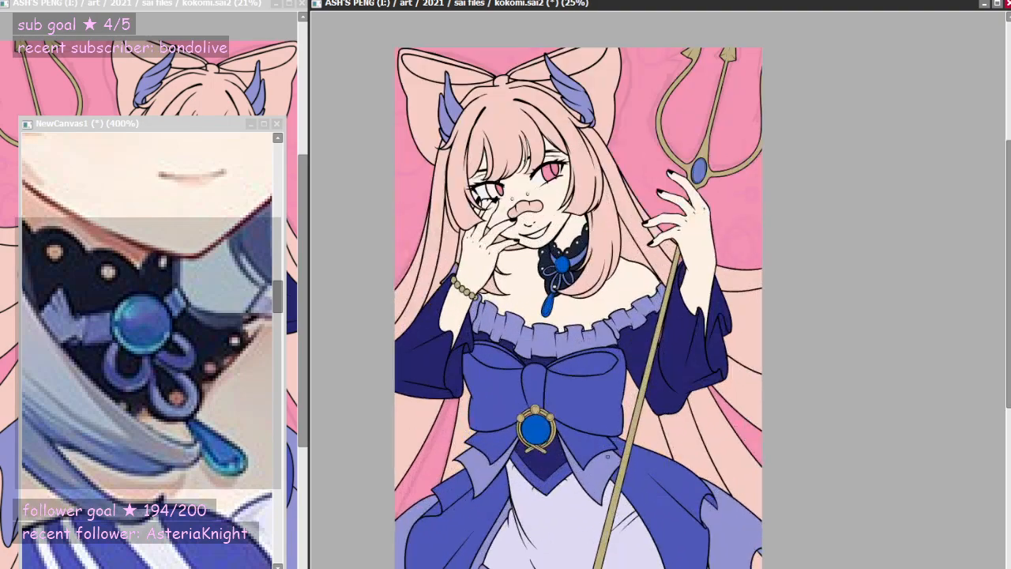
{"action": "key", "text": "ctrl+f"}
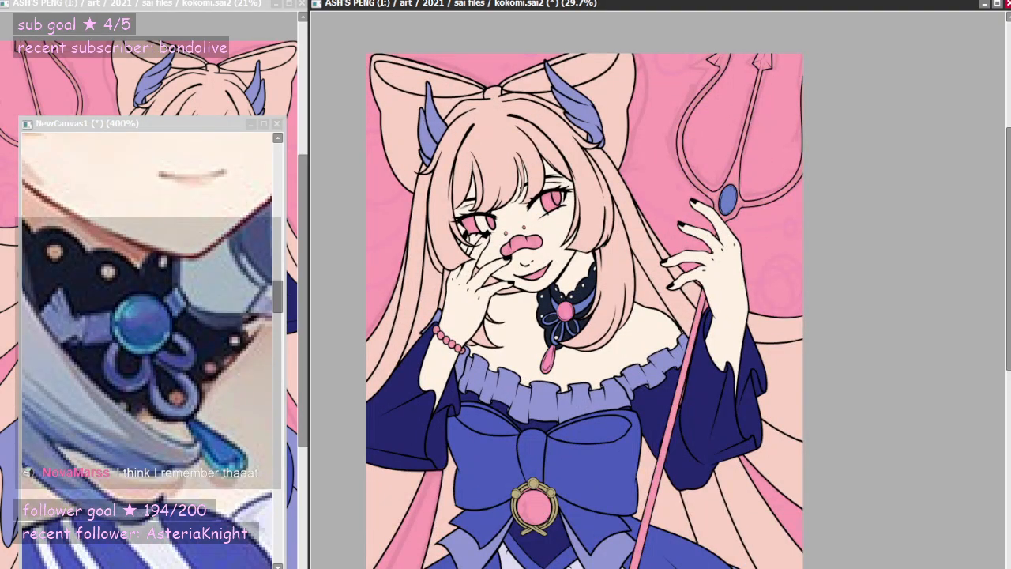
{"action": "key", "text": "ctrl+z"}
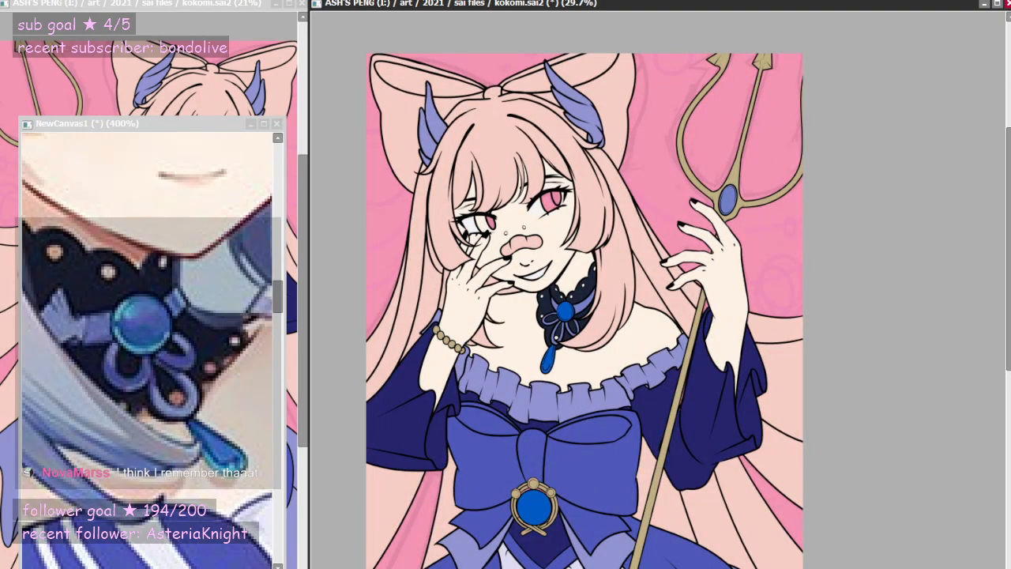
- Paint both irises, including the pupils, a flat periwinkle blue based on the eyes in the reference picture
{"action": "scroll", "coordinate": [608, 199], "scroll_direction": "up", "scroll_amount": 7}
{"action": "scroll", "coordinate": [99, 316], "scroll_direction": "down", "scroll_amount": 4}
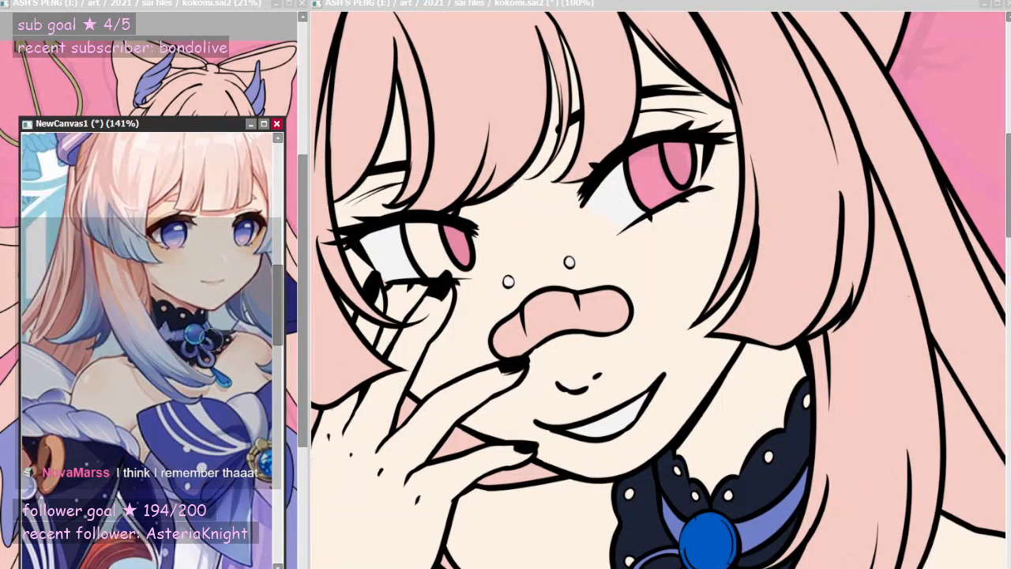
{"action": "scroll", "coordinate": [99, 316], "scroll_direction": "up", "scroll_amount": 4}
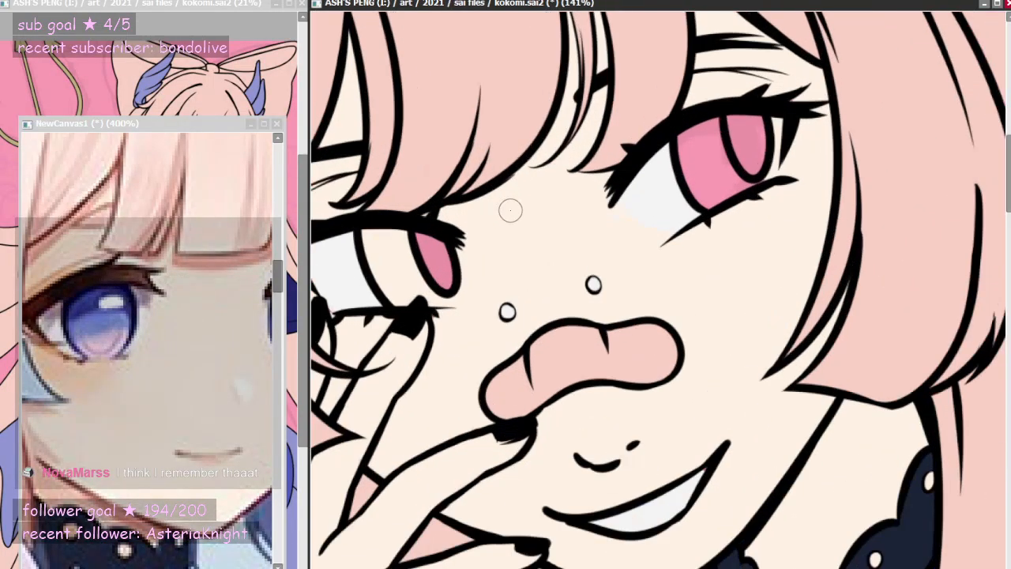
{"action": "scroll", "coordinate": [508, 210], "scroll_direction": "up", "scroll_amount": 2}
{"action": "mouse_move", "coordinate": [391, 229]}
{"action": "left_mouse_down"}
{"action": "mouse_move", "coordinate": [402, 284]}
{"action": "mouse_move", "coordinate": [381, 269]}
{"action": "mouse_move", "coordinate": [401, 266]}
{"action": "mouse_move", "coordinate": [416, 298]}
{"action": "mouse_move", "coordinate": [402, 230]}
{"action": "mouse_move", "coordinate": [440, 265]}
{"action": "mouse_move", "coordinate": [438, 238]}
{"action": "mouse_move", "coordinate": [450, 282]}
{"action": "mouse_move", "coordinate": [453, 260]}
{"action": "mouse_move", "coordinate": [439, 240]}
{"action": "mouse_move", "coordinate": [448, 253]}
{"action": "mouse_move", "coordinate": [436, 296]}
{"action": "left_mouse_up"}
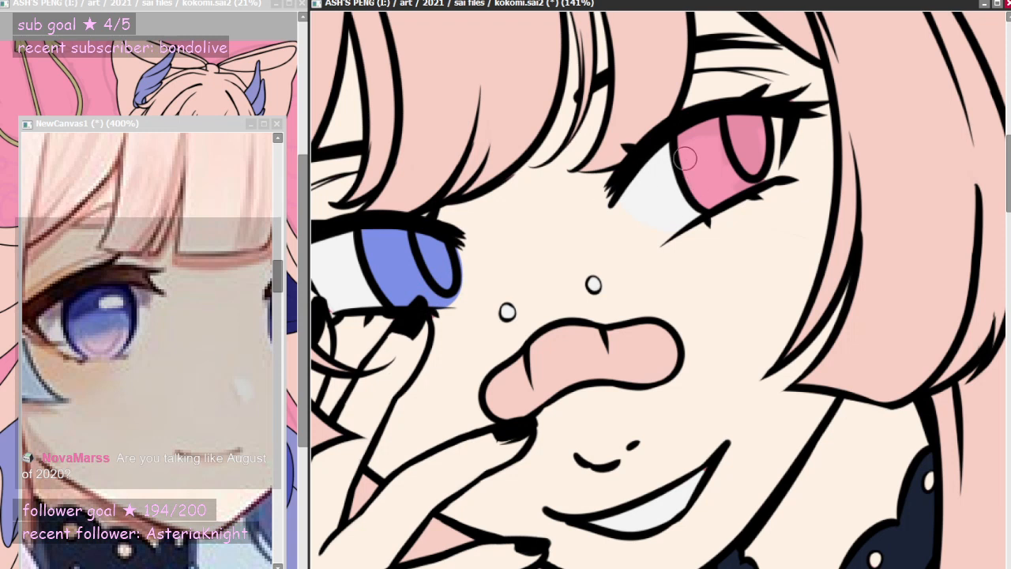
{"action": "mouse_move", "coordinate": [685, 158]}
{"action": "left_mouse_down"}
{"action": "mouse_move", "coordinate": [720, 139]}
{"action": "mouse_move", "coordinate": [699, 164]}
{"action": "mouse_move", "coordinate": [716, 178]}
{"action": "mouse_move", "coordinate": [710, 197]}
{"action": "mouse_move", "coordinate": [748, 172]}
{"action": "mouse_move", "coordinate": [777, 120]}
{"action": "mouse_move", "coordinate": [753, 174]}
{"action": "left_mouse_up"}
{"action": "mouse_move", "coordinate": [763, 122]}
{"action": "left_mouse_down"}
{"action": "mouse_move", "coordinate": [750, 163]}
{"action": "mouse_move", "coordinate": [737, 157]}
{"action": "mouse_move", "coordinate": [740, 112]}
{"action": "mouse_move", "coordinate": [761, 146]}
{"action": "left_mouse_up"}
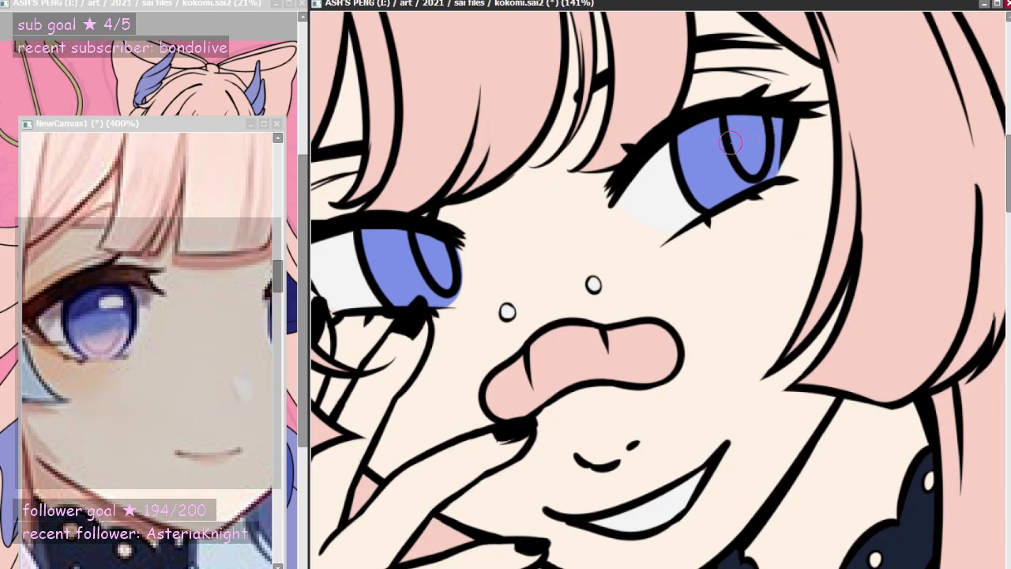
- Try another paint stroke along the lower iris beside the raised hand and undo it
{"action": "scroll", "coordinate": [562, 284], "scroll_direction": "down", "scroll_amount": 3}
{"action": "scroll", "coordinate": [562, 283], "scroll_direction": "down", "scroll_amount": 1}
{"action": "scroll", "coordinate": [601, 277], "scroll_direction": "up", "scroll_amount": 3}
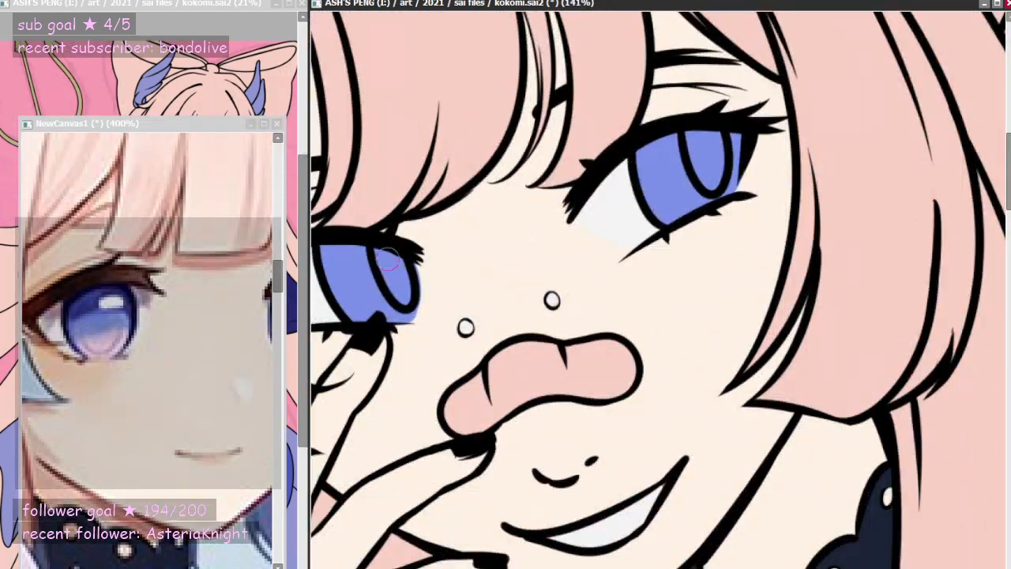
{"action": "mouse_move", "coordinate": [412, 290]}
{"action": "left_mouse_down"}
{"action": "mouse_move", "coordinate": [390, 307]}
{"action": "mouse_move", "coordinate": [399, 251]}
{"action": "mouse_move", "coordinate": [390, 316]}
{"action": "left_mouse_up"}
{"action": "key", "text": "ctrl+z"}
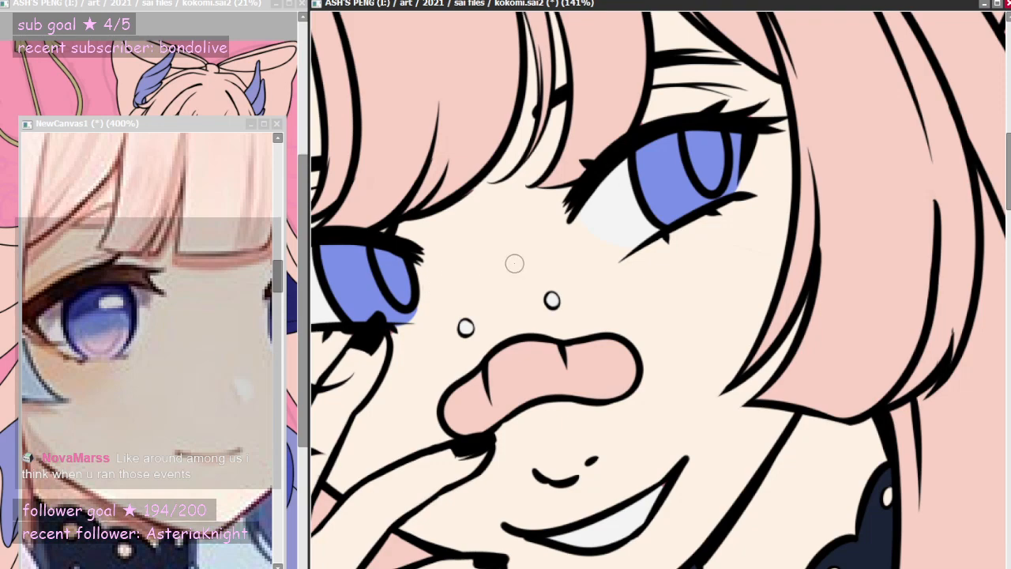
- Shade both irises from dark indigo at the top to a soft lilac-pink sampled from the reference eye at the bottom
{"action": "scroll", "coordinate": [557, 292], "scroll_direction": "down", "scroll_amount": 4}
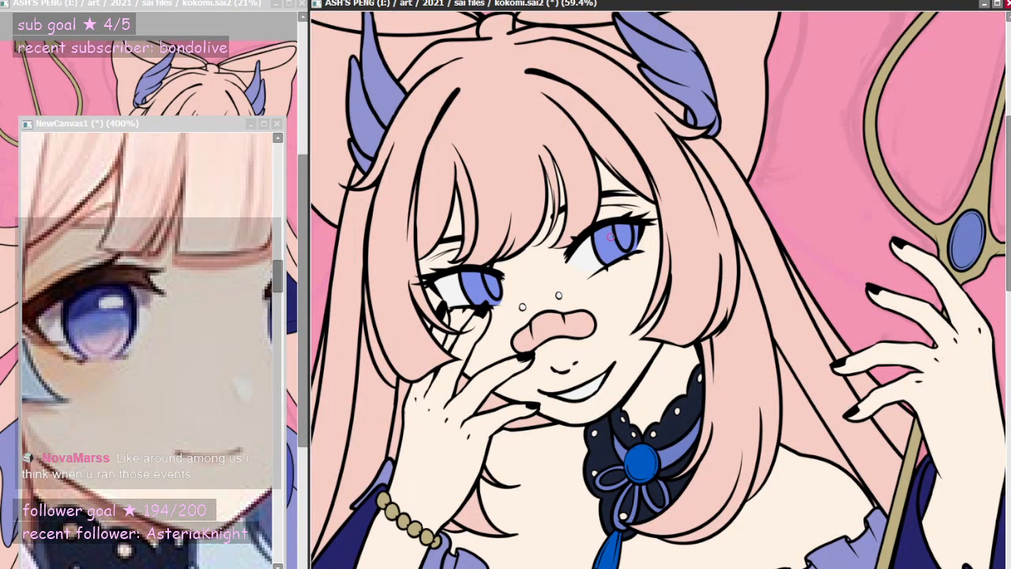
{"action": "scroll", "coordinate": [612, 241], "scroll_direction": "down", "scroll_amount": 1}
{"action": "scroll", "coordinate": [613, 246], "scroll_direction": "up", "scroll_amount": 1}
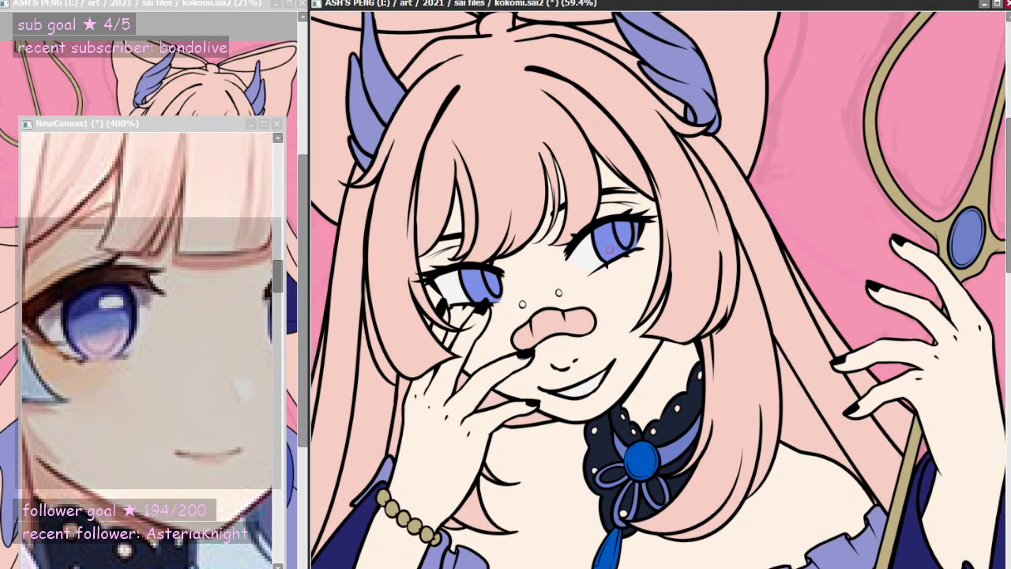
{"action": "scroll", "coordinate": [582, 306], "scroll_direction": "down", "scroll_amount": 5}
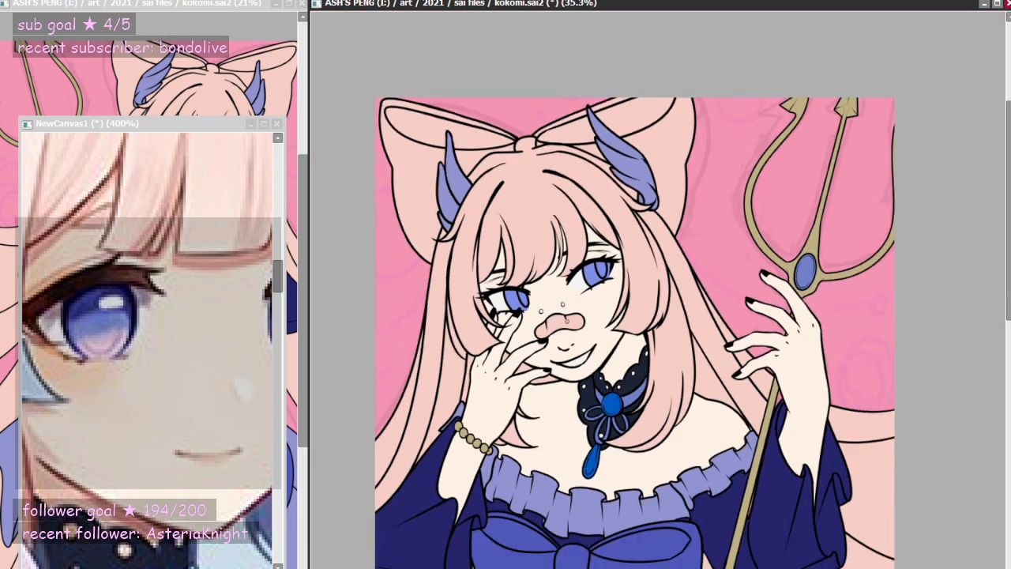
{"action": "scroll", "coordinate": [600, 300], "scroll_direction": "up", "scroll_amount": 3}
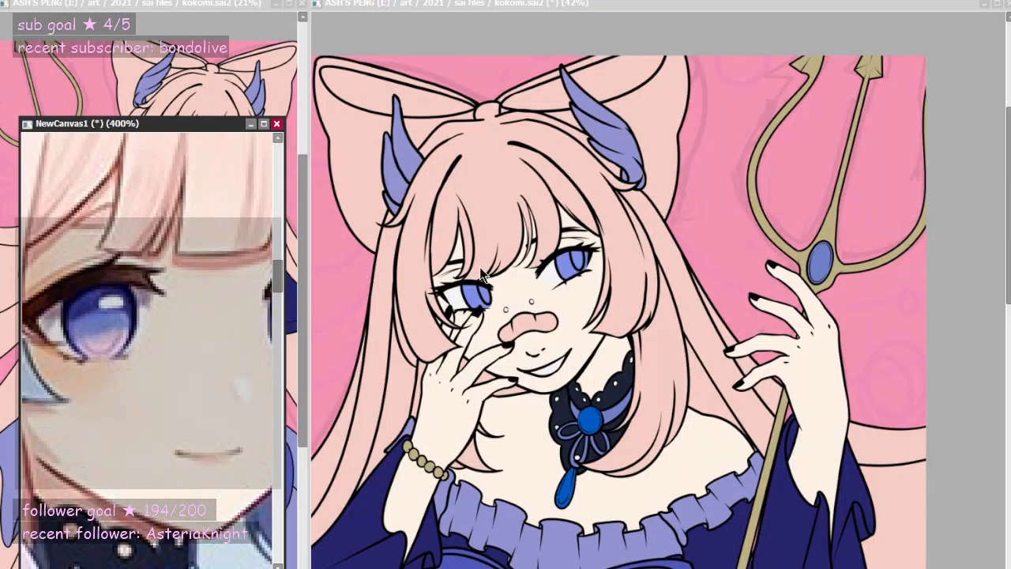
{"action": "scroll", "coordinate": [553, 245], "scroll_direction": "up", "scroll_amount": 3}
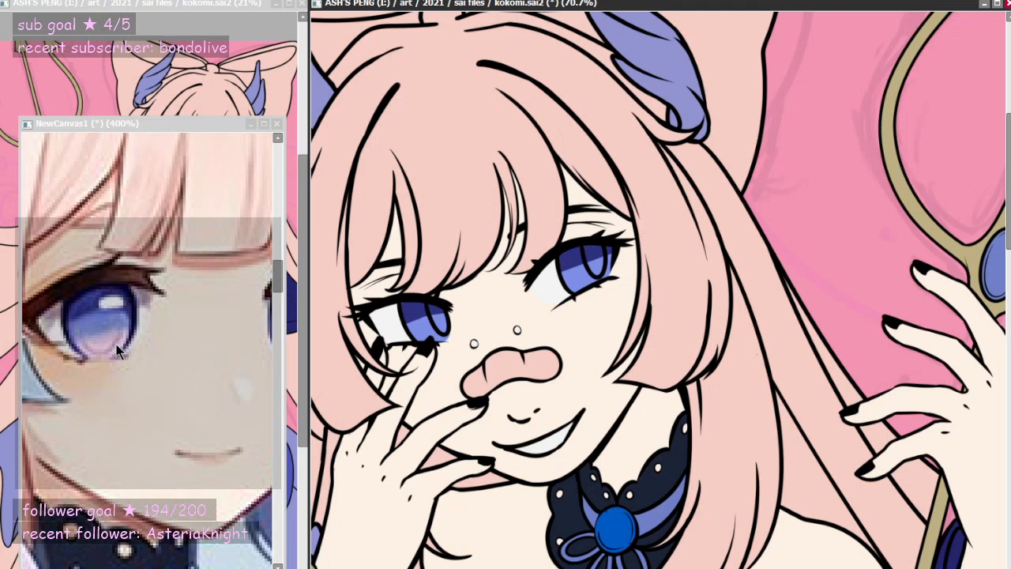
{"action": "right_click", "coordinate": [94, 346]}
{"action": "left_click_drag", "start_coordinate": [458, 342], "coordinate": [407, 349]}
{"action": "left_click_drag", "start_coordinate": [566, 286], "coordinate": [602, 272]}
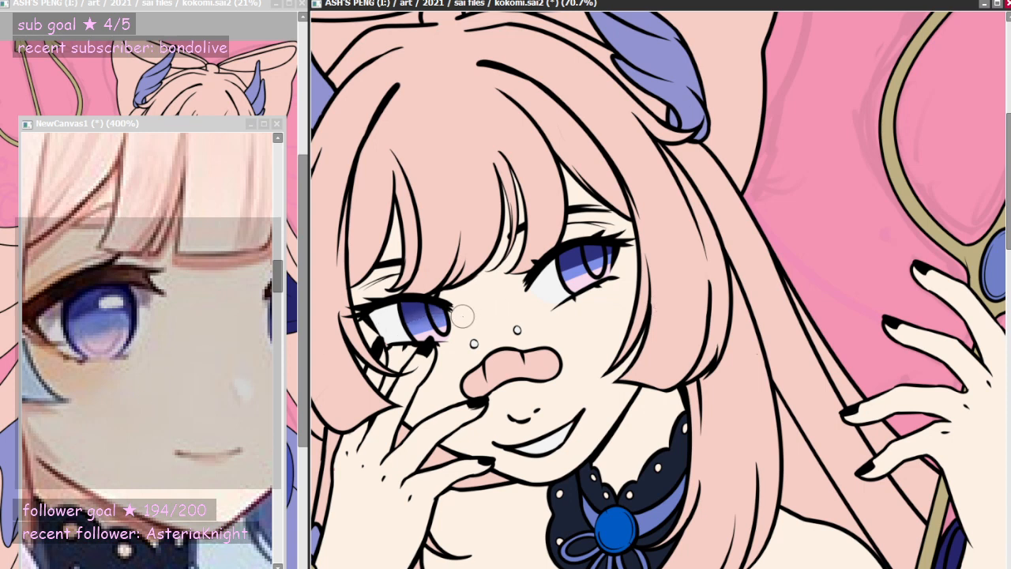
{"action": "mouse_move", "coordinate": [566, 265]}
{"action": "left_mouse_down"}
{"action": "mouse_move", "coordinate": [547, 280]}
{"action": "mouse_move", "coordinate": [645, 233]}
{"action": "mouse_move", "coordinate": [560, 271]}
{"action": "mouse_move", "coordinate": [625, 251]}
{"action": "mouse_move", "coordinate": [548, 293]}
{"action": "left_mouse_up"}
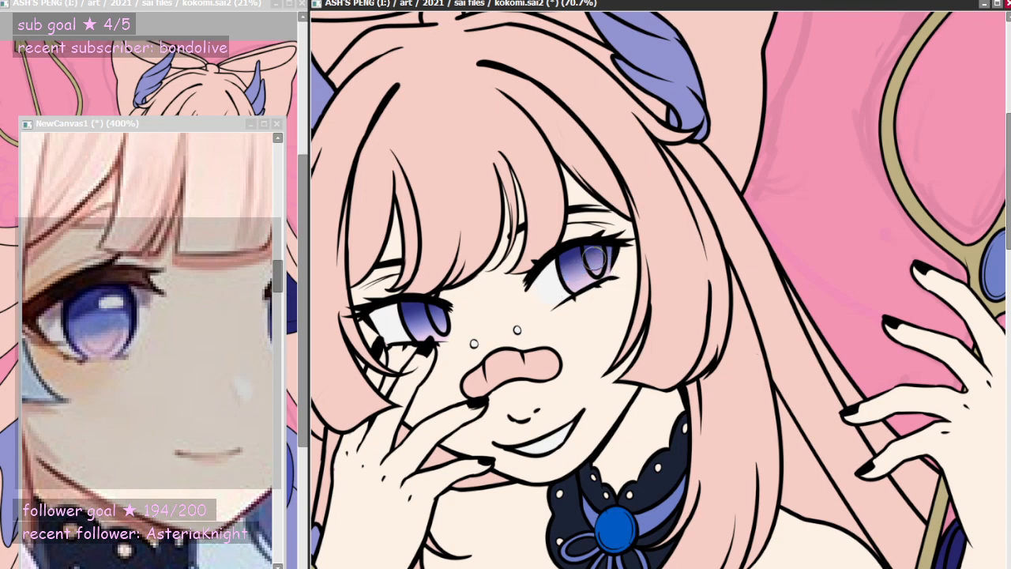
- Try a bright cyan background behind the character in place of the pink one
{"action": "scroll", "coordinate": [530, 301], "scroll_direction": "down", "scroll_amount": 3}
{"action": "scroll", "coordinate": [608, 363], "scroll_direction": "down", "scroll_amount": 2}
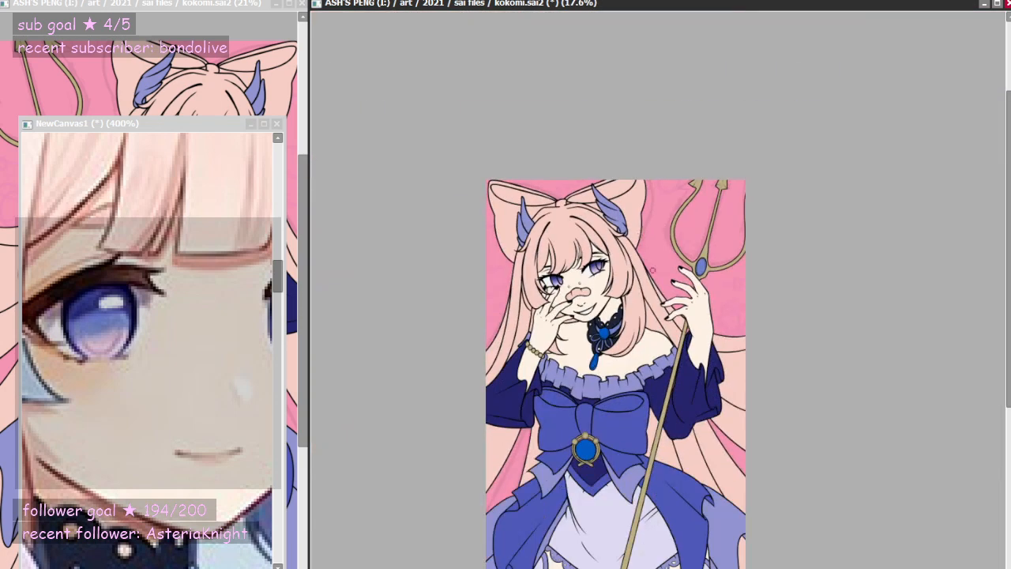
{"action": "scroll", "coordinate": [200, 384], "scroll_direction": "down", "scroll_amount": 3}
{"action": "scroll", "coordinate": [201, 383], "scroll_direction": "down", "scroll_amount": 3}
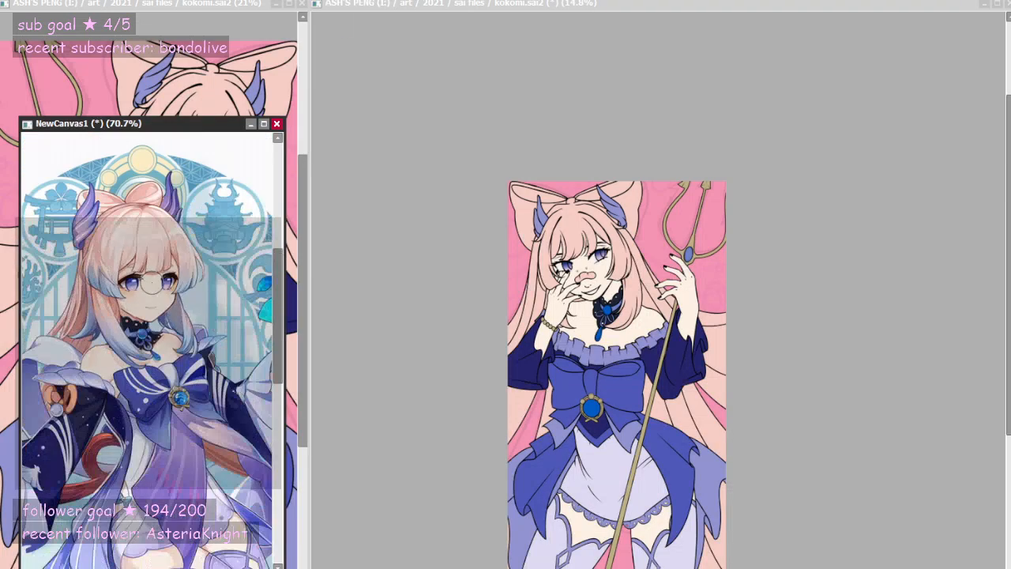
{"action": "scroll", "coordinate": [350, 359], "scroll_direction": "up", "scroll_amount": 3}
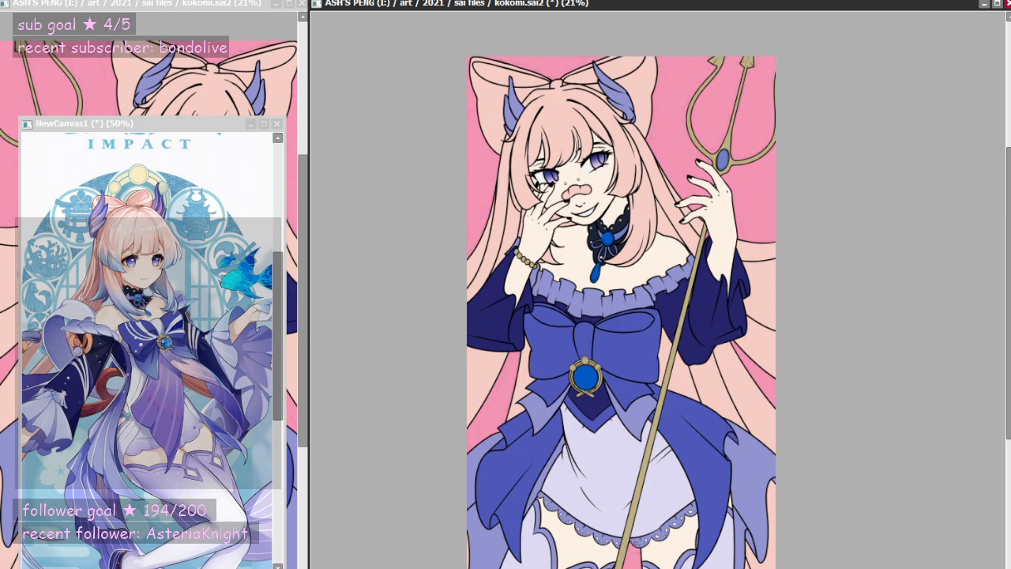
{"action": "key", "text": "ctrl+z"}
{"action": "key", "text": "ctrl+y"}
{"action": "left_click", "coordinate": [483, 251]}
{"action": "scroll", "coordinate": [482, 269], "scroll_direction": "down", "scroll_amount": 2}
{"action": "scroll", "coordinate": [616, 282], "scroll_direction": "up", "scroll_amount": 2}
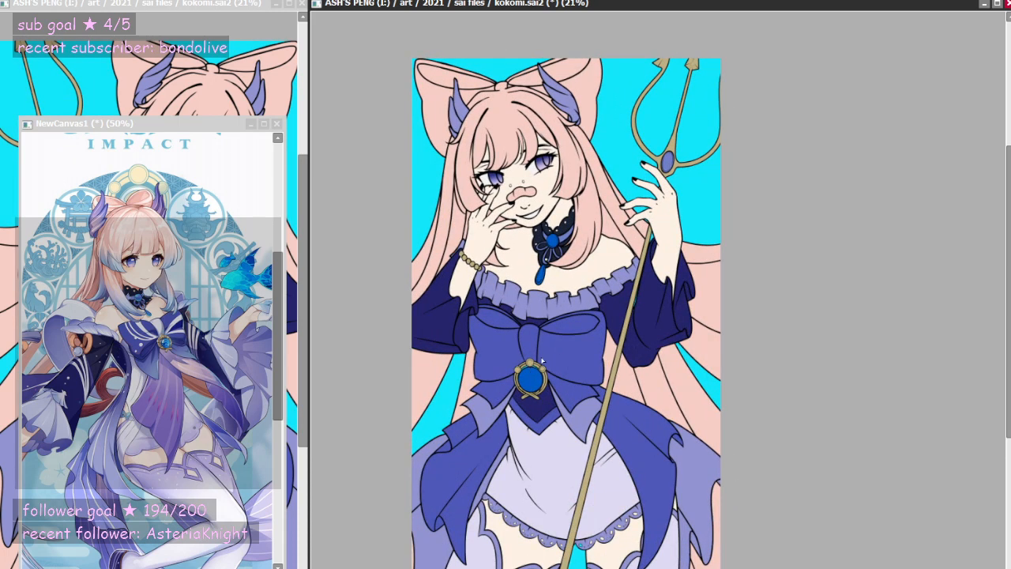
- Try indigo, lavender, olive green and steel blue as alternative background colours
{"action": "left_click", "coordinate": [500, 251]}
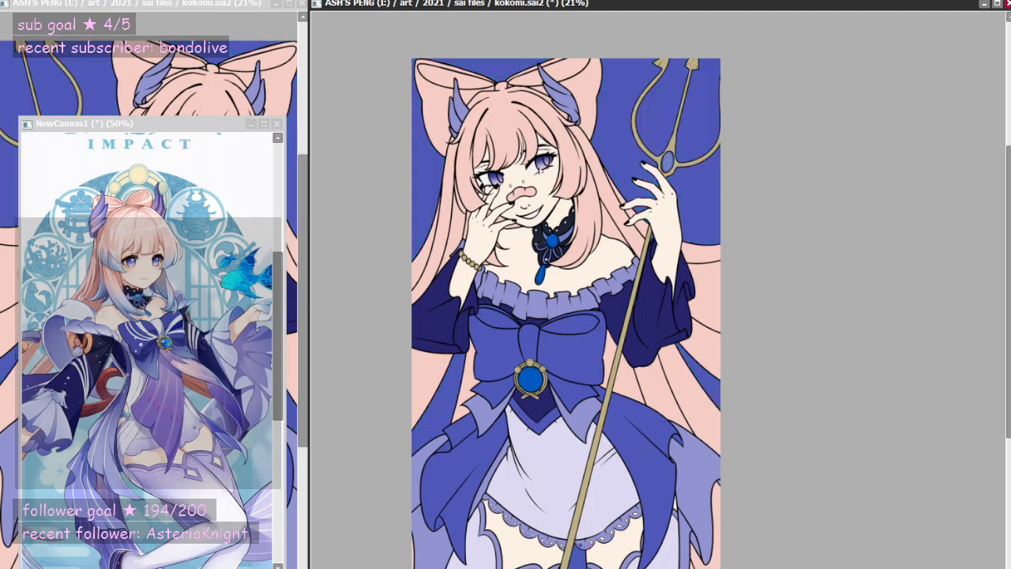
{"action": "left_click", "coordinate": [521, 182]}
{"action": "scroll", "coordinate": [521, 182], "scroll_direction": "down", "scroll_amount": 2}
{"action": "scroll", "coordinate": [521, 181], "scroll_direction": "up", "scroll_amount": 2}
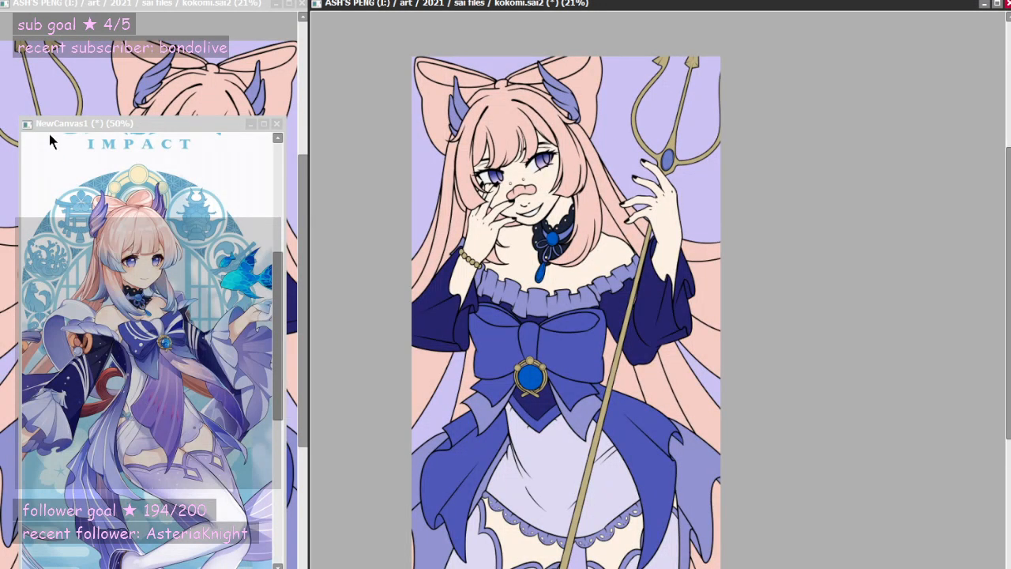
{"action": "left_click", "coordinate": [485, 273]}
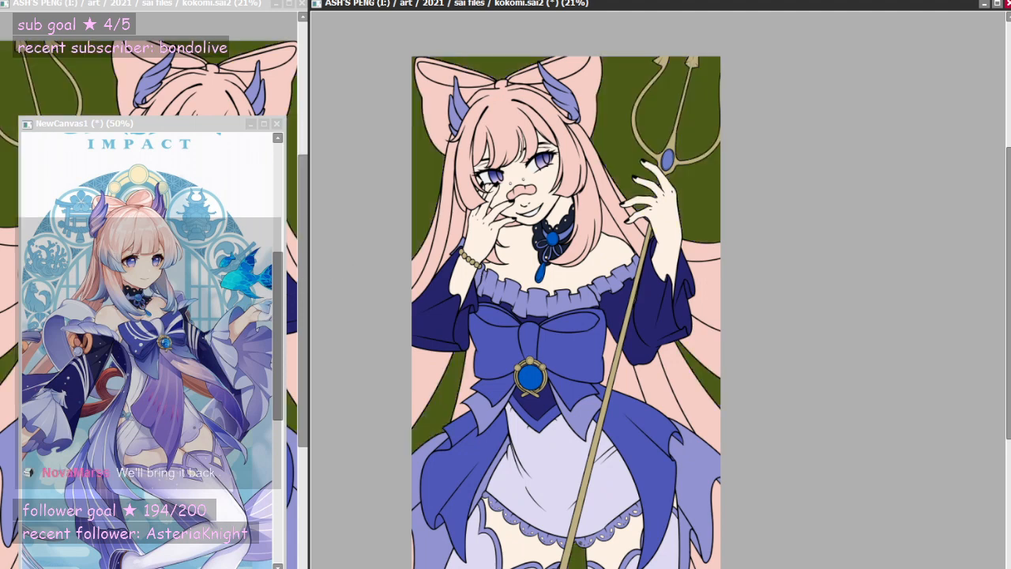
{"action": "left_click", "coordinate": [588, 199]}
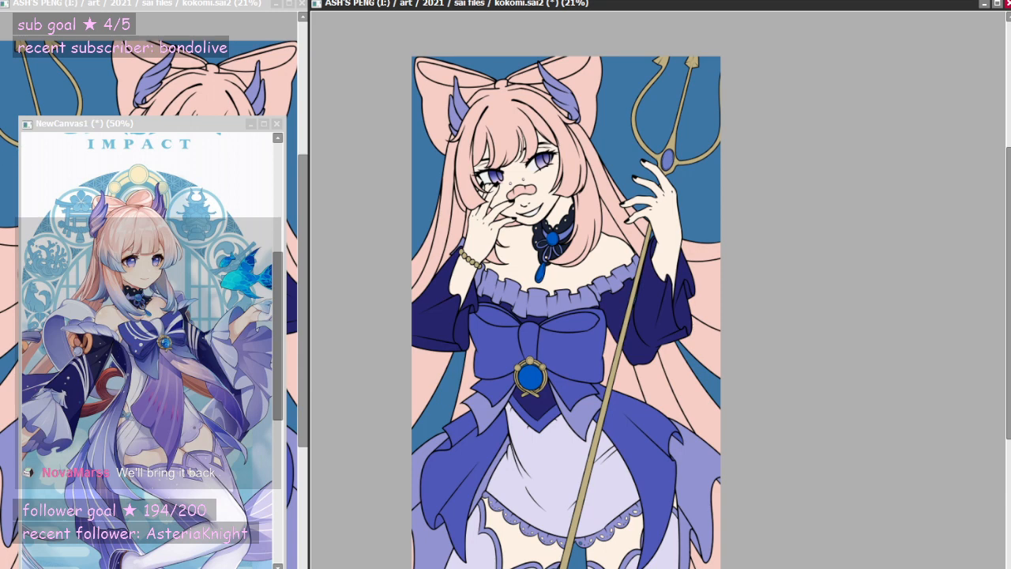
- Recolour the background deep blue and airbrush it with a large soft brush, near-black at the bottom and lighter blue at the top
{"action": "left_click", "coordinate": [445, 170]}
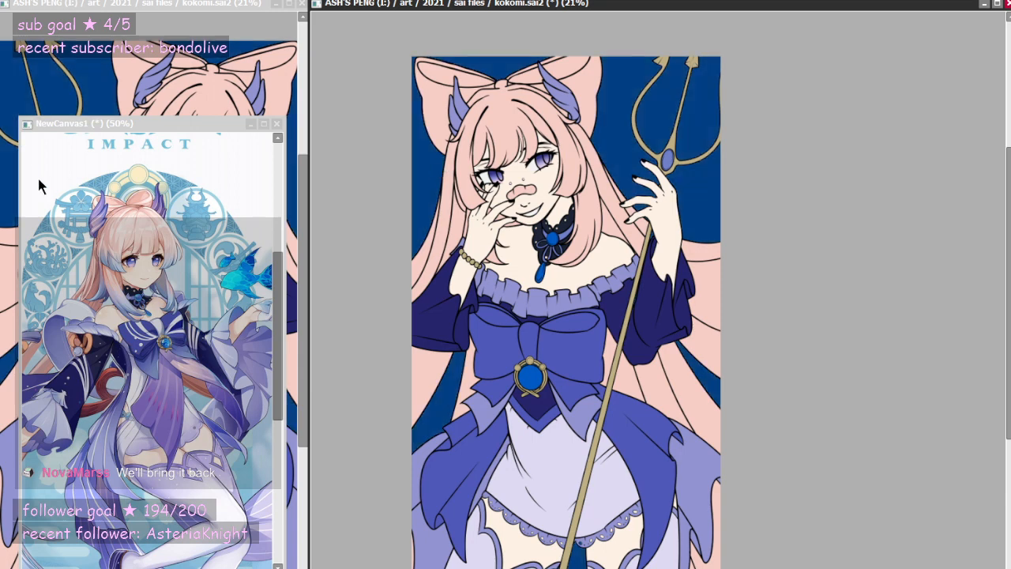
{"action": "scroll", "coordinate": [384, 266], "scroll_direction": "down", "scroll_amount": 1}
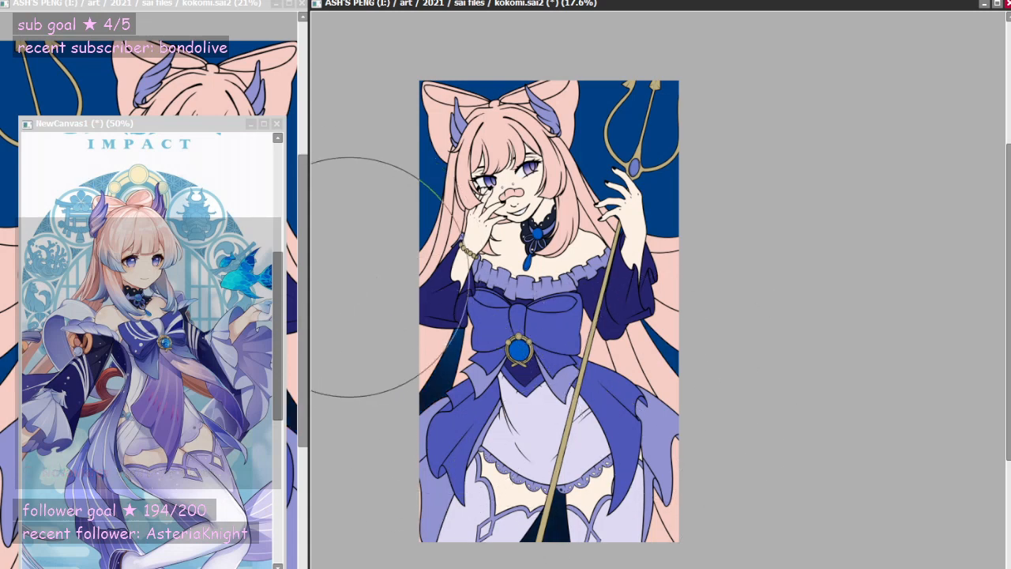
{"action": "mouse_move", "coordinate": [392, 118]}
{"action": "left_mouse_down"}
{"action": "mouse_move", "coordinate": [553, 81]}
{"action": "mouse_move", "coordinate": [699, 74]}
{"action": "mouse_move", "coordinate": [500, 73]}
{"action": "mouse_move", "coordinate": [688, 56]}
{"action": "left_mouse_up"}
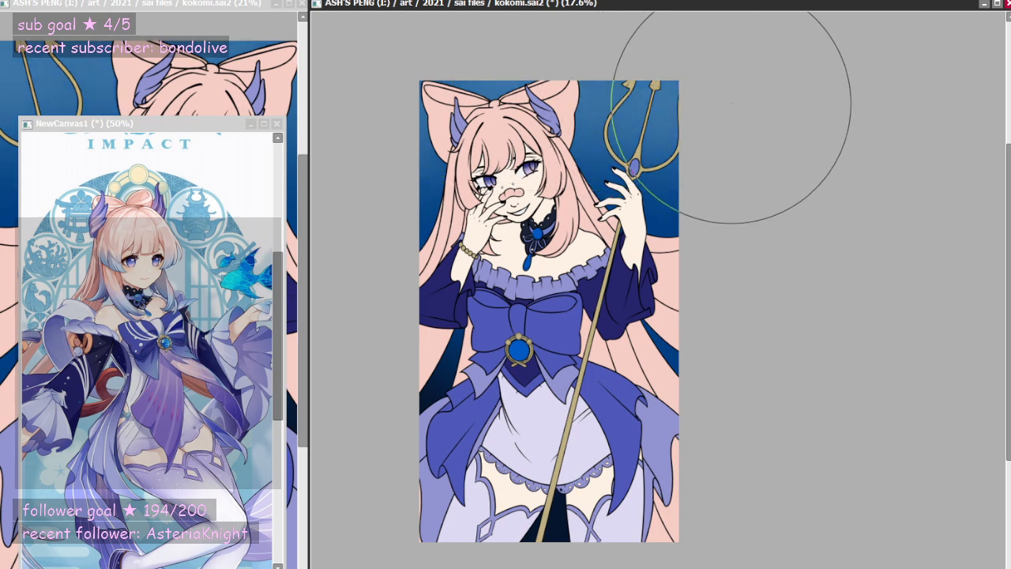
{"action": "scroll", "coordinate": [538, 270], "scroll_direction": "down", "scroll_amount": 1}
{"action": "scroll", "coordinate": [504, 159], "scroll_direction": "up", "scroll_amount": 1}
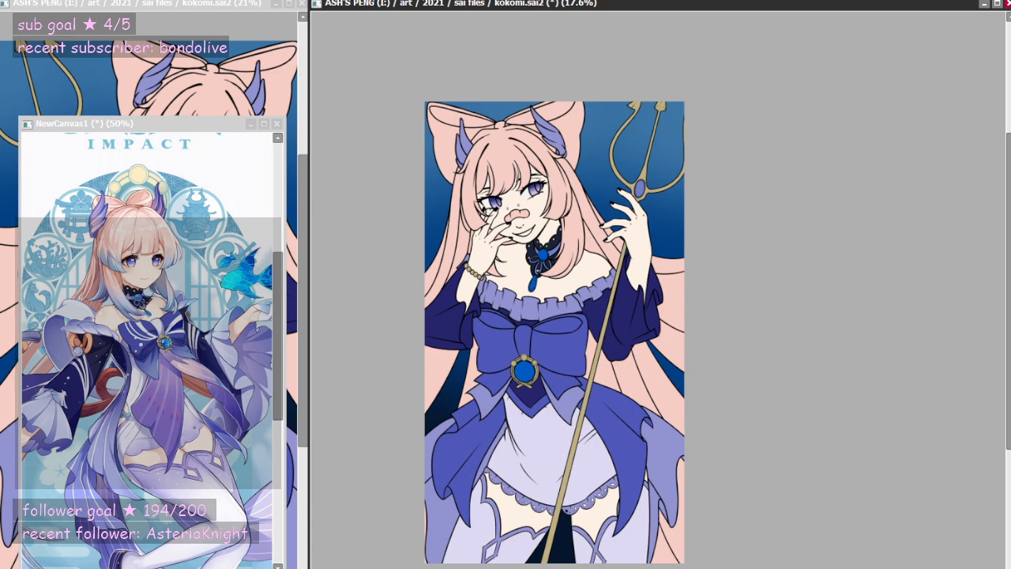
- Cover the whole illustration with a translucent dark blue tint and save the kokomi.sai2 file
{"action": "key", "text": "ctrl+f"}
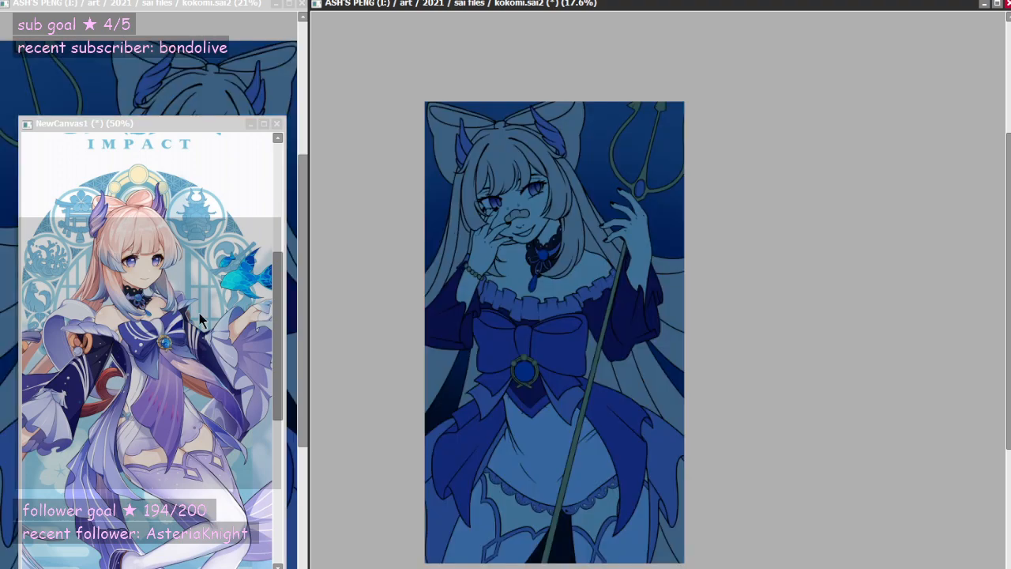
{"action": "scroll", "coordinate": [530, 196], "scroll_direction": "up", "scroll_amount": 2}
{"action": "scroll", "coordinate": [530, 195], "scroll_direction": "down", "scroll_amount": 3}
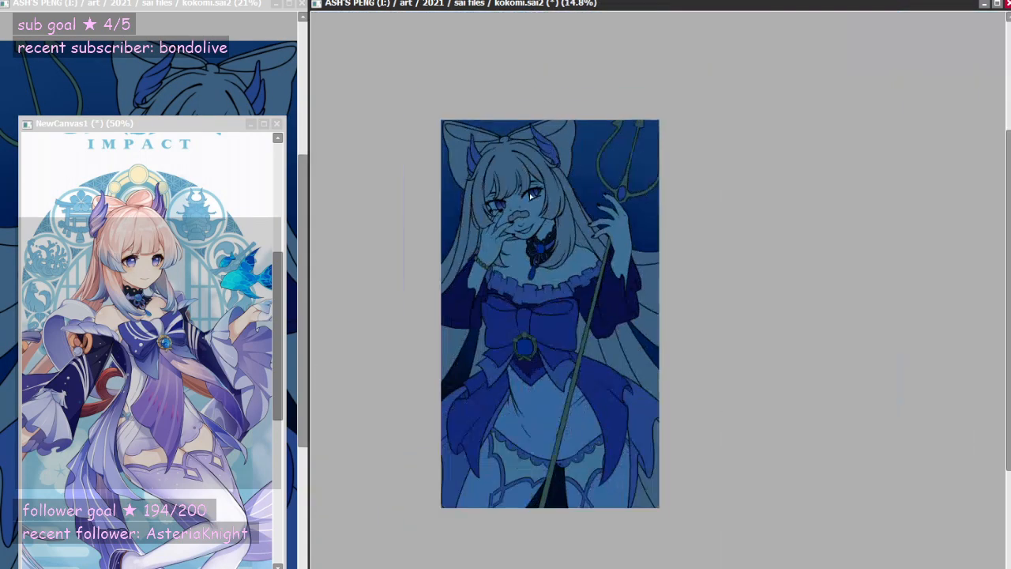
{"action": "scroll", "coordinate": [530, 196], "scroll_direction": "up", "scroll_amount": 1}
{"action": "scroll", "coordinate": [505, 258], "scroll_direction": "down", "scroll_amount": 1}
{"action": "scroll", "coordinate": [474, 316], "scroll_direction": "up", "scroll_amount": 2}
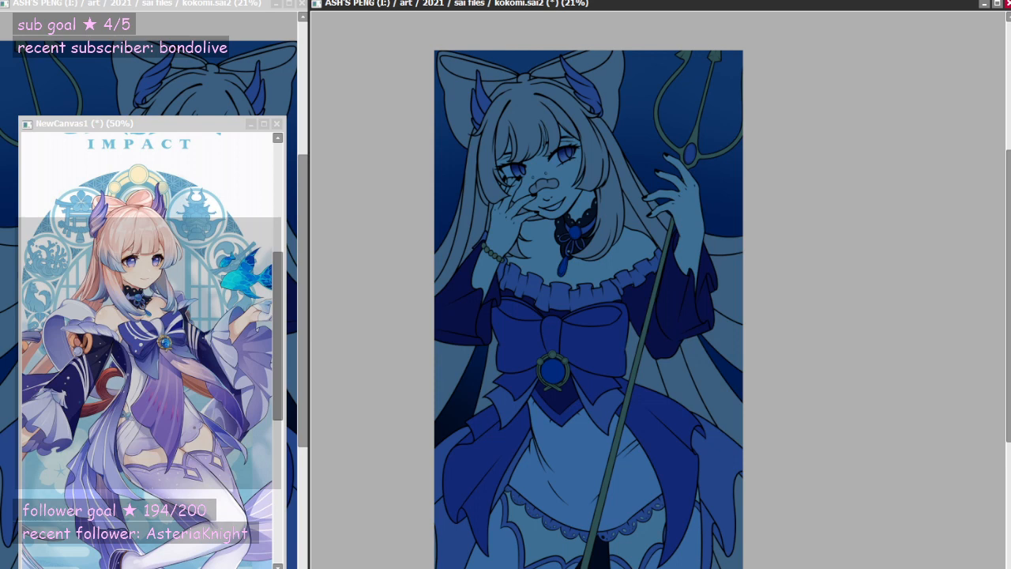
{"action": "left_click", "coordinate": [276, 124]}
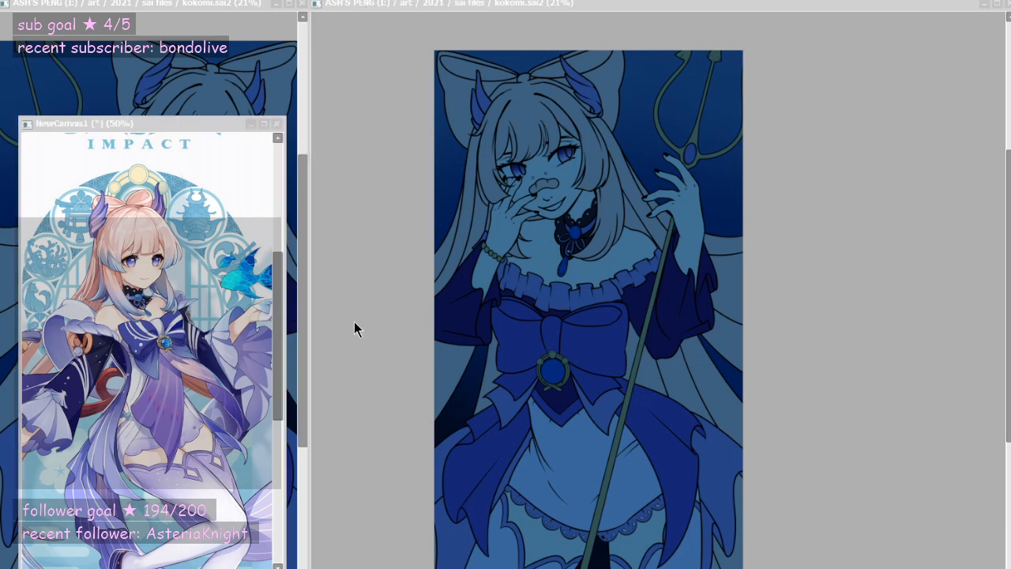
- Close the mirrored second view and enlarge the illustration's canvas window to fill the workspace
{"action": "scroll", "coordinate": [529, 235], "scroll_direction": "down", "scroll_amount": 1}
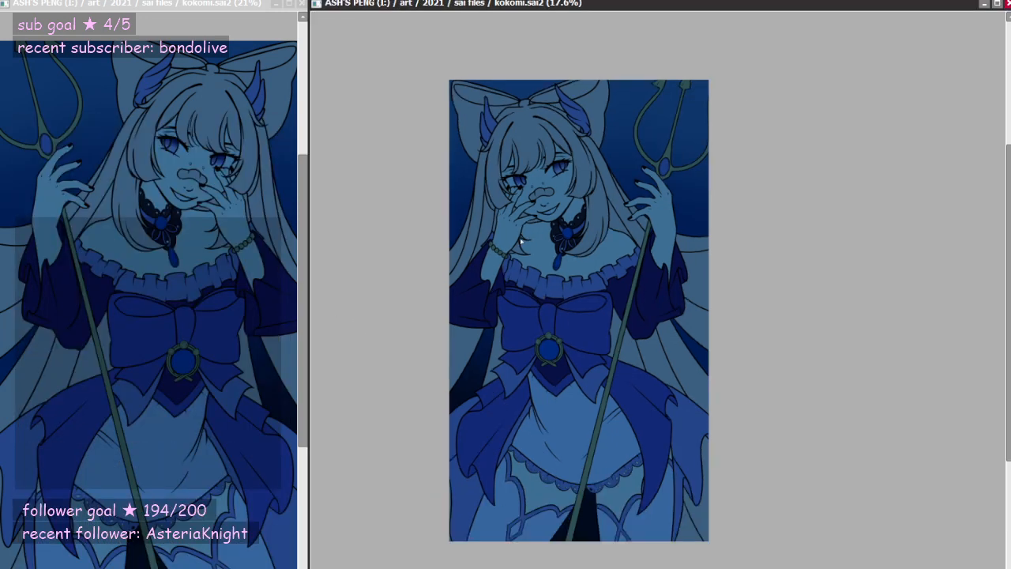
{"action": "left_click", "coordinate": [301, 3]}
{"action": "left_click", "coordinate": [996, 4]}
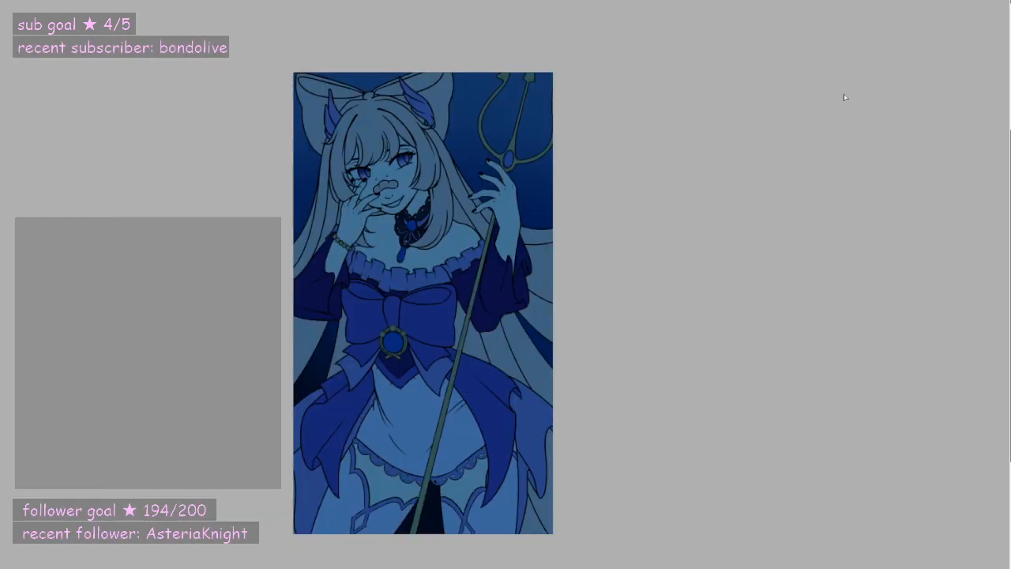
{"action": "scroll", "coordinate": [304, 242], "scroll_direction": "up", "scroll_amount": 2}
{"action": "scroll", "coordinate": [364, 273], "scroll_direction": "down", "scroll_amount": 1}
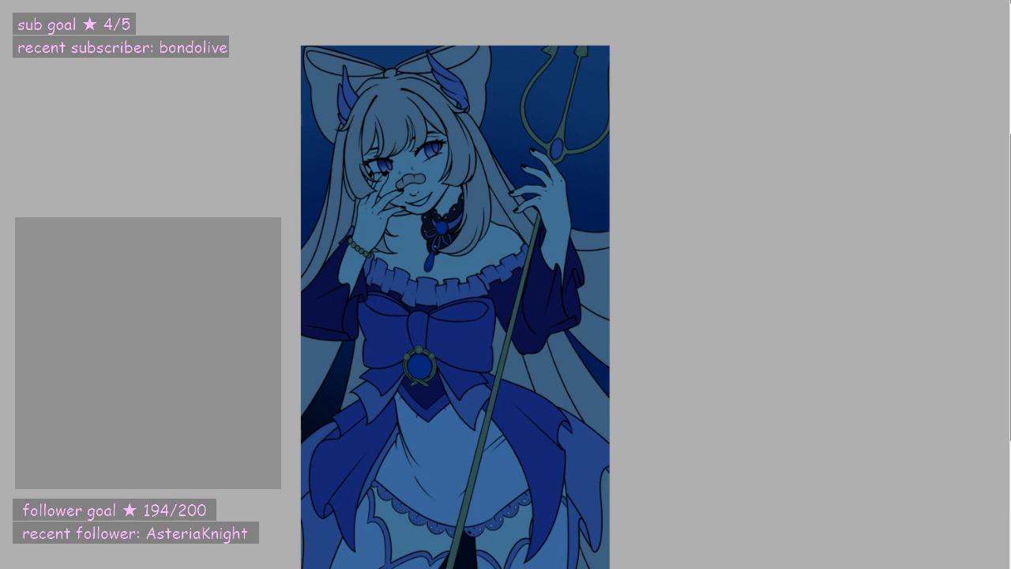
- Try to lighten the dark blue tint over the head, torso and skirt with a large soft brush, and undo the strokes
{"action": "left_click_drag", "start_coordinate": [529, 241], "coordinate": [478, 266]}
{"action": "left_click_drag", "start_coordinate": [401, 178], "coordinate": [305, 138]}
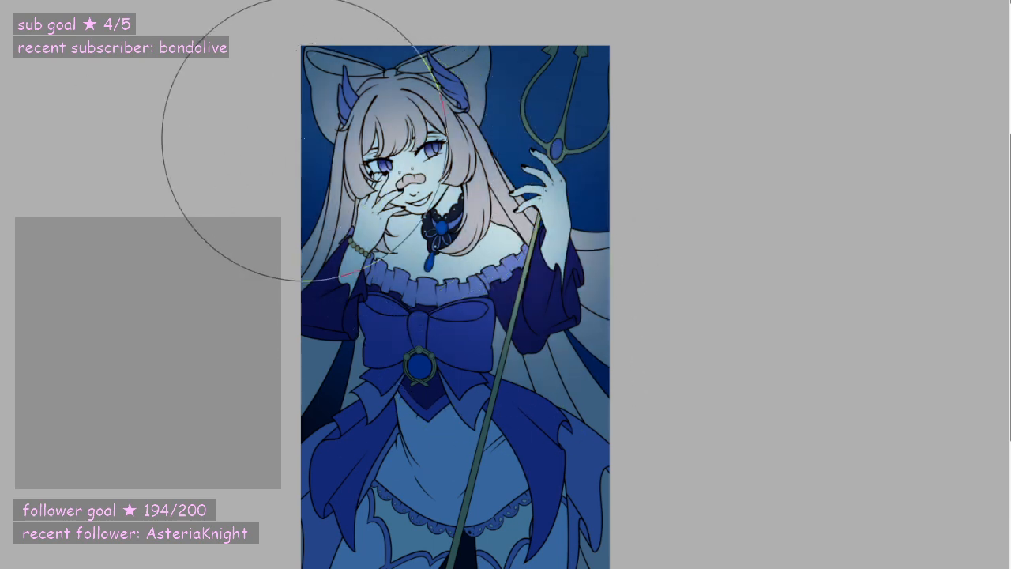
{"action": "mouse_move", "coordinate": [404, 417]}
{"action": "left_mouse_down"}
{"action": "mouse_move", "coordinate": [564, 440]}
{"action": "mouse_move", "coordinate": [339, 474]}
{"action": "left_mouse_up"}
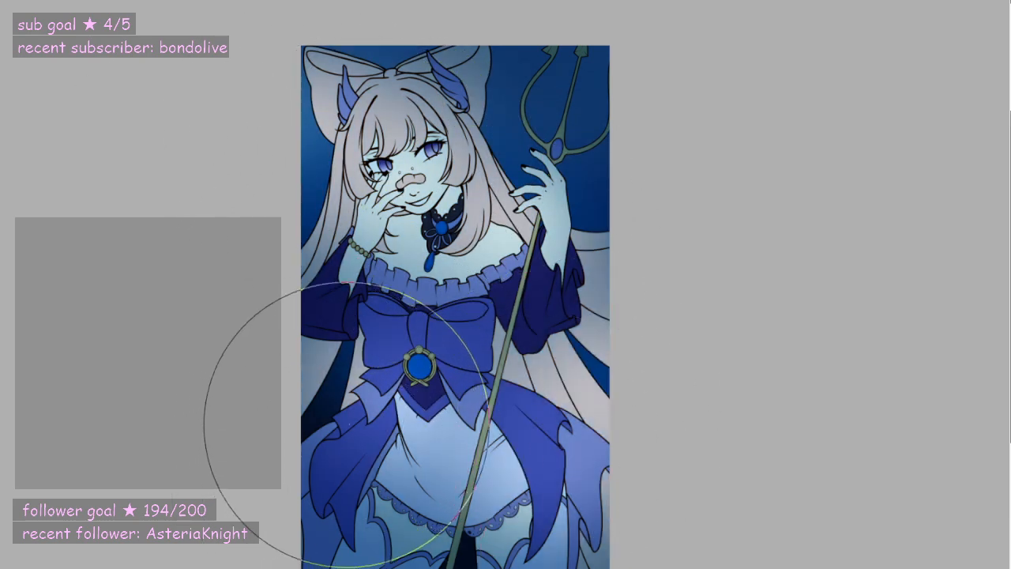
{"action": "left_click_drag", "start_coordinate": [430, 481], "coordinate": [418, 483]}
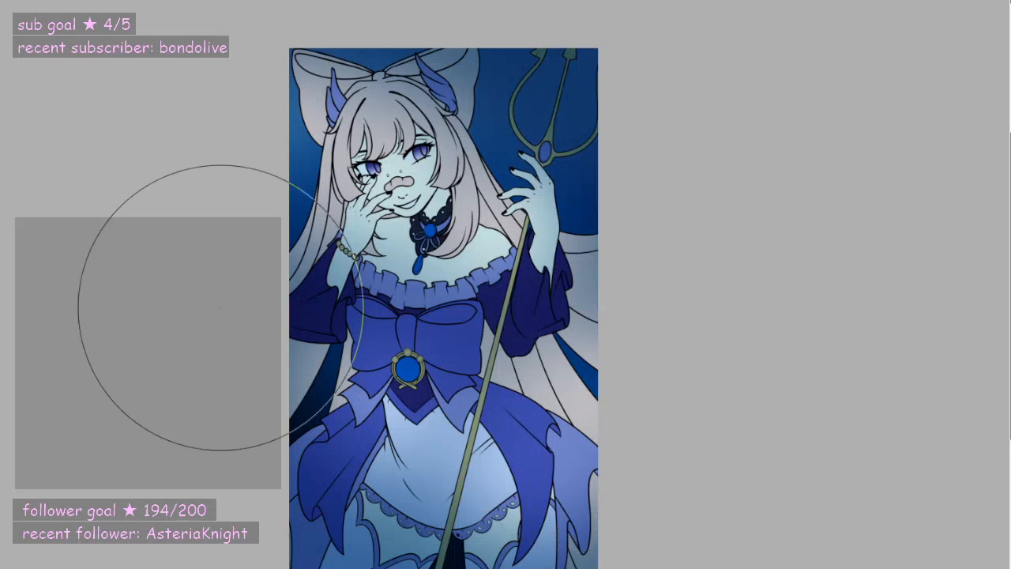
{"action": "key", "text": "ctrl+z"}
{"action": "key", "text": "ctrl+z"}
{"action": "key", "text": "ctrl+z"}
{"action": "key", "text": "ctrl+z"}
{"action": "key", "text": "ctrl+z"}
{"action": "key", "text": "ctrl+z"}
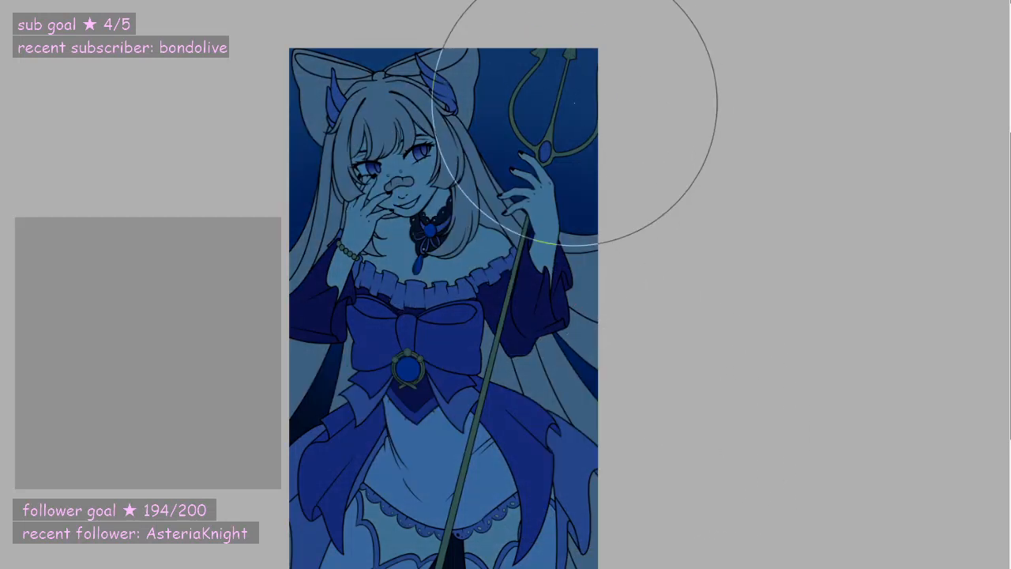
{"action": "mouse_move", "coordinate": [574, 103]}
{"action": "left_mouse_down"}
{"action": "mouse_move", "coordinate": [162, 275]}
{"action": "mouse_move", "coordinate": [464, 134]}
{"action": "left_mouse_up"}
{"action": "key", "text": "ctrl+z"}
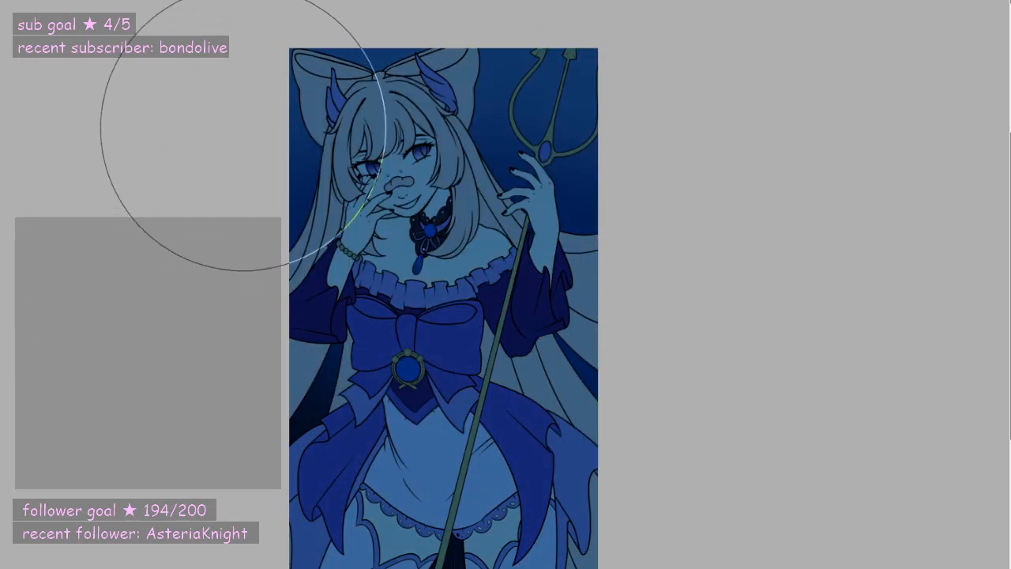
{"action": "mouse_move", "coordinate": [242, 127]}
{"action": "left_mouse_down"}
{"action": "mouse_move", "coordinate": [665, 160]}
{"action": "mouse_move", "coordinate": [680, 151]}
{"action": "mouse_move", "coordinate": [598, 226]}
{"action": "left_mouse_up"}
{"action": "key", "text": "ctrl+z"}
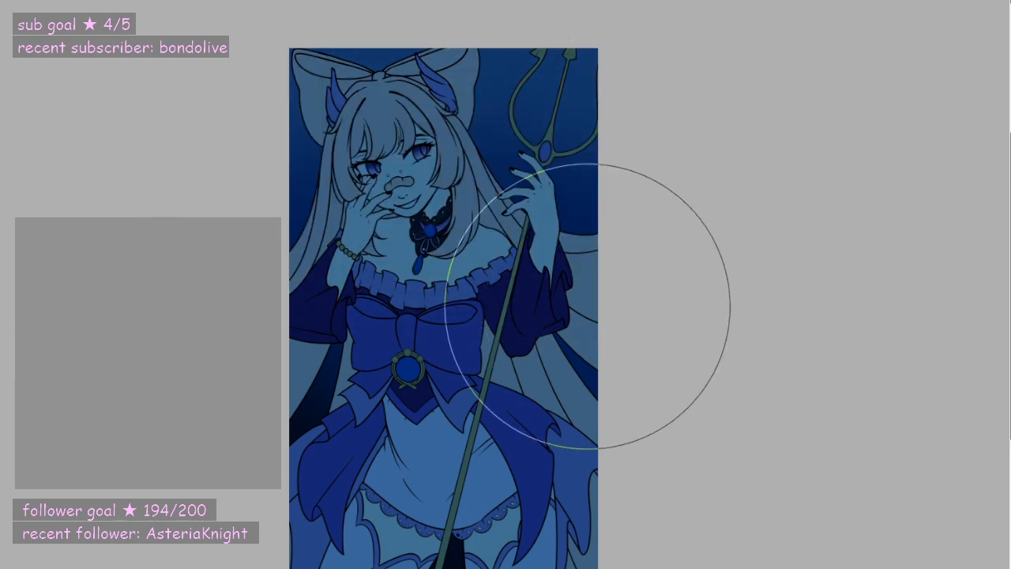
- Compare the illustration with and without the dark blue tint by repeatedly undoing and redoing it, ending with the tint applied
{"action": "key", "text": "ctrl+z"}
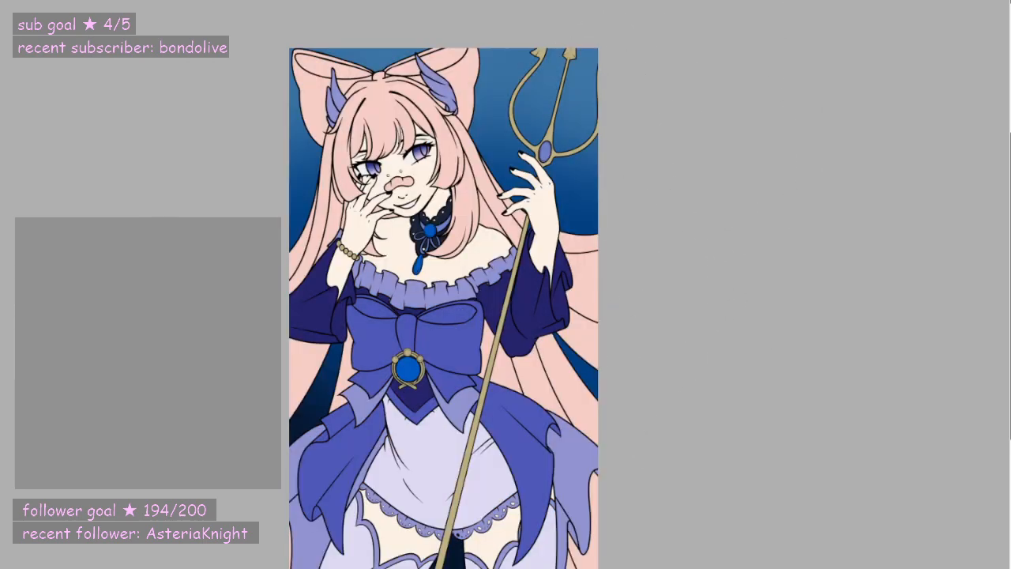
{"action": "key", "text": "ctrl+y"}
{"action": "key", "text": "ctrl+z"}
{"action": "key", "text": "ctrl+y"}
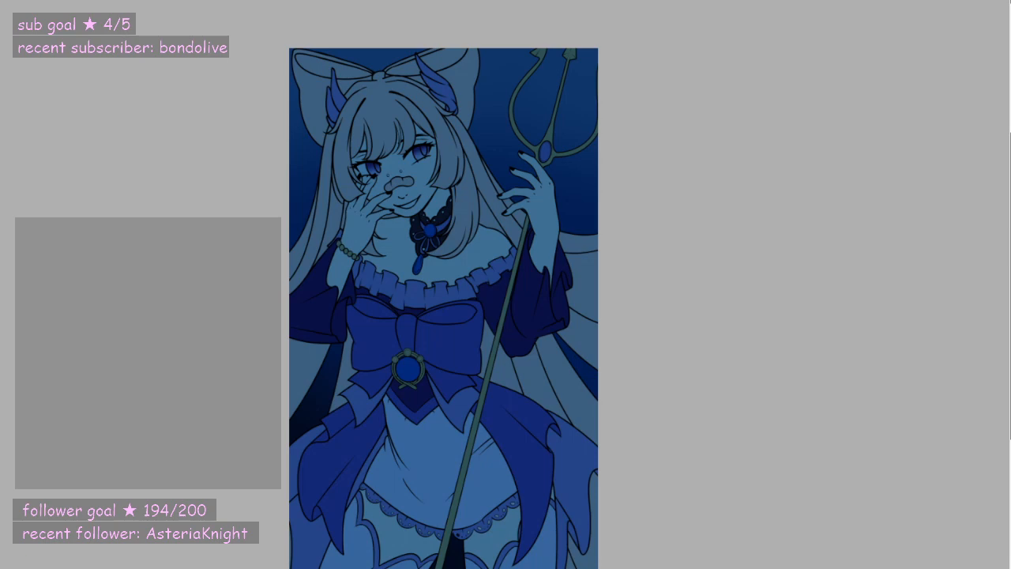
{"action": "key", "text": "ctrl+z"}
{"action": "key", "text": "ctrl+y"}
{"action": "key", "text": "ctrl+z"}
{"action": "key", "text": "ctrl+y"}
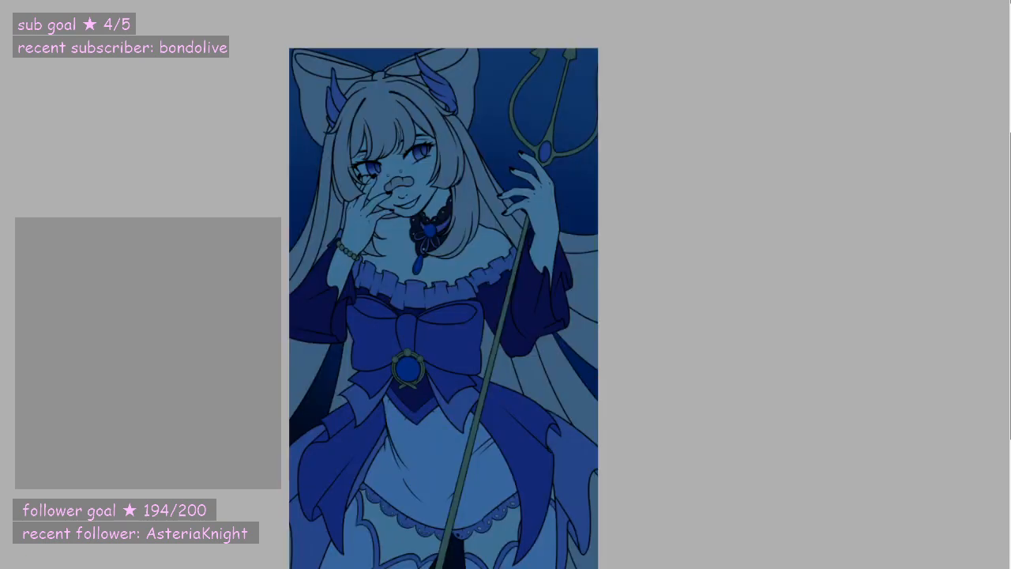